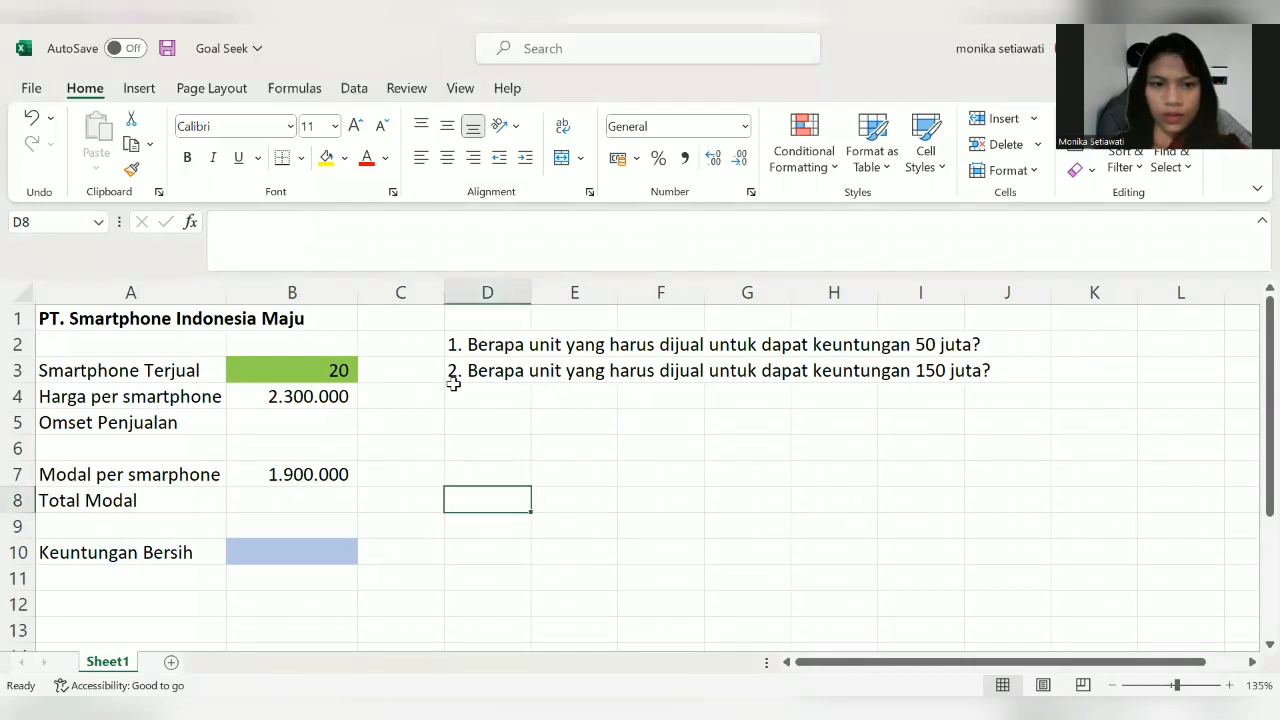
click(455, 393)
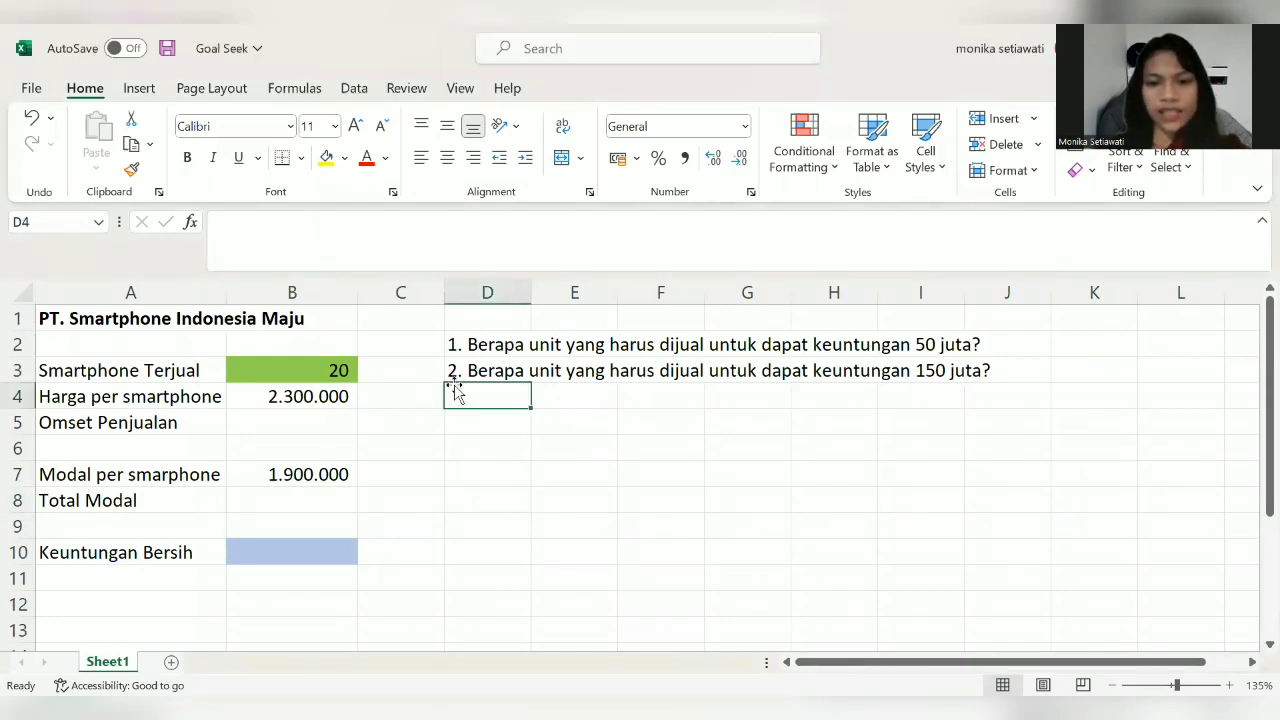
click(152, 314)
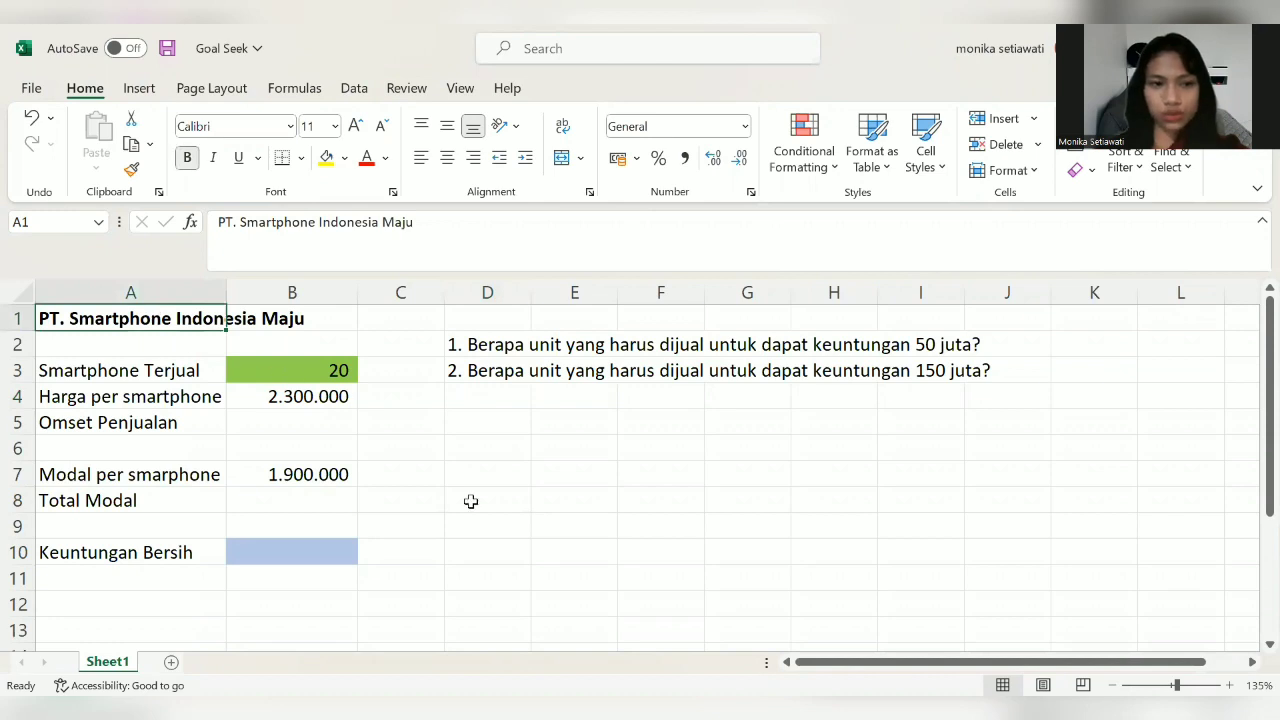
click(500, 466)
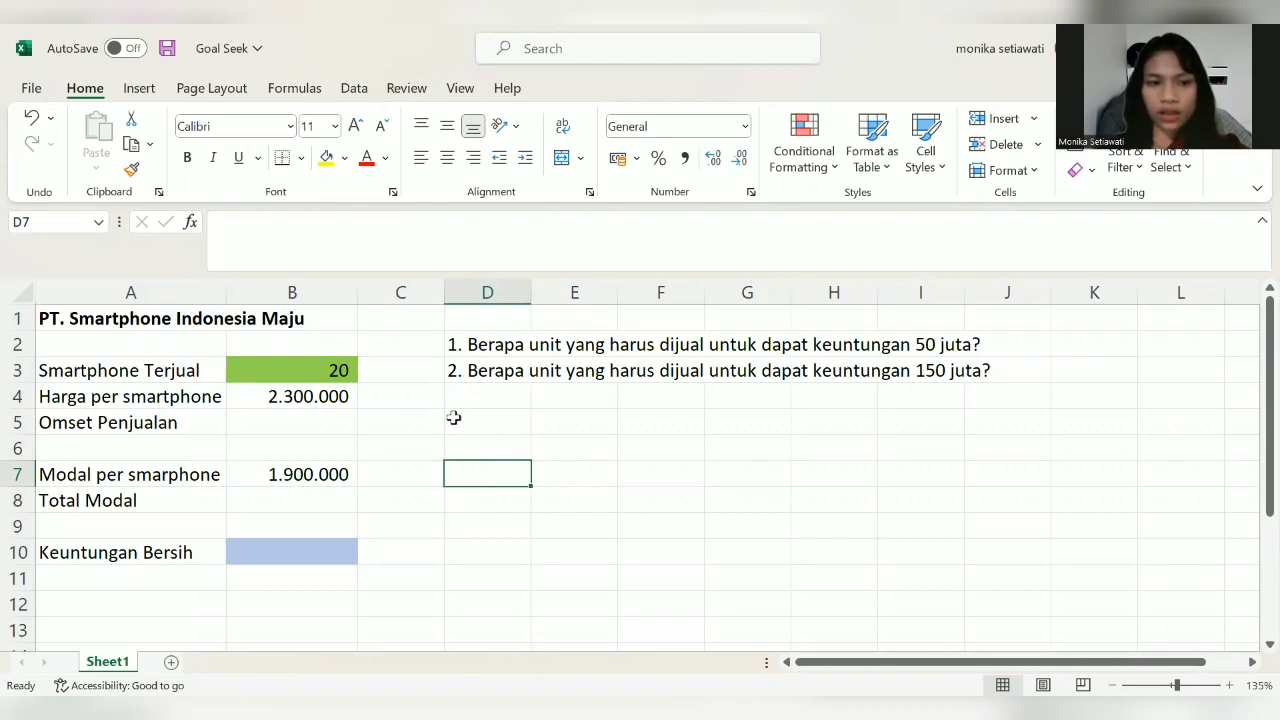
click(494, 352)
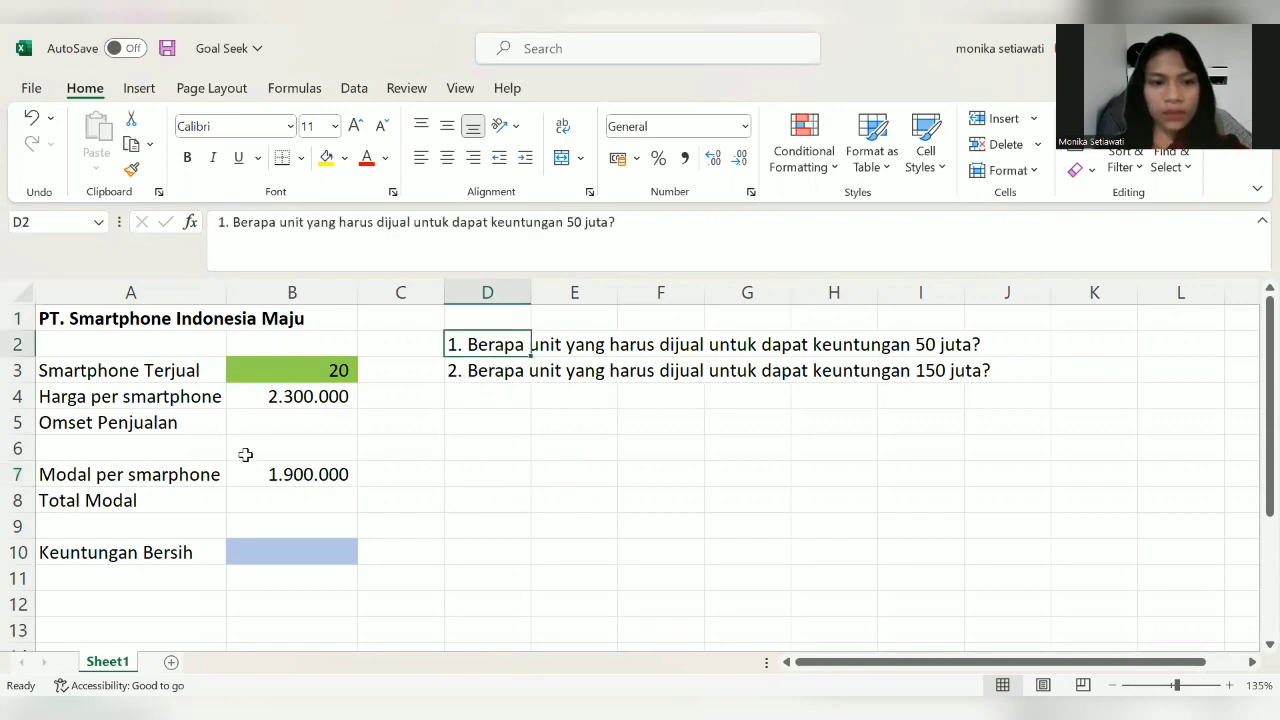
key(Down)
Step: Calculate Omset Penjualan in B5 by multiplying smartphones sold by price per smartphone, using =B3*B4
click(297, 432)
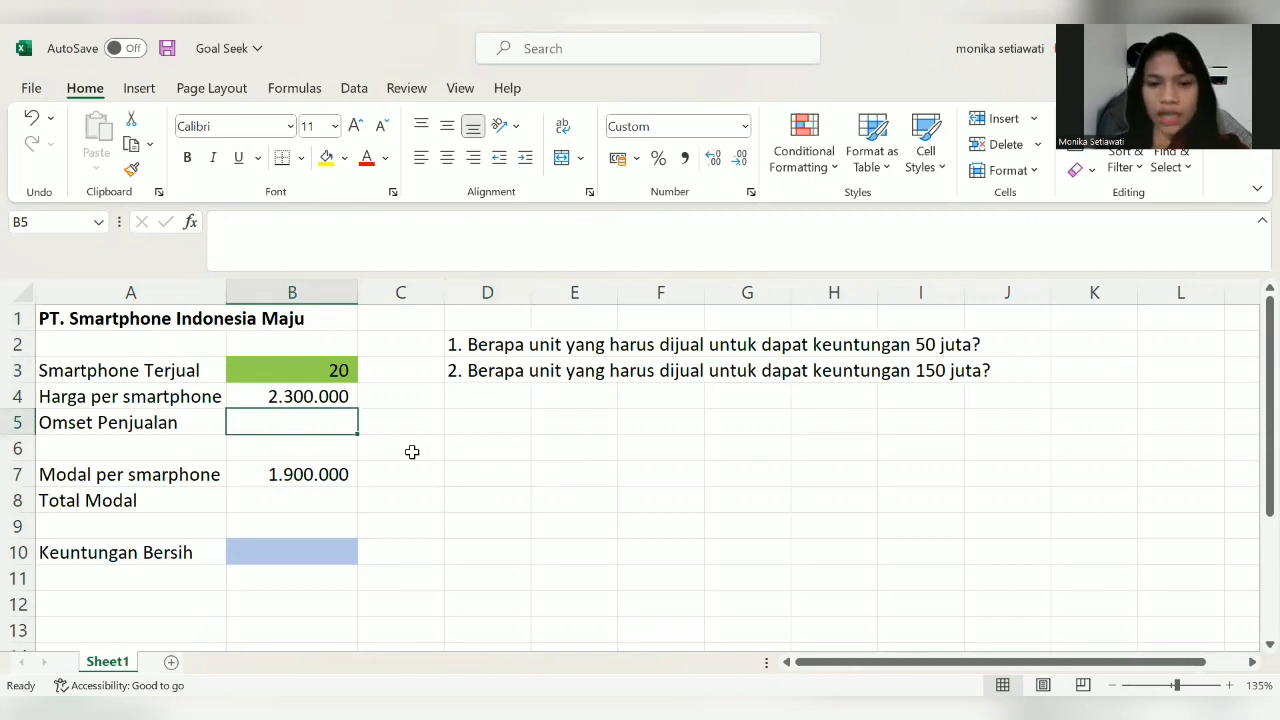
text(=)
click(325, 371)
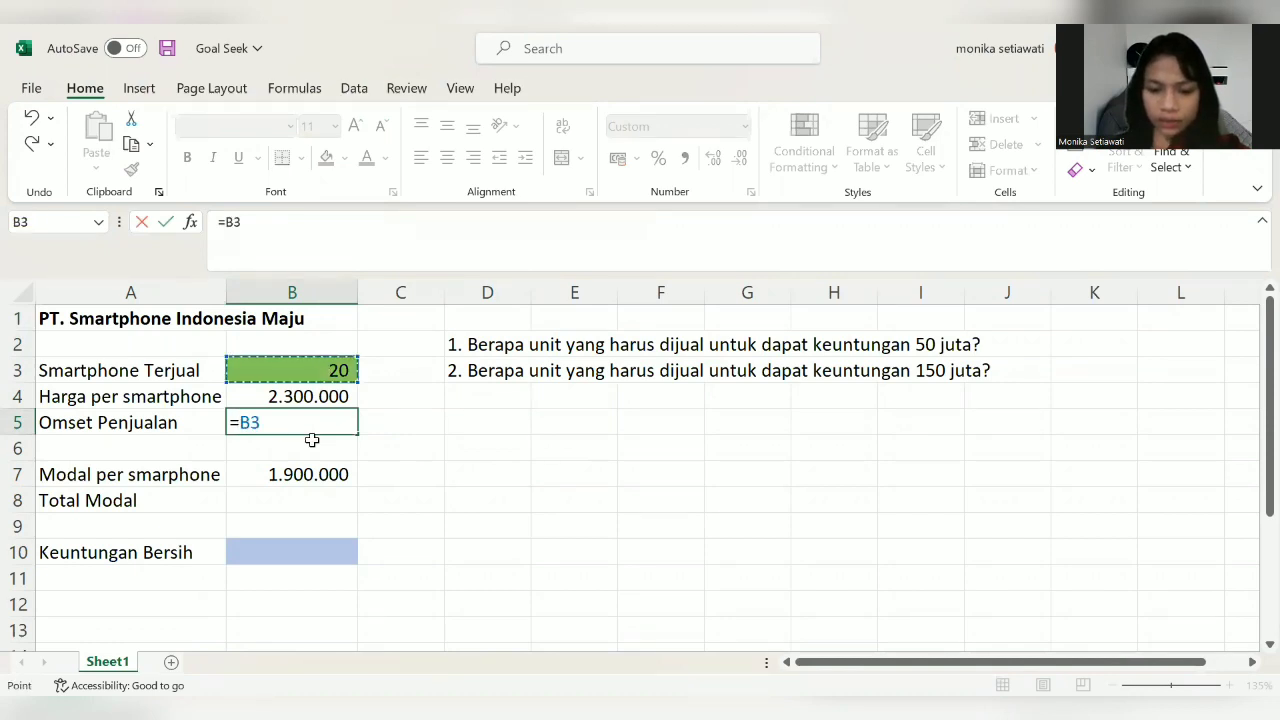
text(*)
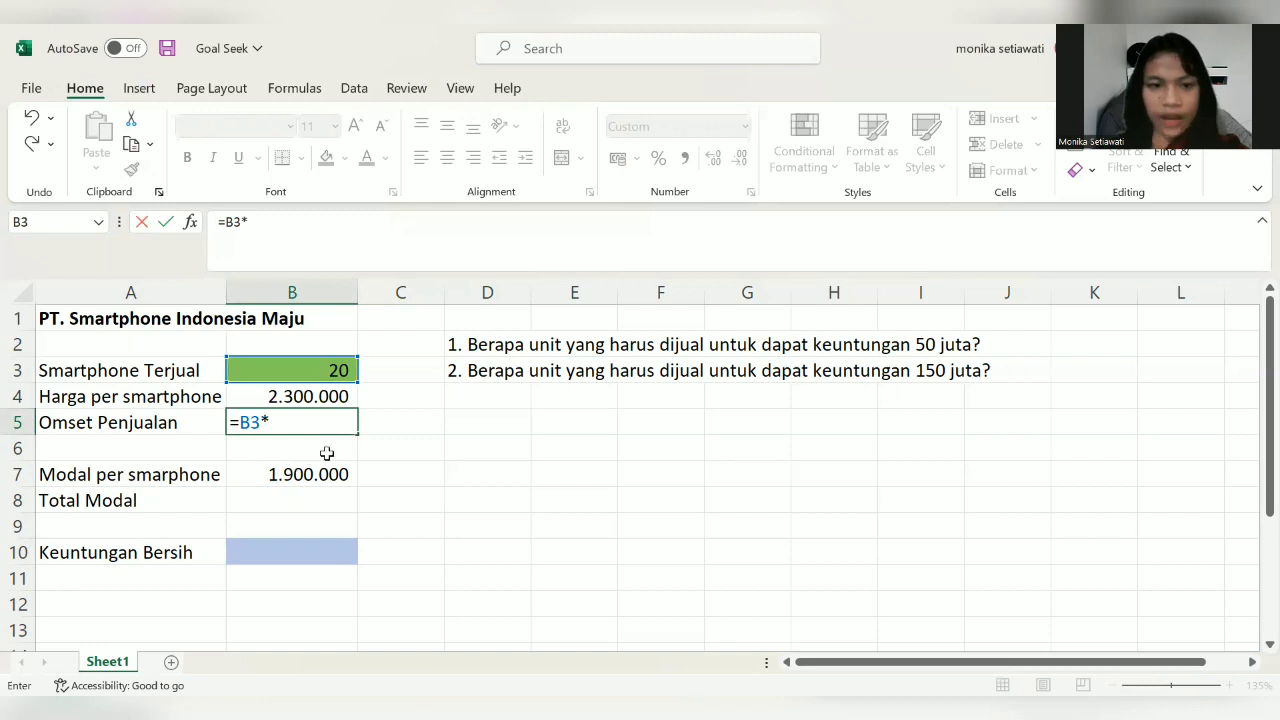
click(314, 397)
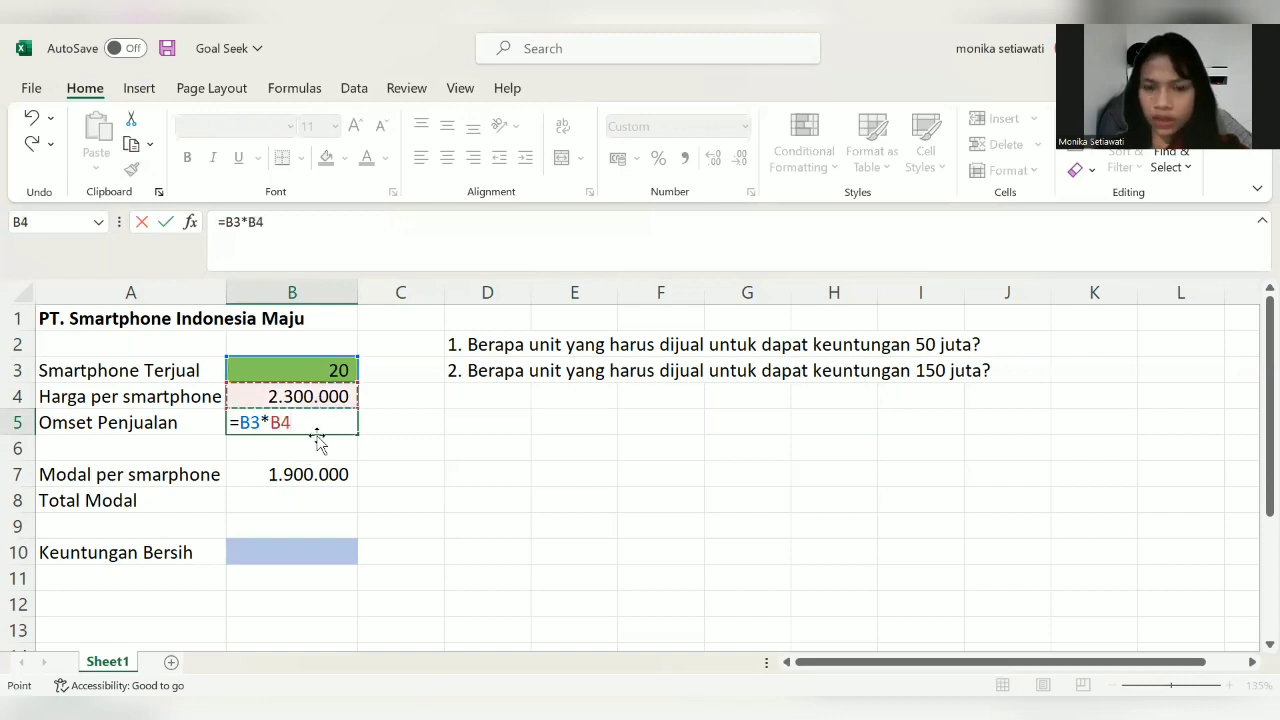
key(Return)
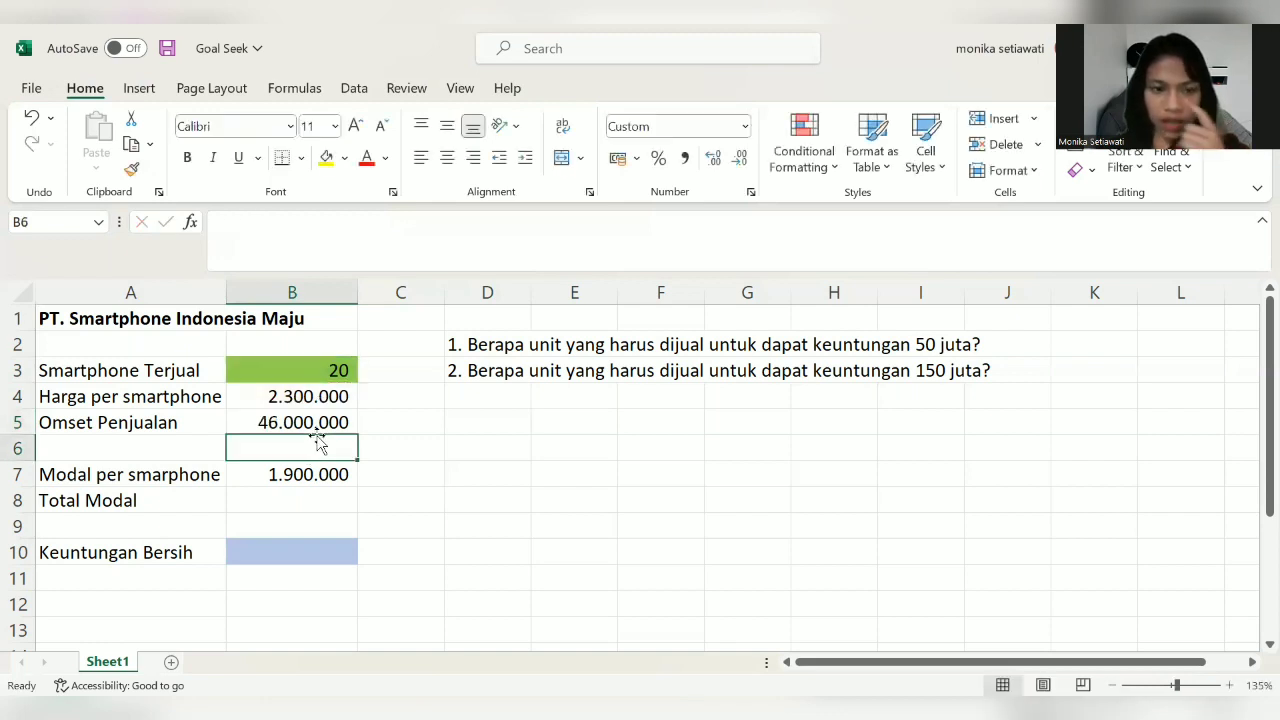
Step: Calculate Total Modal in B8 by multiplying the capital per smartphone by units sold, using =B7*B3
click(261, 504)
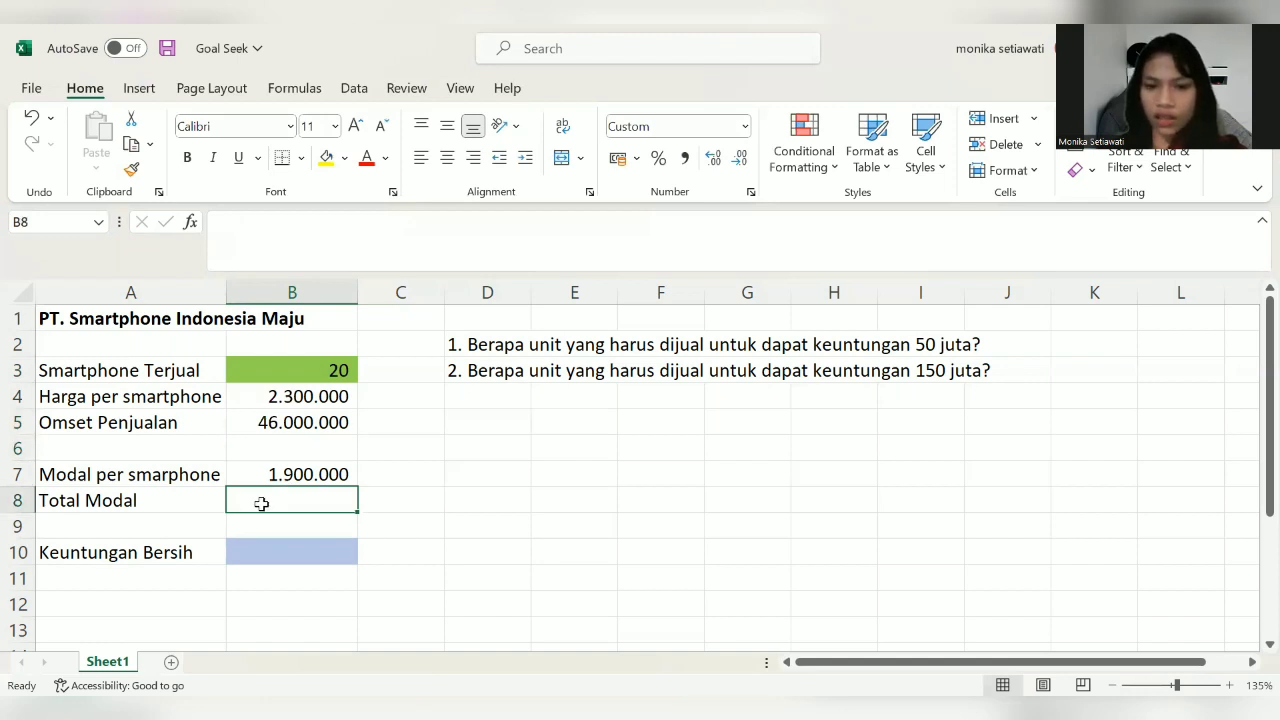
text(=)
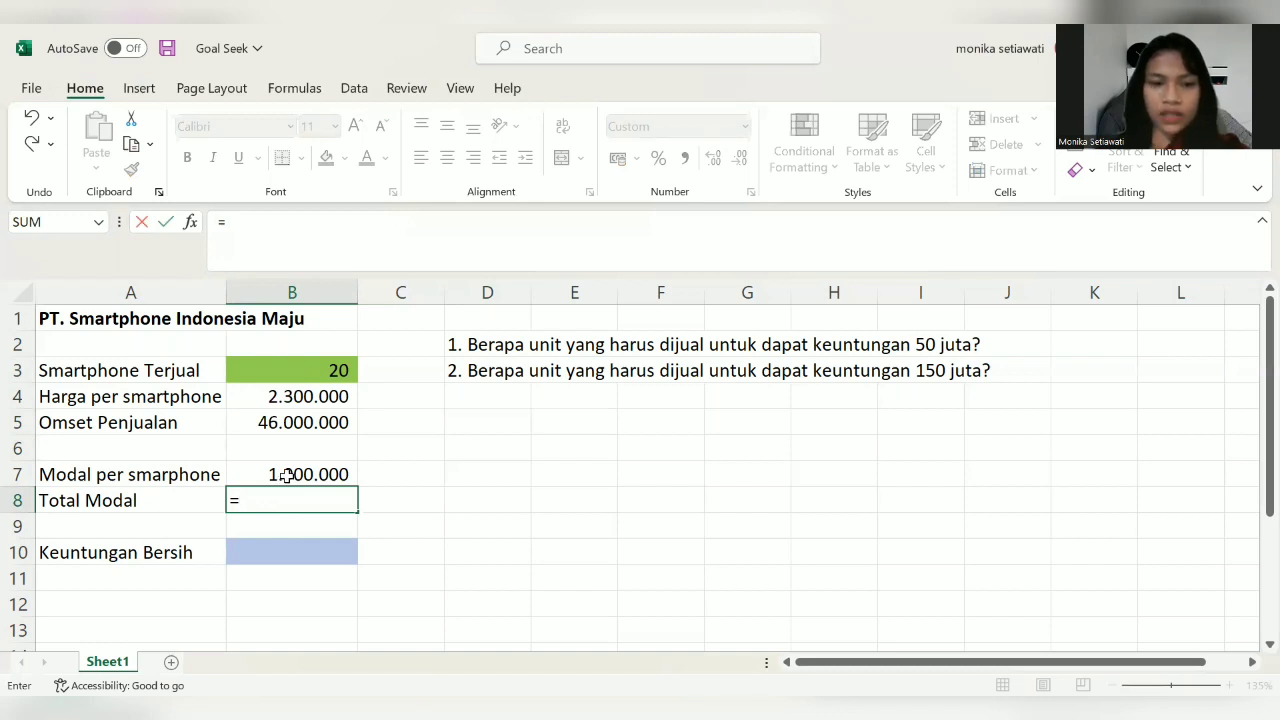
key(Up)
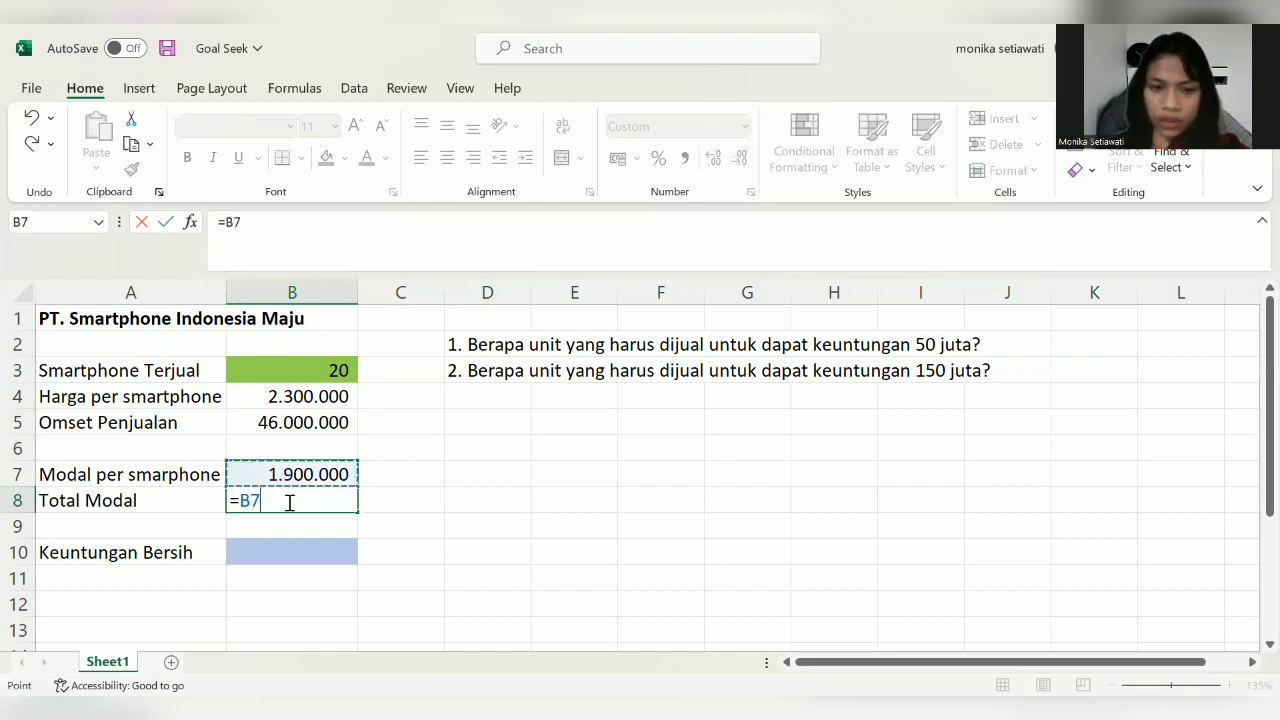
text(*)
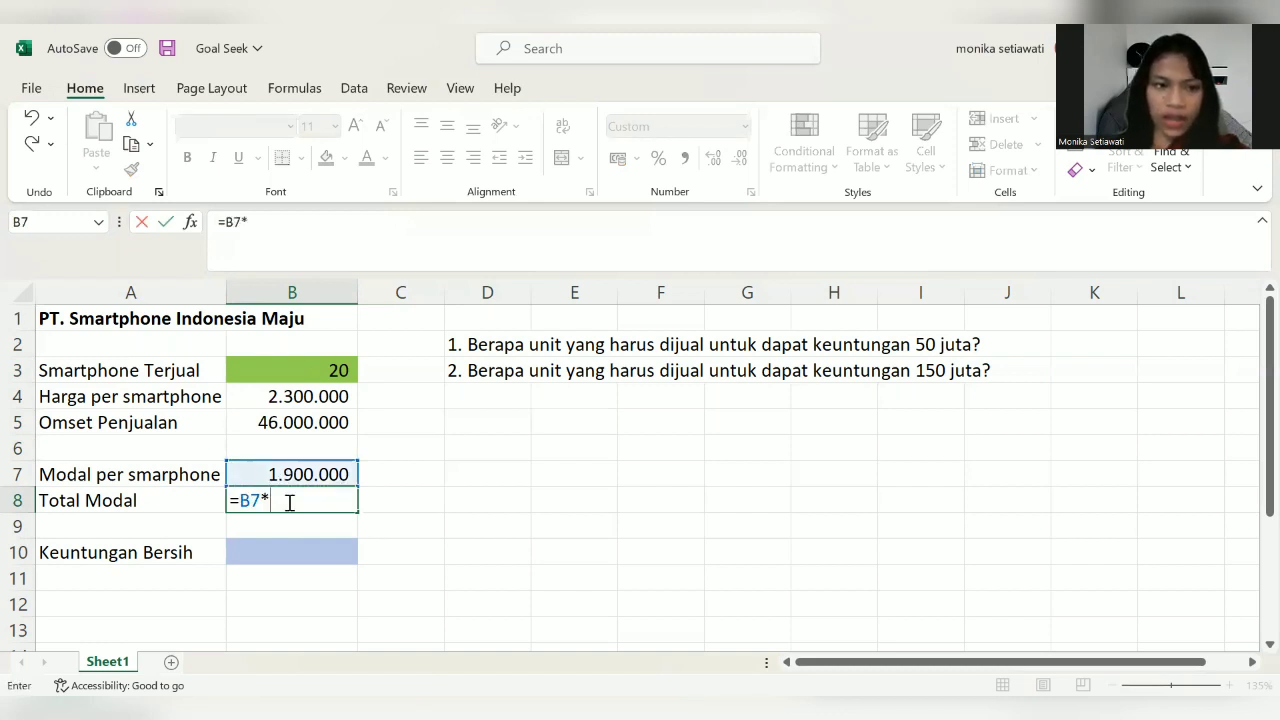
click(303, 370)
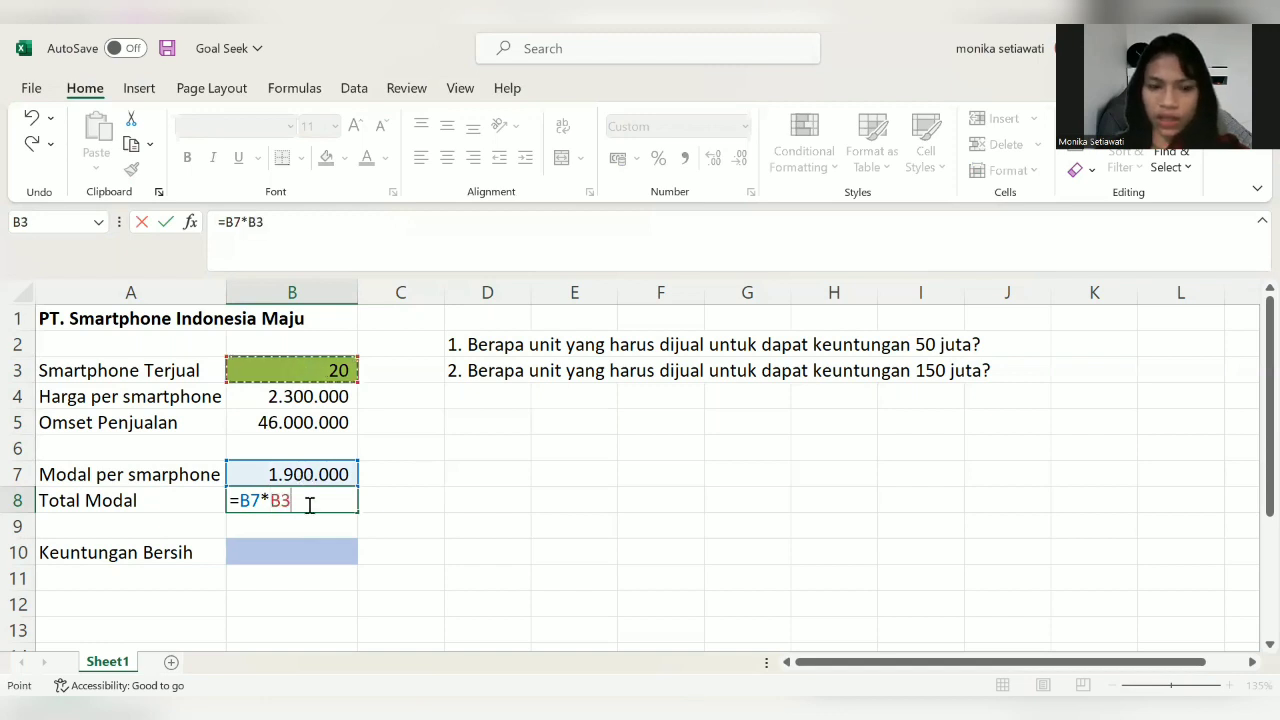
key(Return)
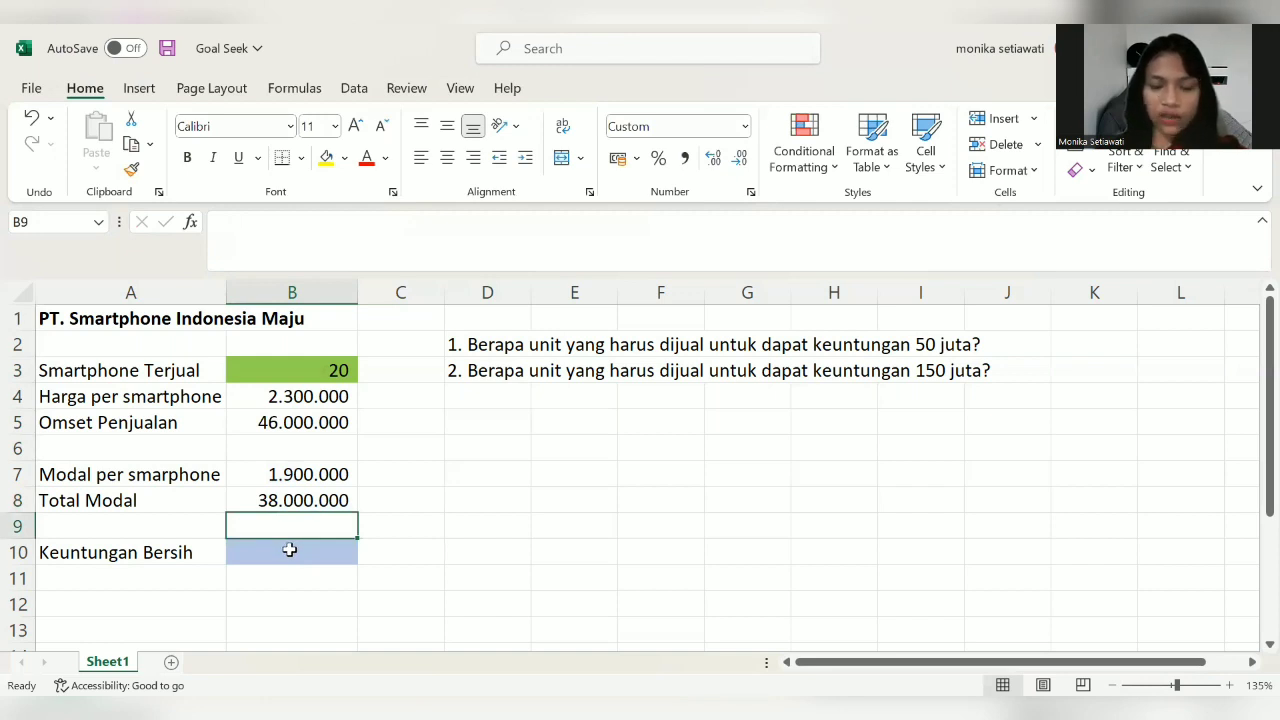
Step: Calculate Keuntungan Bersih in B10 as sales turnover minus total capital, using =B5-B8
click(289, 549)
text(=)
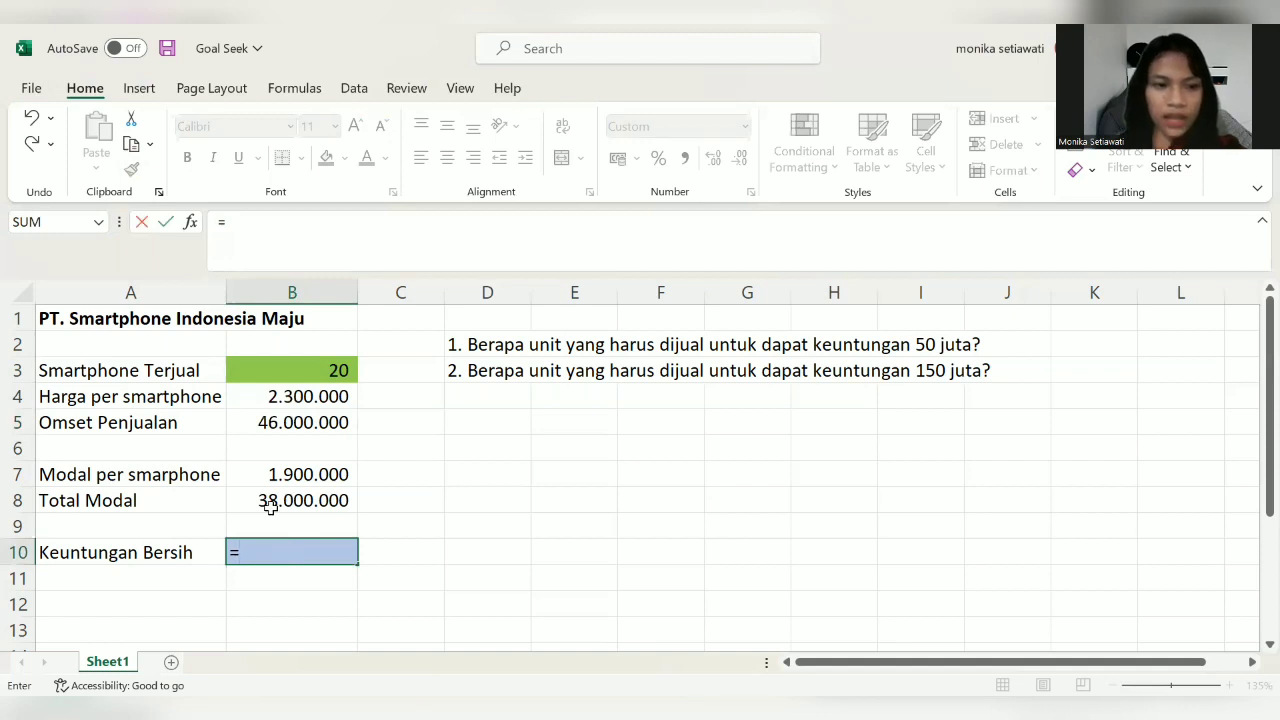
click(304, 419)
text(-)
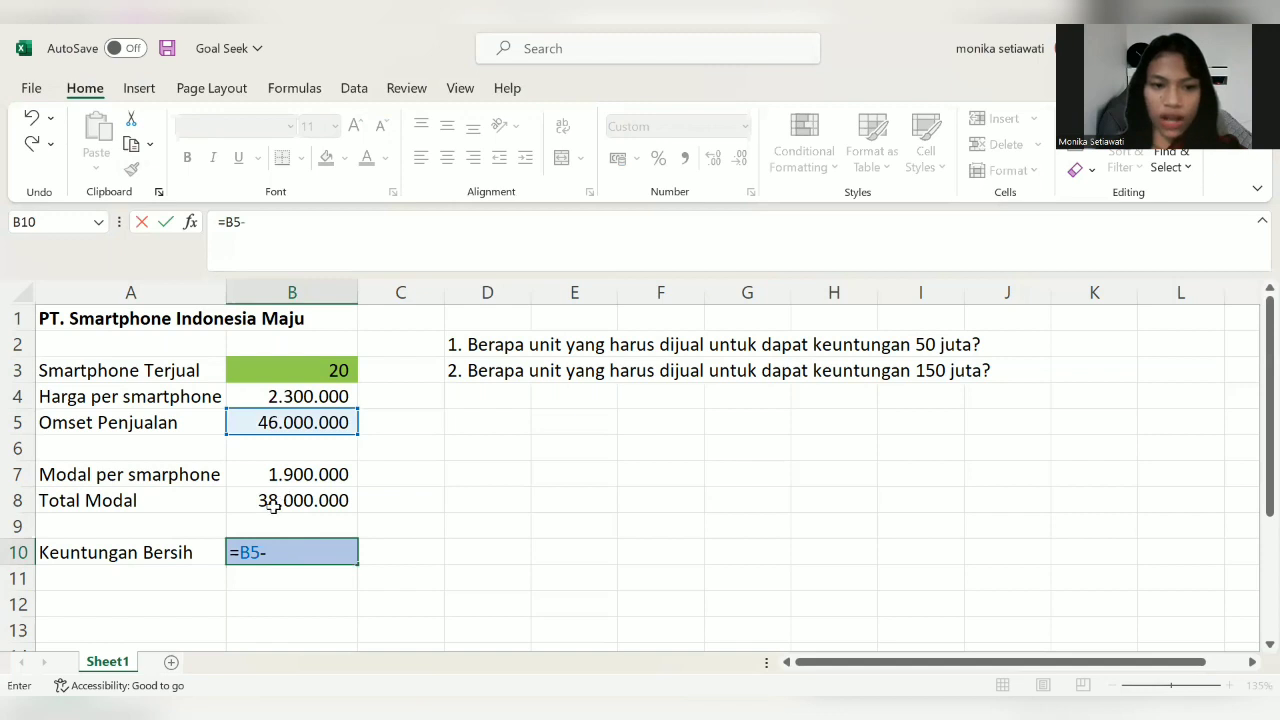
click(285, 502)
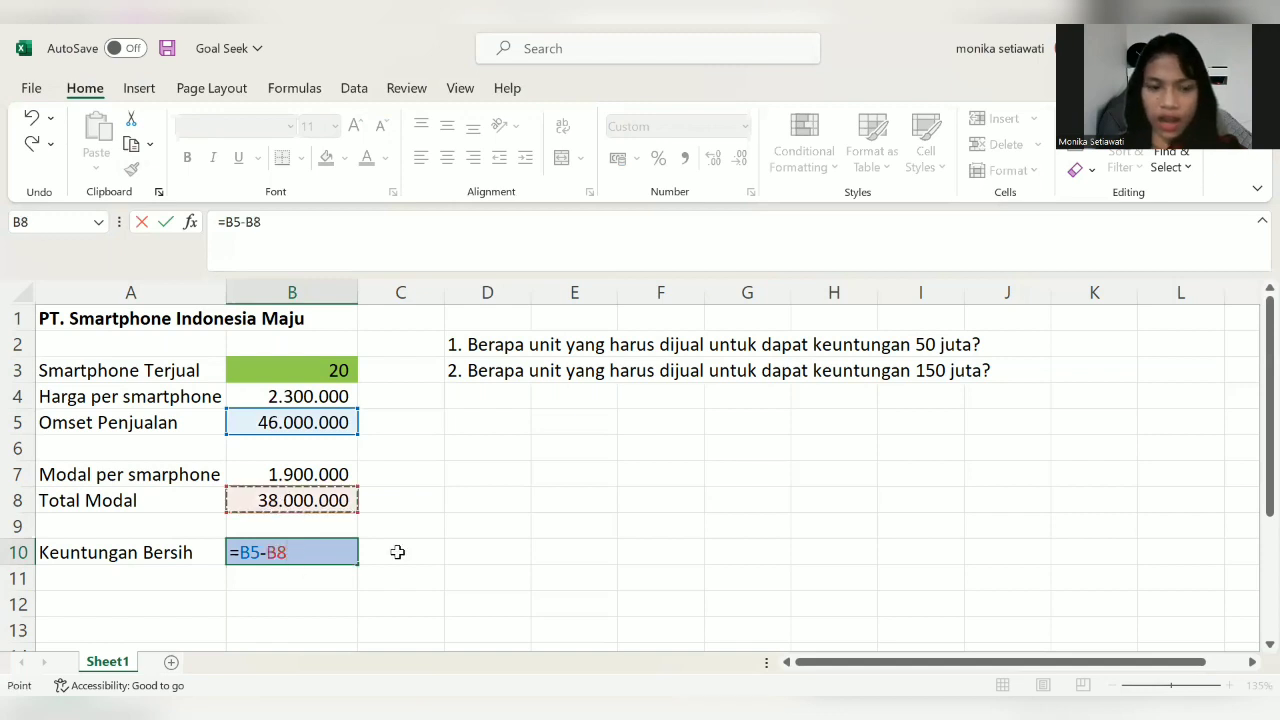
key(Return)
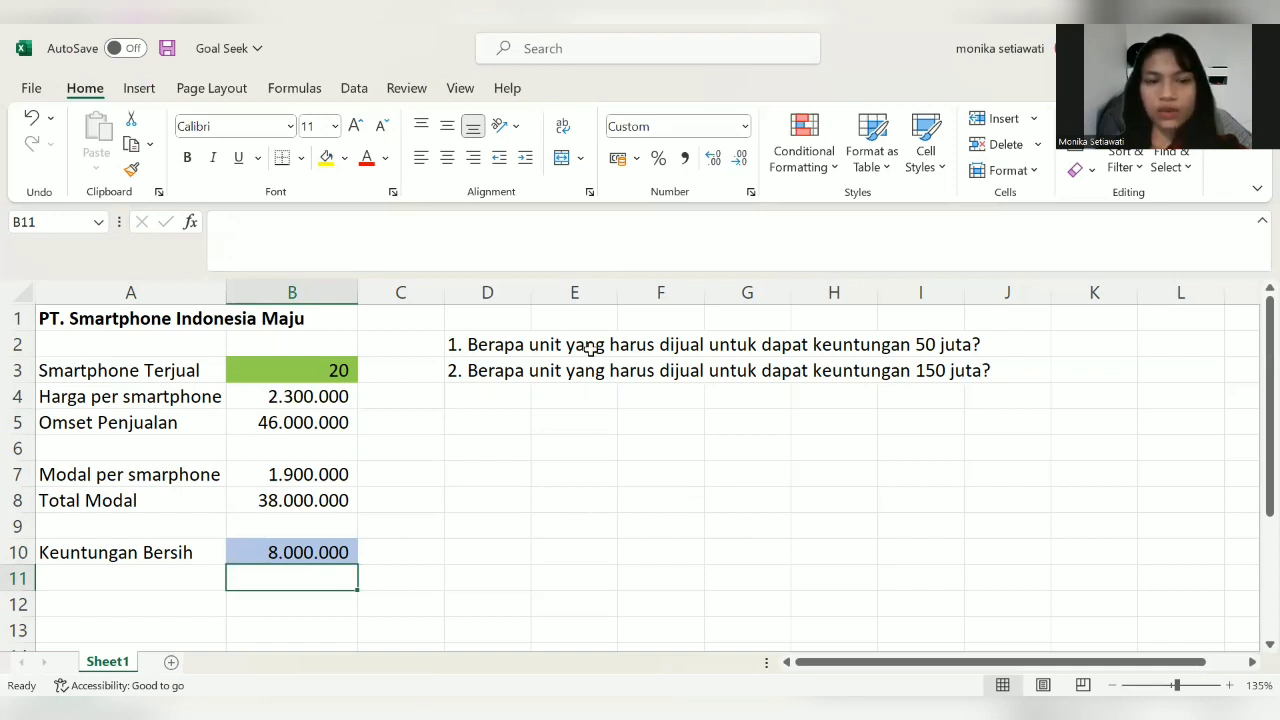
Step: Start a Goal Seek analysis with the Keuntungan Bersih cell B10 as the set cell
click(360, 91)
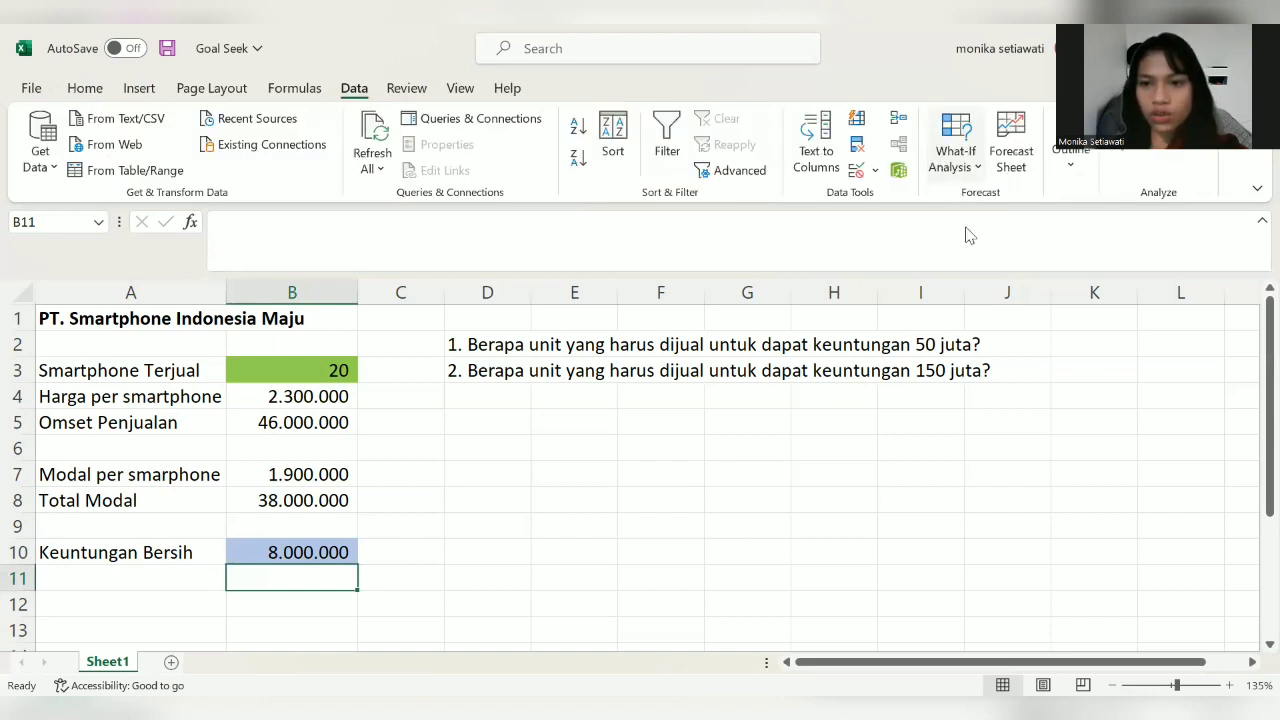
click(956, 156)
click(990, 228)
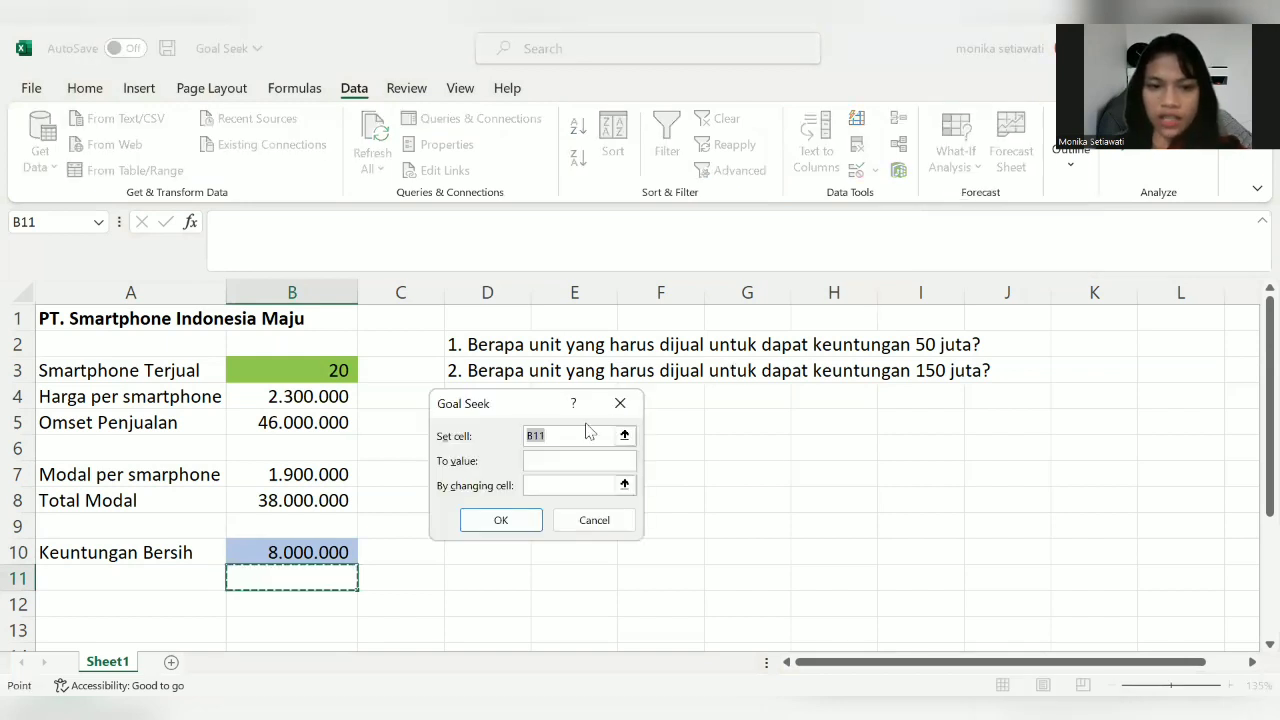
key(BackSpace)
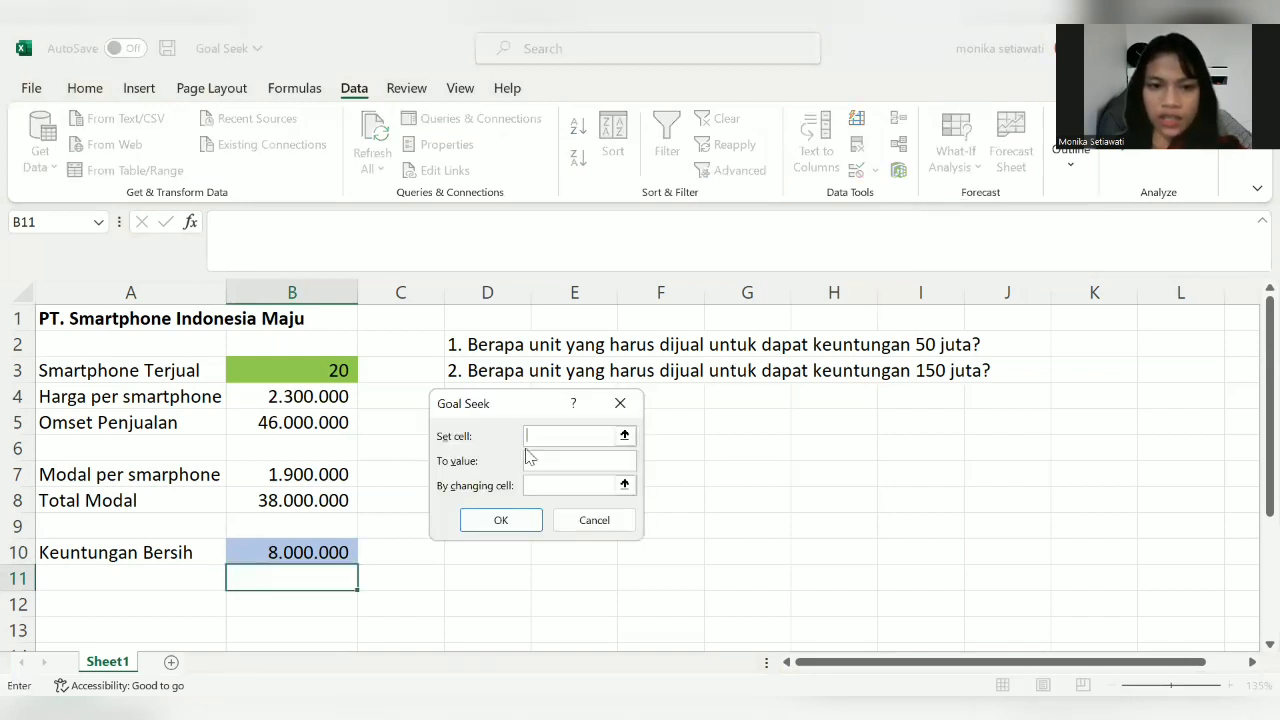
click(303, 551)
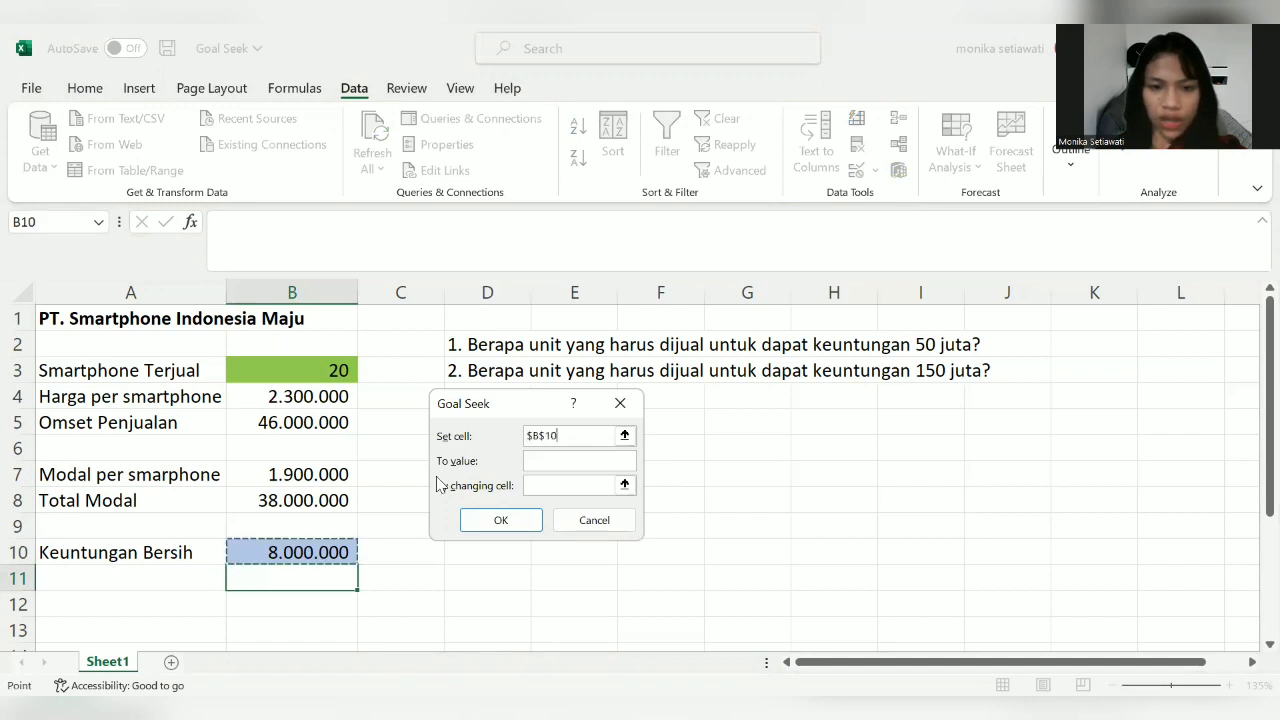
Step: Run Goal Seek to the value 50000000 by changing the Smartphone Terjual cell B3, and keep the solution
click(550, 464)
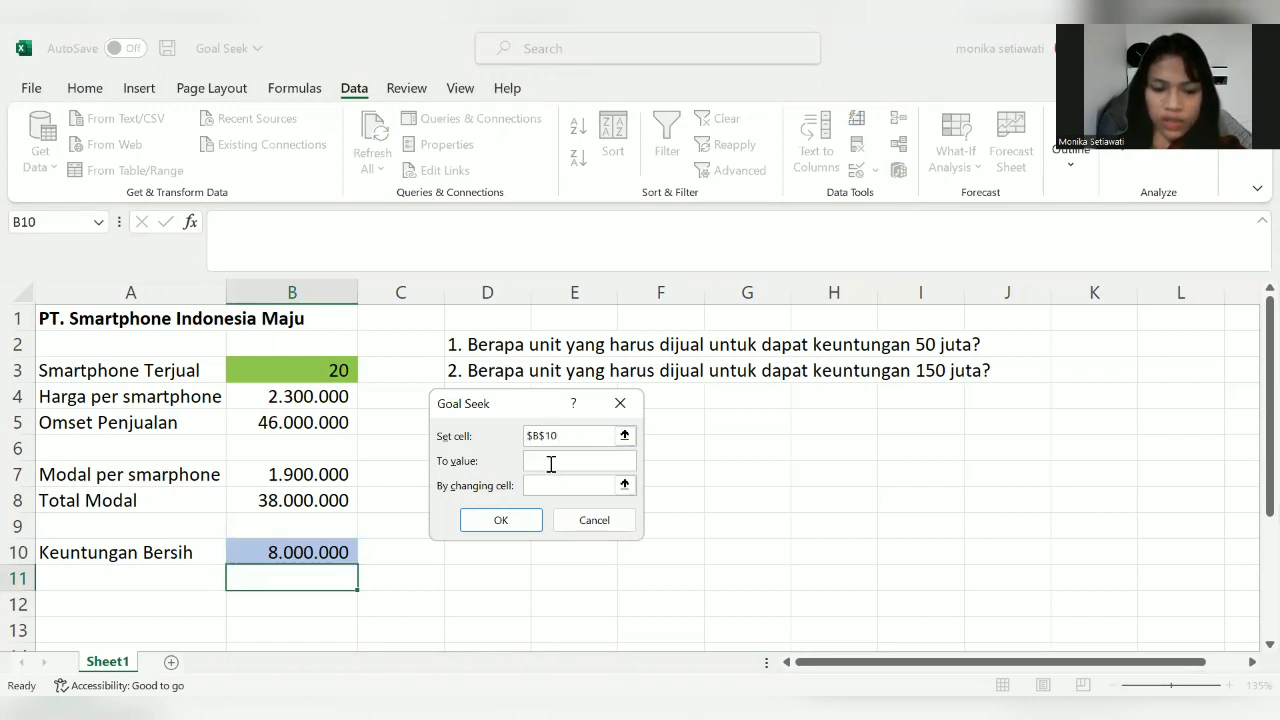
text(5)
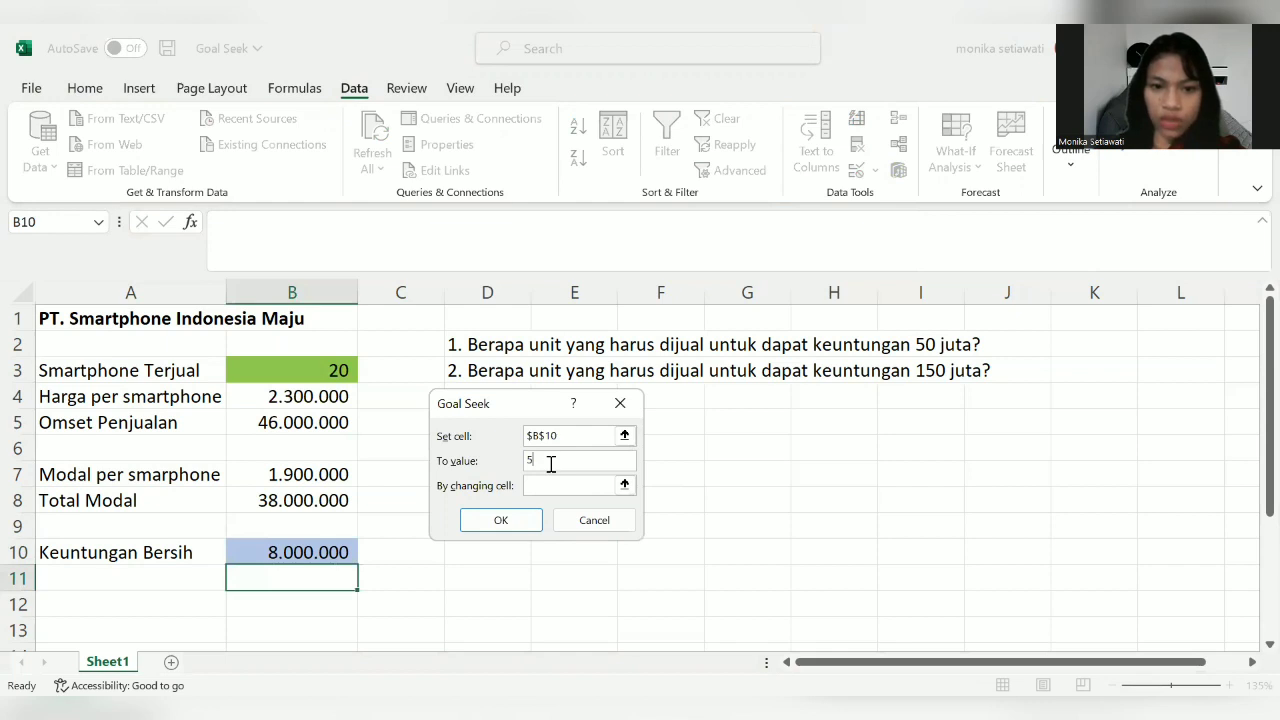
text(000)
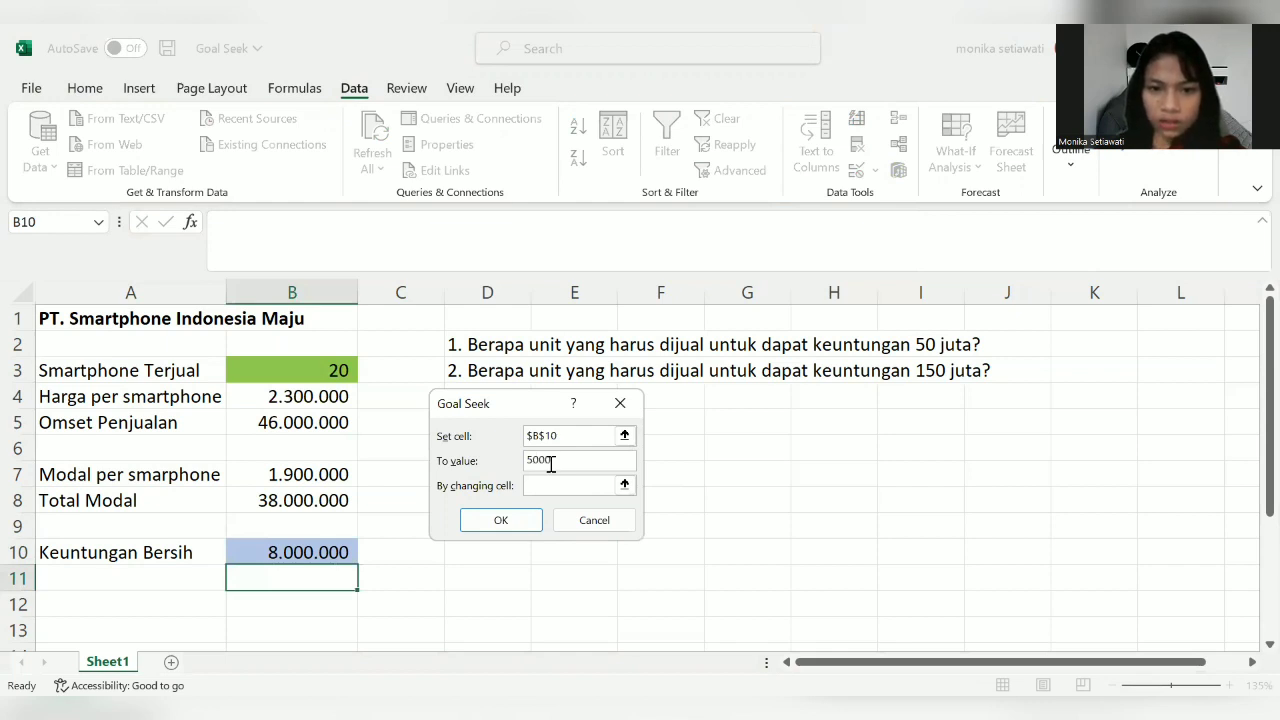
text(0000)
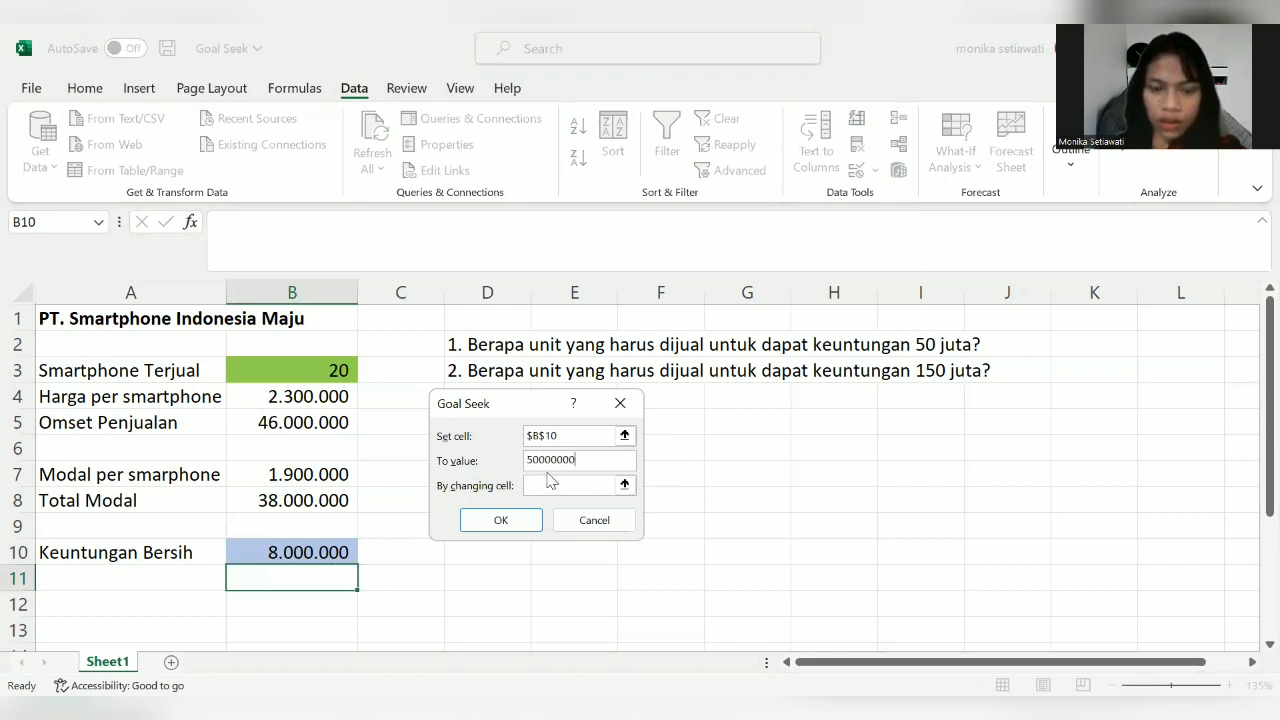
click(541, 487)
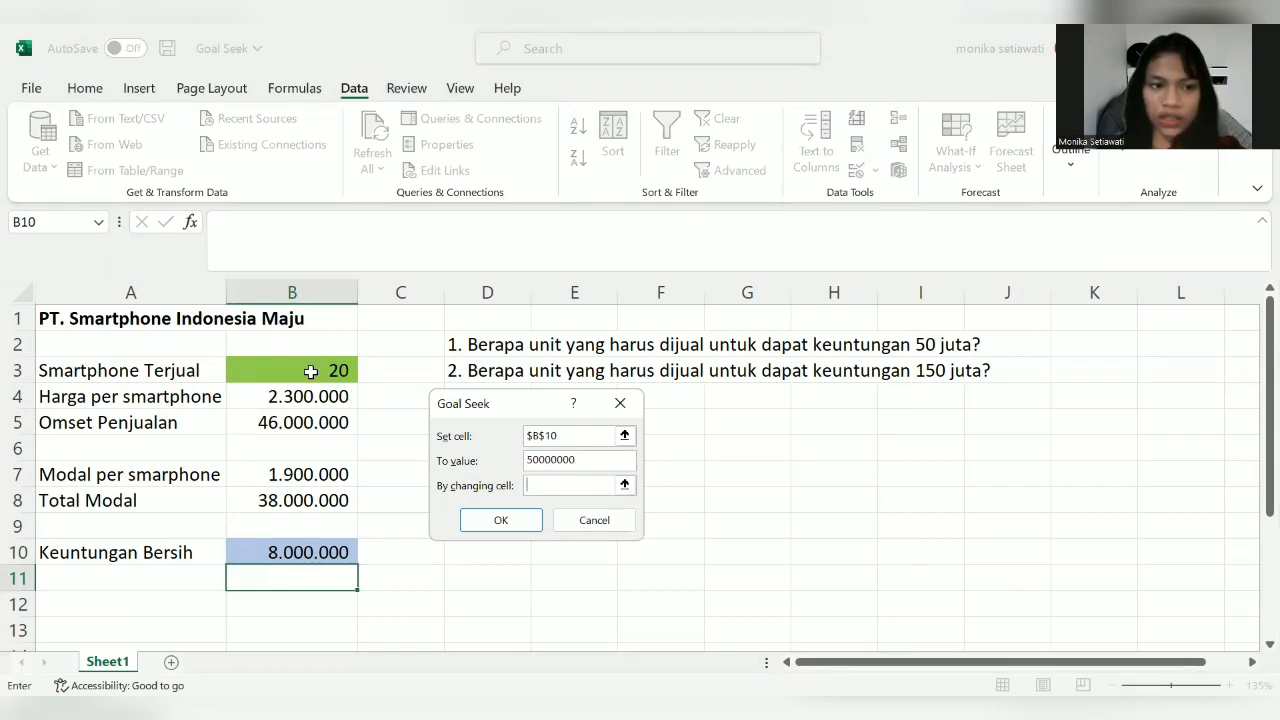
click(311, 372)
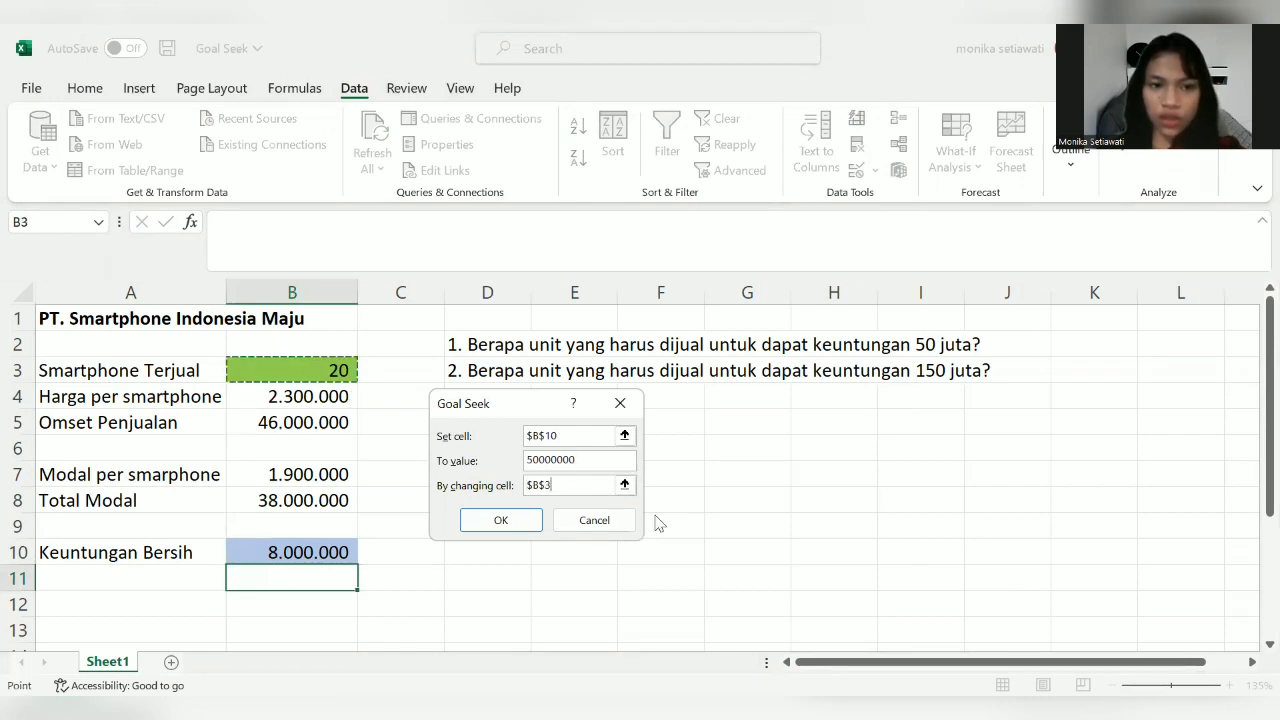
click(505, 521)
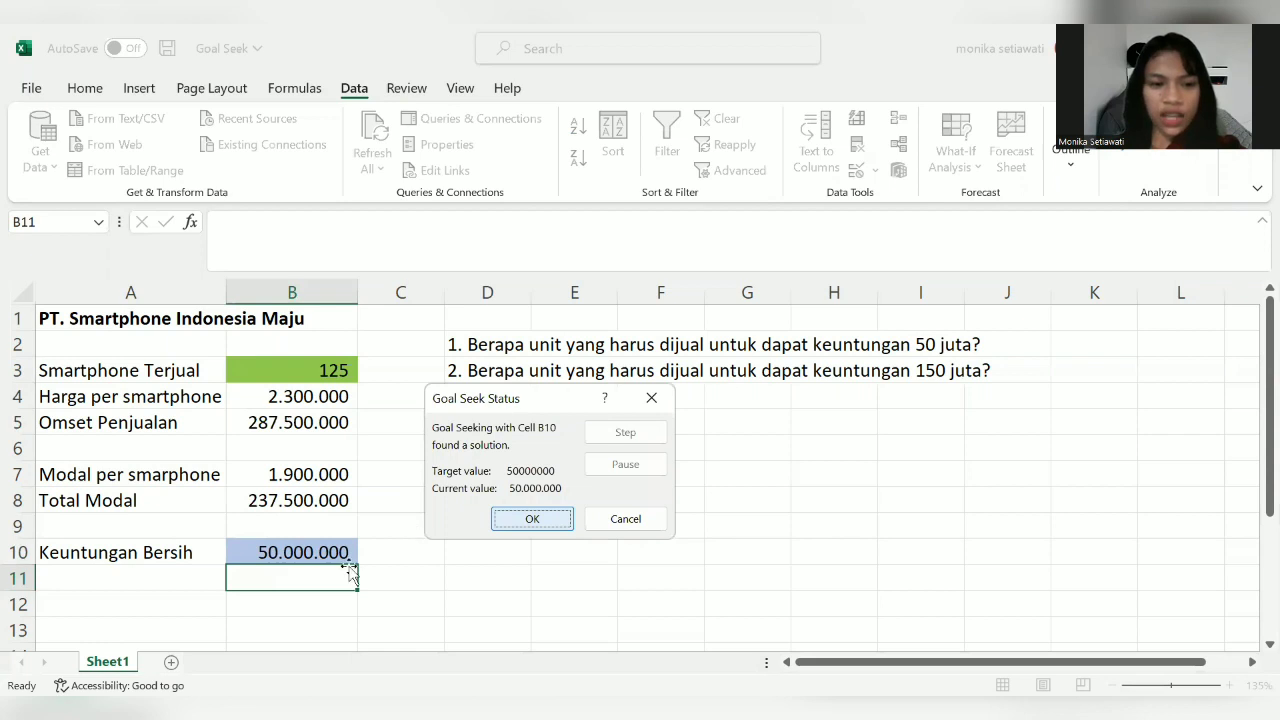
key(Return)
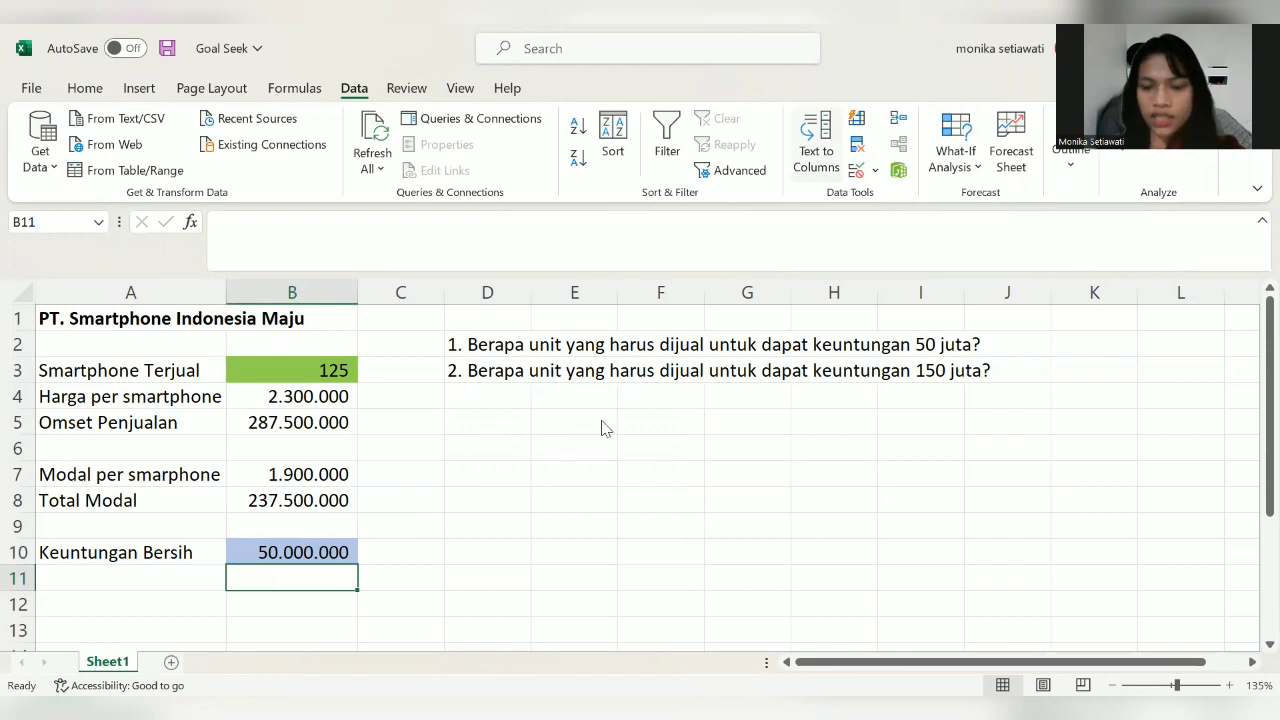
Step: Run Goal Seek to bring Keuntungan Bersih in B10 to 150000000 by changing the Smartphone Terjual cell B3, and keep the solution
key(alt+a)
key(w)
key(g)
key(BackSpace)
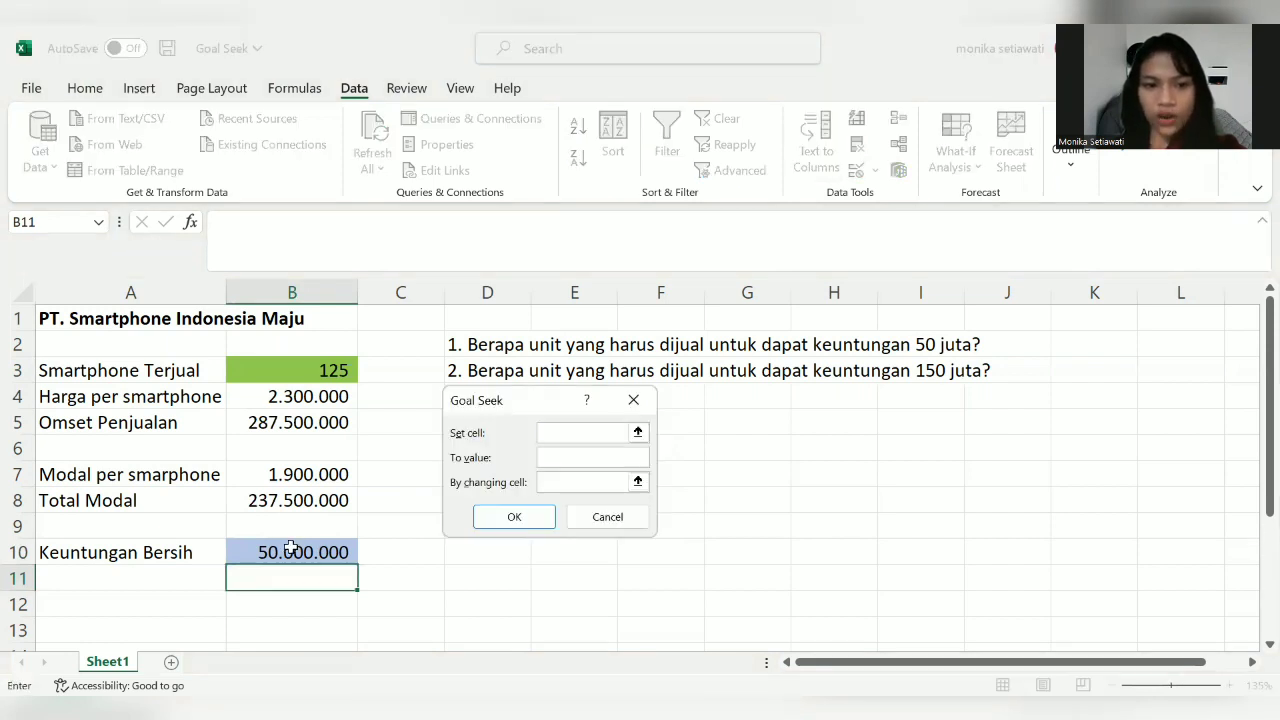
key(Up)
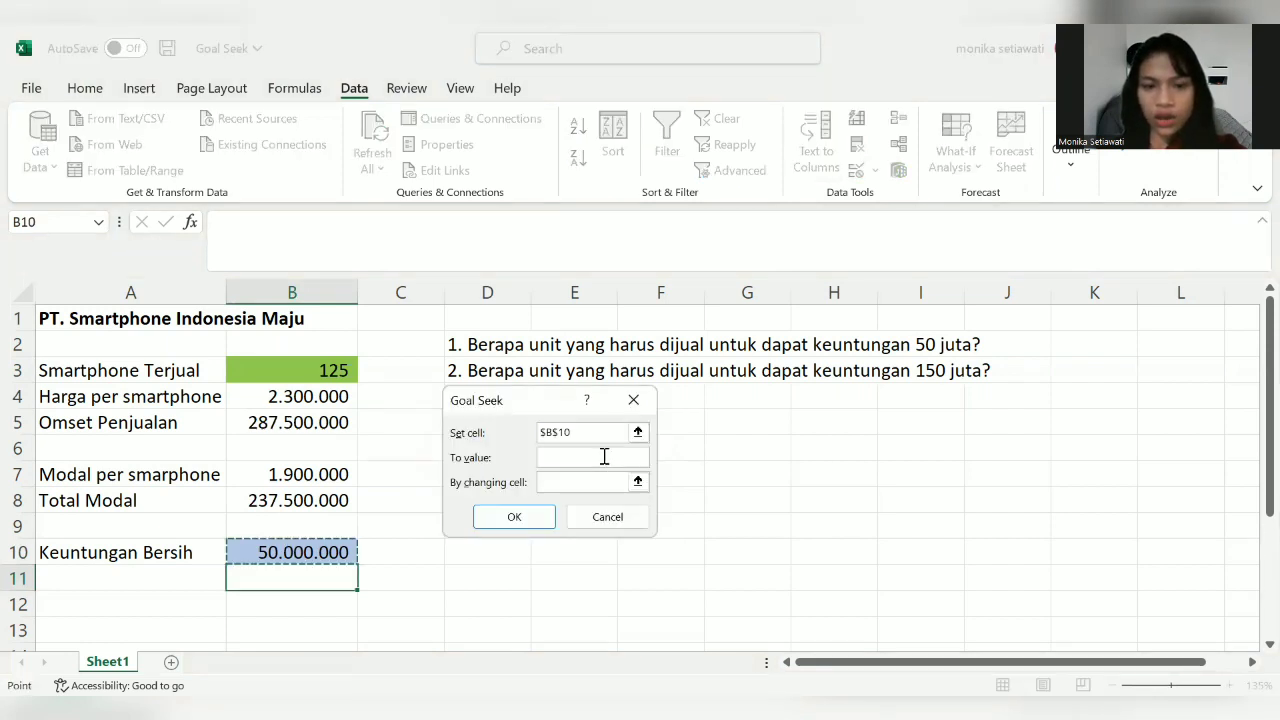
click(604, 456)
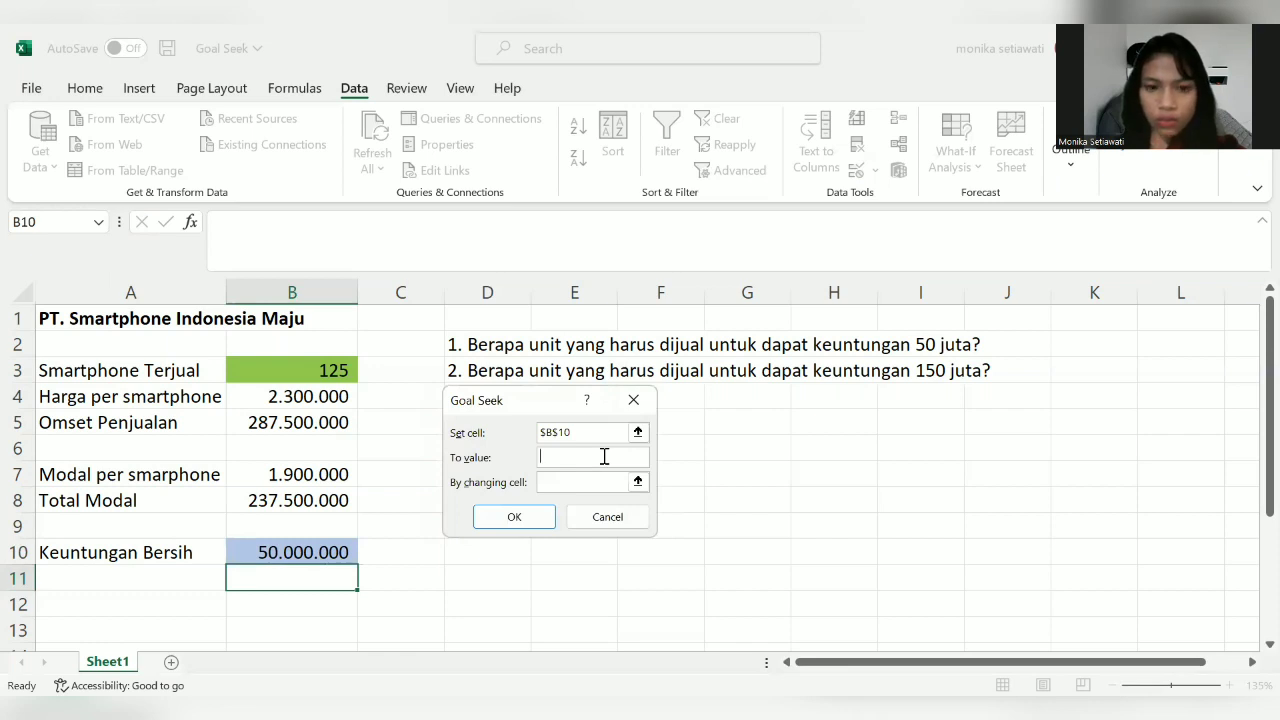
text(1500)
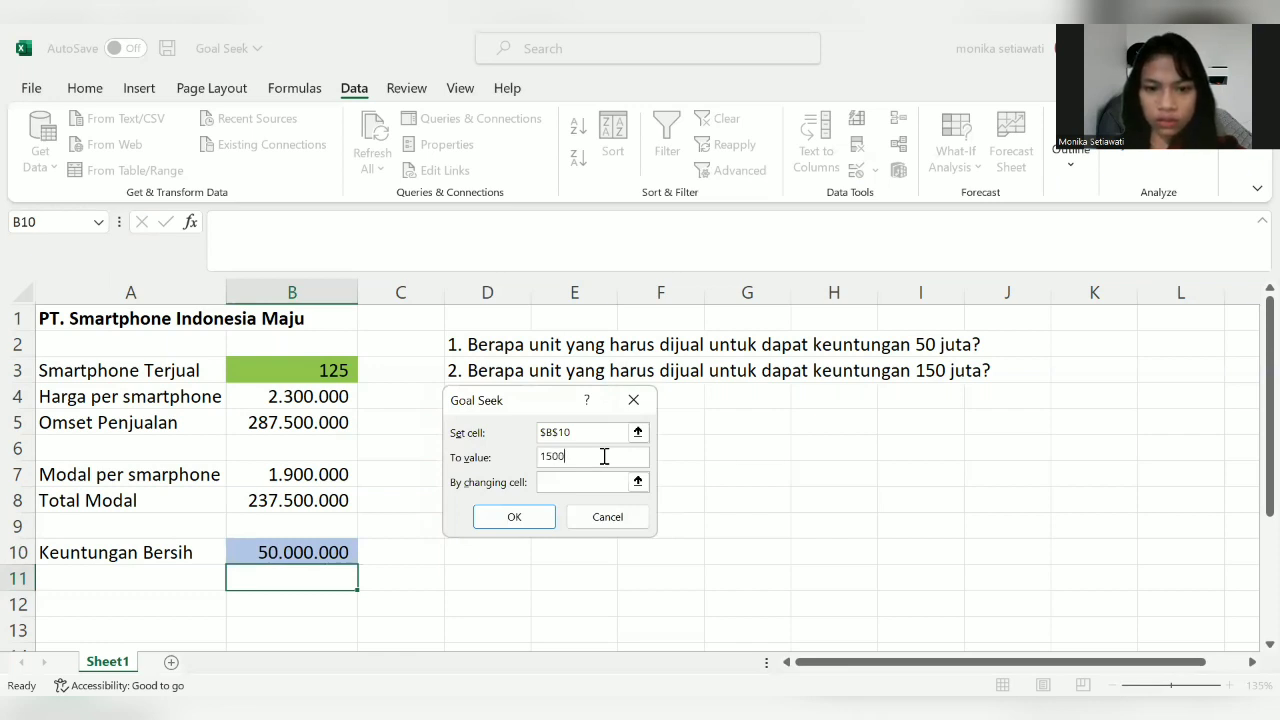
text(00000)
click(587, 480)
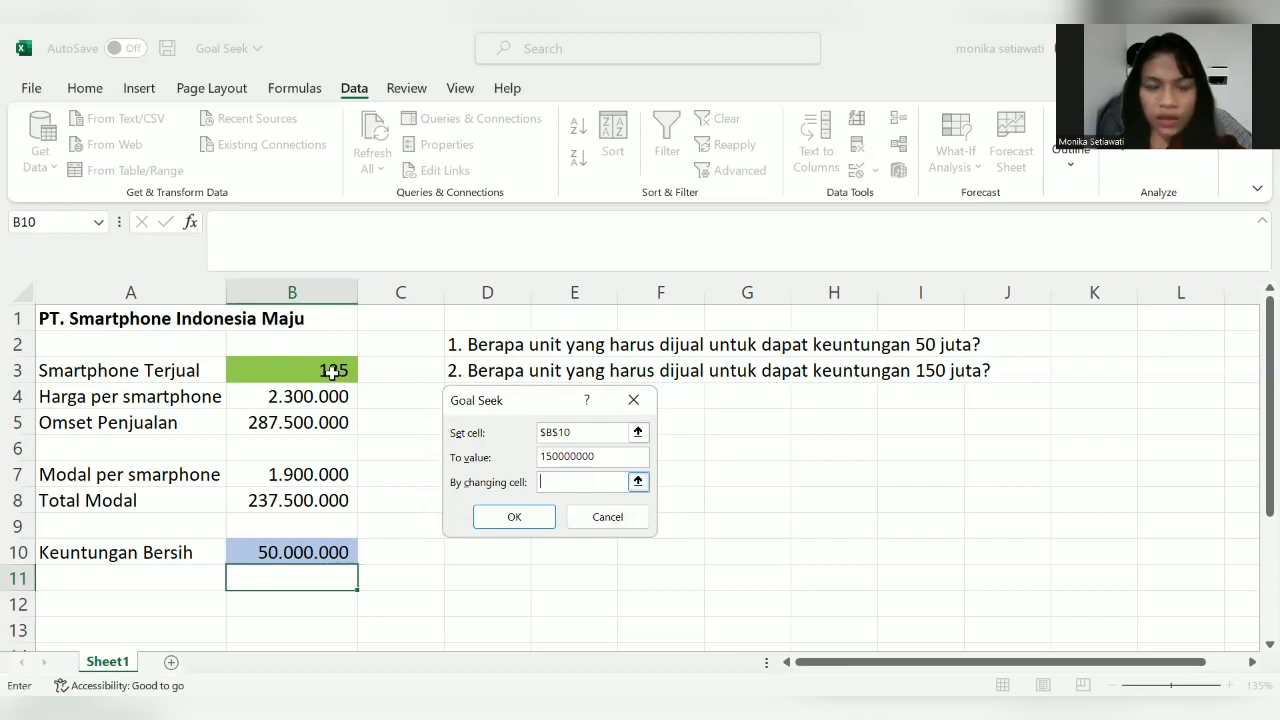
click(333, 372)
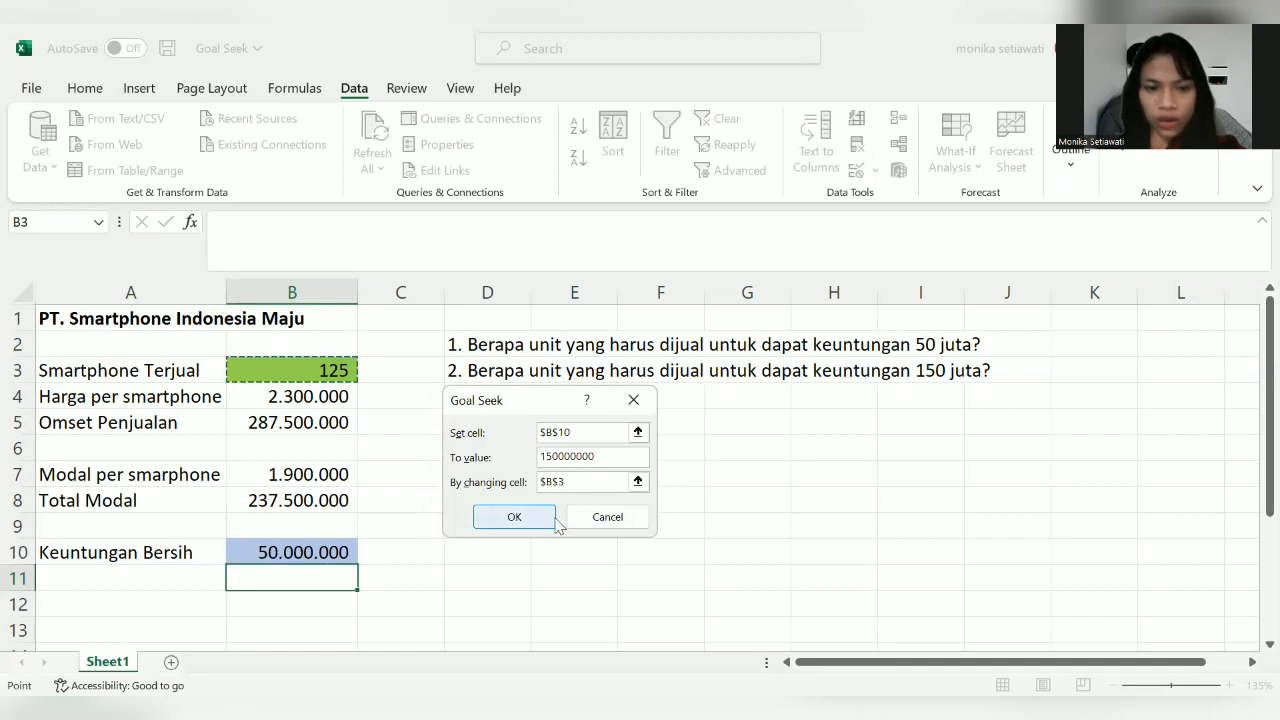
click(553, 522)
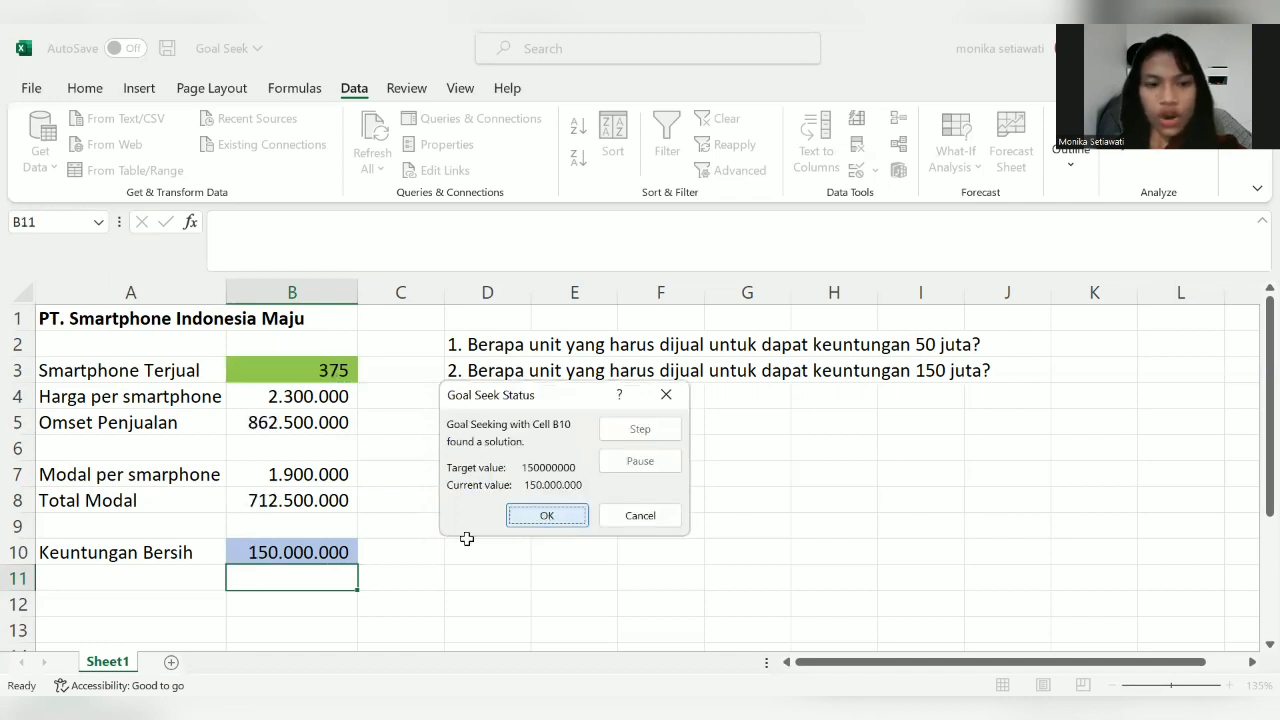
key(Return)
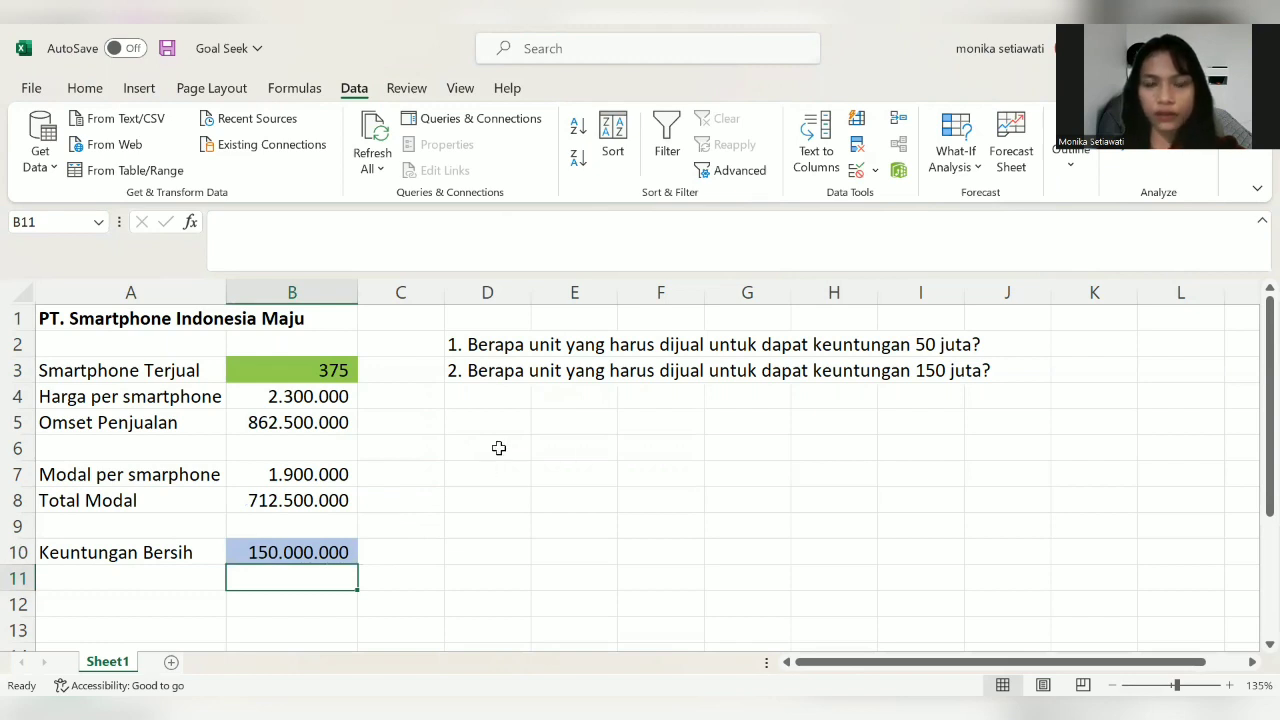
click(573, 489)
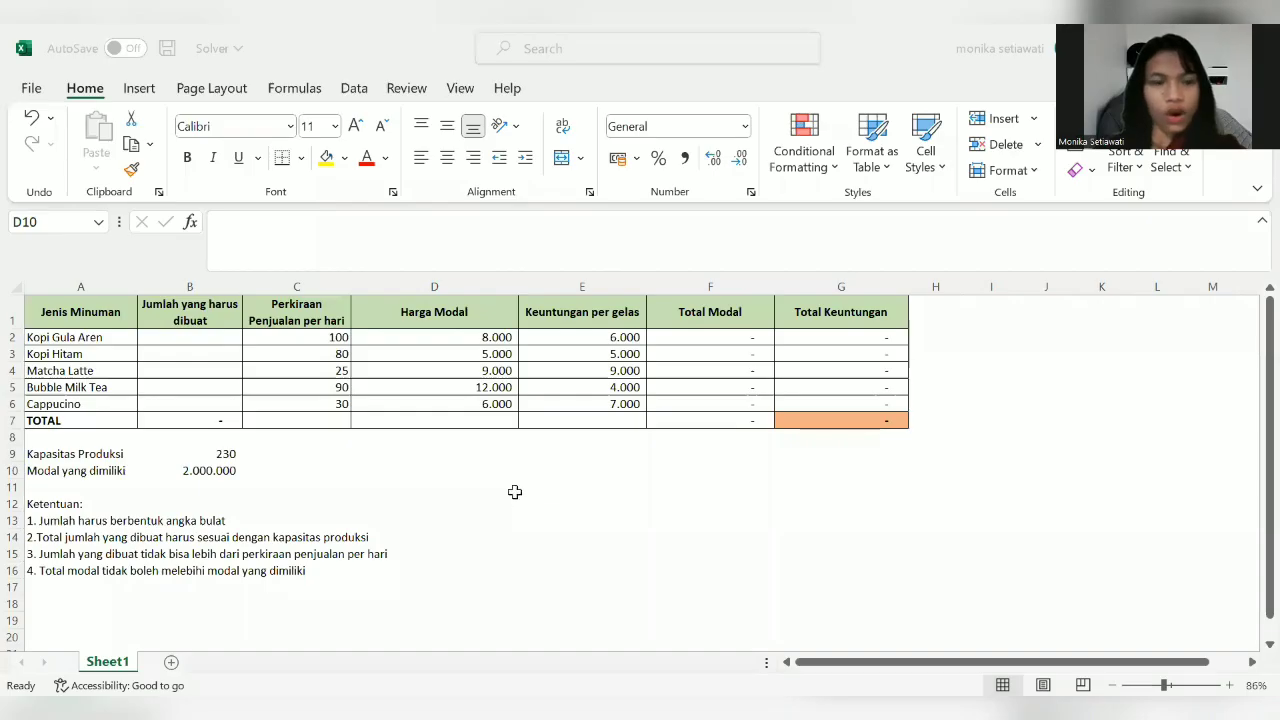
Step: Examine the drink table's column headings, the Kapasitas Produksi value and the Modal yang dimiliki value in the Solver workbook
click(442, 465)
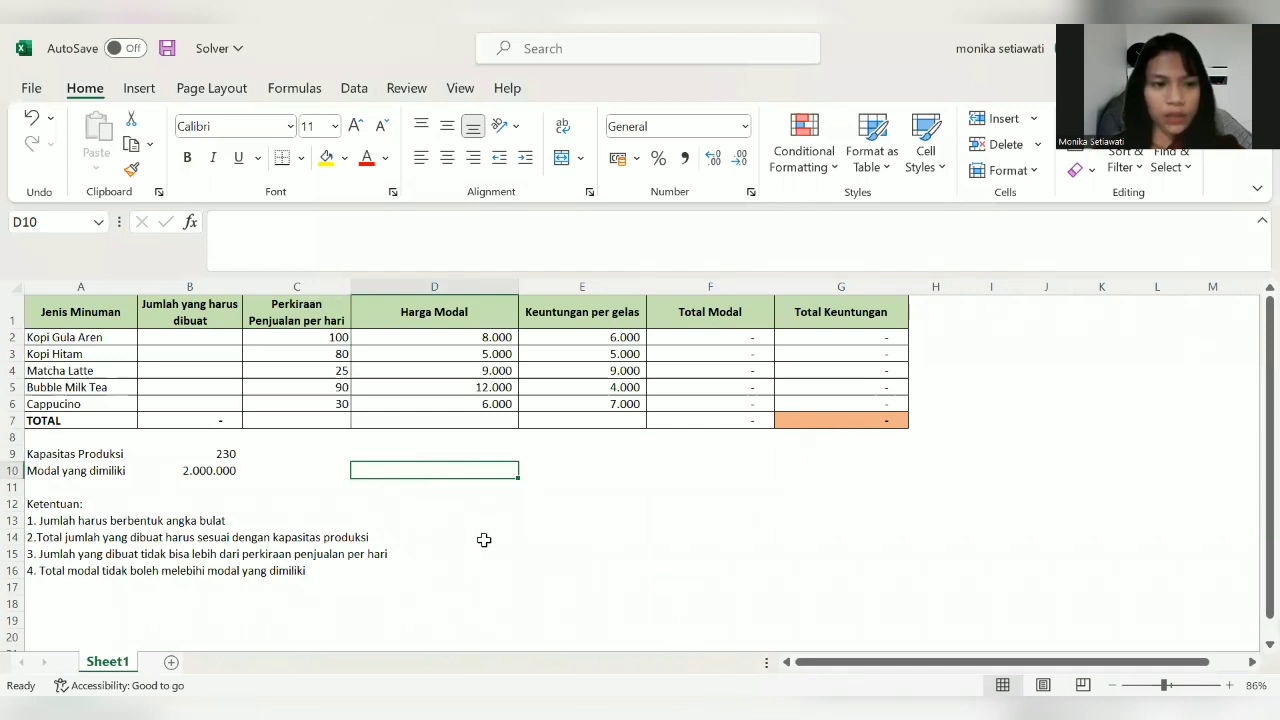
click(543, 523)
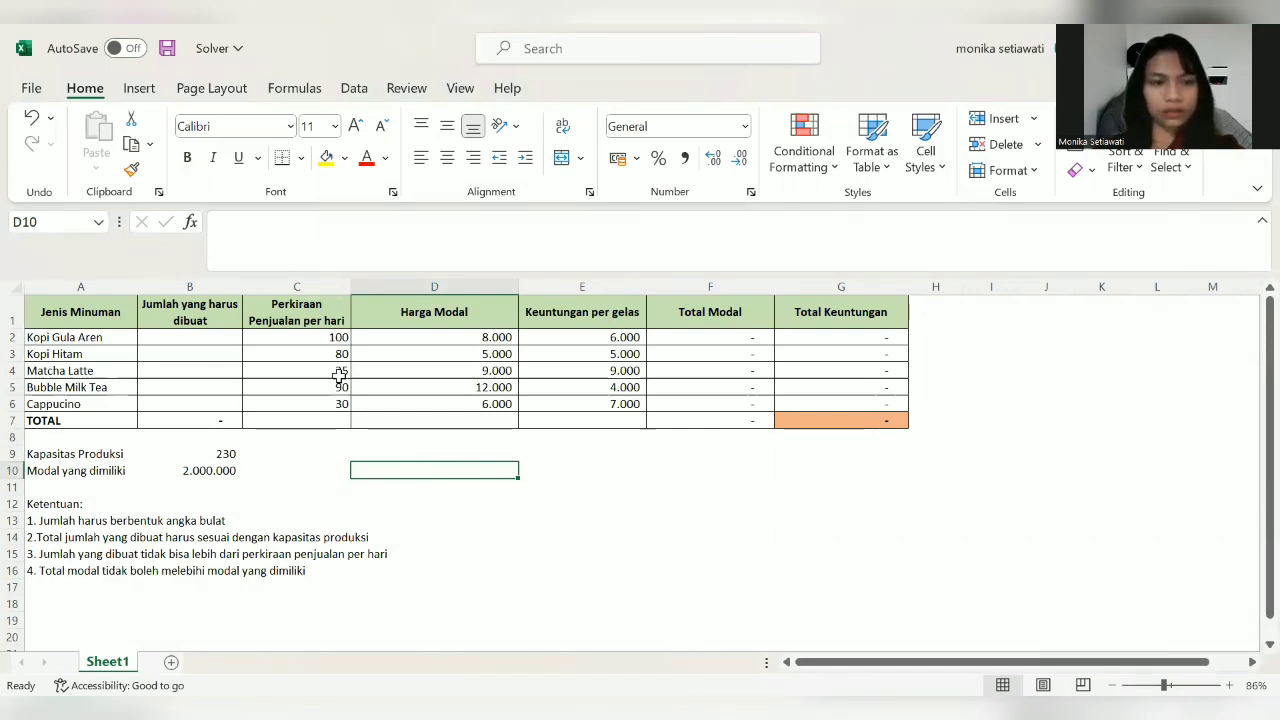
click(72, 313)
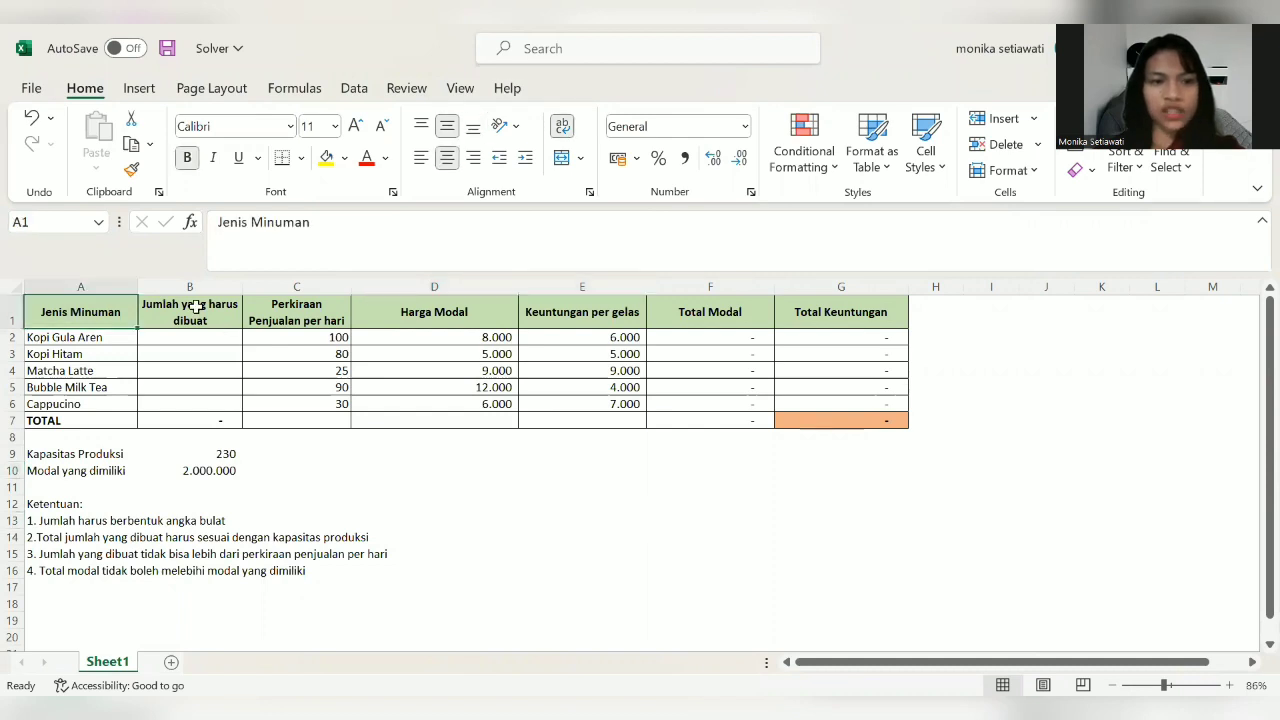
click(328, 316)
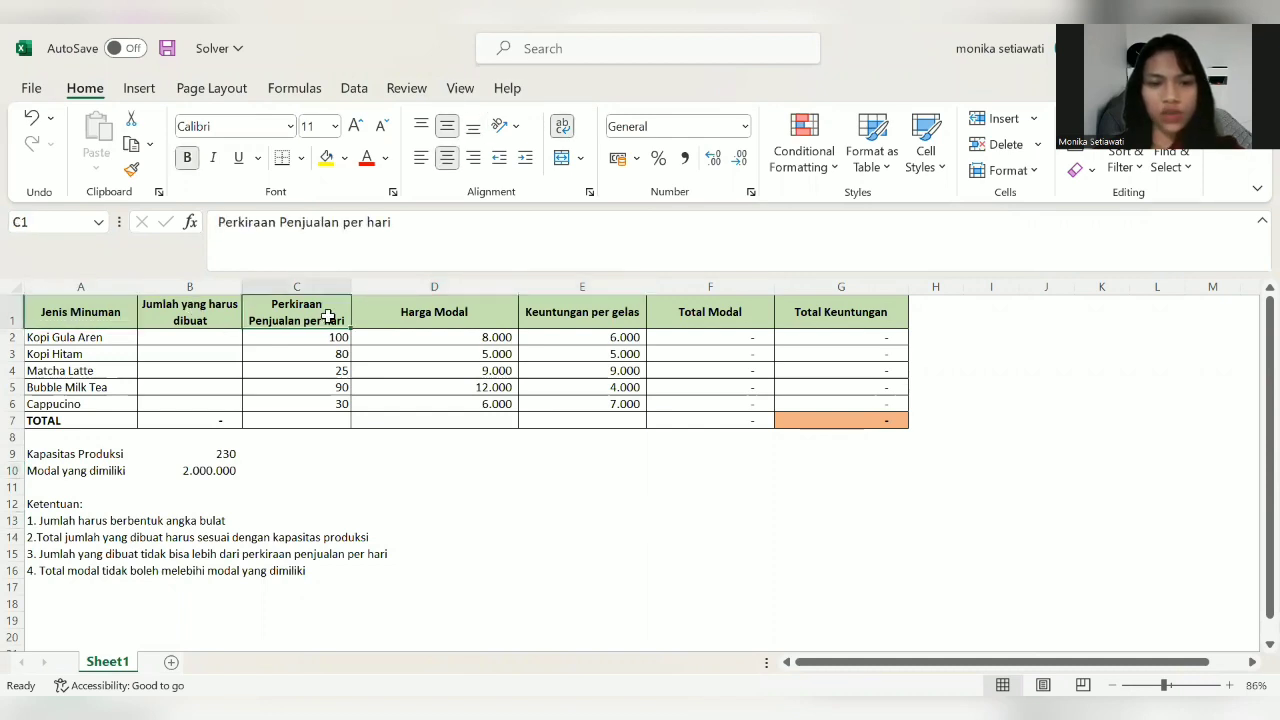
click(452, 316)
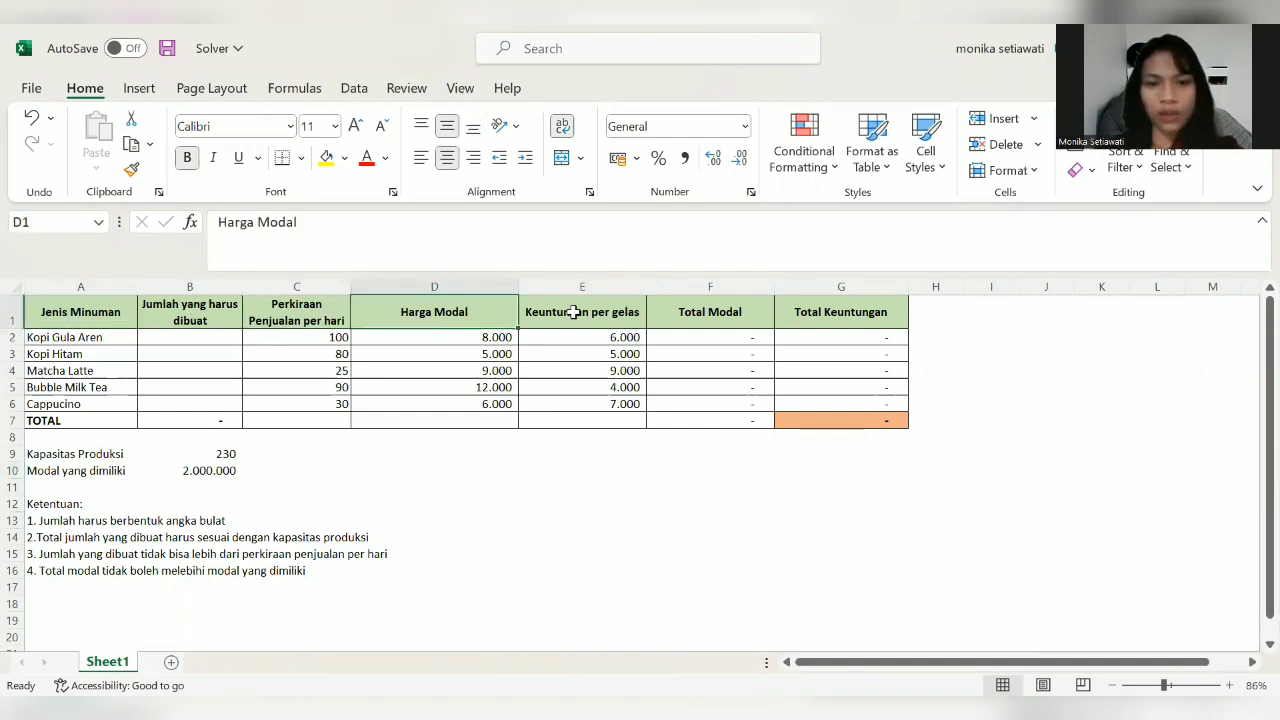
key(Right)
click(714, 310)
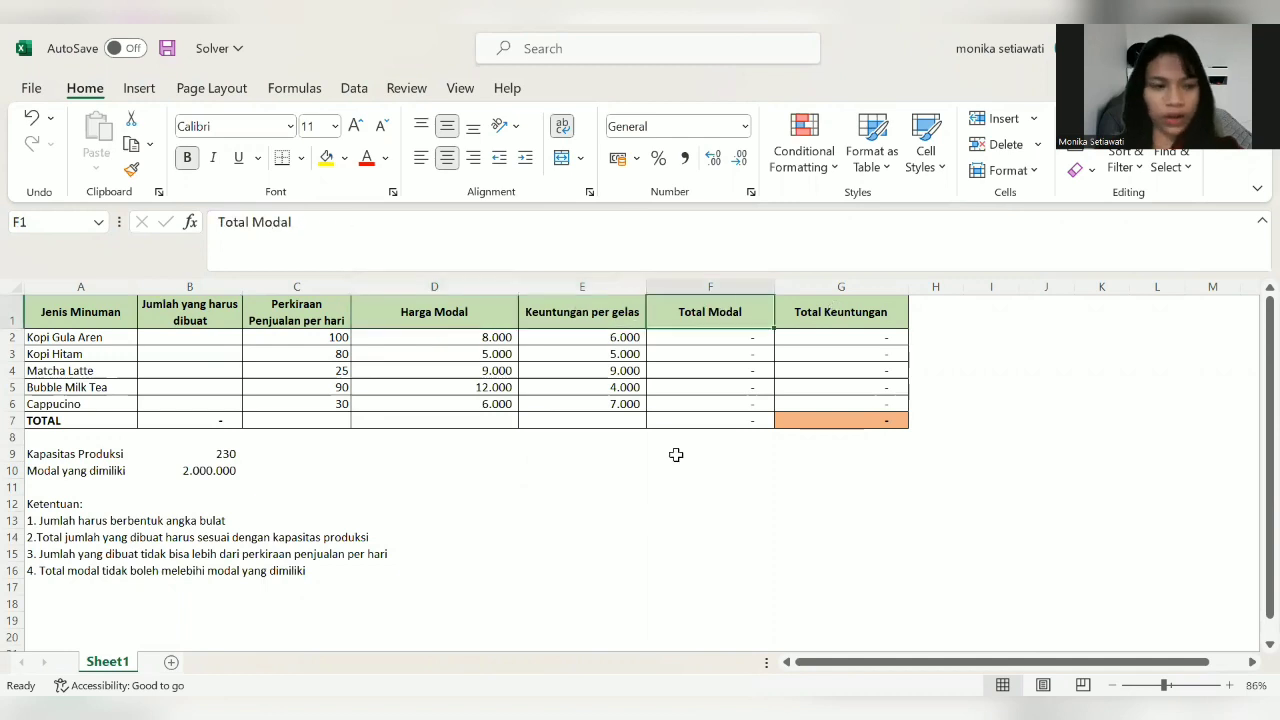
key(Right)
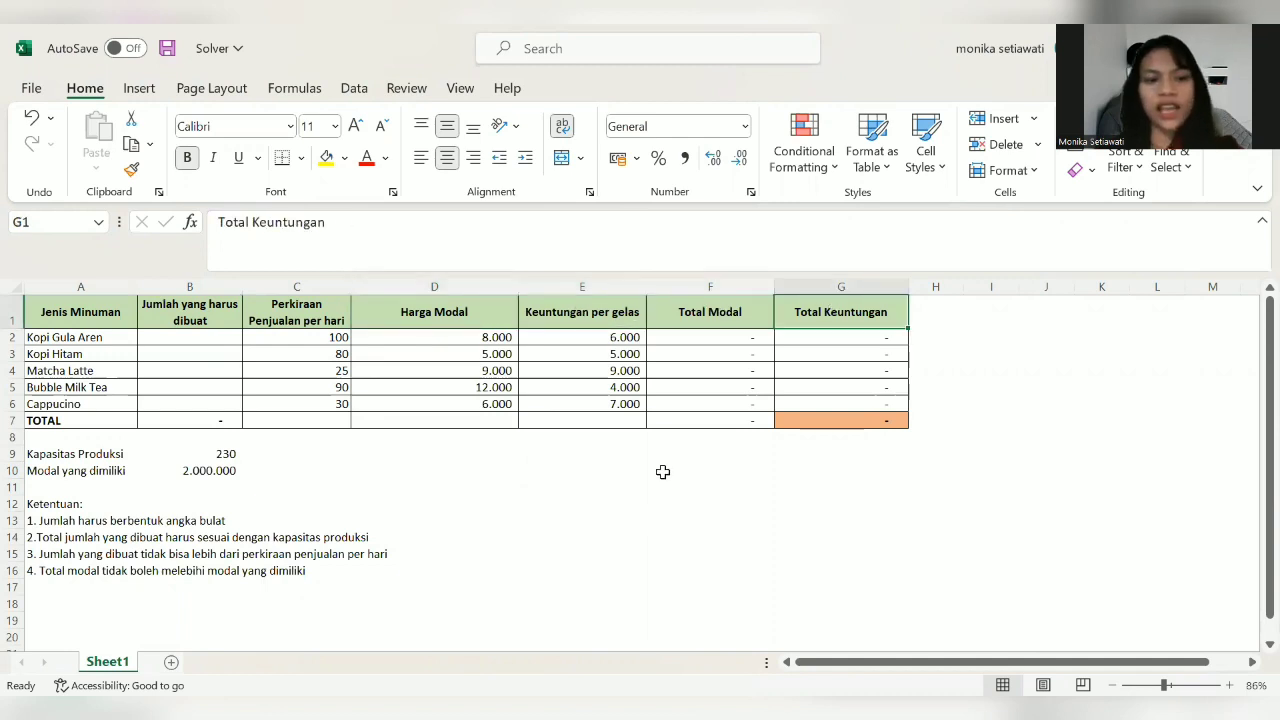
click(662, 471)
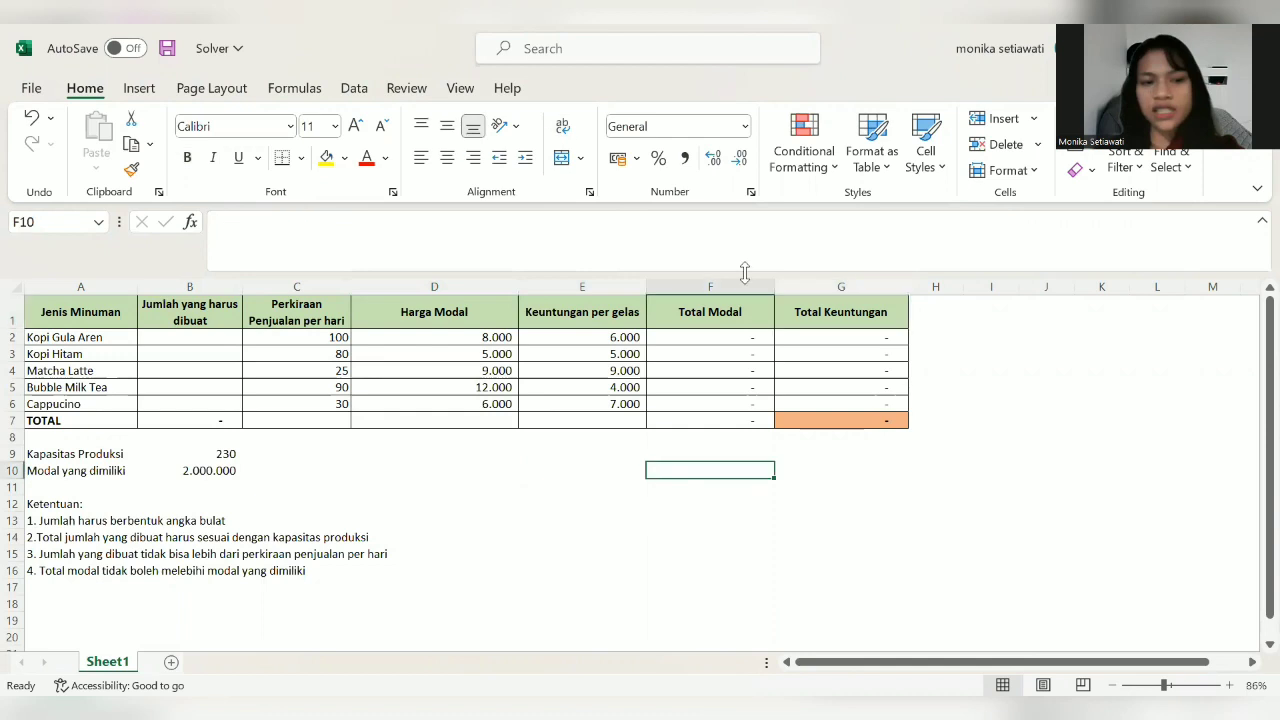
click(824, 316)
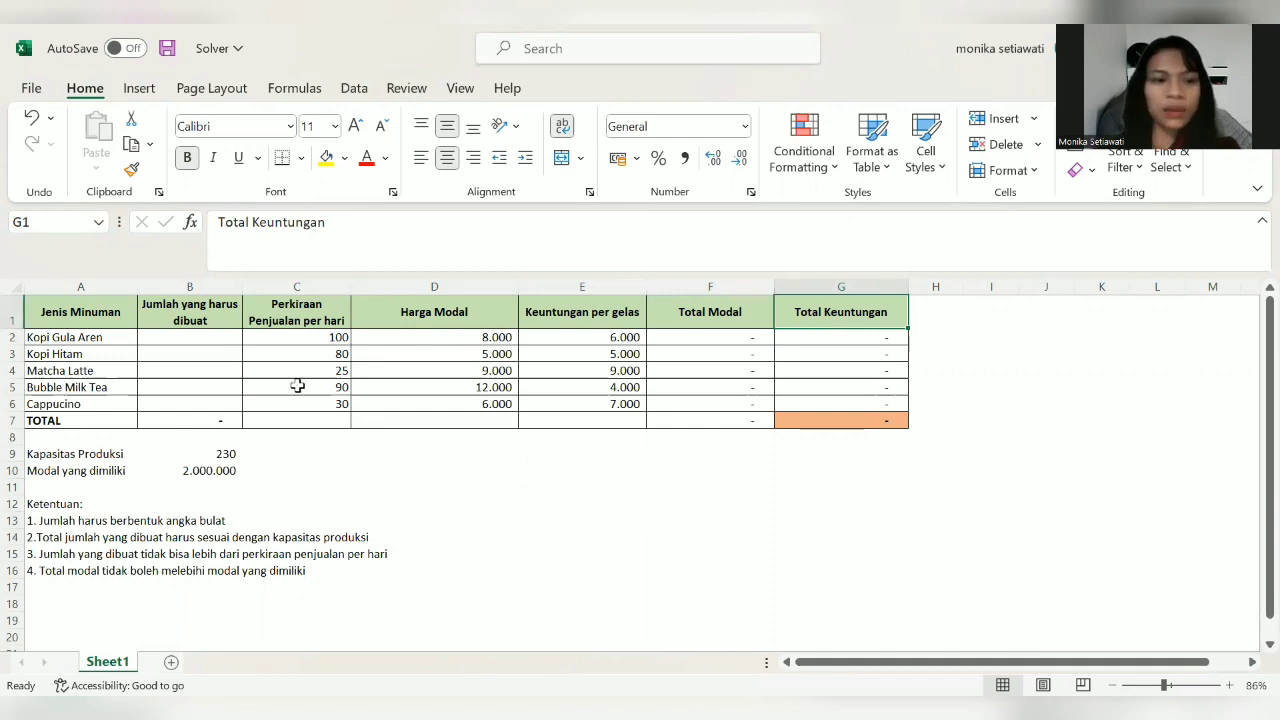
click(213, 454)
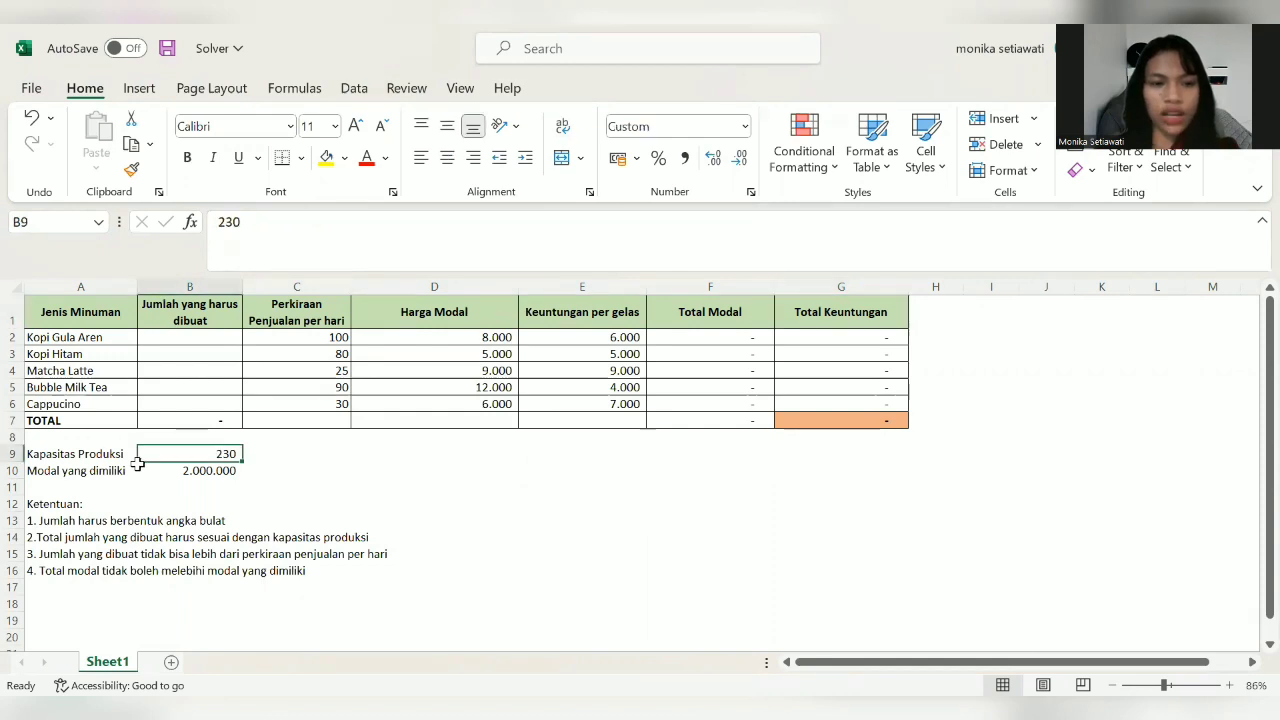
key(Down)
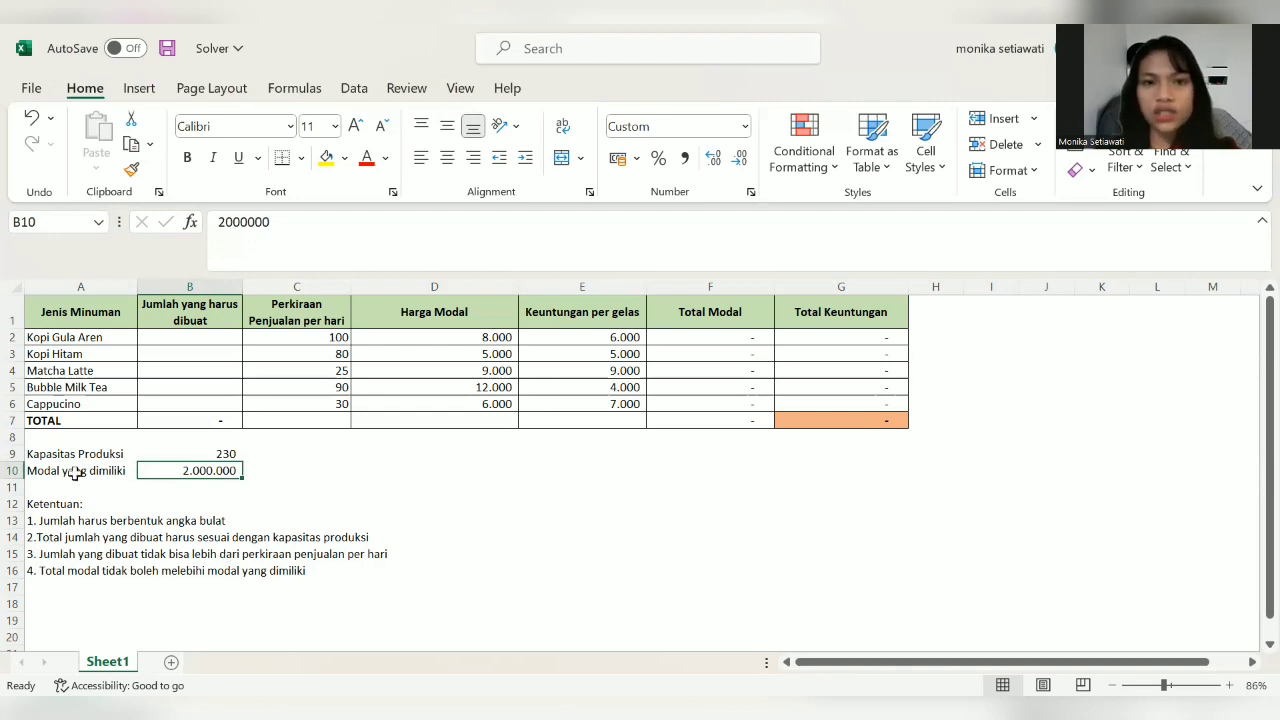
click(421, 489)
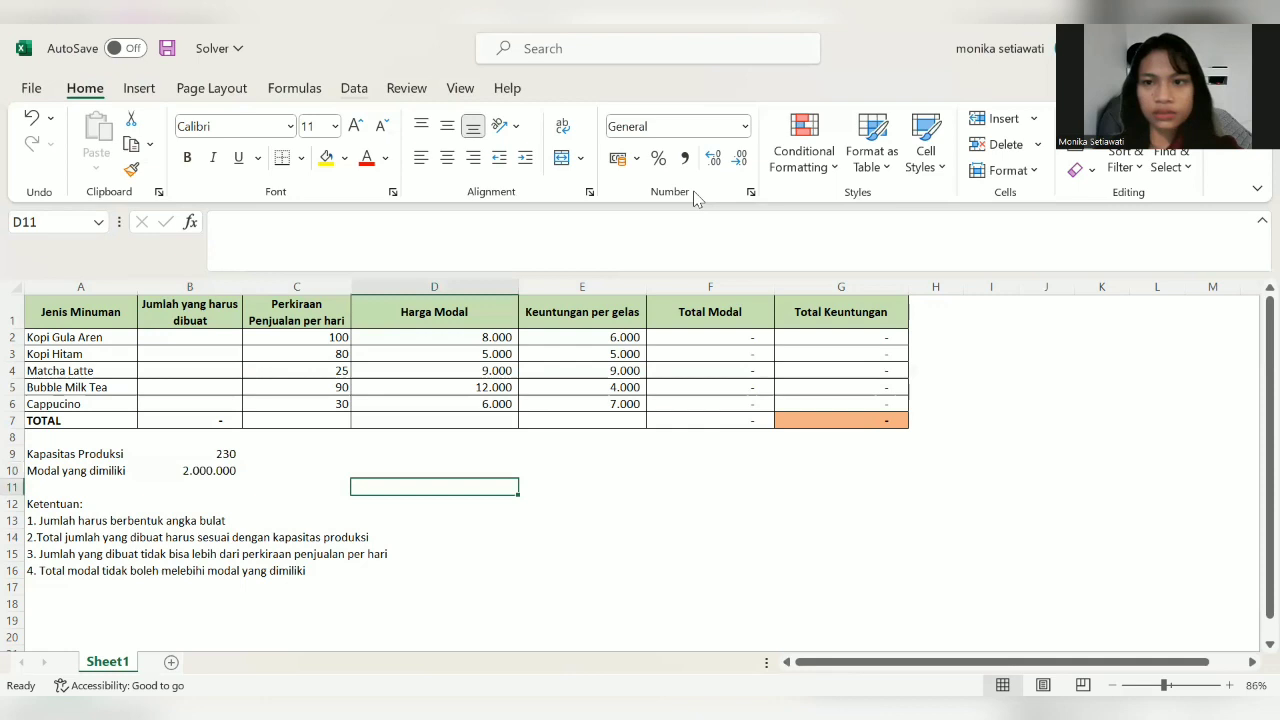
Step: Set up Solver to maximize the overall Total Keuntungan in G7 by changing the drink quantity cells B2:B6
click(354, 88)
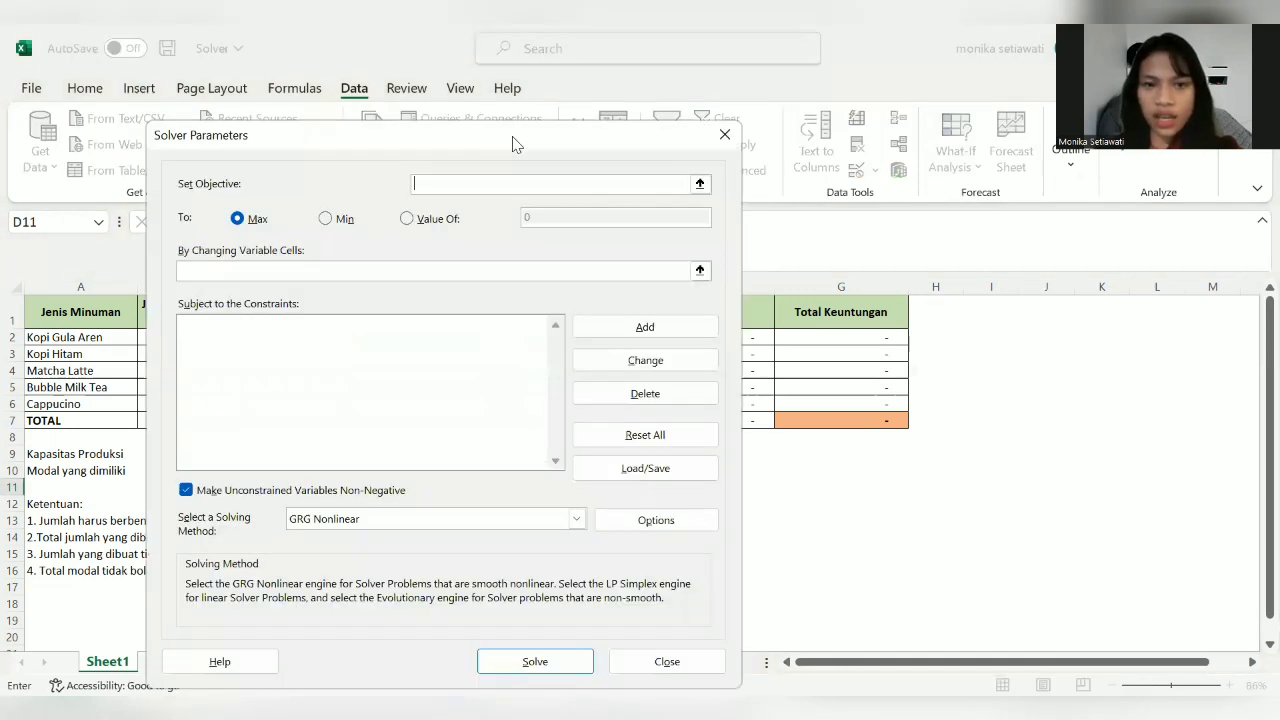
click(835, 421)
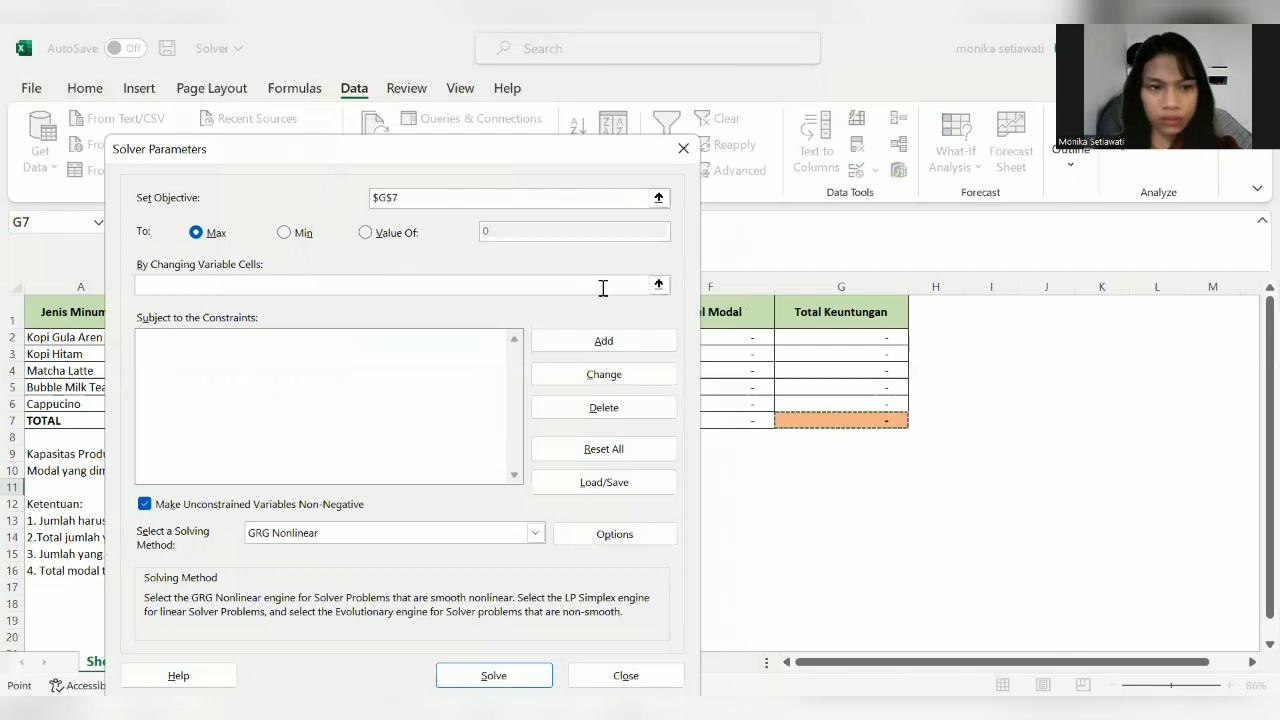
click(198, 235)
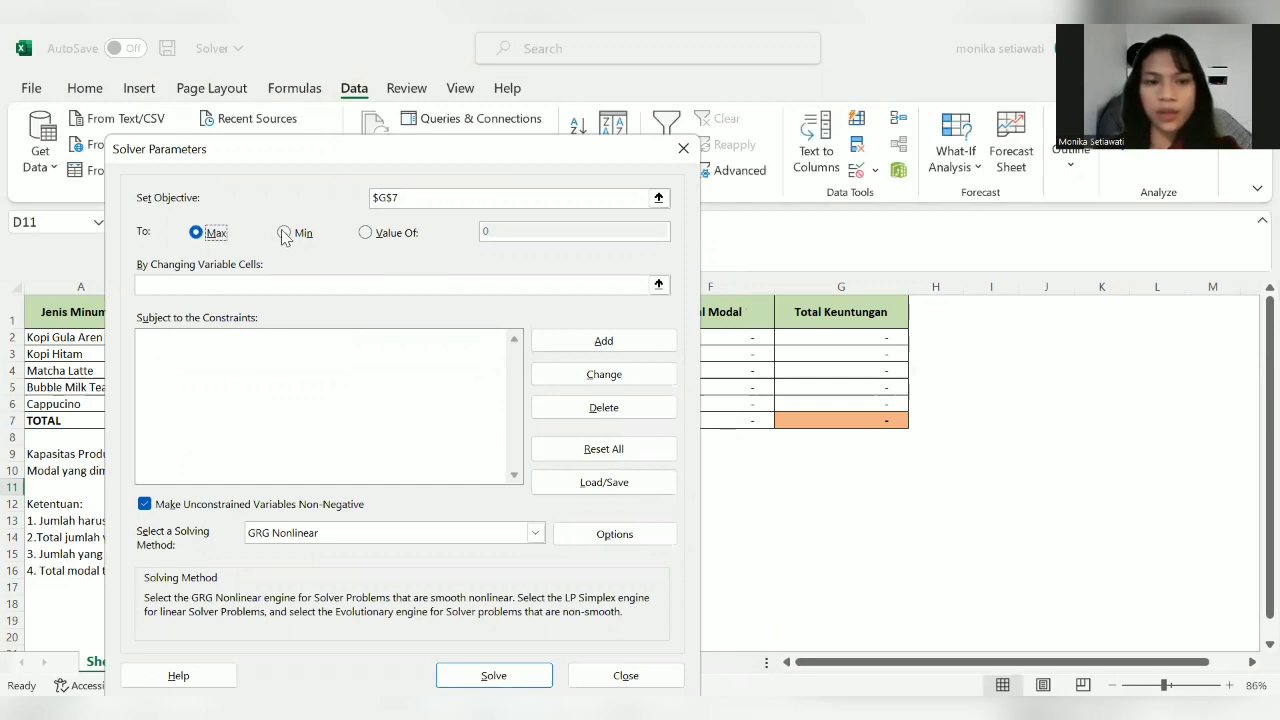
click(266, 284)
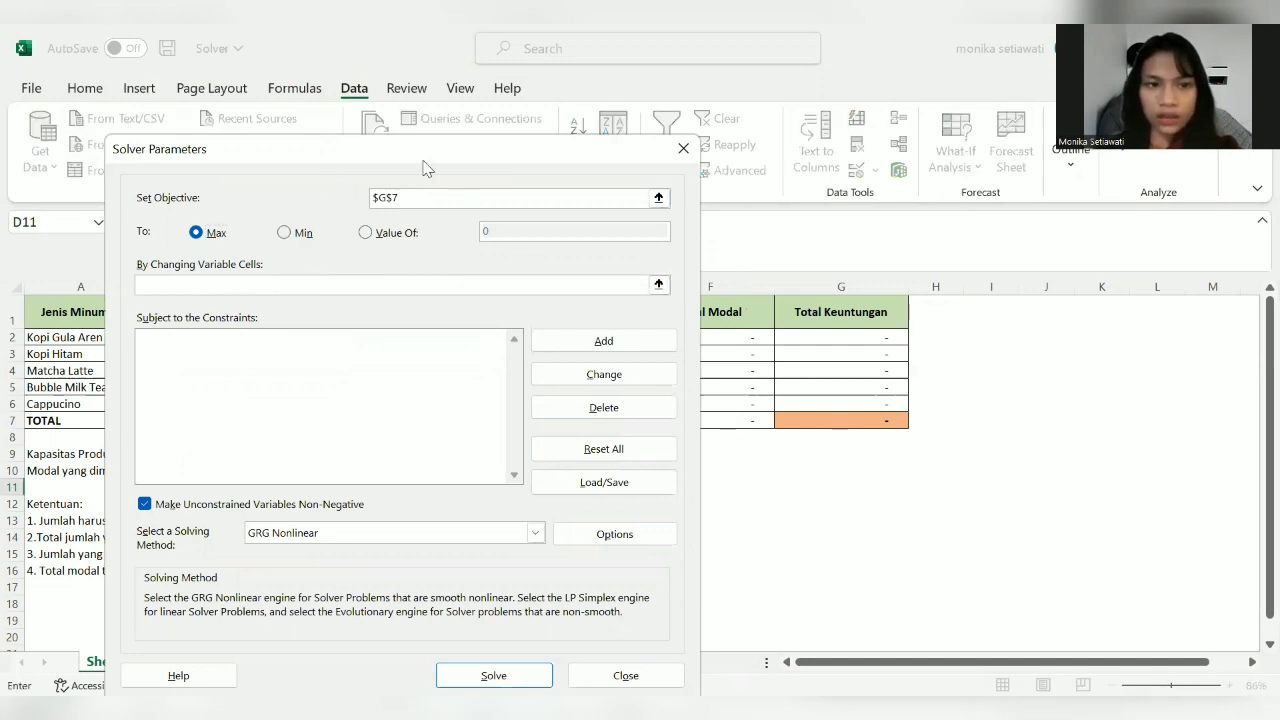
drag(183, 161, 424, 160)
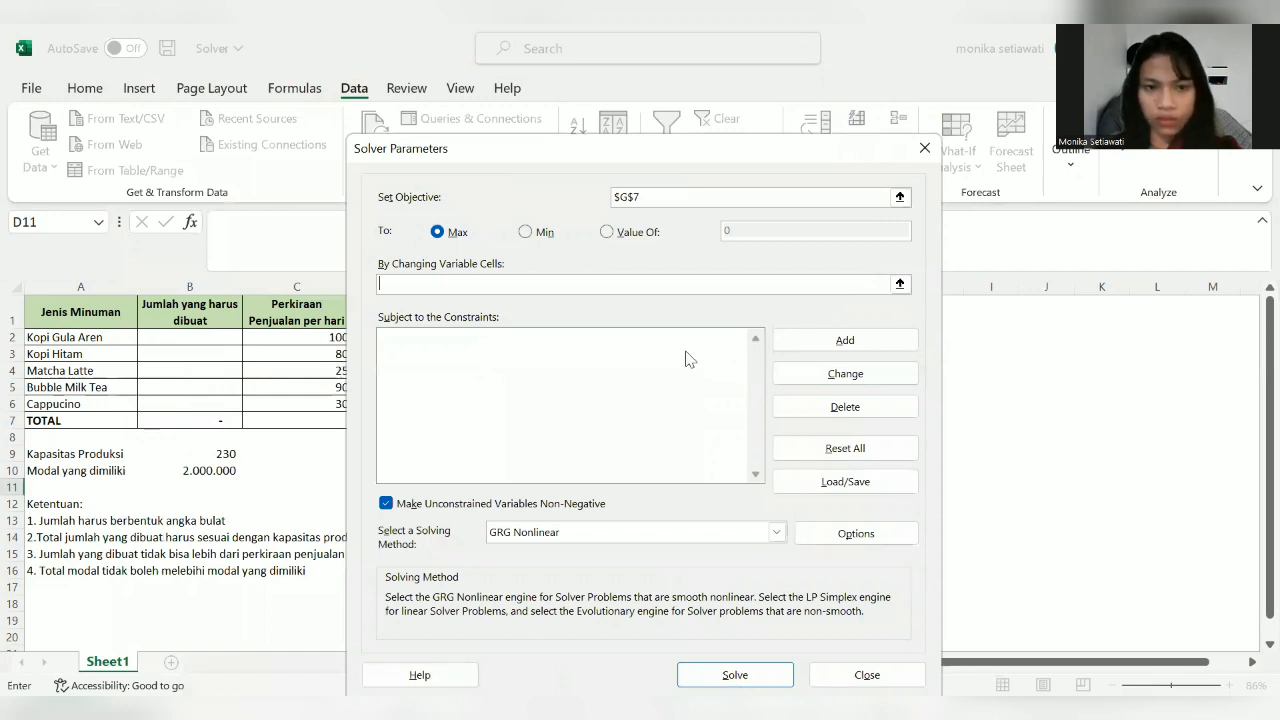
drag(189, 337, 189, 403)
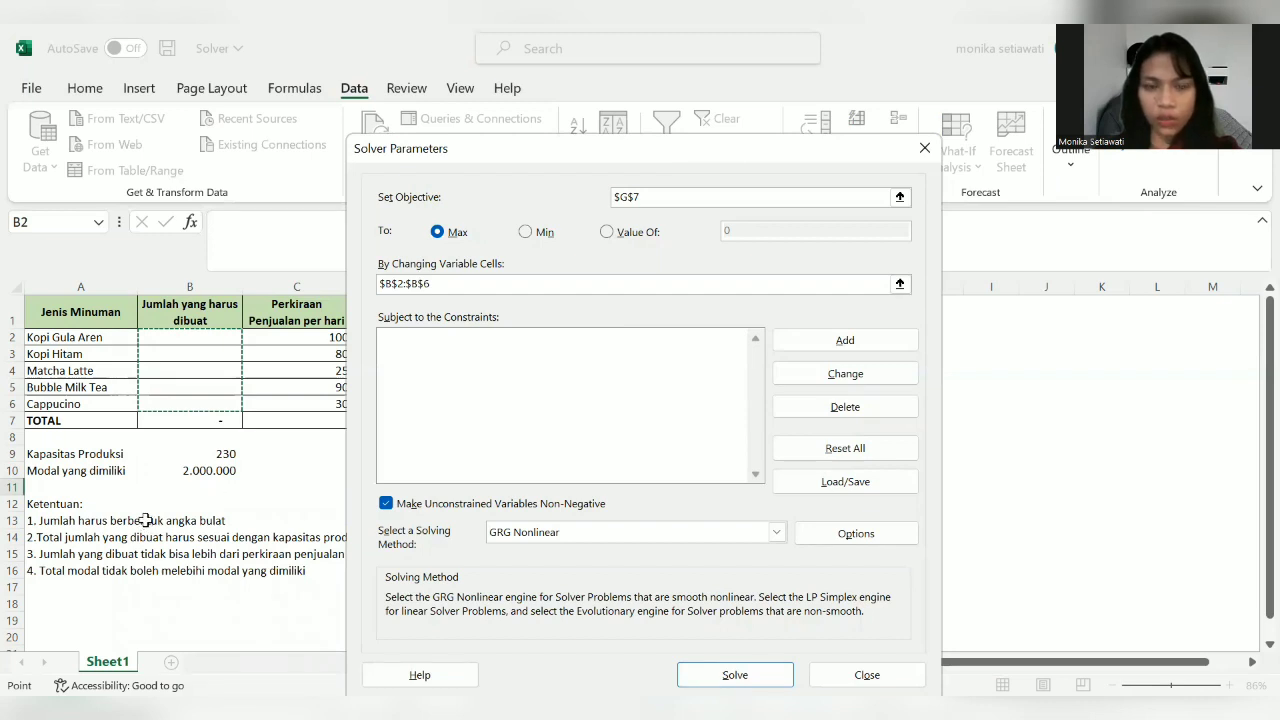
Step: Add a Solver constraint requiring the drink quantities in B2:B6 to be integers (int)
click(832, 342)
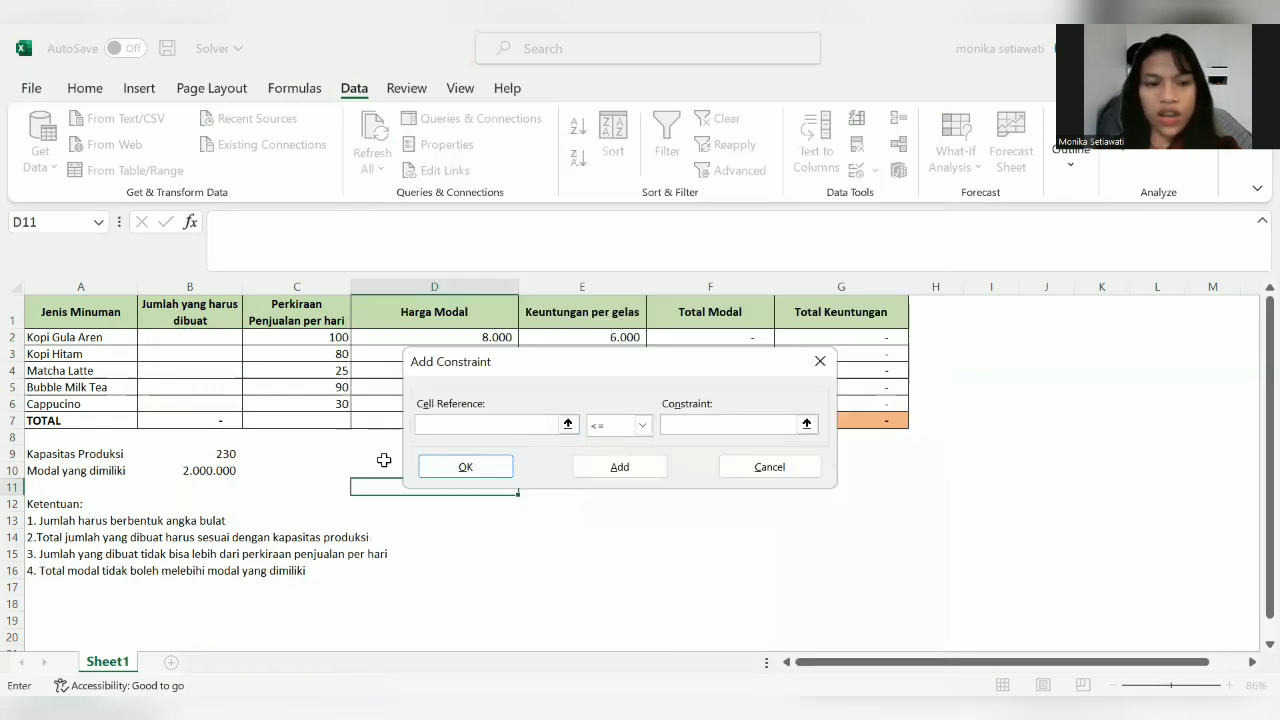
click(424, 419)
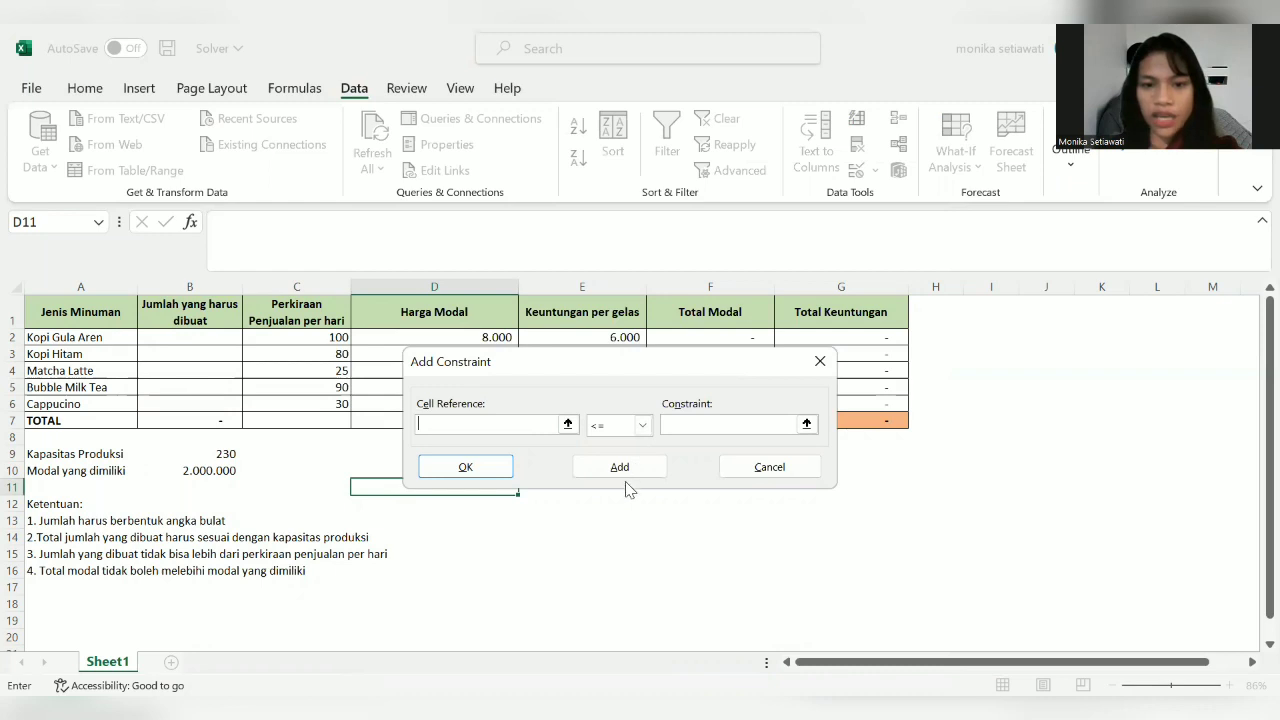
click(642, 425)
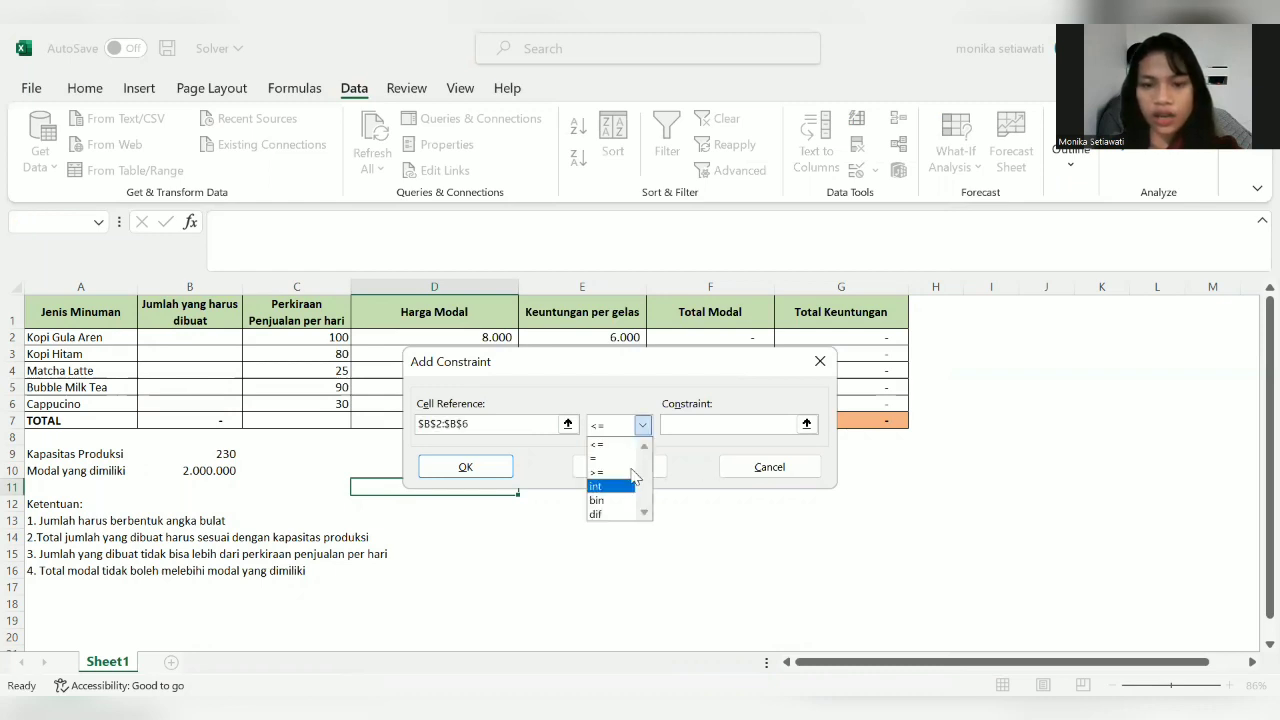
click(612, 486)
click(619, 466)
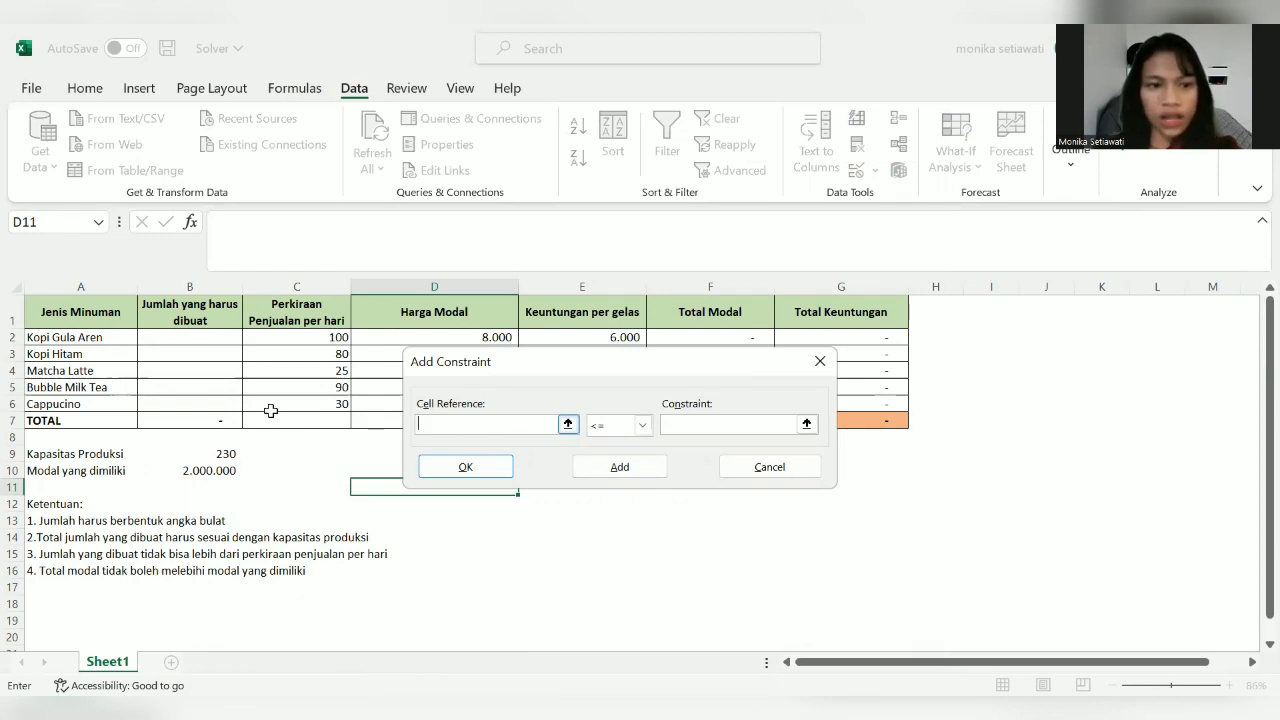
Step: Add a Solver constraint making the total quantity in B7 equal to the Kapasitas Produksi cell B9
click(211, 420)
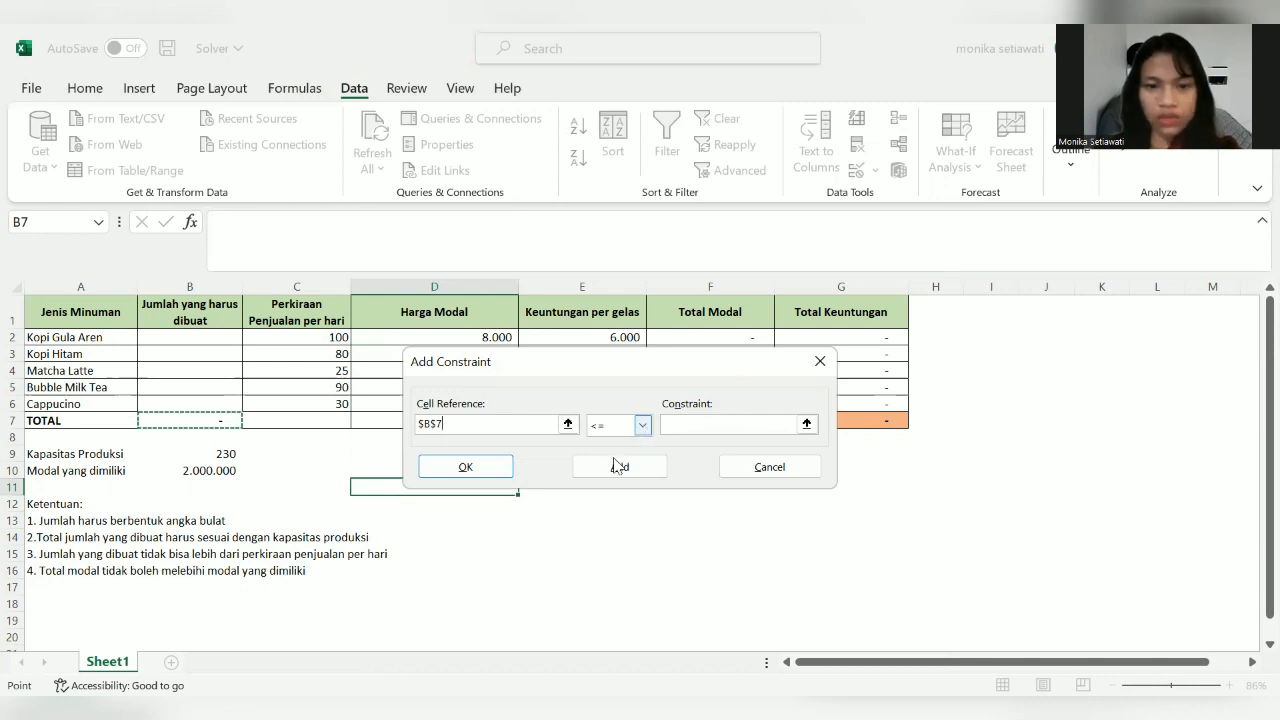
click(642, 425)
click(605, 450)
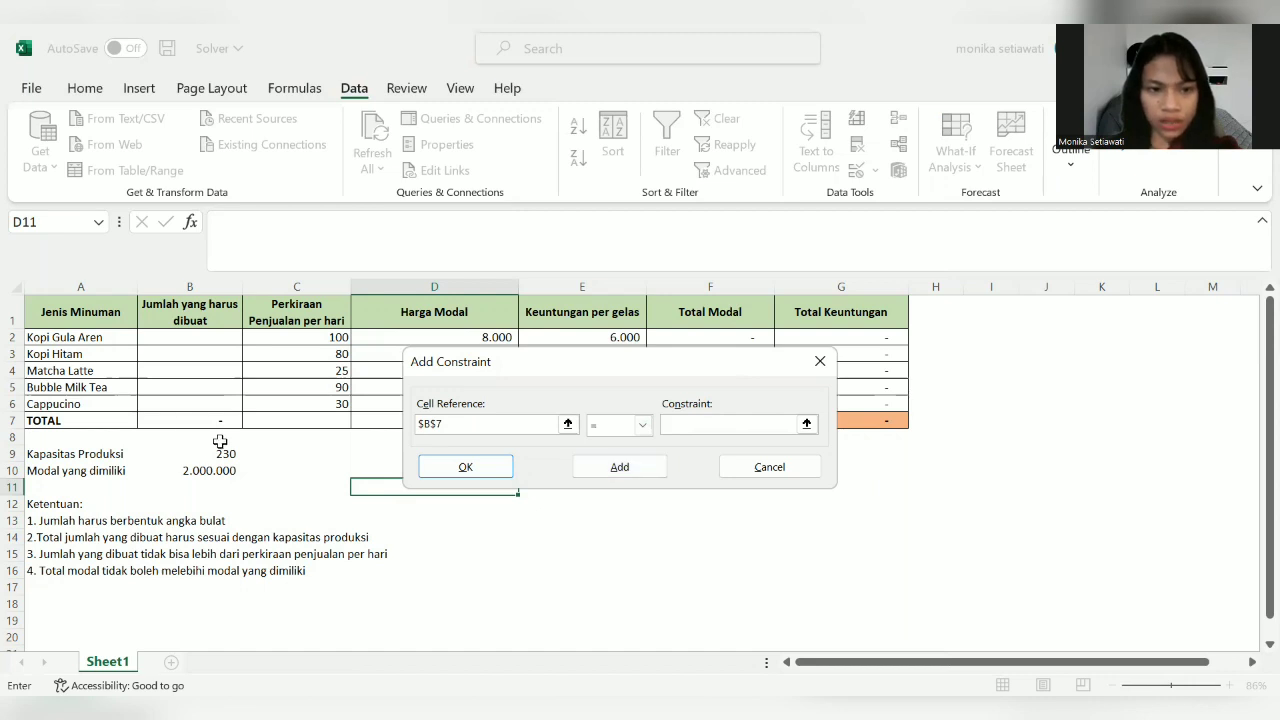
click(219, 455)
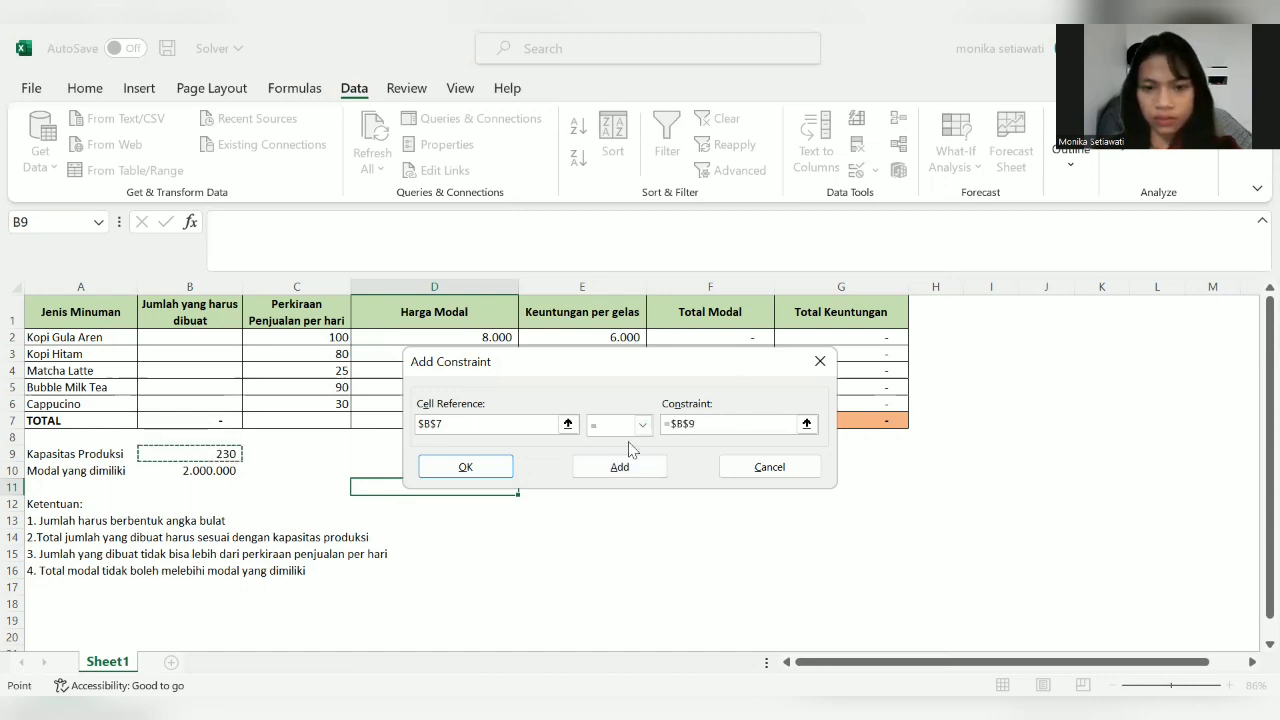
click(620, 469)
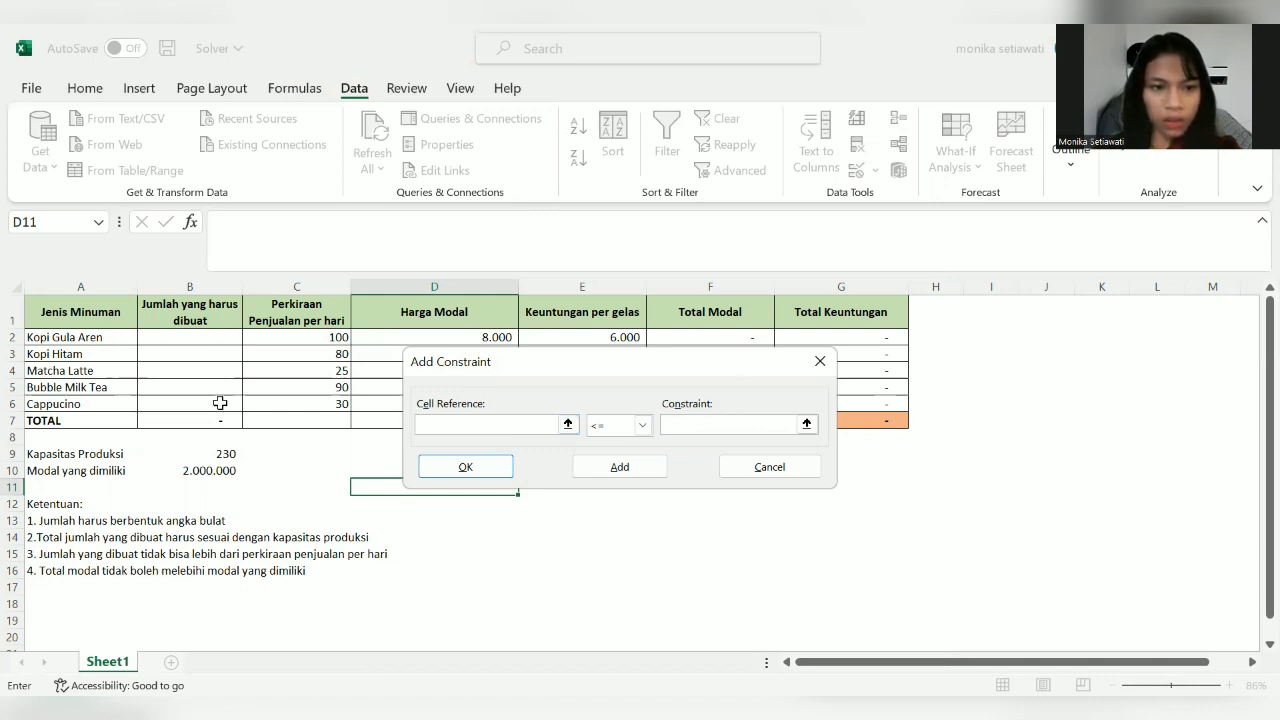
Step: Add a Solver constraint keeping the drink quantities in B2:B6 less than or equal to the daily sales estimates in C2:C6
drag(215, 338, 220, 403)
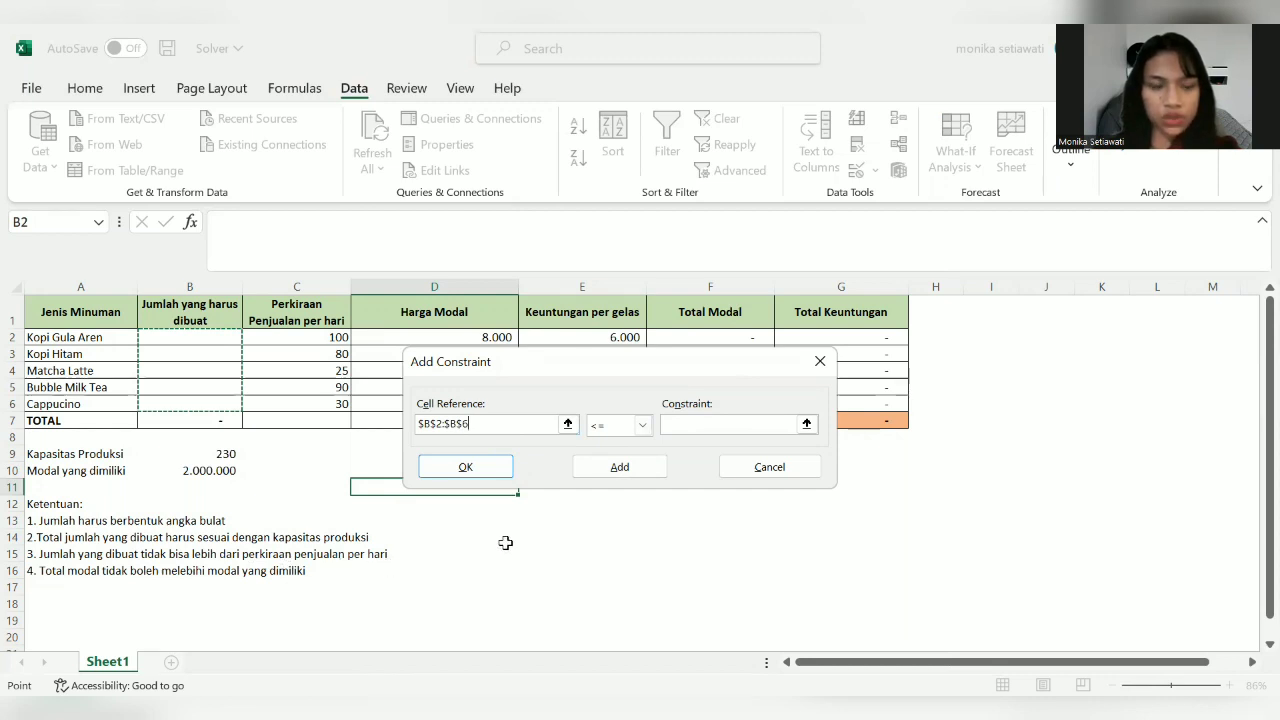
click(641, 426)
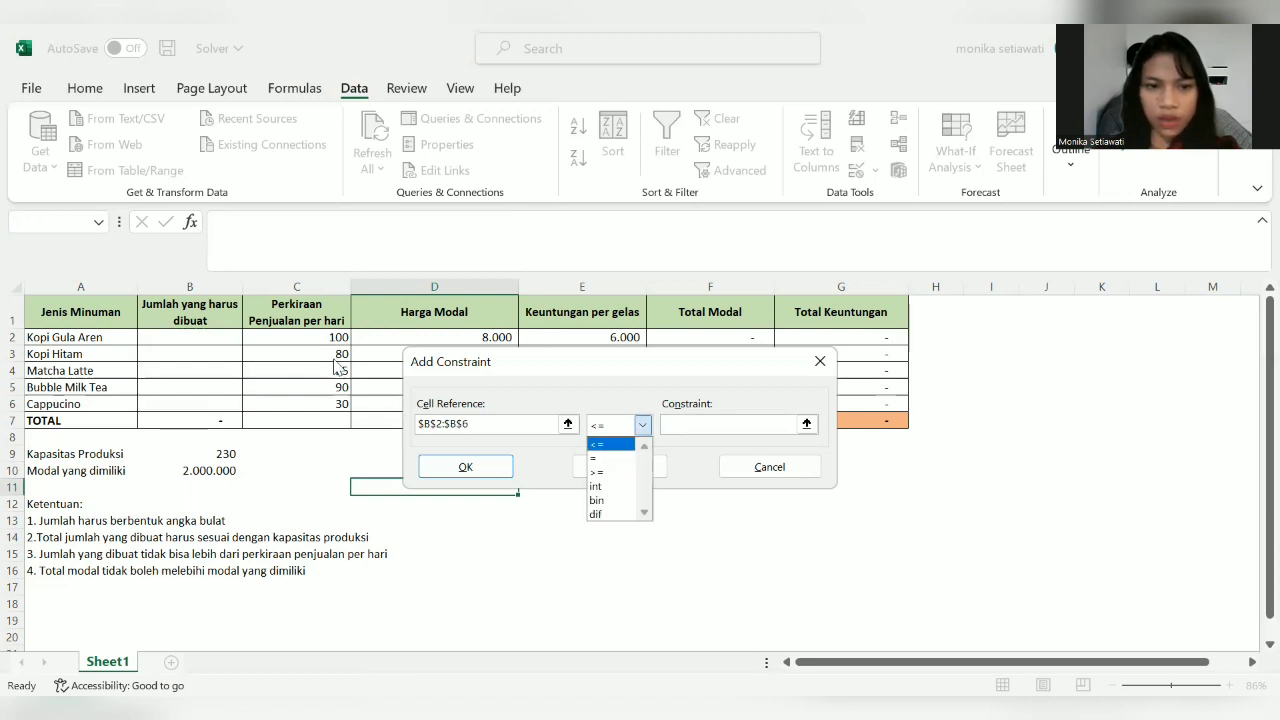
click(339, 341)
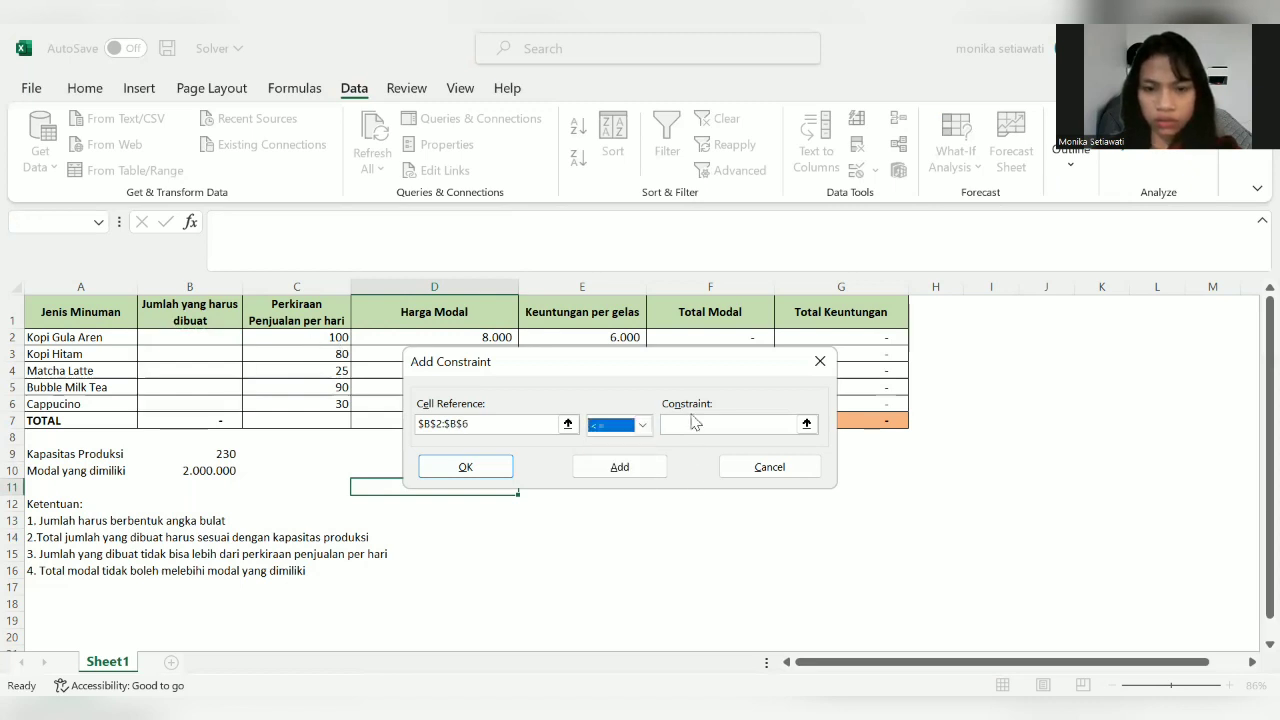
key(Tab)
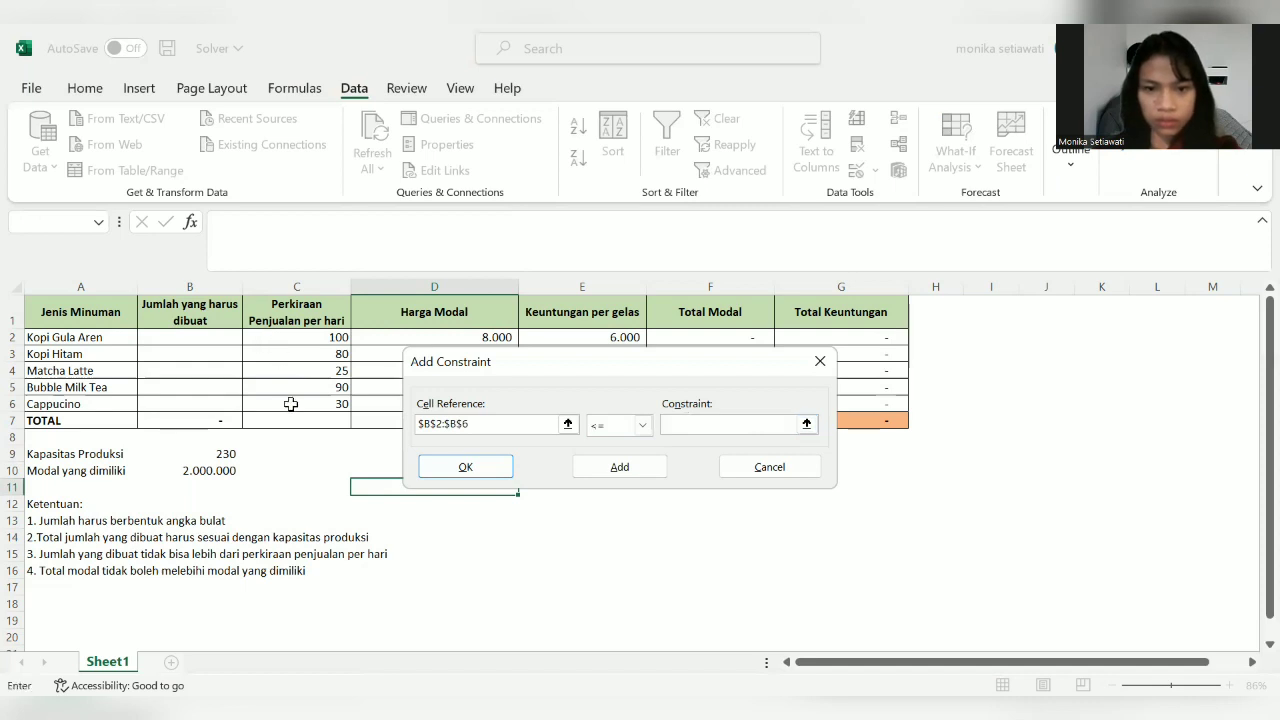
click(628, 469)
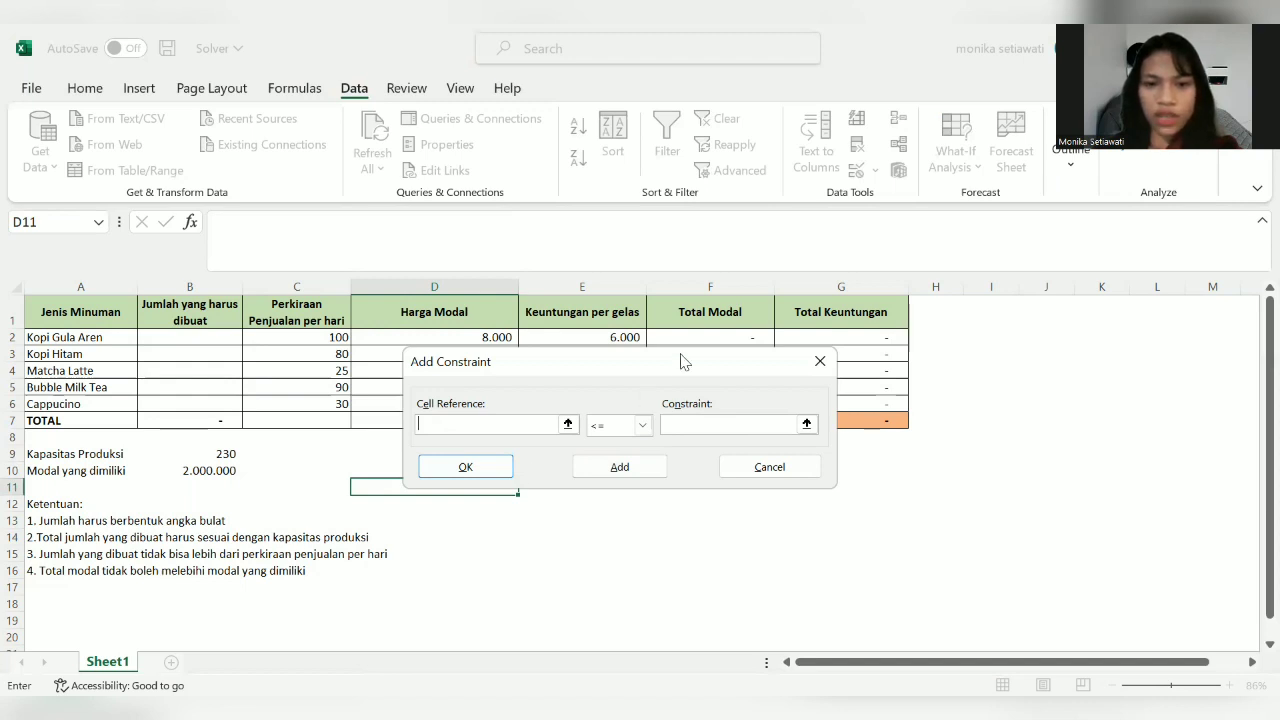
Step: Constrain the overall Total Modal in F7 to at most the Modal yang dimiliki cell B10, and solve, keeping the Solver solution
click(686, 415)
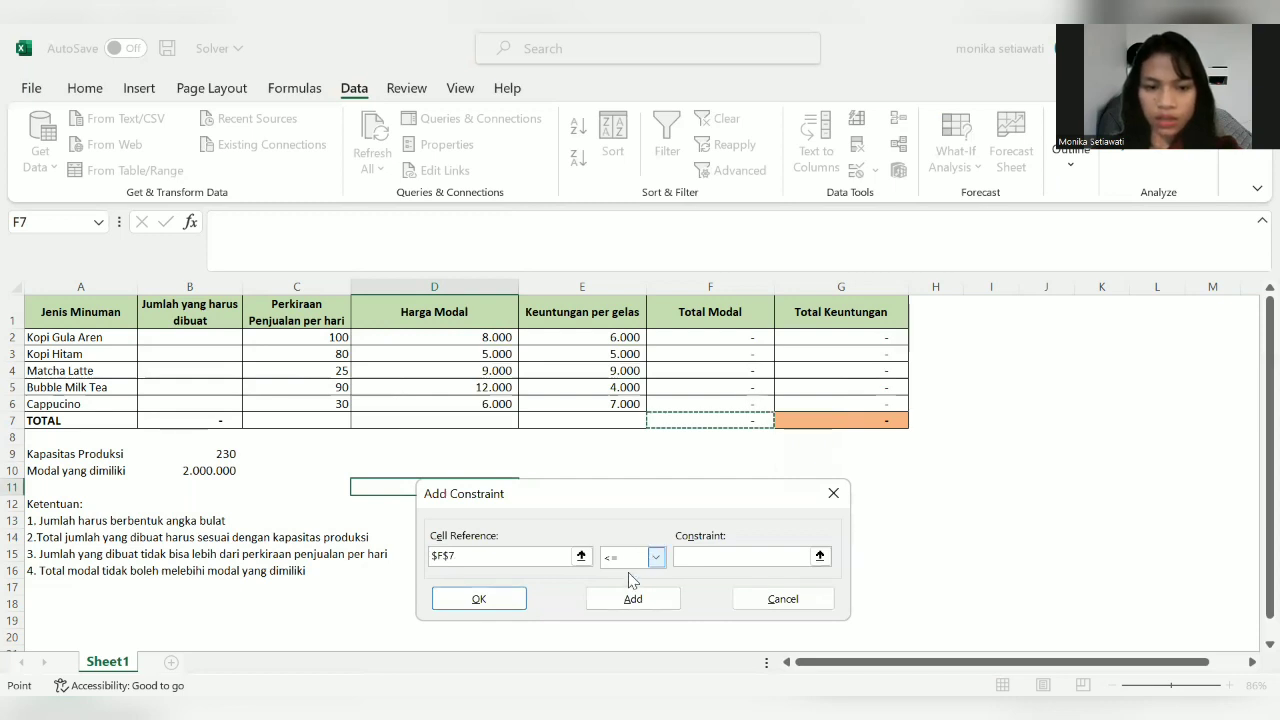
key(Tab)
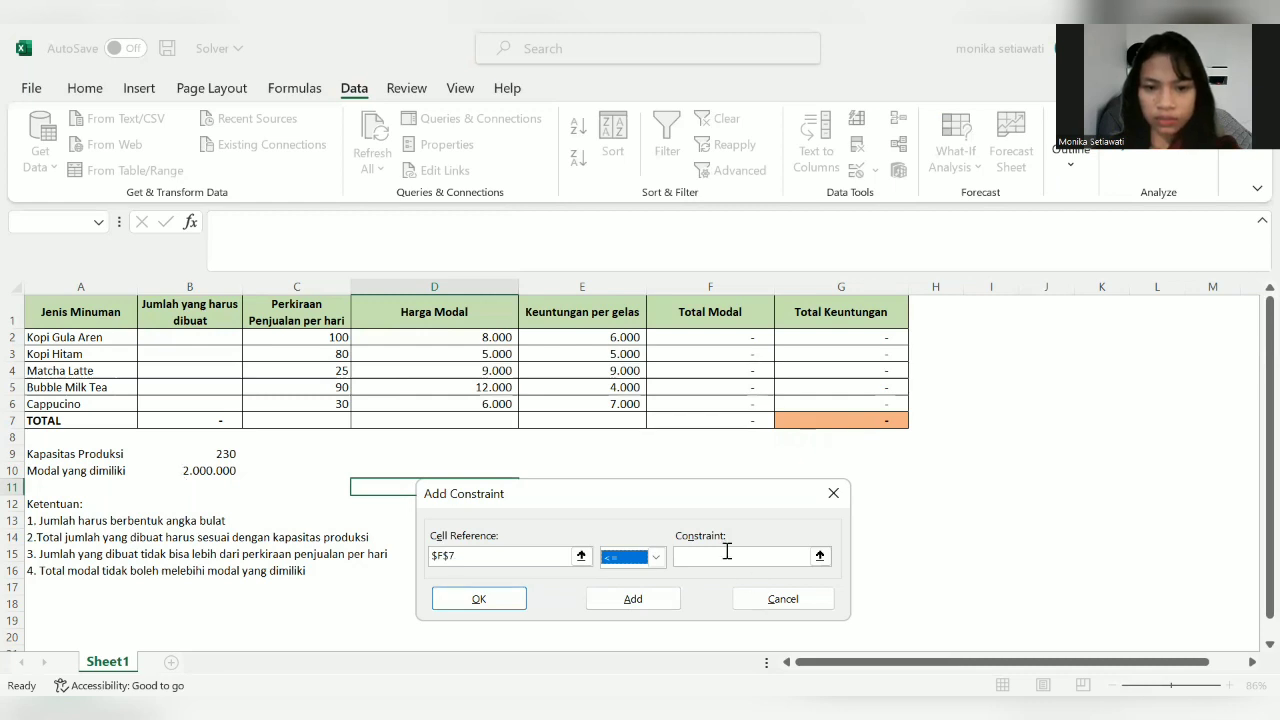
key(Tab)
click(187, 469)
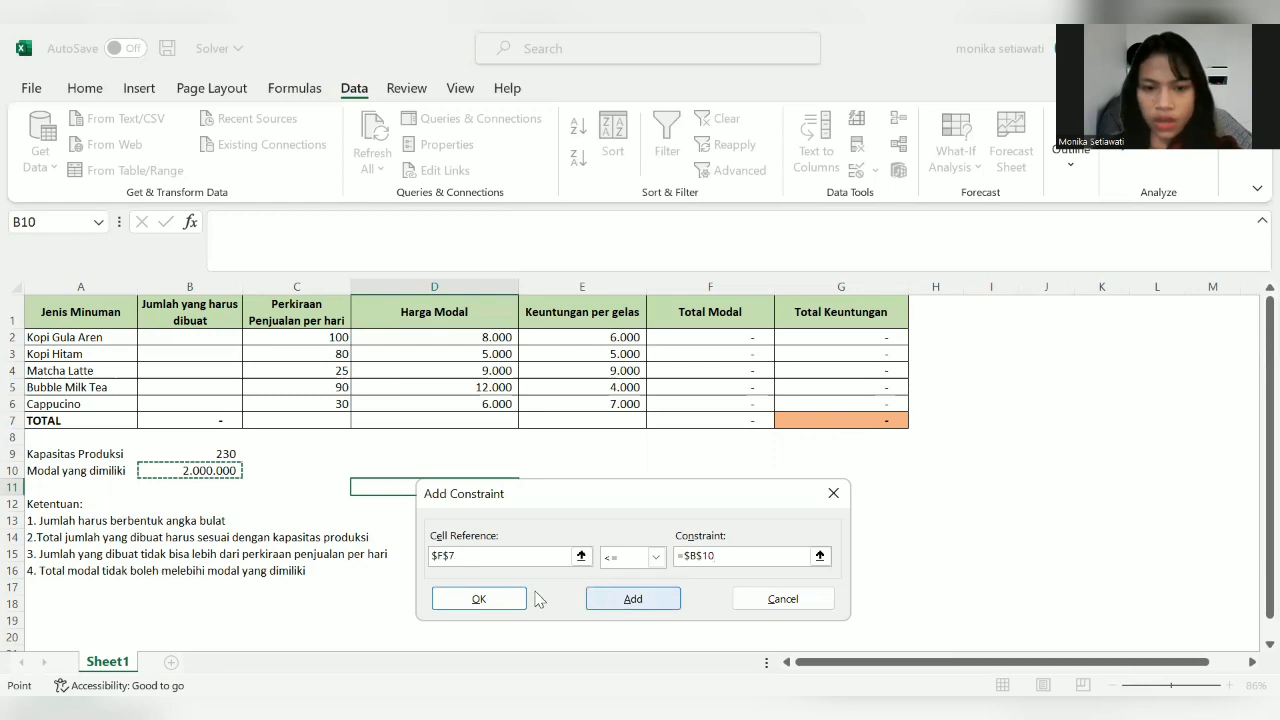
click(640, 598)
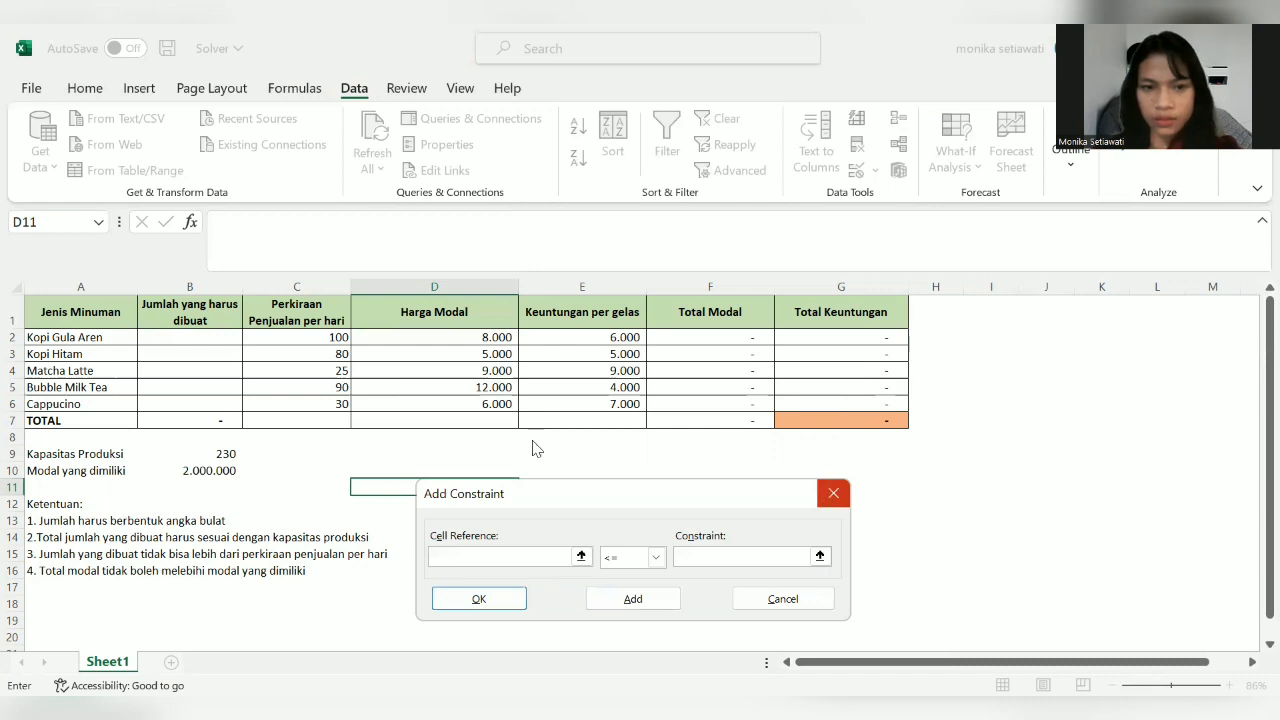
key(Escape)
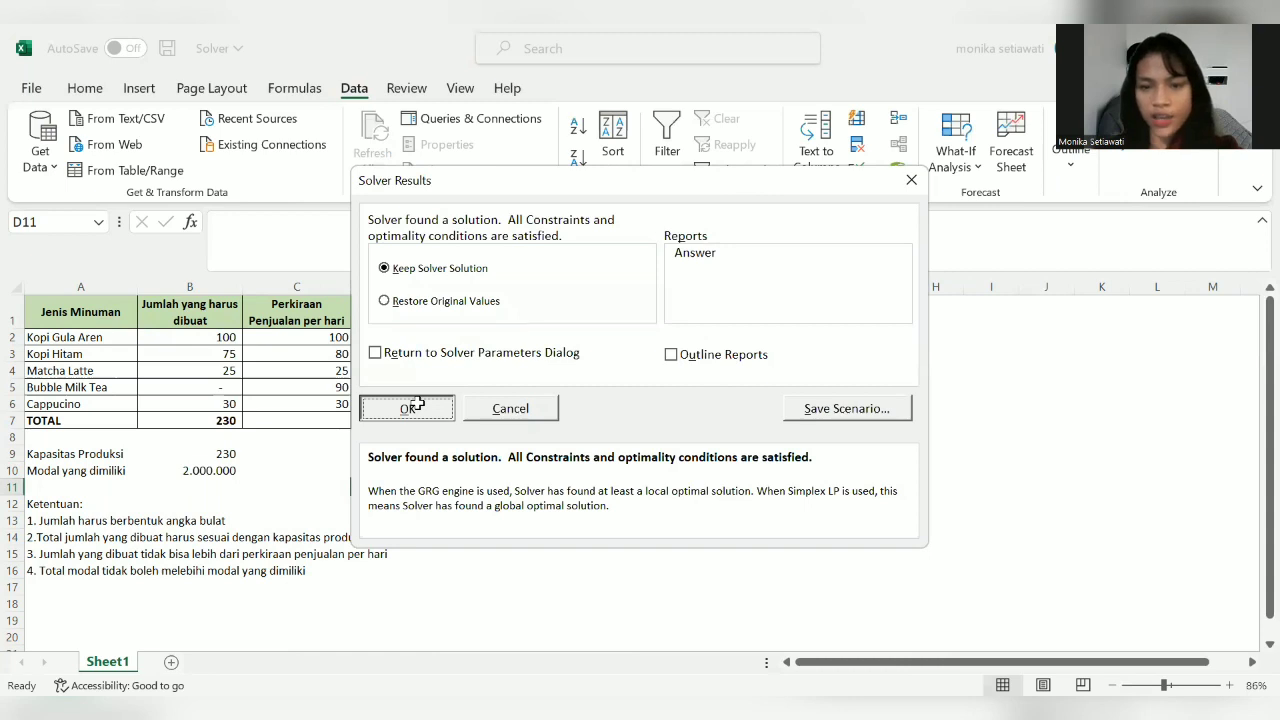
click(412, 406)
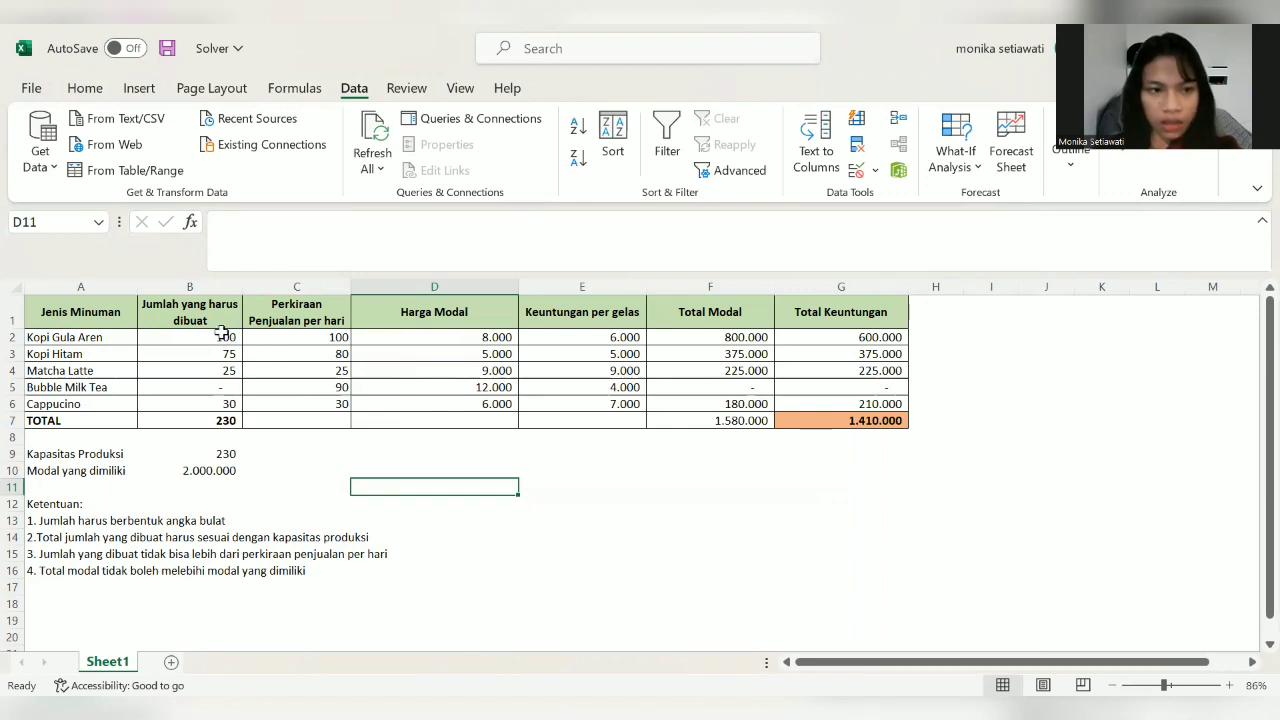
Step: Examine the solved total quantity against Kapasitas Produksi, and compare Bubble Milk Tea's quantity with its Harga Modal and Keuntungan per gelas
click(220, 422)
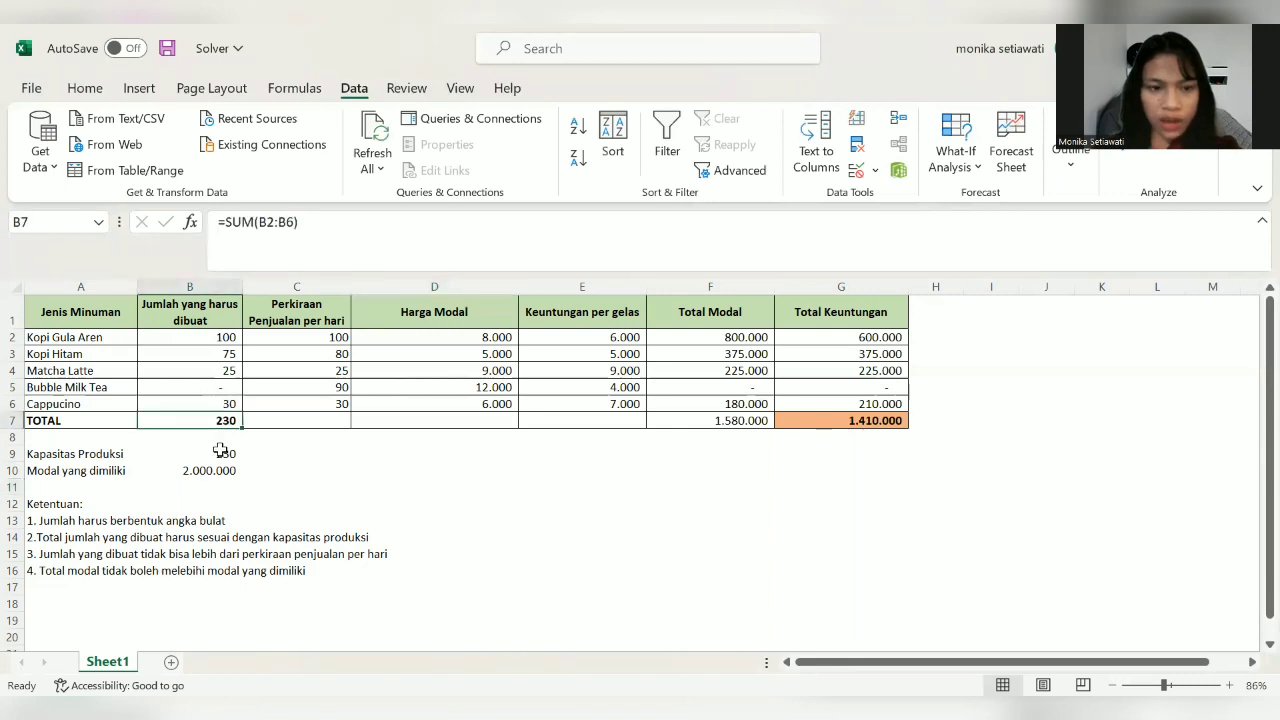
click(221, 452)
click(299, 473)
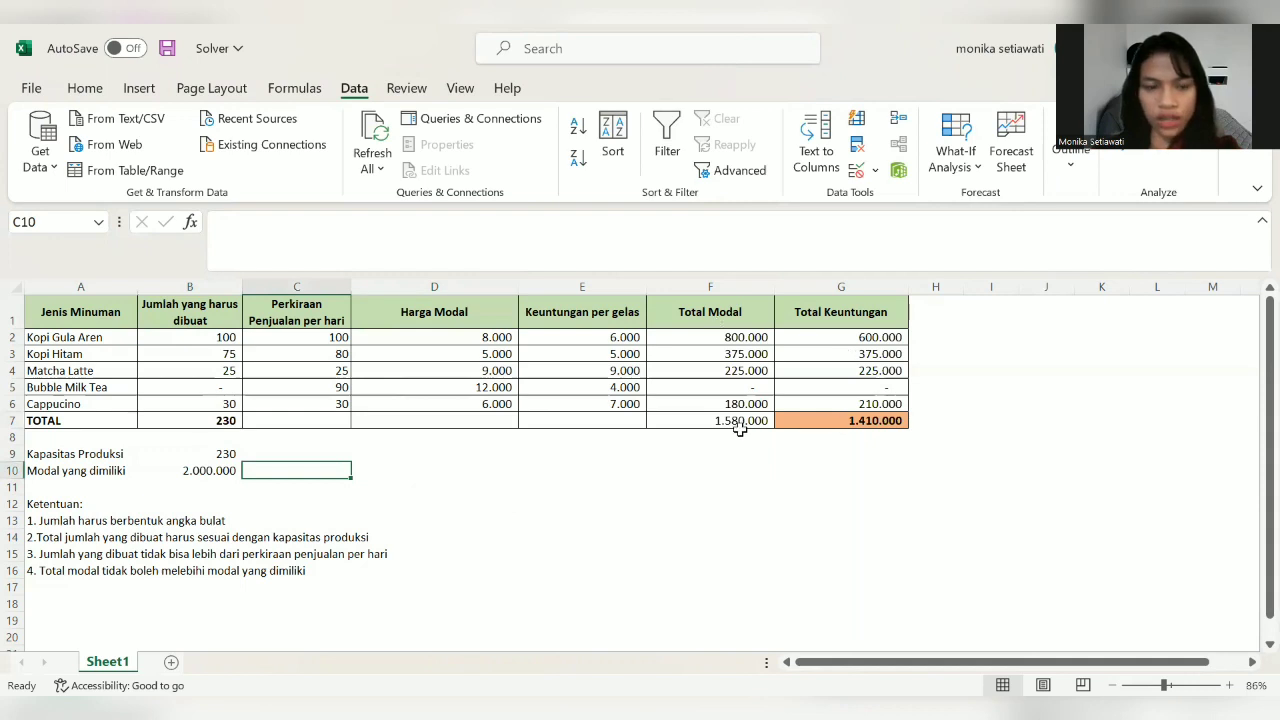
click(220, 387)
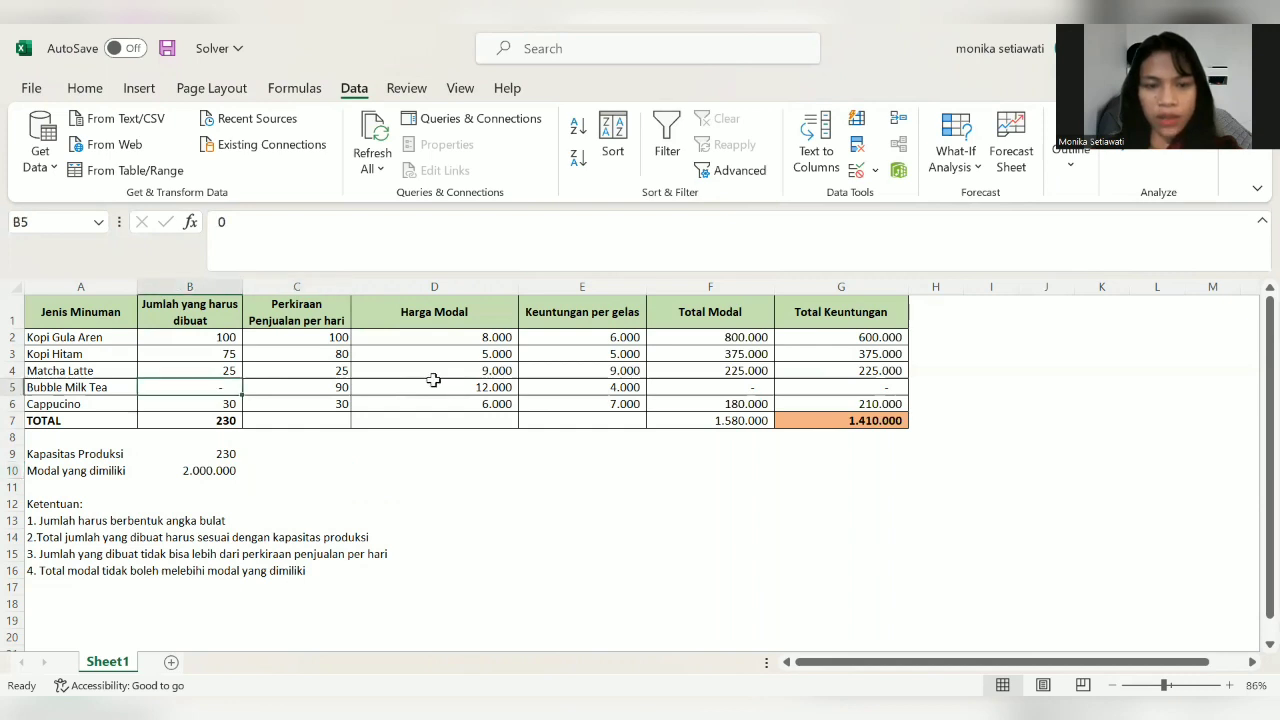
click(451, 372)
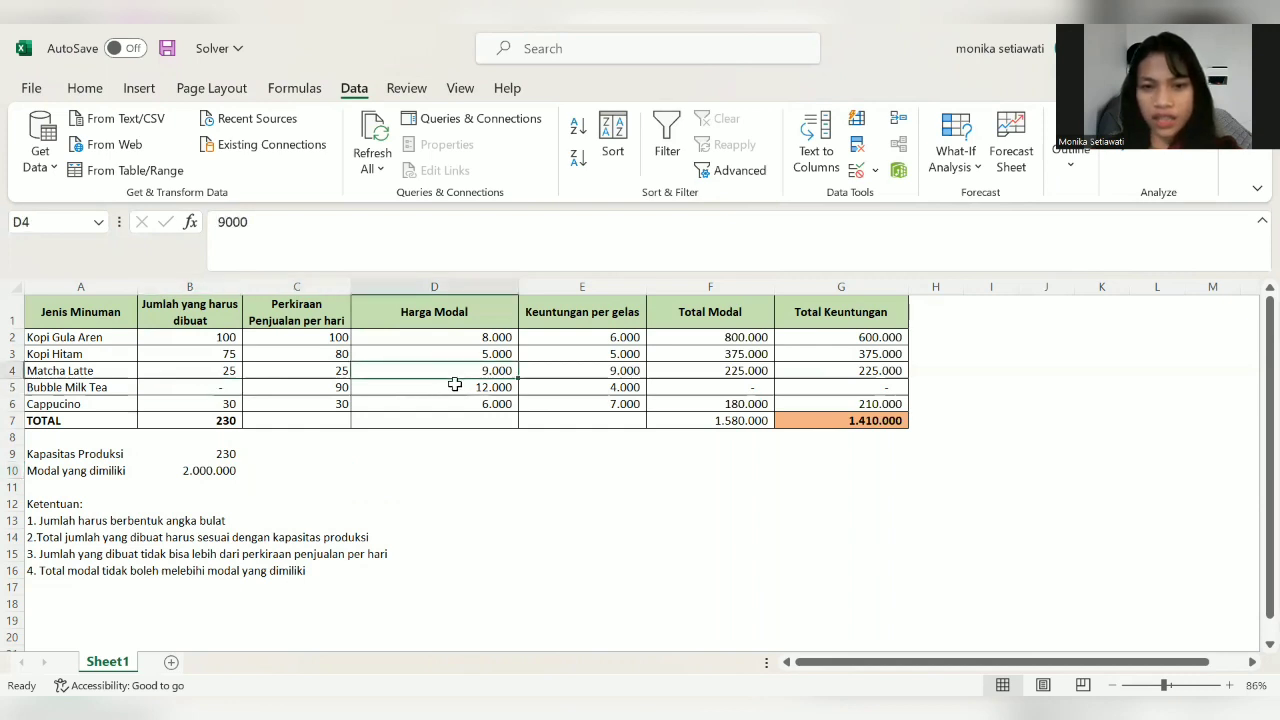
key(Down)
click(557, 387)
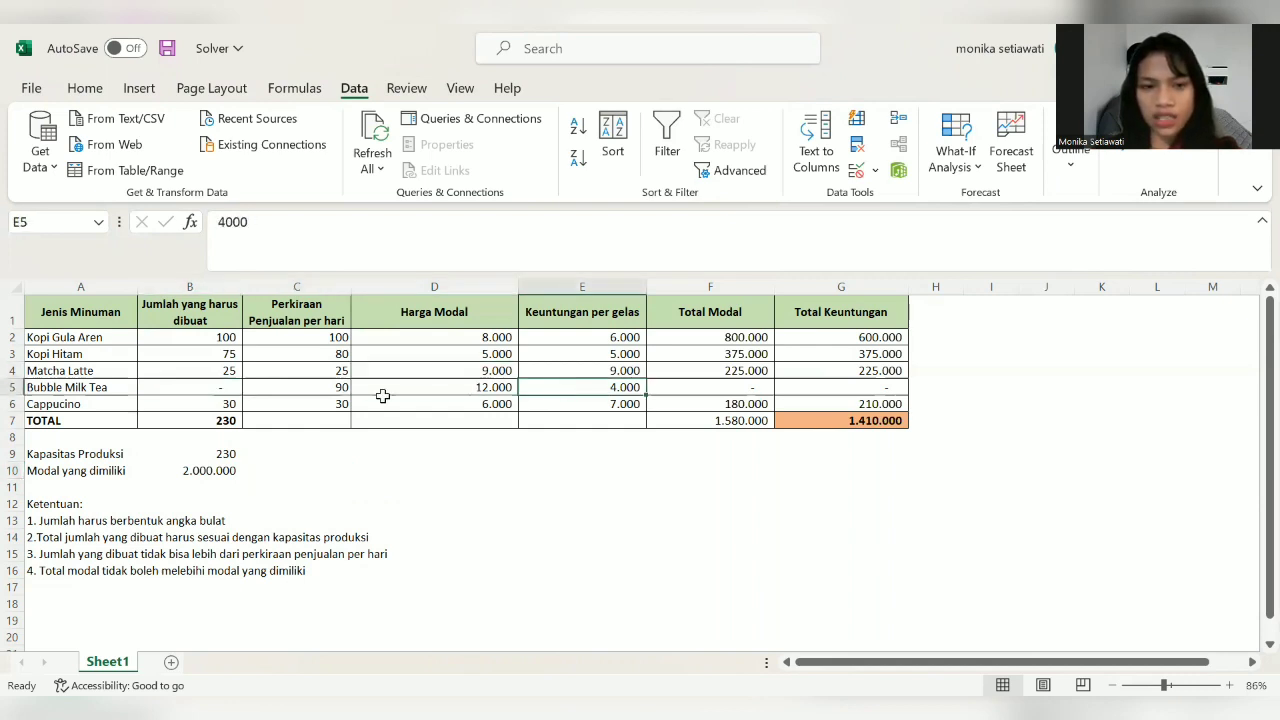
key(Left)
key(Left)
key(Left)
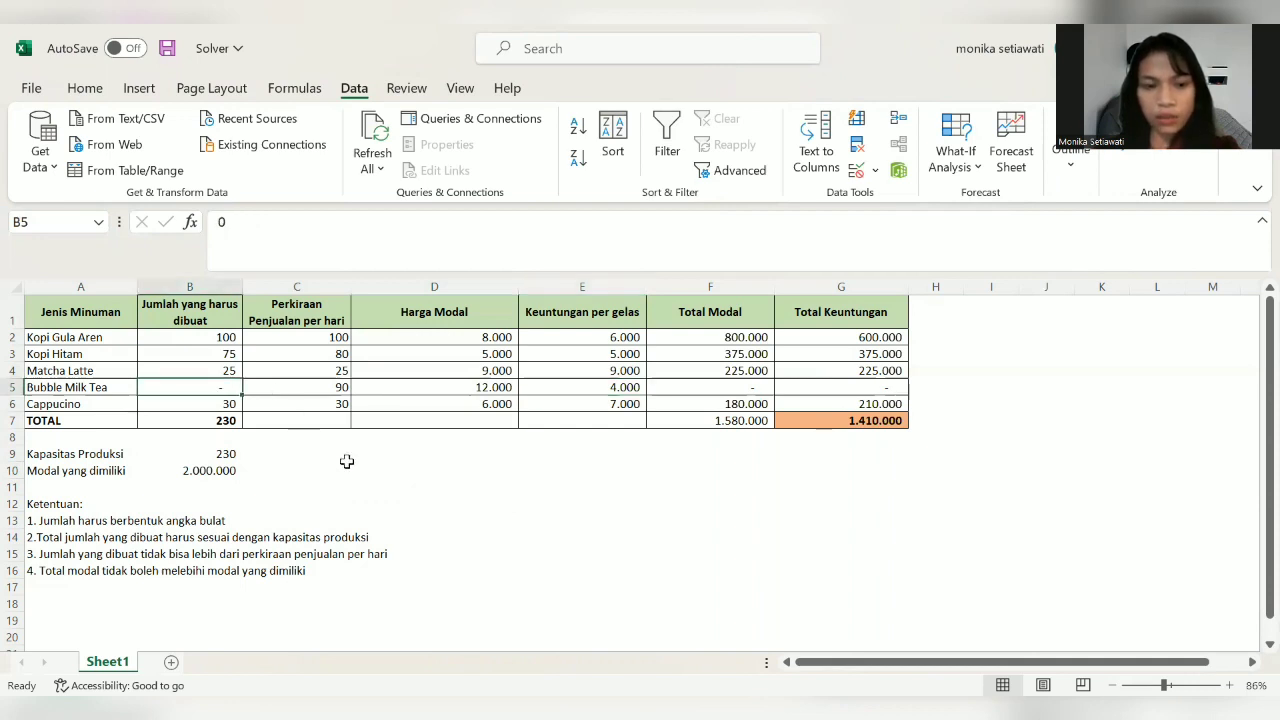
click(346, 470)
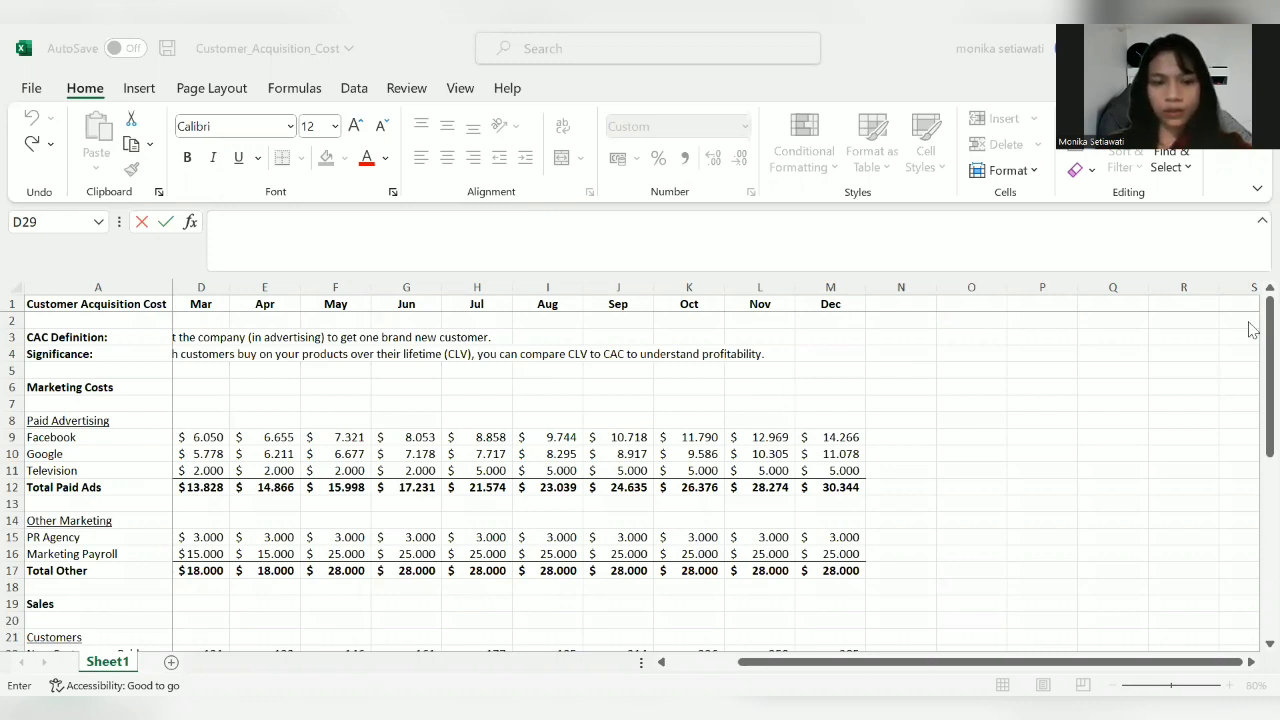
Step: In the Customer_Acquisition_Cost workbook, build March's Paid CAC formula in D29 as =D12/D22, Total Paid Ads divided by New Customers - Paid
drag(1253, 453, 1253, 505)
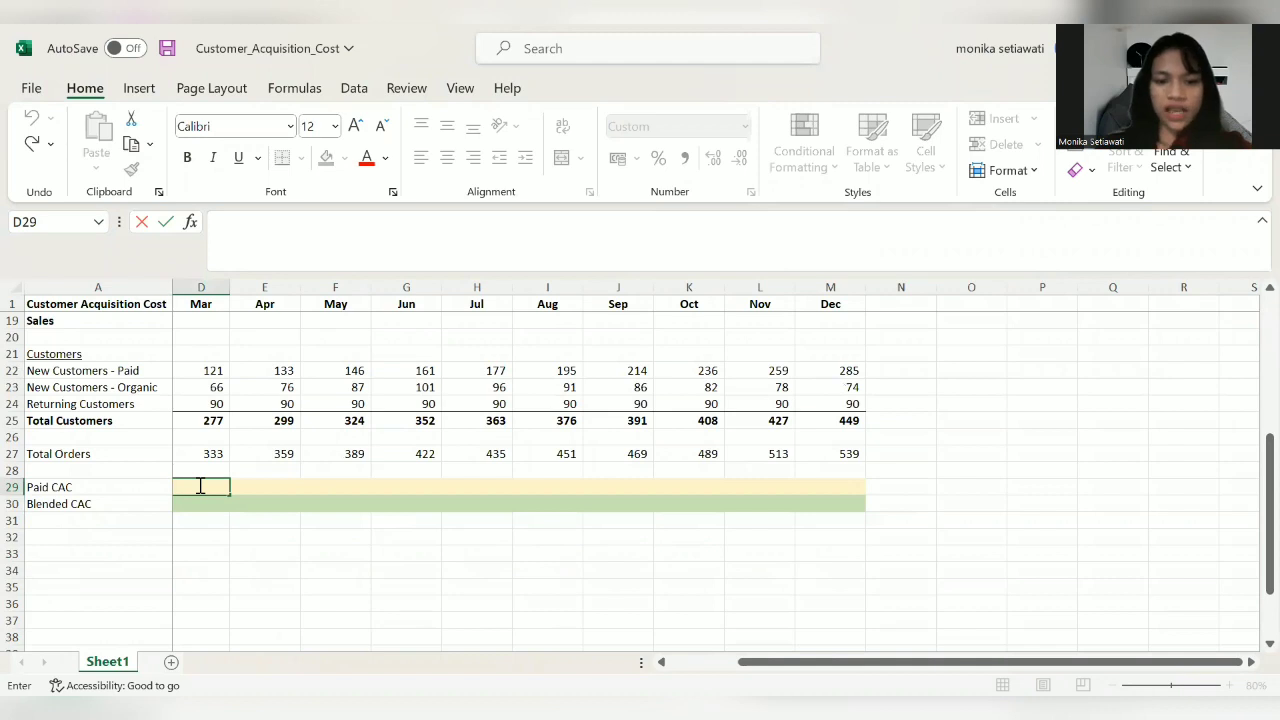
click(200, 486)
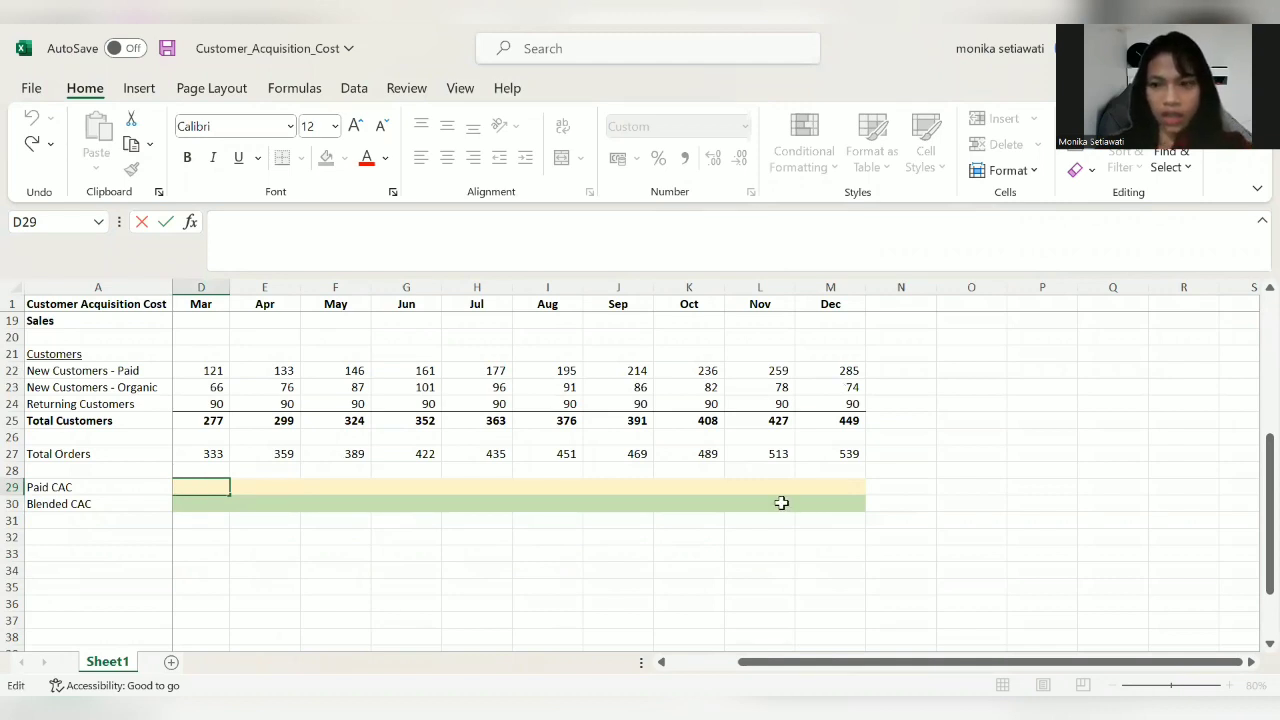
text(=)
drag(1253, 456, 1253, 363)
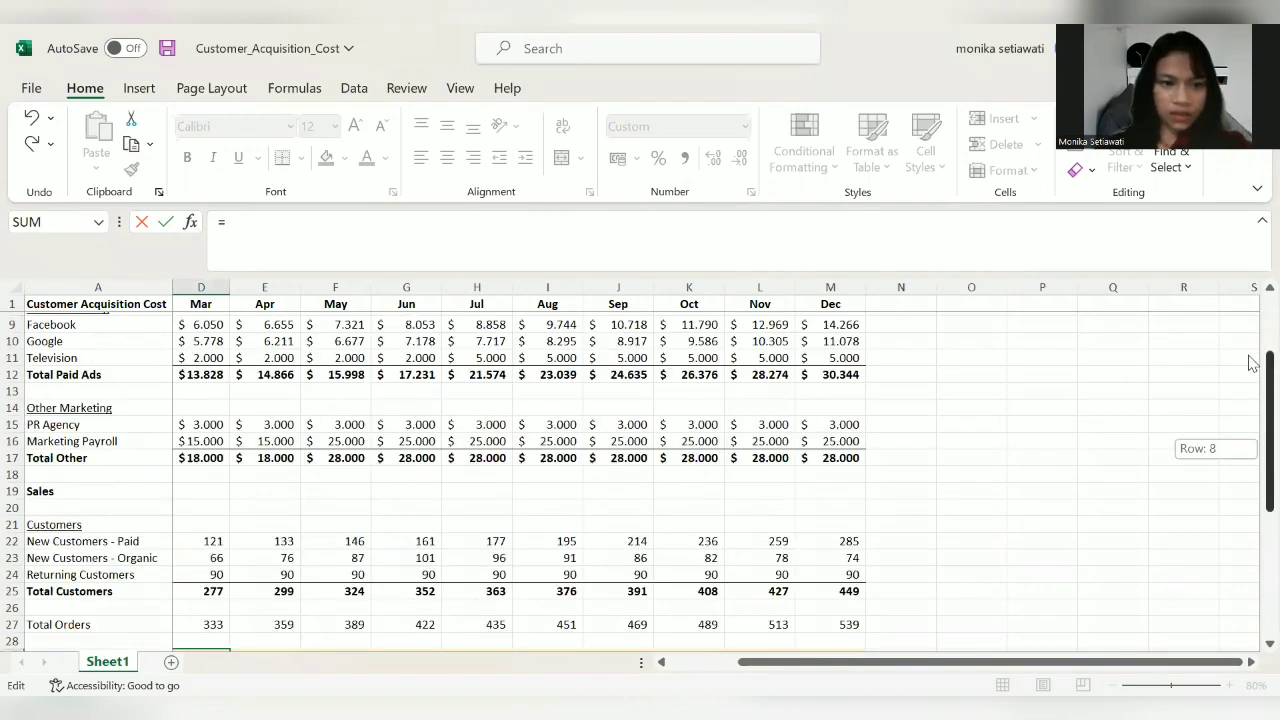
scroll(195, 401, up, 1)
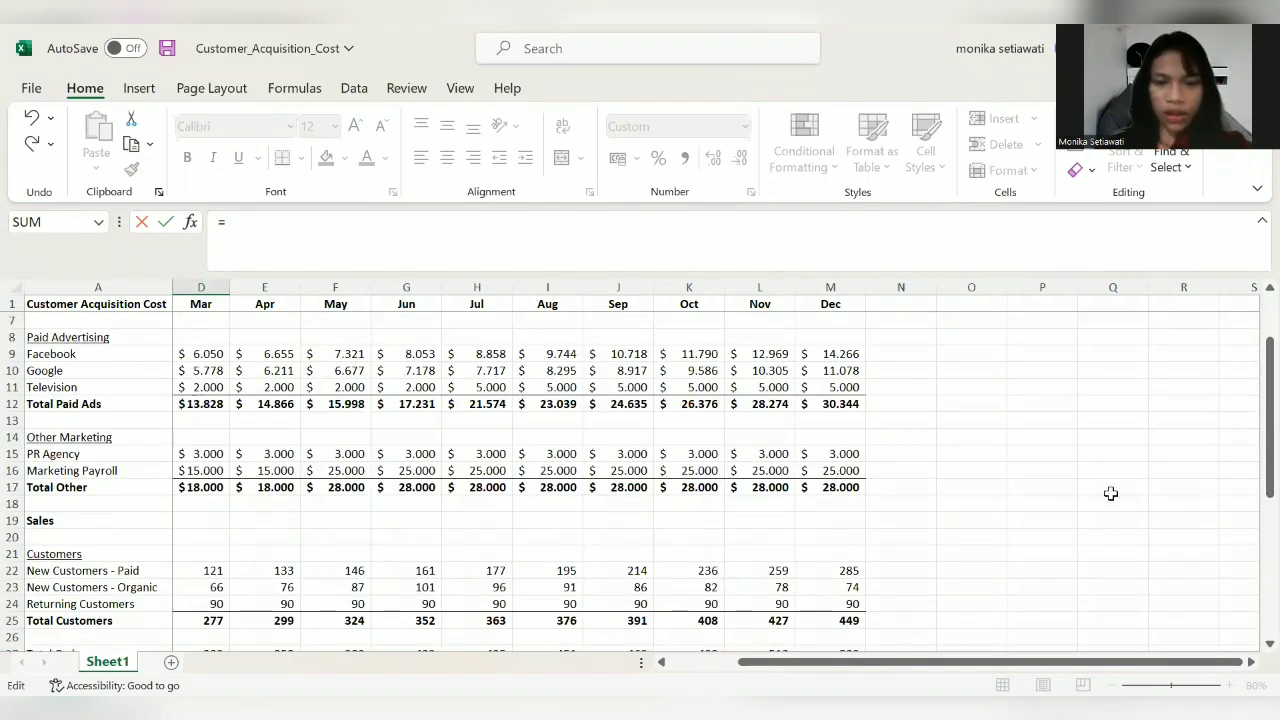
drag(1250, 490, 351, 217)
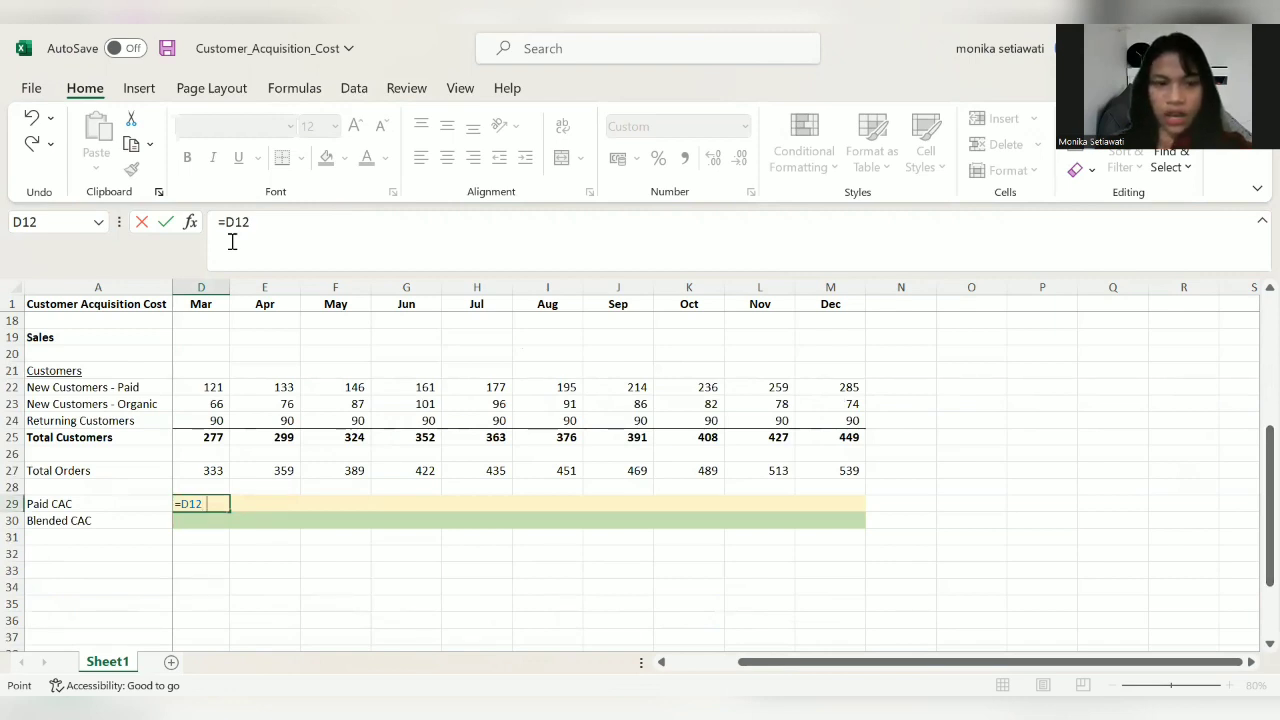
text(/)
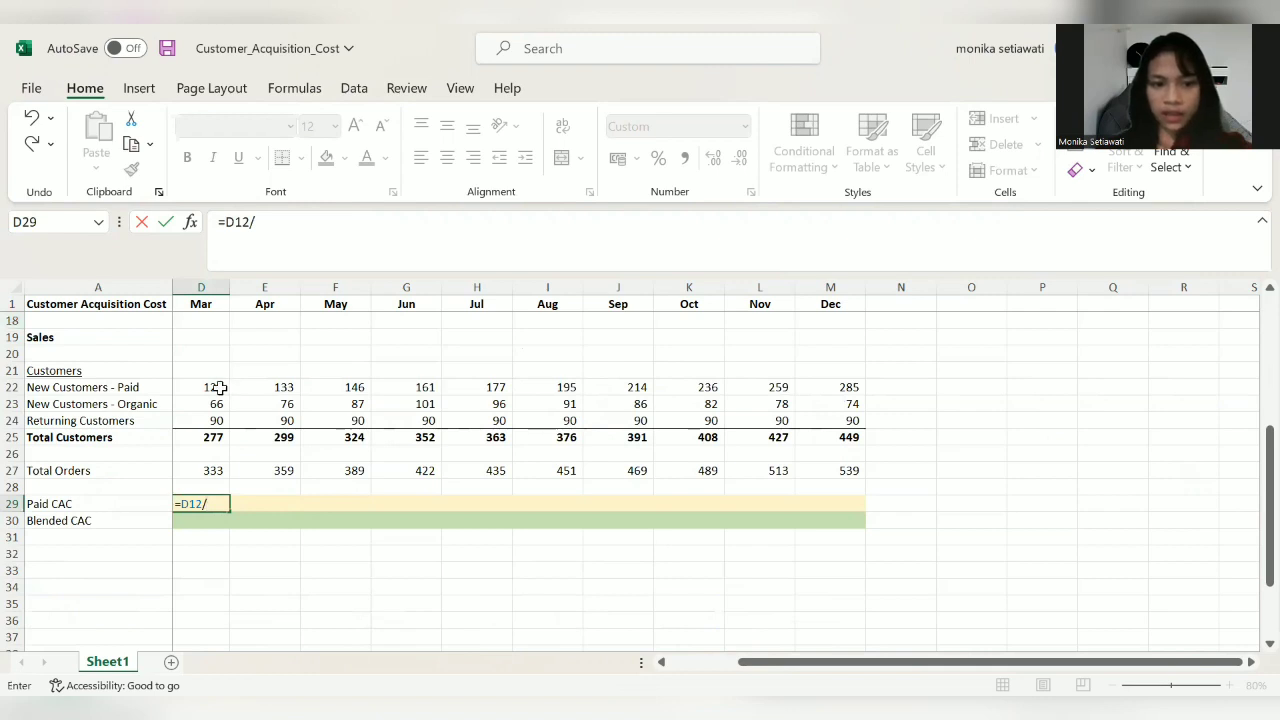
click(219, 387)
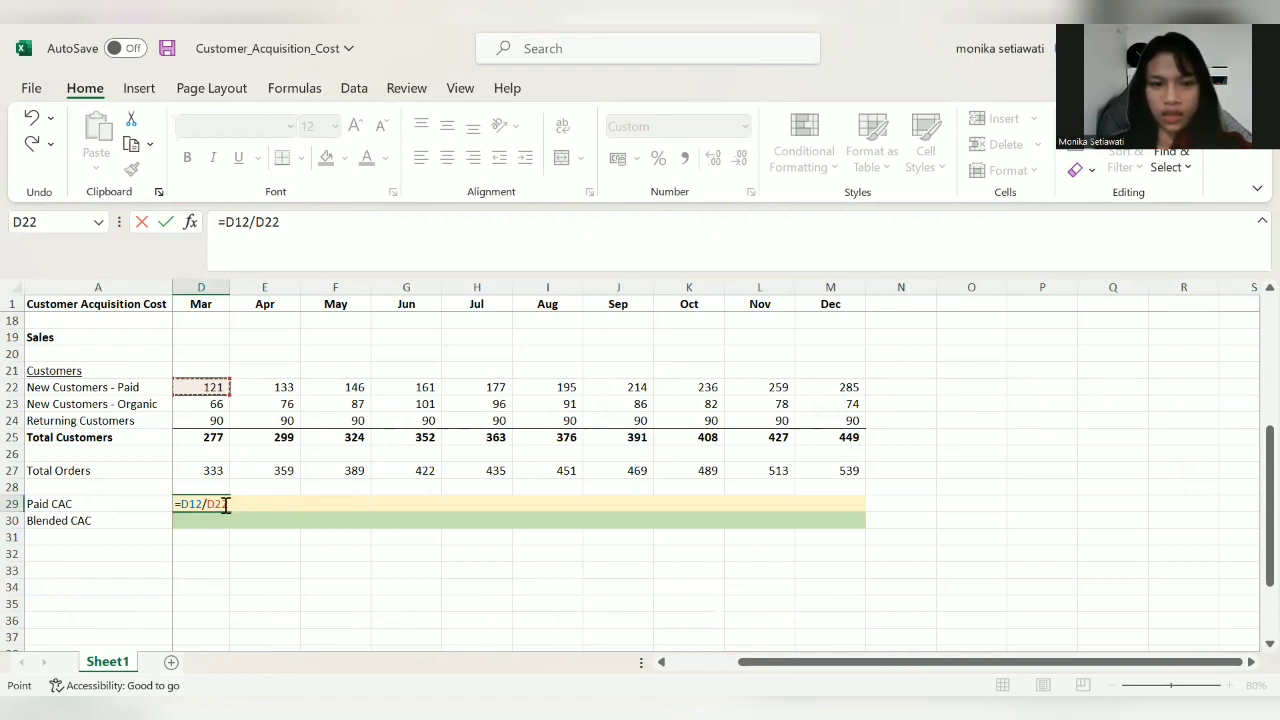
Step: Lock the divisor's column so the March Paid CAC formula reads =D12/$D22, and fill it across through December (M29)
click(207, 503)
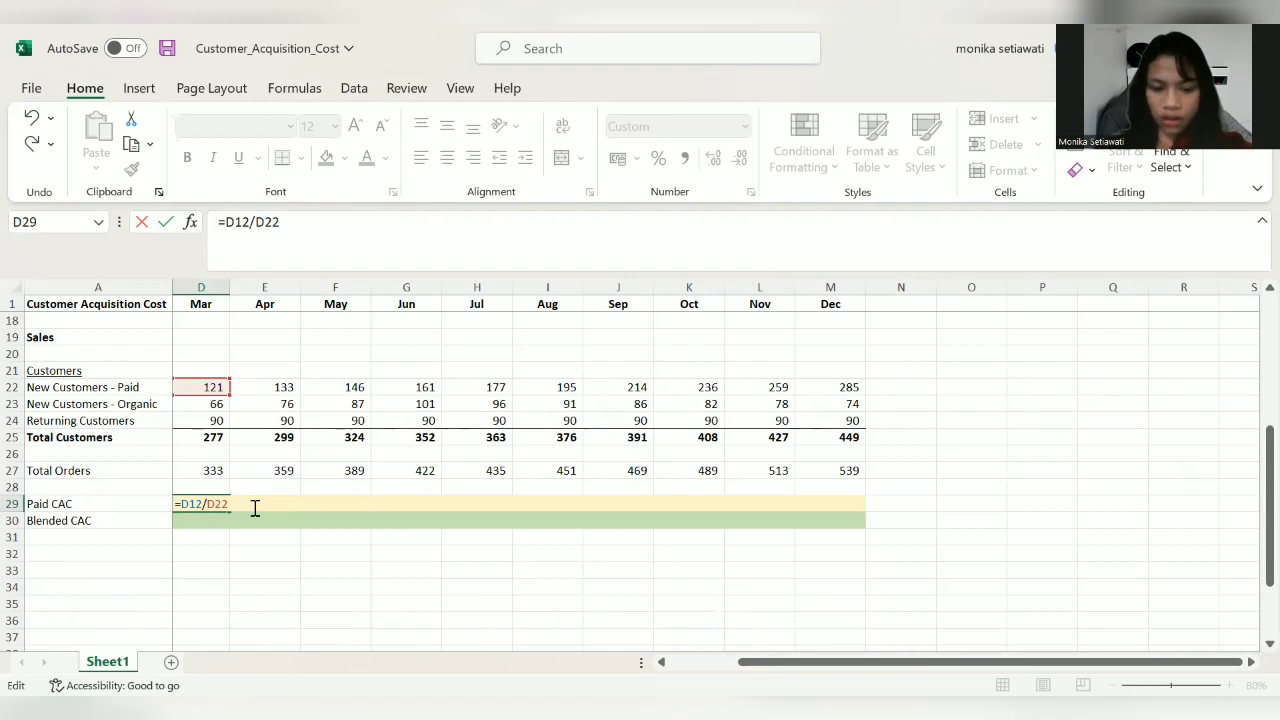
text($)
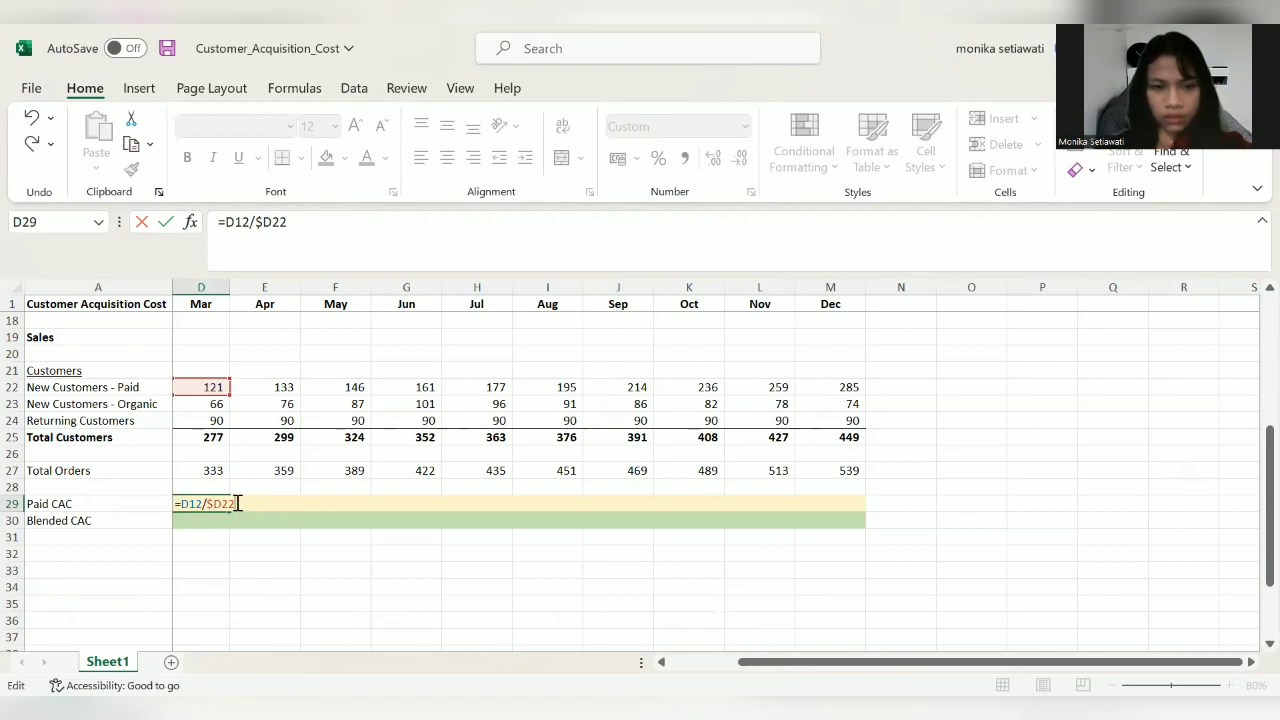
key(Return)
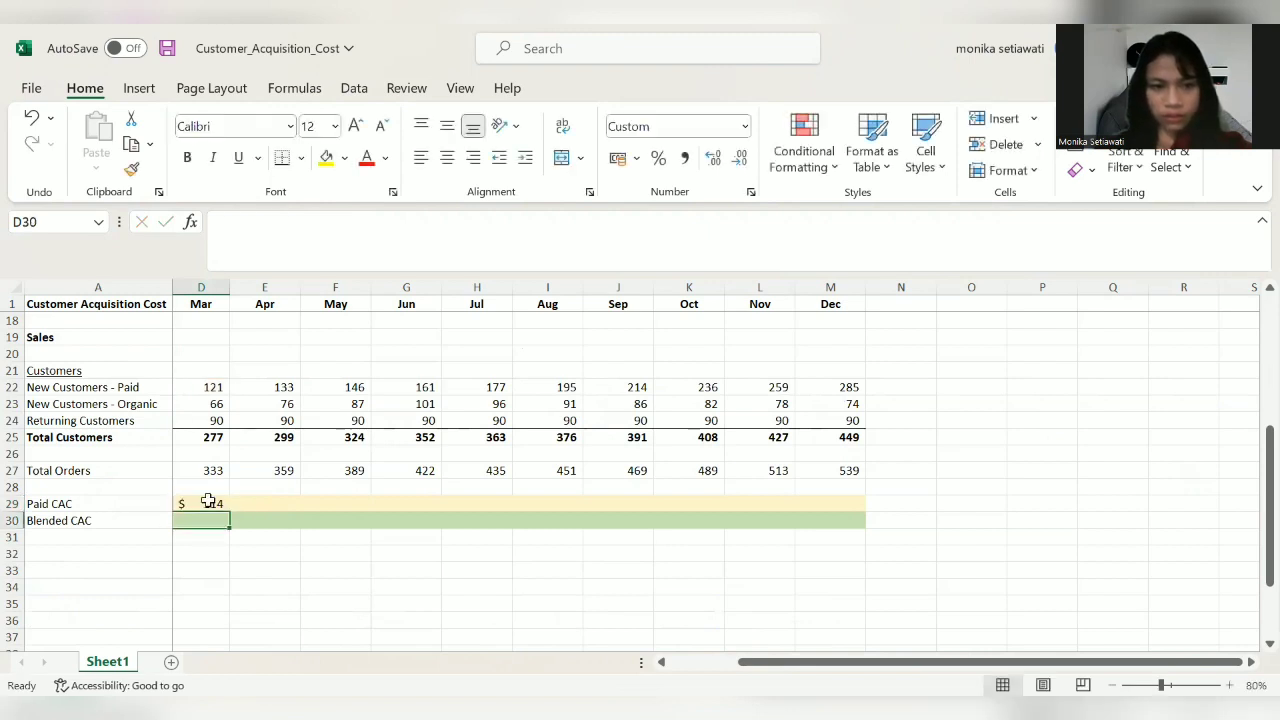
click(208, 501)
drag(229, 508, 866, 510)
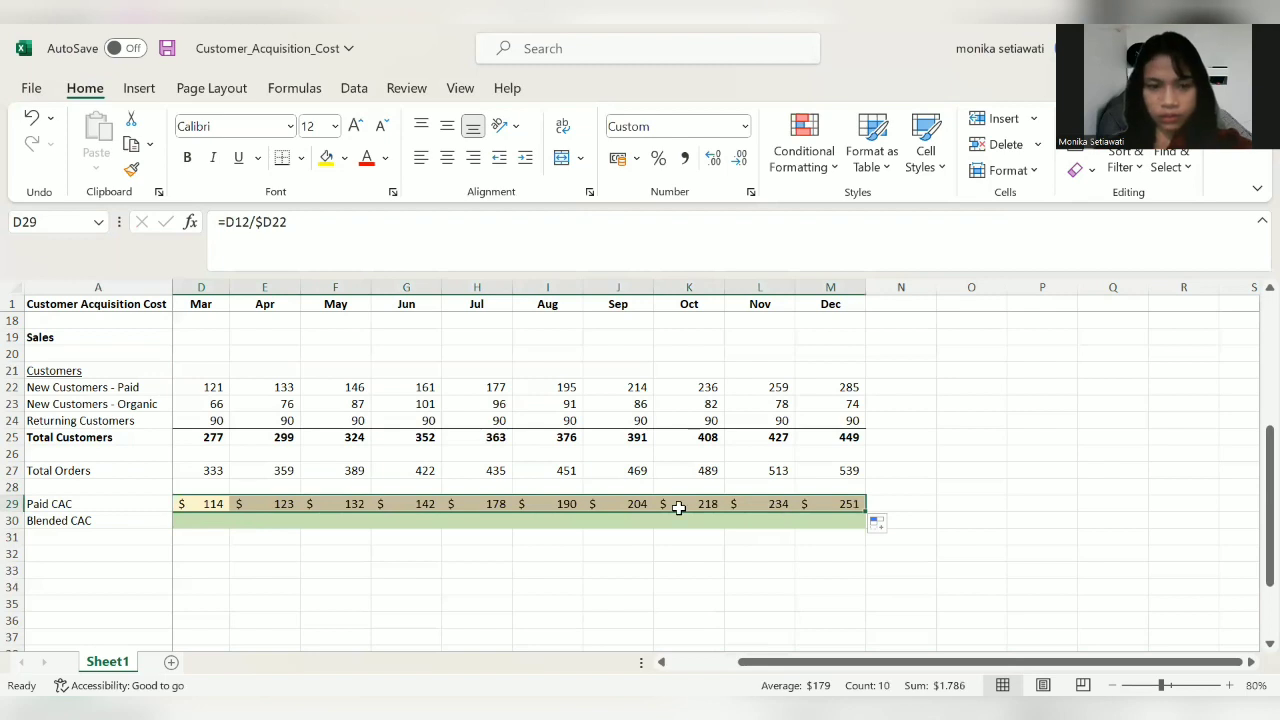
Step: Start March's Blended CAC formula in D30 with Total Paid Ads (D12) as the dividend, followed by the division operator
click(196, 519)
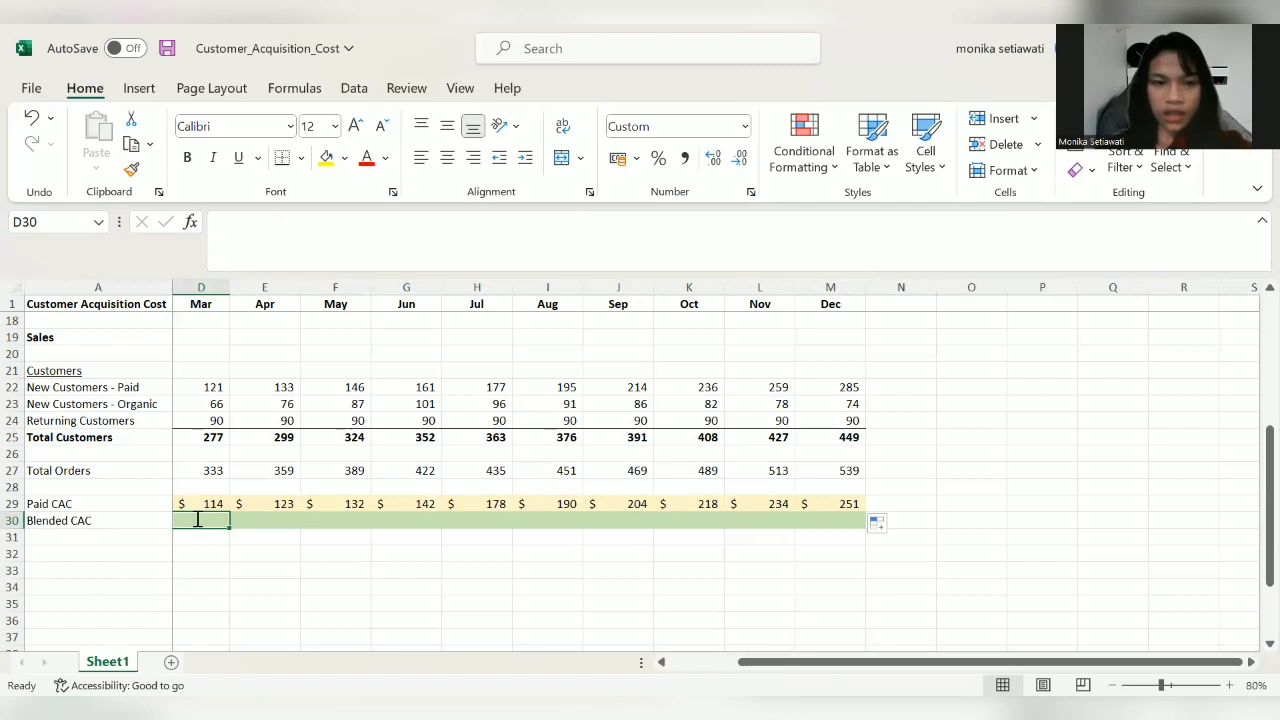
text(=)
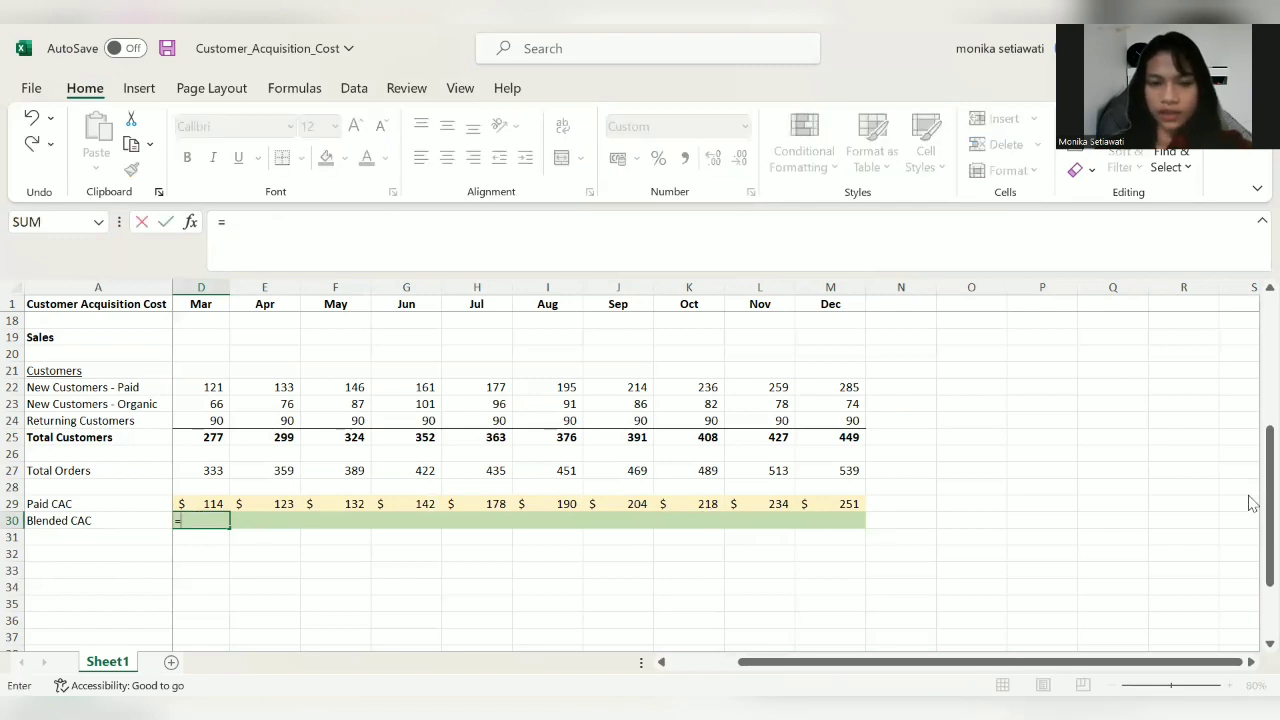
scroll(184, 563, up, 3)
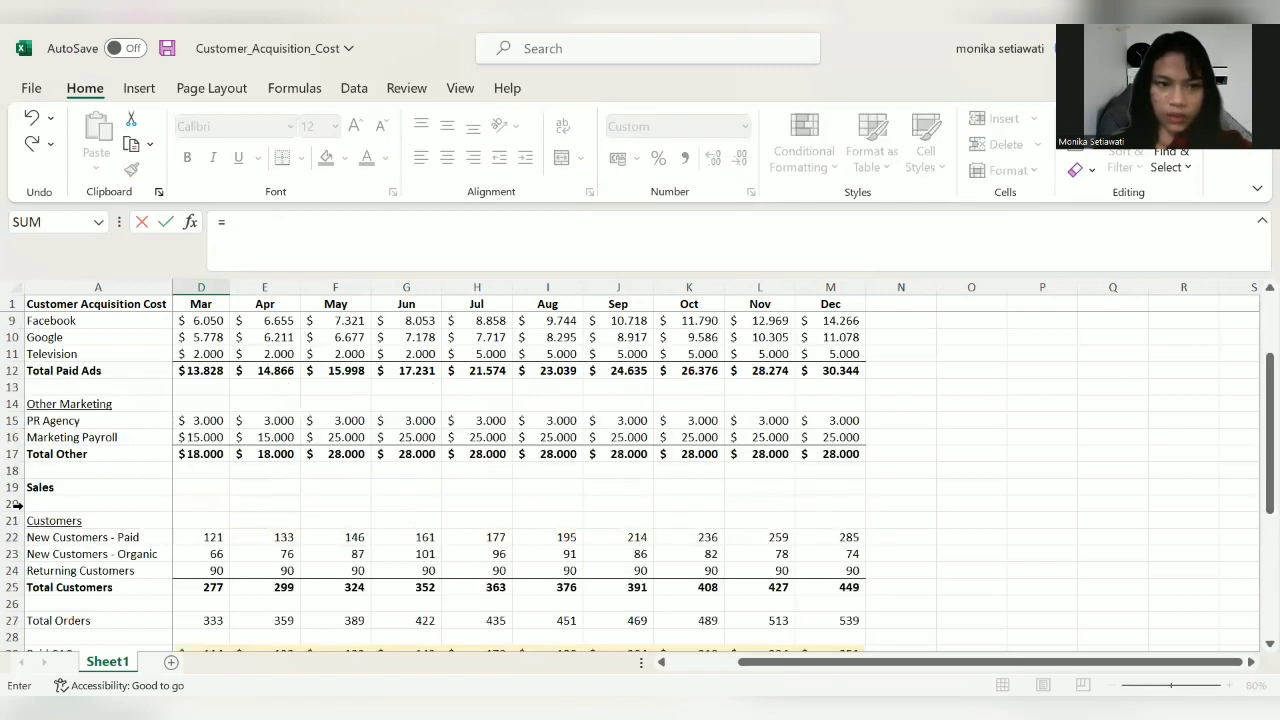
click(188, 369)
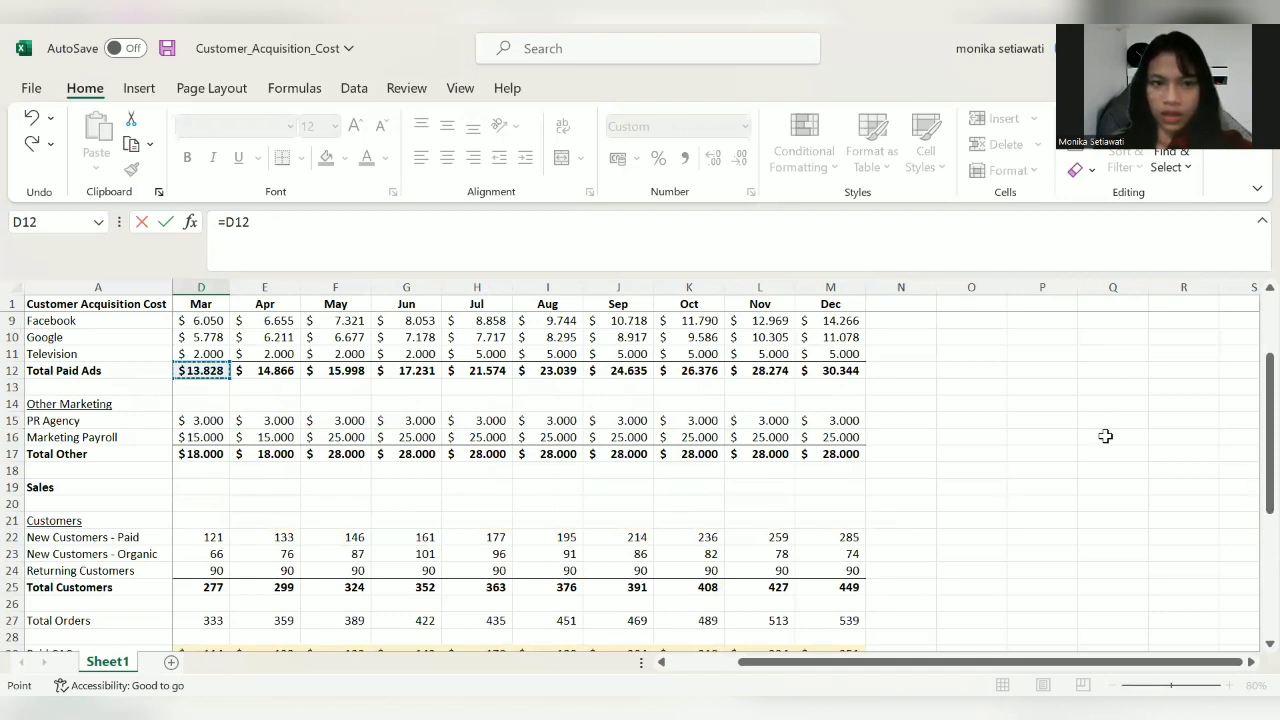
click(298, 228)
text(/)
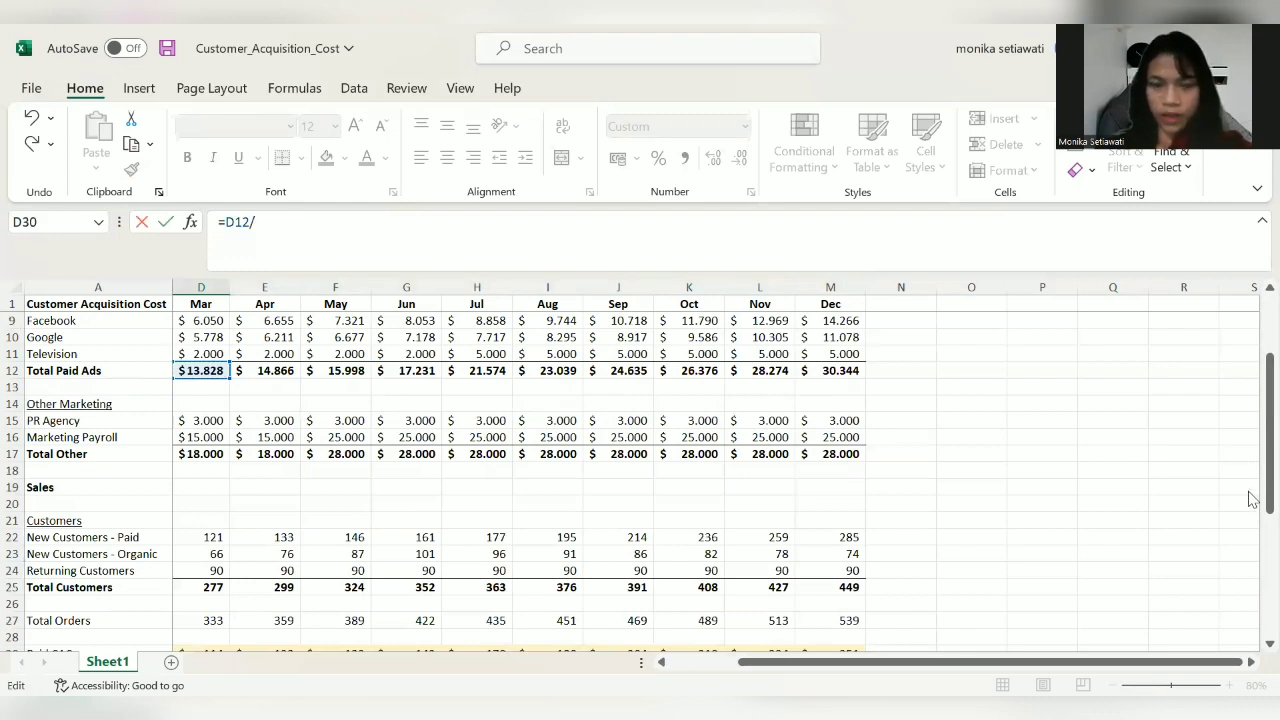
scroll(1248, 590, down, 3)
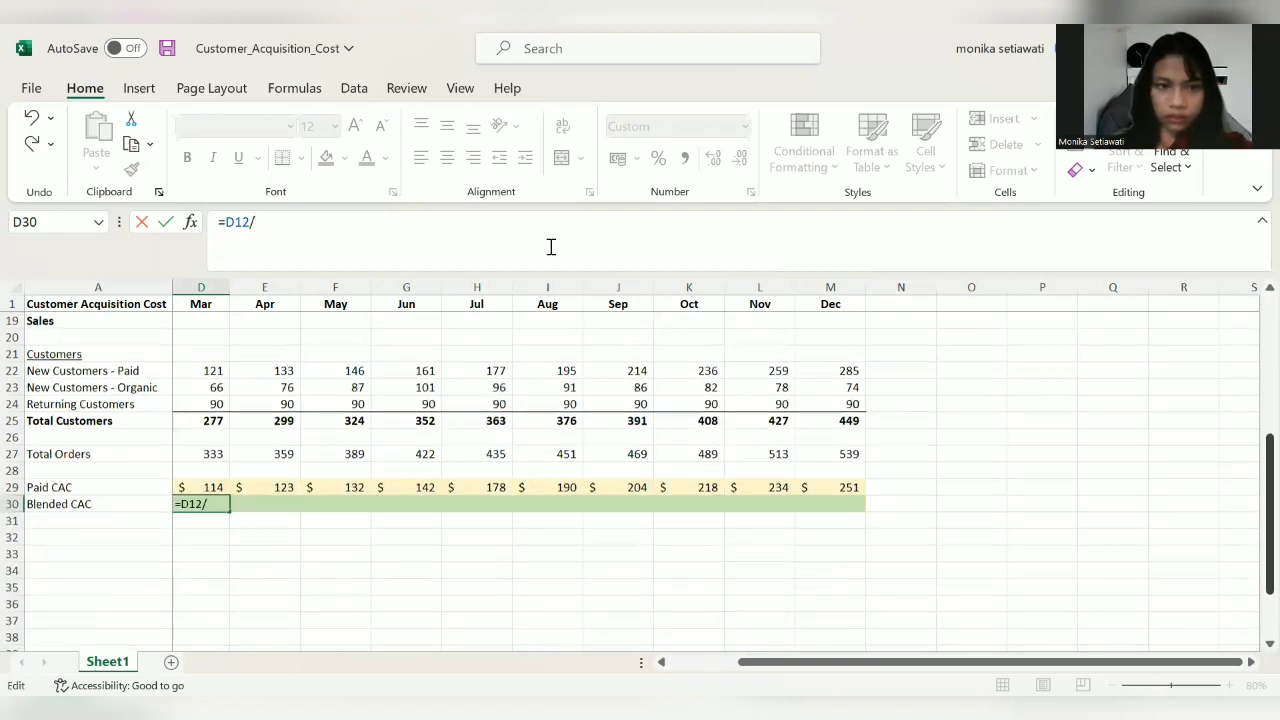
Step: Complete March's Blended CAC formula as =D12/SUM(D22+D23), dividing by the sum of new paid and organic customers
text(su)
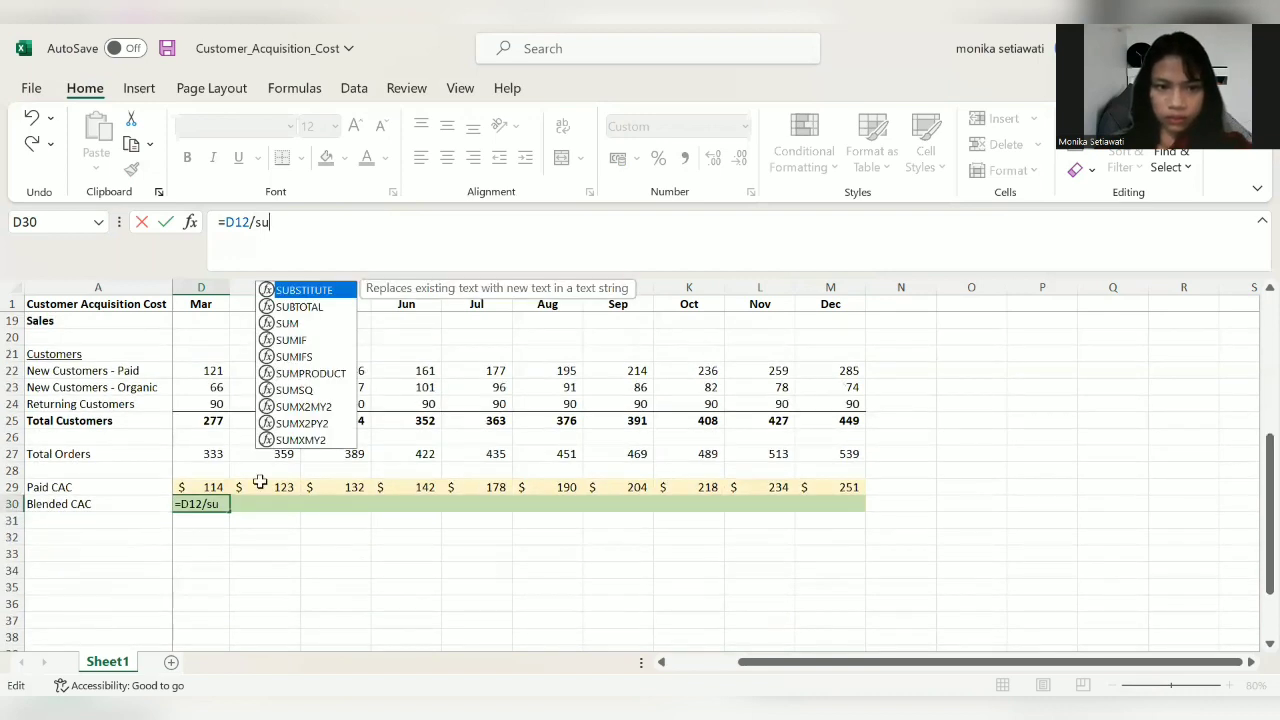
text(m)
key(Tab)
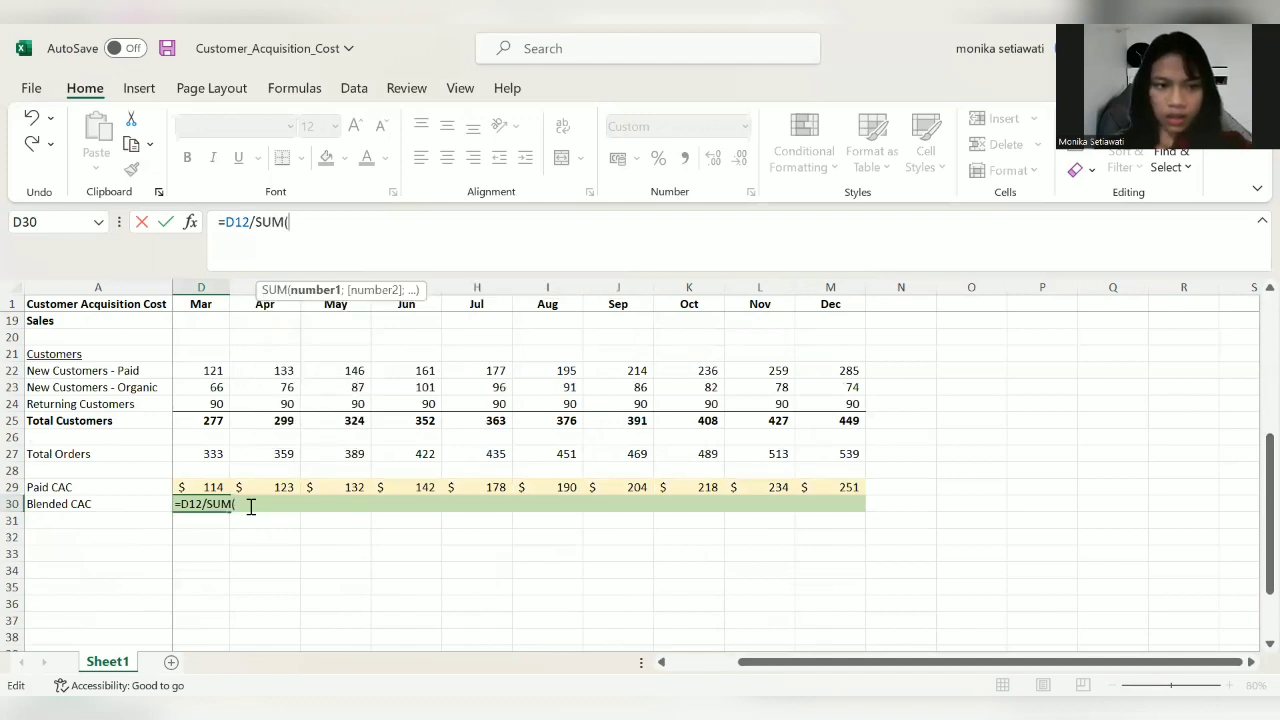
click(220, 369)
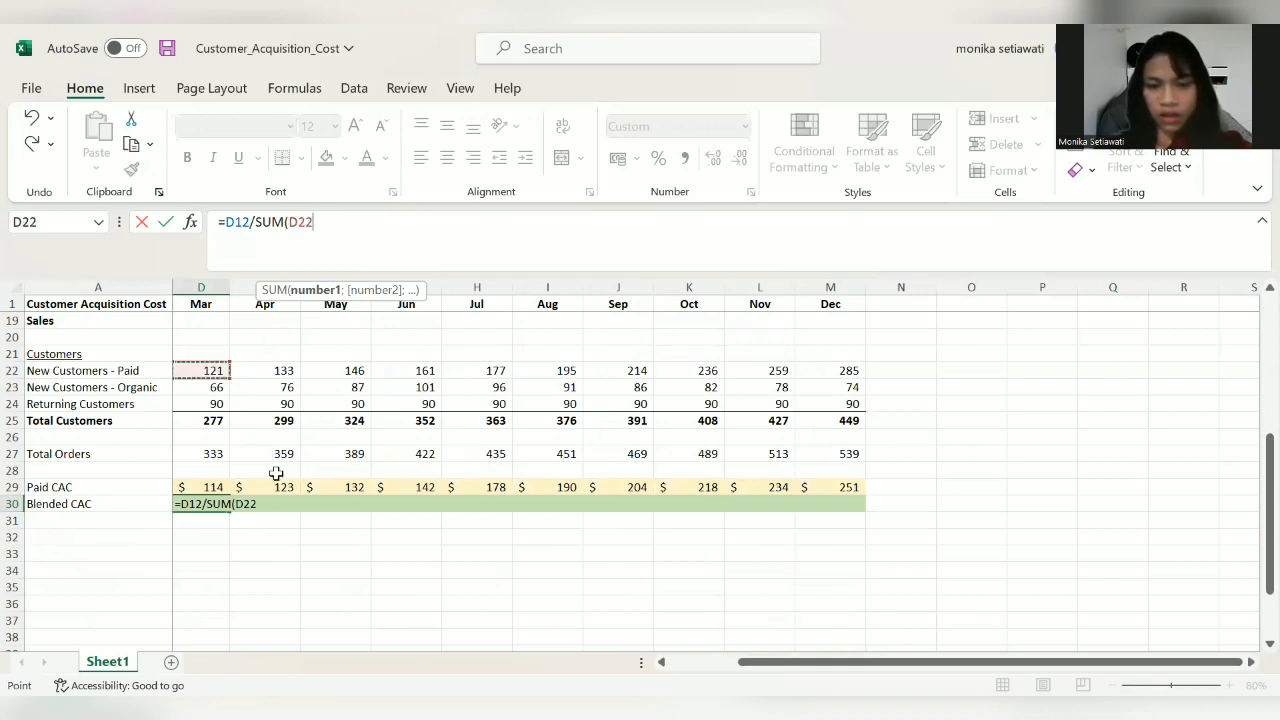
text([+)
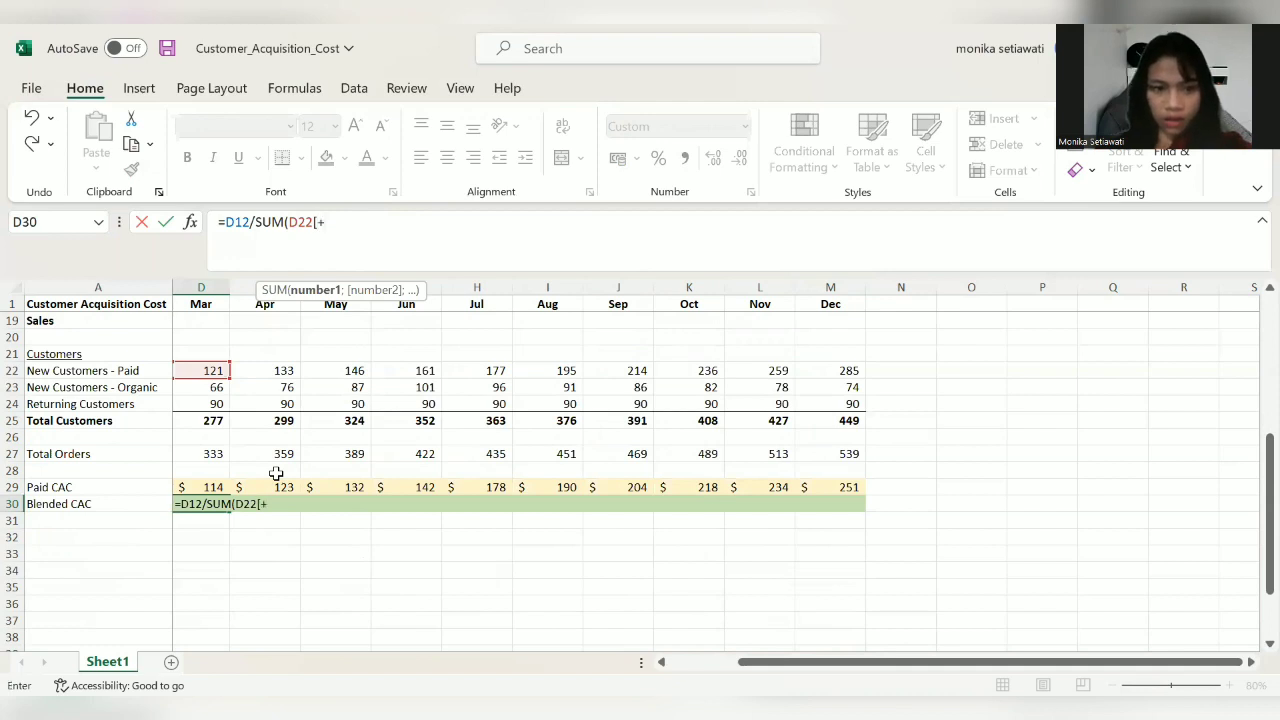
key(BackSpace)
key(BackSpace)
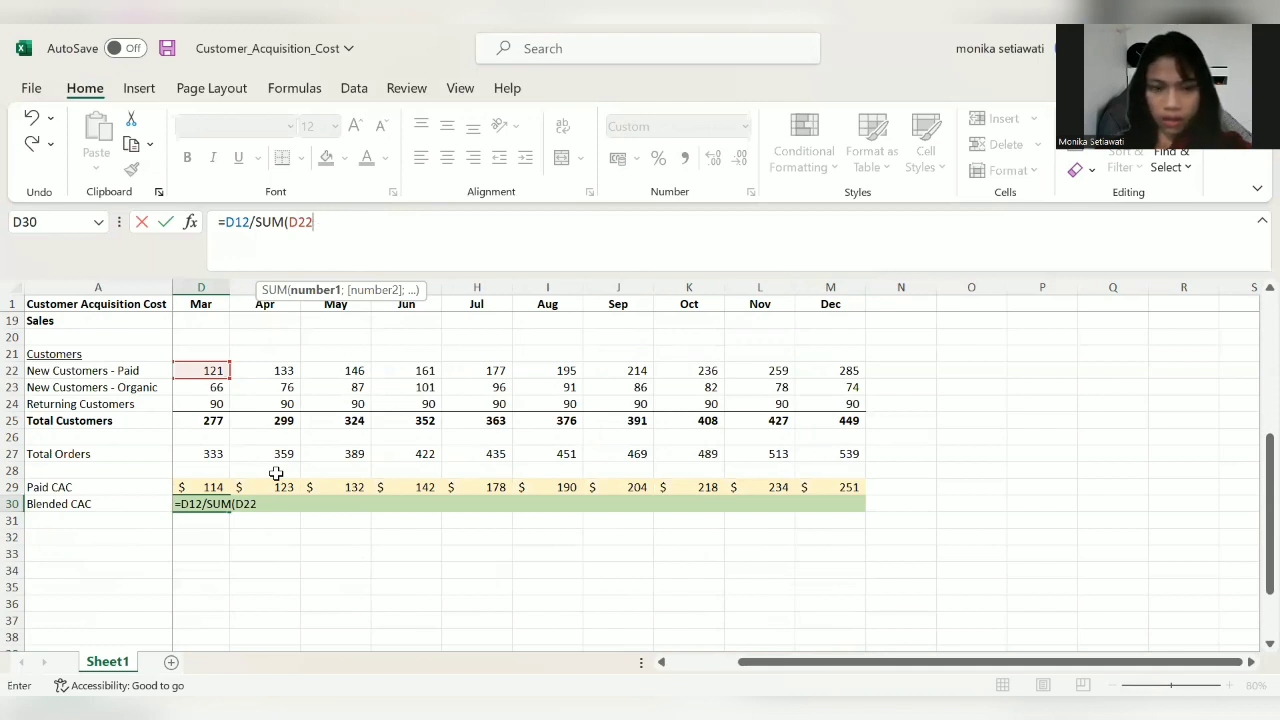
text(+)
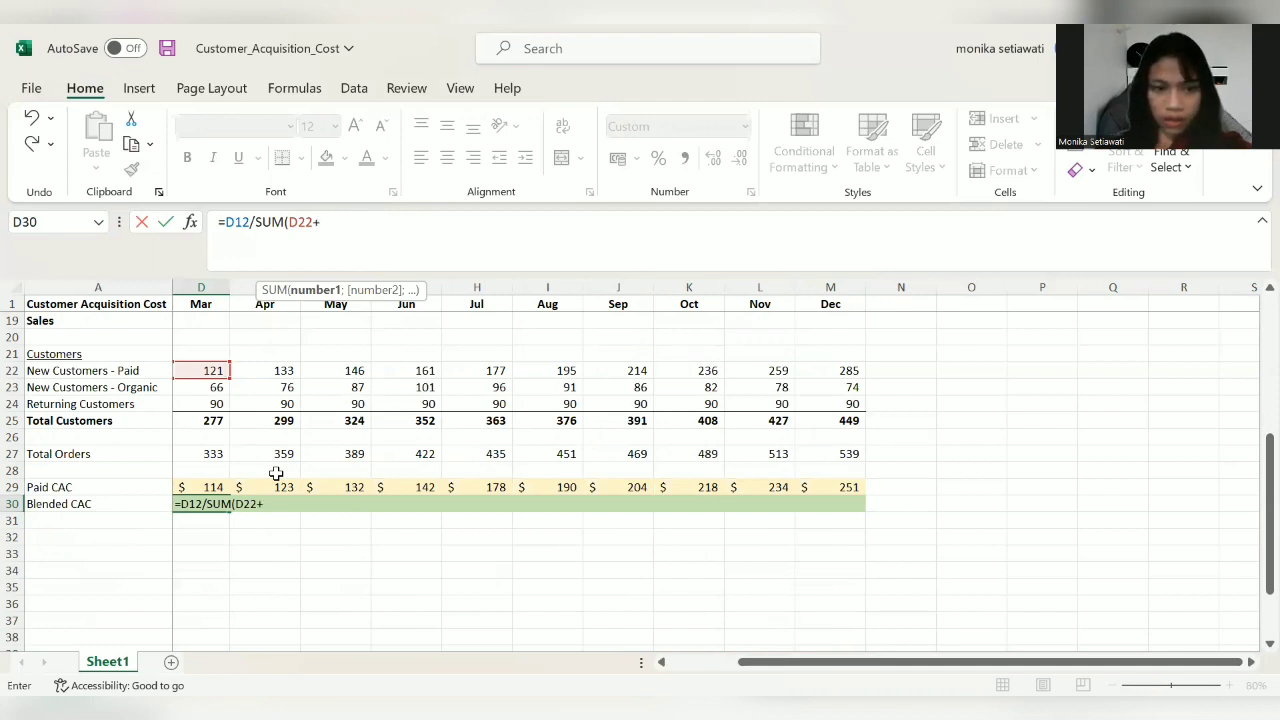
click(218, 388)
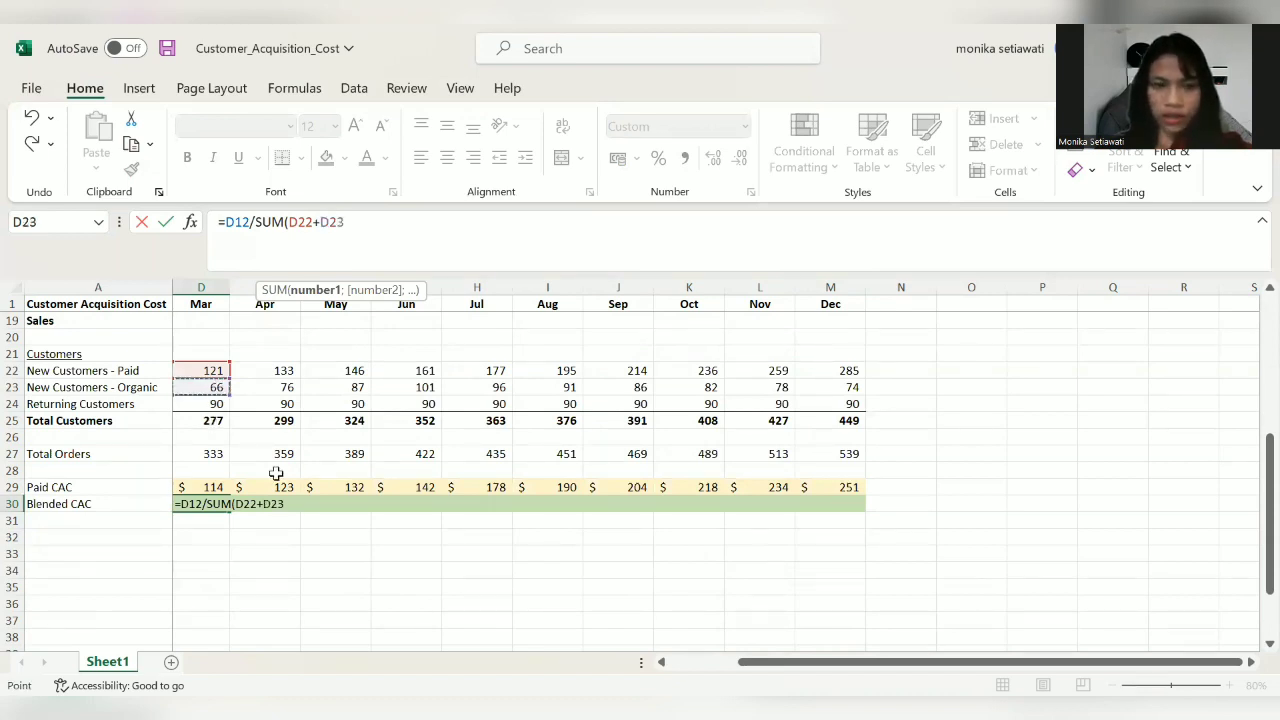
key(Return)
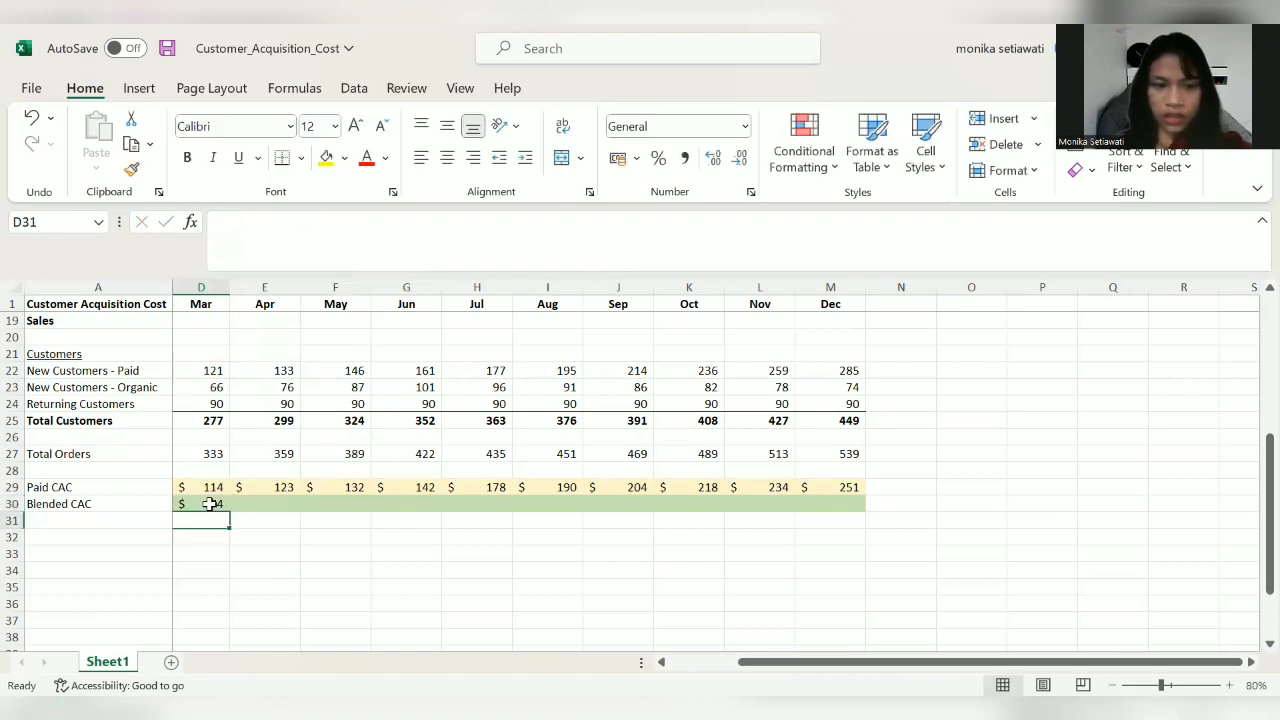
Step: Fill March's Blended CAC formula across row 30 through December (M30)
click(226, 507)
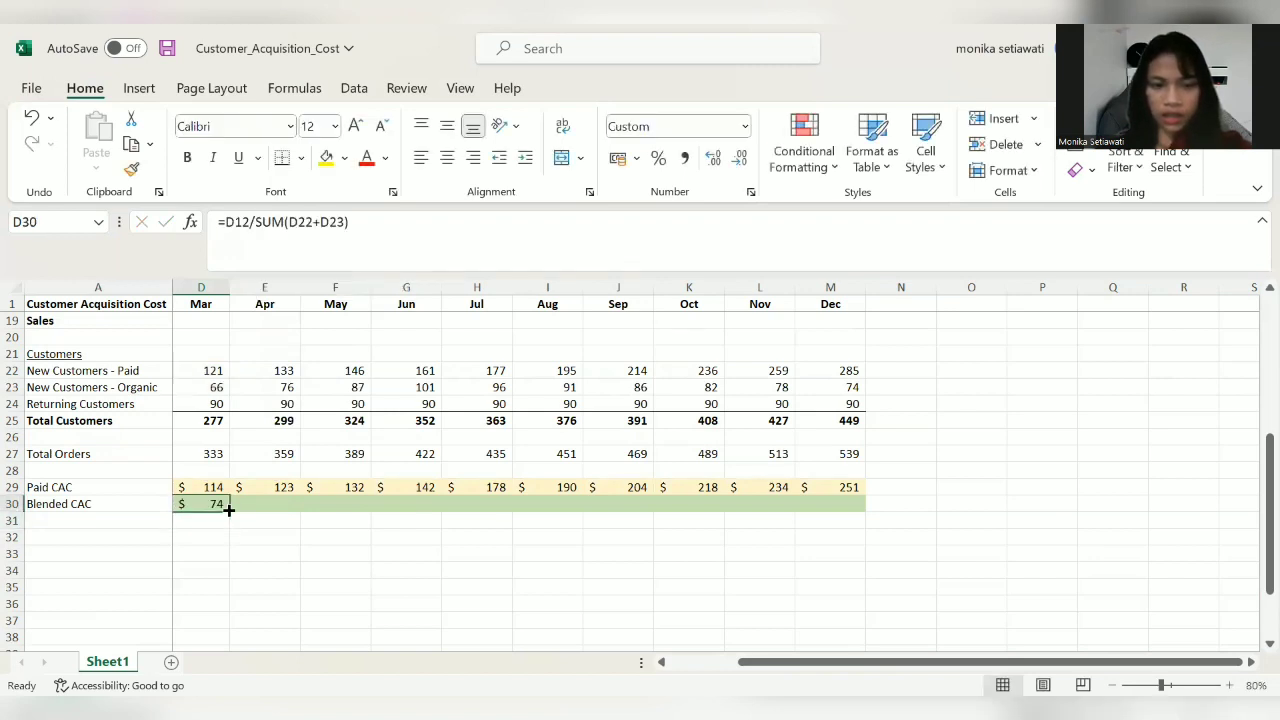
drag(228, 509, 862, 508)
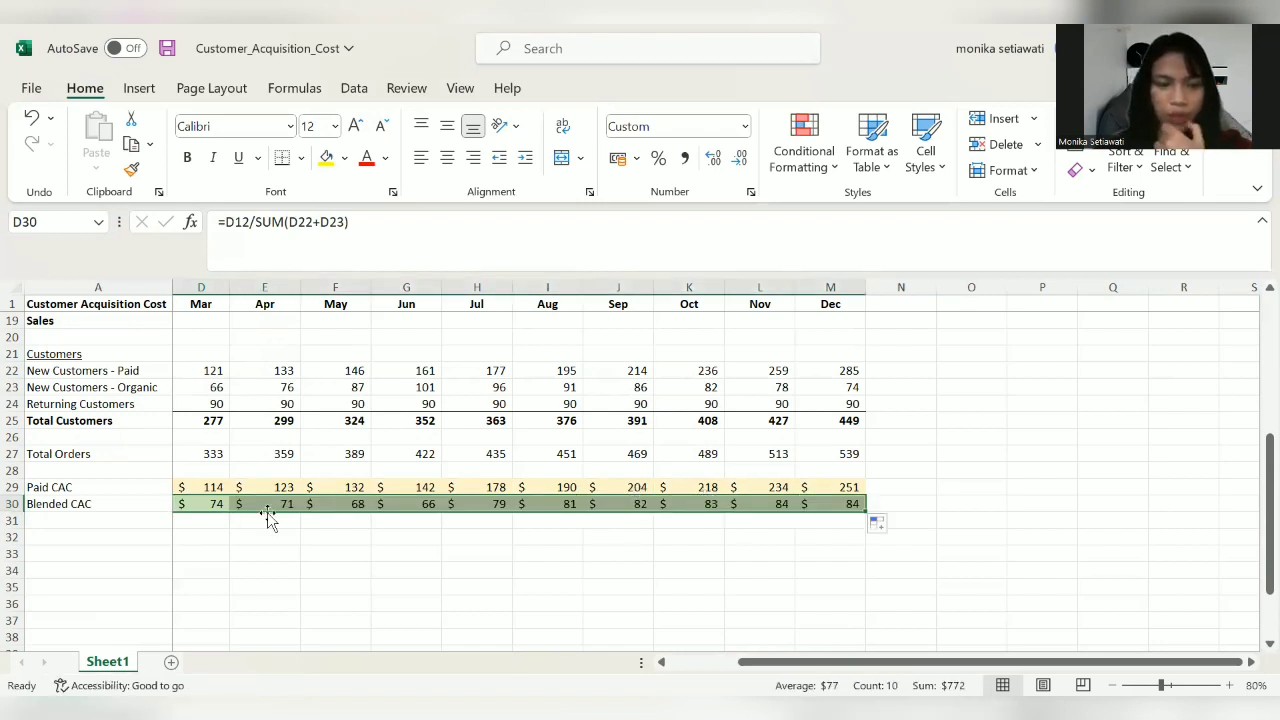
click(261, 582)
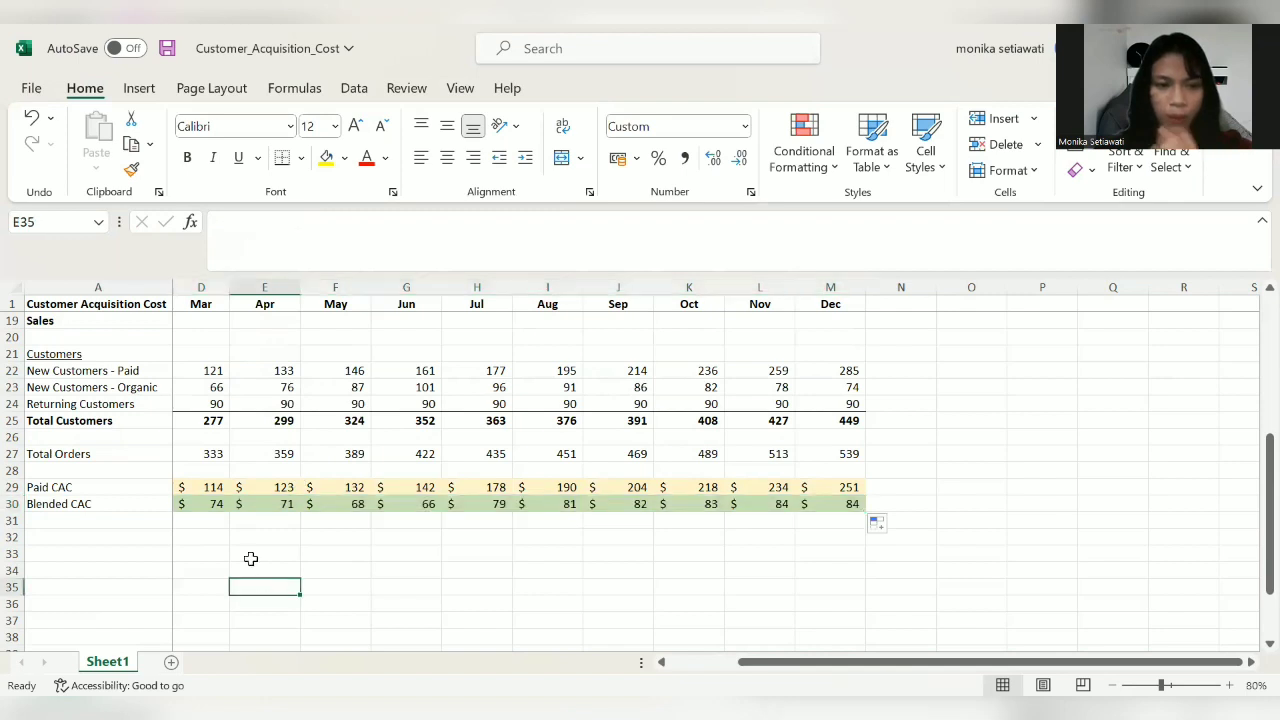
click(381, 577)
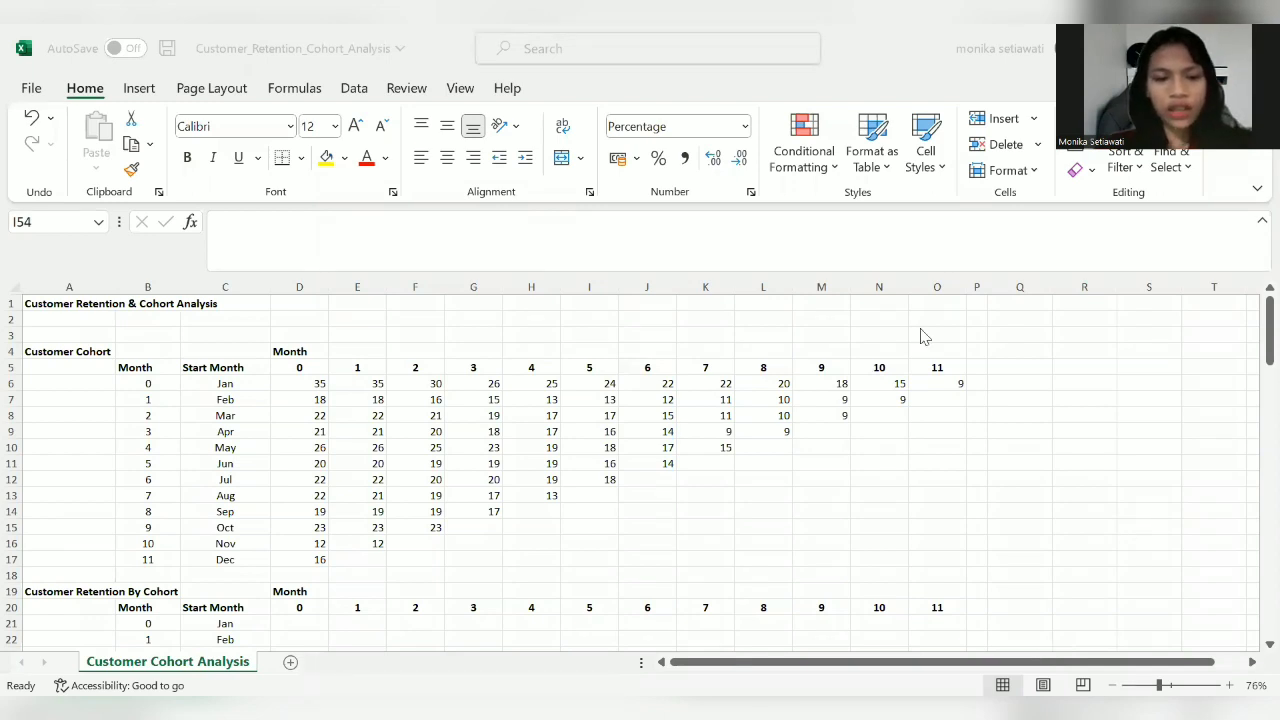
Step: In the Customer_Retention_Cohort_Analysis workbook, build January's month 0 retention formula in D21 as =D6/D6, using the Customer Cohort table
click(300, 350)
click(305, 368)
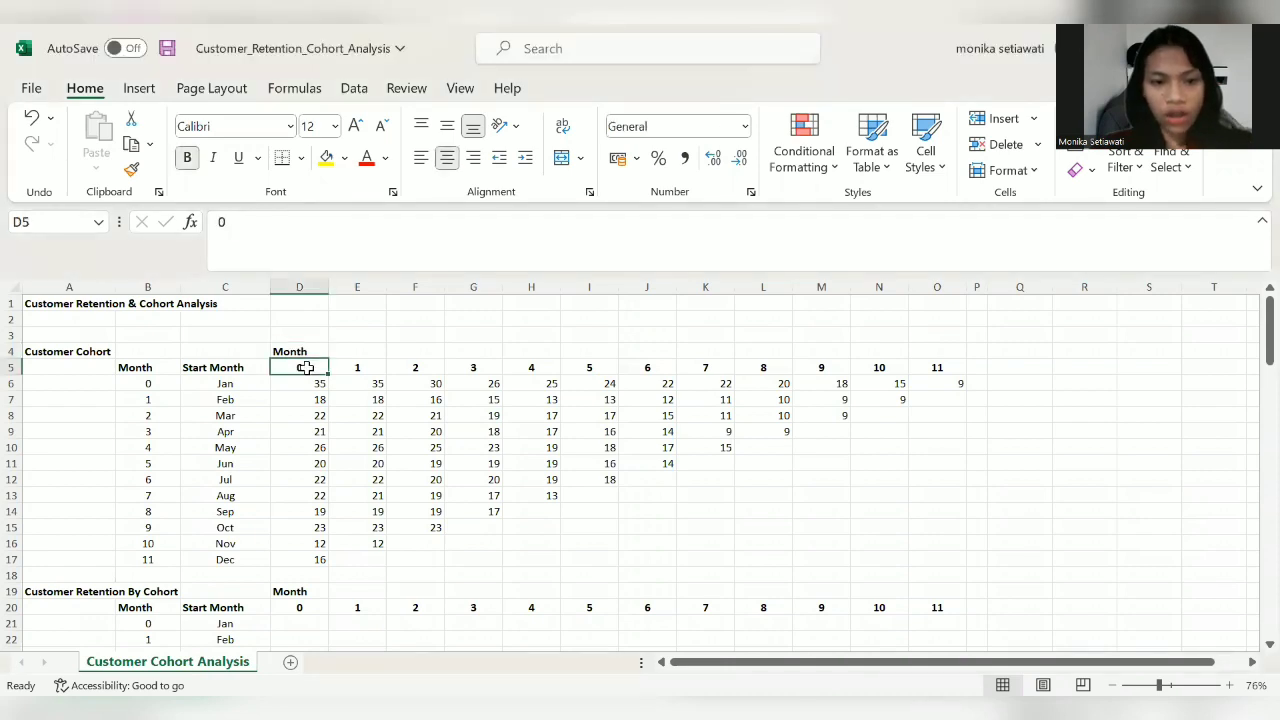
click(931, 368)
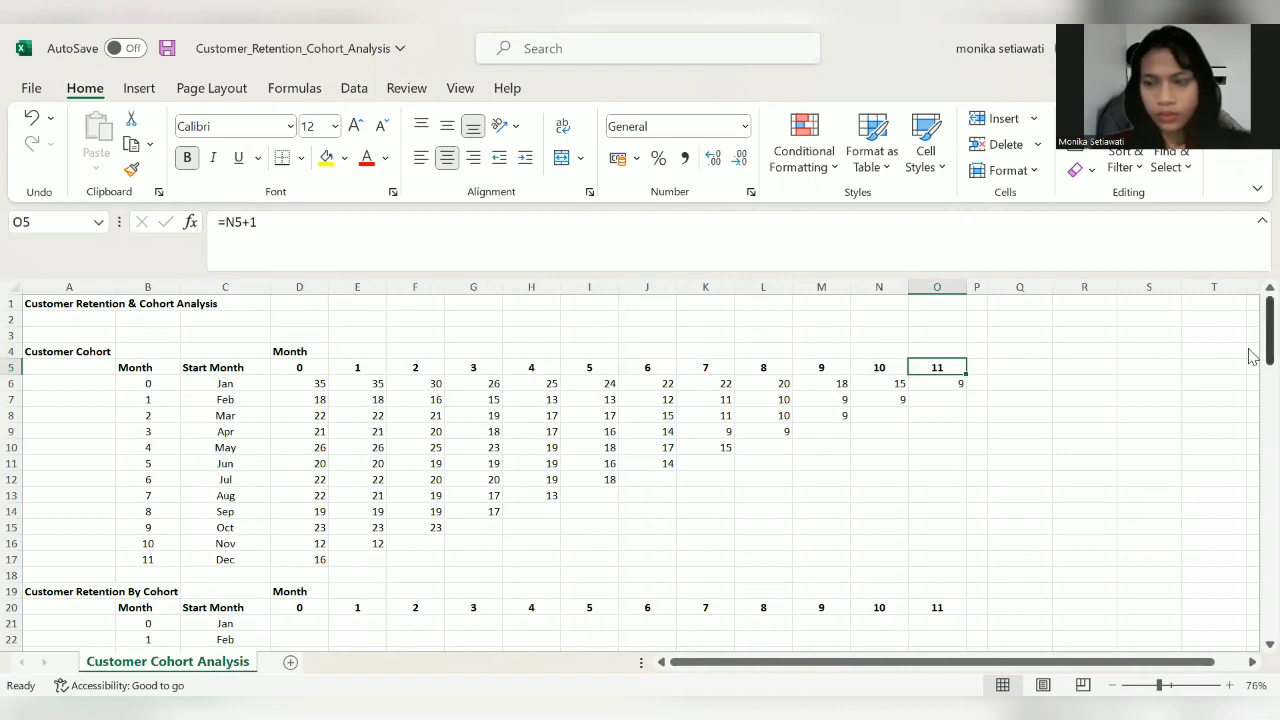
drag(1252, 357, 870, 420)
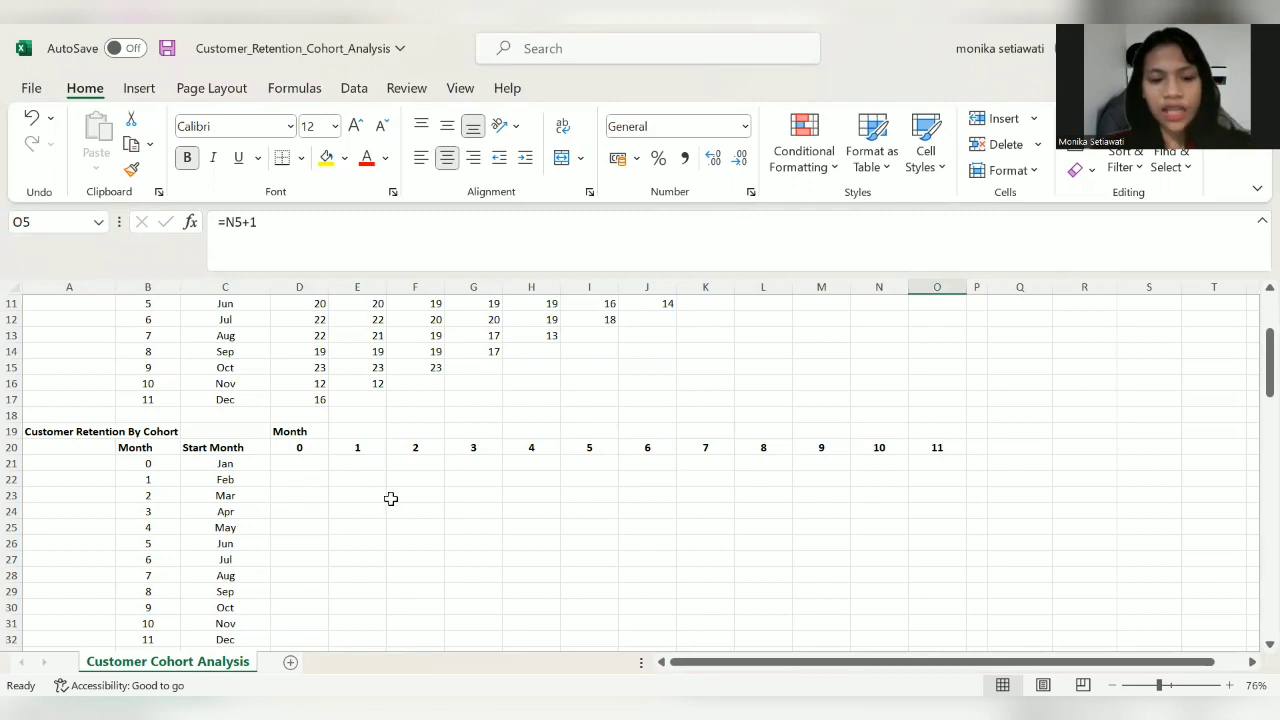
click(316, 464)
text(=)
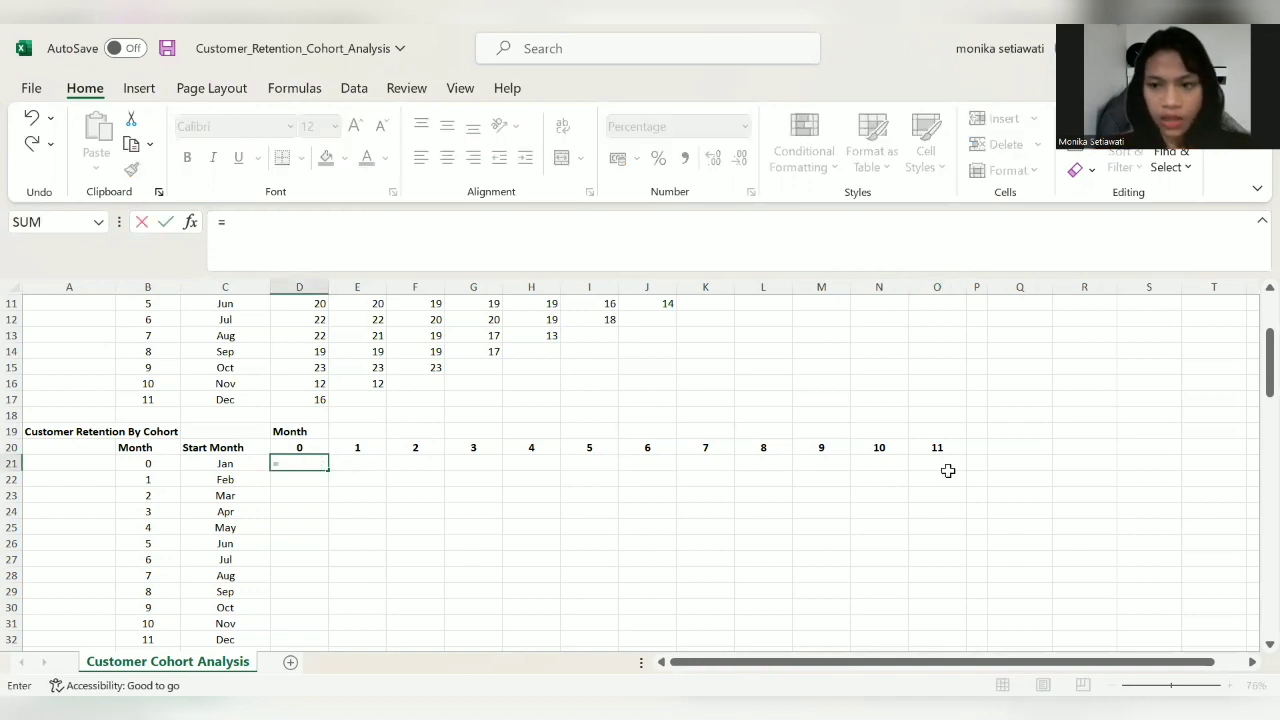
drag(1249, 380, 1250, 354)
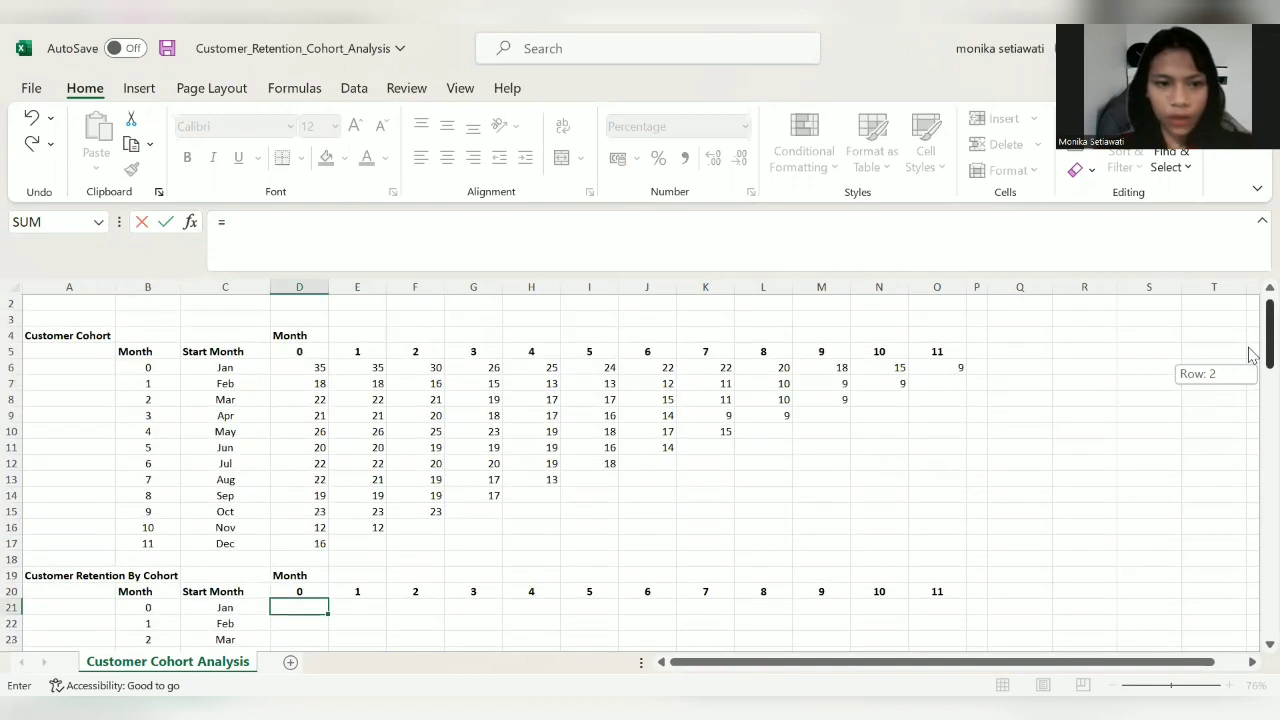
click(297, 366)
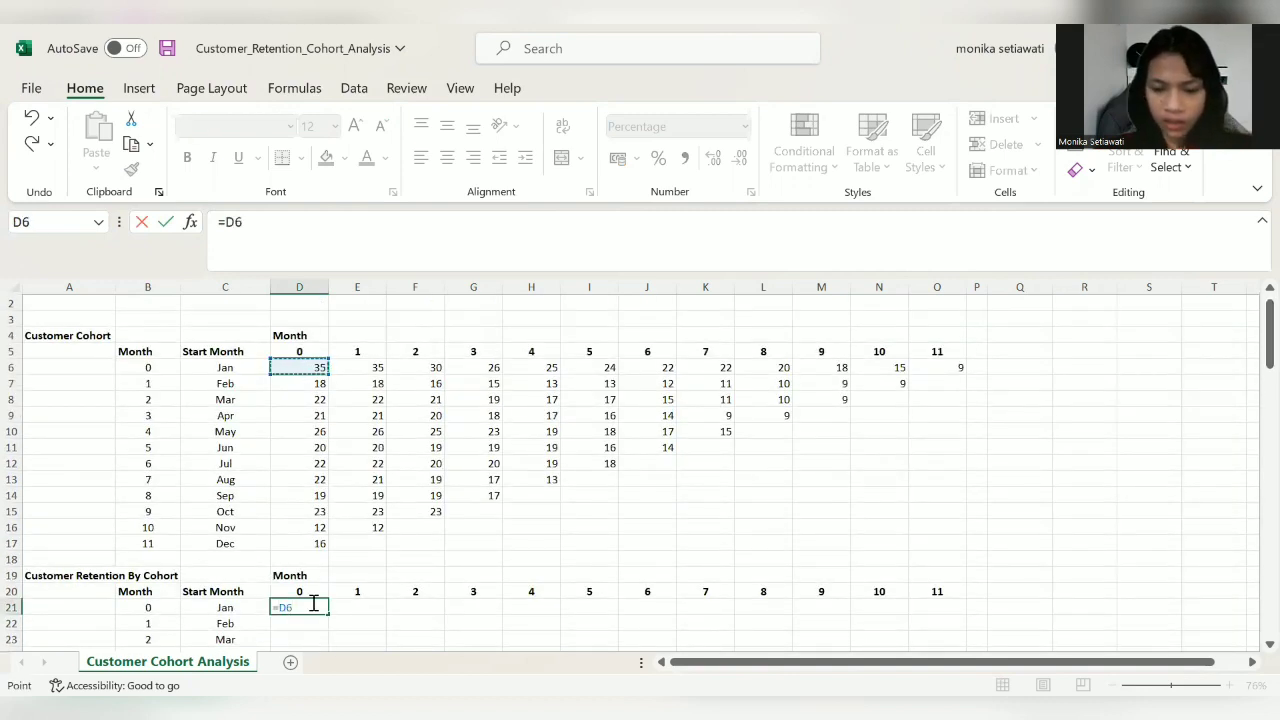
text(/)
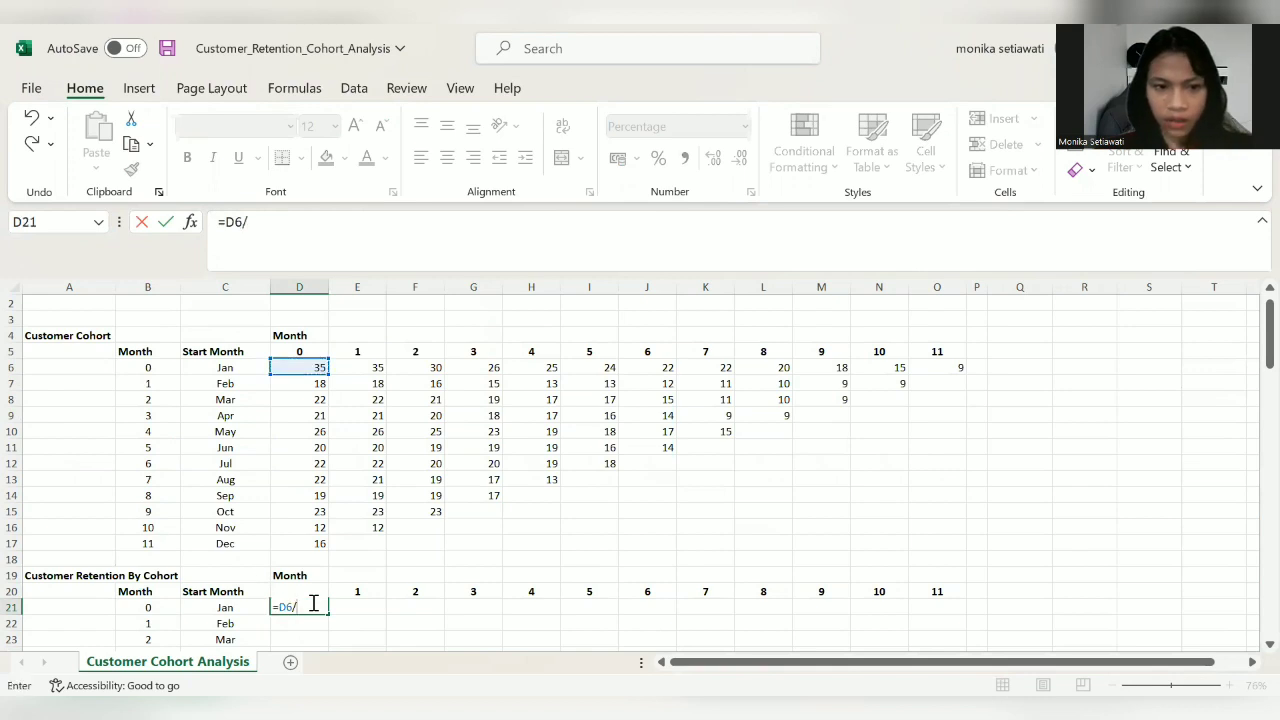
click(307, 369)
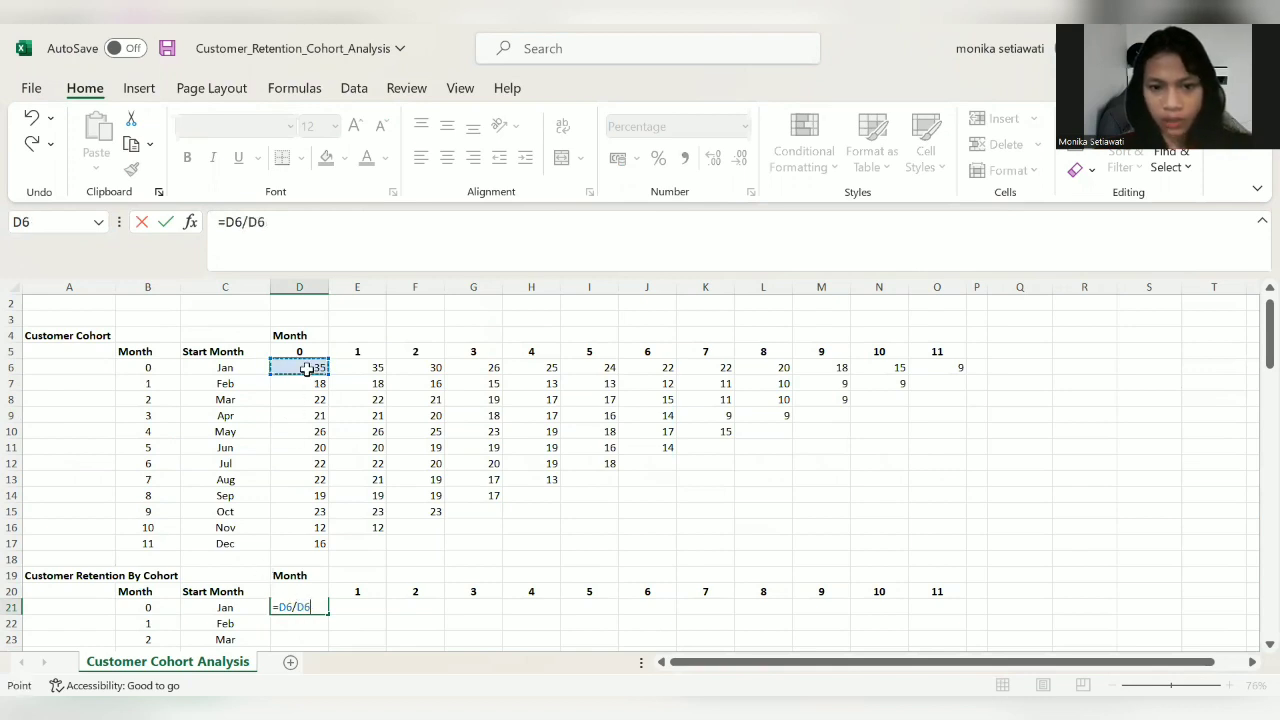
Step: Lock the divisor's column so January's retention formula reads =D6/$D6, and fill it across to month 11 (O21)
click(250, 221)
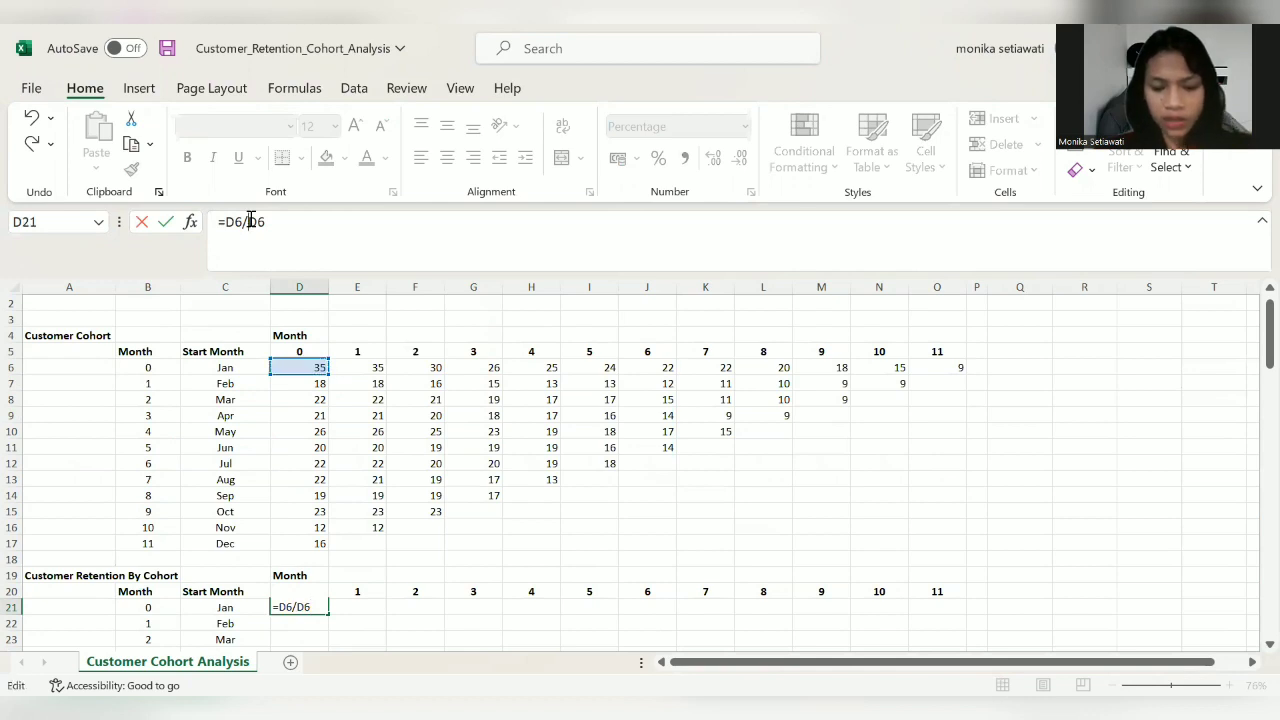
text($)
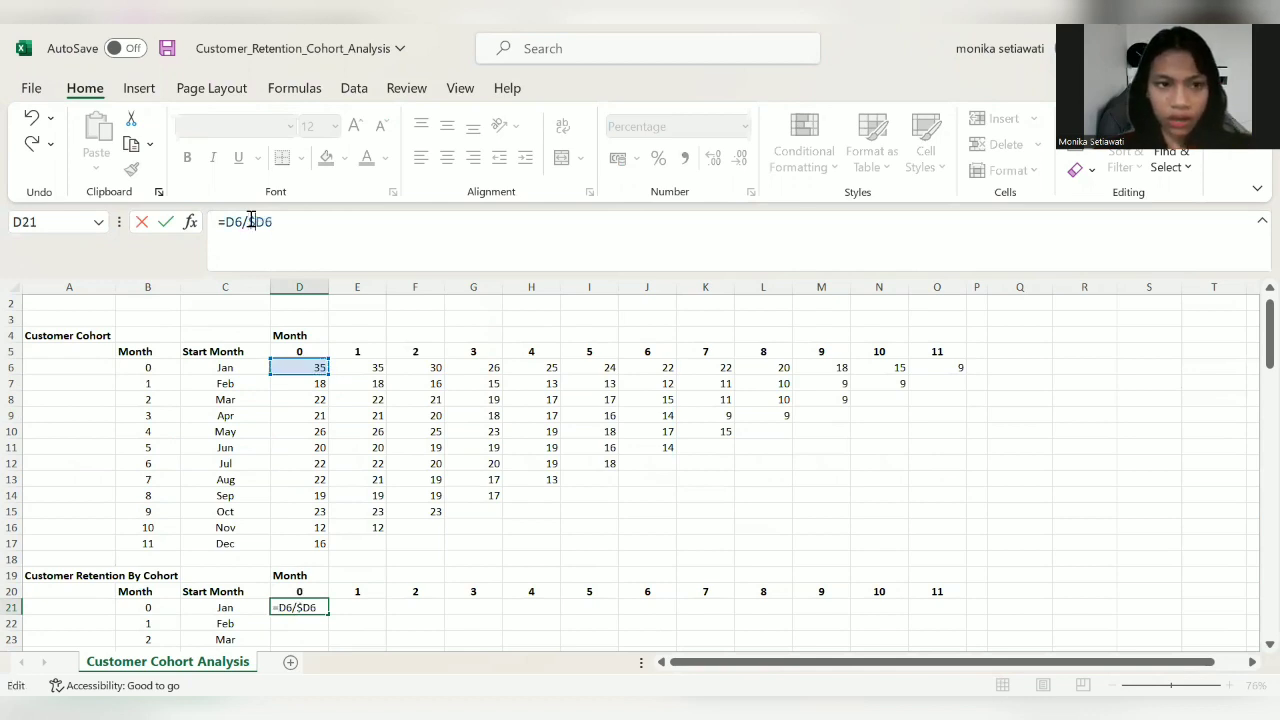
key(Return)
click(318, 606)
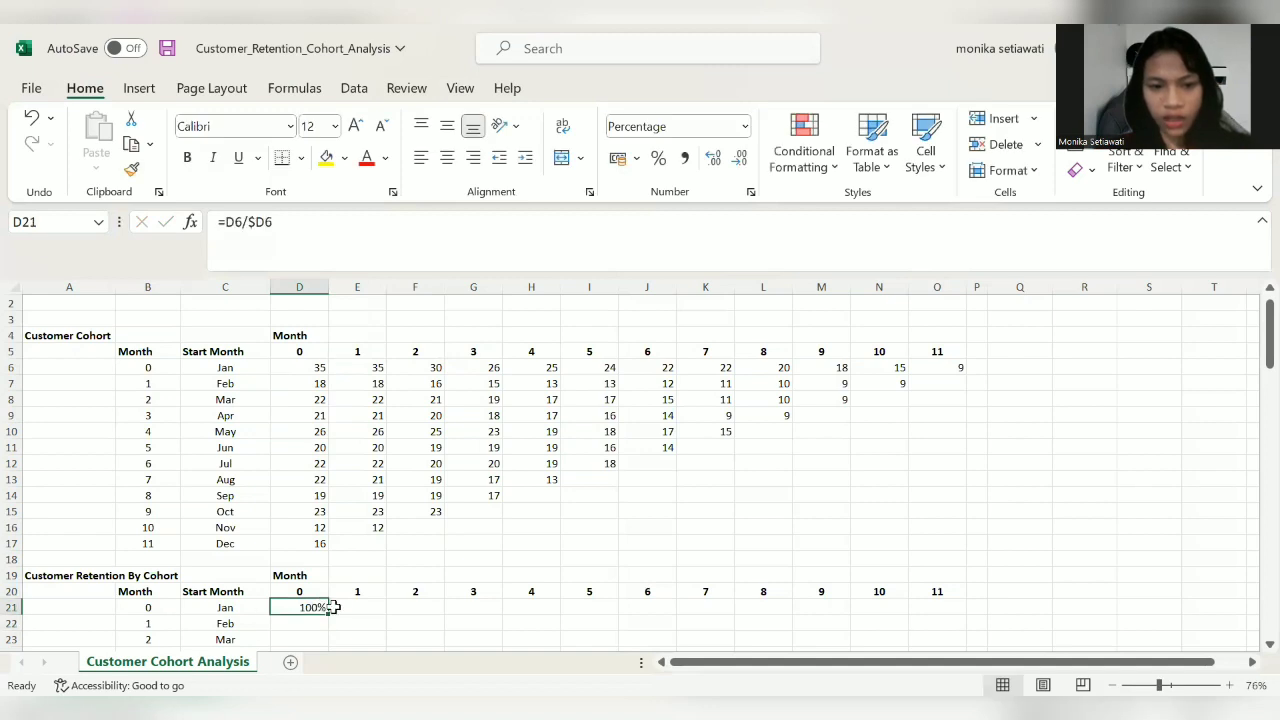
click(325, 615)
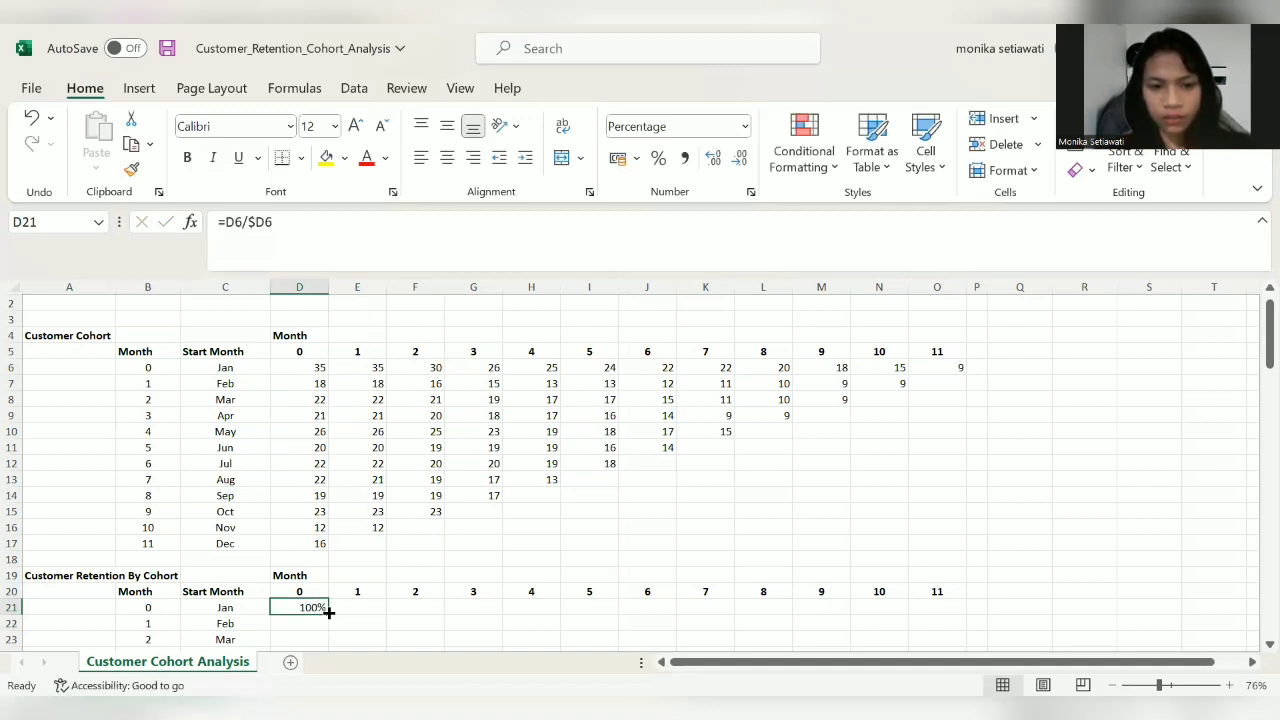
drag(328, 612, 953, 614)
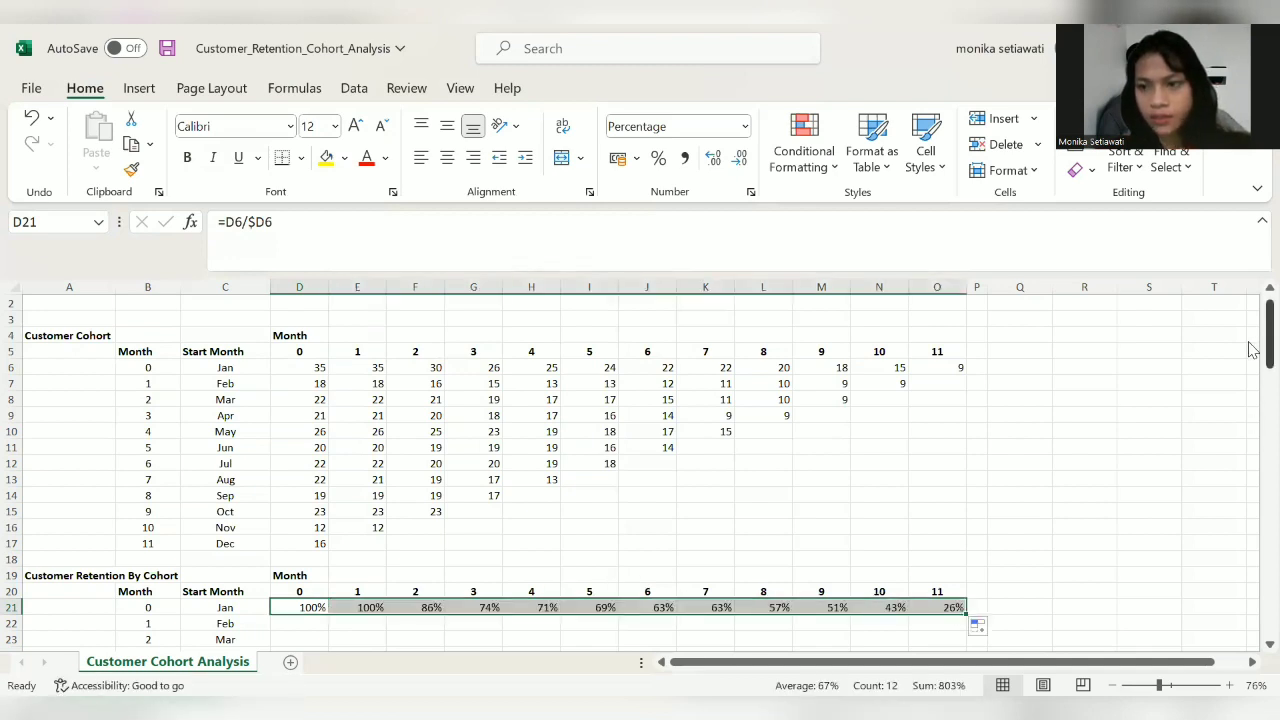
Step: Fill January's retention formulas in D21:O21 down through the December cohort in row 32, and check the formulas in E32 and F31
drag(1268, 345, 1268, 392)
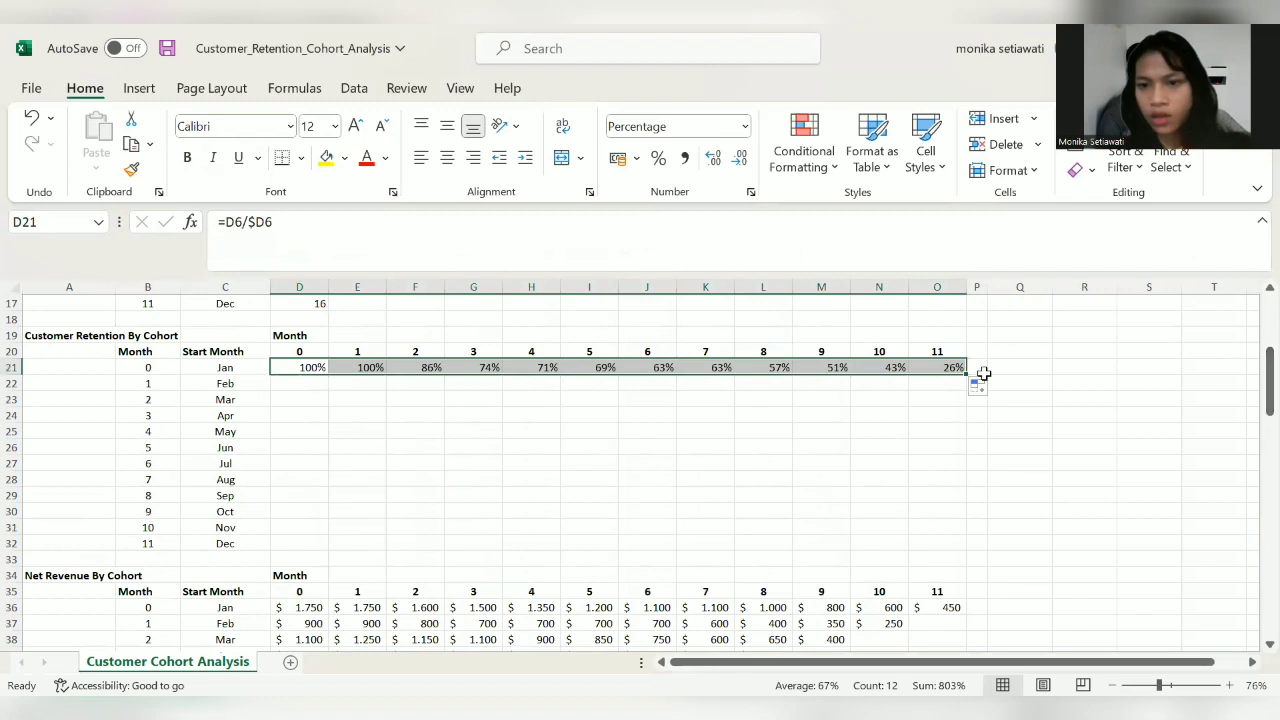
drag(965, 374, 959, 549)
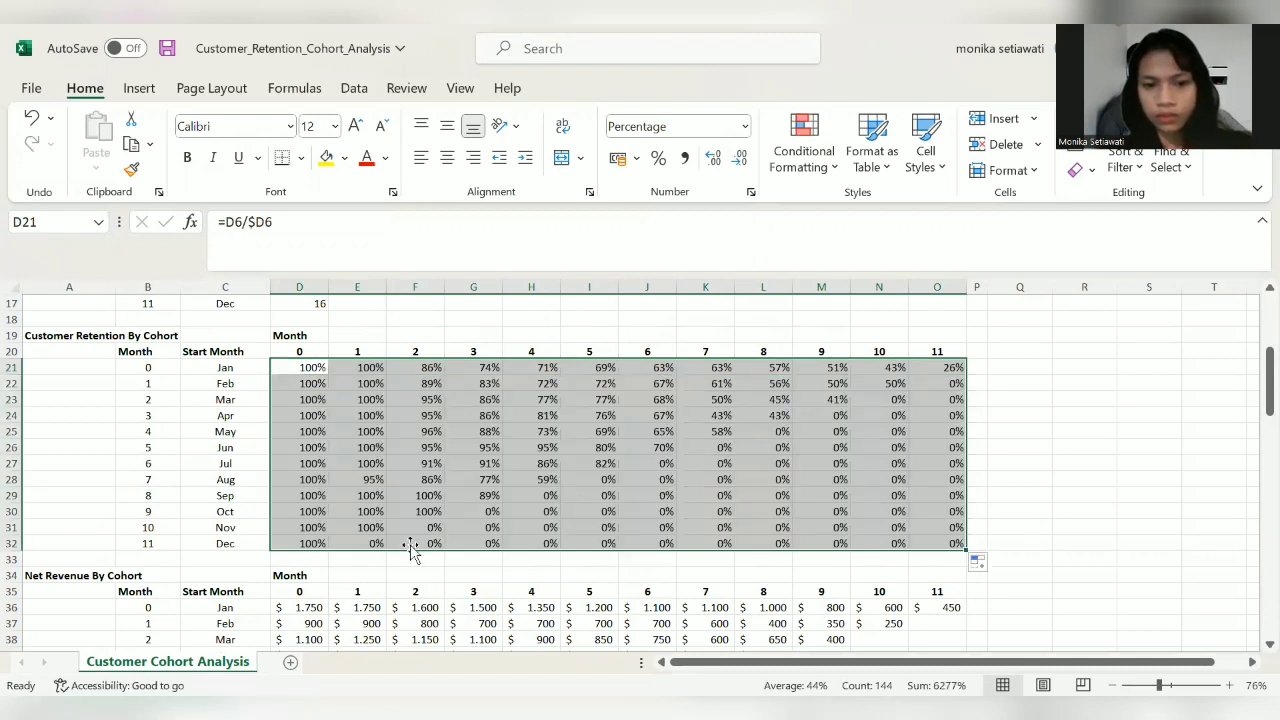
click(376, 541)
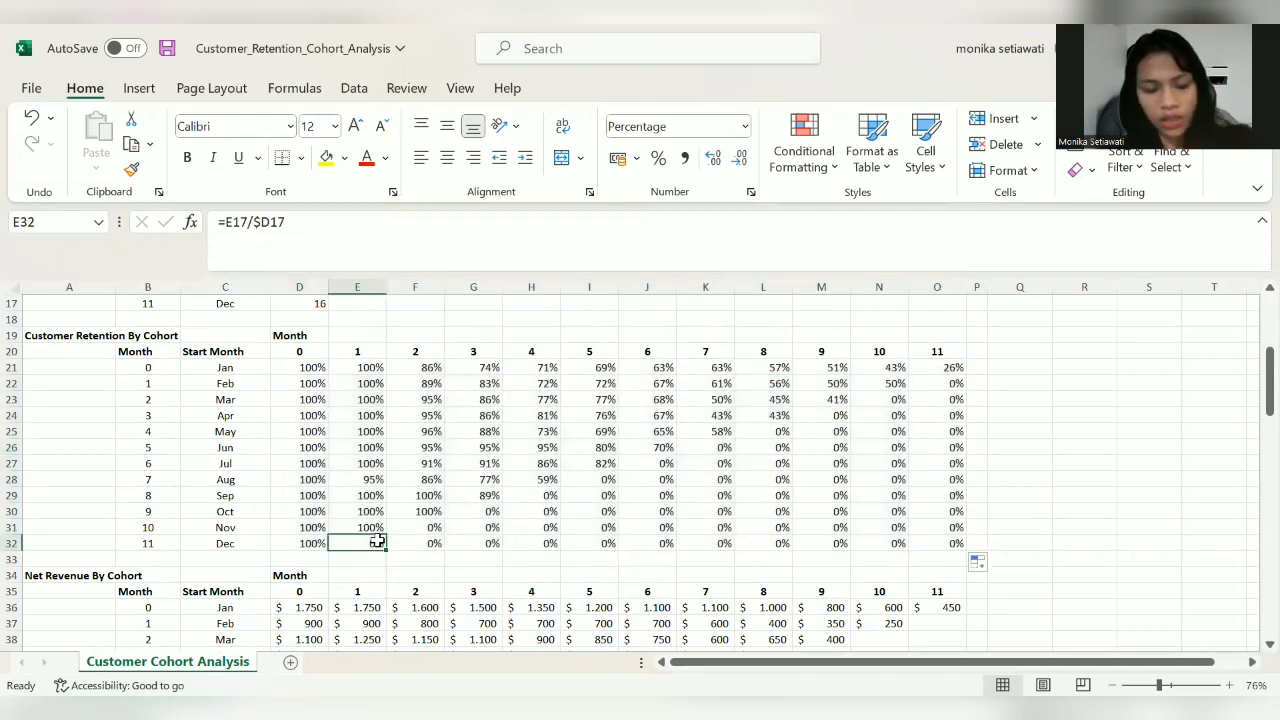
click(412, 530)
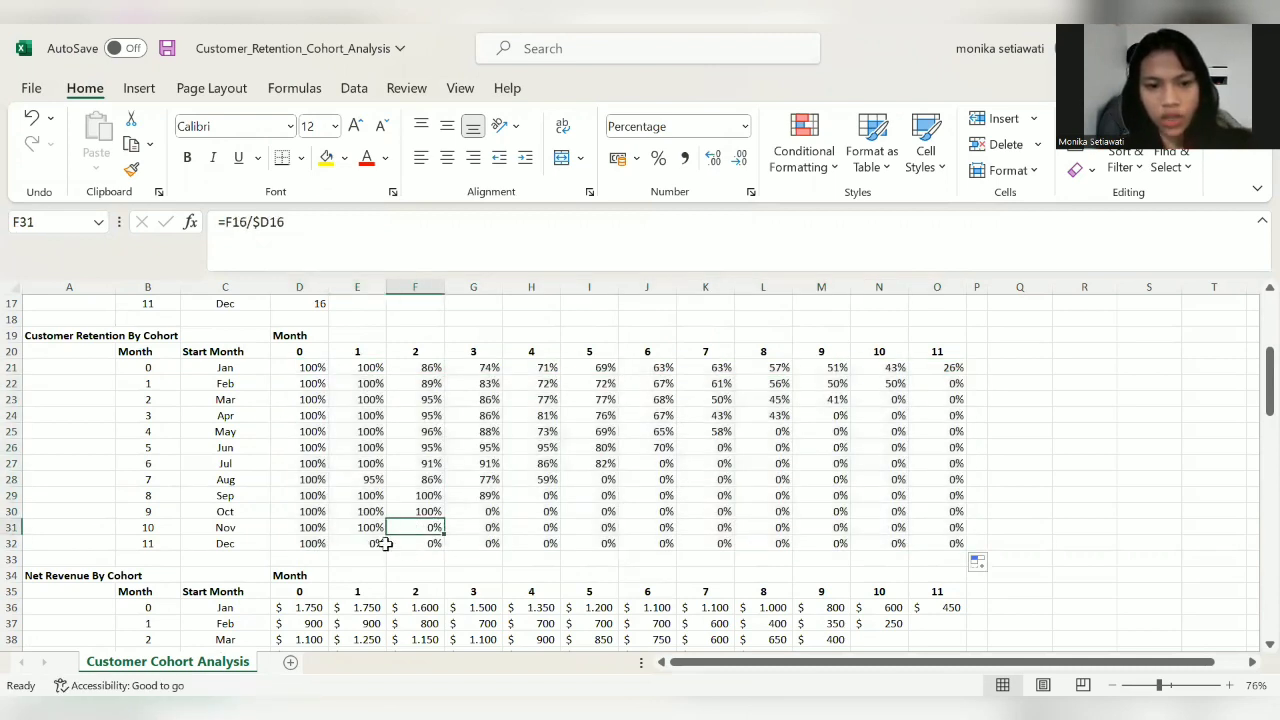
Step: Clear the 0% formulas from the unused months of the February to December cohorts in the Customer Retention table, including F32
click(381, 546)
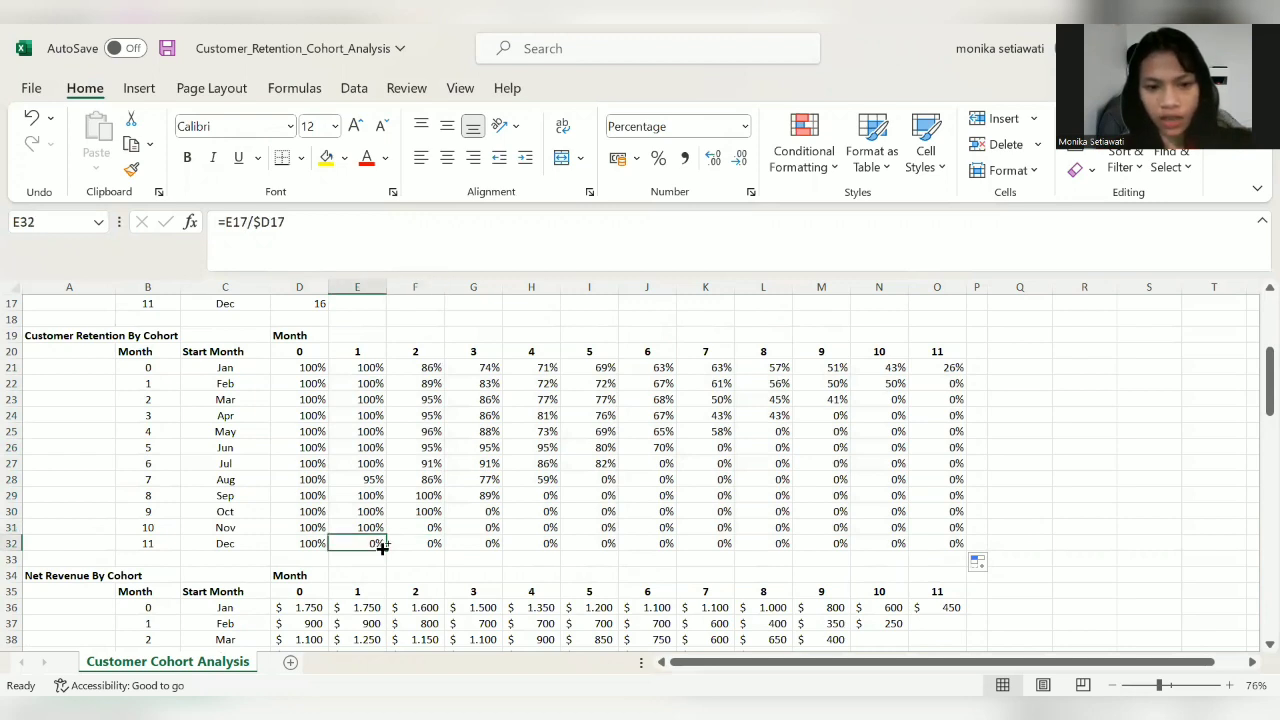
ctrl+click(421, 532)
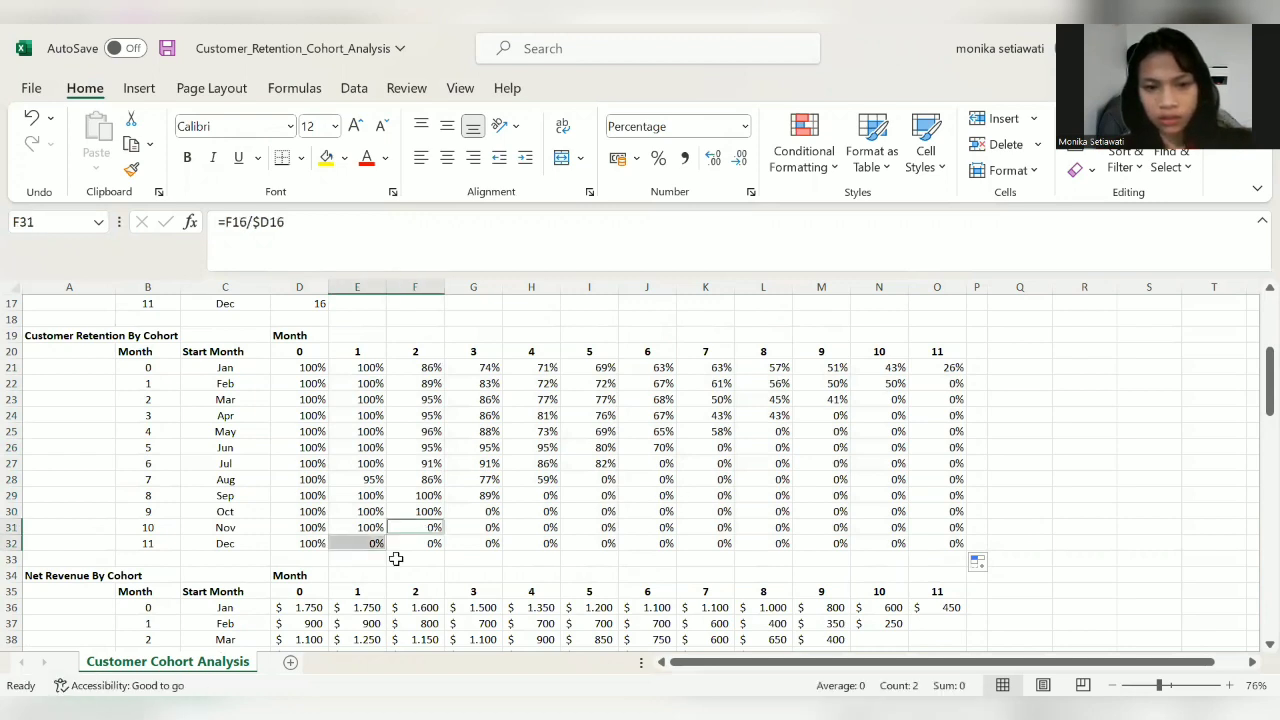
drag(474, 511, 655, 527)
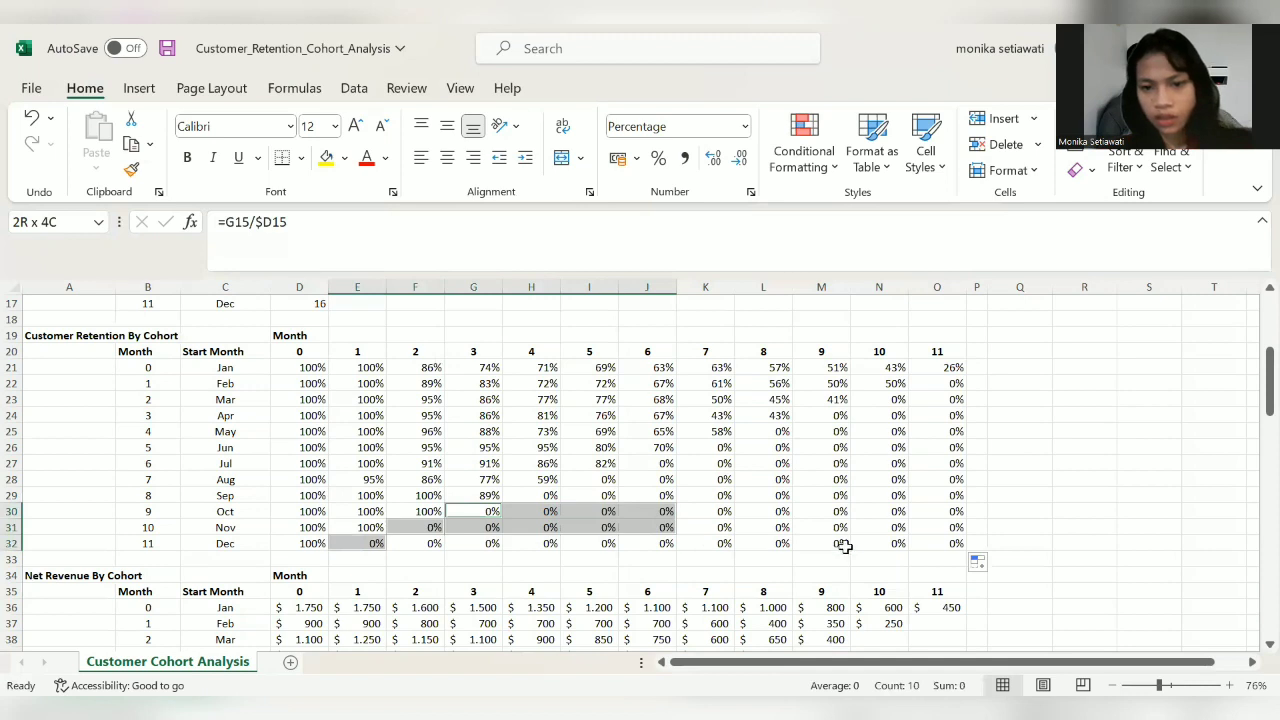
drag(845, 546, 965, 550)
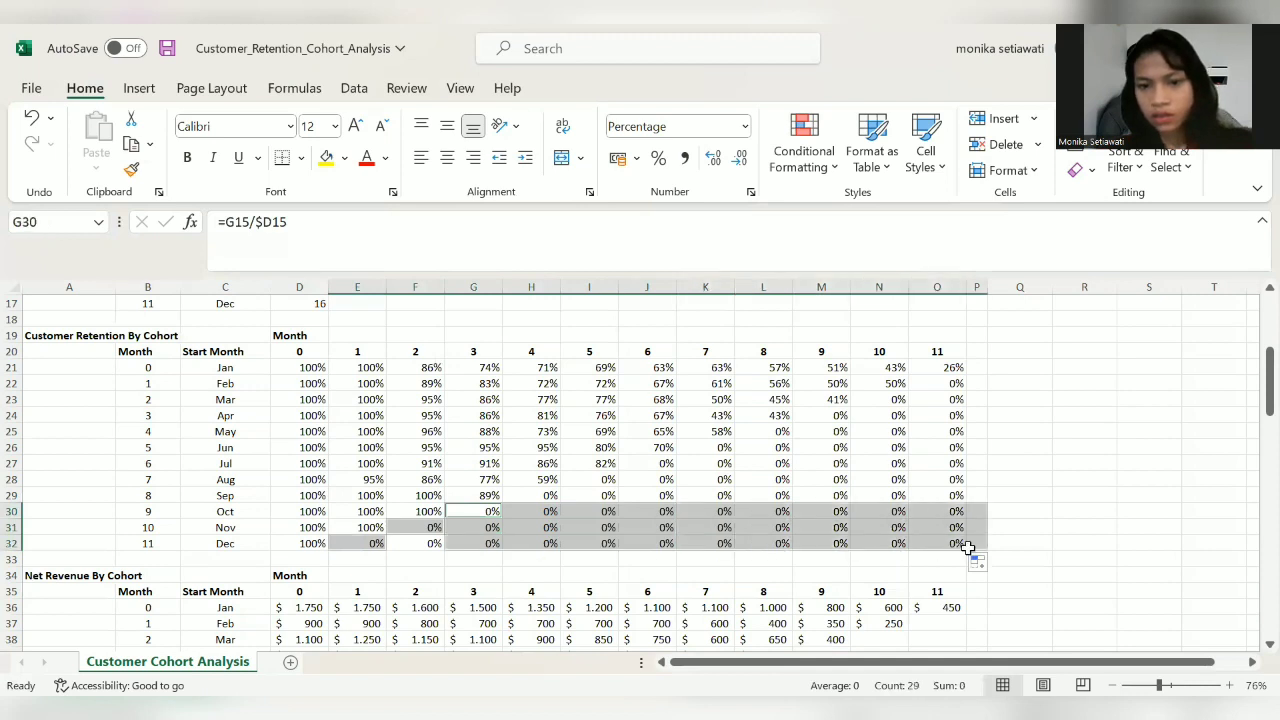
ctrl+click(550, 497)
ctrl+click(594, 479)
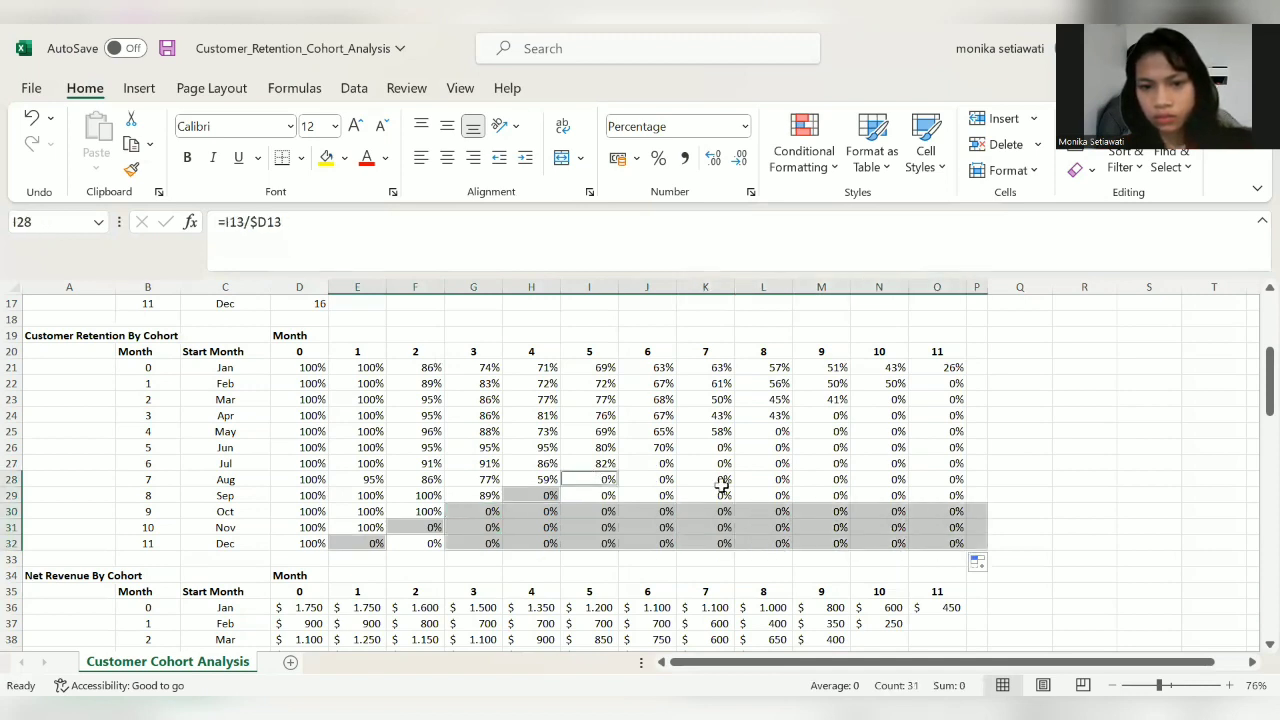
drag(722, 484, 1003, 503)
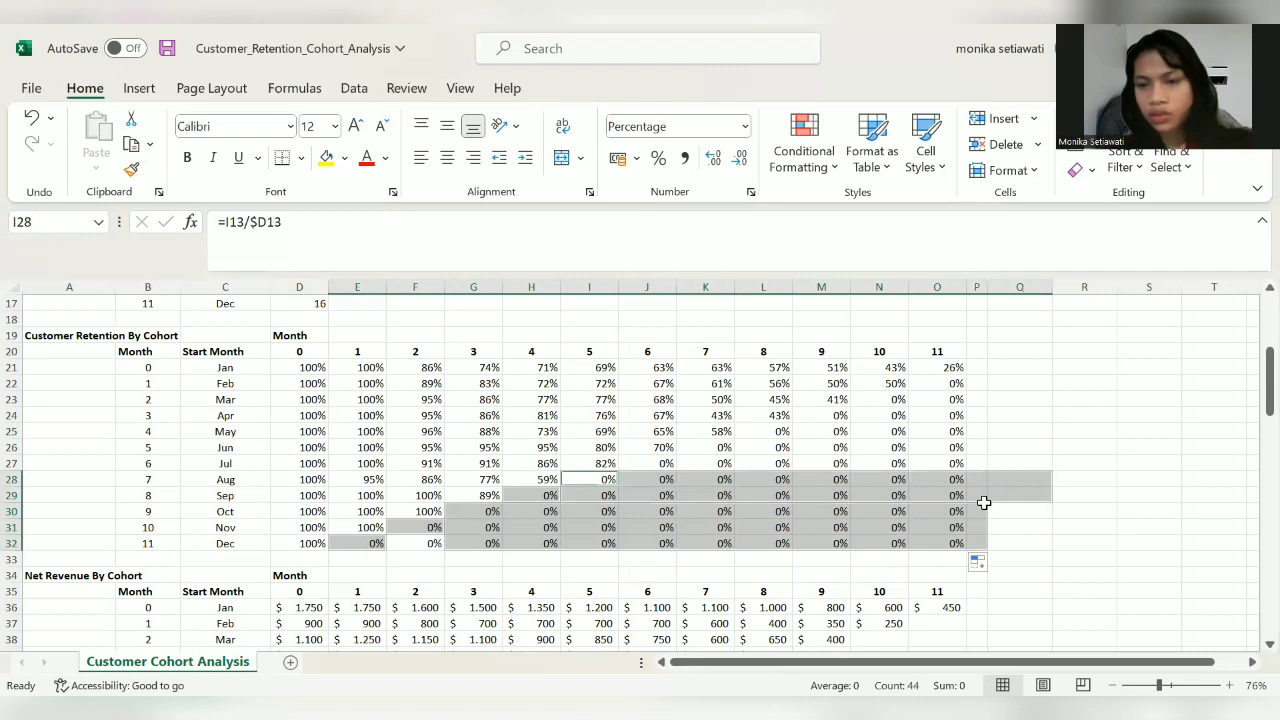
mouse_move(664, 478)
mouse_down()
mouse_move(707, 449)
mouse_move(688, 472)
mouse_up()
ctrl+click(679, 466)
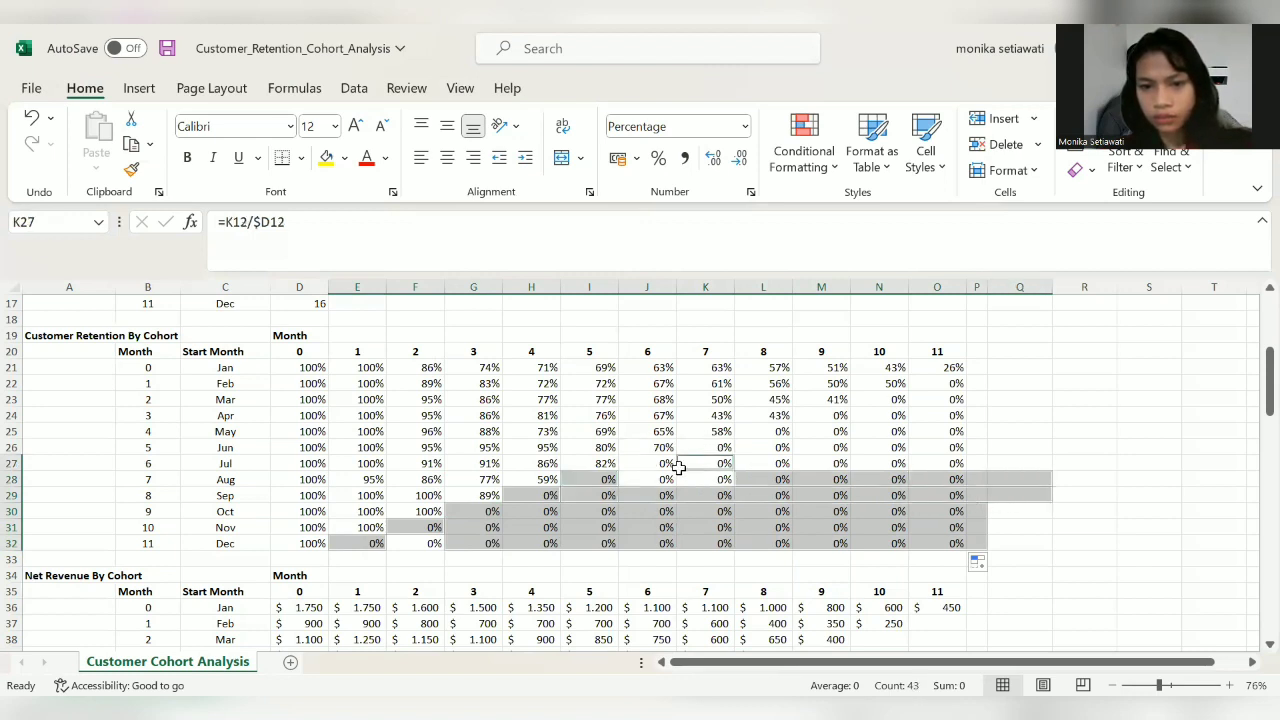
ctrl+click(664, 464)
ctrl+click(723, 452)
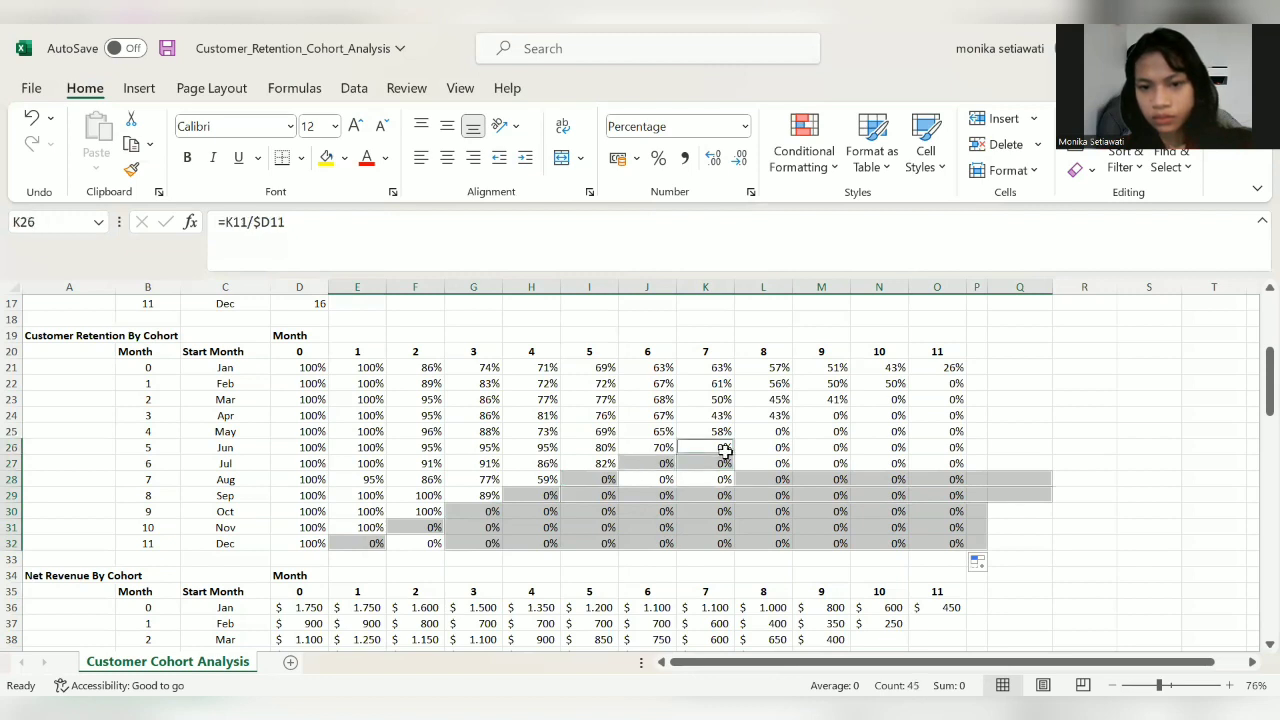
mouse_move(724, 449)
mouse_down()
mouse_move(850, 446)
mouse_move(927, 468)
mouse_up()
ctrl+click(713, 447)
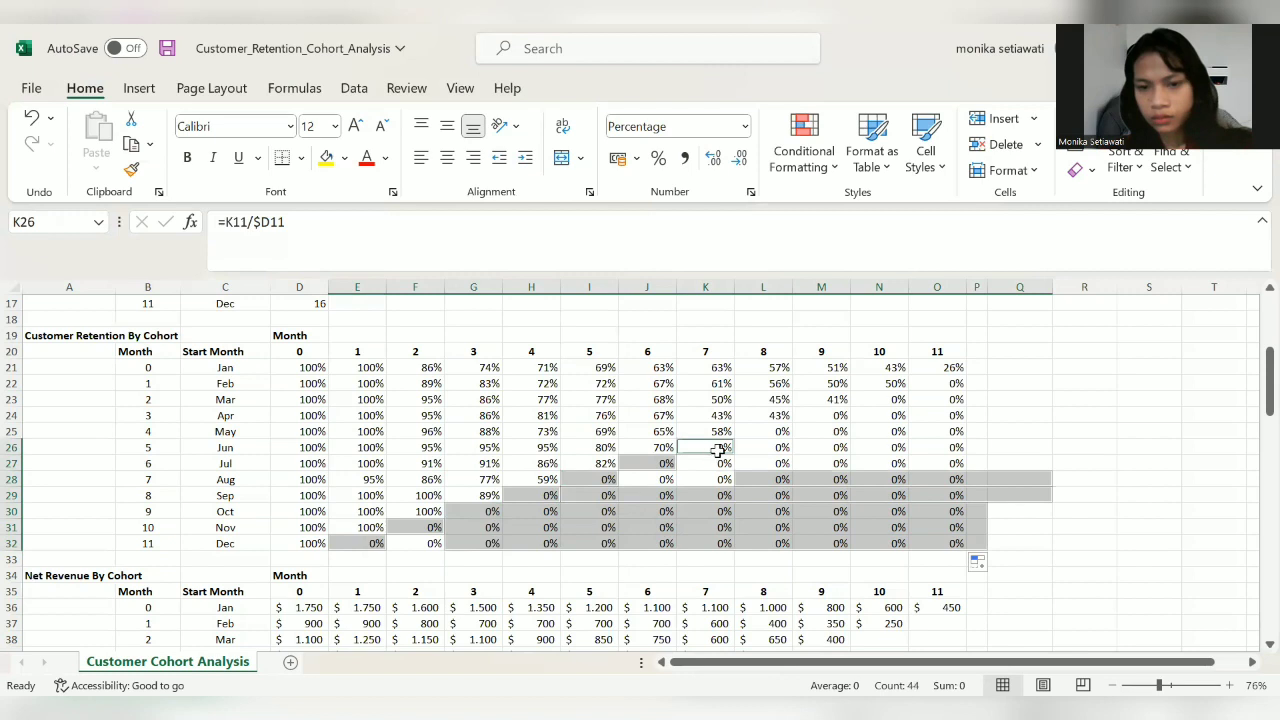
ctrl+click(755, 446)
ctrl+click(712, 432)
ctrl+click(704, 473)
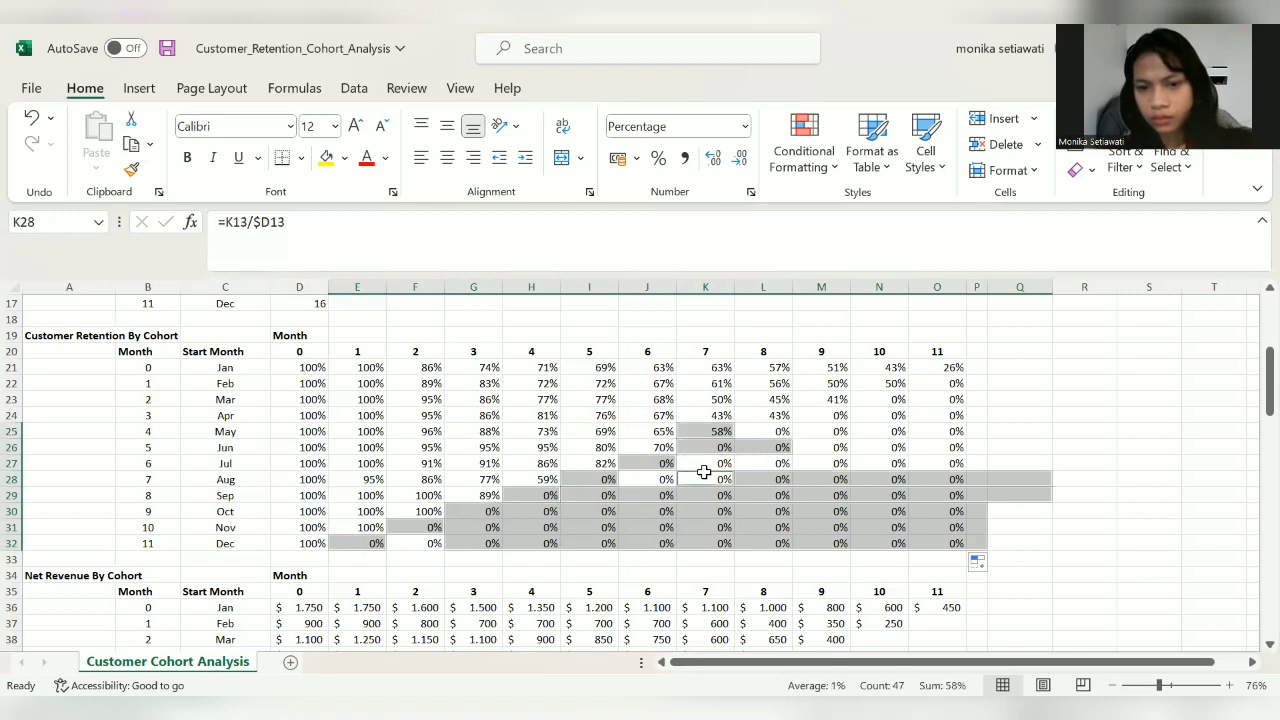
ctrl+click(652, 483)
ctrl+click(700, 461)
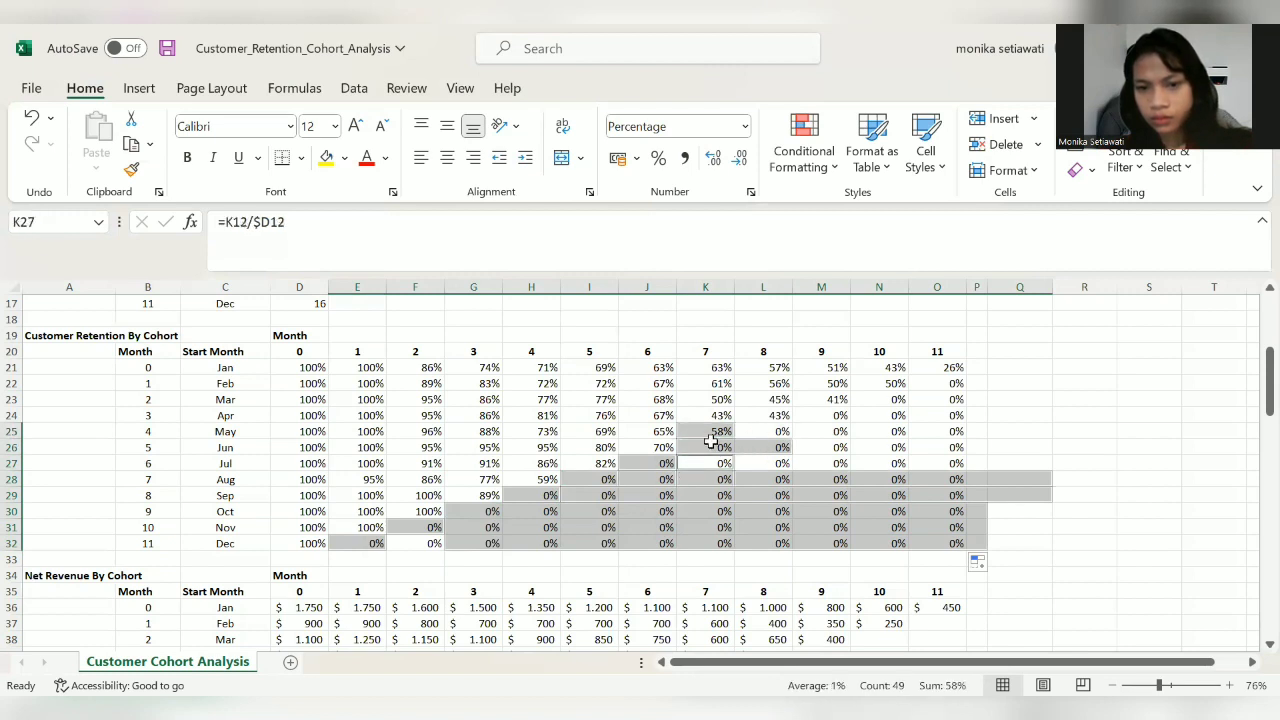
ctrl+click(711, 434)
ctrl+click(787, 430)
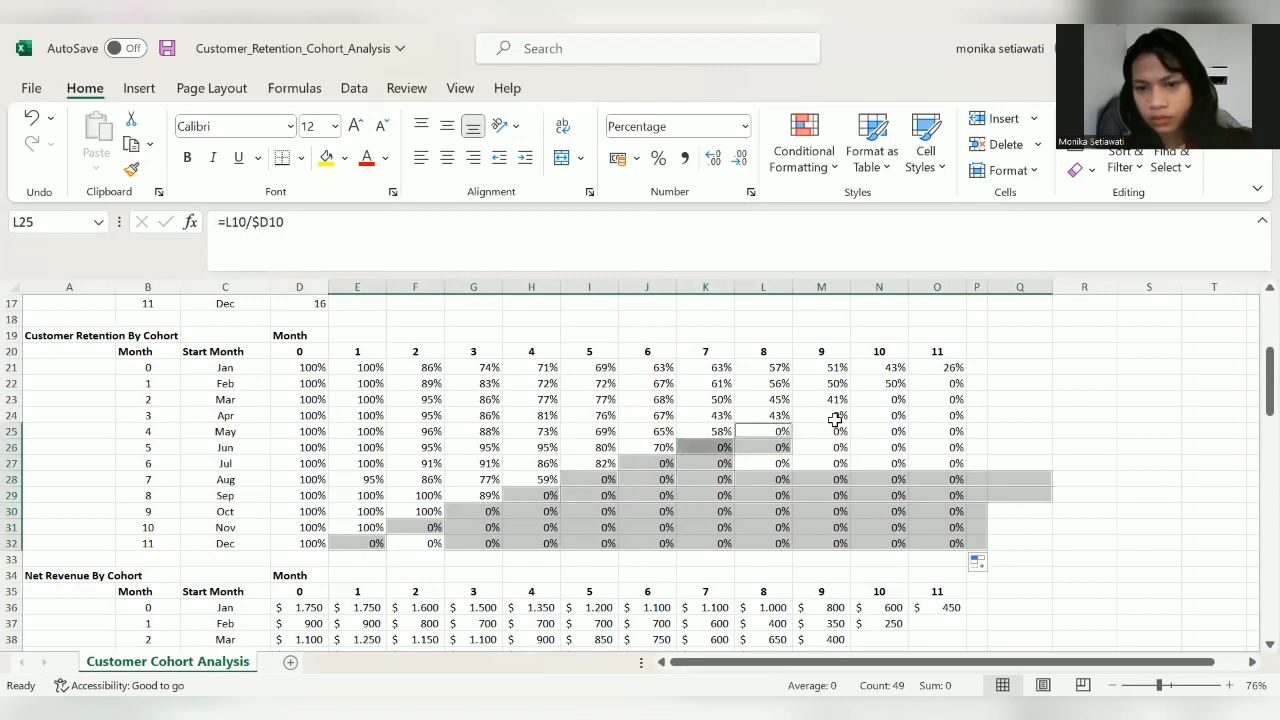
drag(835, 420, 948, 483)
ctrl+click(912, 399)
drag(823, 429, 886, 463)
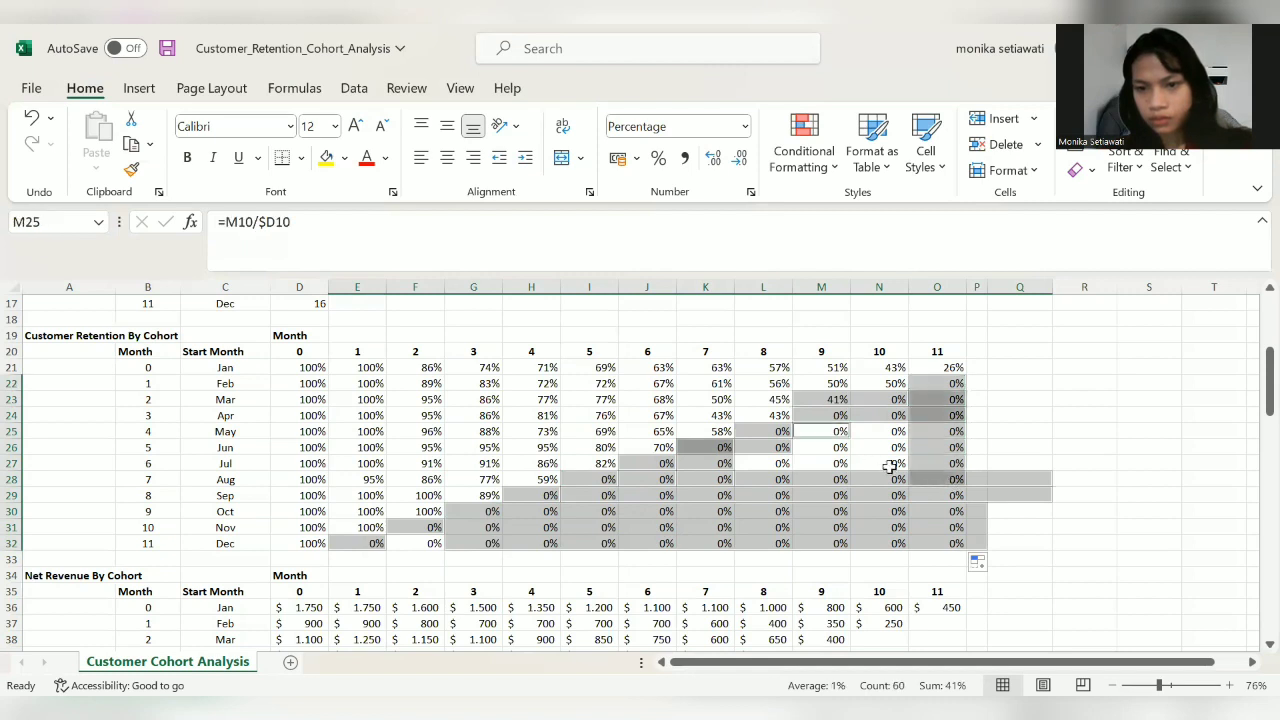
ctrl+click(758, 463)
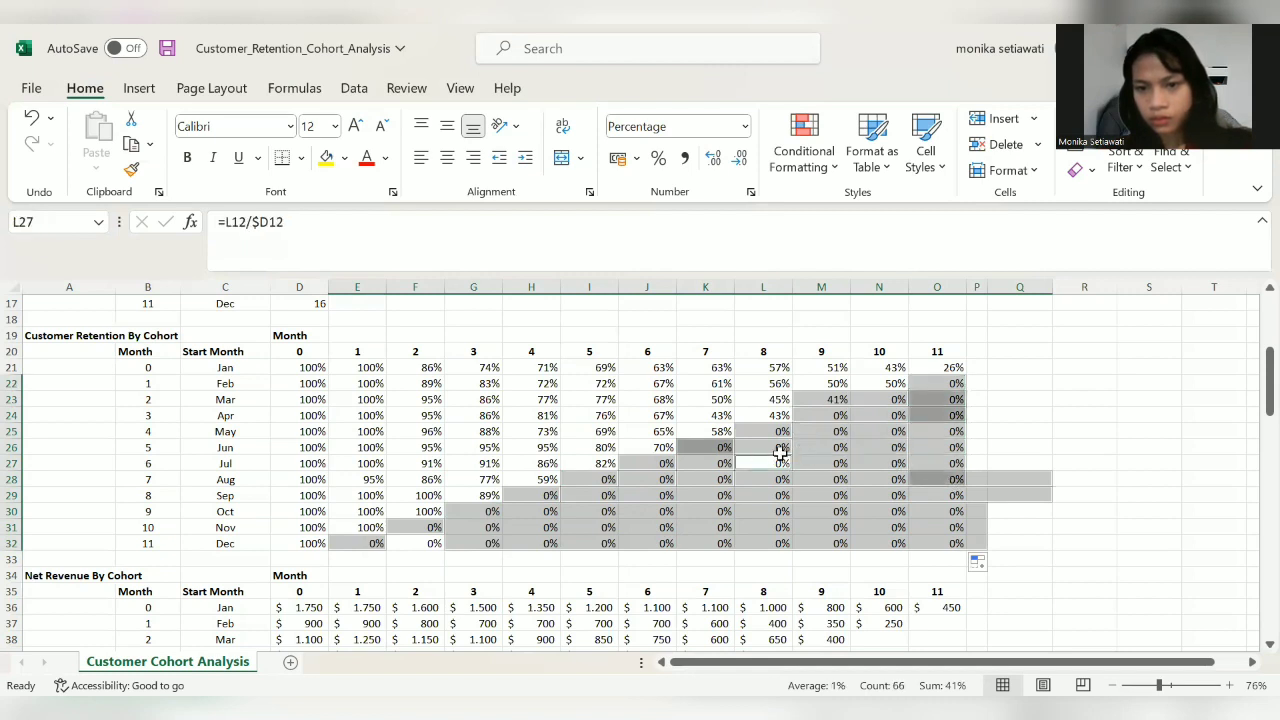
ctrl+click(762, 459)
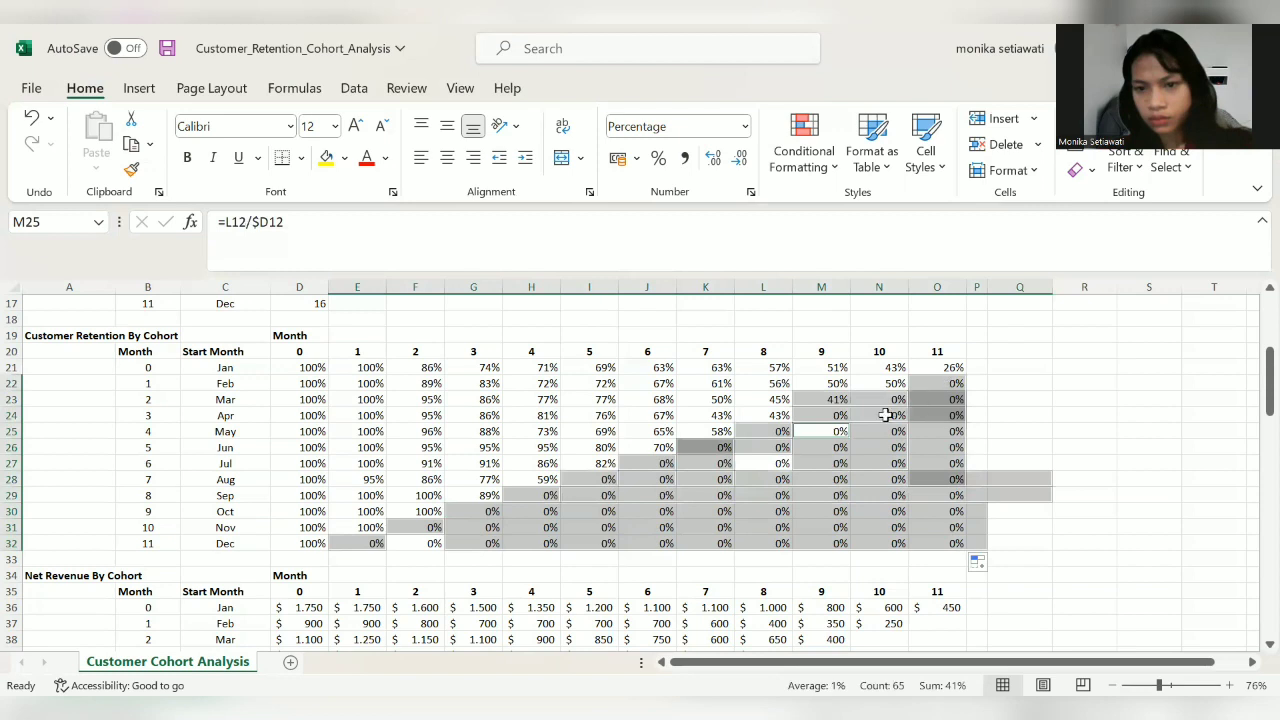
ctrl+click(833, 402)
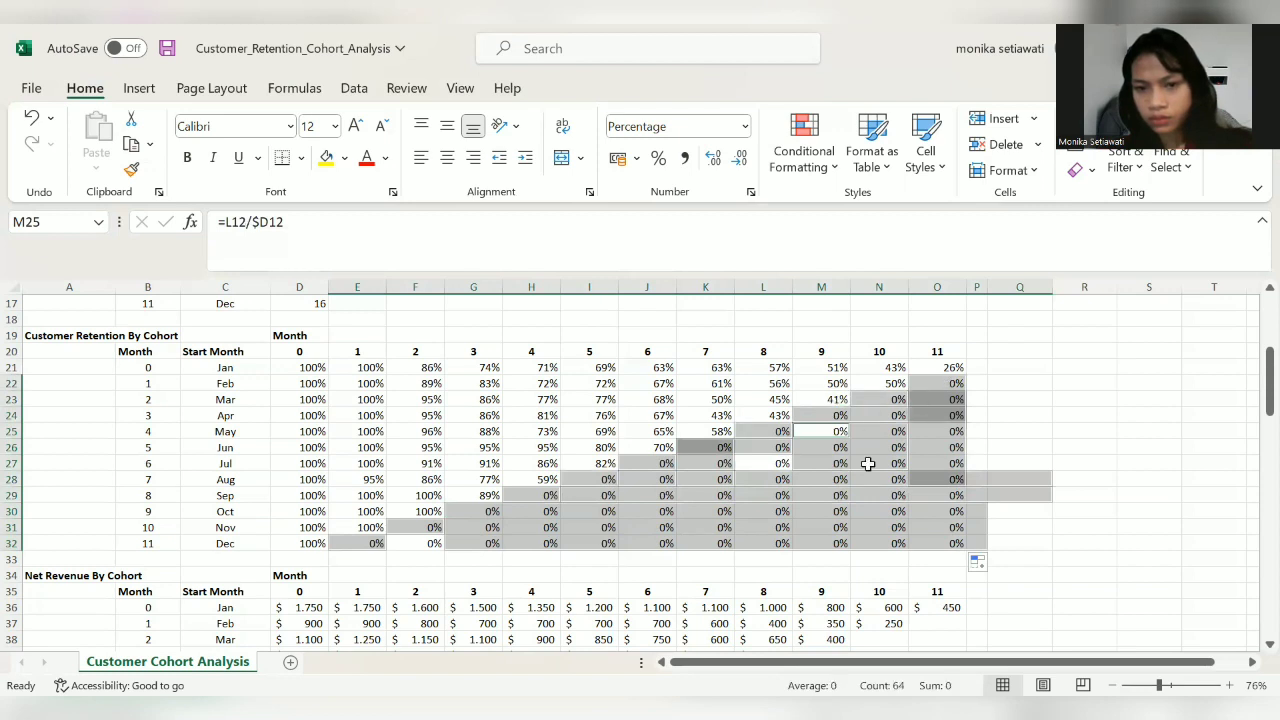
key(Delete)
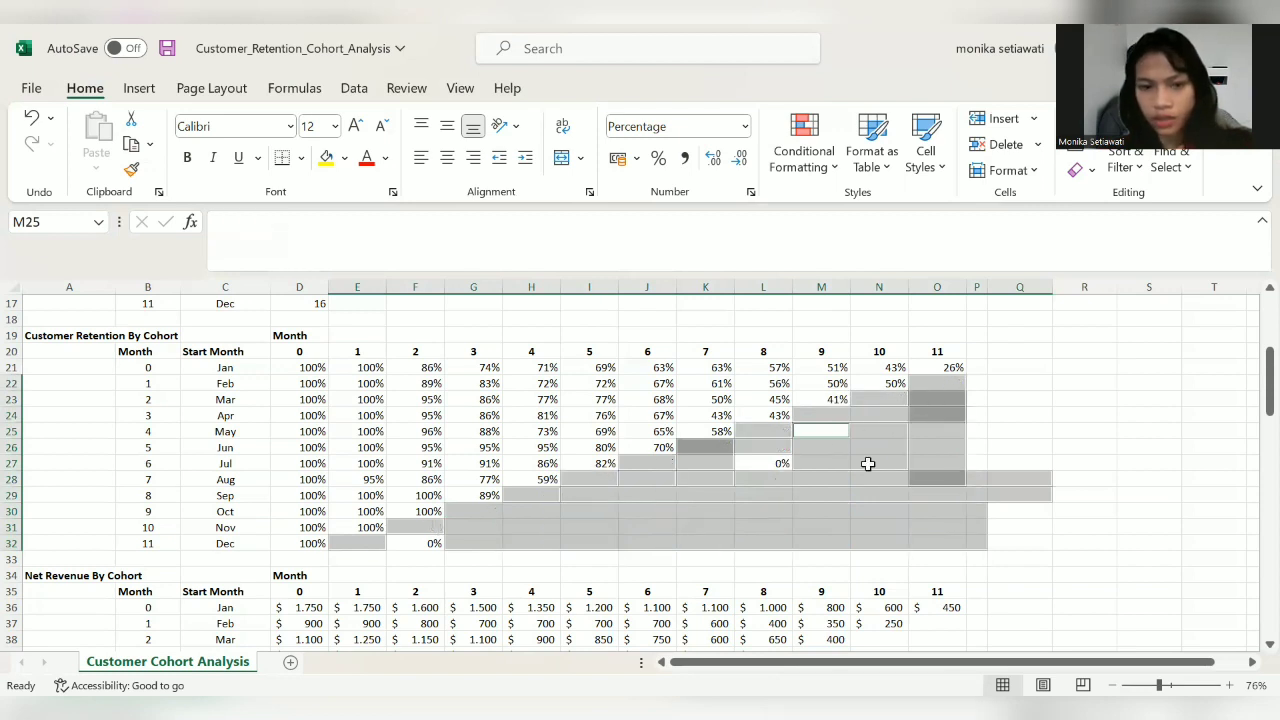
click(401, 544)
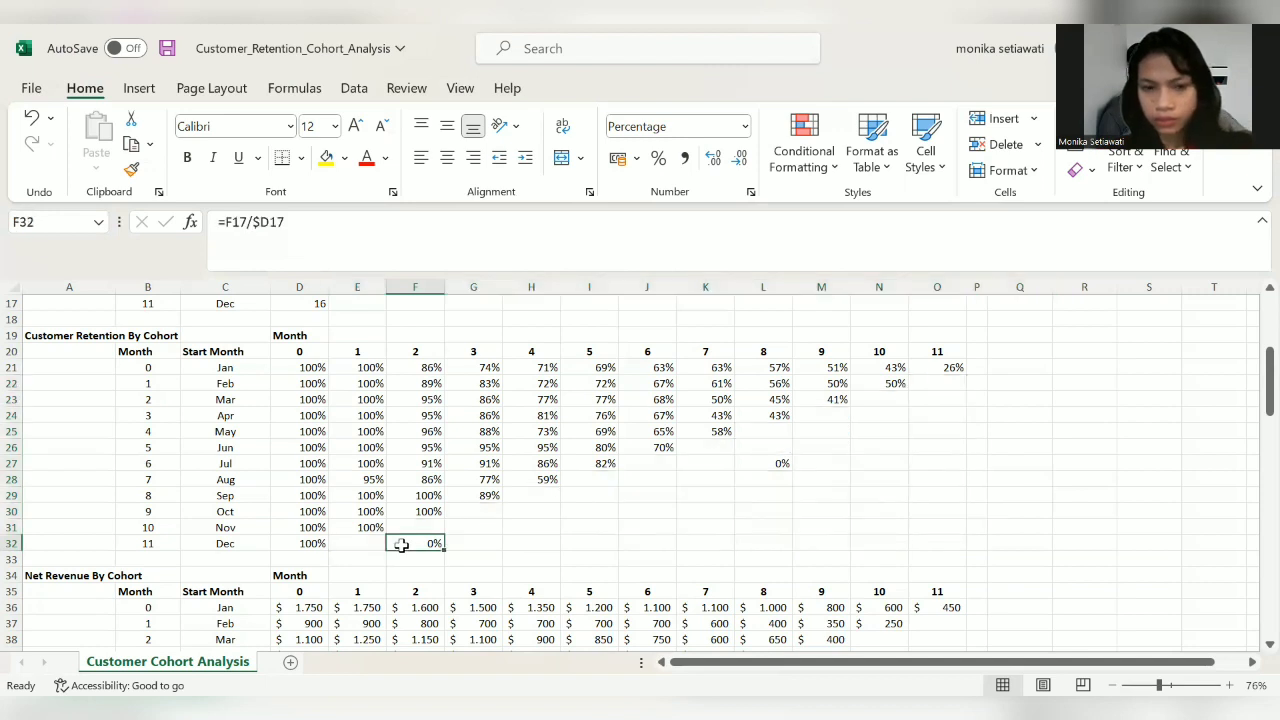
key(Delete)
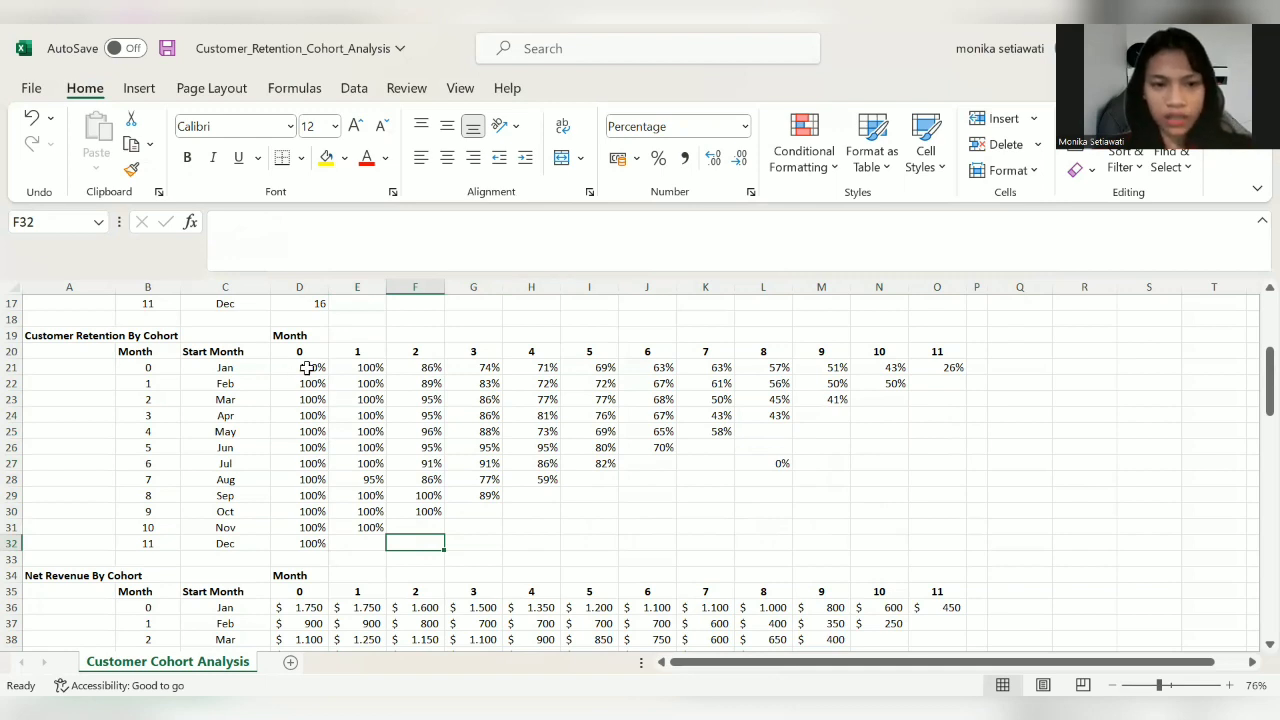
Step: Apply a red-yellow-green color scale with red for the highest values to D21:O32, and clear July's remaining 0% formula in L27
drag(305, 365, 957, 549)
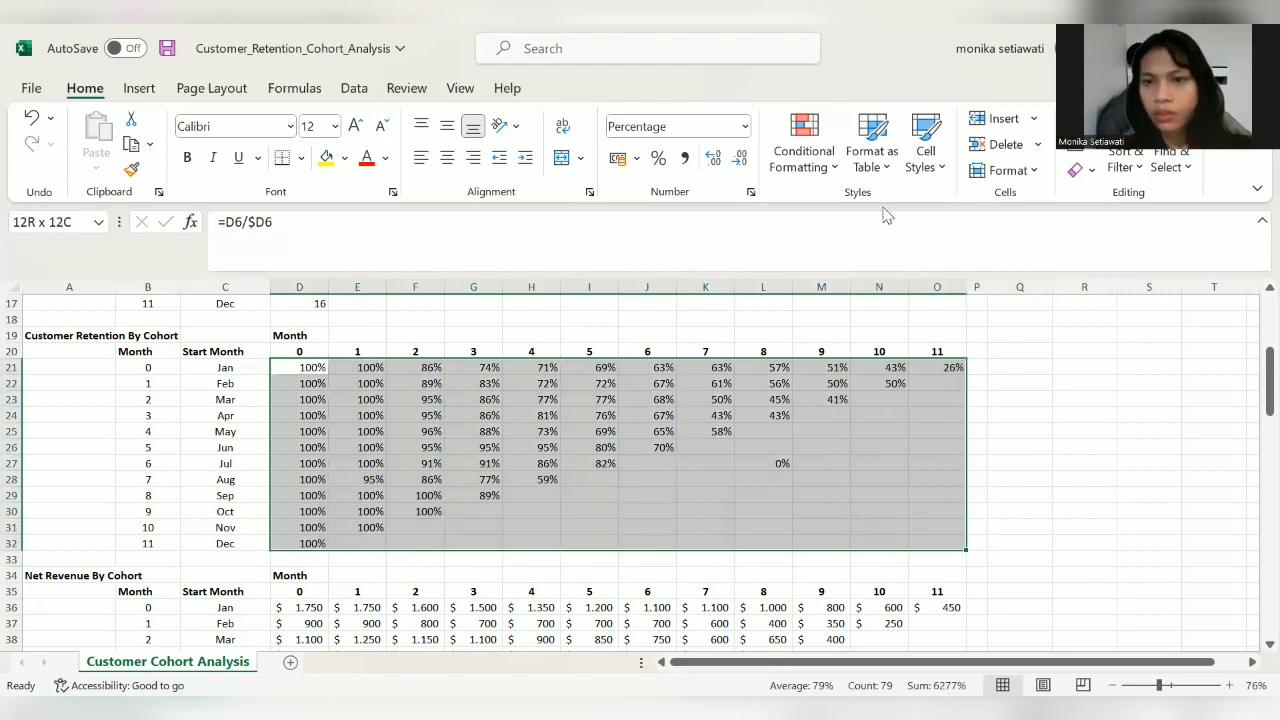
click(801, 136)
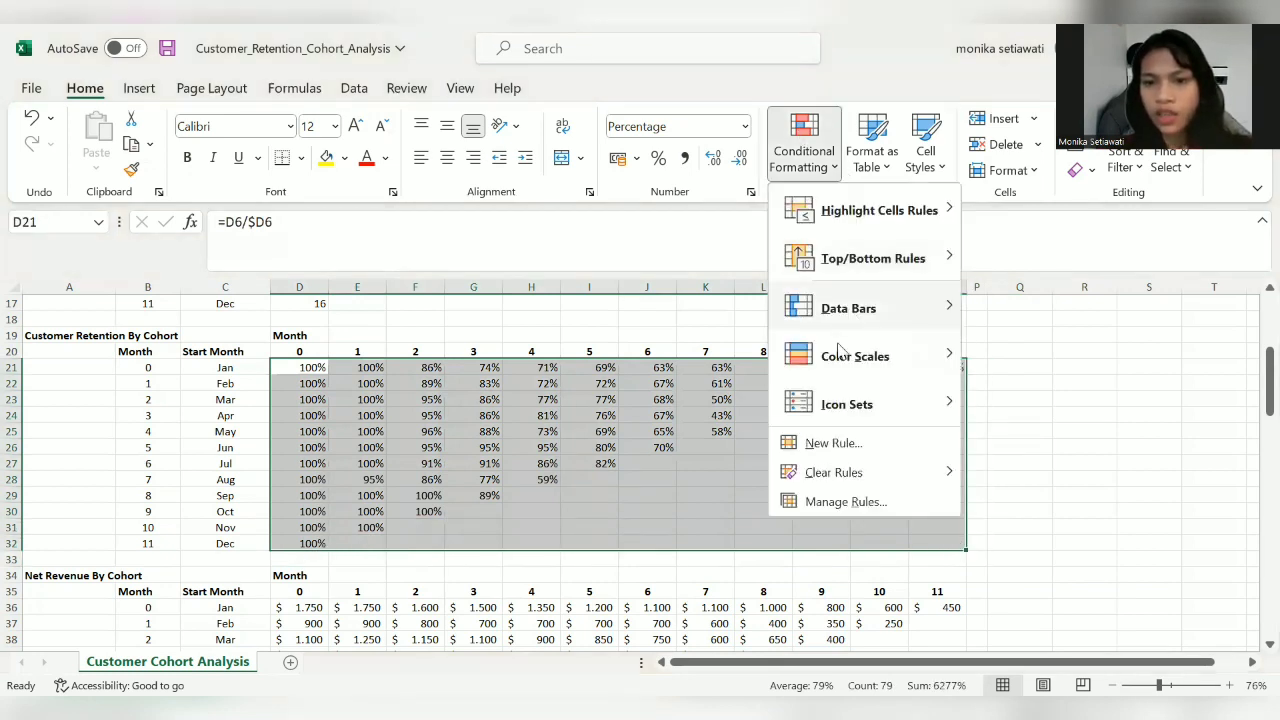
mouse_move(842, 362)
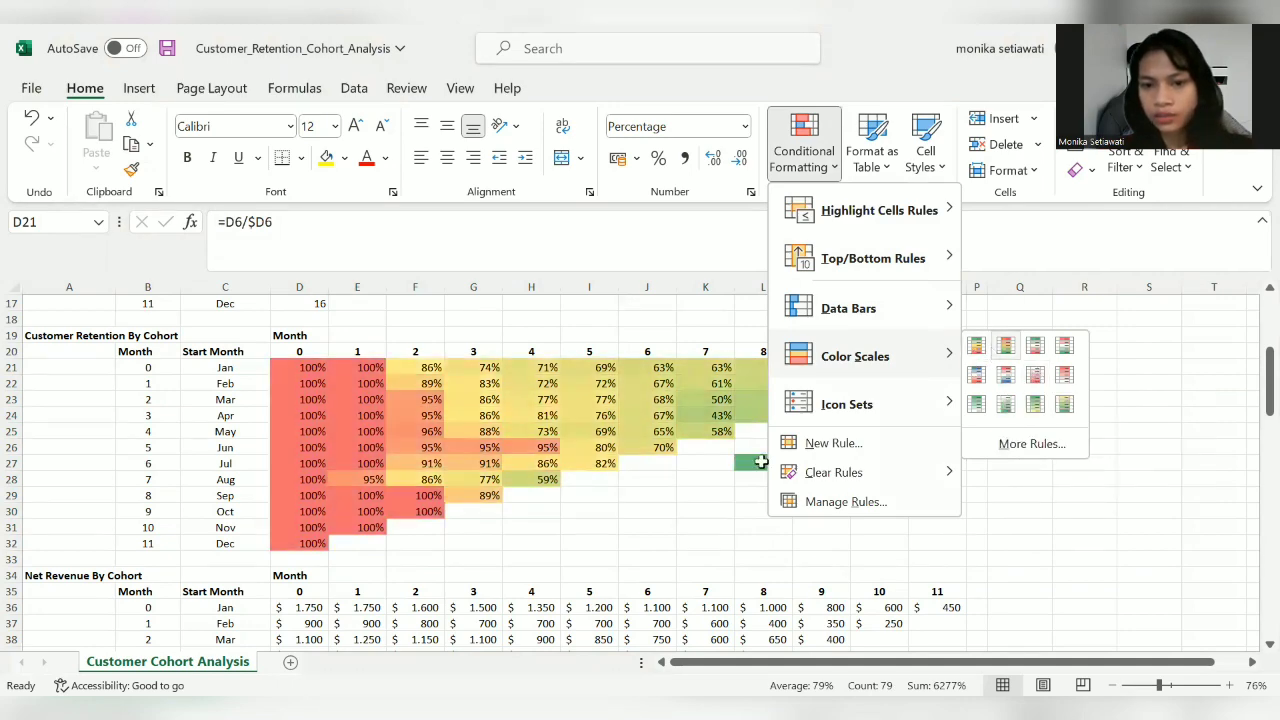
click(761, 461)
click(756, 462)
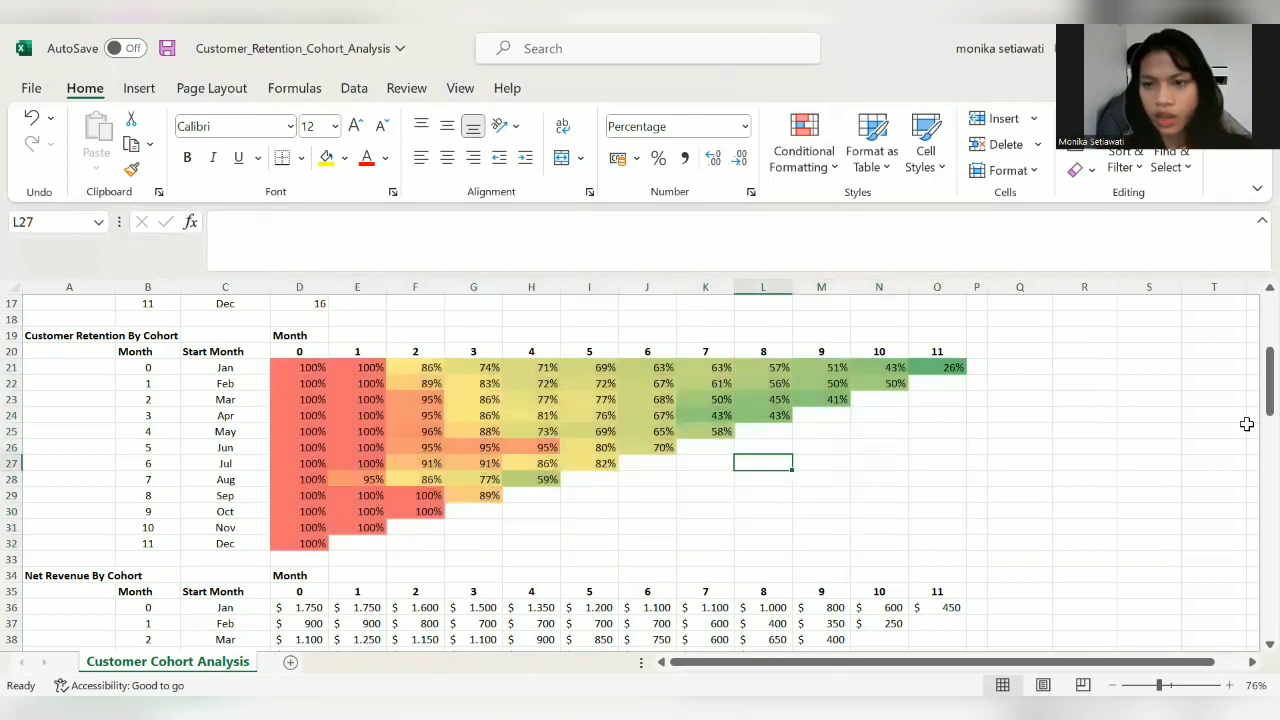
Step: Review January's color-scaled retention percentages from month 0 to month 11 in row 21
mouse_move(1252, 413)
mouse_down()
mouse_move(1252, 428)
mouse_move(1252, 393)
mouse_up()
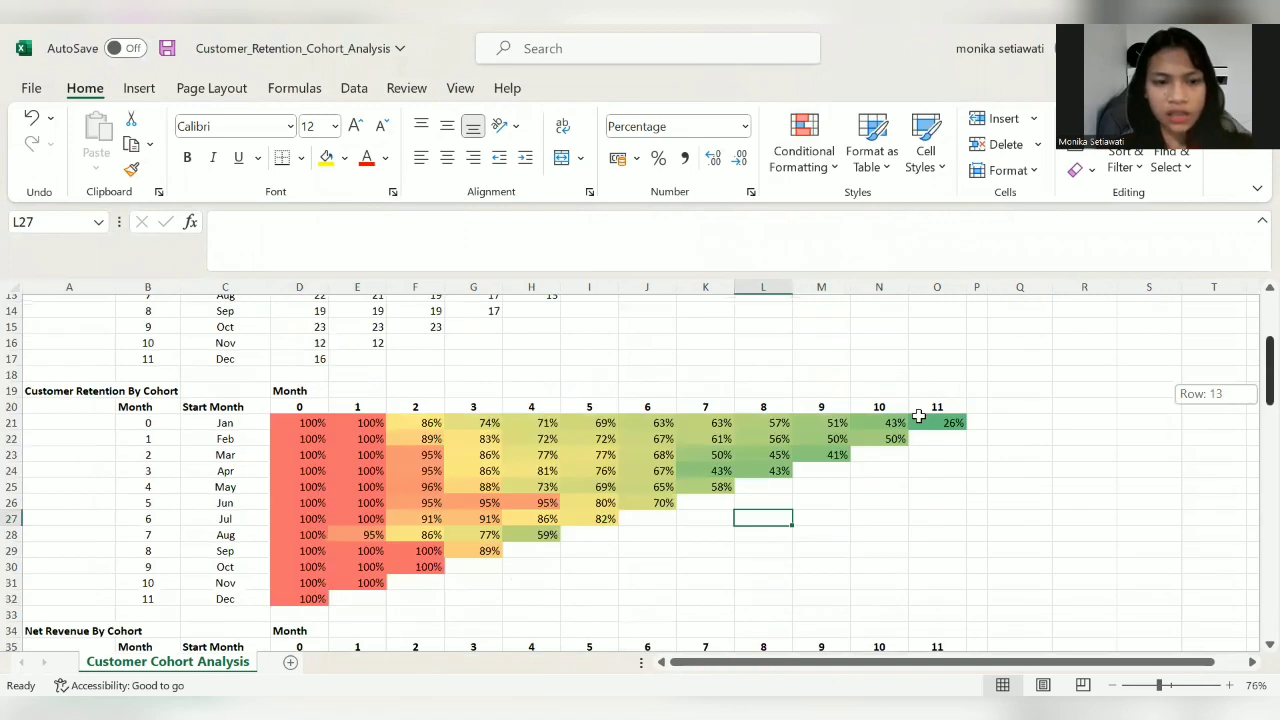
click(312, 418)
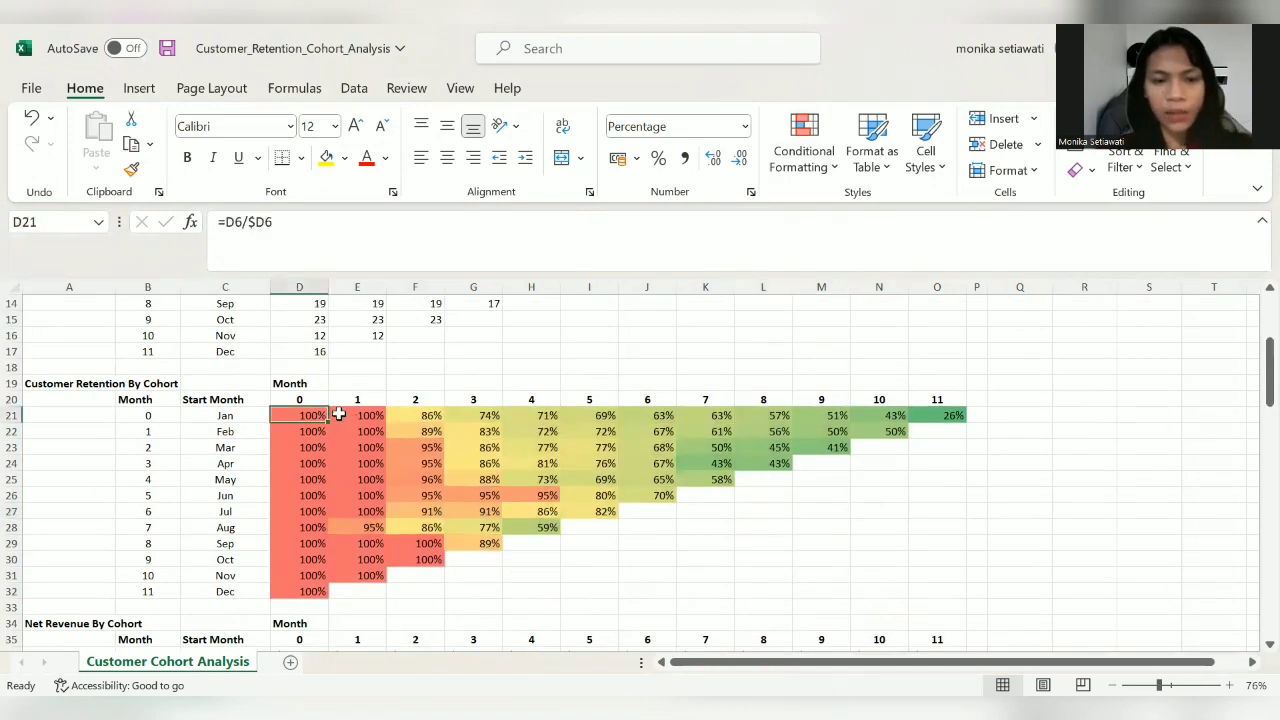
click(368, 413)
click(476, 403)
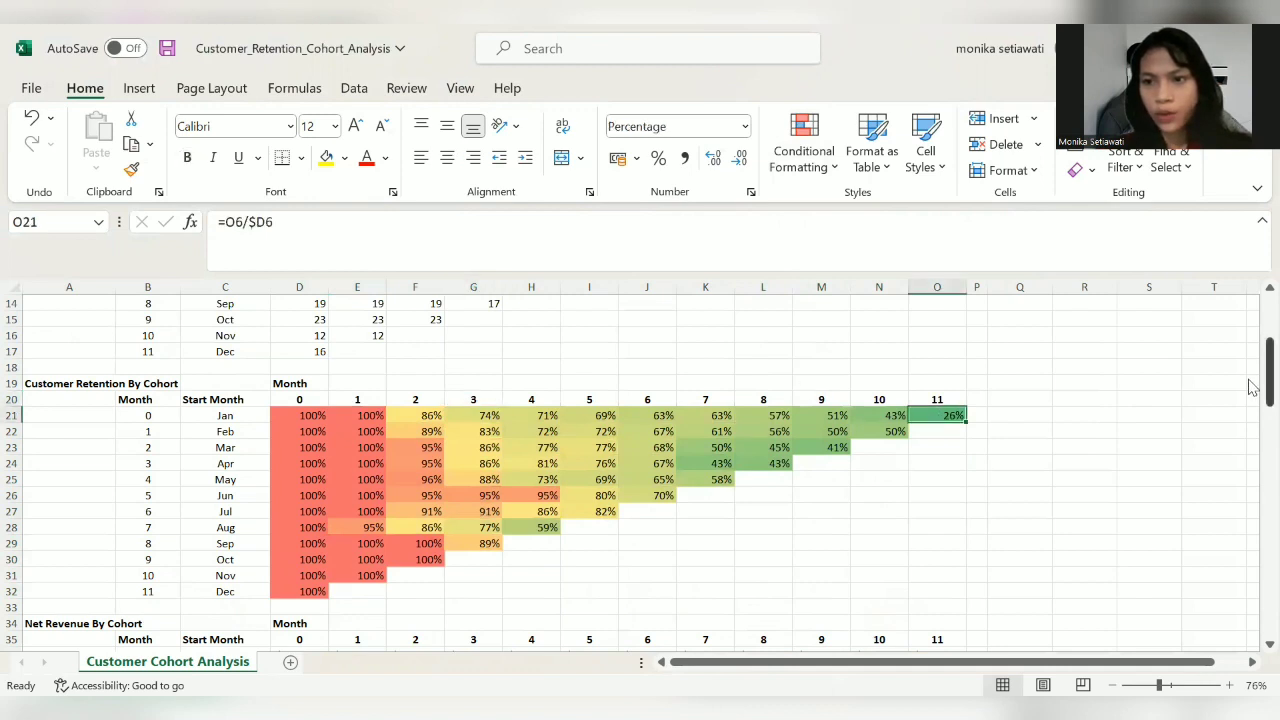
Step: Copy the customer retention formulas and color scale from D21:O32 into the Net Dollar Retention table starting at D51
drag(1252, 405, 1254, 473)
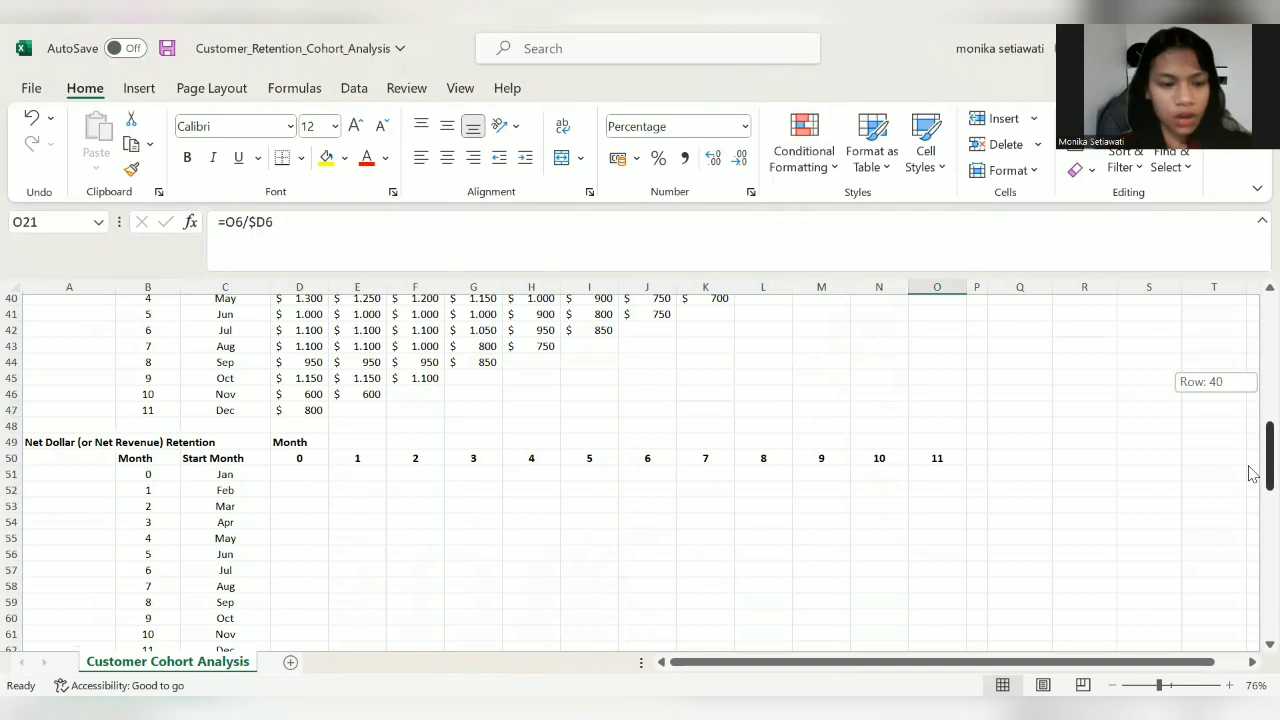
drag(1252, 477, 1252, 482)
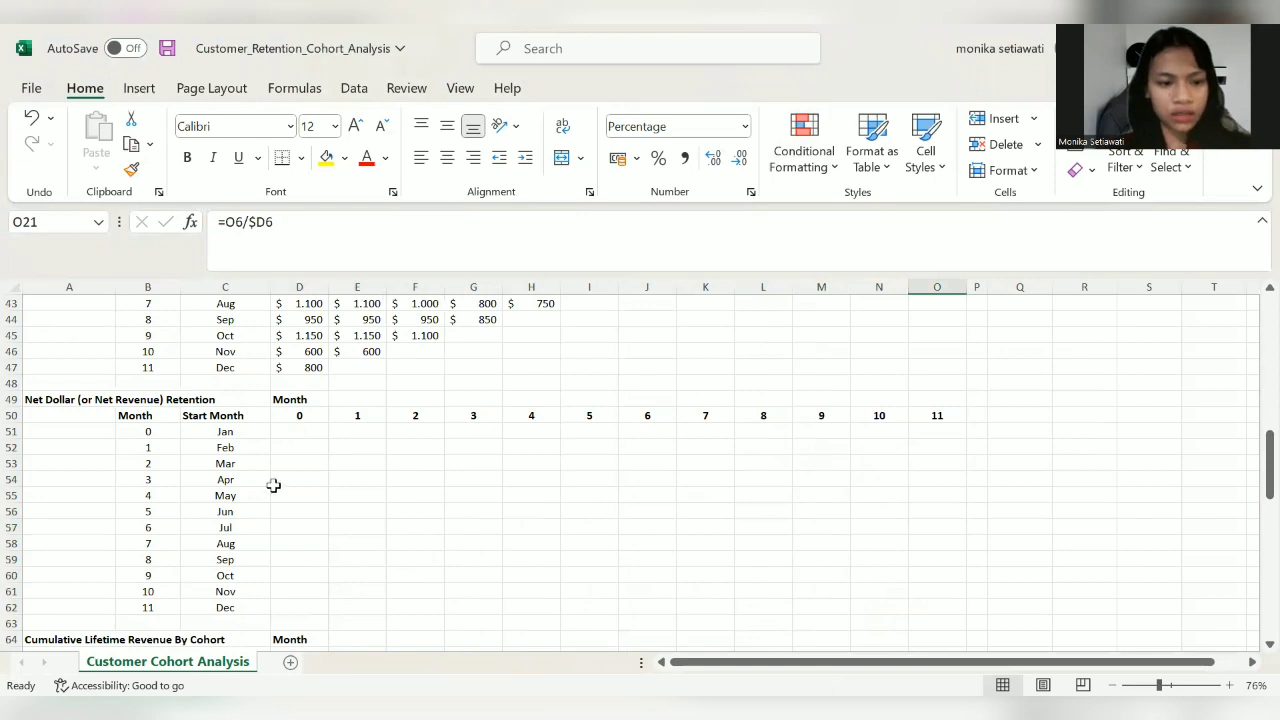
click(300, 437)
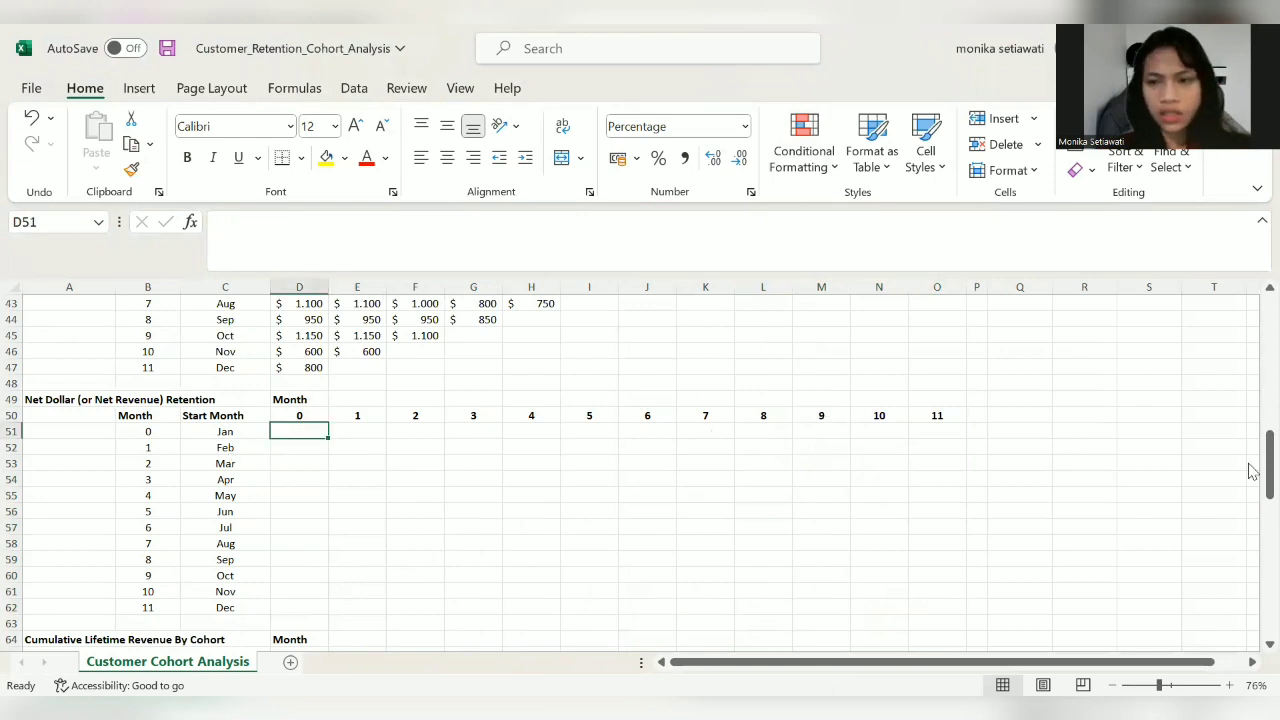
drag(1262, 458, 1252, 352)
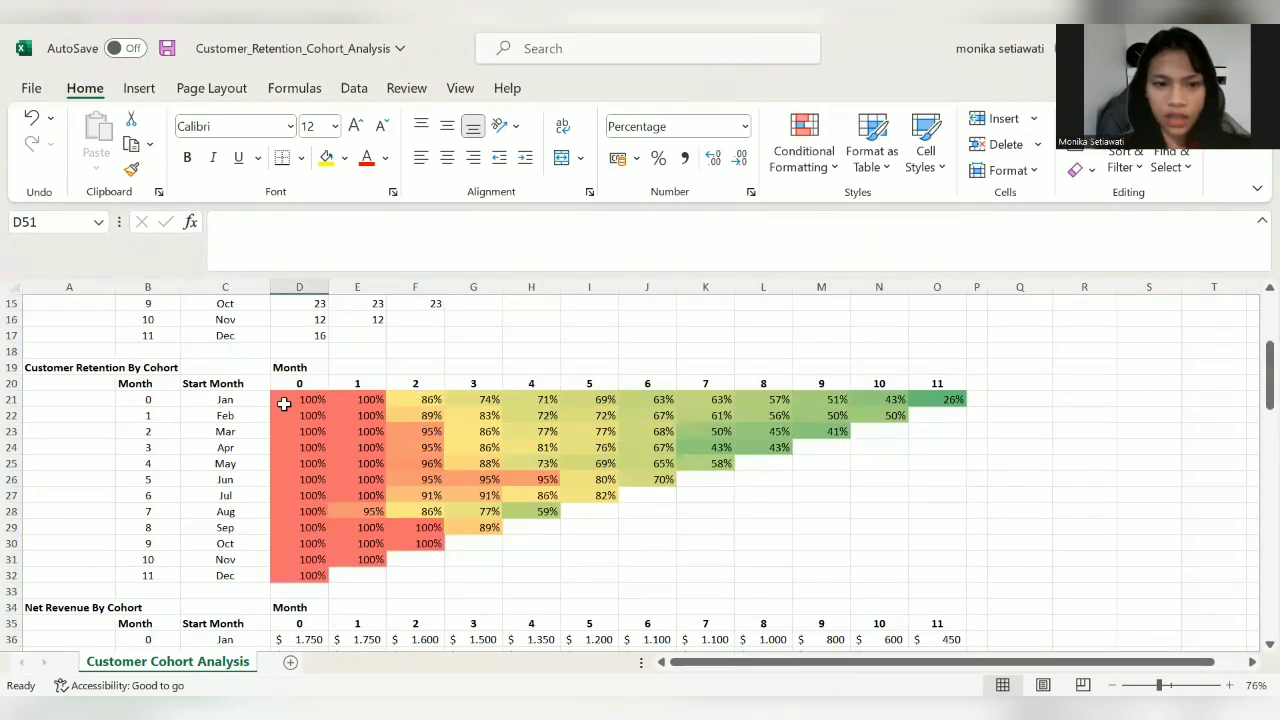
drag(298, 400, 951, 576)
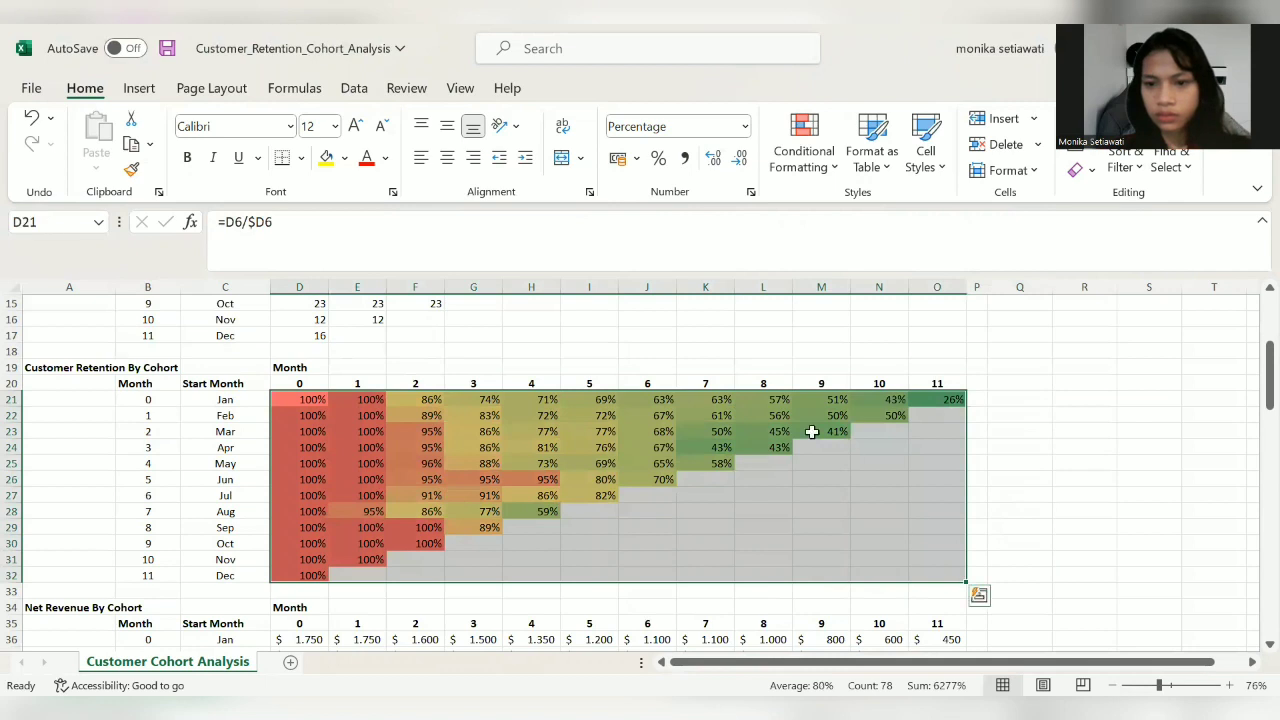
right_click(810, 430)
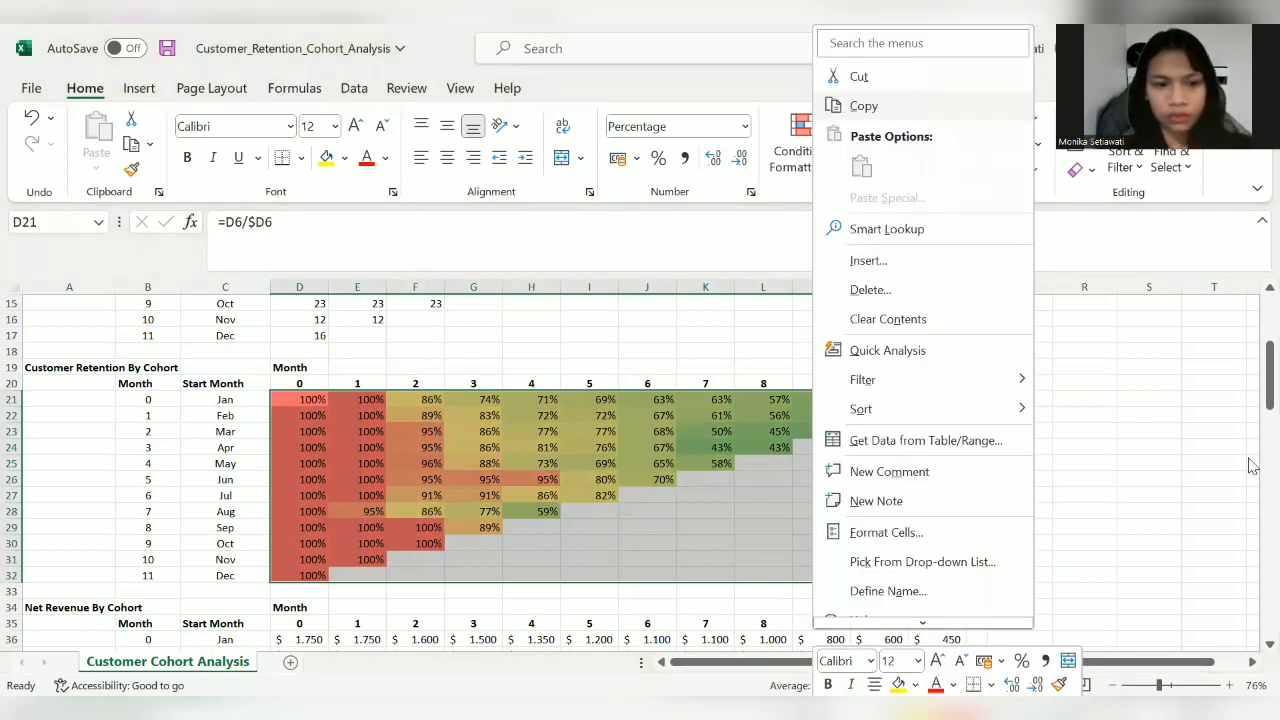
key(ctrl+c)
scroll(315, 451, down, 9)
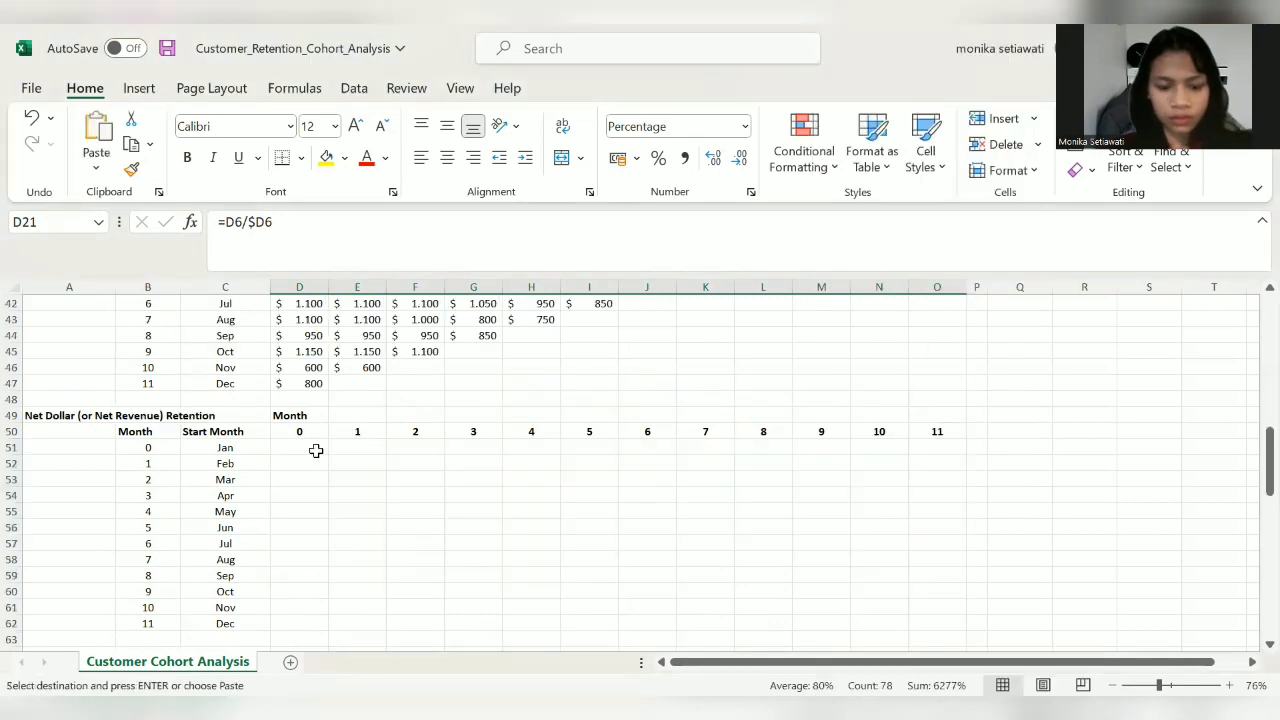
click(315, 451)
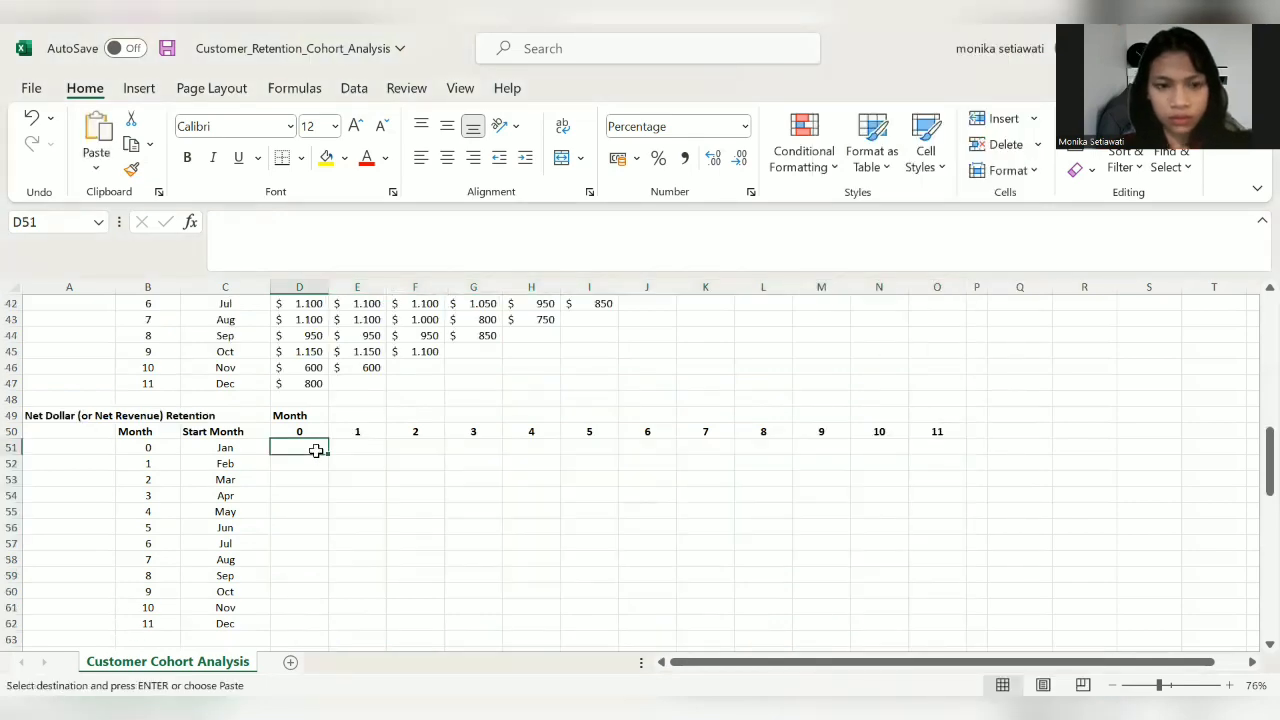
key(ctrl+v)
click(561, 591)
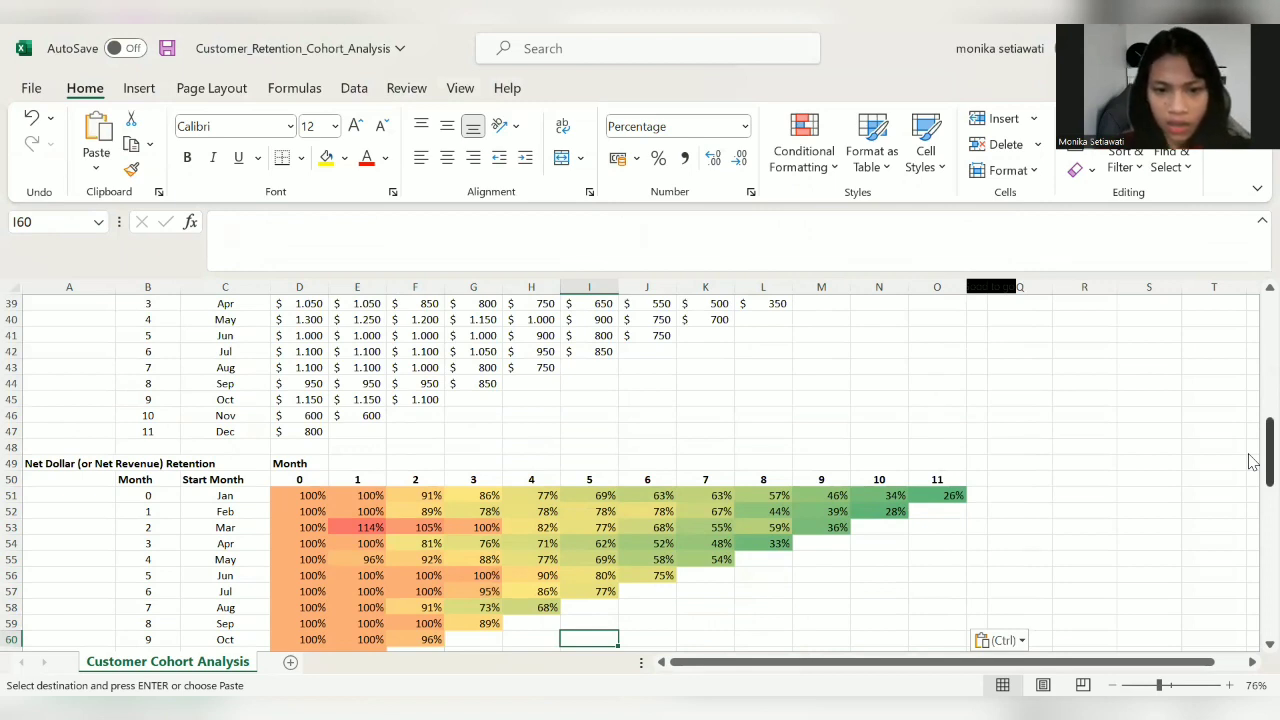
Step: Review the color-scaled percentages in the Net Dollar Retention table, including March's first months in row 53
drag(1252, 460, 1040, 512)
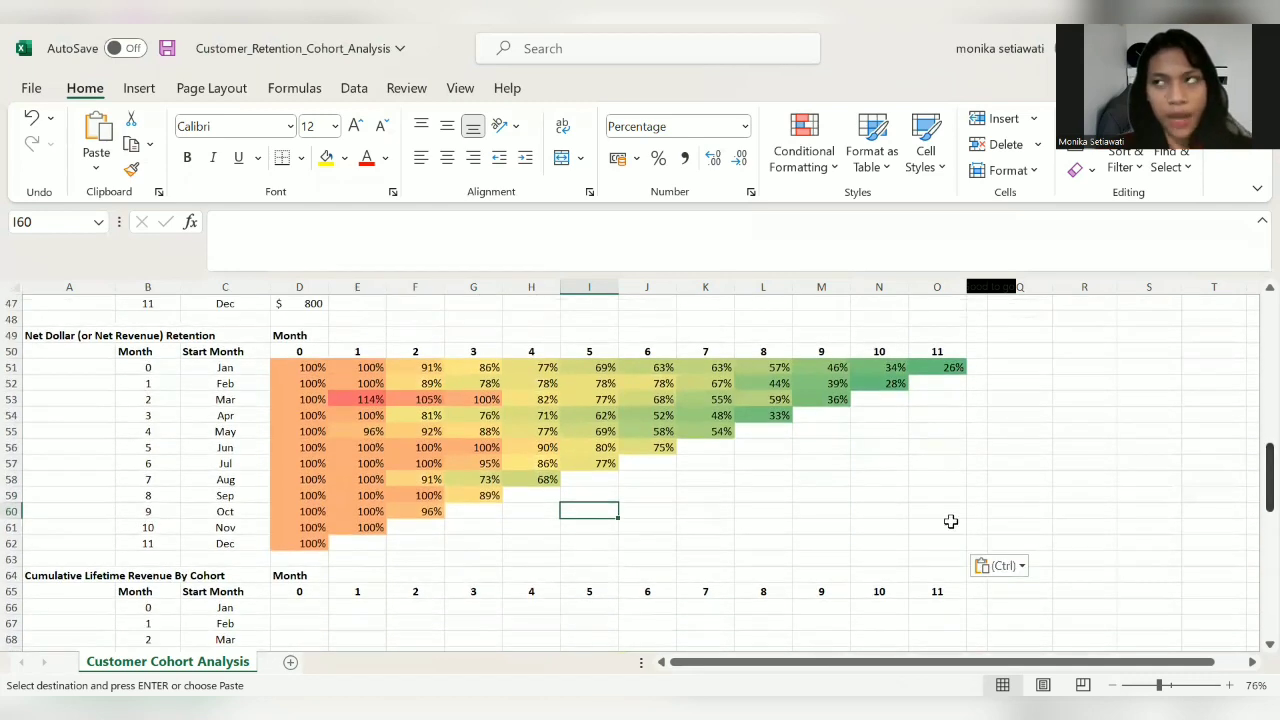
click(951, 522)
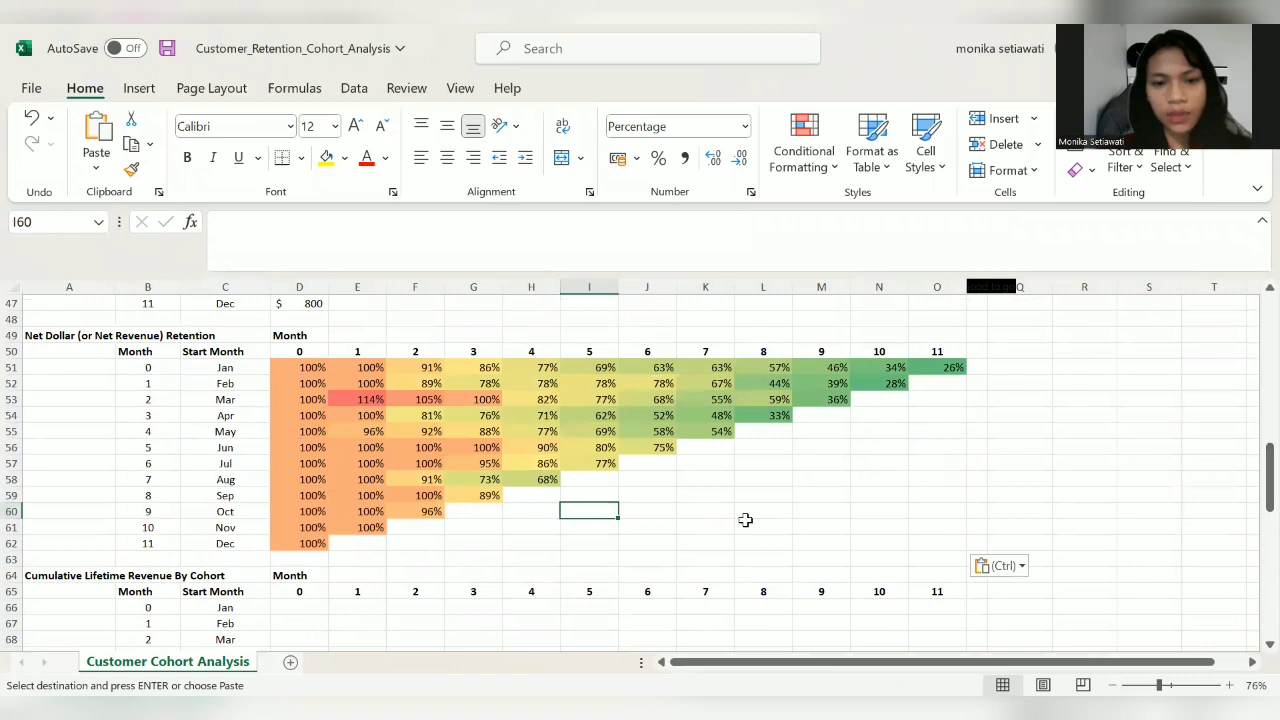
click(360, 397)
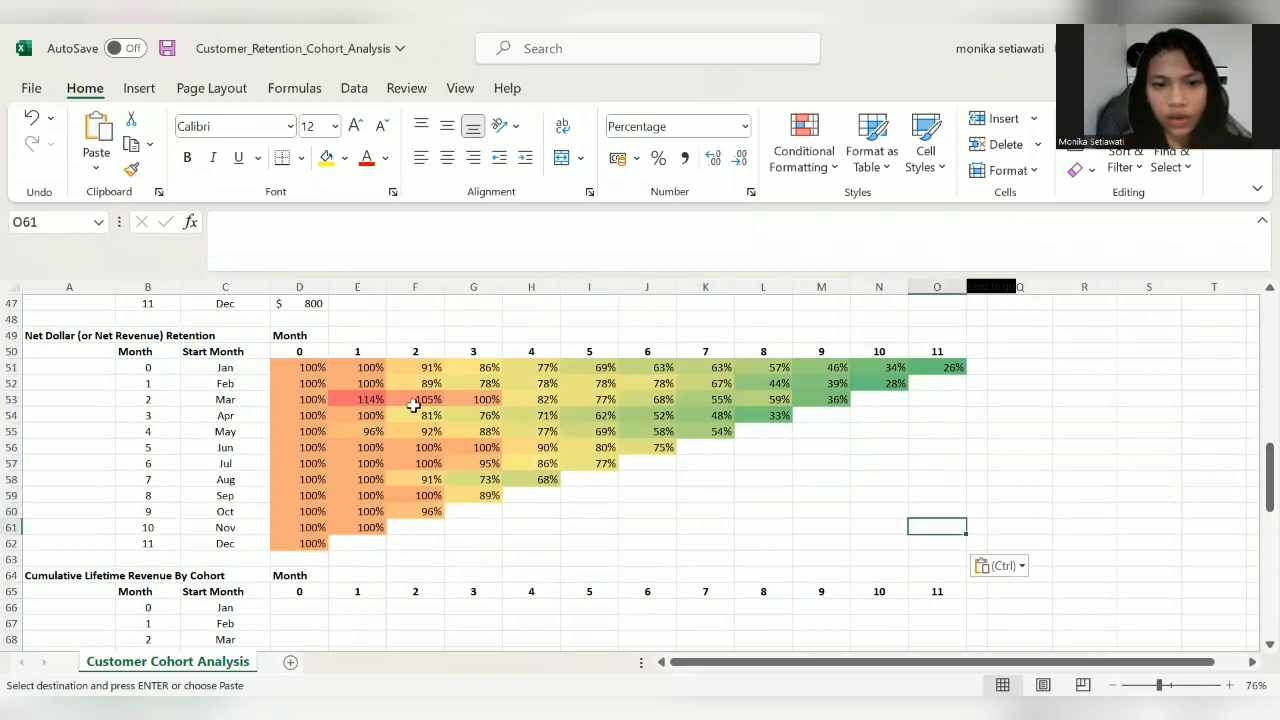
click(487, 437)
click(647, 479)
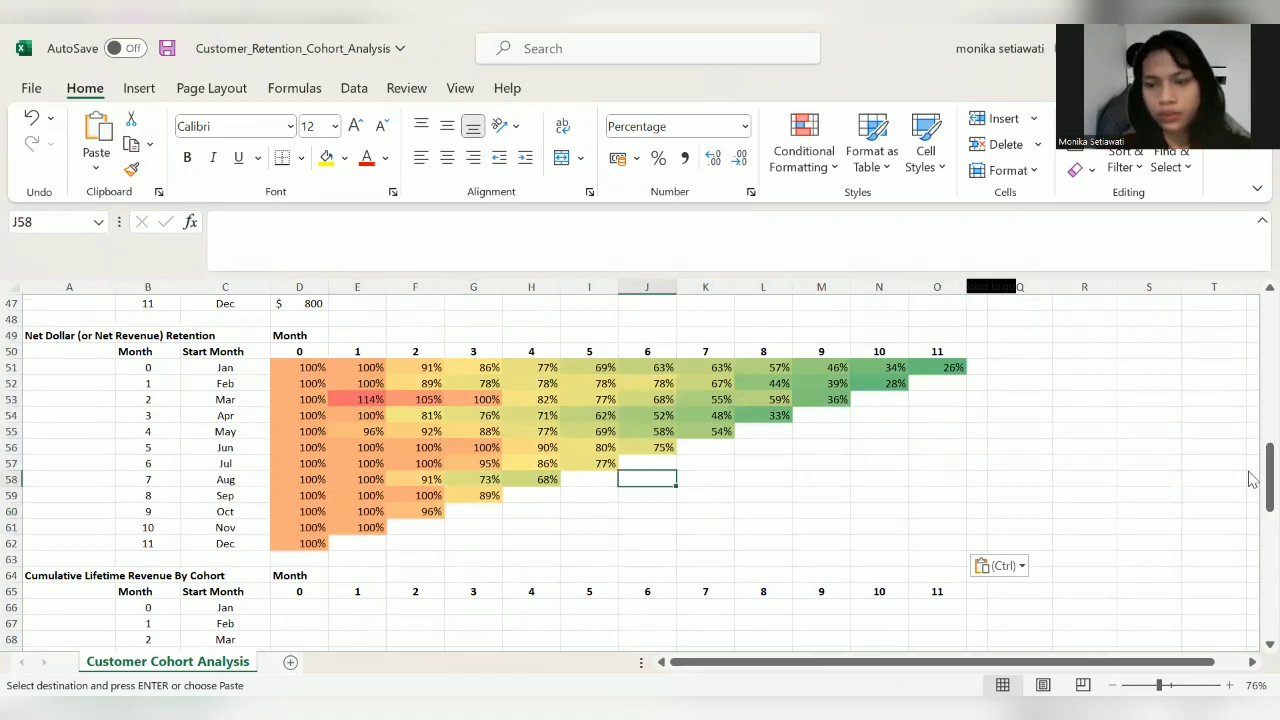
Step: Link January's month 0 cell D66 in the Cumulative Lifetime Revenue table to its net revenue with =D36
drag(1249, 481, 1251, 517)
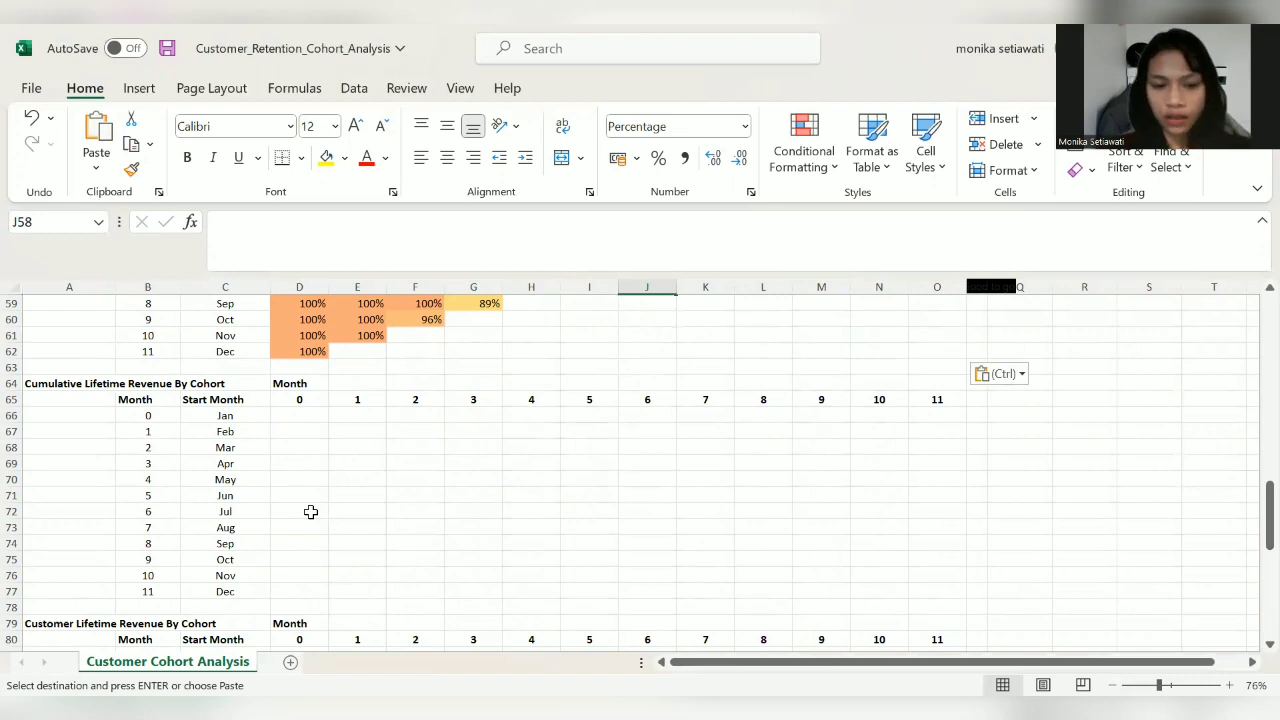
click(293, 415)
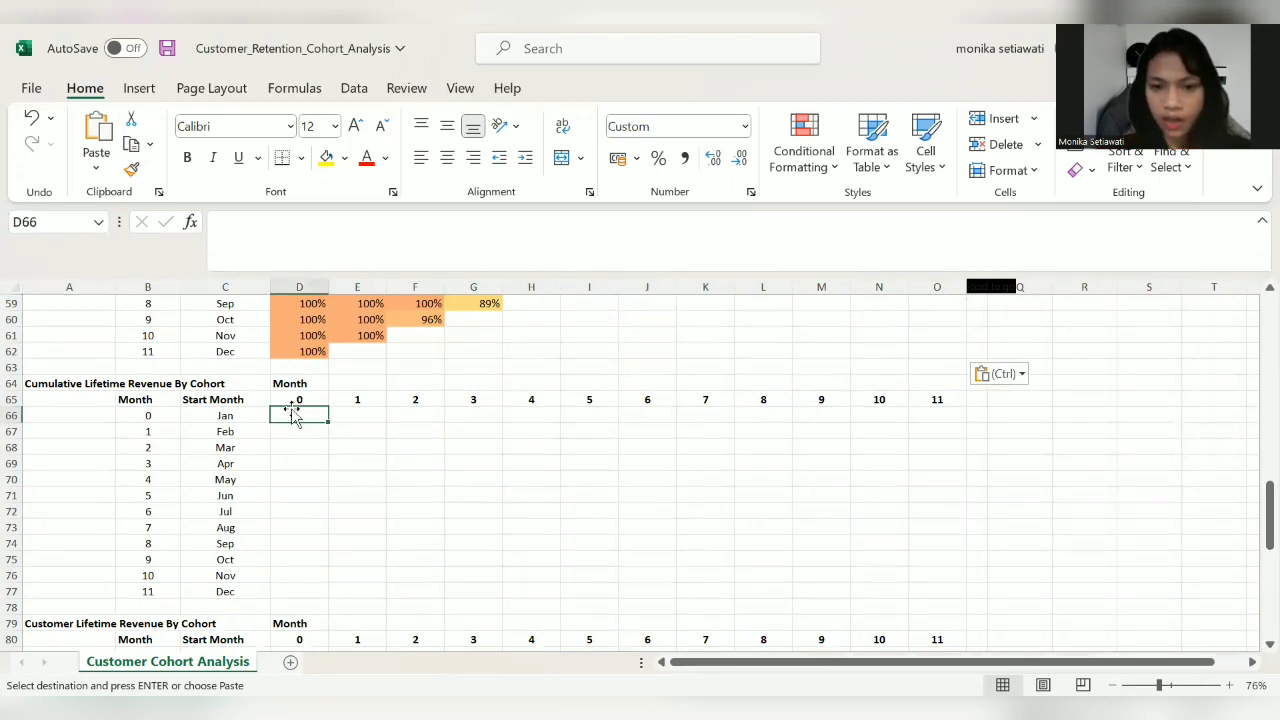
text(=)
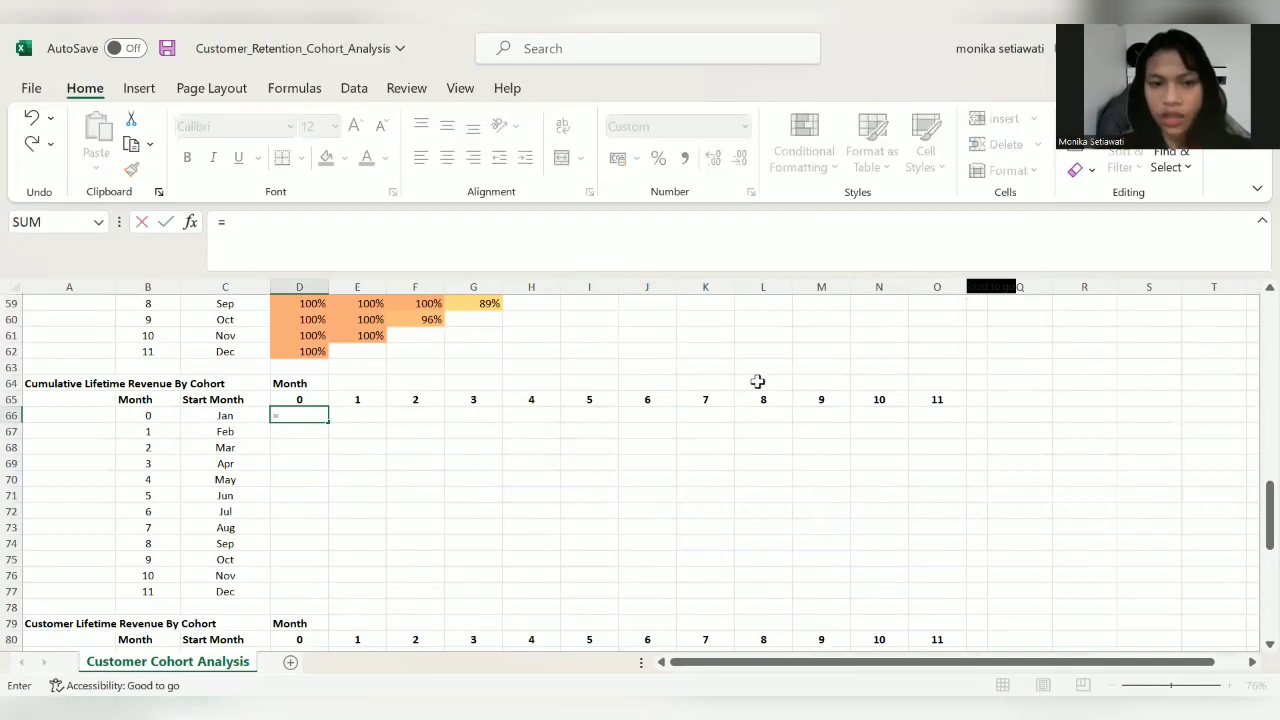
drag(1252, 527, 1252, 432)
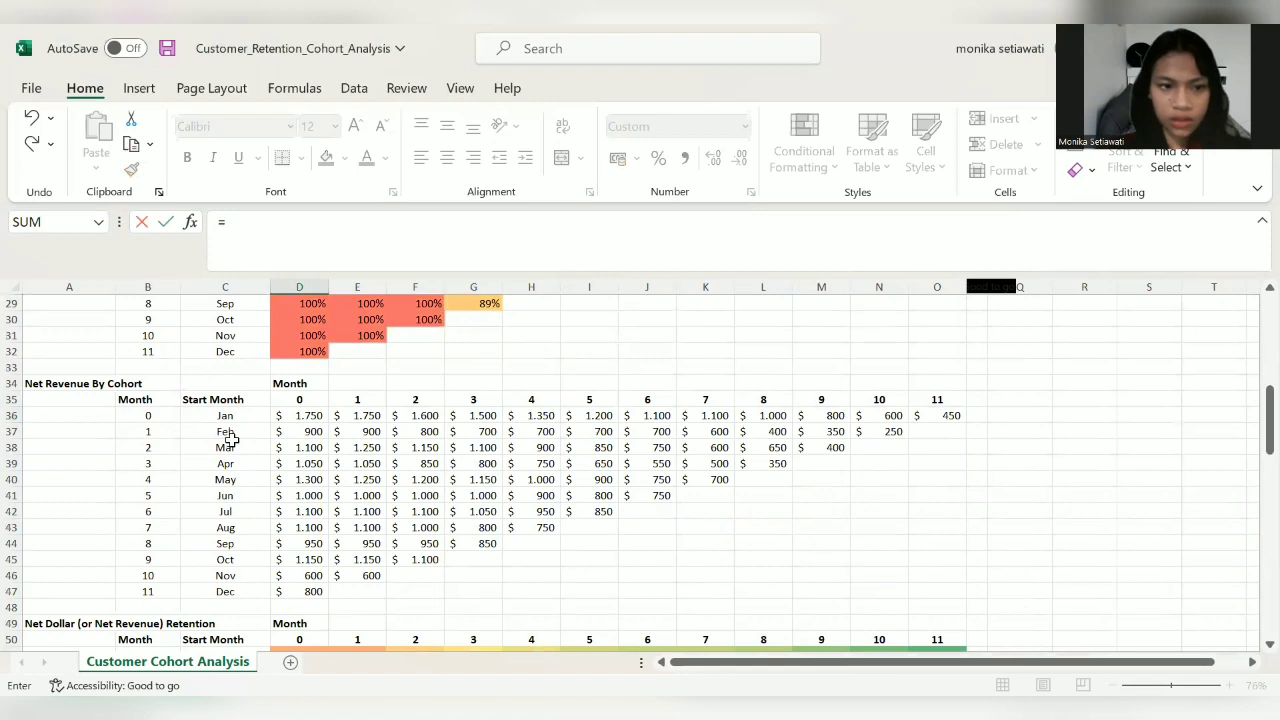
click(290, 428)
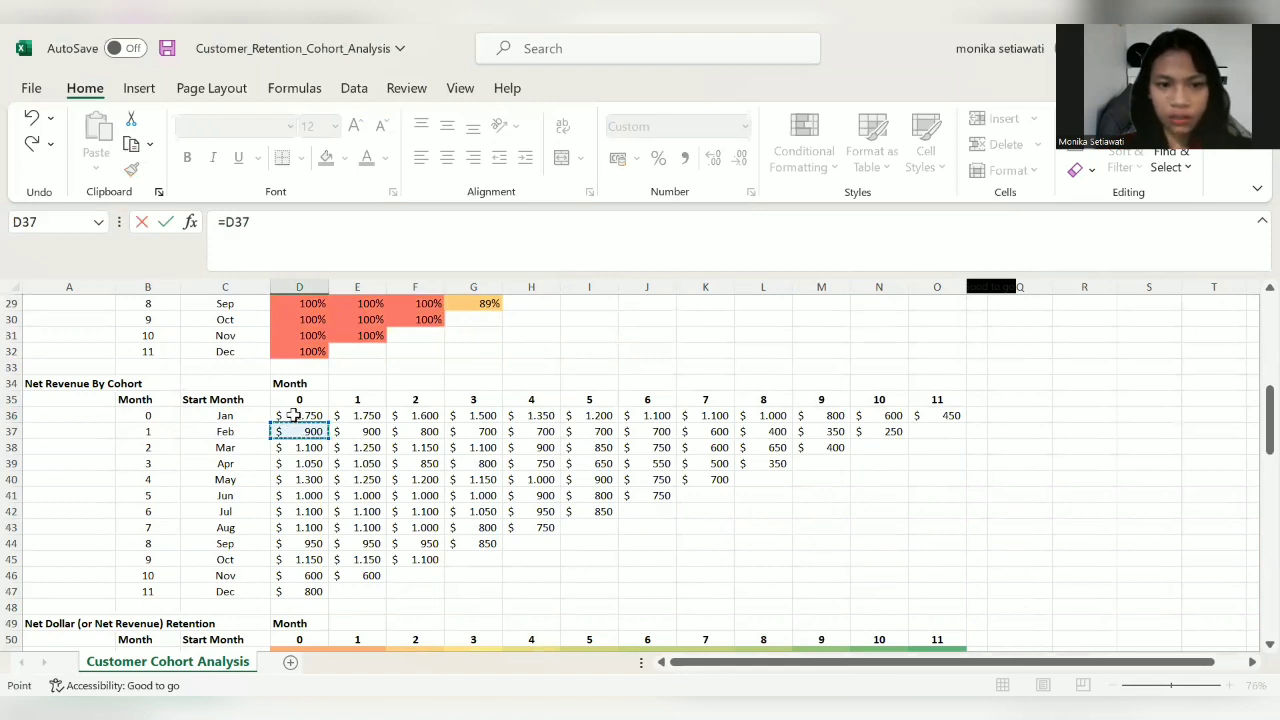
click(293, 415)
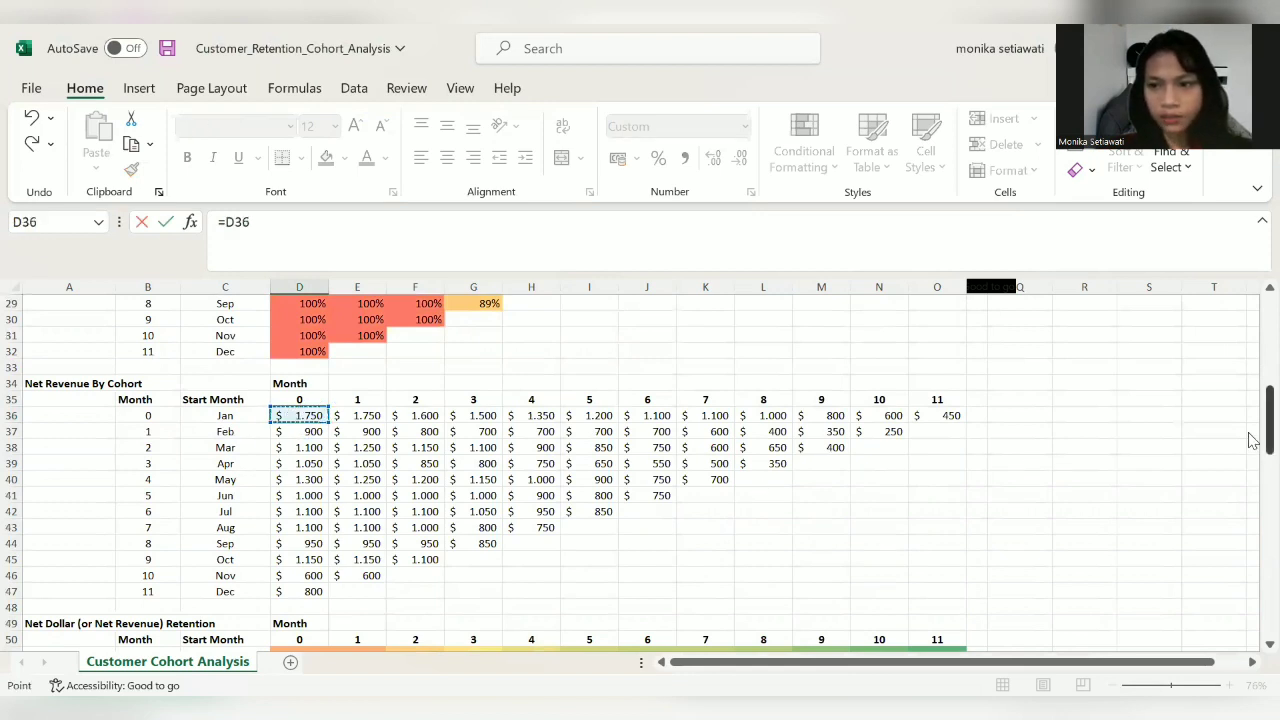
drag(1253, 440, 1247, 518)
key(Return)
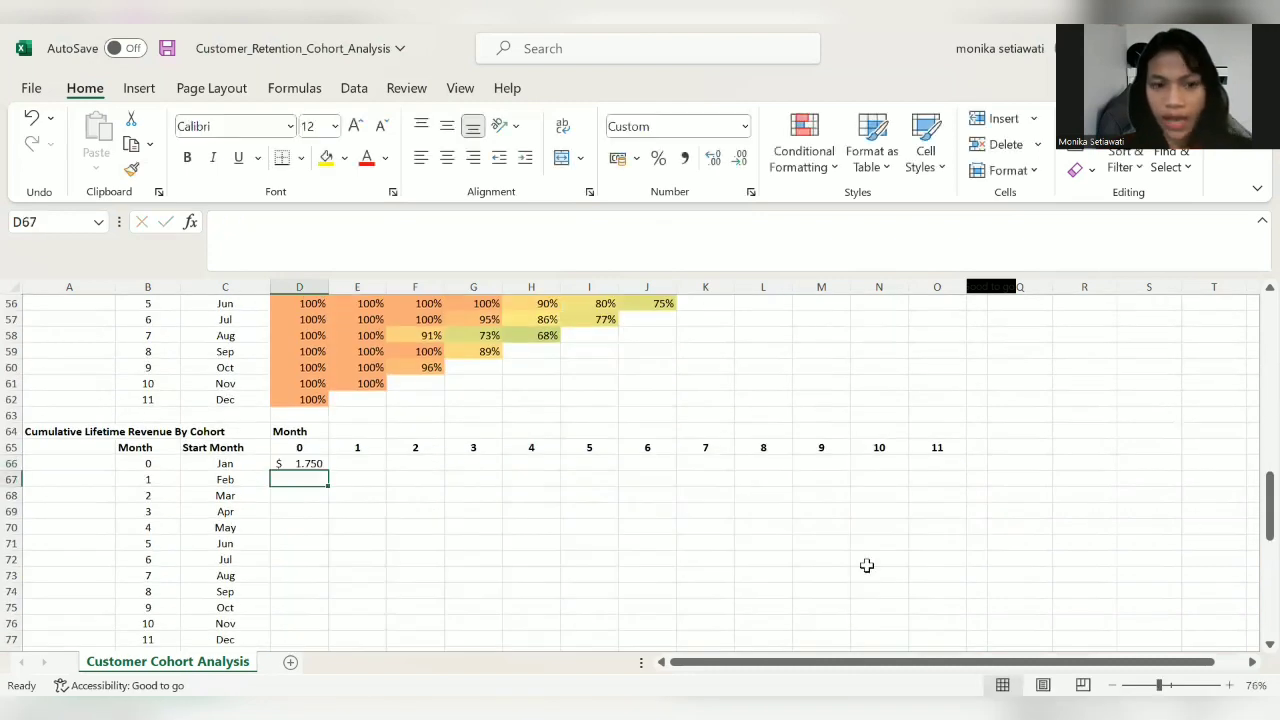
Step: Enter =D36+E36 in E66 for January's month 1 cumulative revenue and fill the formula across to O66
click(357, 459)
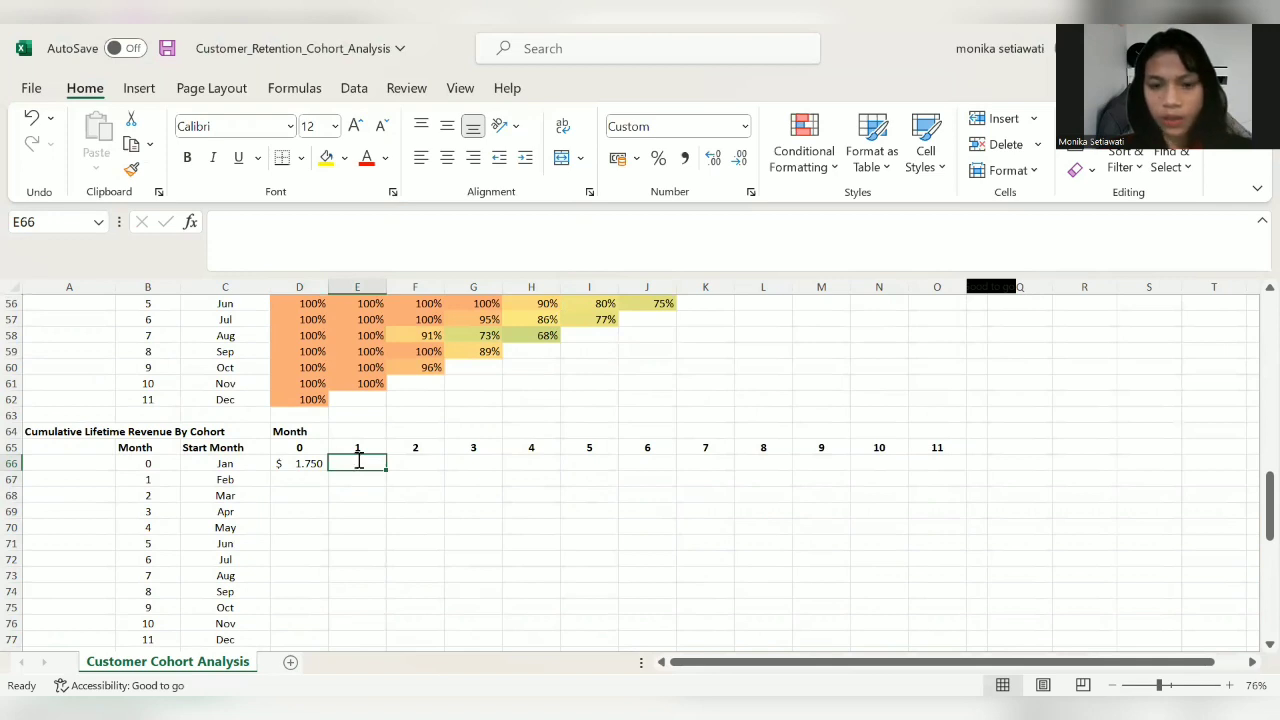
text(=)
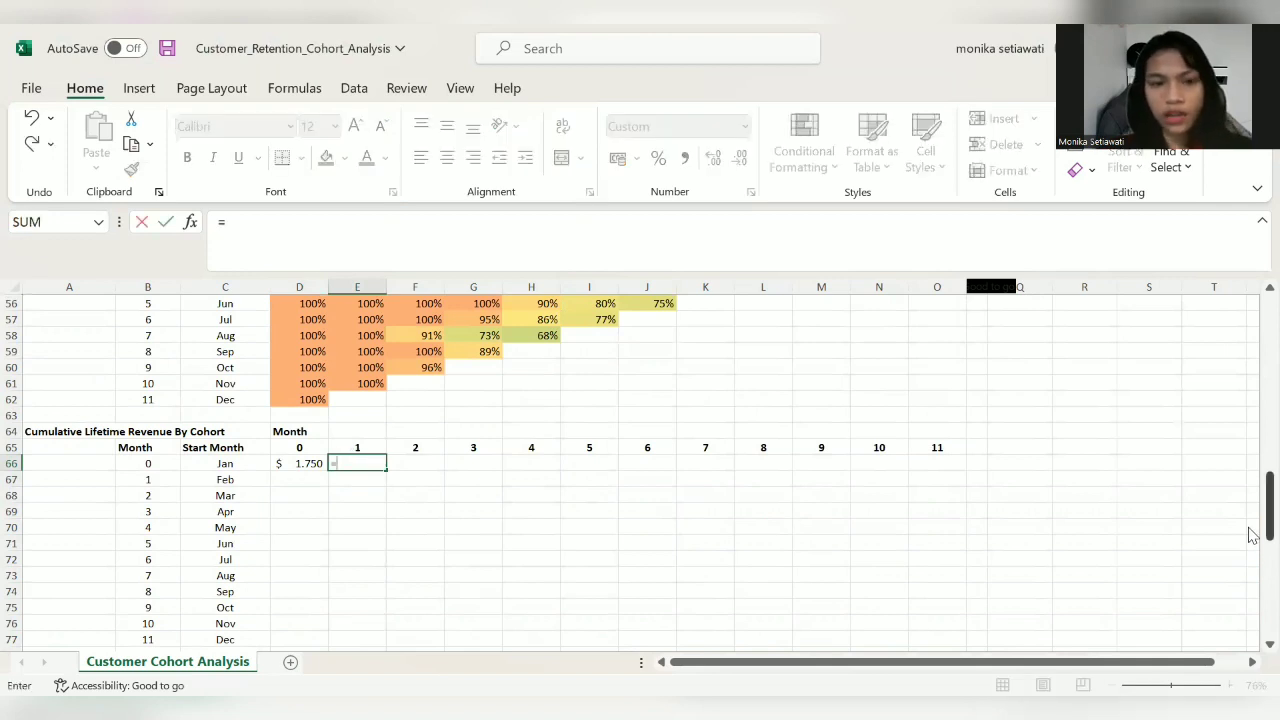
scroll(1249, 463, up, 9)
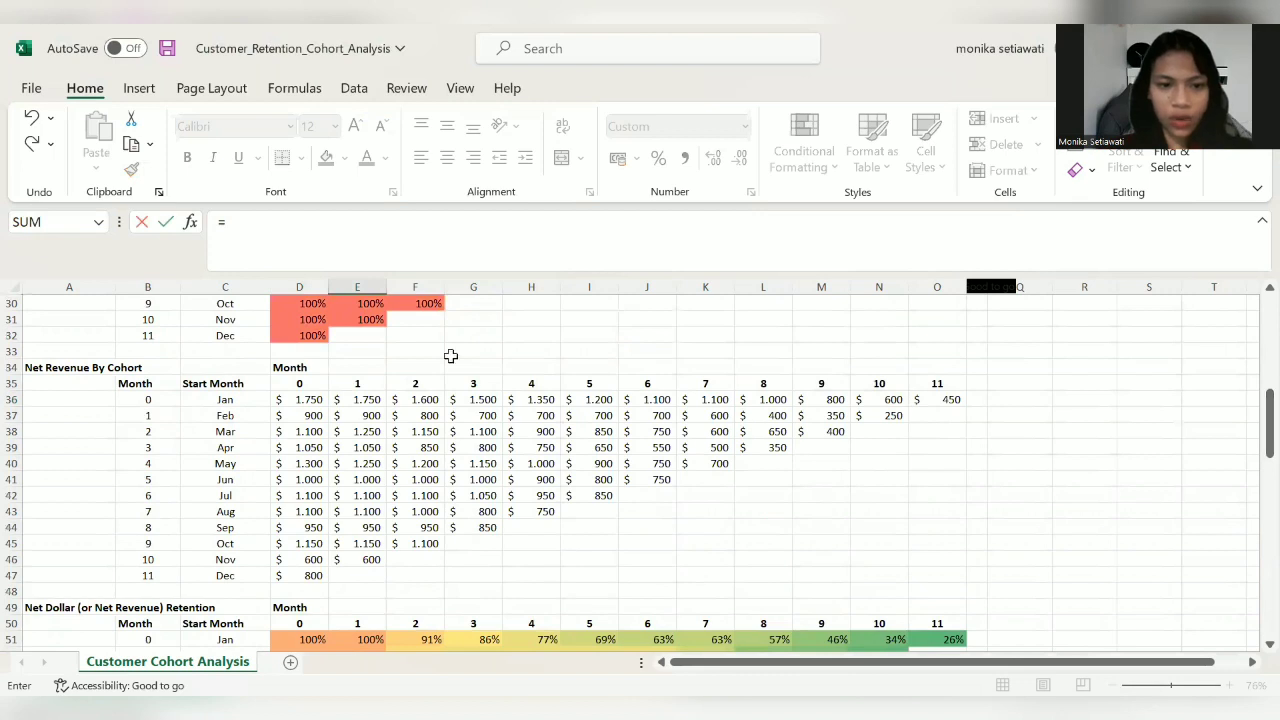
click(296, 397)
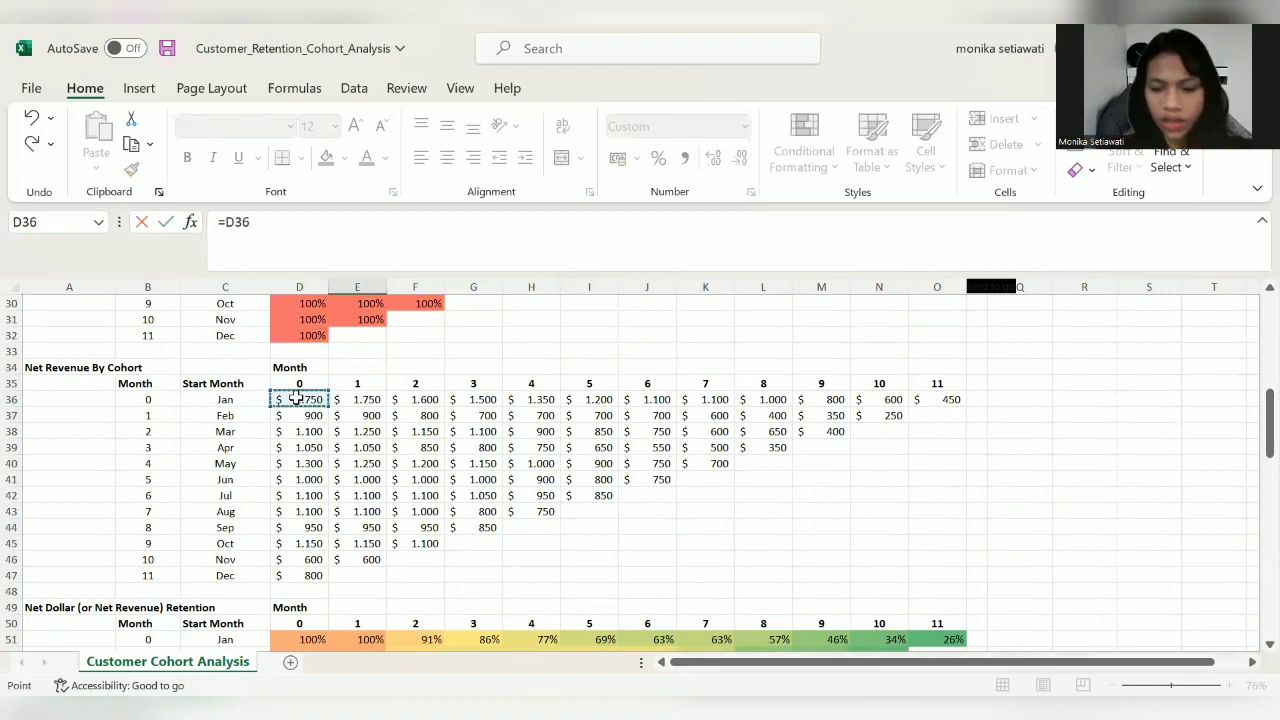
text(+)
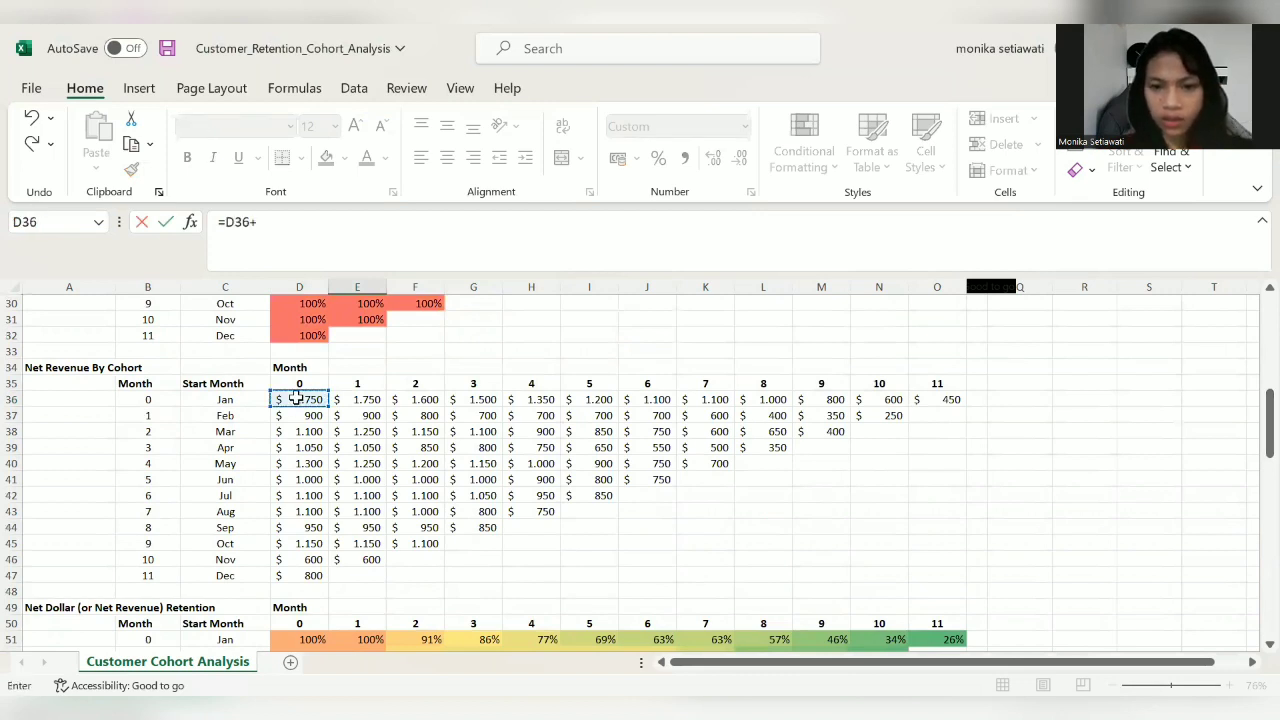
click(364, 402)
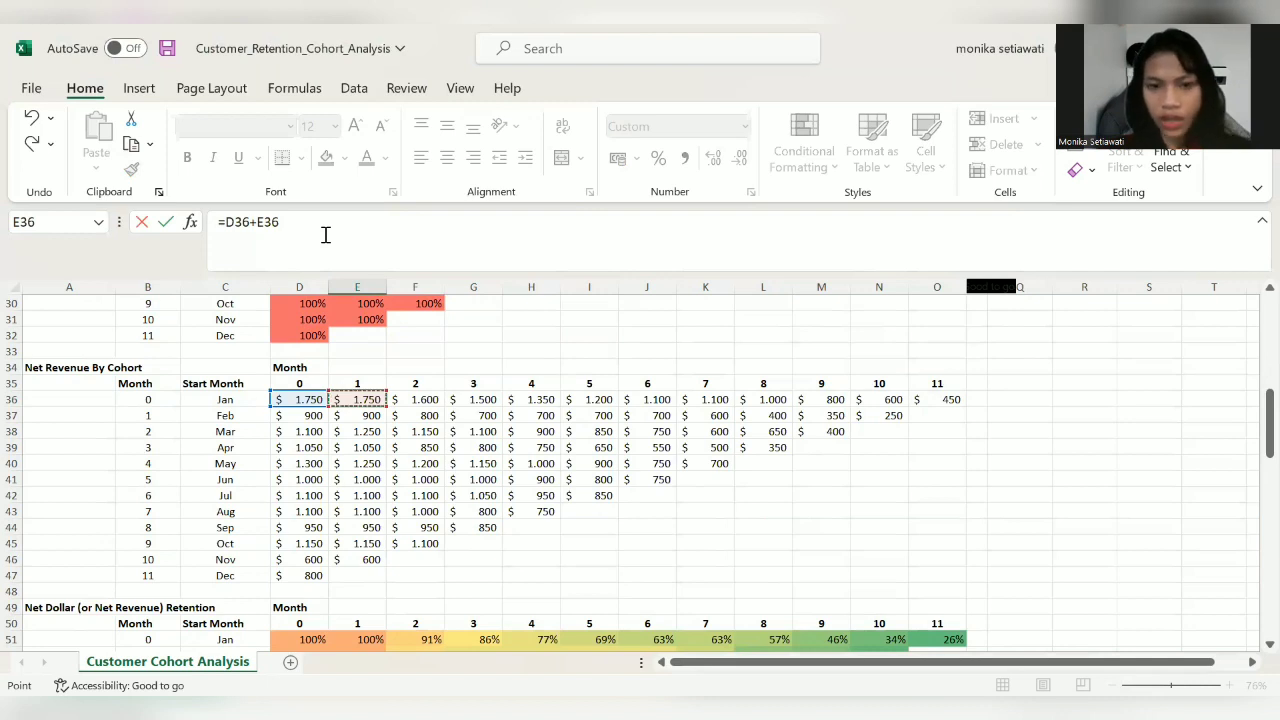
key(Return)
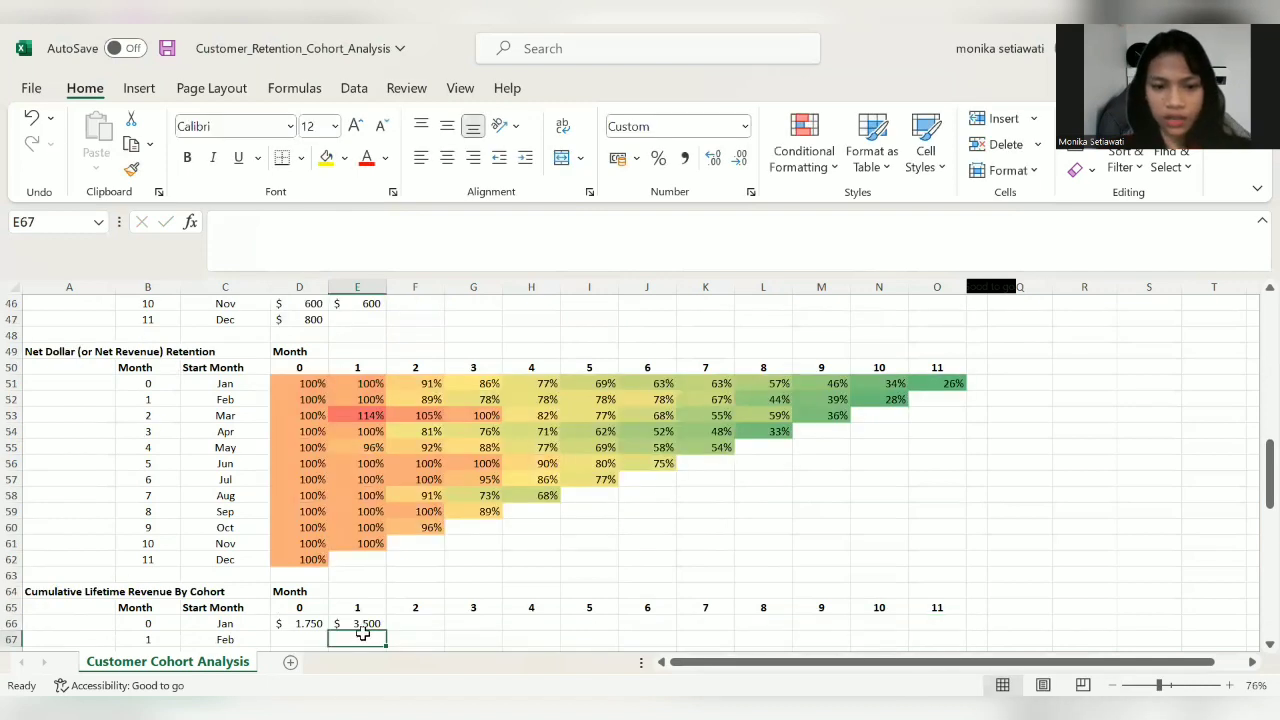
click(363, 624)
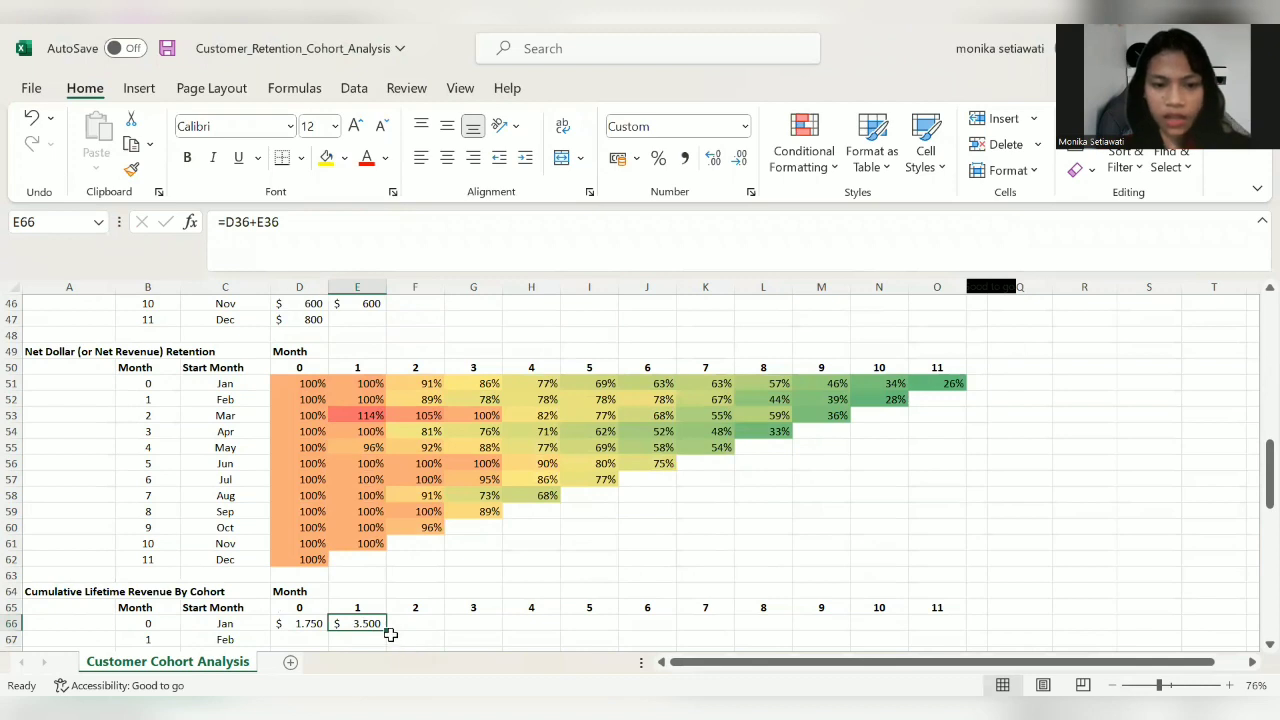
drag(385, 628, 945, 630)
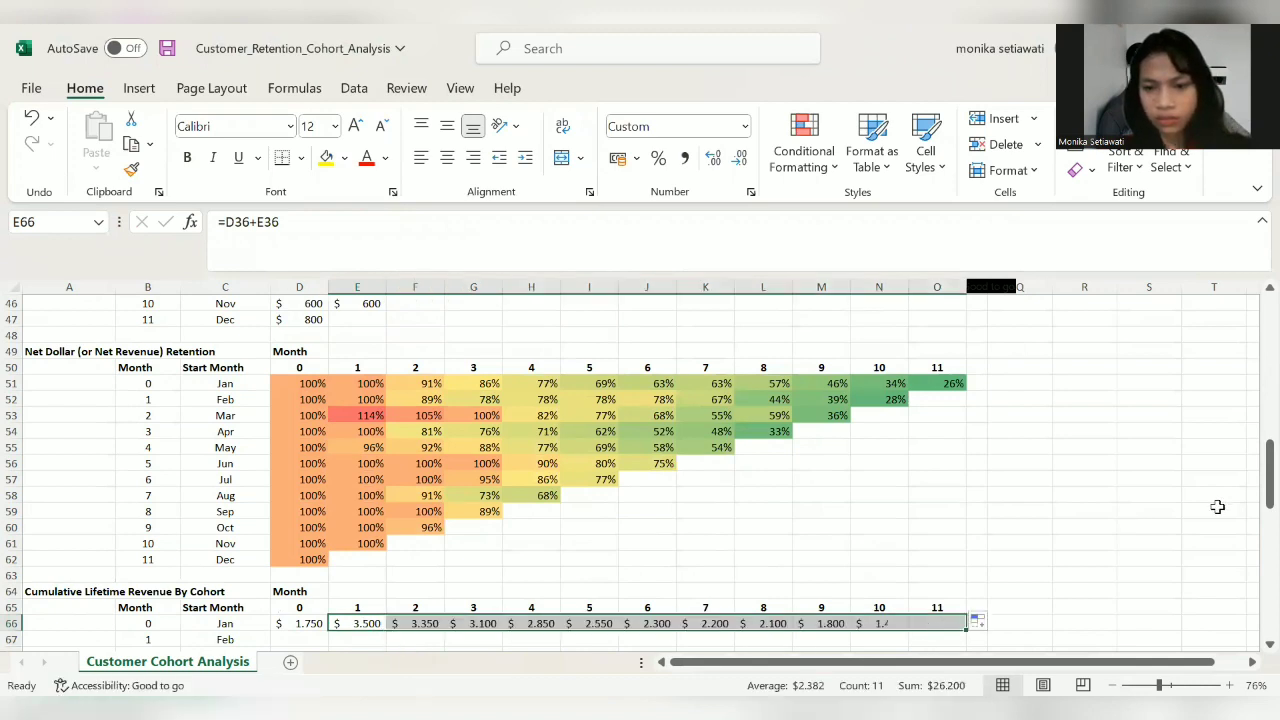
Step: Fill January's cumulative revenue formulas in D66:O66 down through December's row 77
drag(1265, 486, 1248, 535)
click(316, 386)
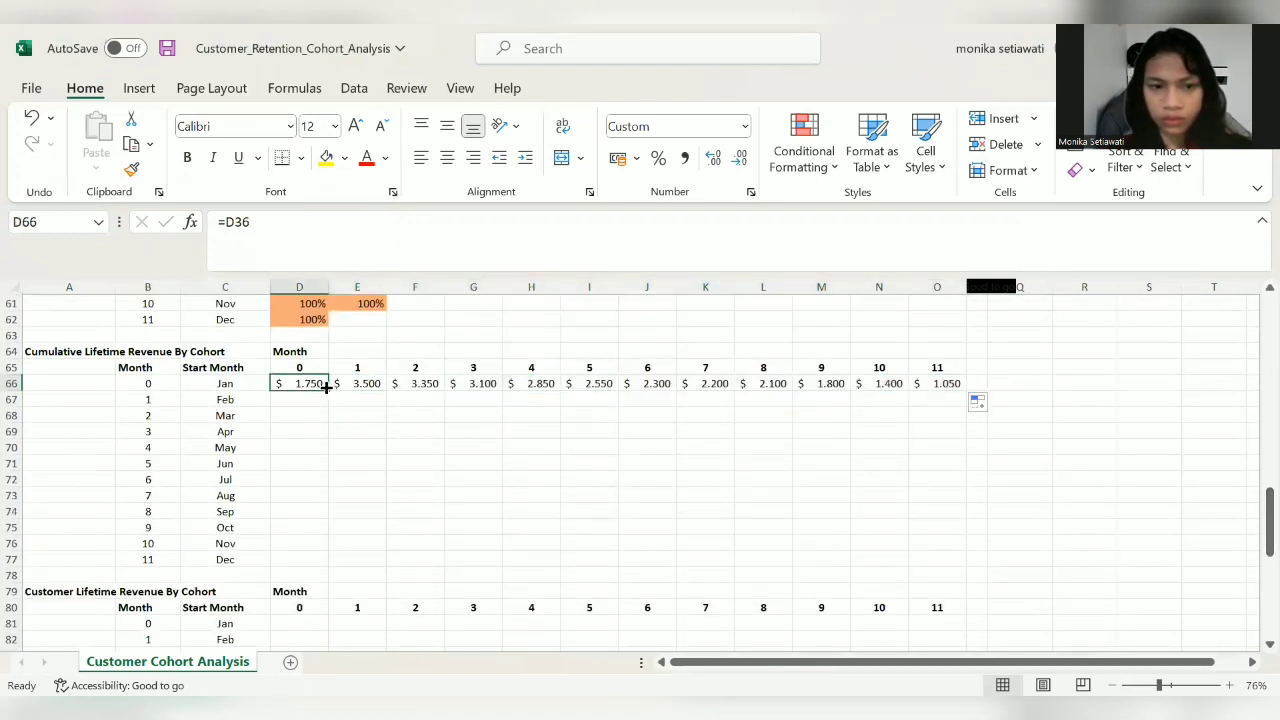
drag(326, 391, 958, 386)
key(Right)
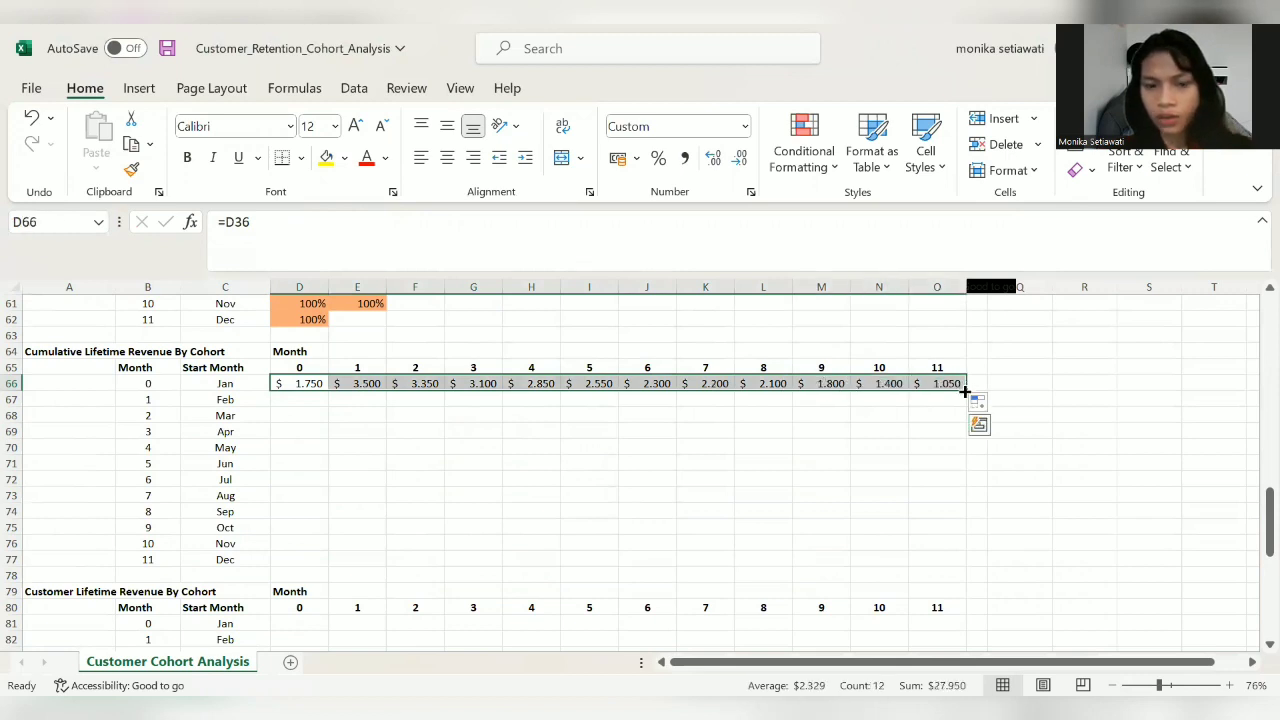
drag(959, 517, 797, 563)
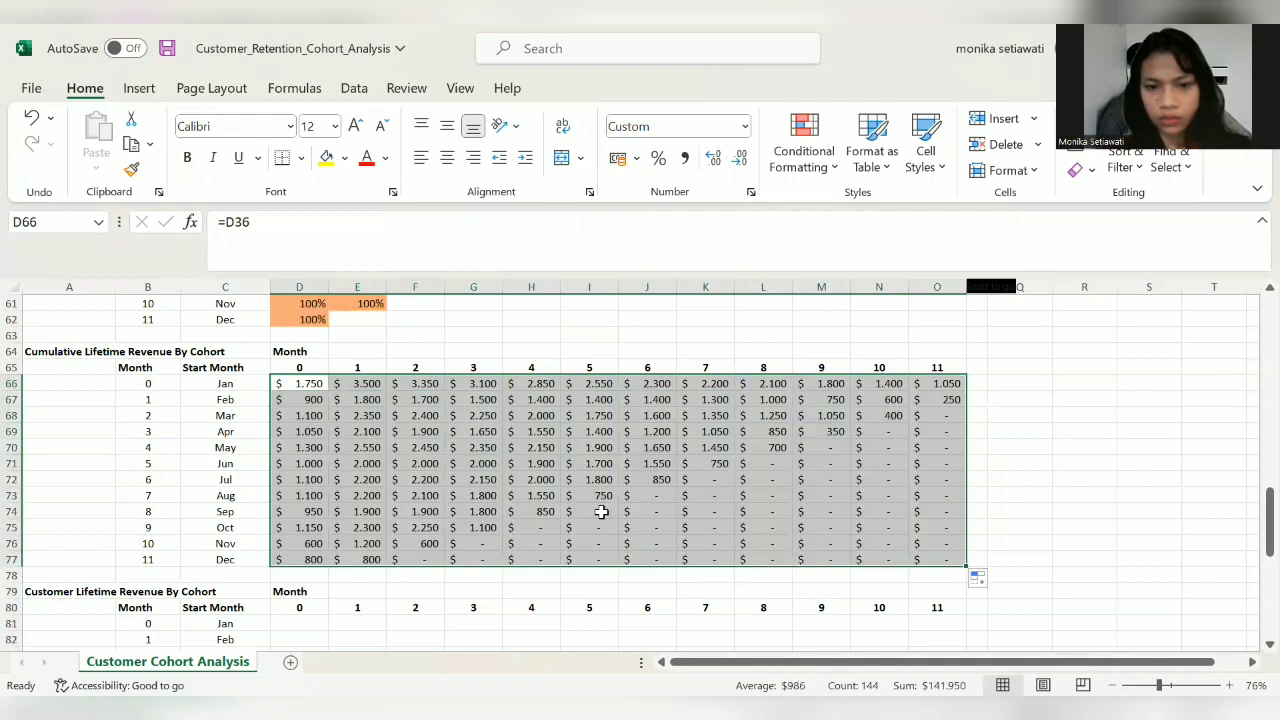
Step: Clear the zero-value formulas from I74:O77, L71:O73, N69:O70, O68 and M70 in the Cumulative Lifetime Revenue table
drag(595, 512, 950, 563)
key(Delete)
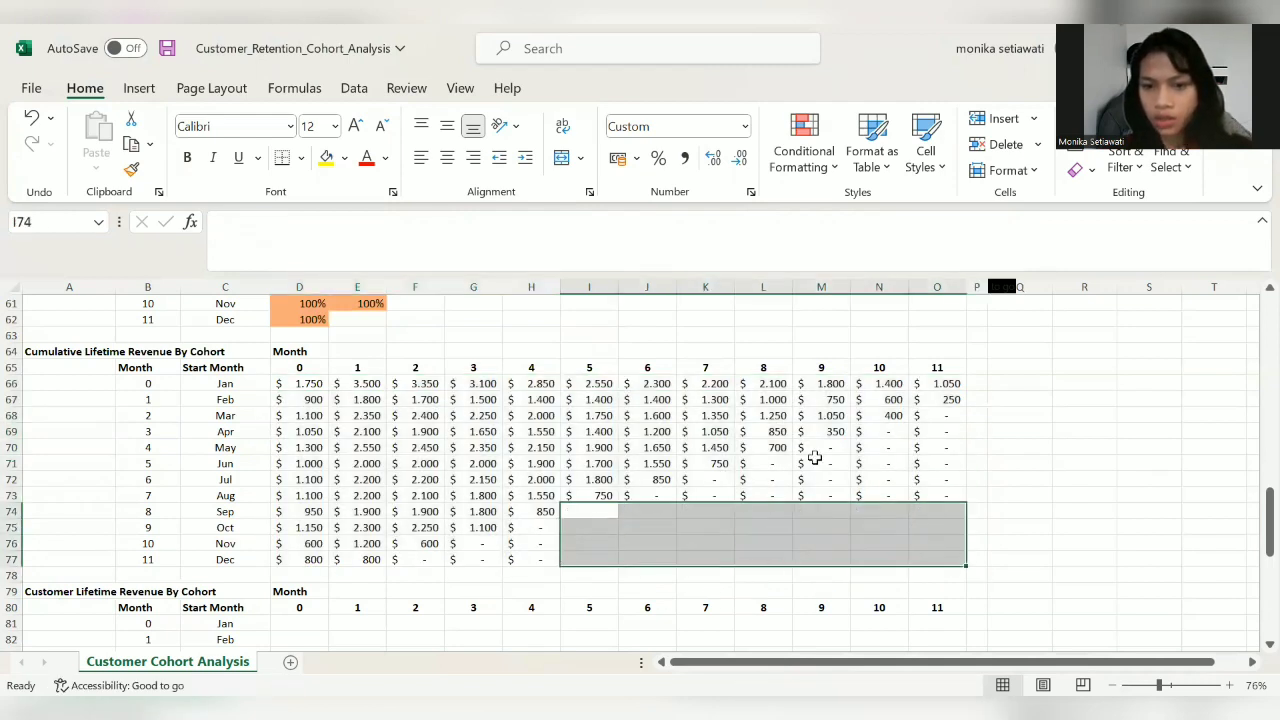
drag(763, 463, 944, 494)
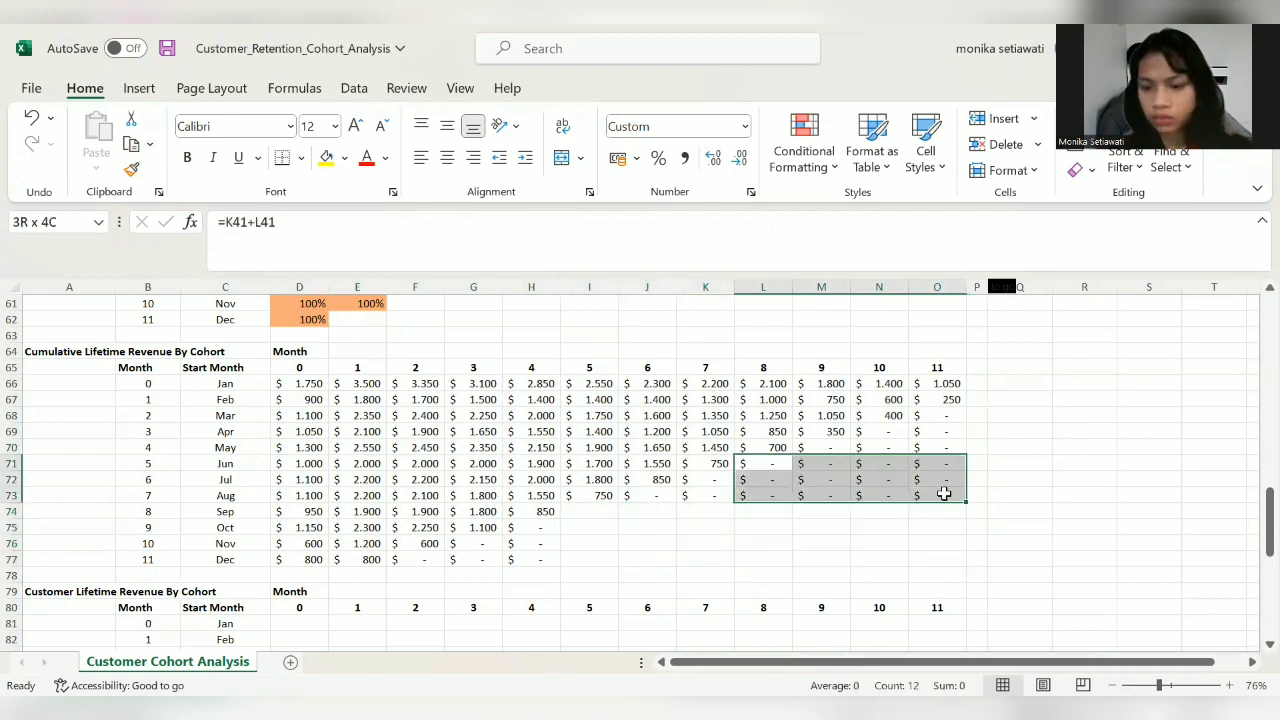
key(Delete)
drag(905, 431, 958, 444)
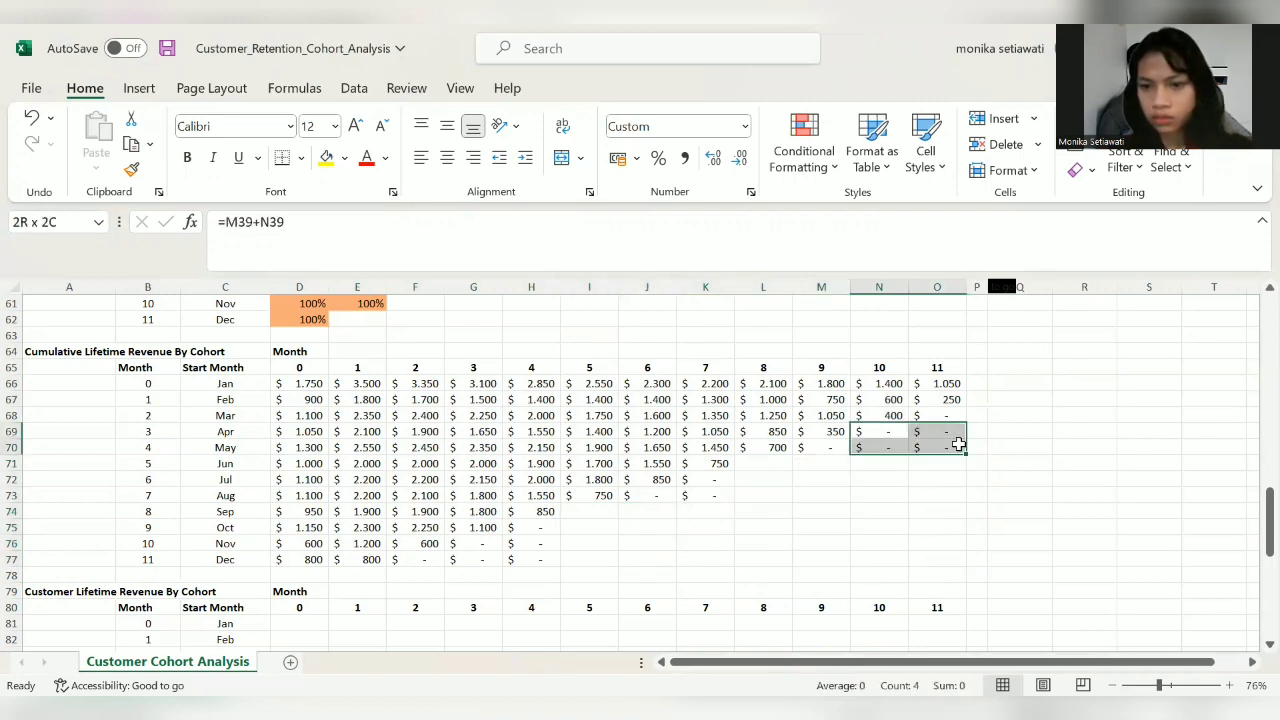
key(Delete)
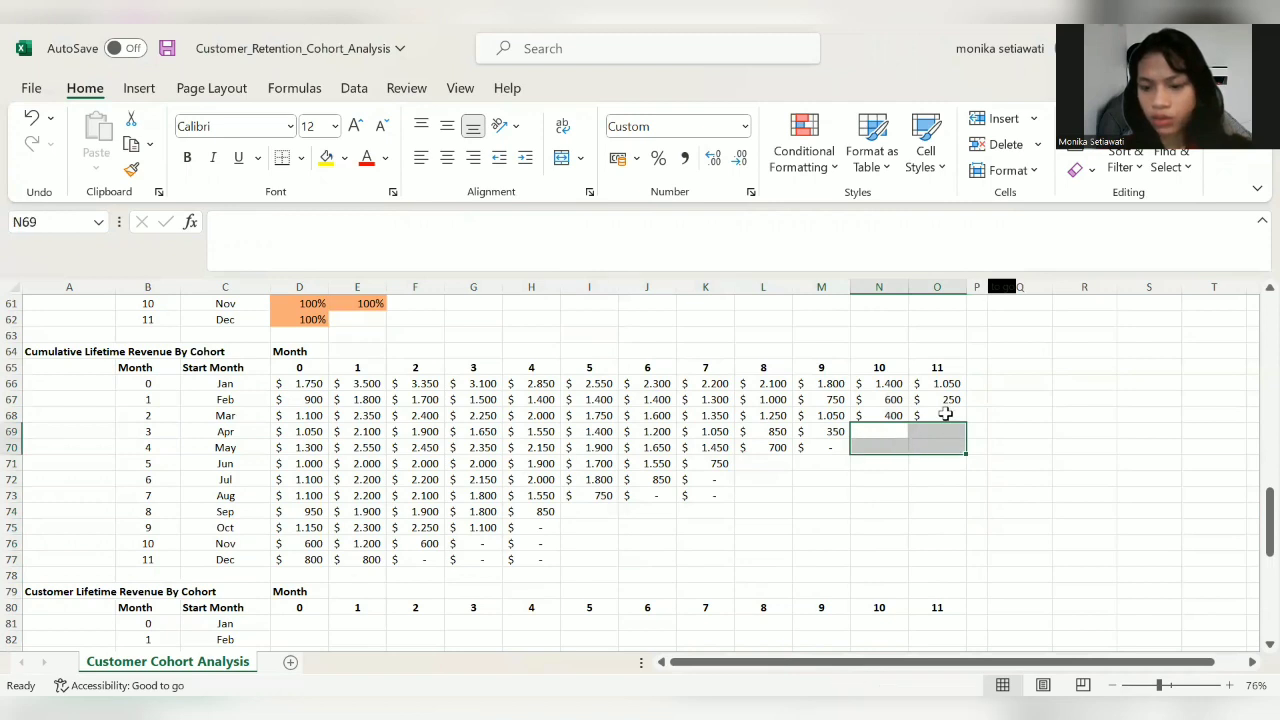
click(945, 413)
click(830, 447)
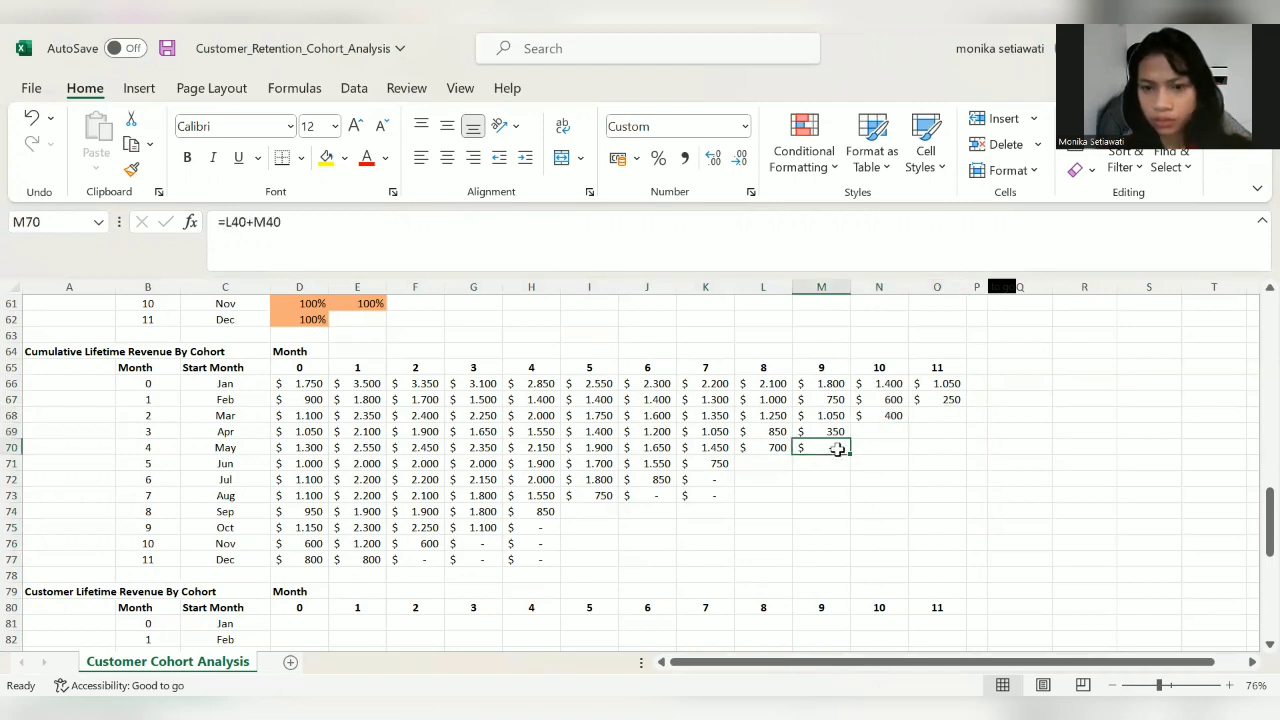
key(Delete)
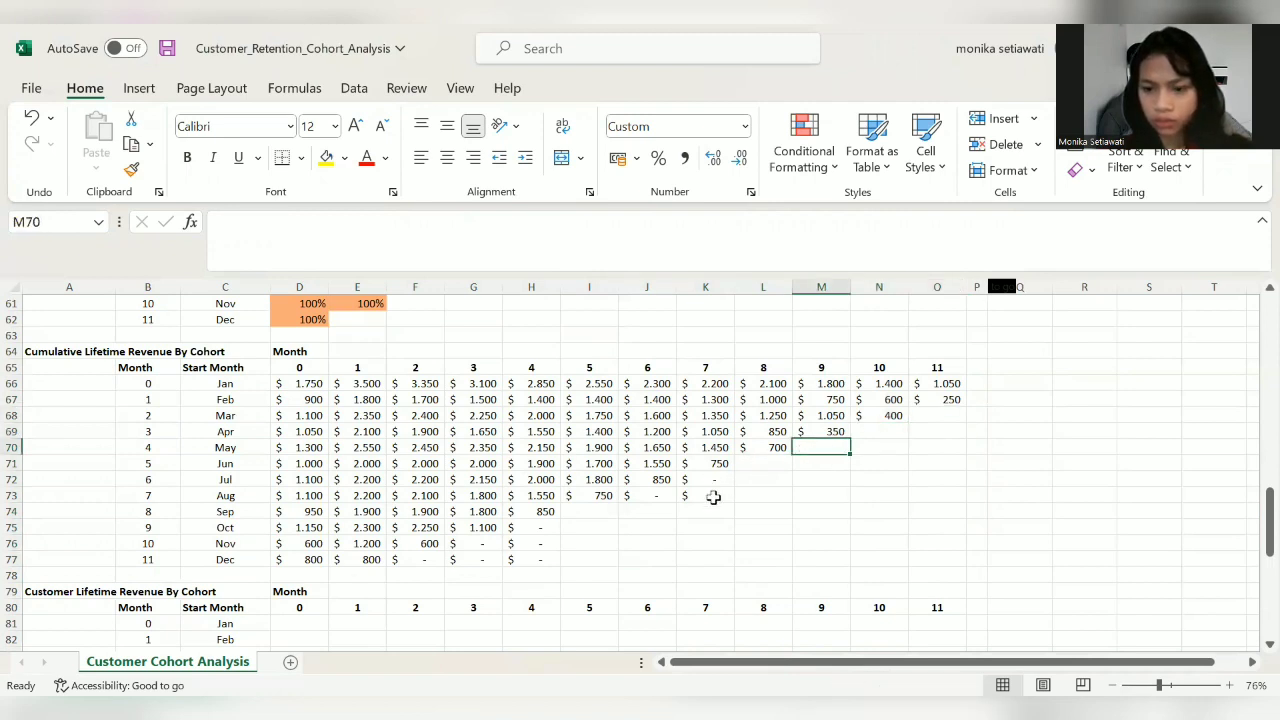
Step: Clear the remaining zero-value formulas from K72:K73, G76:H77, H75, J73 and F77 in the Cumulative Lifetime Revenue table
drag(705, 480, 710, 496)
key(Delete)
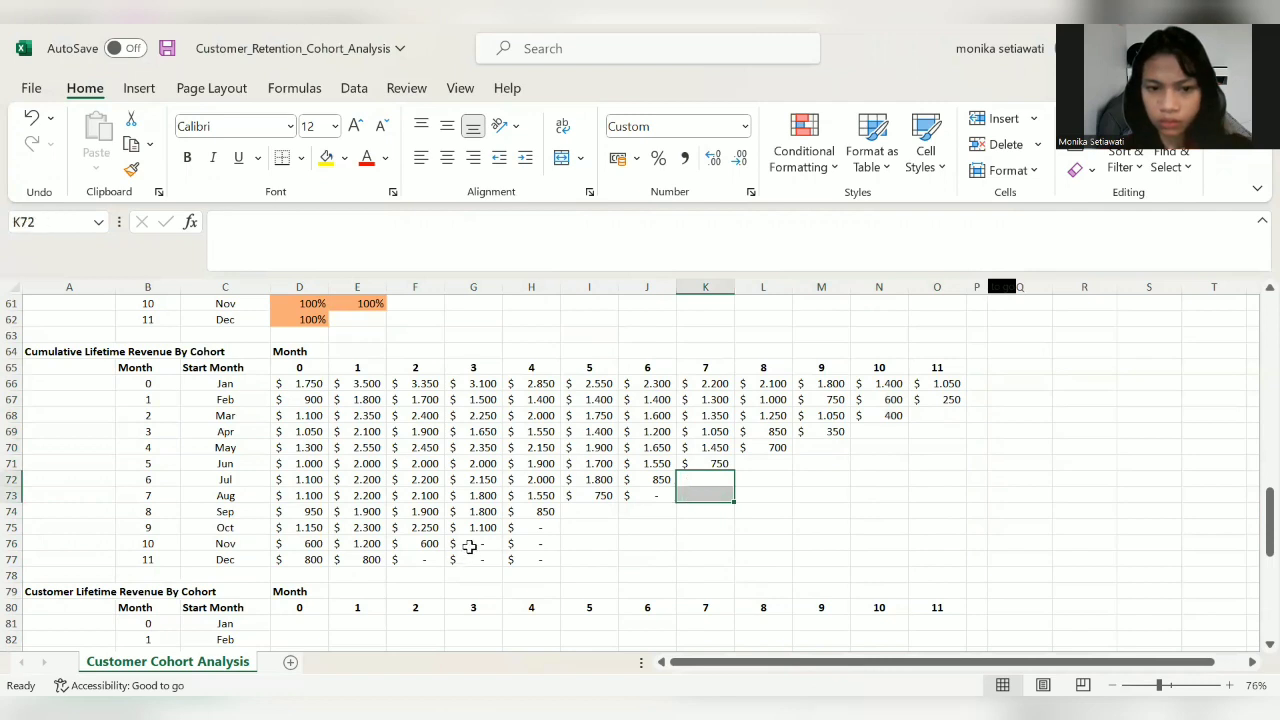
click(498, 548)
shift+click(509, 557)
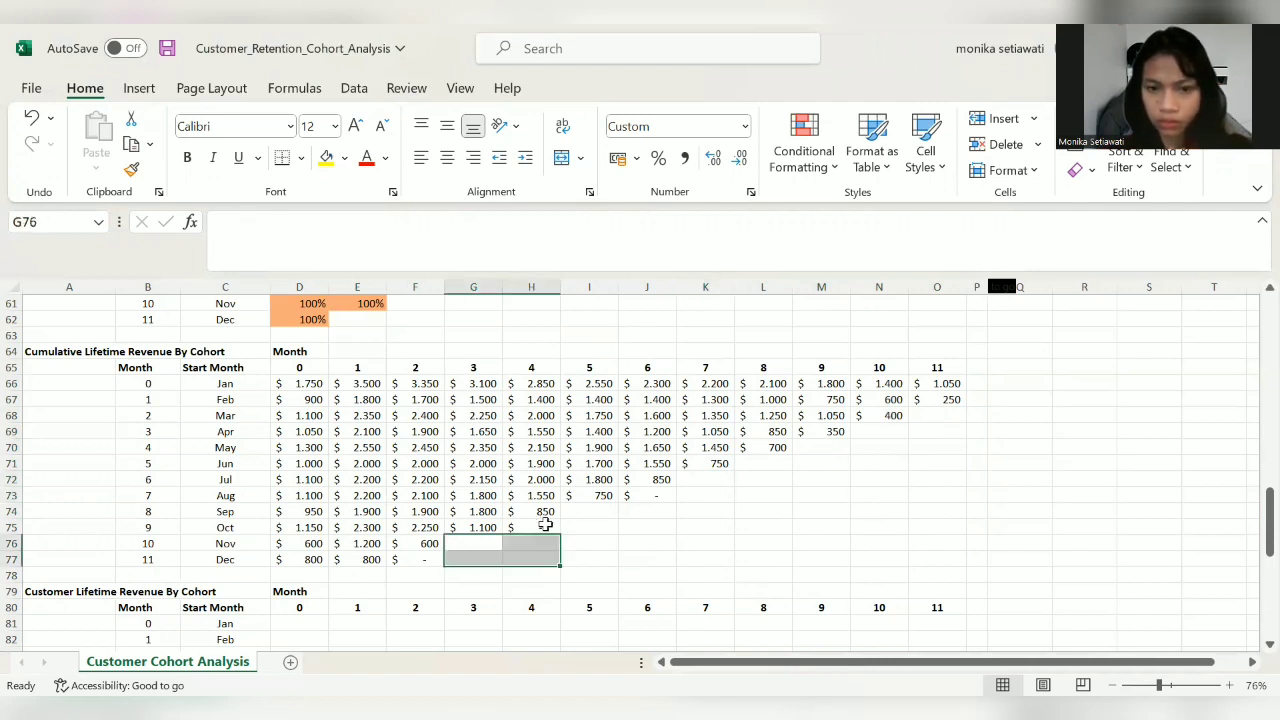
key(Delete)
click(543, 525)
key(Delete)
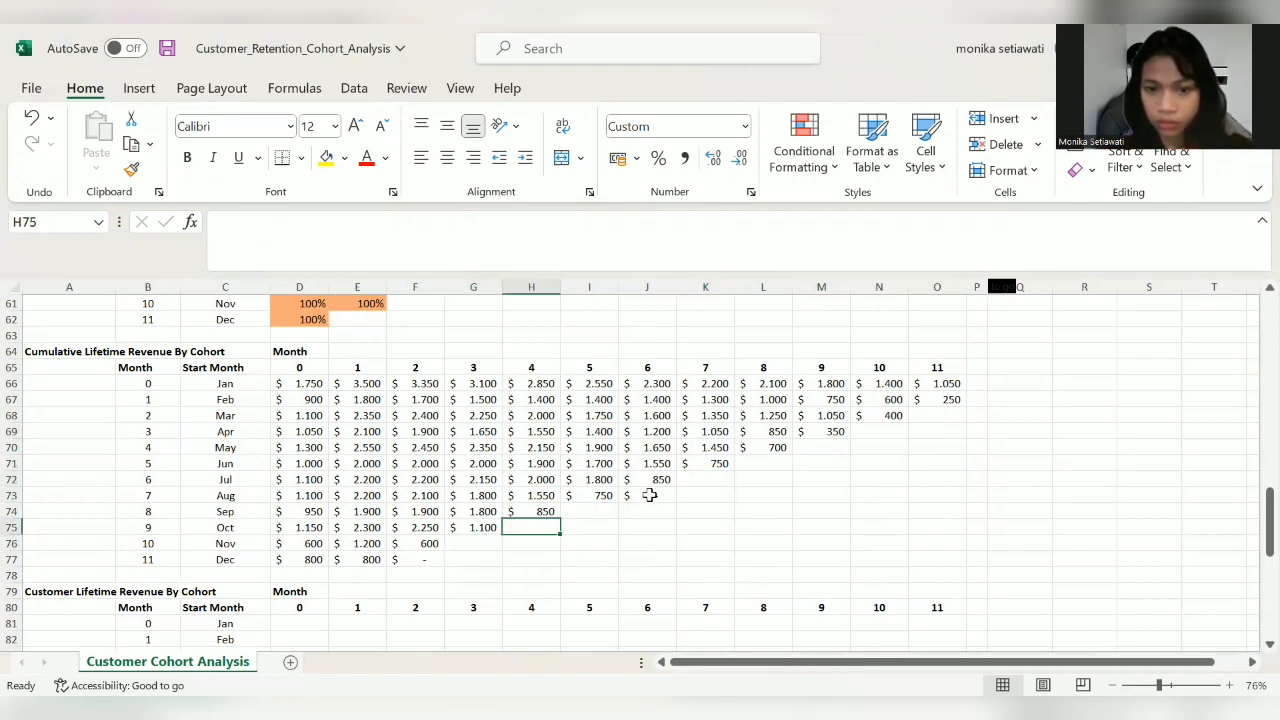
click(650, 495)
key(Delete)
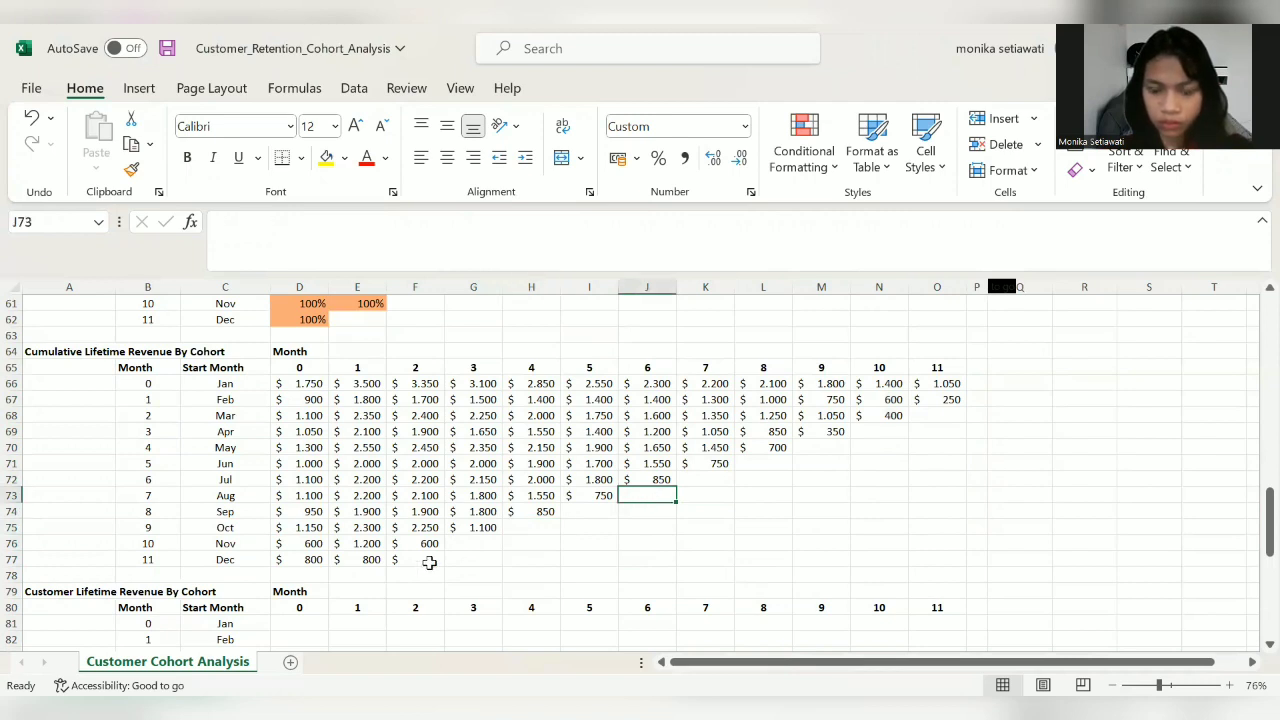
click(428, 562)
key(Delete)
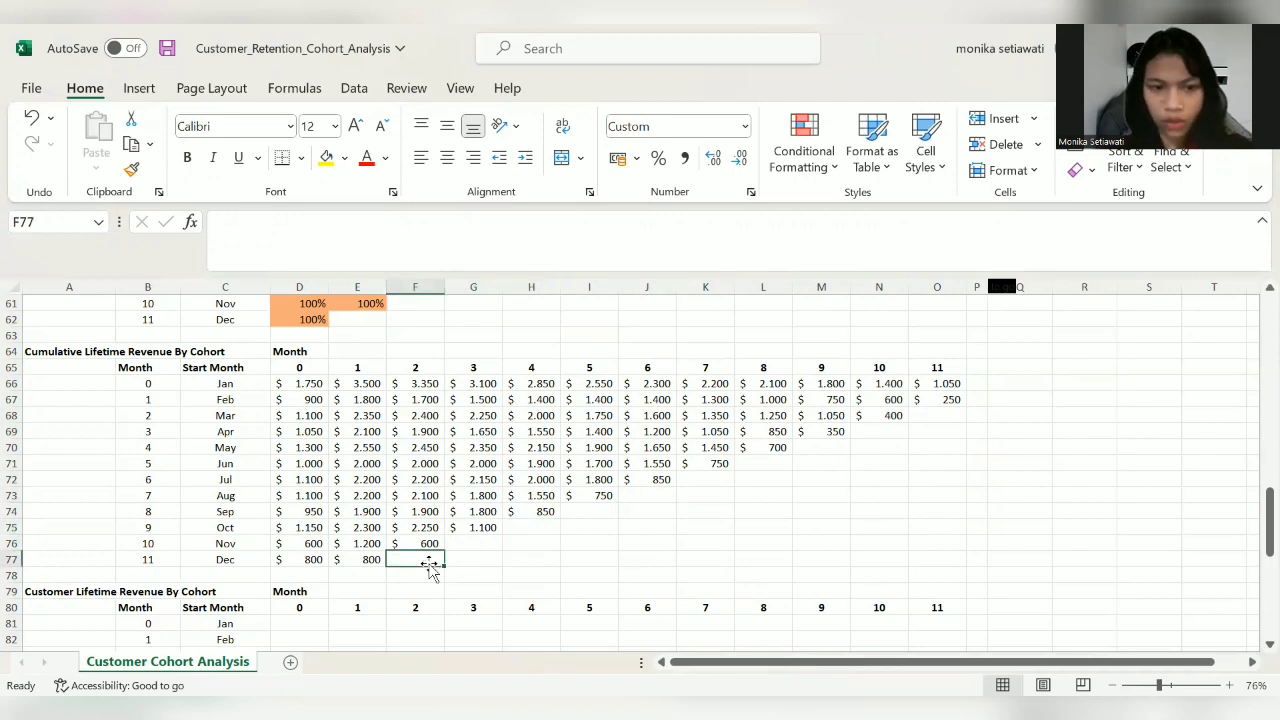
Step: Apply the Green-Yellow-Red color scale to the Cumulative Lifetime Revenue values from January to November, rows 66 to 76
click(300, 384)
drag(684, 495, 969, 547)
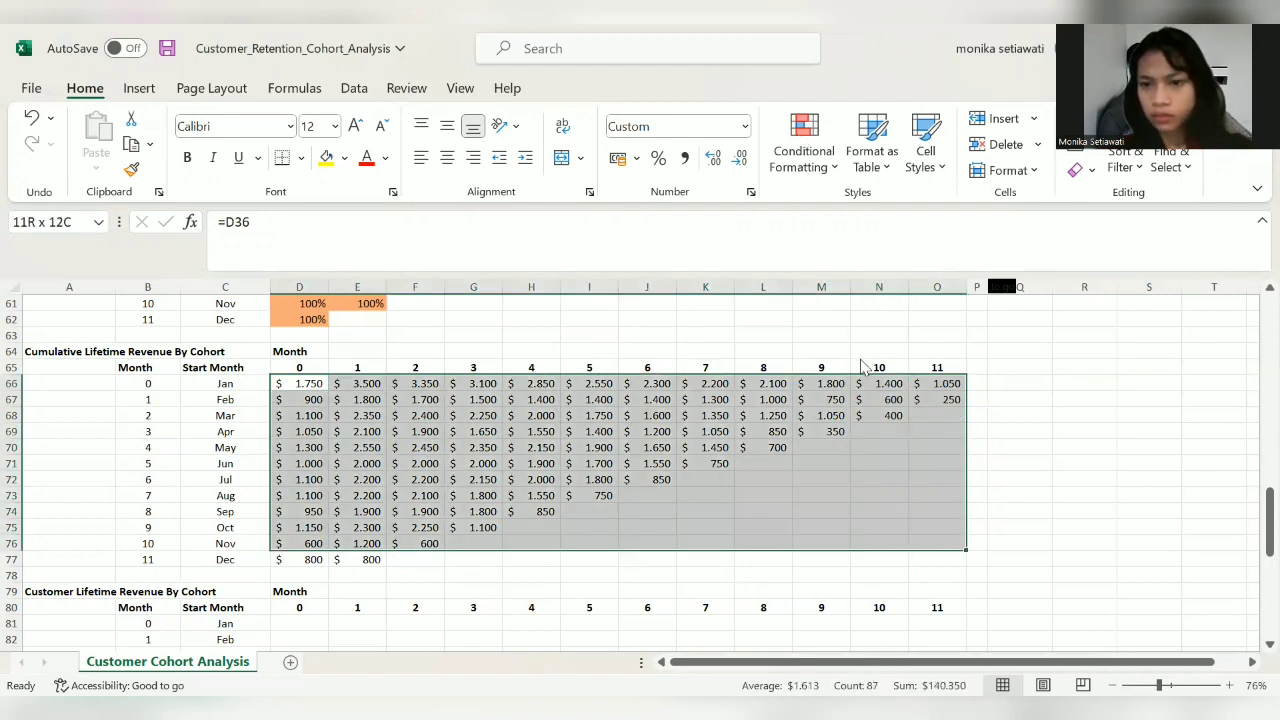
click(804, 146)
mouse_move(862, 360)
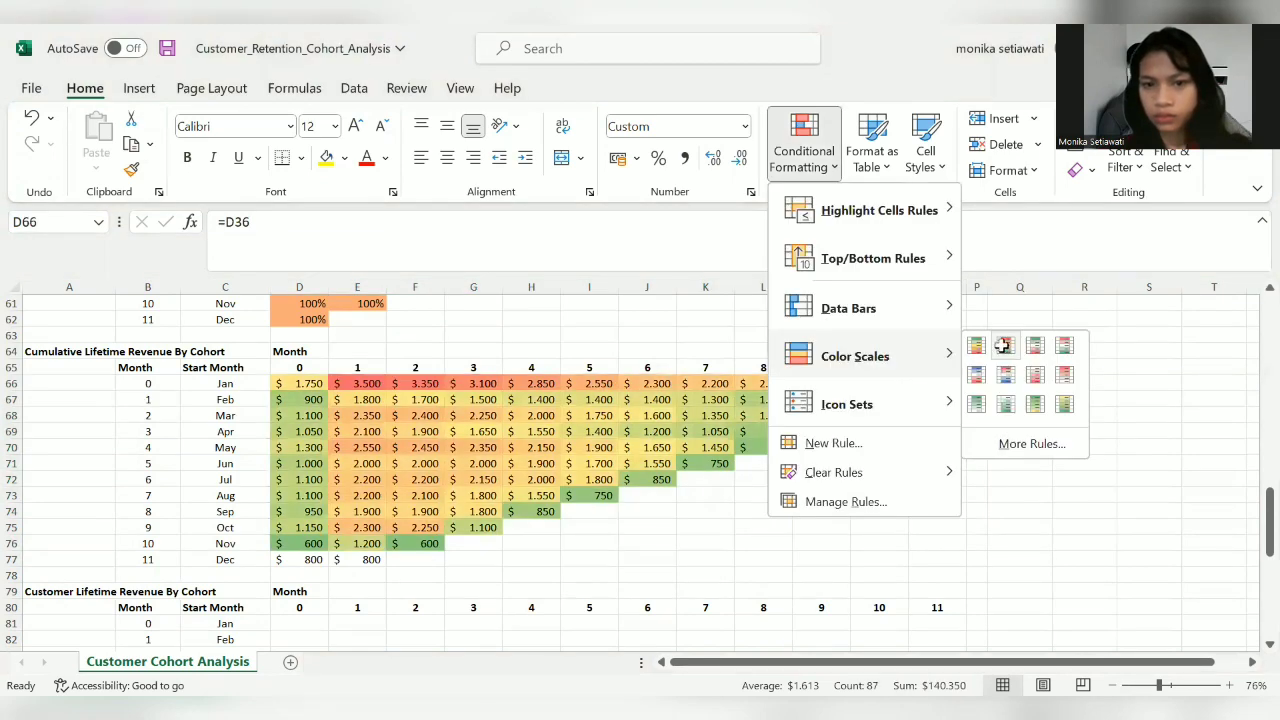
click(805, 138)
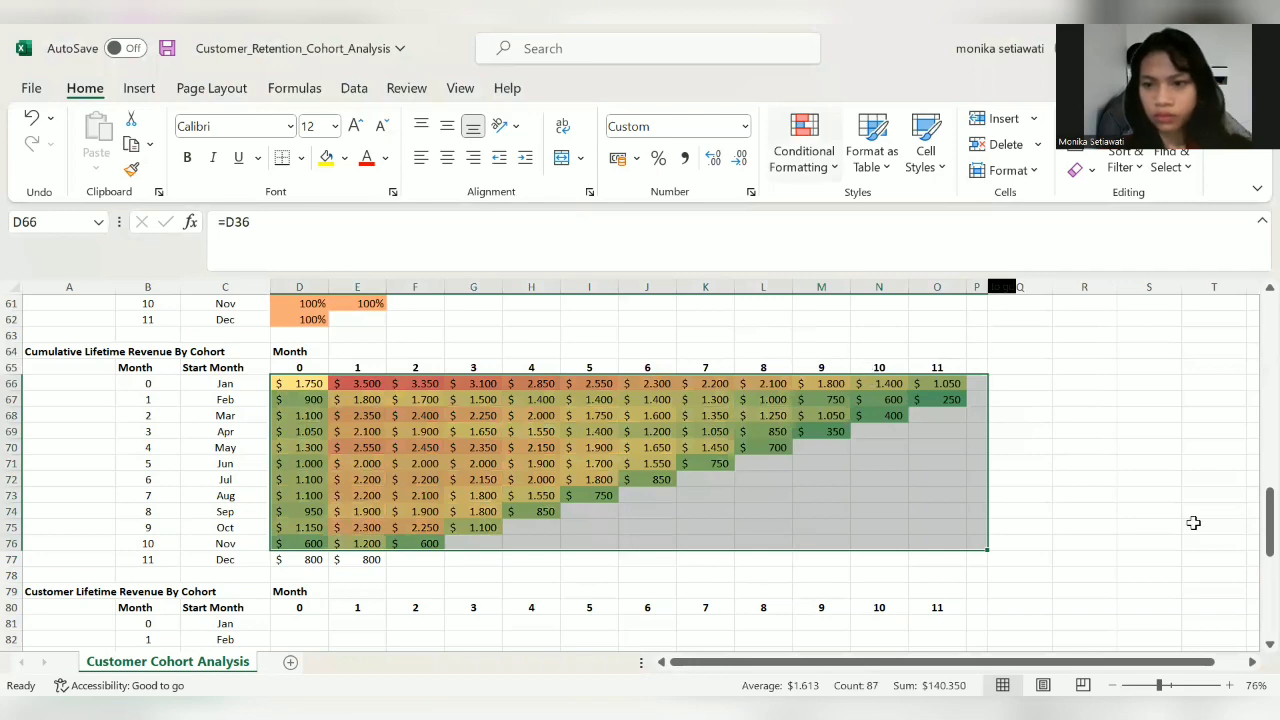
Step: Begin January's month 0 formula in D81 of the Customer Lifetime Revenue table with =D66, the cumulative revenue
drag(1249, 520, 1252, 562)
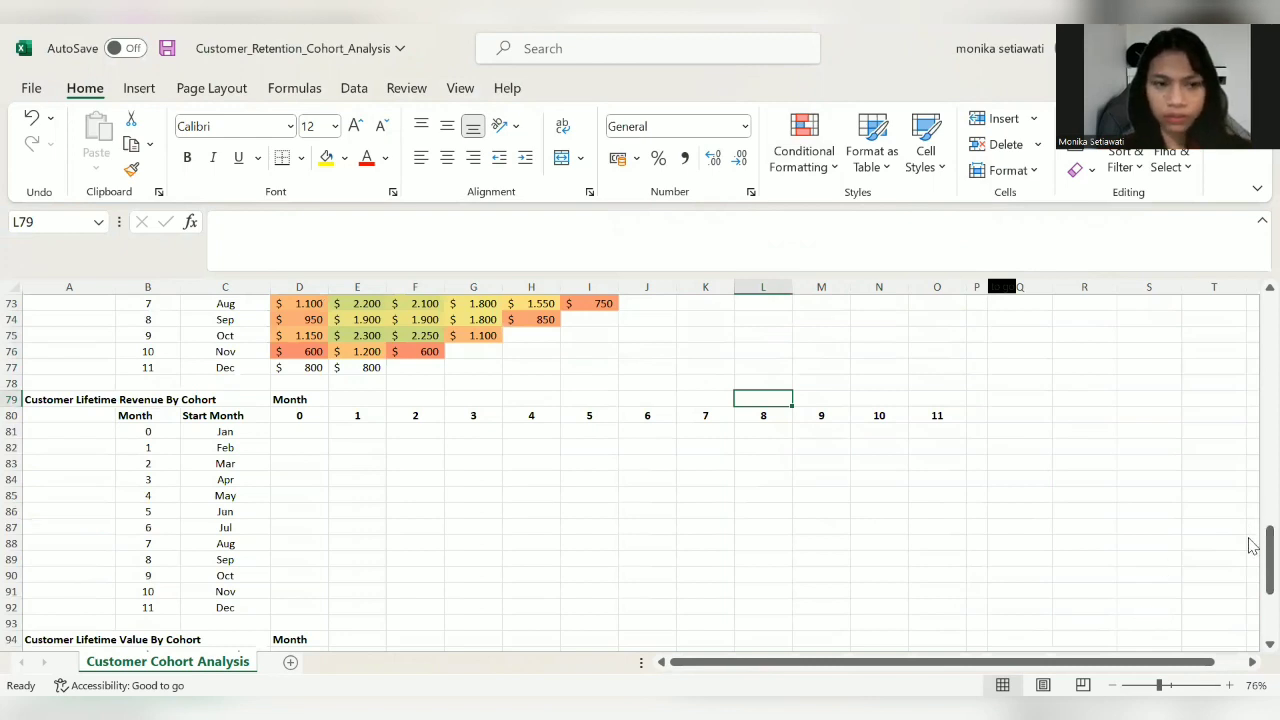
drag(1250, 460, 1252, 363)
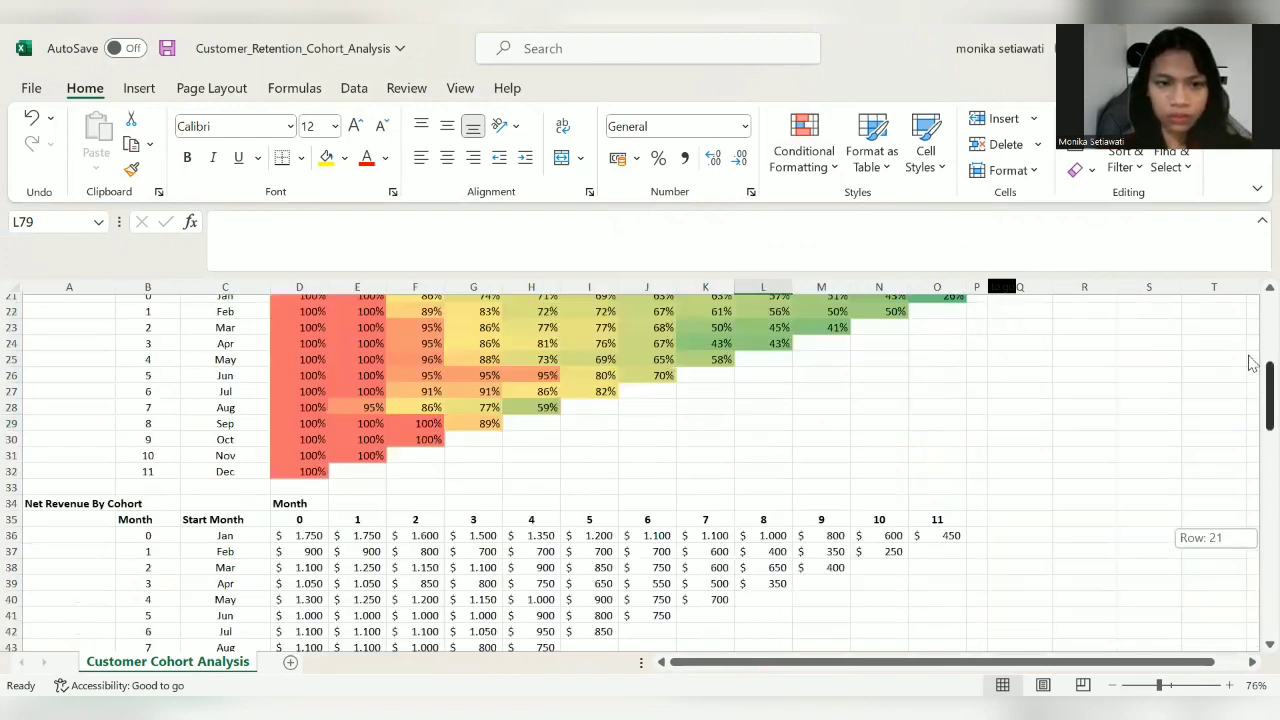
drag(1250, 470, 1244, 578)
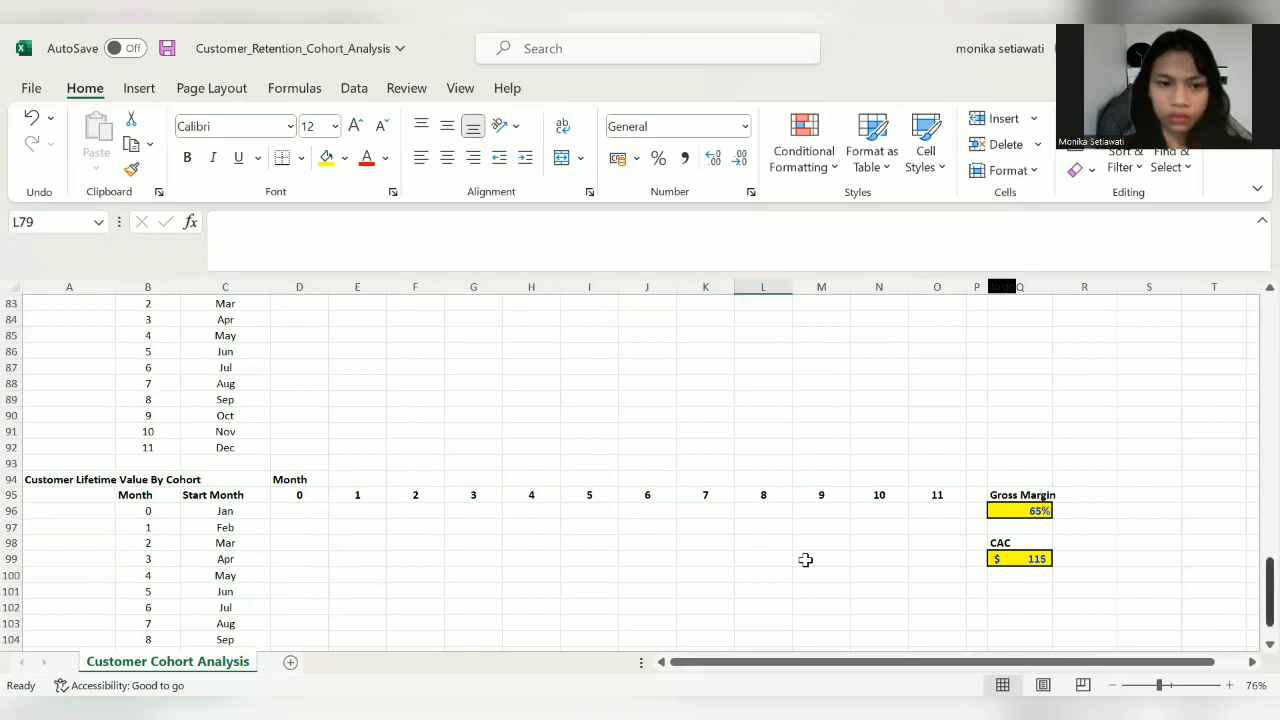
scroll(305, 421, up, 3)
click(305, 421)
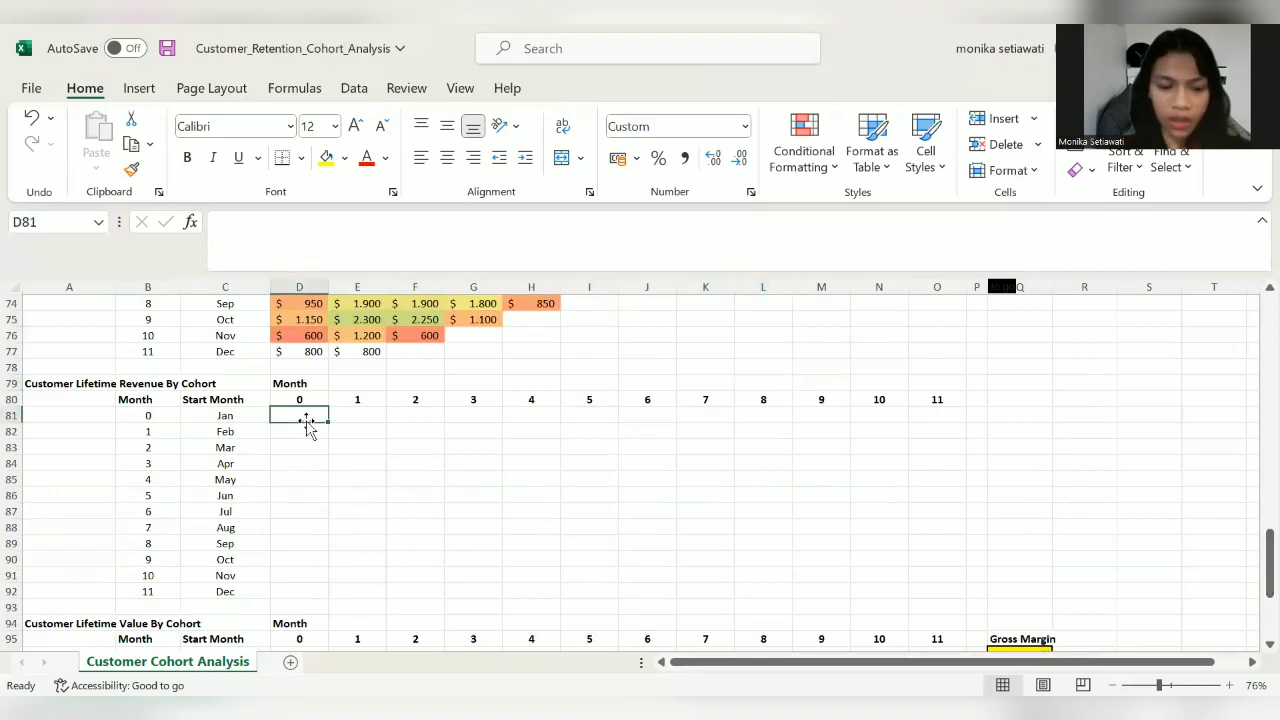
text(=)
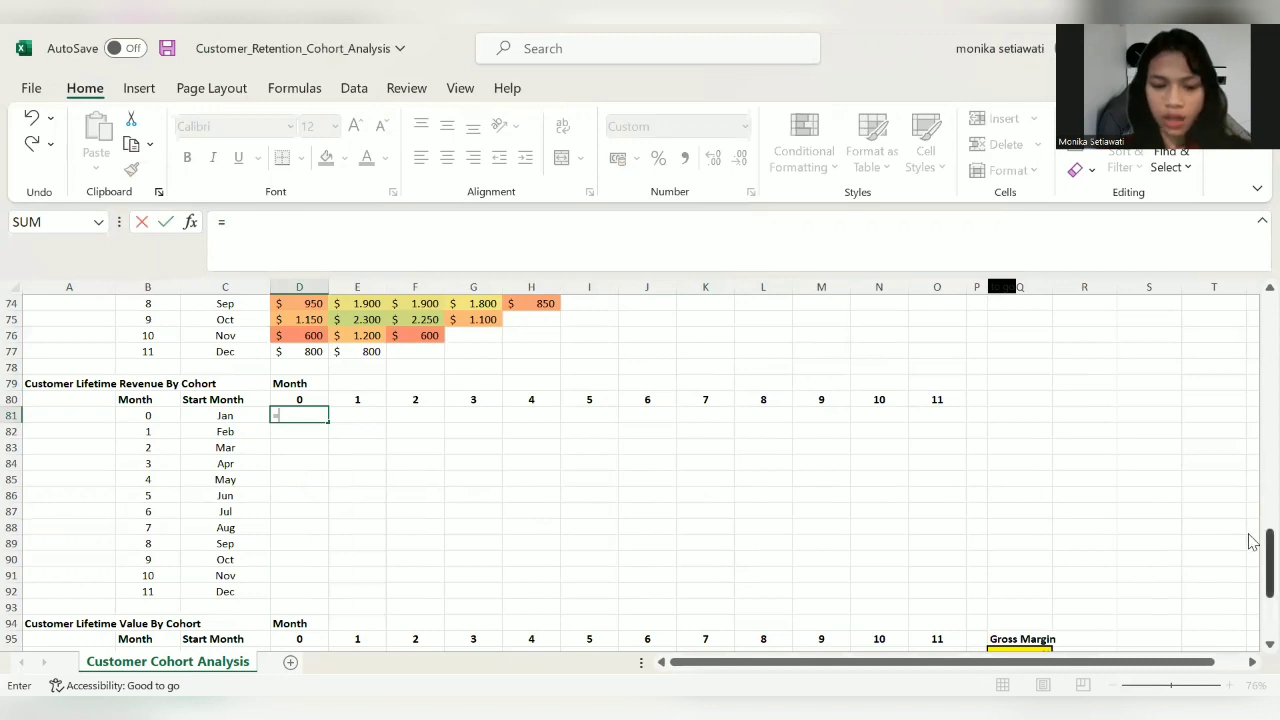
drag(1253, 541, 1262, 505)
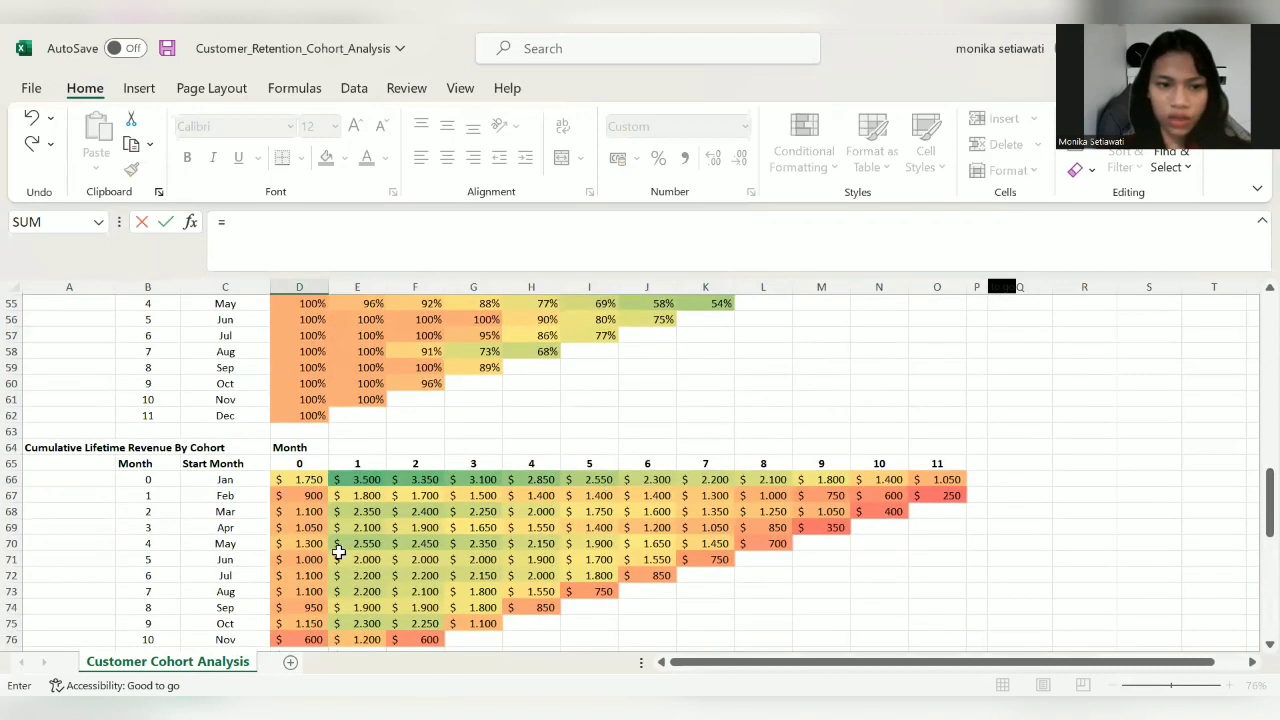
click(320, 480)
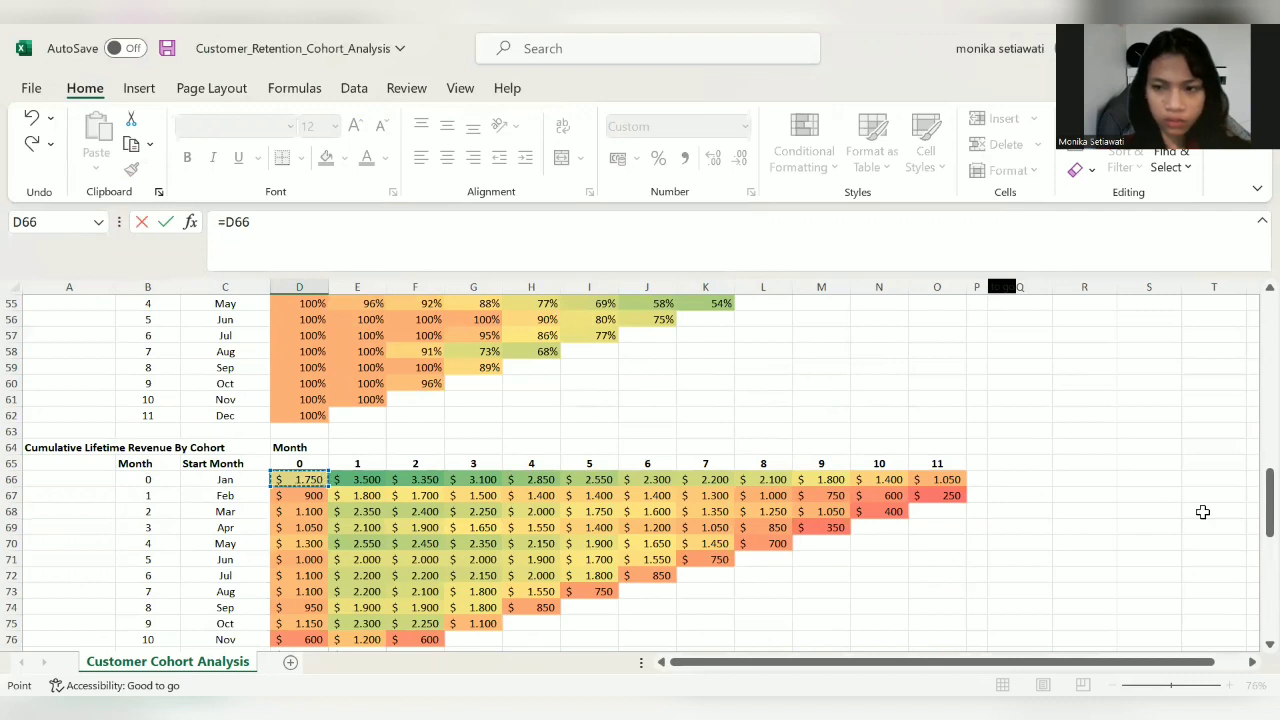
drag(1262, 505, 1250, 560)
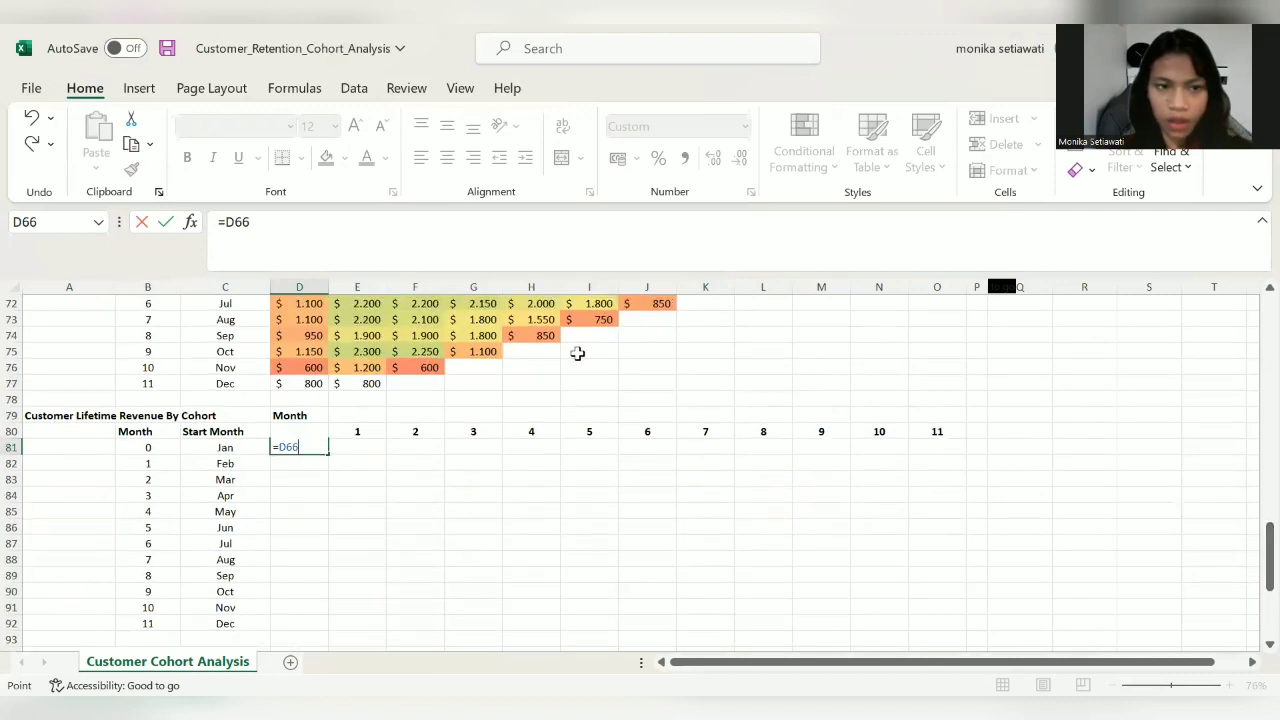
Step: Complete D81 as =D66/$D6, dividing by January's month 0 customer count with the column locked
click(420, 226)
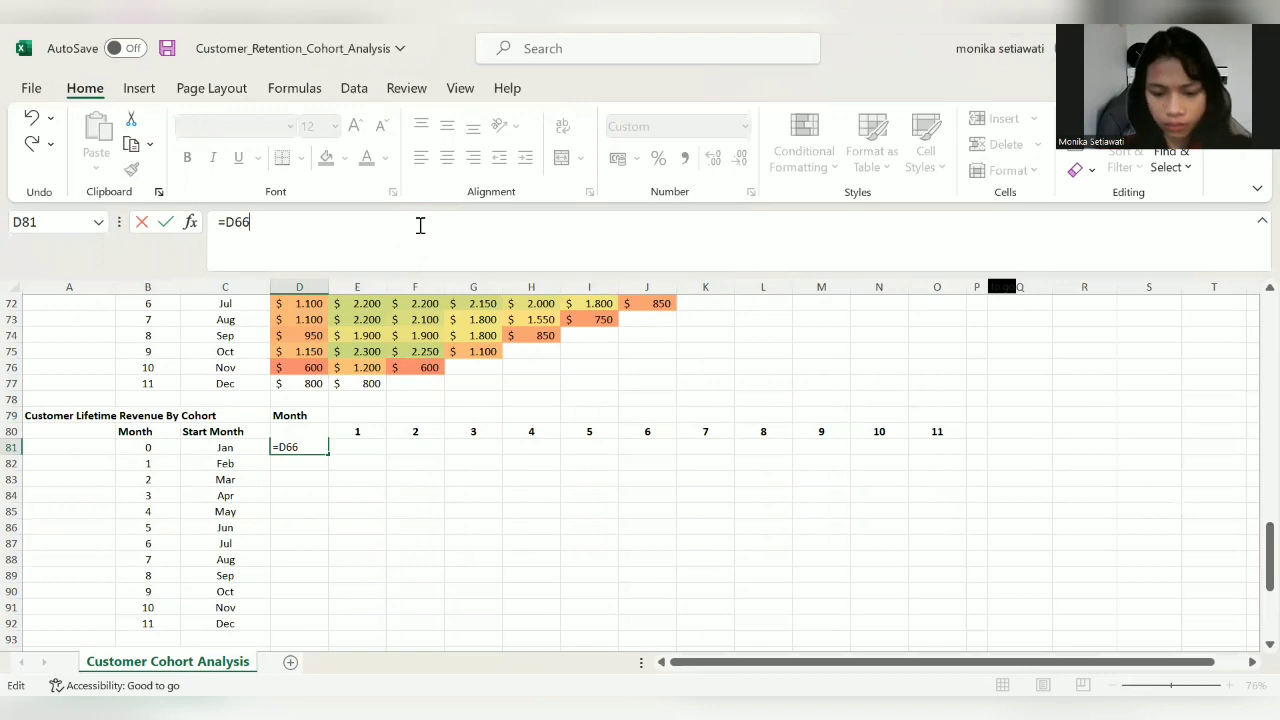
text(/)
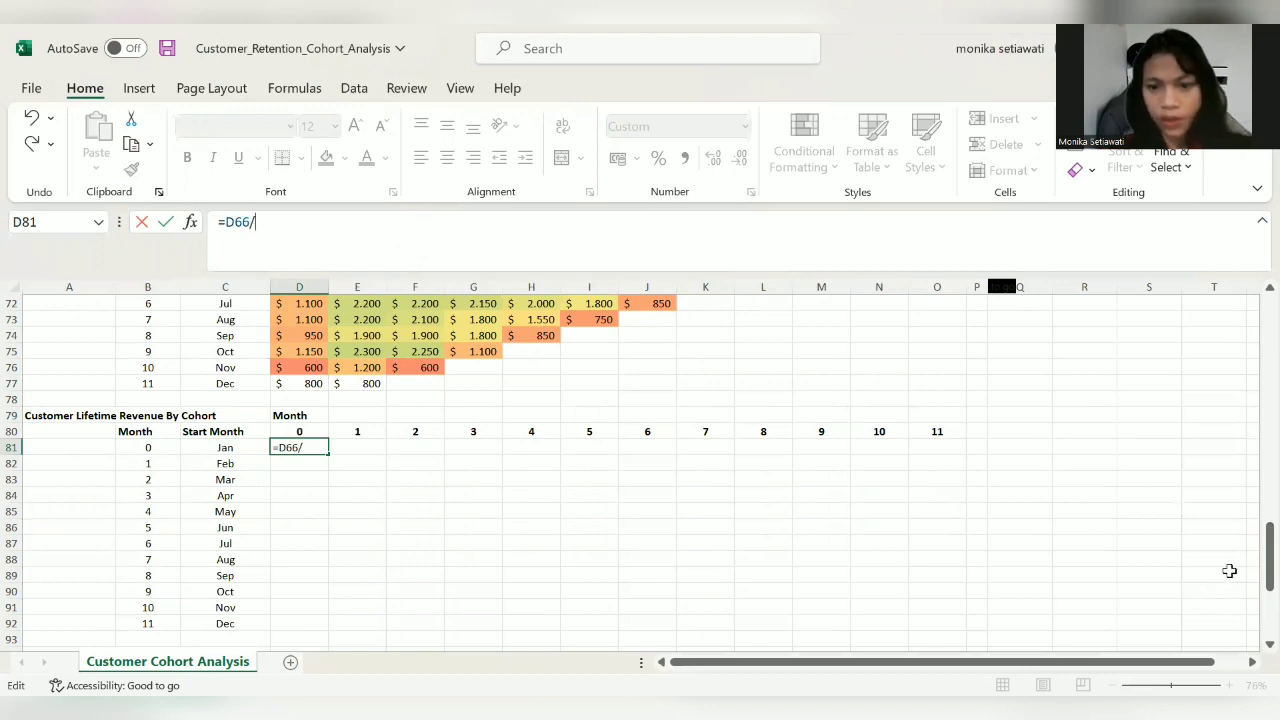
drag(1252, 572, 1237, 383)
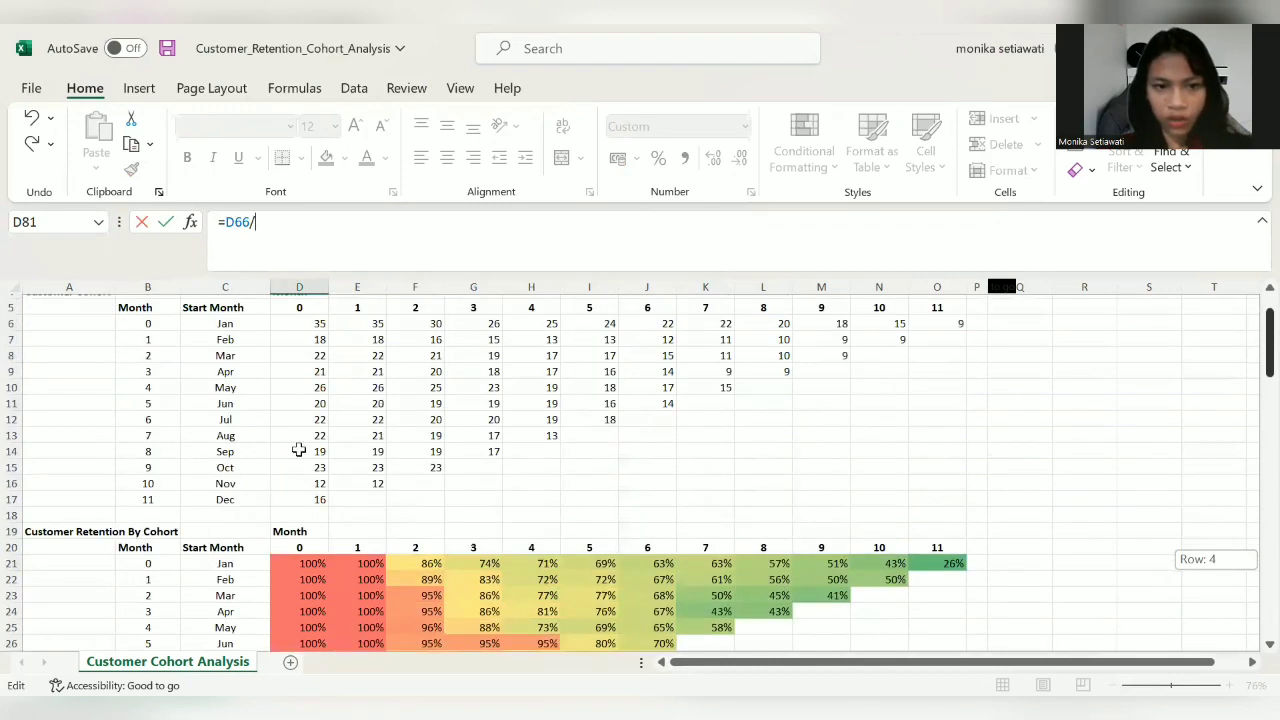
click(304, 380)
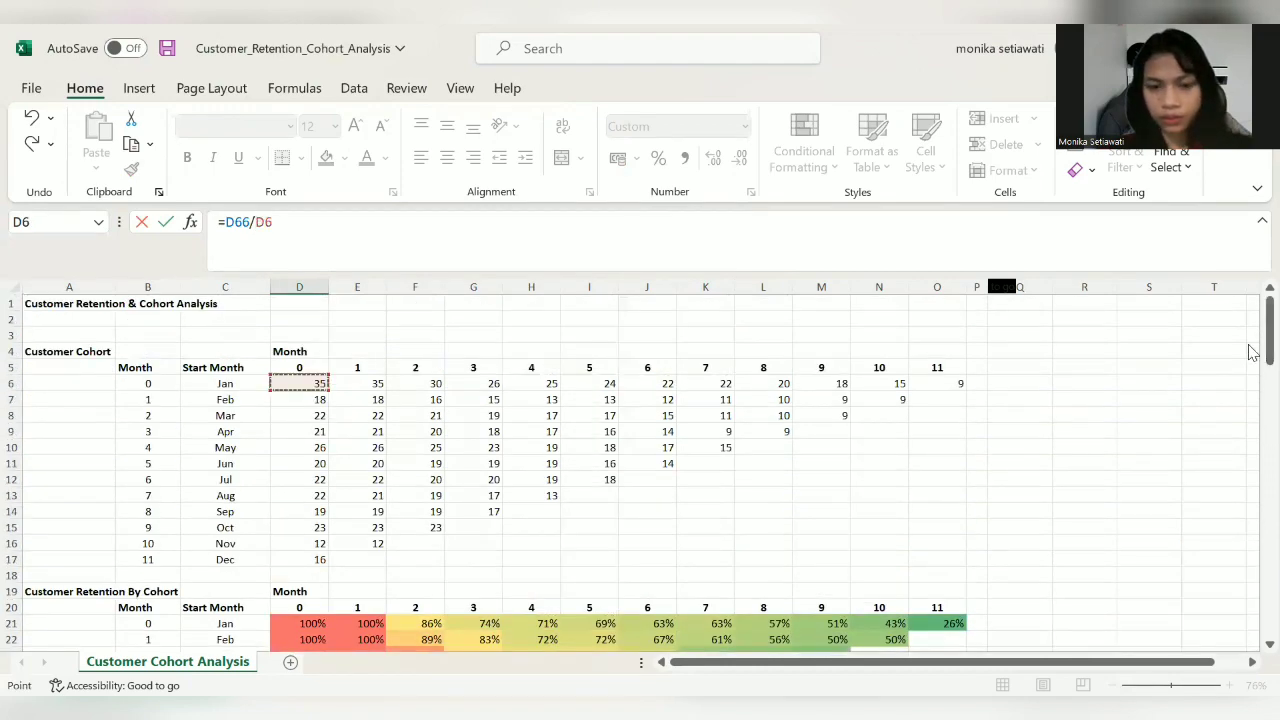
drag(1250, 352, 1252, 578)
scroll(1250, 595, down, 4)
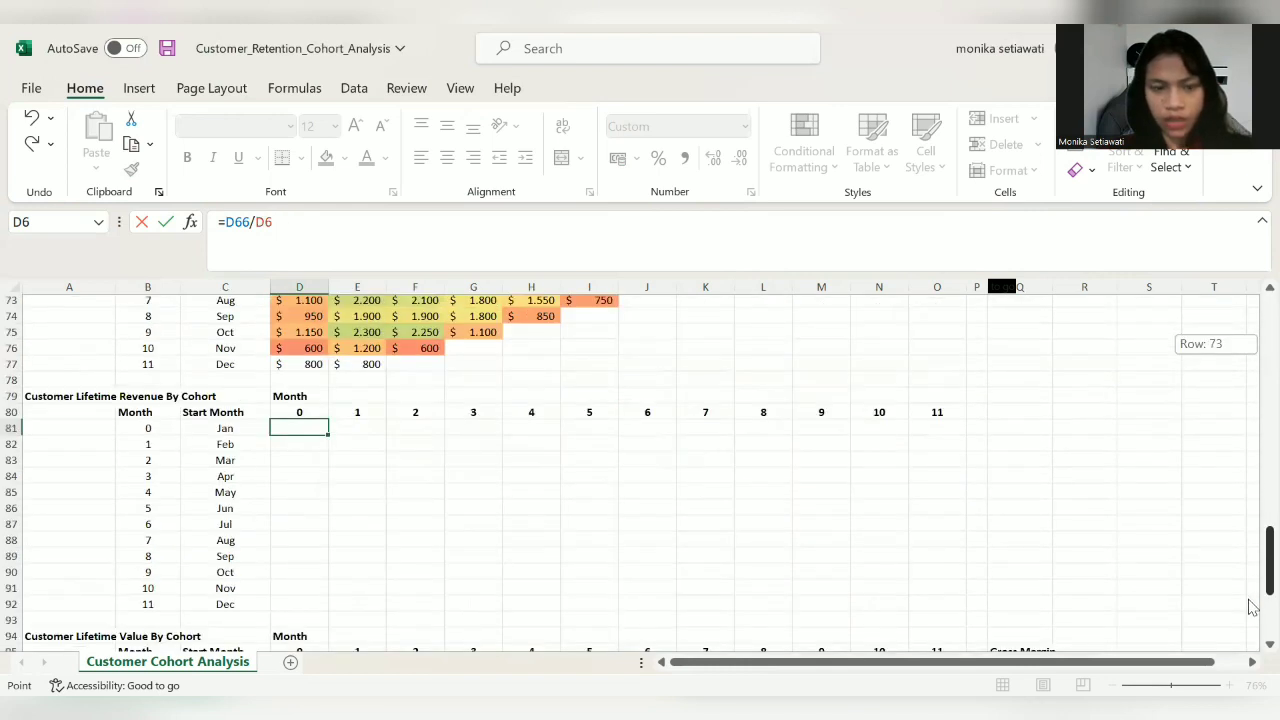
click(256, 221)
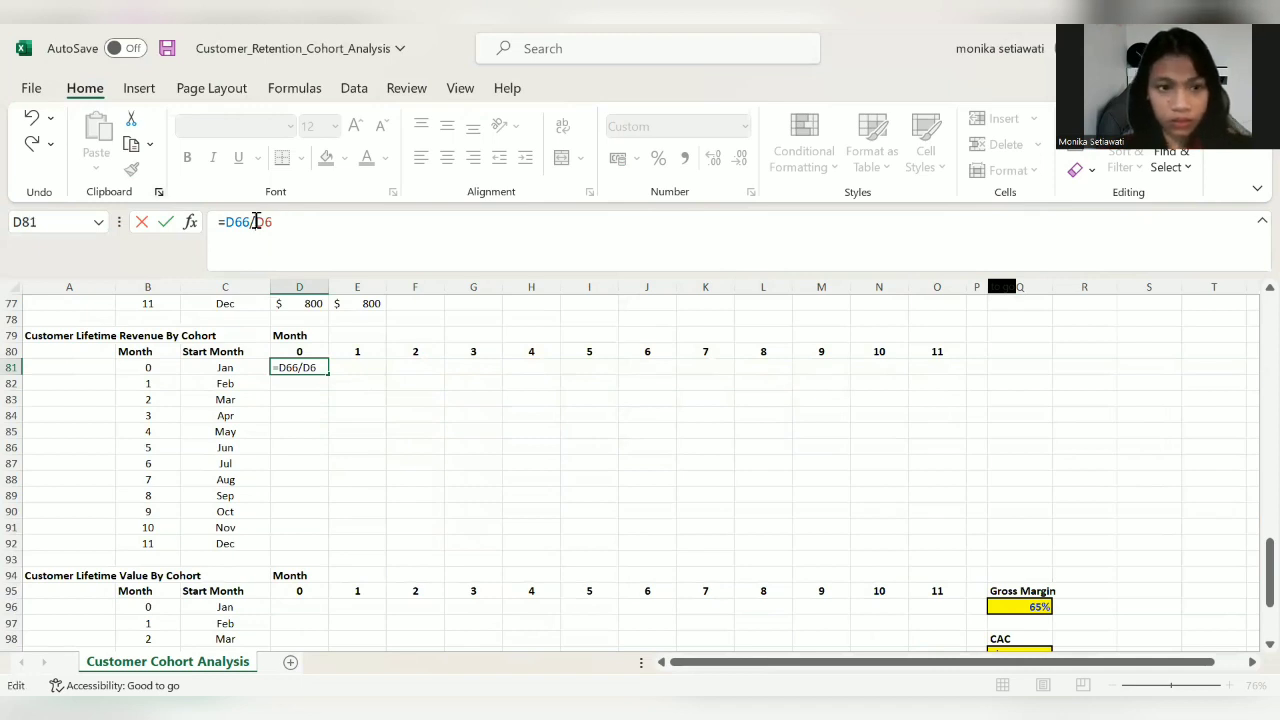
text($)
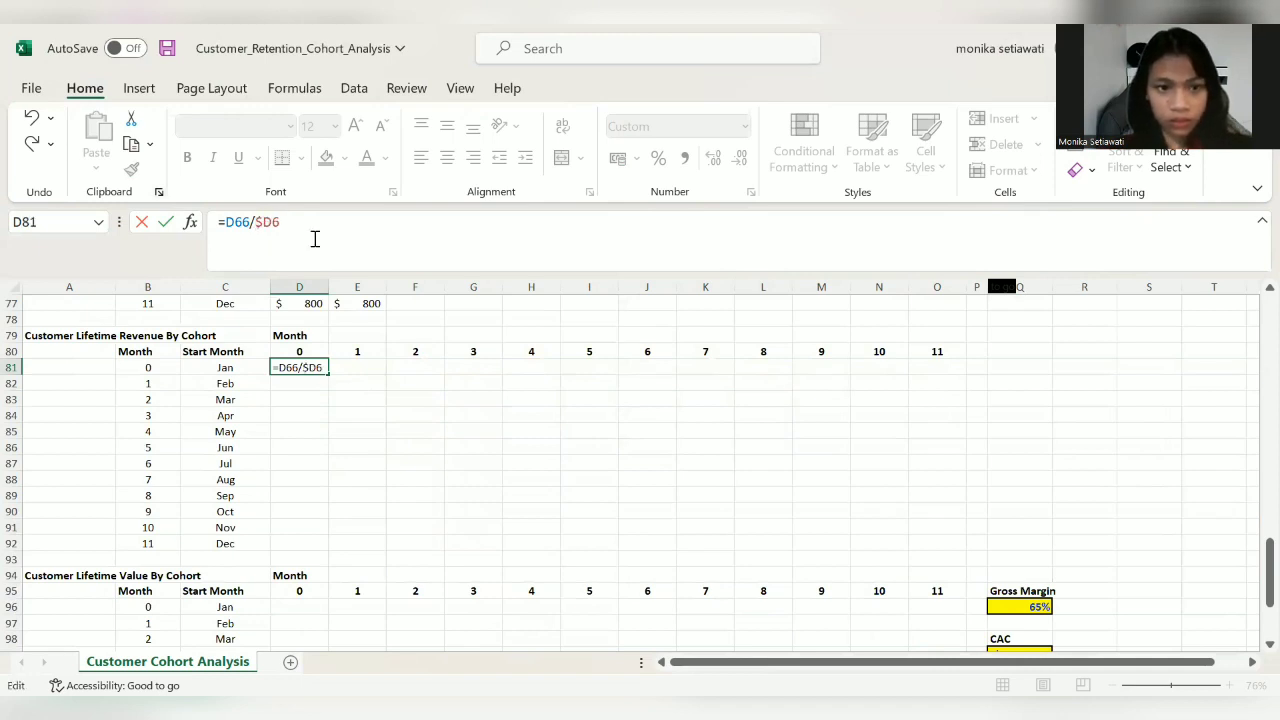
key(Return)
Step: Fill the D81 formula across to O81 and down through December's row 92
click(305, 367)
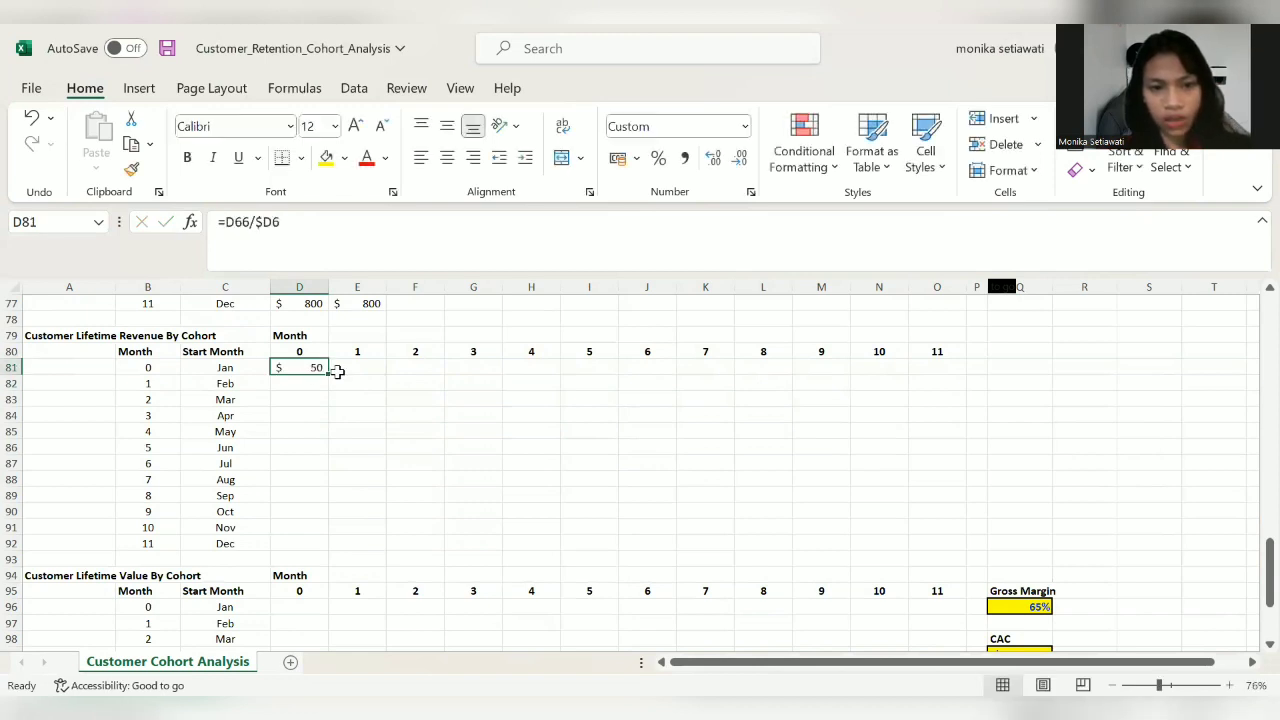
drag(326, 371, 644, 355)
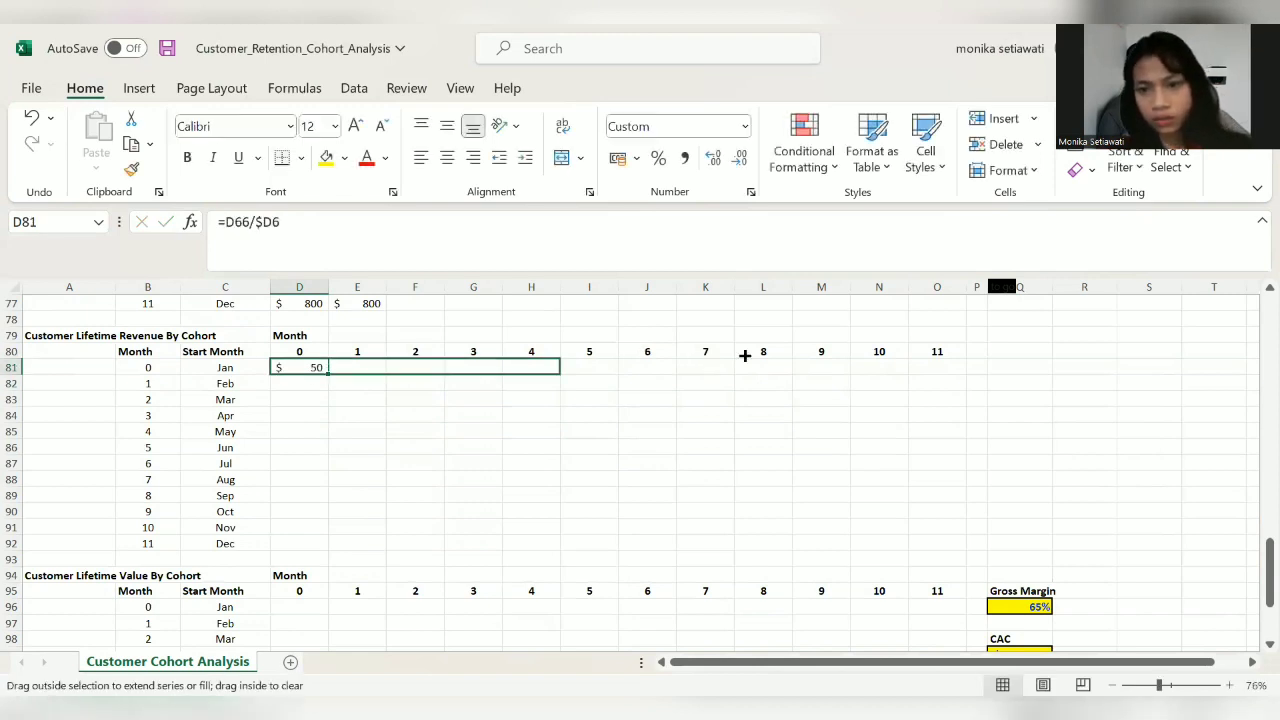
drag(745, 355, 979, 550)
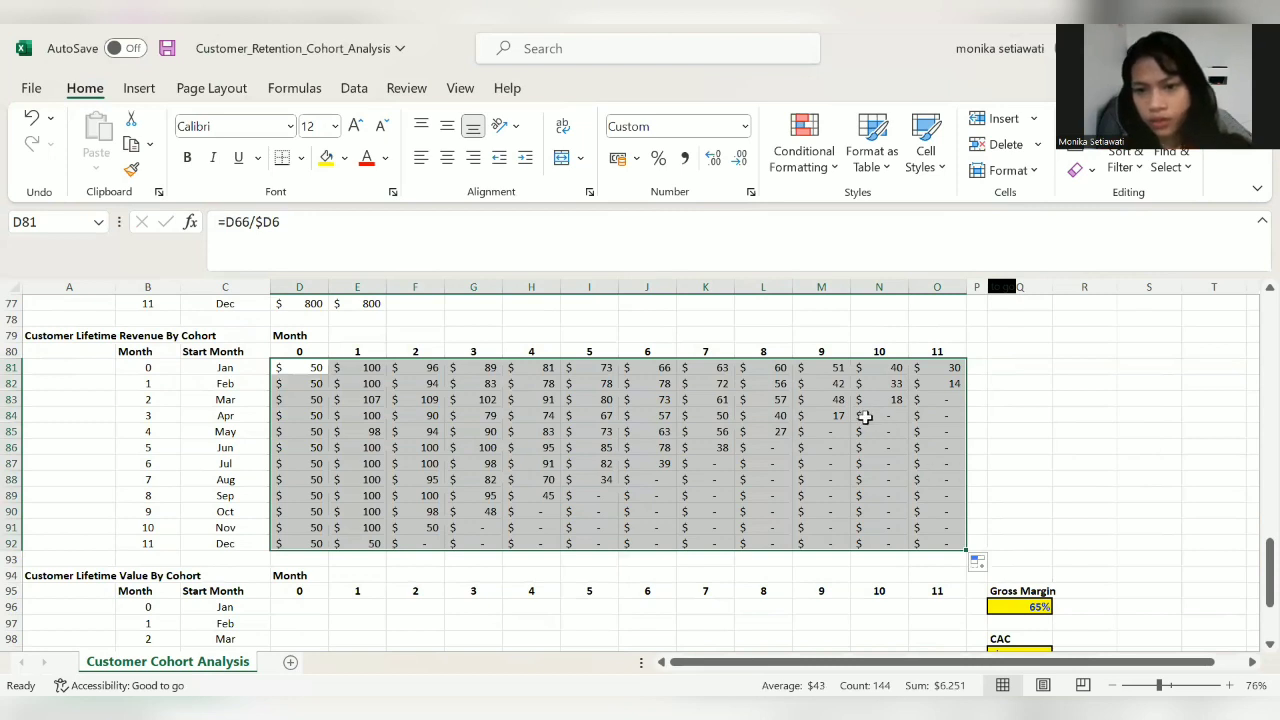
Step: Clear the zero-value formulas from N84:O92, L86:M92, J88:K92, K87 and O83 in the Customer Lifetime Revenue table
drag(865, 418, 939, 551)
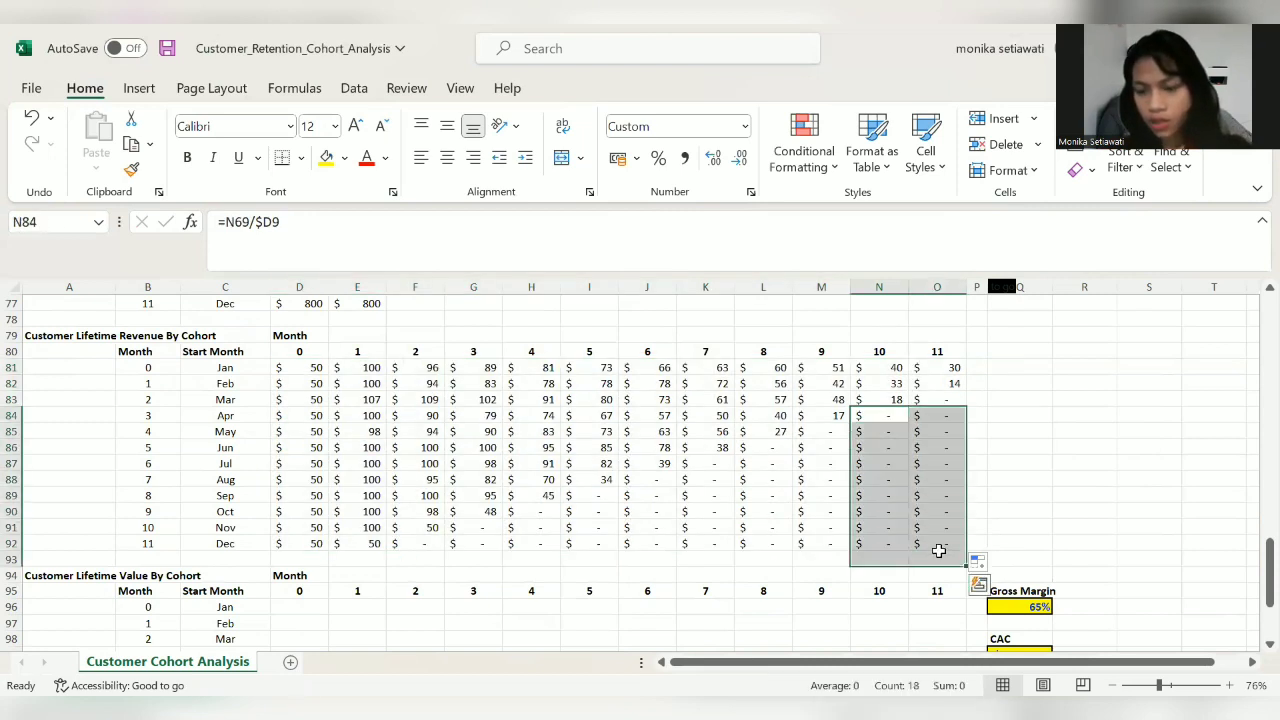
key(Delete)
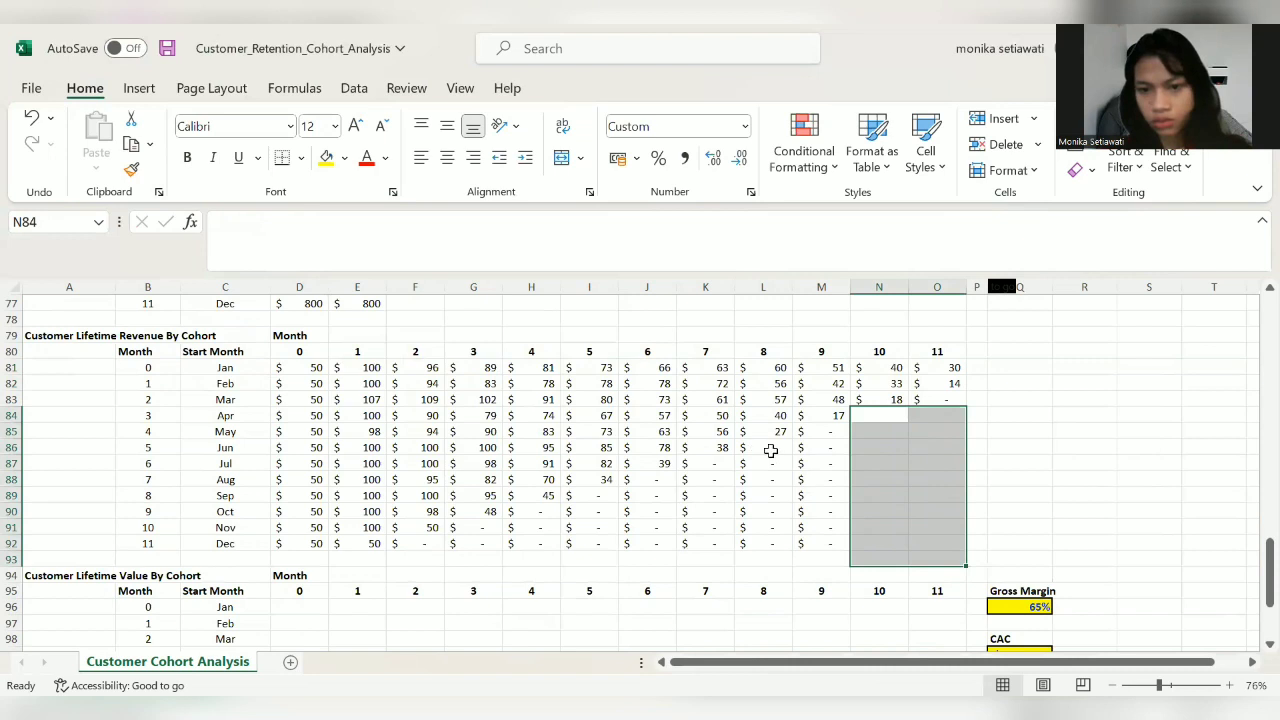
drag(771, 451, 821, 540)
key(Delete)
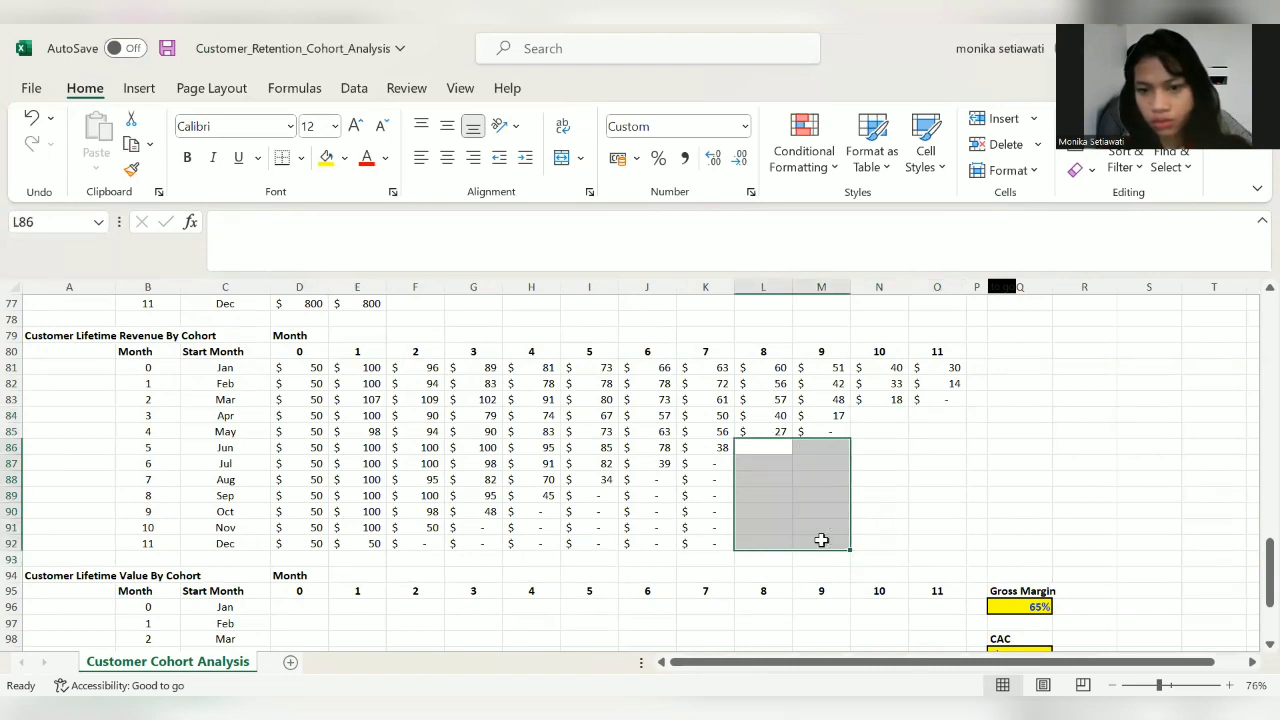
drag(658, 477, 720, 543)
key(Delete)
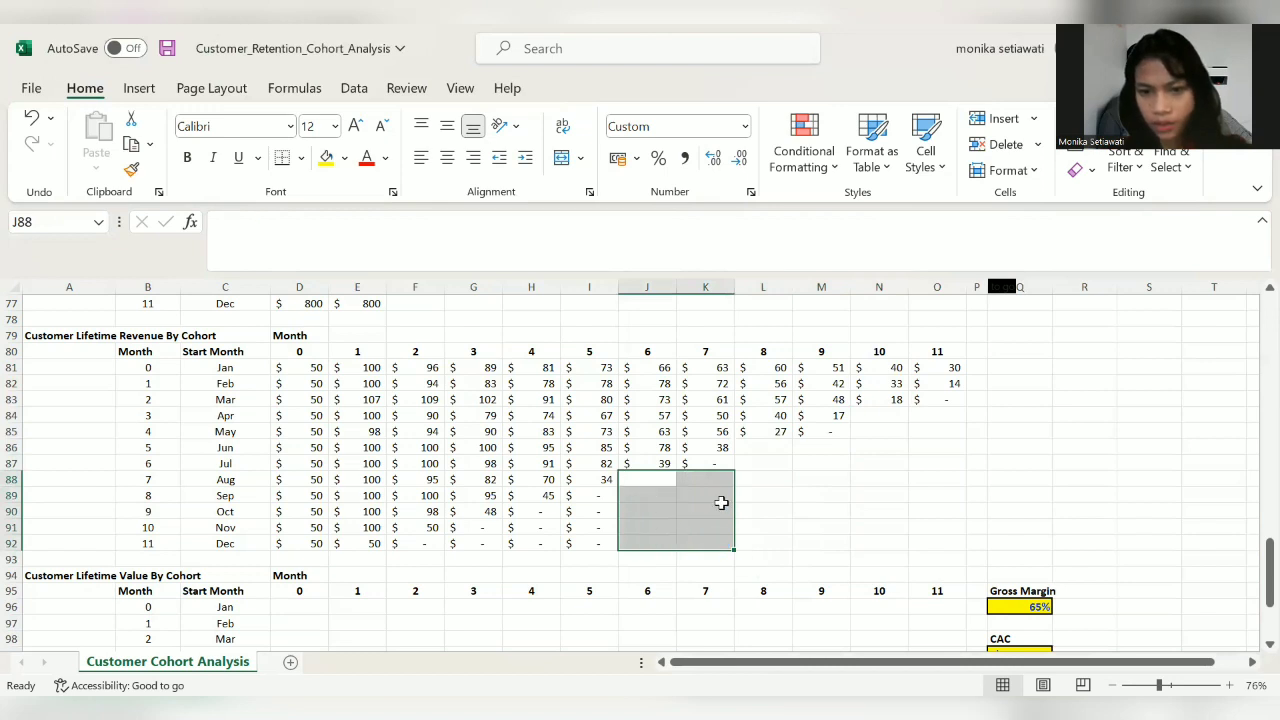
click(716, 459)
key(Delete)
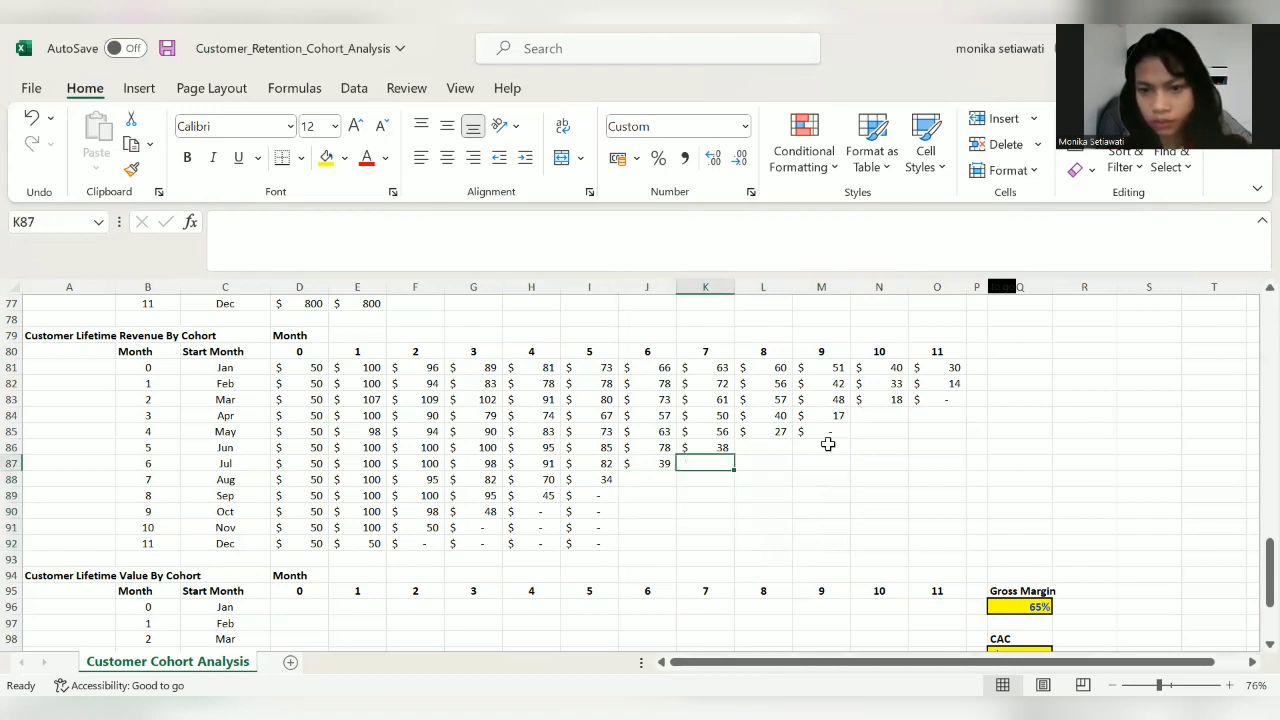
click(830, 447)
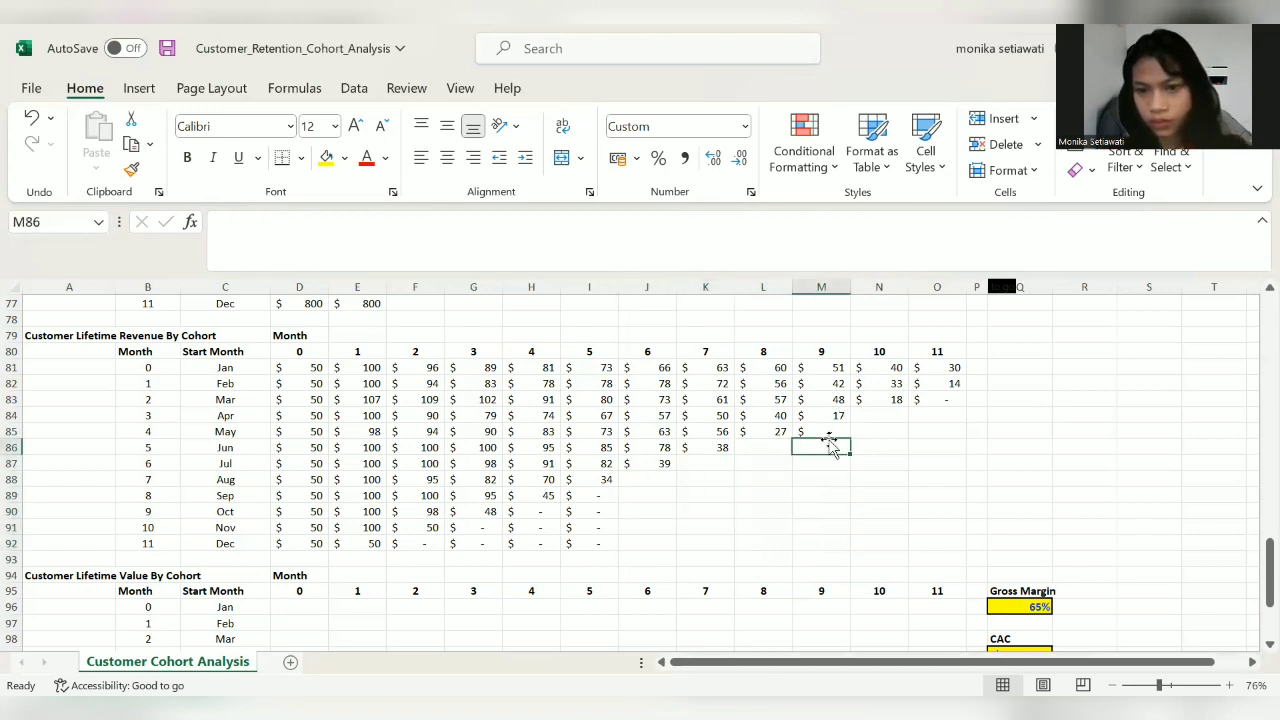
click(952, 399)
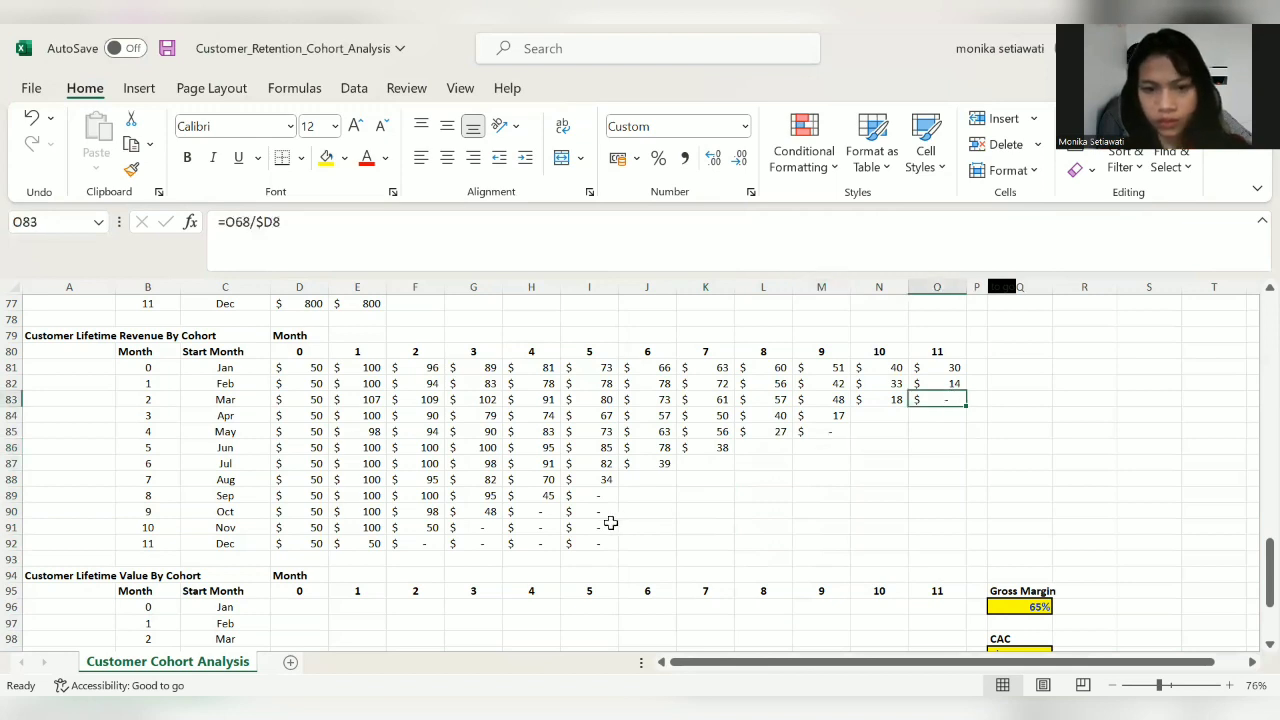
key(Delete)
Step: Clear the remaining zero-value formulas from I89:I92, G91:H92, H90 and F92 in the Customer Lifetime Revenue table
drag(588, 497, 588, 512)
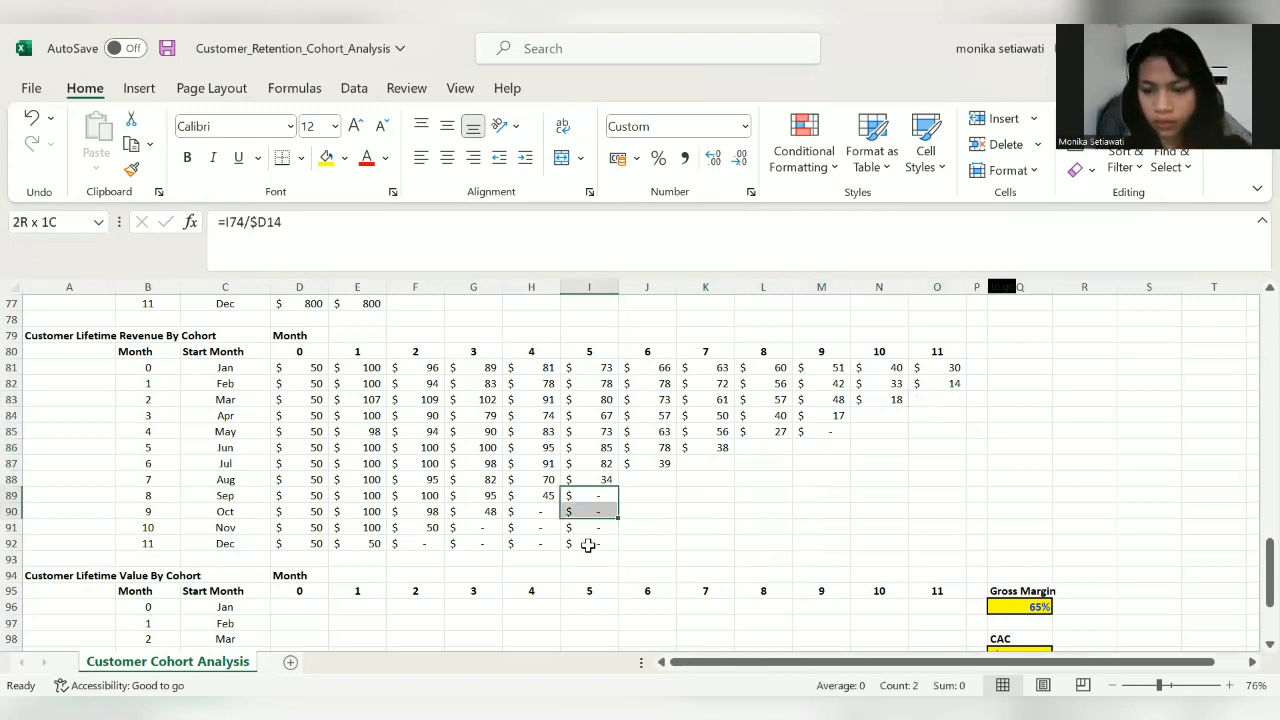
key(shift+Down)
key(shift+Down)
key(Delete)
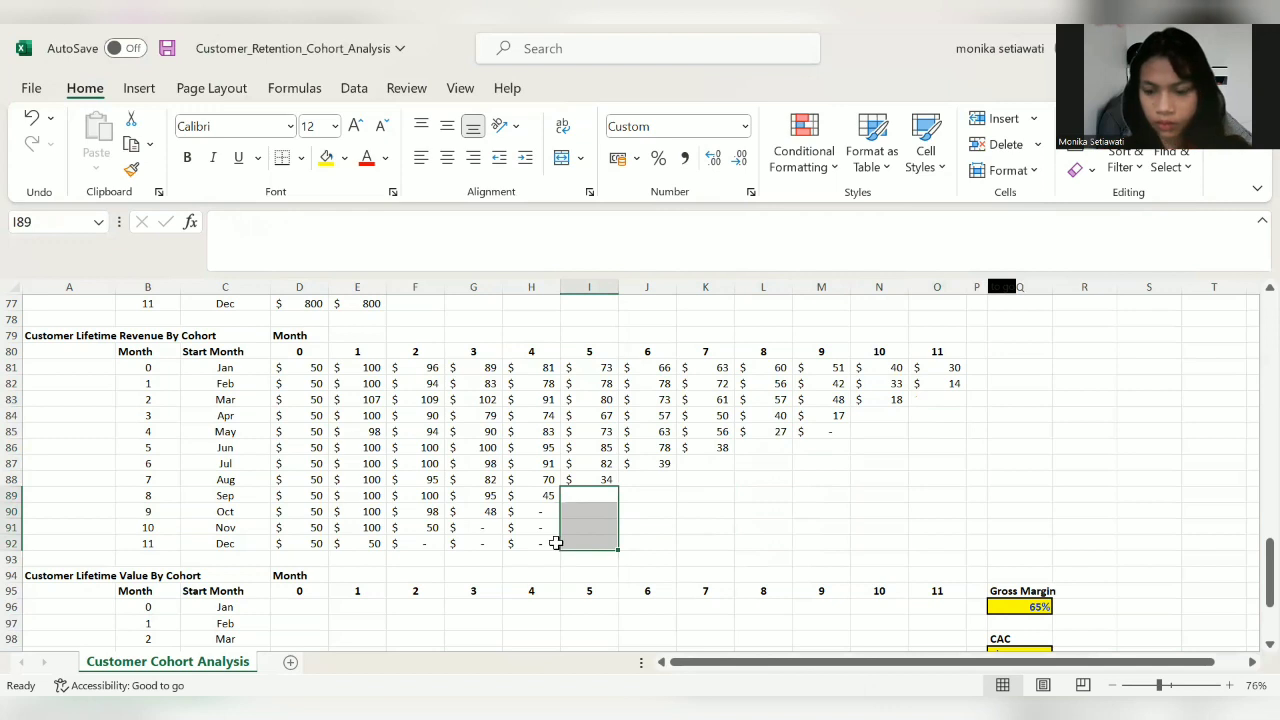
drag(473, 527, 556, 543)
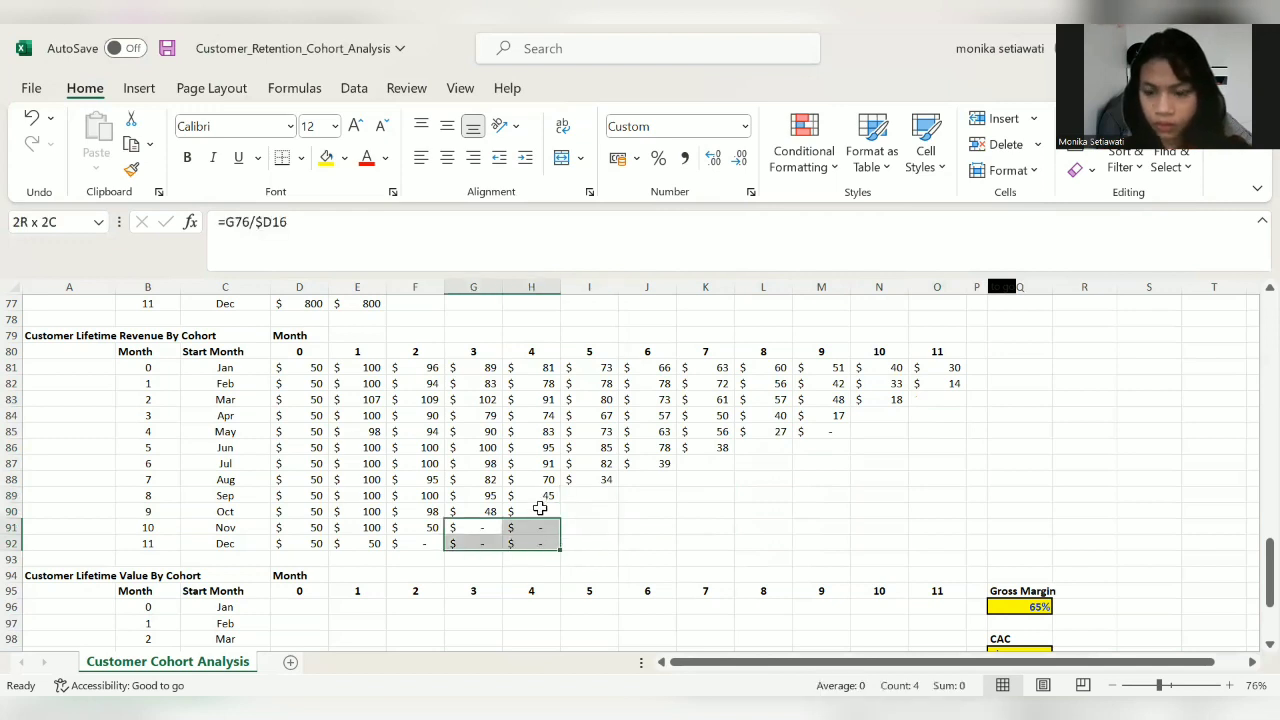
key(Delete)
click(539, 508)
key(Delete)
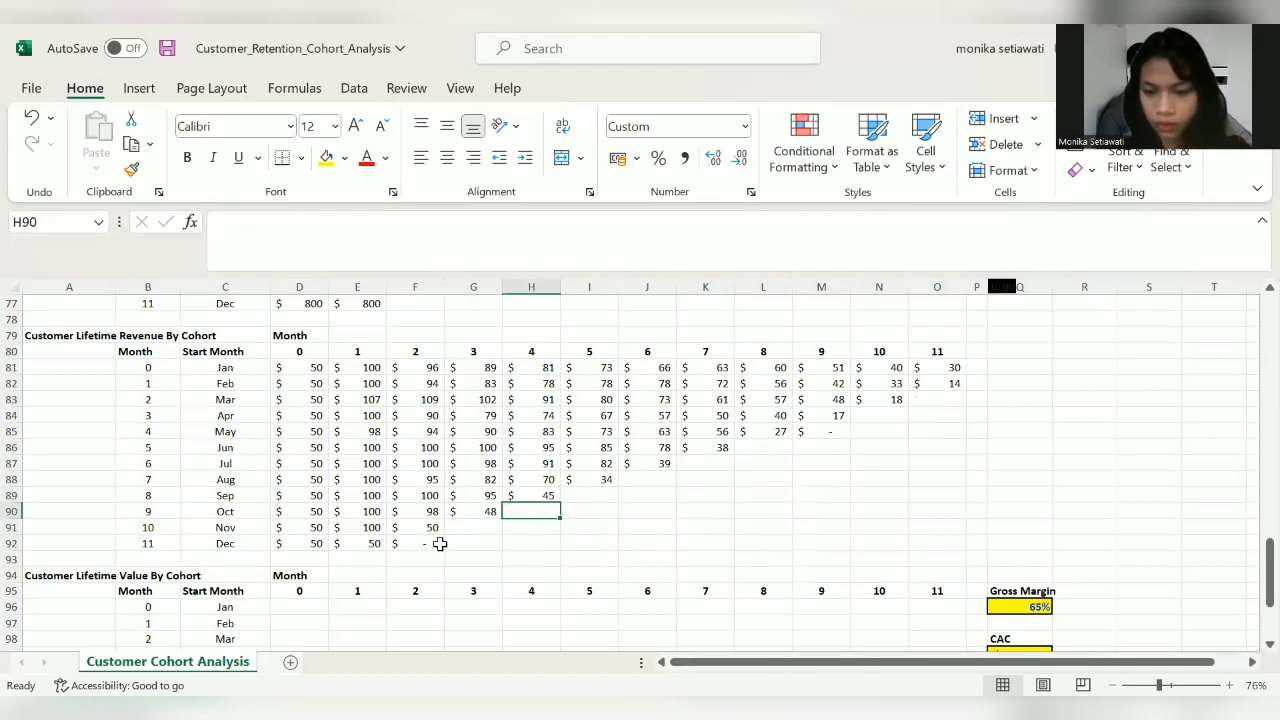
click(440, 544)
key(Delete)
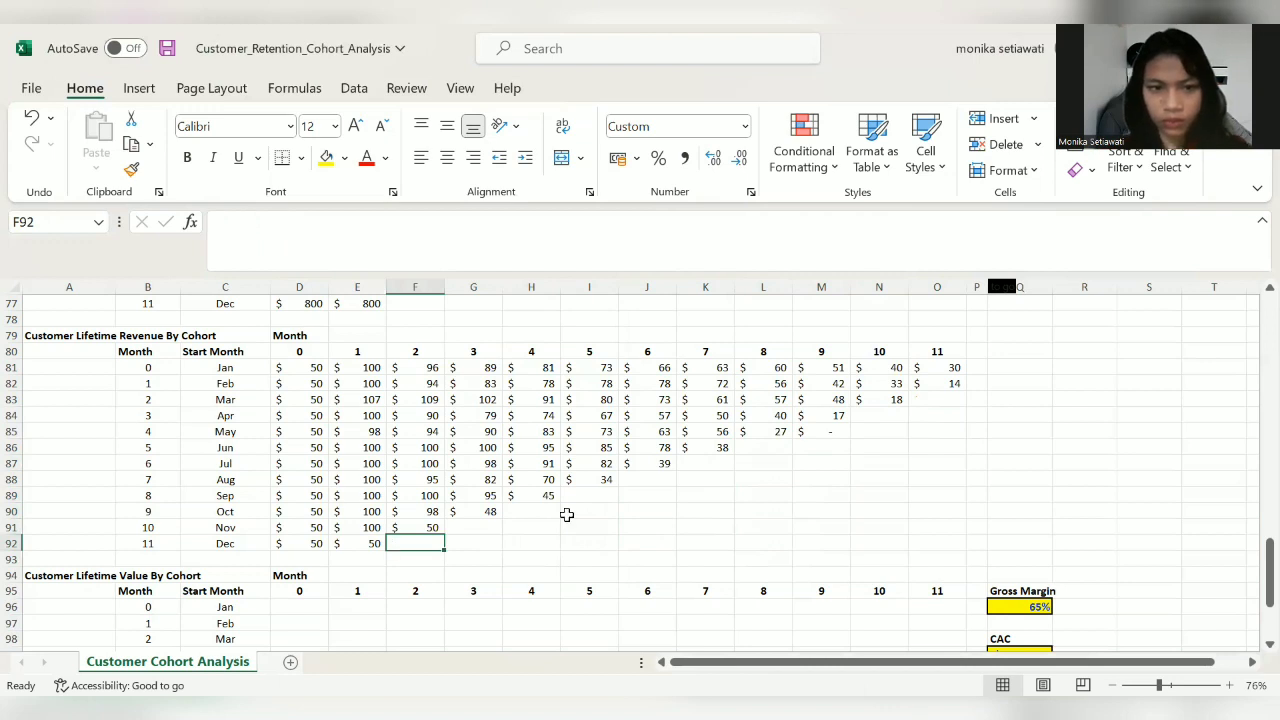
Step: Apply a green-yellow-red color scale to D81:O92 in the Customer Lifetime Revenue table
click(314, 372)
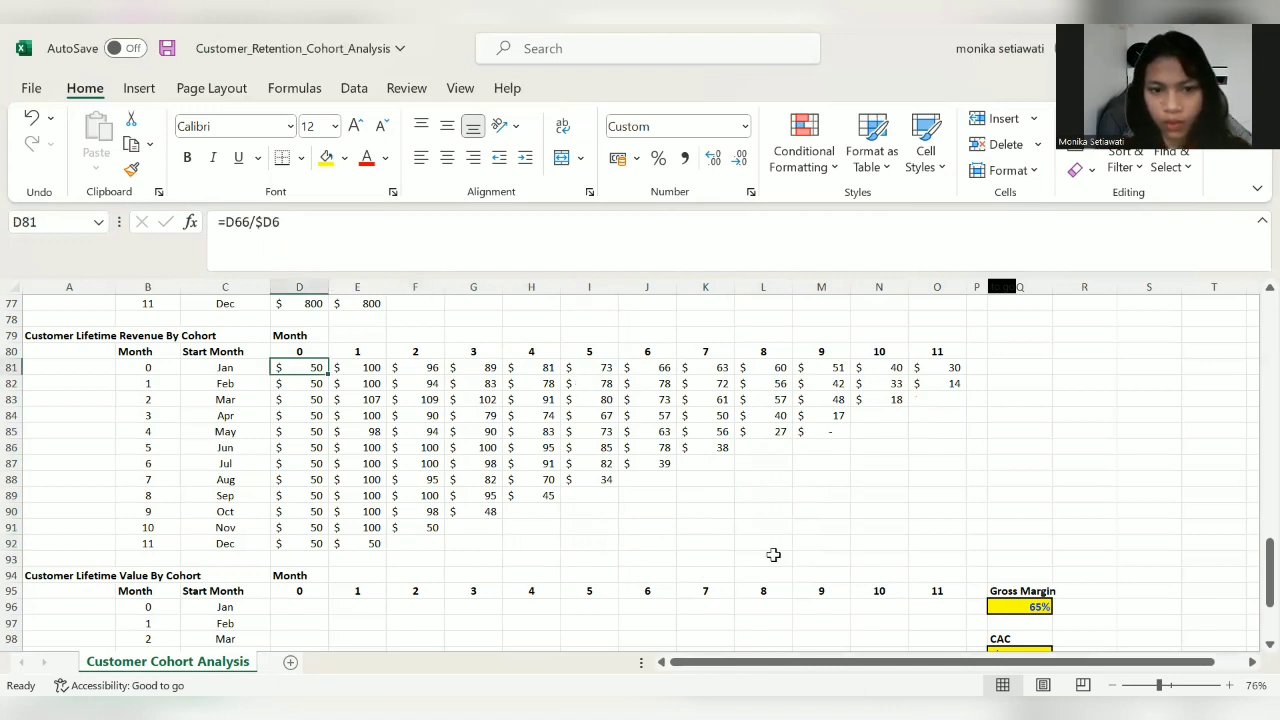
drag(773, 554, 1000, 537)
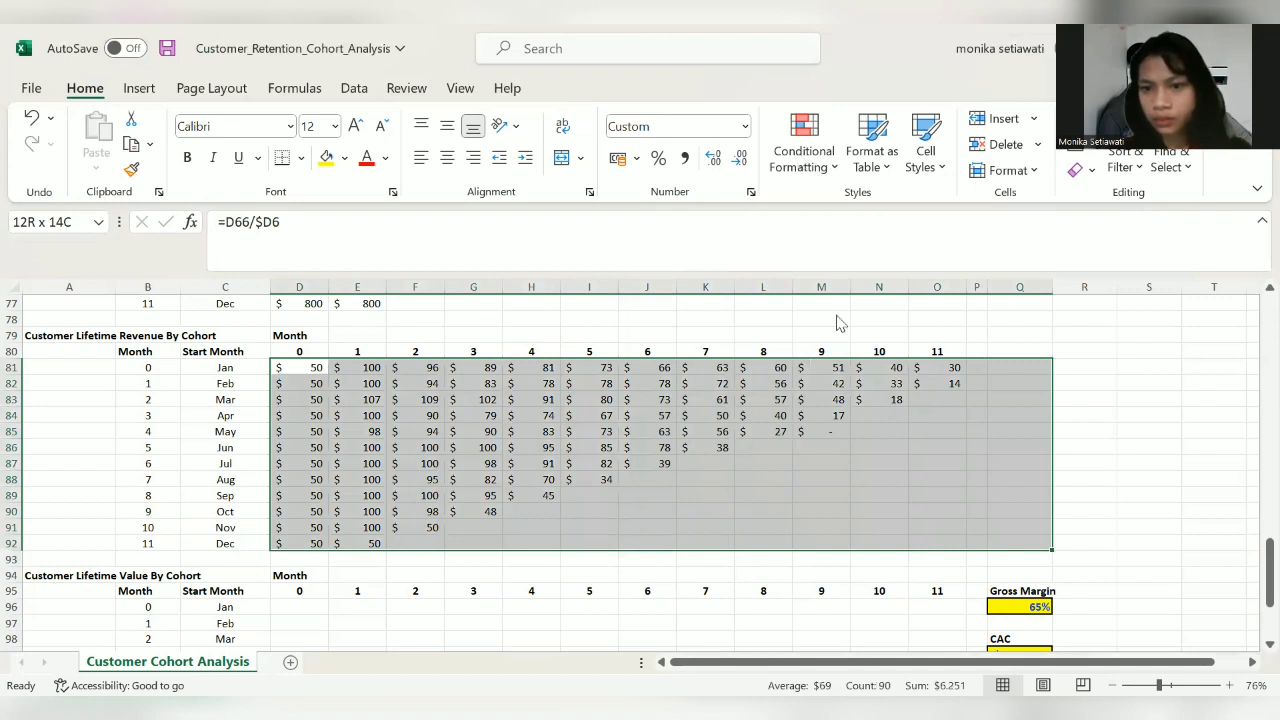
click(815, 457)
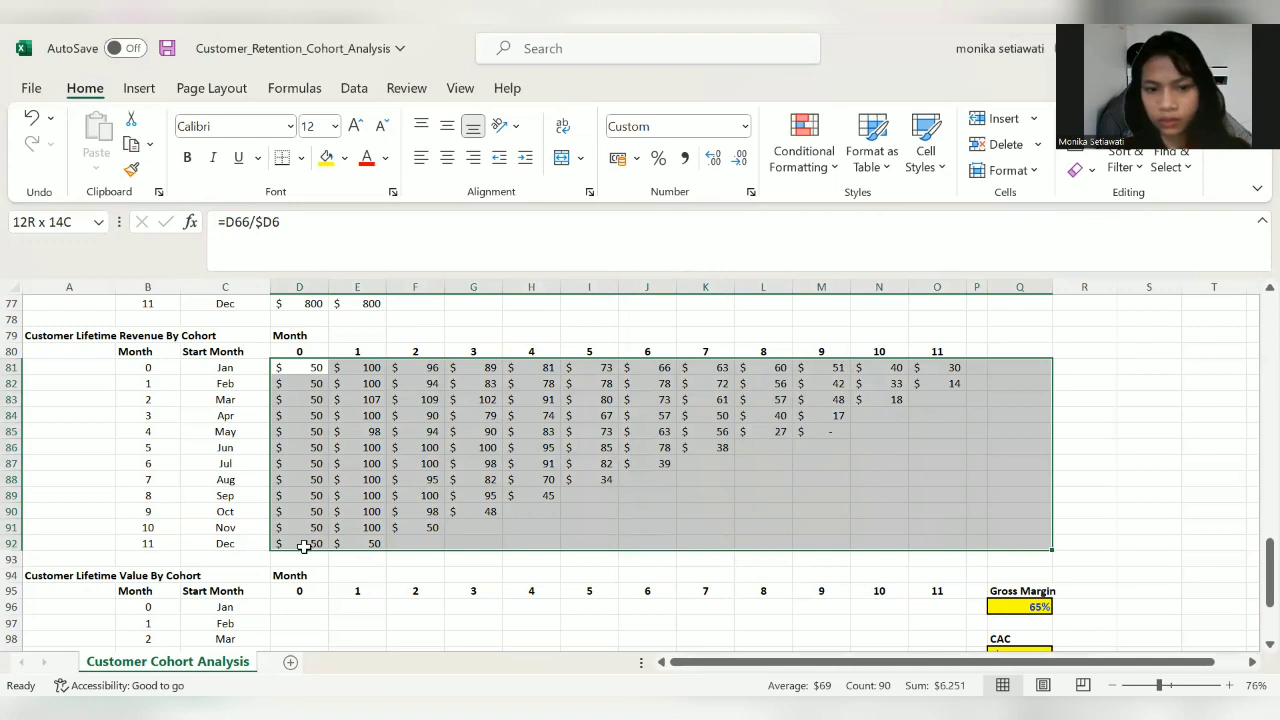
drag(300, 543, 951, 368)
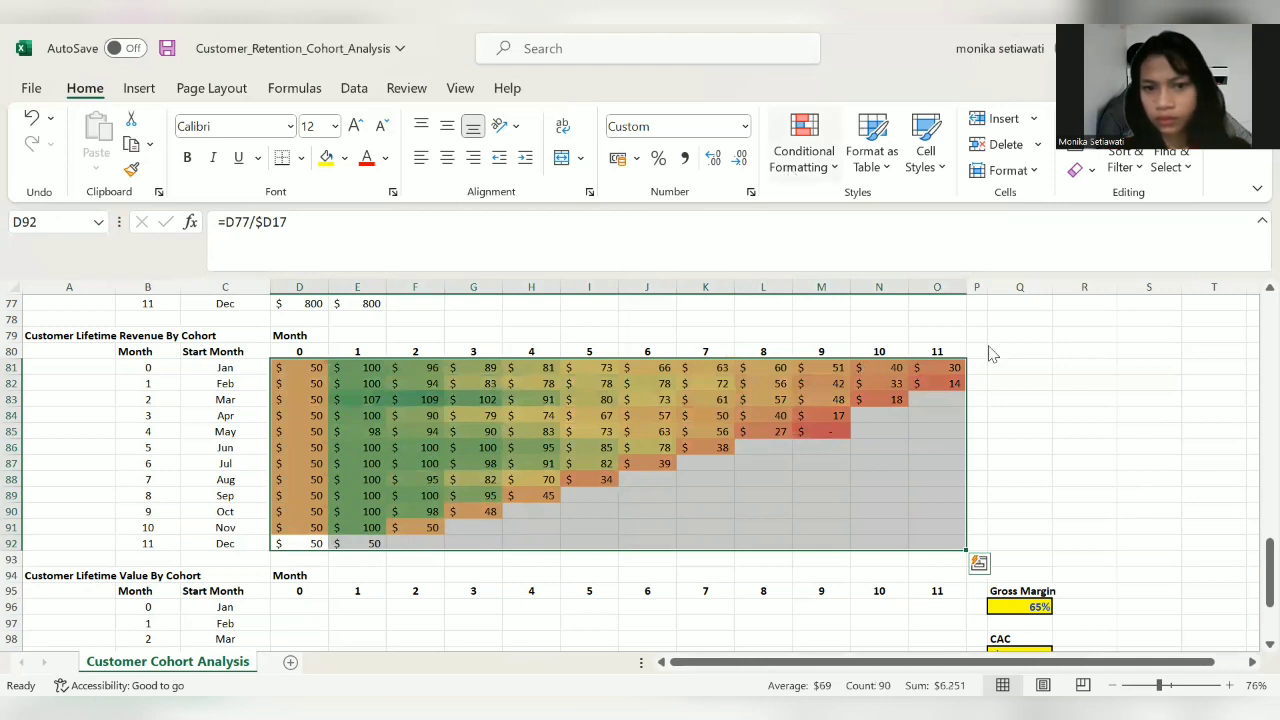
click(1085, 511)
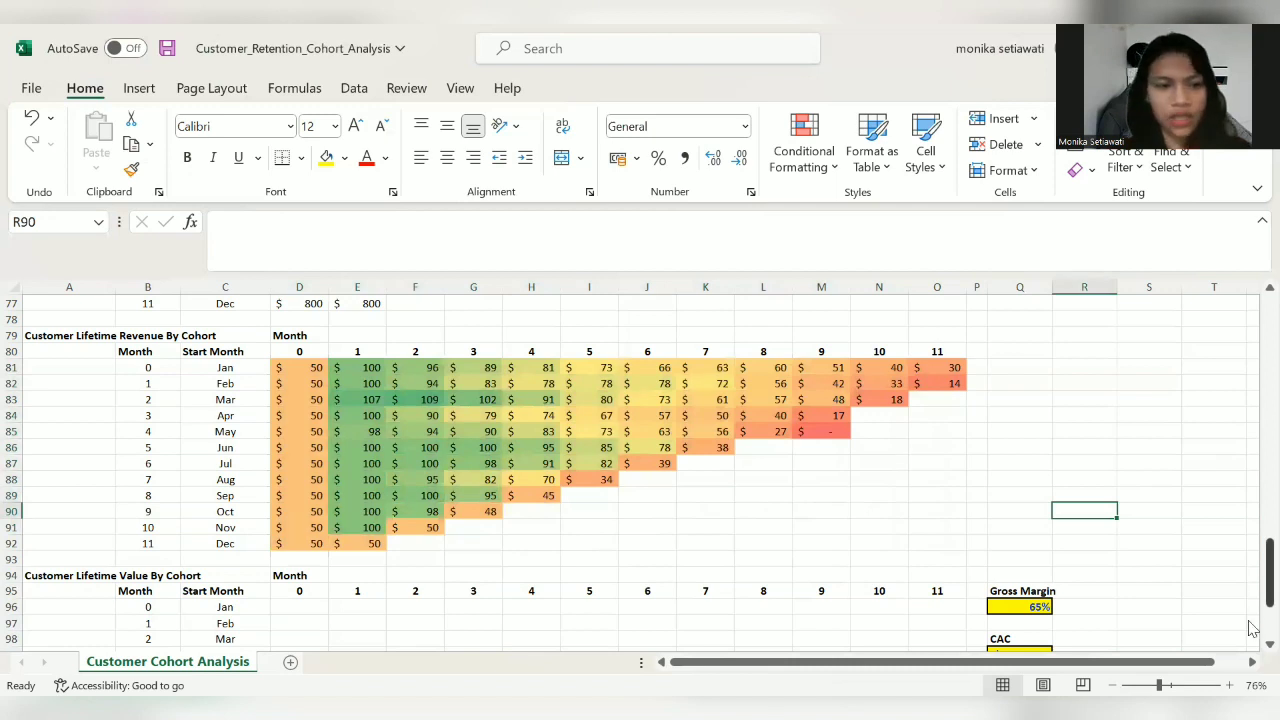
Step: Enter January's month 0 customer lifetime value in D96 as =D81*Q96, multiplying lifetime revenue by the gross margin
scroll(1252, 627, down, 3)
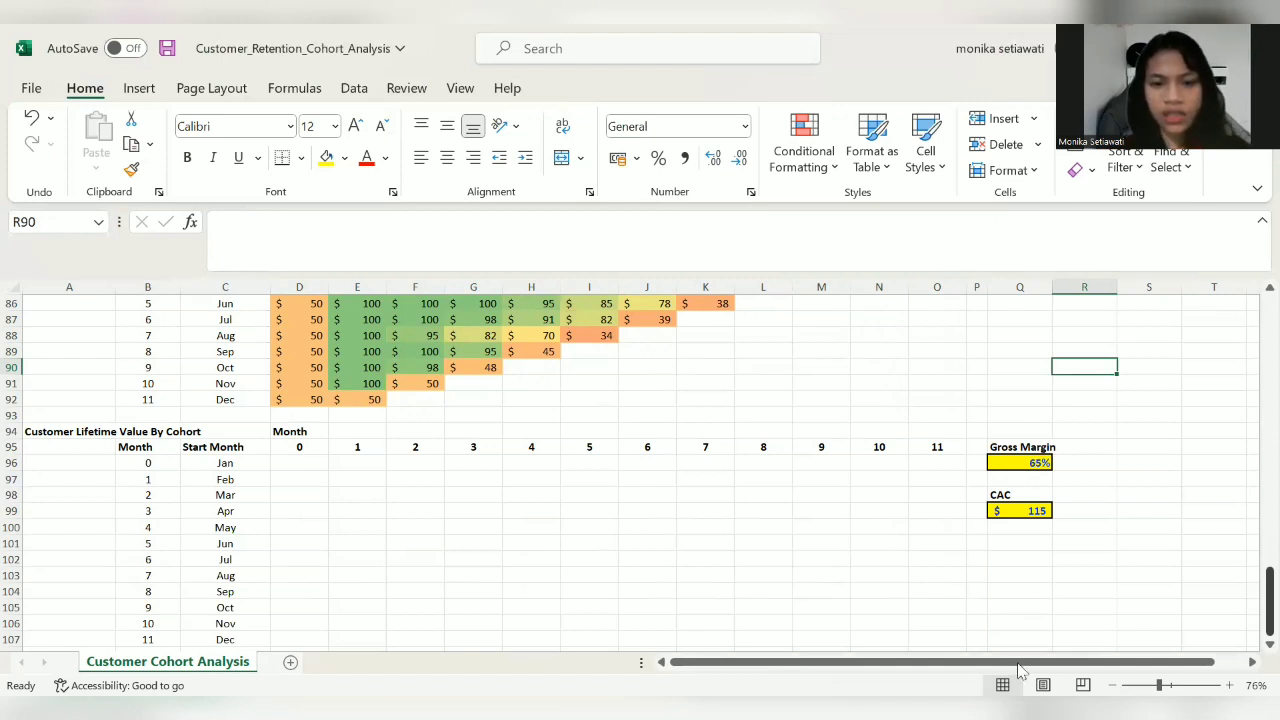
click(1011, 463)
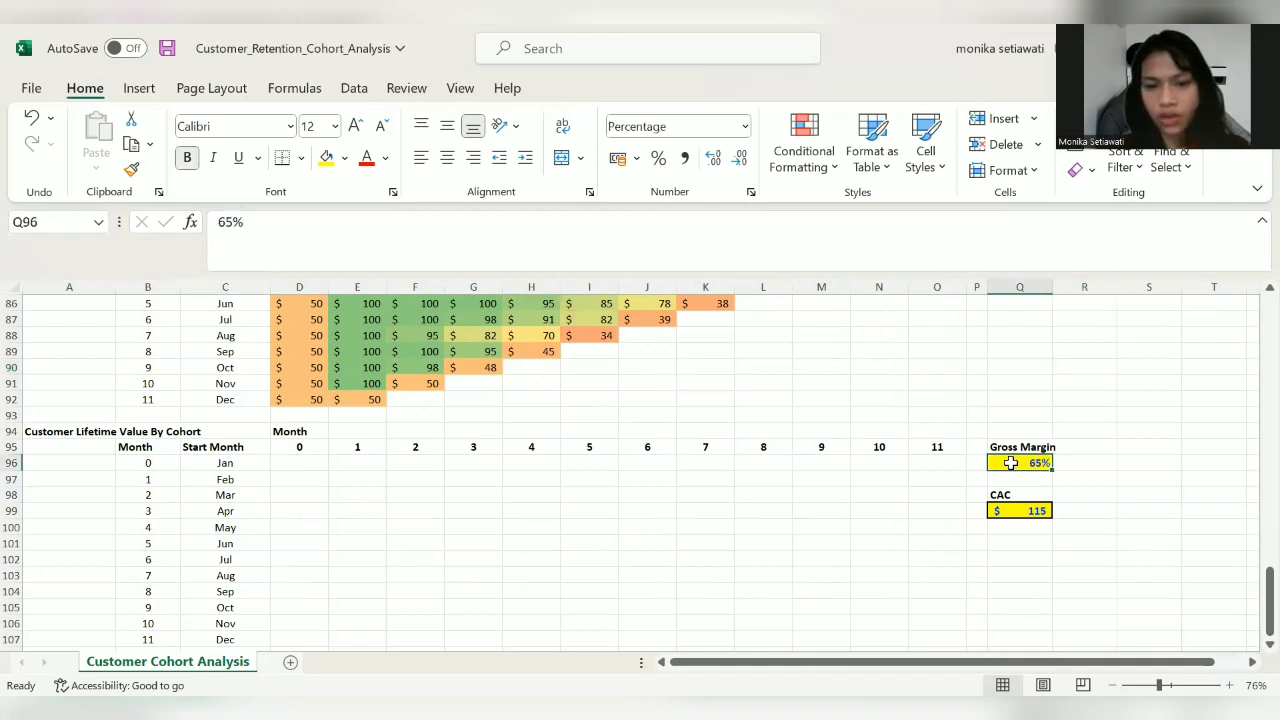
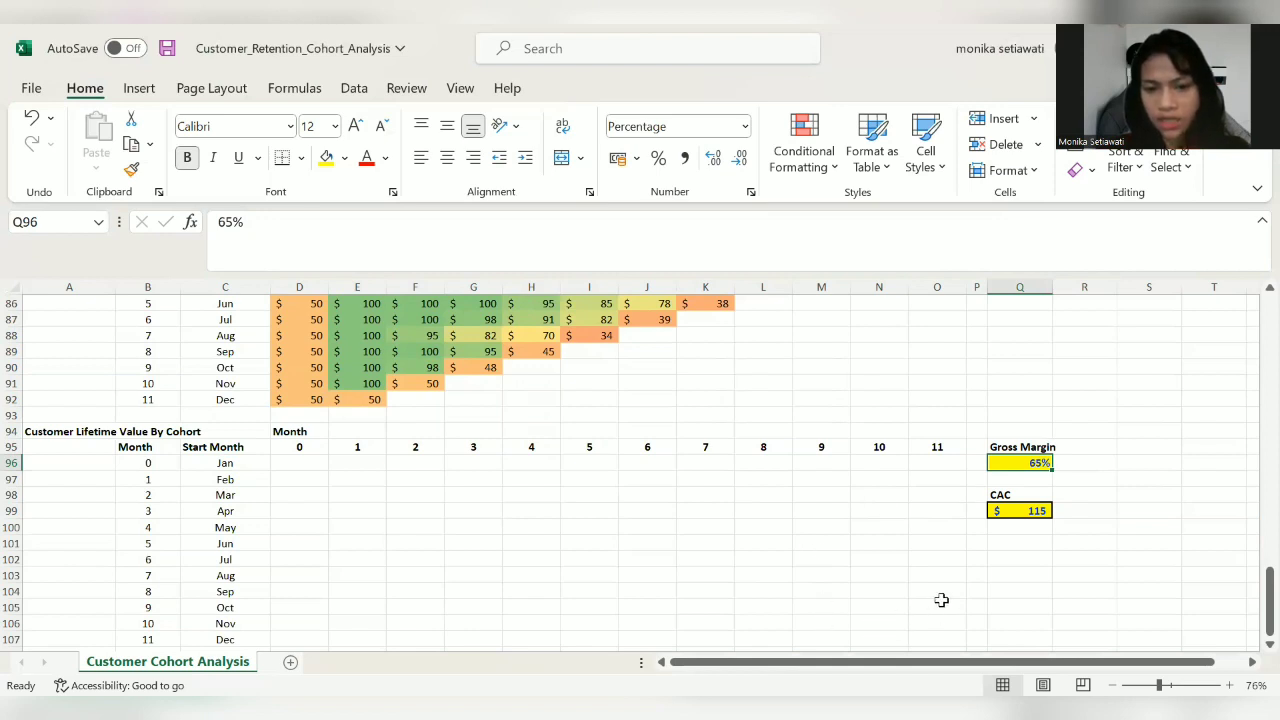
click(1024, 512)
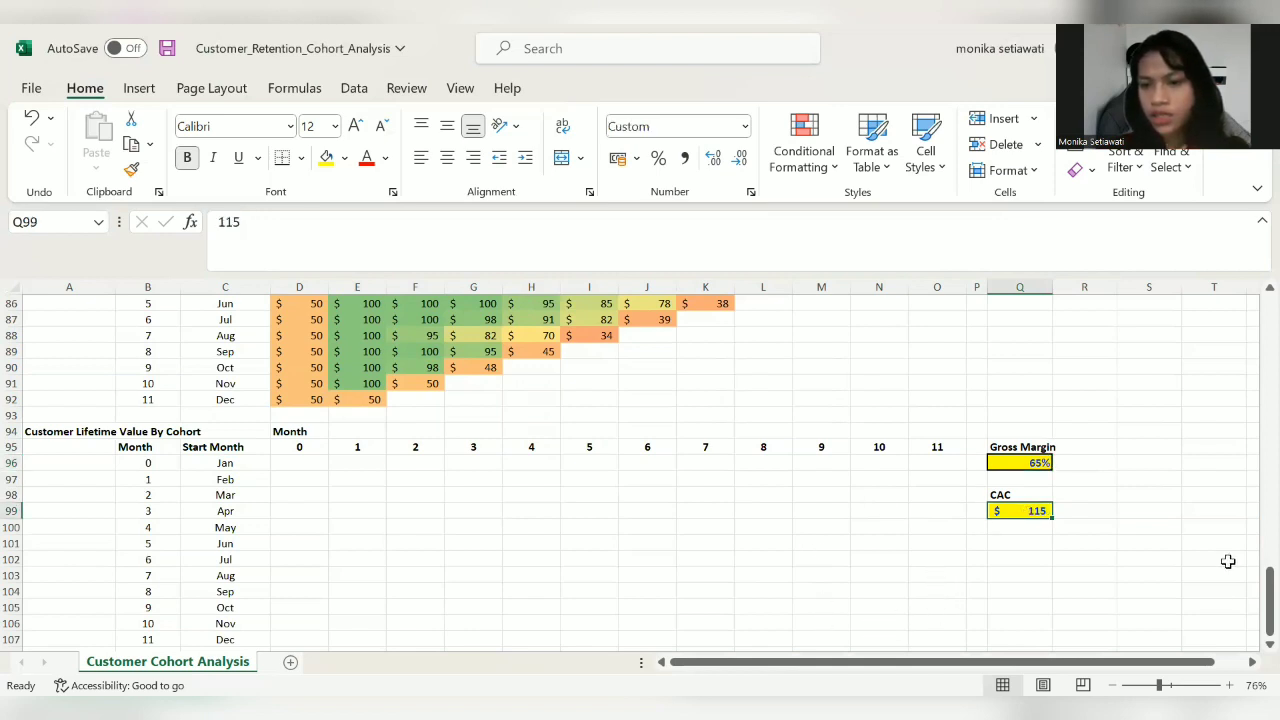
drag(1270, 595, 1254, 622)
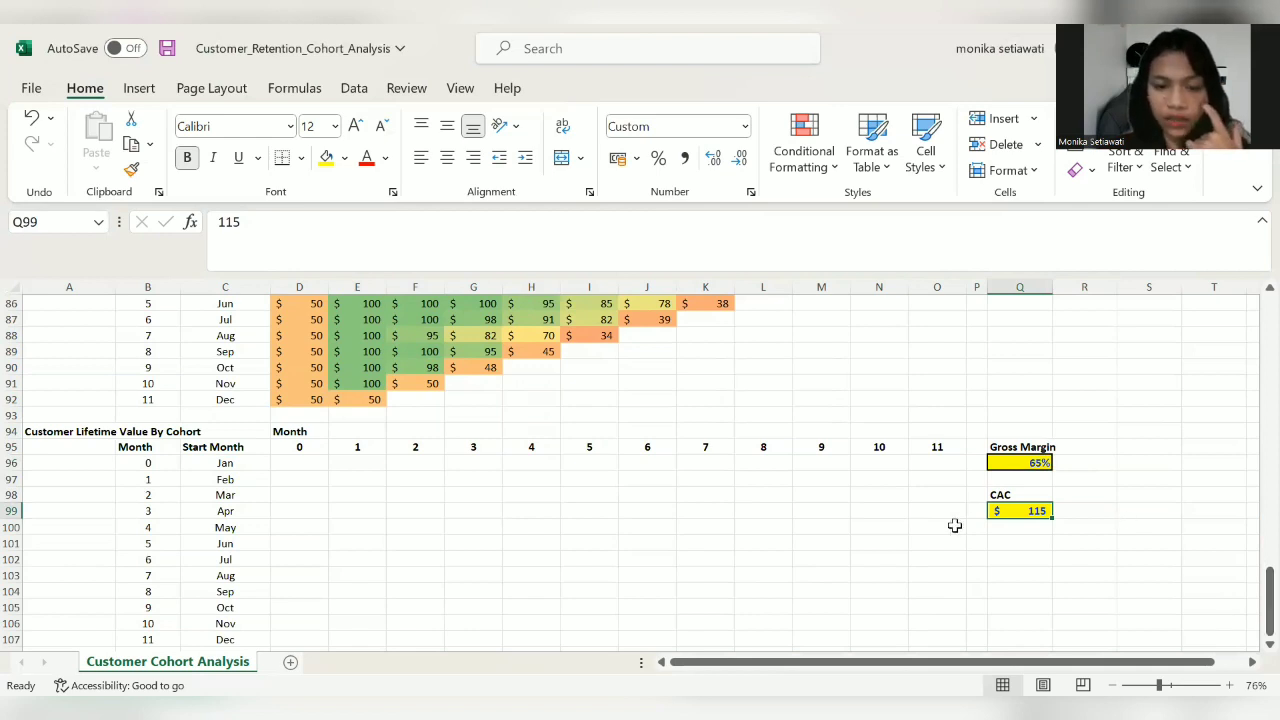
click(275, 461)
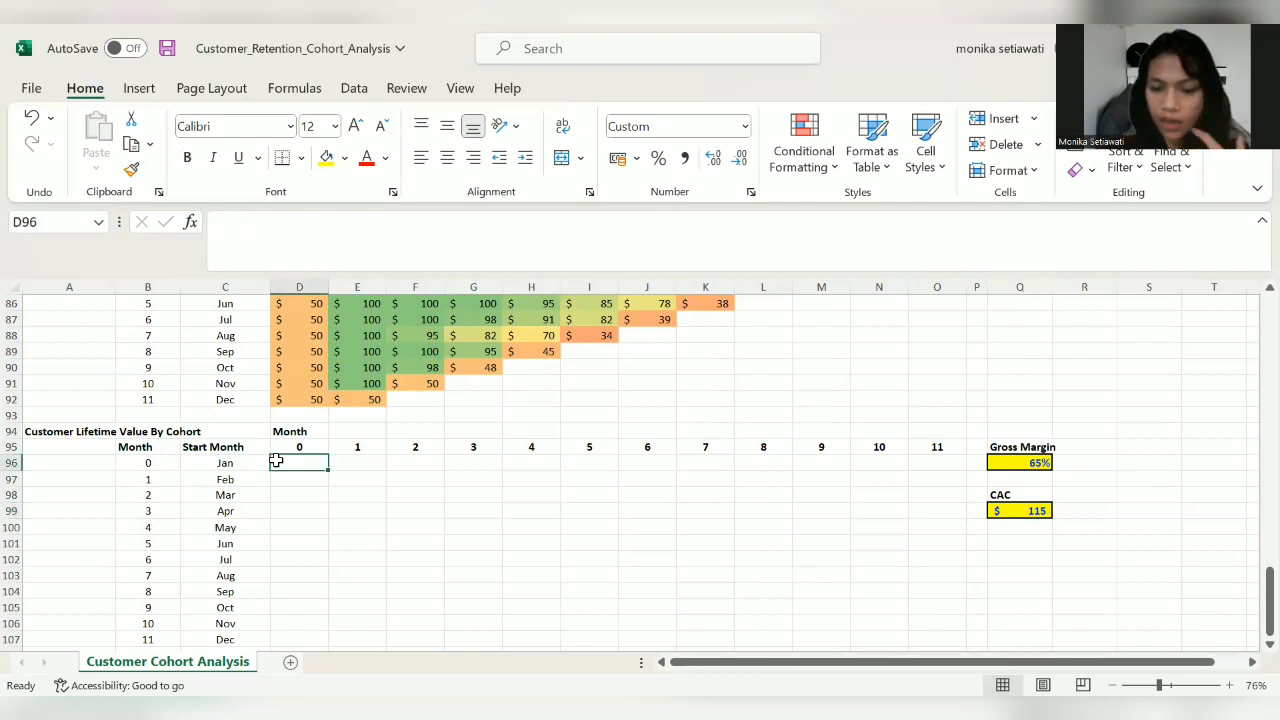
text(=)
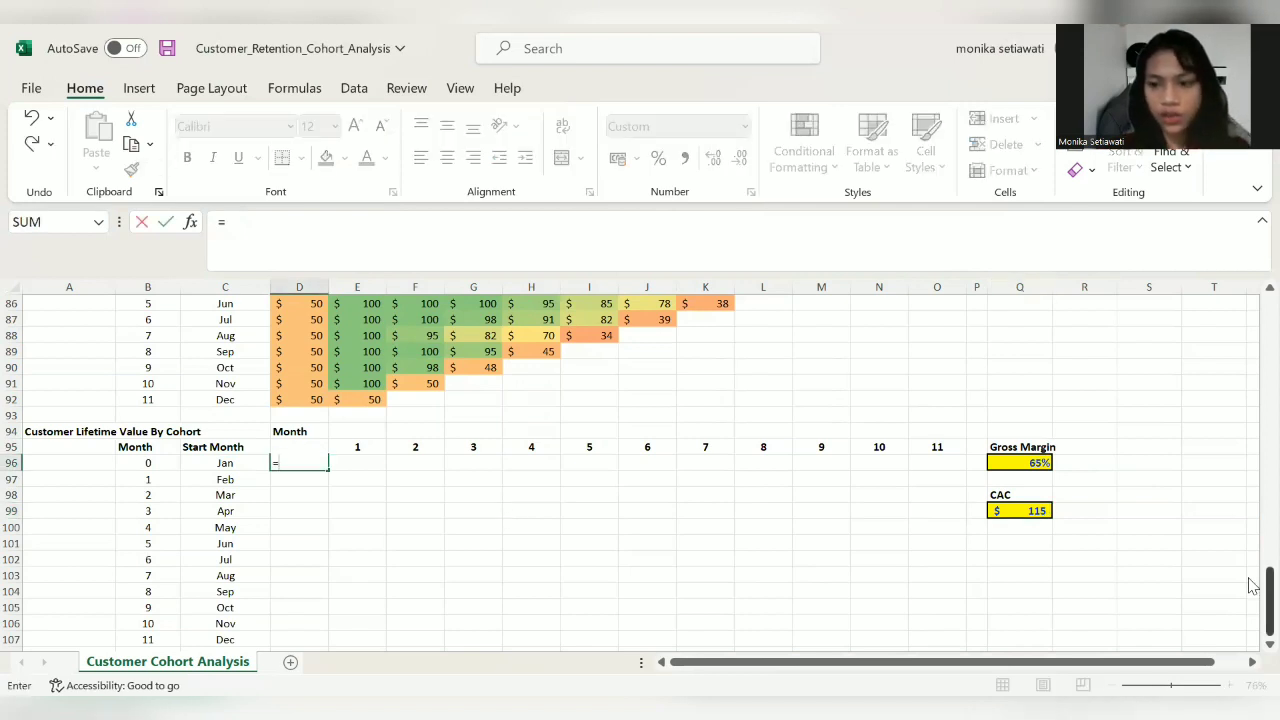
drag(1262, 582, 1256, 556)
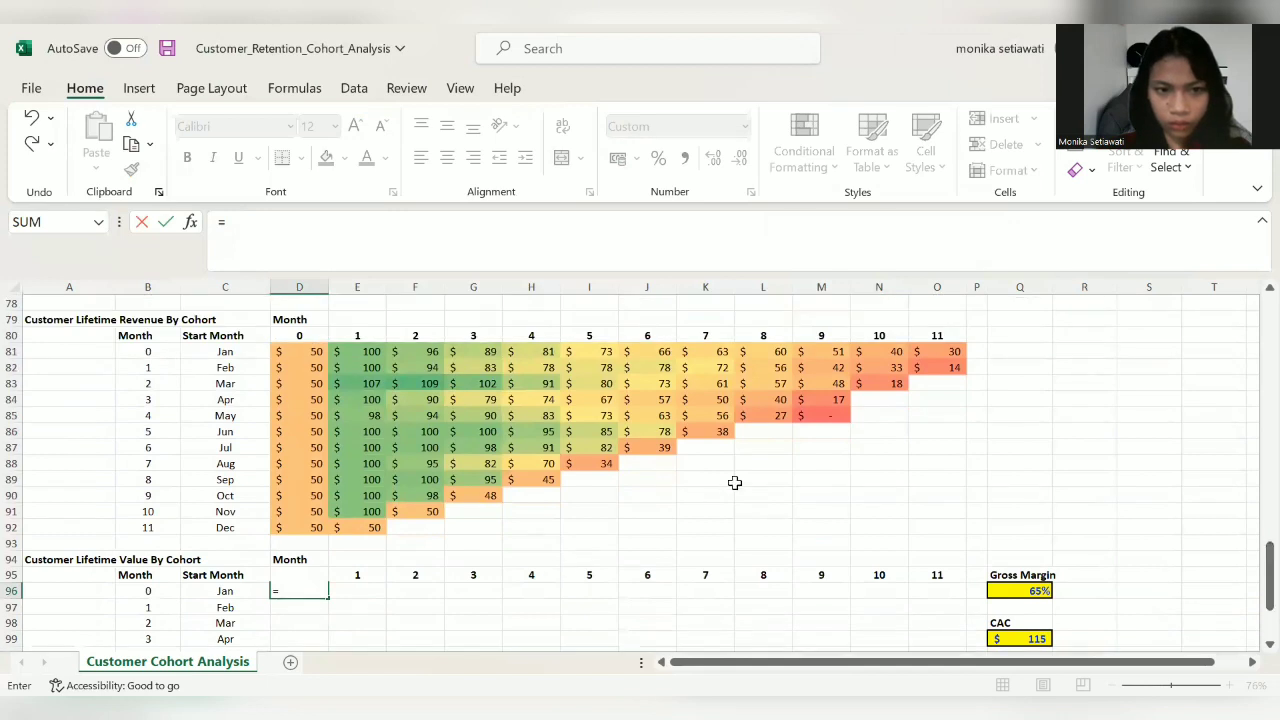
click(288, 358)
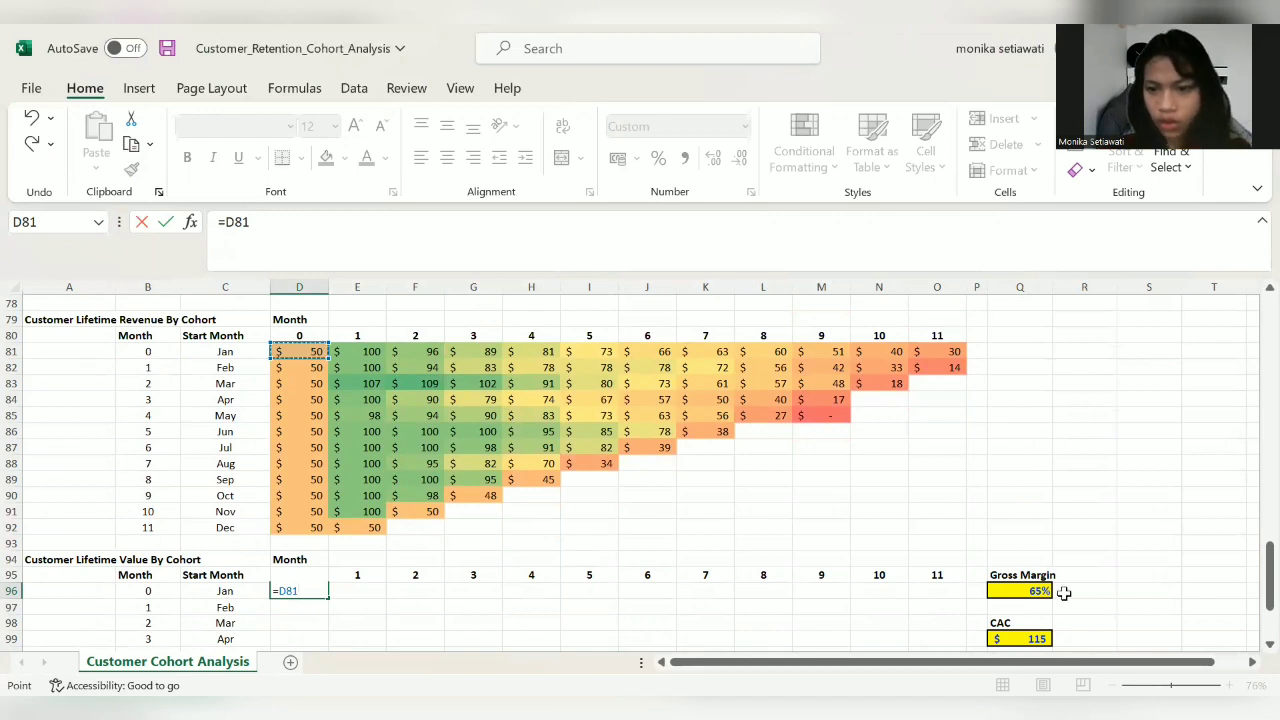
click(1033, 590)
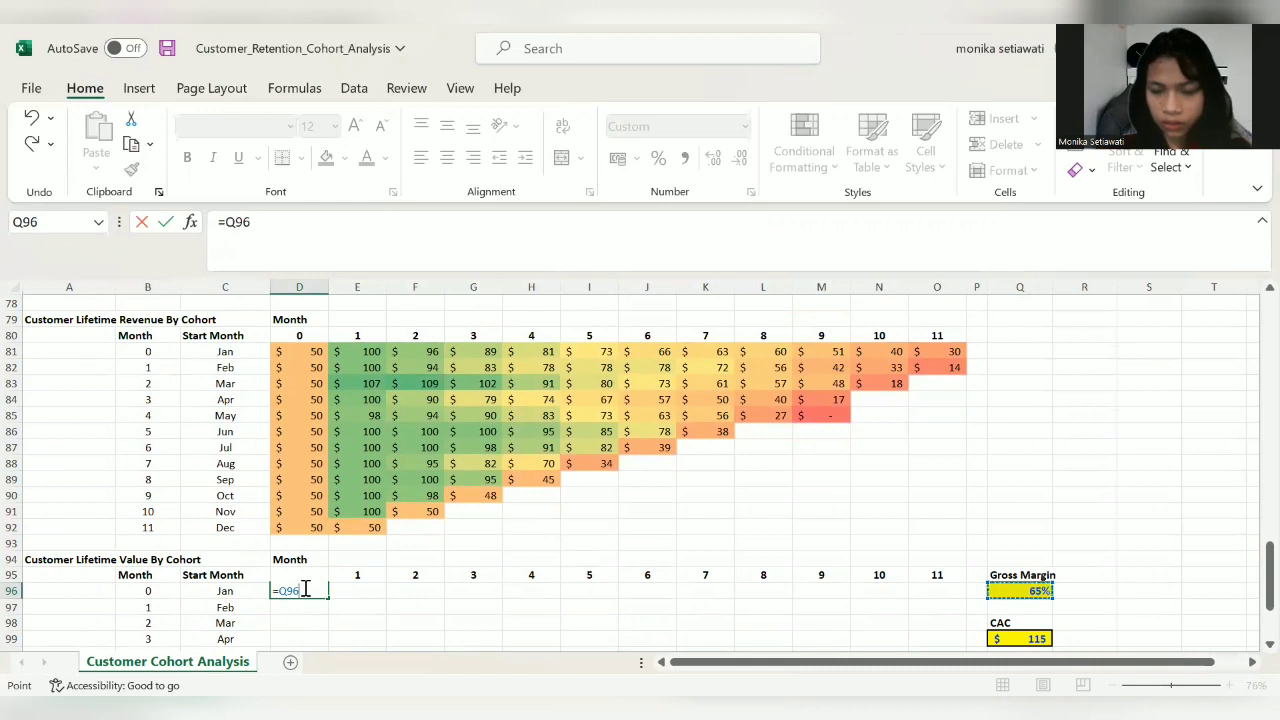
key(BackSpace)
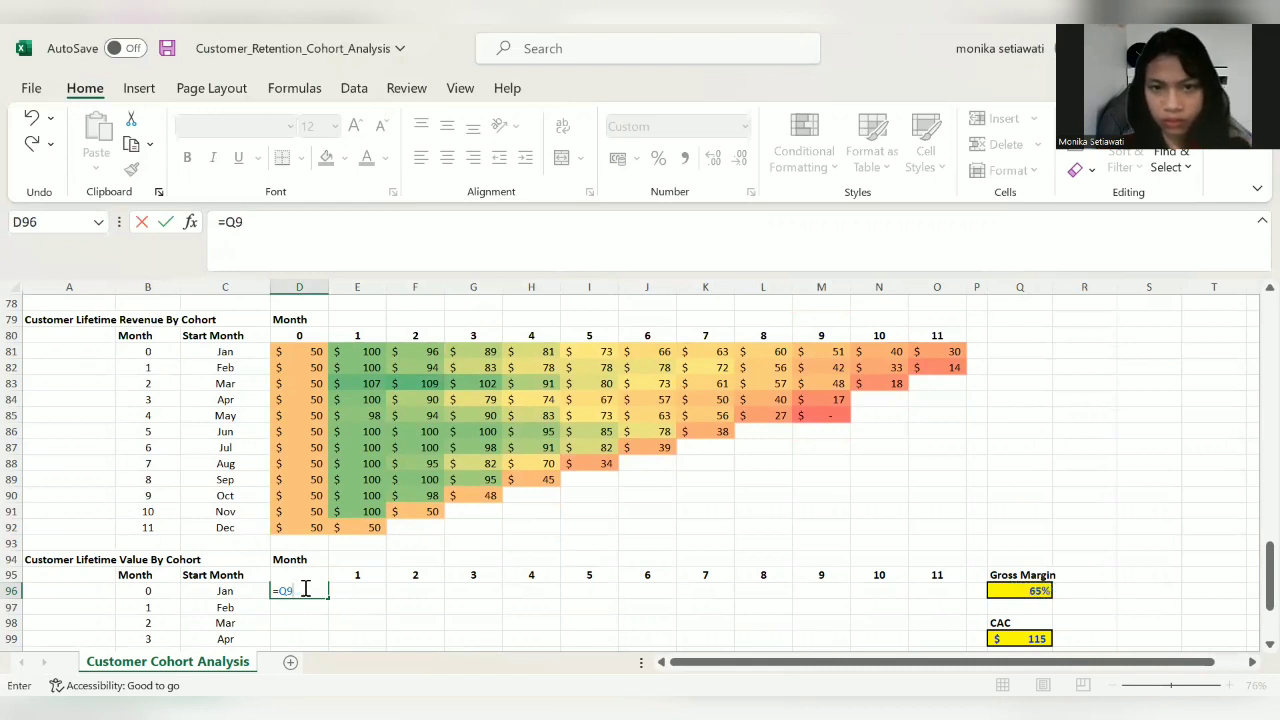
key(BackSpace)
key(BackSpace)
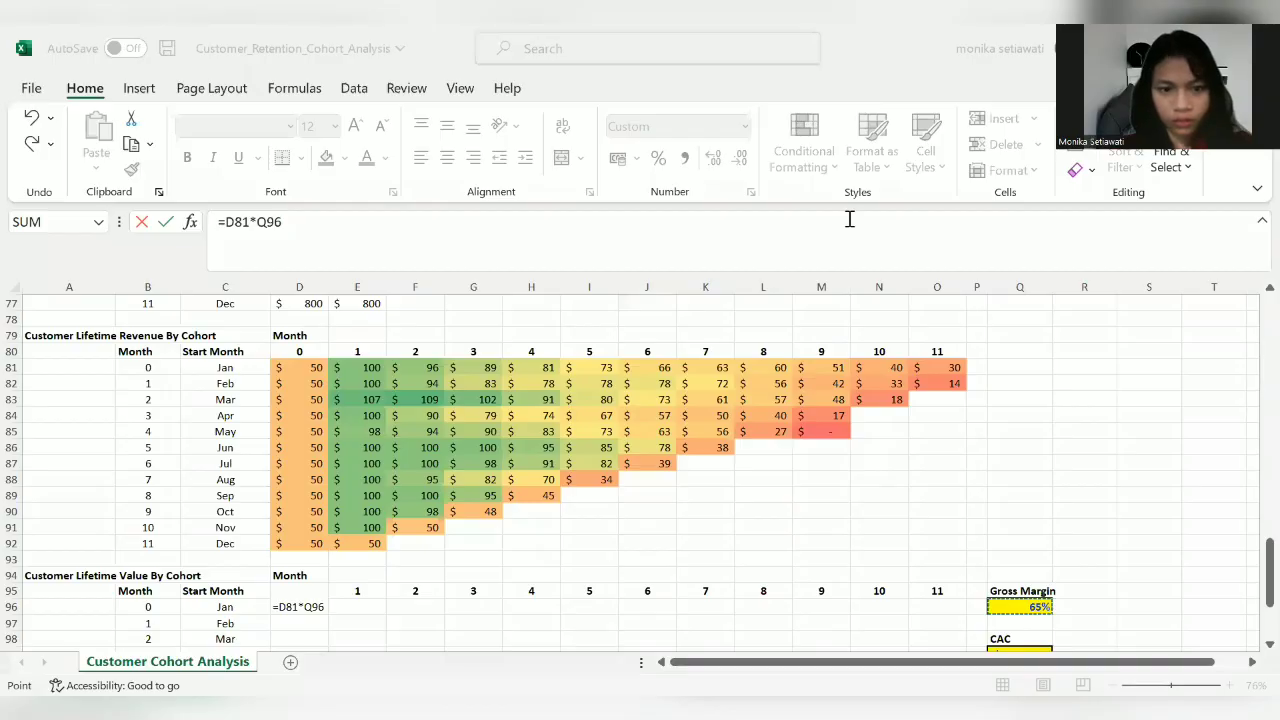
Step: Make the Gross Margin reference in D96 absolute so the formula reads =D81*$Q$96
click(272, 226)
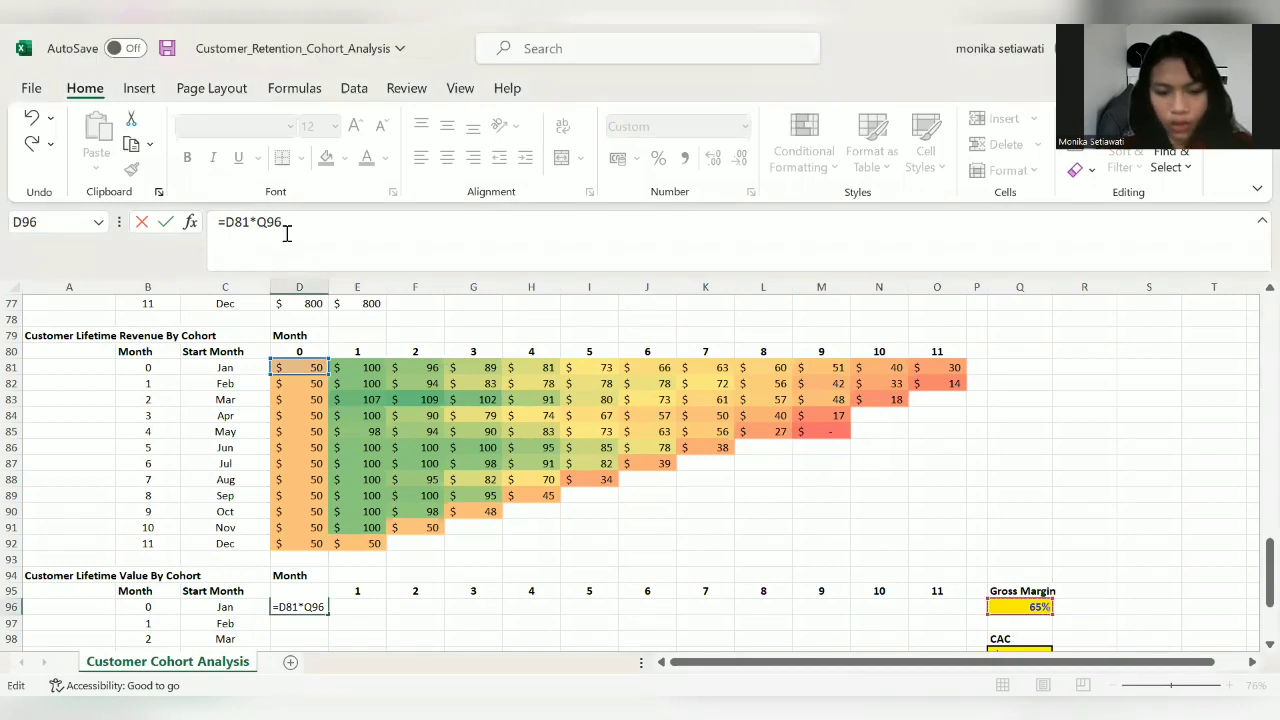
text($Q)
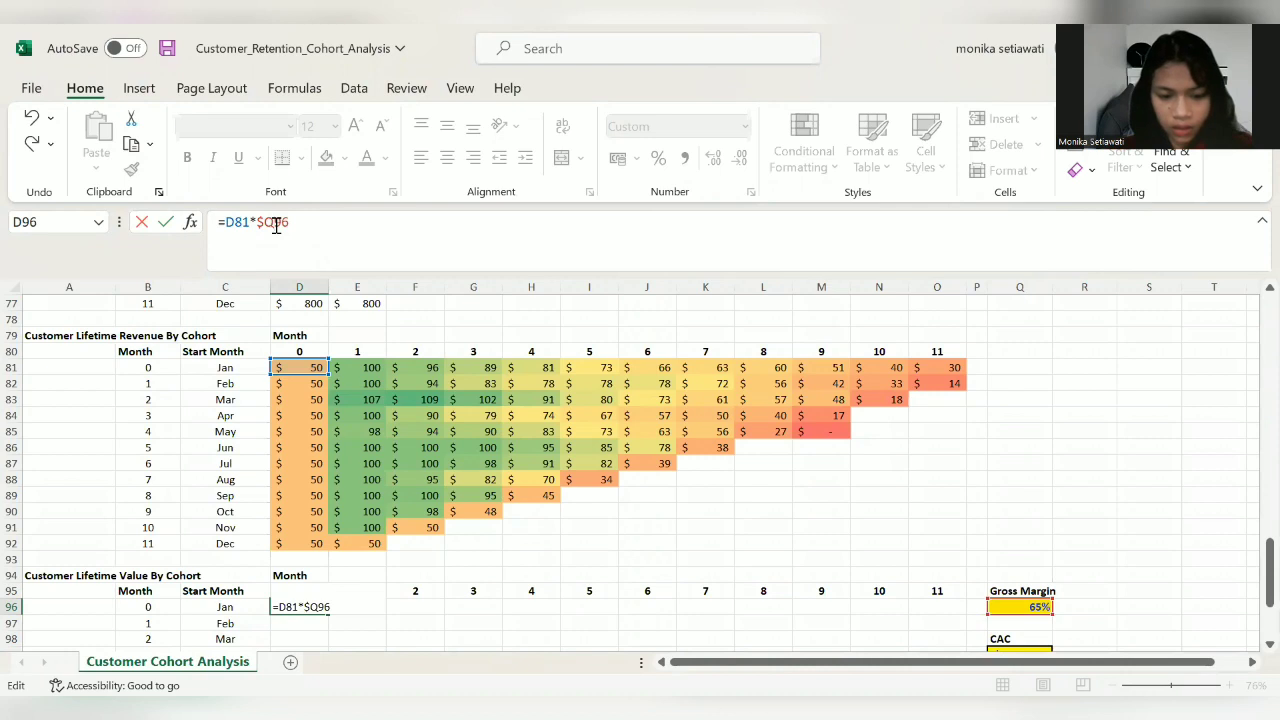
text($)
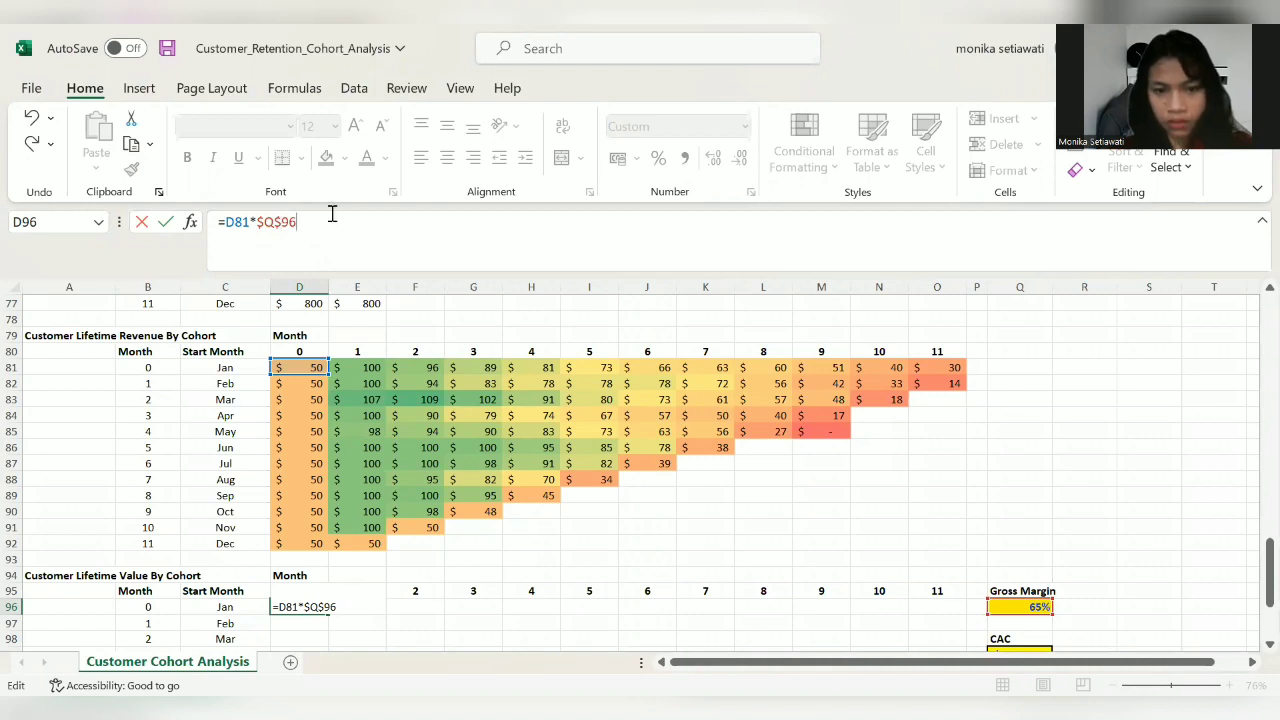
key(Return)
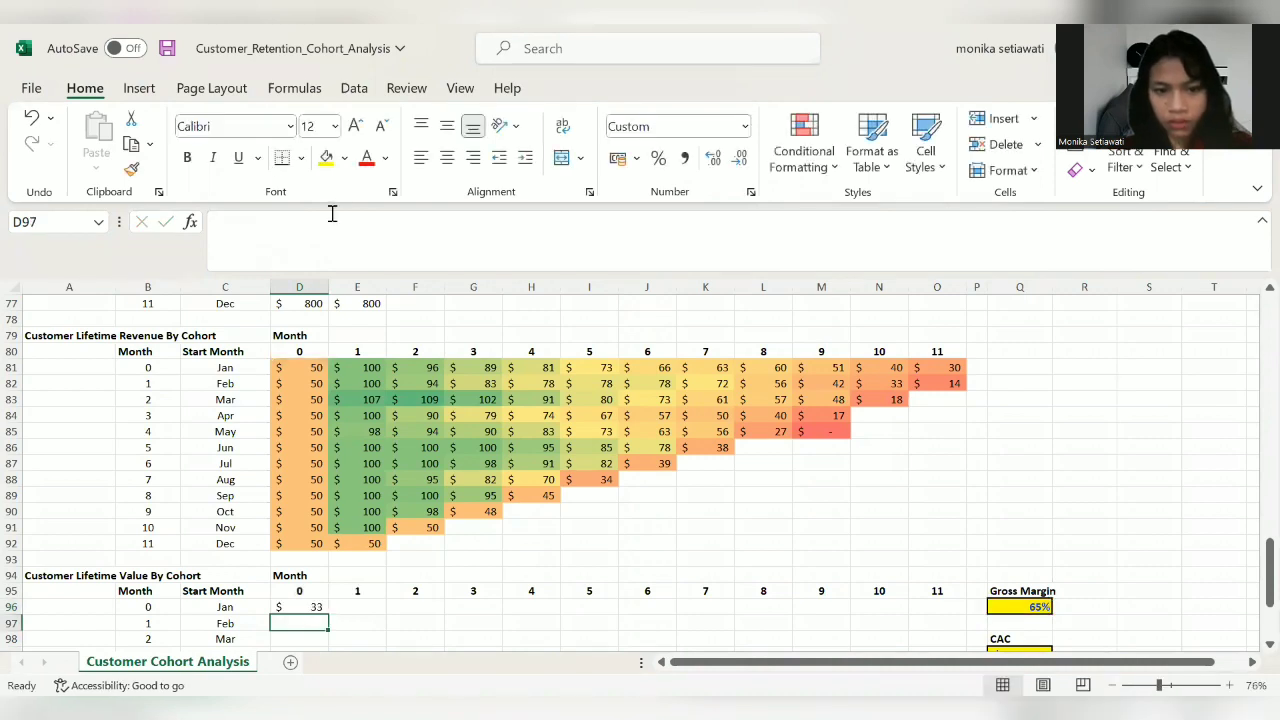
Step: Fill the D96 formula across to O96 and down through December's row 107
click(300, 607)
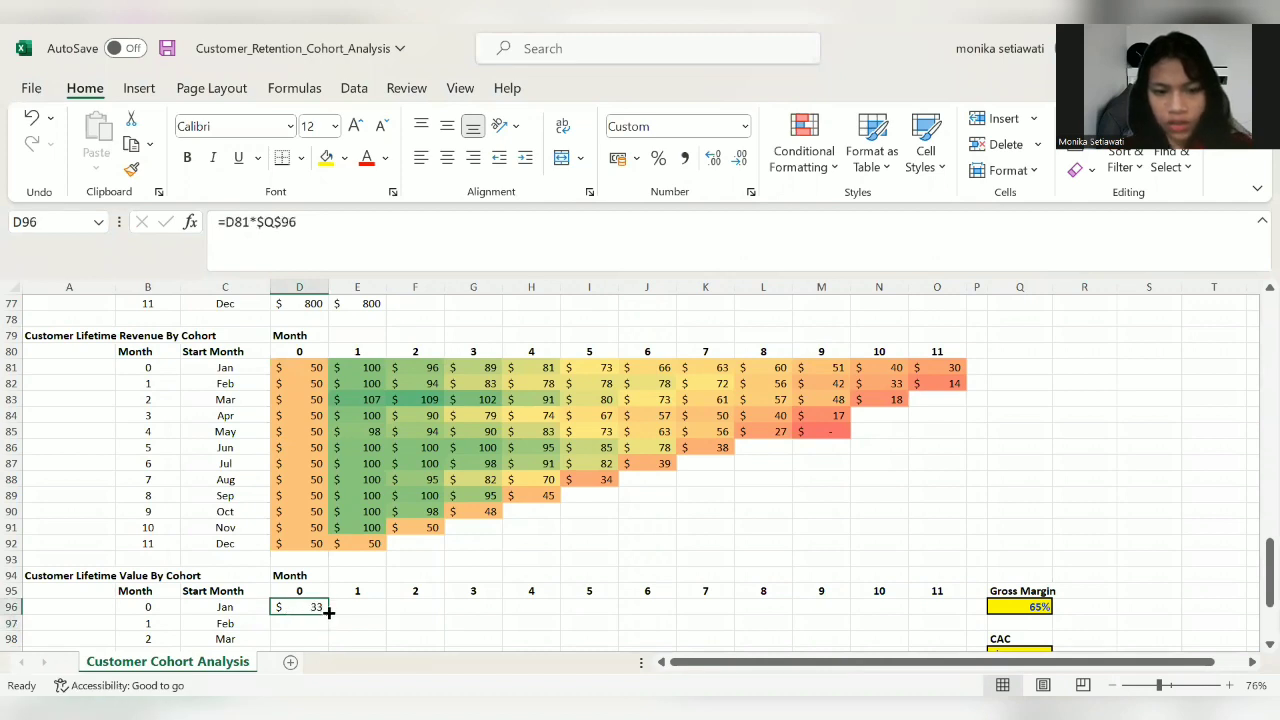
drag(328, 610, 960, 605)
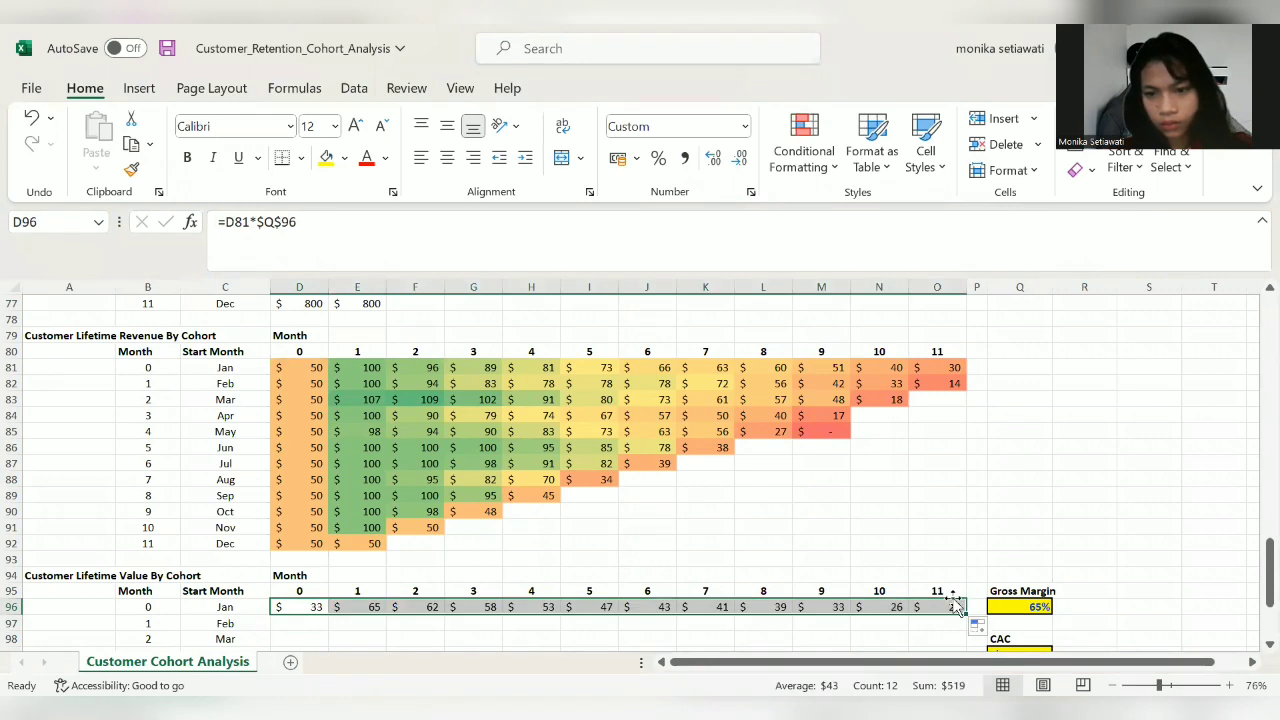
drag(1268, 575, 1251, 645)
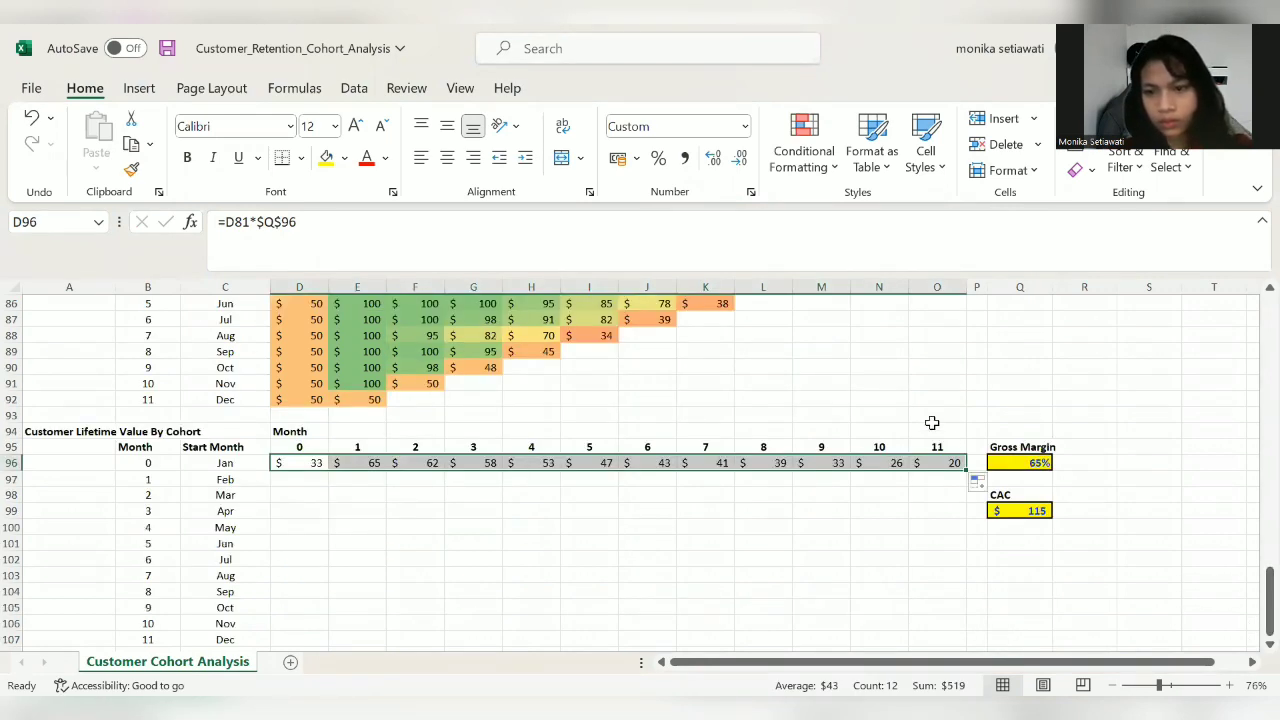
drag(965, 472, 966, 644)
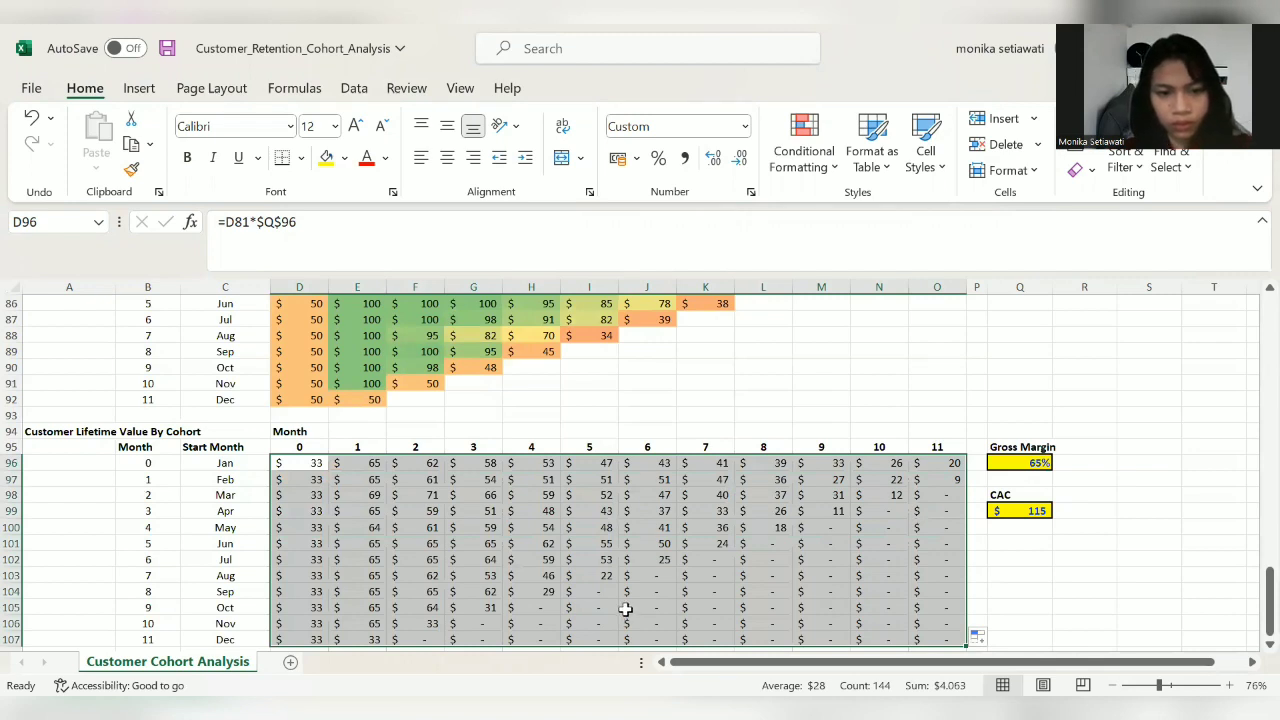
Step: Clear the zero-value formulas from O98:O107, N99:N107, M100:M107, K102:L107 and L101 in the Customer Lifetime Value table
drag(943, 500, 943, 636)
key(Delete)
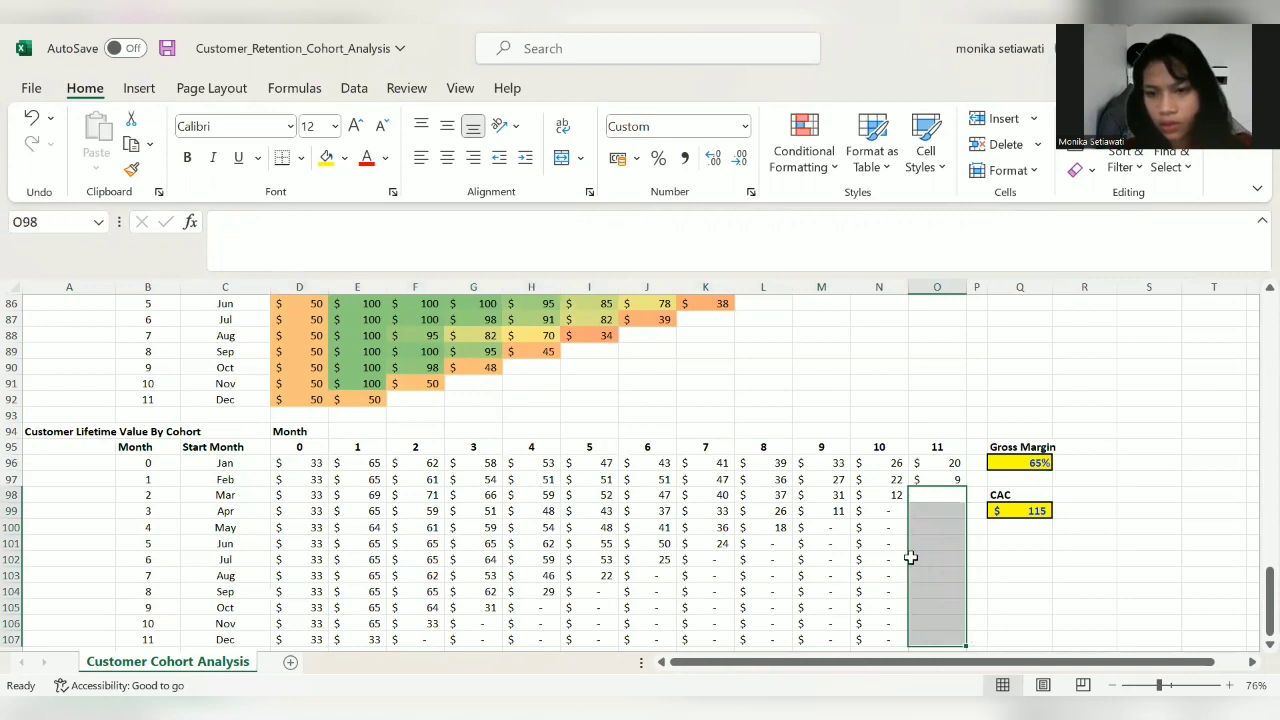
drag(886, 507, 878, 648)
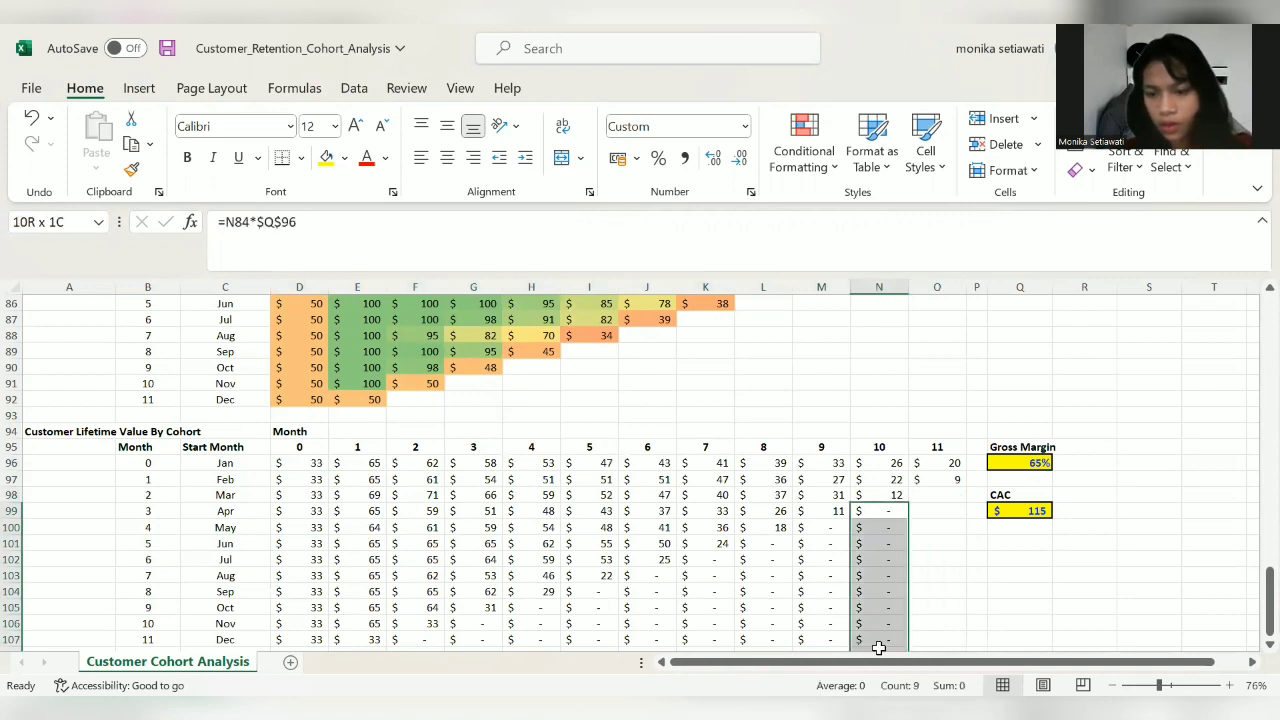
key(Delete)
drag(832, 527, 828, 640)
key(Delete)
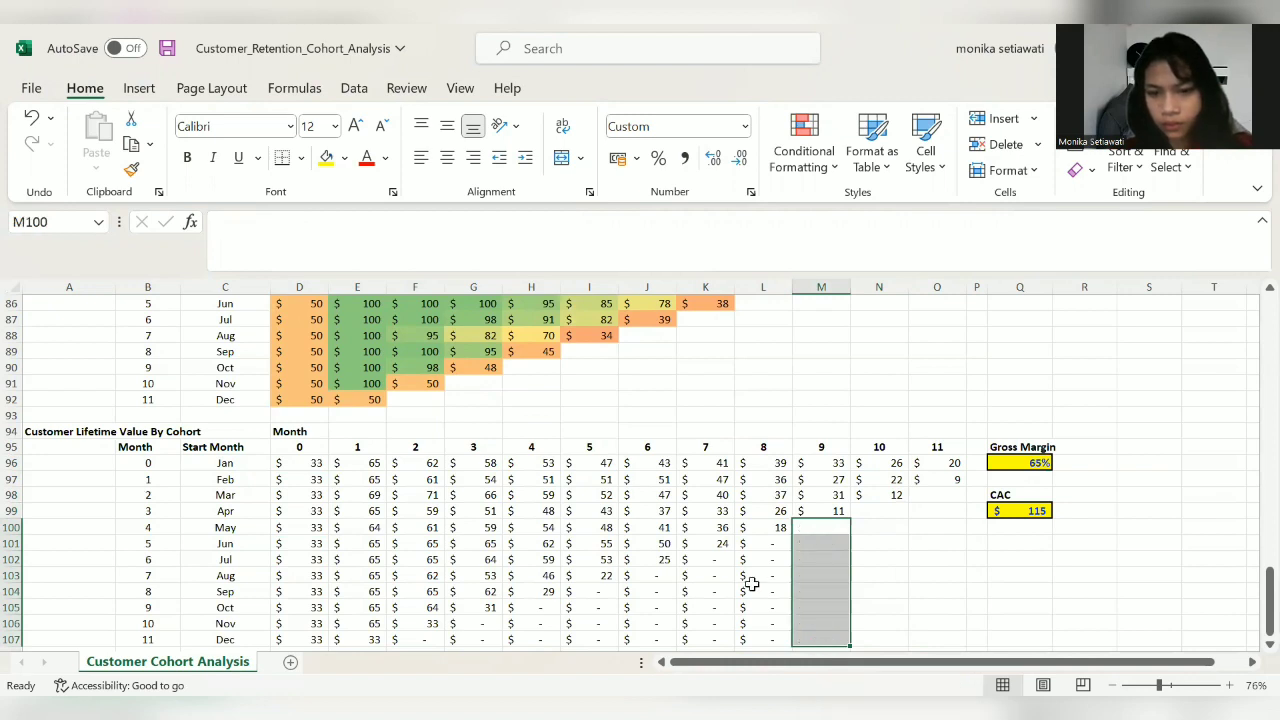
drag(711, 563, 771, 634)
key(Delete)
click(770, 543)
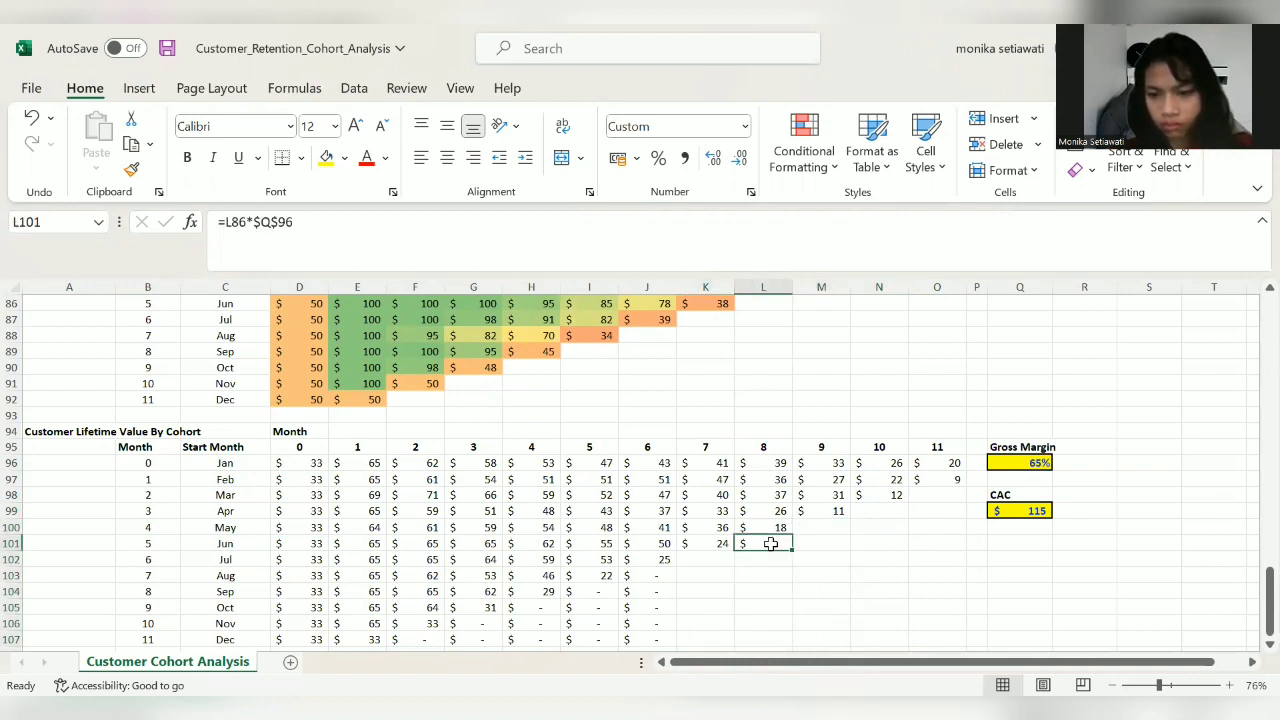
key(Delete)
Step: Clear the remaining zero-value formulas from J103:J107, I104:I107, H105:H107, G106:G107 and F107 in the Customer Lifetime Value table
drag(647, 578, 647, 643)
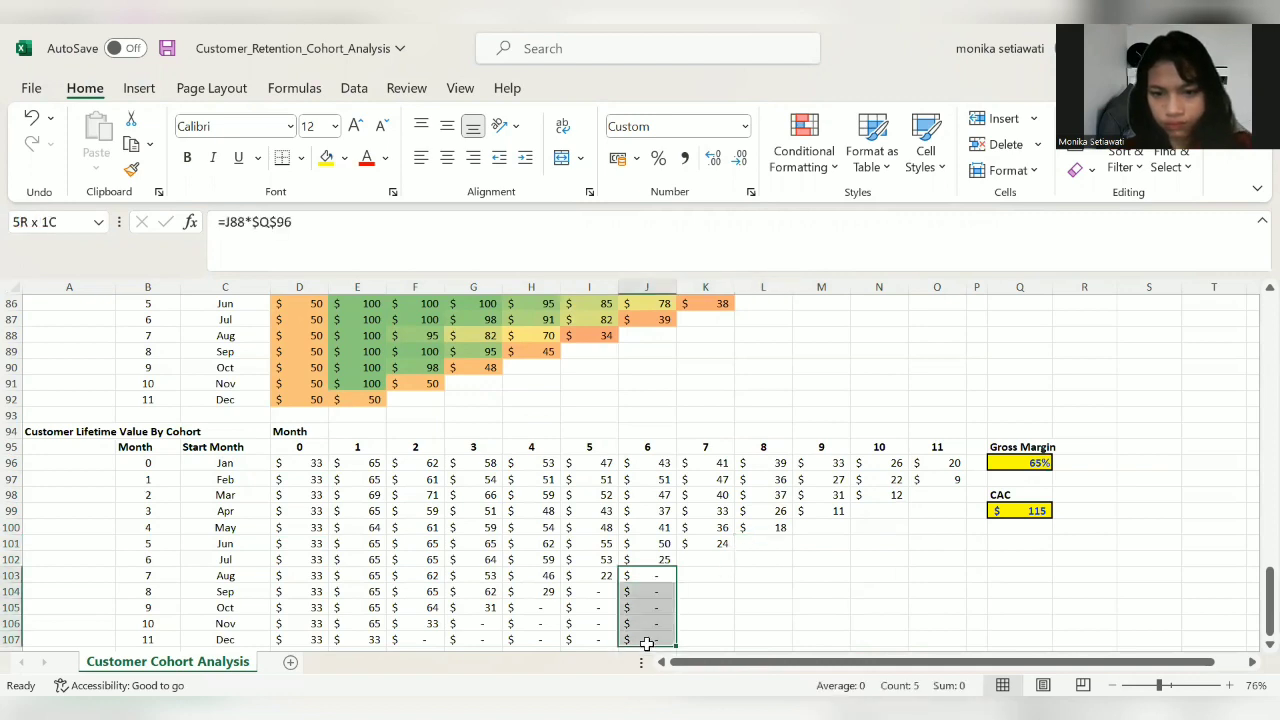
key(Delete)
drag(585, 590, 587, 640)
drag(536, 607, 472, 639)
key(Delete)
key(Delete)
click(420, 638)
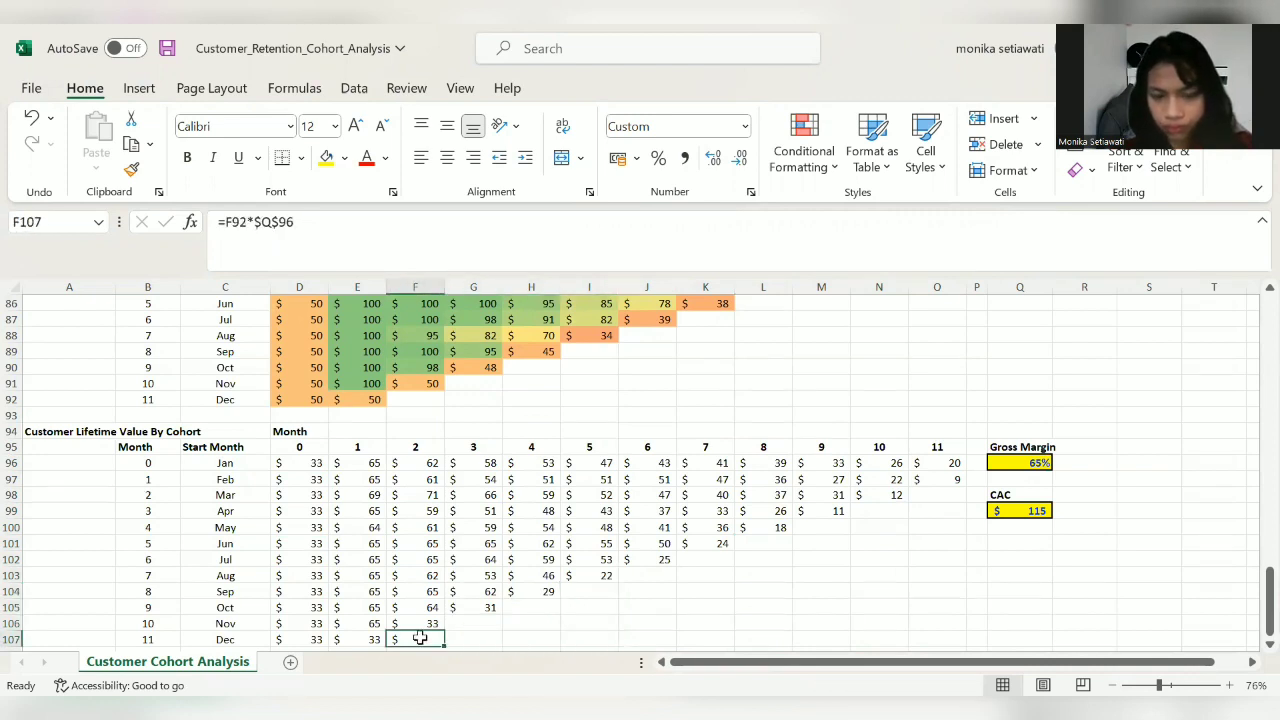
key(Delete)
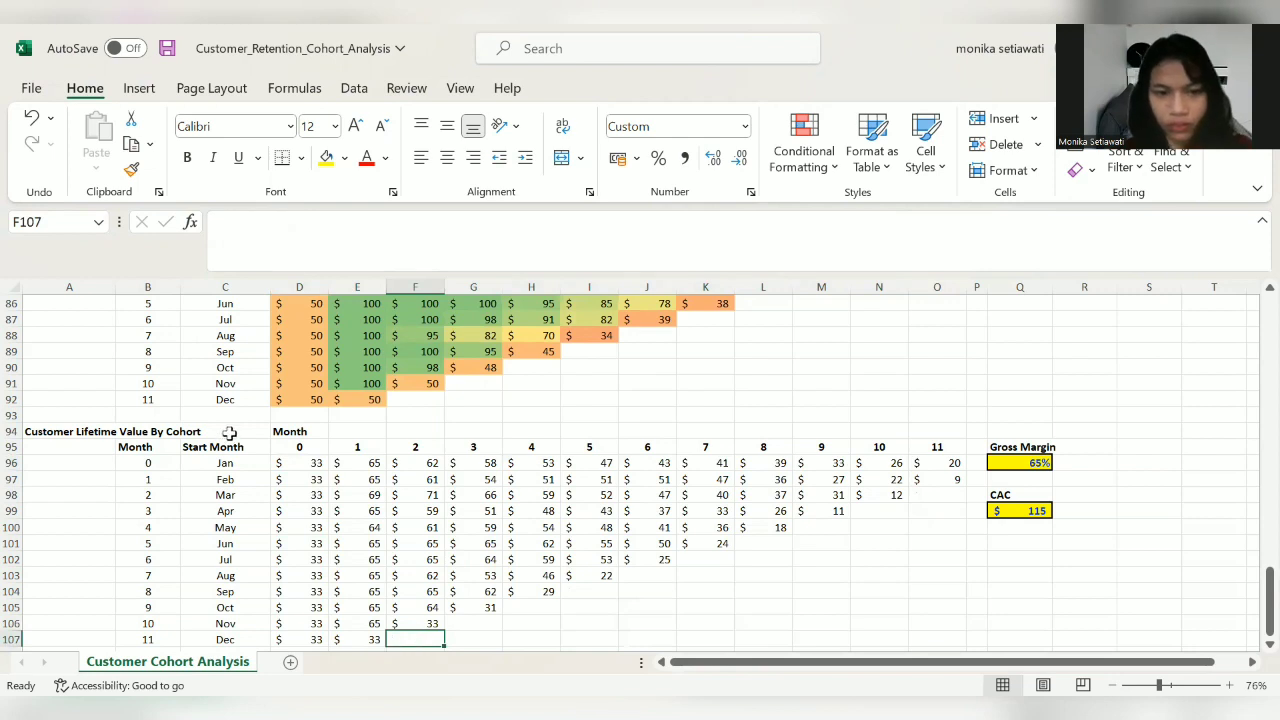
Step: Apply the green-yellow-red color scale to D96:O107 in the Customer Lifetime Value table
click(303, 460)
drag(690, 455, 953, 636)
click(806, 158)
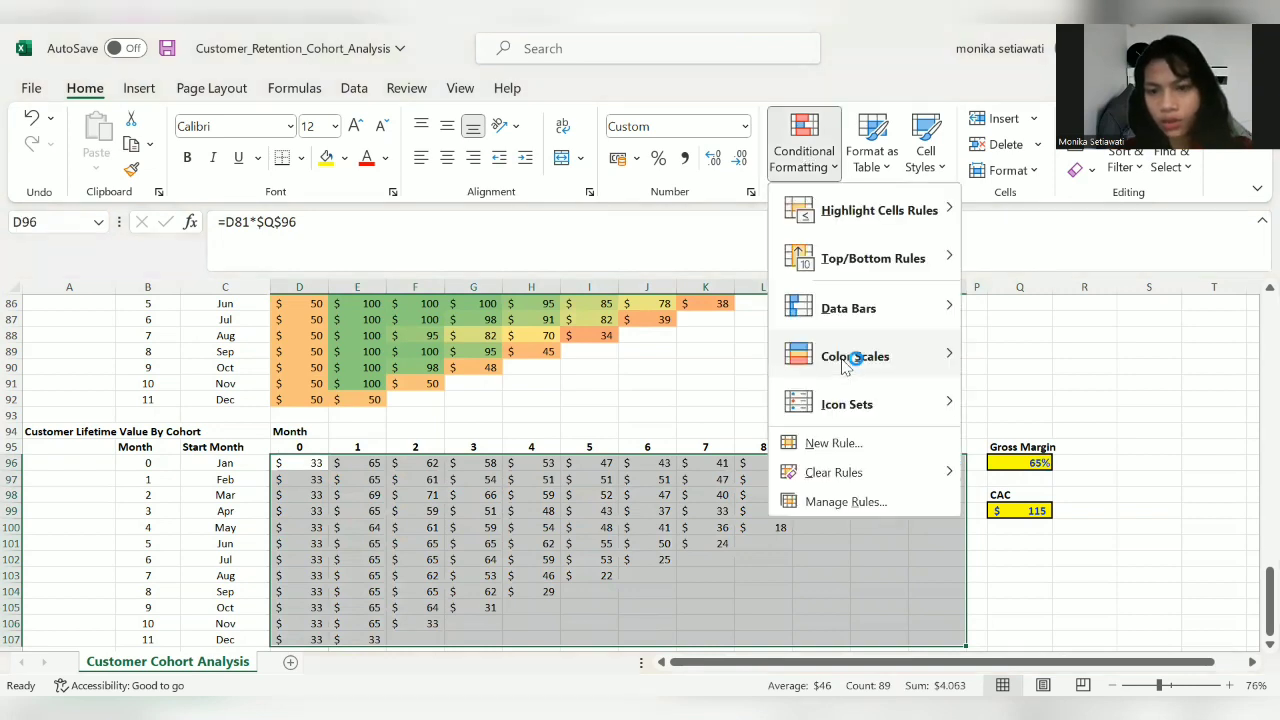
mouse_move(845, 360)
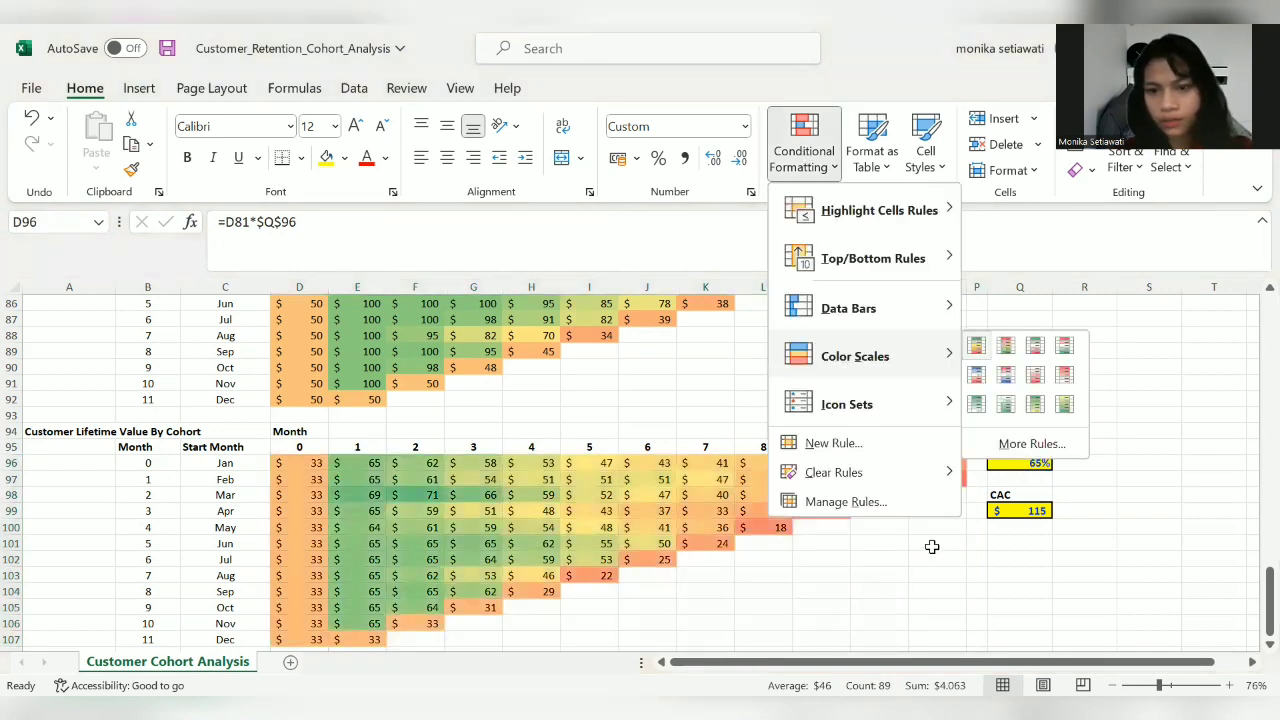
click(1125, 559)
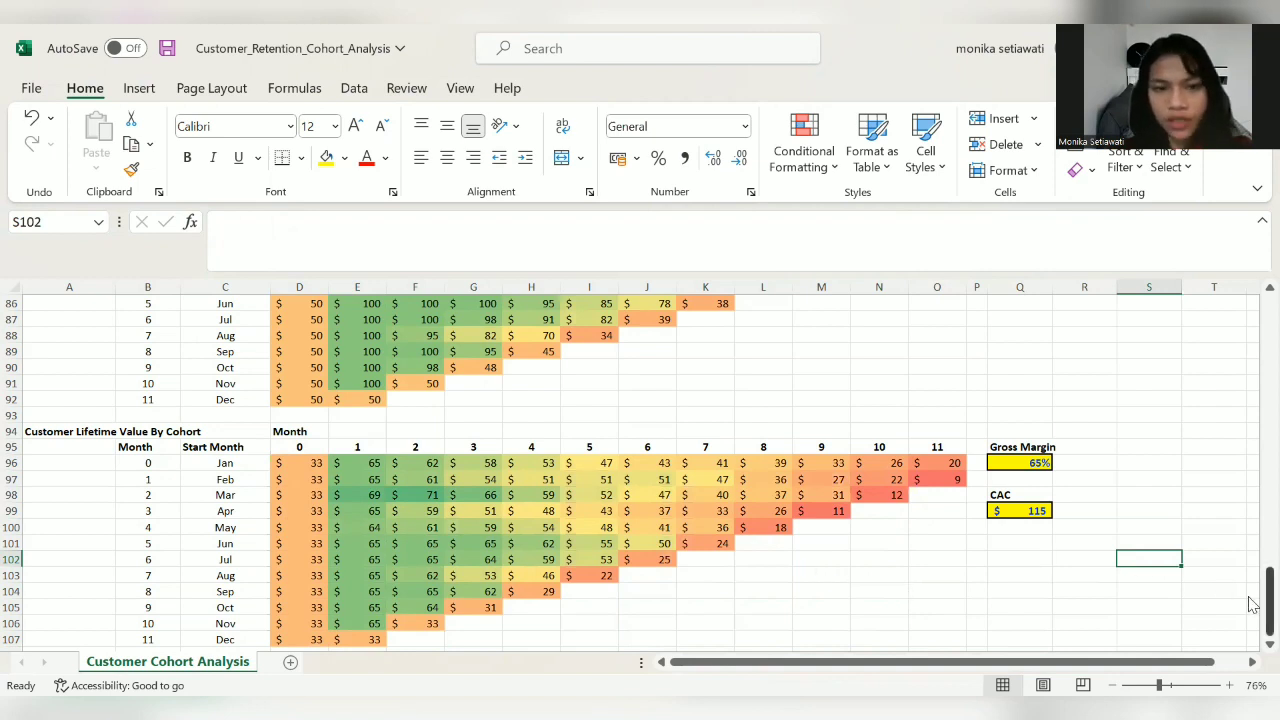
Step: Examine the January formulas in D96:G96 of the Customer Lifetime Value table alongside the Customer Lifetime Revenue table
mouse_move(1249, 603)
mouse_down()
mouse_move(1249, 576)
mouse_move(1251, 593)
mouse_up()
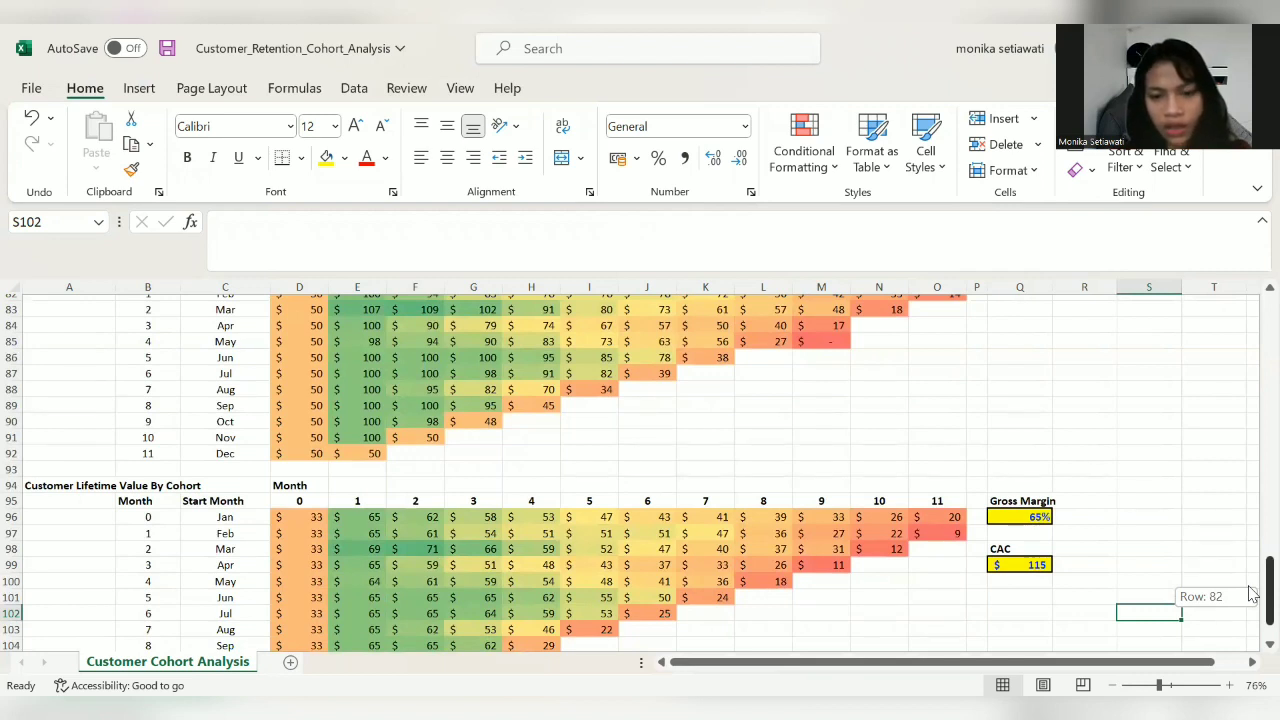
drag(1251, 593, 1251, 596)
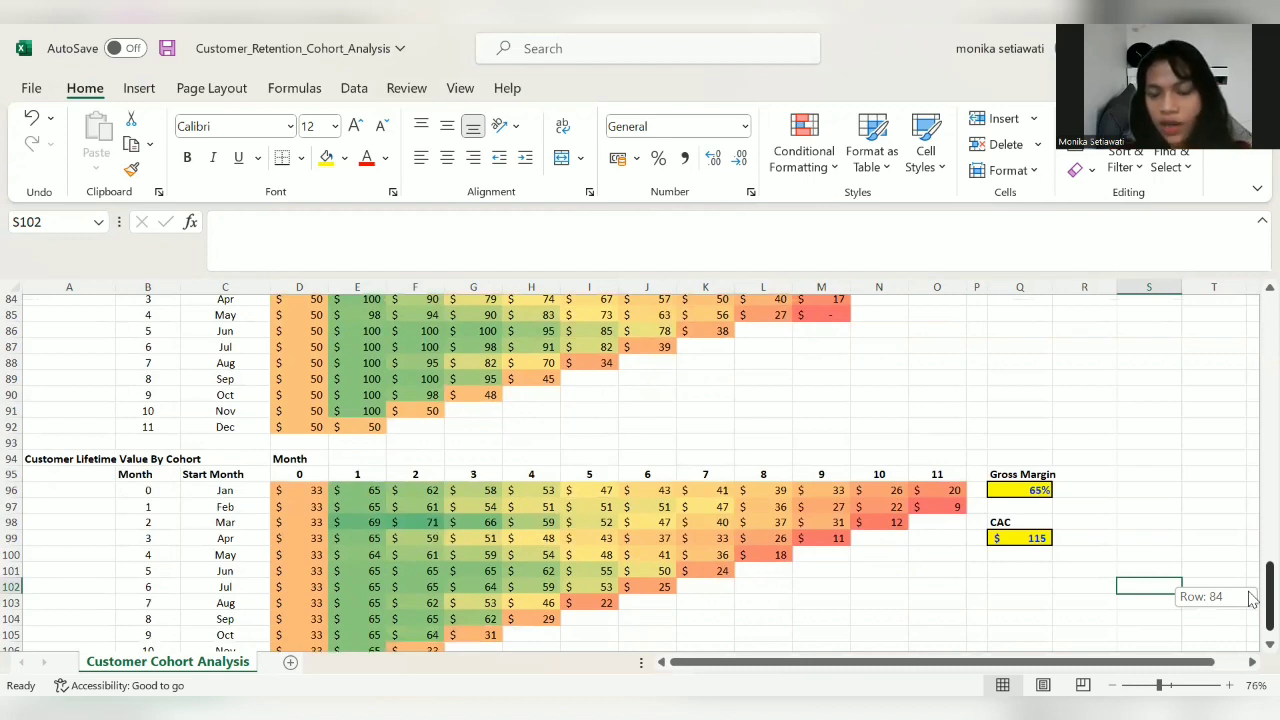
drag(1251, 597, 1252, 613)
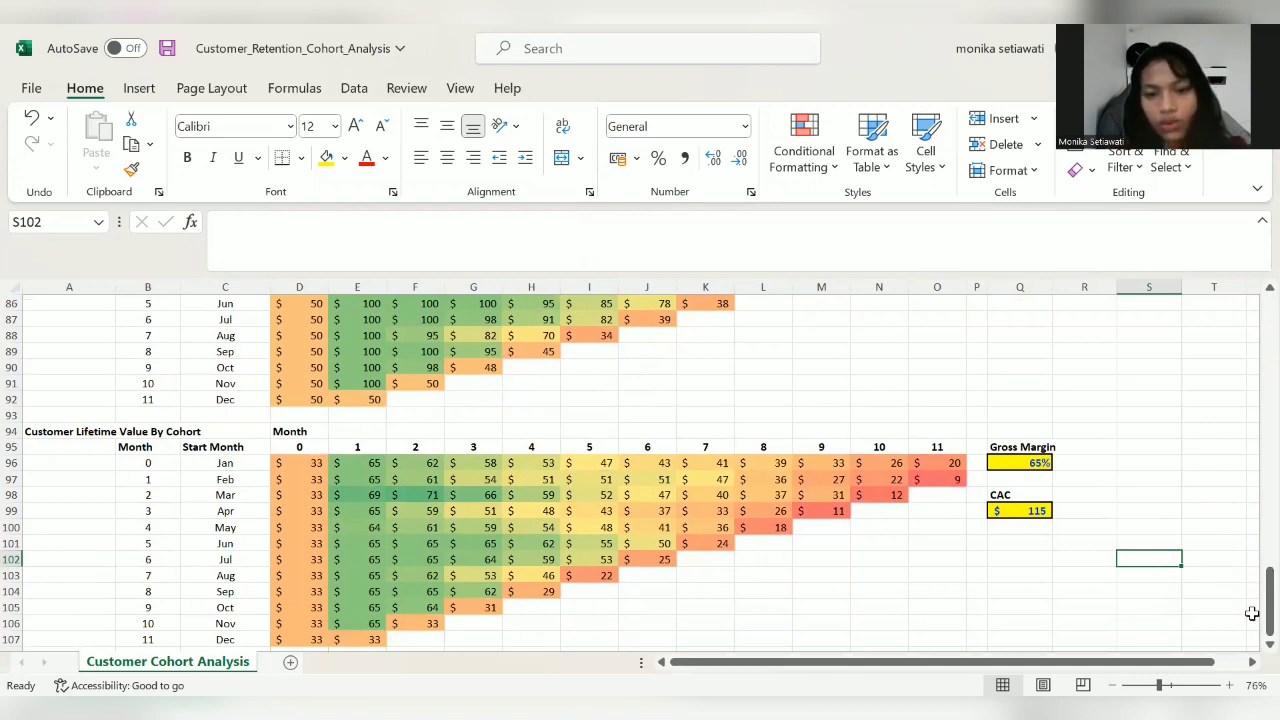
click(358, 463)
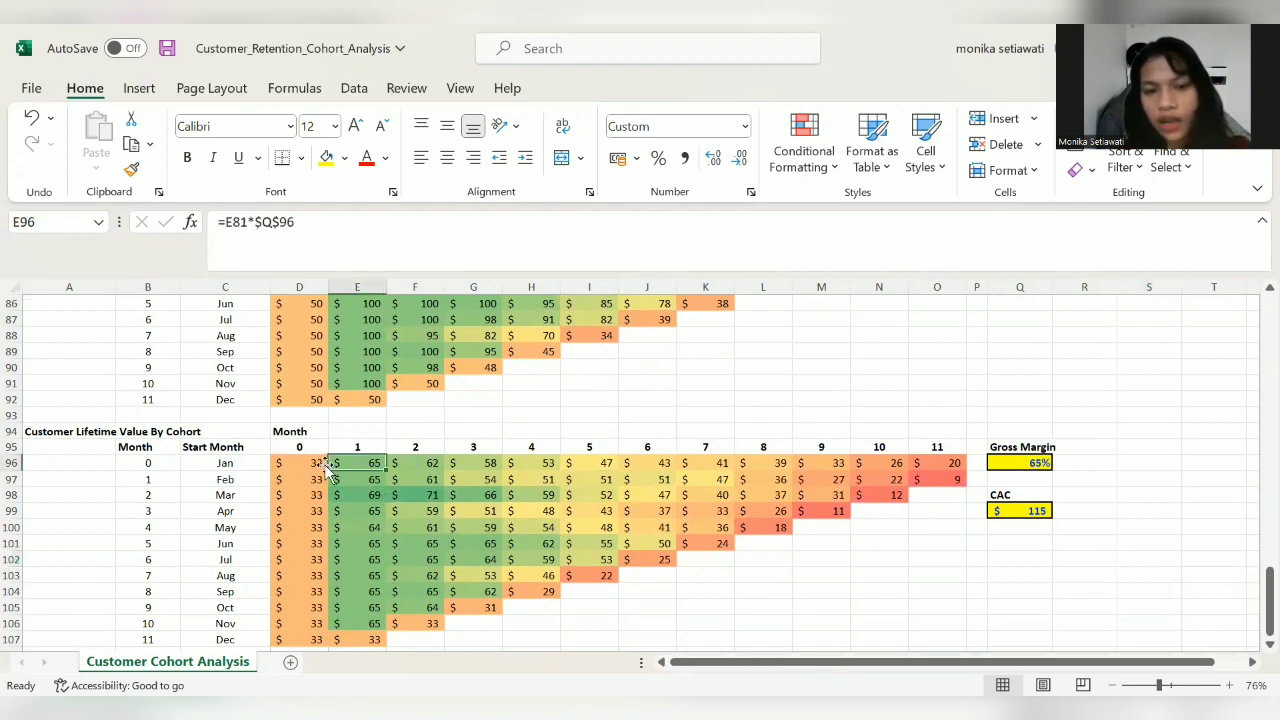
click(314, 463)
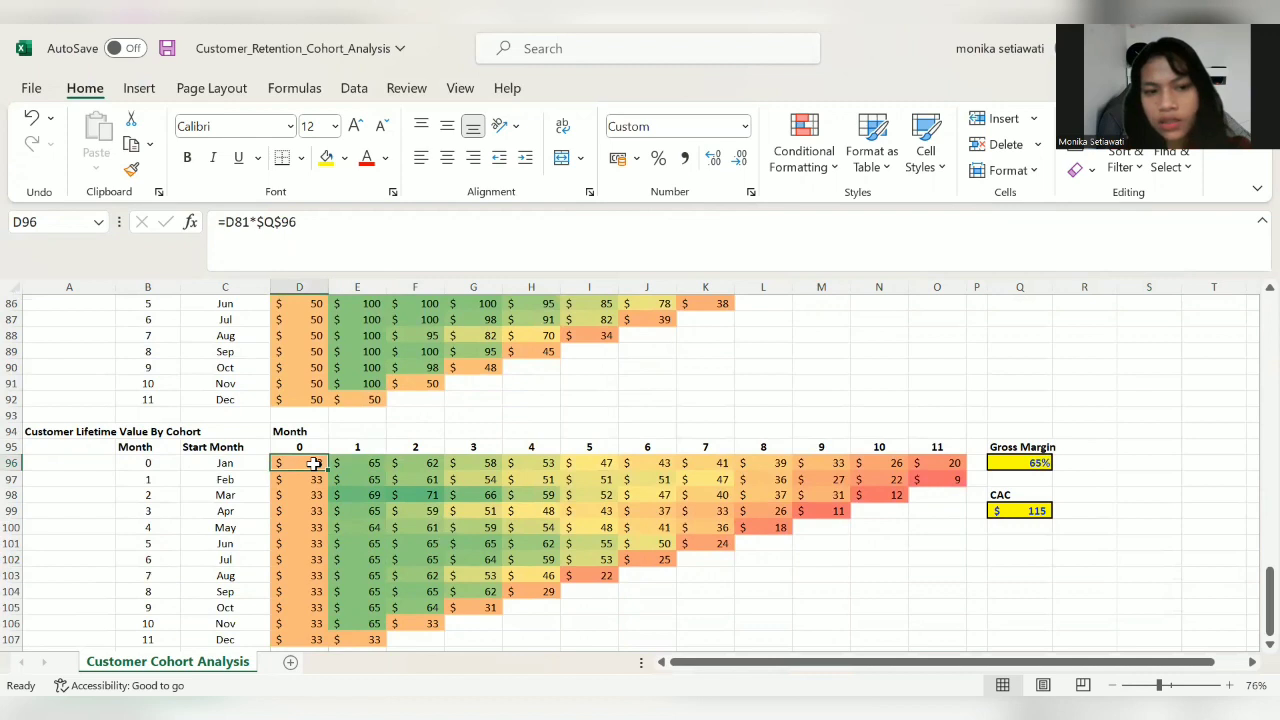
click(362, 465)
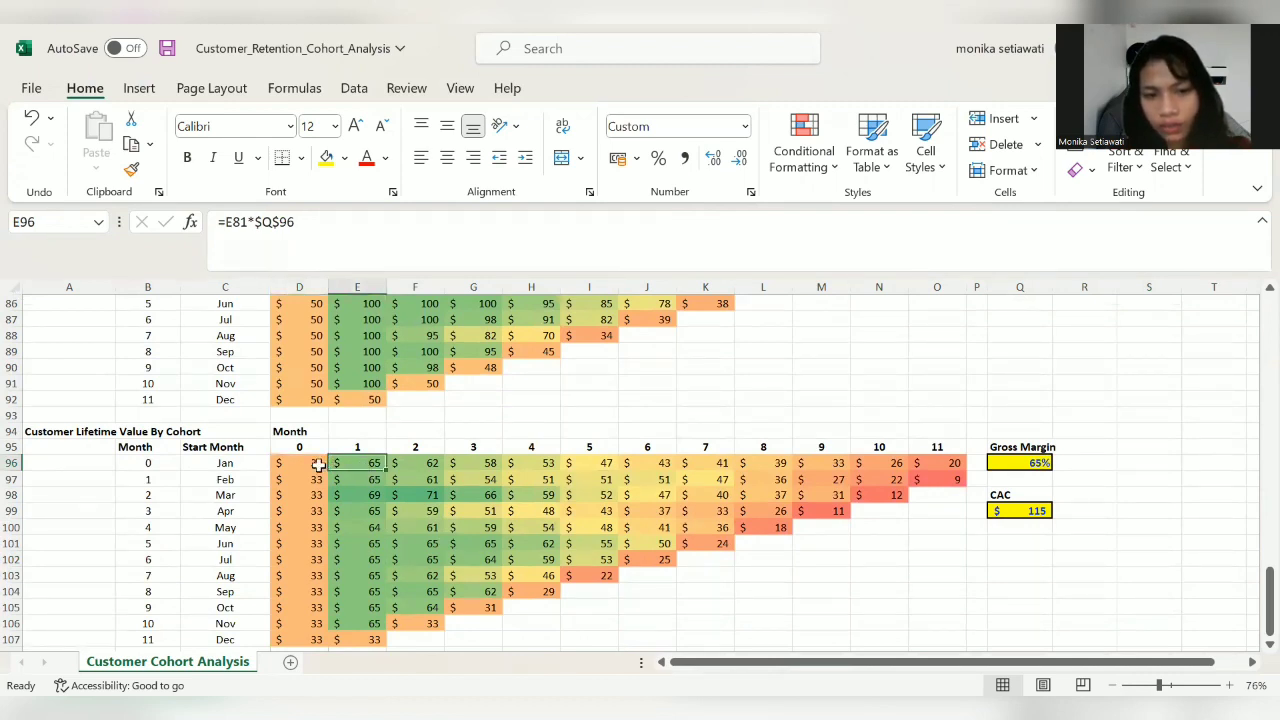
click(316, 464)
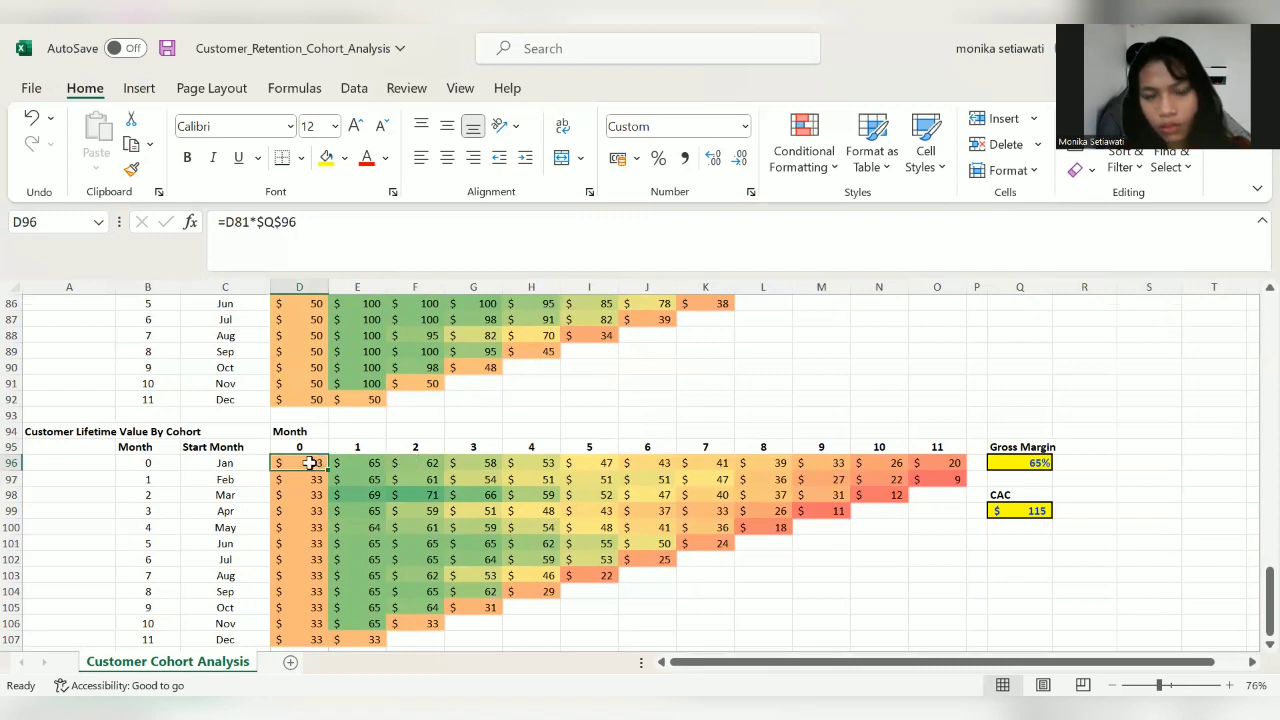
click(357, 463)
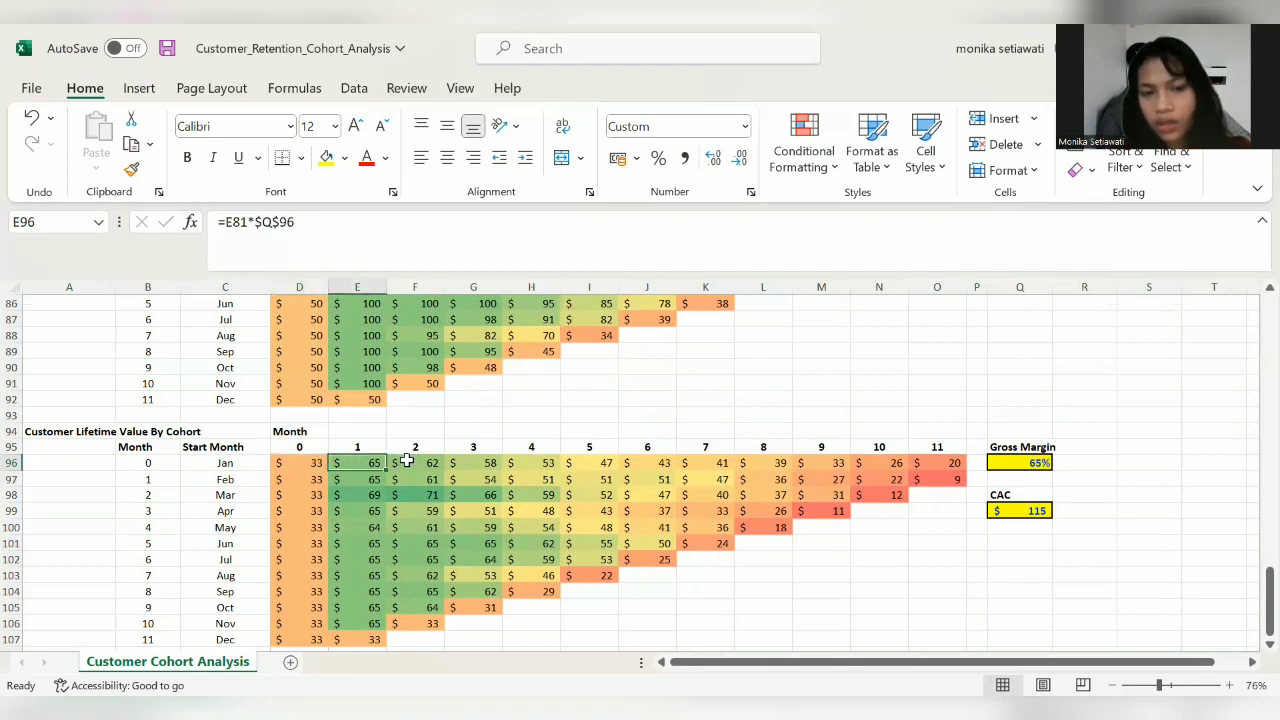
click(430, 462)
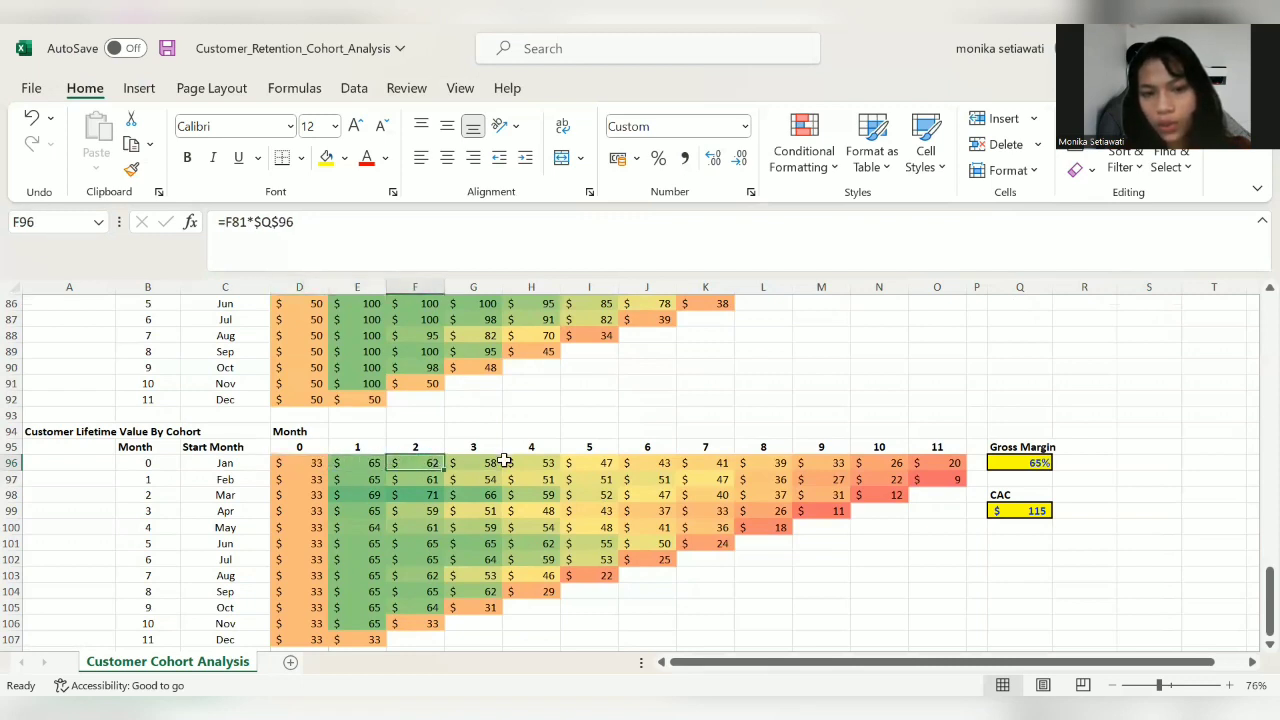
click(496, 463)
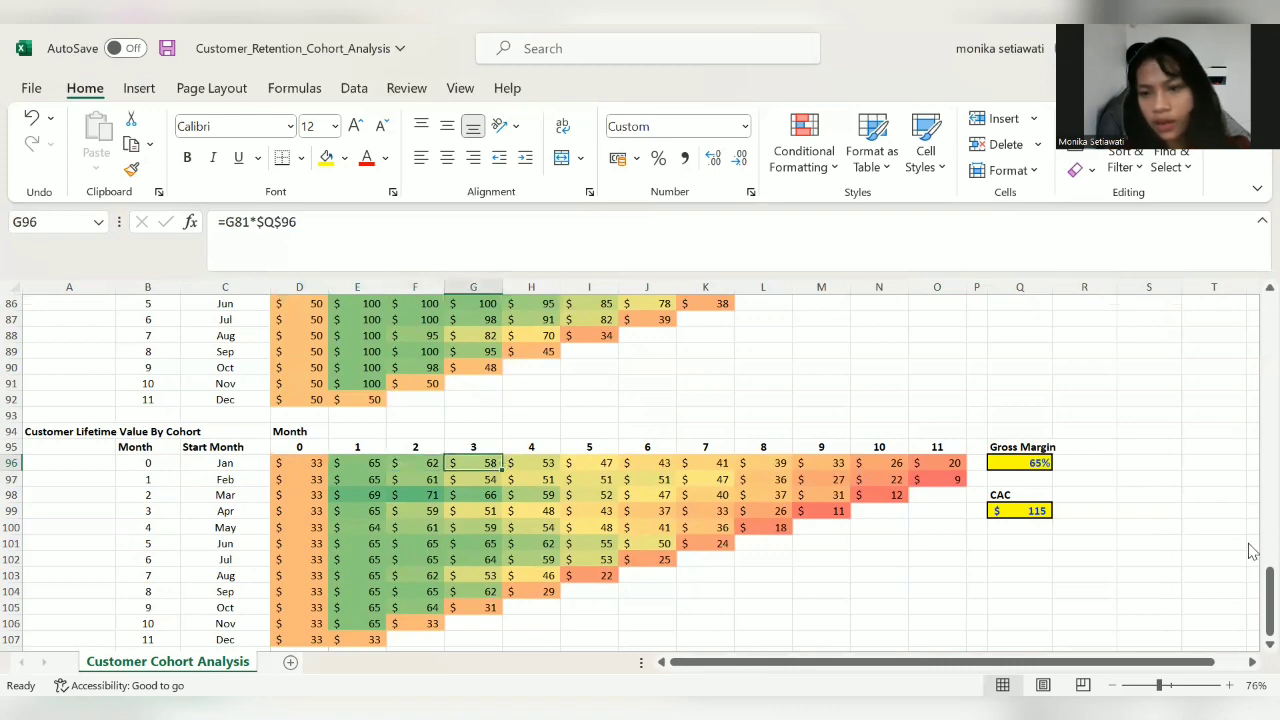
drag(1268, 577, 1266, 534)
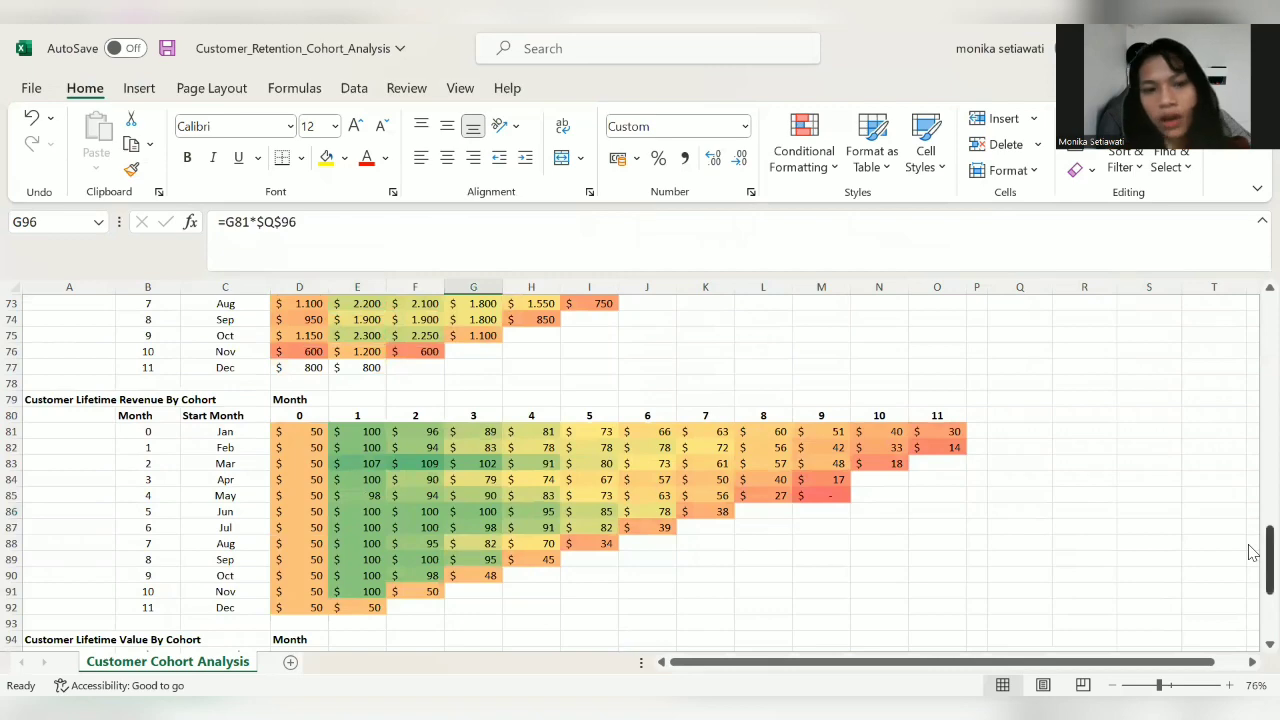
drag(1252, 553, 1252, 622)
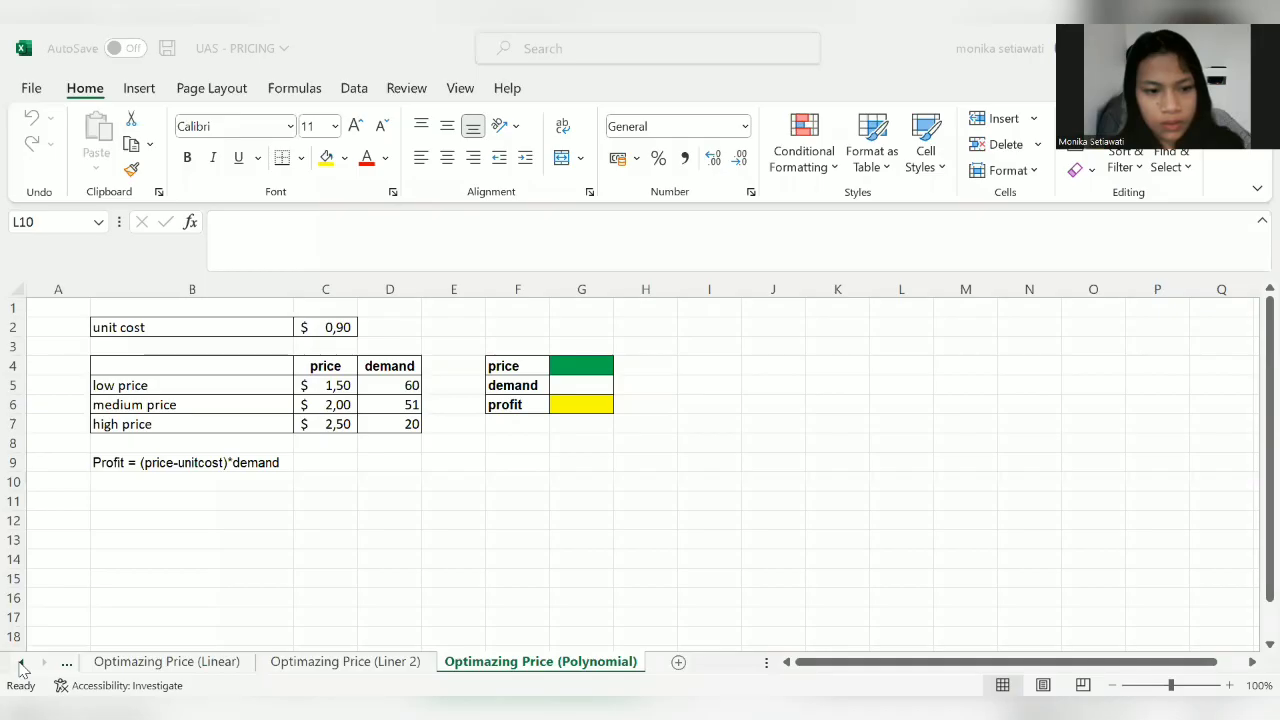
Step: Open the Linear Demand Curve sheet in the UAS - PRICING workbook
click(22, 664)
click(22, 664)
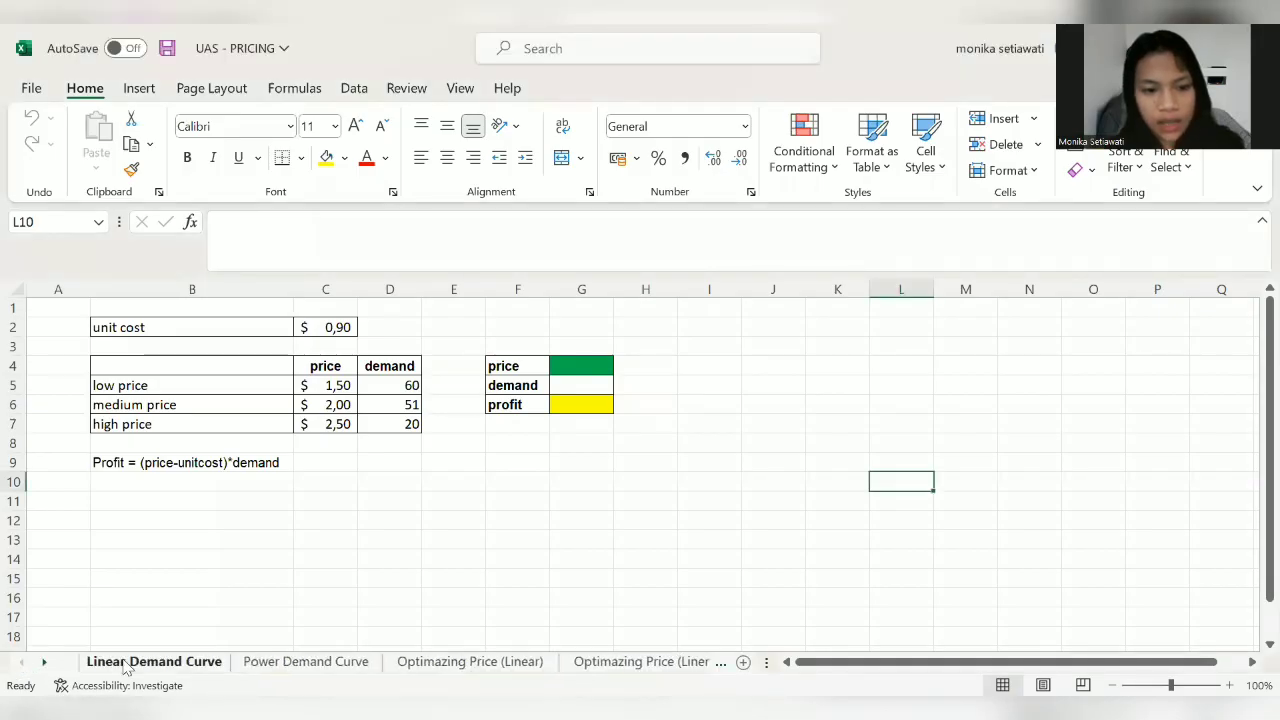
click(127, 664)
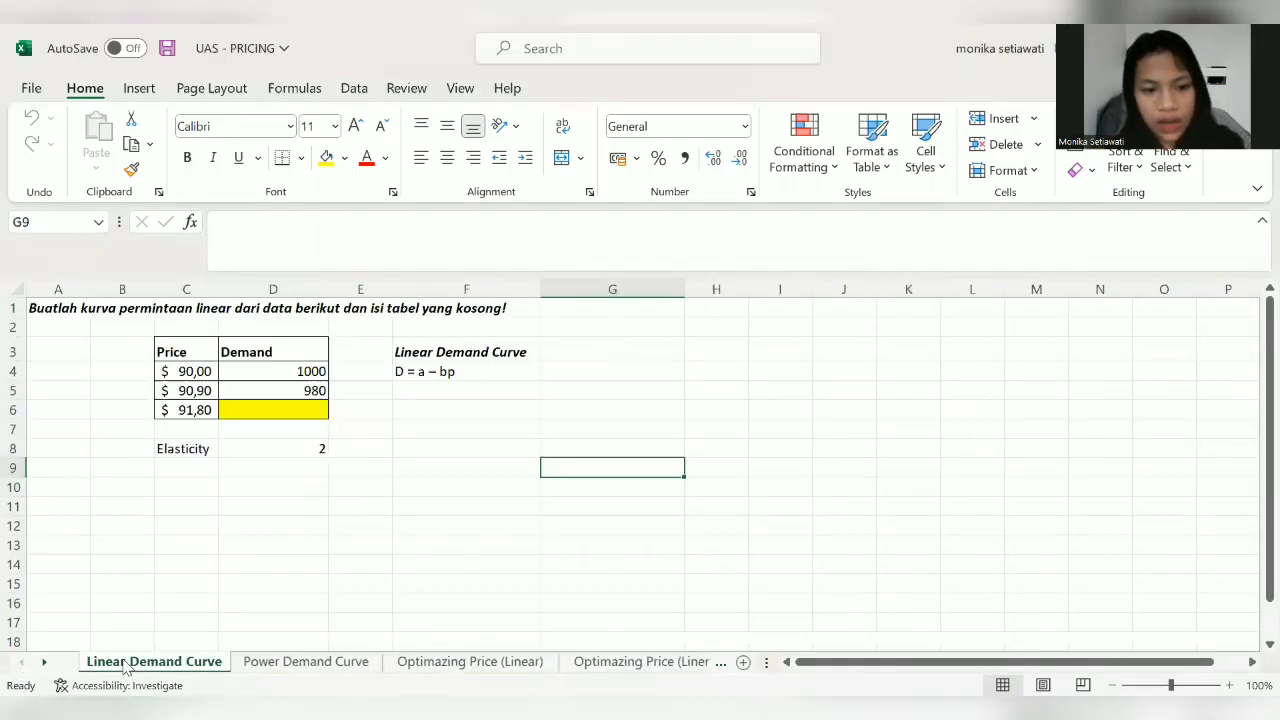
Step: Review the first two price and demand pairs in C4:D5 of the Linear Demand Curve exercise
click(360, 545)
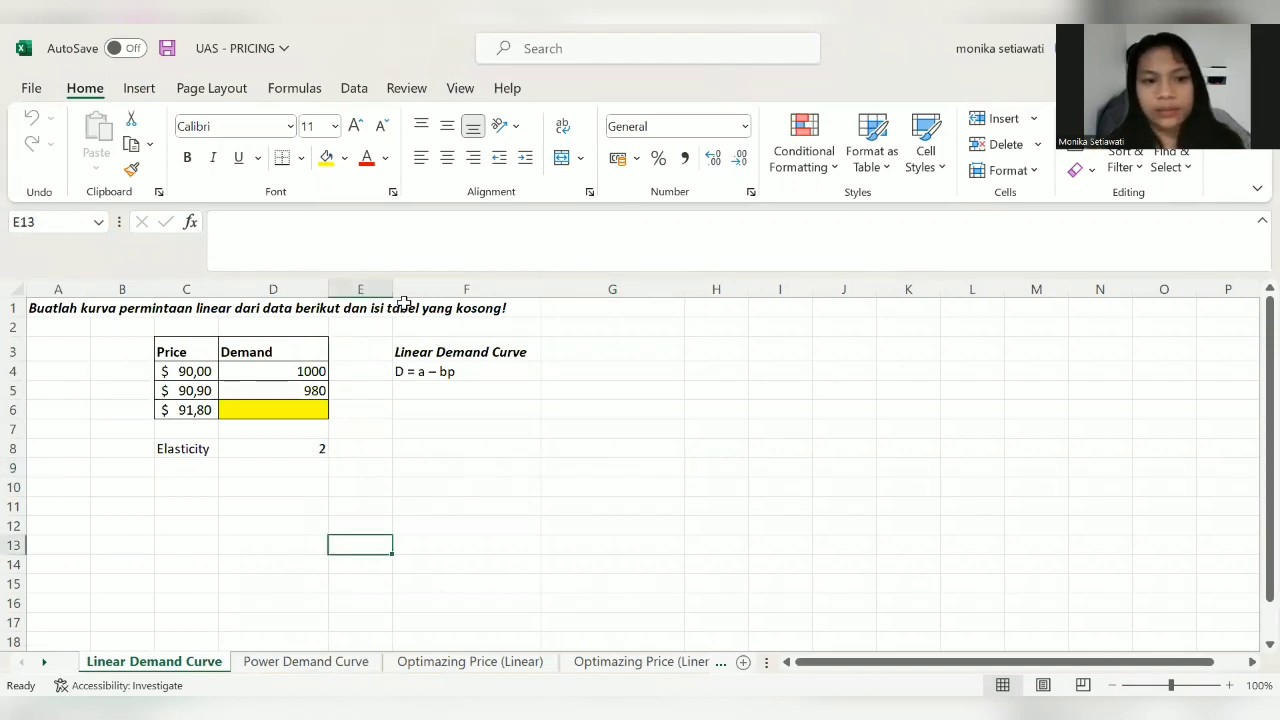
click(200, 369)
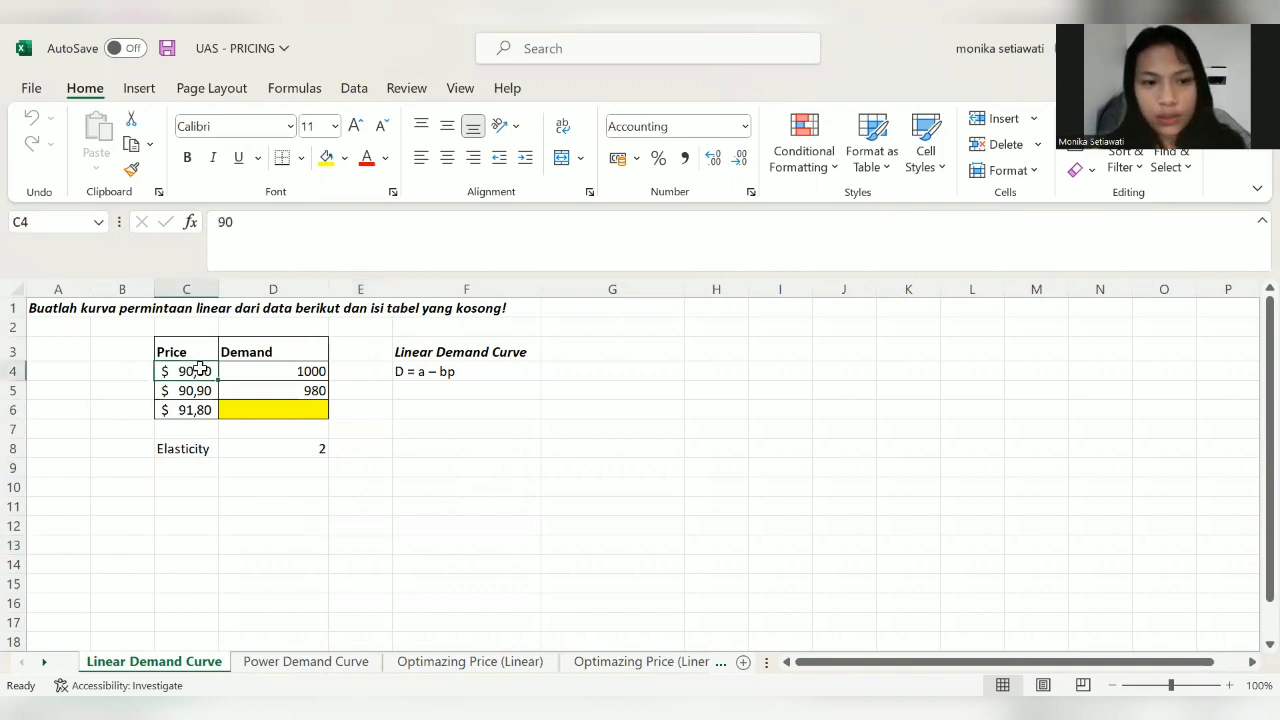
click(273, 370)
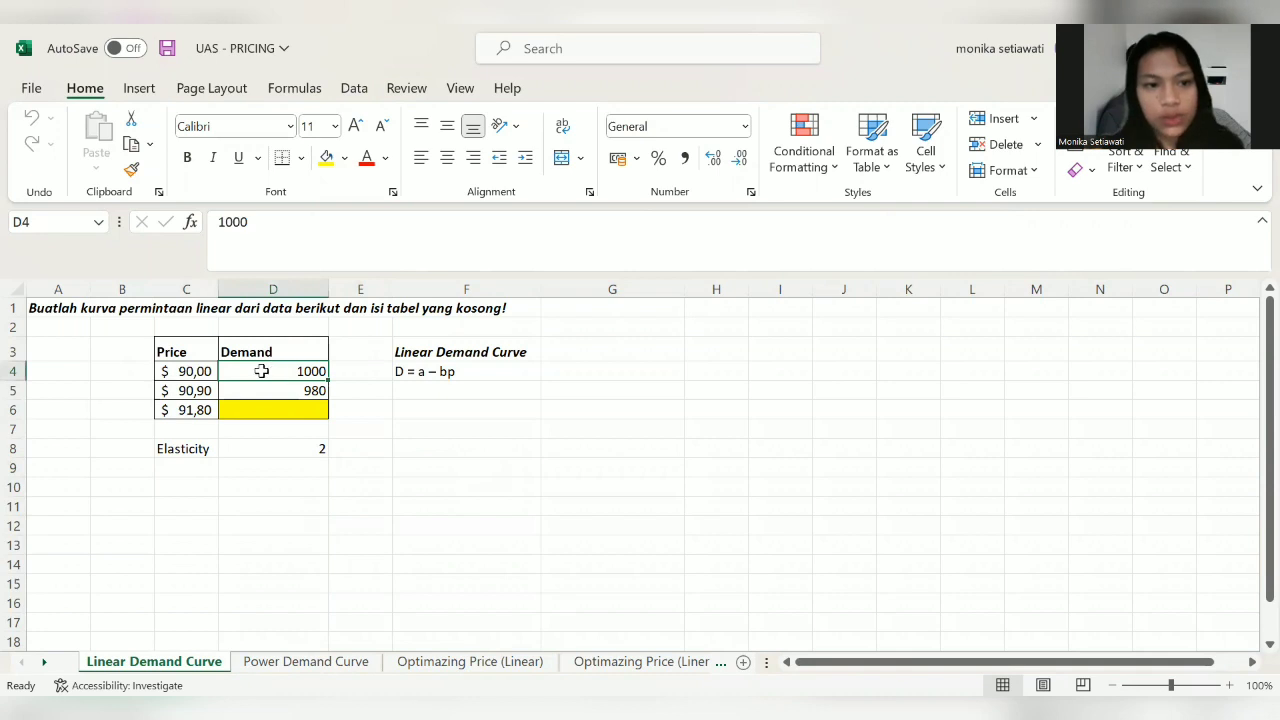
click(202, 391)
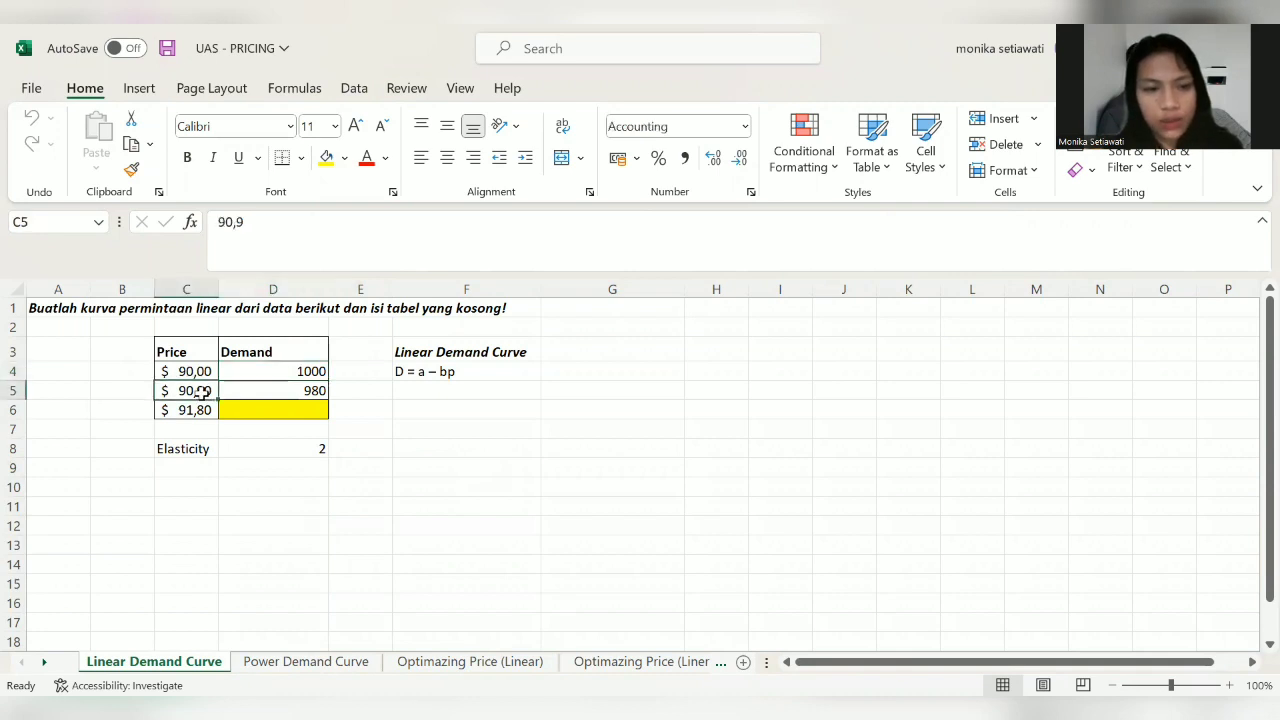
click(282, 391)
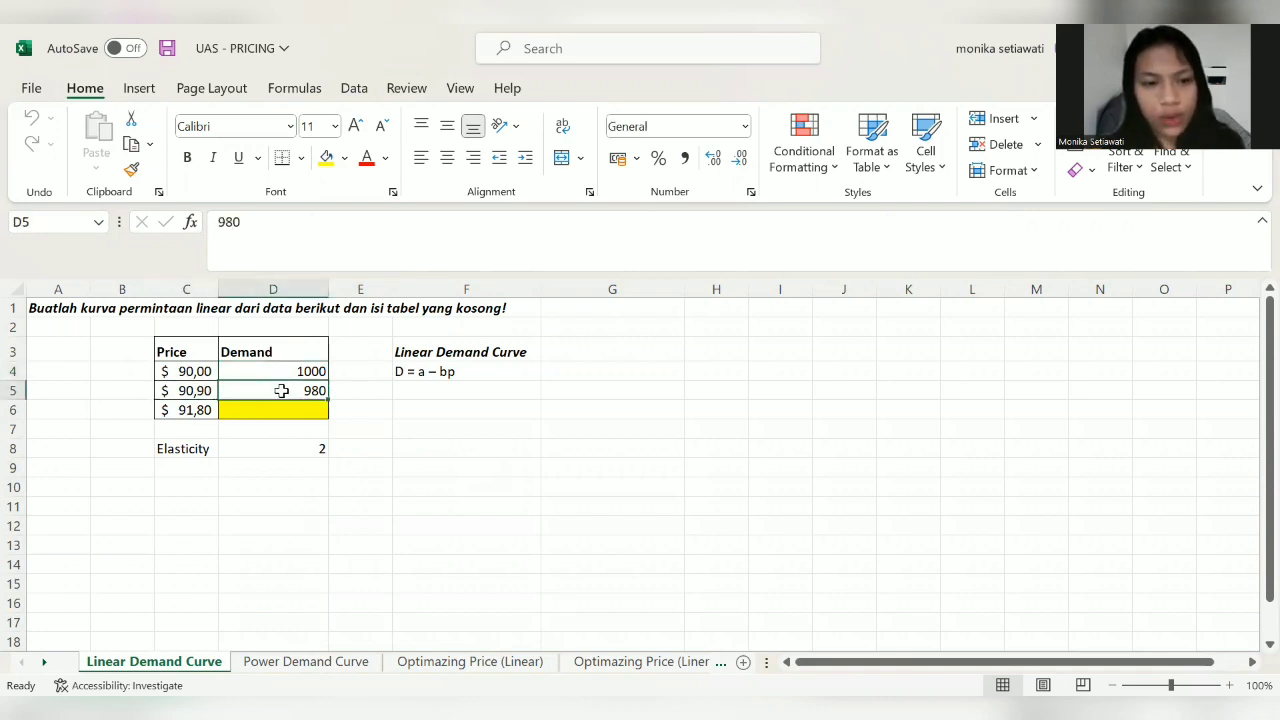
Step: Insert a marker-only scatter chart from the Price and Demand table C3:D6 and place it beside the Linear Demand Curve notes
click(206, 411)
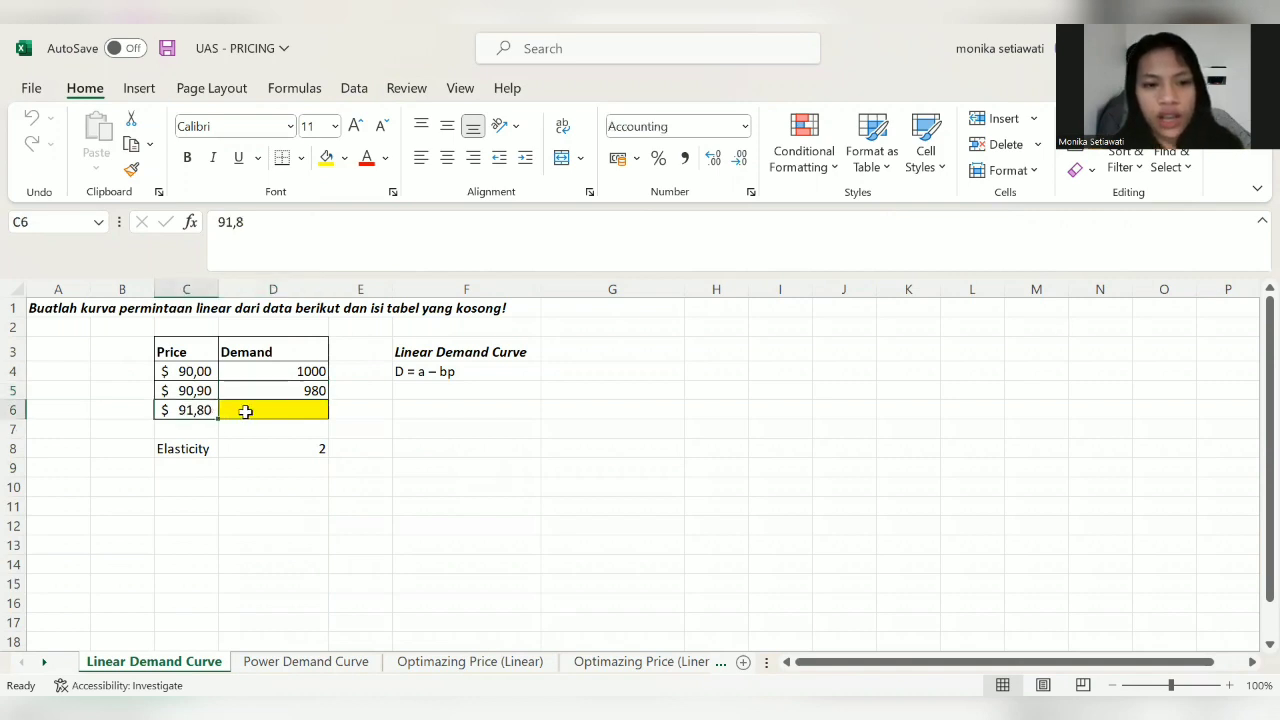
click(245, 411)
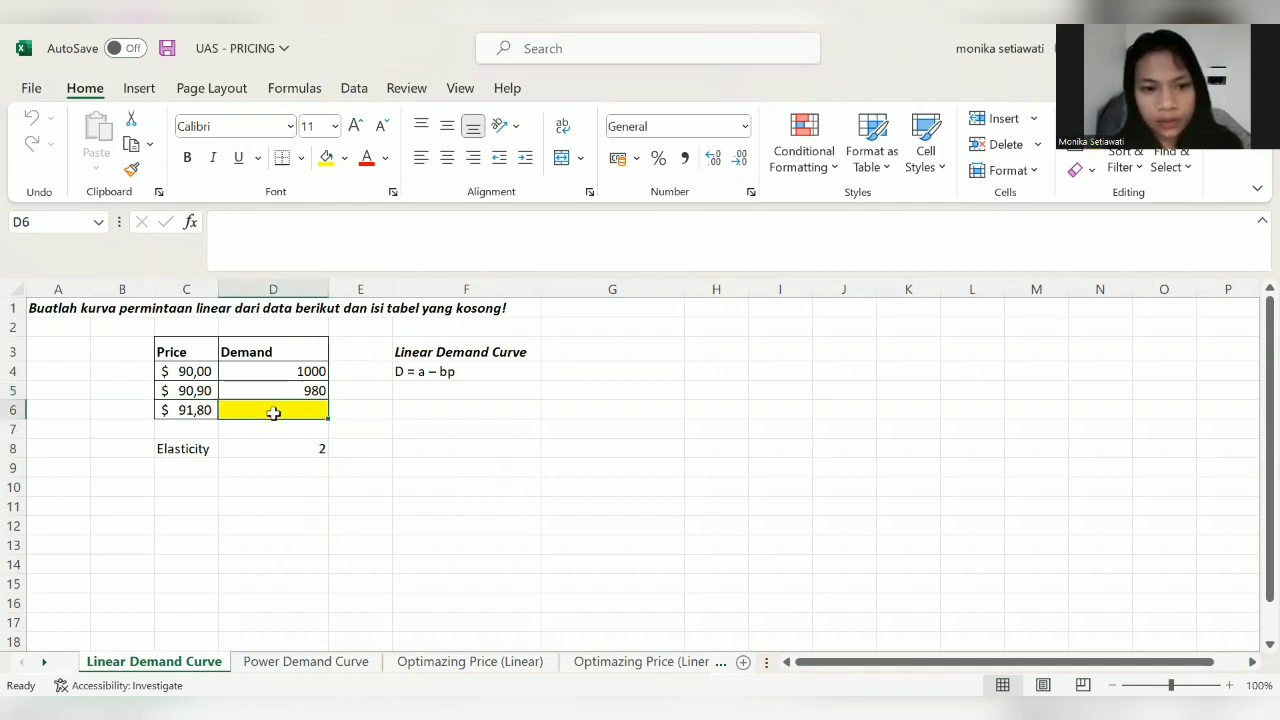
drag(202, 344, 283, 408)
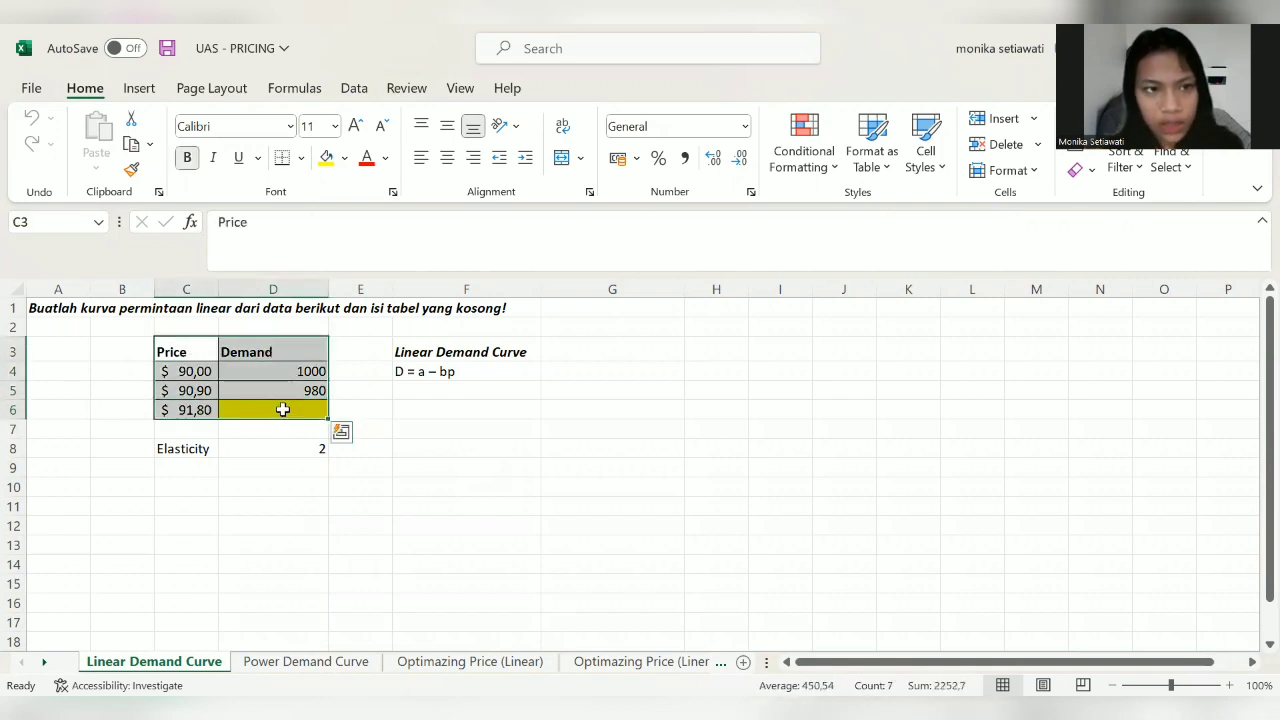
click(139, 89)
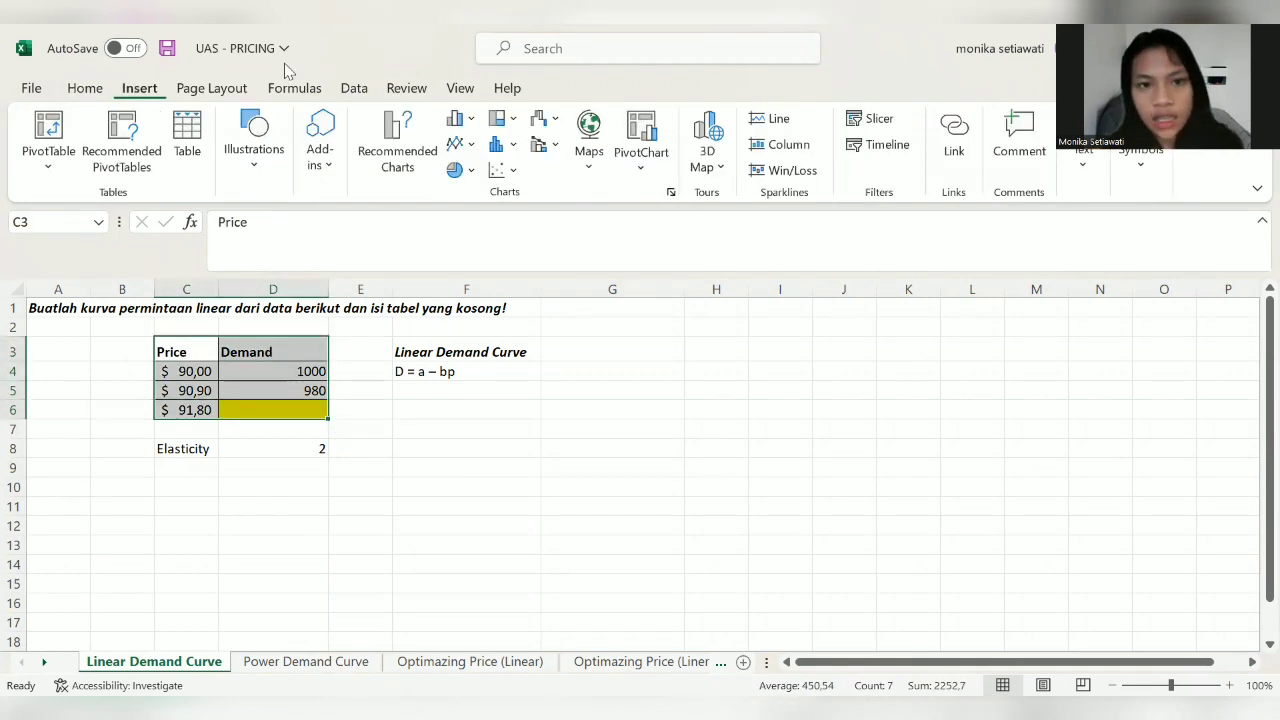
click(505, 172)
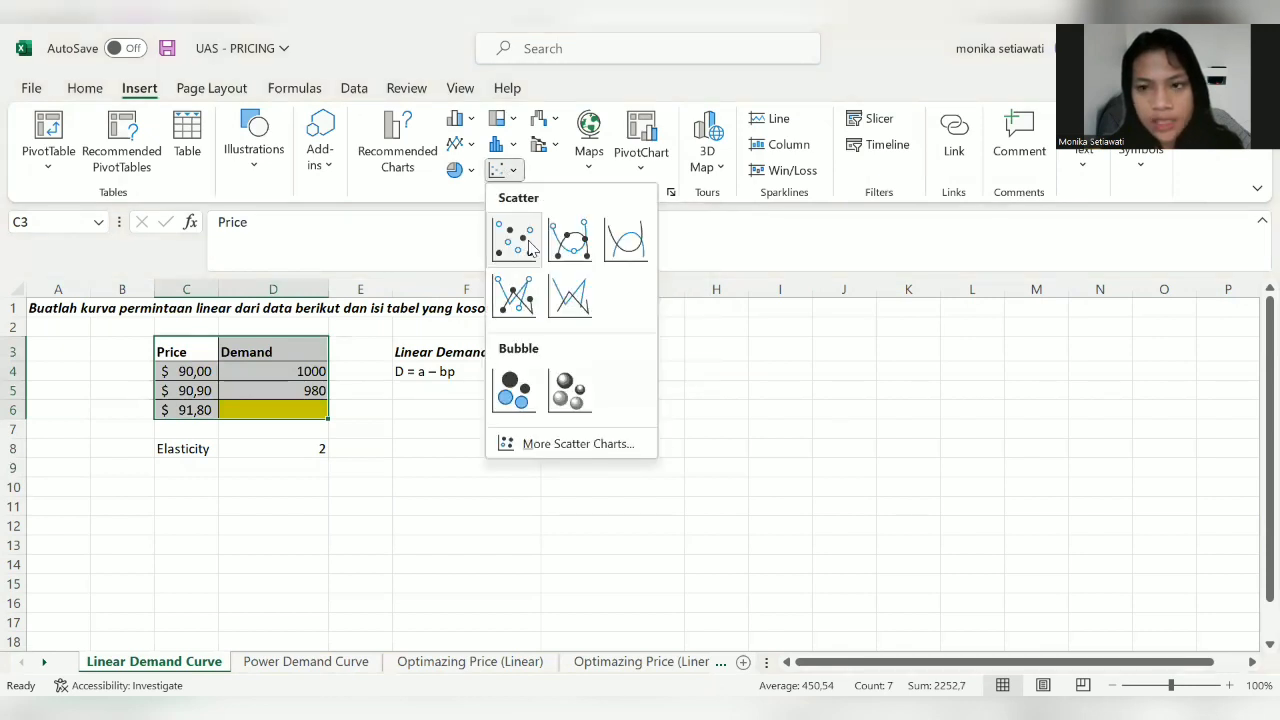
click(530, 248)
drag(751, 354, 886, 341)
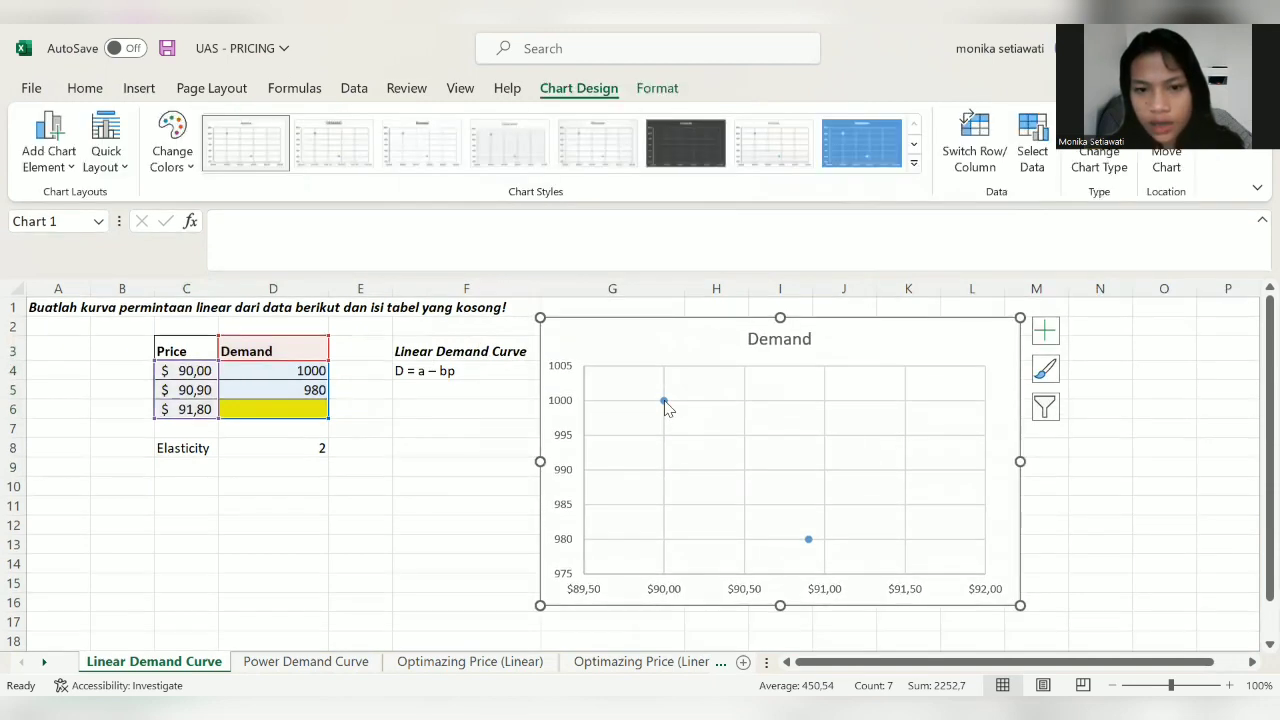
Step: Add a linear trendline to the Demand series and display its equation on the chart
right_click(664, 400)
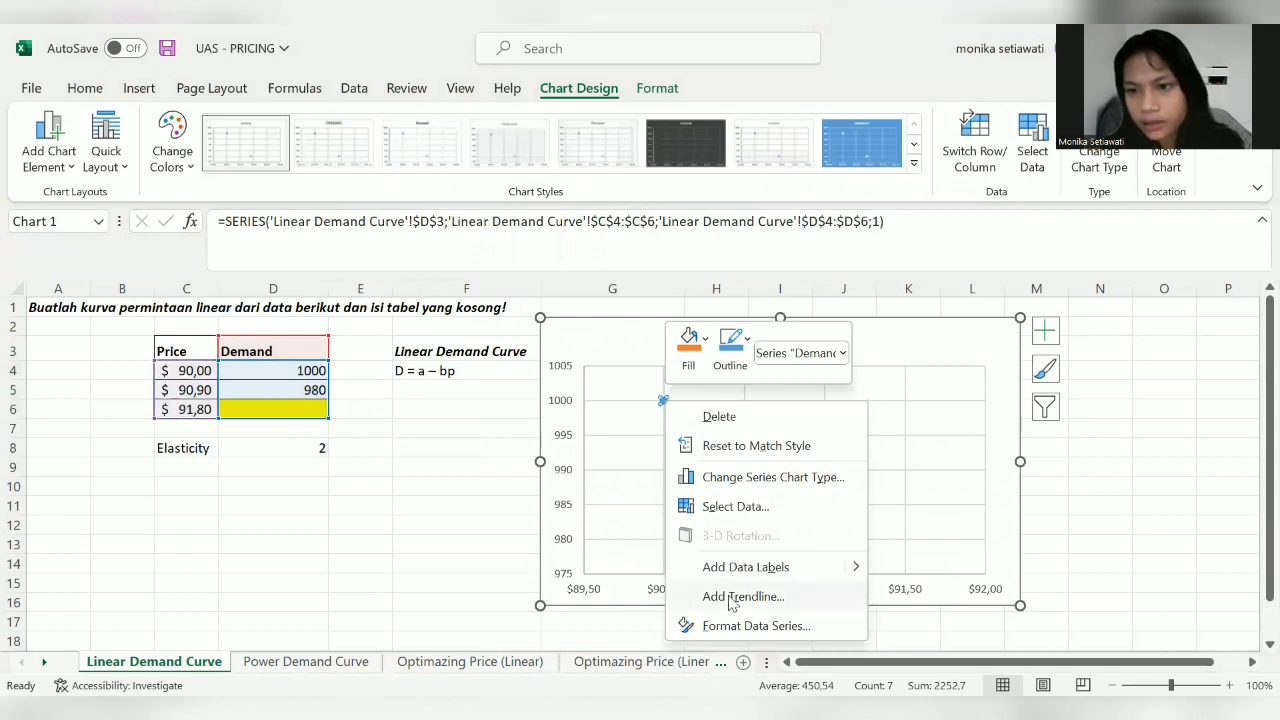
click(740, 596)
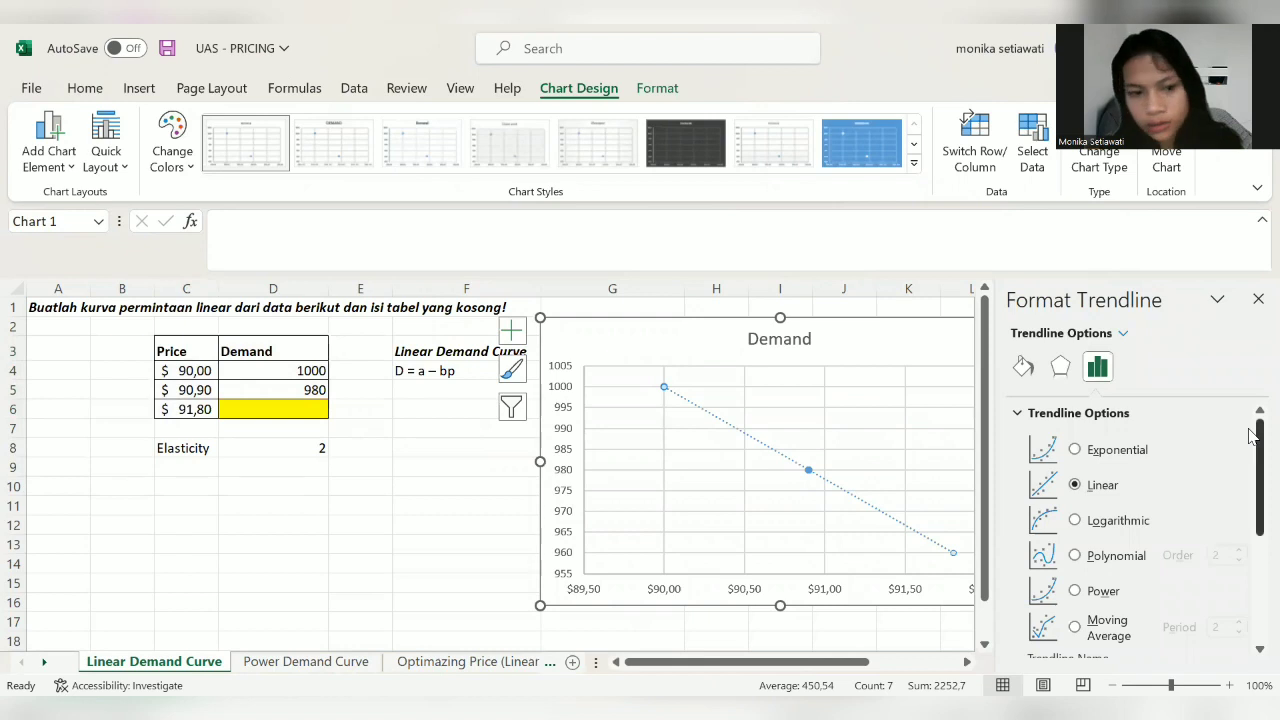
scroll(1250, 450, down, 1)
scroll(1250, 452, down, 1)
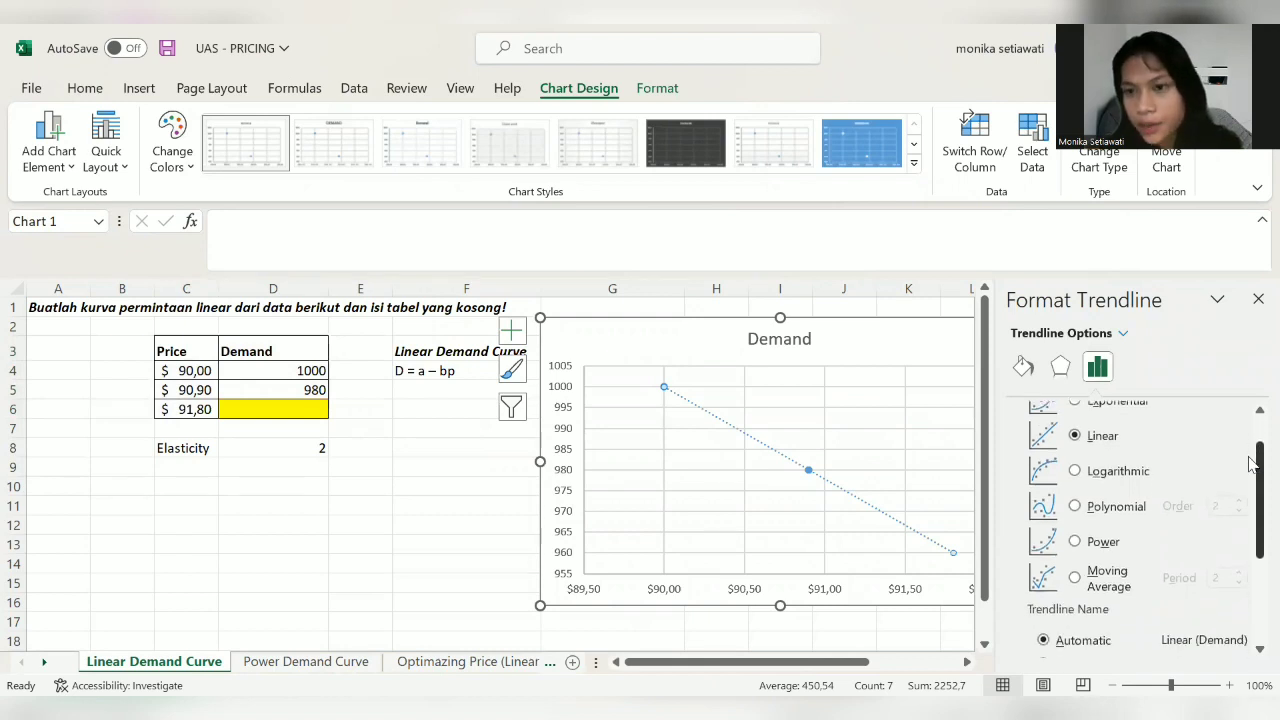
drag(1250, 455, 1249, 593)
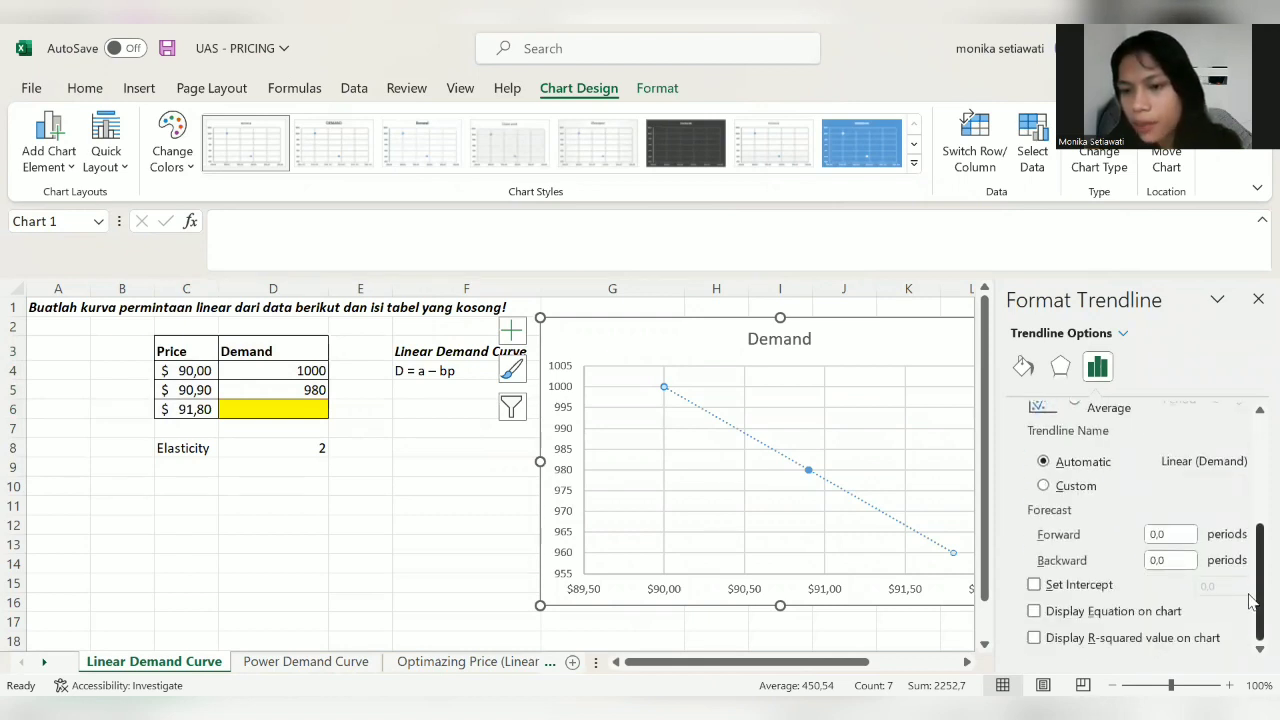
click(1034, 612)
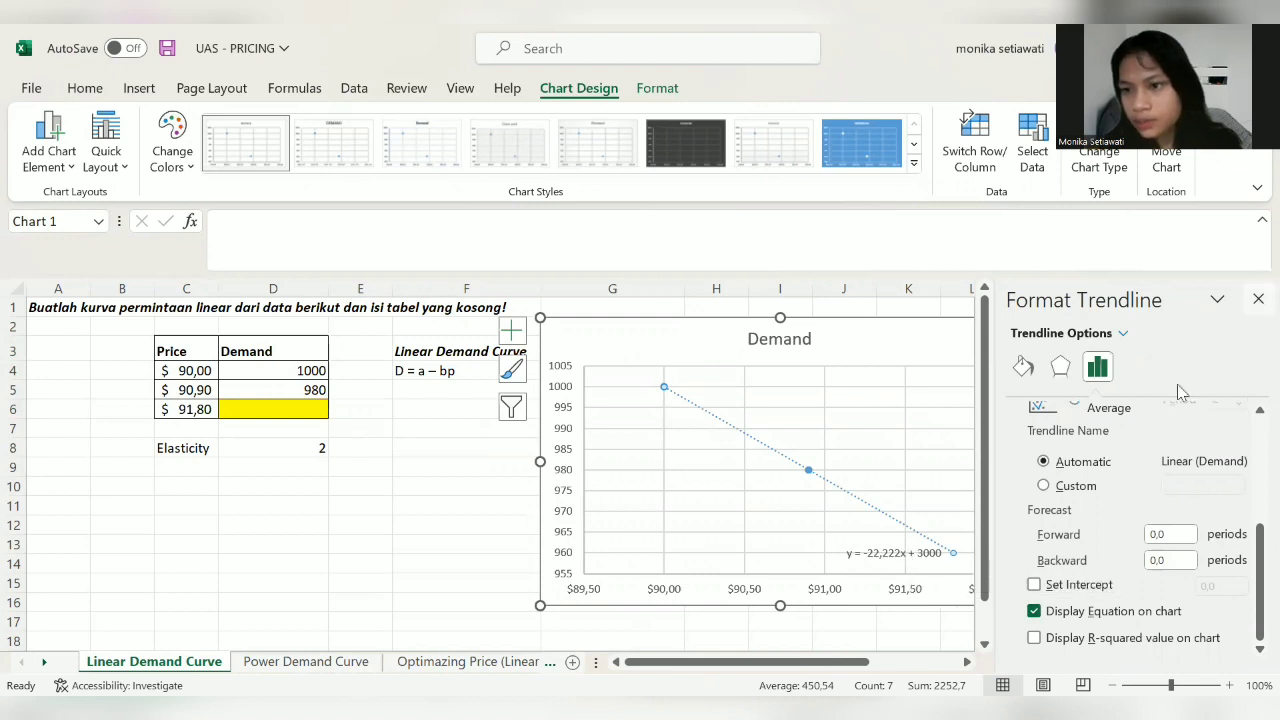
click(1255, 297)
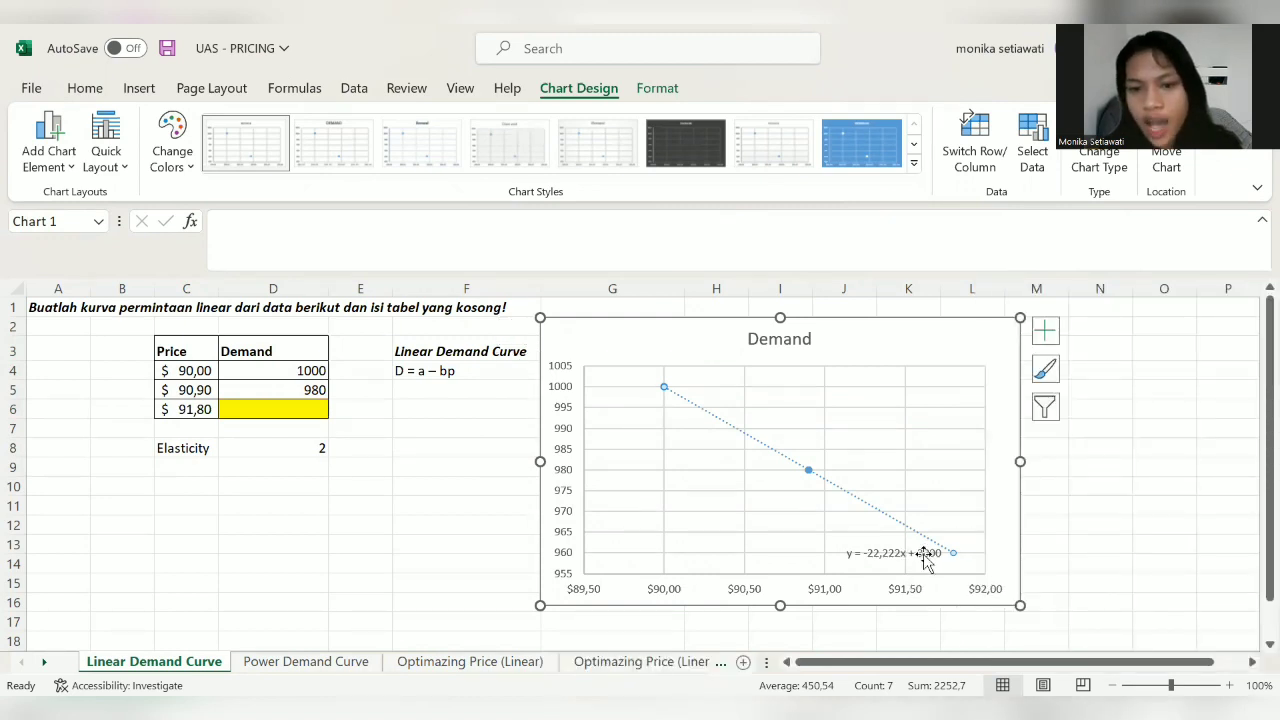
Step: Set the font size of the trendline equation label to 14
click(925, 552)
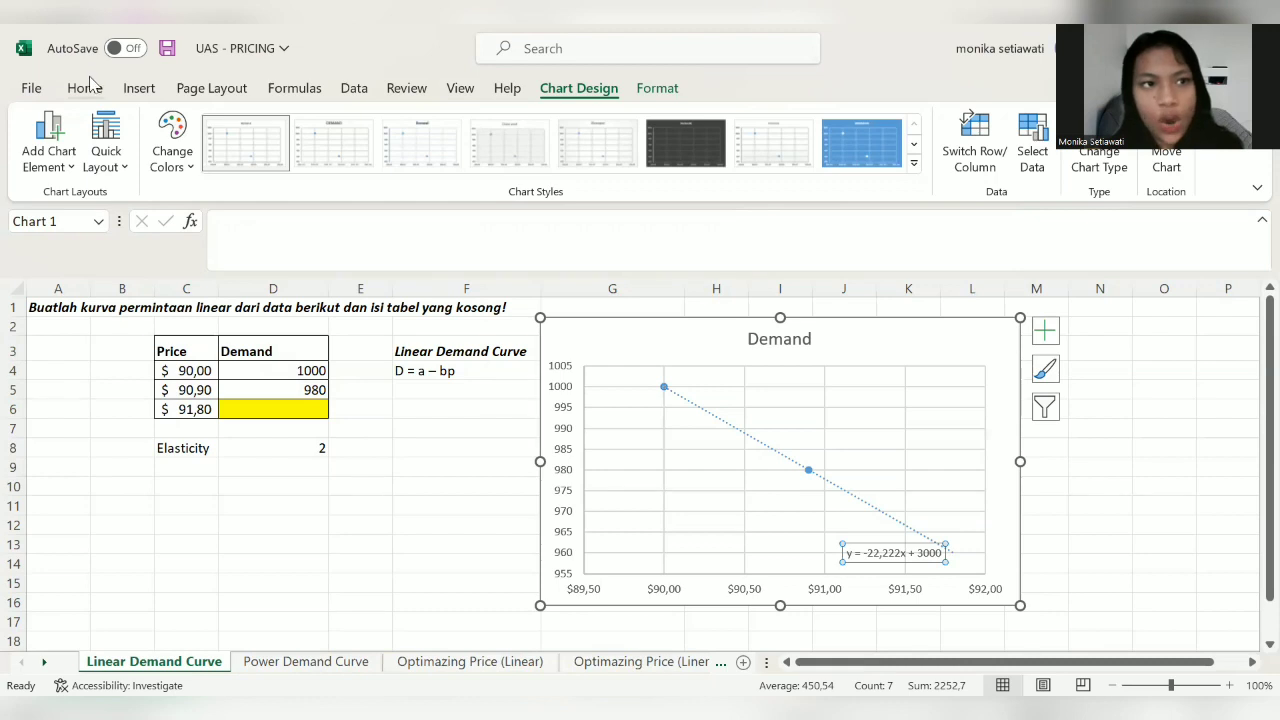
key(alt+h)
click(335, 126)
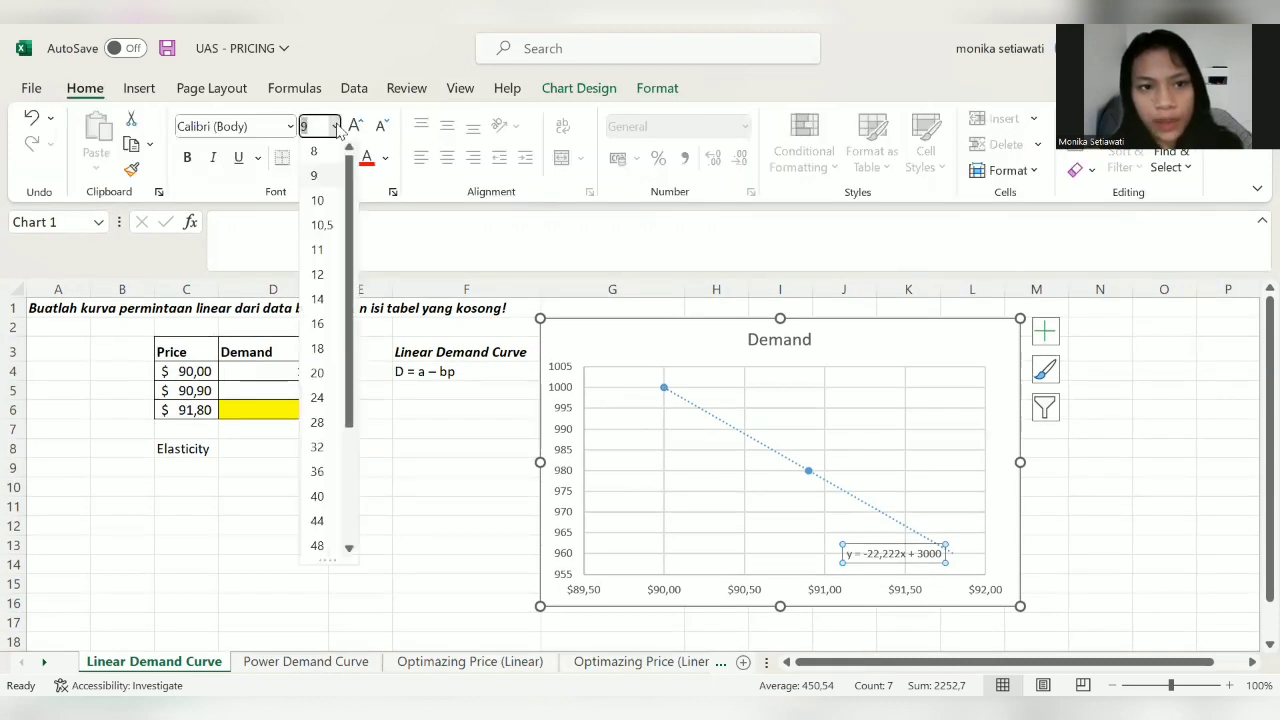
click(317, 304)
Step: Calculate the missing demand in D6 with the formula =3000-22,222*C6
click(296, 411)
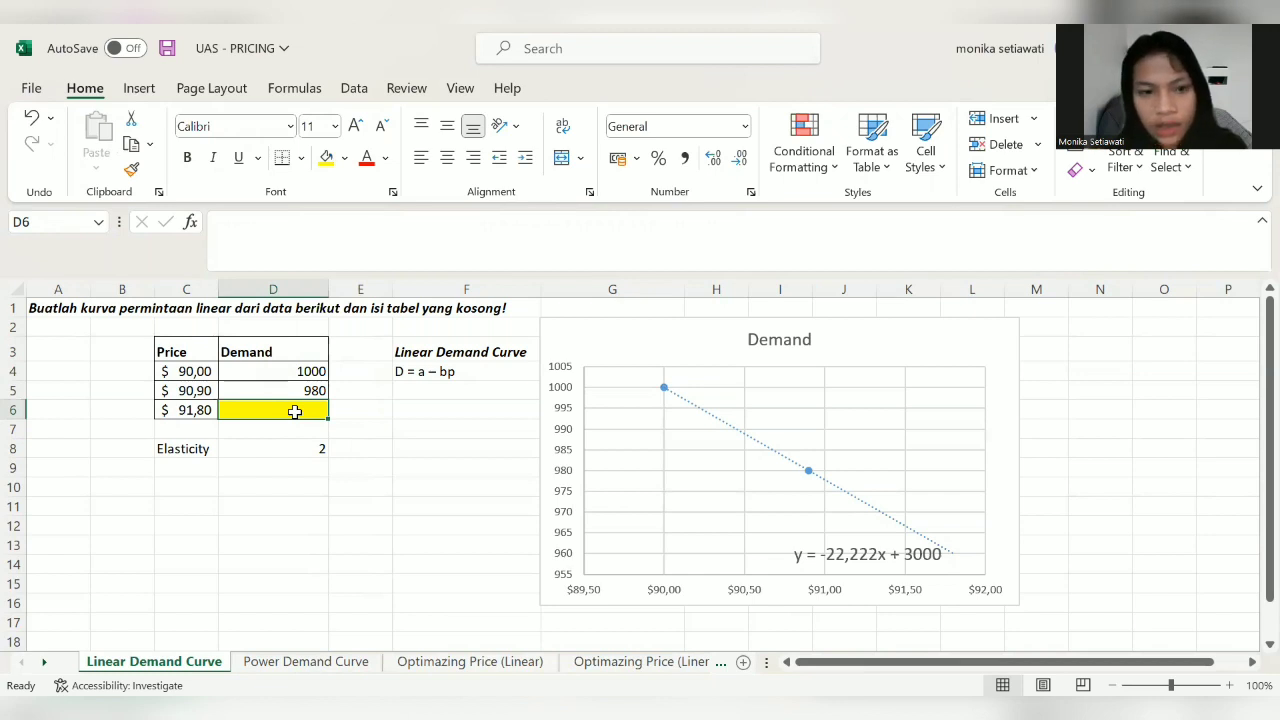
text(=)
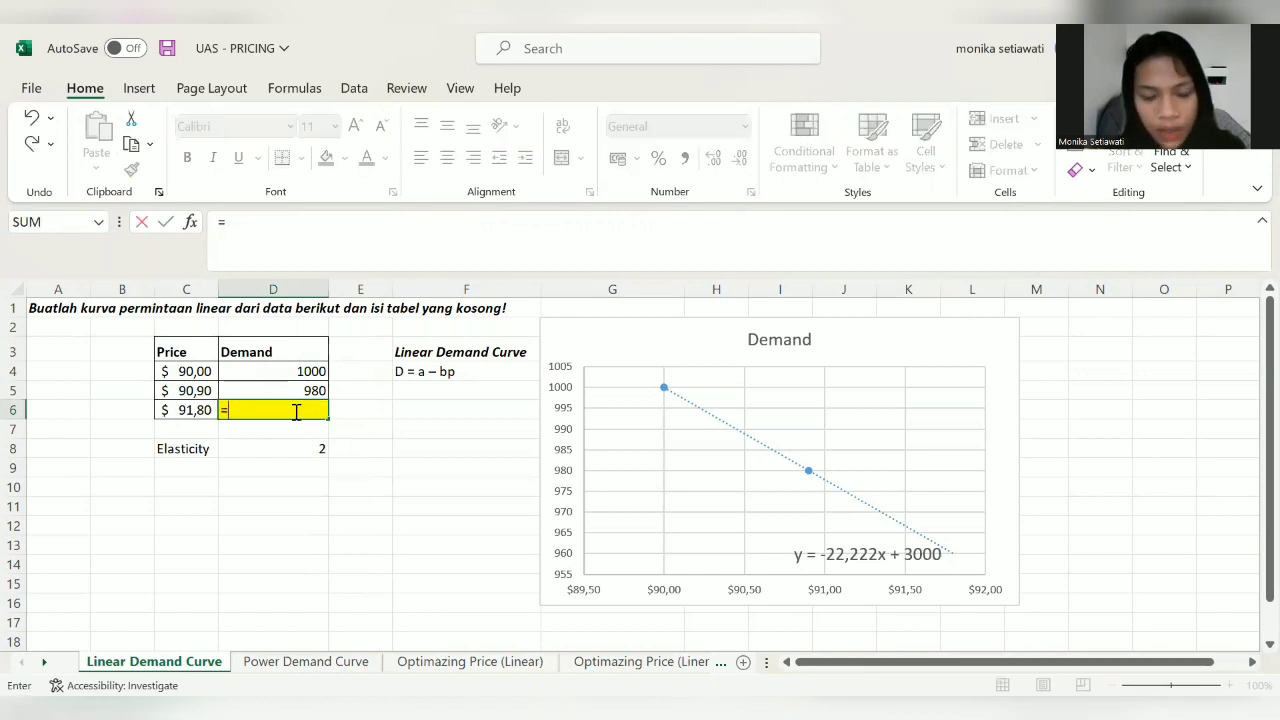
text(3000)
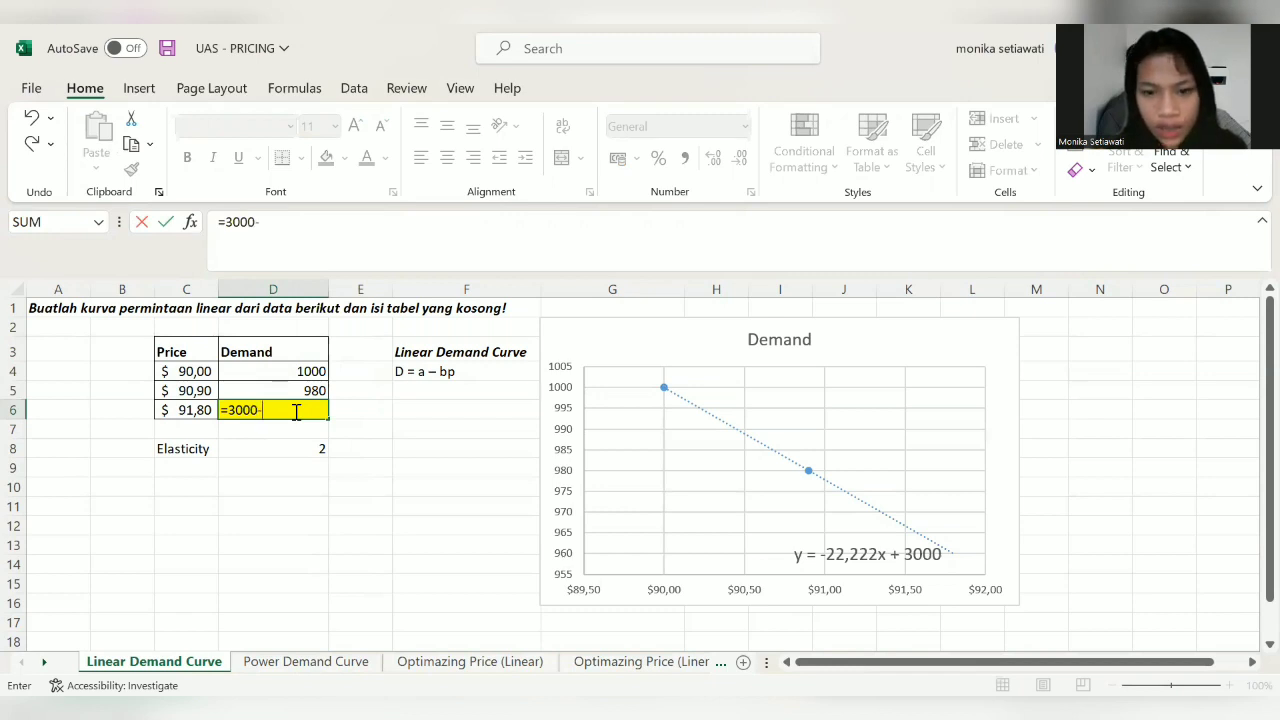
text(-22)
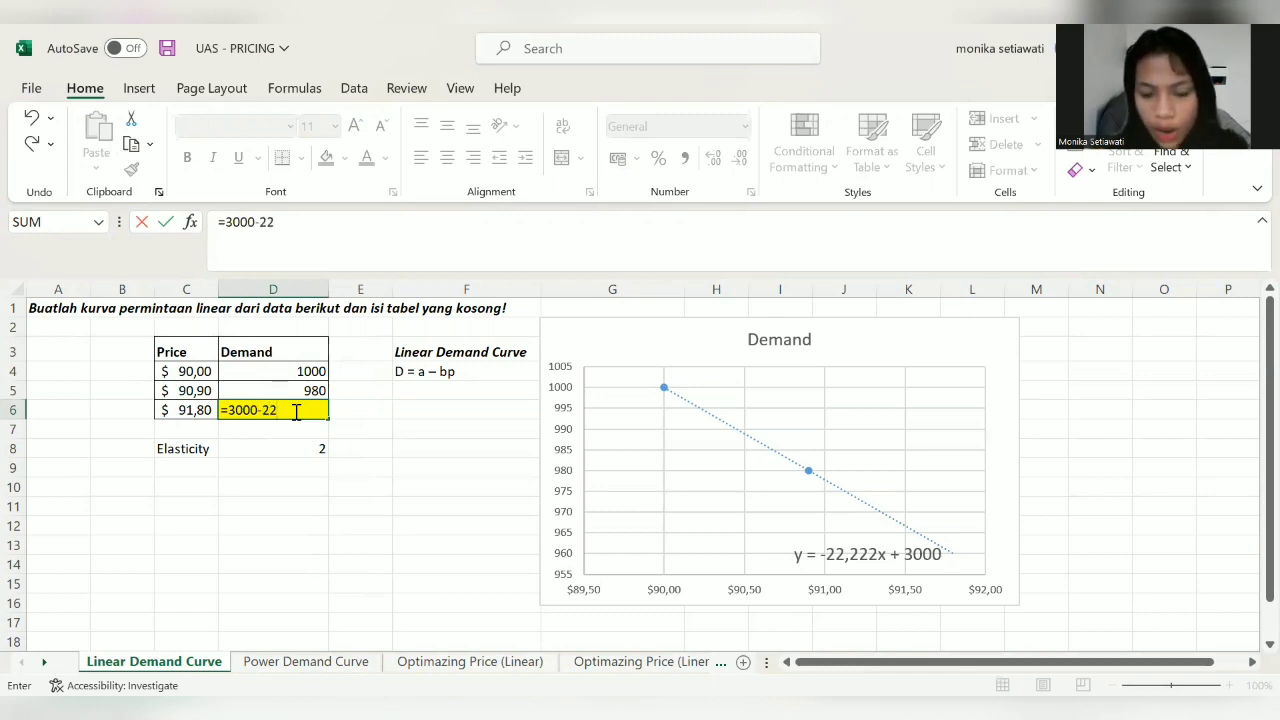
text(,222*)
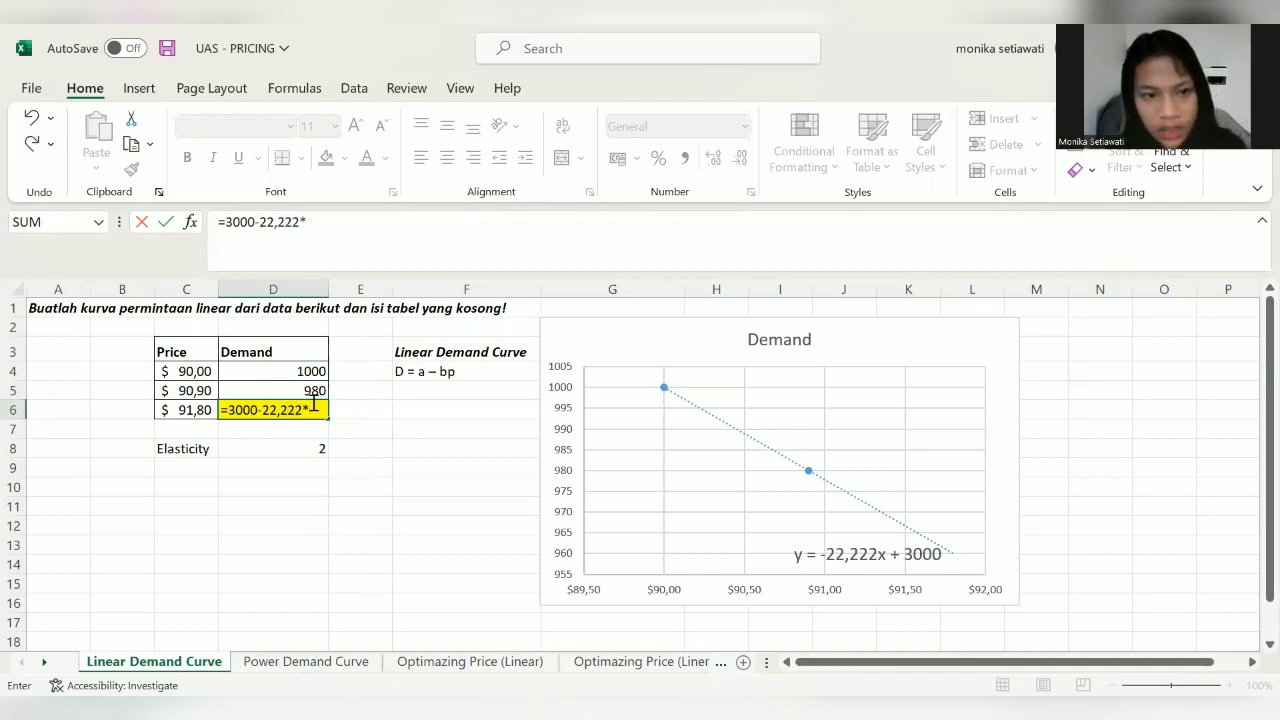
click(199, 410)
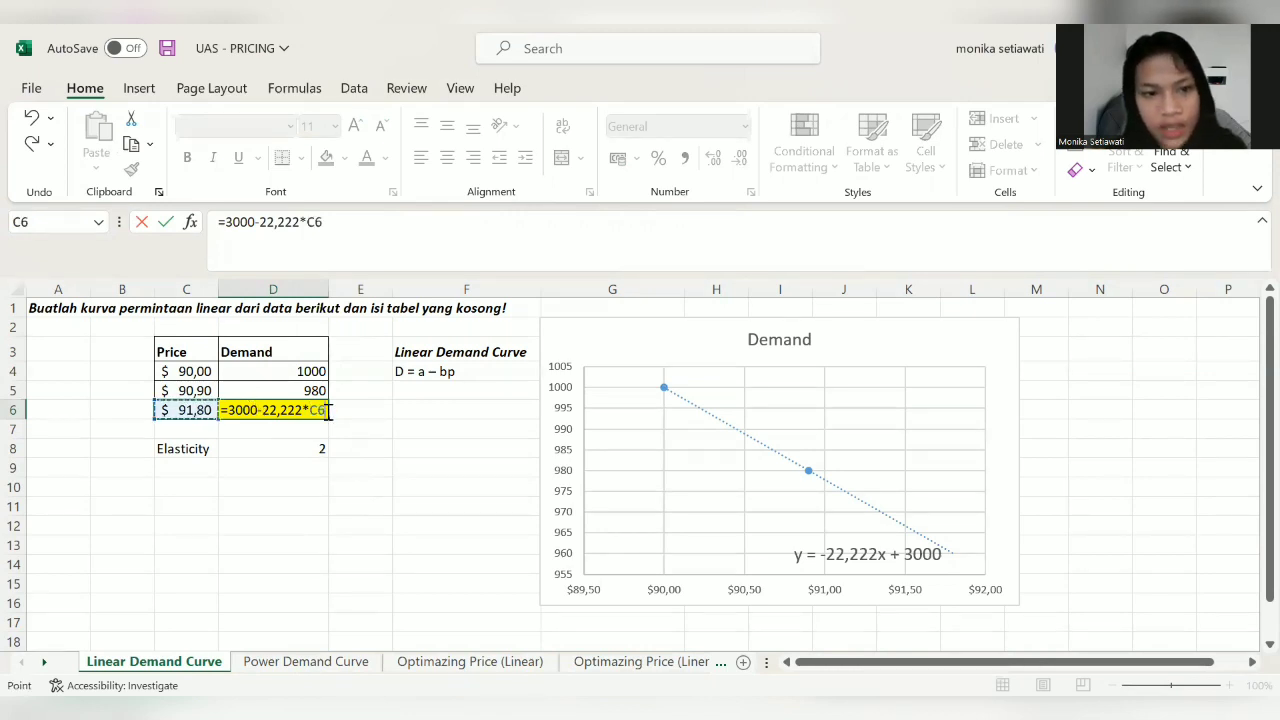
key(Return)
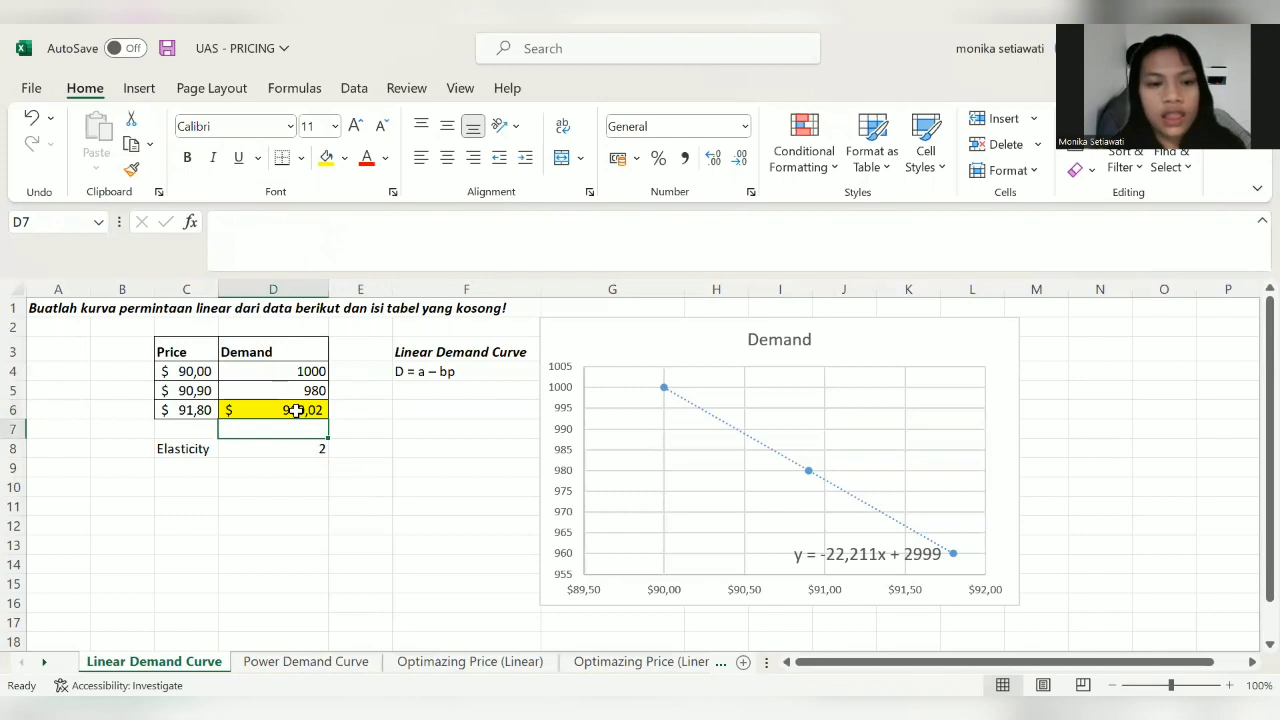
Step: Change the calculated demand in D6 from currency to a plain number format without decimal places
click(297, 410)
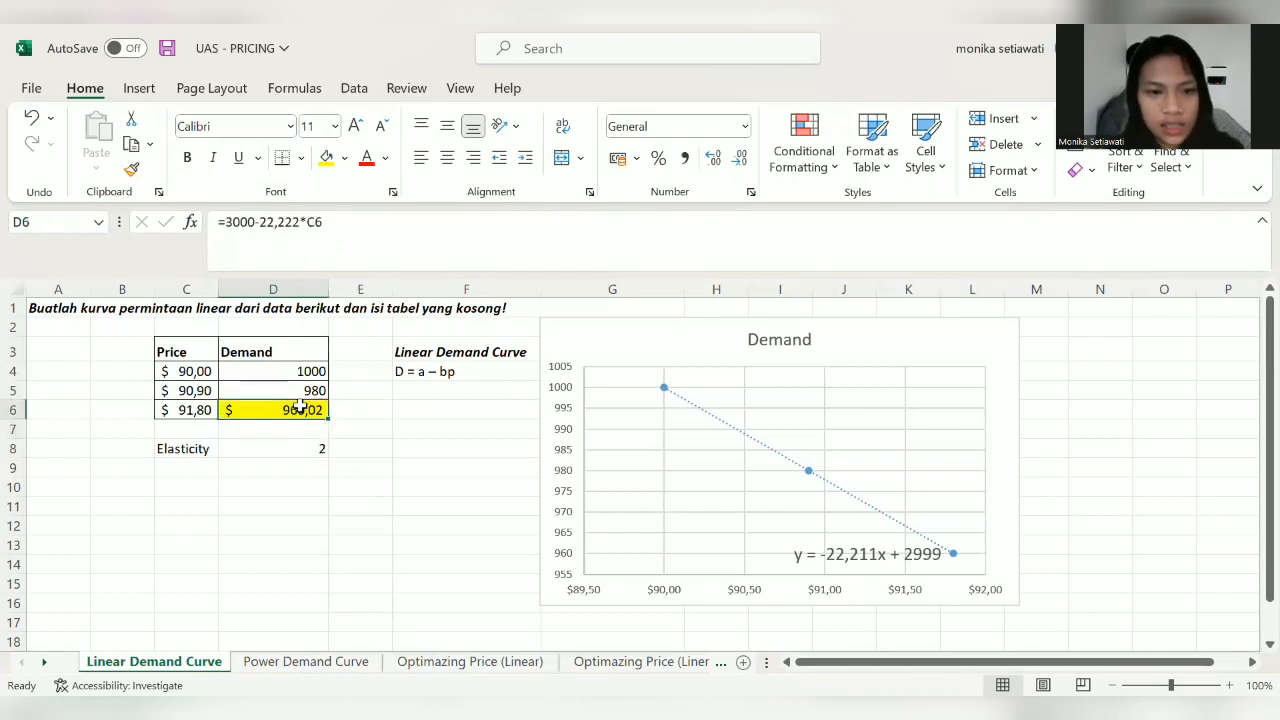
click(745, 126)
click(717, 166)
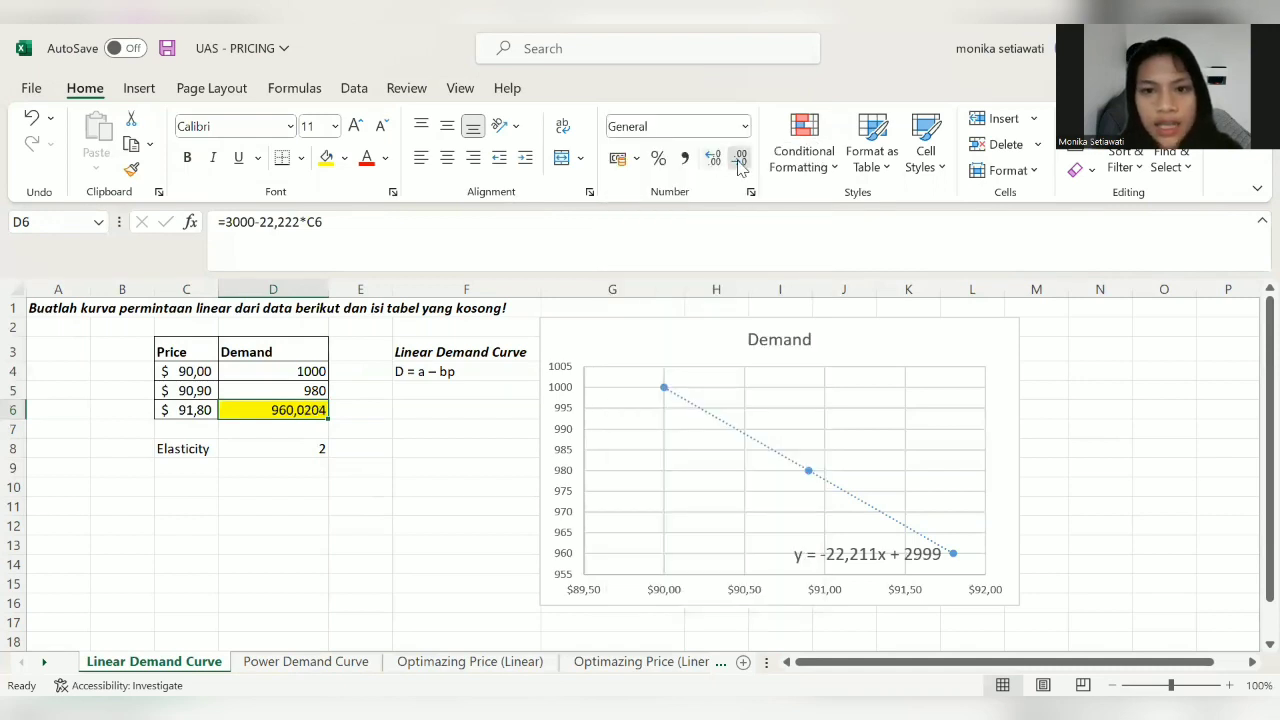
click(740, 161)
click(740, 161)
click(740, 161)
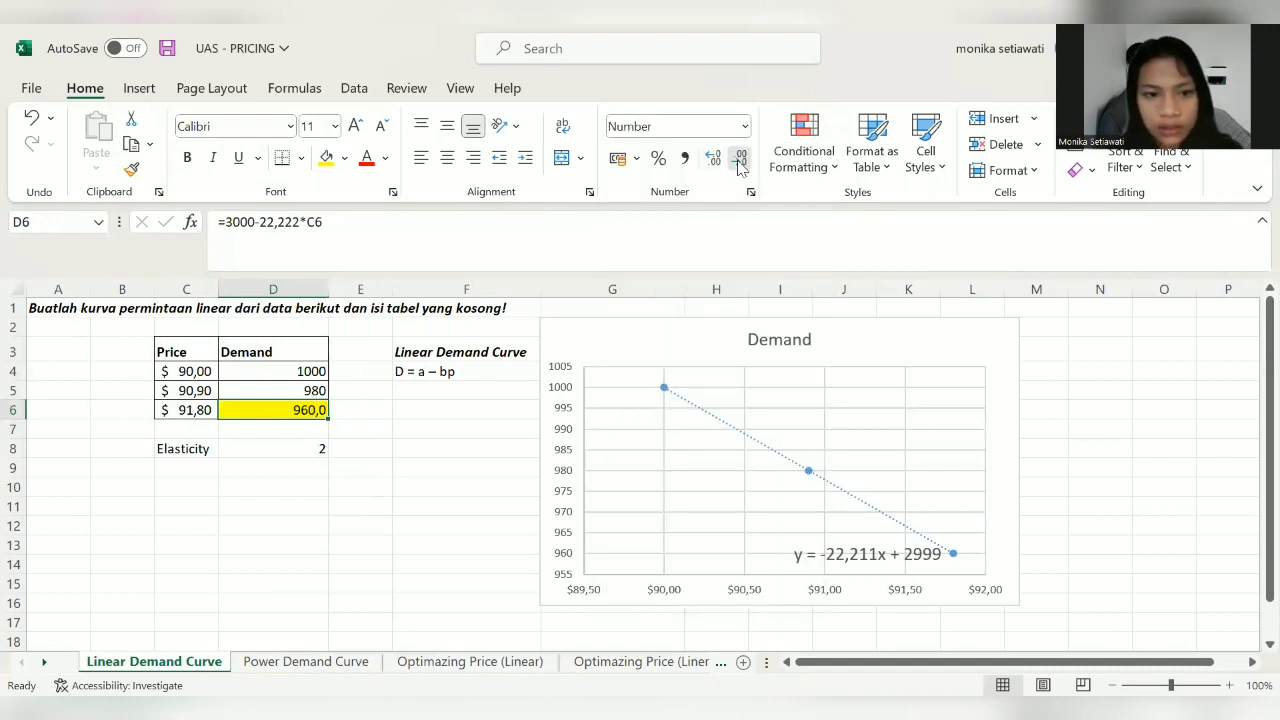
click(740, 161)
click(384, 437)
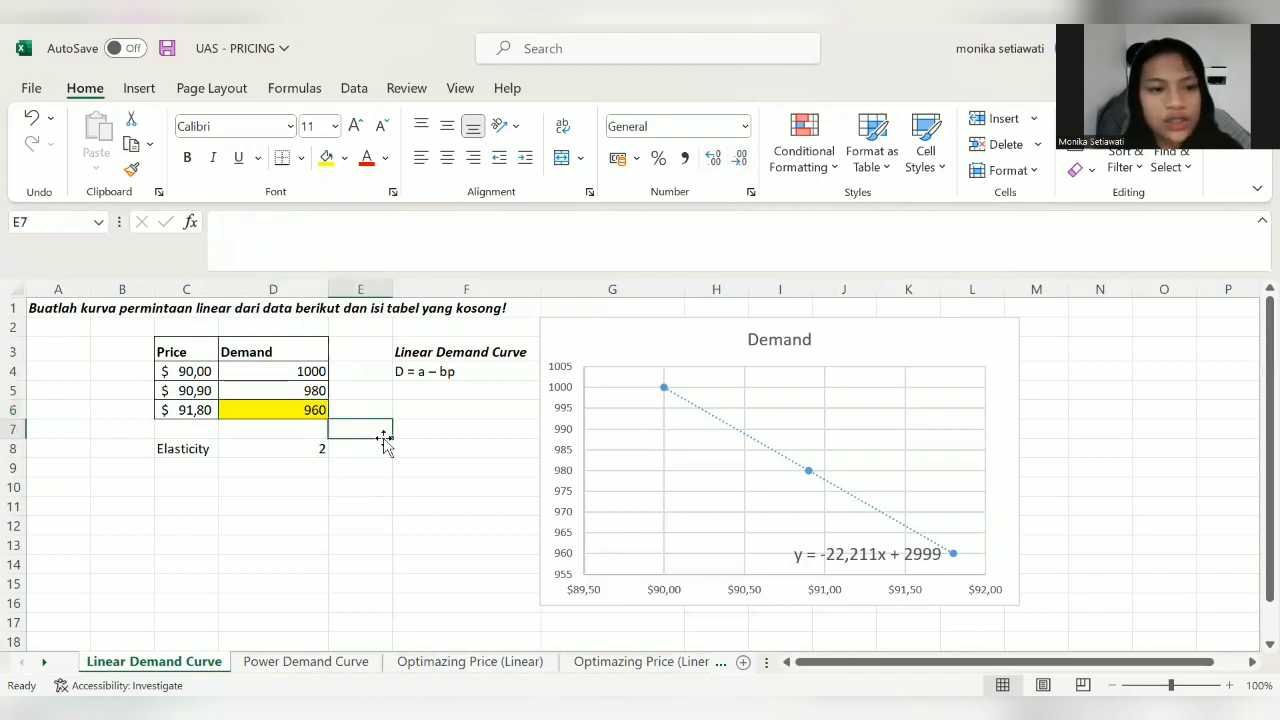
click(202, 411)
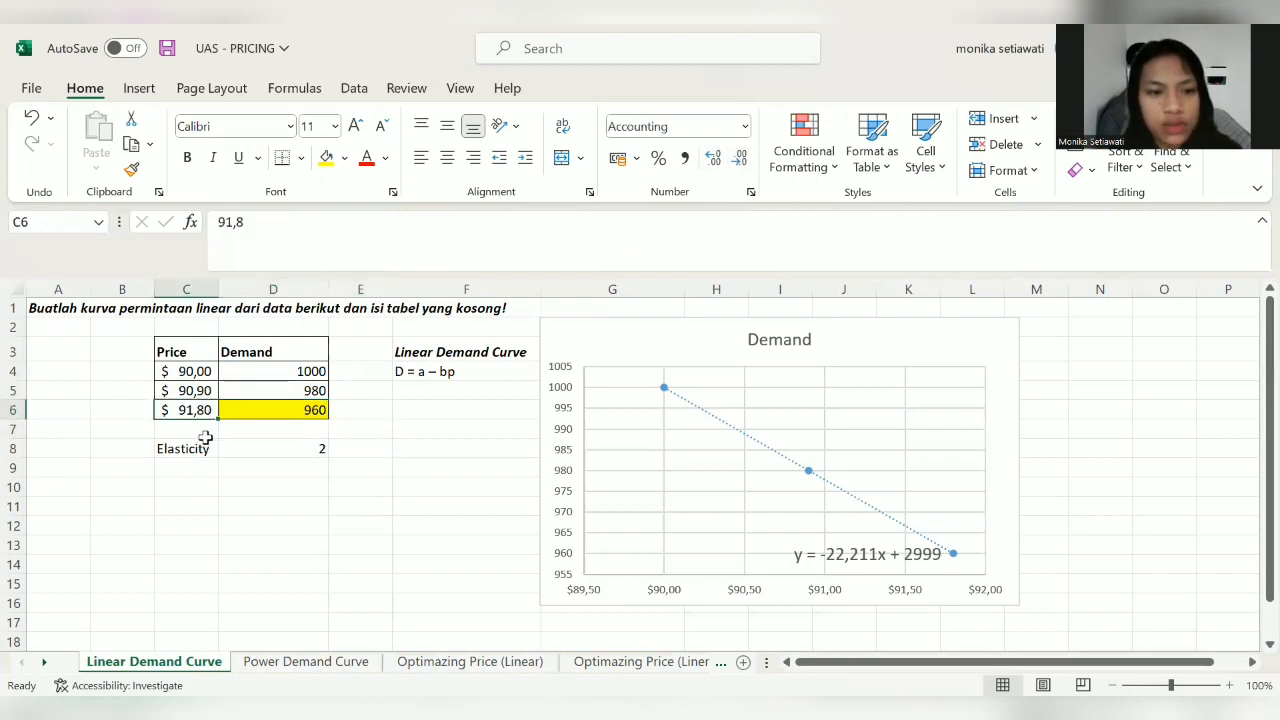
click(284, 410)
click(323, 470)
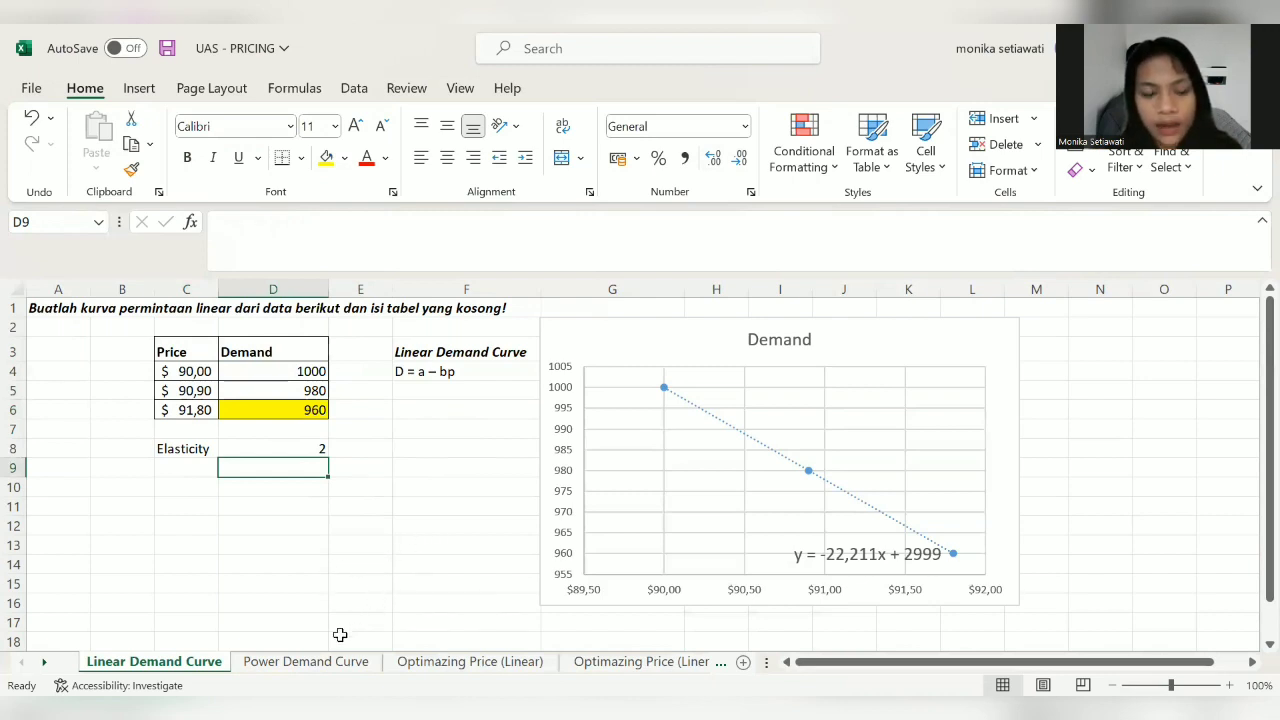
Step: On the Power Demand Curve sheet, enter 1000000 in B1 as the estimated value of a
click(315, 662)
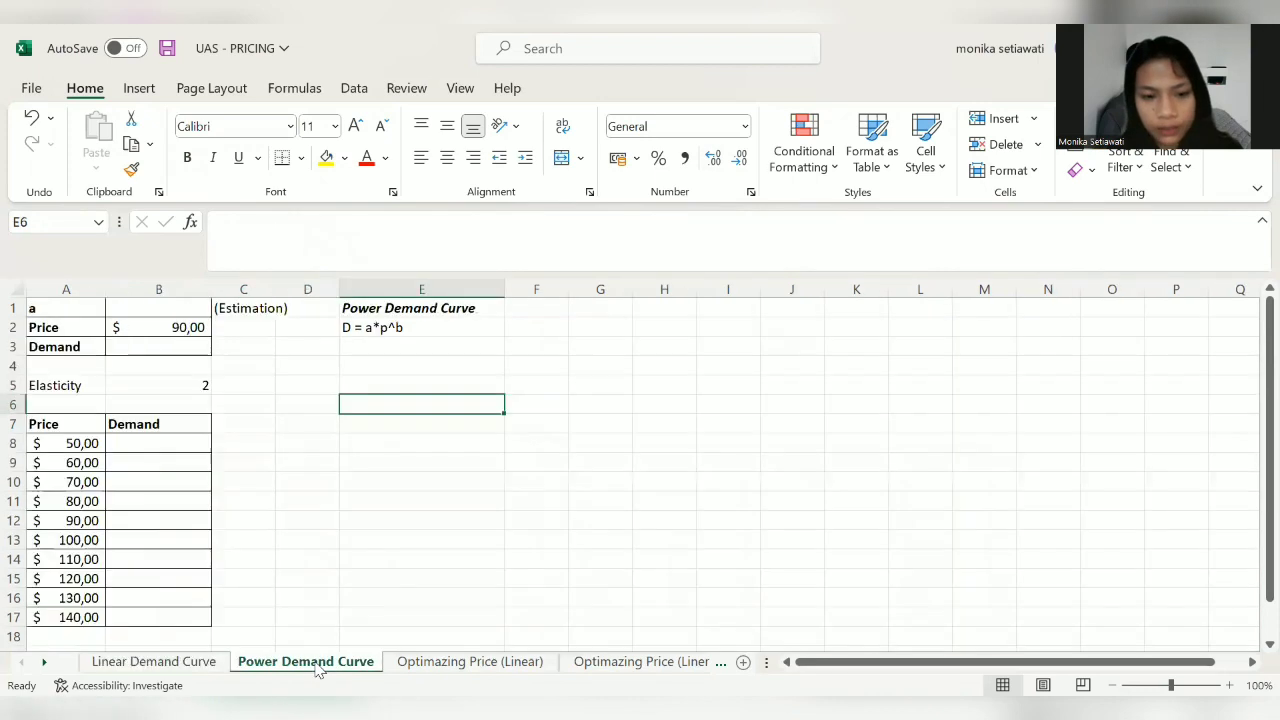
click(374, 543)
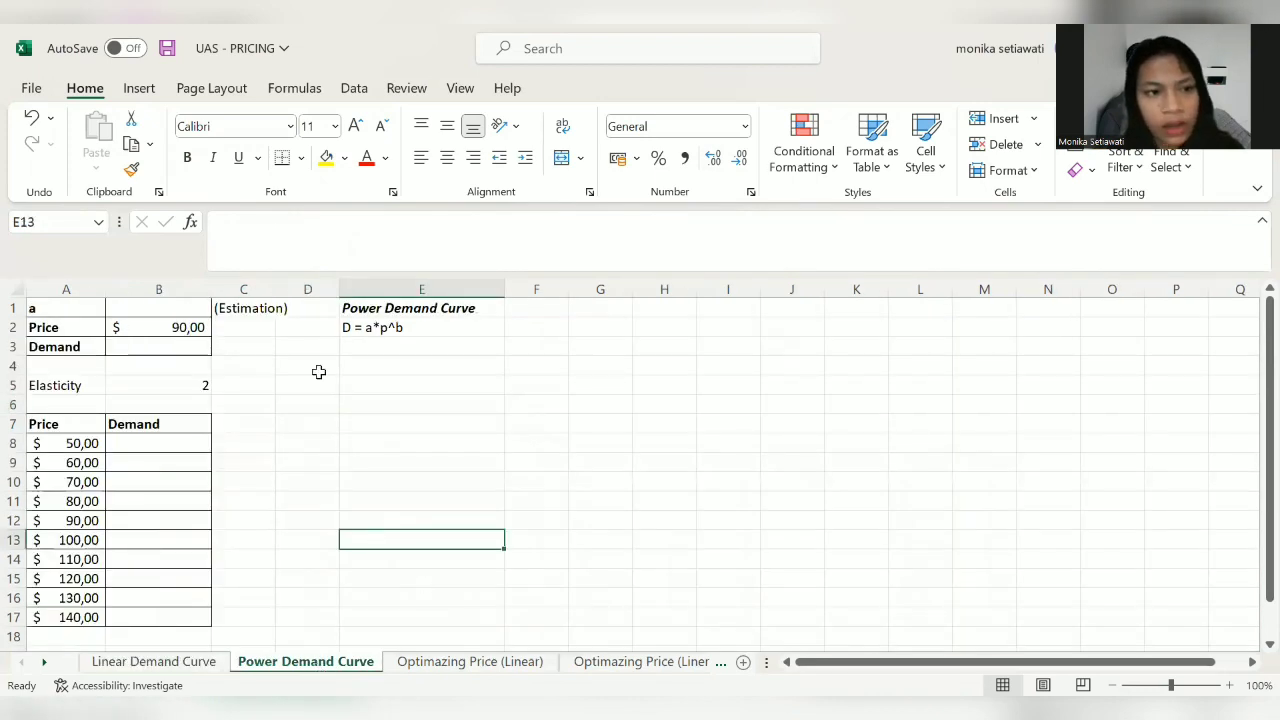
click(177, 308)
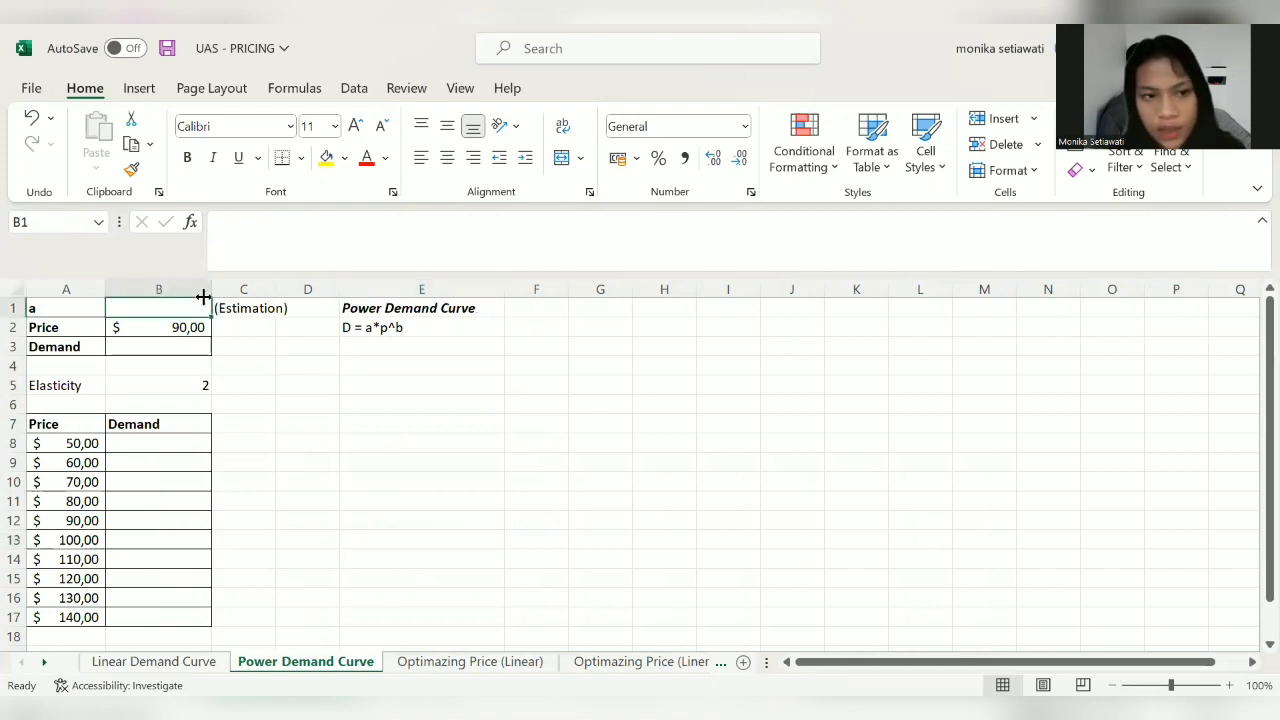
text(10)
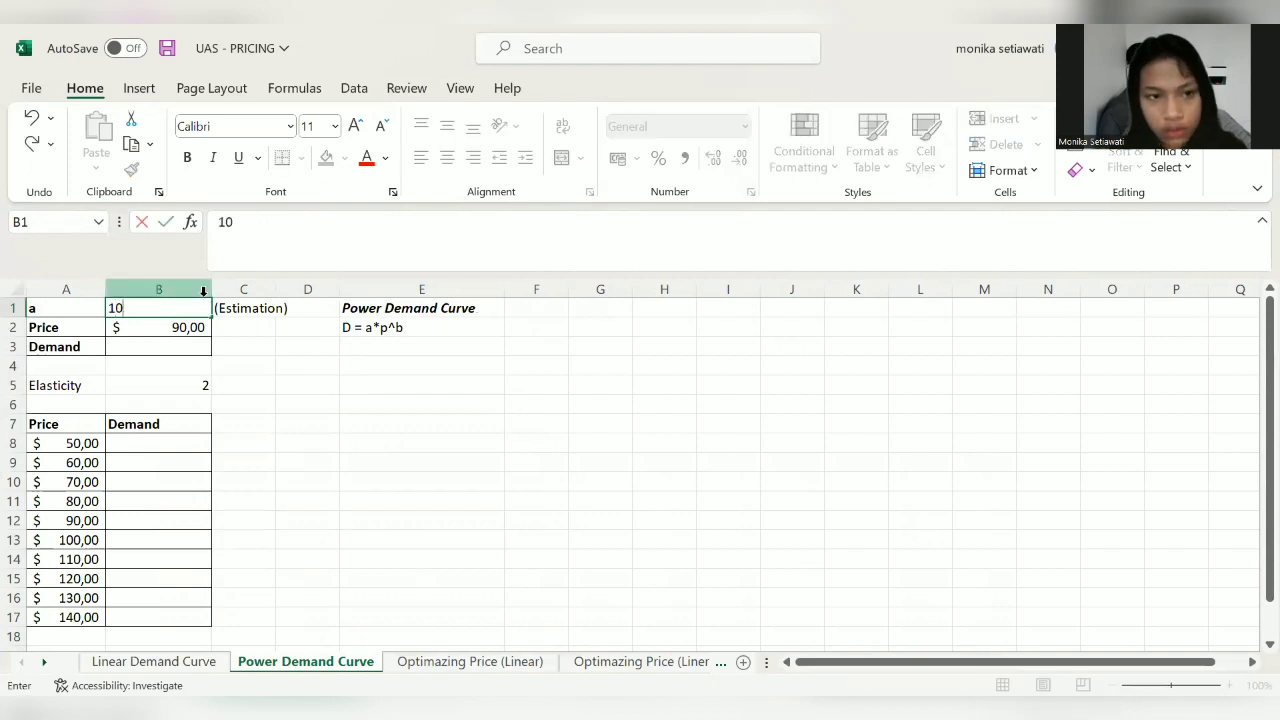
text(00000)
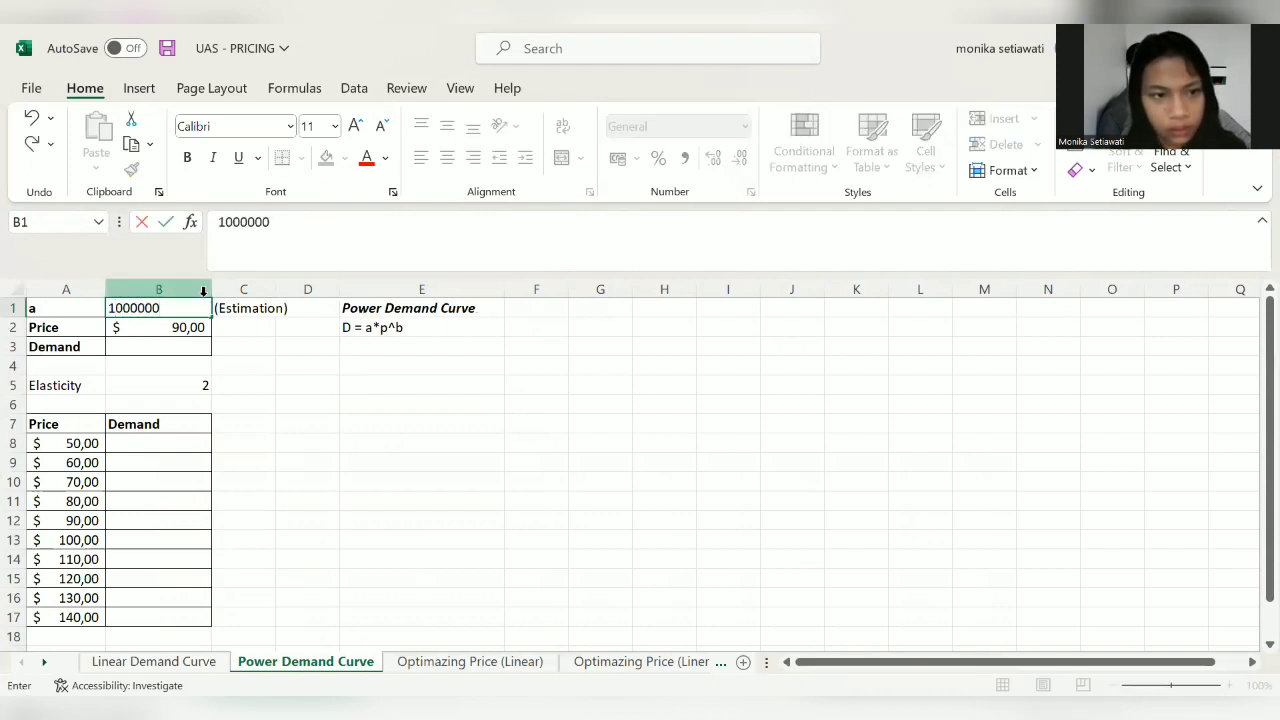
Step: Calculate the demand in B3 with the formula =B1*B2^-2
click(172, 344)
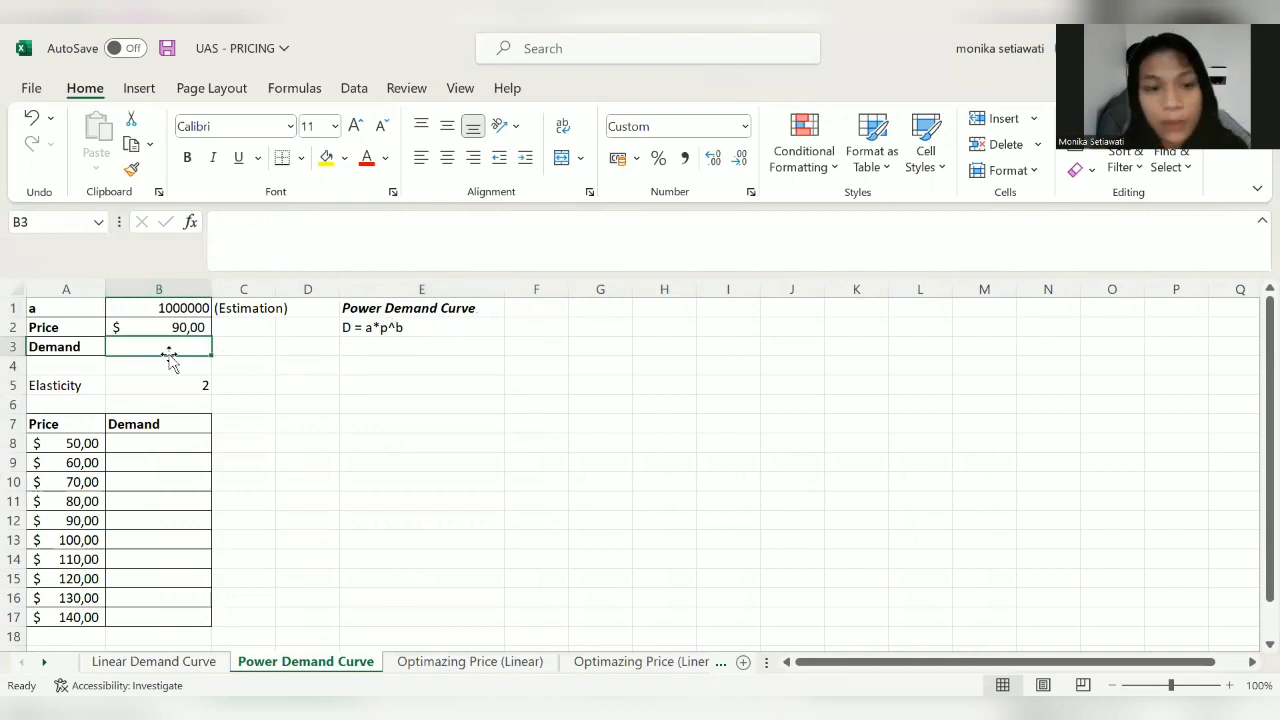
text(=)
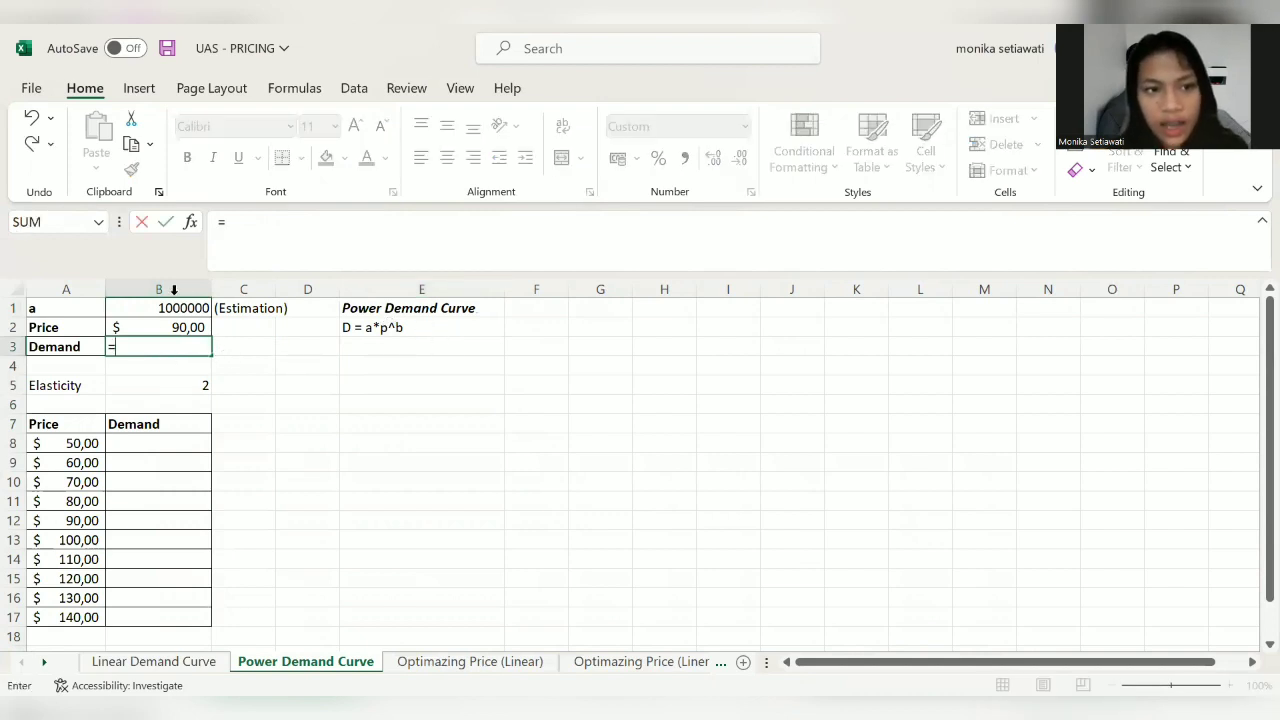
click(173, 310)
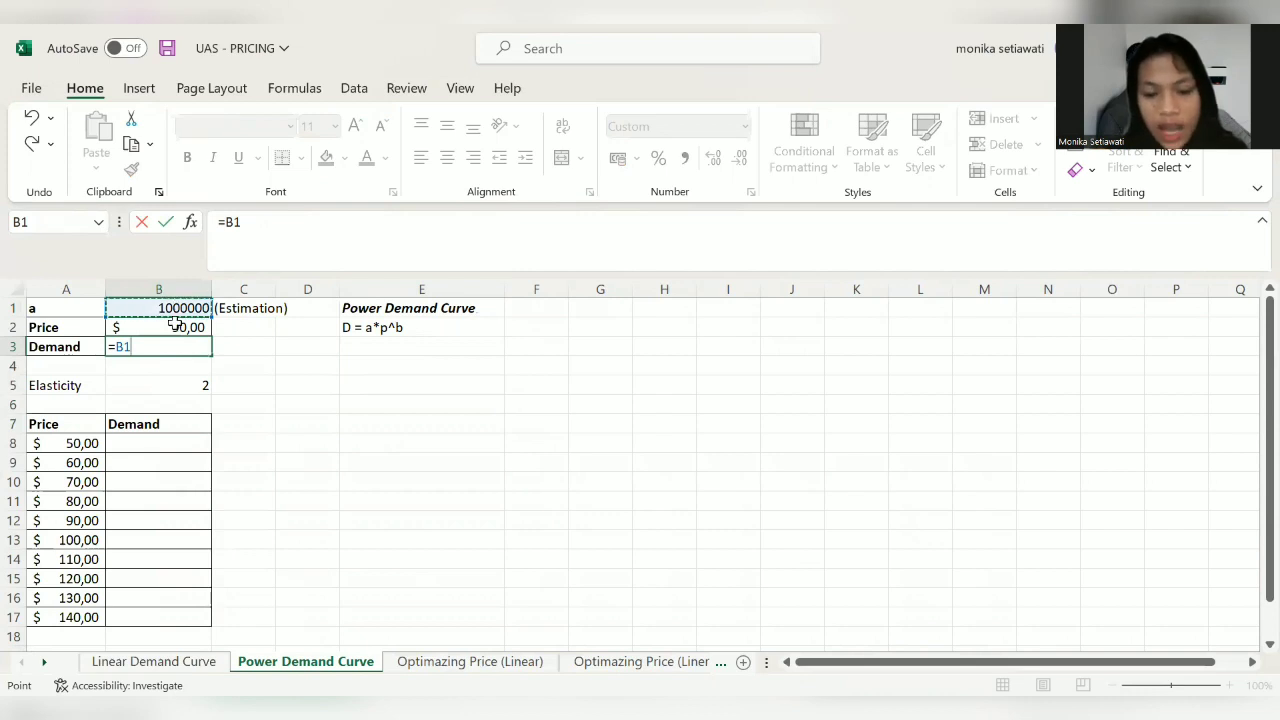
text(*)
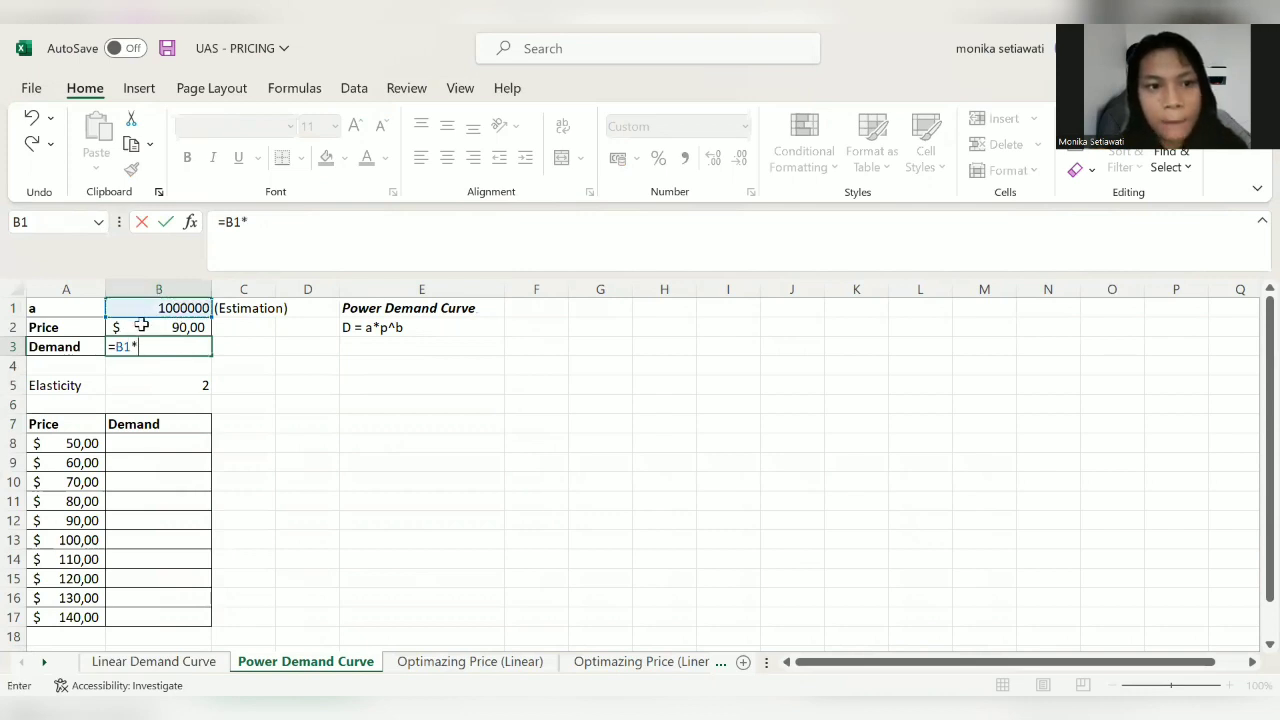
click(140, 323)
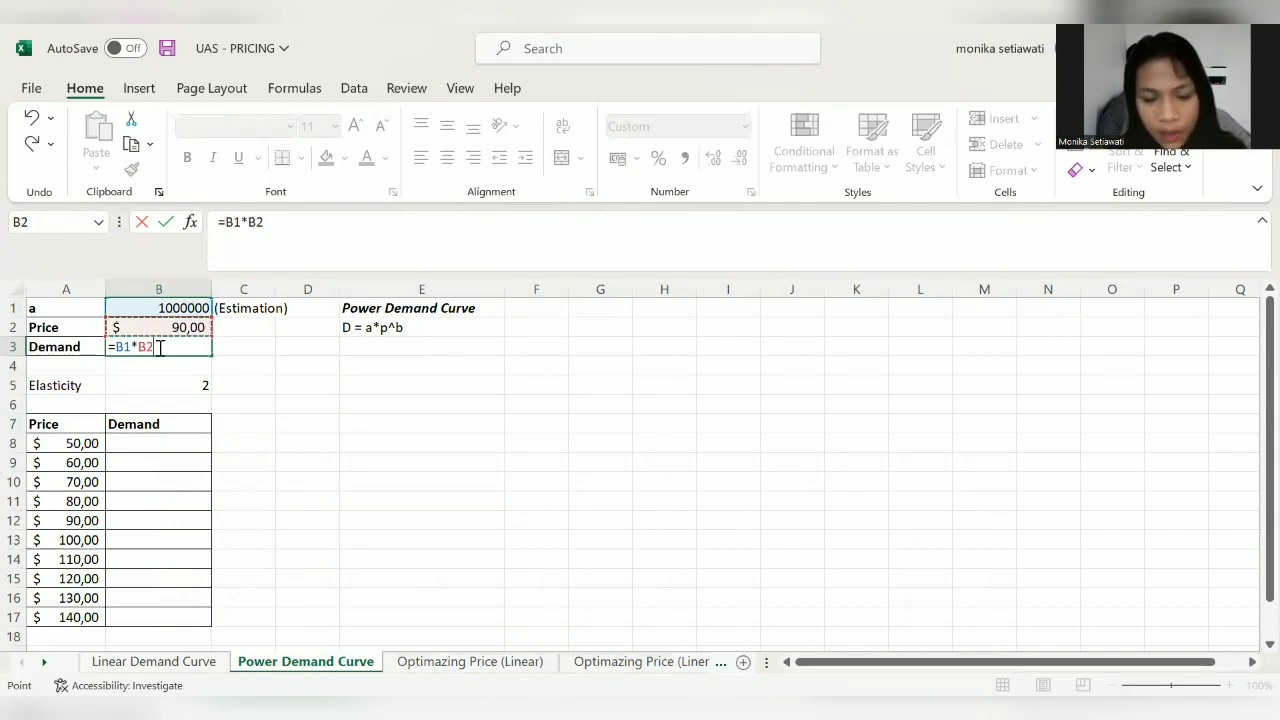
text(^-2)
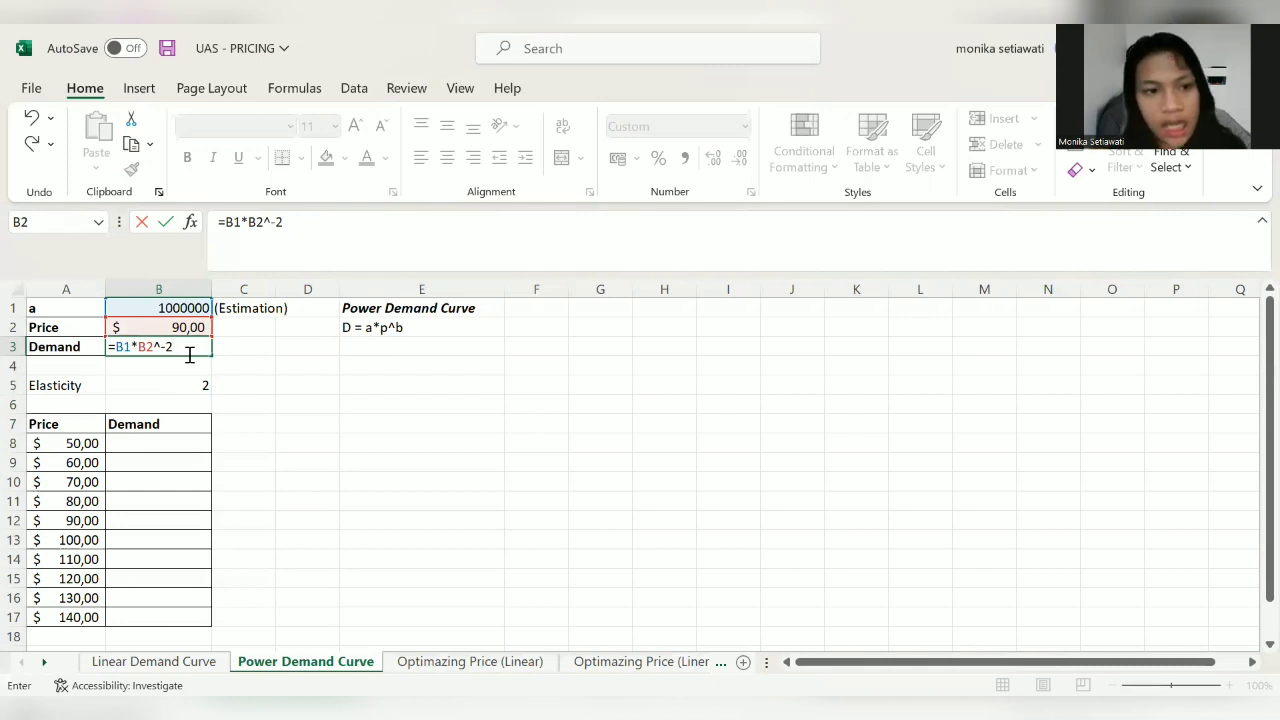
key(Return)
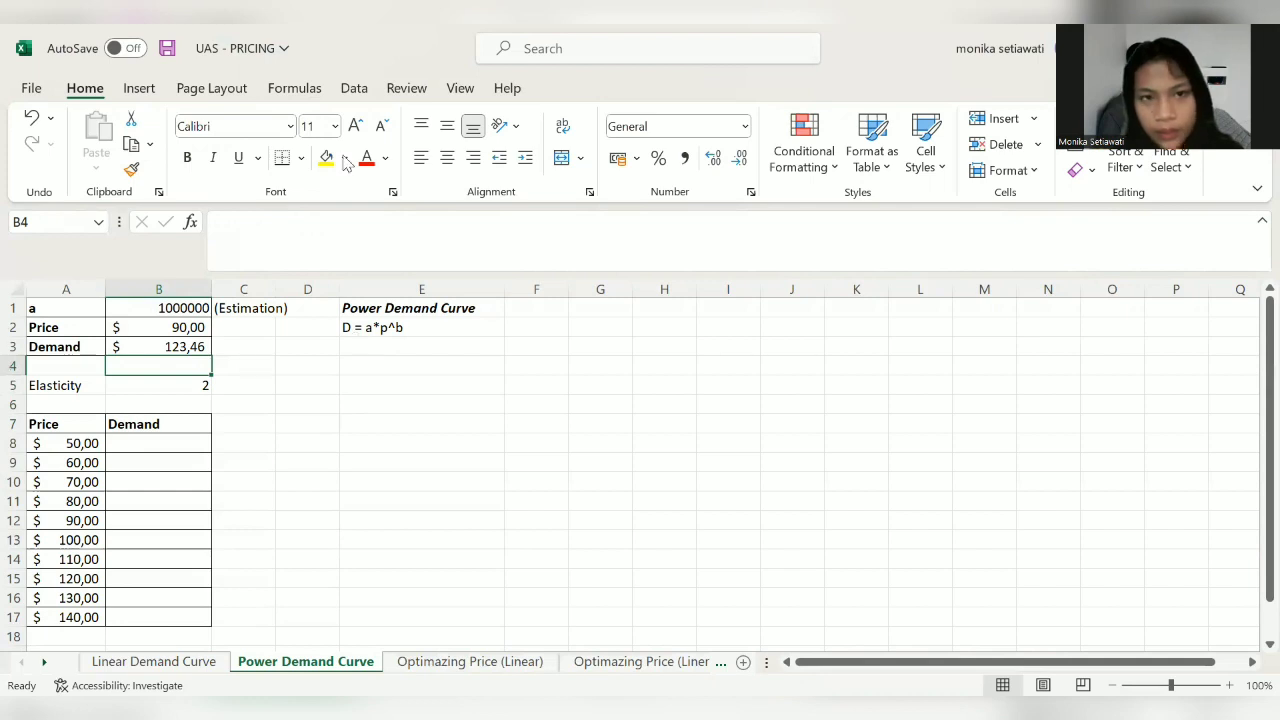
Step: Run Goal Seek to set demand cell B3 to 1000 by changing the estimate of a in B1, keeping the solution
click(352, 90)
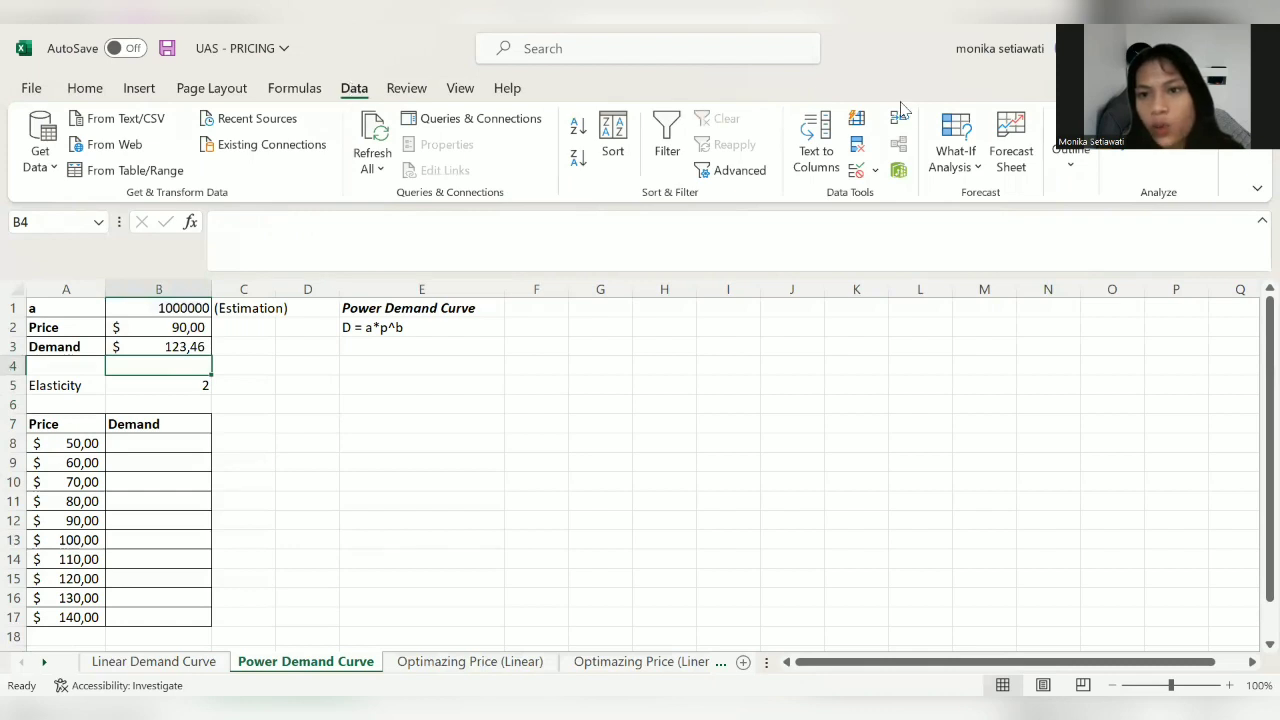
click(950, 150)
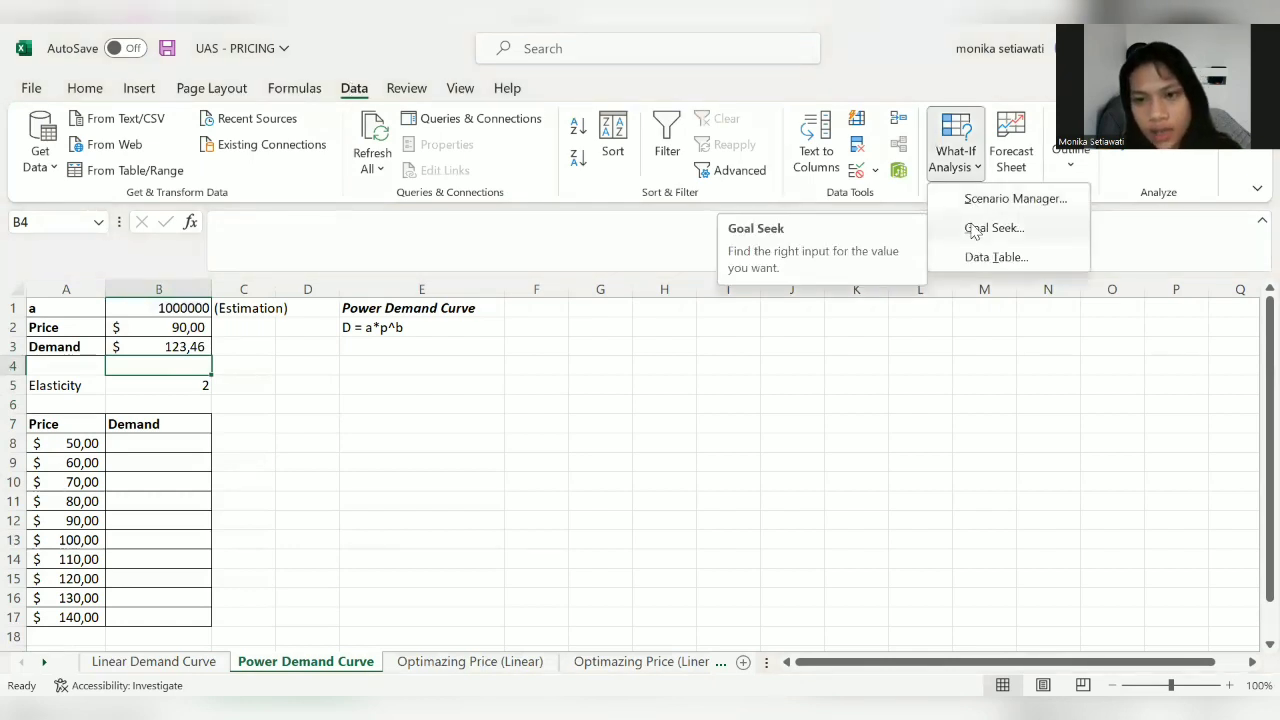
click(975, 229)
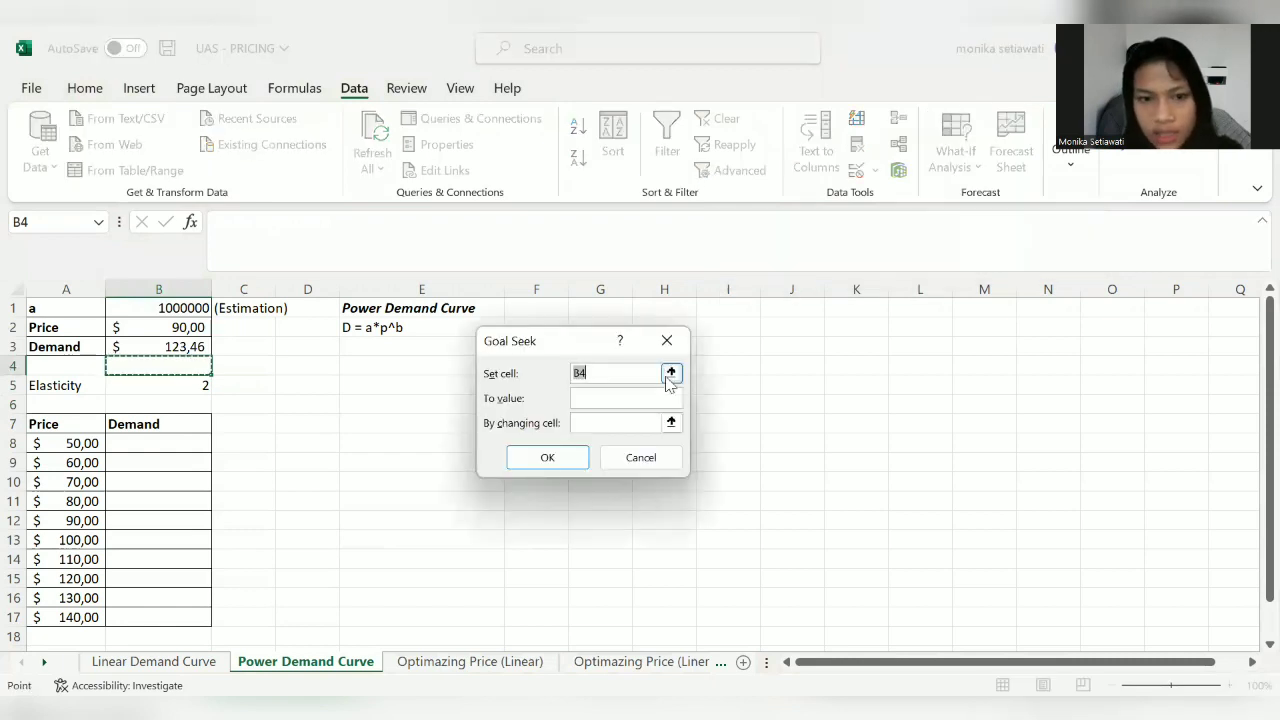
key(BackSpace)
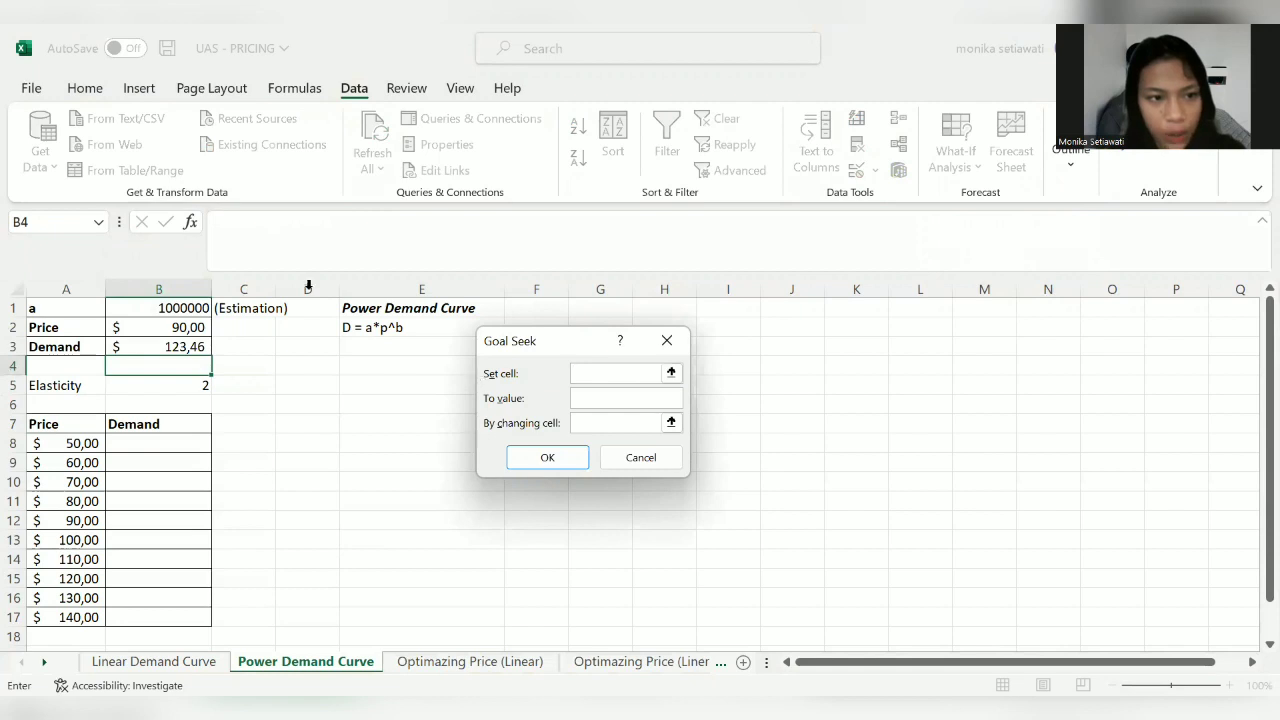
click(163, 346)
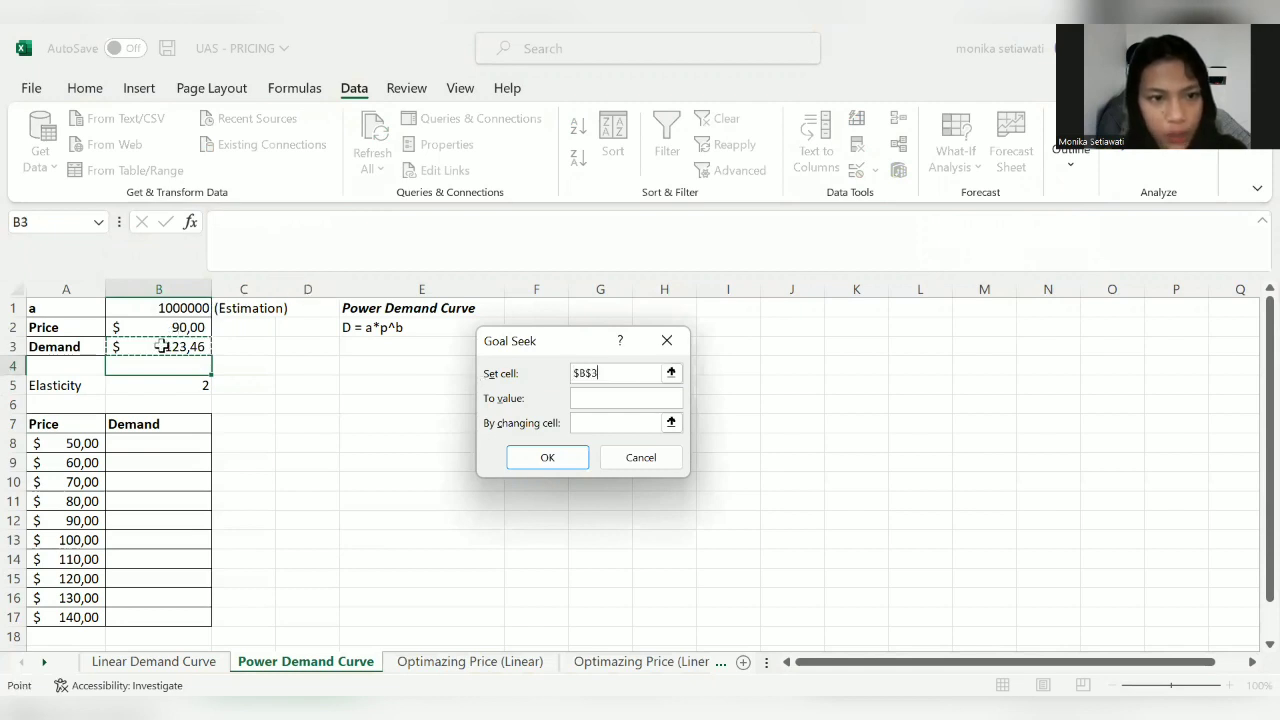
click(591, 398)
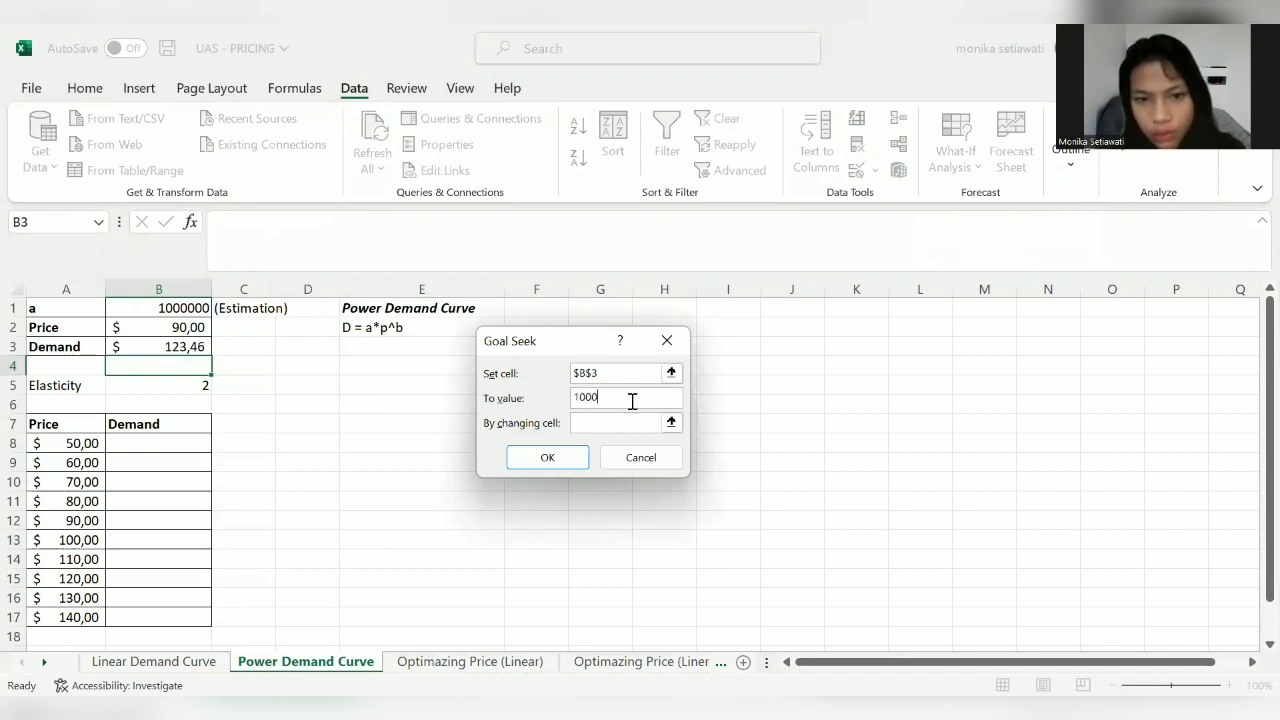
click(604, 421)
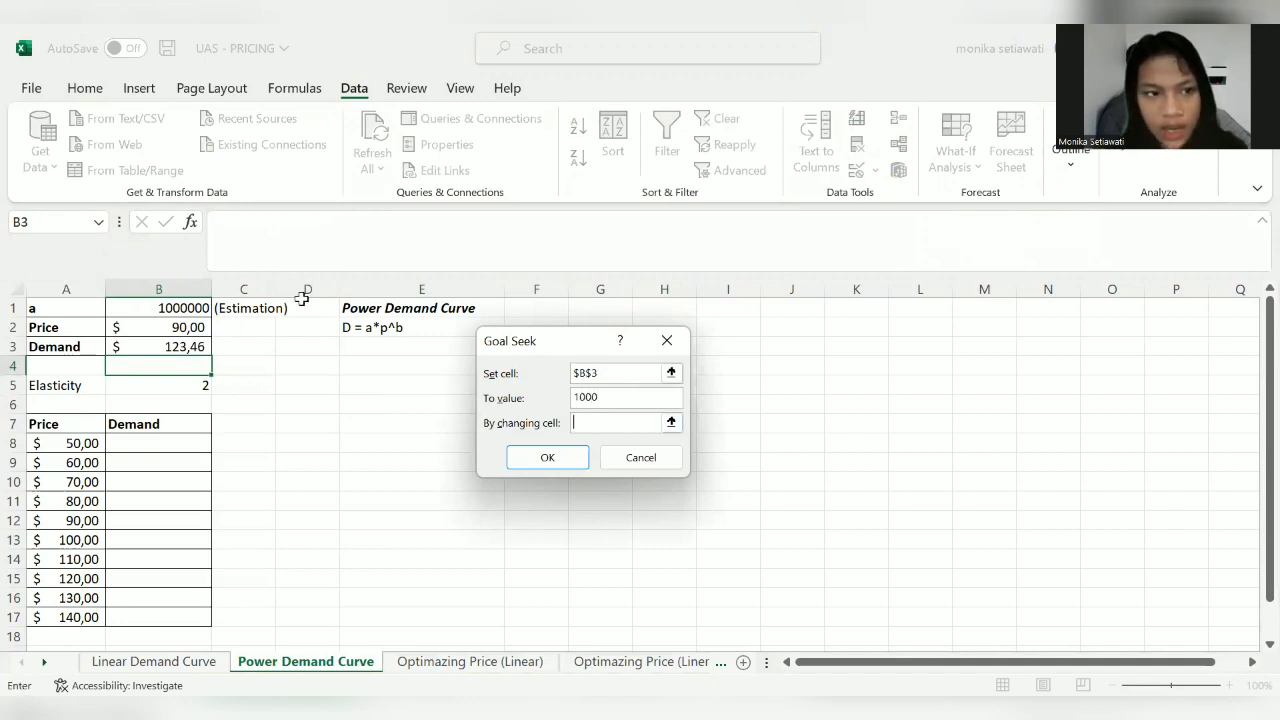
click(184, 308)
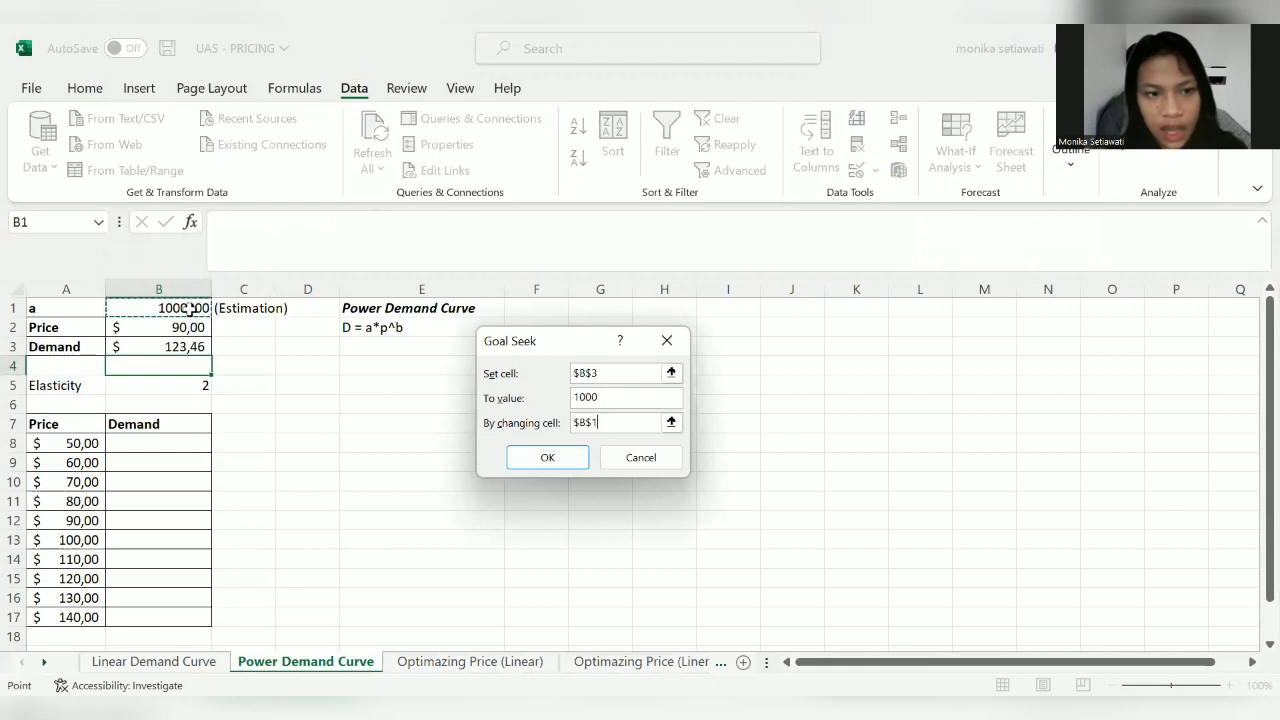
click(555, 455)
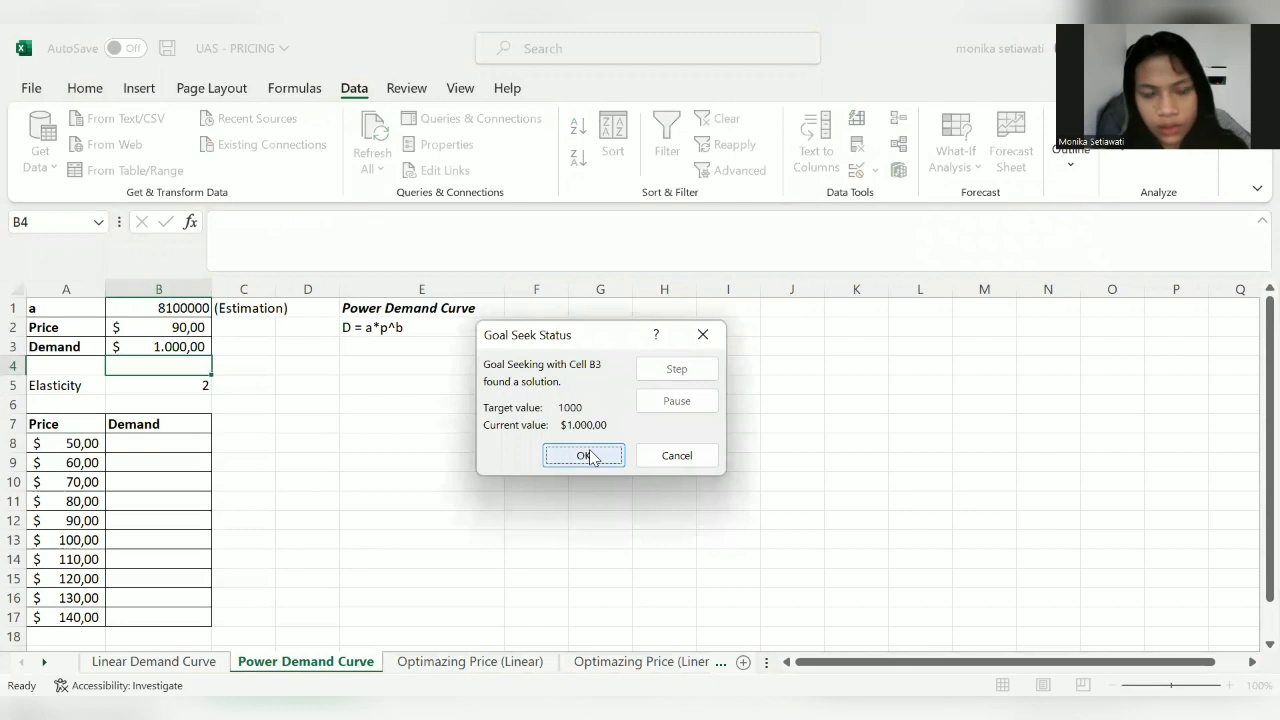
click(586, 455)
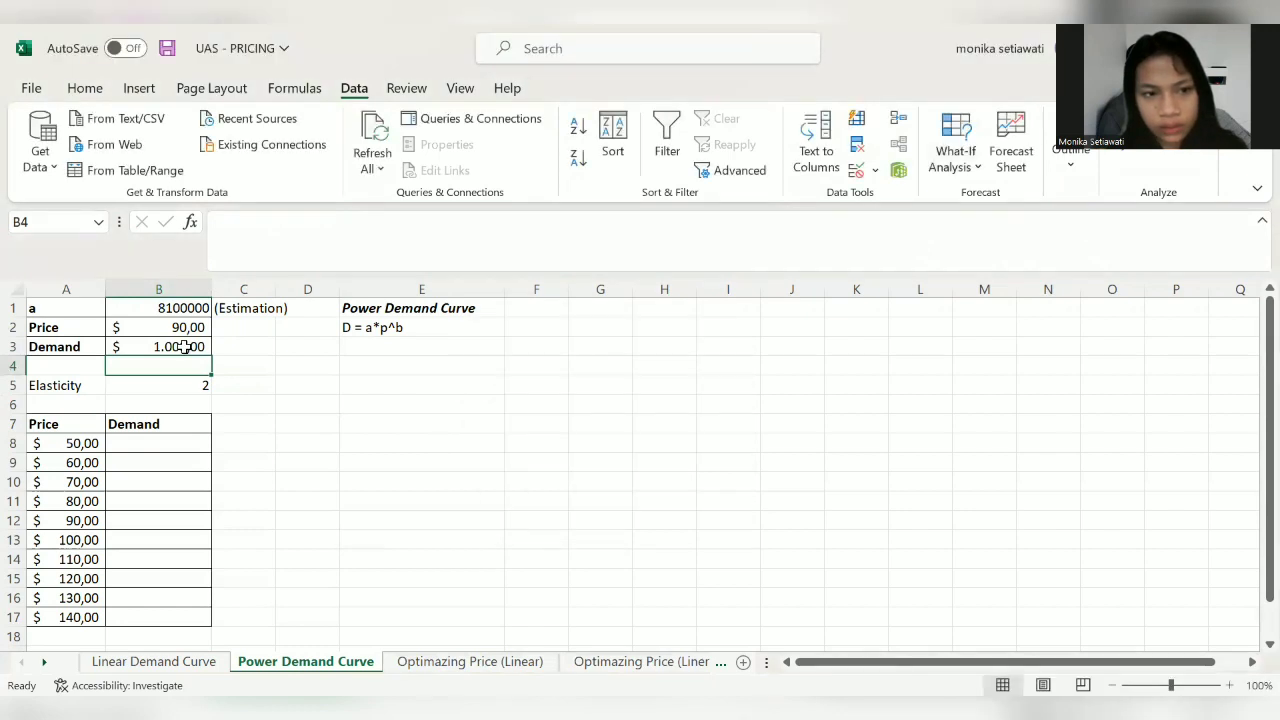
click(184, 346)
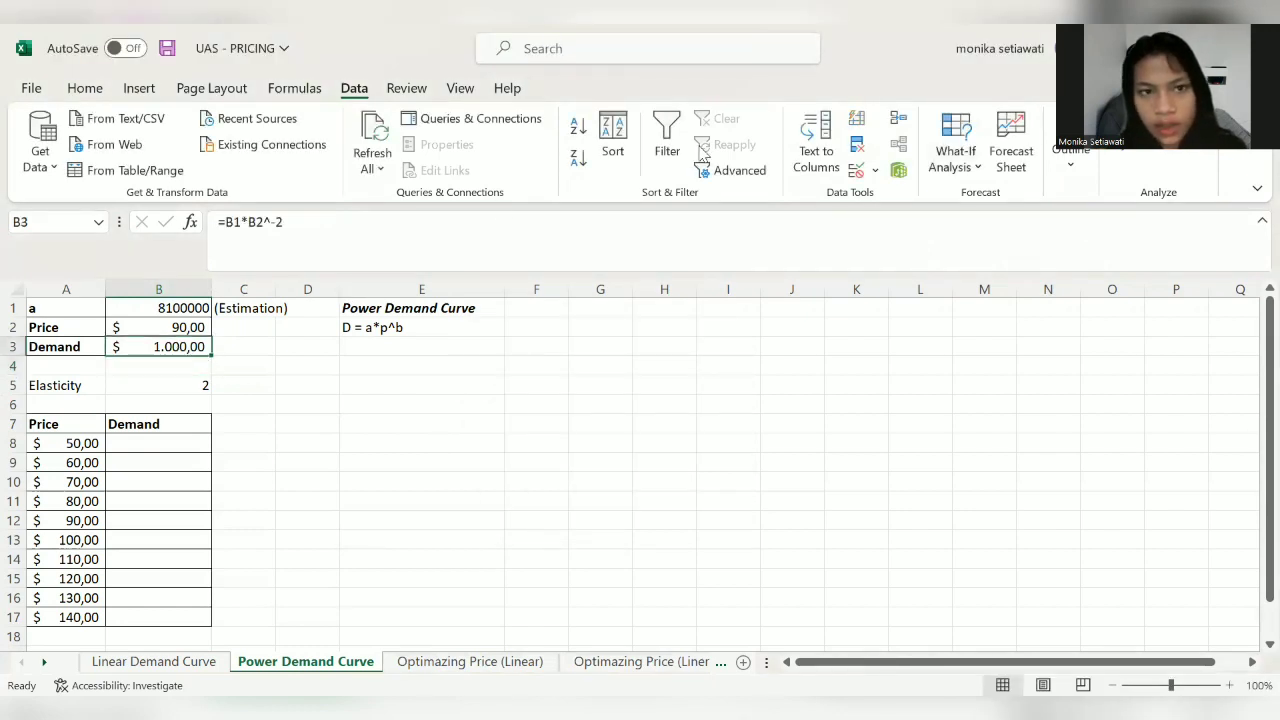
click(139, 90)
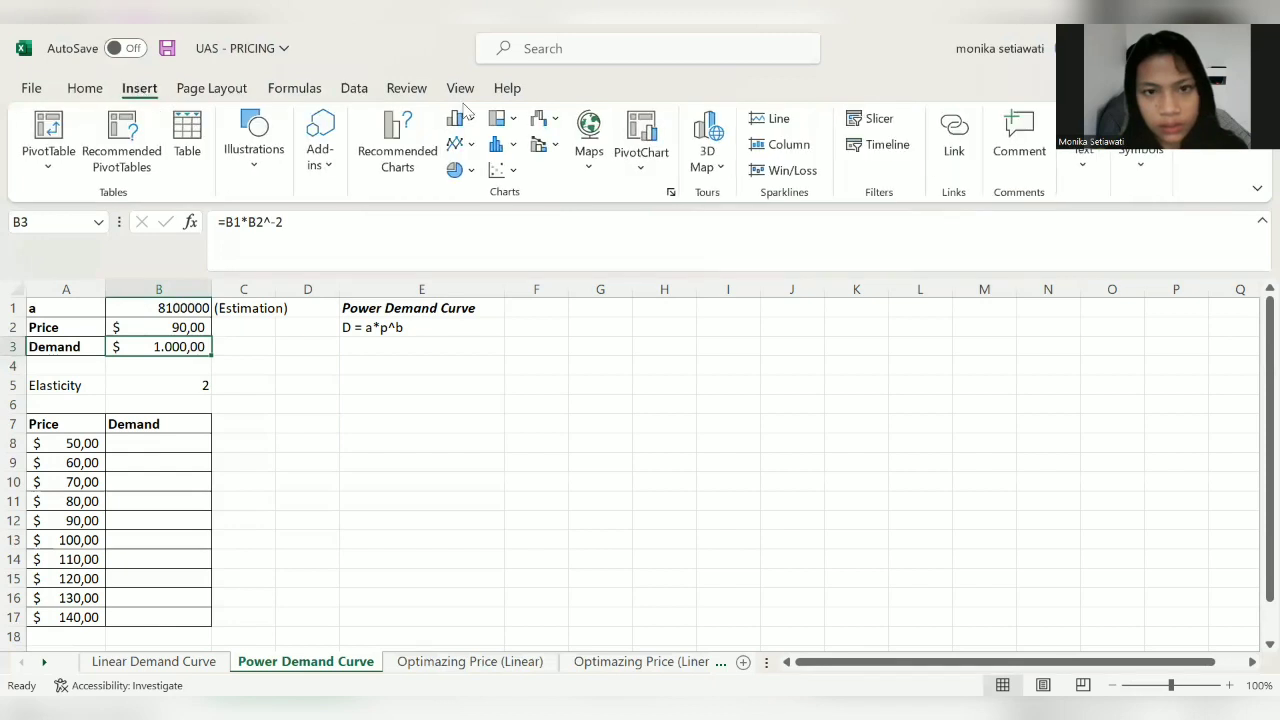
click(267, 420)
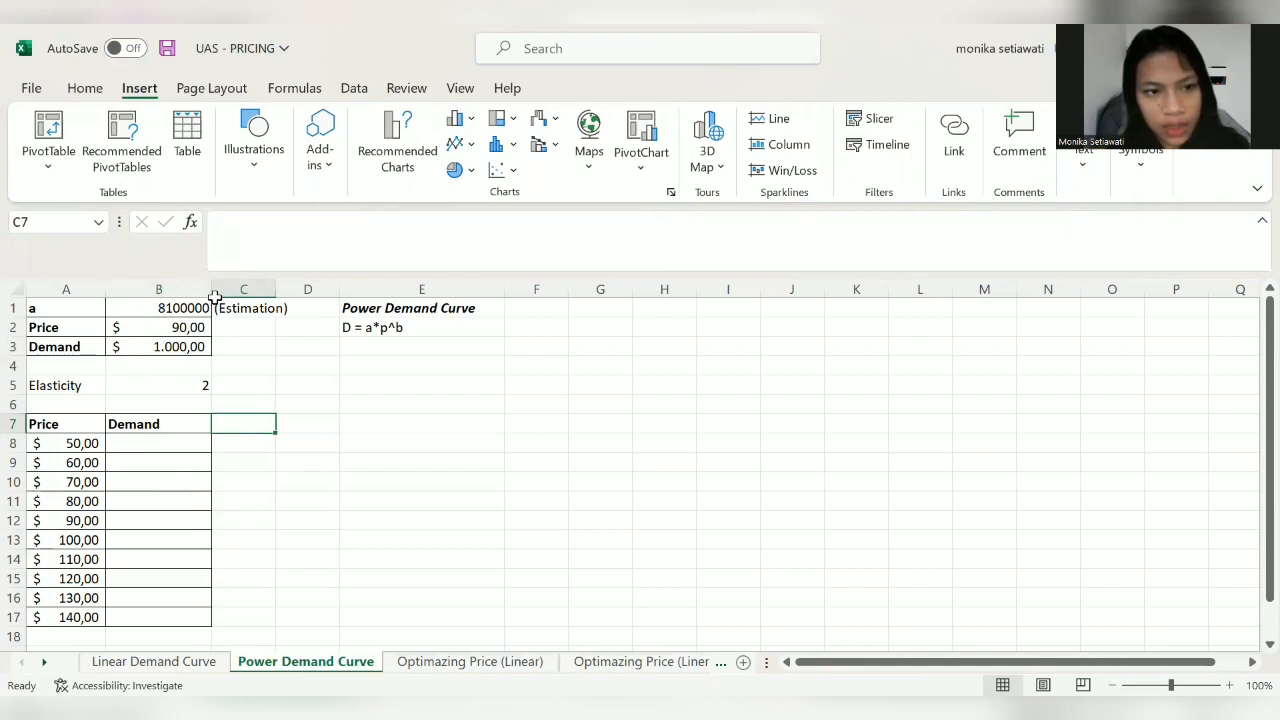
click(167, 306)
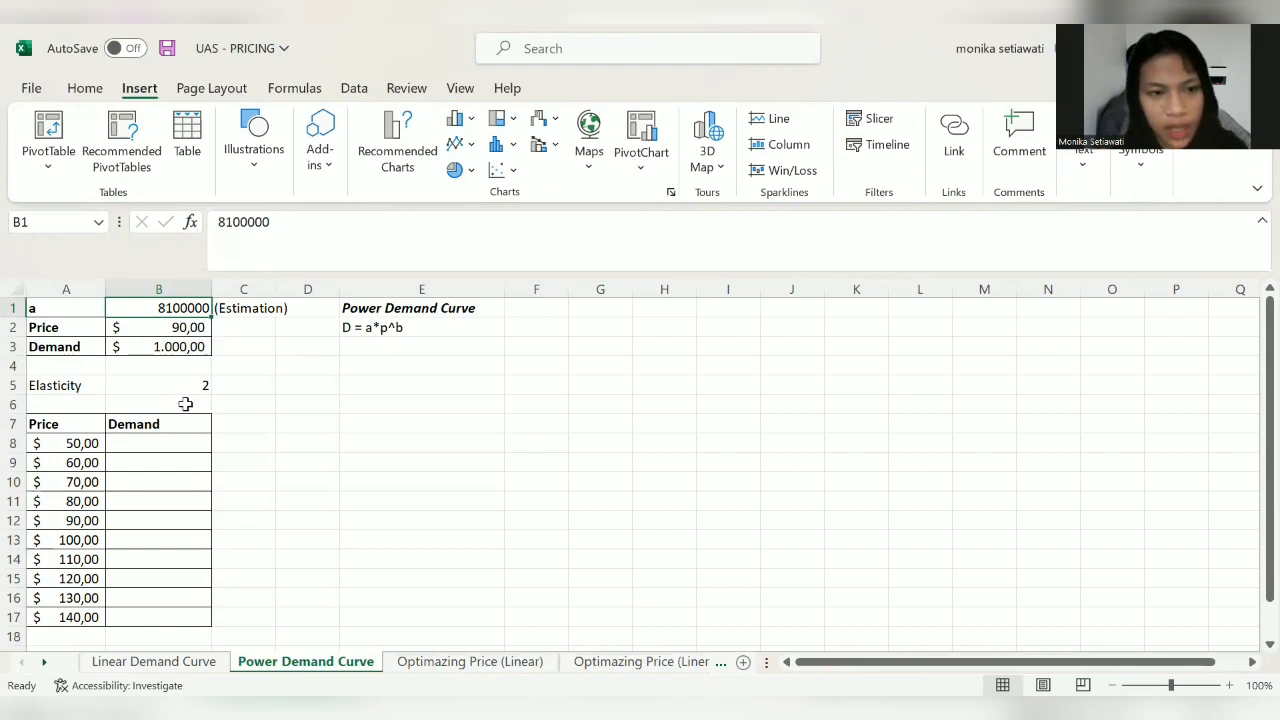
Step: Calculate the demand for the first price in B8 with the formula =$B$1*A8^-2, keeping the reference to B1 absolute
click(166, 443)
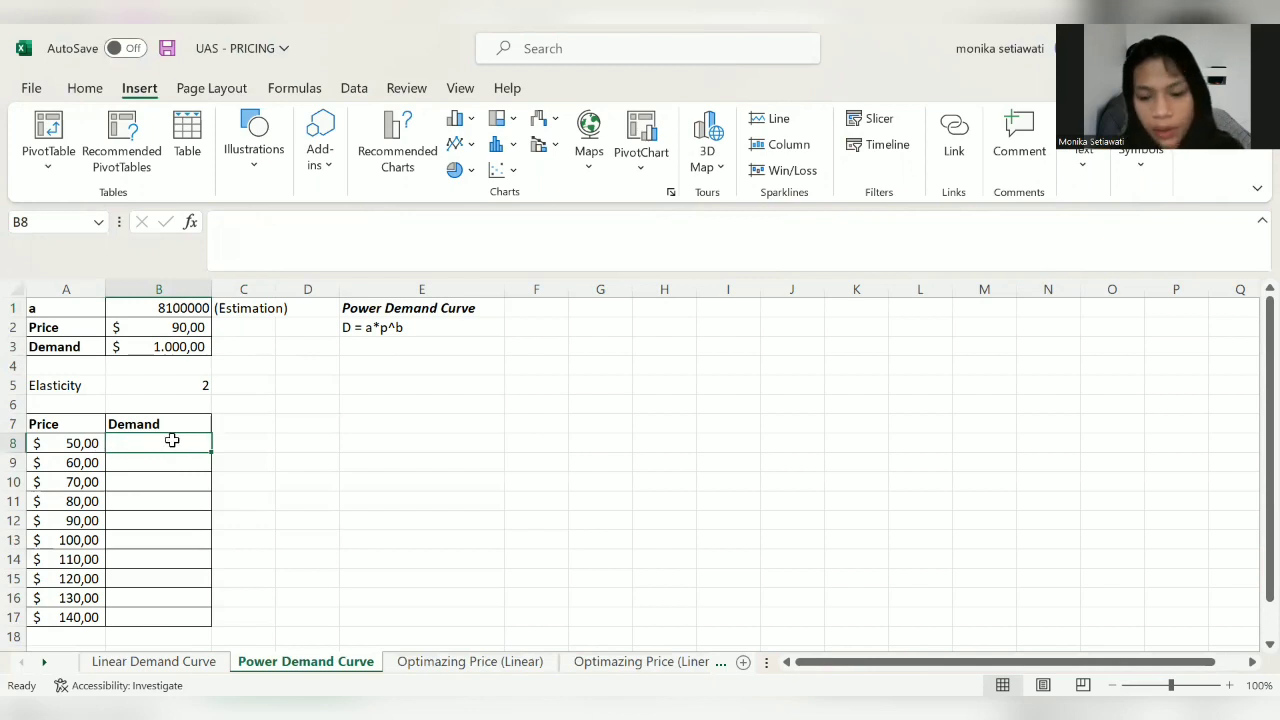
text(=)
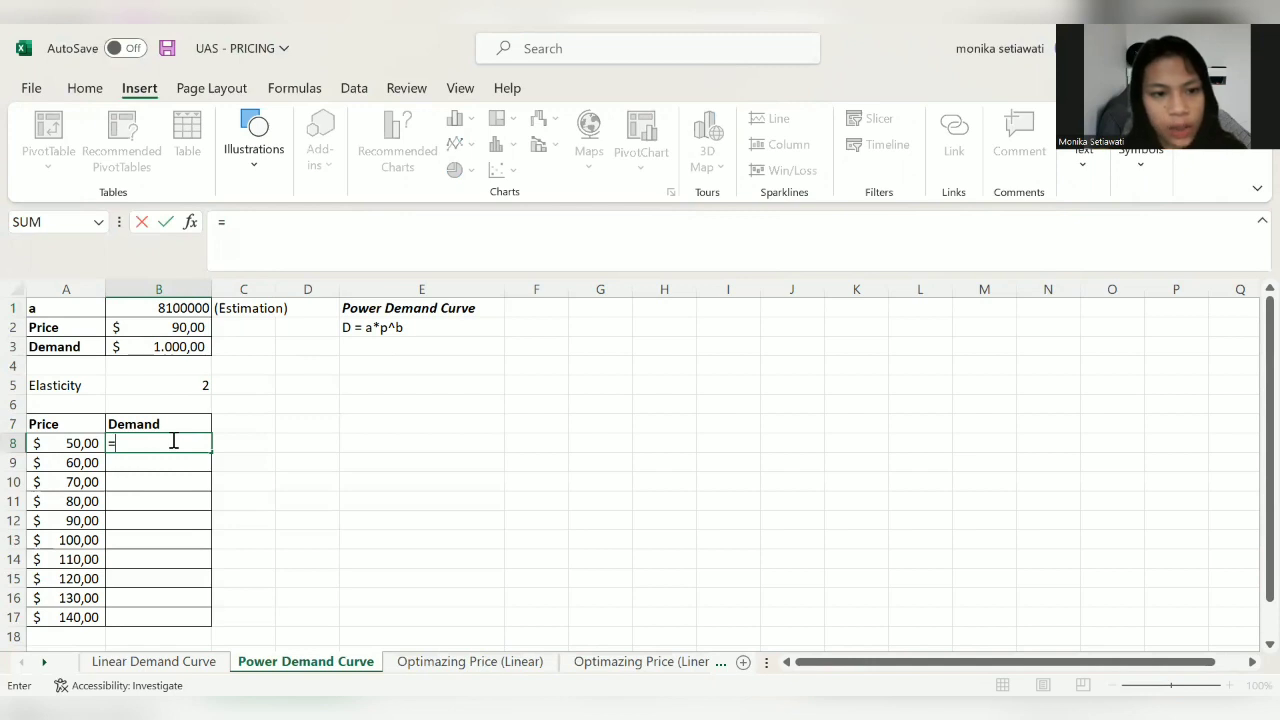
click(157, 308)
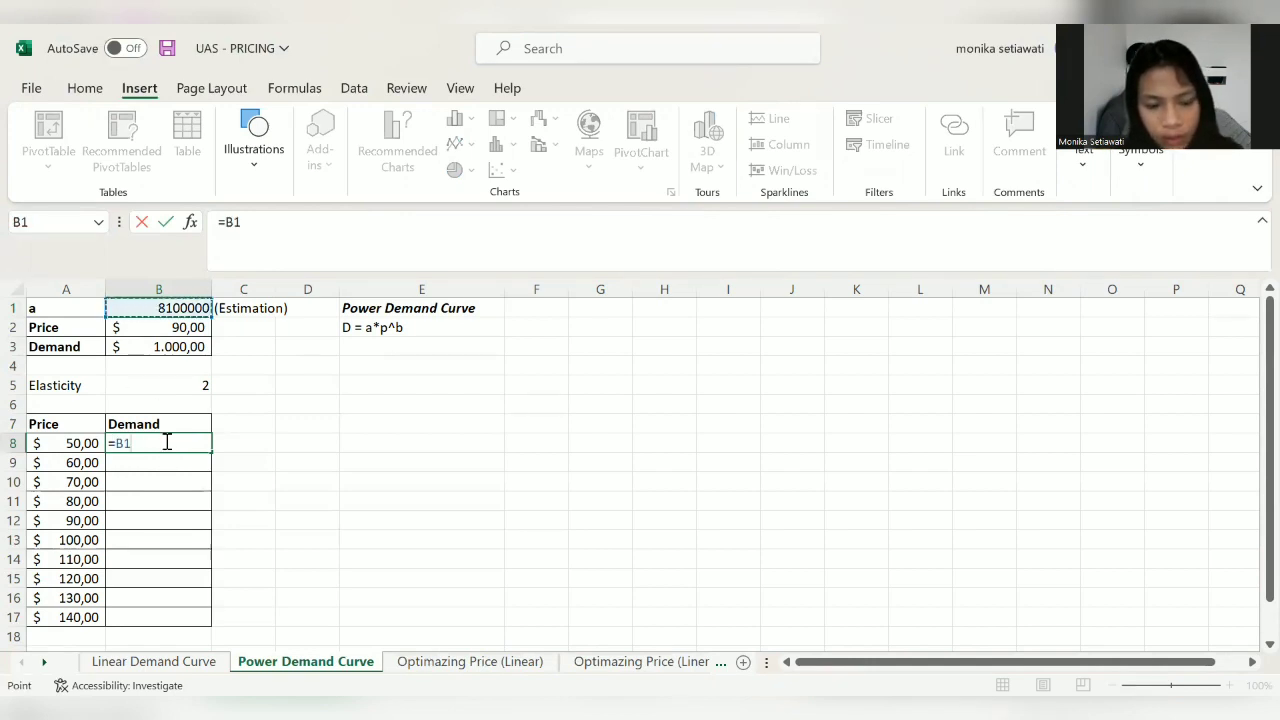
text(*)
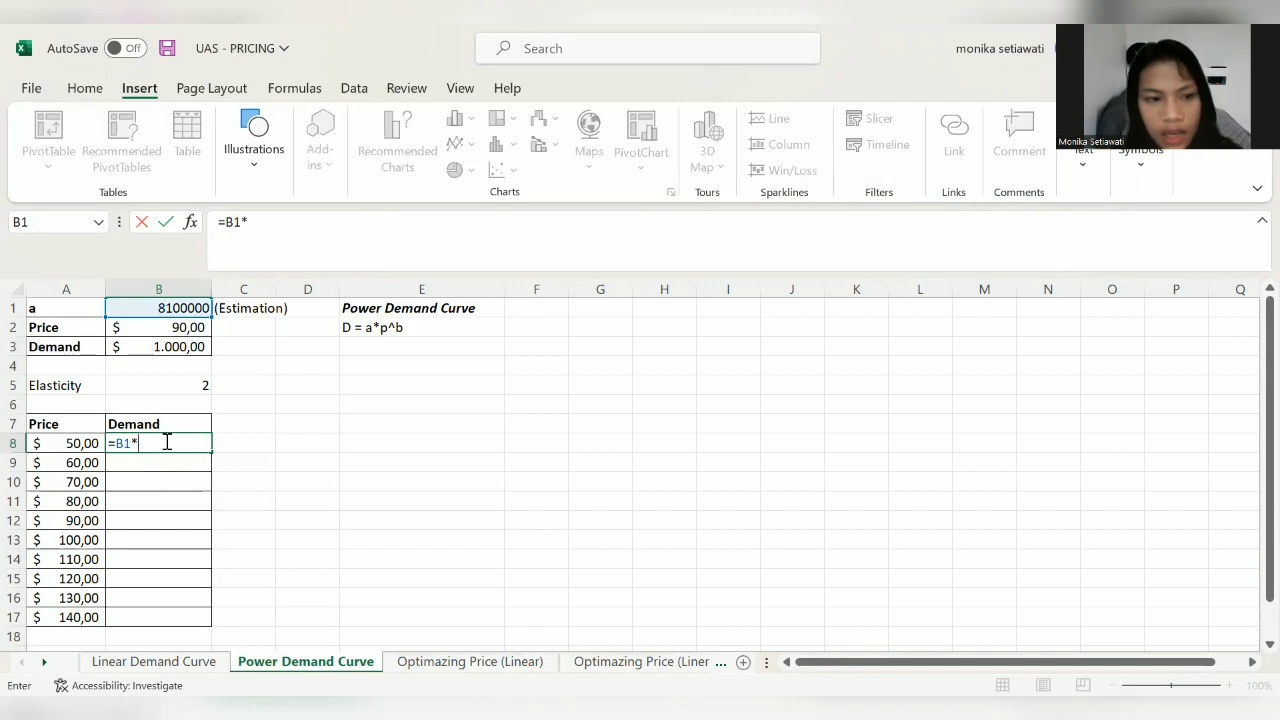
click(67, 443)
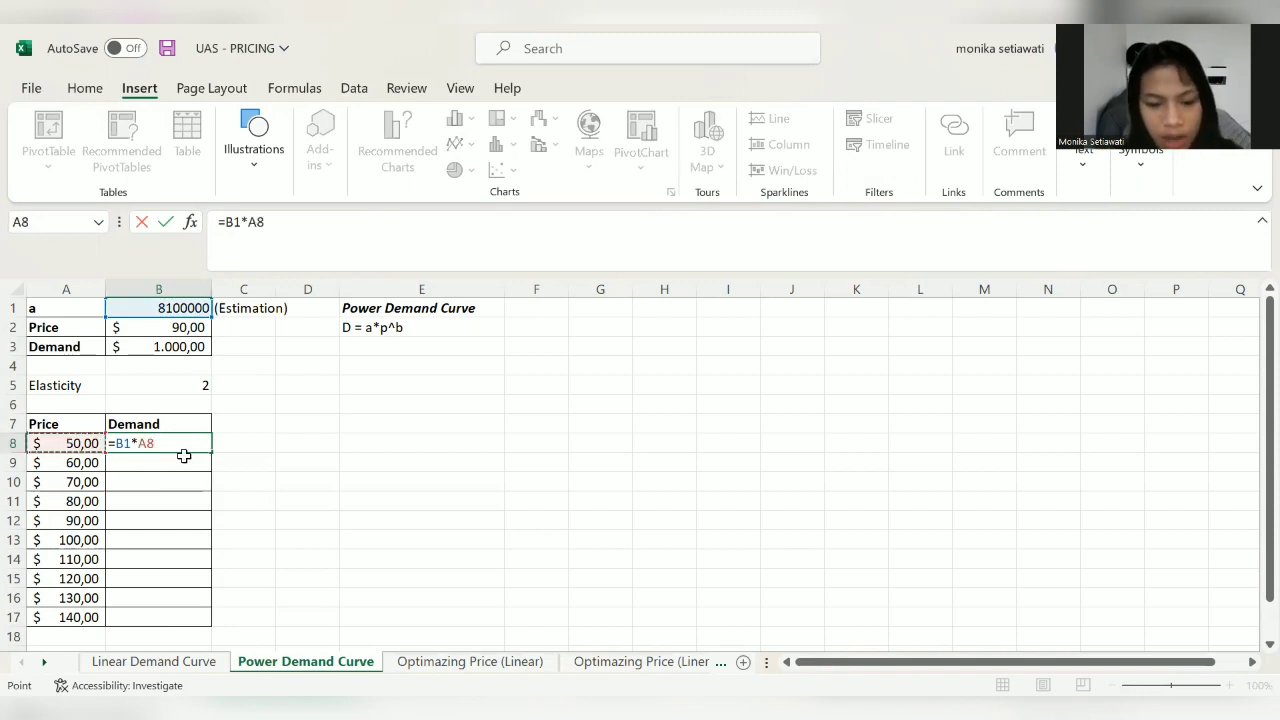
text(^)
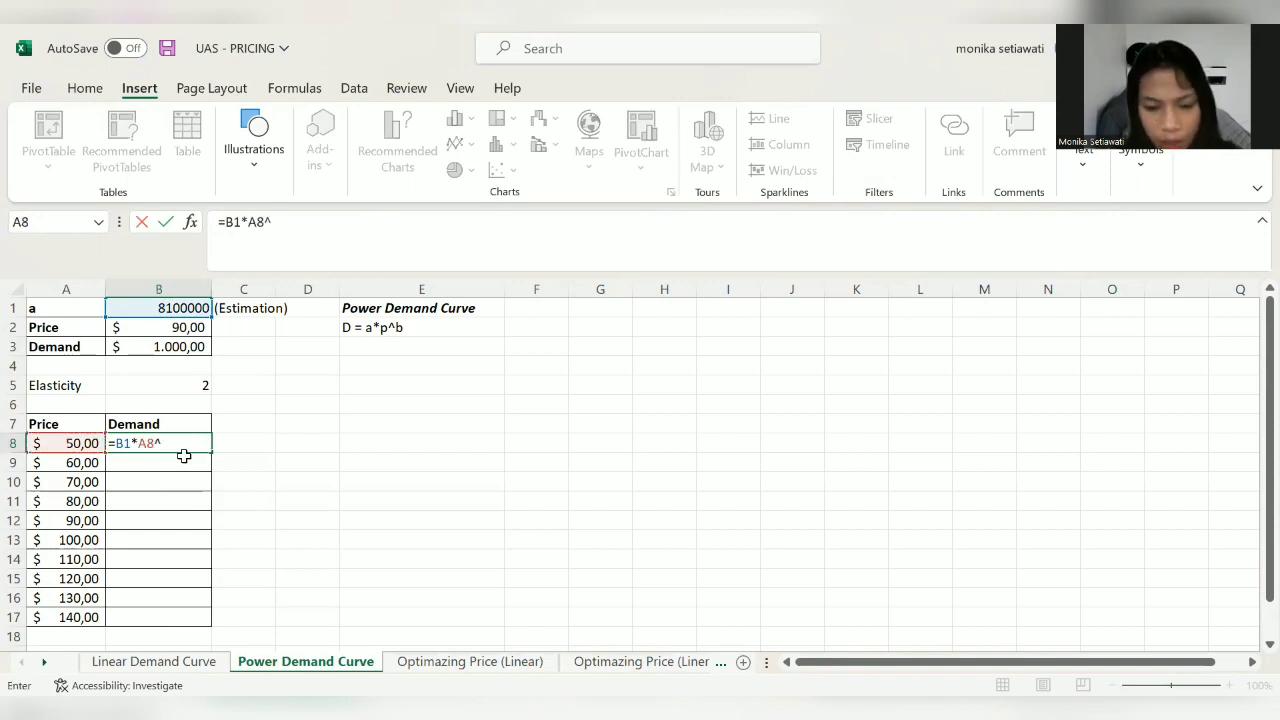
text(-2)
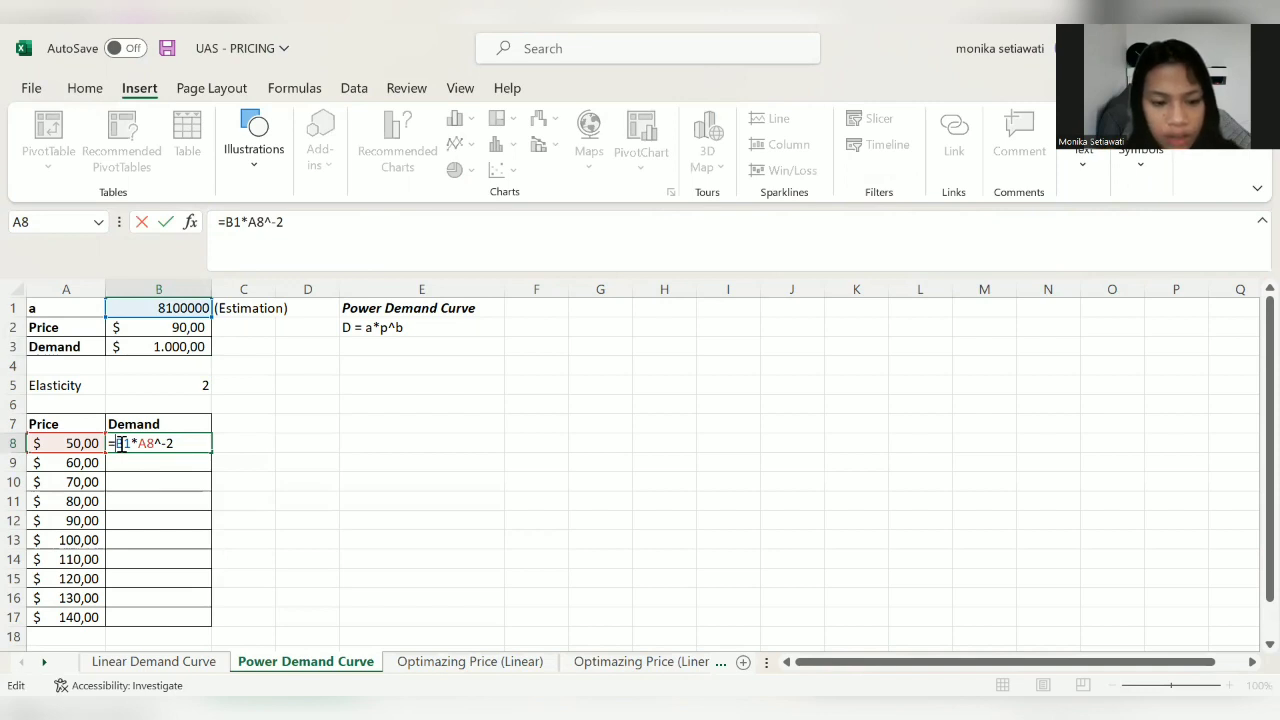
text($)
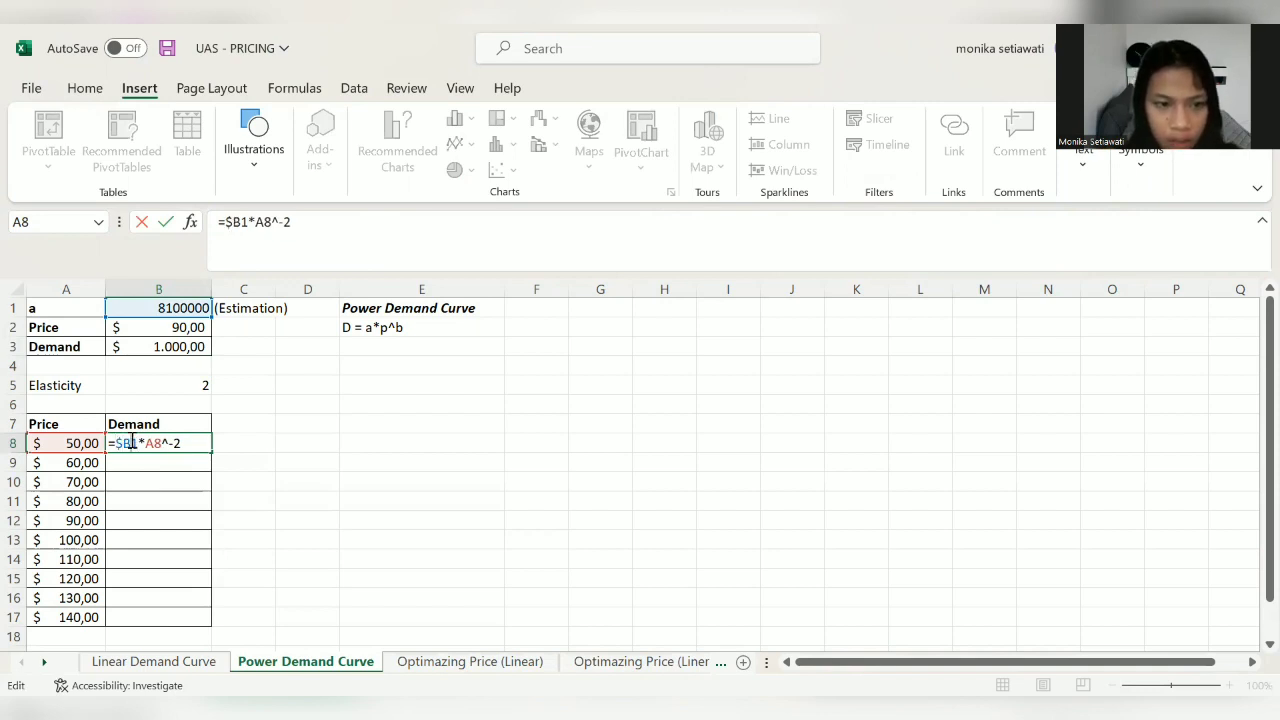
click(131, 442)
text($)
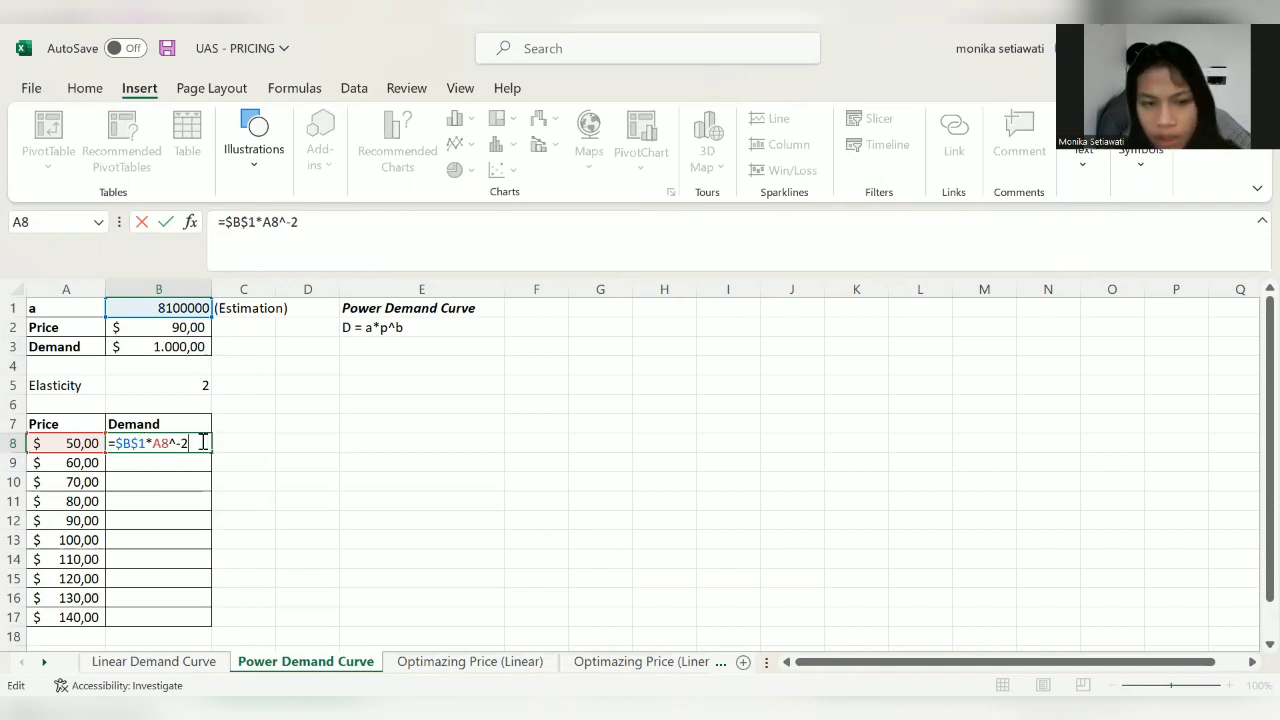
key(Return)
Step: Copy the demand formula from B8 down through B17 and format the demand values without decimal places
click(197, 443)
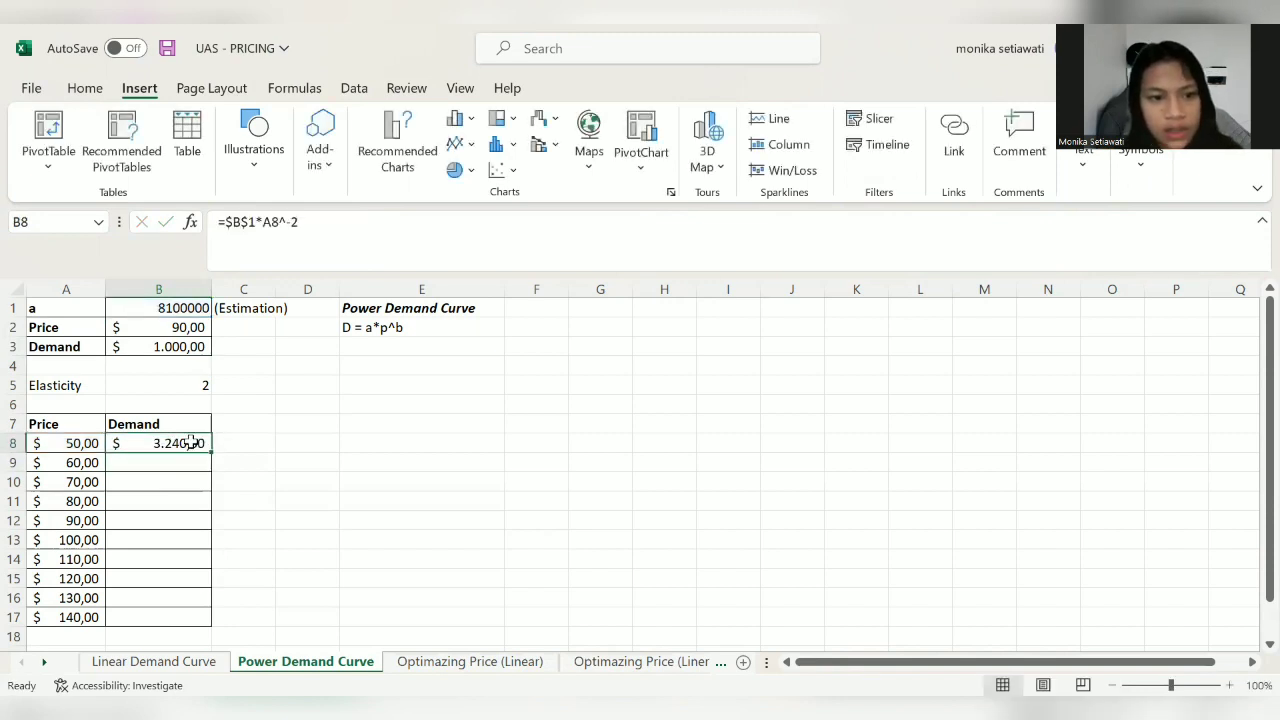
drag(211, 451, 195, 527)
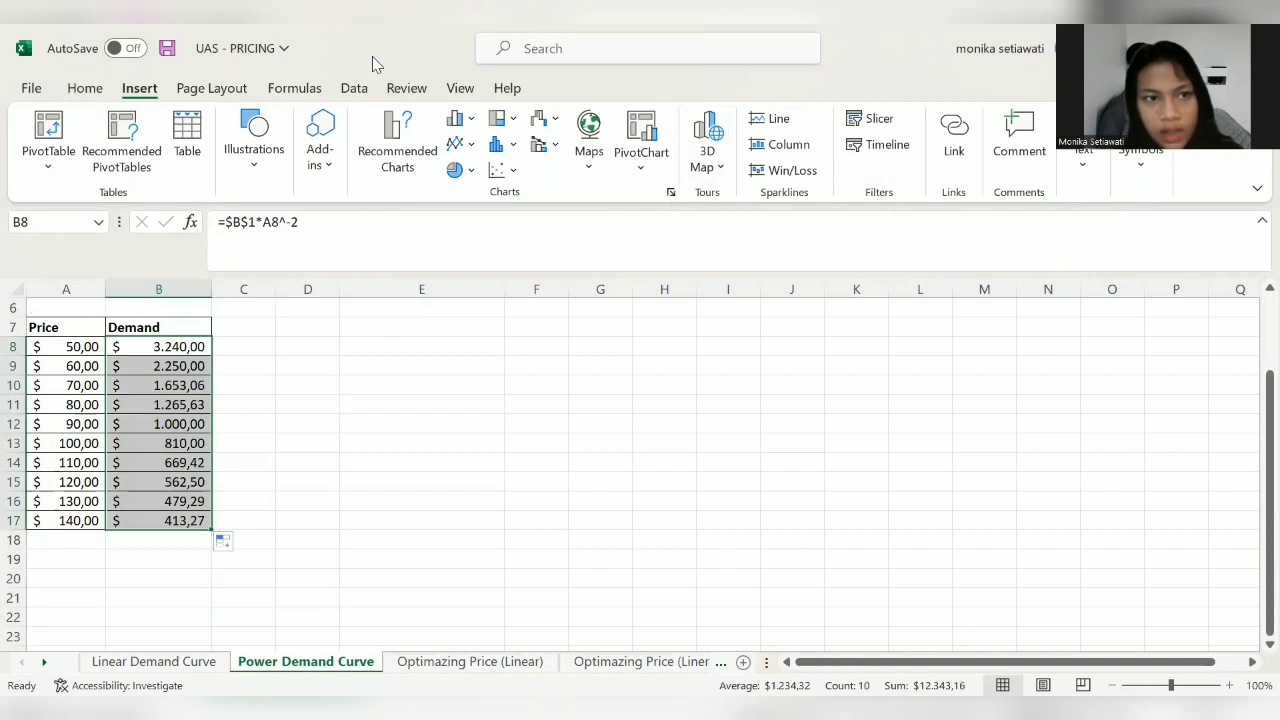
click(84, 88)
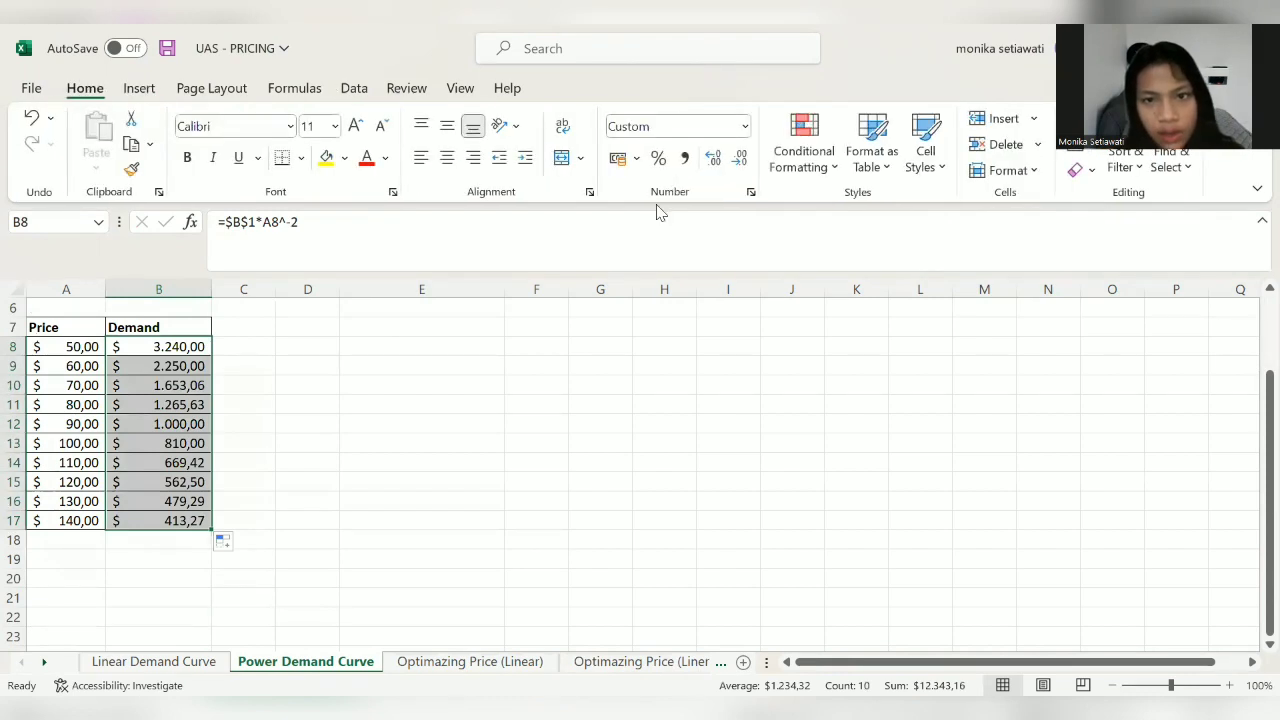
click(740, 162)
click(740, 162)
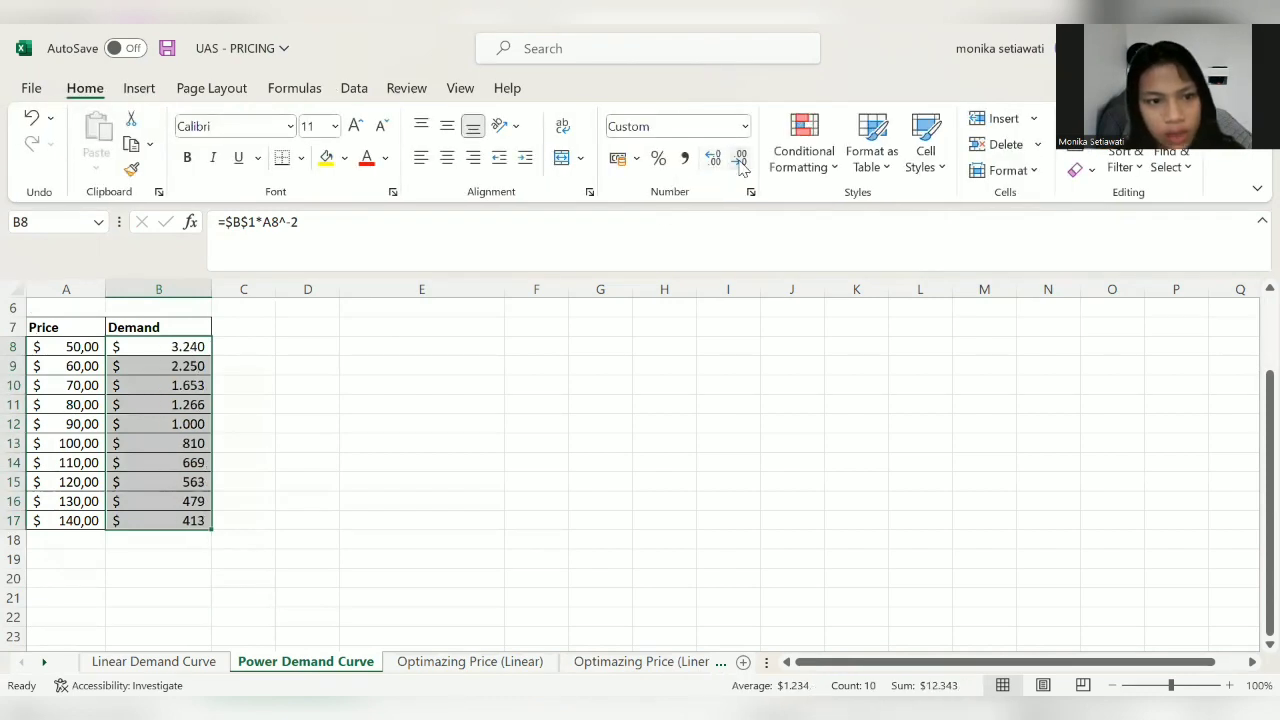
drag(1252, 516, 1252, 416)
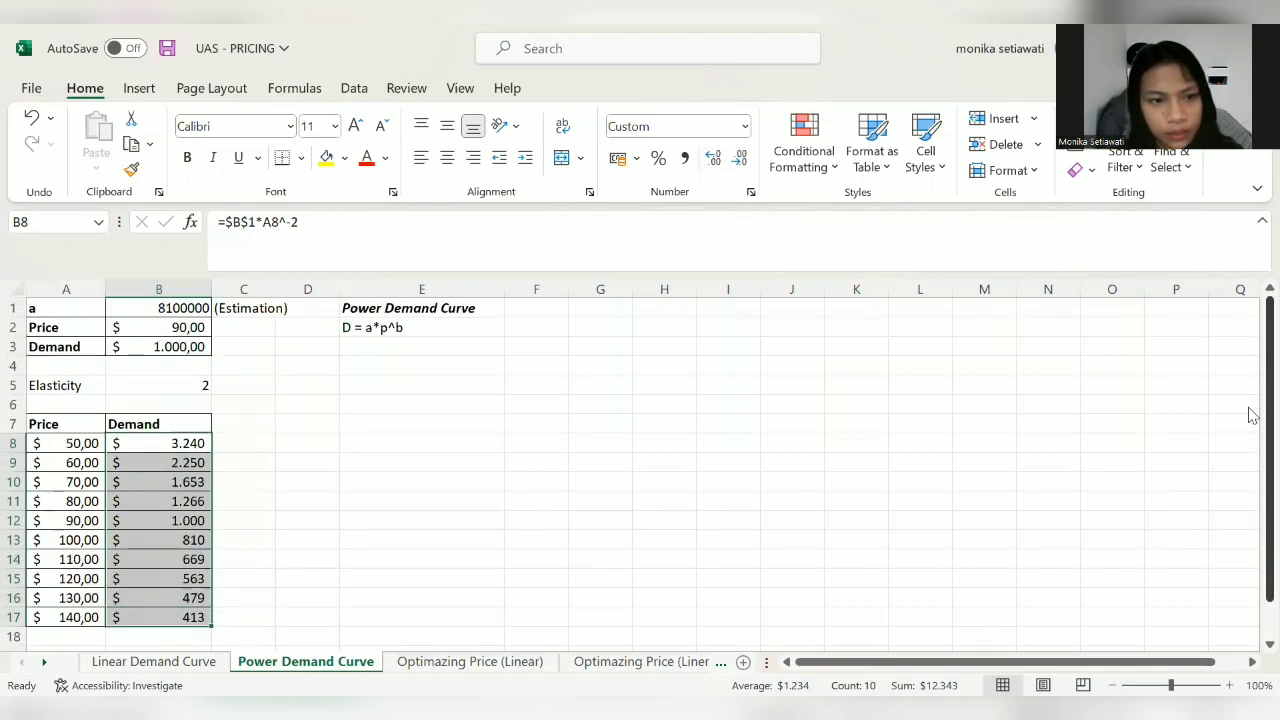
Step: Format the demand value in B3 without decimal places
click(205, 346)
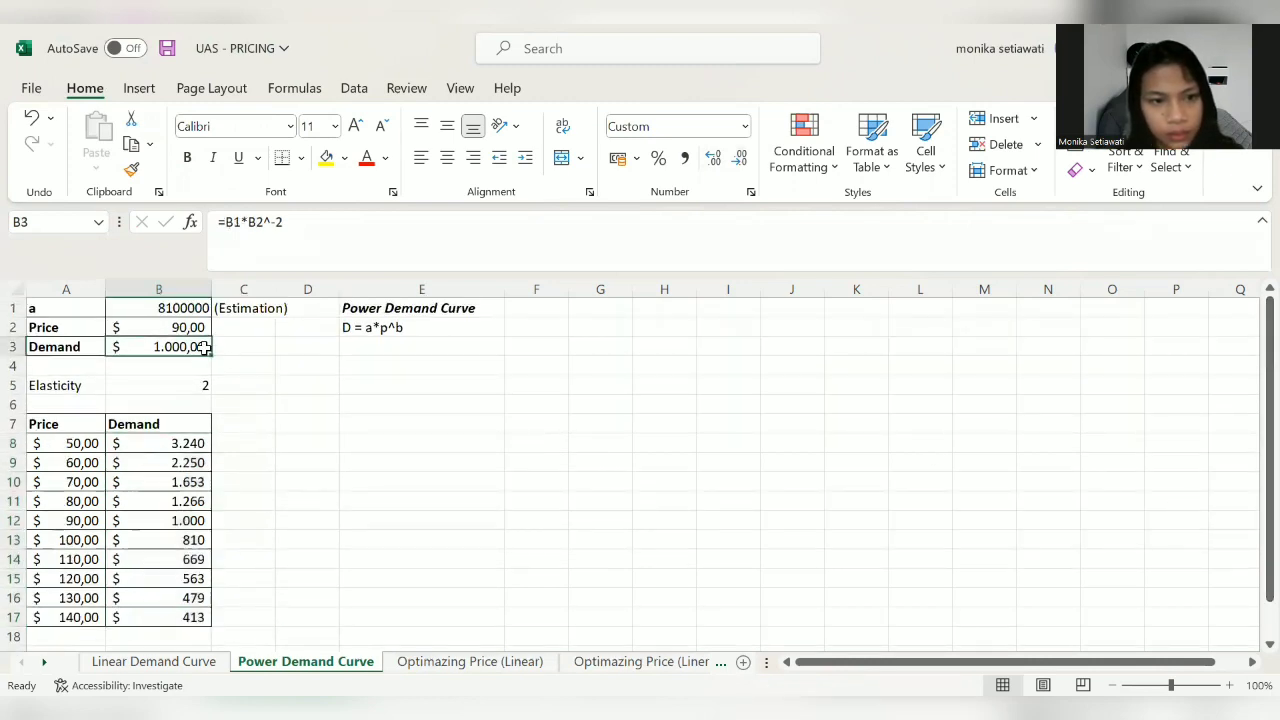
click(739, 160)
click(738, 160)
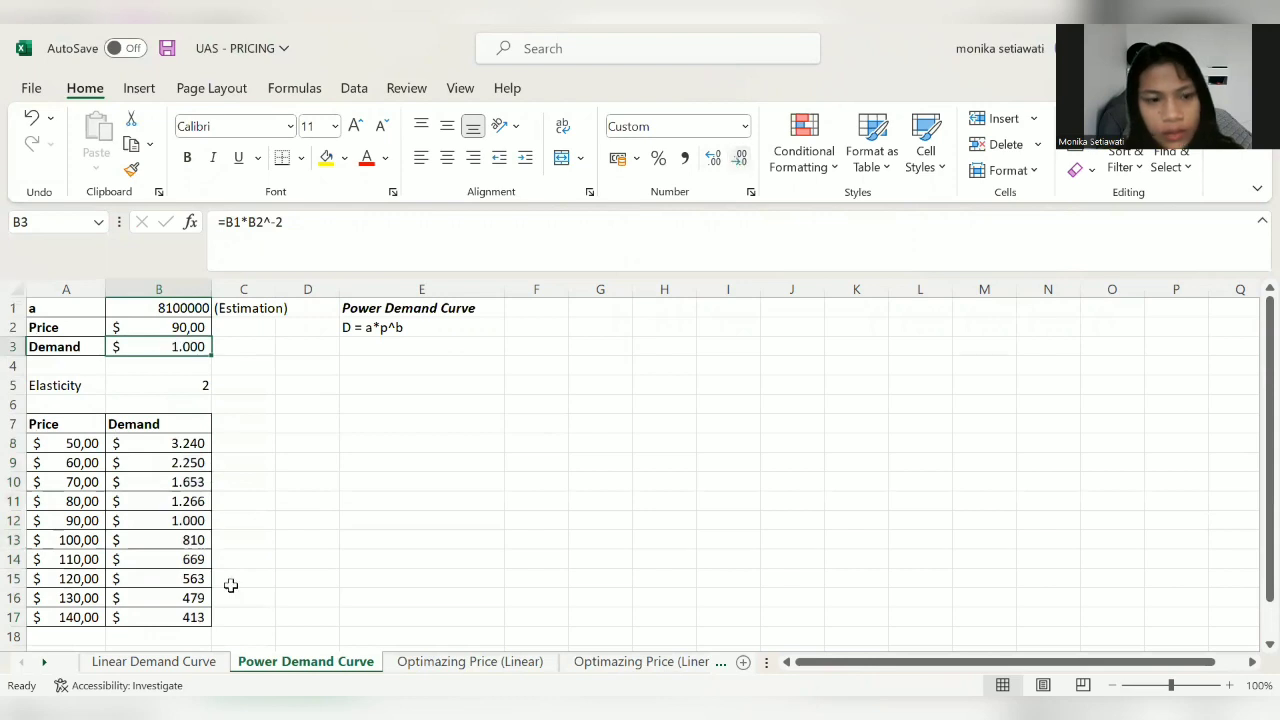
click(359, 541)
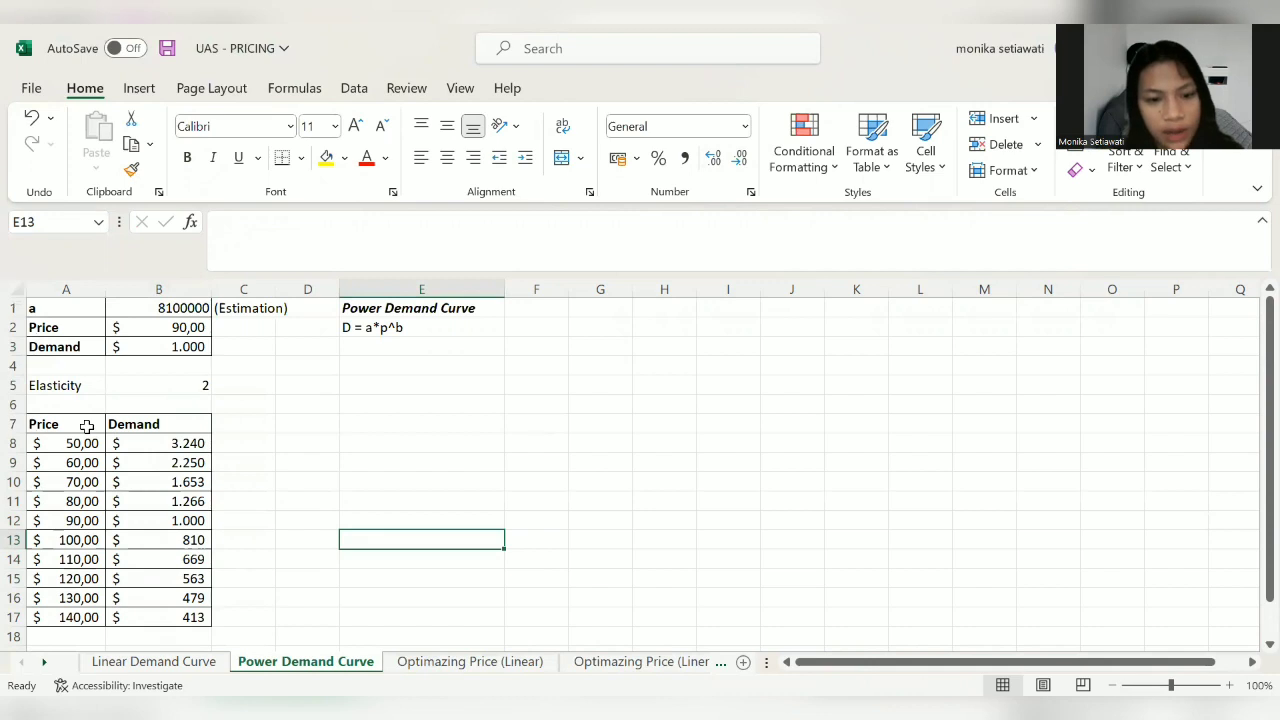
Step: Insert a scatter chart of the price-demand table A7:B17 and place it beside the table
drag(87, 427, 149, 612)
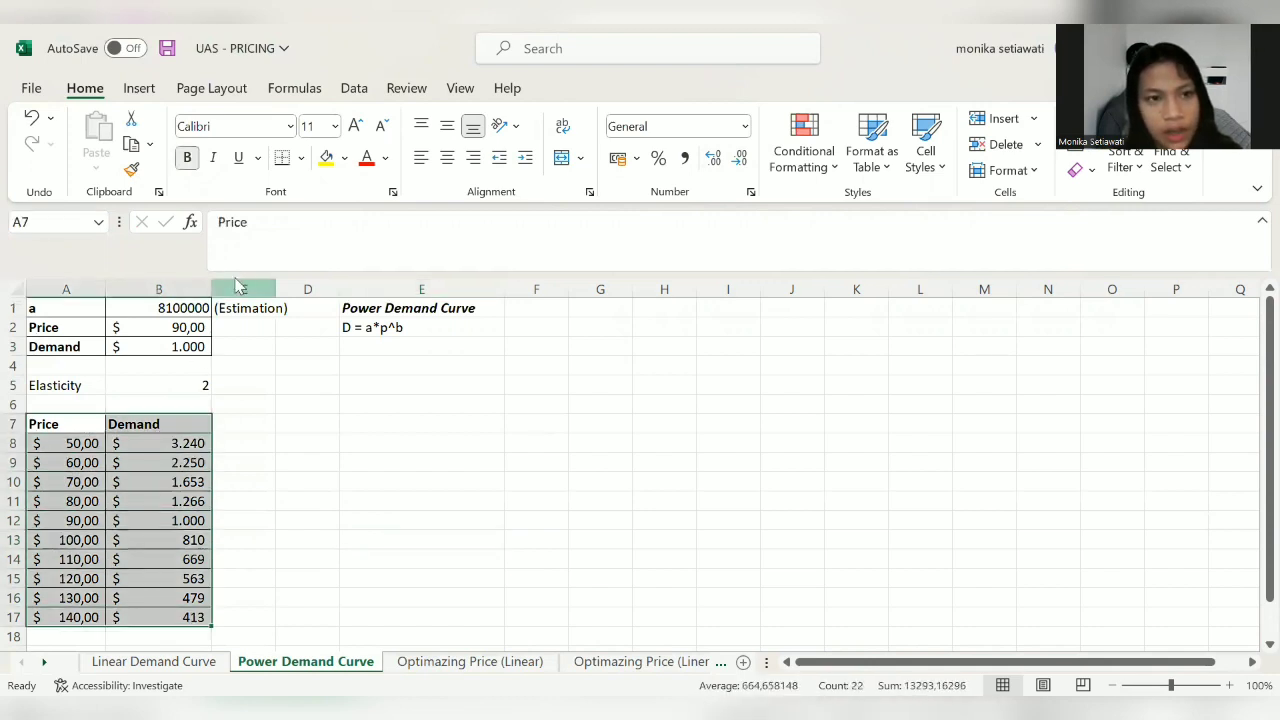
click(140, 89)
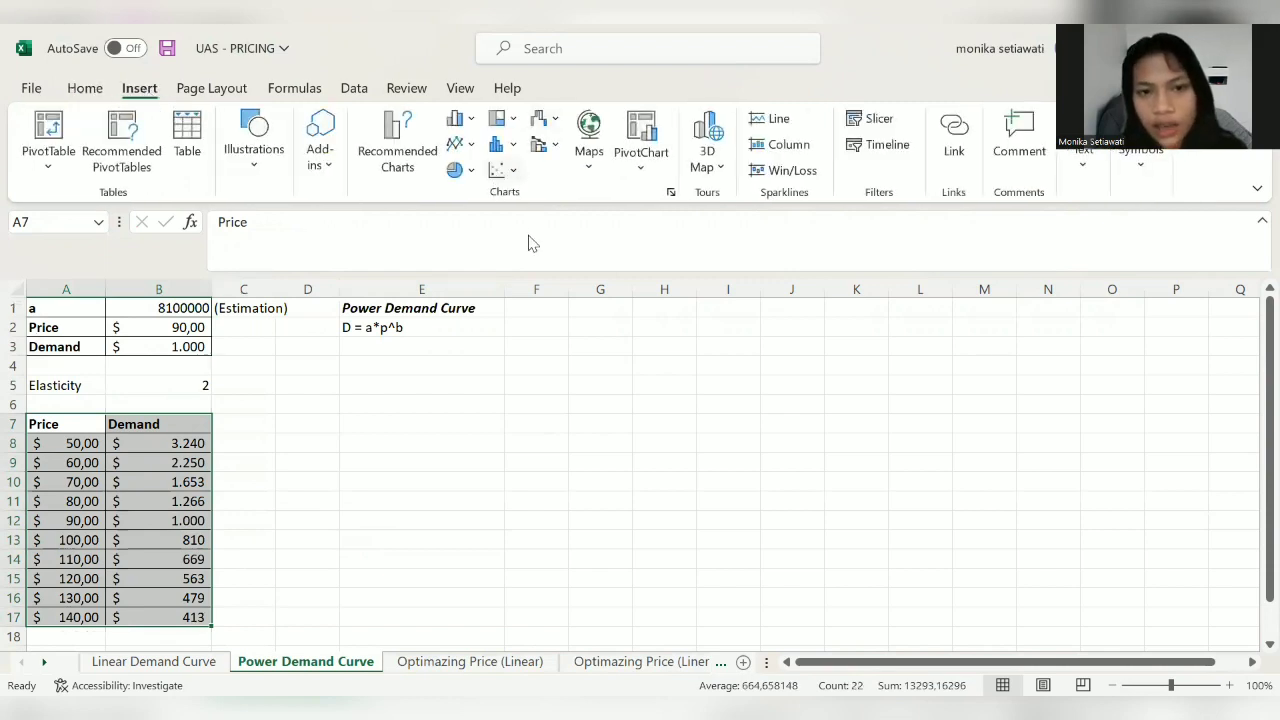
drag(743, 349, 787, 340)
Step: Add a power trendline with its equation displayed to the Demand chart, and move the chart clear of the Power Demand Curve notes
mouse_move(621, 384)
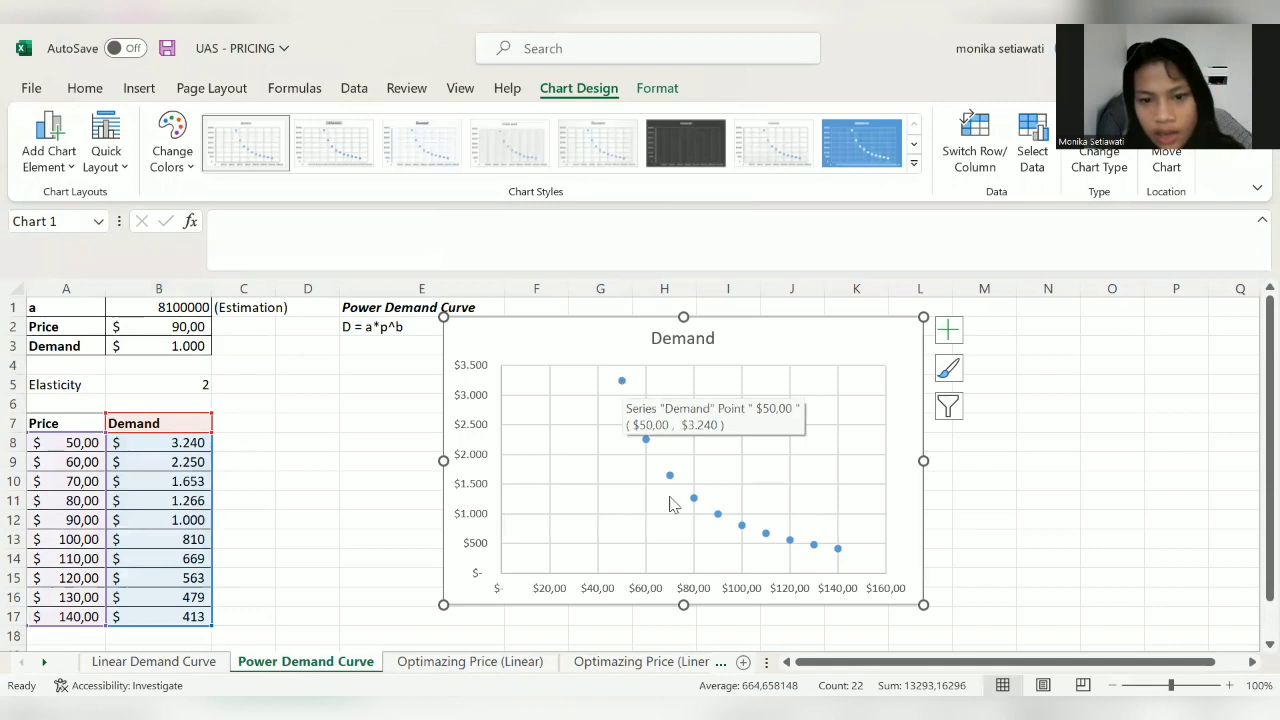
right_click(622, 383)
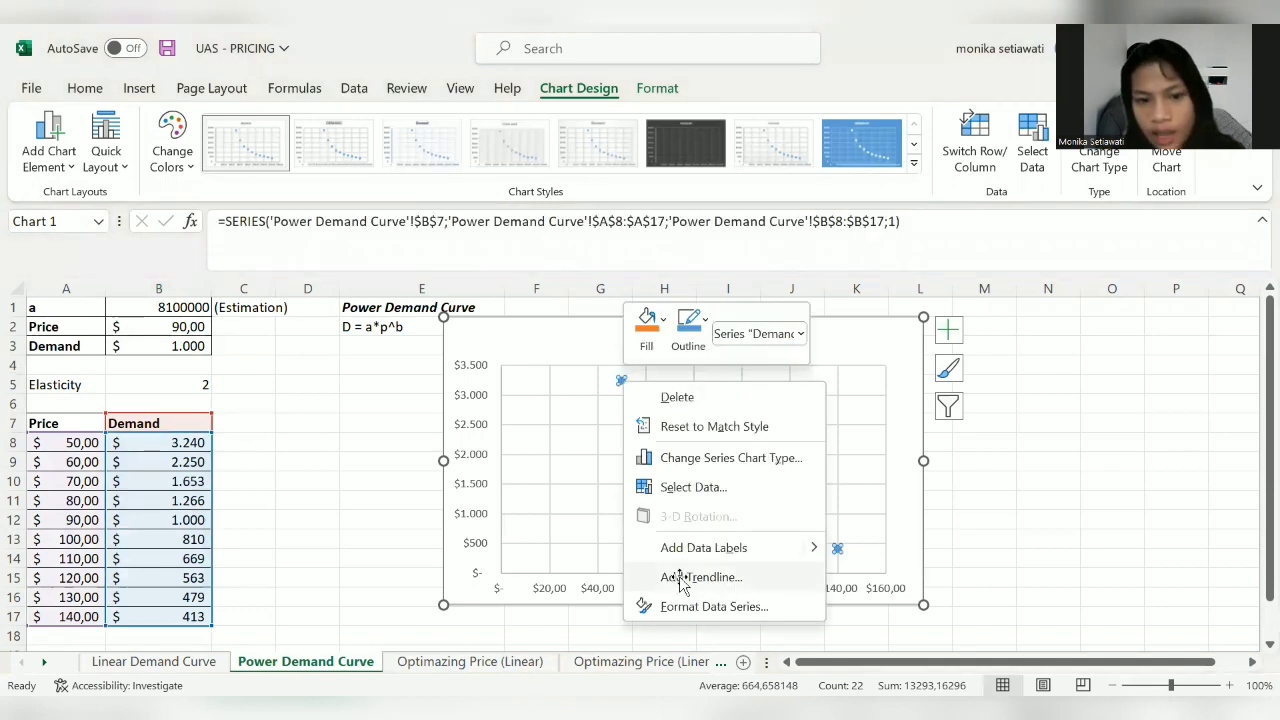
click(680, 578)
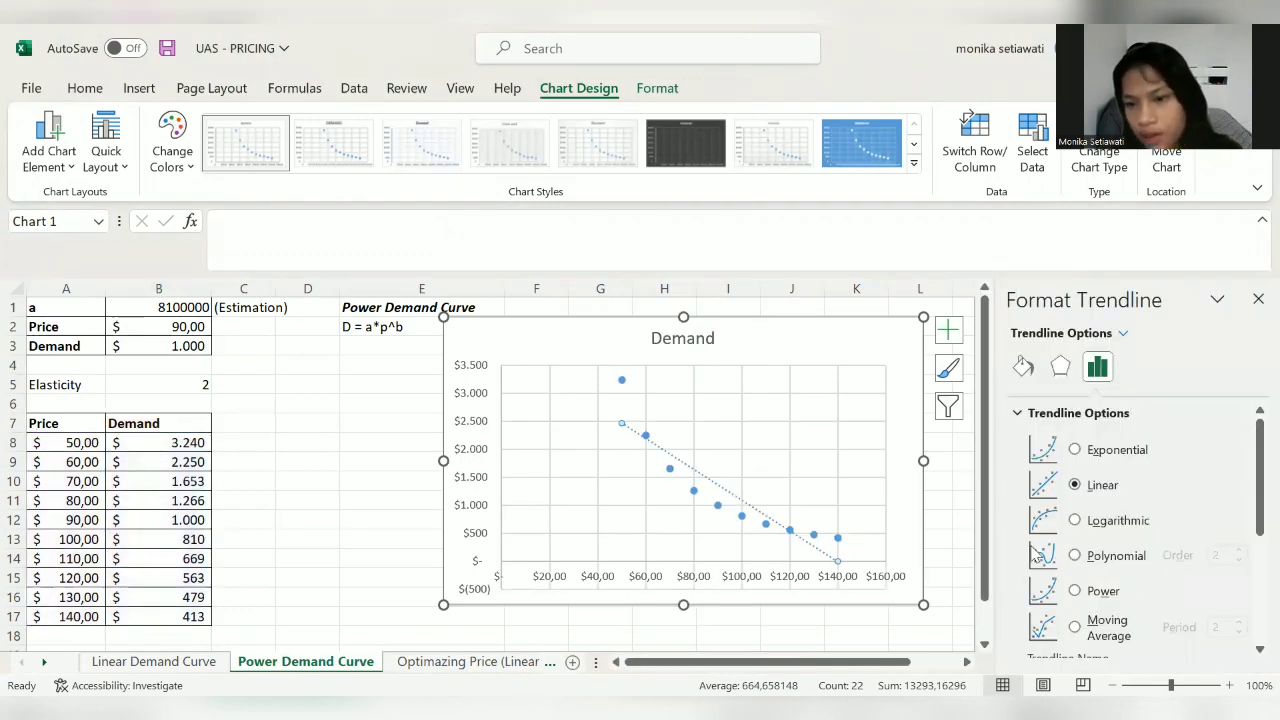
click(1075, 591)
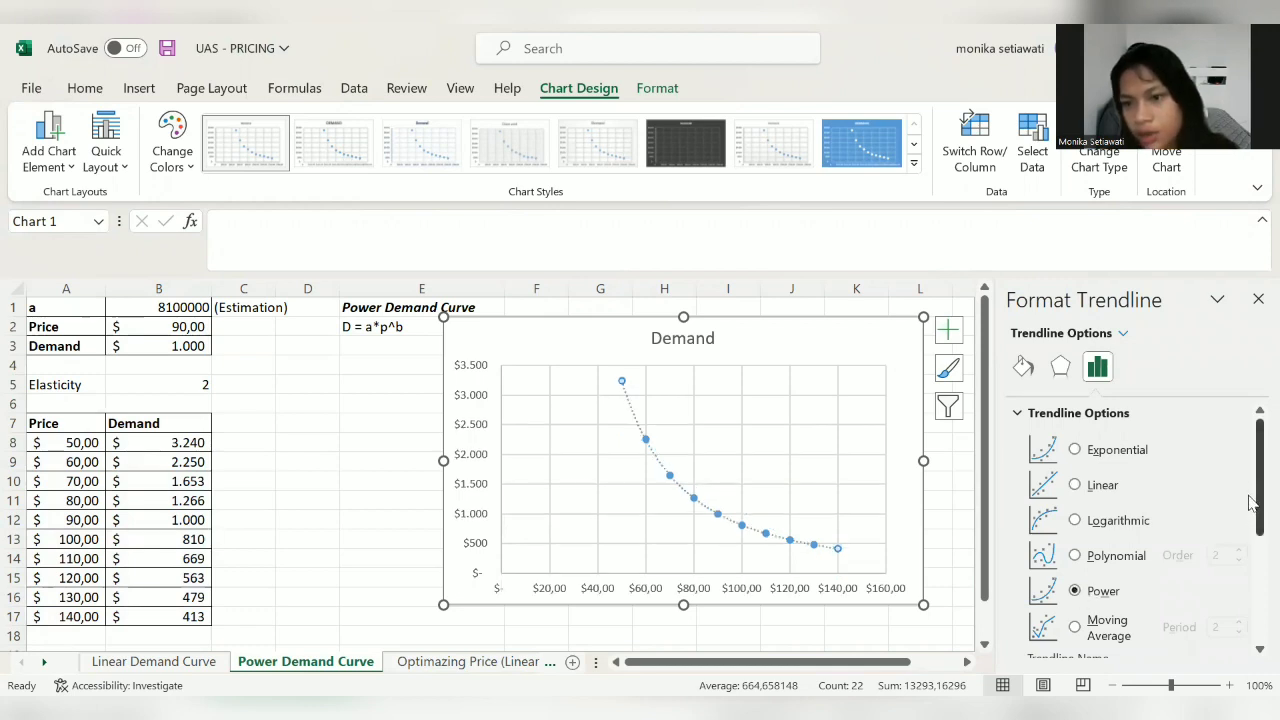
drag(1254, 504, 1251, 613)
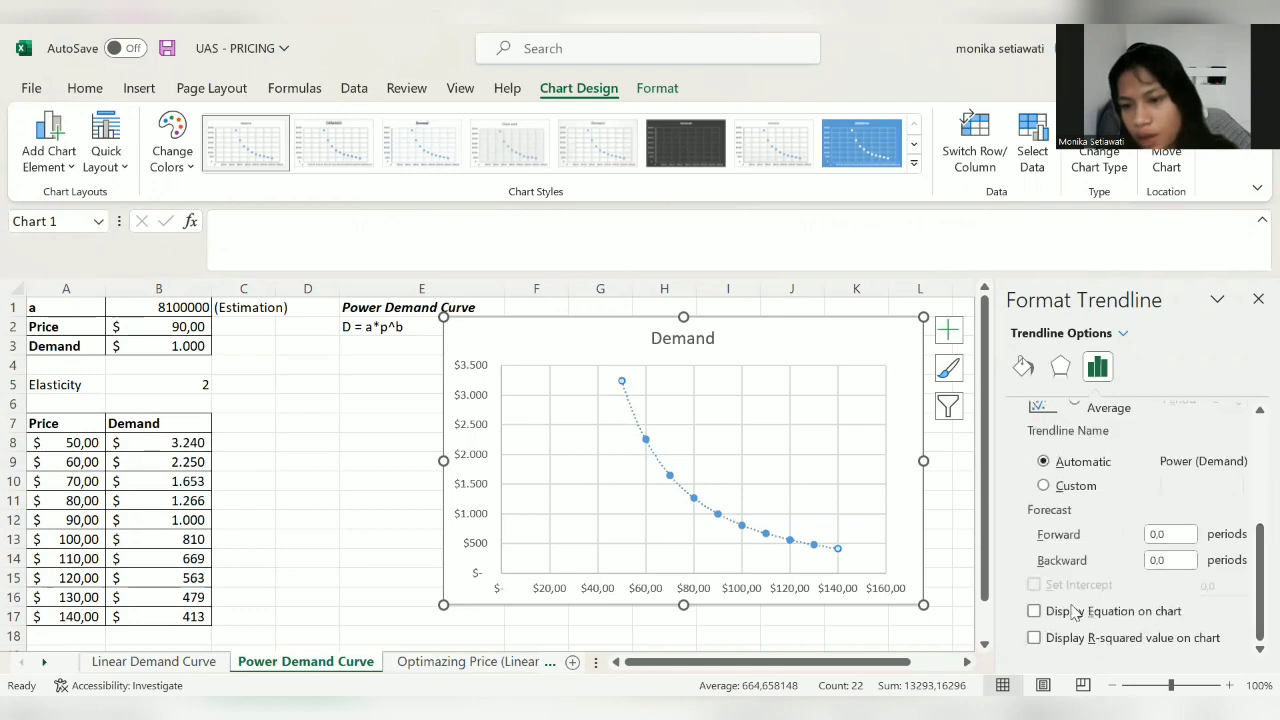
click(1036, 612)
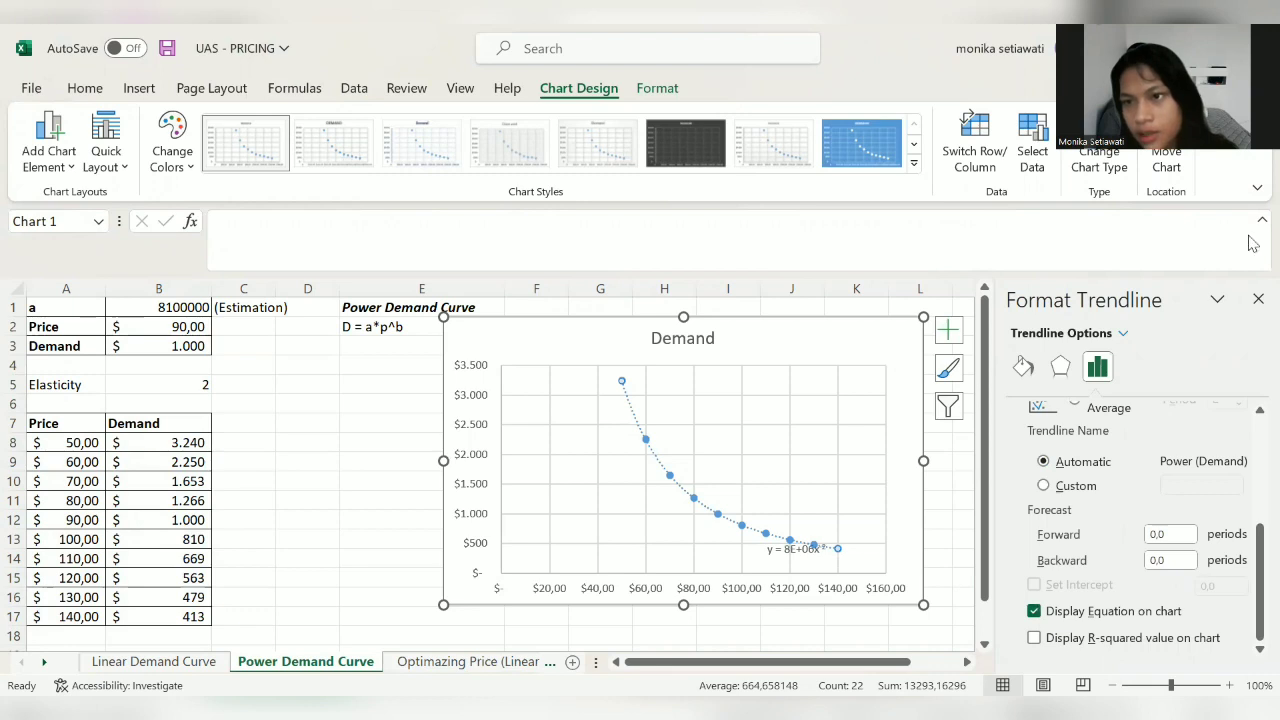
click(1258, 300)
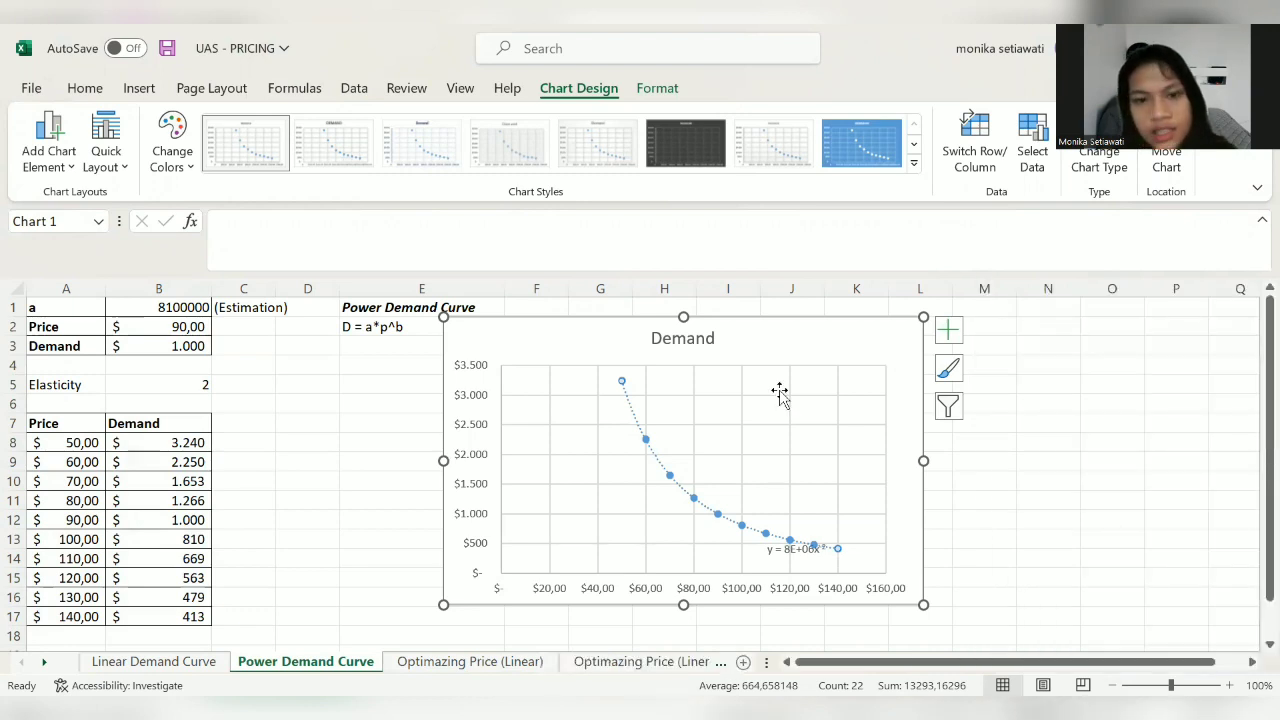
drag(775, 335, 831, 336)
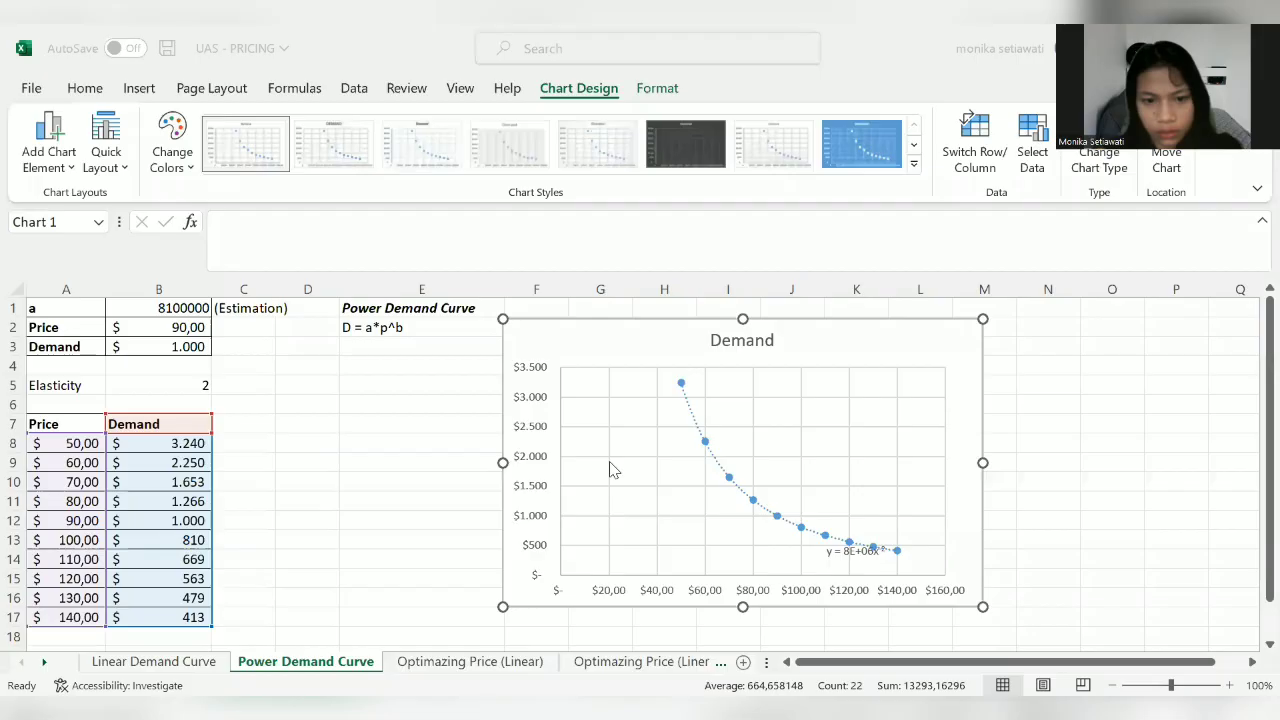
Step: On the Optimazing Price (Linear) sheet, set the best price estimate in B7 to 70
click(479, 668)
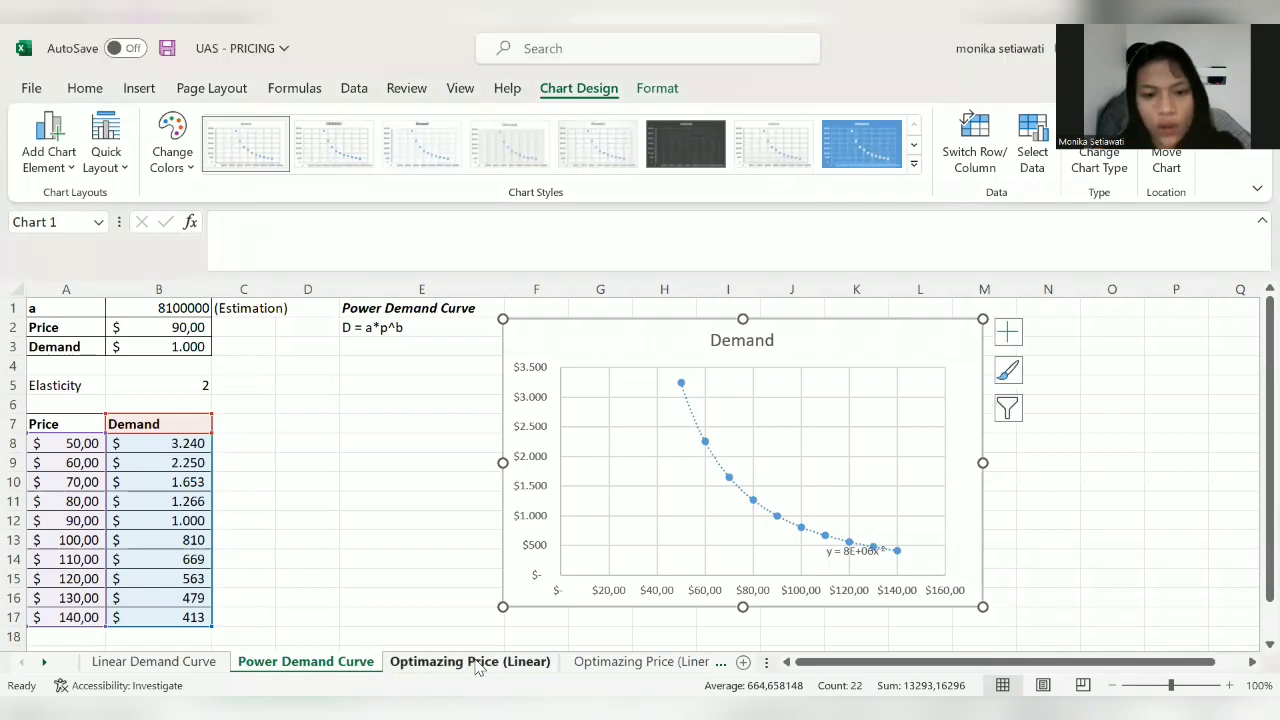
click(424, 664)
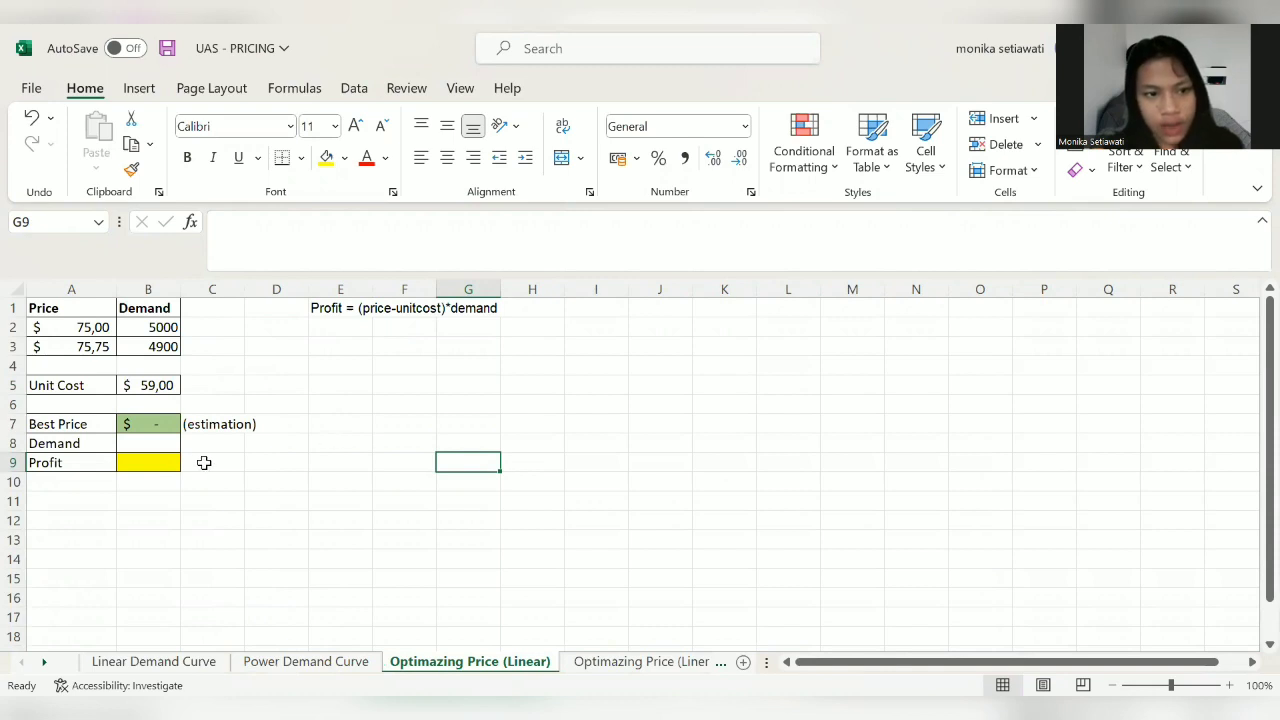
click(166, 425)
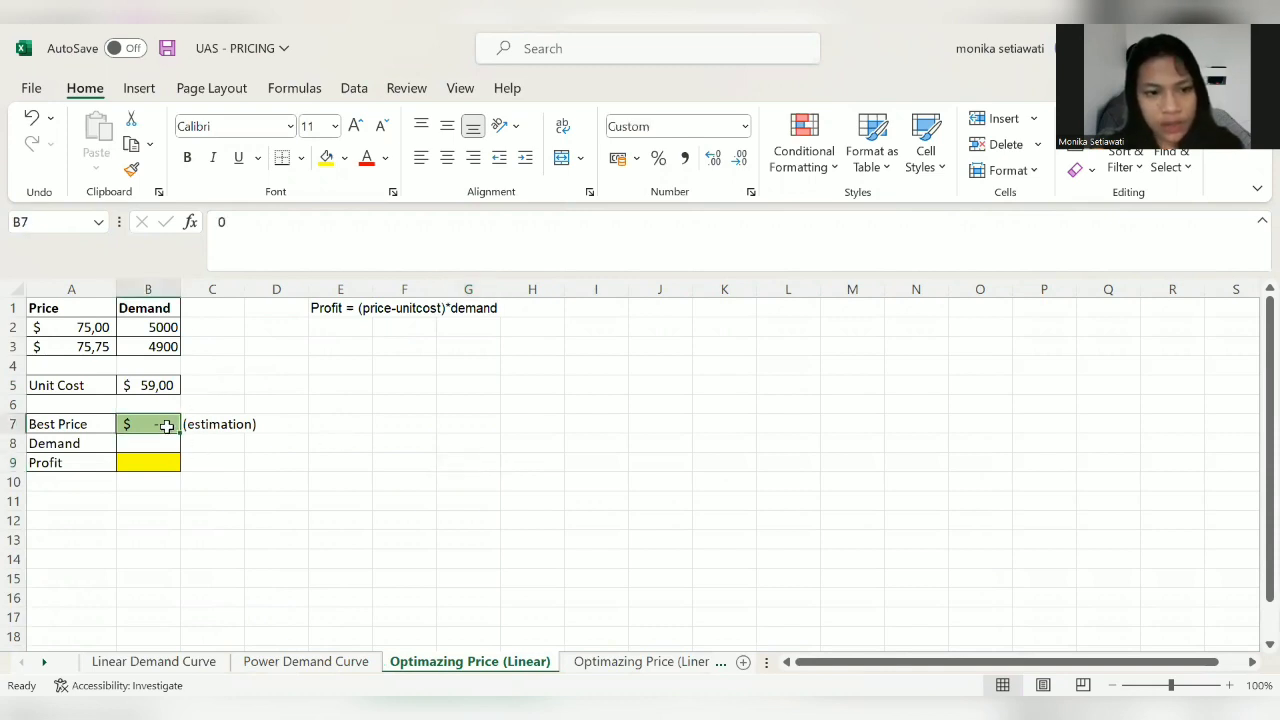
click(269, 224)
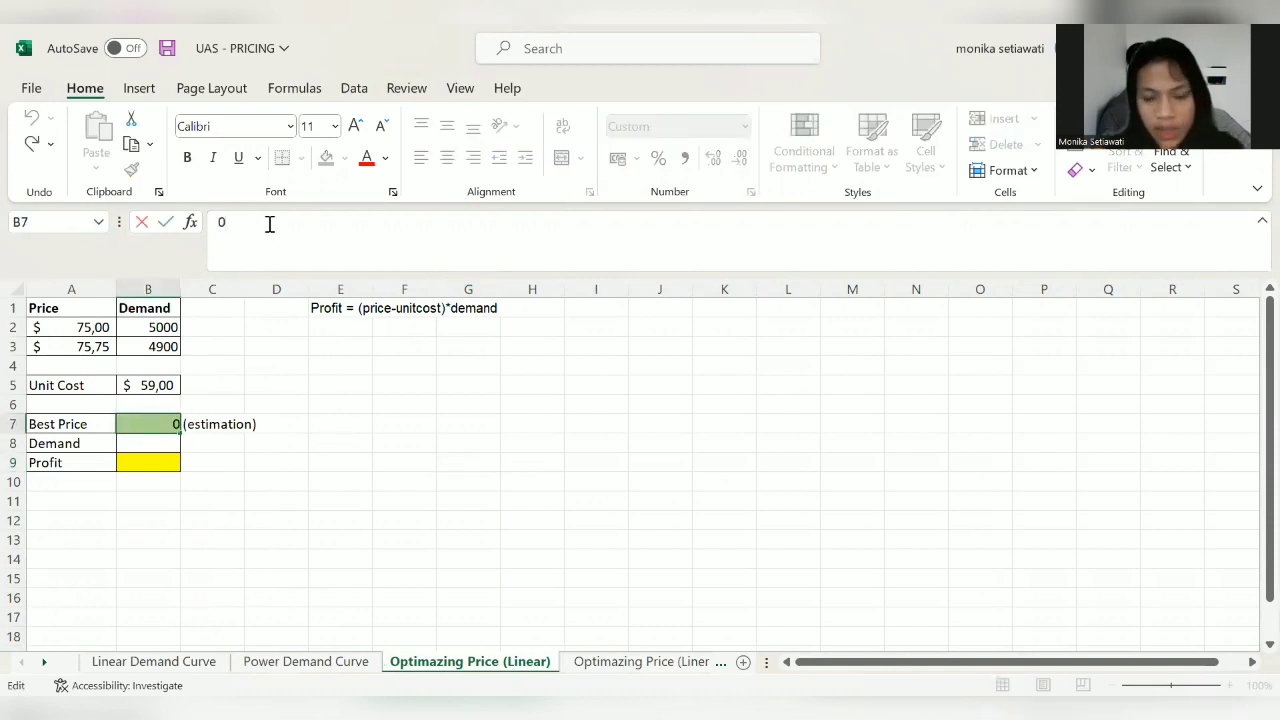
key(BackSpace)
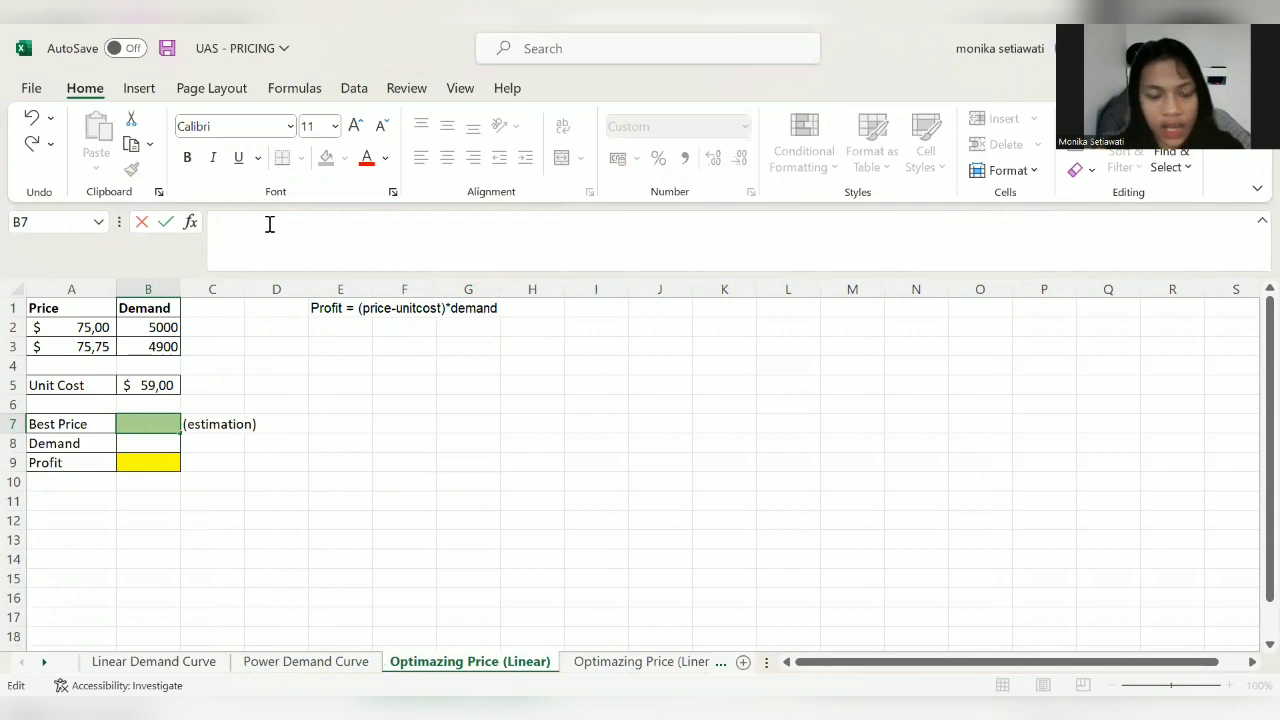
text(7)
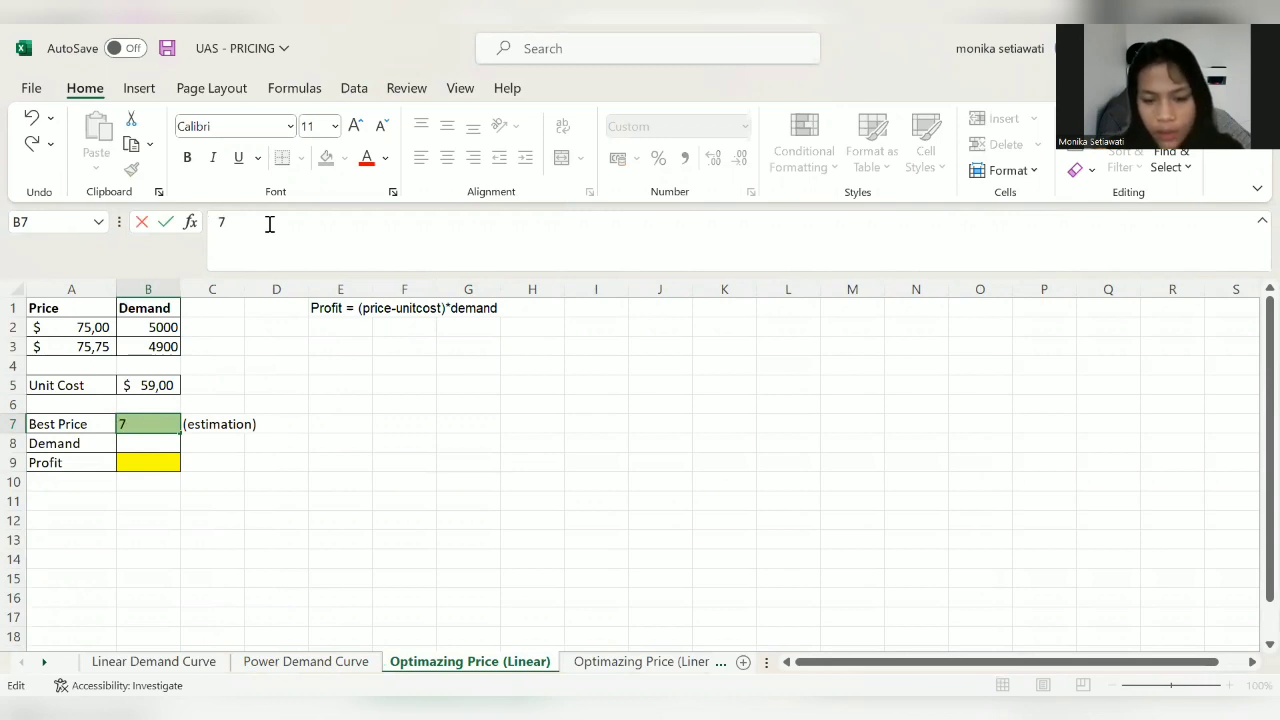
text(000)
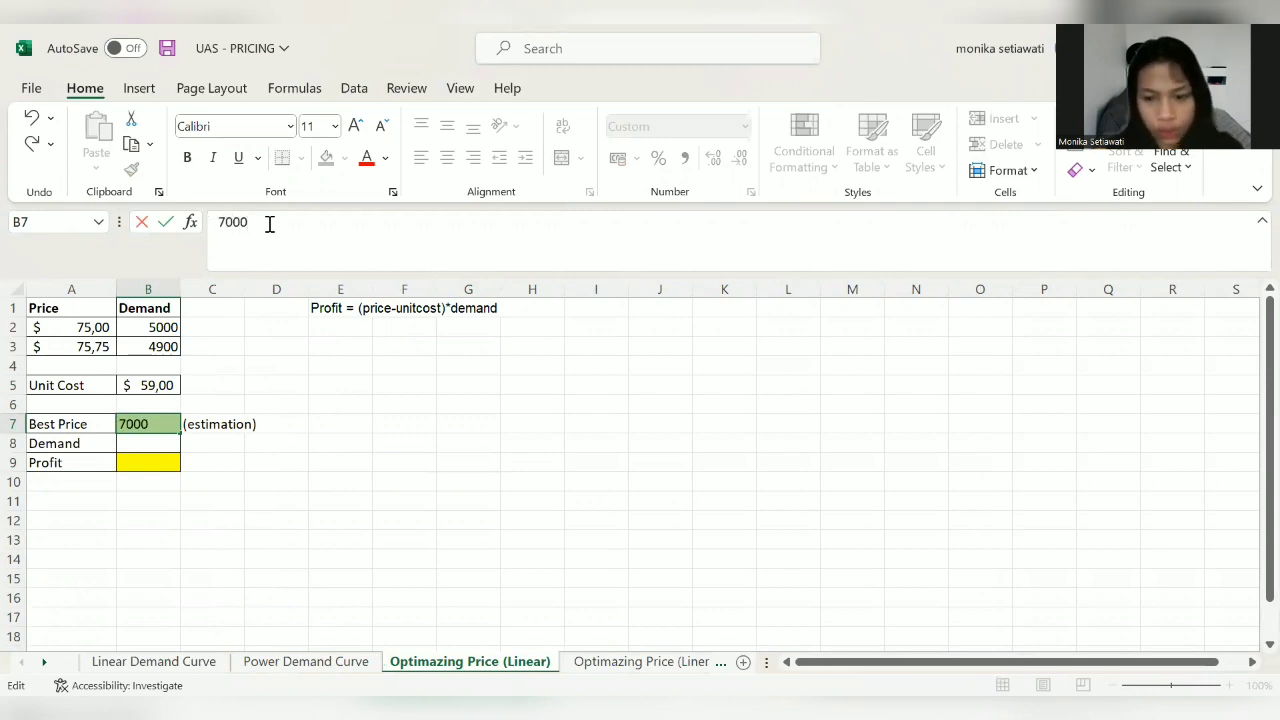
key(BackSpace)
key(BackSpace)
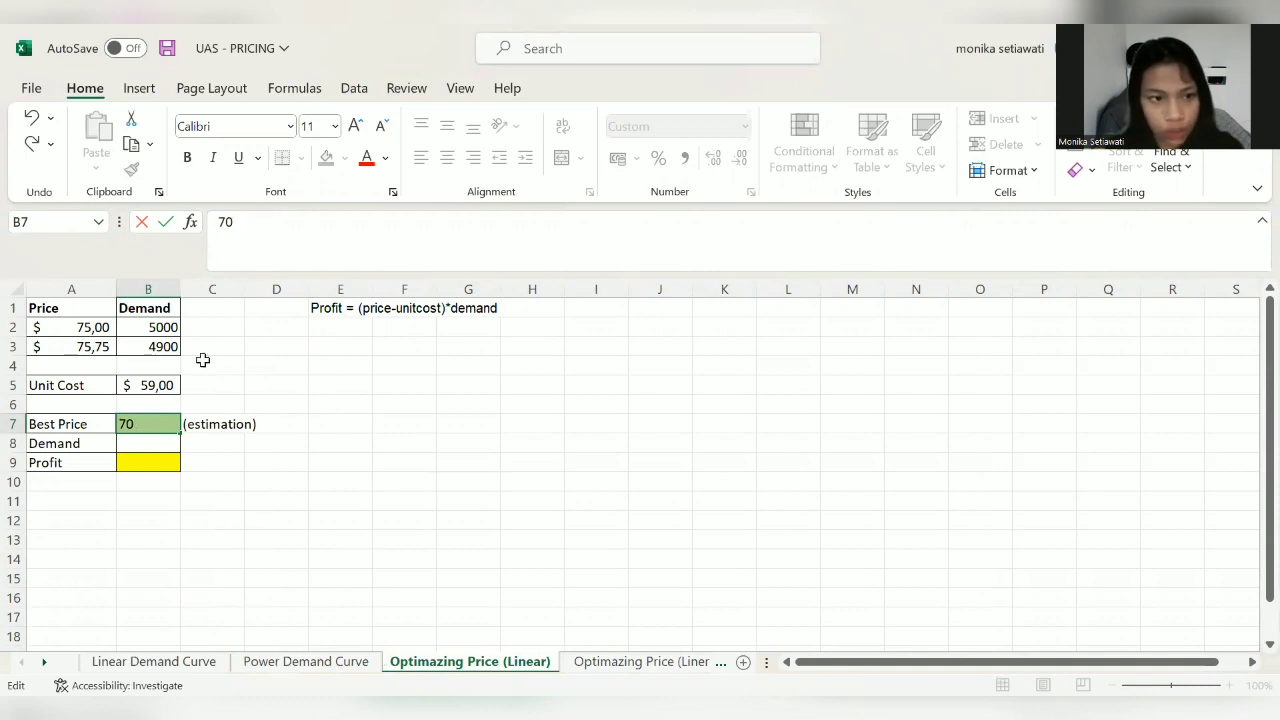
click(159, 442)
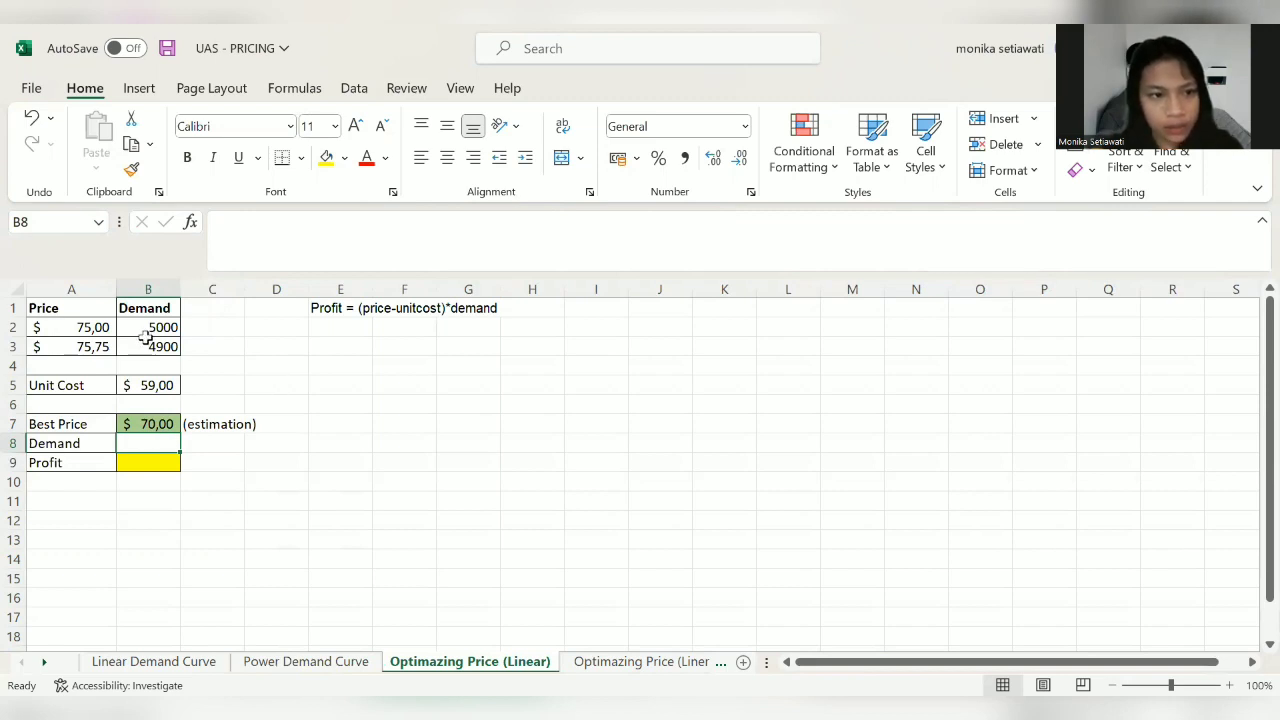
Step: Insert a scatter chart of the price and demand data in A1:B3 and switch its rows and columns to plot demand against price
drag(75, 310, 143, 343)
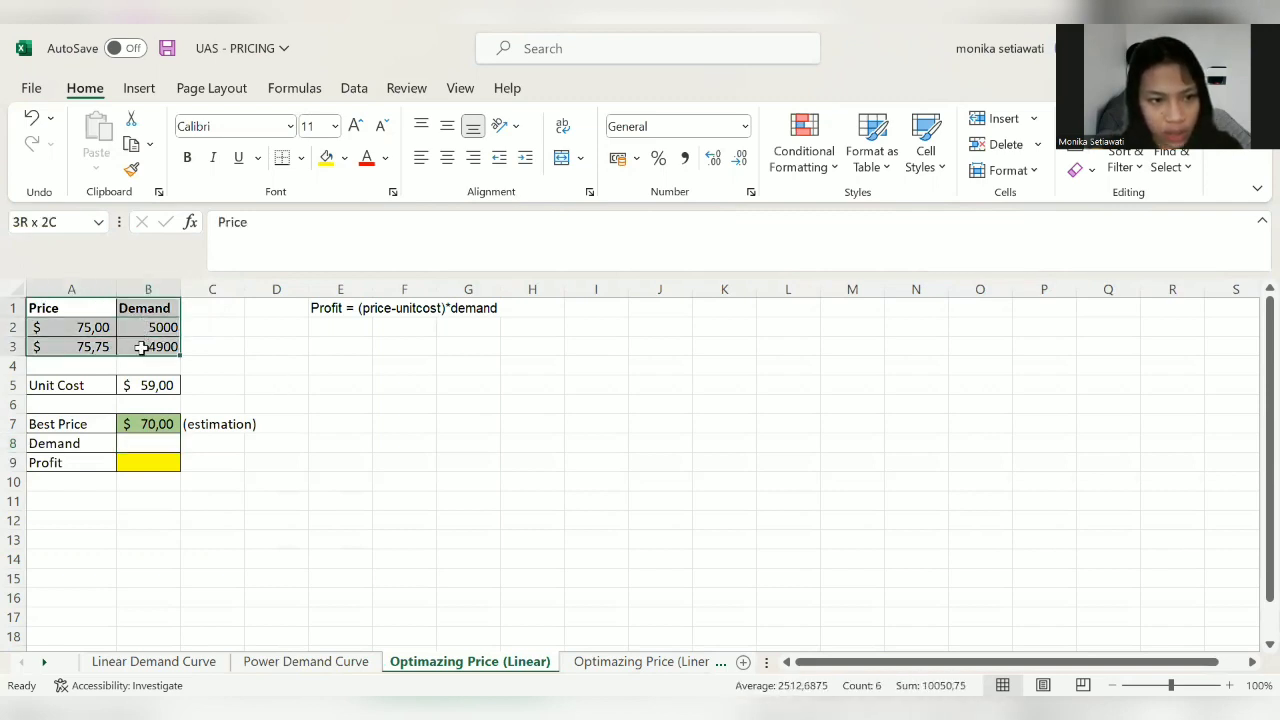
click(140, 89)
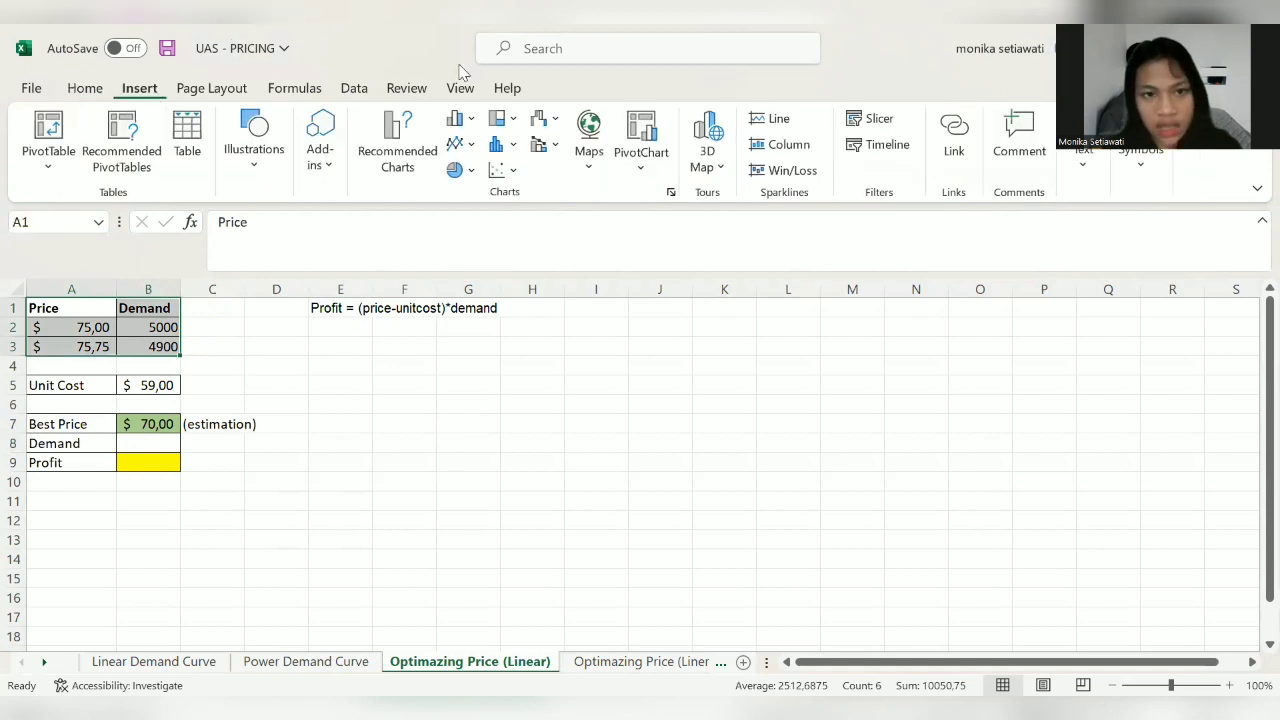
click(498, 170)
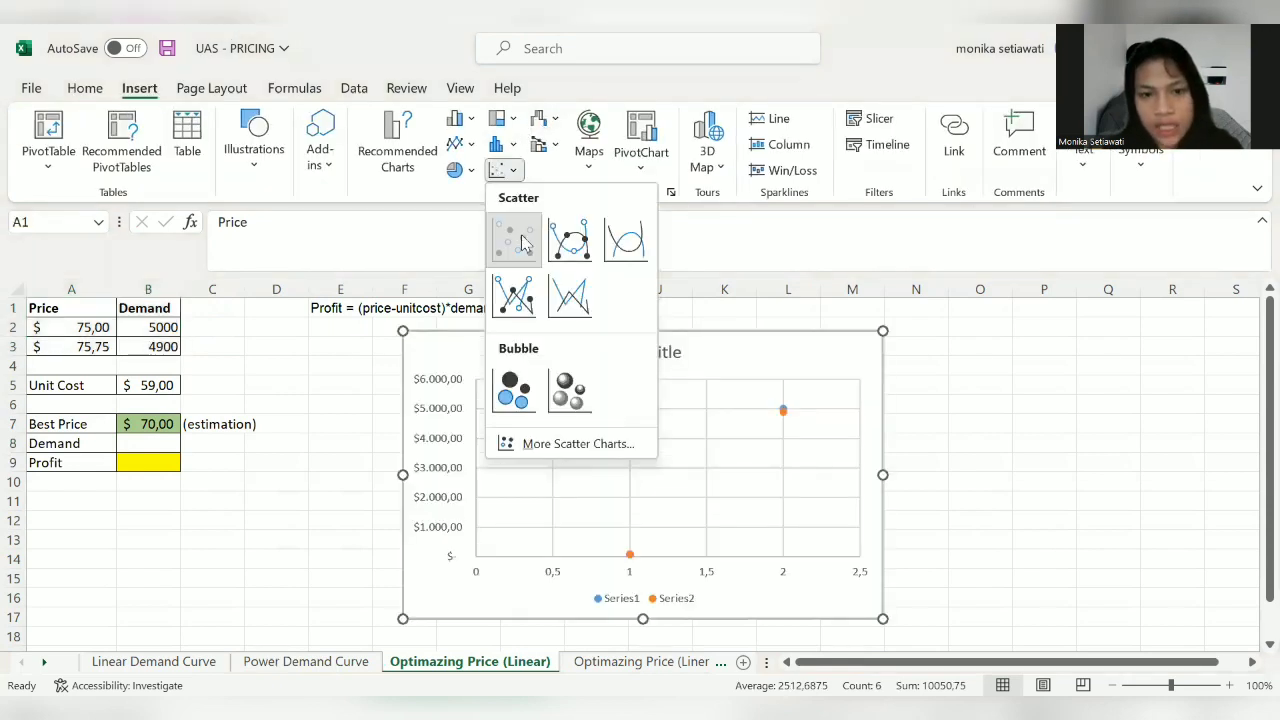
click(522, 236)
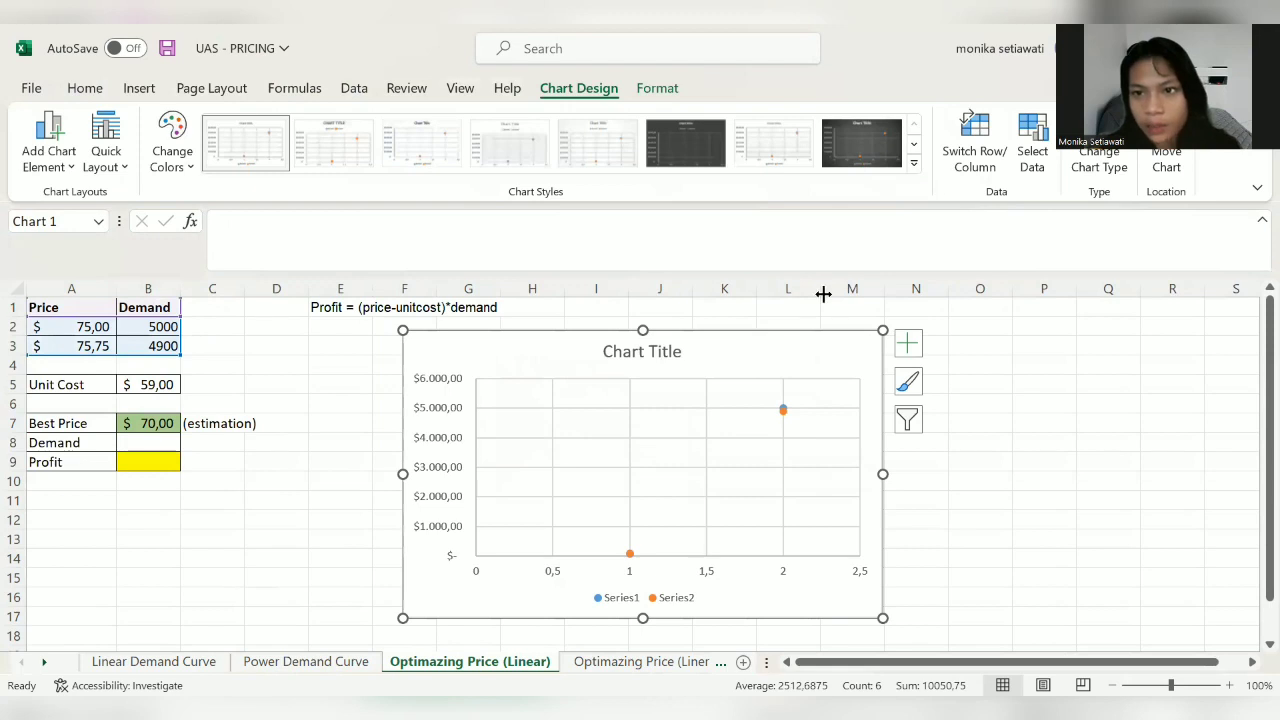
click(975, 143)
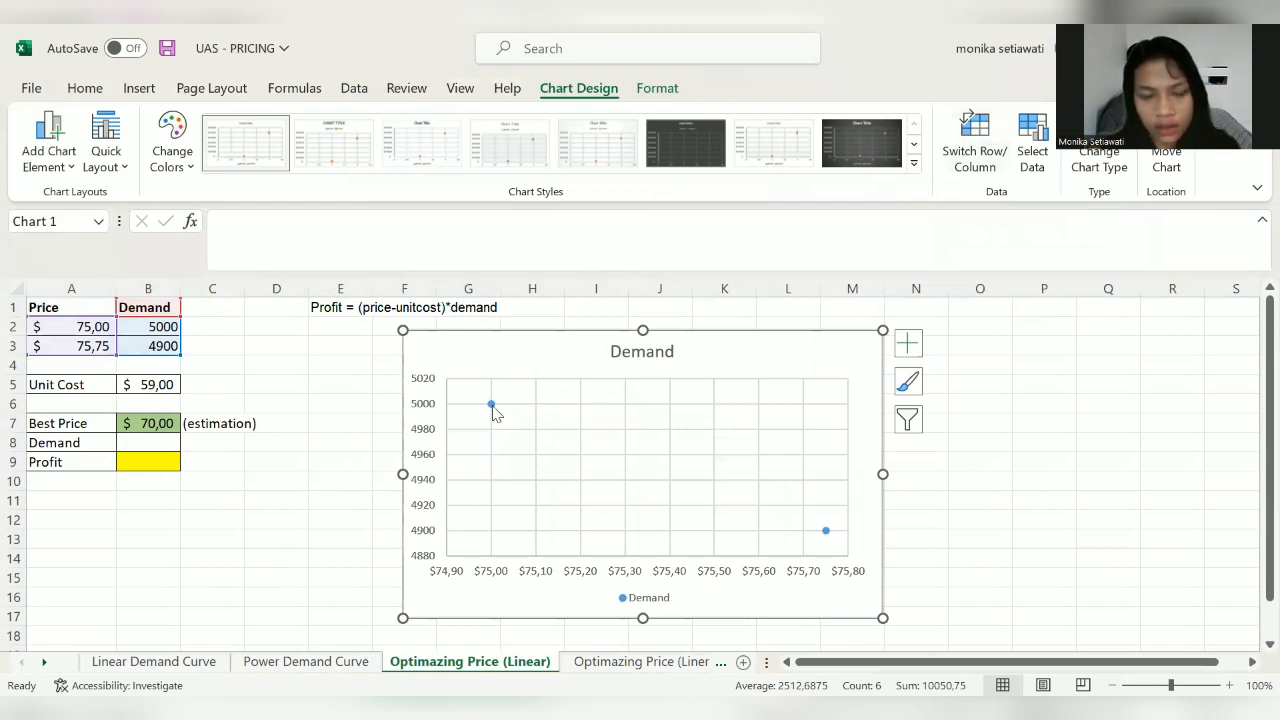
Step: Add a linear trendline to the Demand series and display its equation on the chart
mouse_move(495, 413)
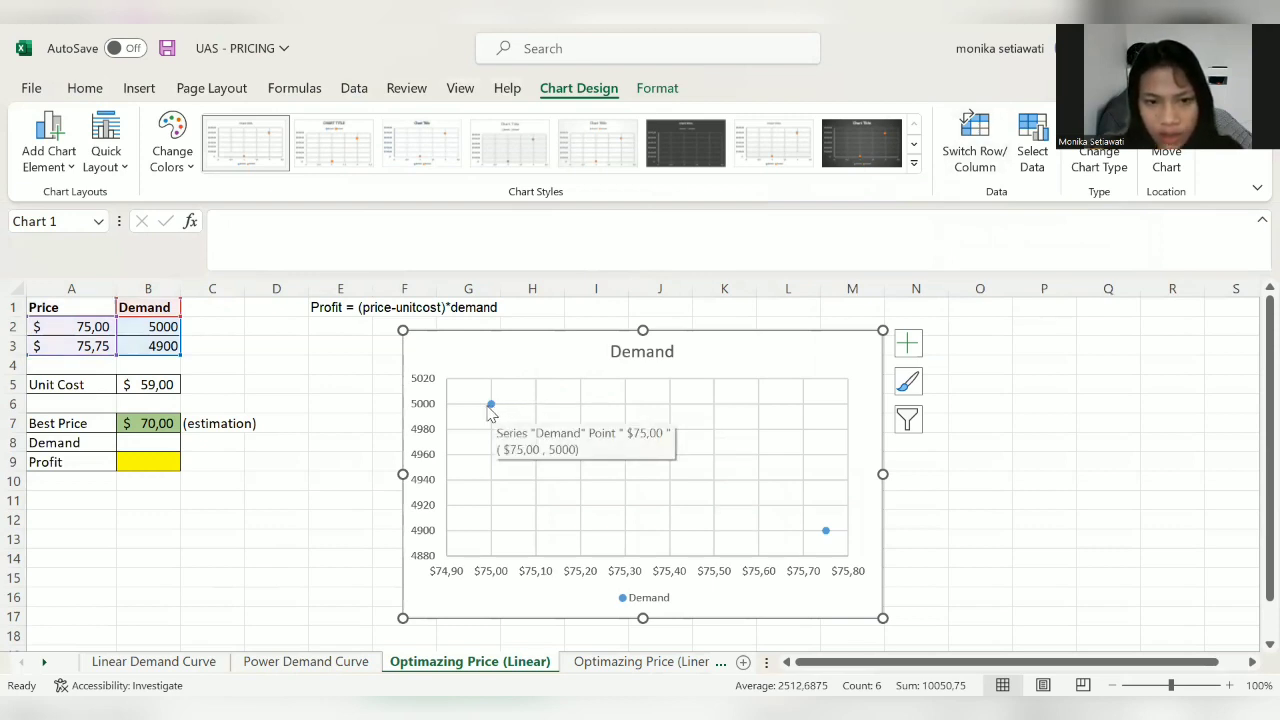
click(488, 405)
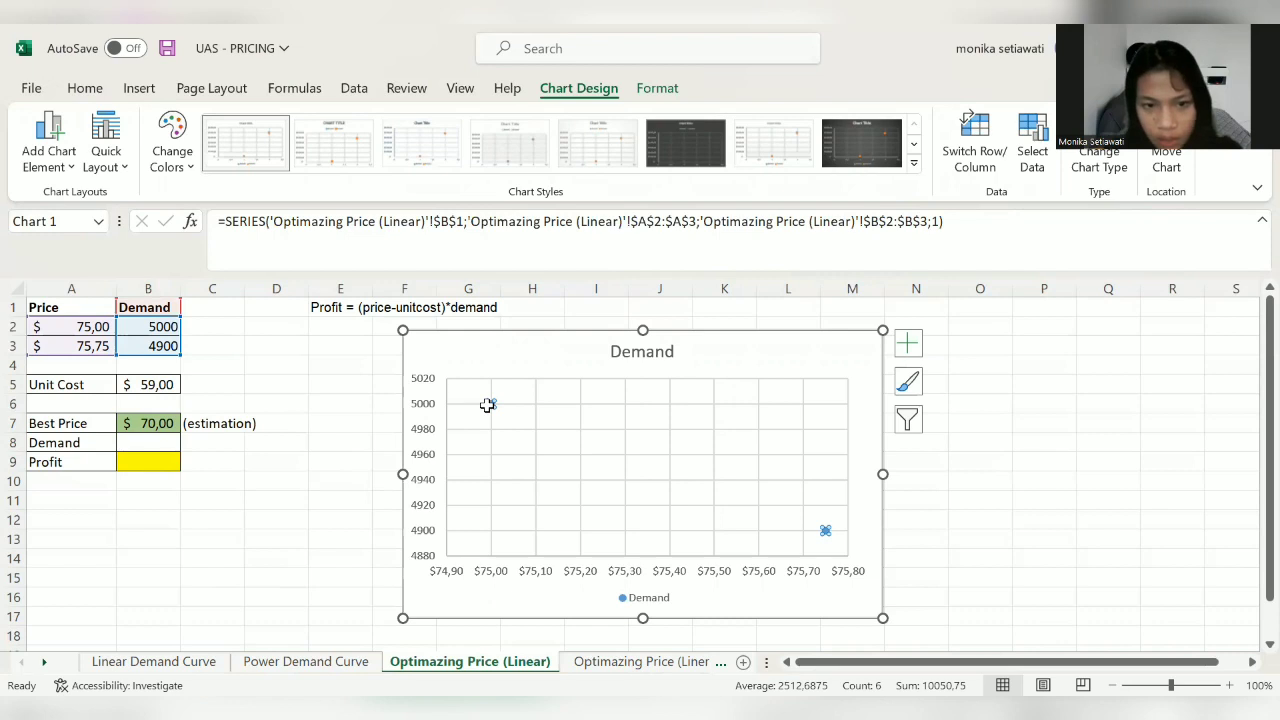
right_click(489, 405)
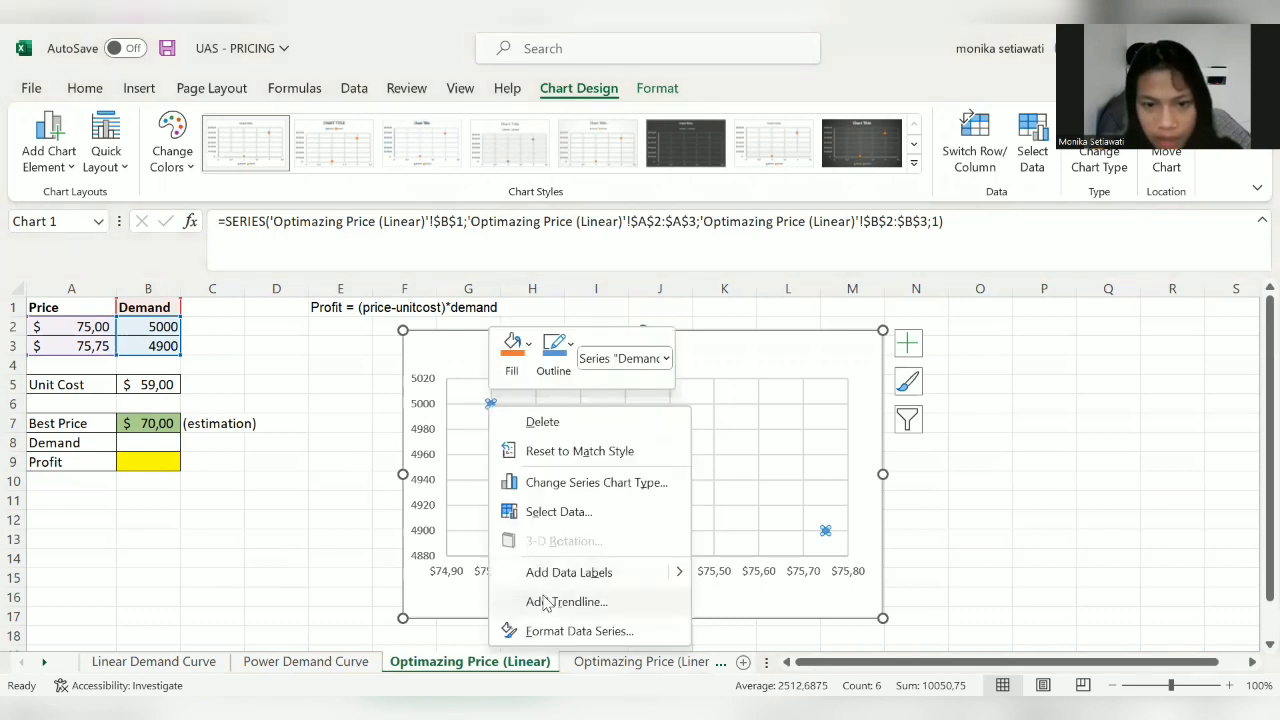
click(546, 602)
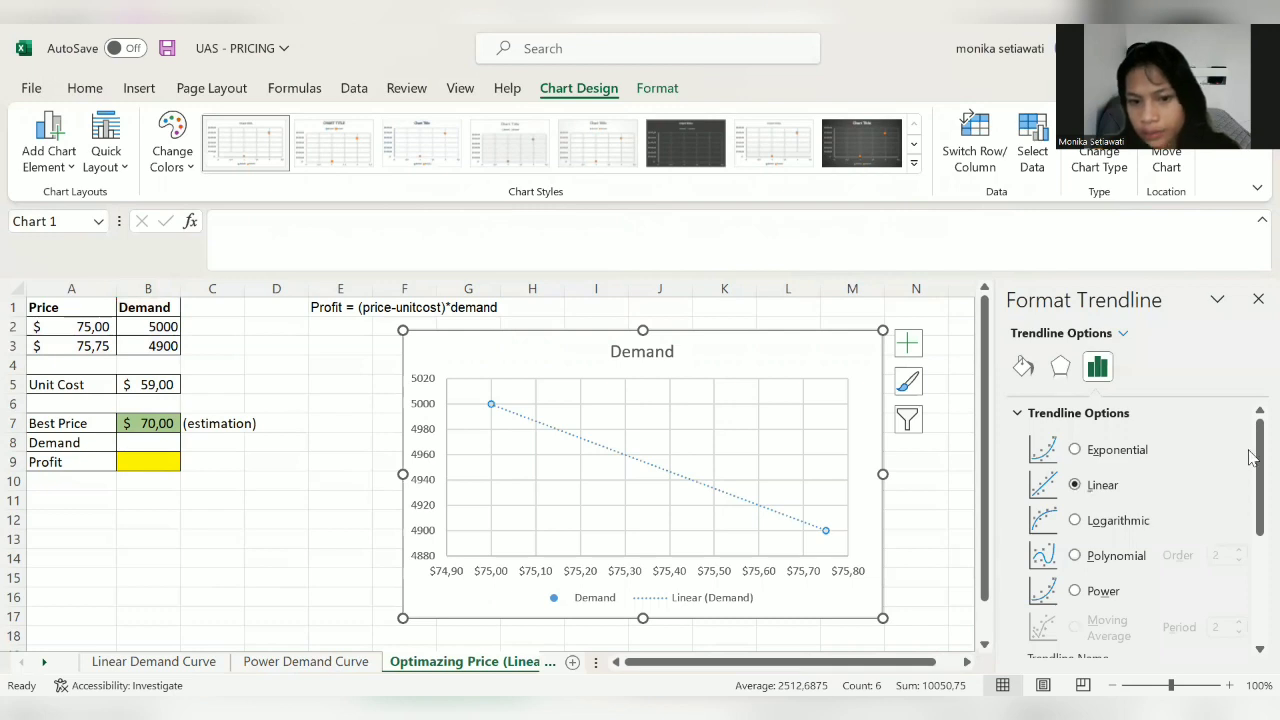
drag(1250, 468, 1250, 595)
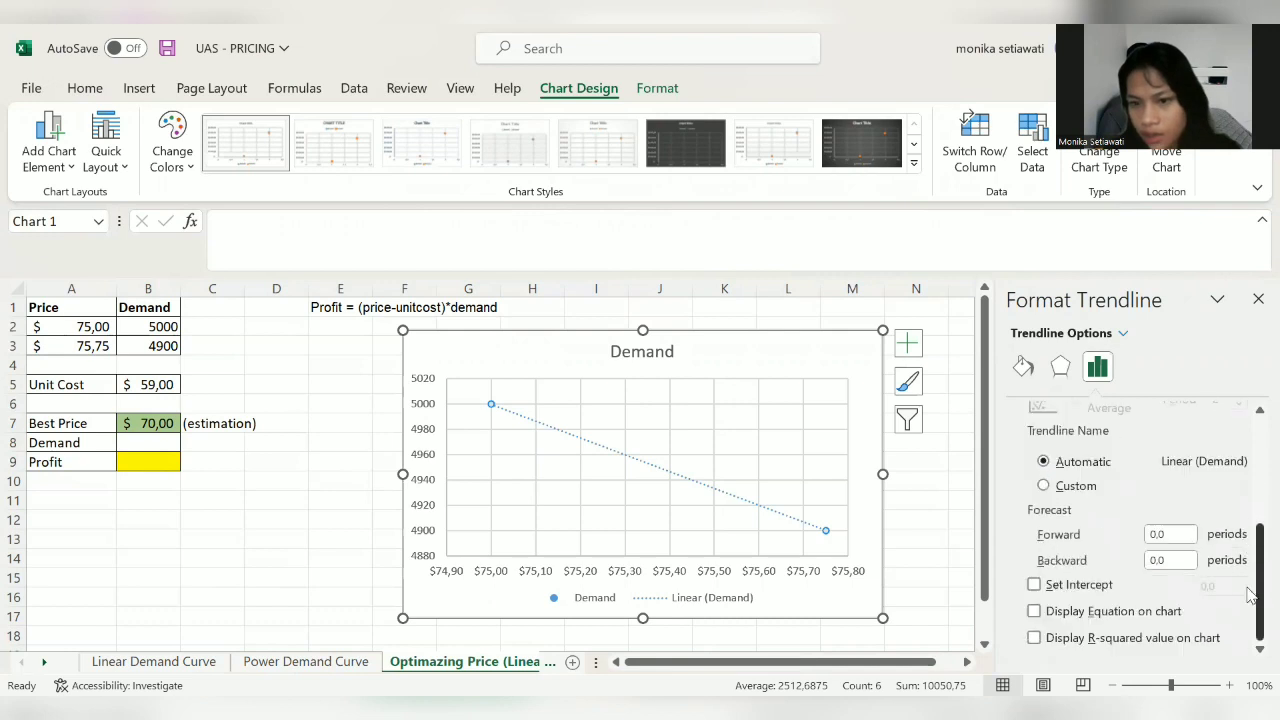
click(1034, 612)
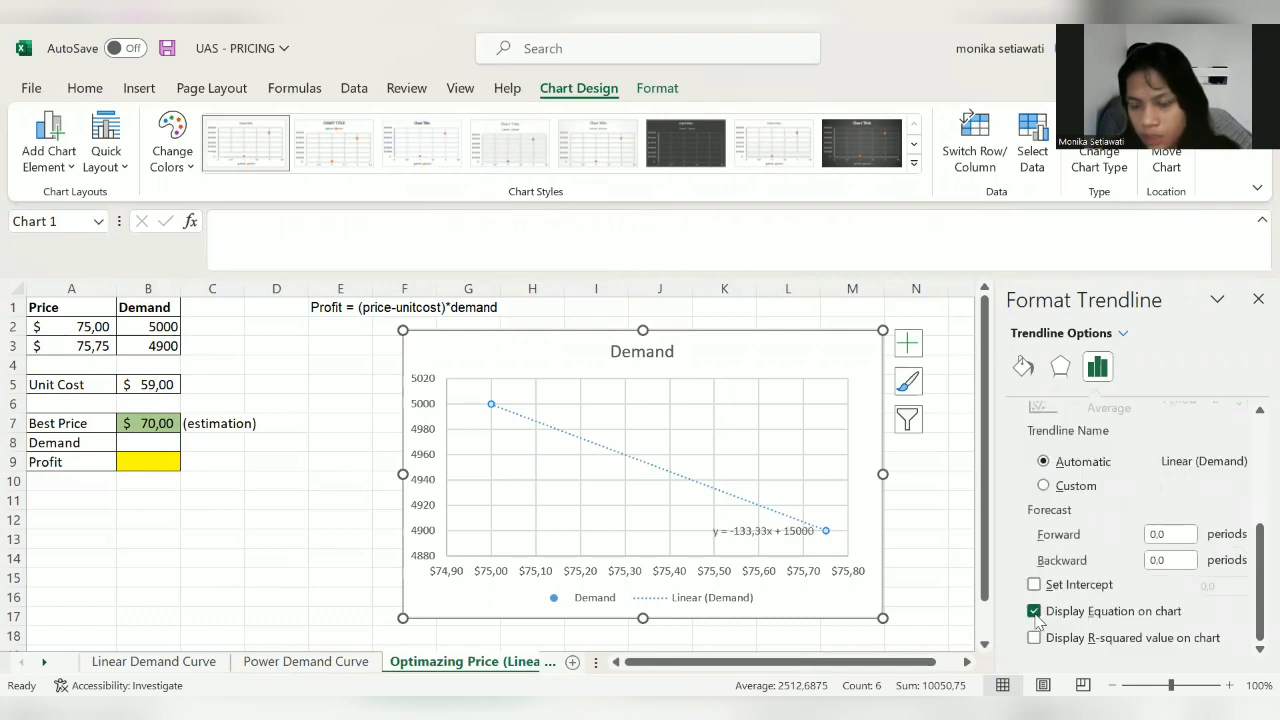
click(1258, 300)
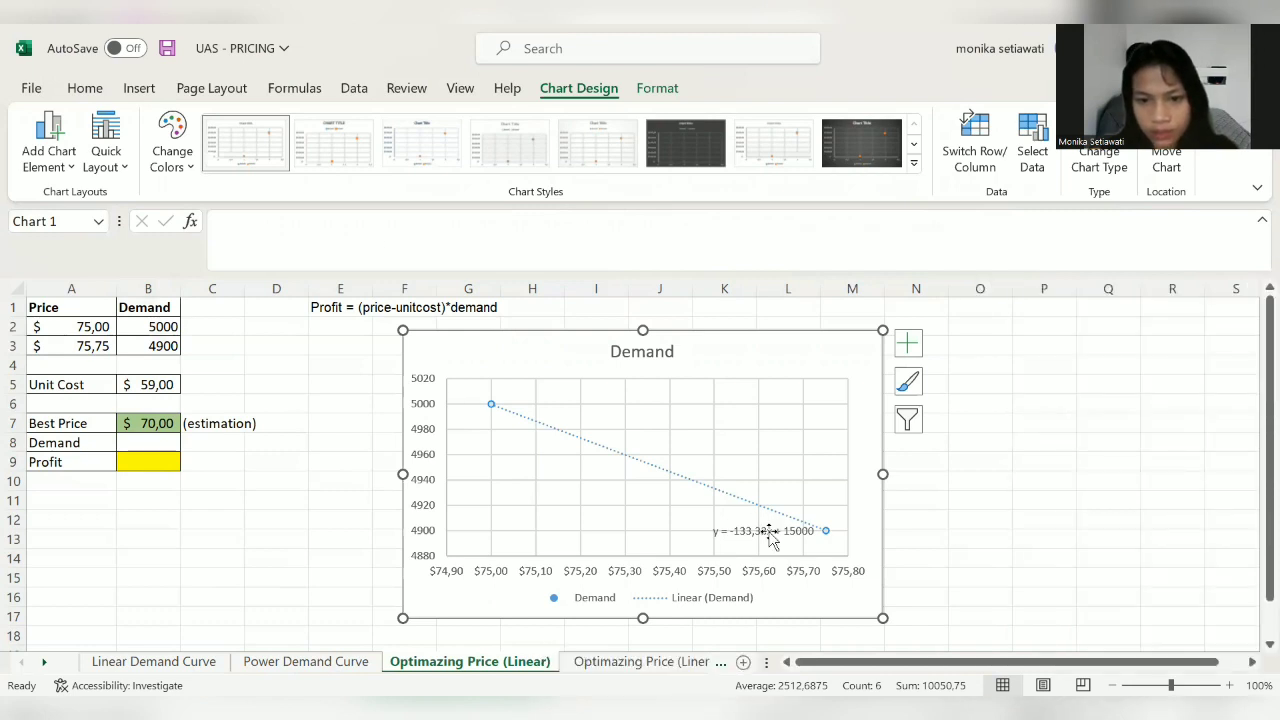
Step: Enlarge the trendline equation label on the Demand chart to font size 14
click(768, 533)
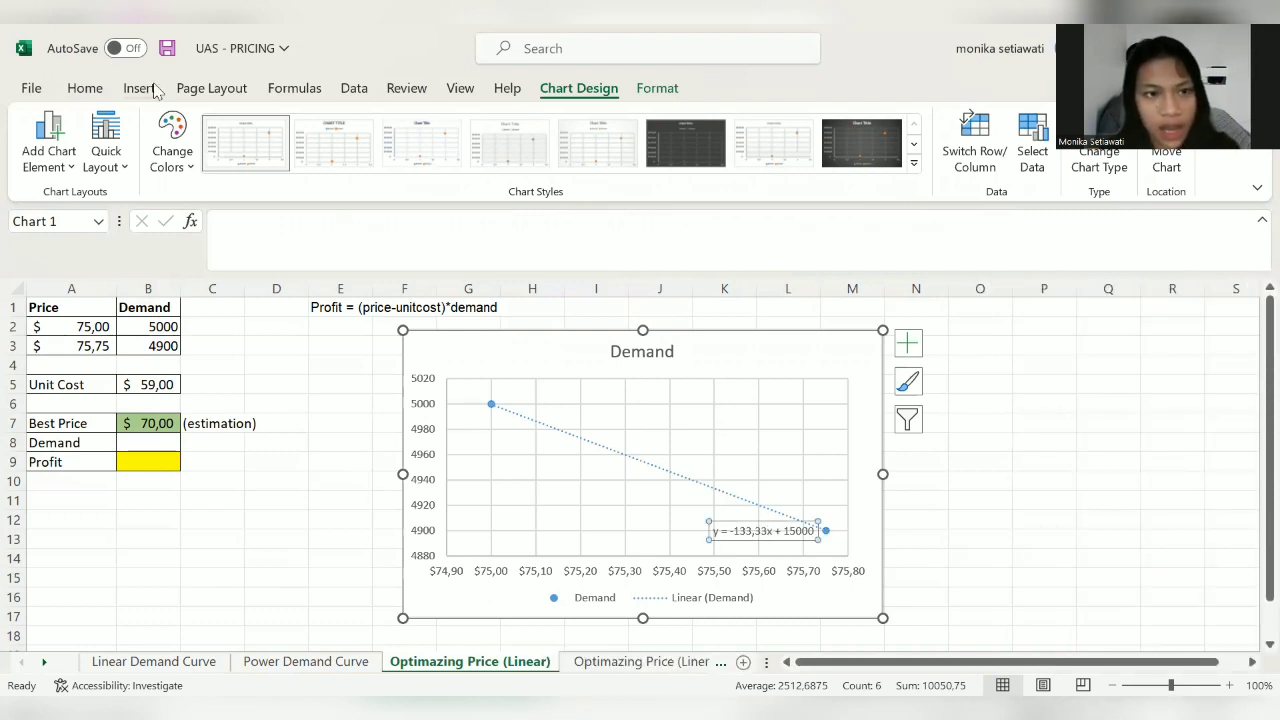
click(135, 88)
click(85, 88)
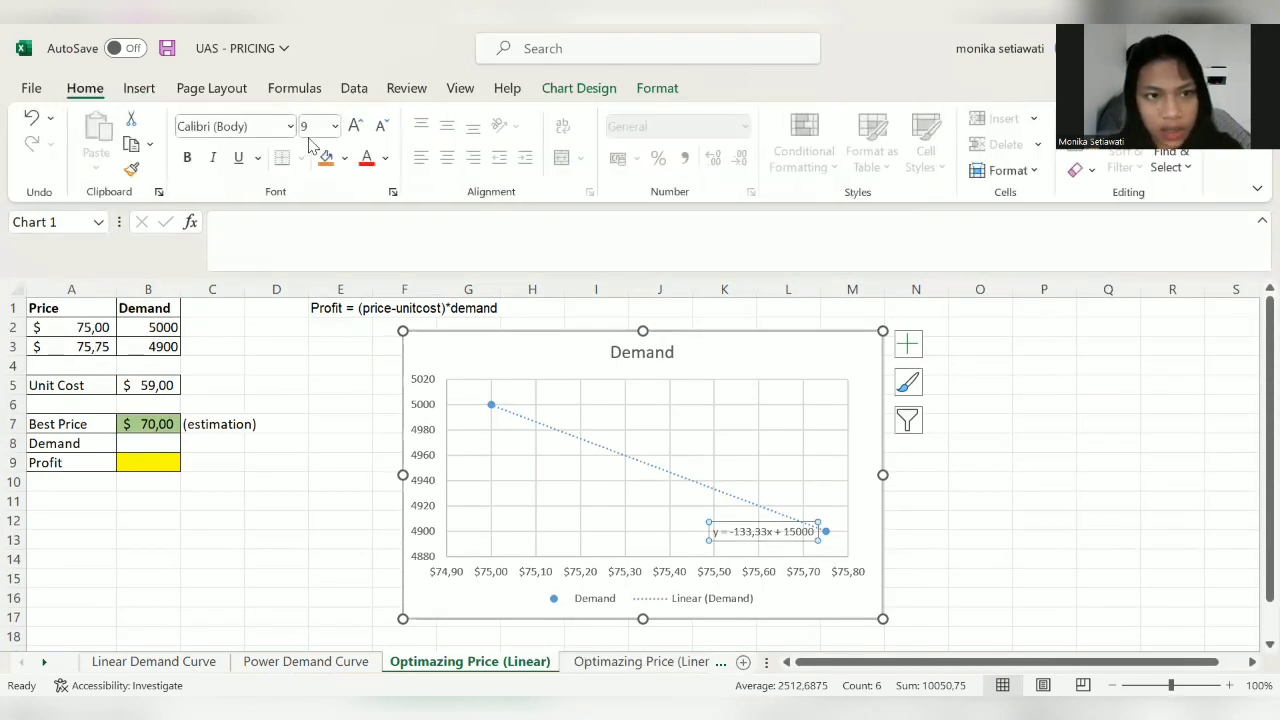
click(334, 126)
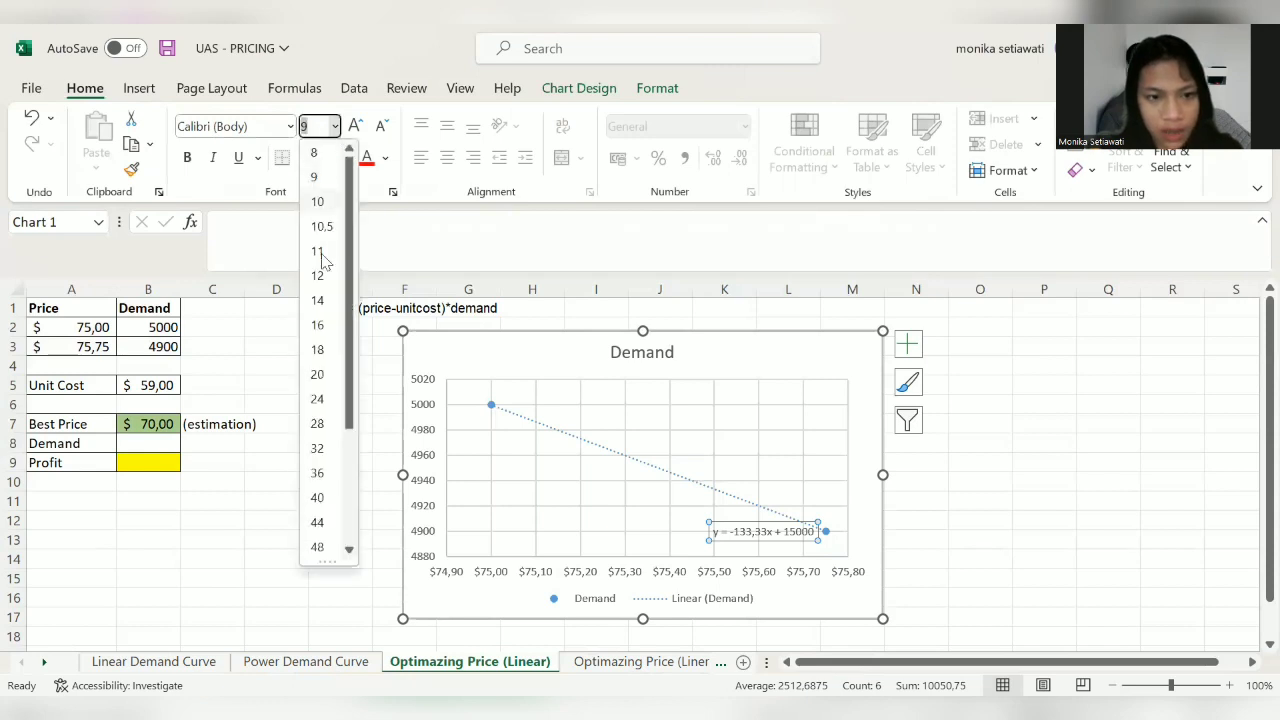
click(318, 300)
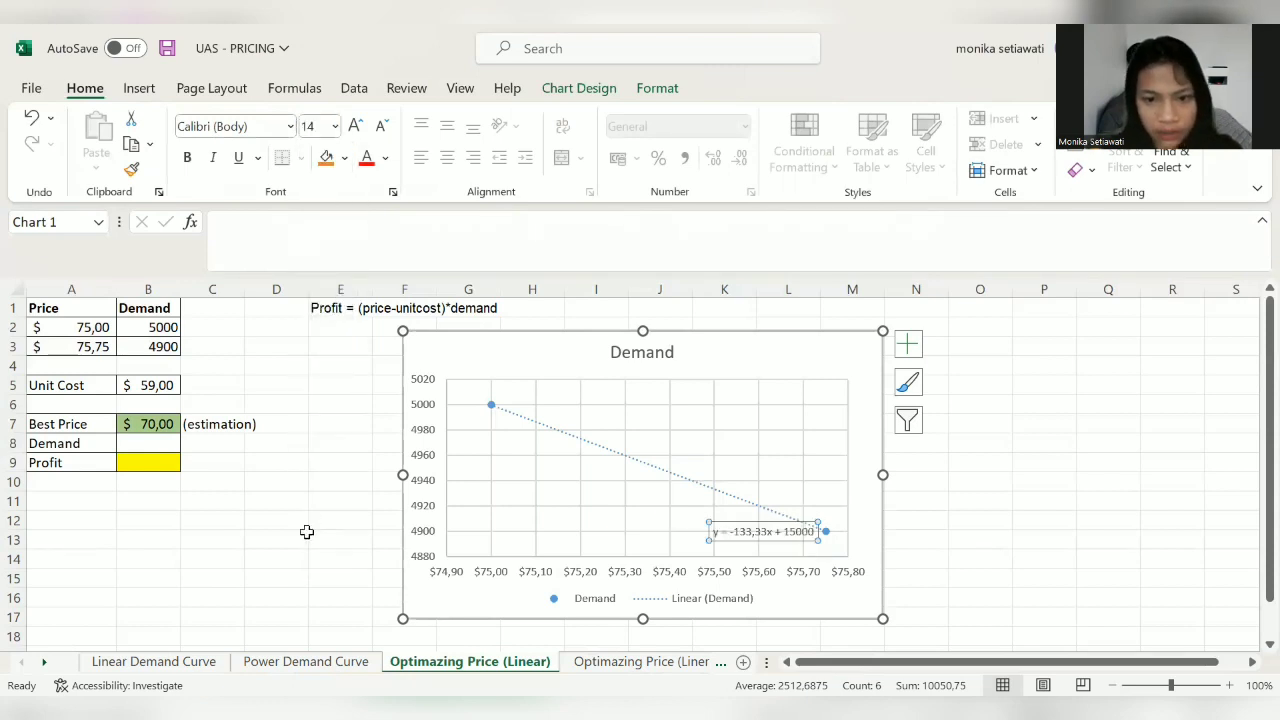
click(295, 562)
Step: Calculate the demand in B8 from the trendline equation with the formula =15000-133,33*B7
click(157, 443)
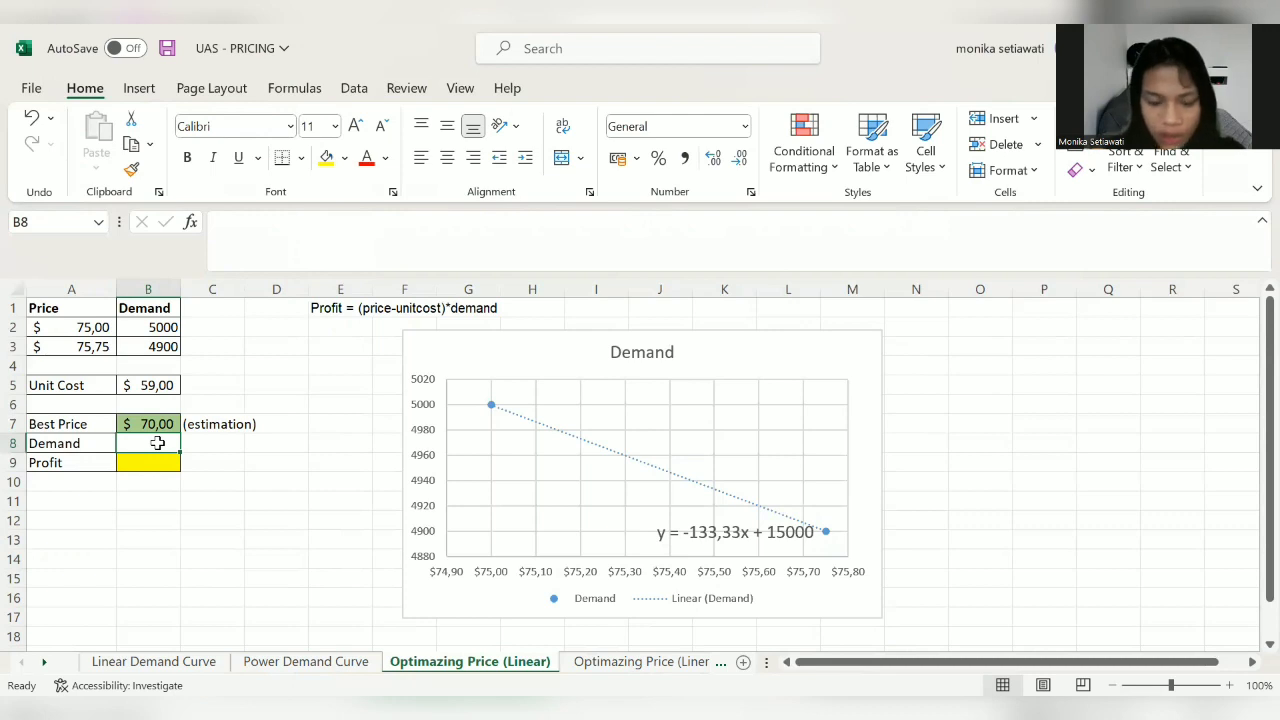
text(=)
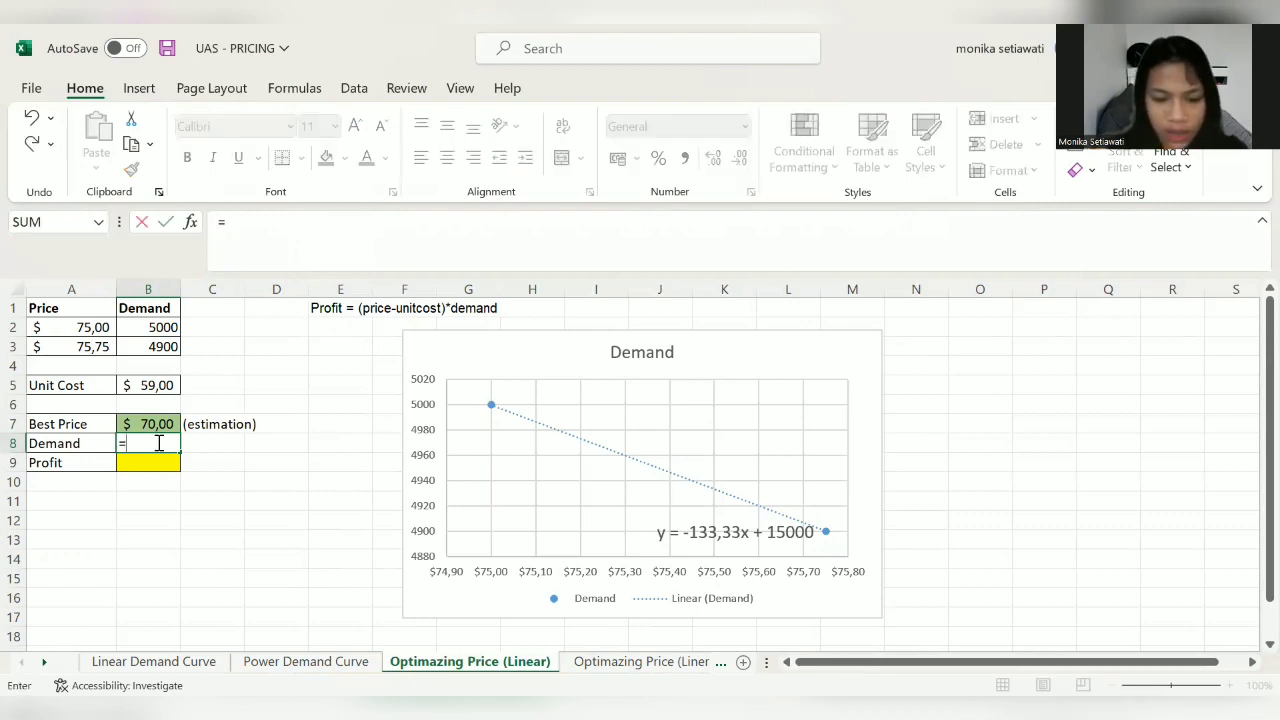
text(15)
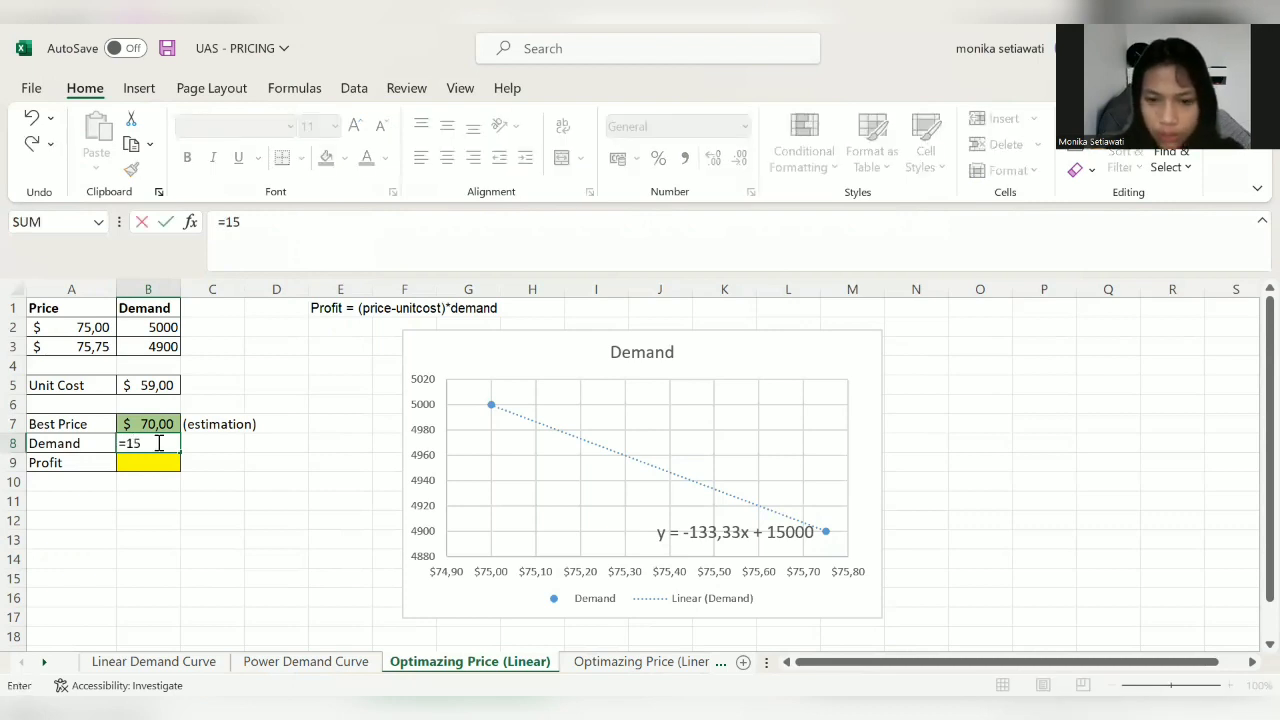
text(000)
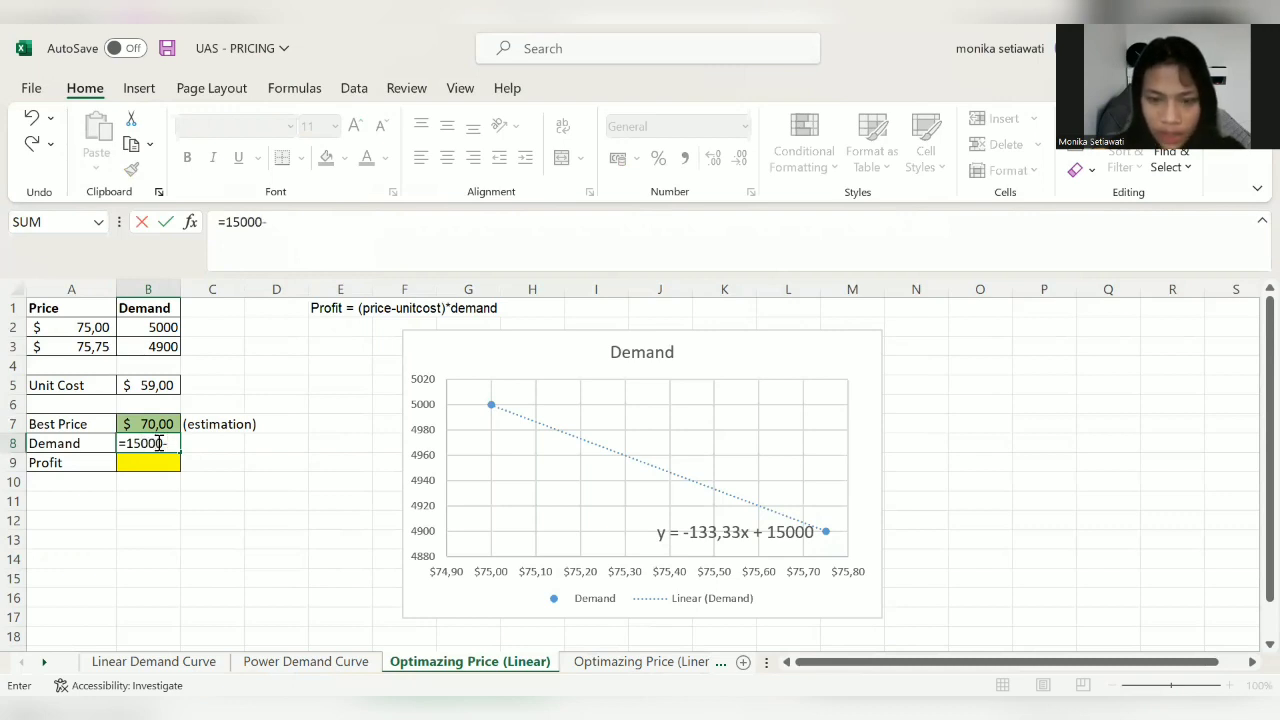
text(-133)
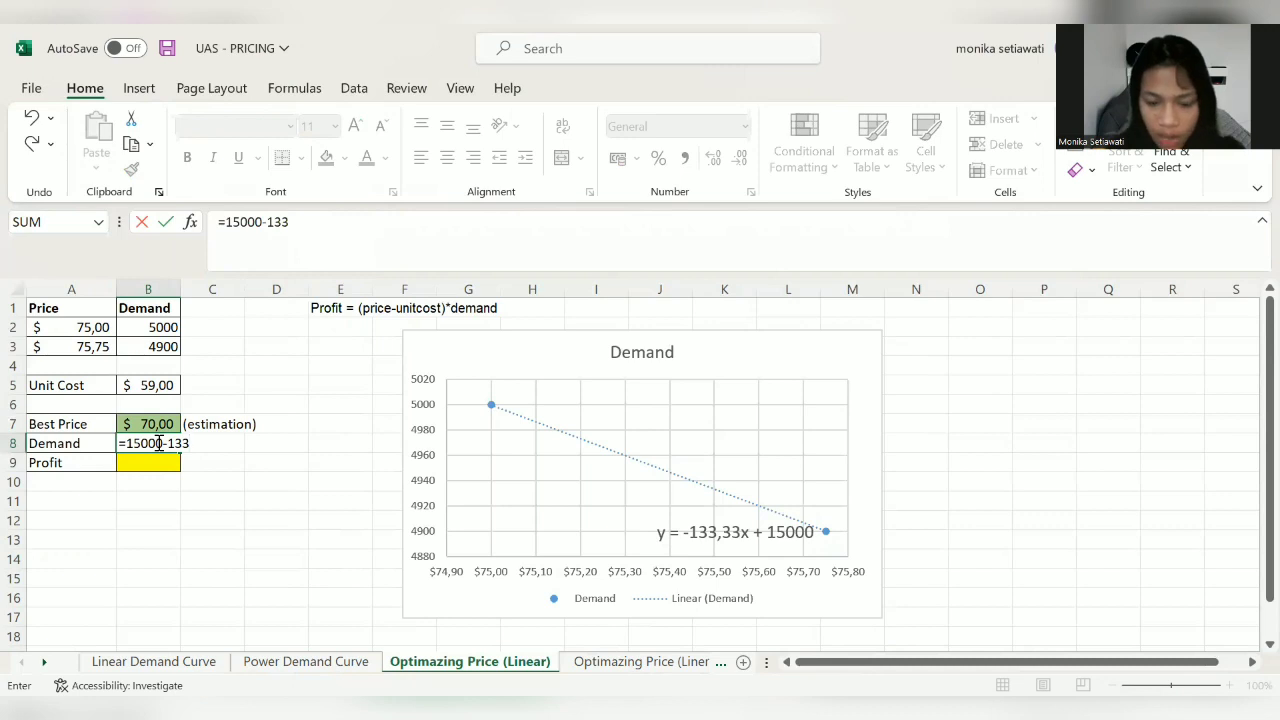
text(,33*)
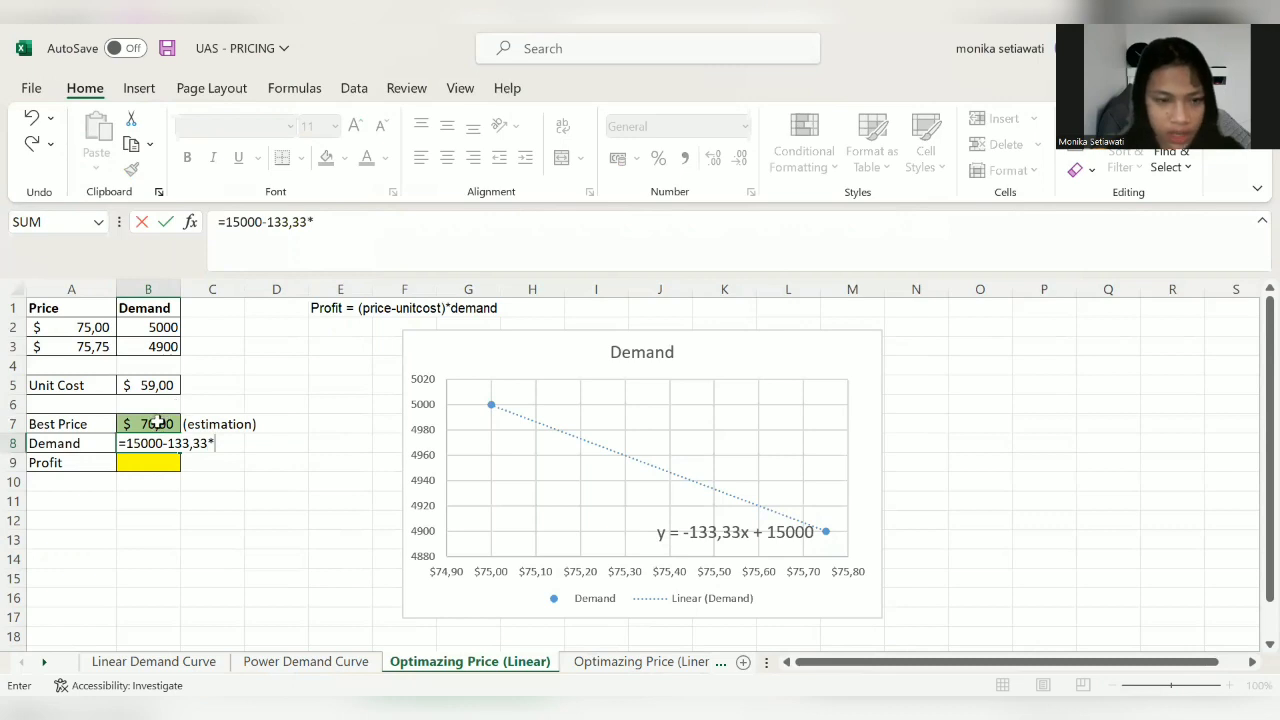
click(158, 423)
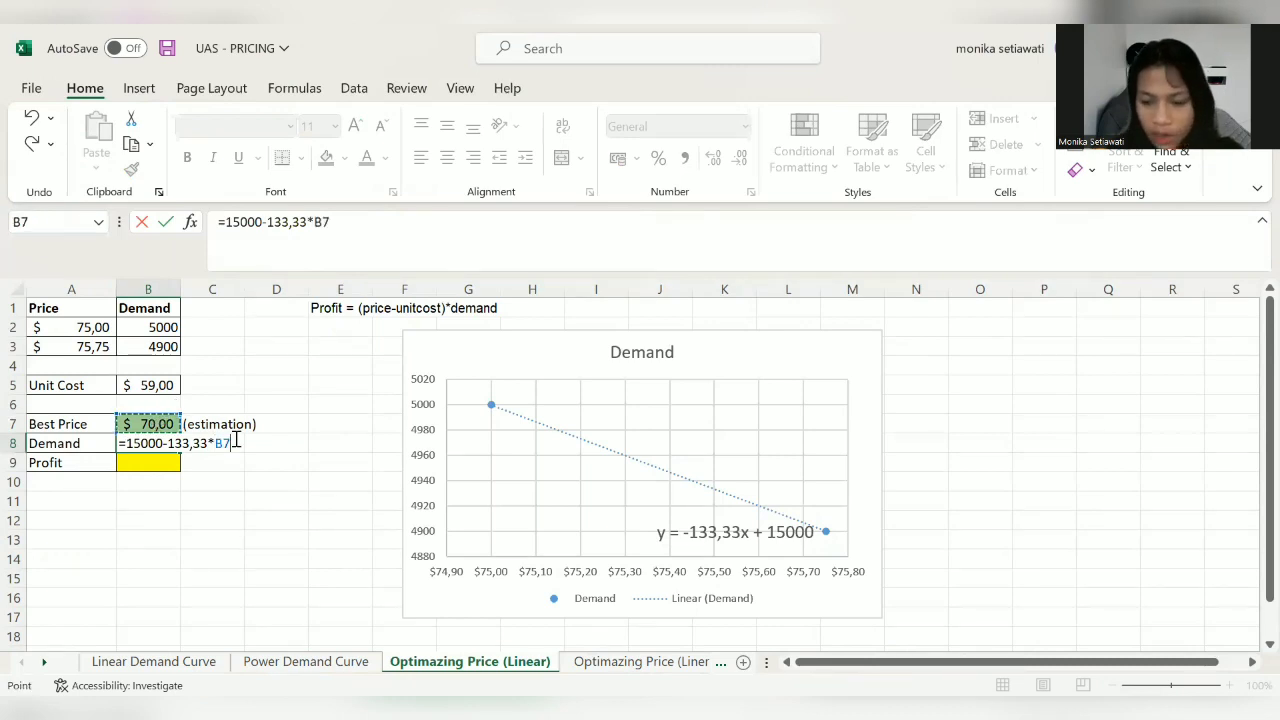
key(Return)
Step: Reduce the demand value in B8 to one decimal place
click(165, 442)
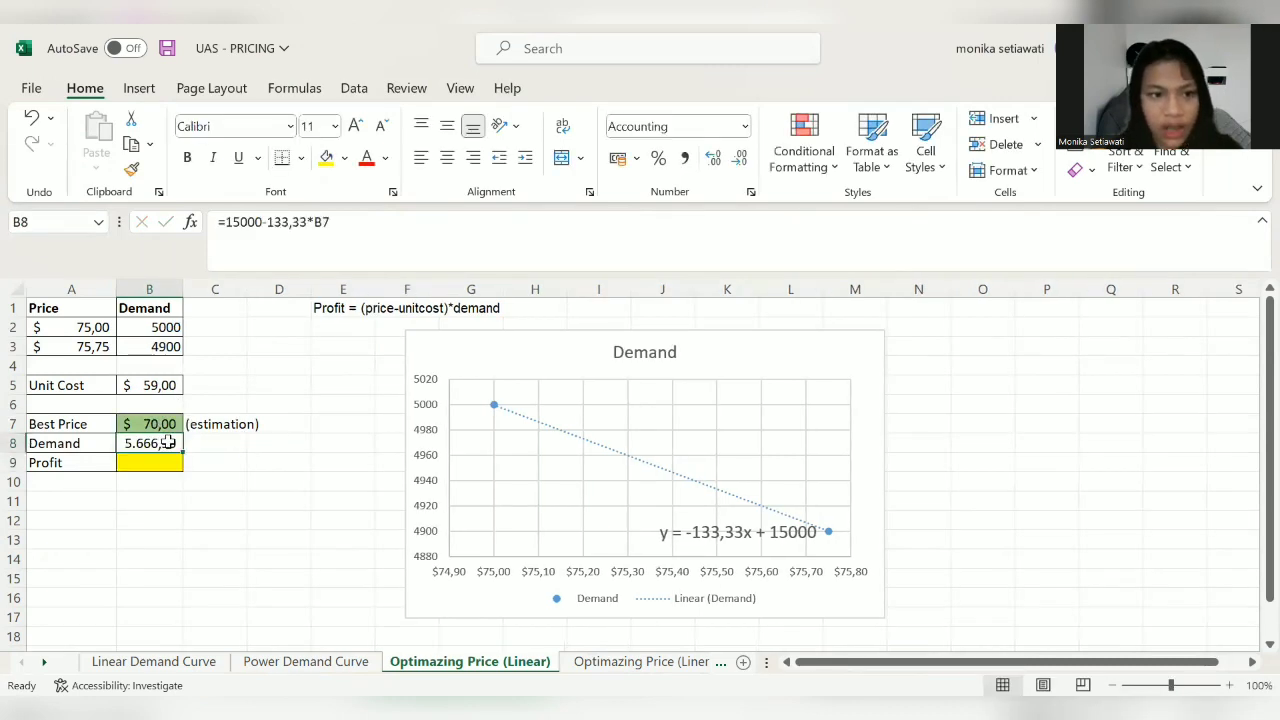
click(745, 127)
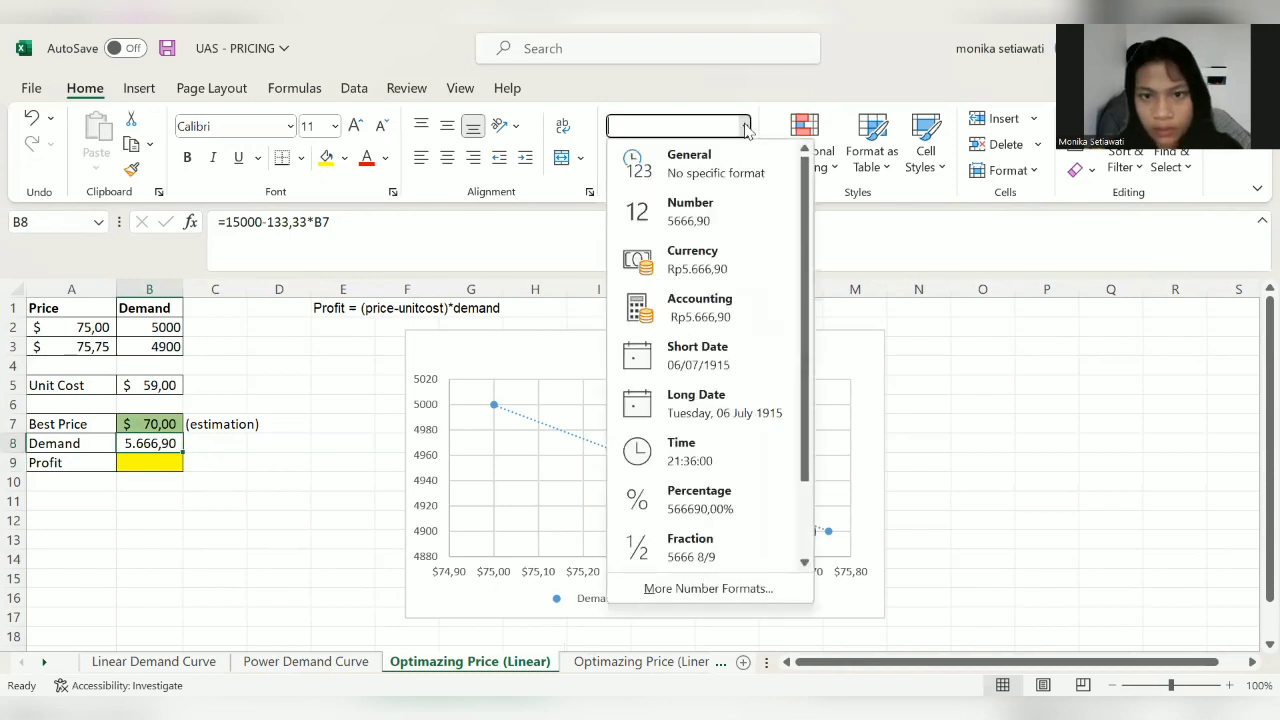
click(935, 370)
click(740, 160)
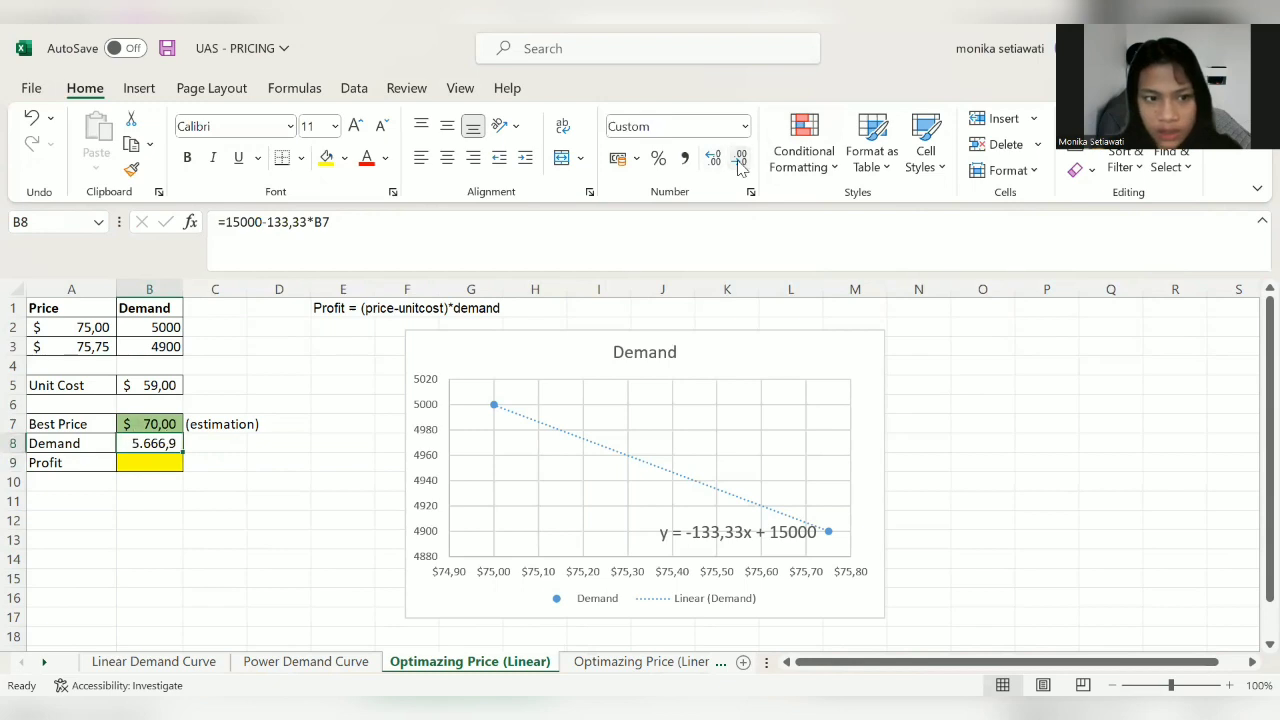
Step: Calculate the profit in B9 with the formula =(B7-B5)*B8, following the profit definition noted in E1
click(150, 465)
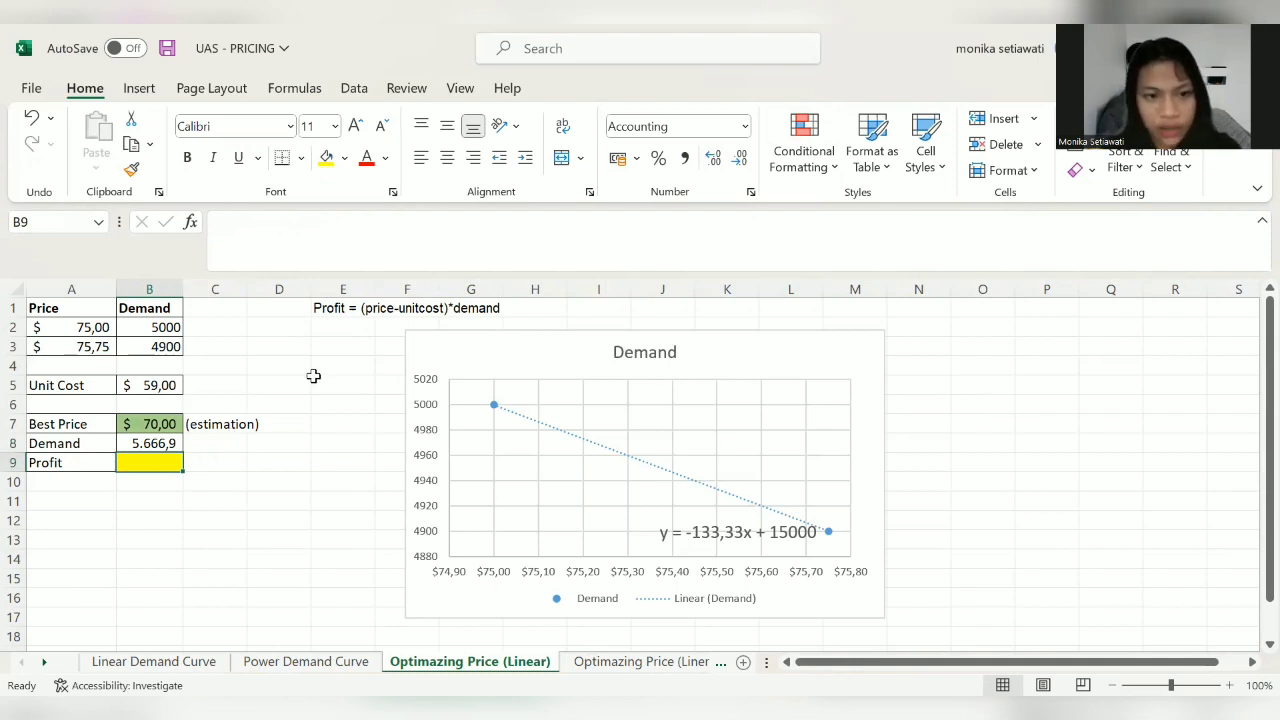
click(338, 310)
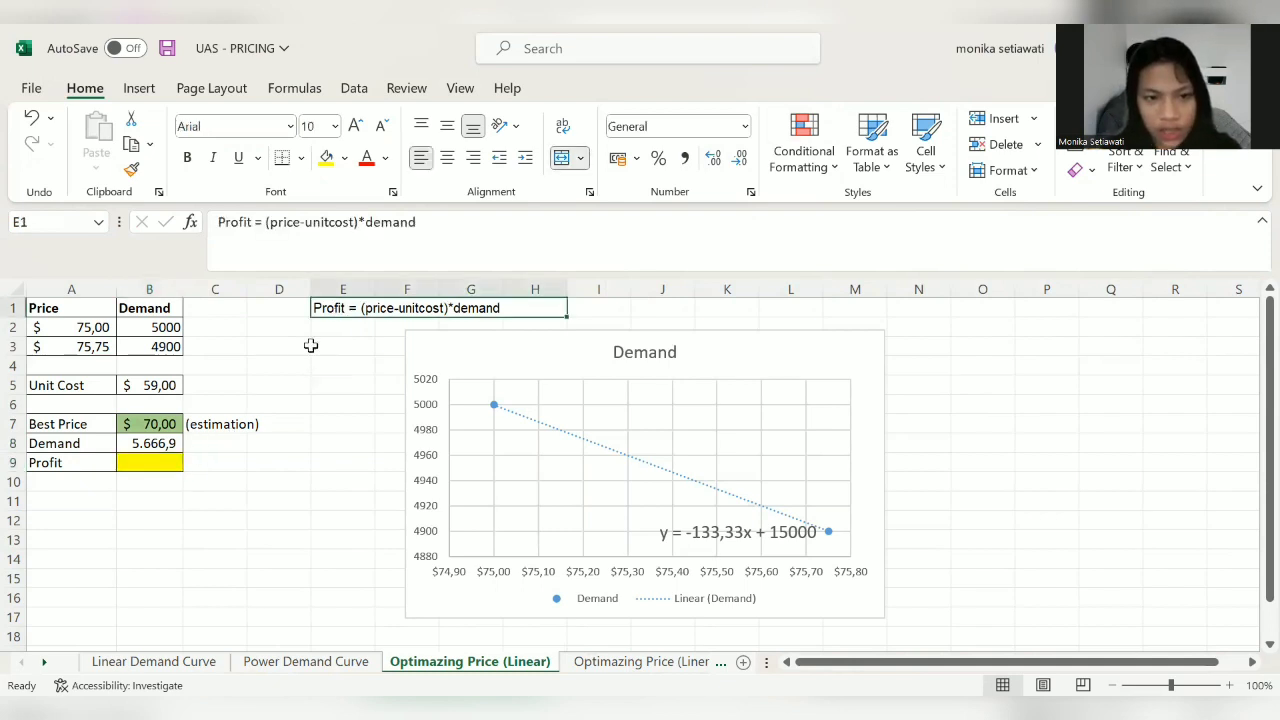
click(168, 460)
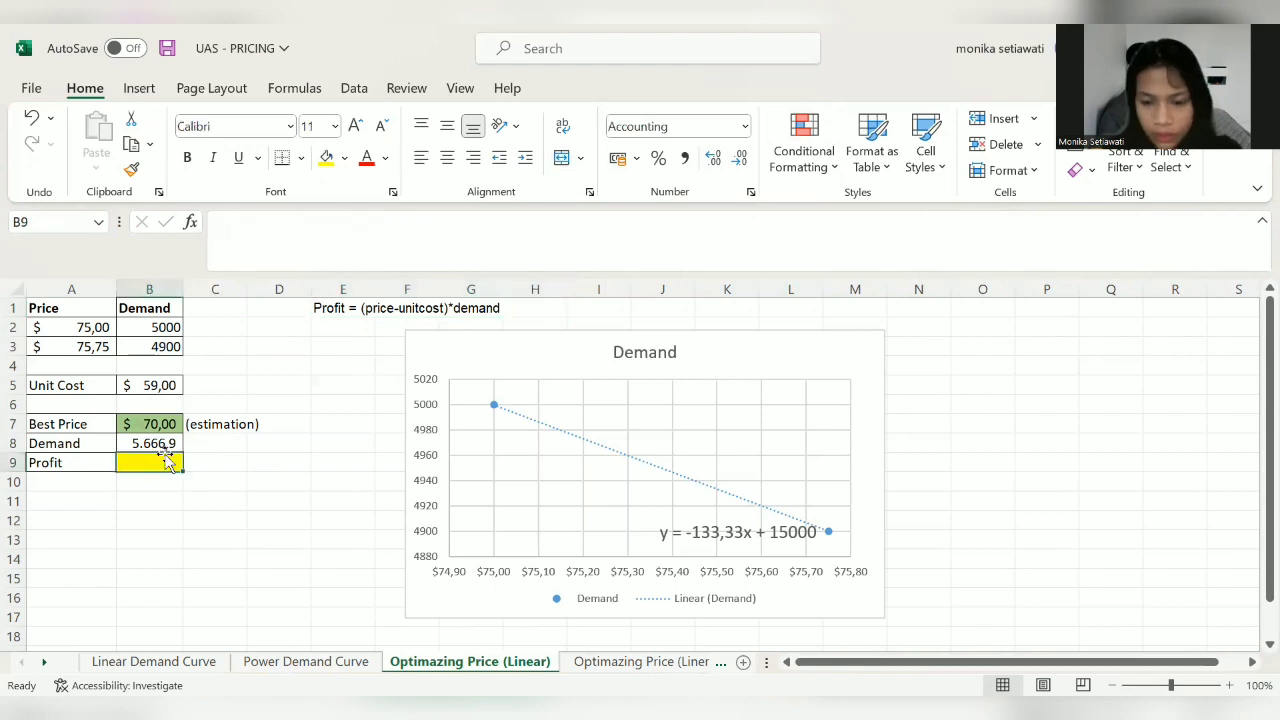
text(=)
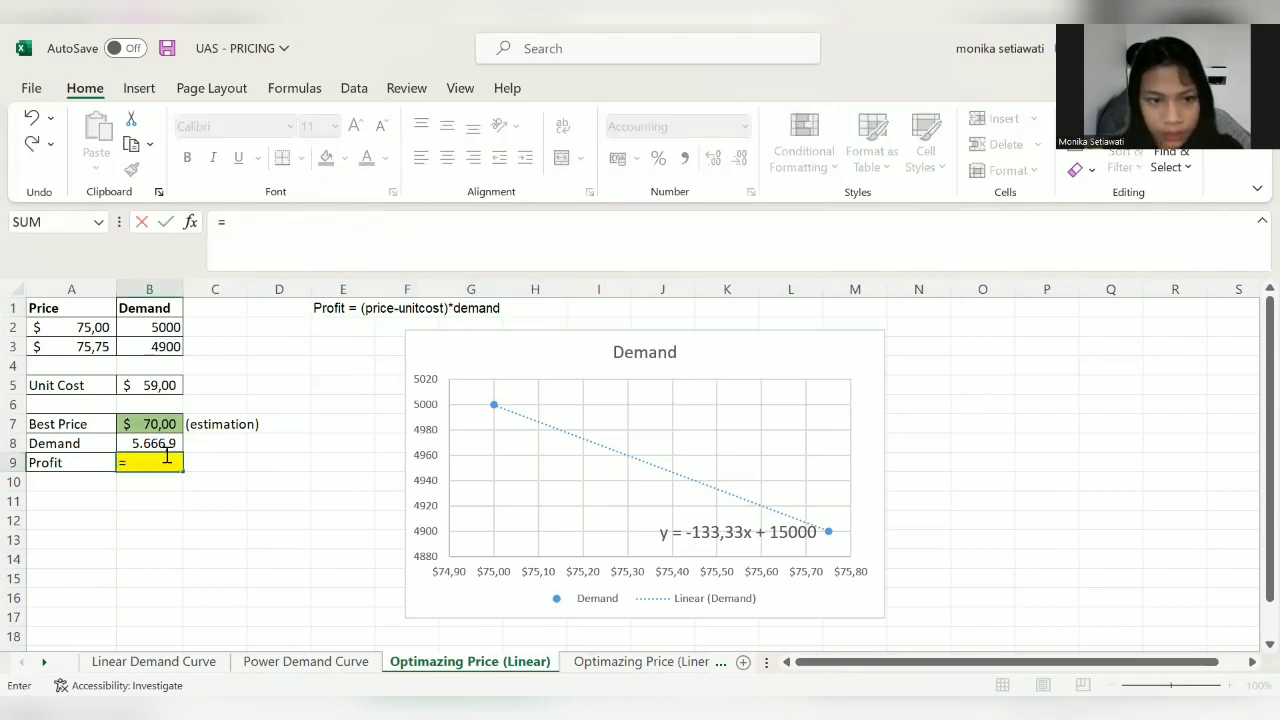
text(()
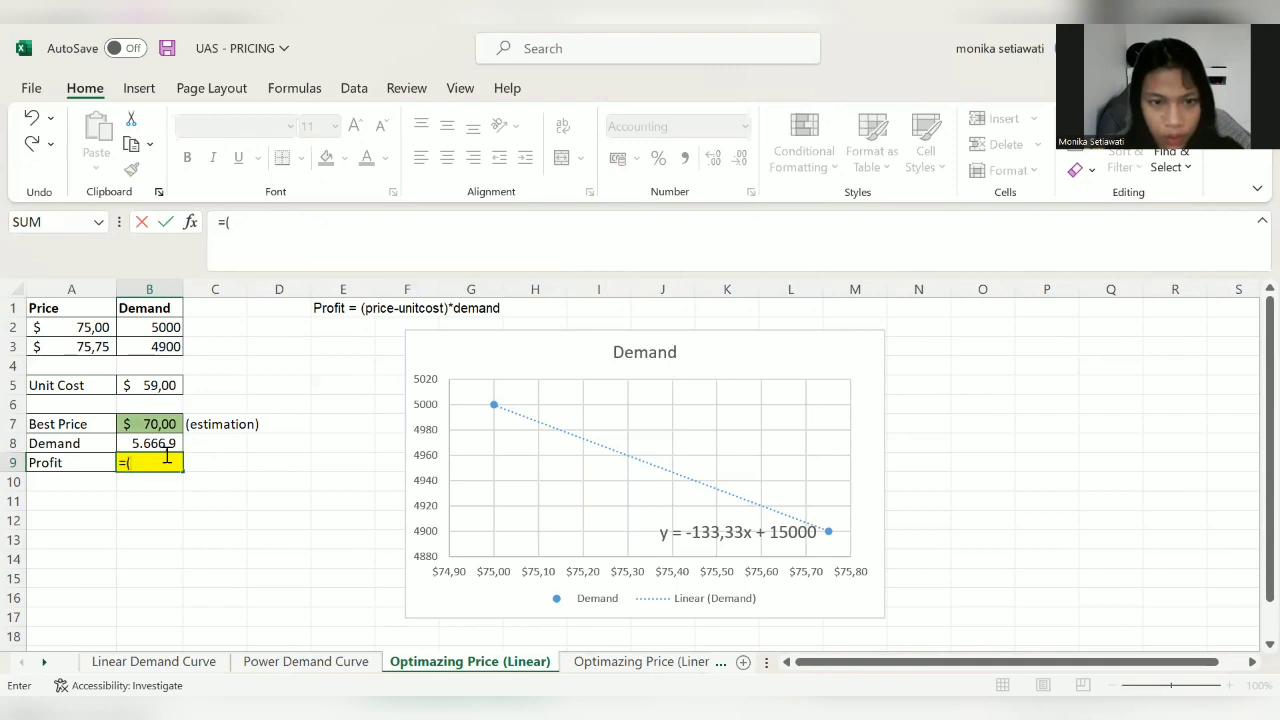
click(145, 423)
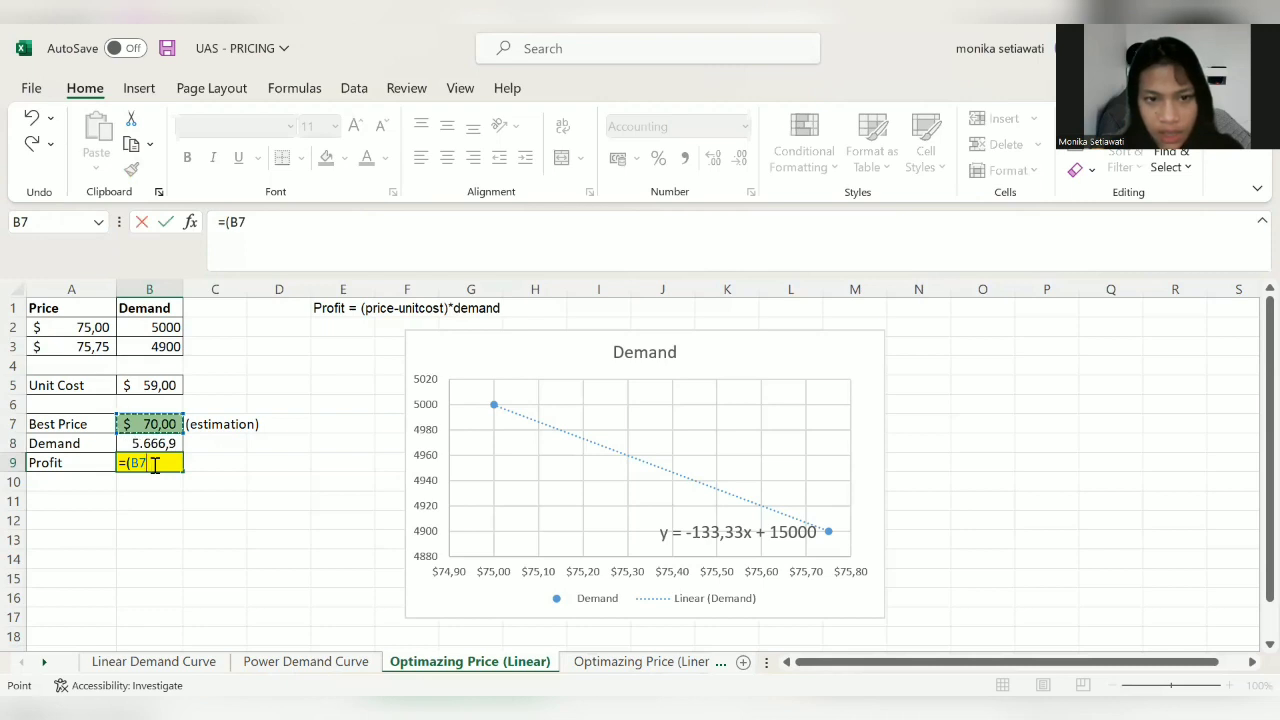
text(-)
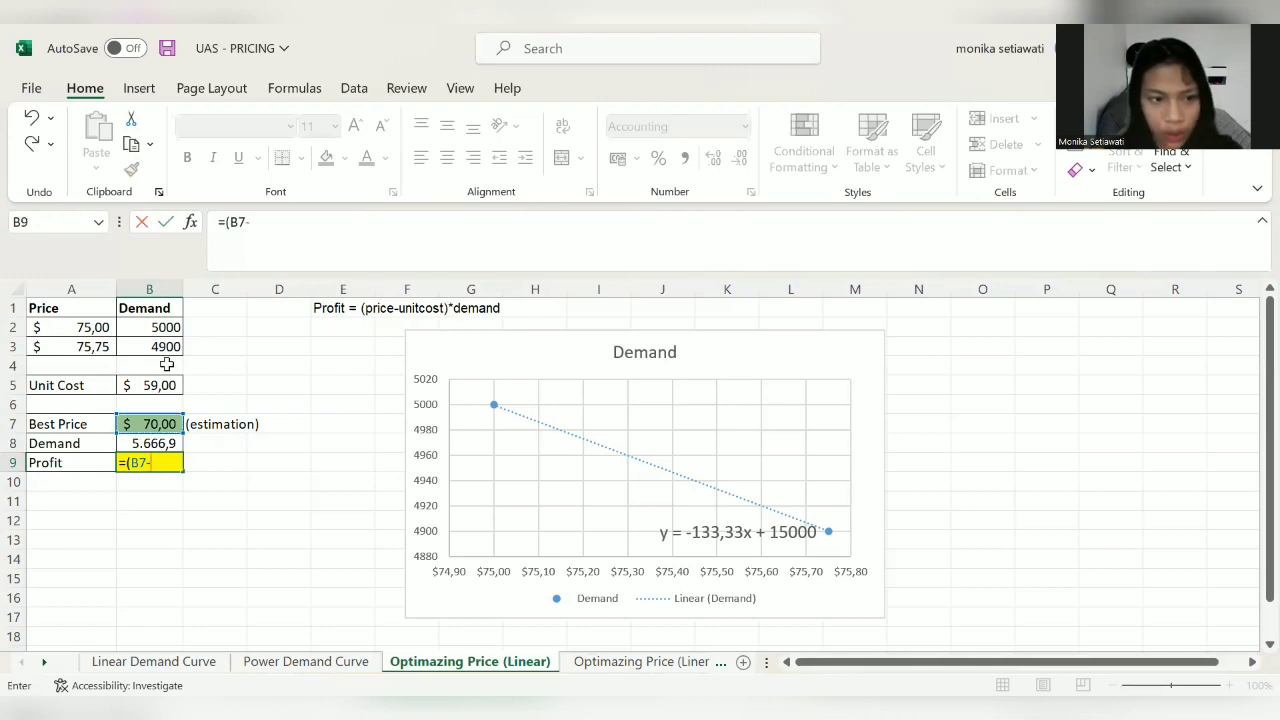
click(158, 384)
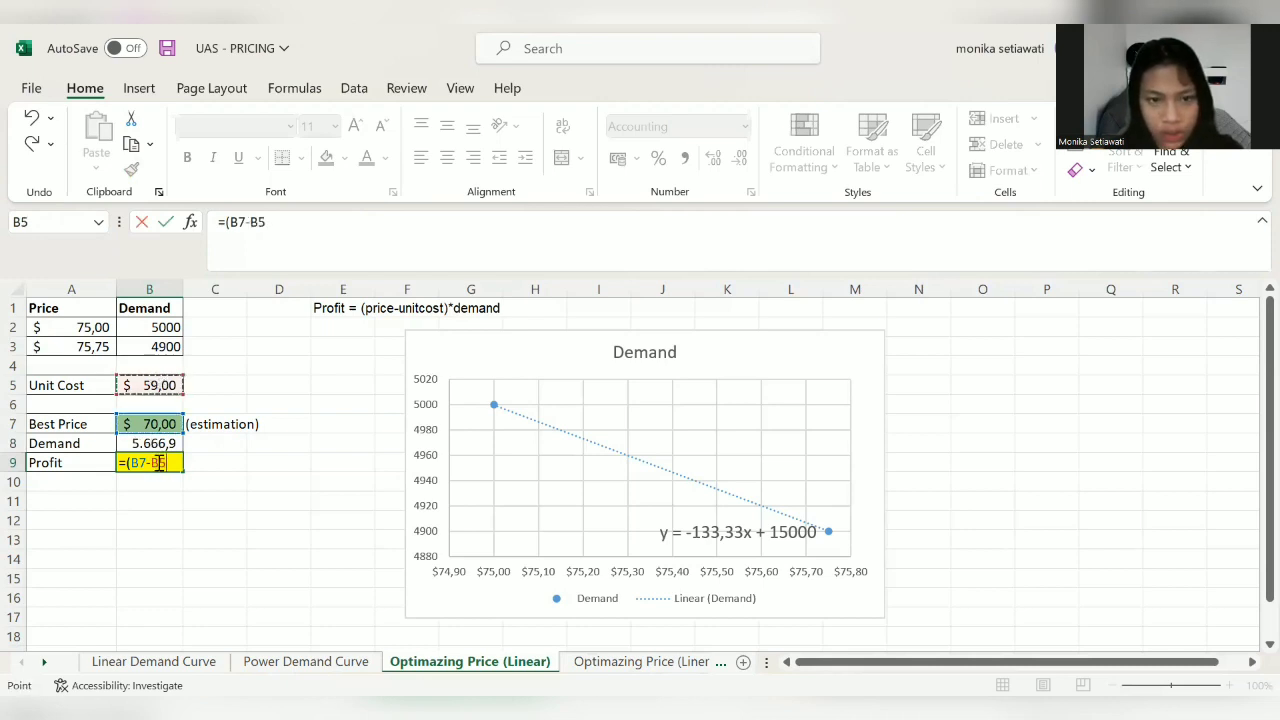
text())
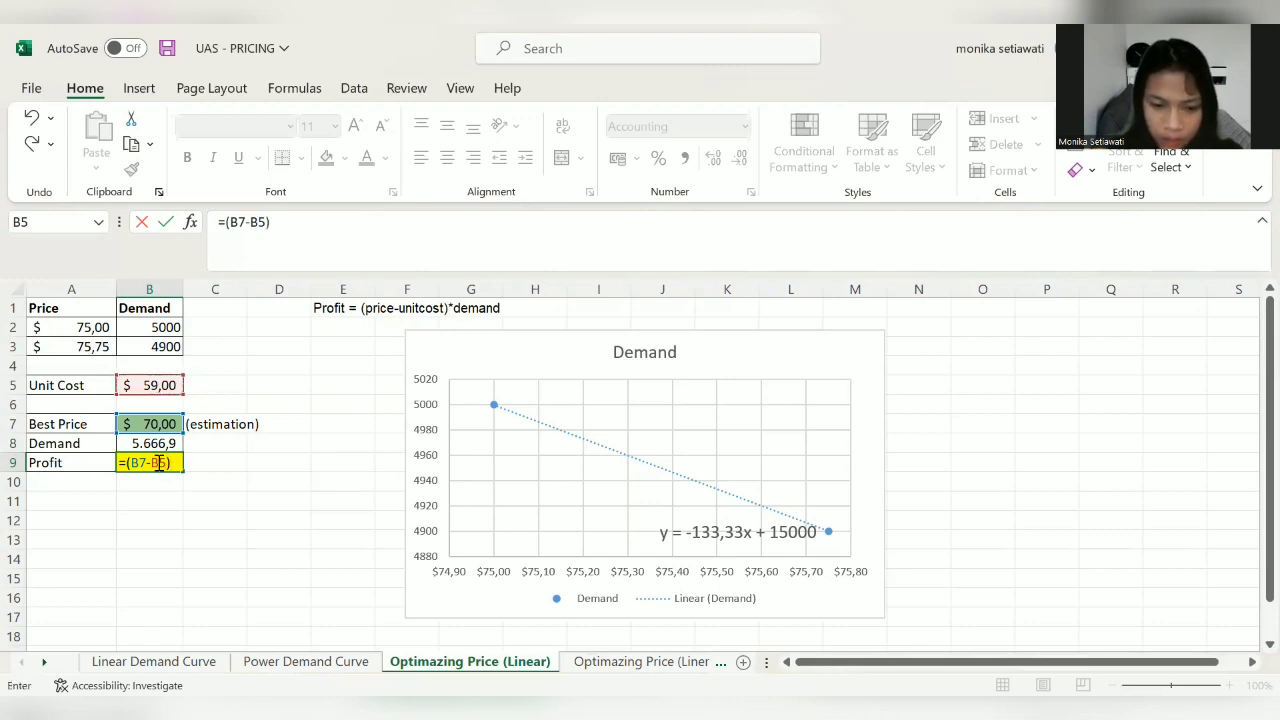
text(*)
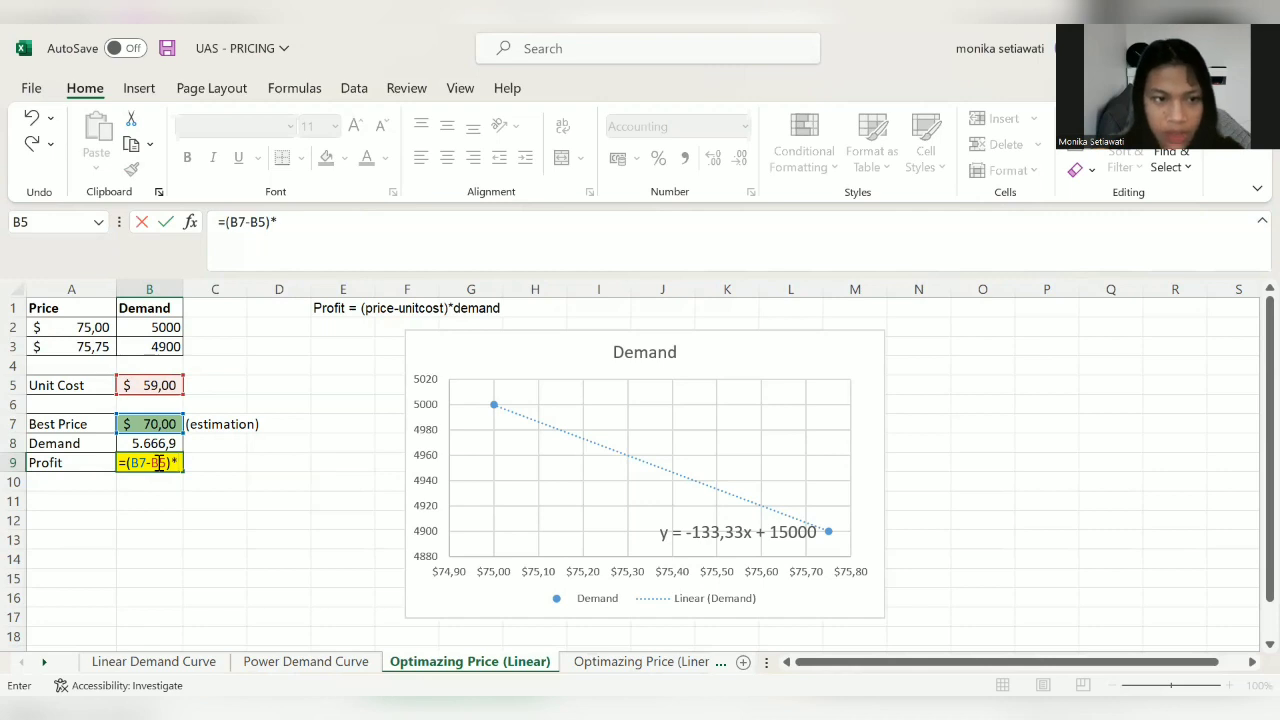
key(Up)
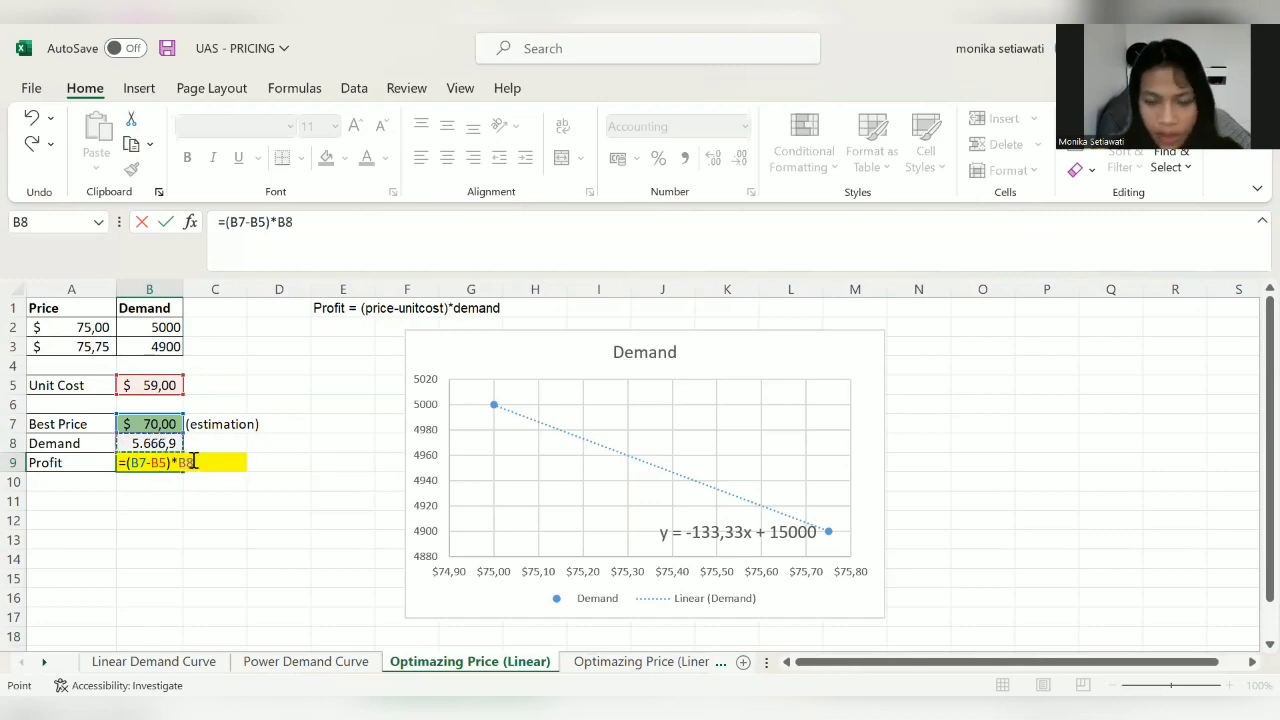
key(Return)
Step: Format the profit value in B9 to show one decimal place
click(172, 462)
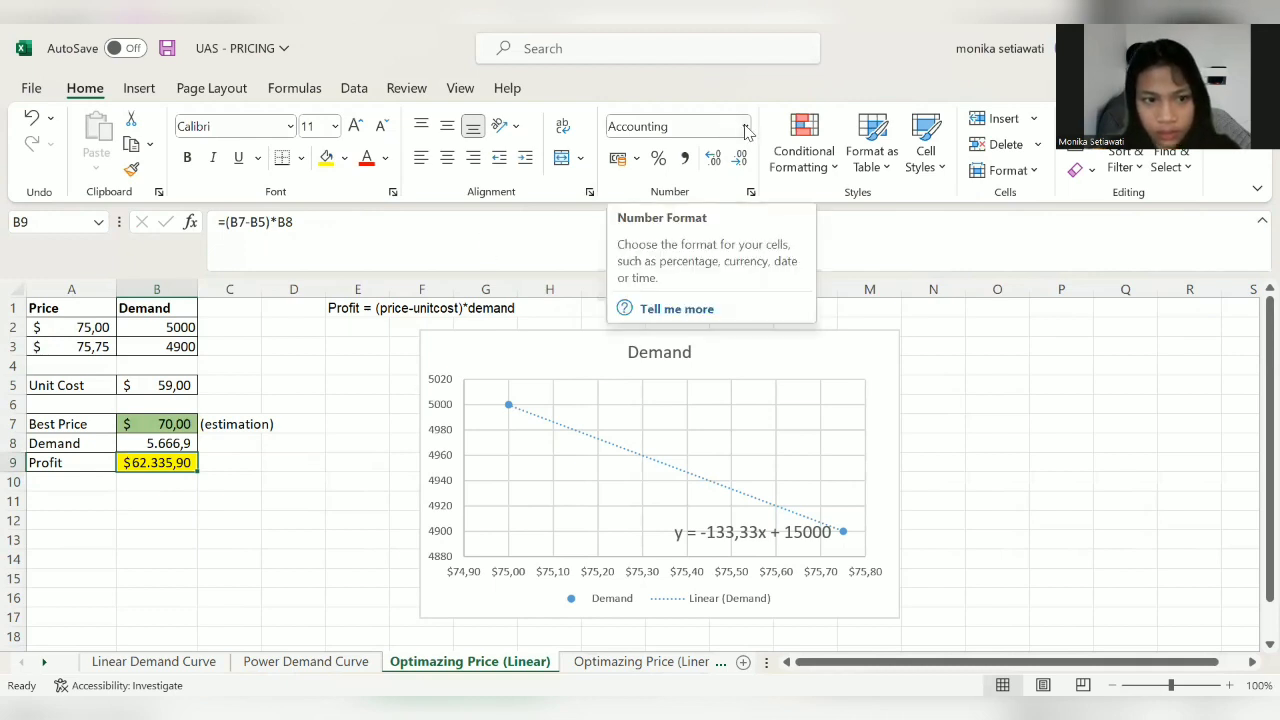
click(742, 162)
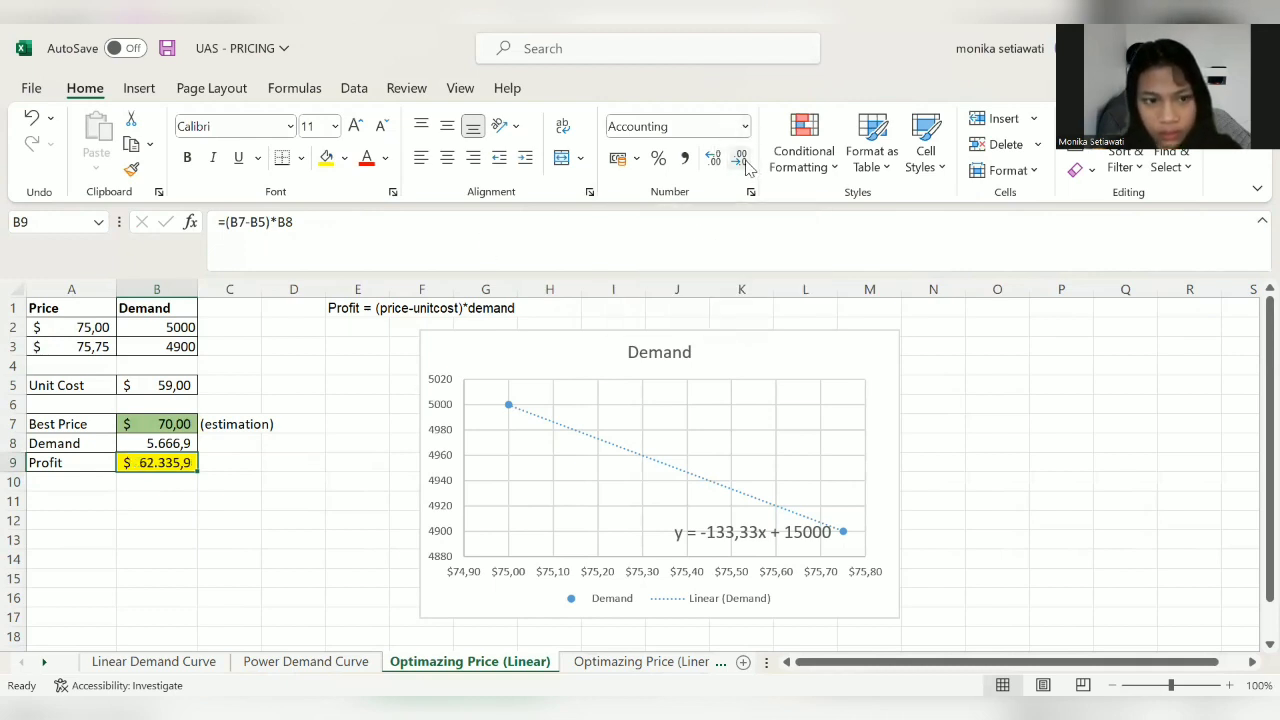
click(742, 162)
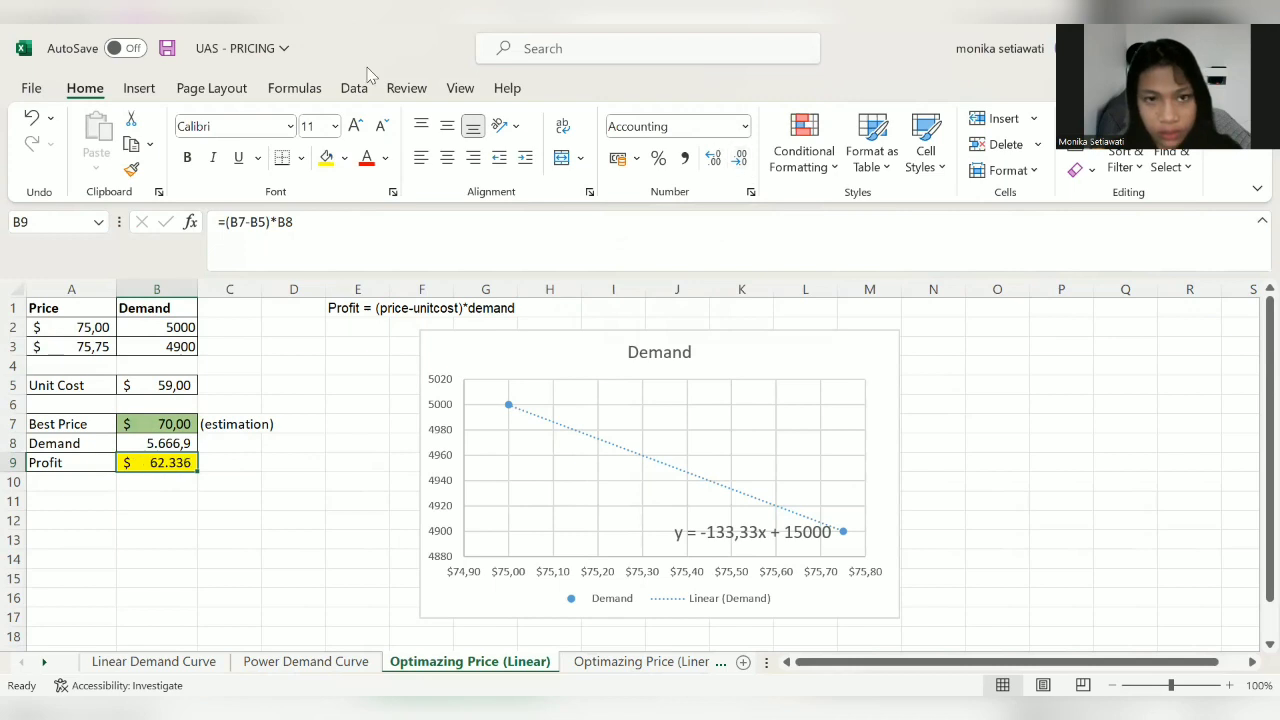
click(710, 160)
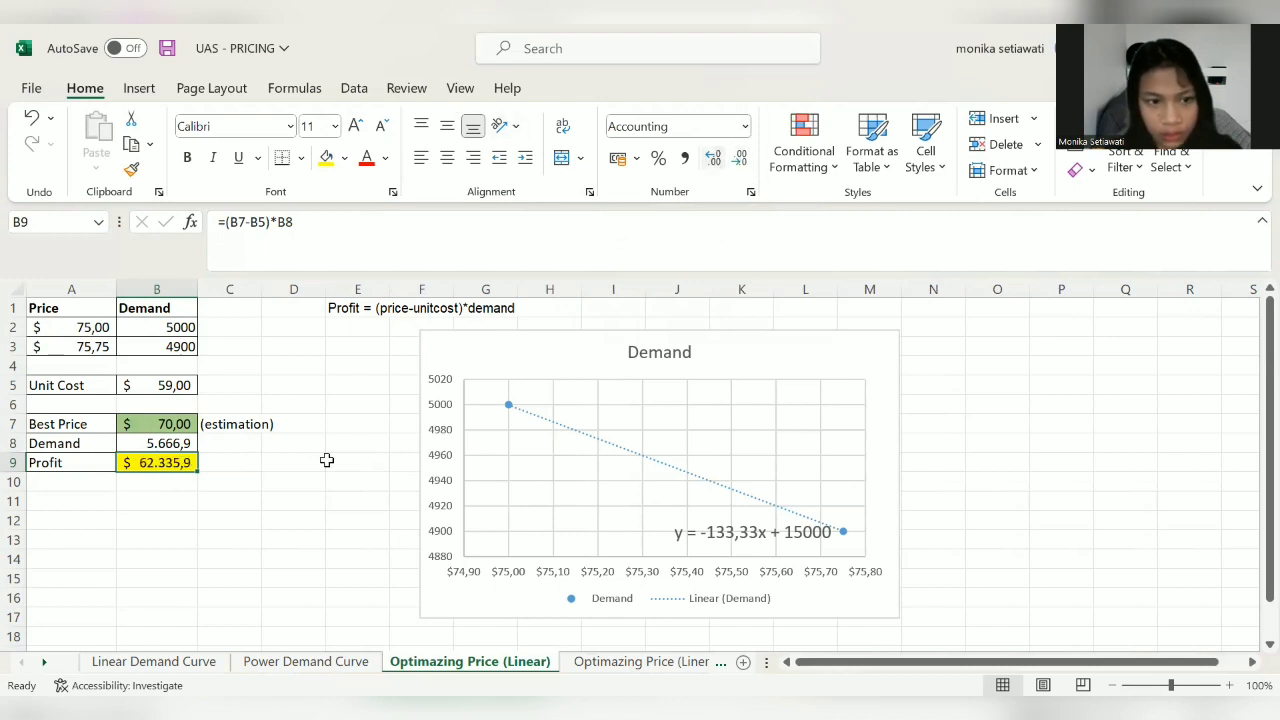
click(287, 496)
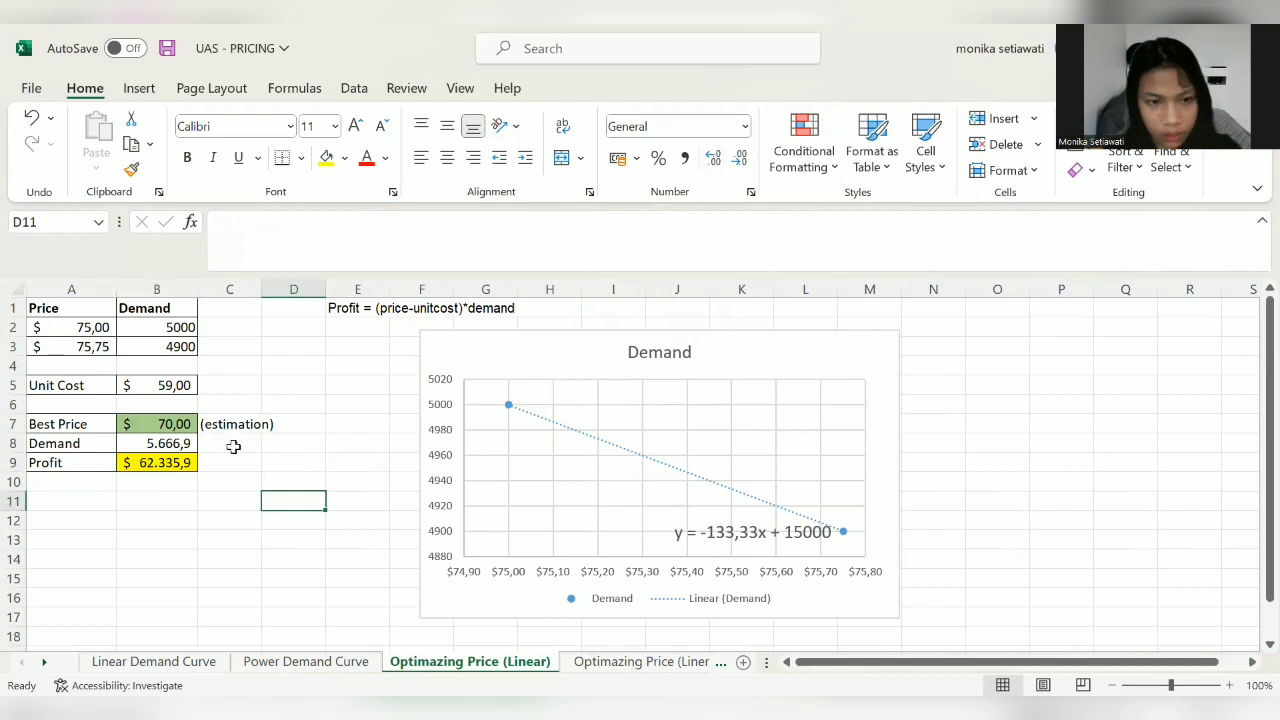
click(228, 500)
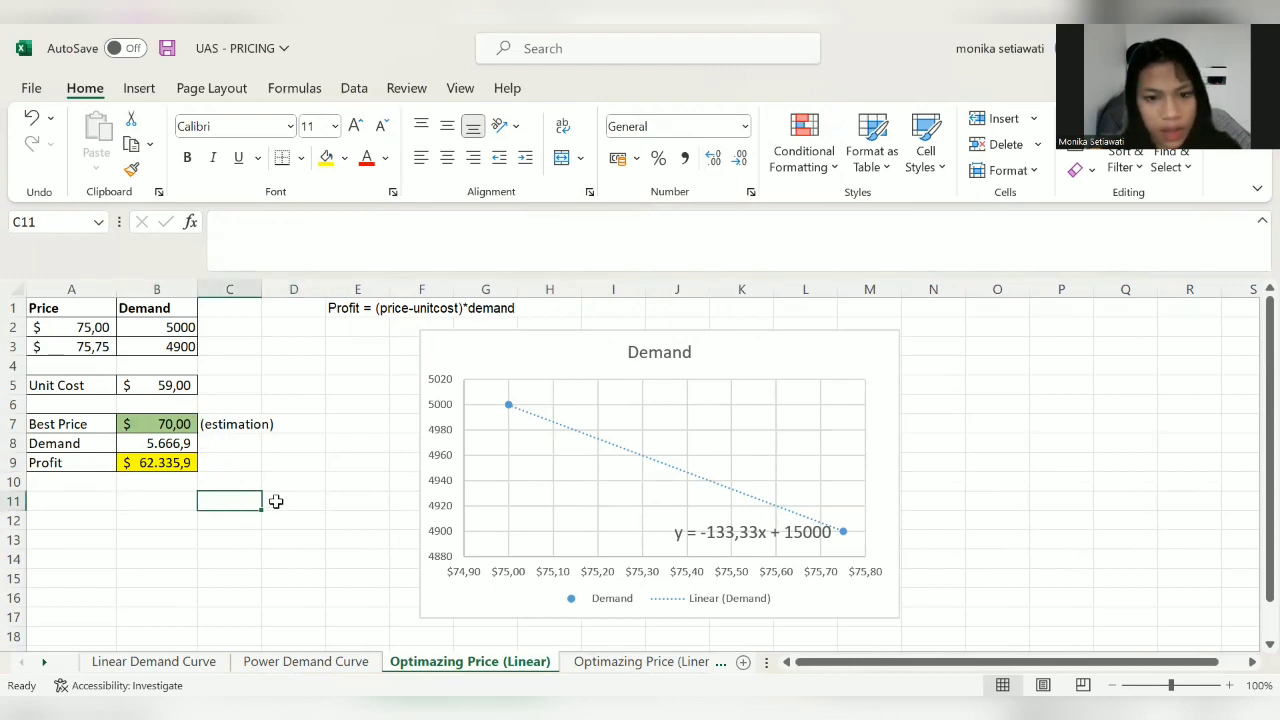
click(294, 479)
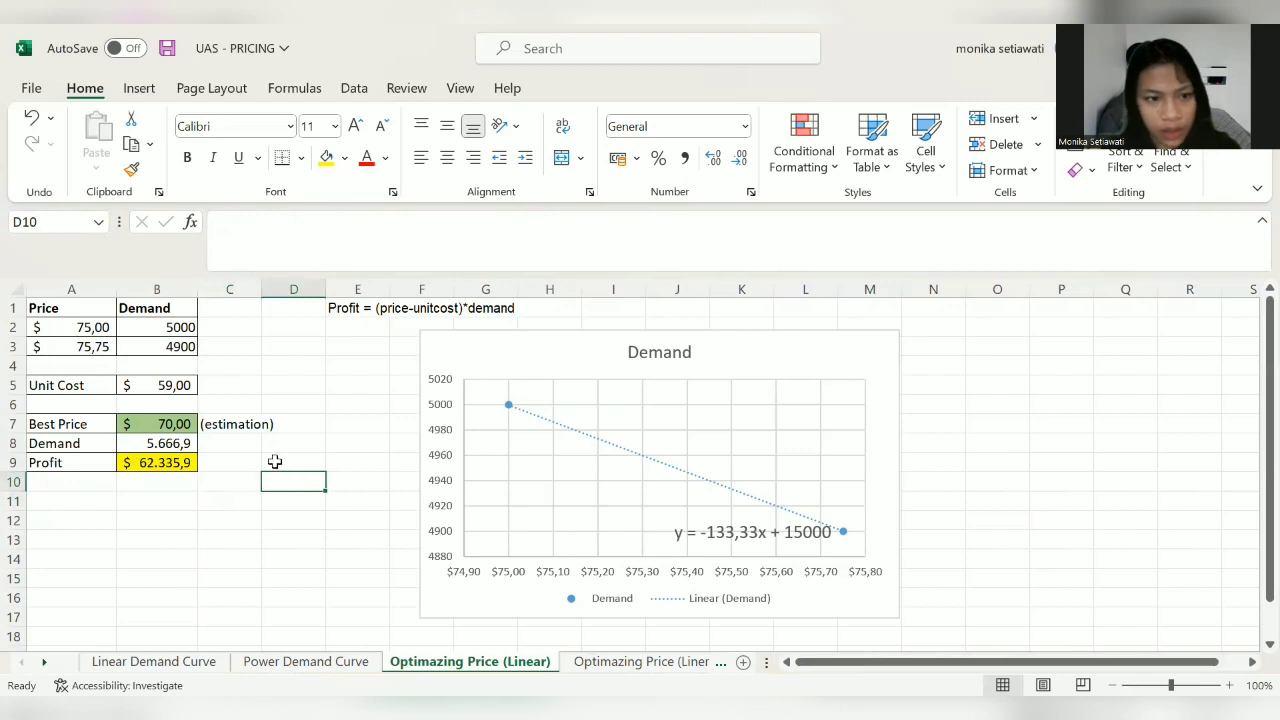
click(138, 92)
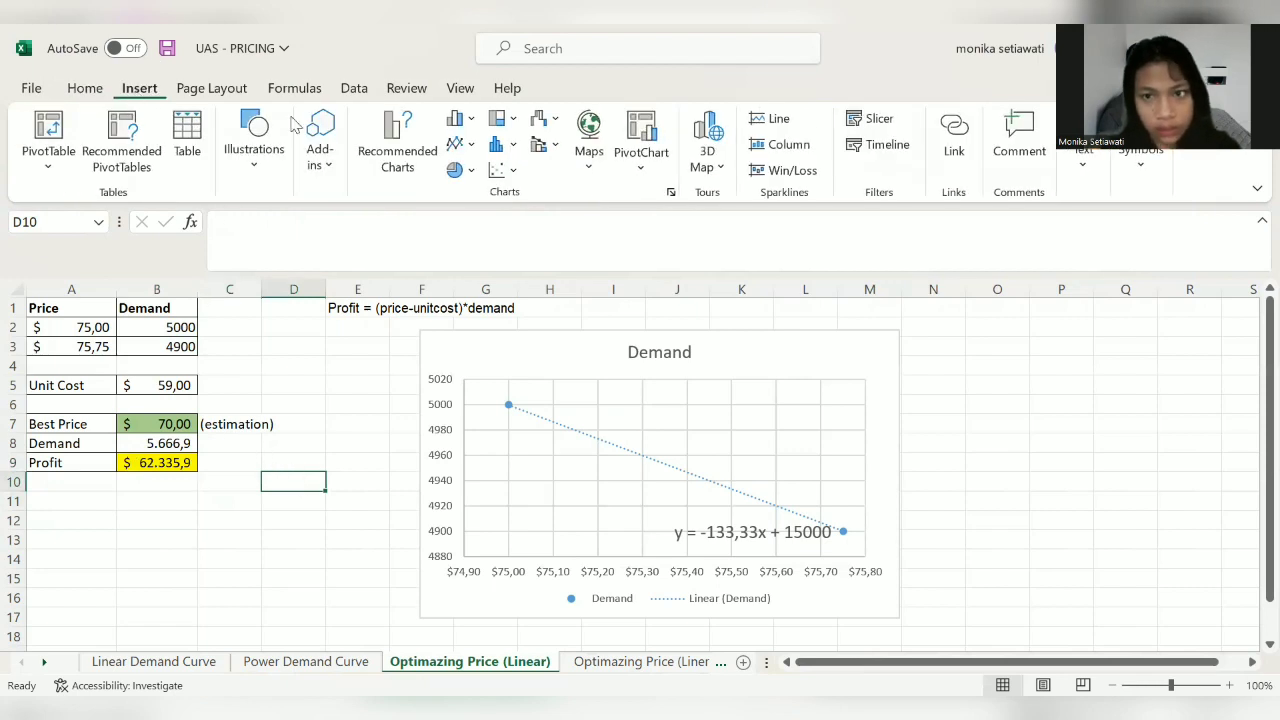
click(90, 89)
click(354, 88)
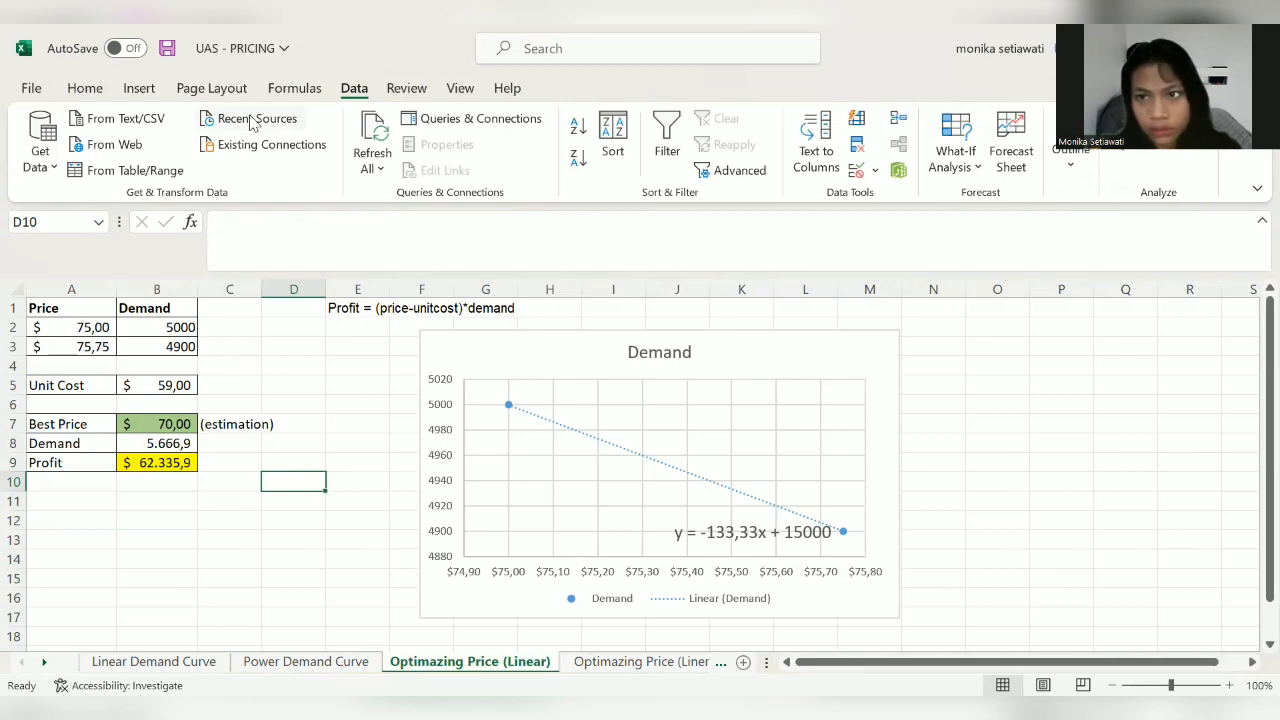
key(alt+Tab)
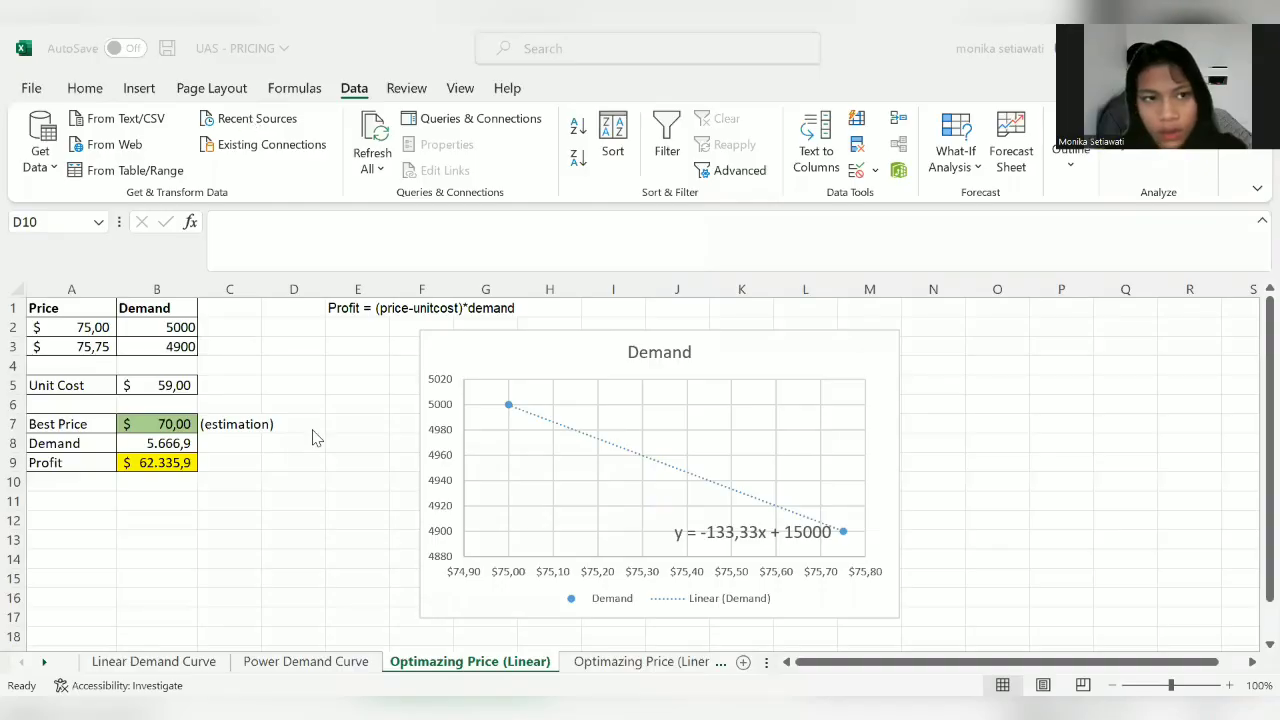
Step: Set up Solver to maximize the profit in B9 by changing the best price in B7
click(187, 464)
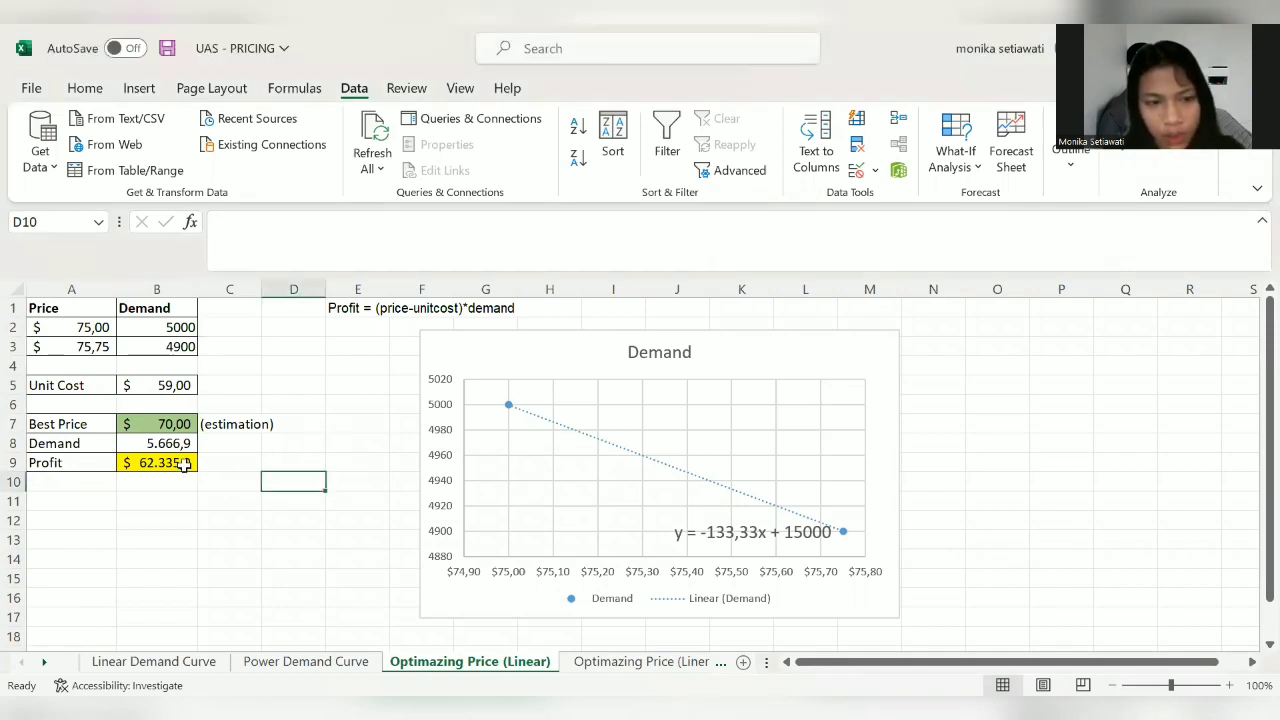
click(187, 464)
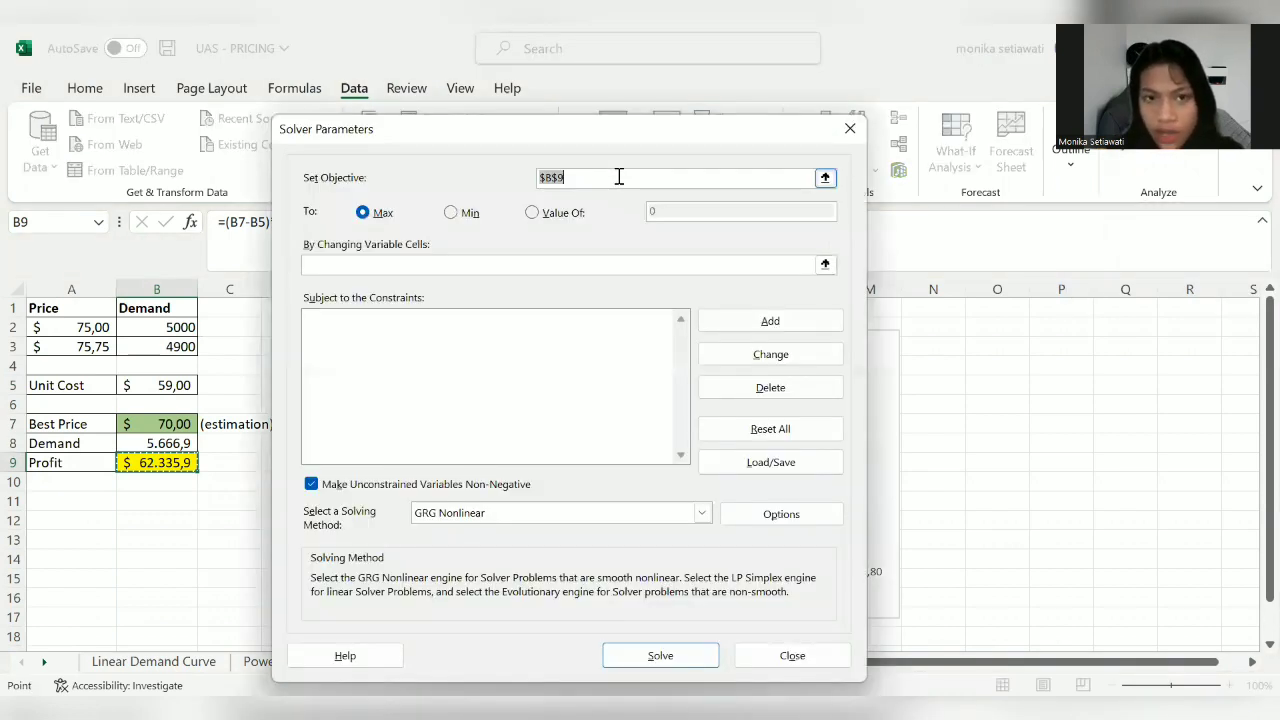
key(BackSpace)
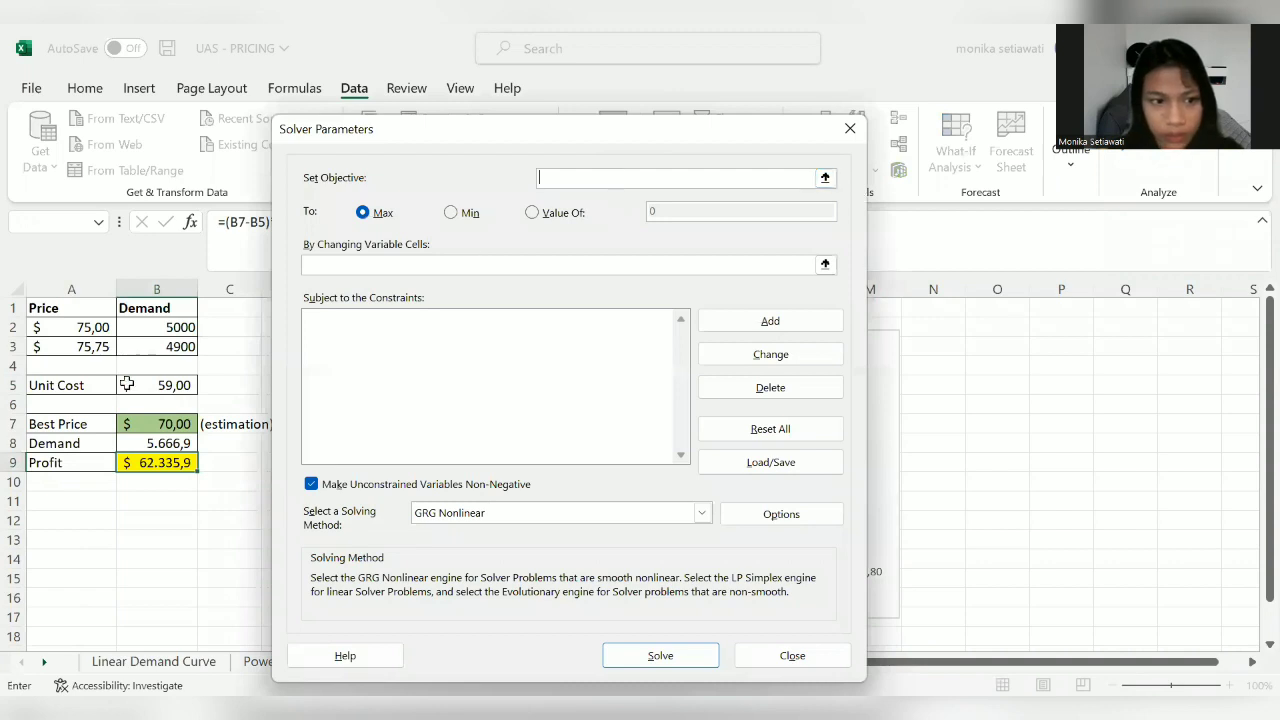
click(170, 463)
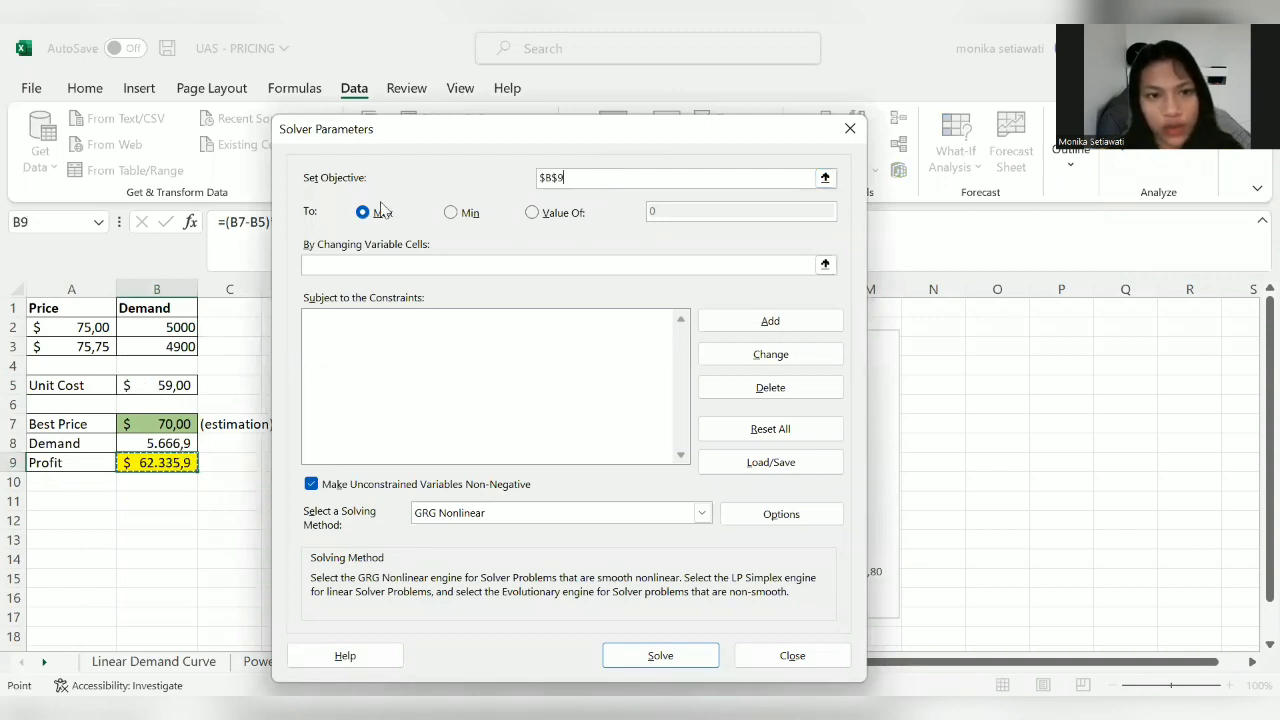
click(394, 264)
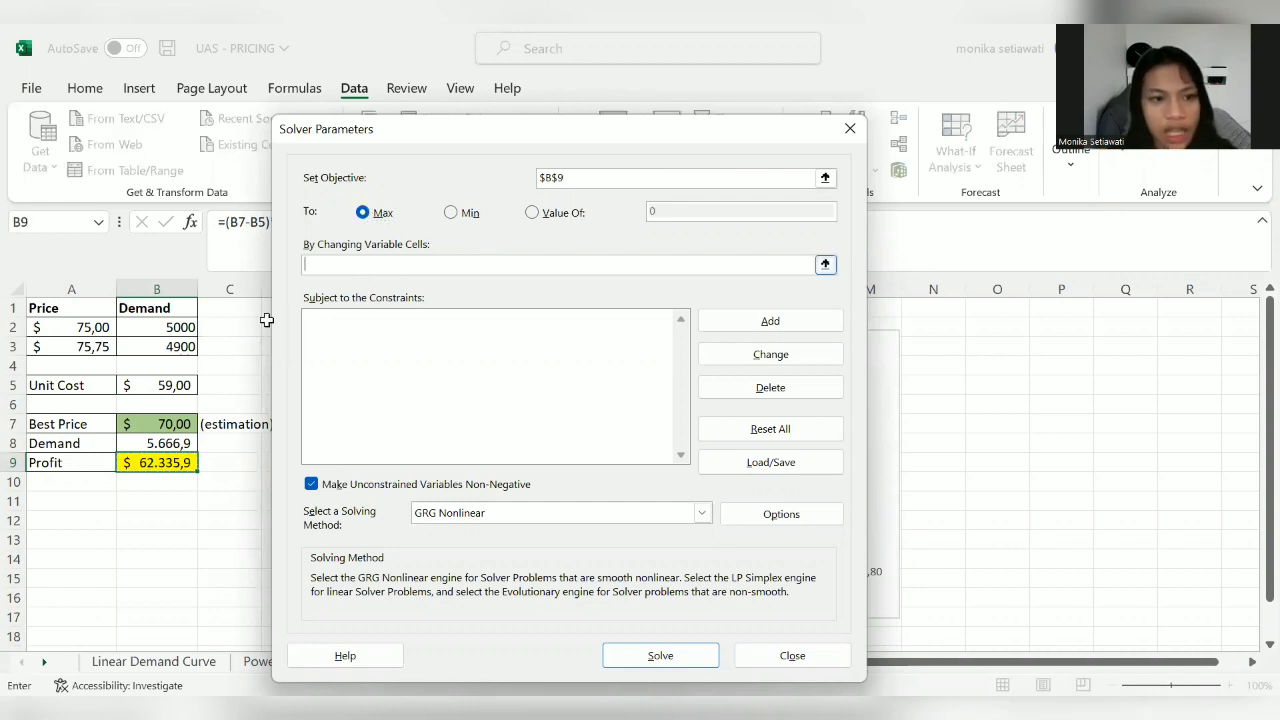
click(175, 421)
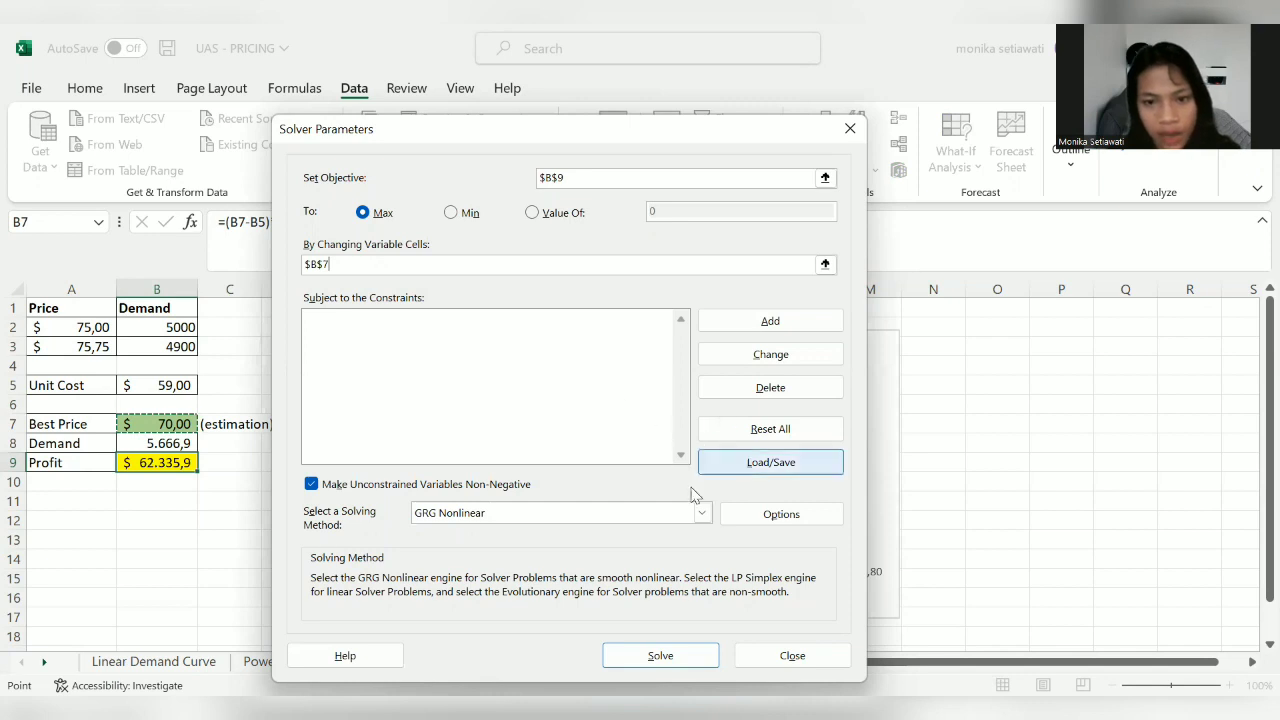
Step: Solve for the best price and keep the Solver solution
click(660, 654)
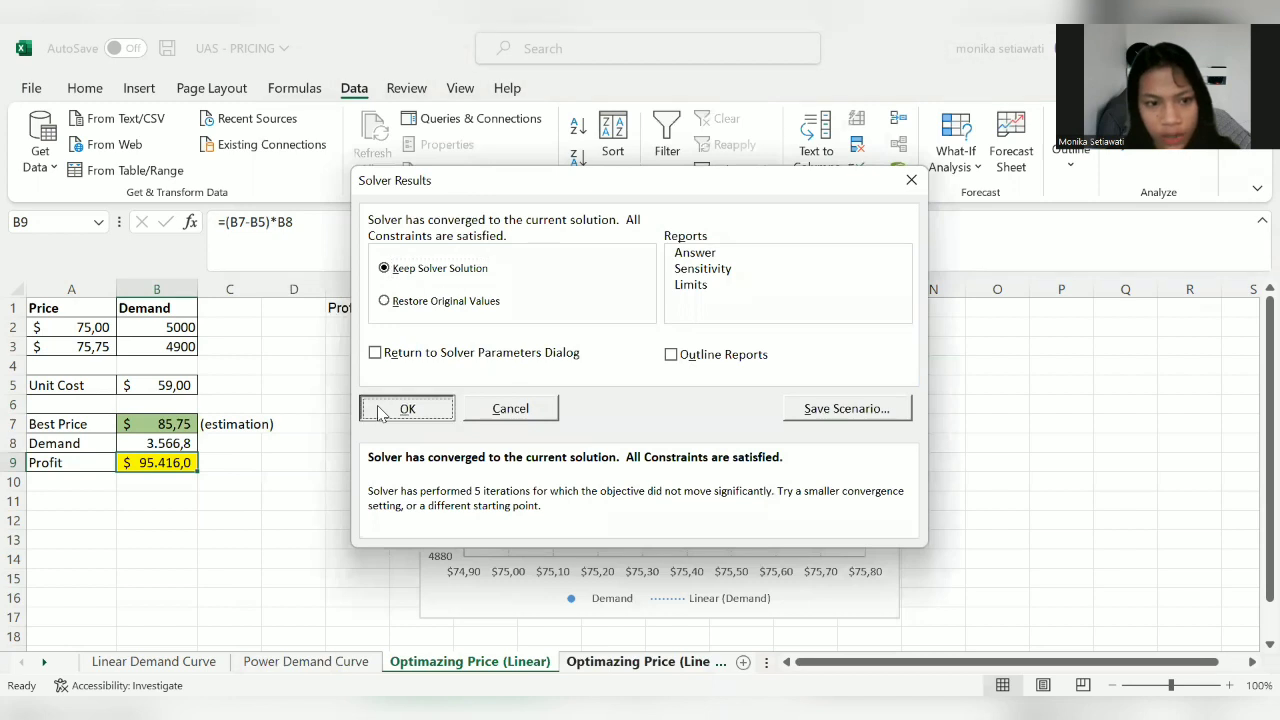
click(378, 411)
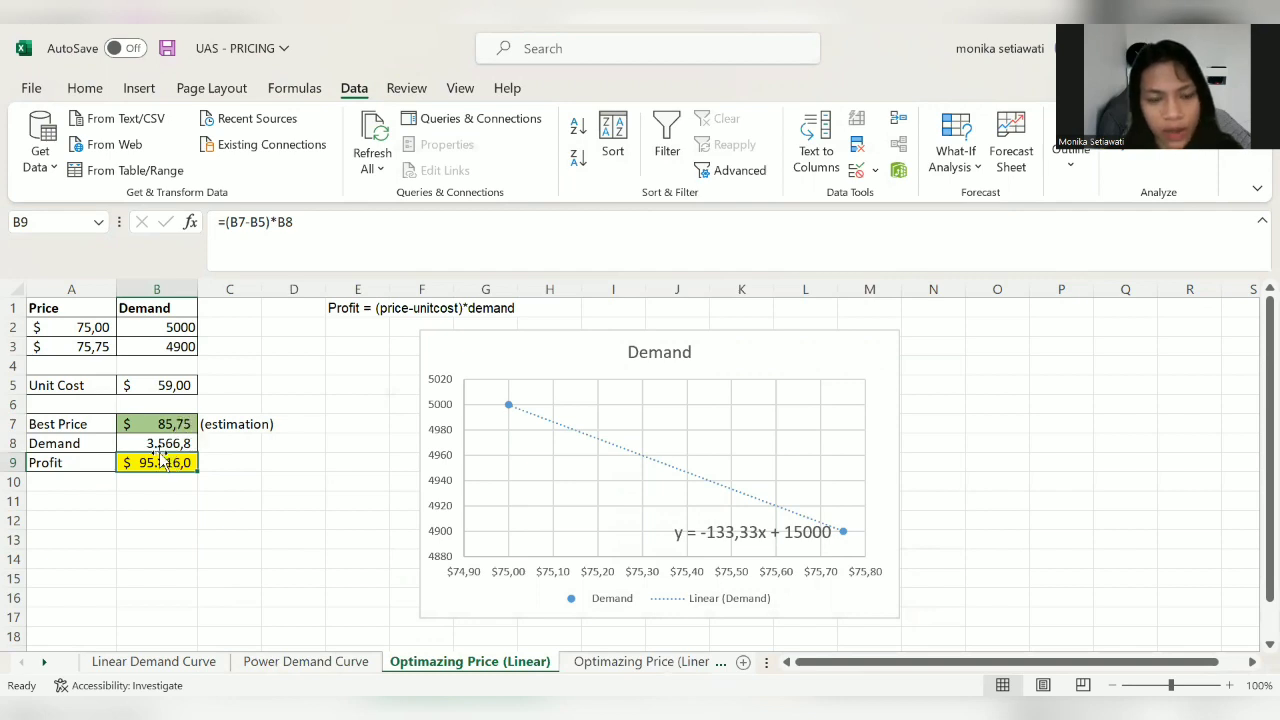
click(286, 488)
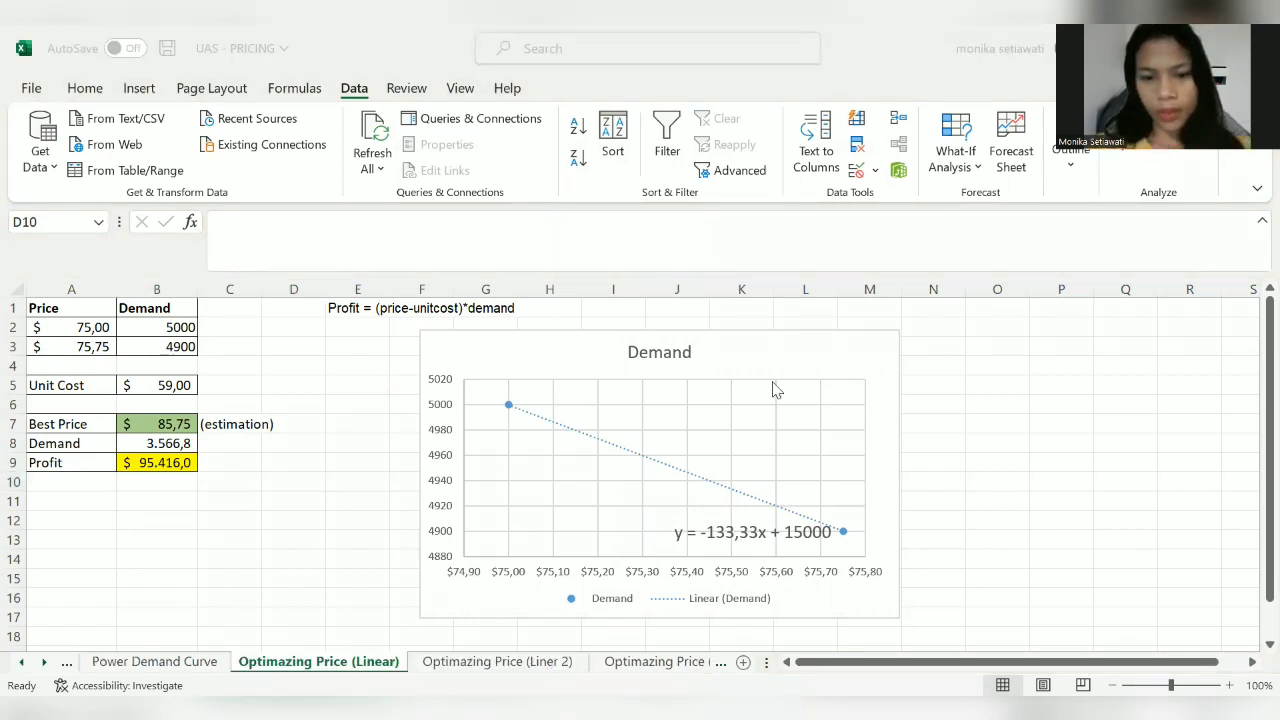
Step: On the Optimazing Price (Liner 2) sheet, insert a markers-only scatter chart of E3:F5 below the profit formulas, with rows and columns switched
click(524, 666)
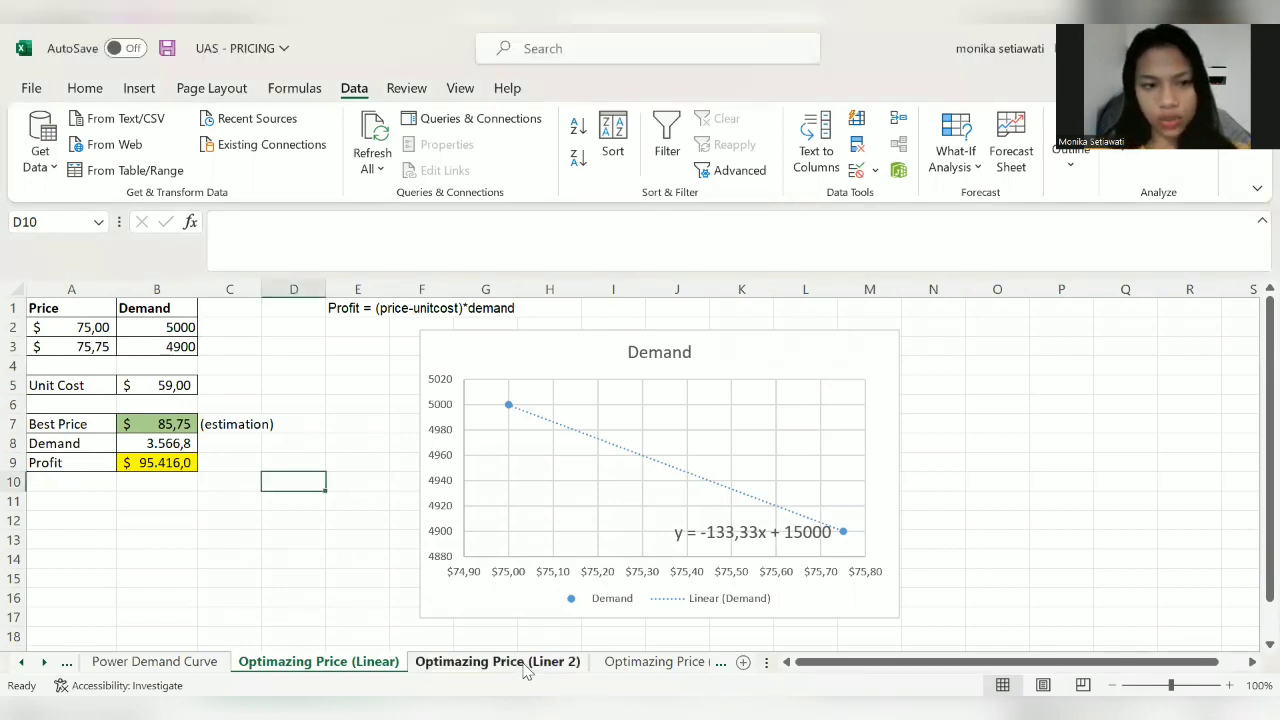
click(524, 666)
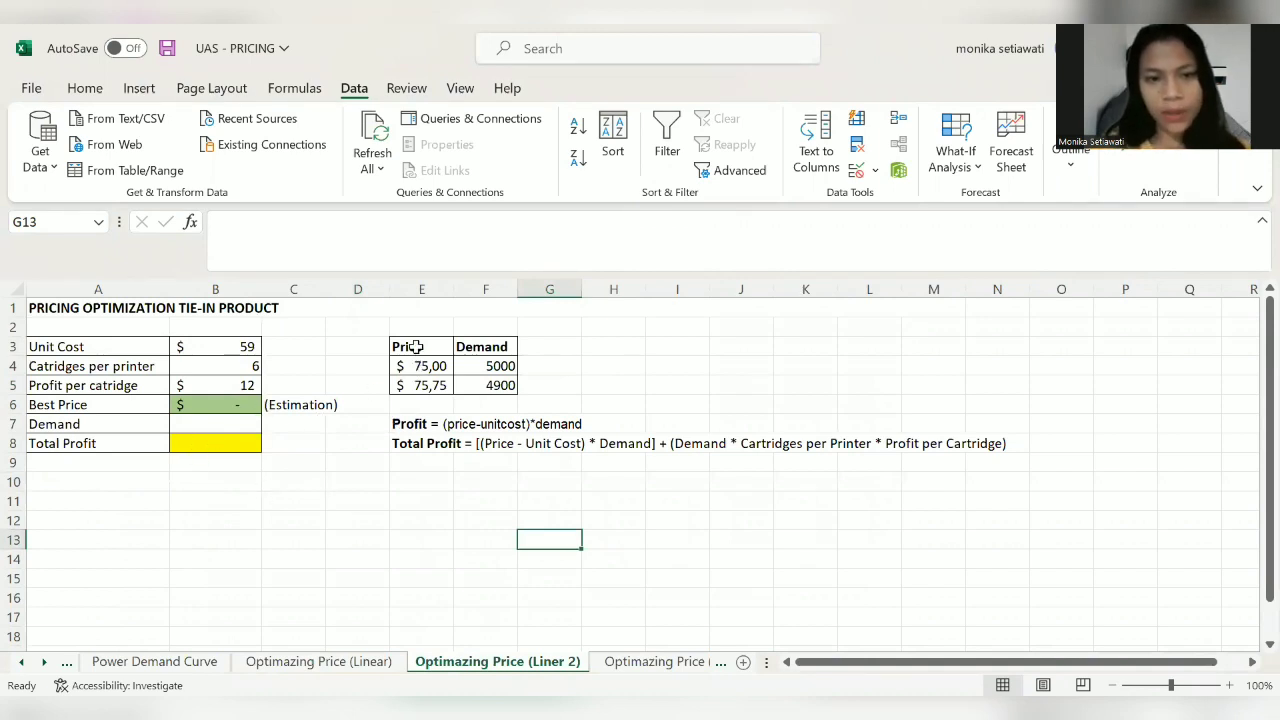
drag(416, 346, 485, 385)
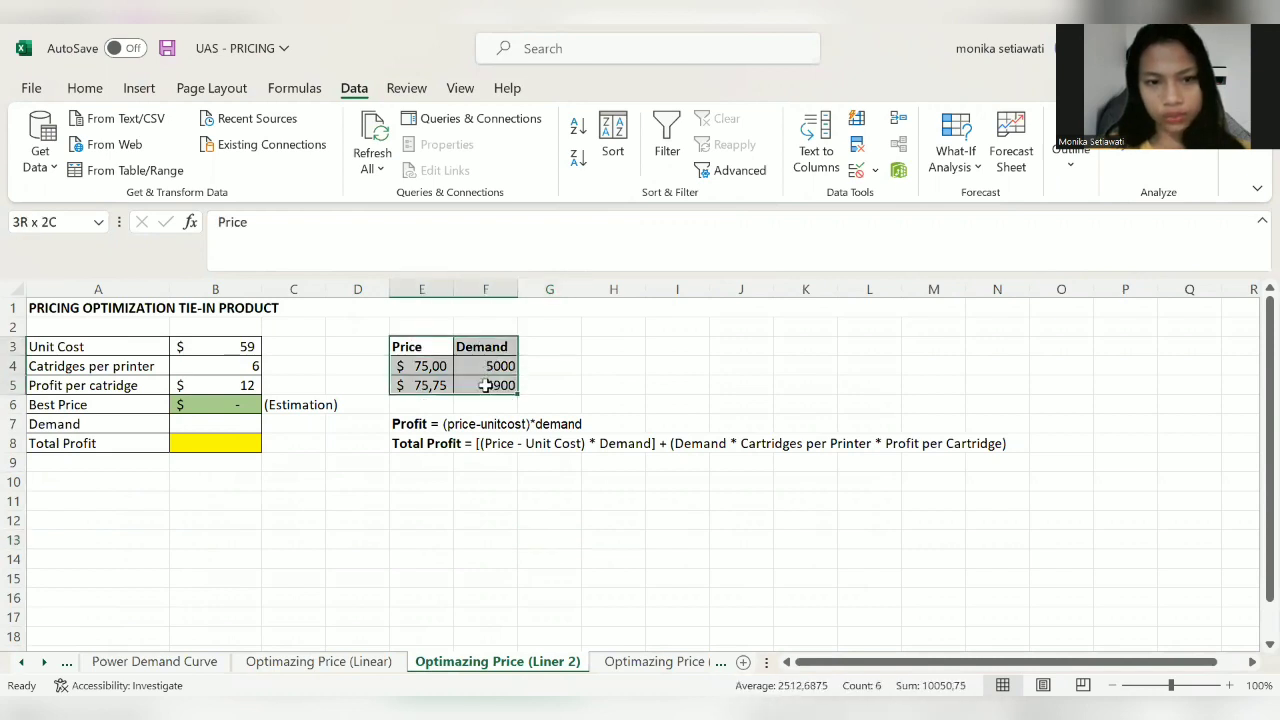
click(130, 88)
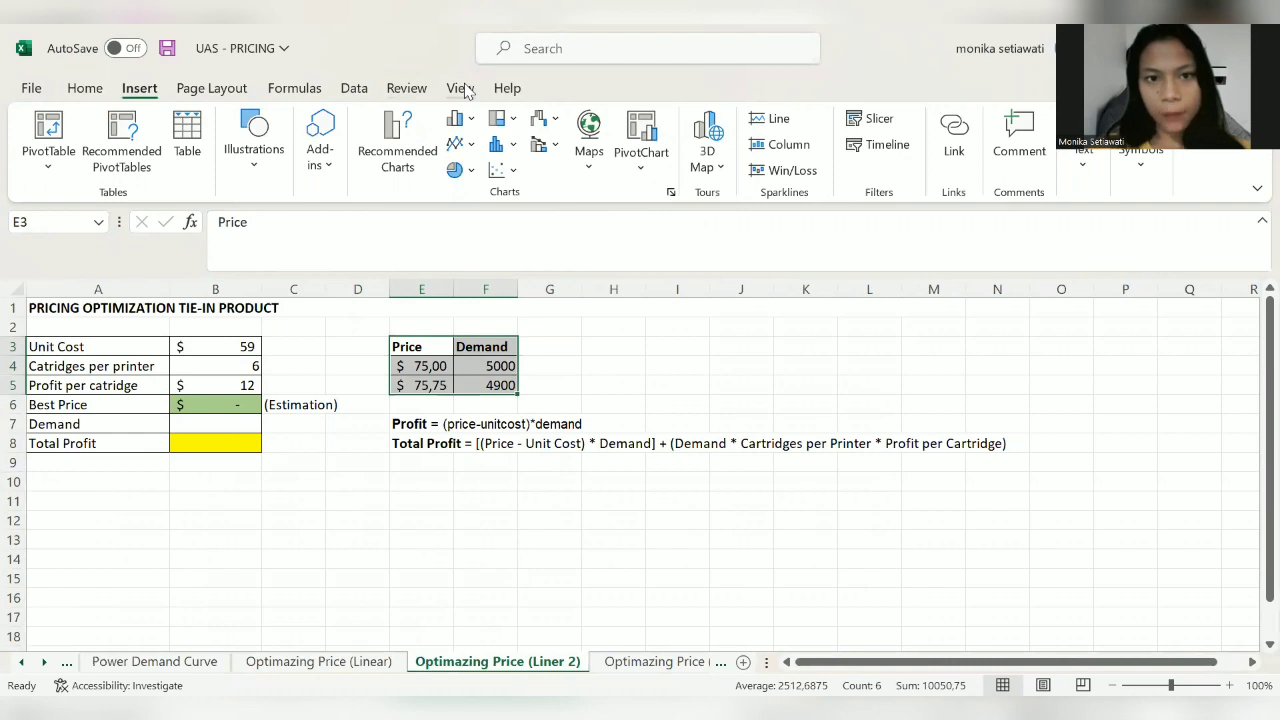
click(500, 170)
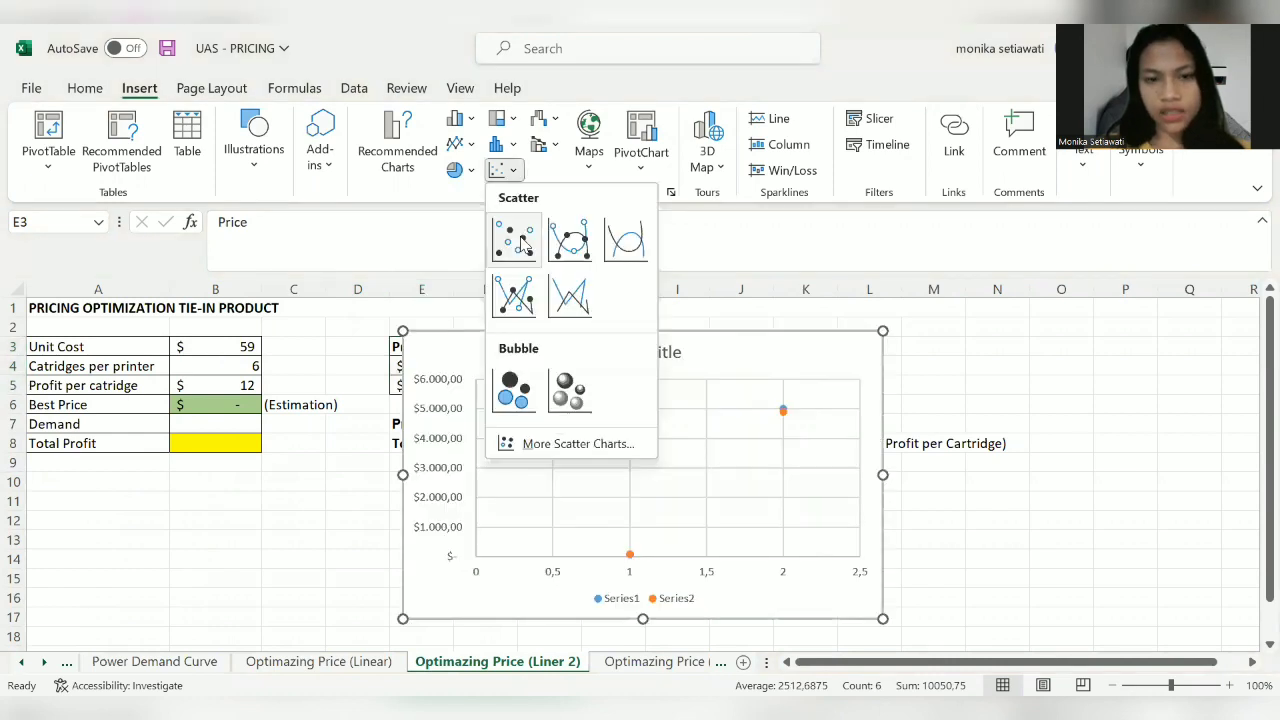
click(521, 238)
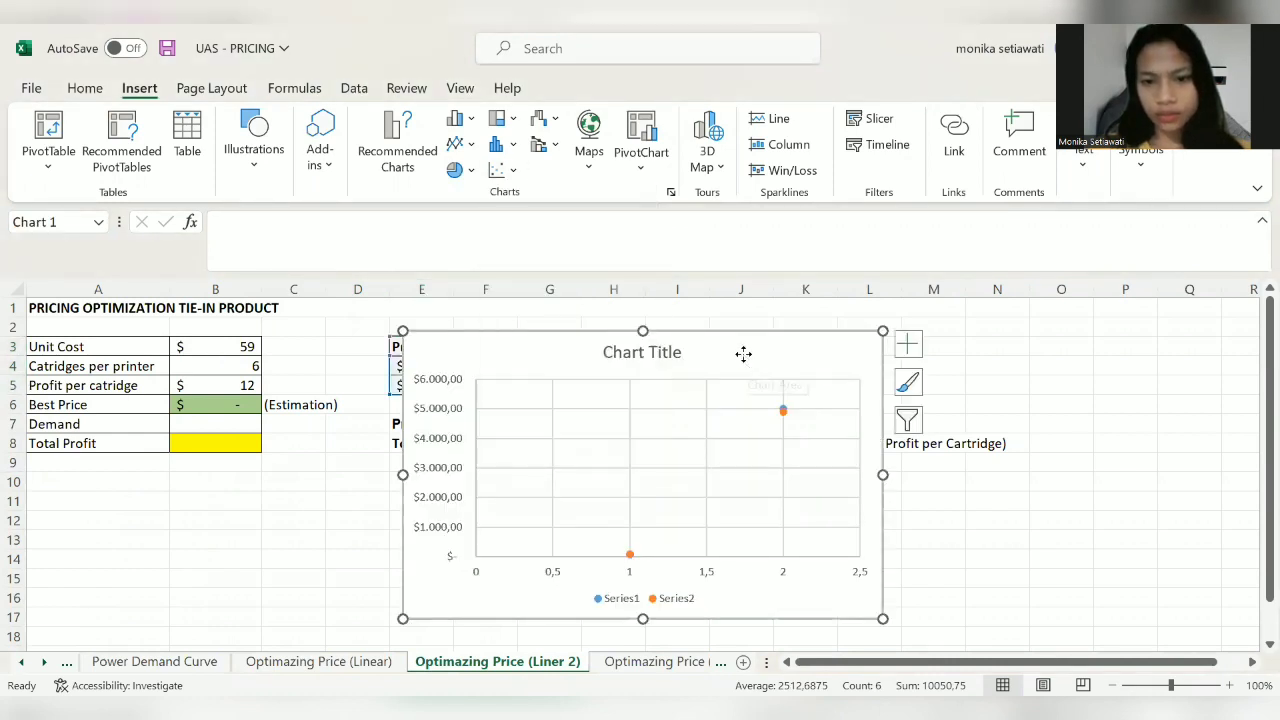
drag(743, 353, 730, 480)
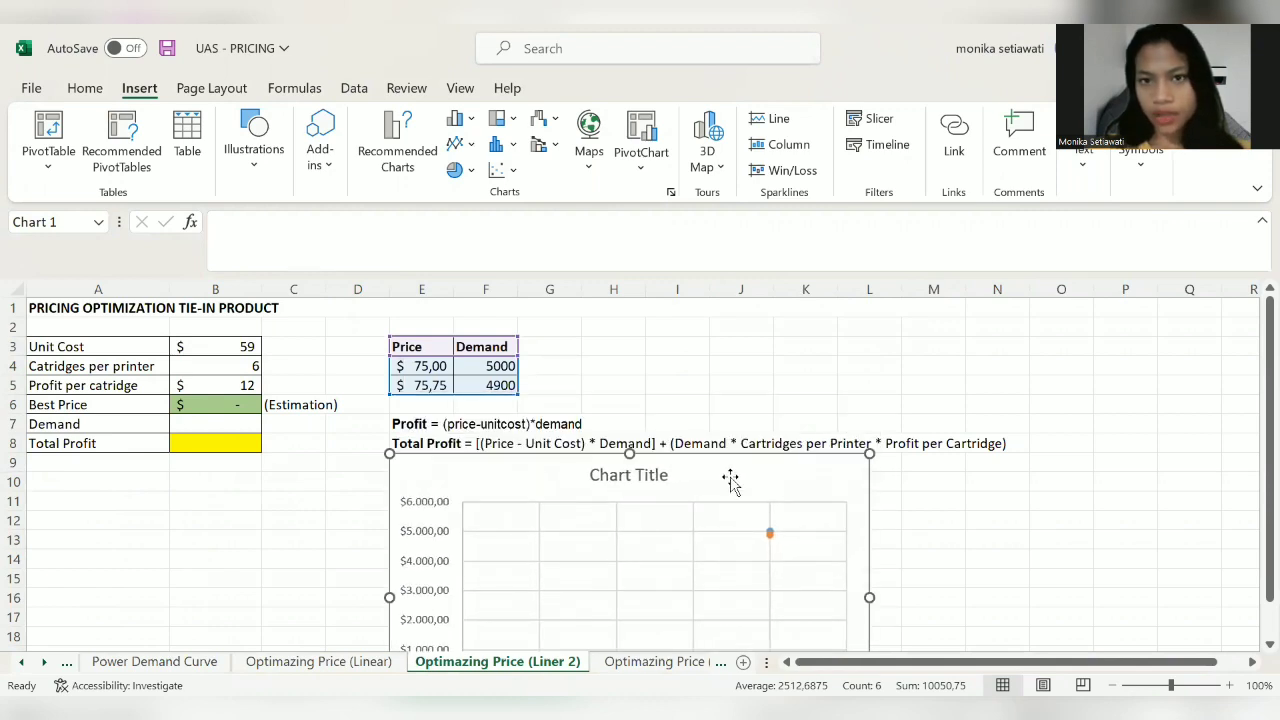
click(975, 160)
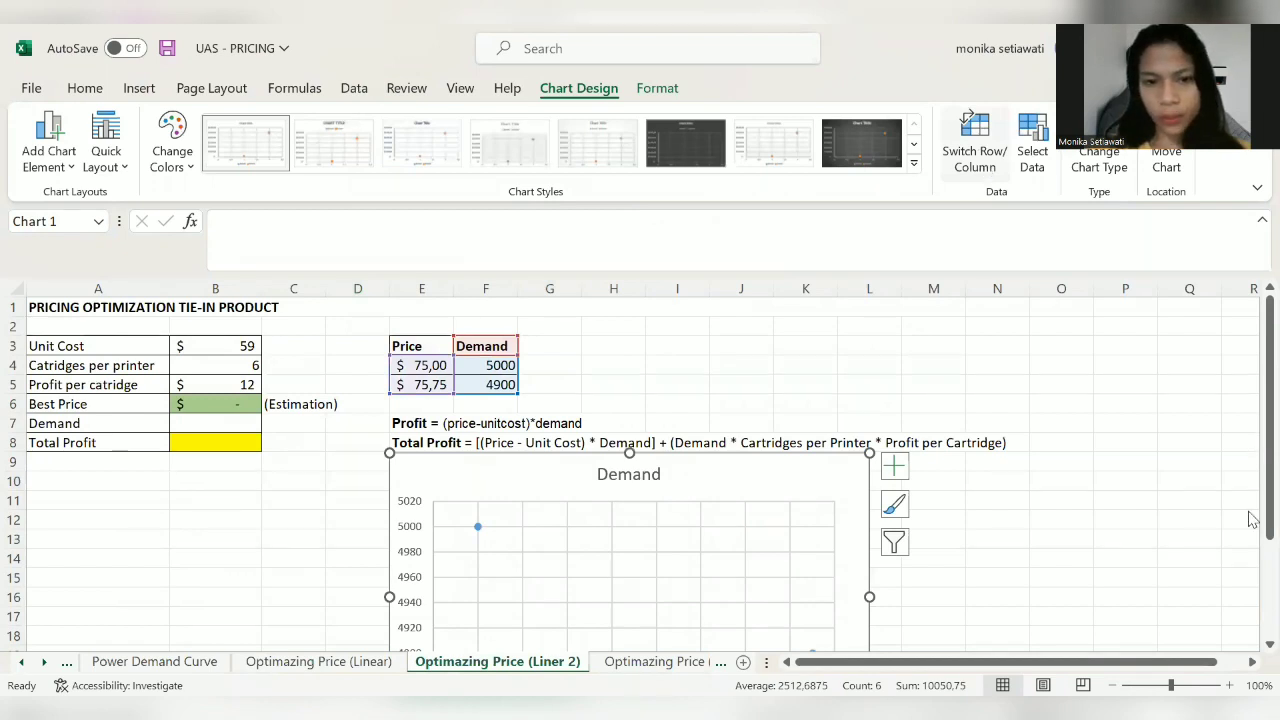
Step: Add a linear trendline to the Demand series and display its equation on the chart
scroll(1251, 517, down, 2)
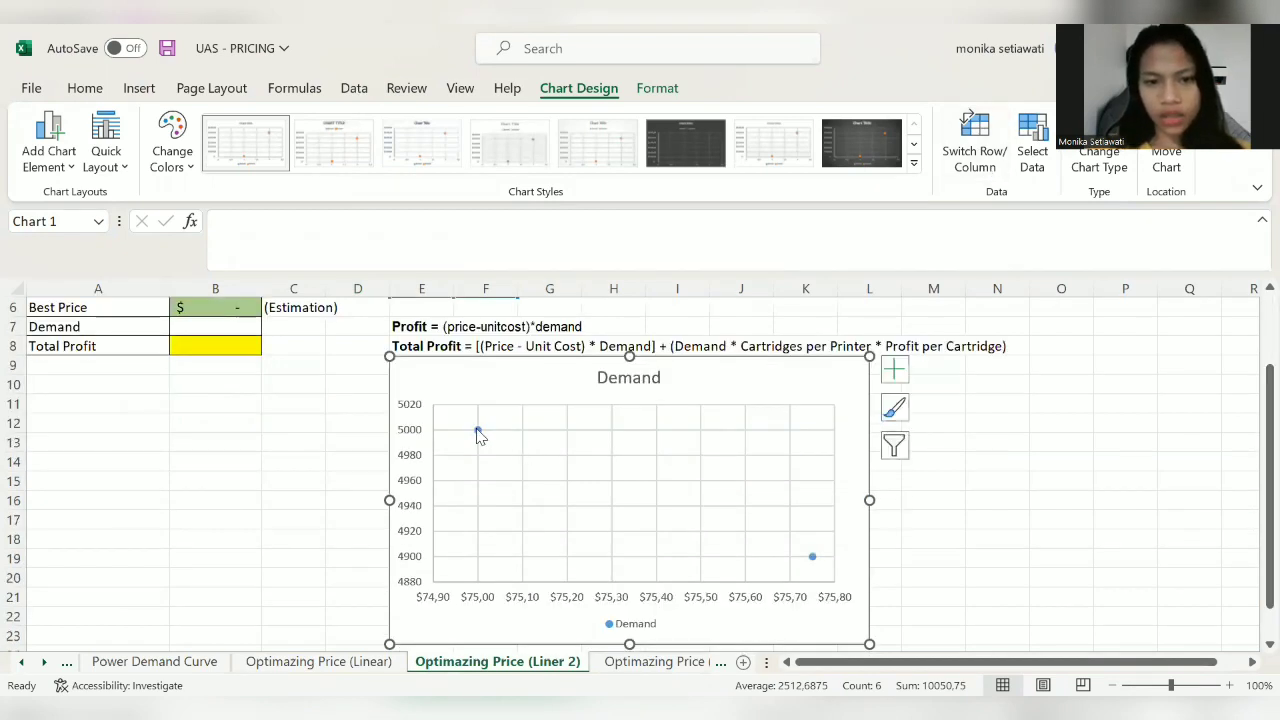
right_click(478, 432)
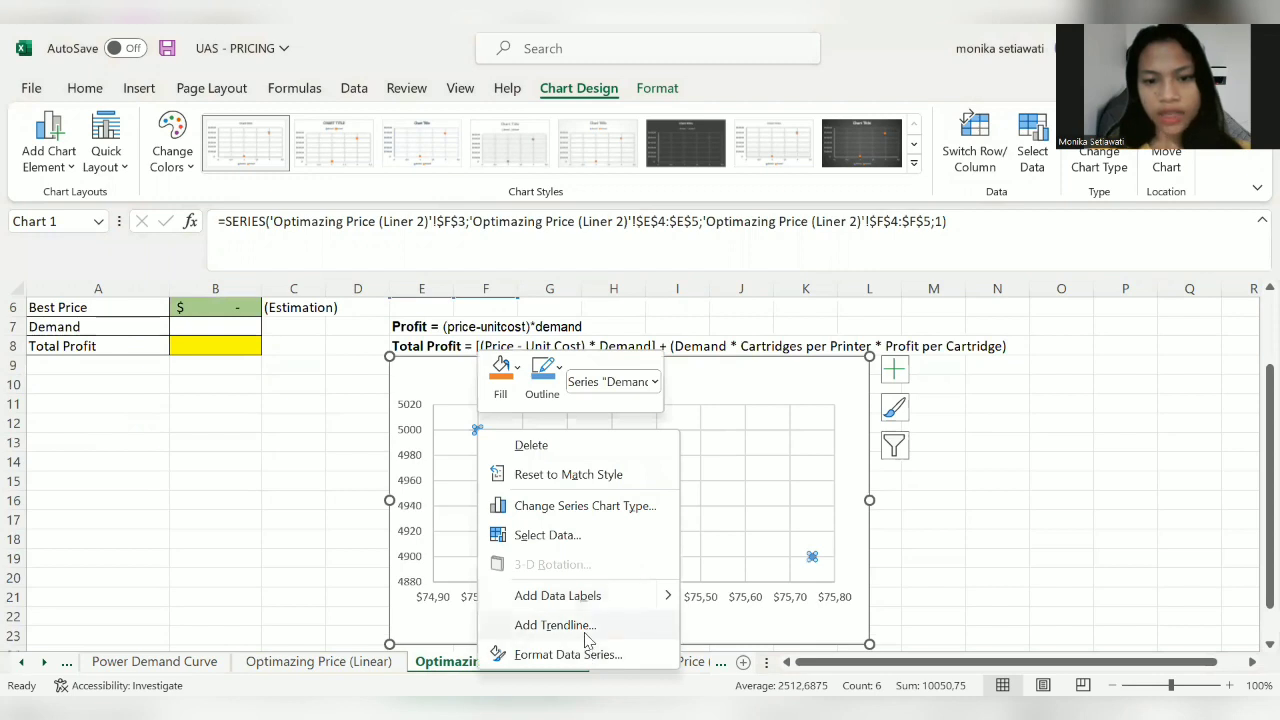
click(572, 626)
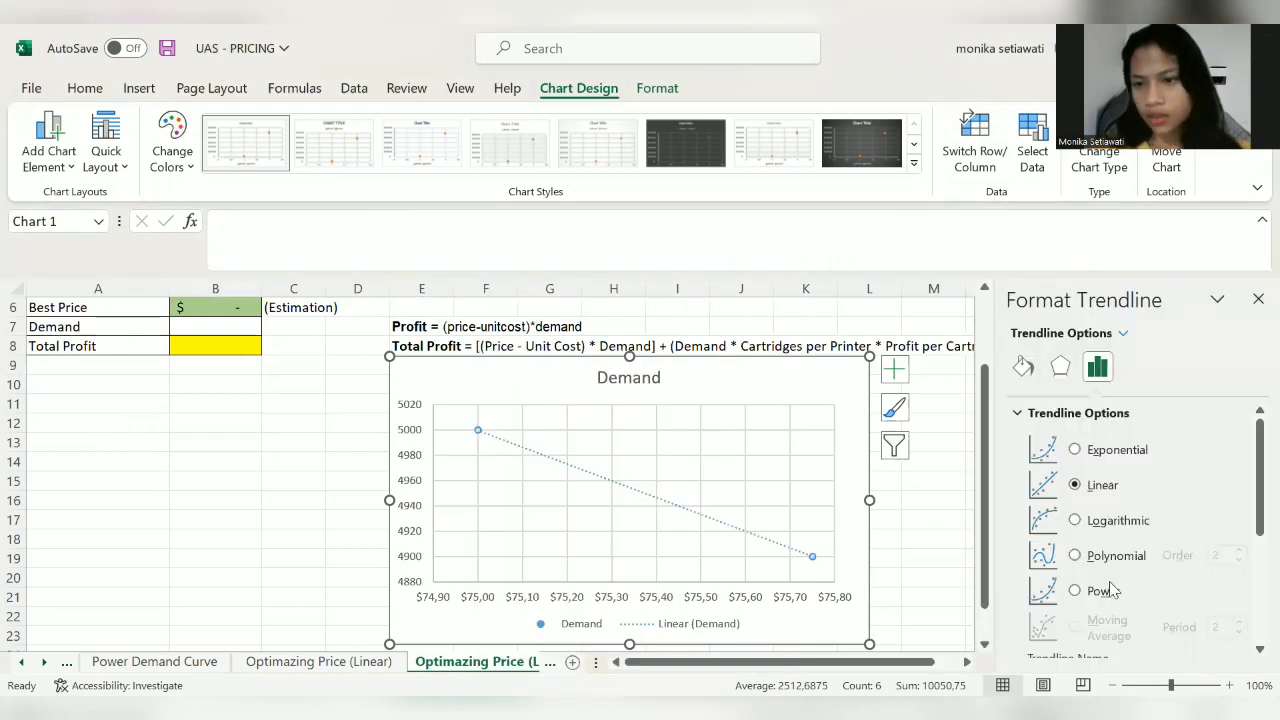
scroll(1250, 460, down, 1)
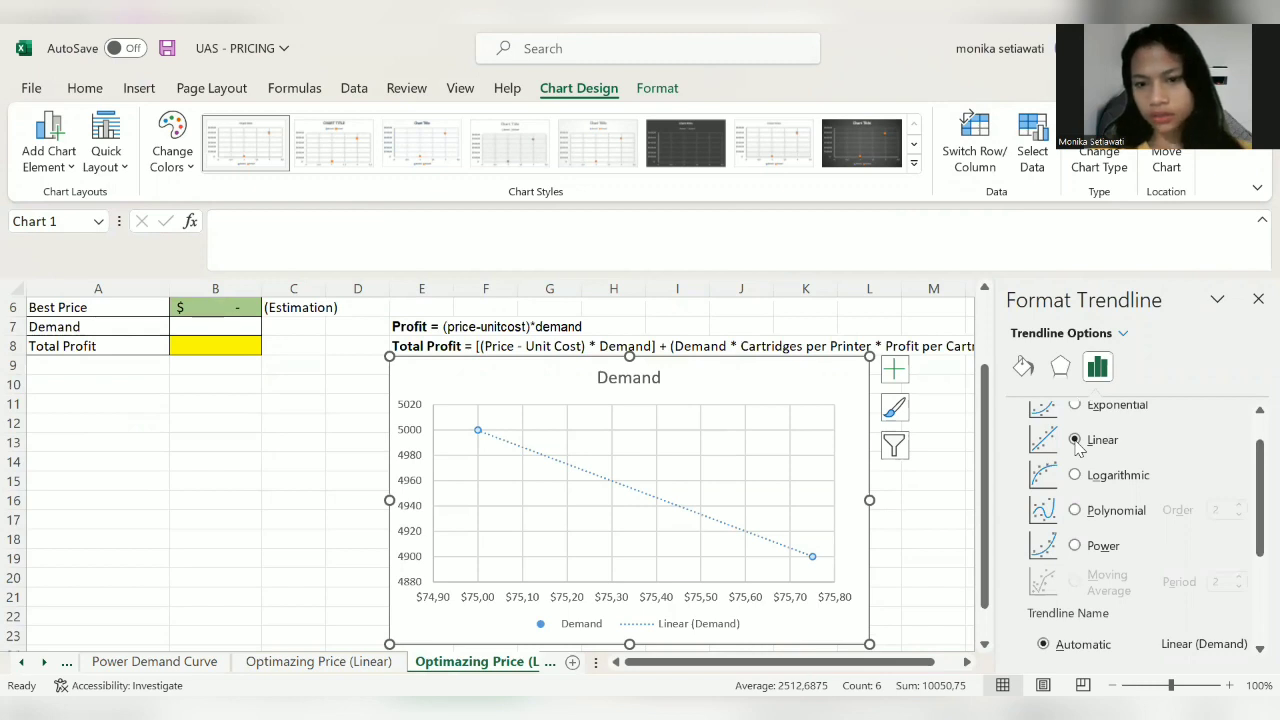
scroll(1250, 600, down, 4)
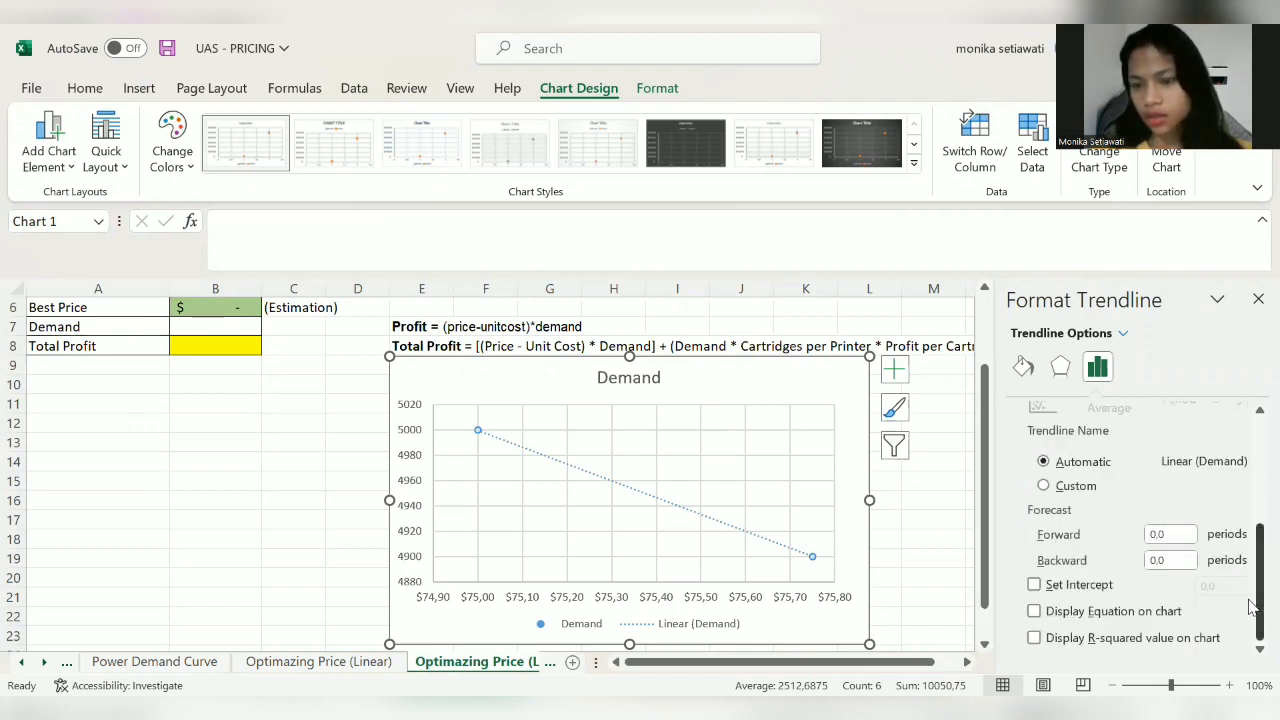
click(1035, 612)
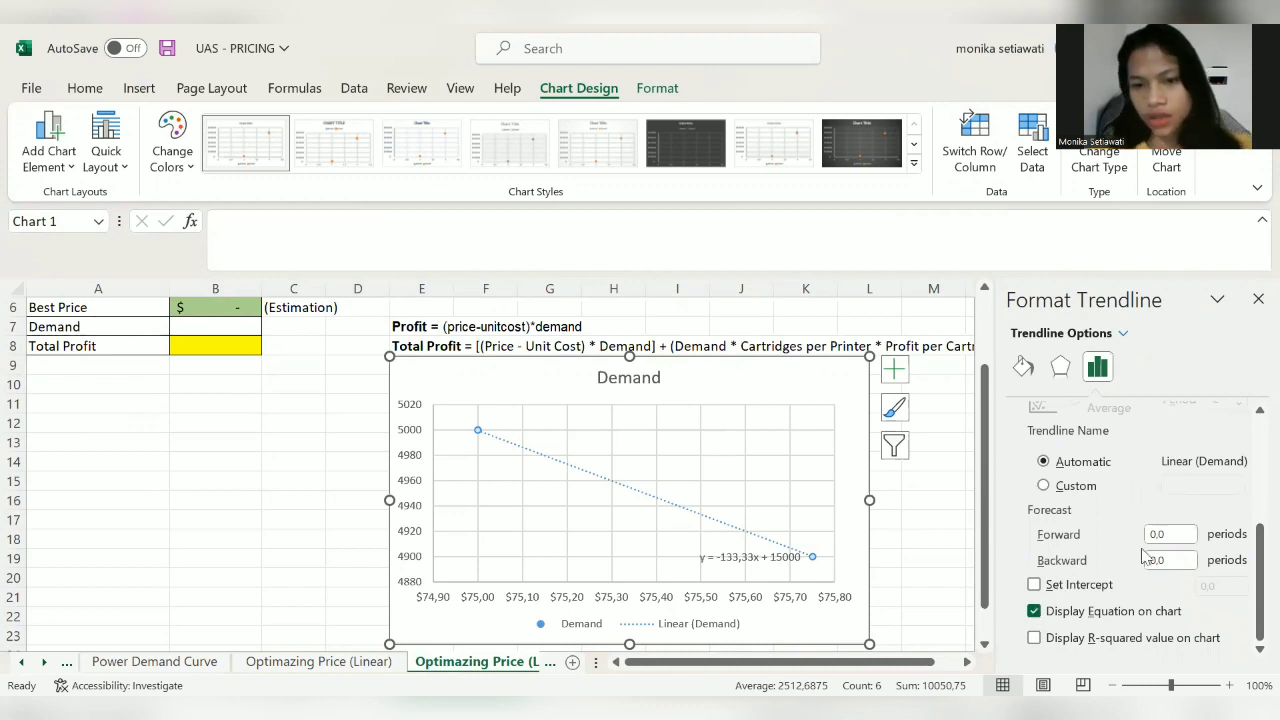
click(1257, 300)
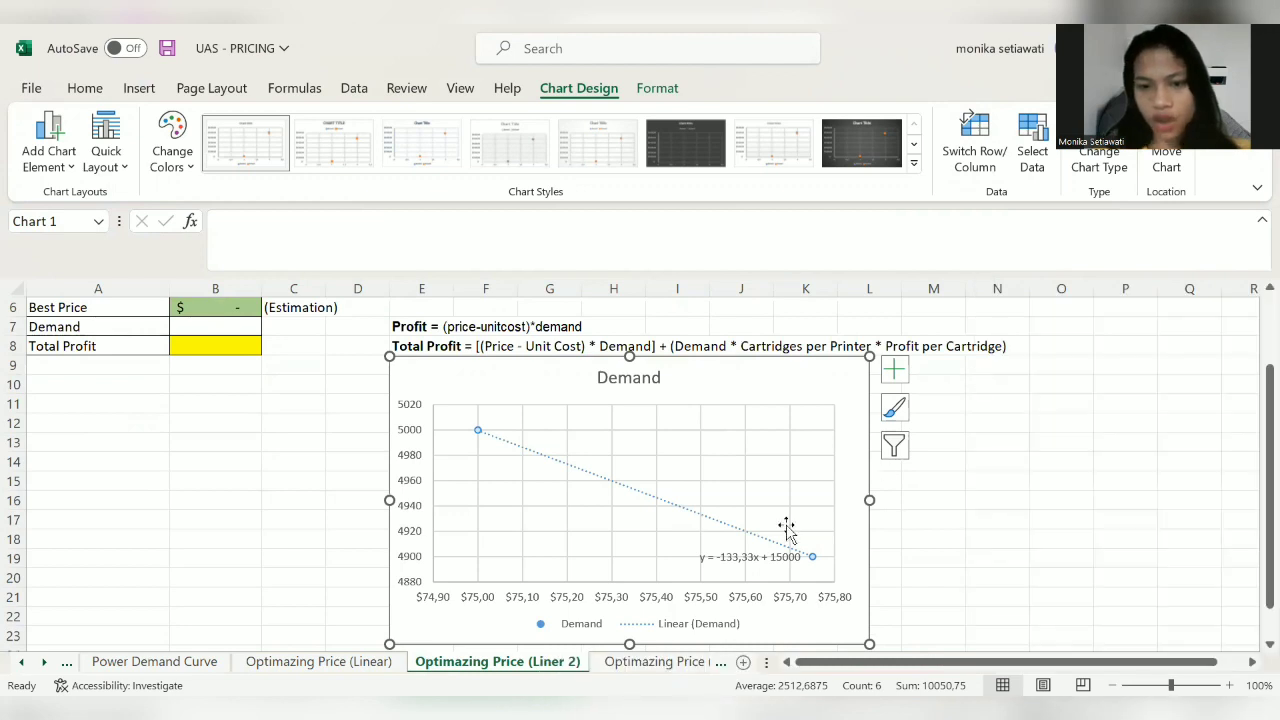
Step: Set the font size of the trendline equation label to 14
click(758, 557)
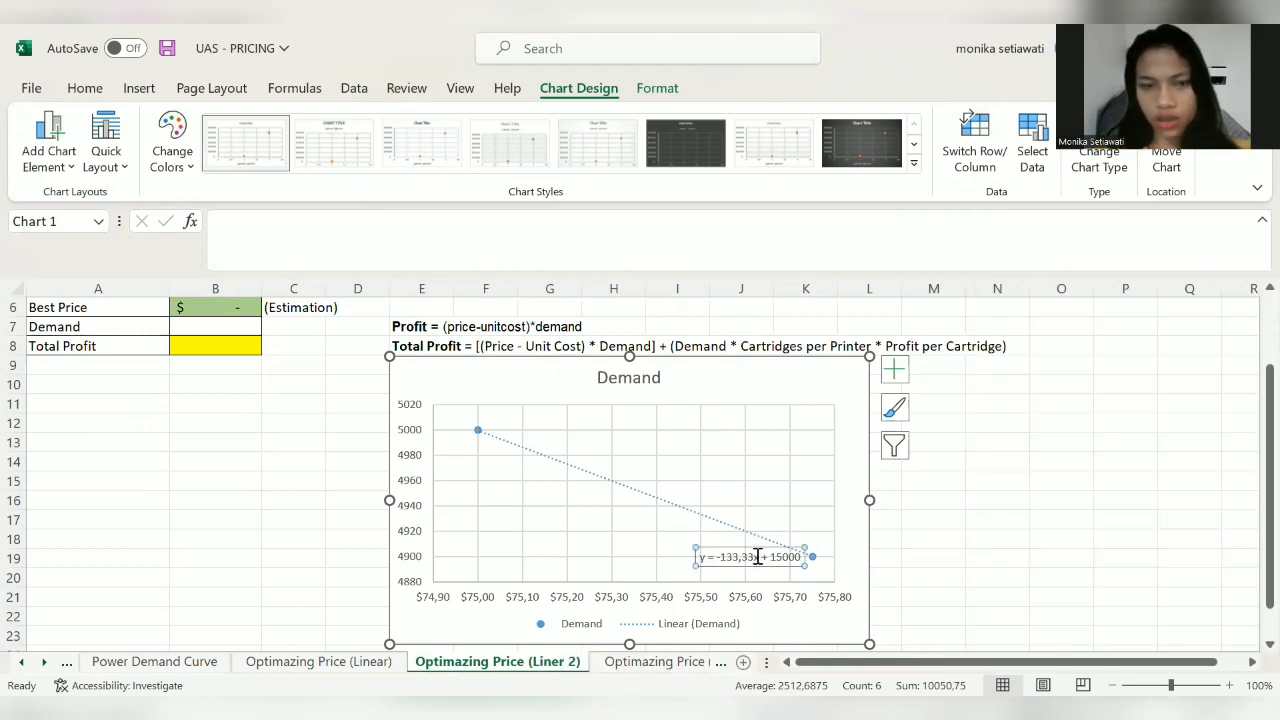
click(129, 90)
click(86, 89)
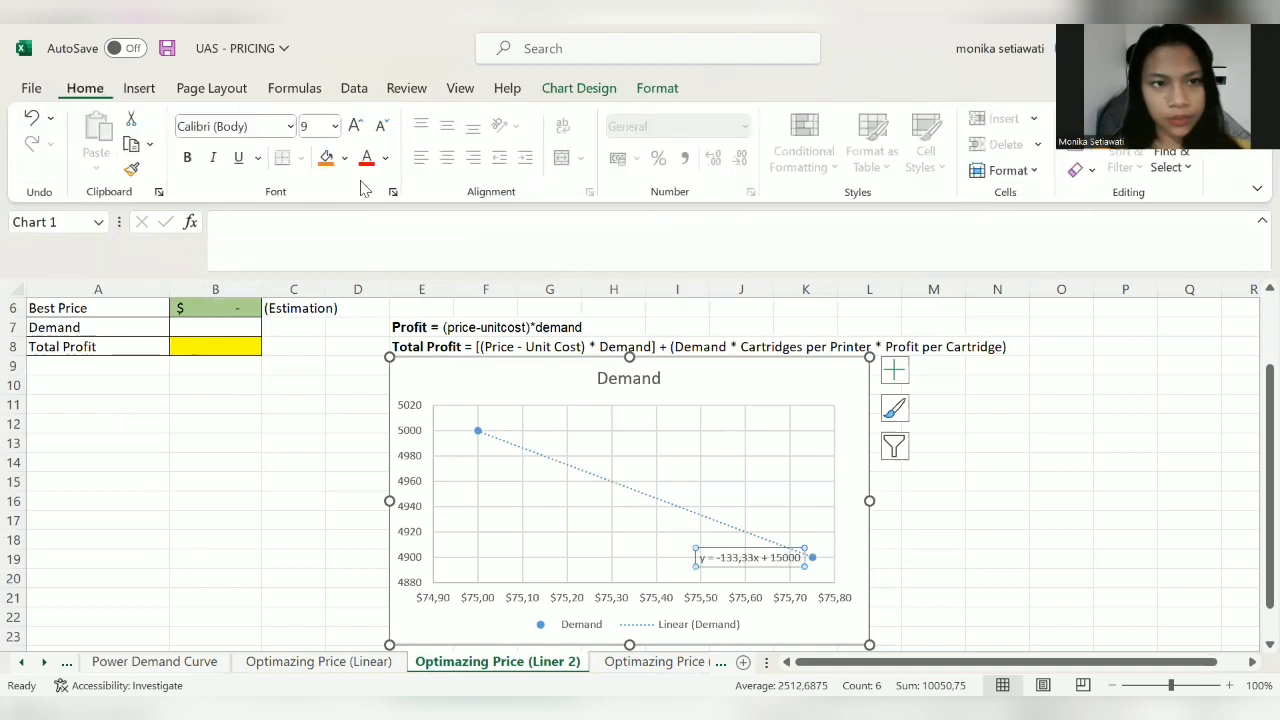
click(335, 126)
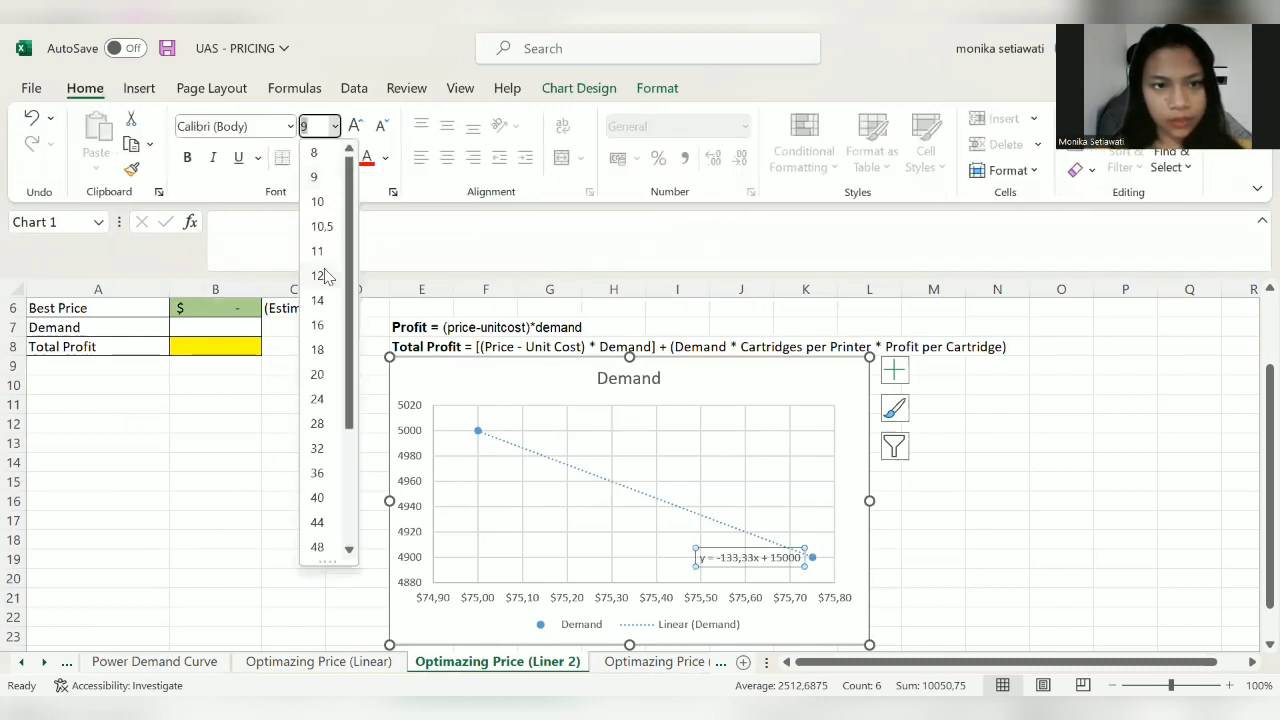
click(318, 300)
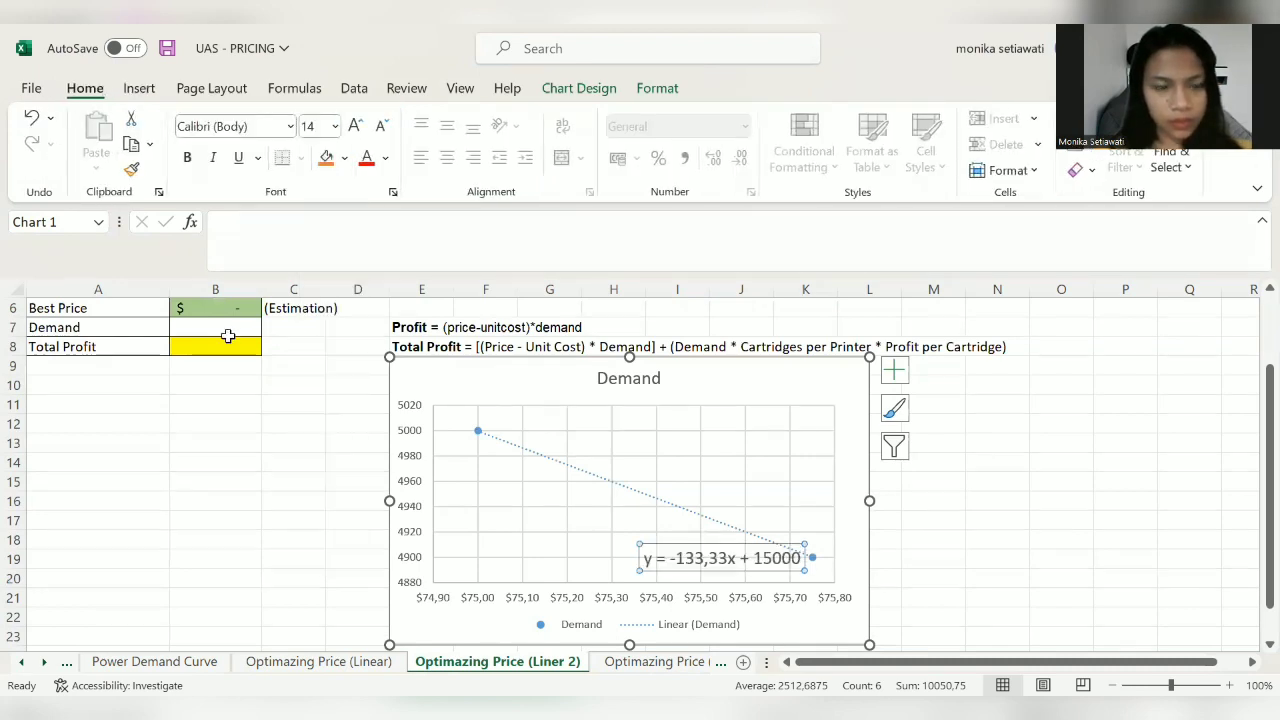
click(226, 333)
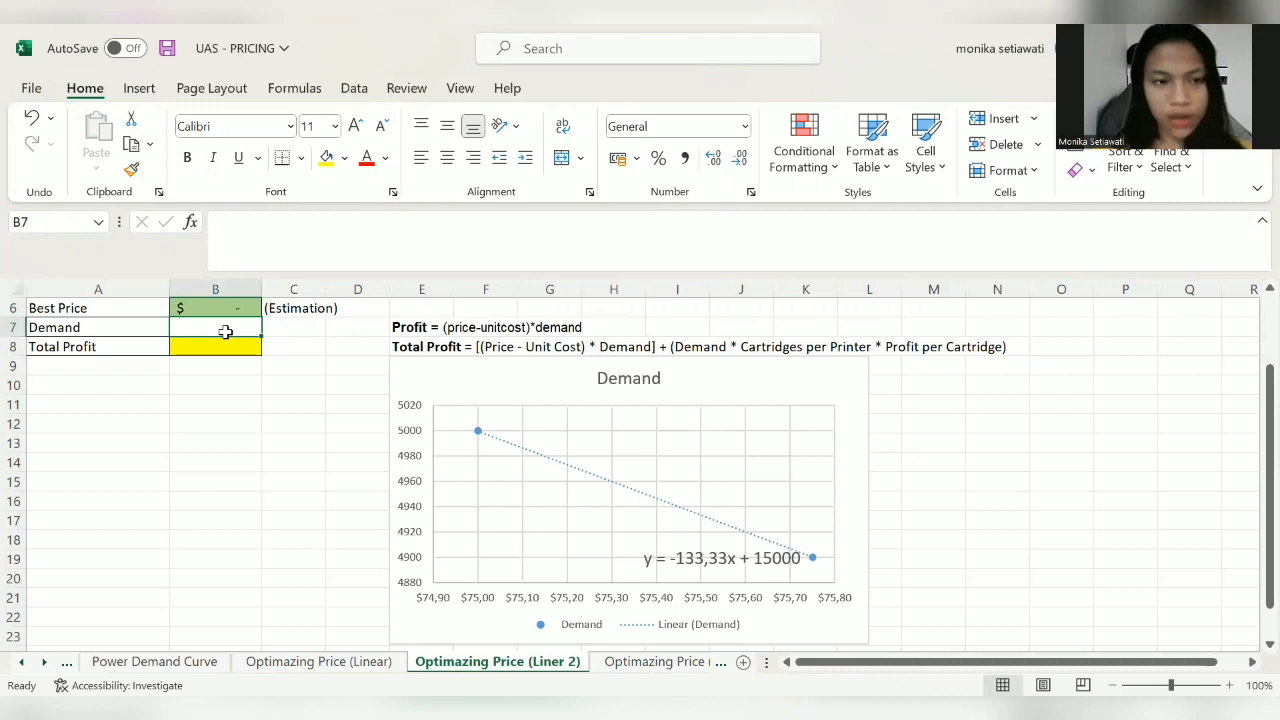
text(=)
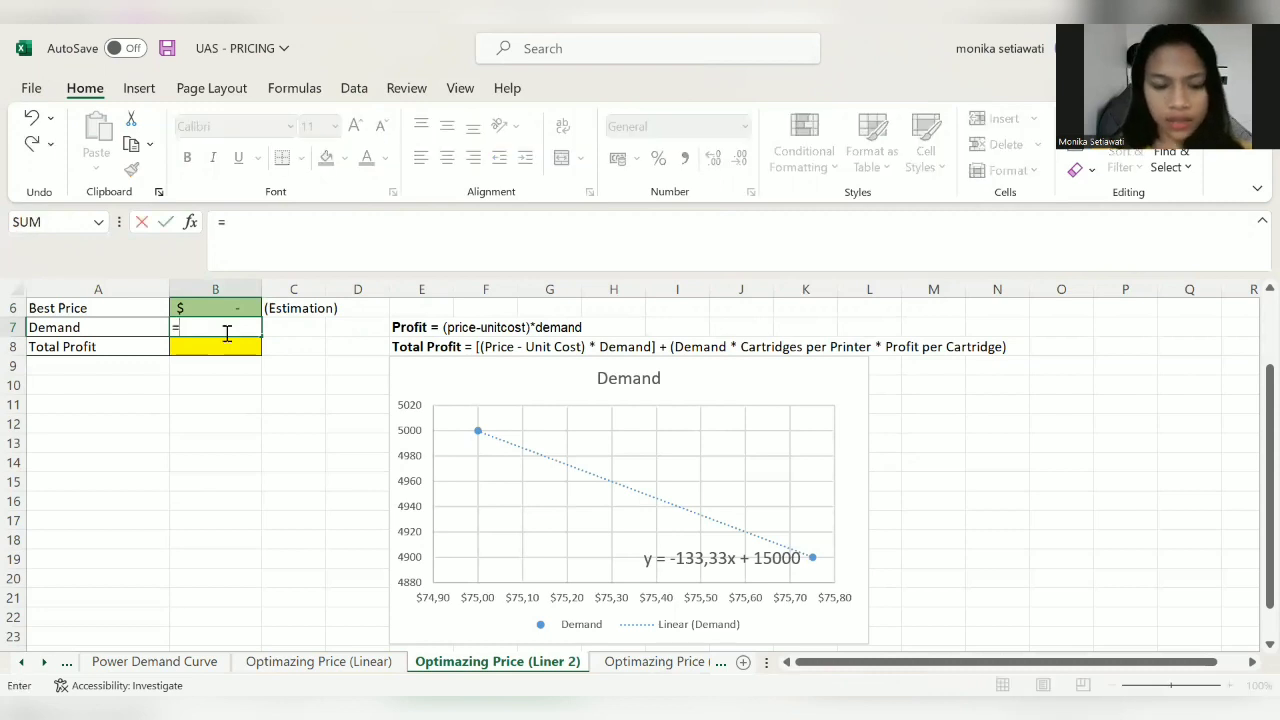
text(15000)
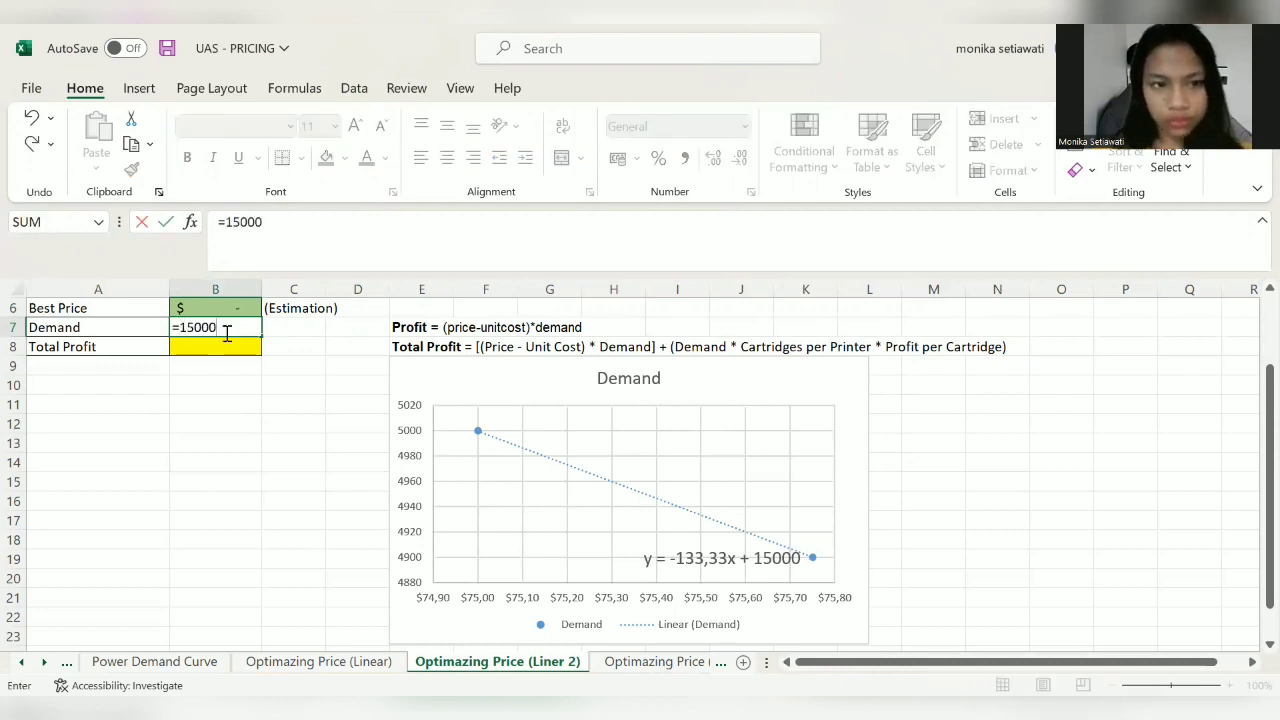
text(-)
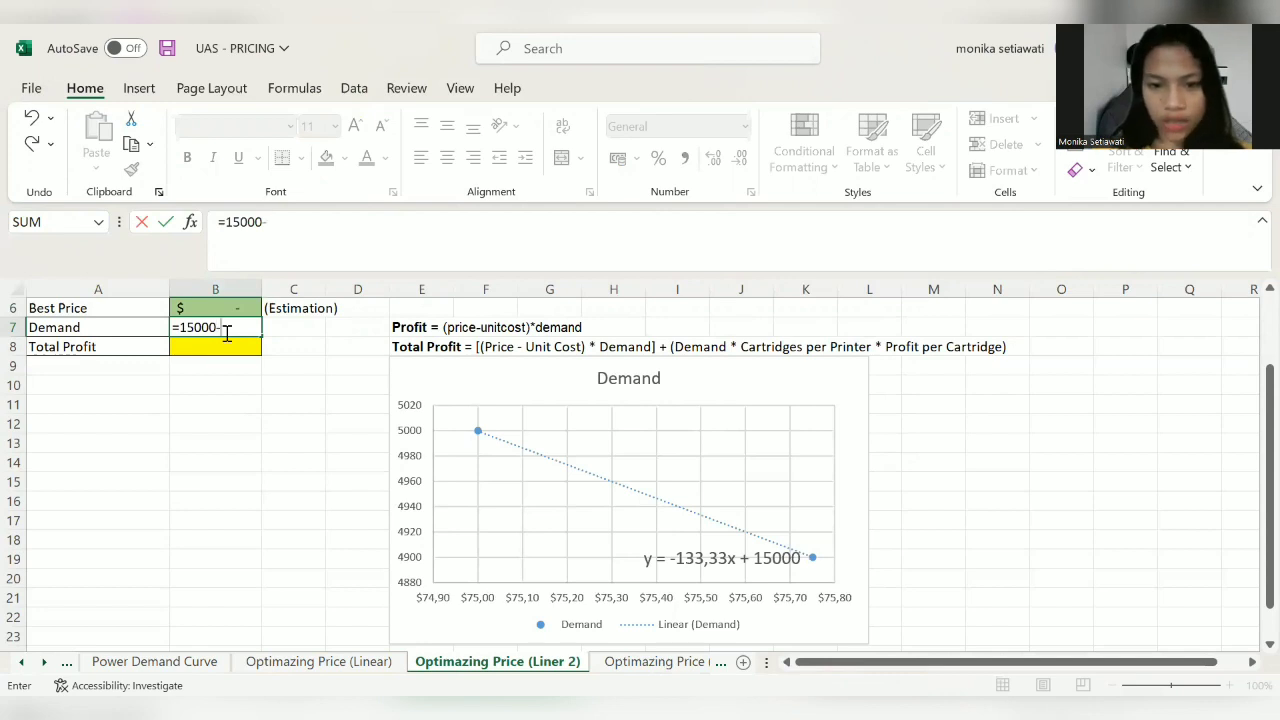
text(133)
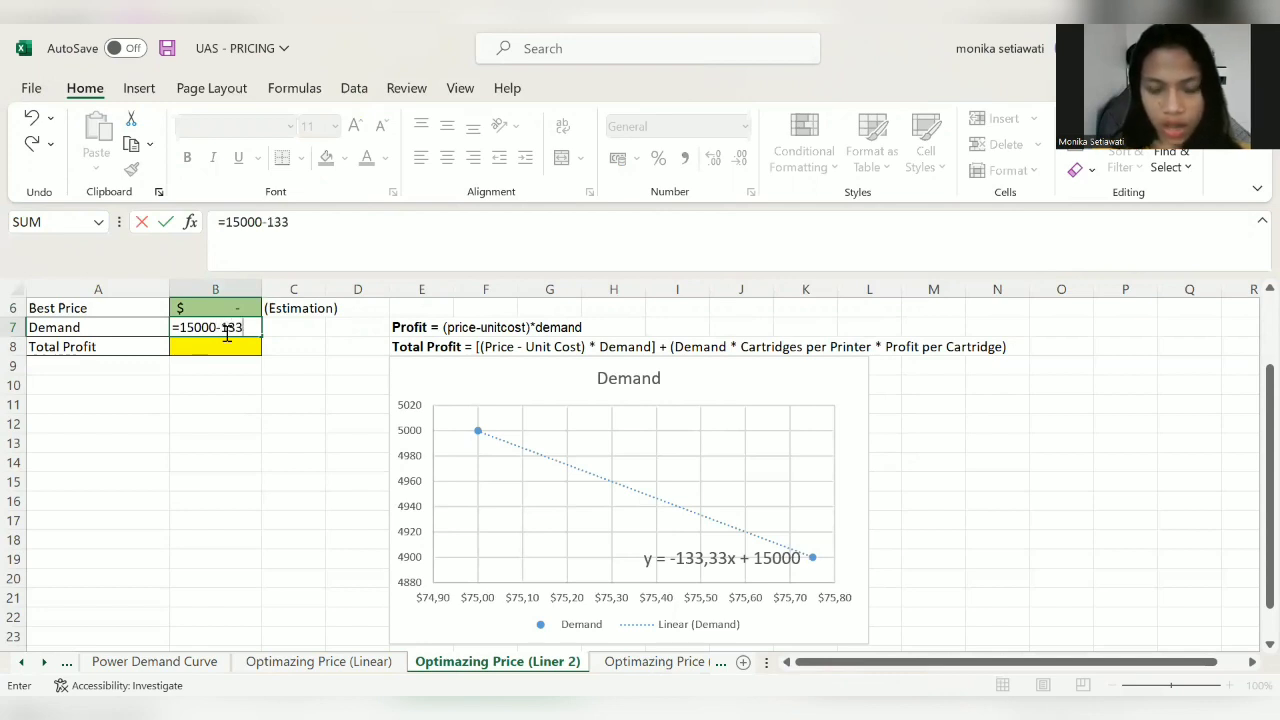
text(,)
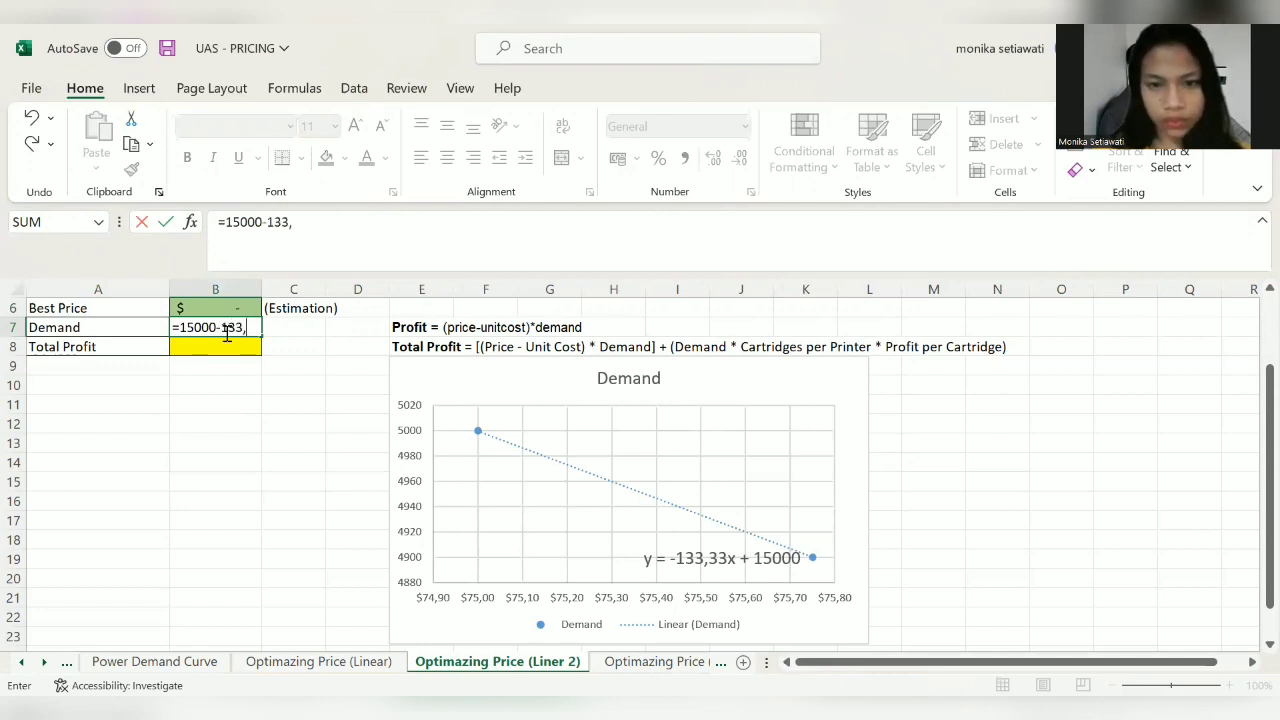
text(33)
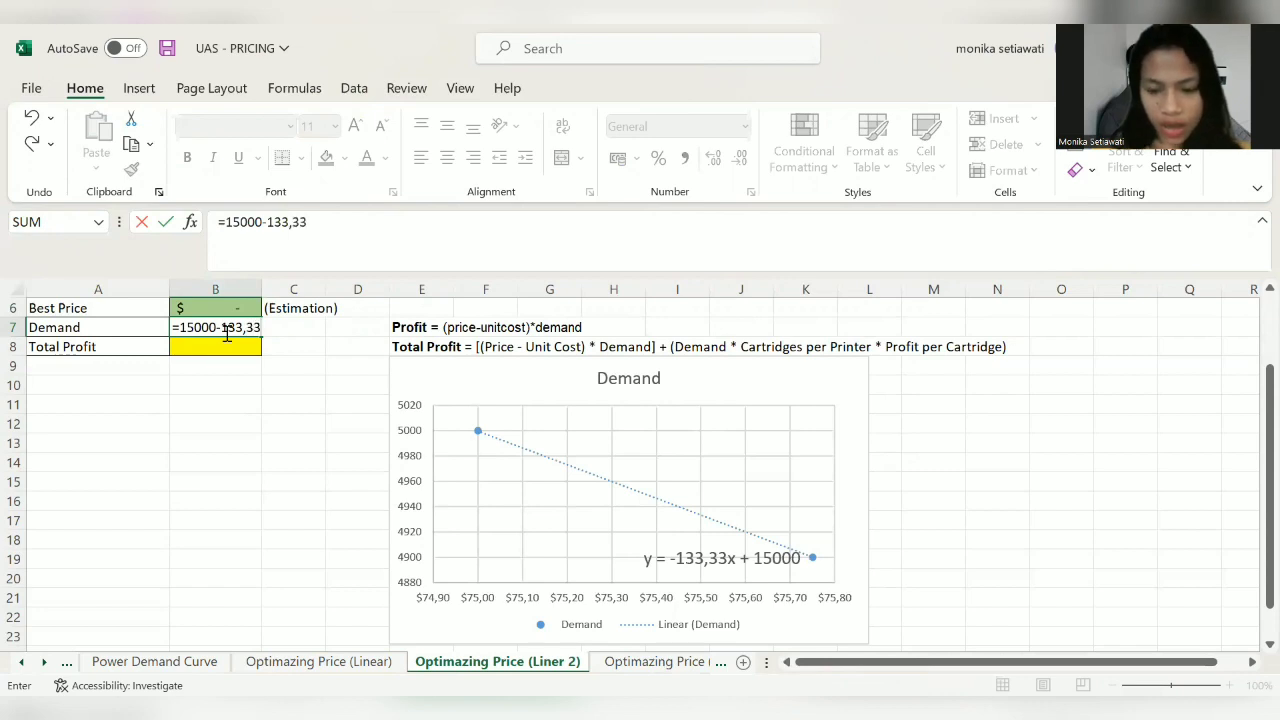
text(*)
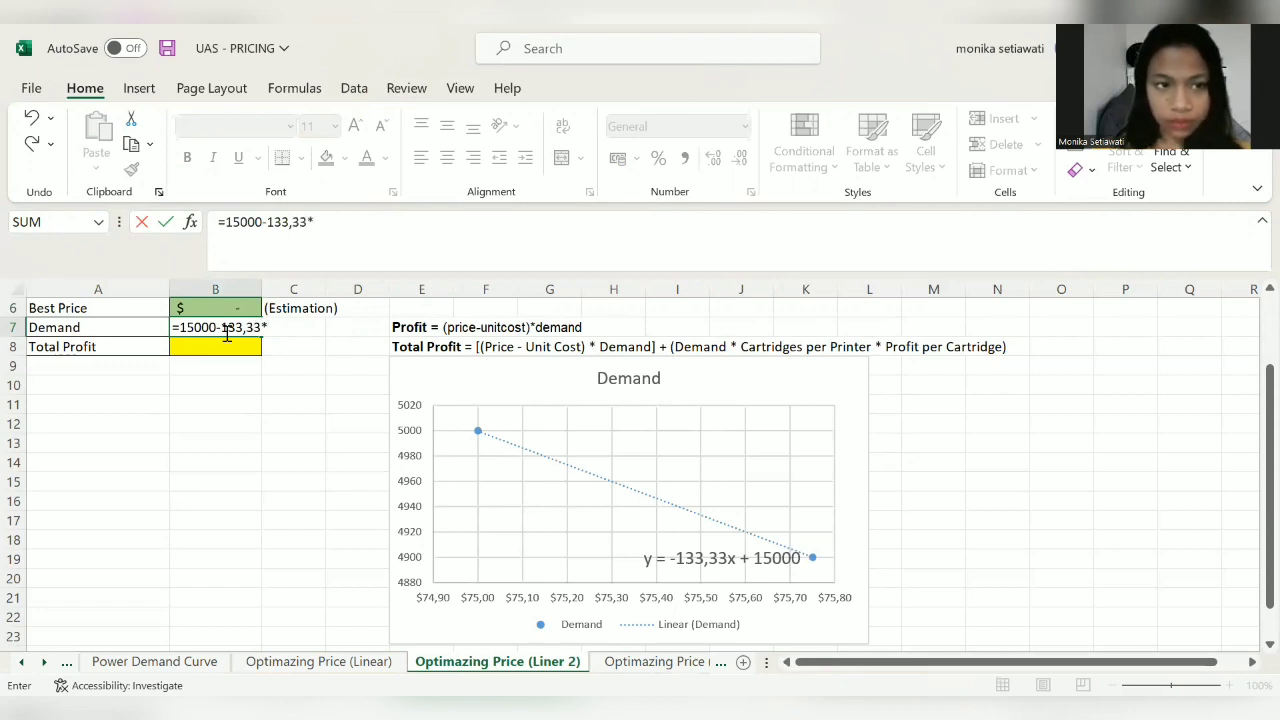
drag(1251, 500, 1249, 461)
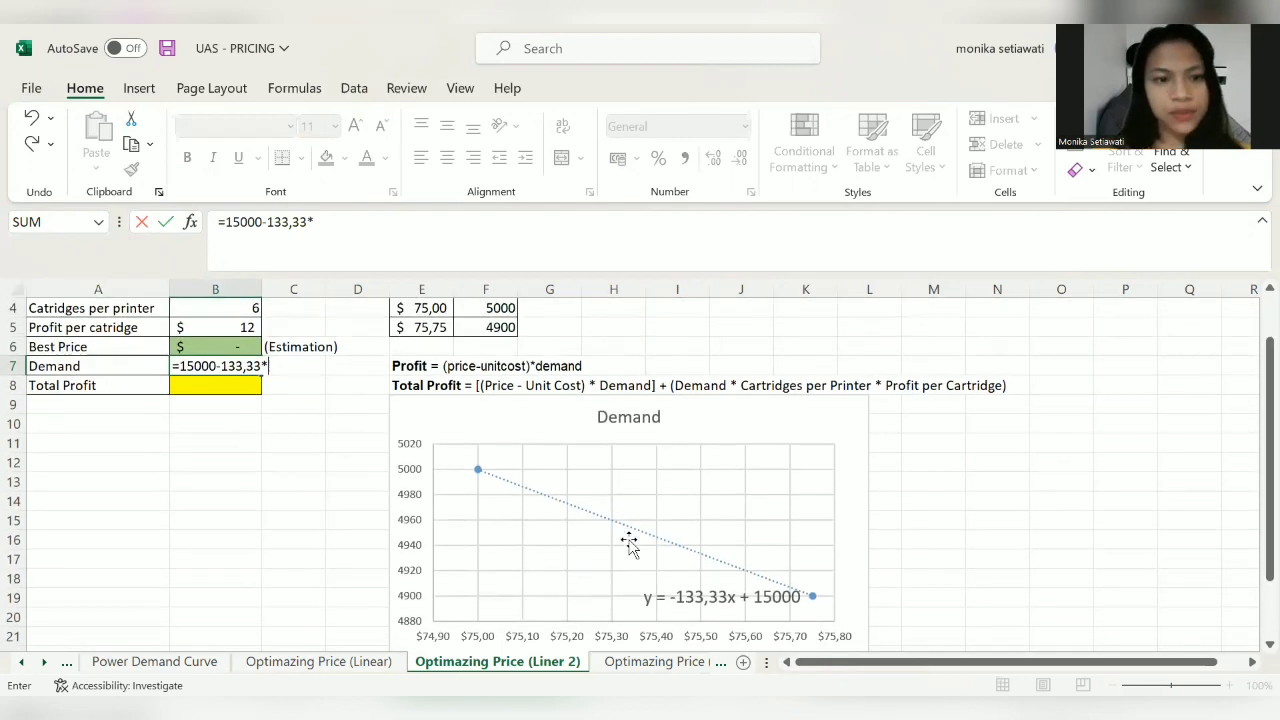
click(247, 347)
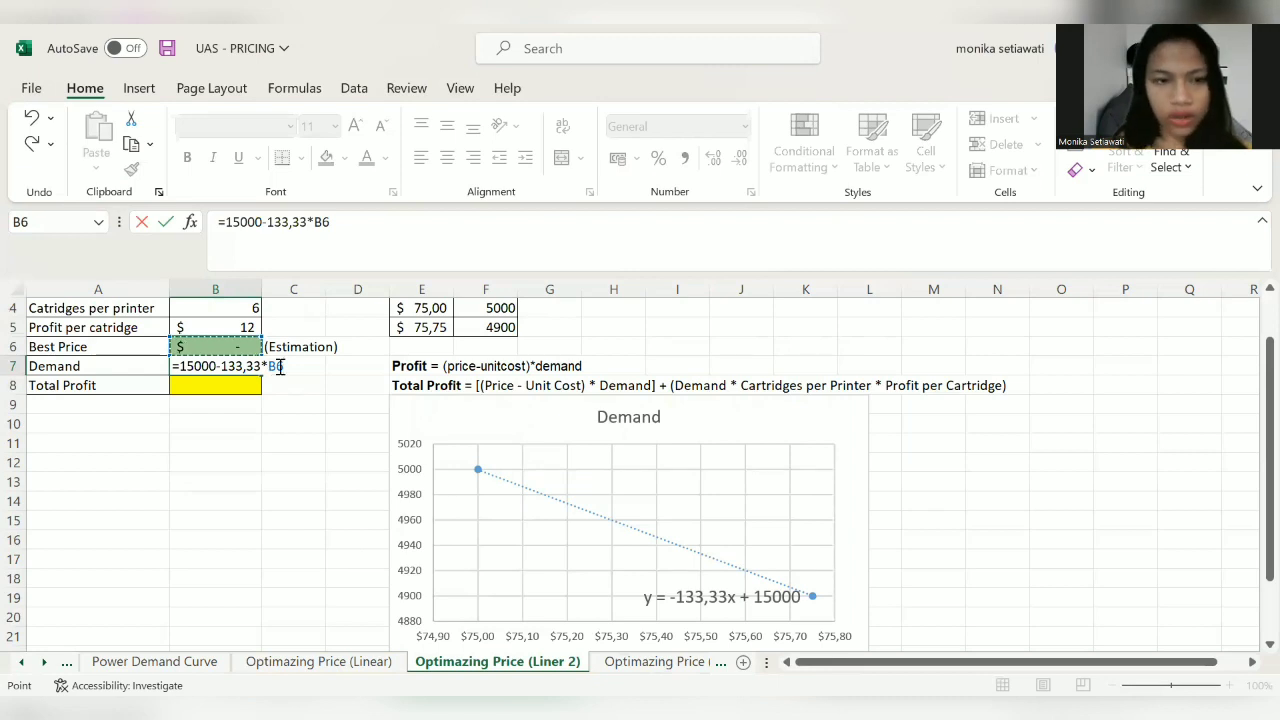
Step: Set the estimated Best Price in B6 to 70
click(216, 346)
click(303, 221)
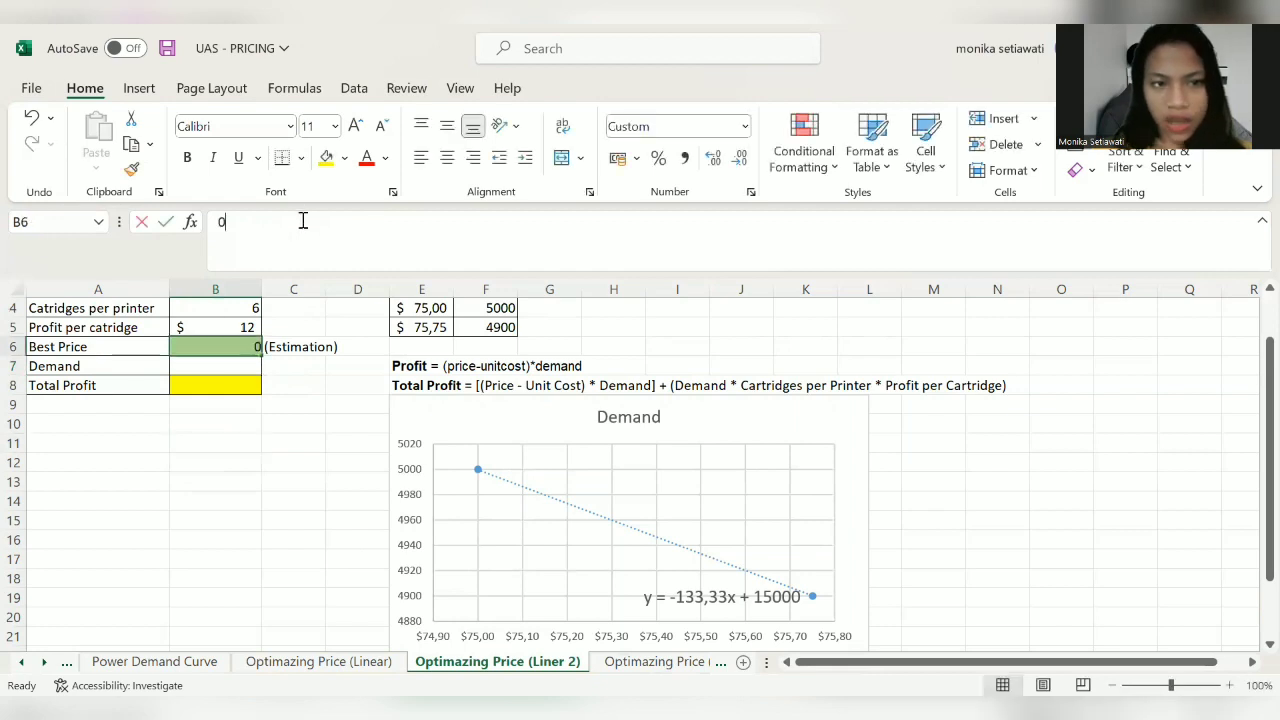
key(BackSpace)
text(70)
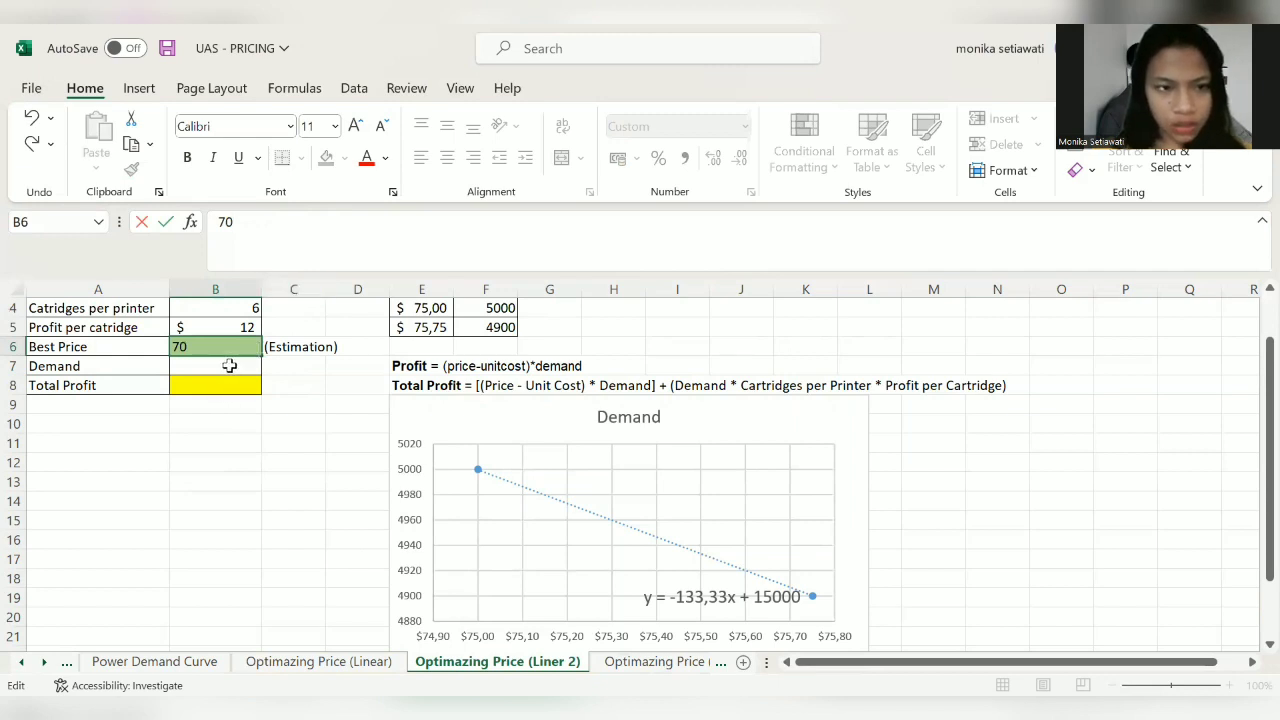
Step: Calculate Demand in B7 from the trendline equation with the formula =15000-133,33*B6
click(230, 366)
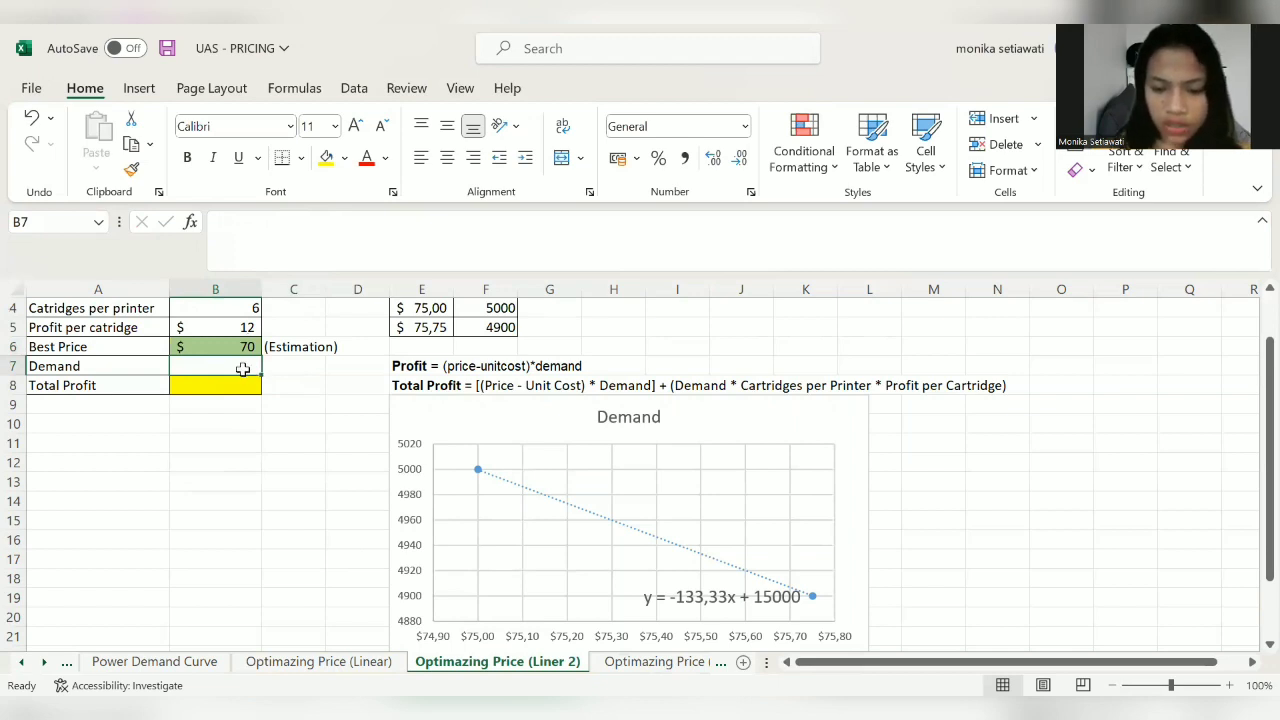
text(=150)
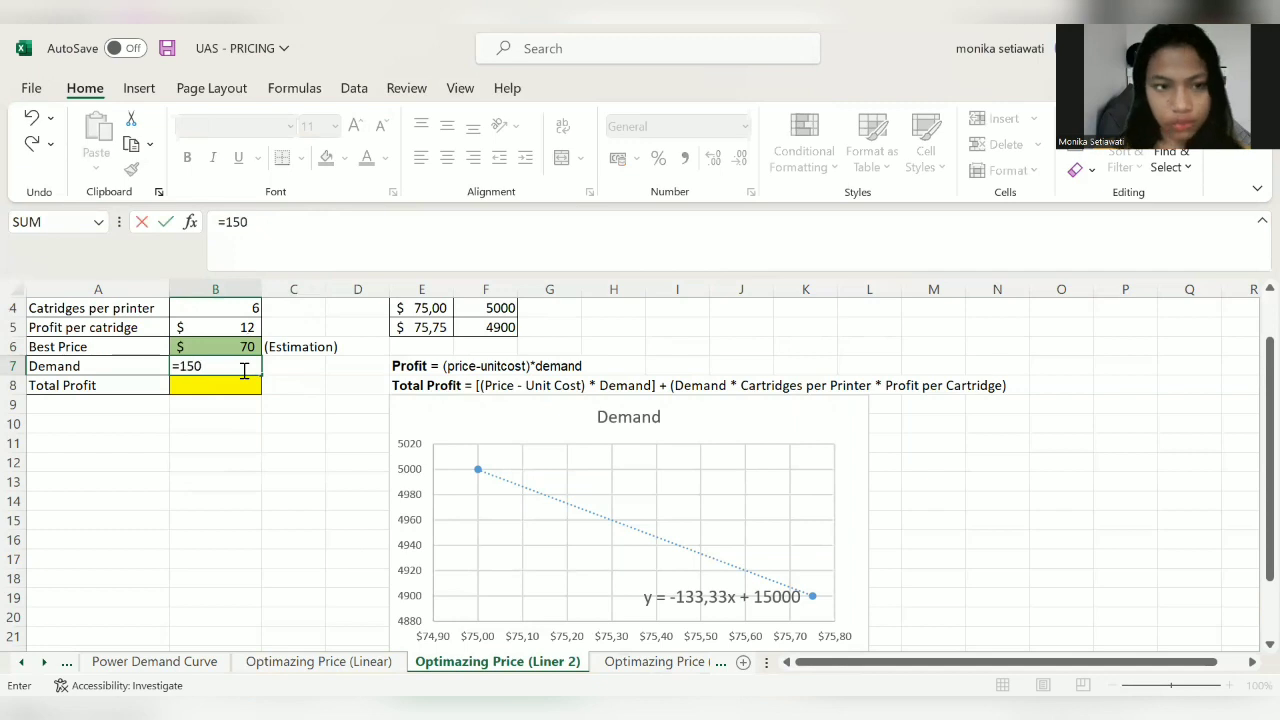
text(00)
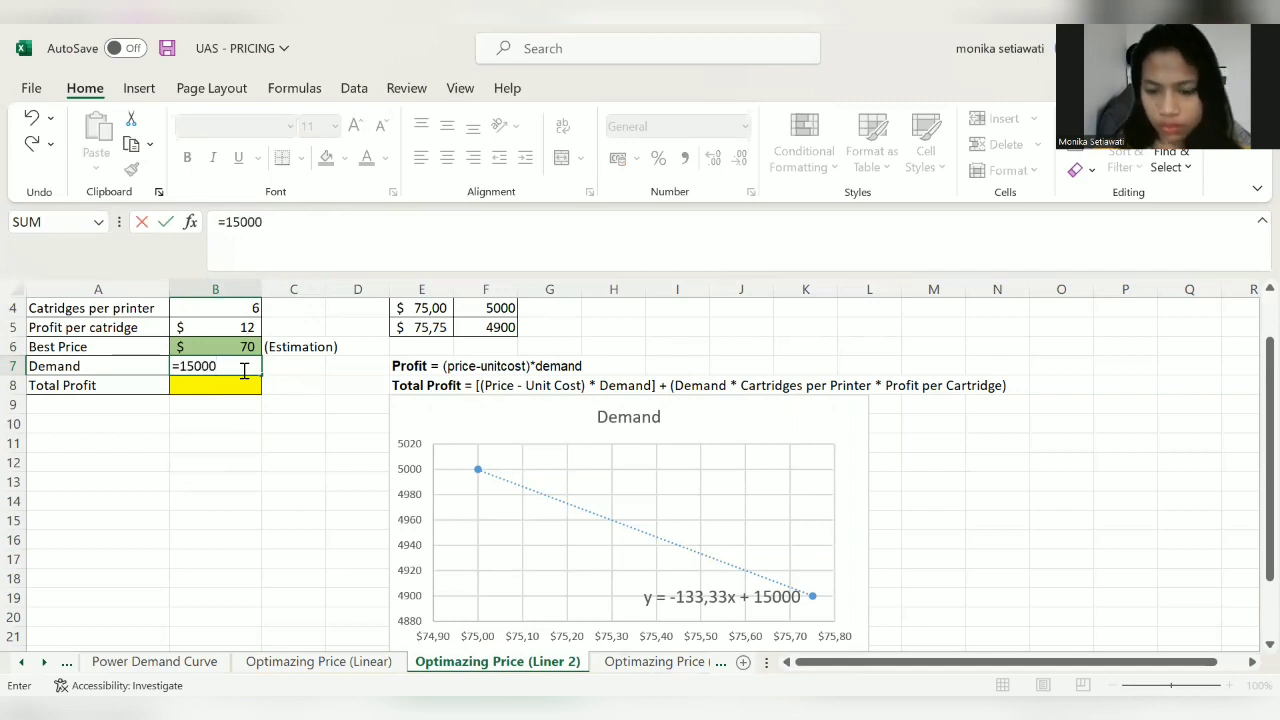
text(-)
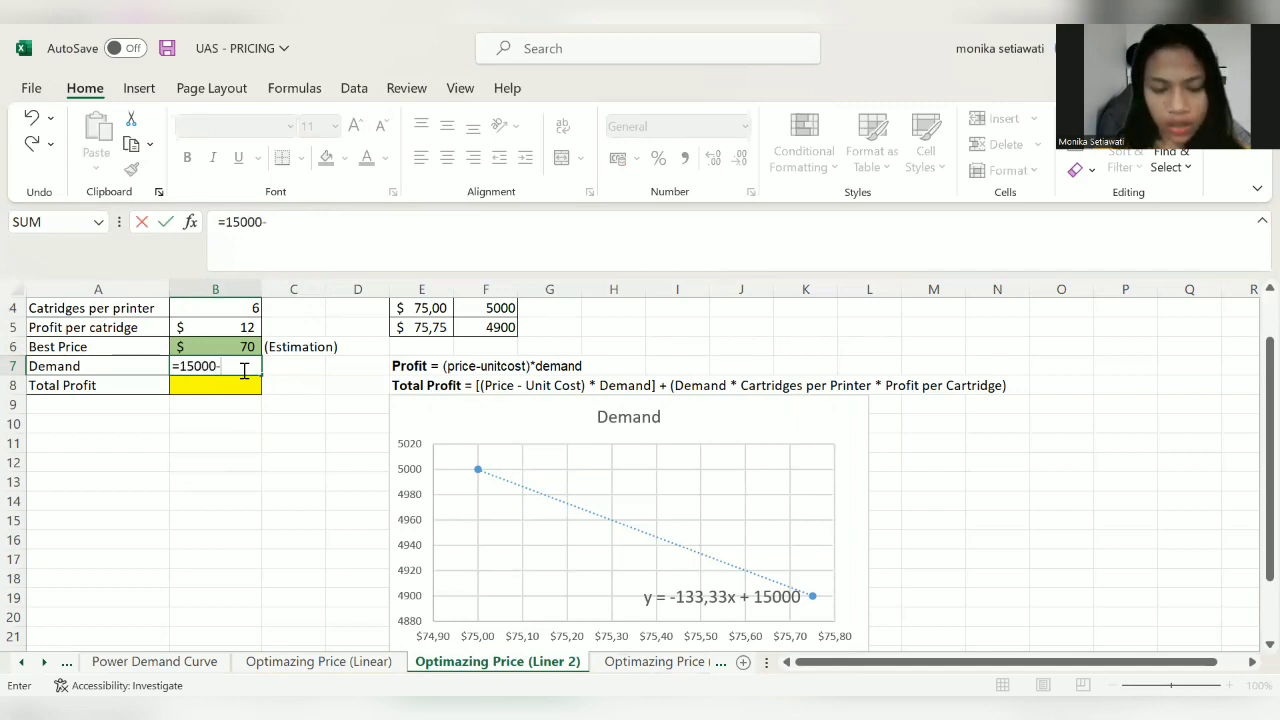
text(133,33)
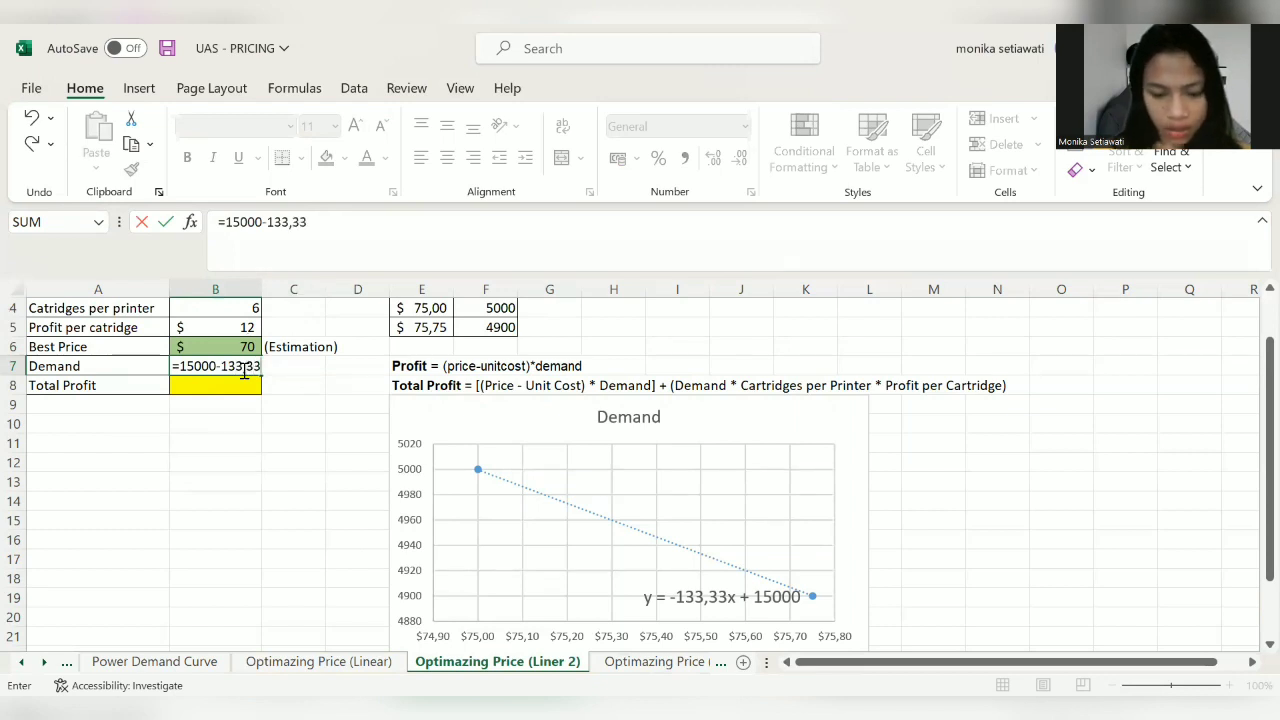
text(*)
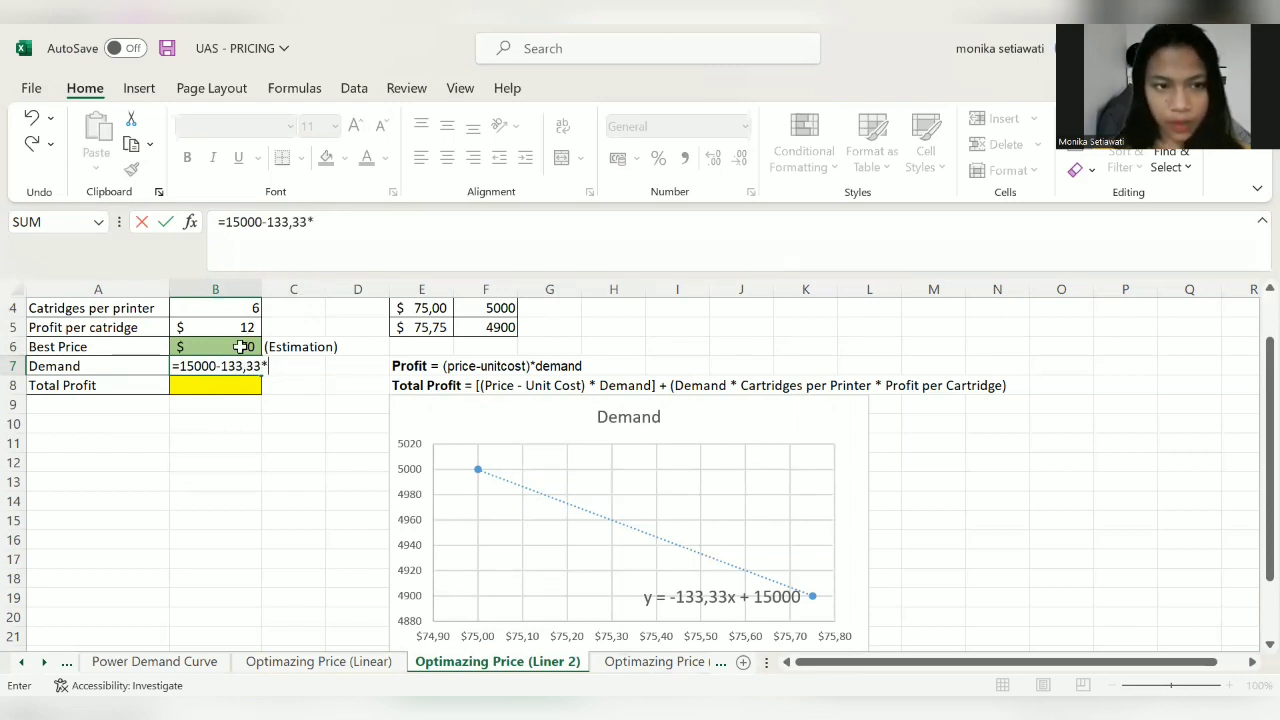
click(240, 346)
key(Return)
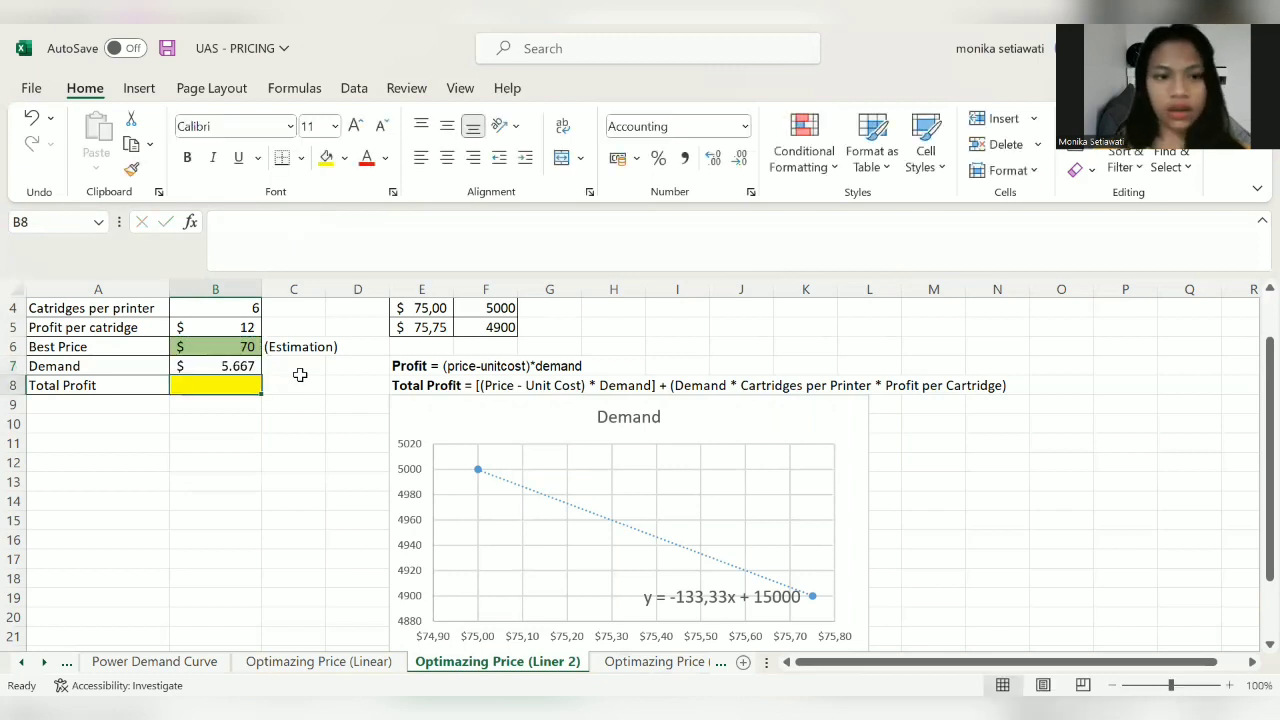
Step: Change the Demand cell B7 to the General number format and reduce it to zero decimal places
click(232, 366)
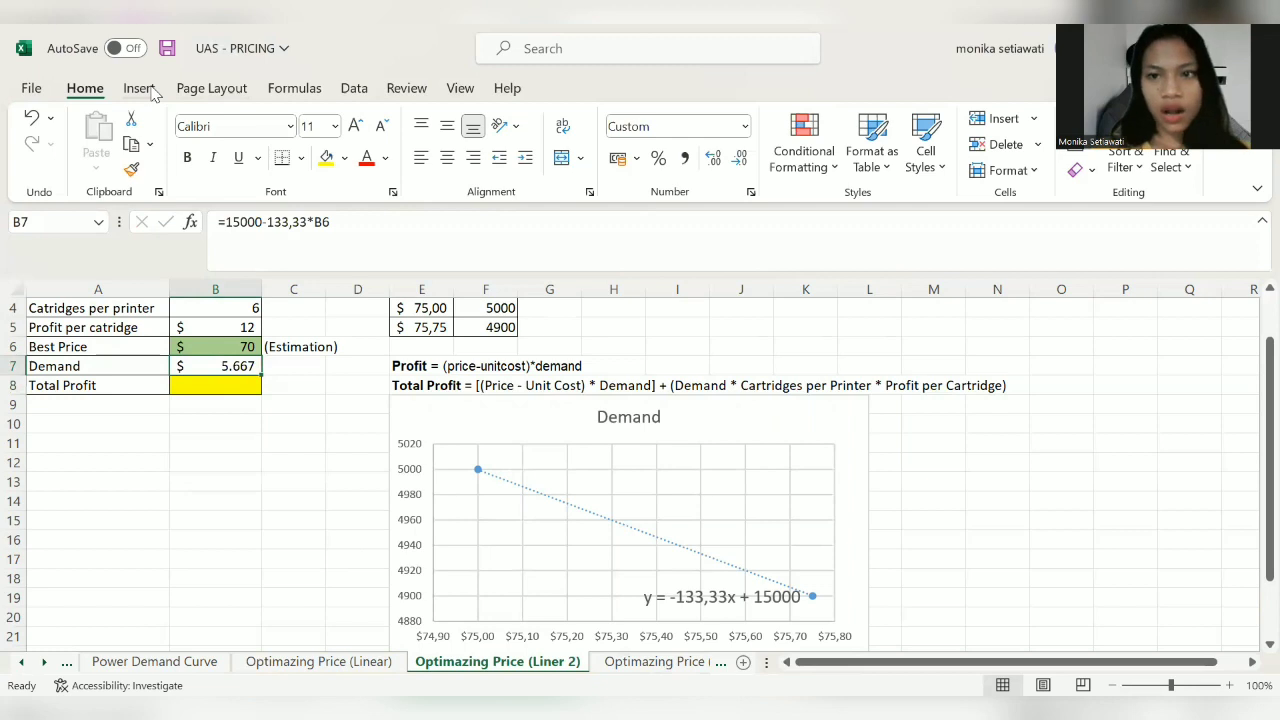
click(732, 227)
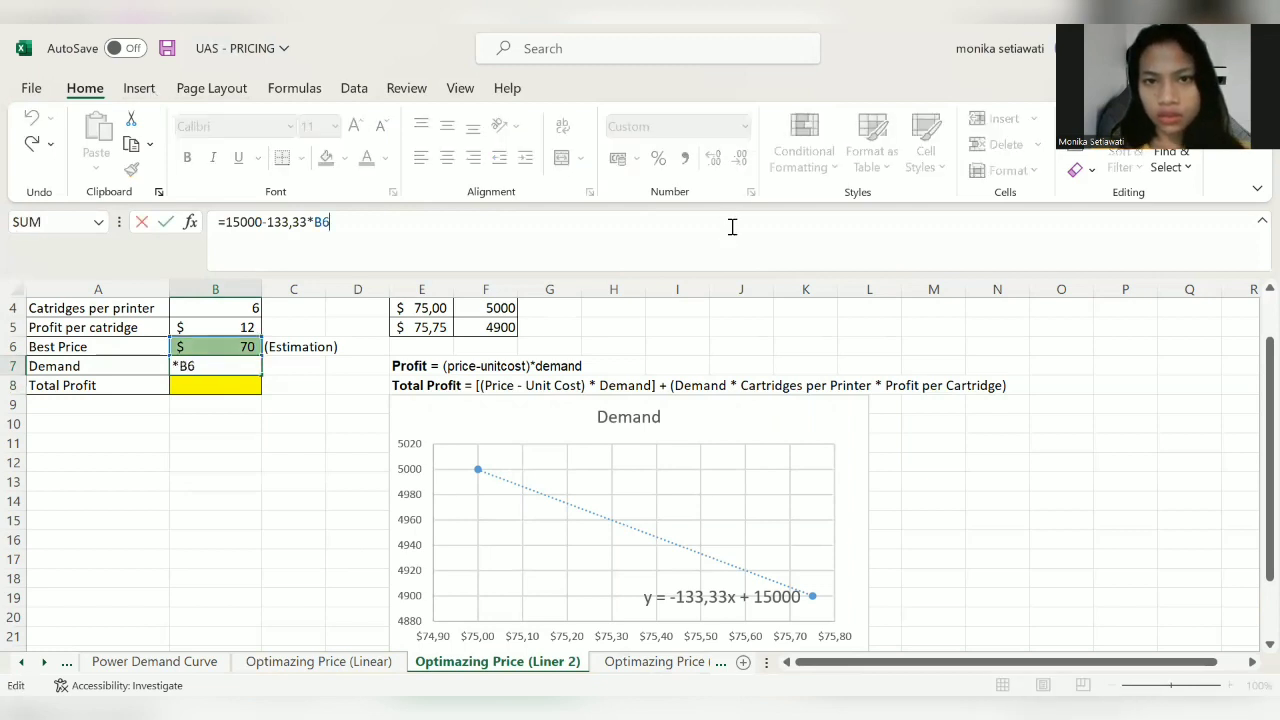
click(230, 366)
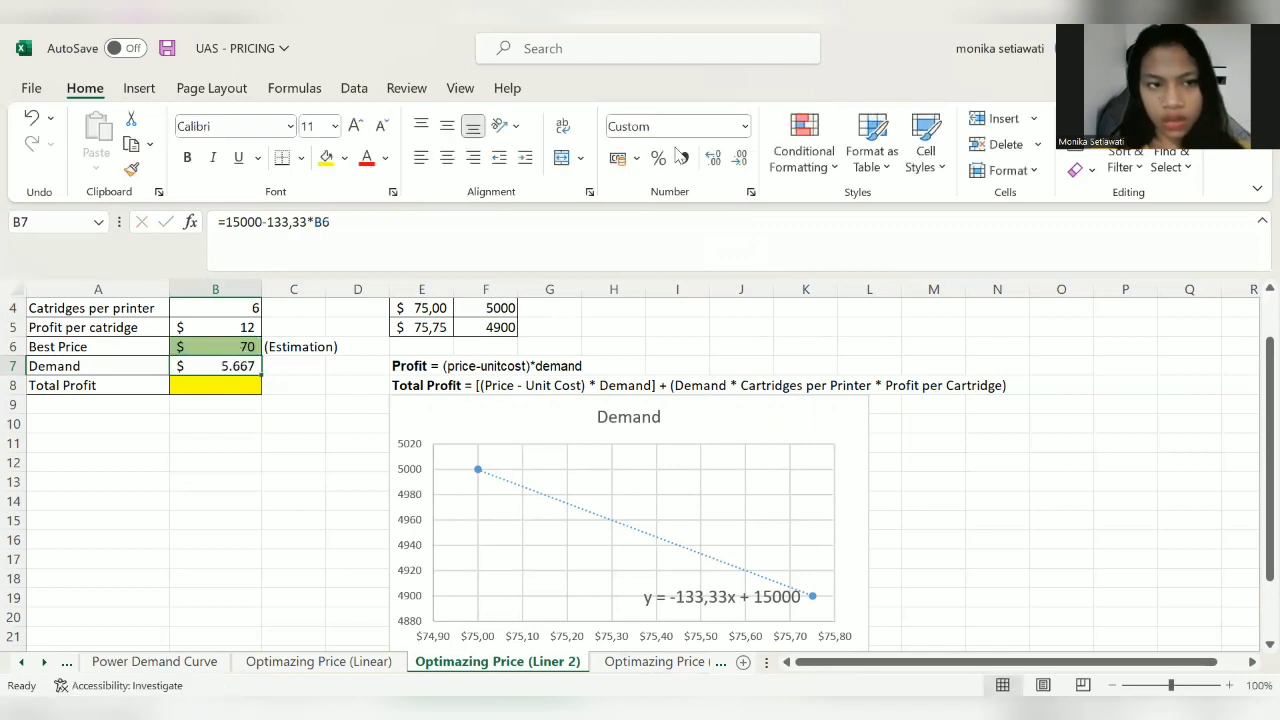
click(745, 128)
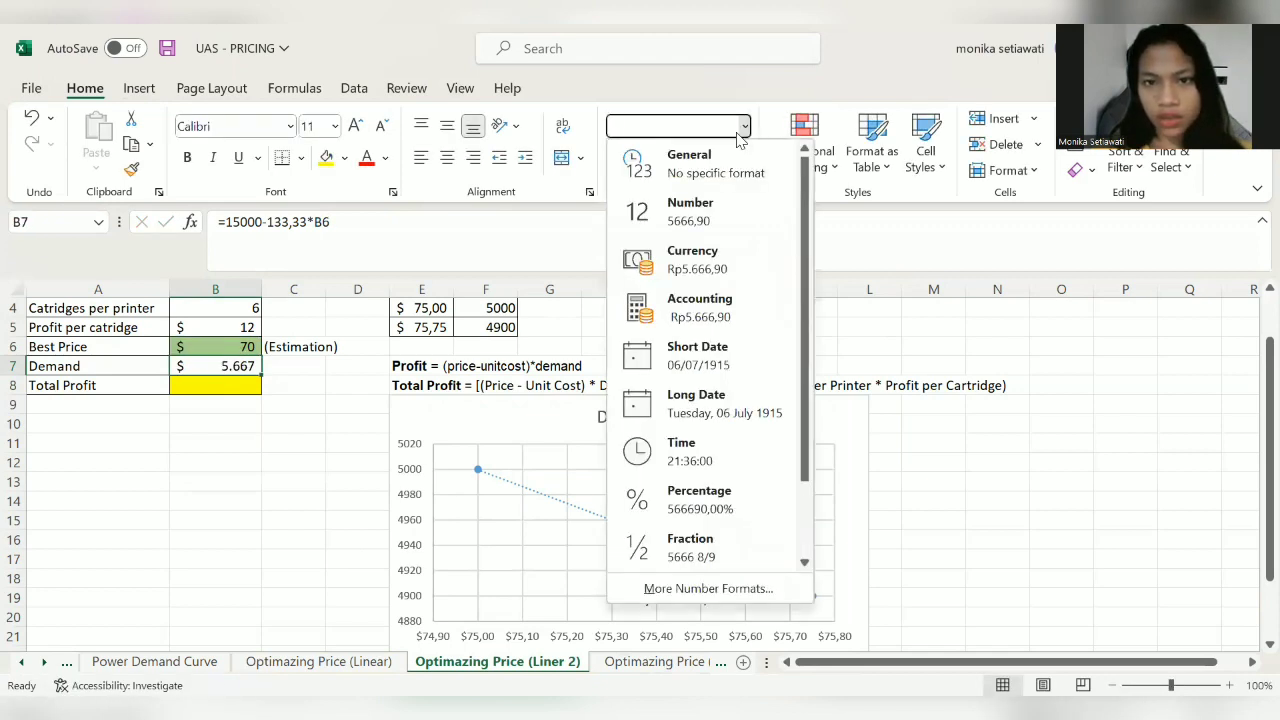
click(709, 177)
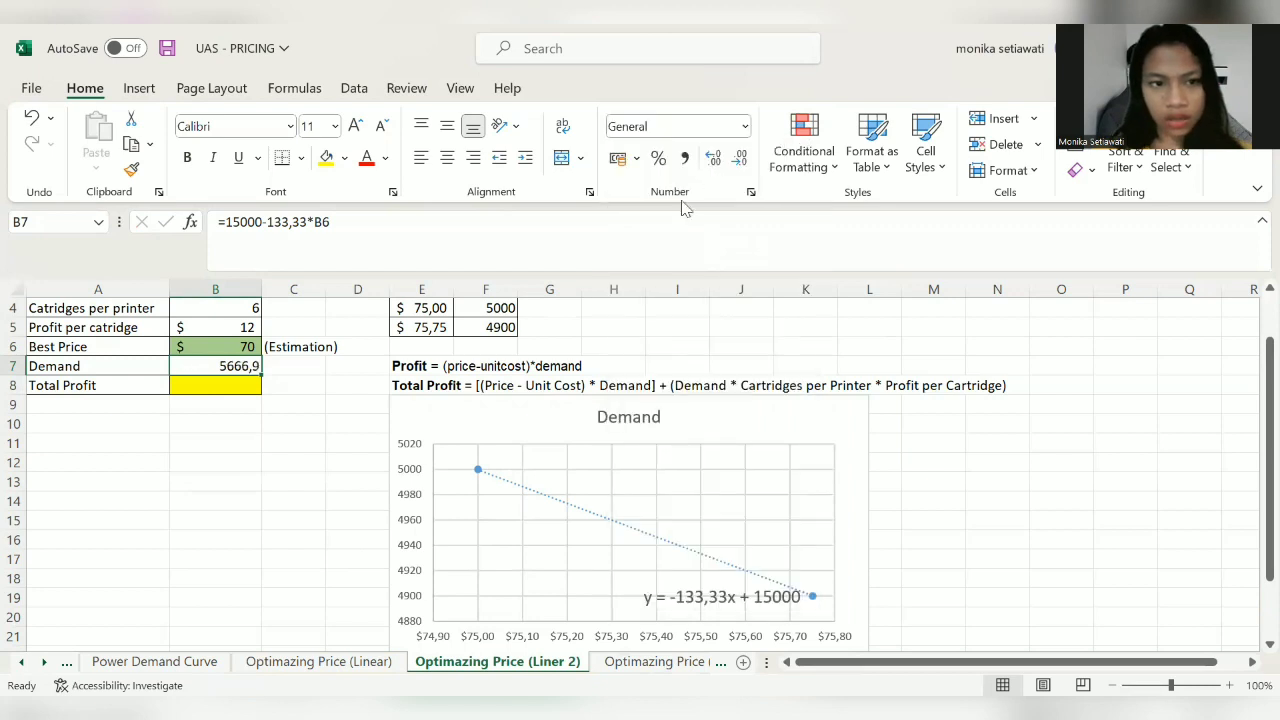
click(741, 158)
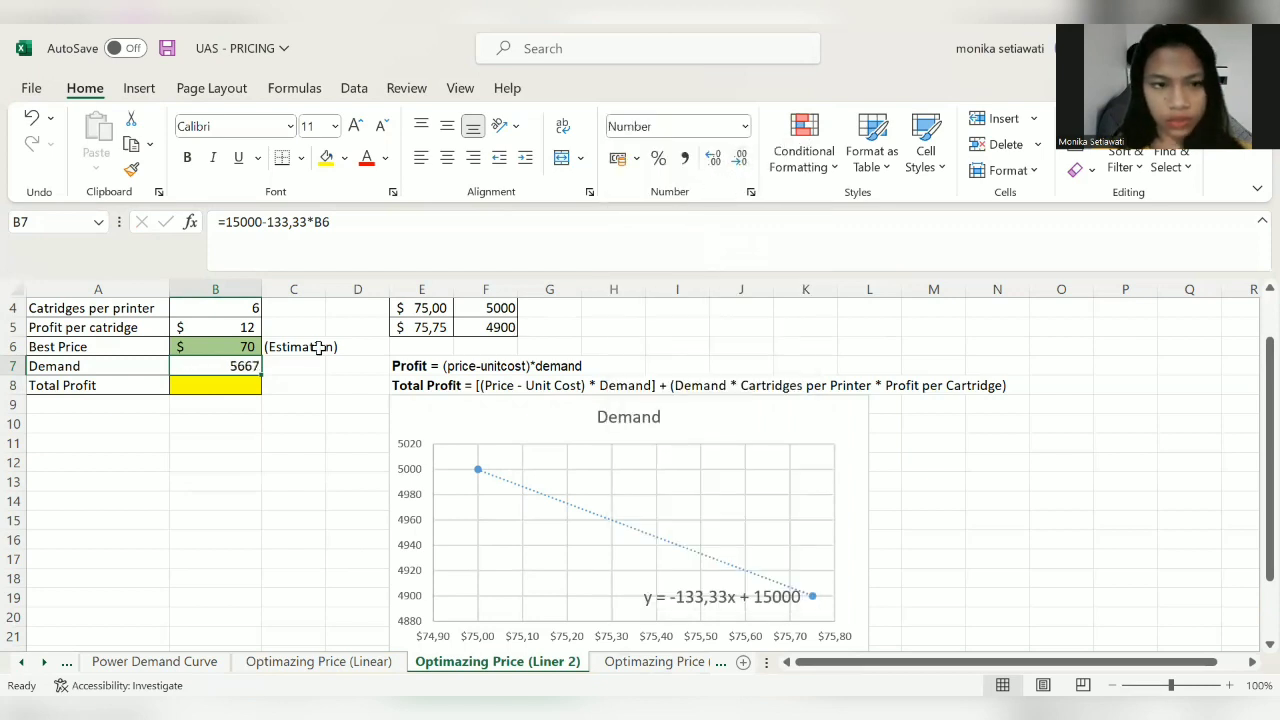
Step: Begin the Total Profit formula in B8 with the printer profit part =[(B6-B3)*B7]
click(229, 381)
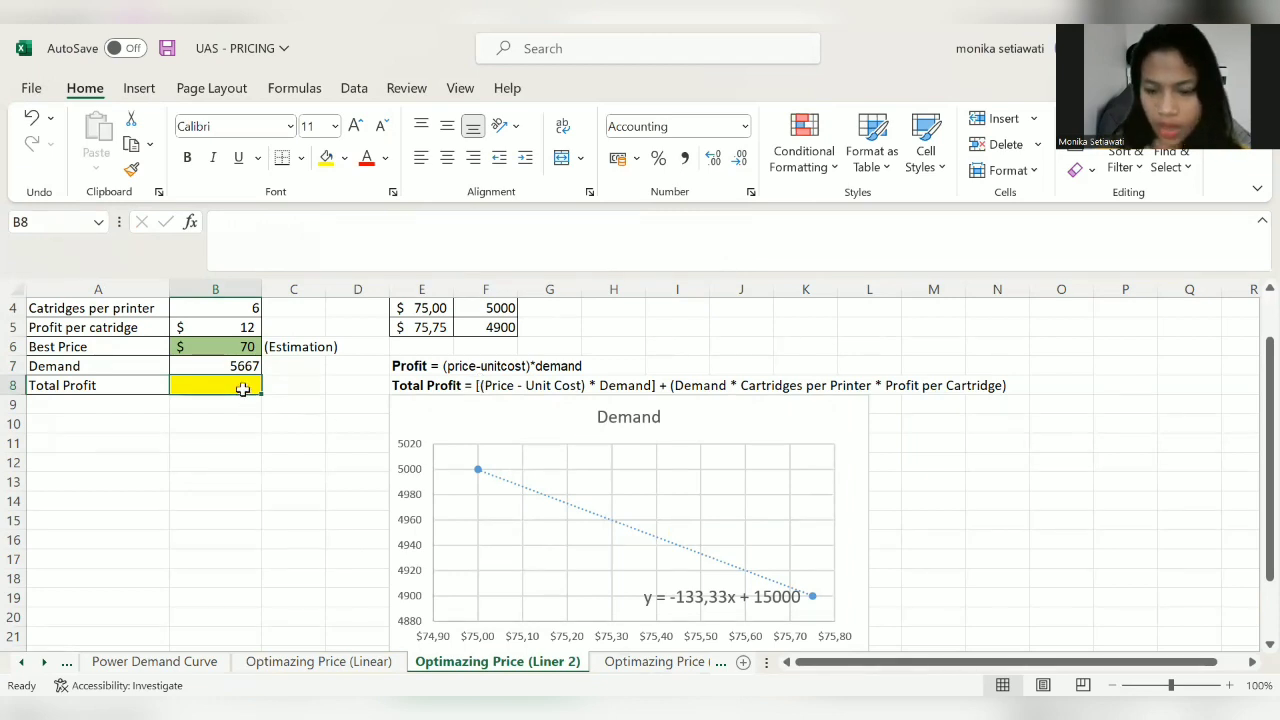
text(=)
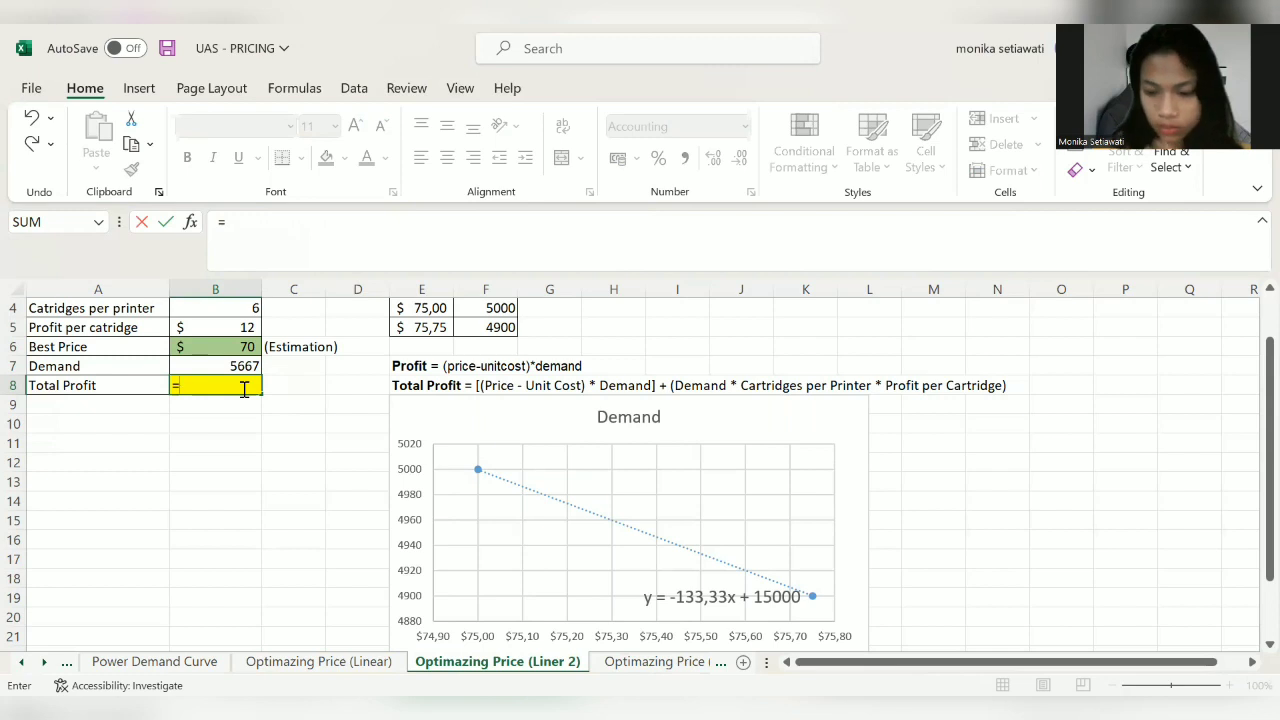
text([()
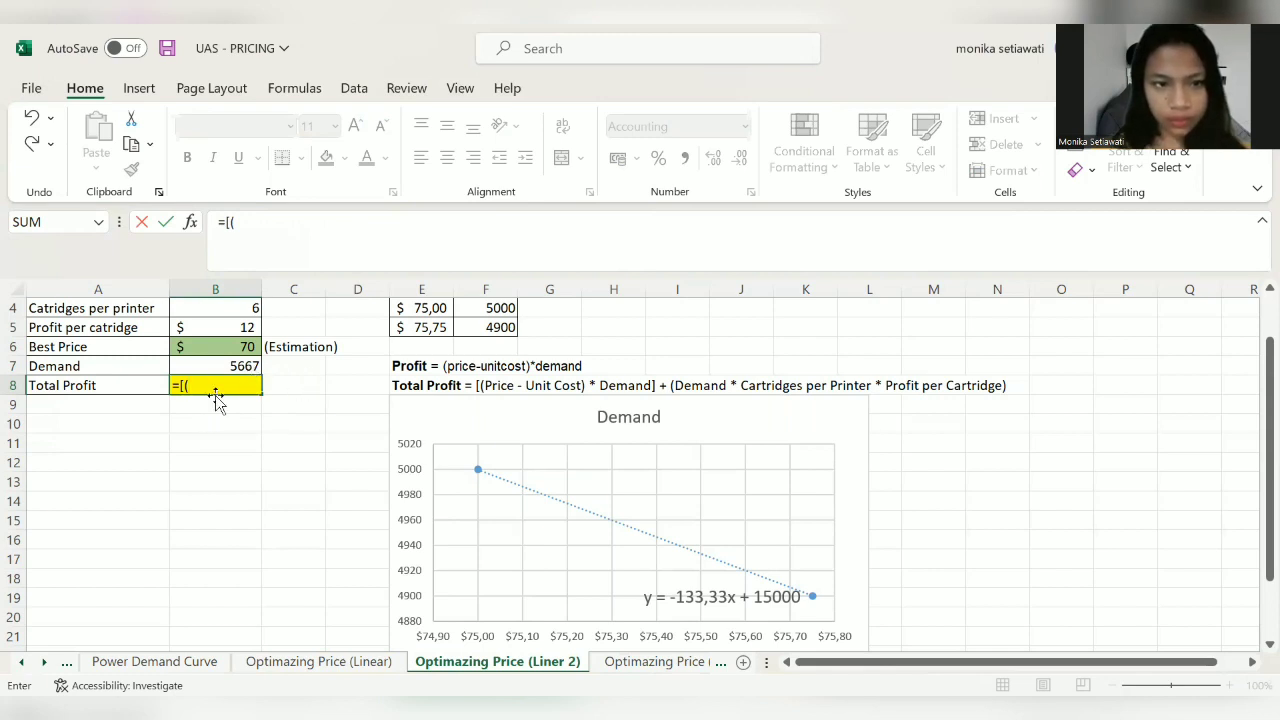
click(221, 344)
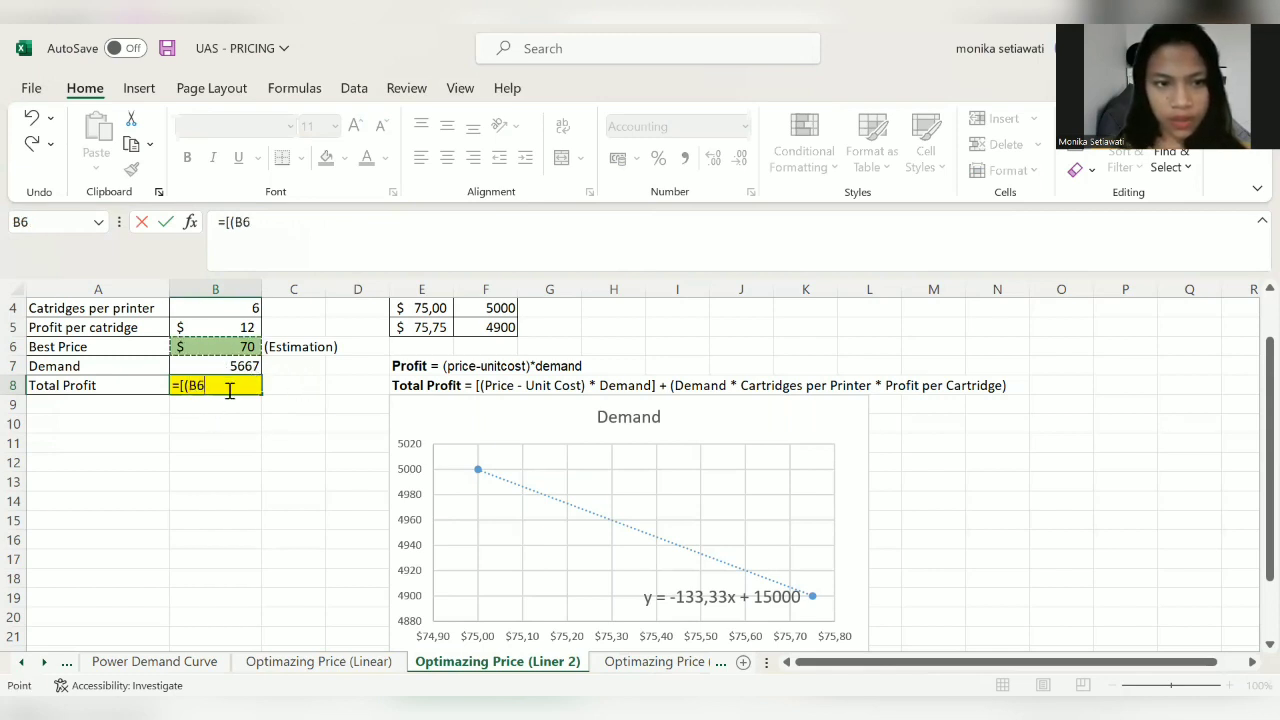
text(-)
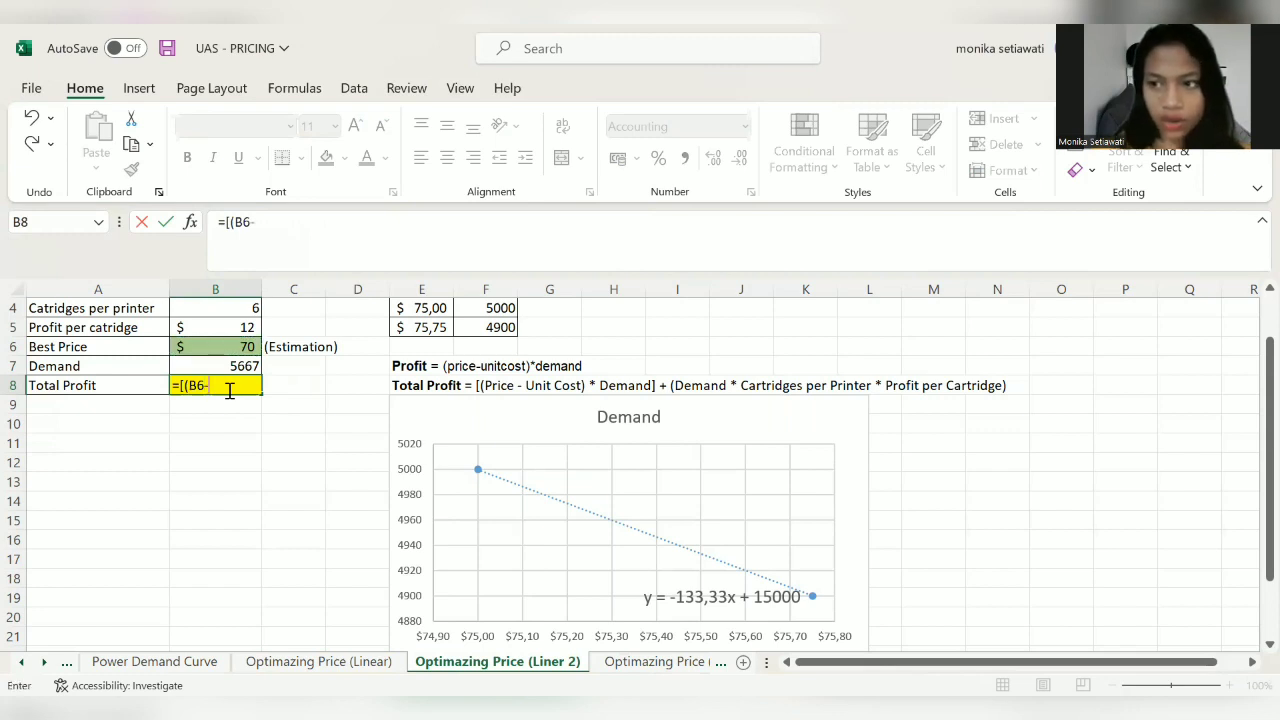
drag(1268, 372, 1249, 351)
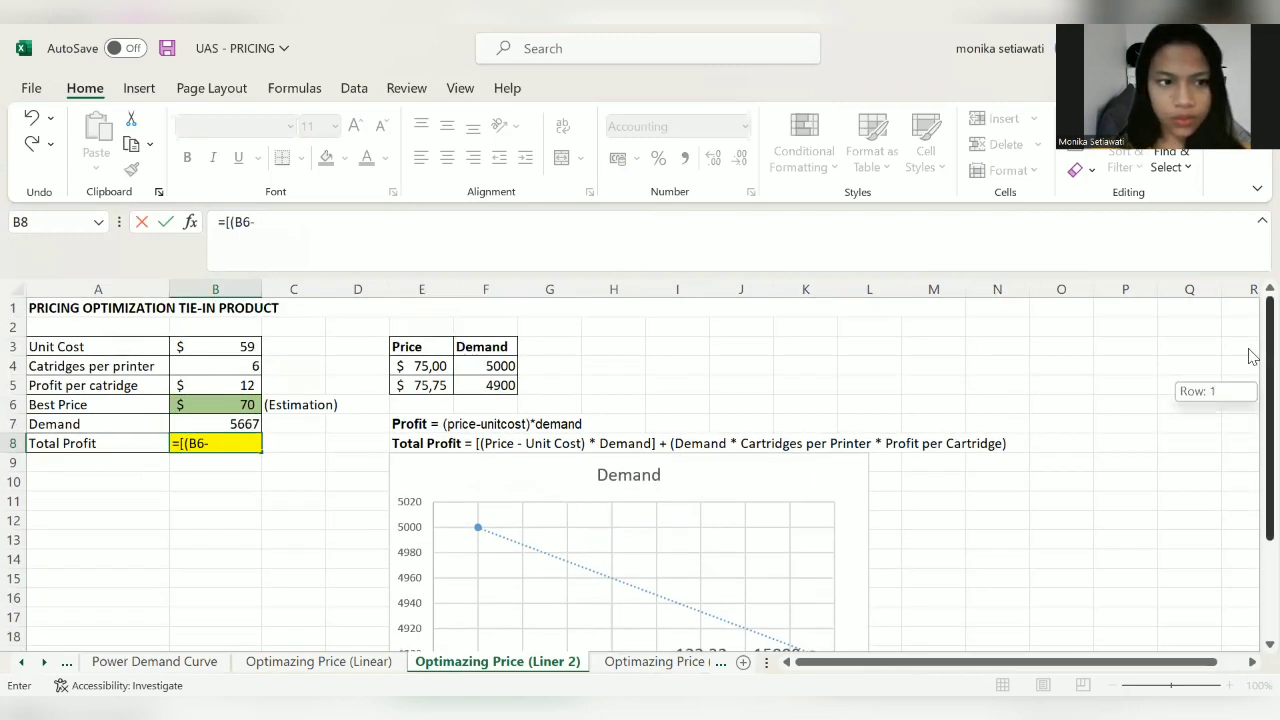
click(230, 348)
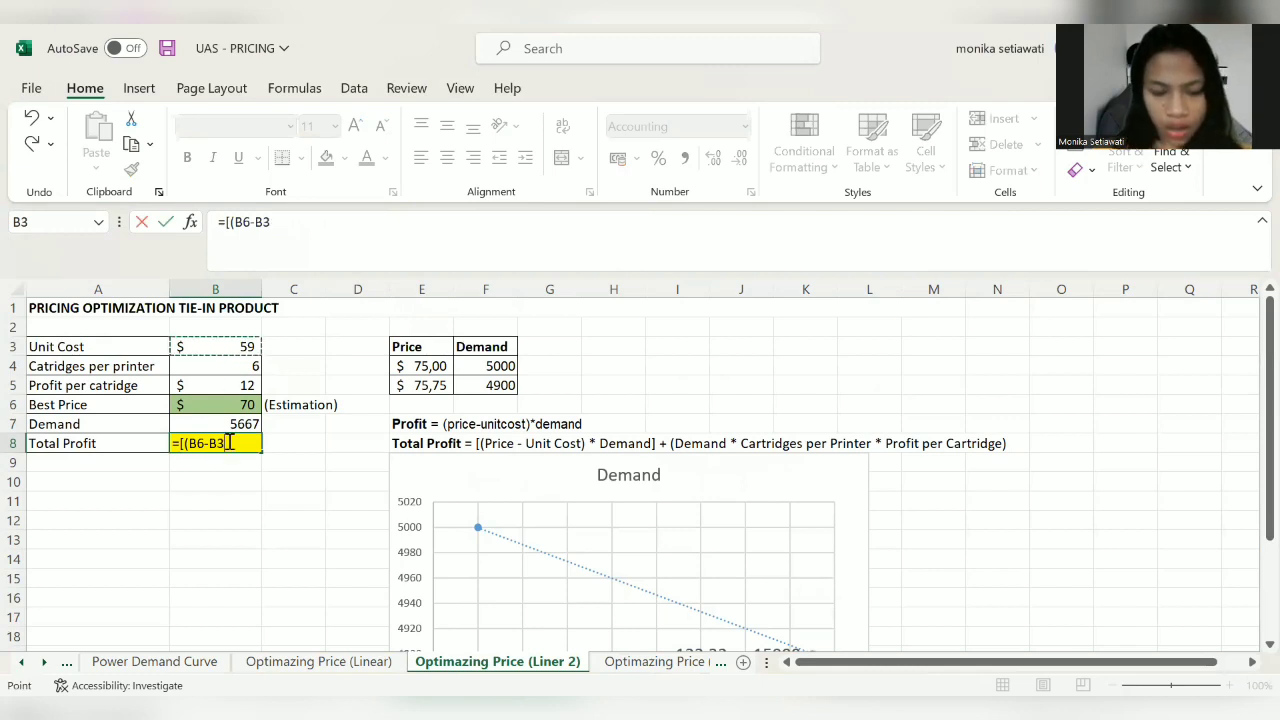
text())
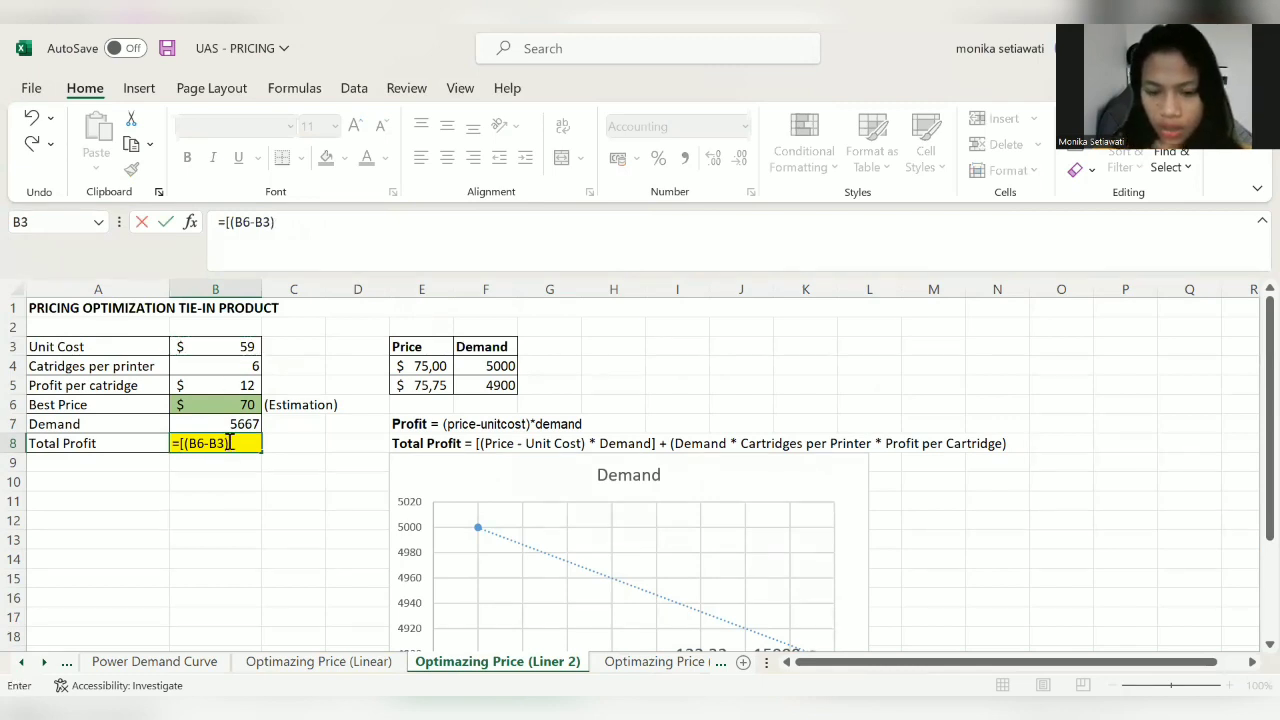
text(*)
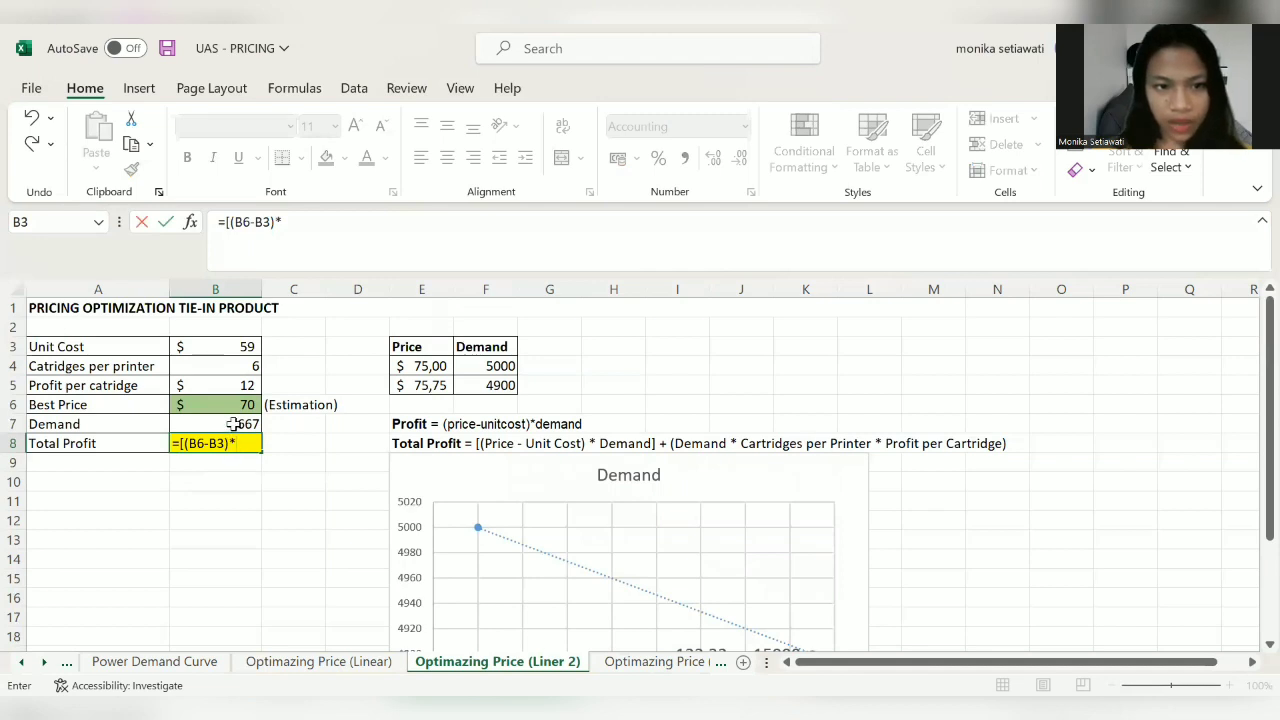
click(233, 424)
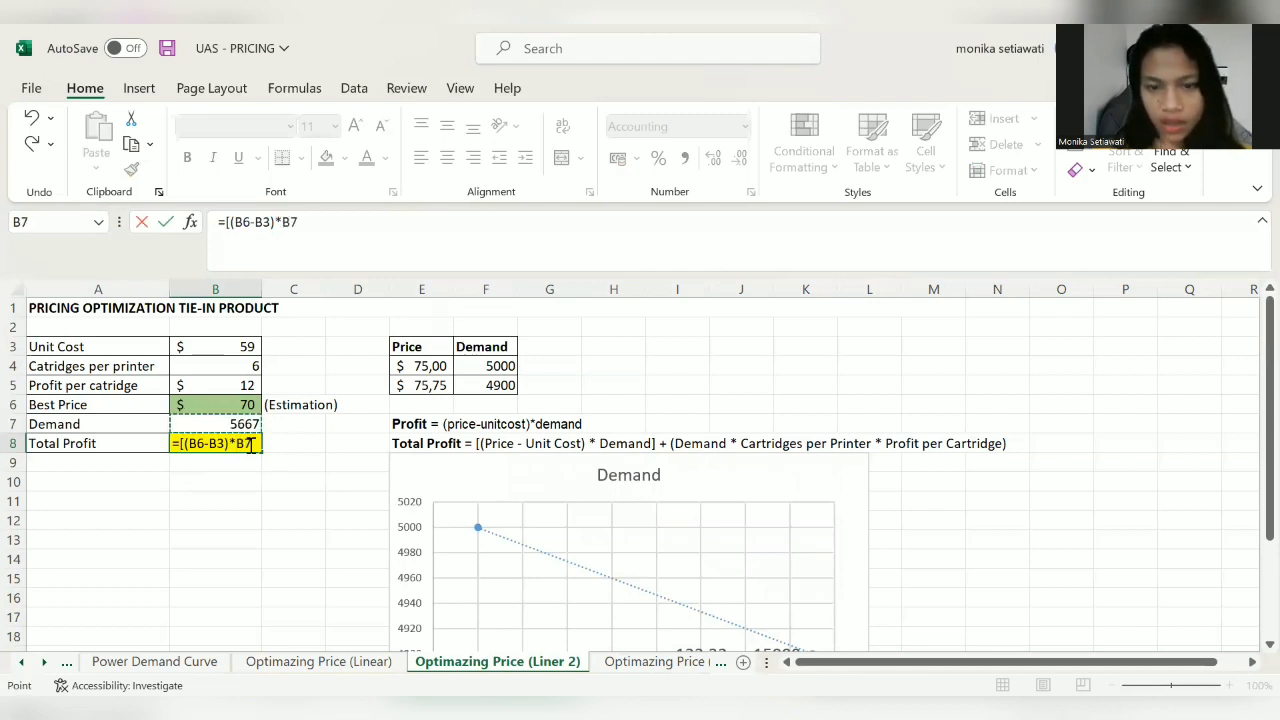
text(])
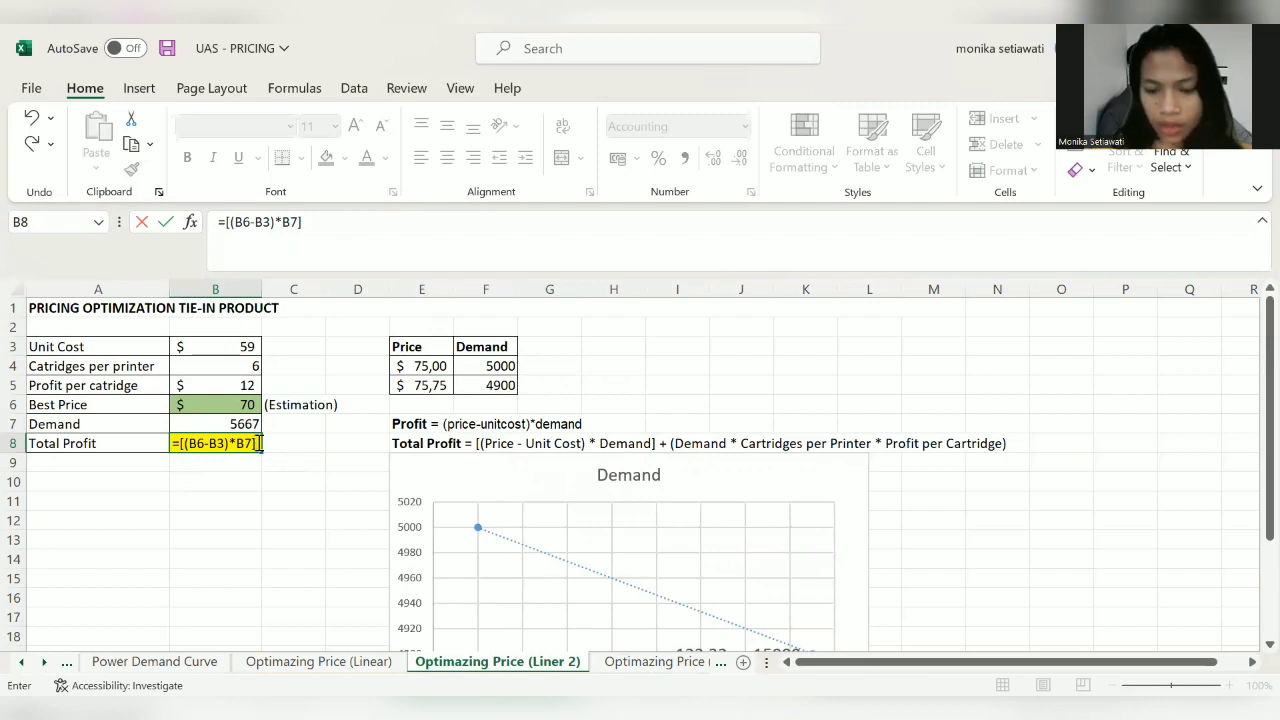
Step: Extend the Total Profit formula with the cartridge profit term +(B7*B4*B5) and try to enter it
text(+)
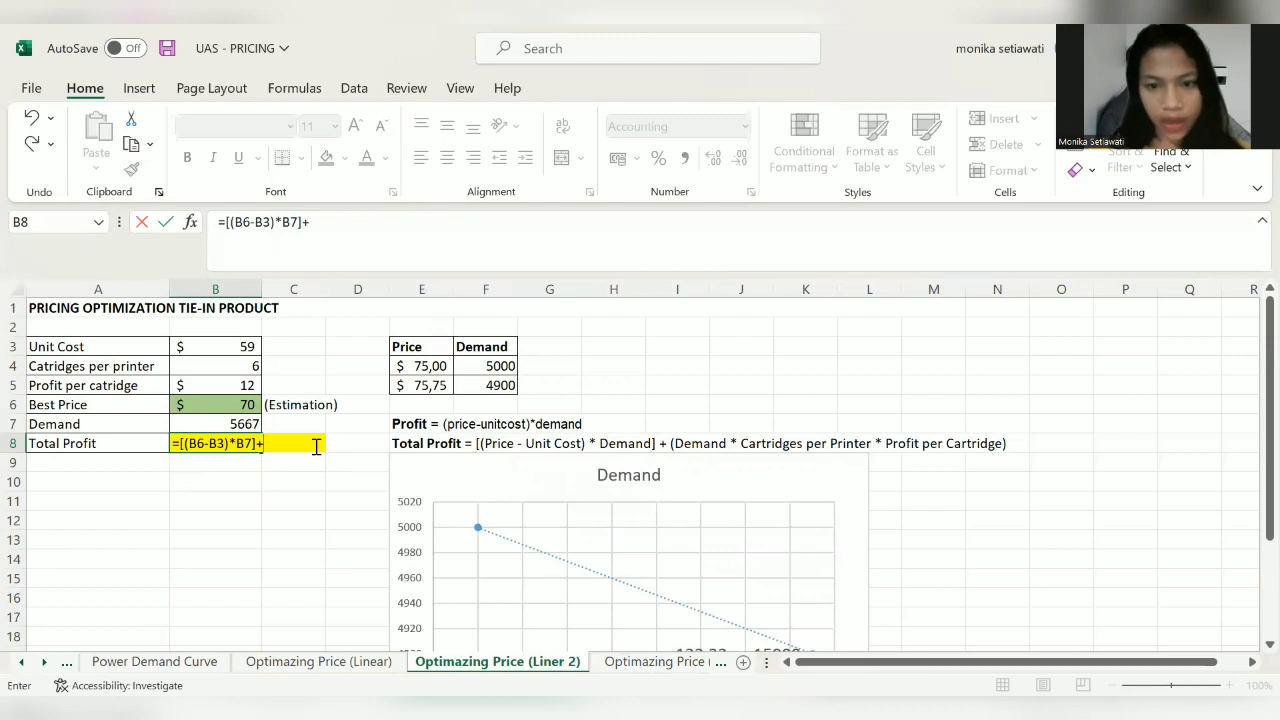
click(223, 425)
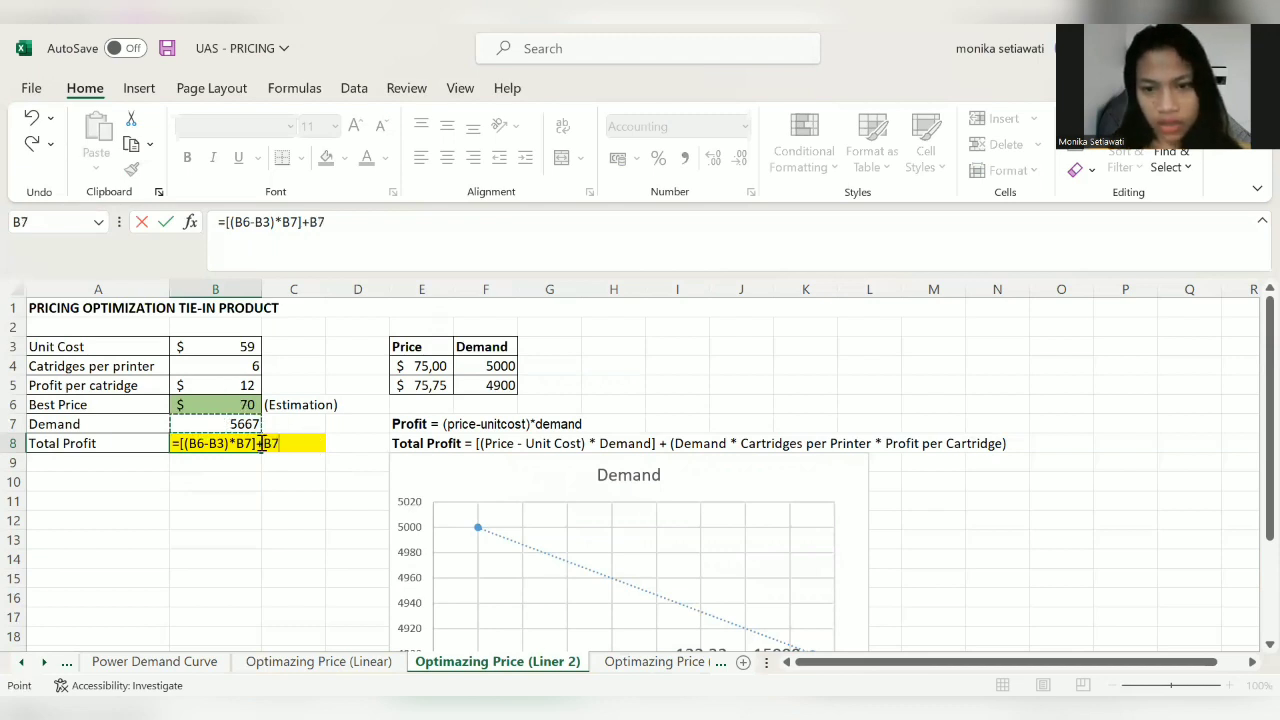
click(267, 443)
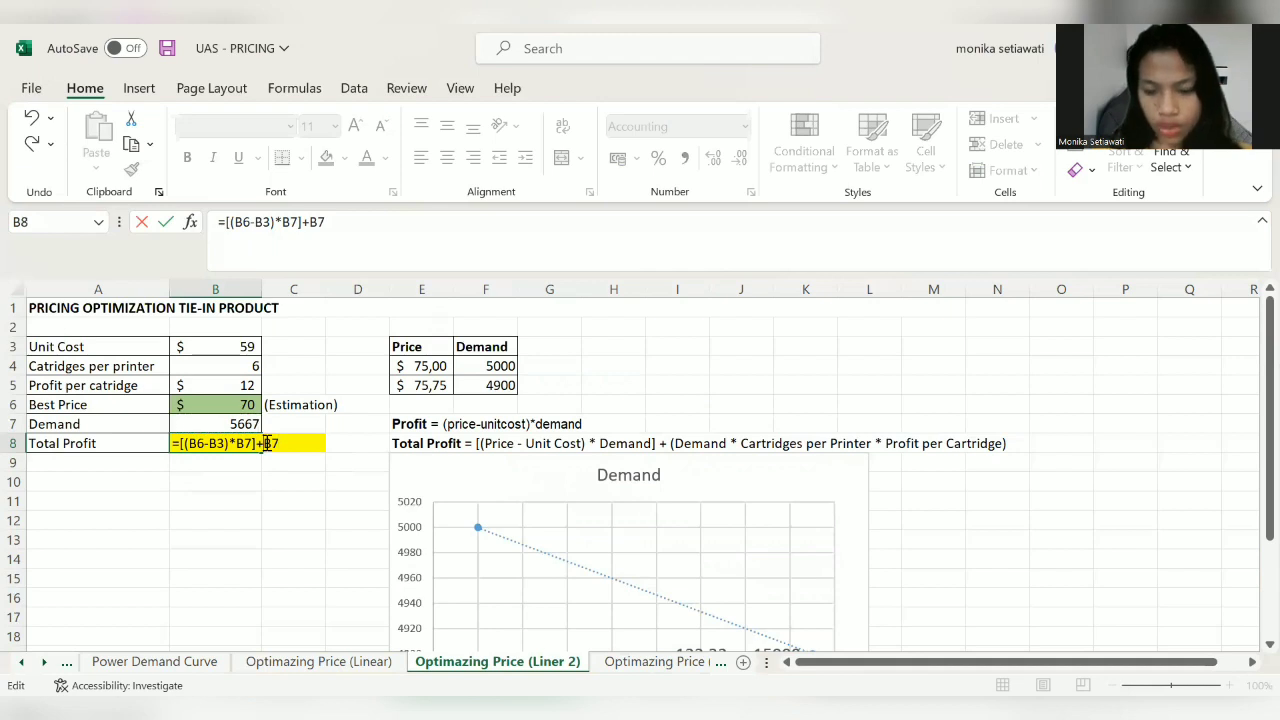
text((B7)
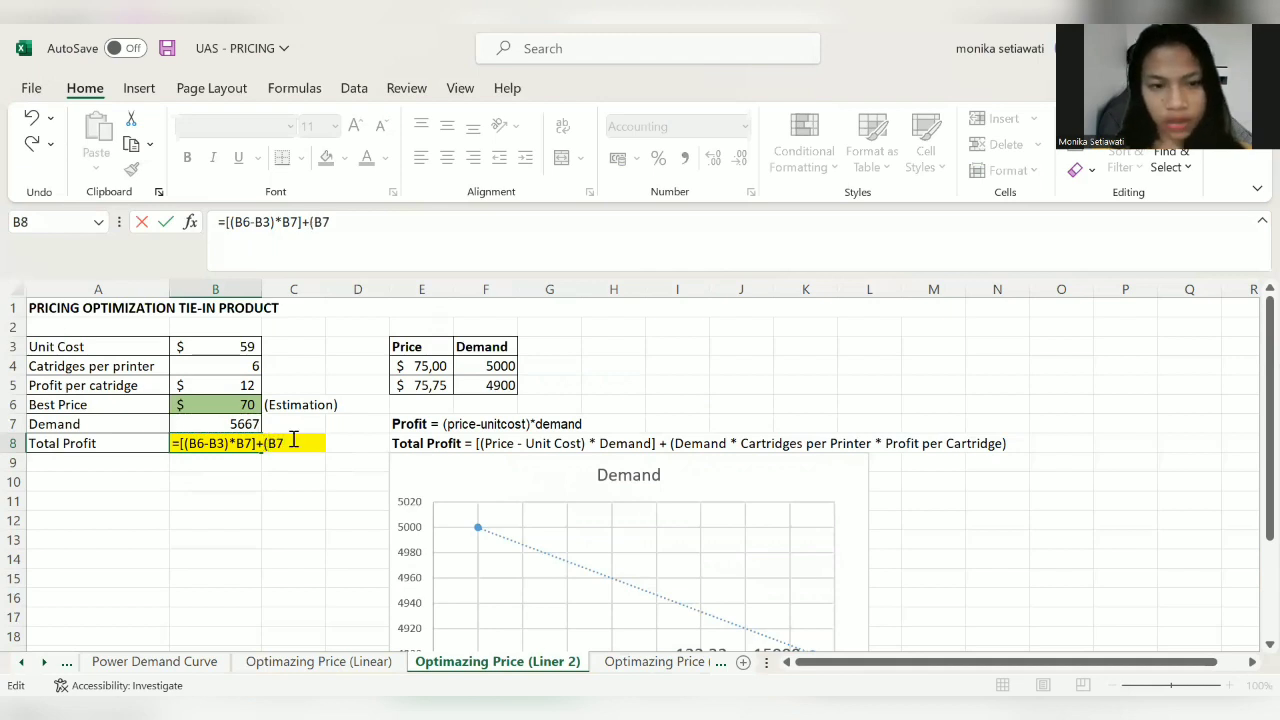
text(*)
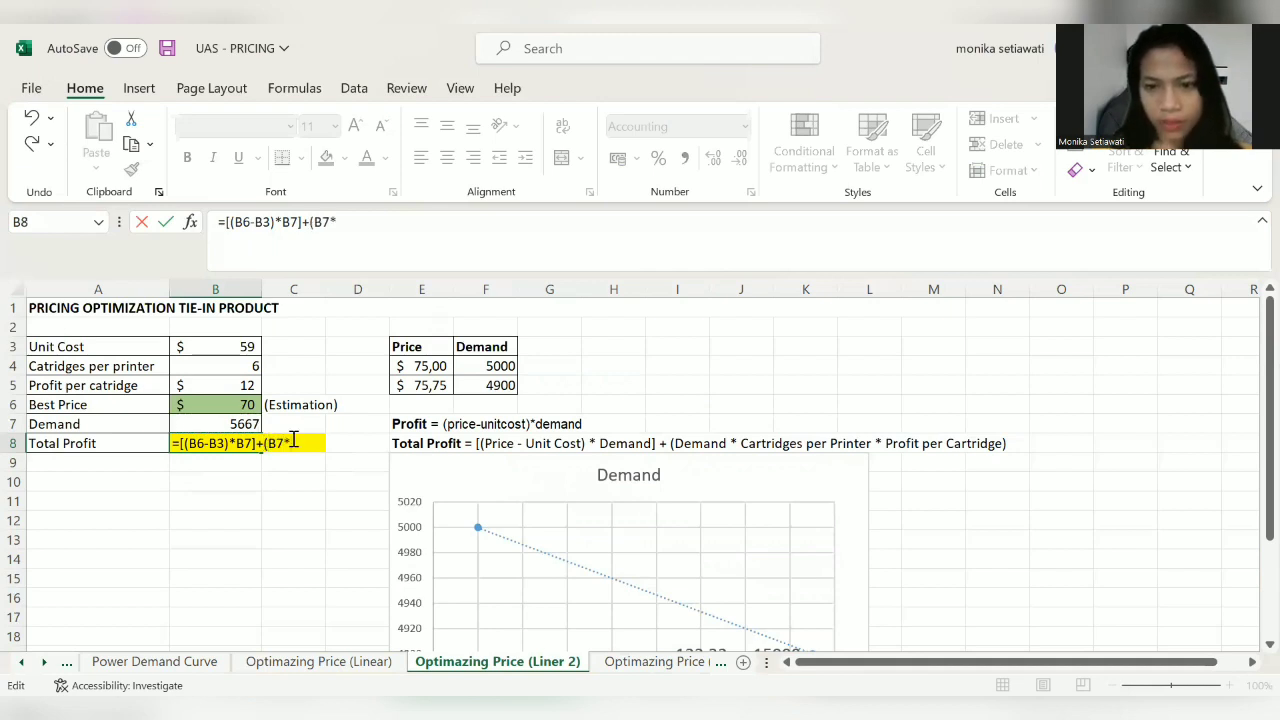
click(235, 366)
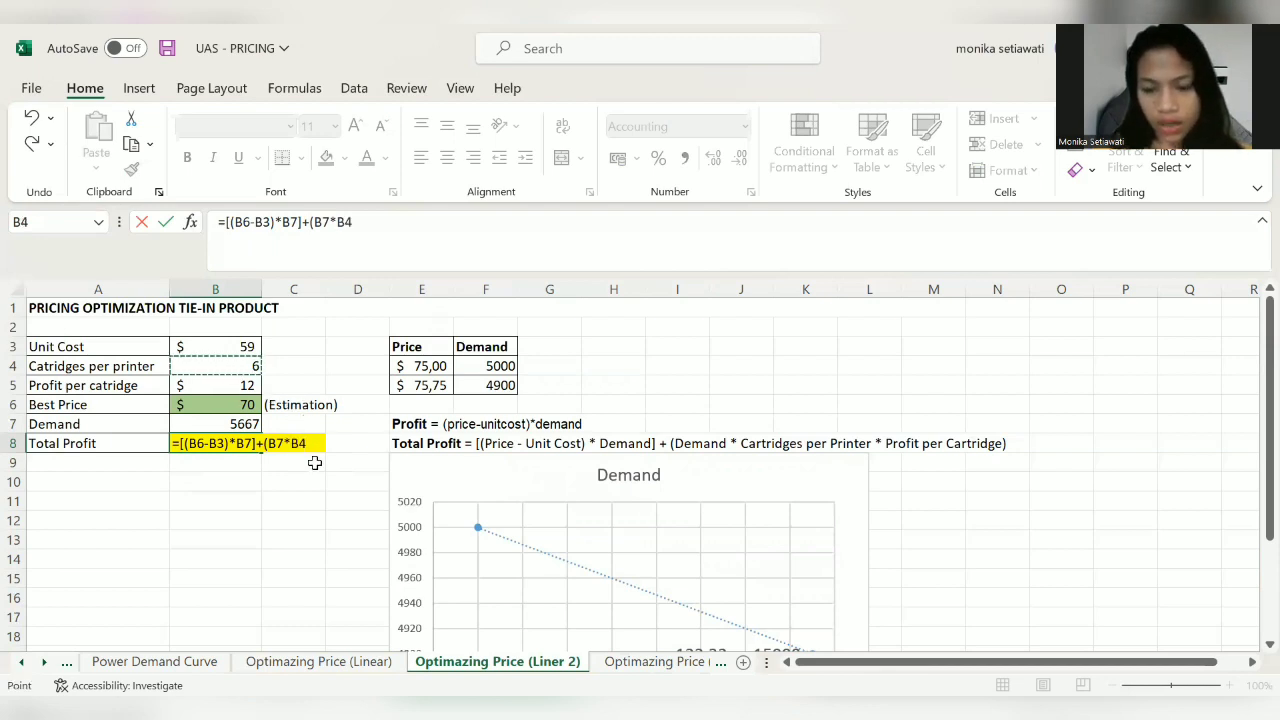
text(*)
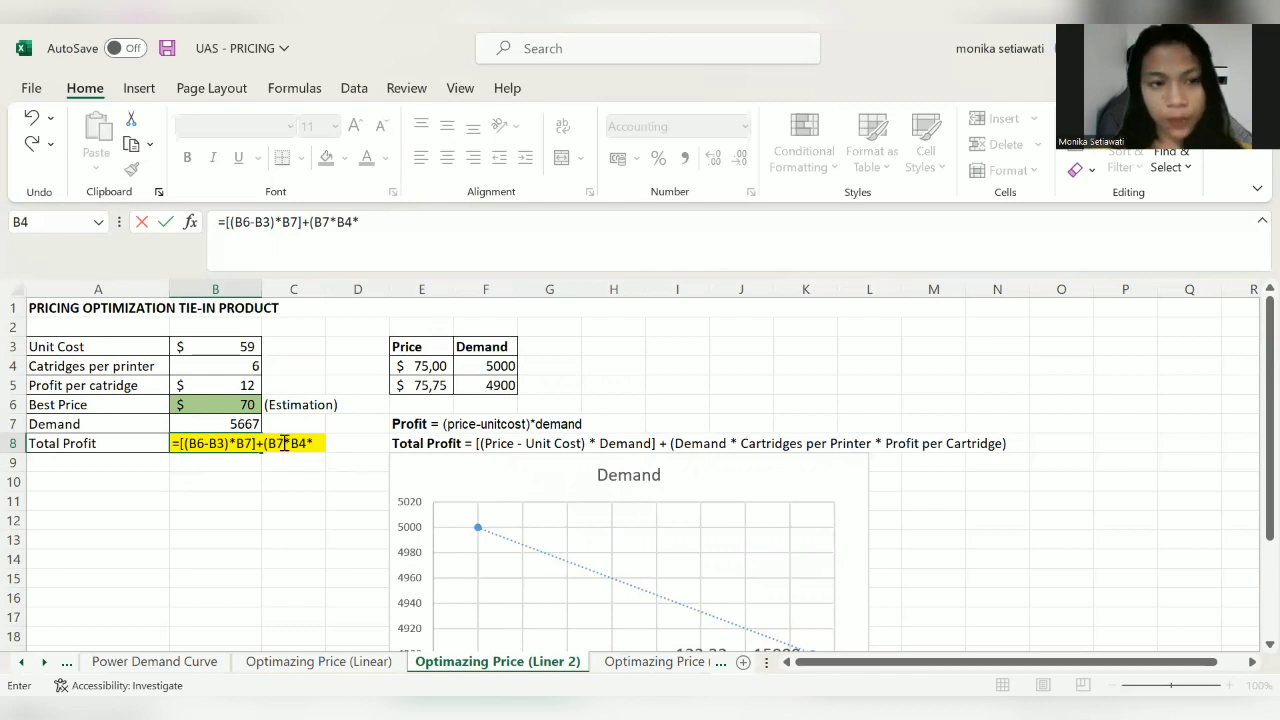
click(210, 385)
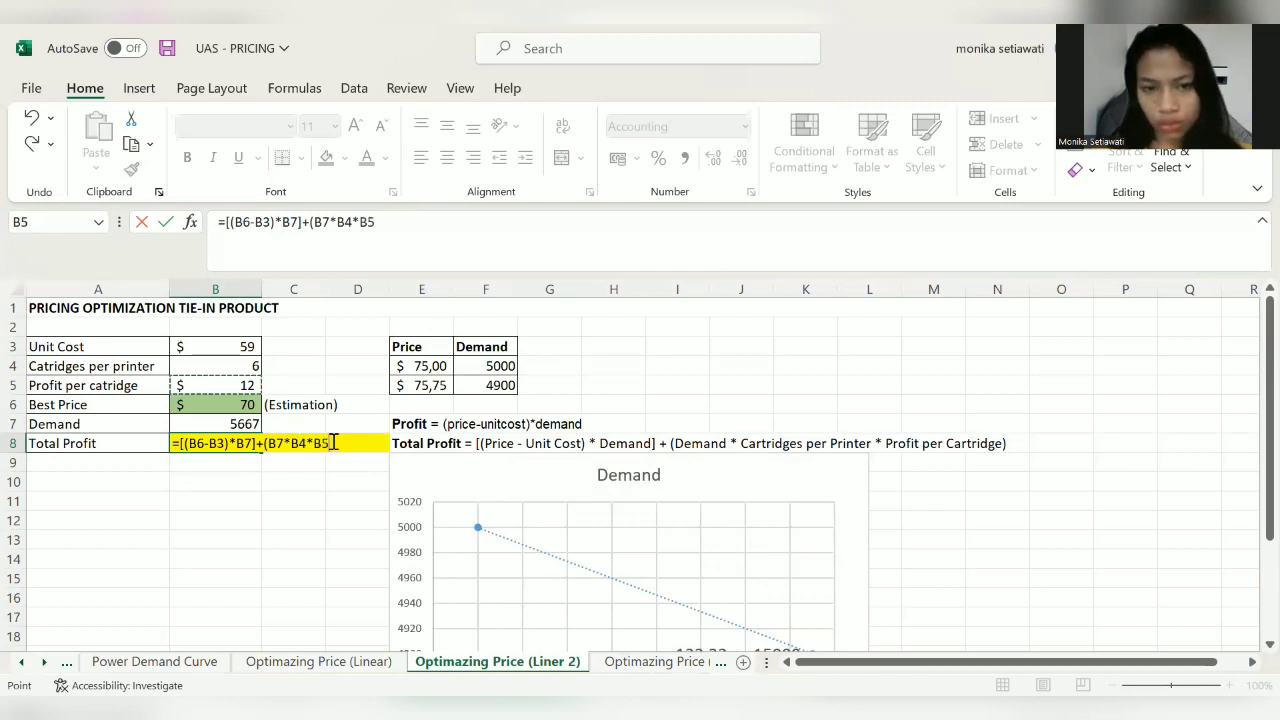
text())
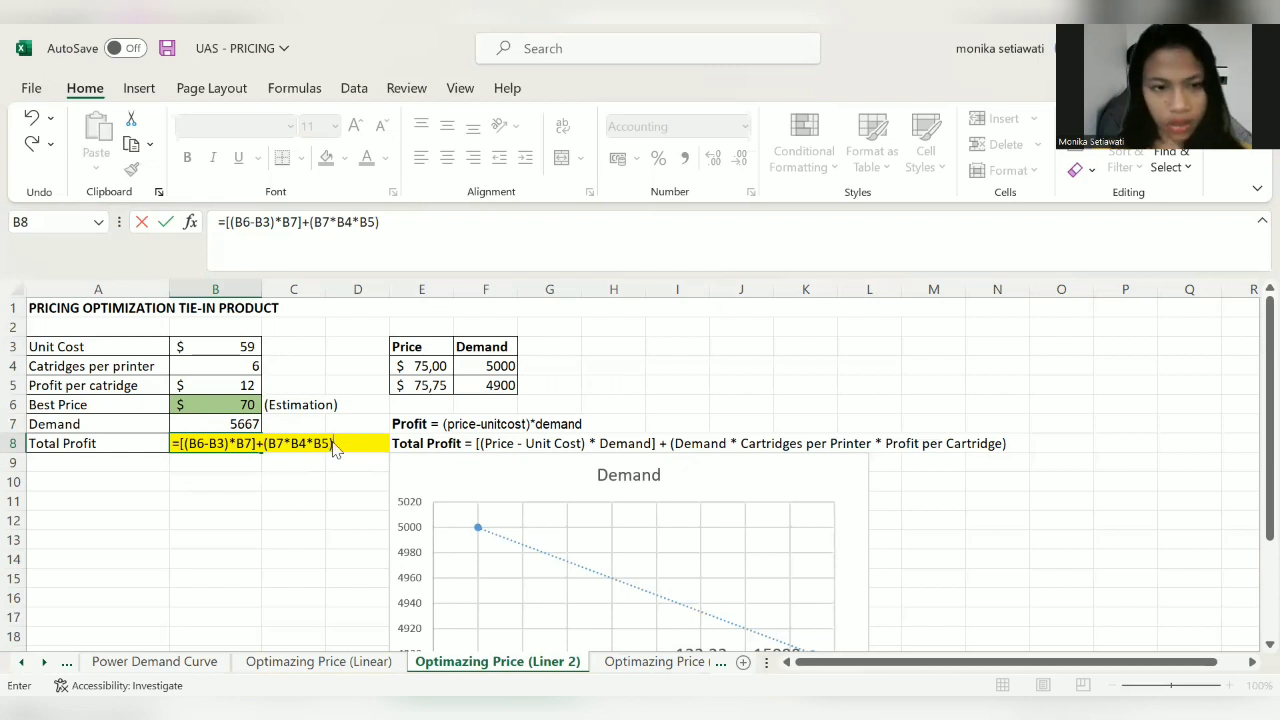
key(Return)
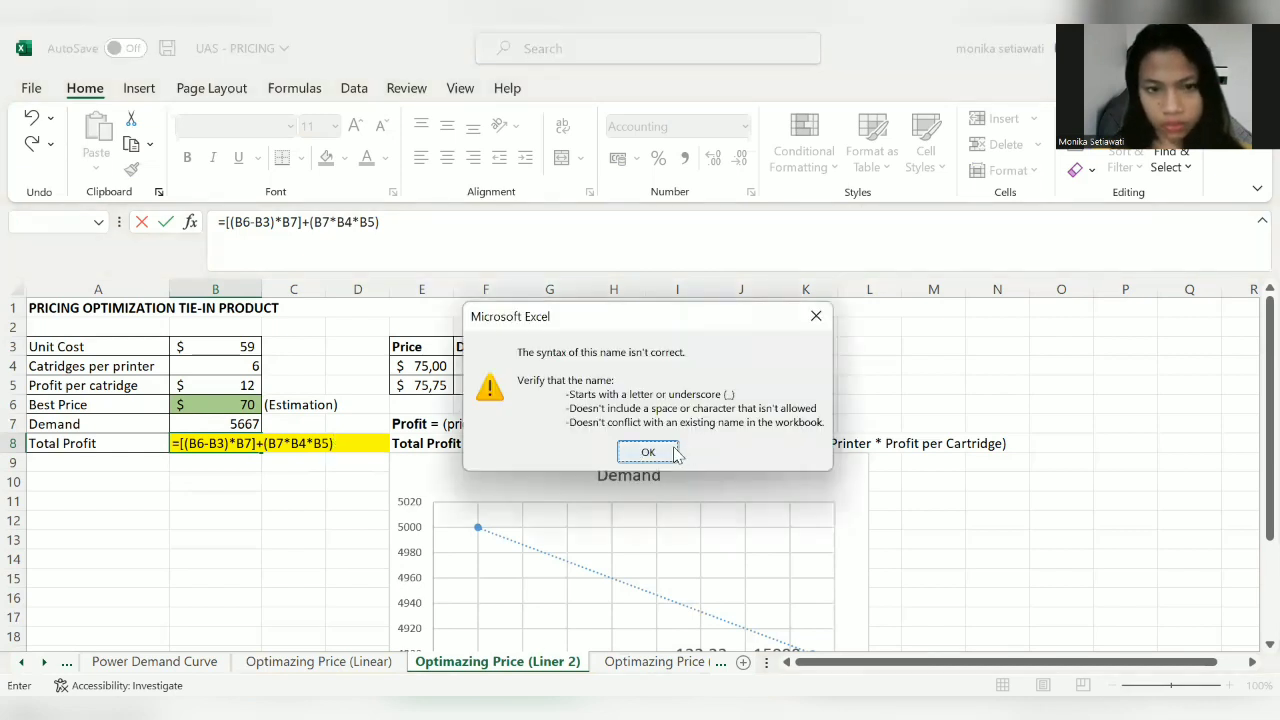
click(647, 451)
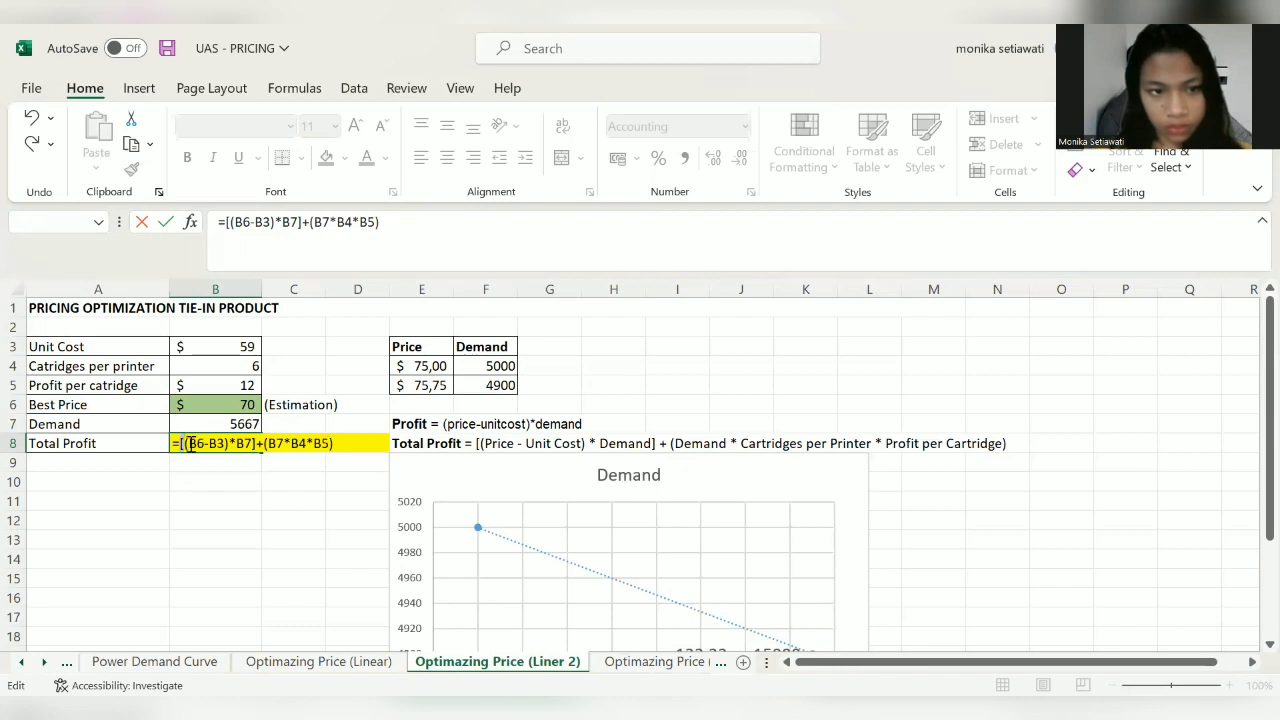
Step: Remove the square brackets from the Total Profit formula and enter it as =(B6-B3)*B7+(B7*B4*B5)
click(190, 444)
key(BackSpace)
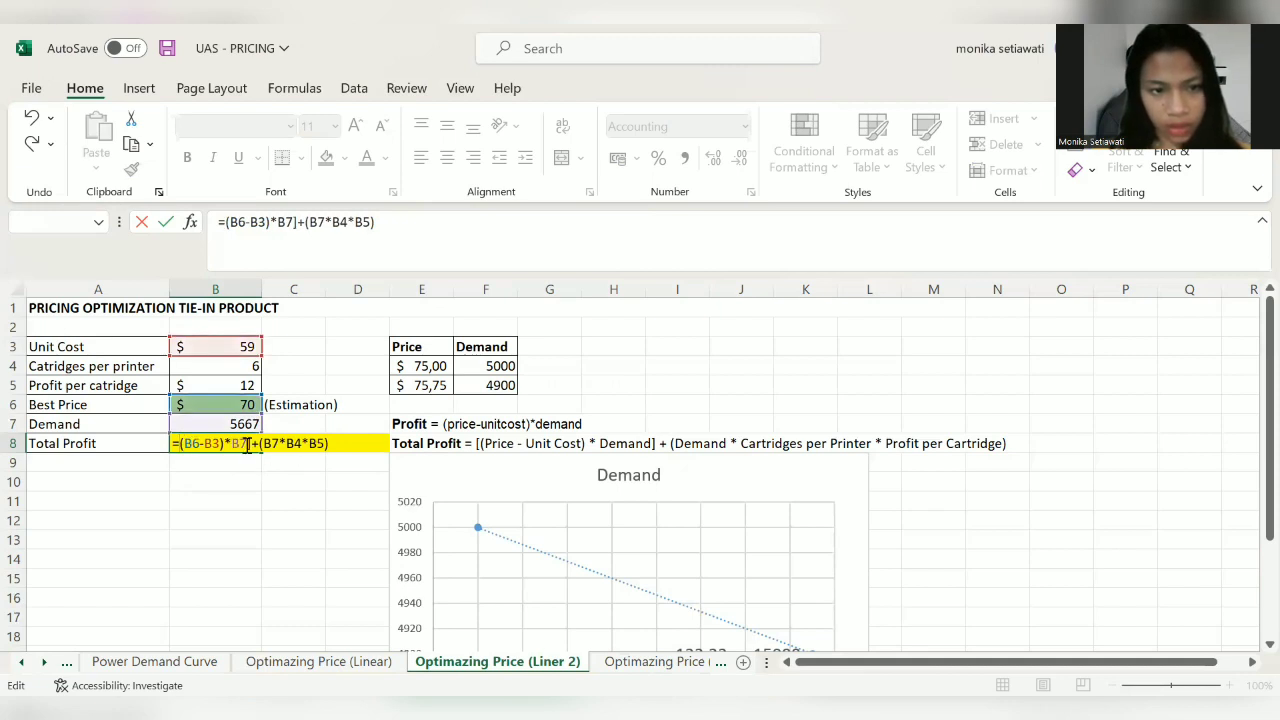
click(252, 444)
key(BackSpace)
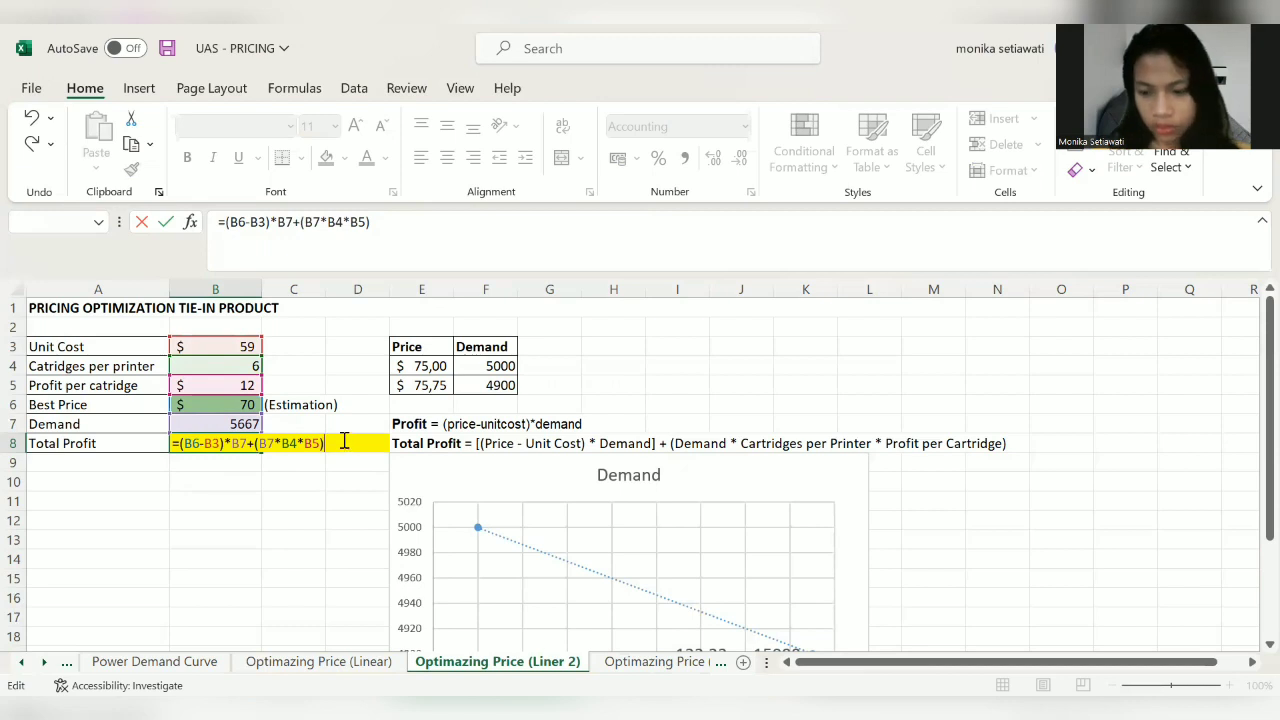
key(Return)
Step: Set up Solver to maximize Total Profit in $B$8 by changing the Best Price cell $B$6
click(222, 446)
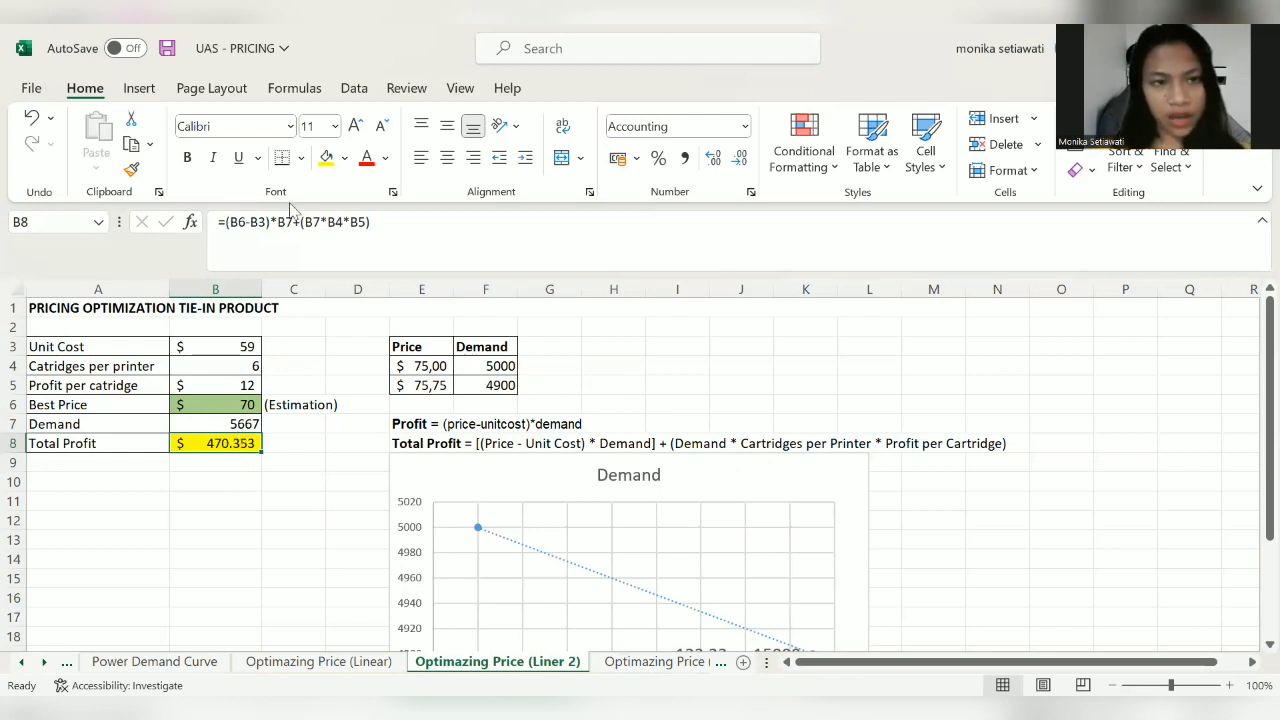
click(352, 90)
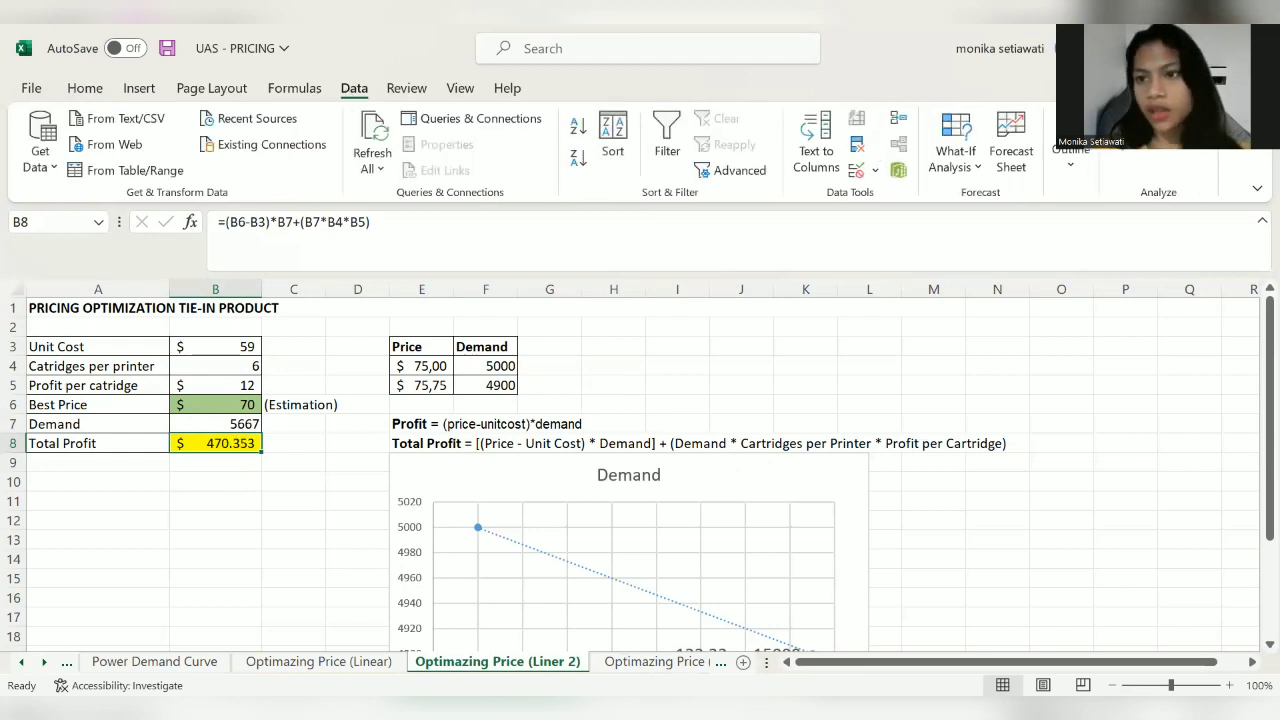
click(1128, 150)
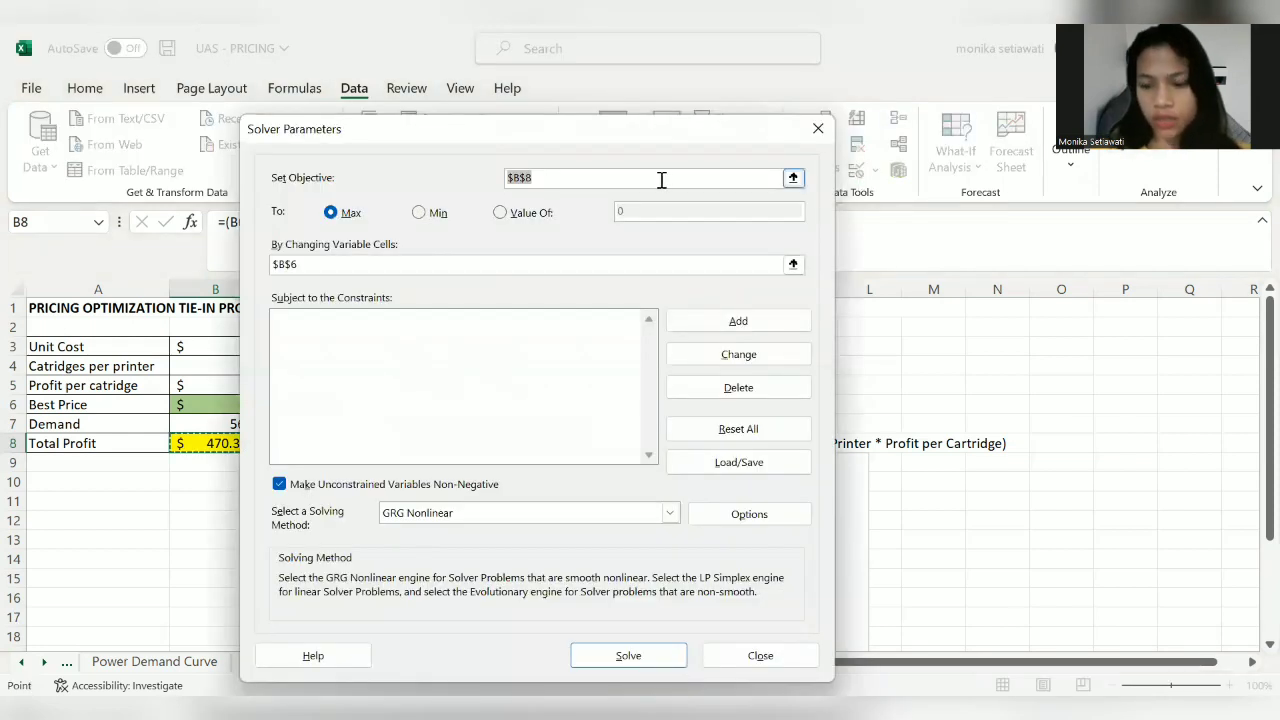
key(BackSpace)
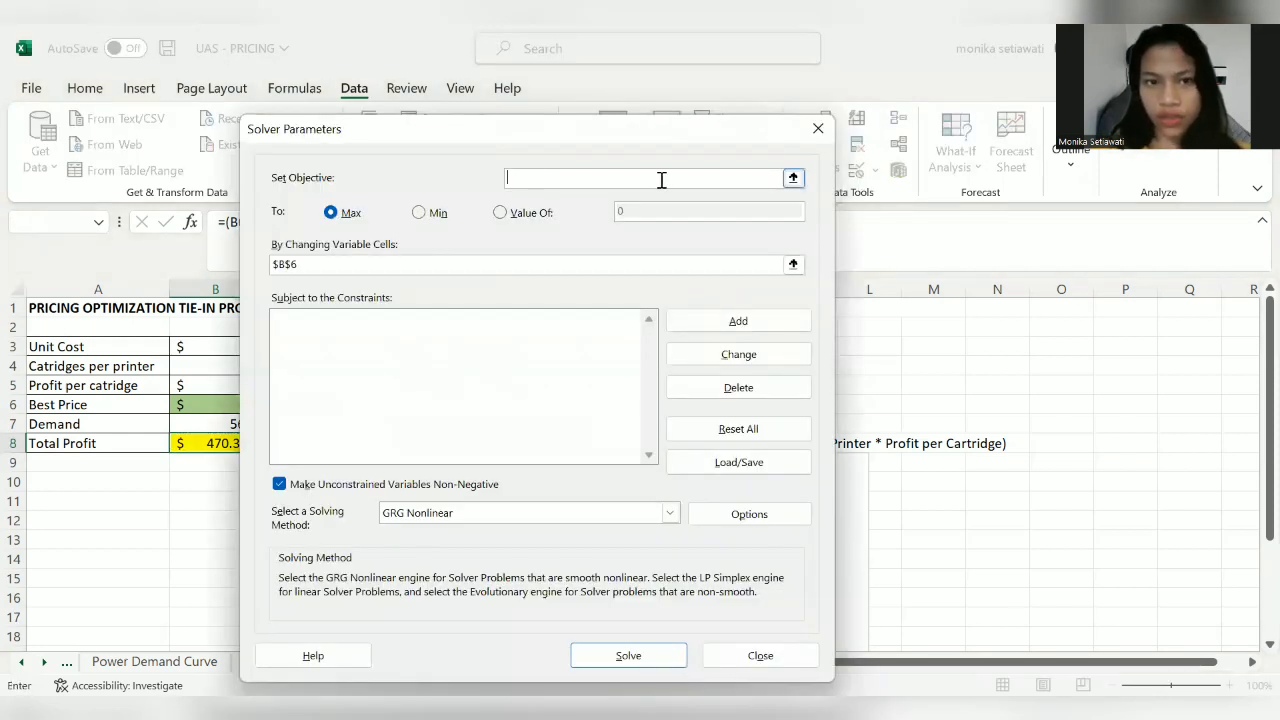
click(206, 443)
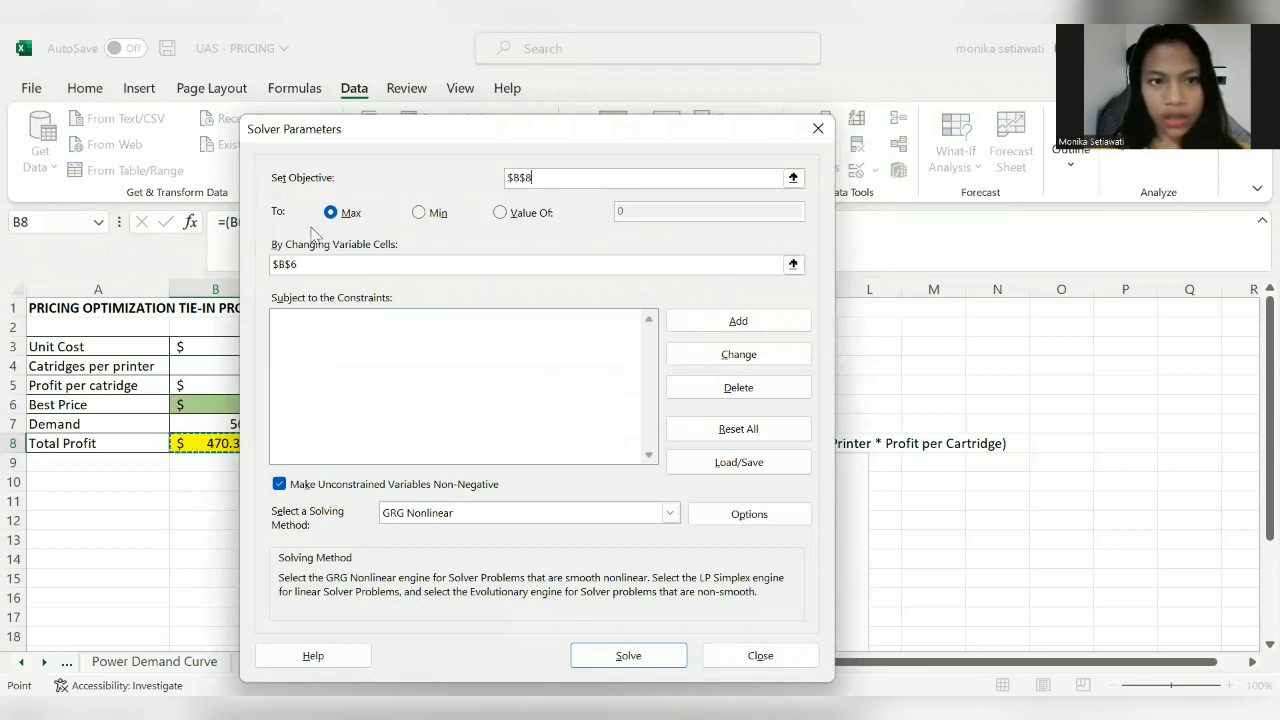
click(334, 264)
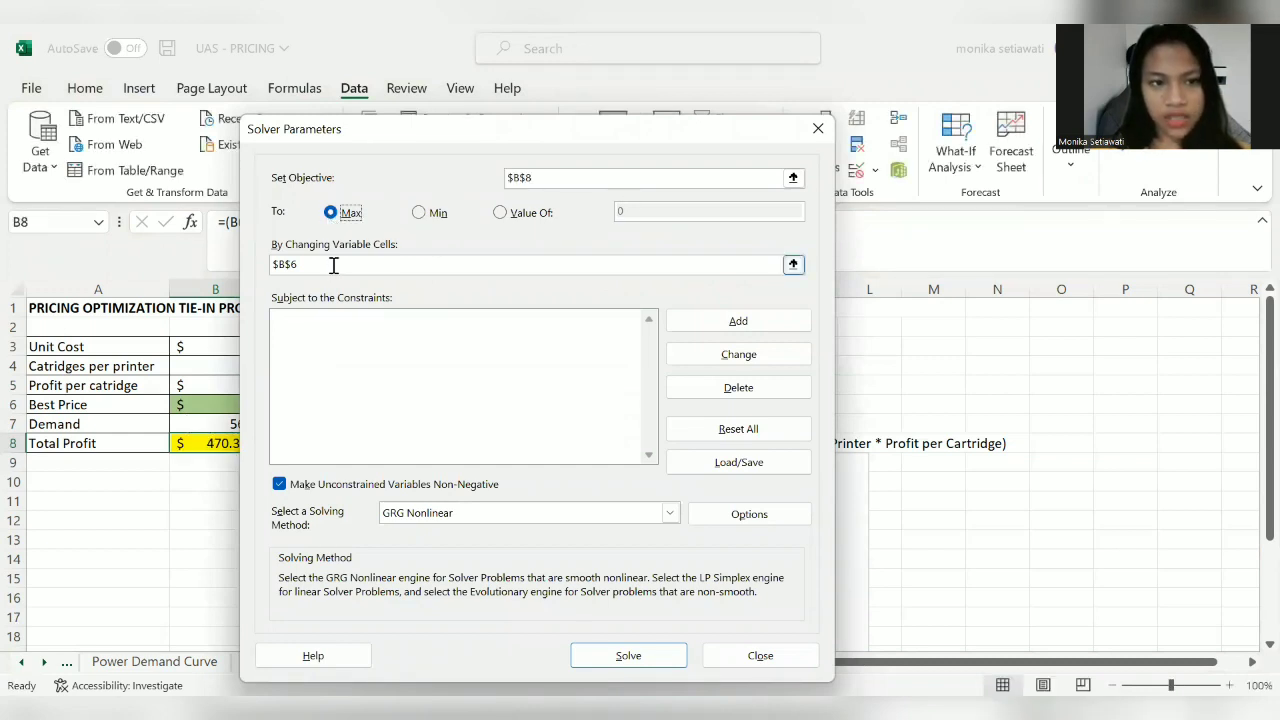
key(BackSpace)
key(BackSpace)
key(BackSpace)
key(BackSpace)
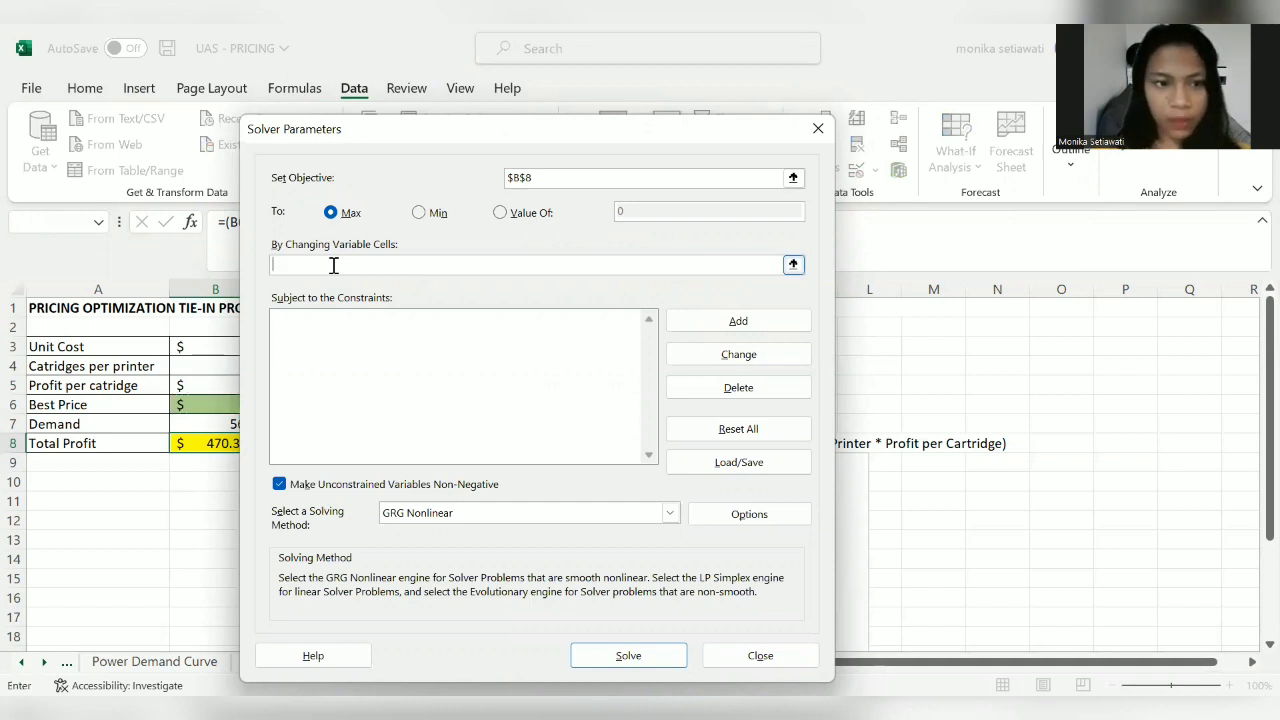
click(188, 406)
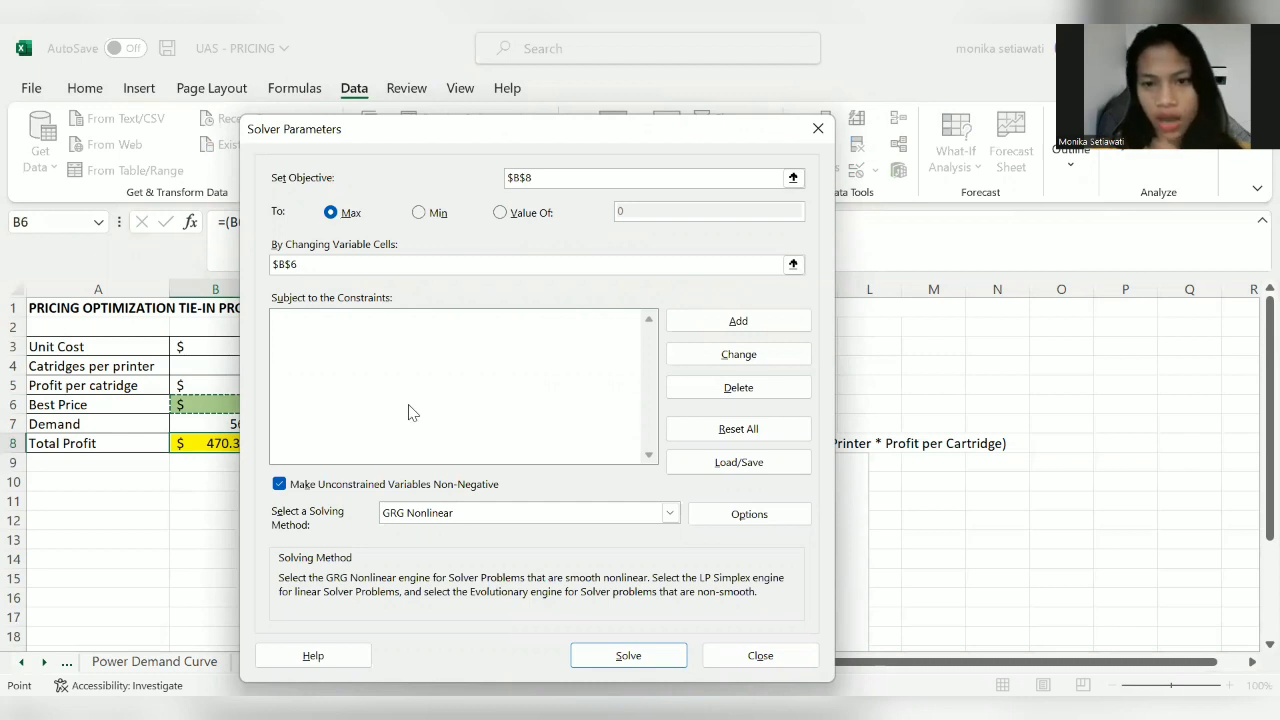
Step: Solve for the tie-in product's best price and keep the Solver solution in the sheet
click(624, 656)
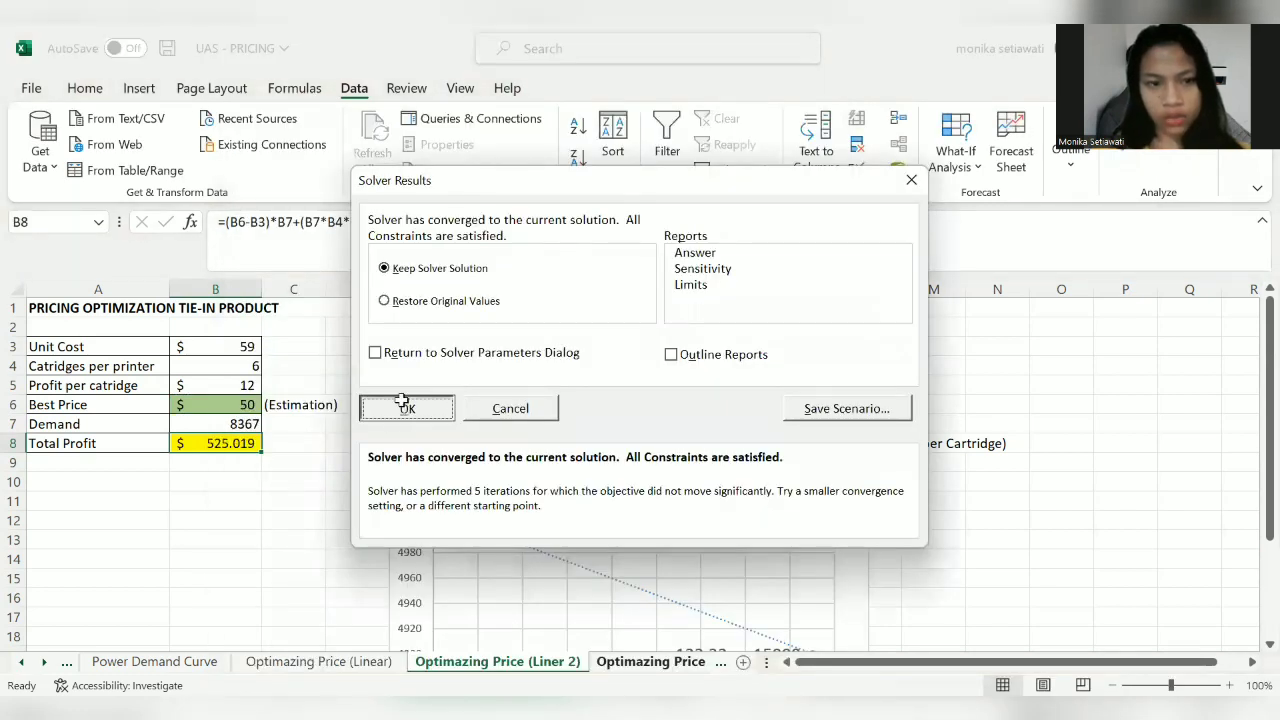
click(405, 407)
click(265, 482)
click(231, 475)
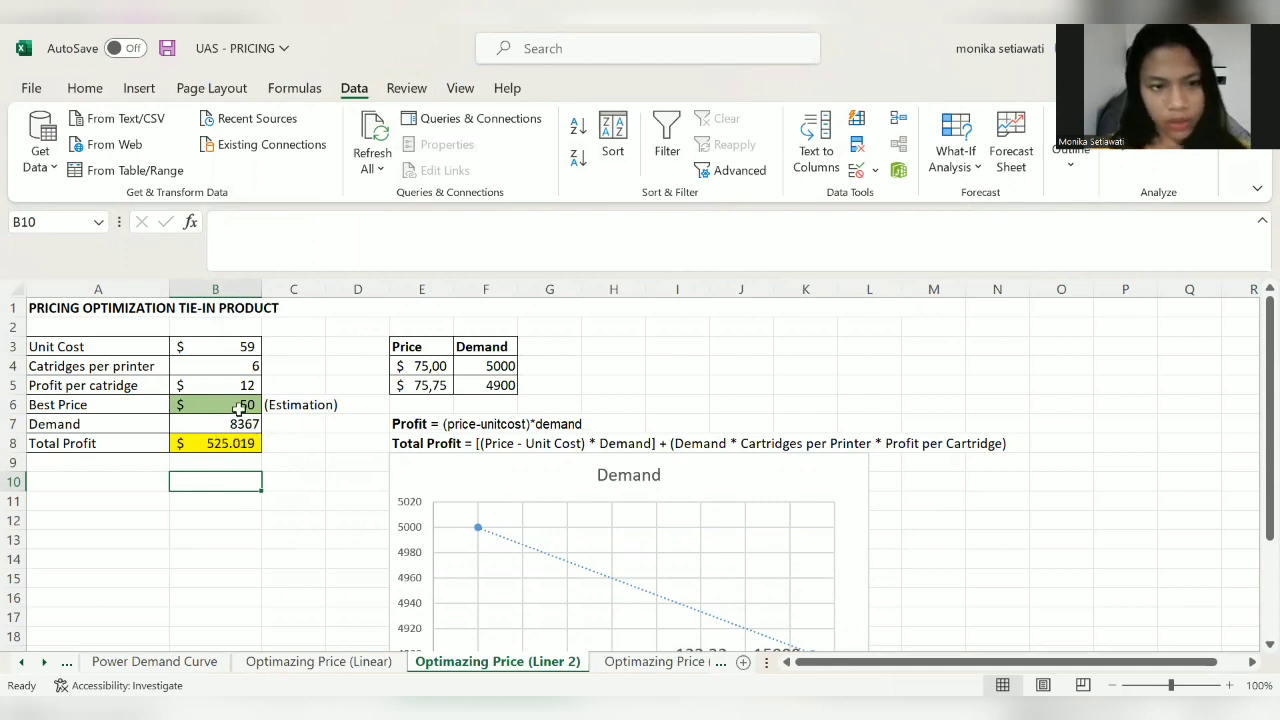
click(288, 491)
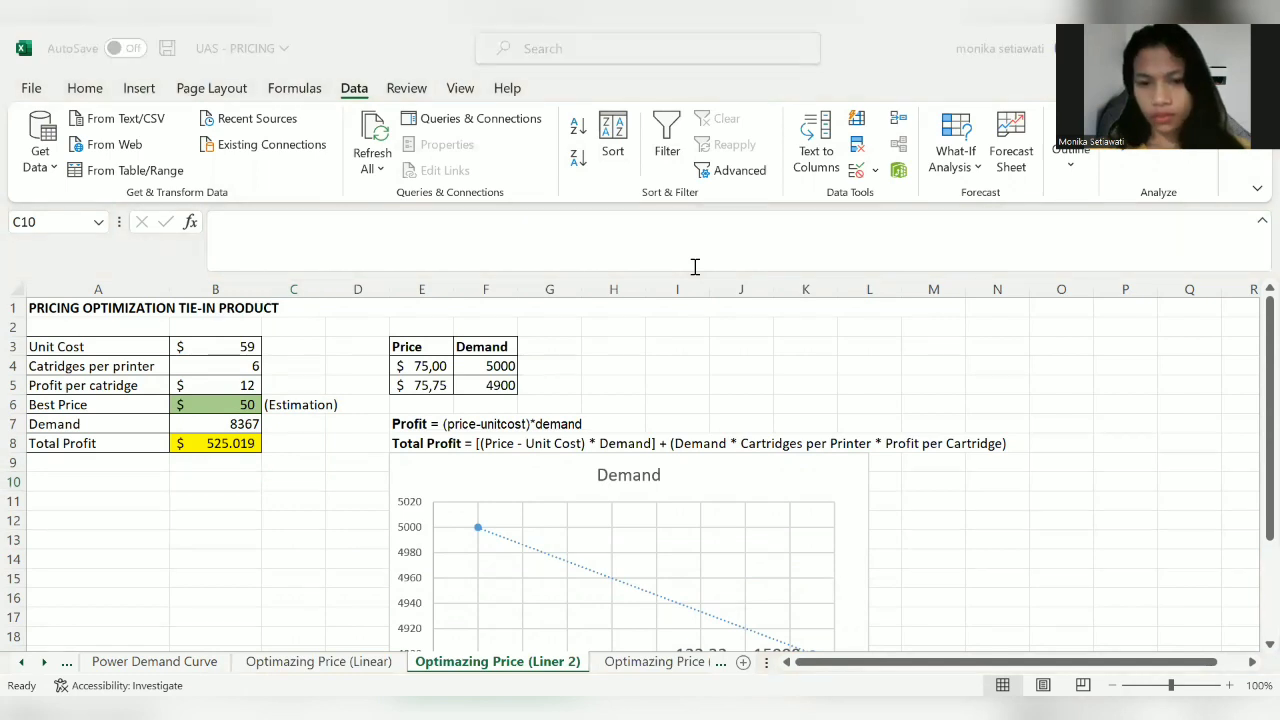
Step: Open the Optimazing Price (Polynomial) sheet and enter 1,50 as the price in G4
click(656, 662)
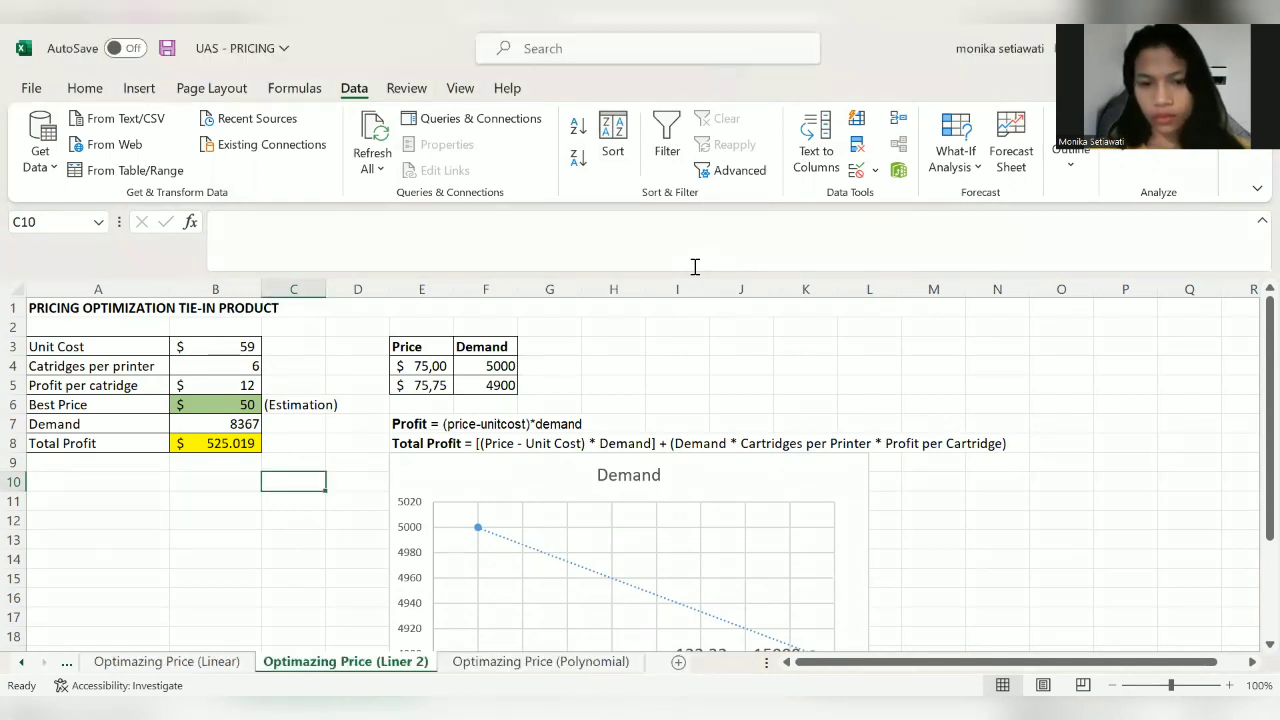
click(529, 665)
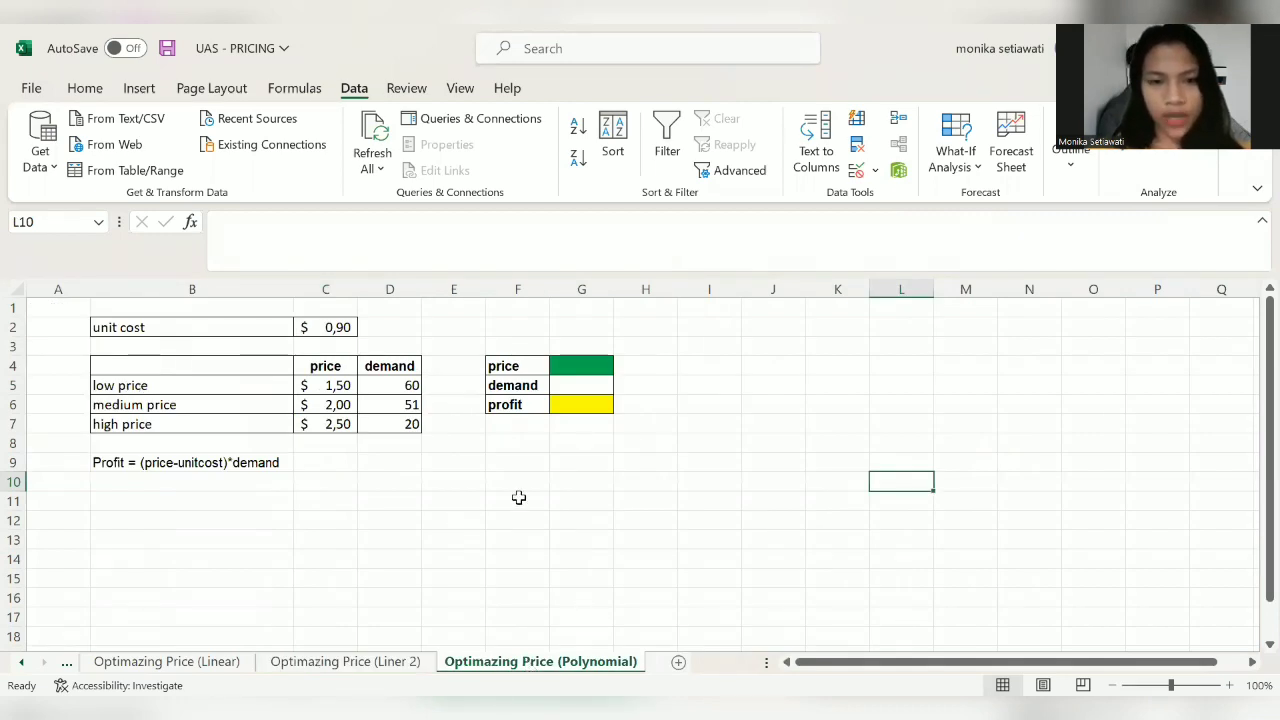
click(519, 497)
click(583, 366)
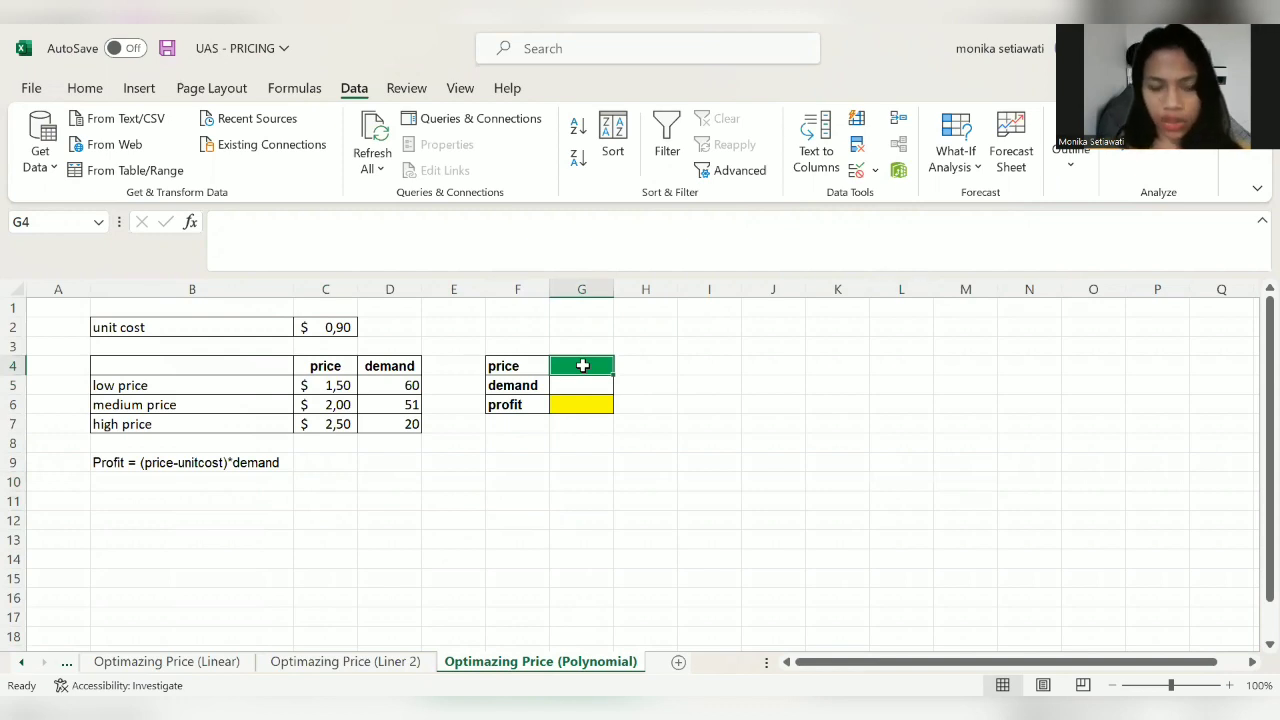
click(335, 386)
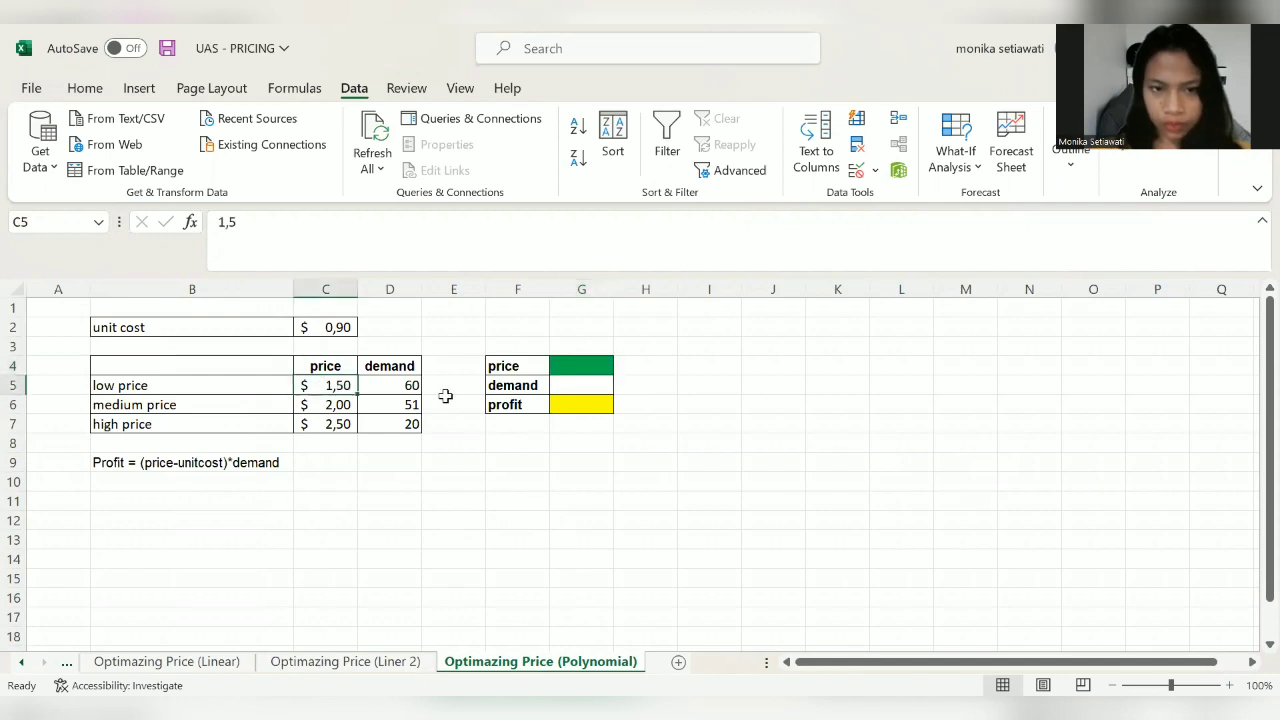
click(562, 370)
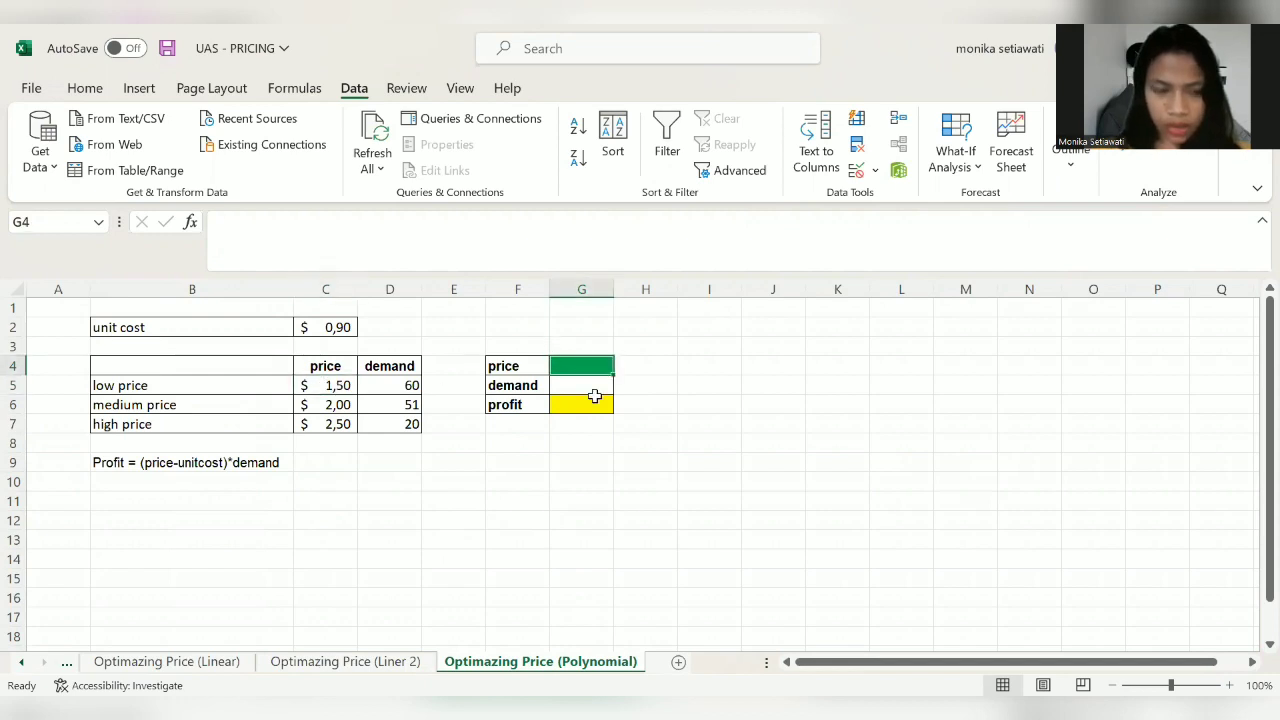
text(1,)
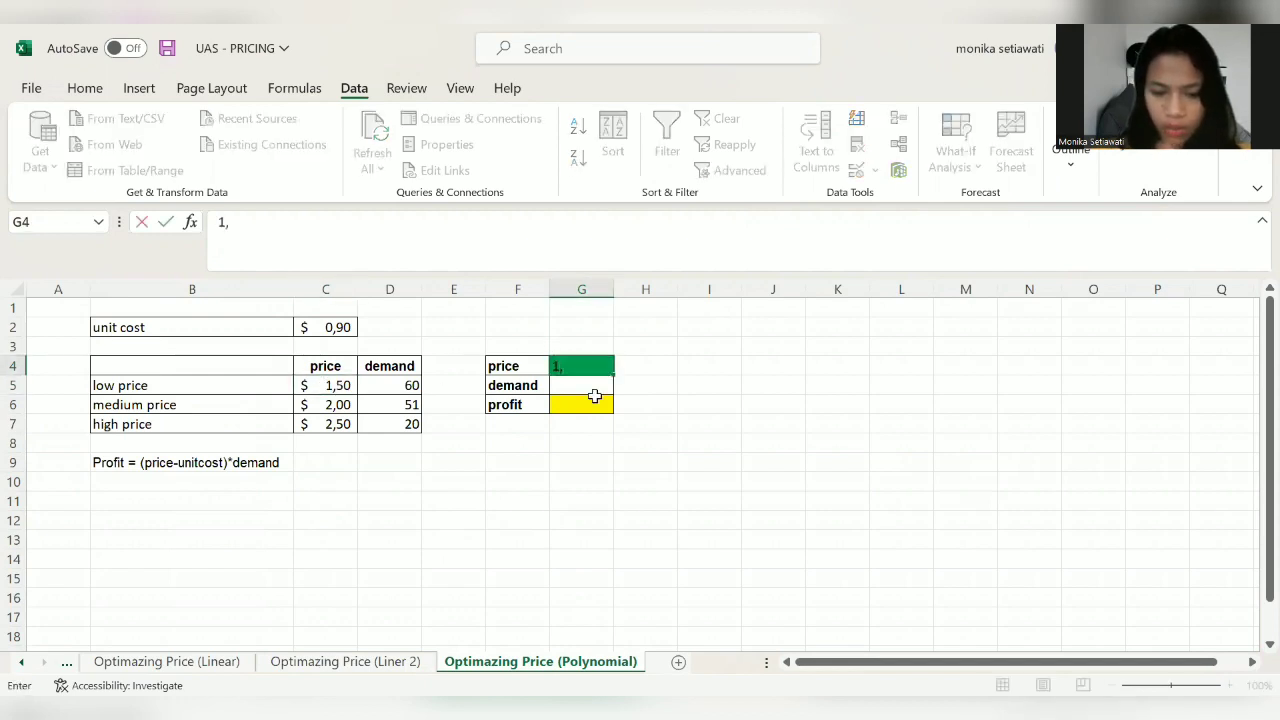
text(50)
click(581, 387)
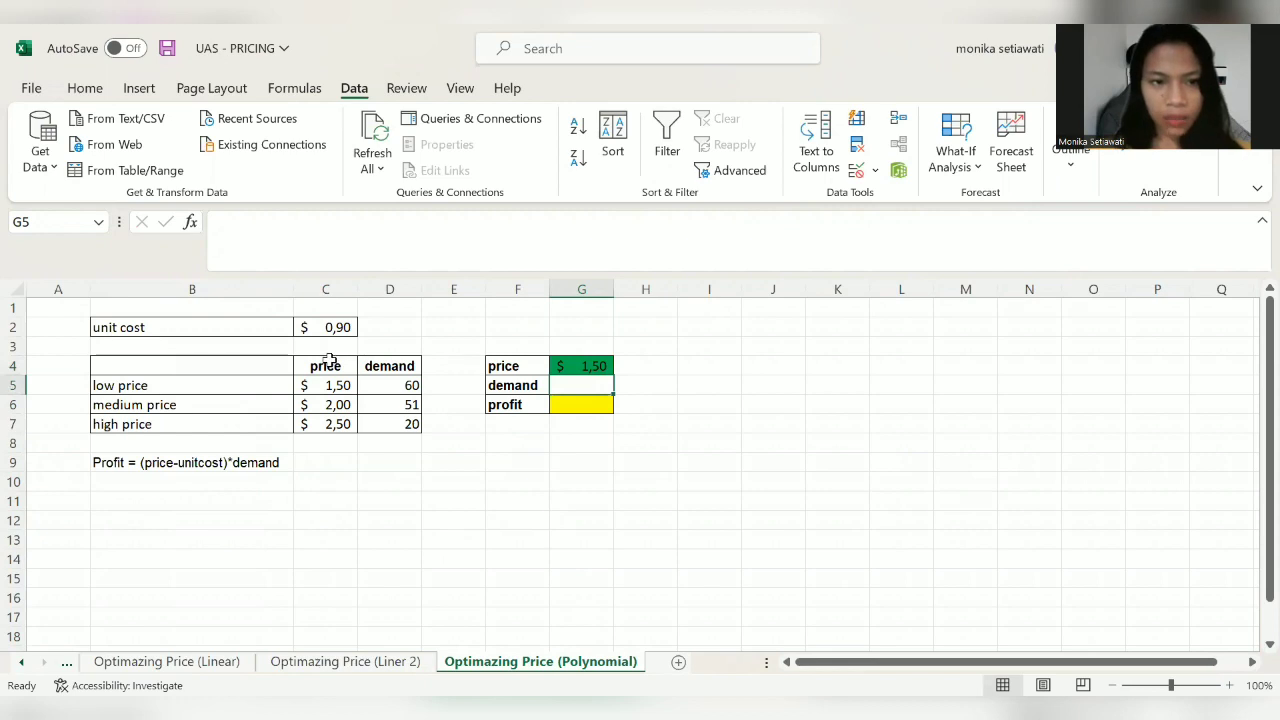
Step: Insert a markers-only scatter chart of the price and demand data in C4:D7 and place it beside the price, demand and profit table
drag(330, 366, 380, 420)
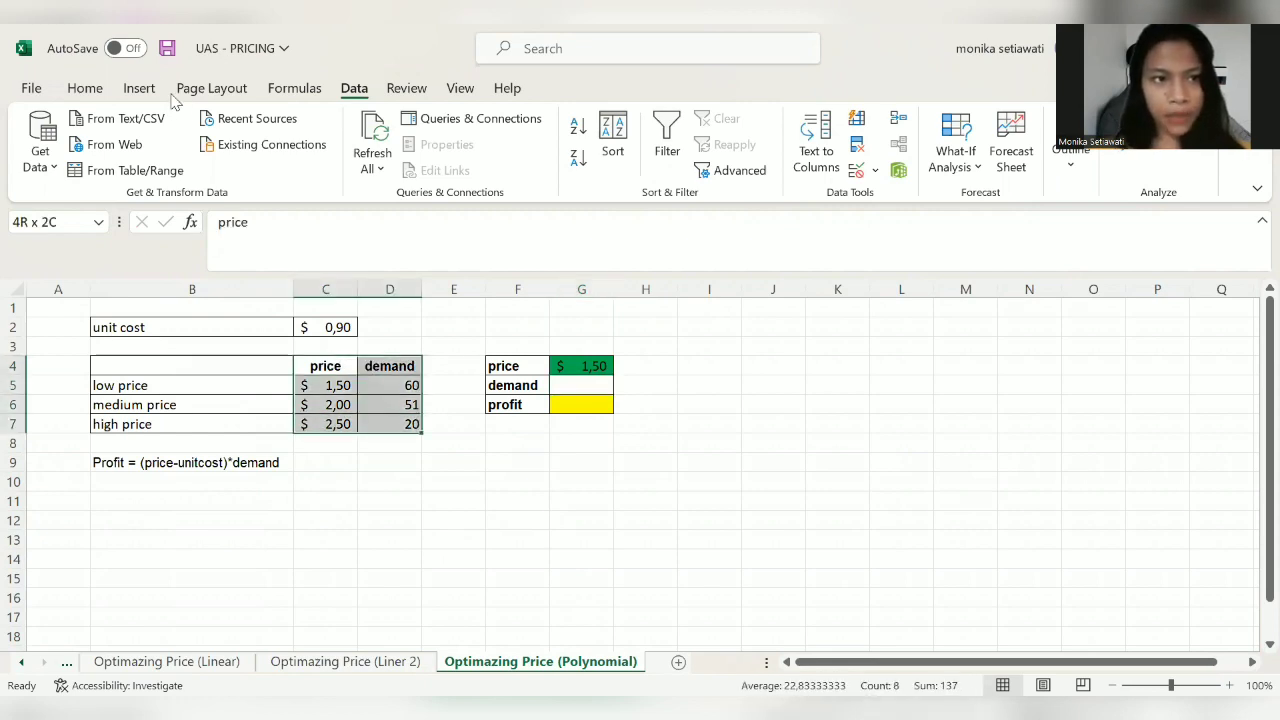
click(138, 88)
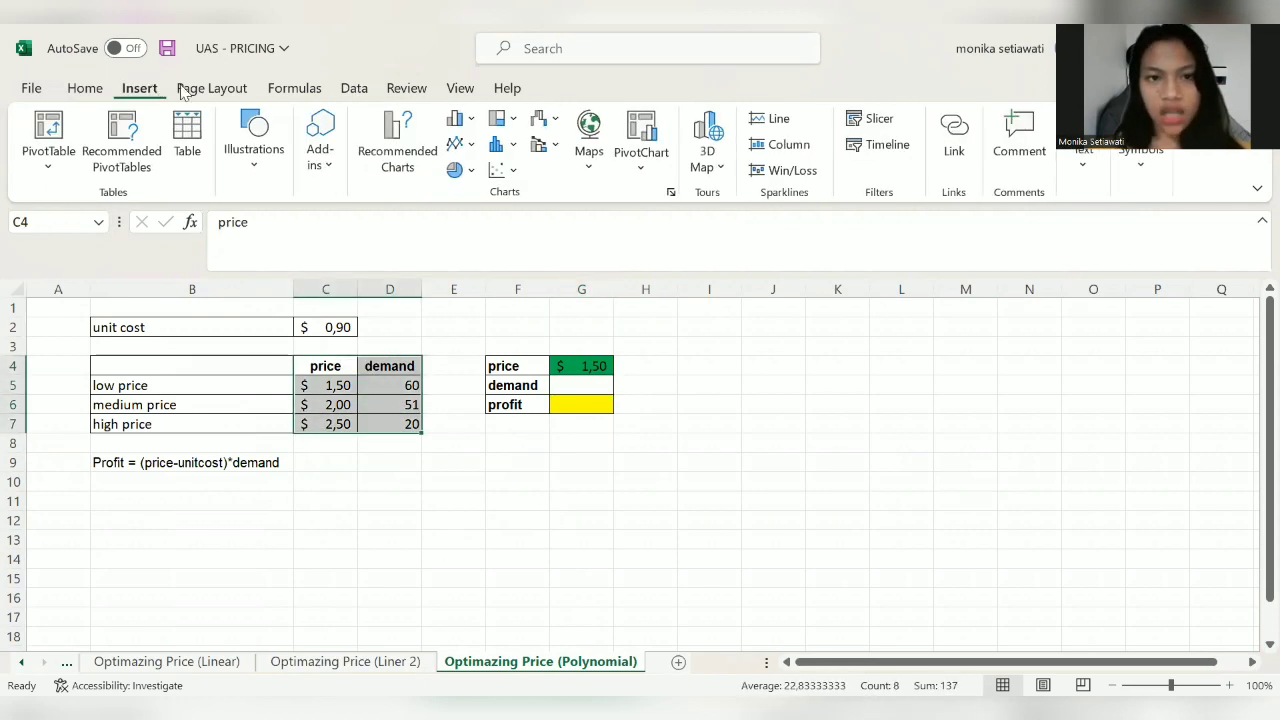
click(502, 170)
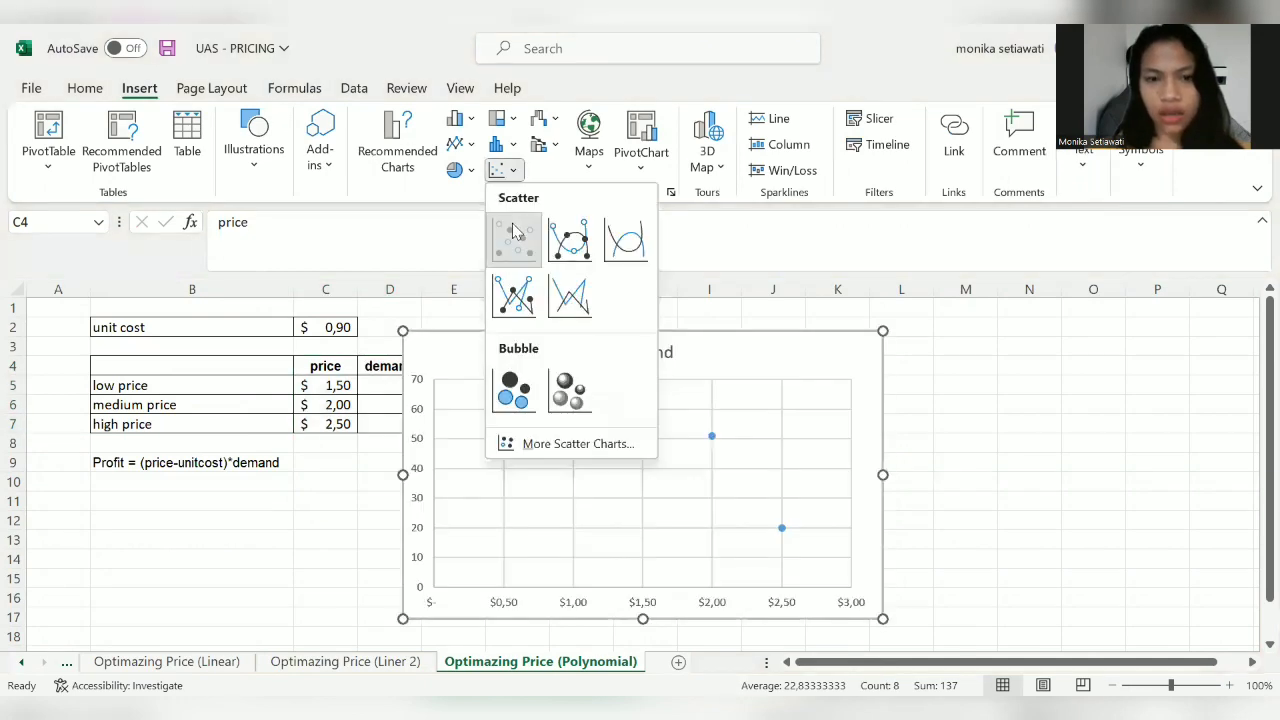
drag(716, 342, 963, 363)
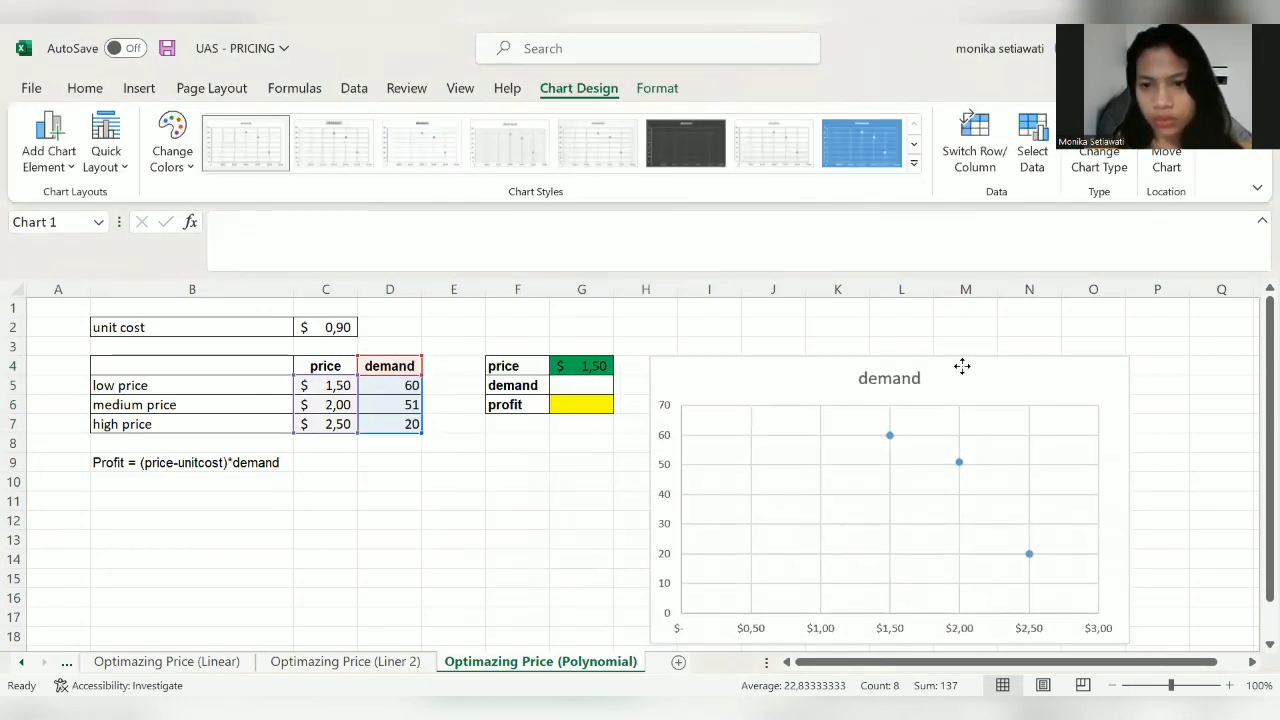
Step: Add a polynomial trendline of order 2 to the demand series and display its equation on the chart
right_click(890, 437)
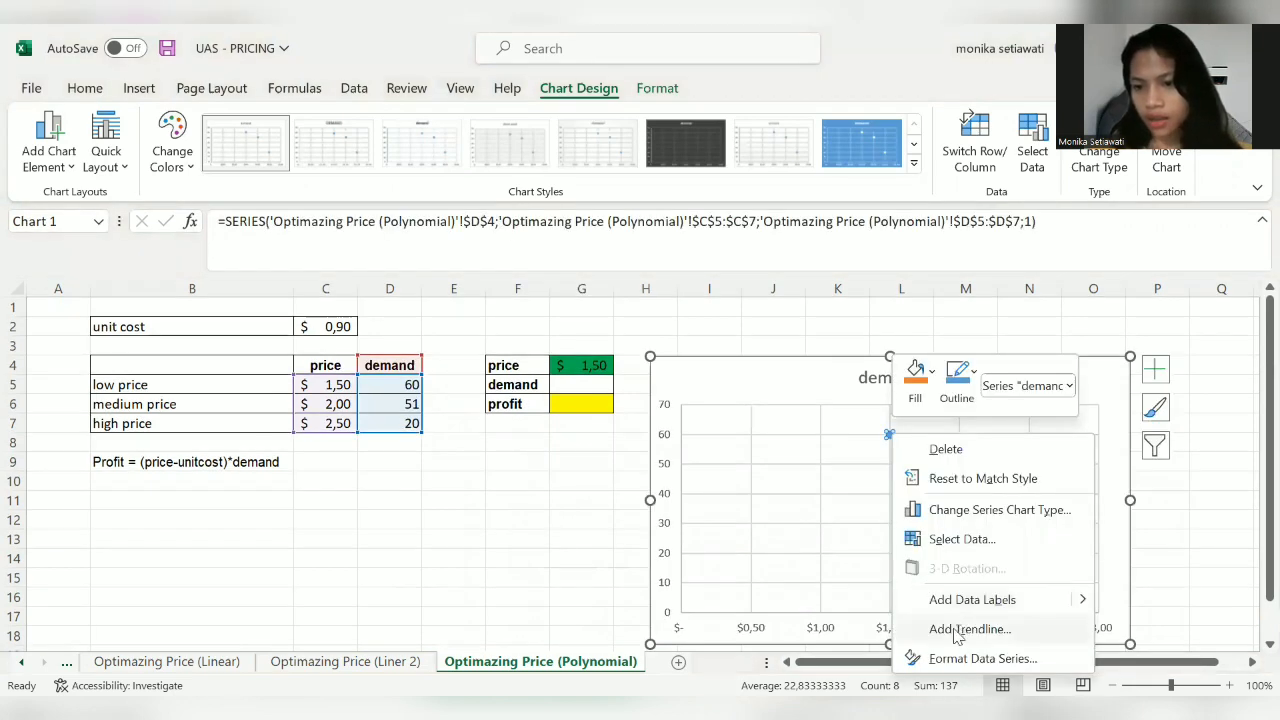
click(960, 630)
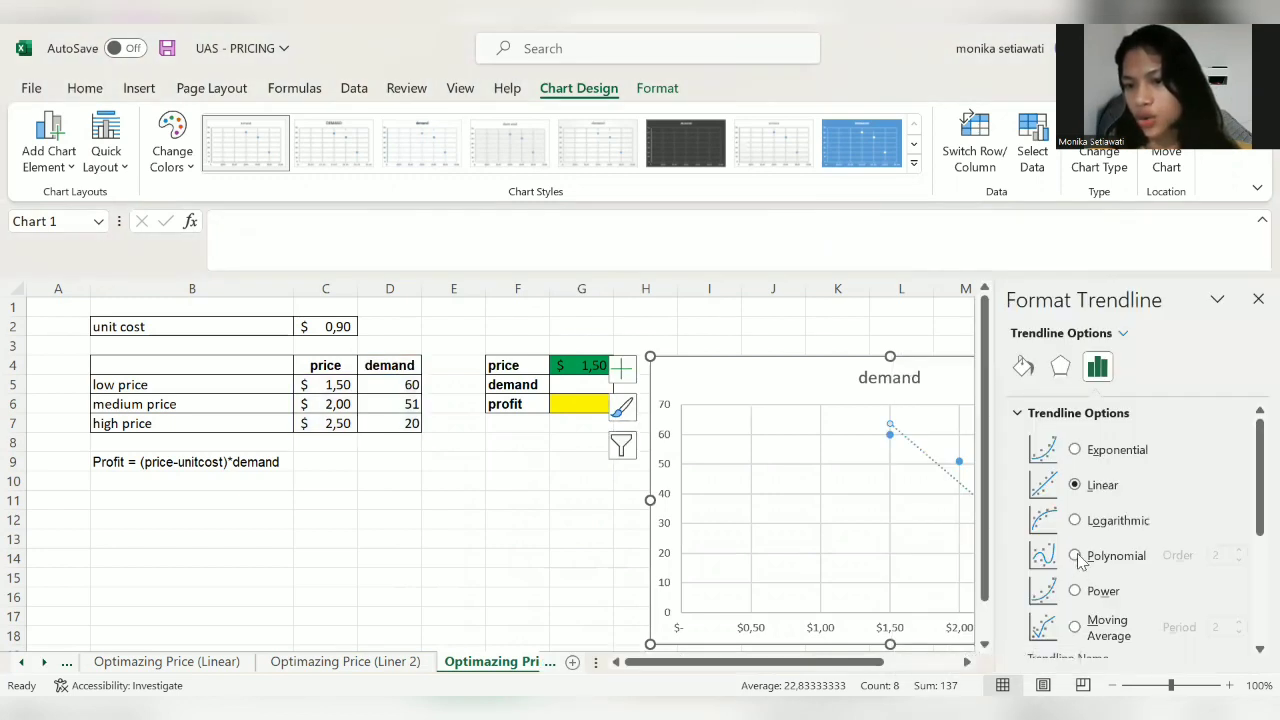
click(1075, 556)
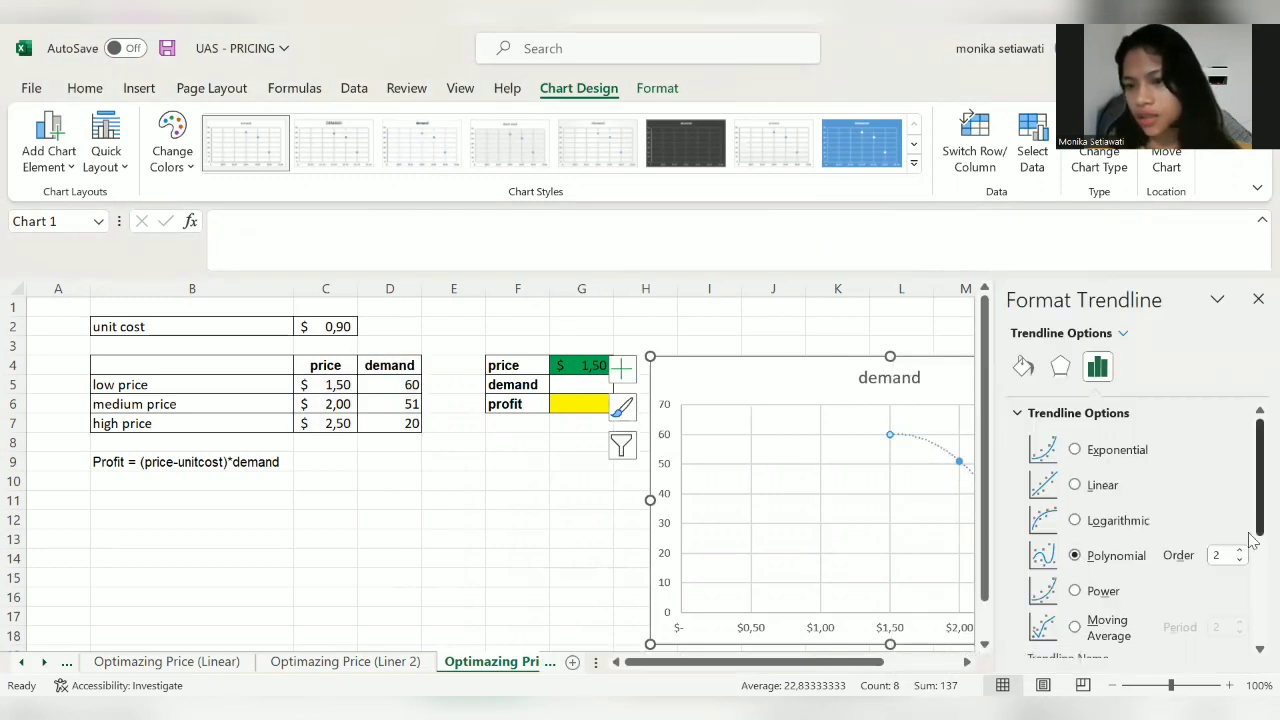
scroll(1252, 540, down, 5)
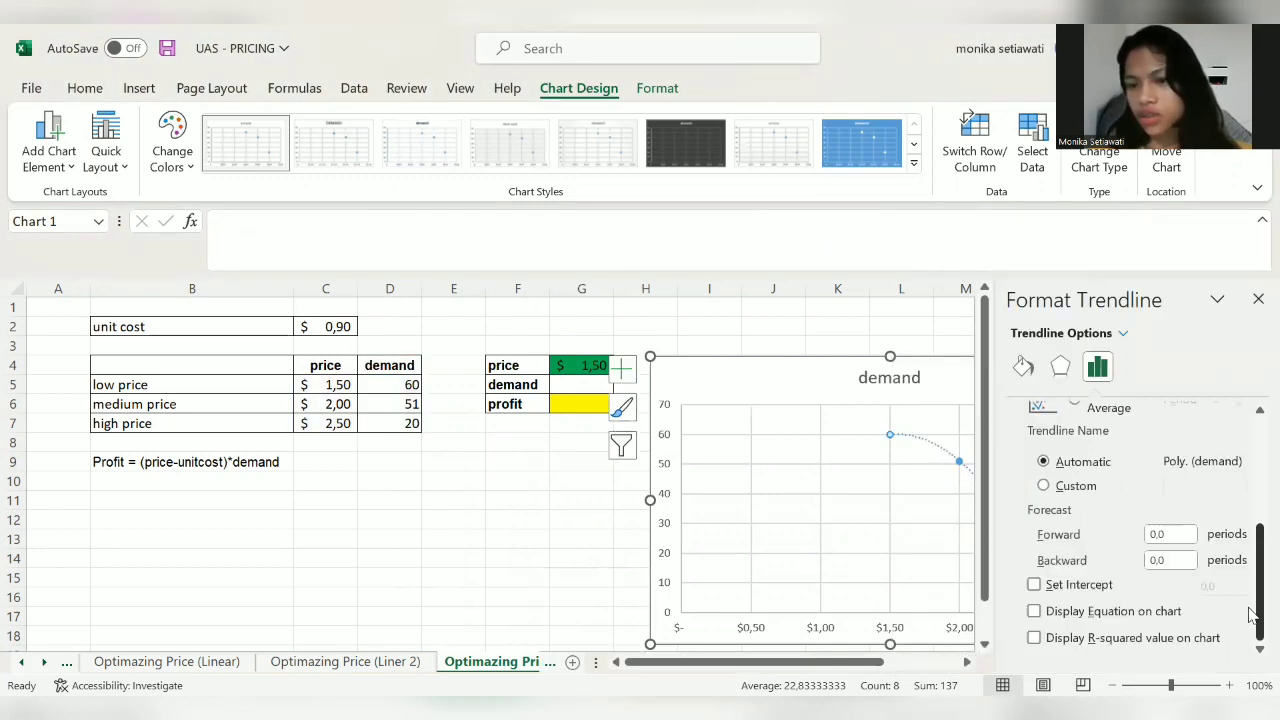
click(1034, 611)
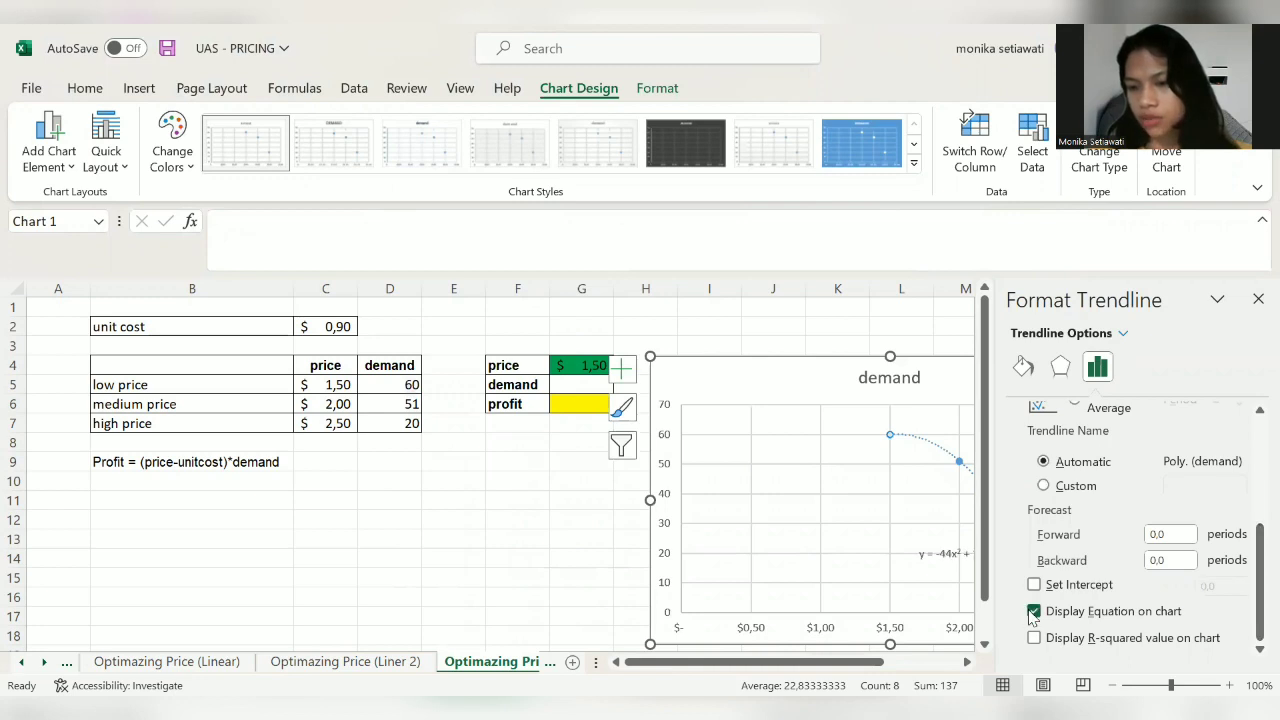
click(1258, 300)
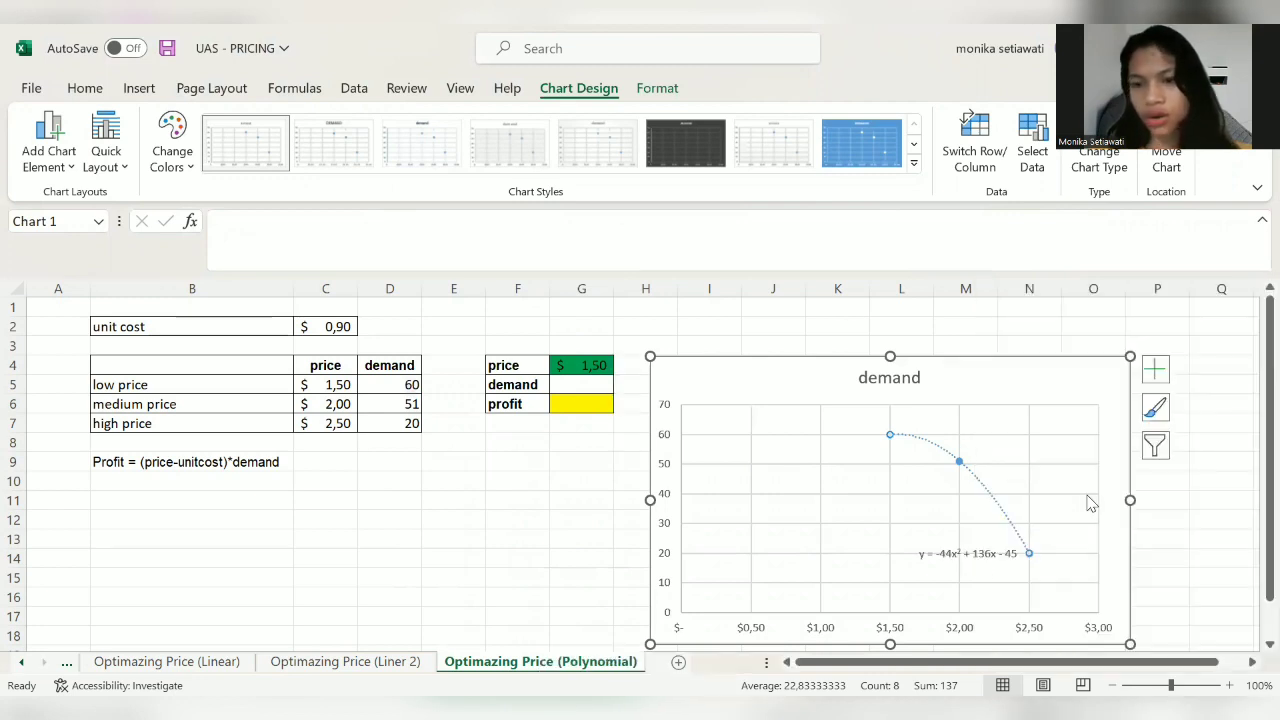
Step: Set the font size of the trendline equation on the demand chart to 16
click(974, 560)
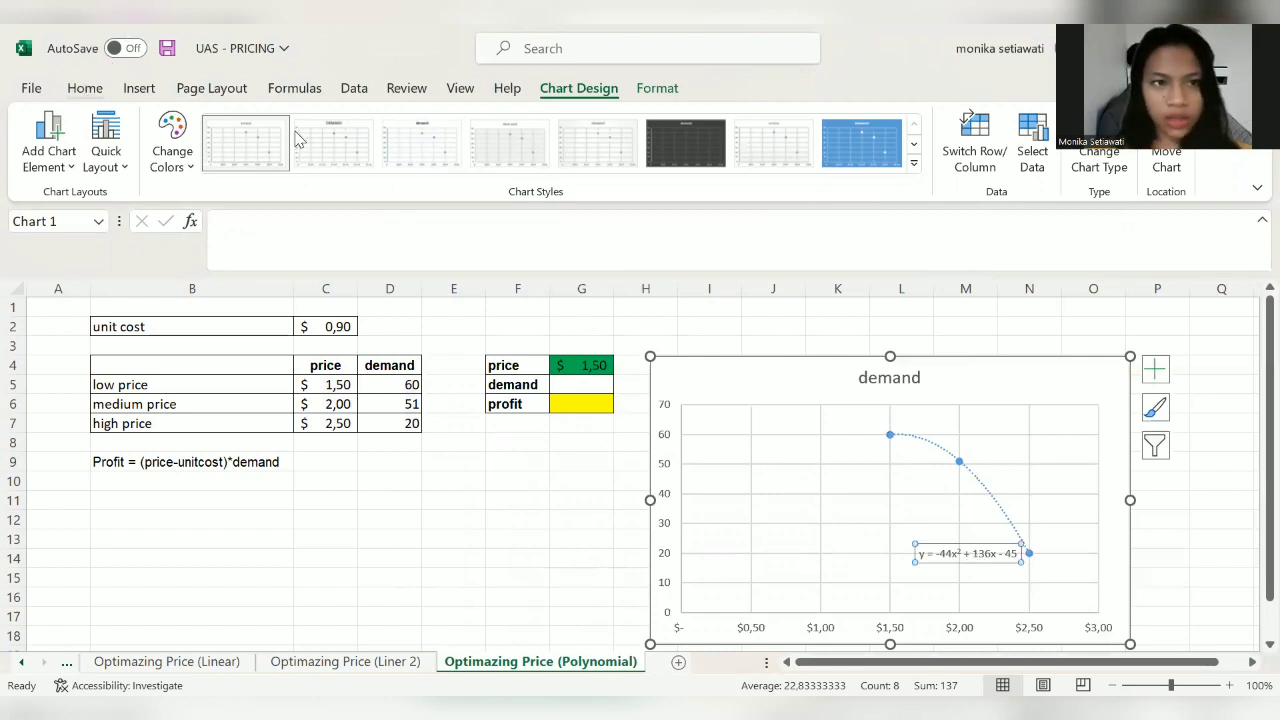
click(84, 88)
click(335, 126)
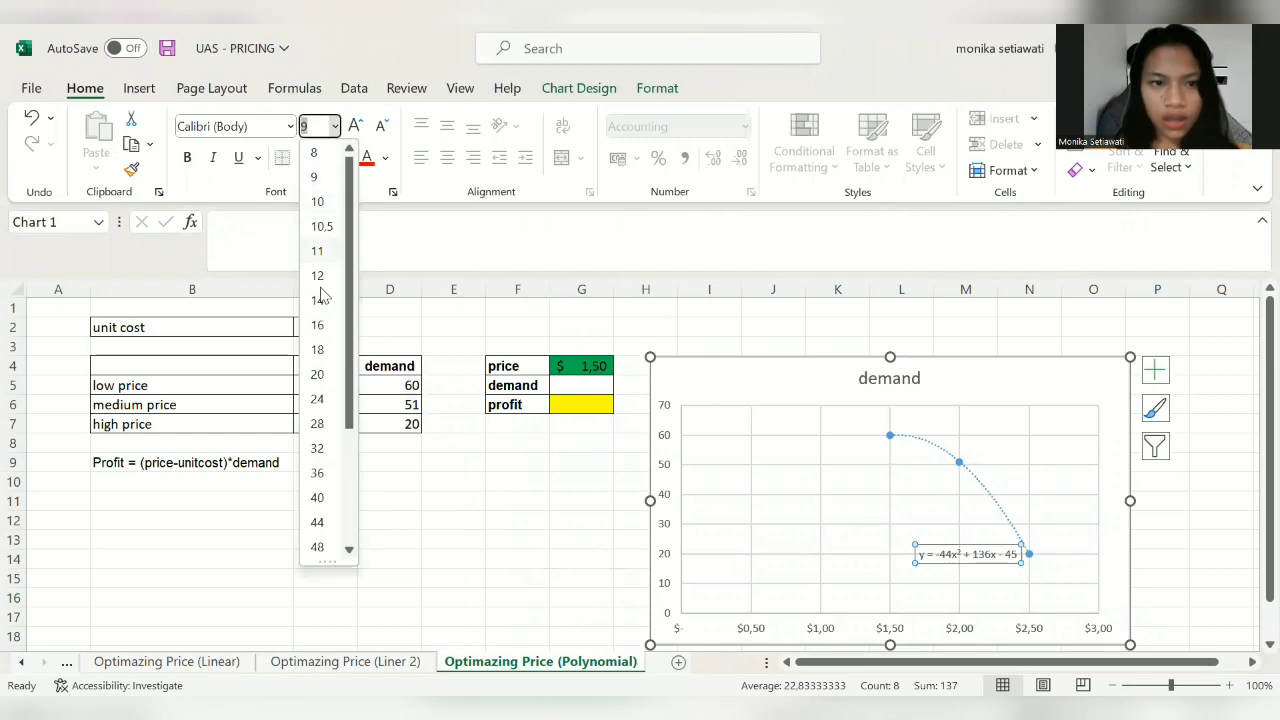
click(318, 324)
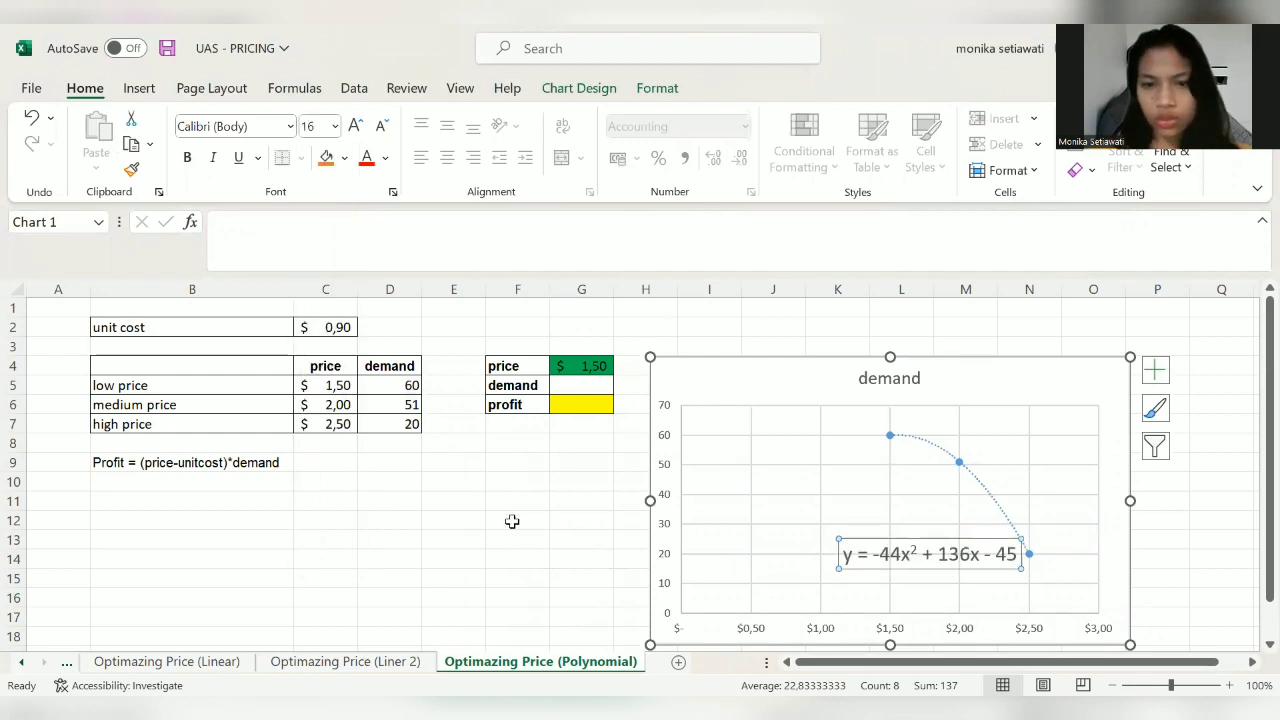
click(570, 482)
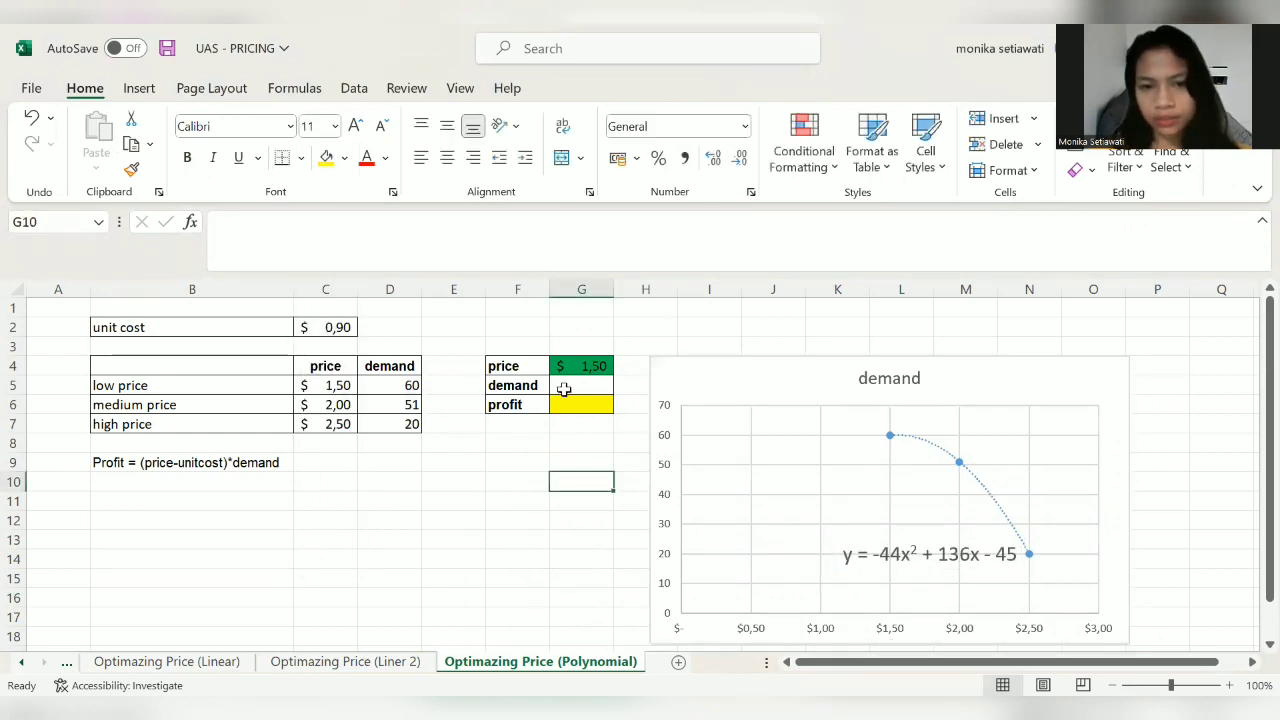
Step: Start the demand formula in G5 with the squared price term, =-44*G4^2
click(564, 387)
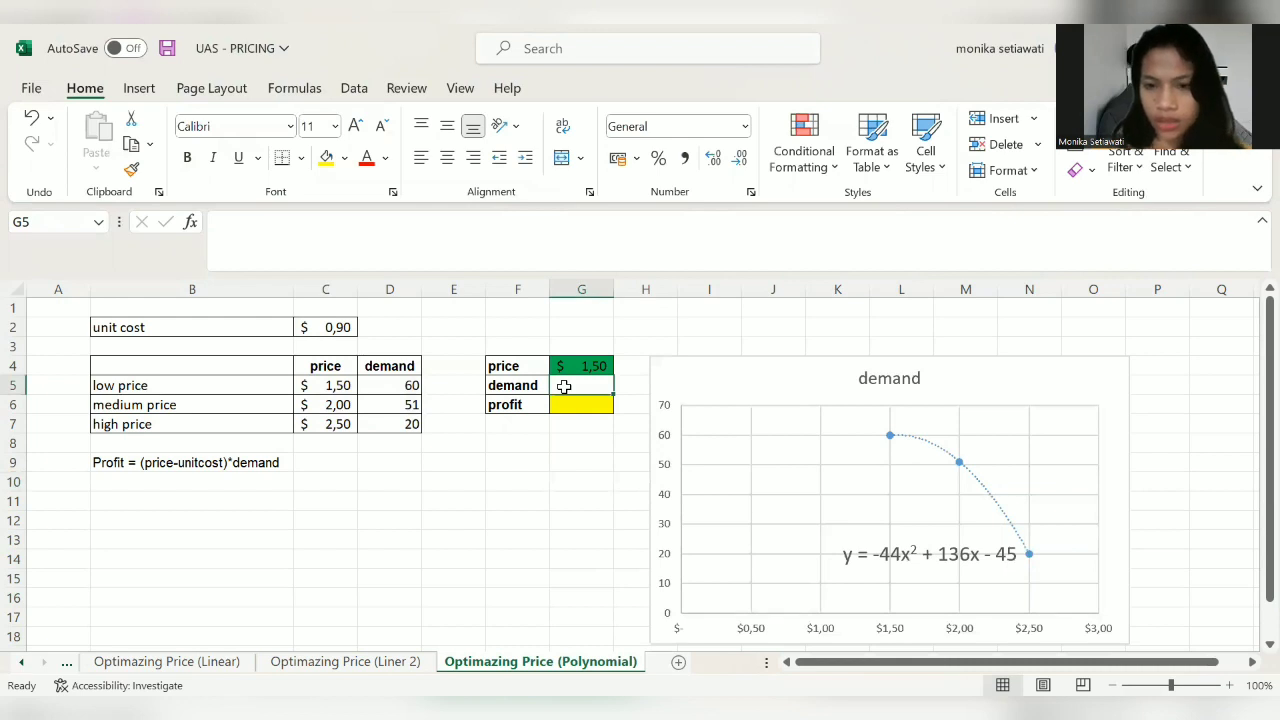
text(=)
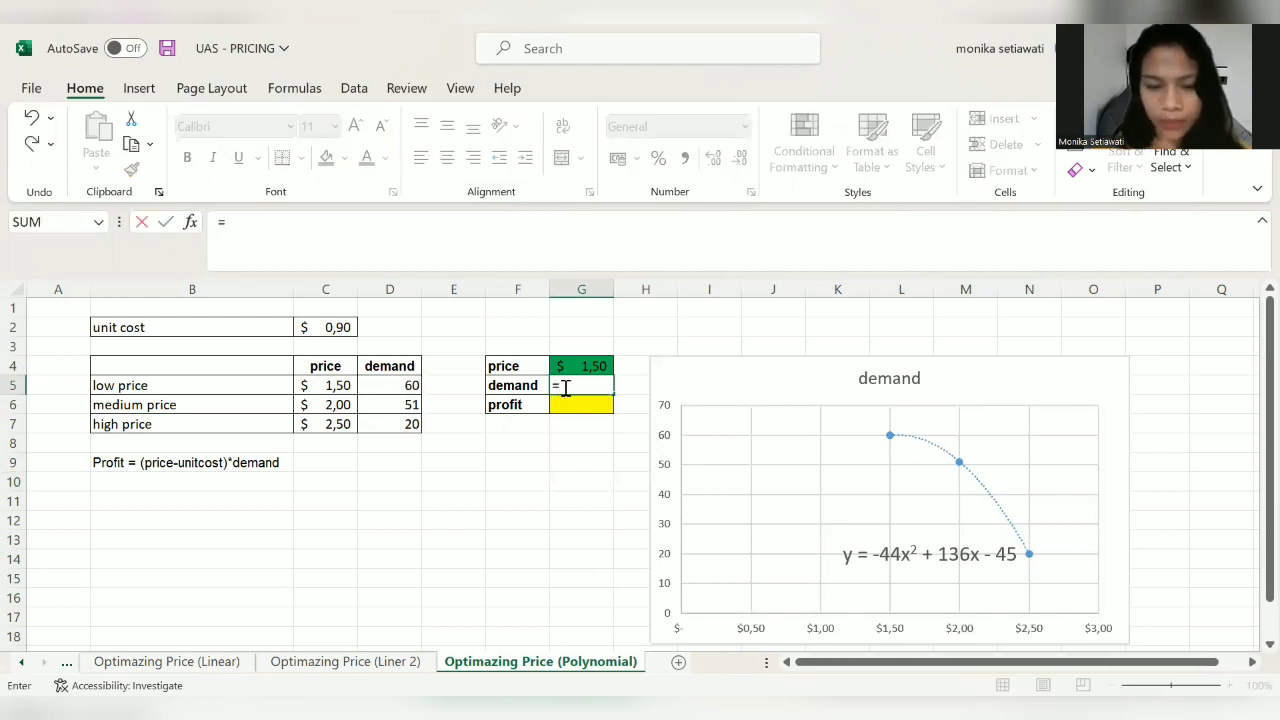
text(-44)
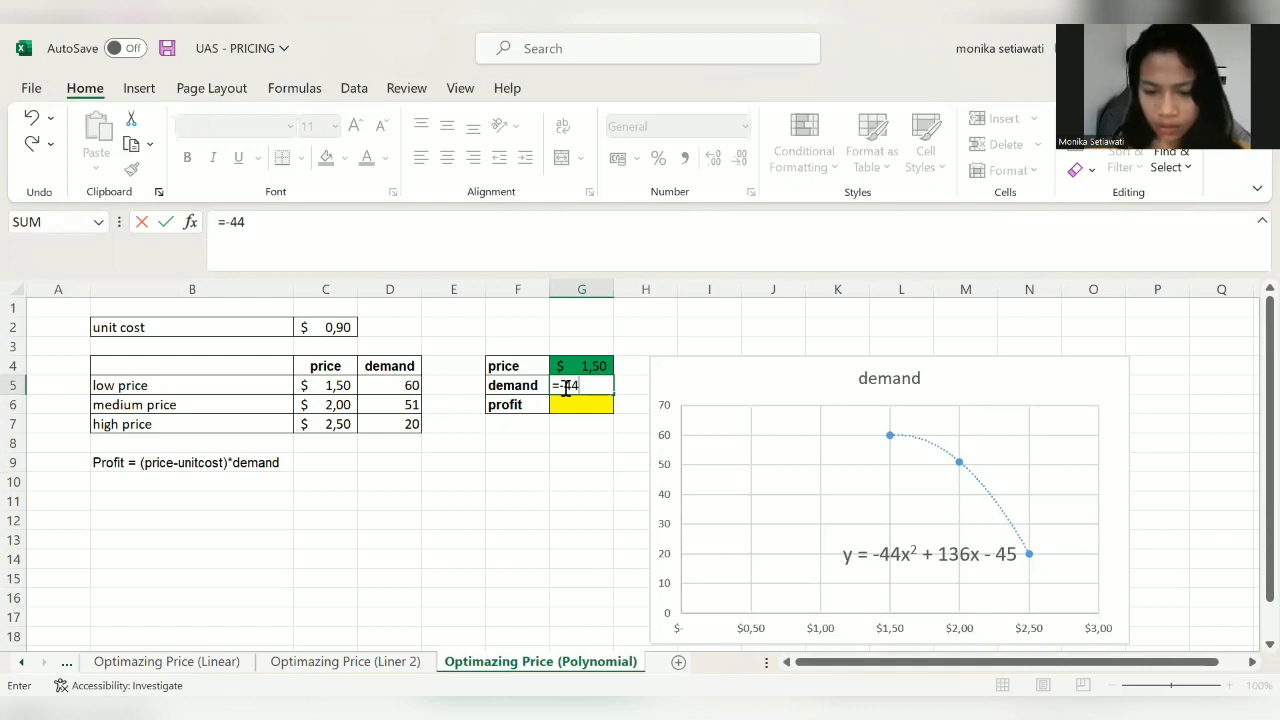
text(*)
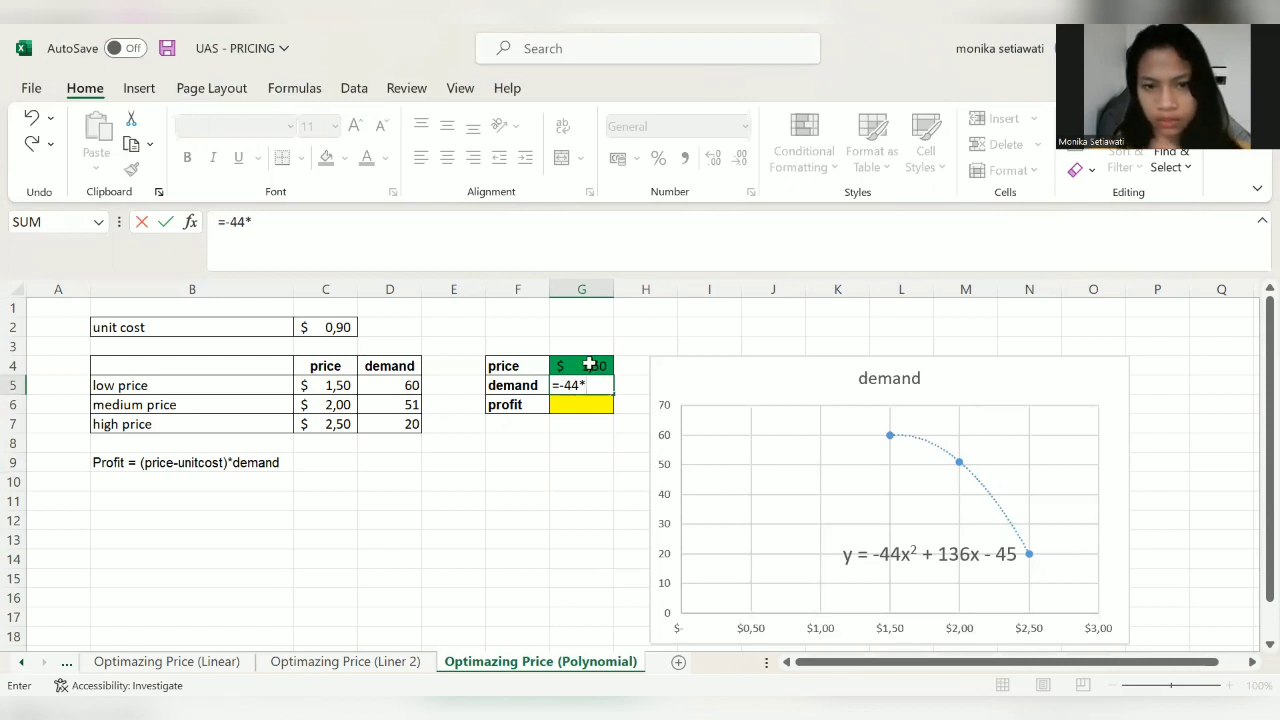
click(590, 365)
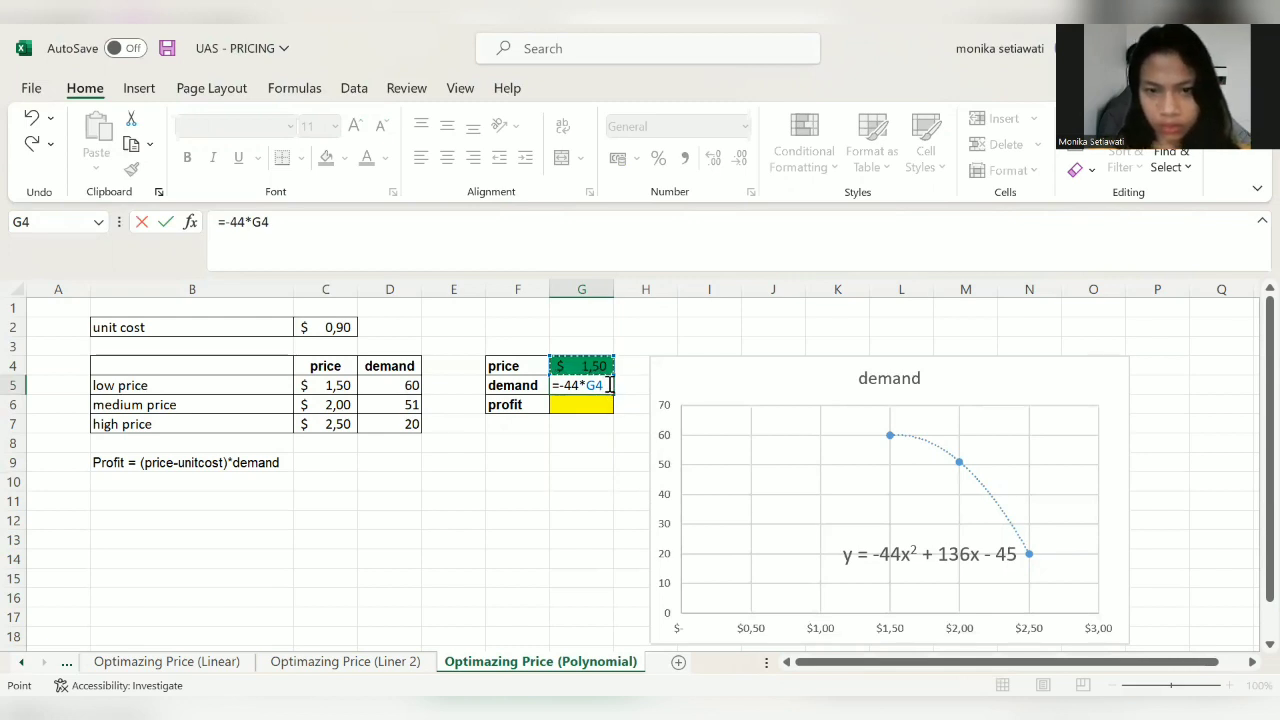
text(2)
key(BackSpace)
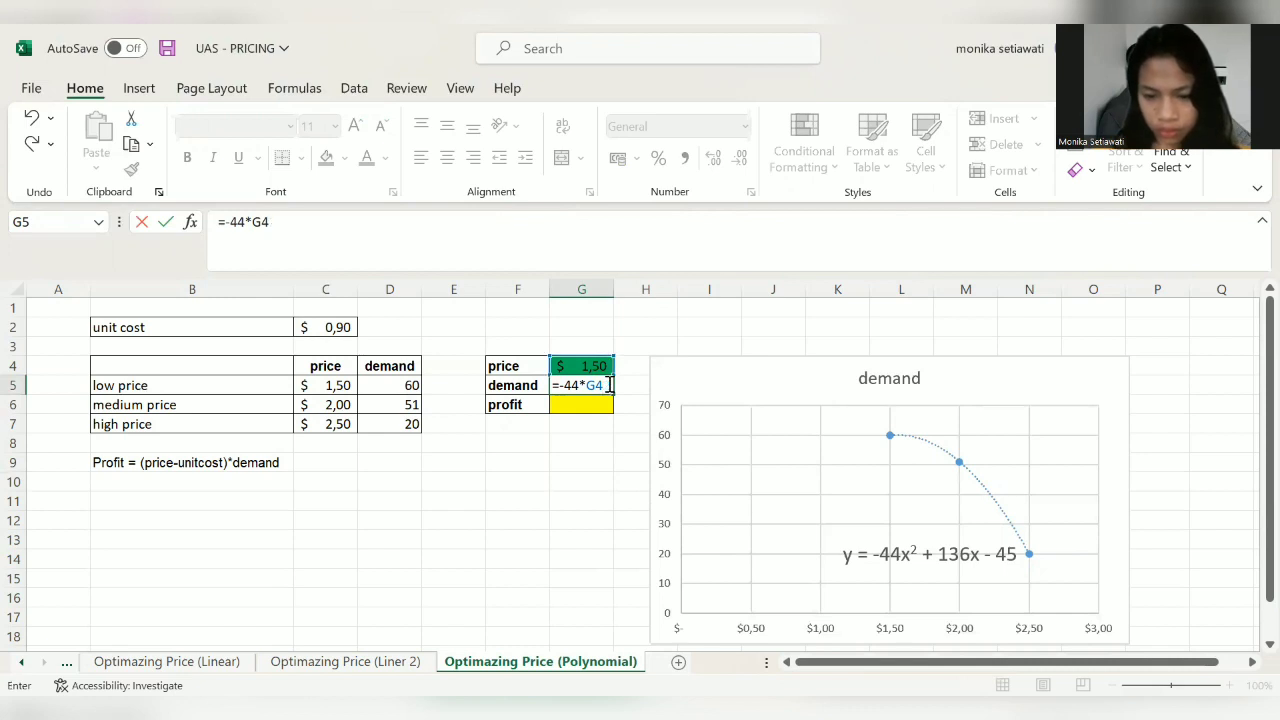
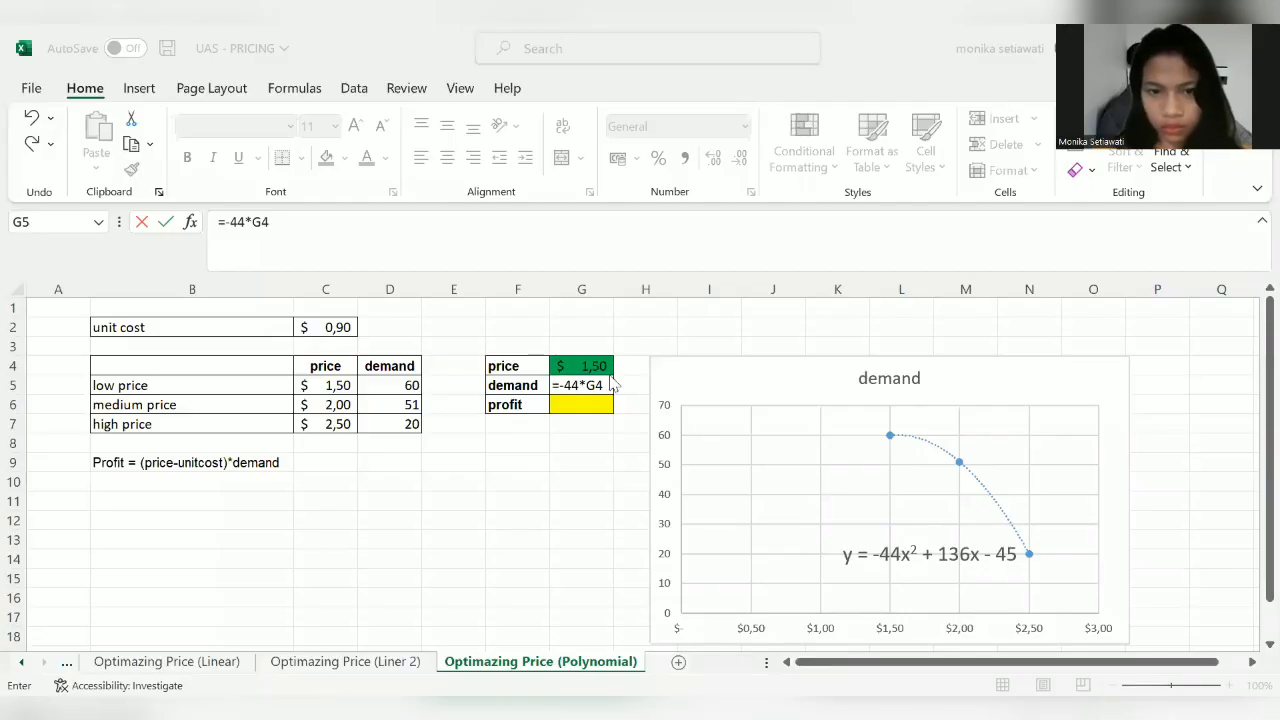
click(606, 380)
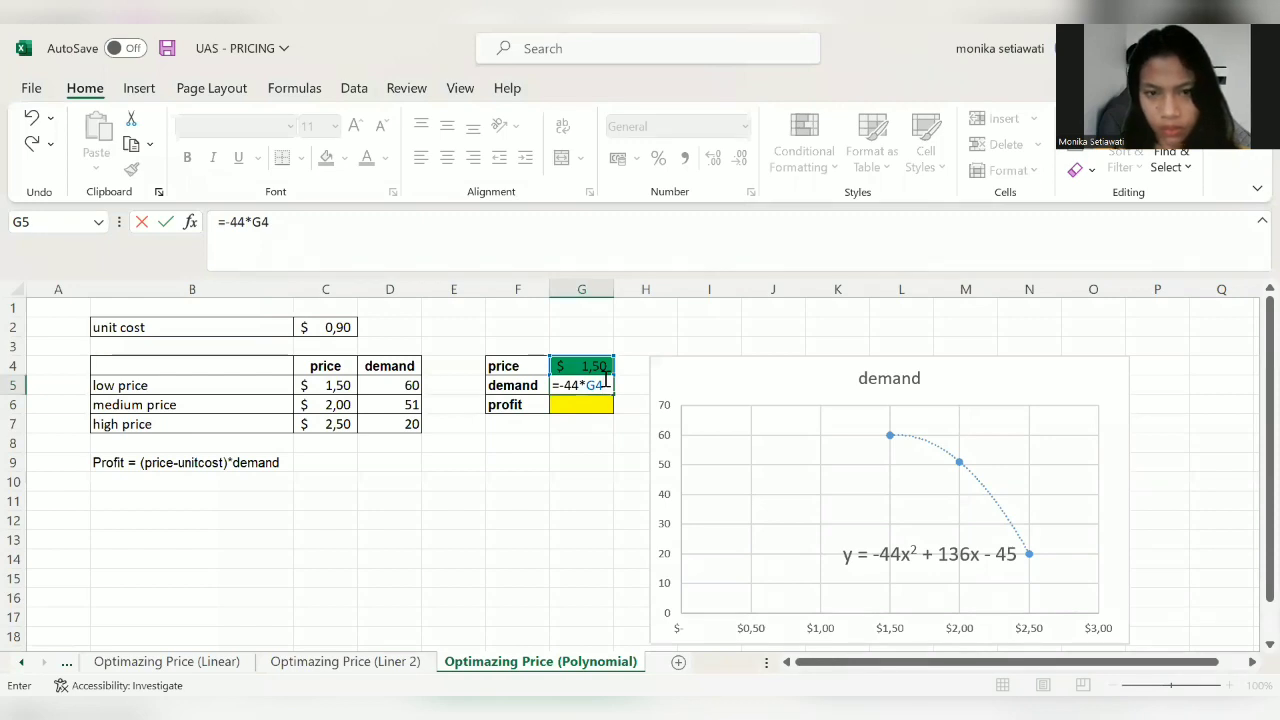
text(^2)
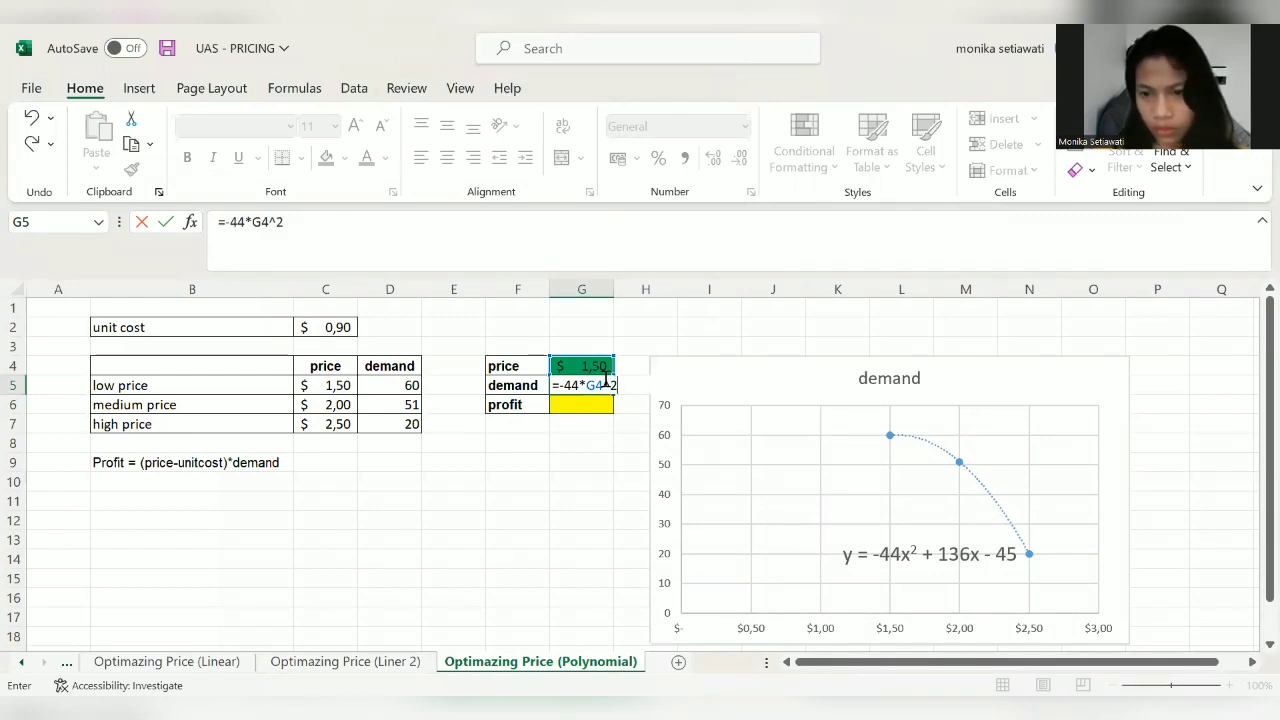
Step: Complete the demand formula in G5 with the linear and constant terms so it reads =-44*G4^2+136*G4-45
text(+)
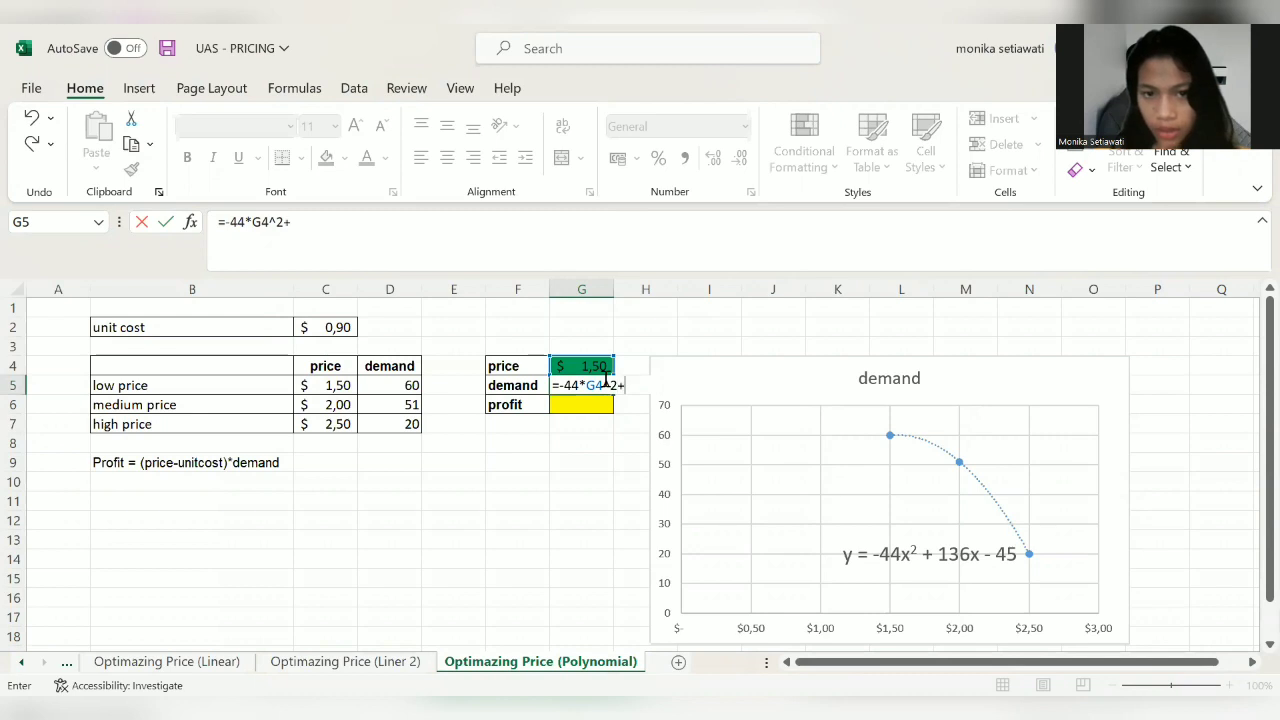
text(1)
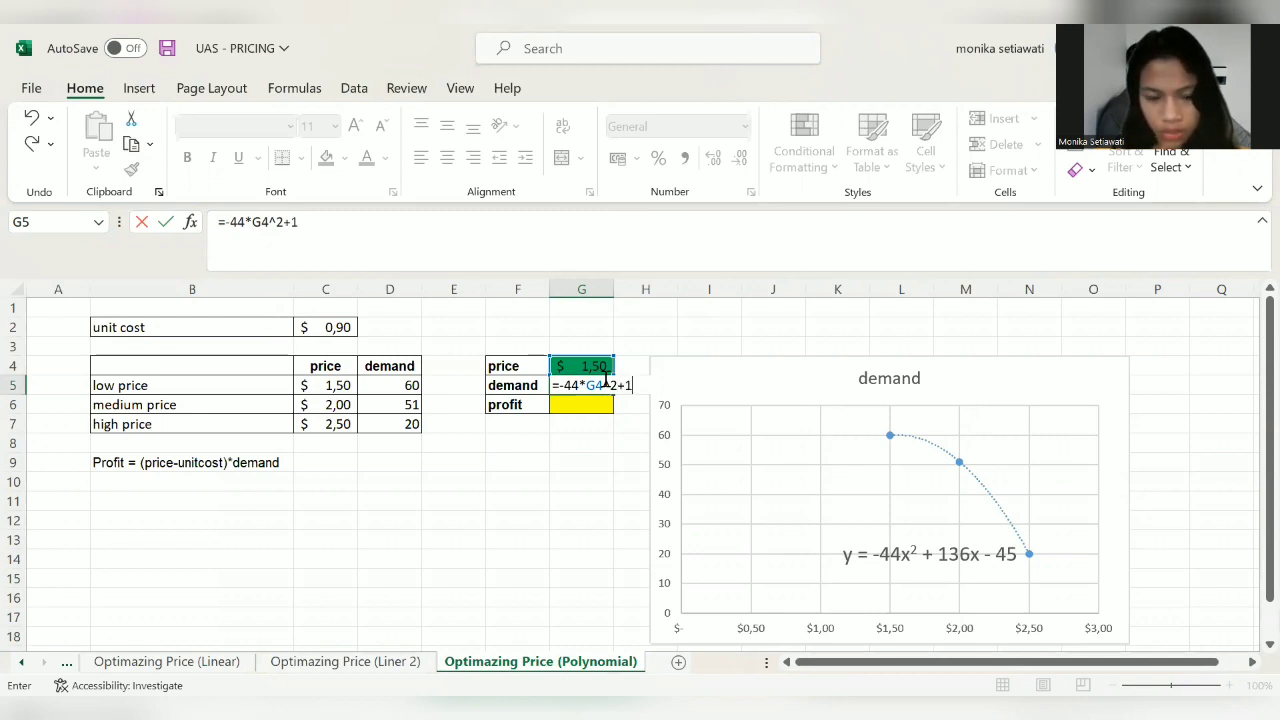
text(36)
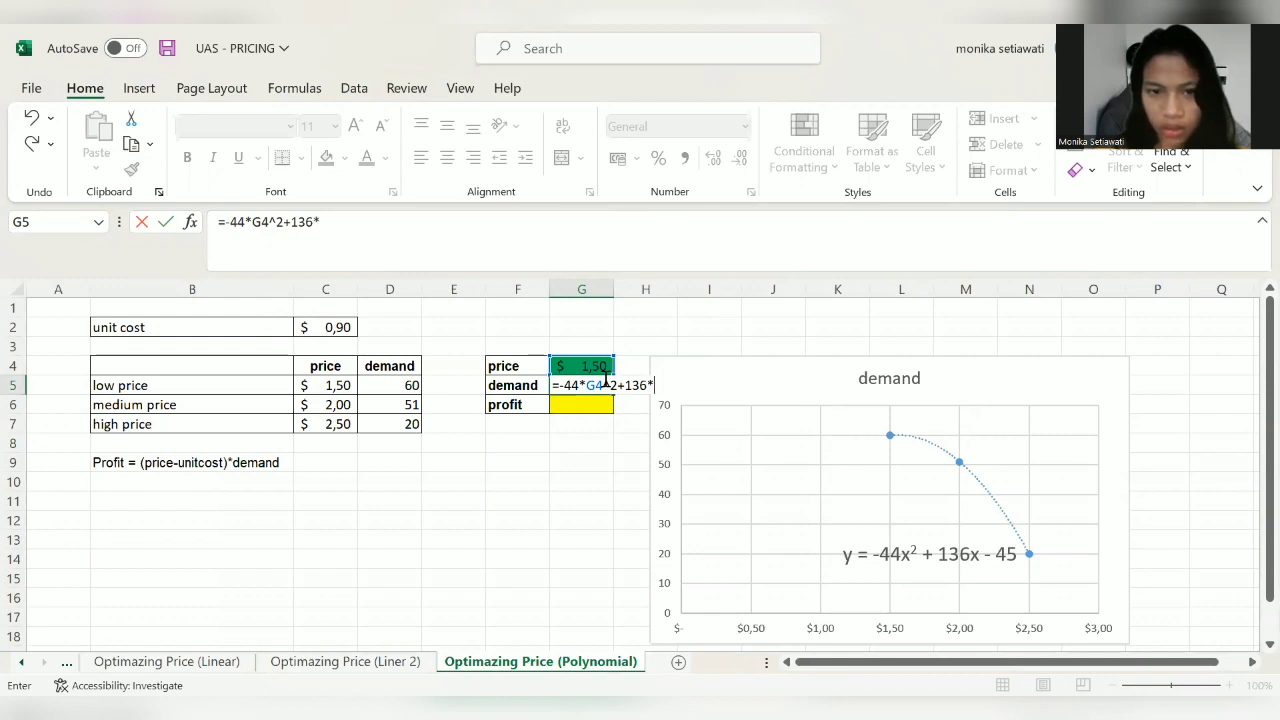
text(*)
click(598, 364)
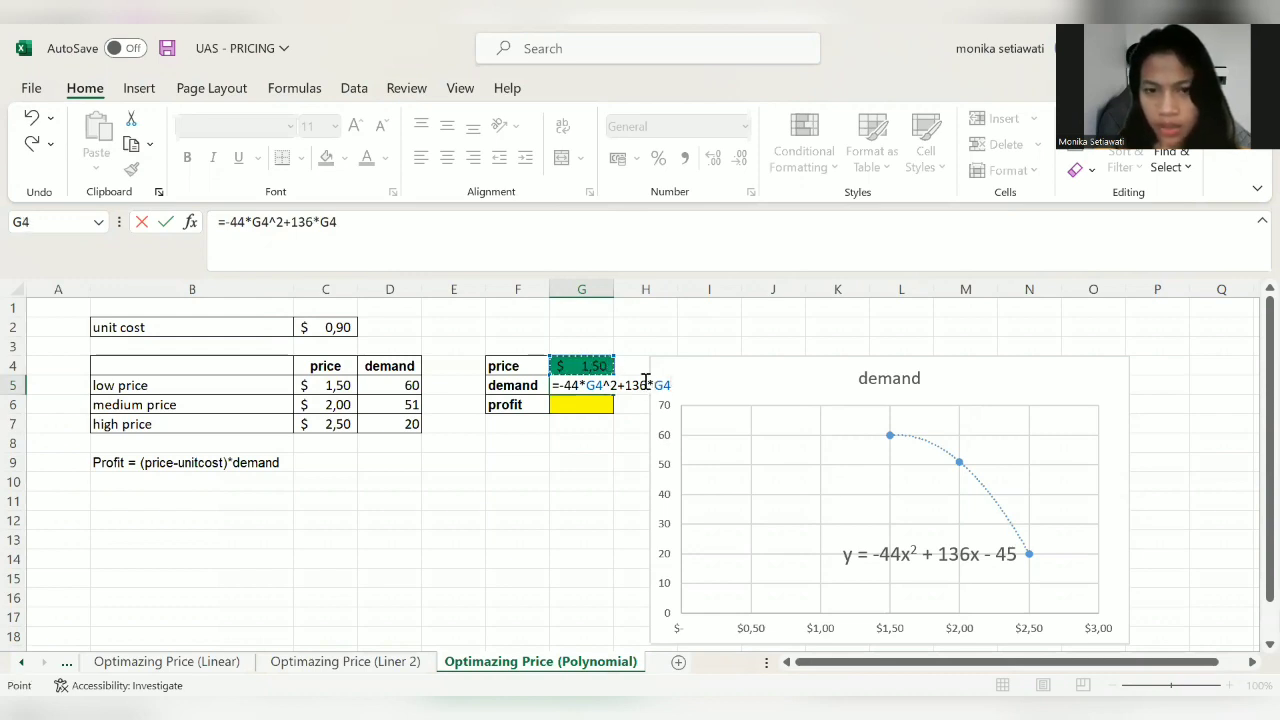
text(-)
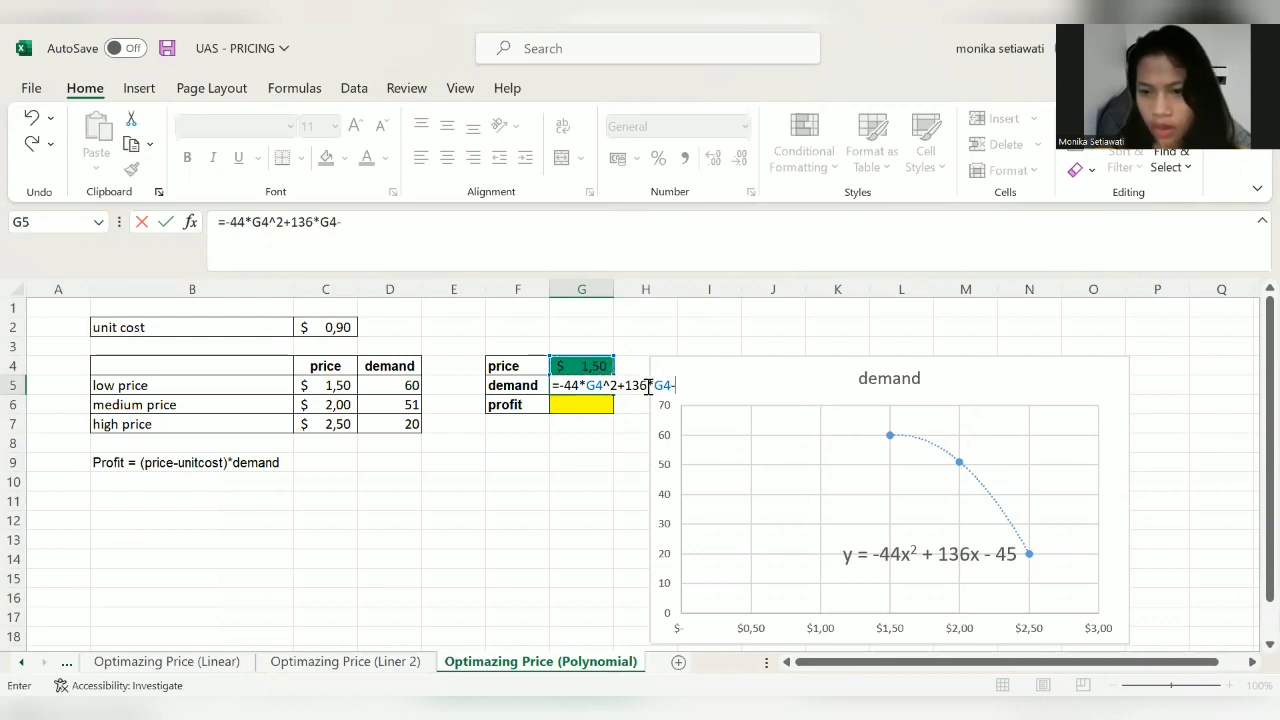
text(45)
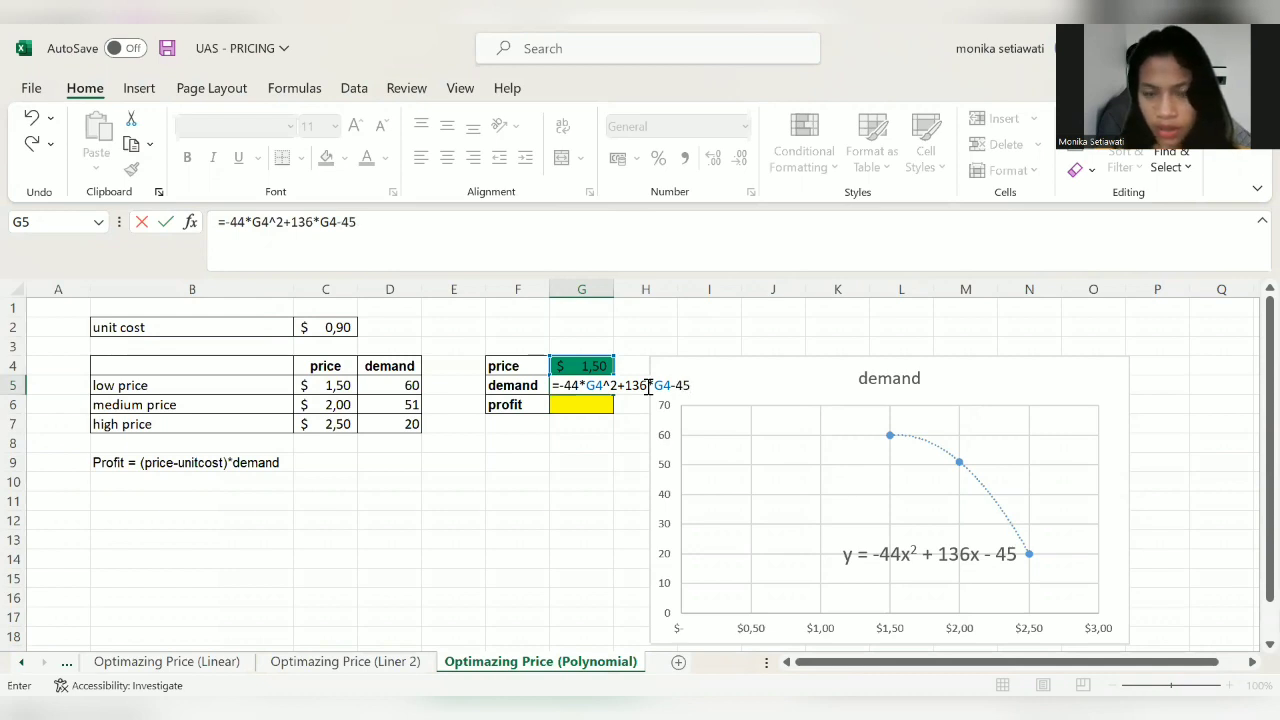
key(Return)
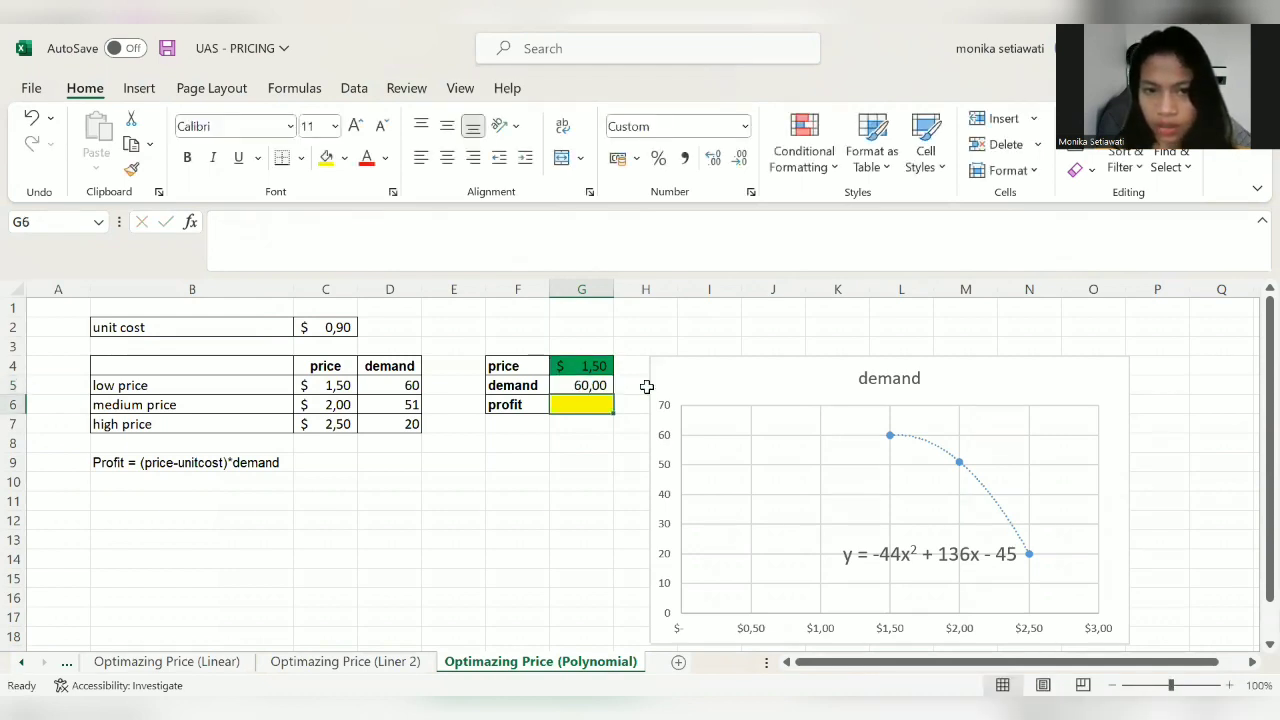
Step: Format the demand value in G5 to show no decimal places
click(581, 385)
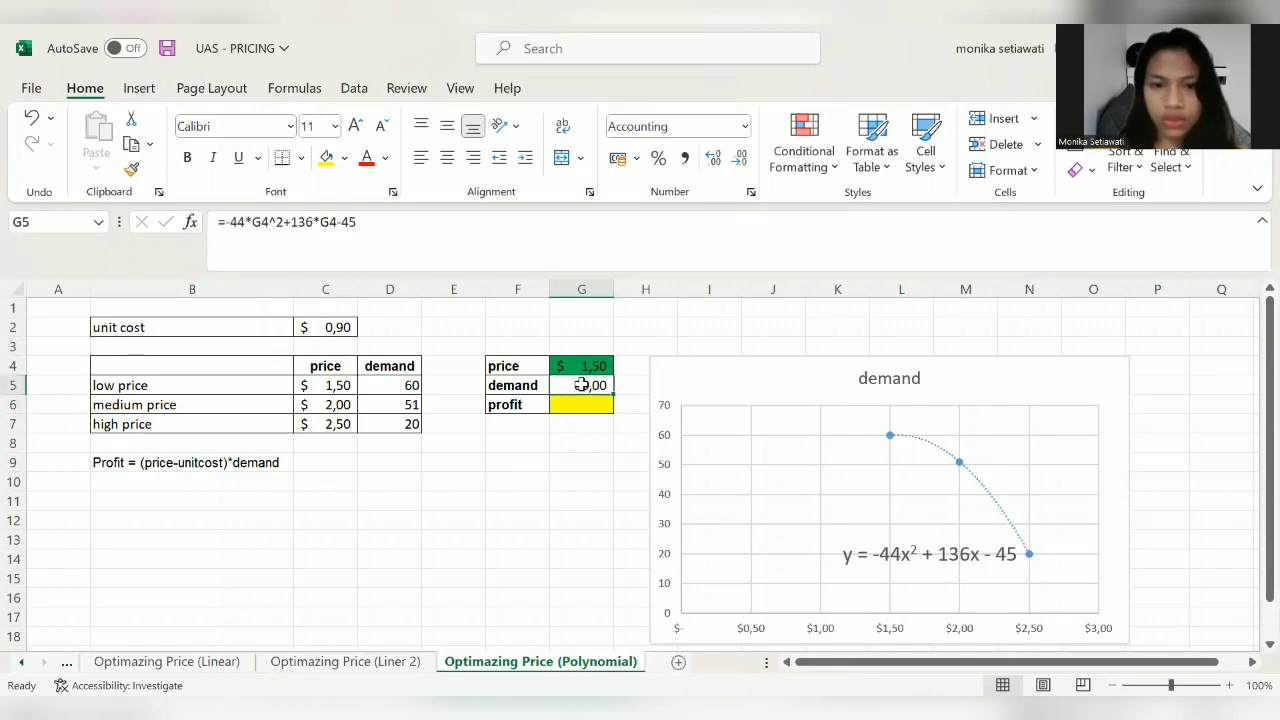
click(739, 158)
click(739, 158)
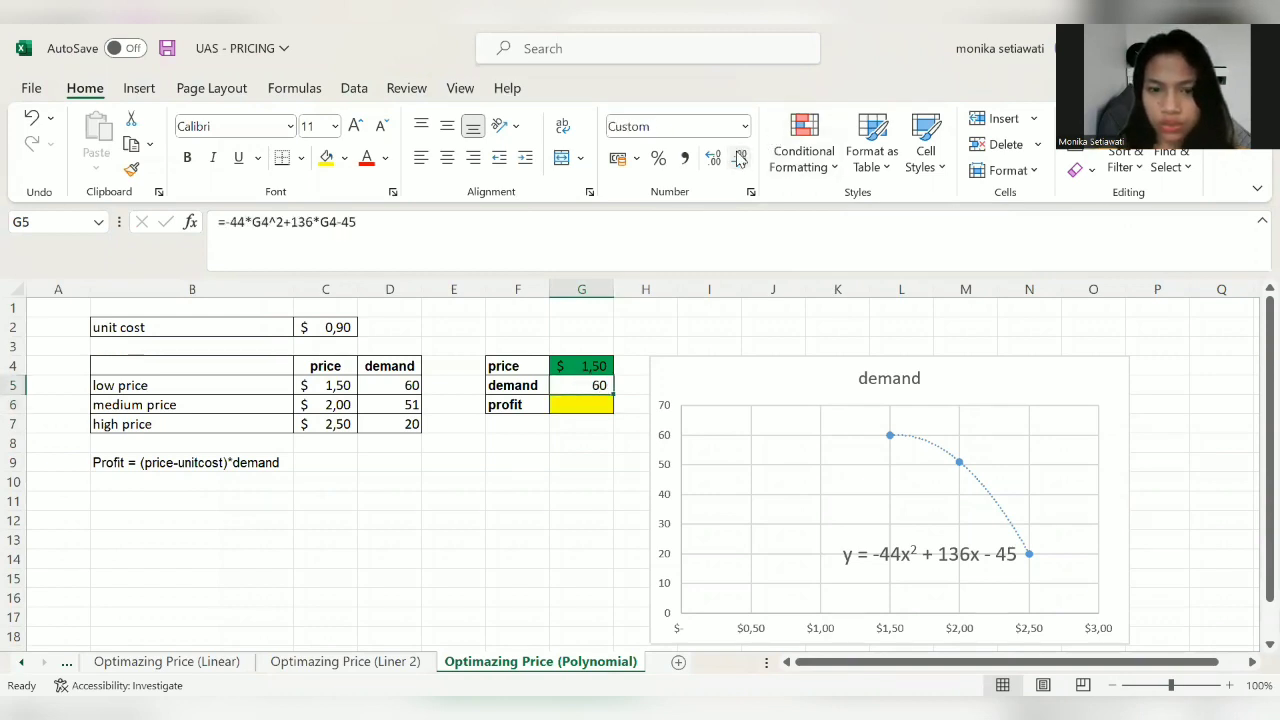
Step: Enter the profit formula =(G4-C2)*G5 in G6, following the profit rule noted in B9
click(583, 405)
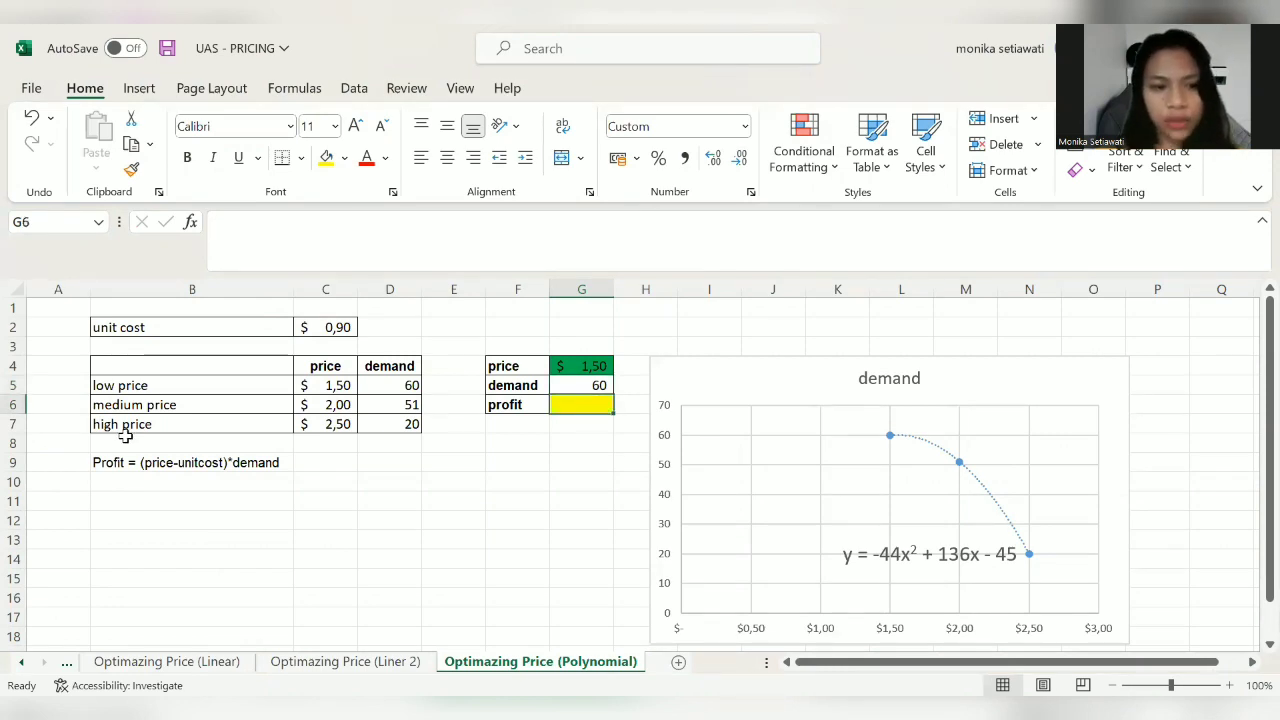
click(106, 462)
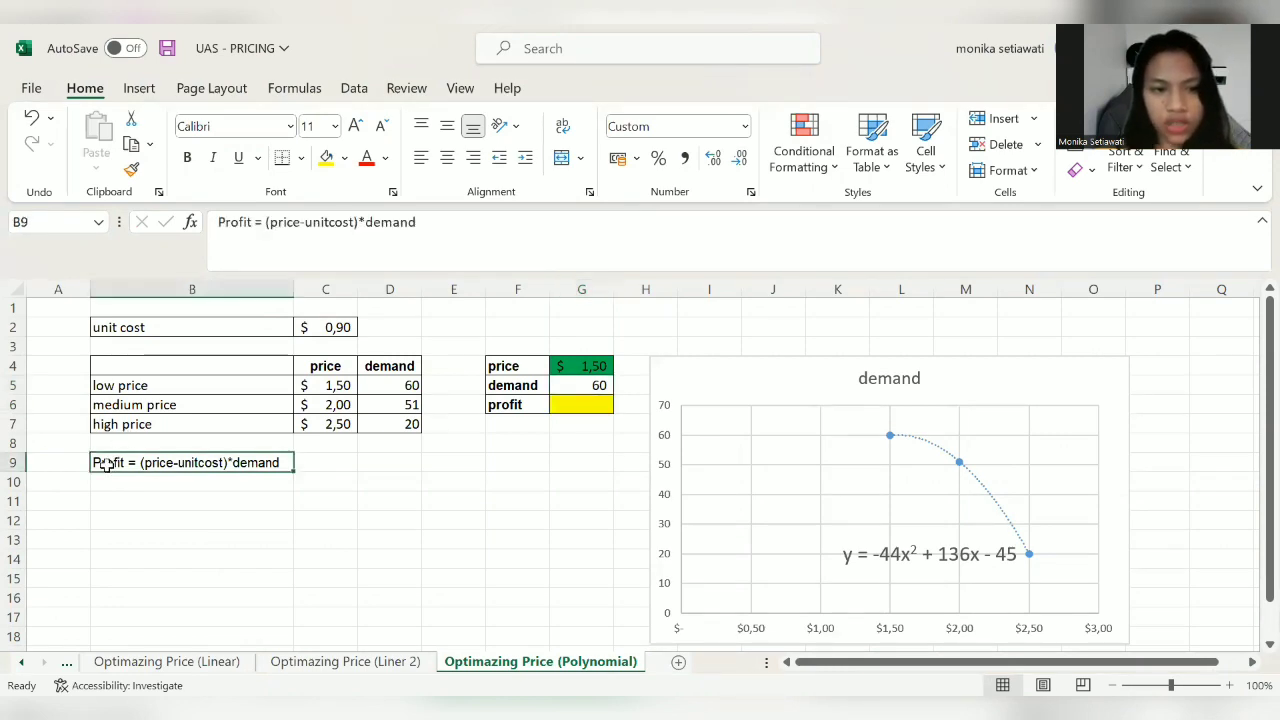
click(591, 406)
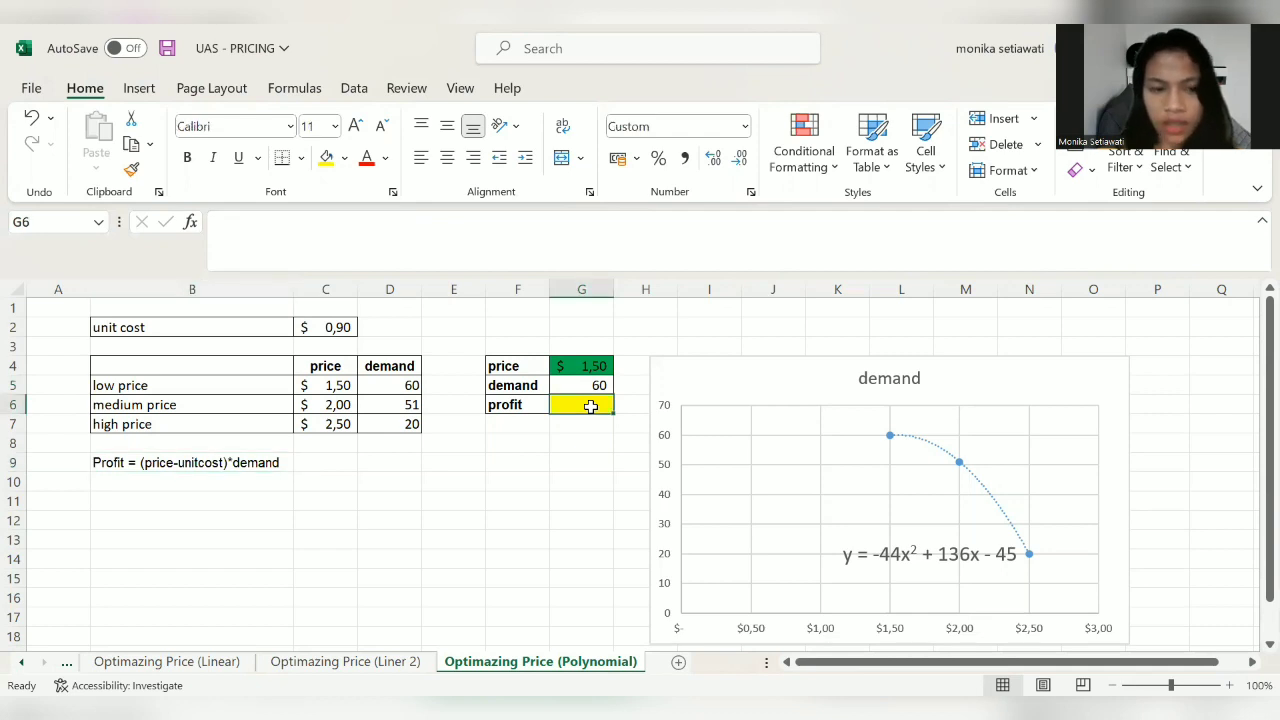
text(=)
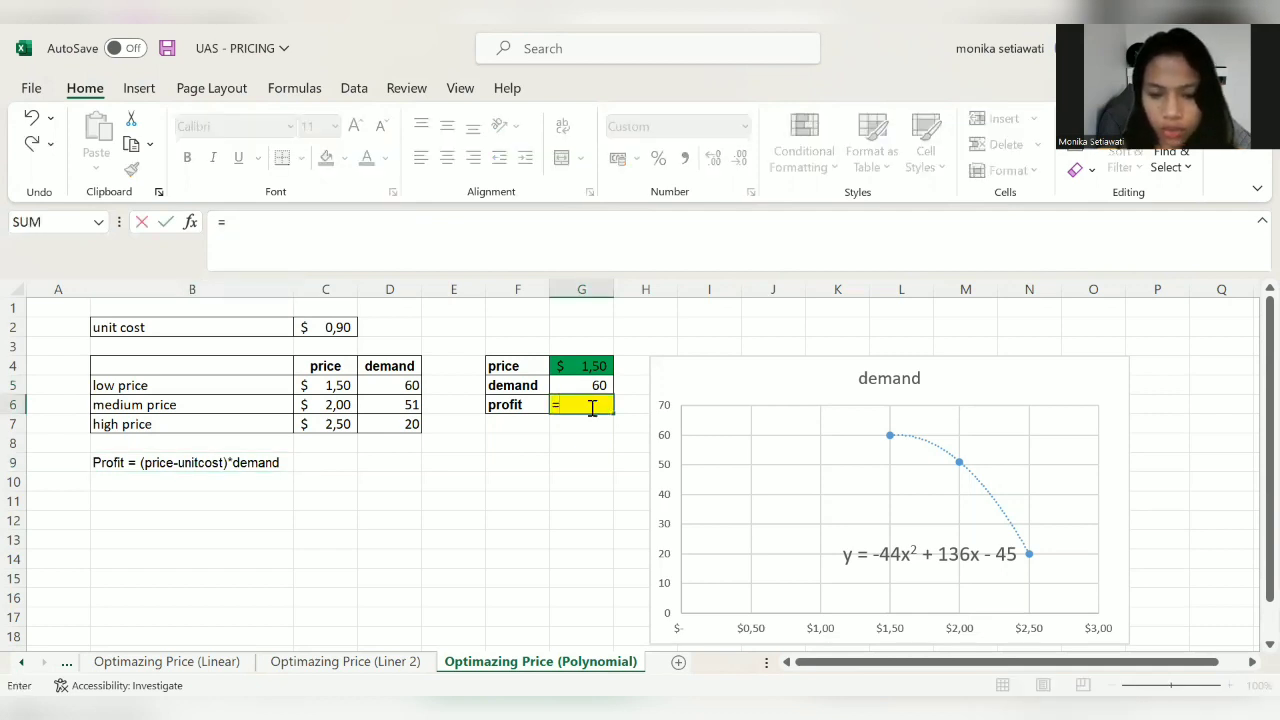
text(()
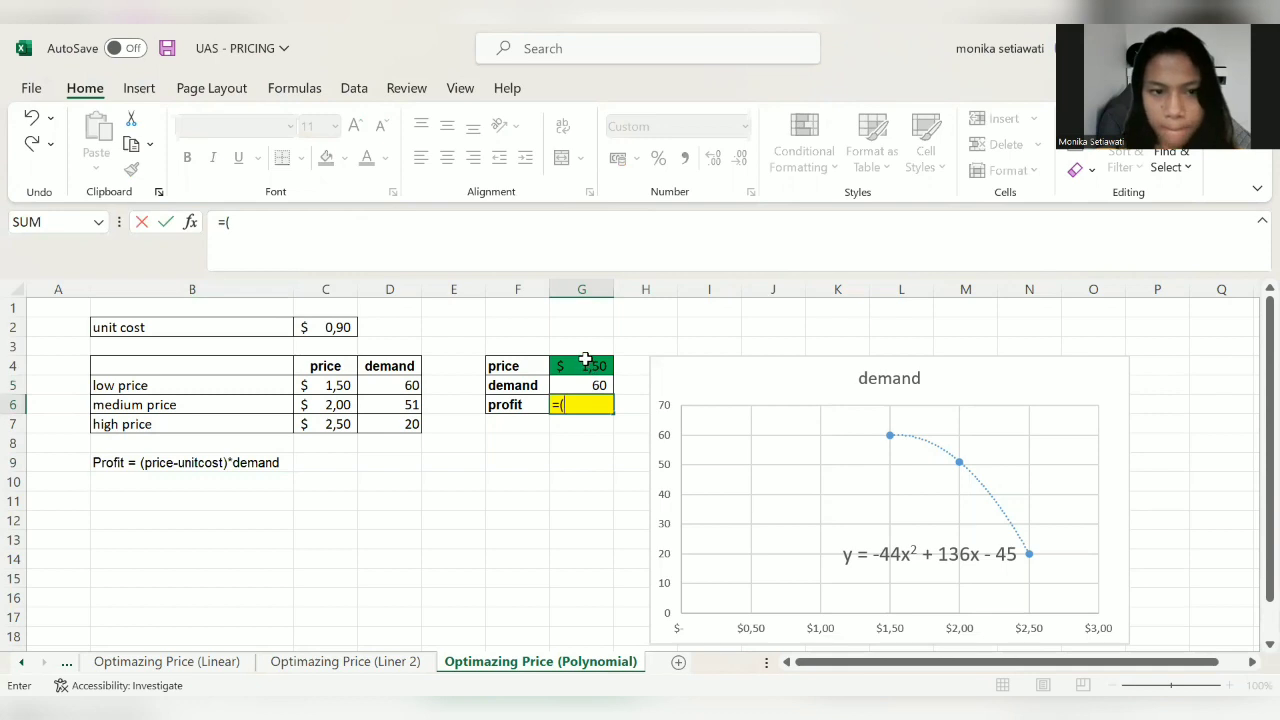
click(587, 365)
text(-)
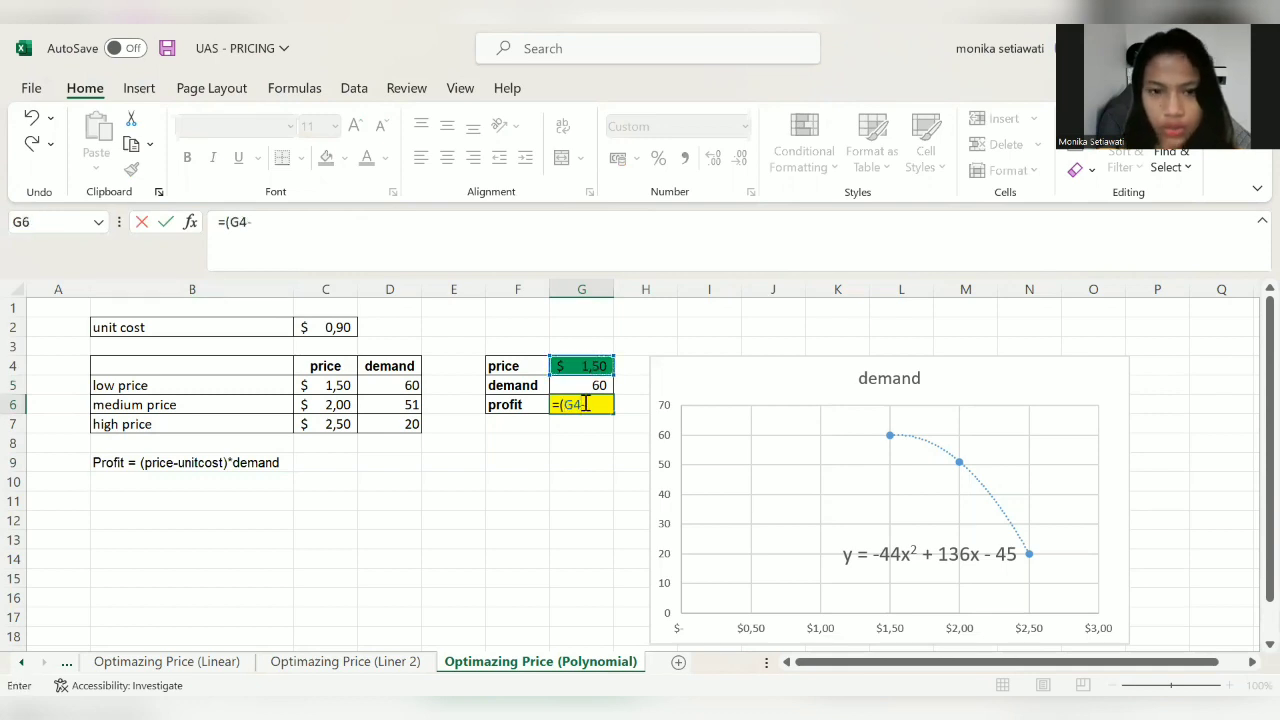
click(318, 325)
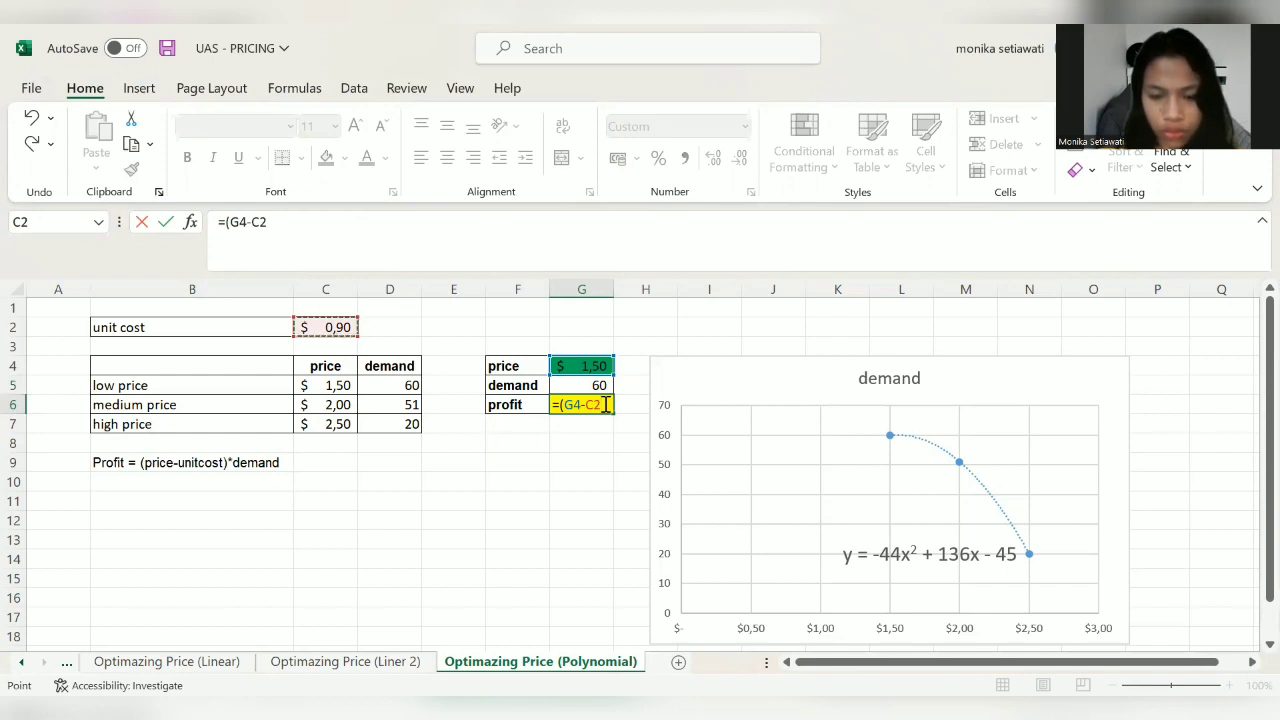
text()*)
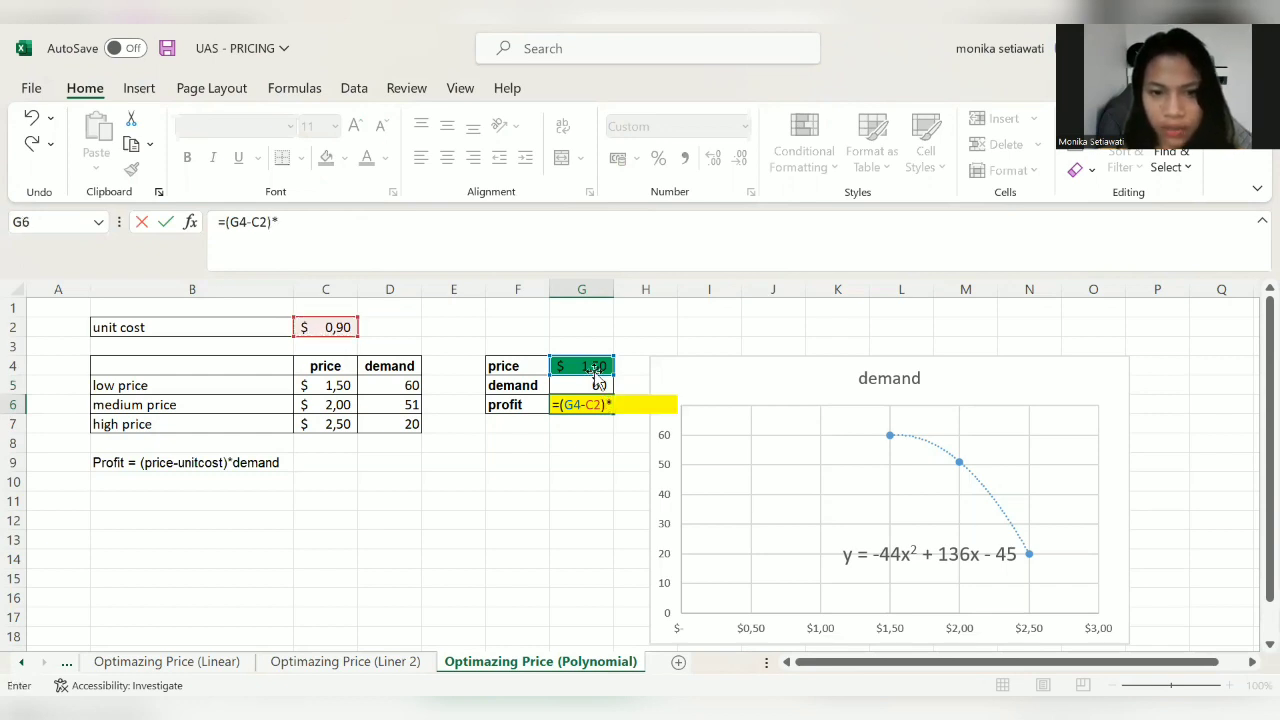
click(591, 384)
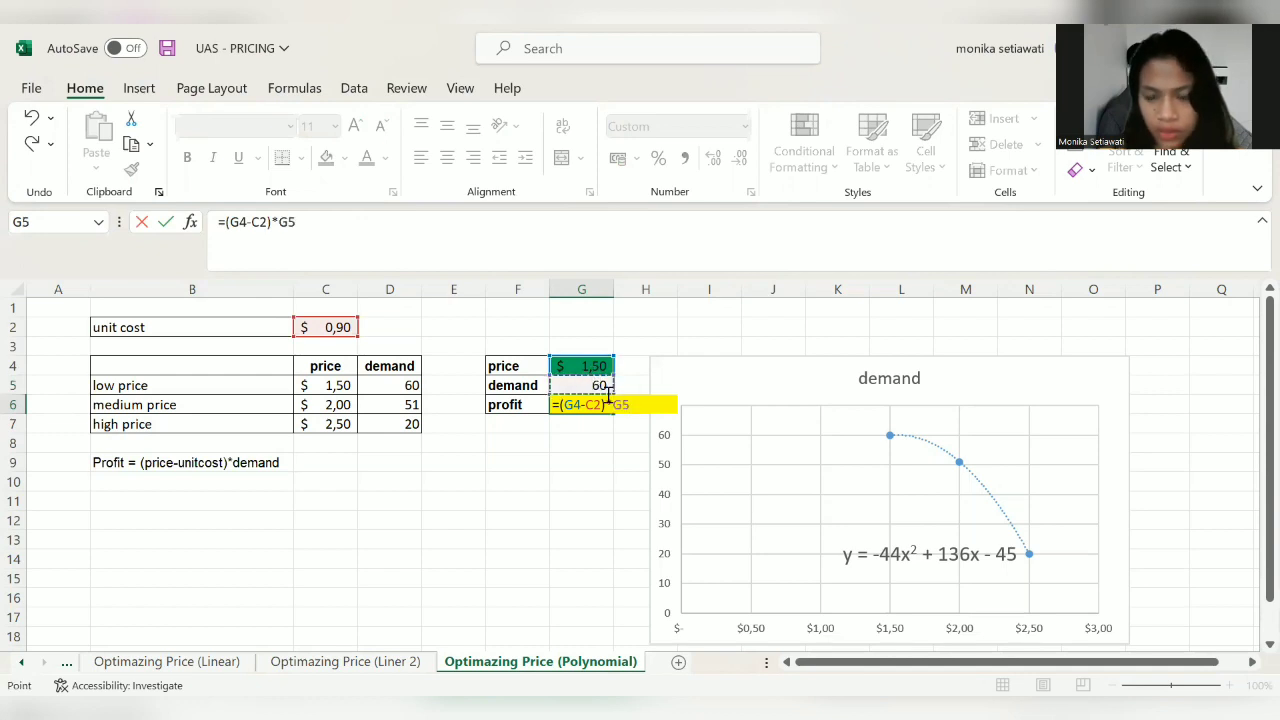
key(Return)
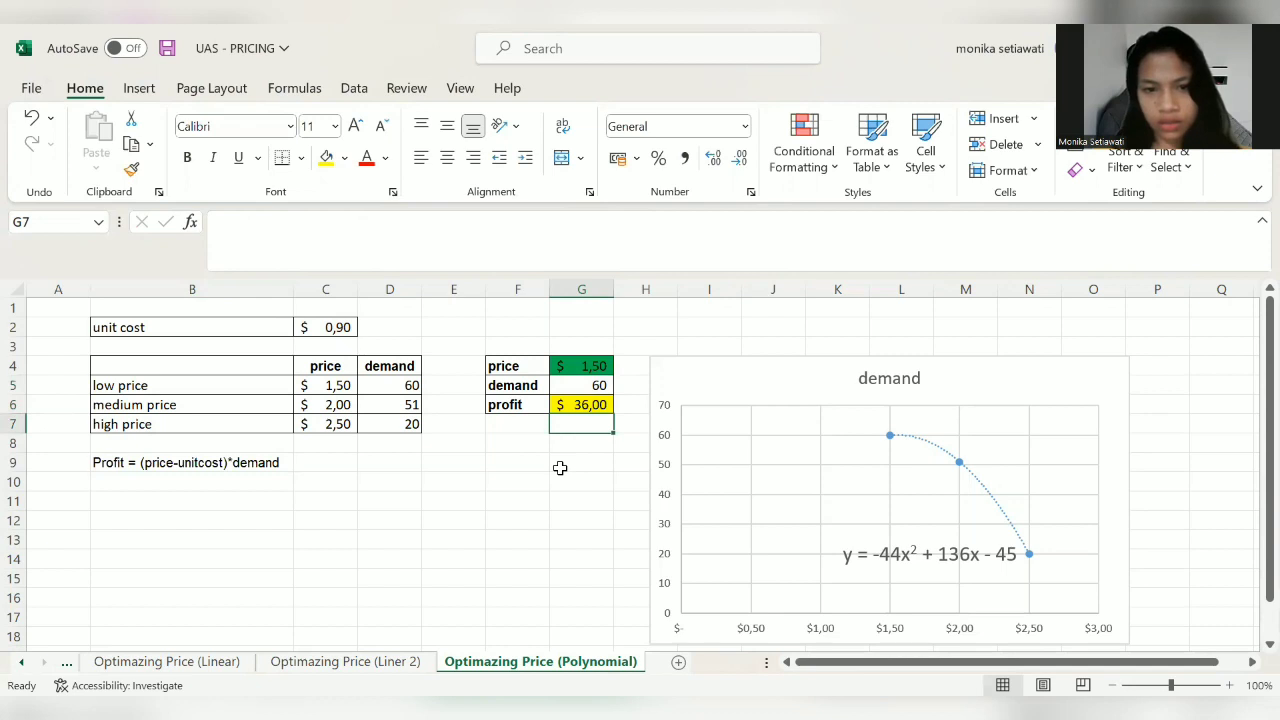
Step: Open Solver, move its dialog off the price table, and clear the existing objective and changing variable cells
click(537, 446)
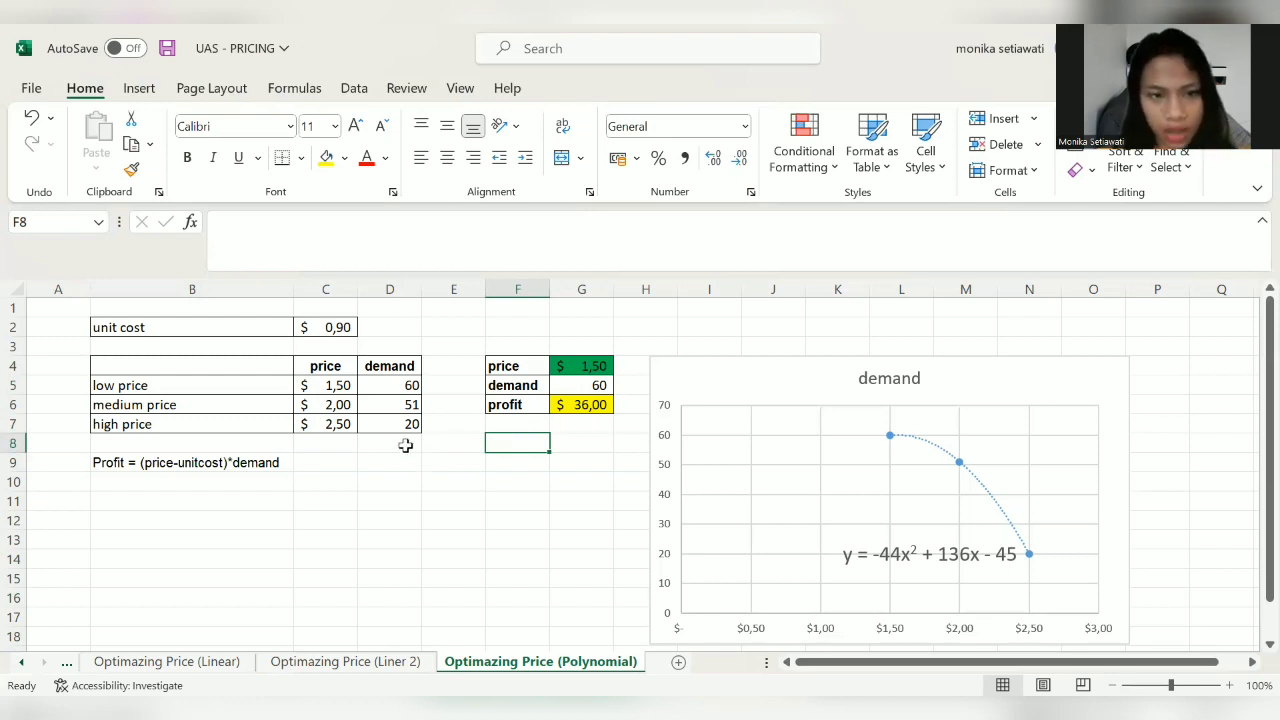
click(445, 474)
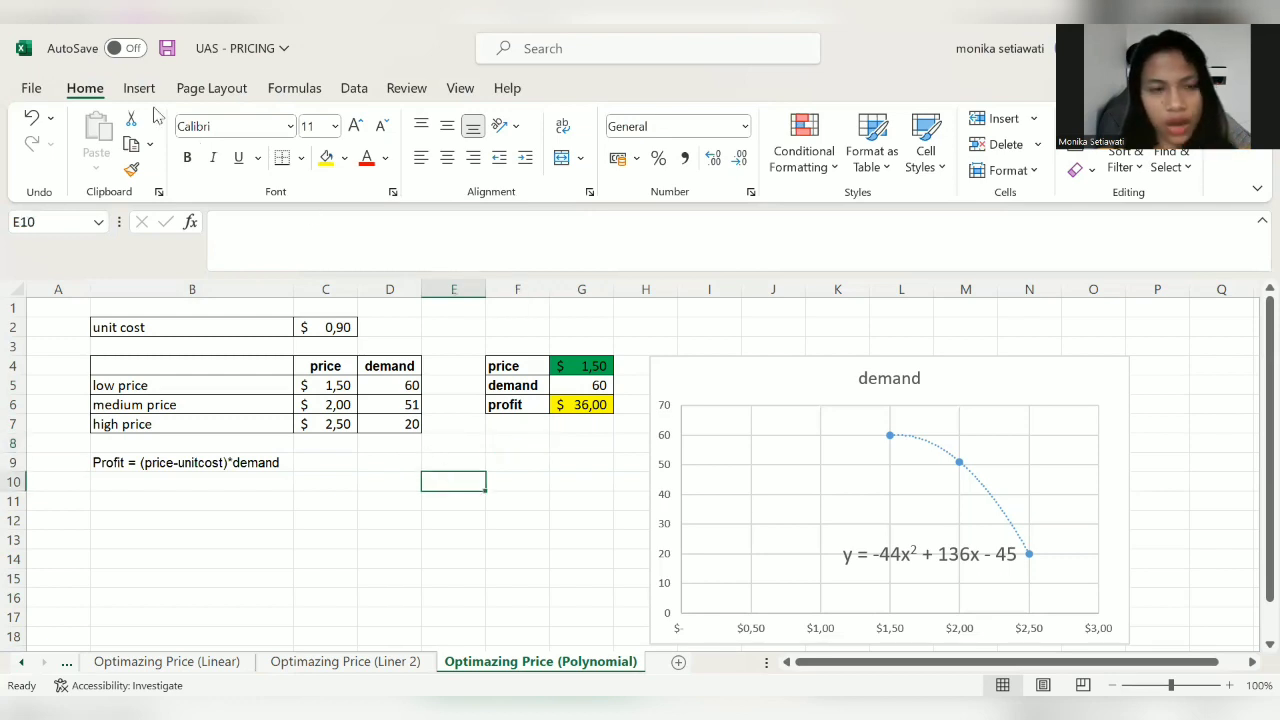
click(350, 90)
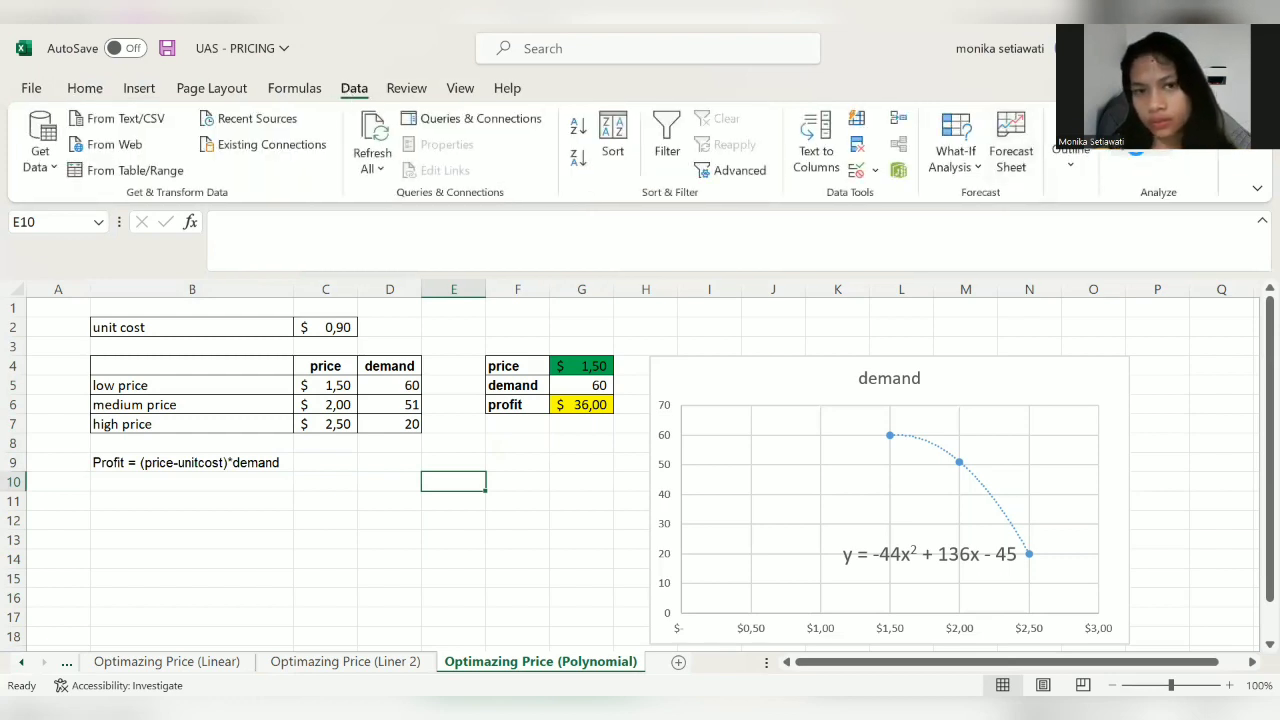
click(1157, 145)
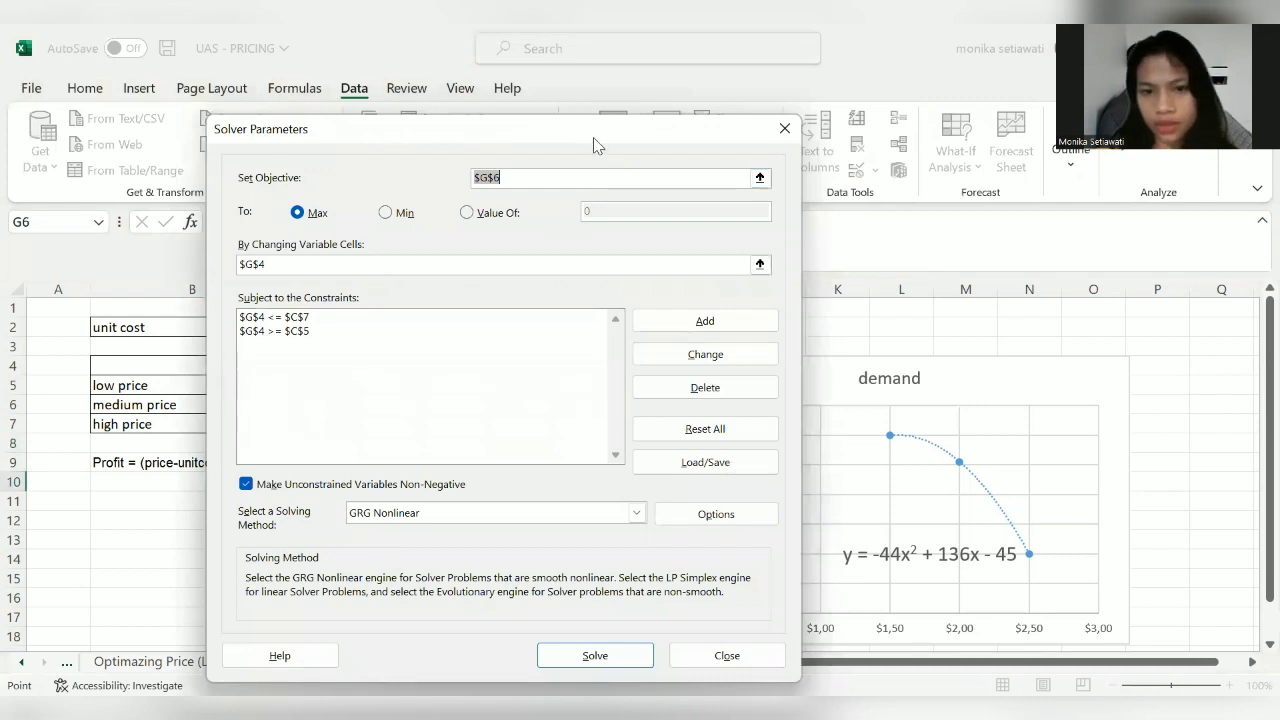
drag(593, 145, 1007, 170)
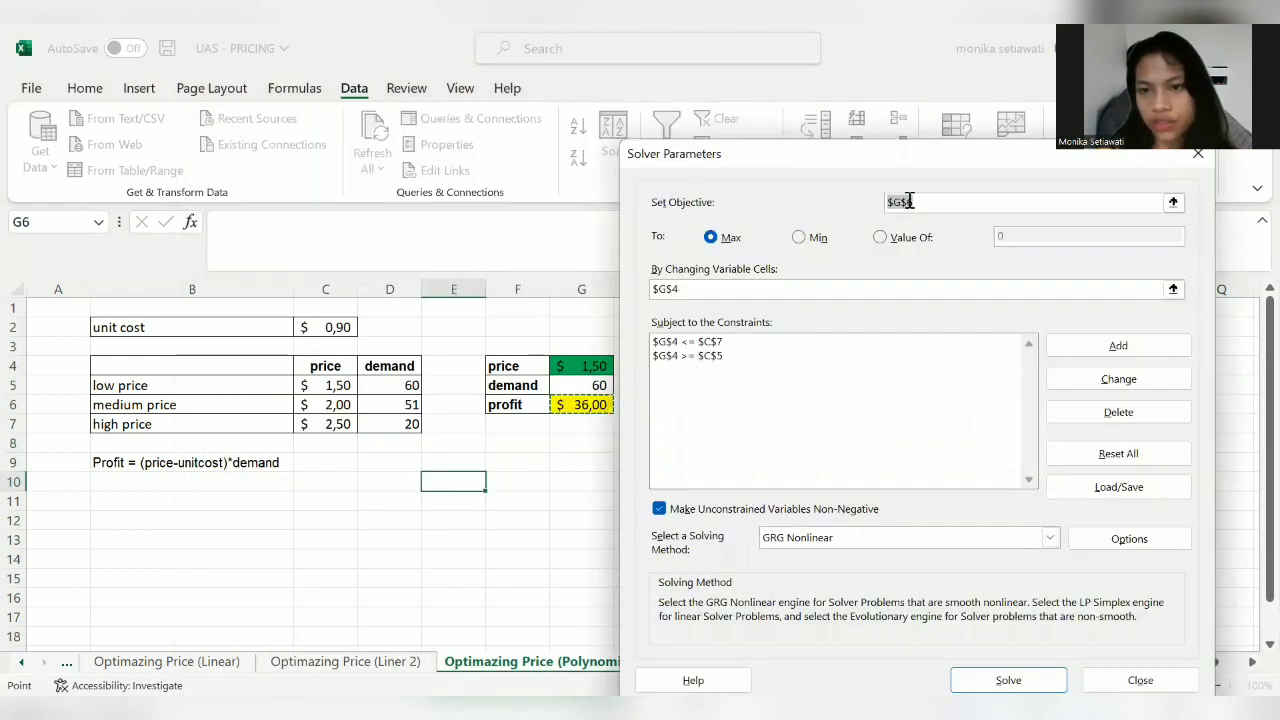
key(BackSpace)
click(780, 289)
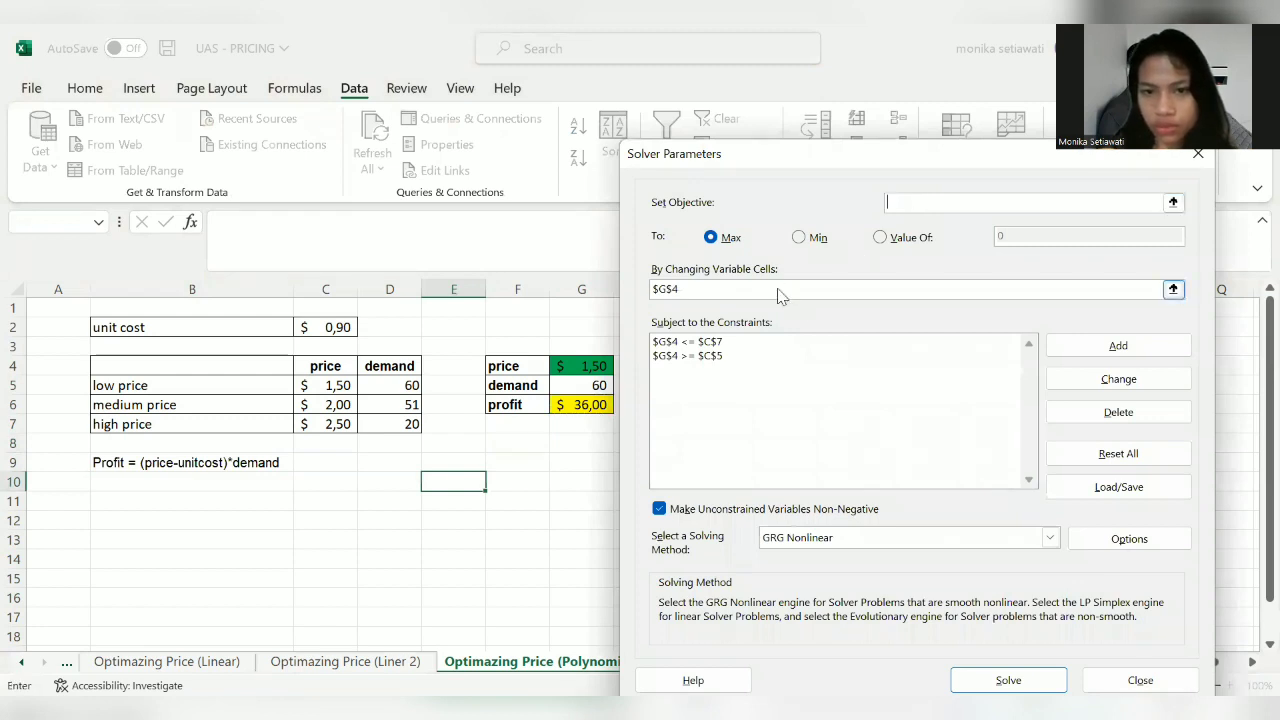
key(BackSpace)
key(BackSpace)
key(BackSpace)
key(BackSpace)
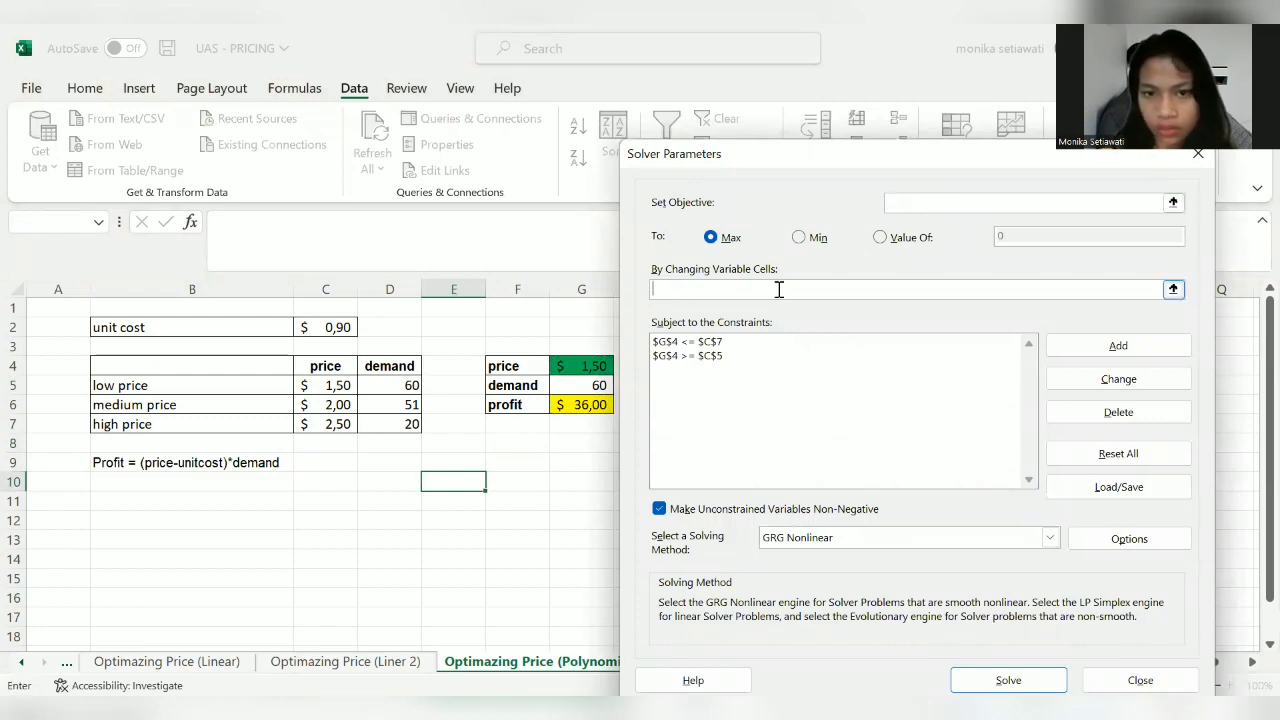
Step: Delete both existing Solver constraints, $G$4 >= $C$5 and $G$4 <= $C$7
click(733, 357)
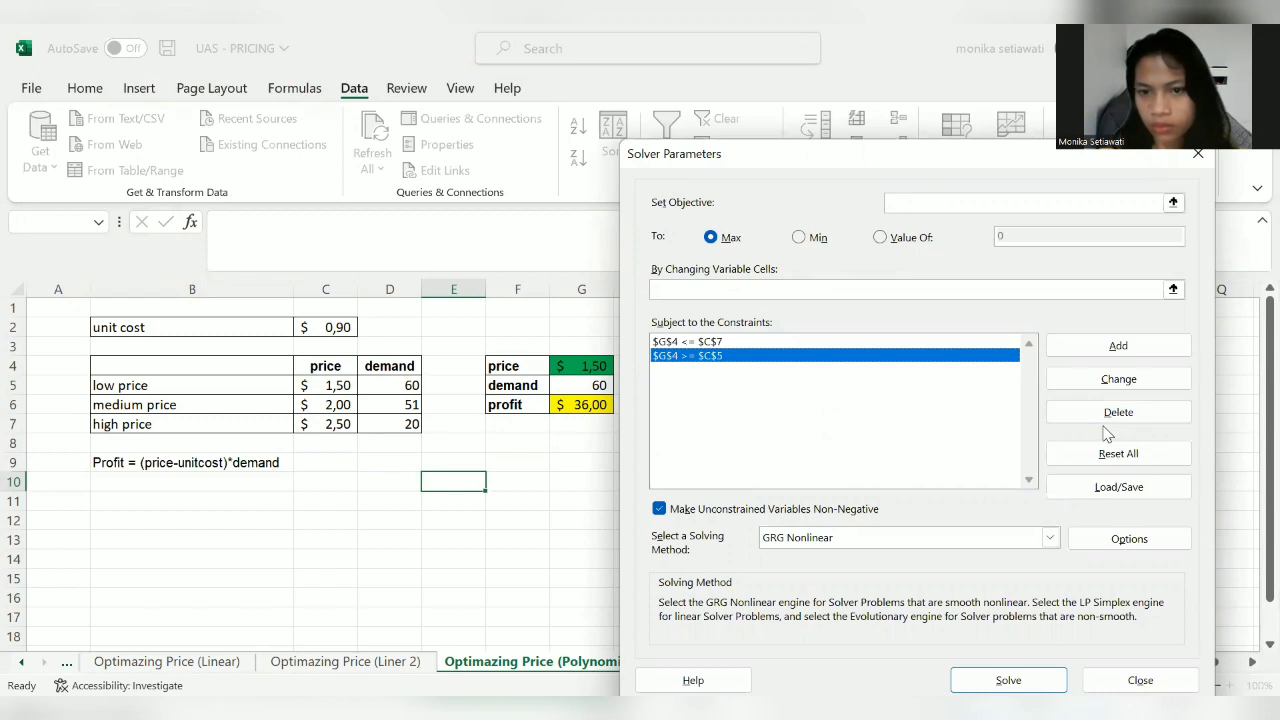
click(1106, 422)
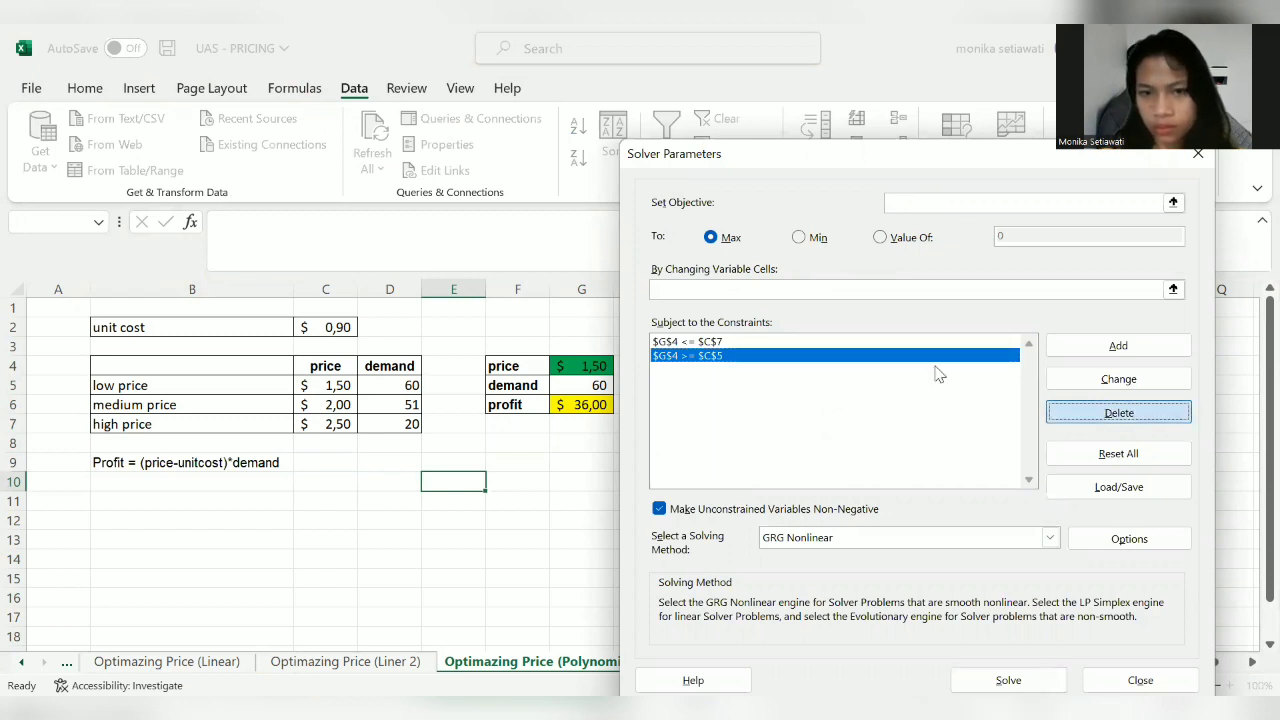
click(806, 325)
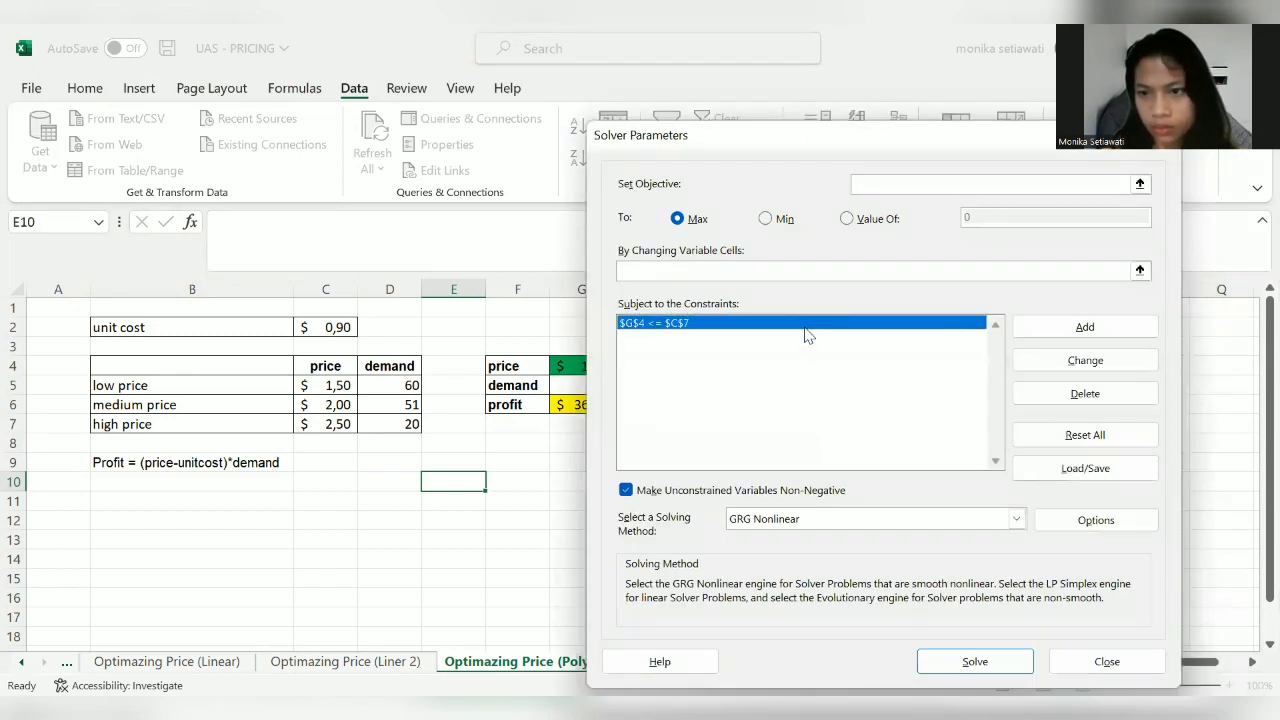
click(1068, 394)
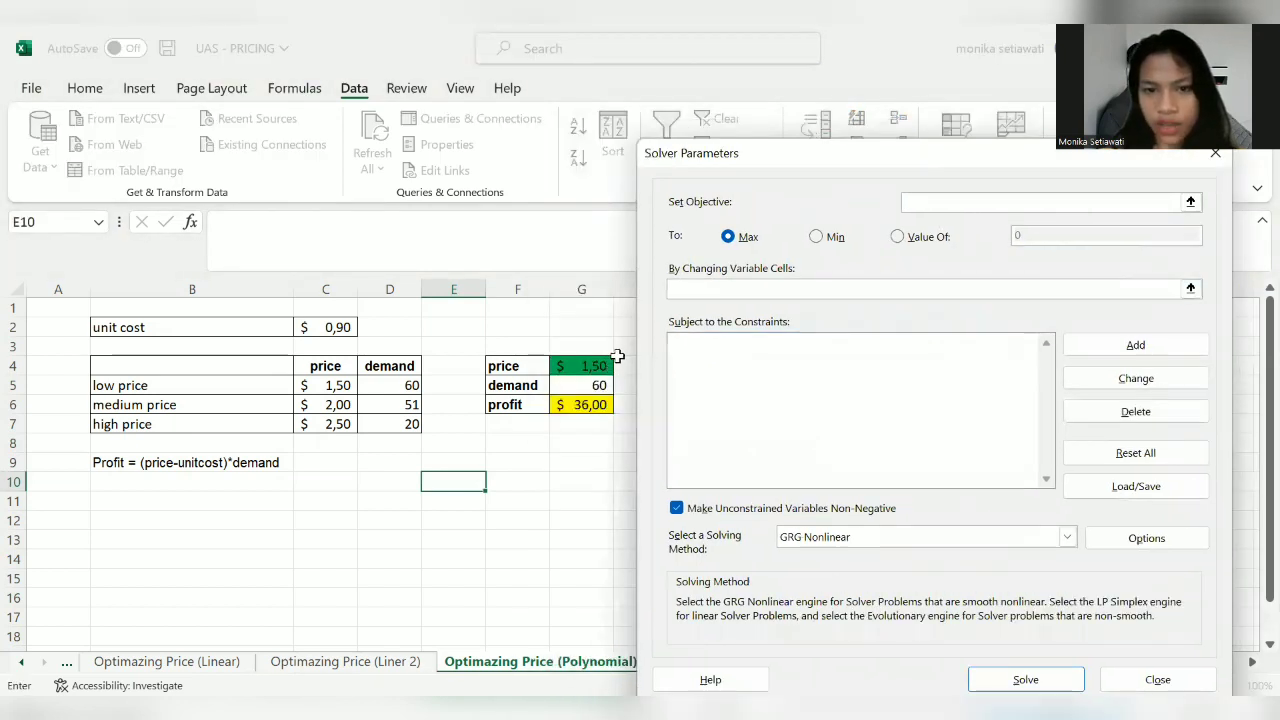
Step: Set the Solver objective to the price cell $G$4 with the Max option
click(592, 367)
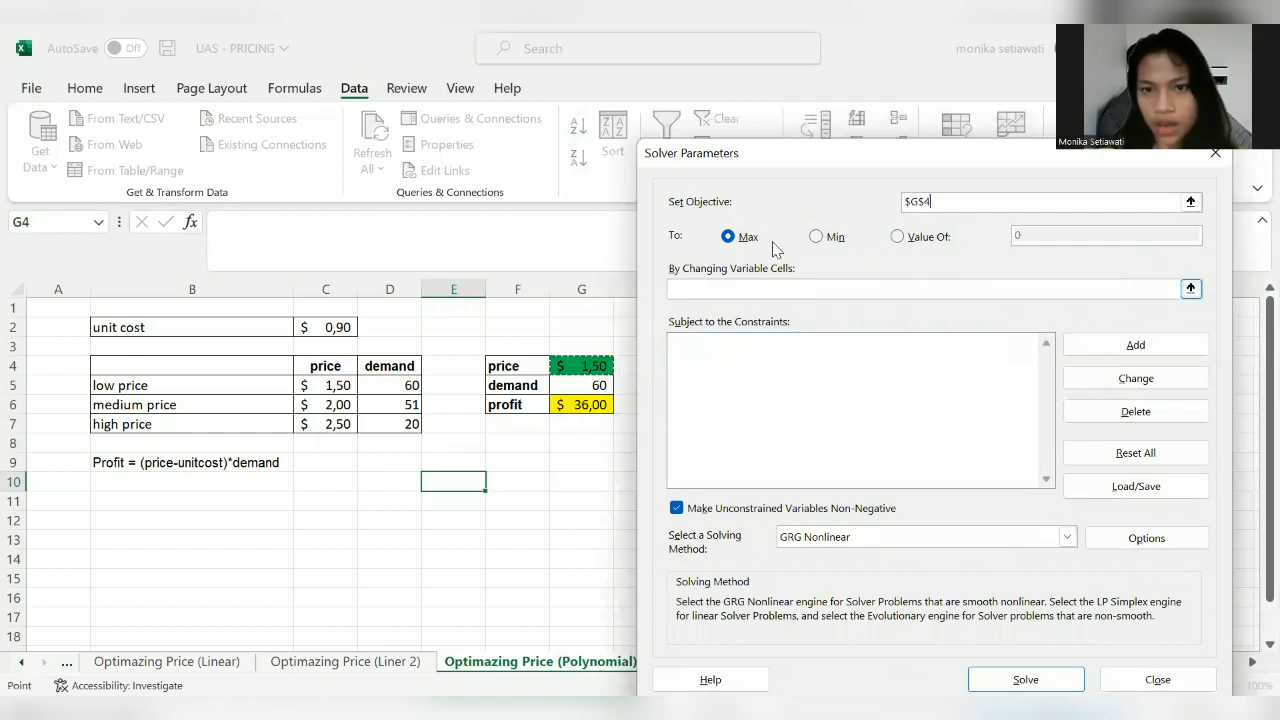
click(728, 238)
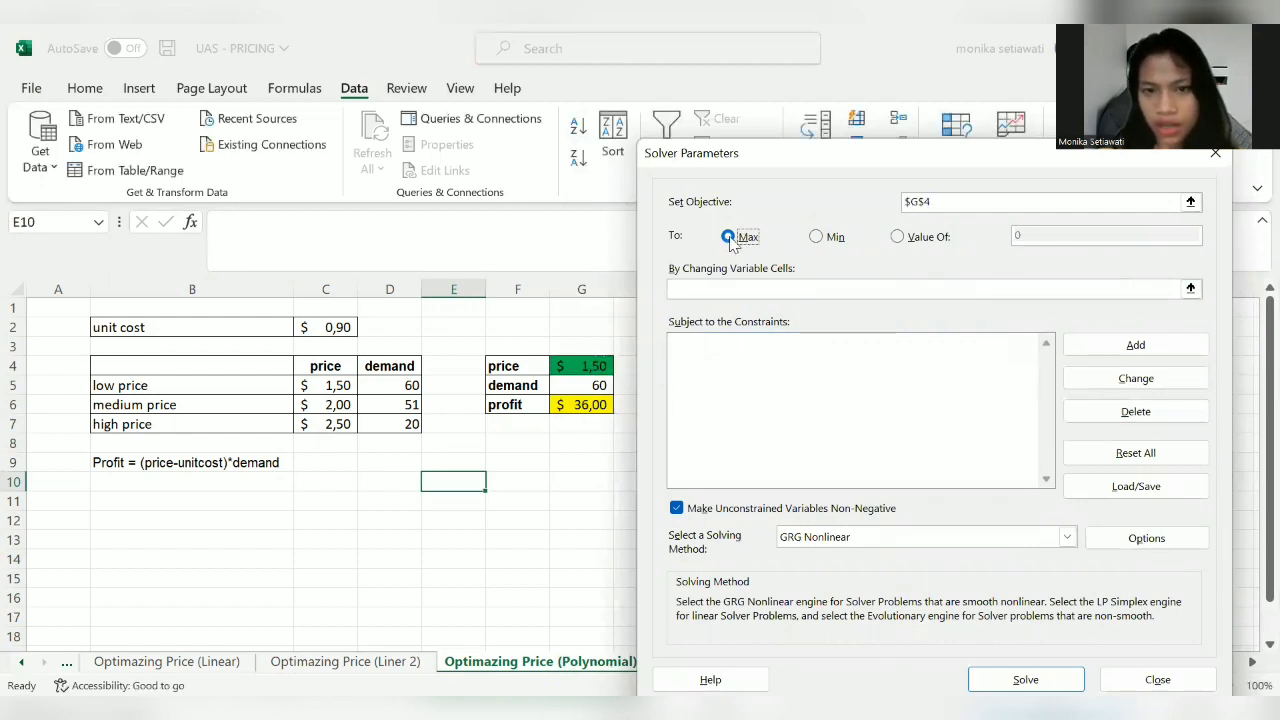
Step: Replace the Solver objective with the profit cell G6, keeping the goal at Max
click(737, 286)
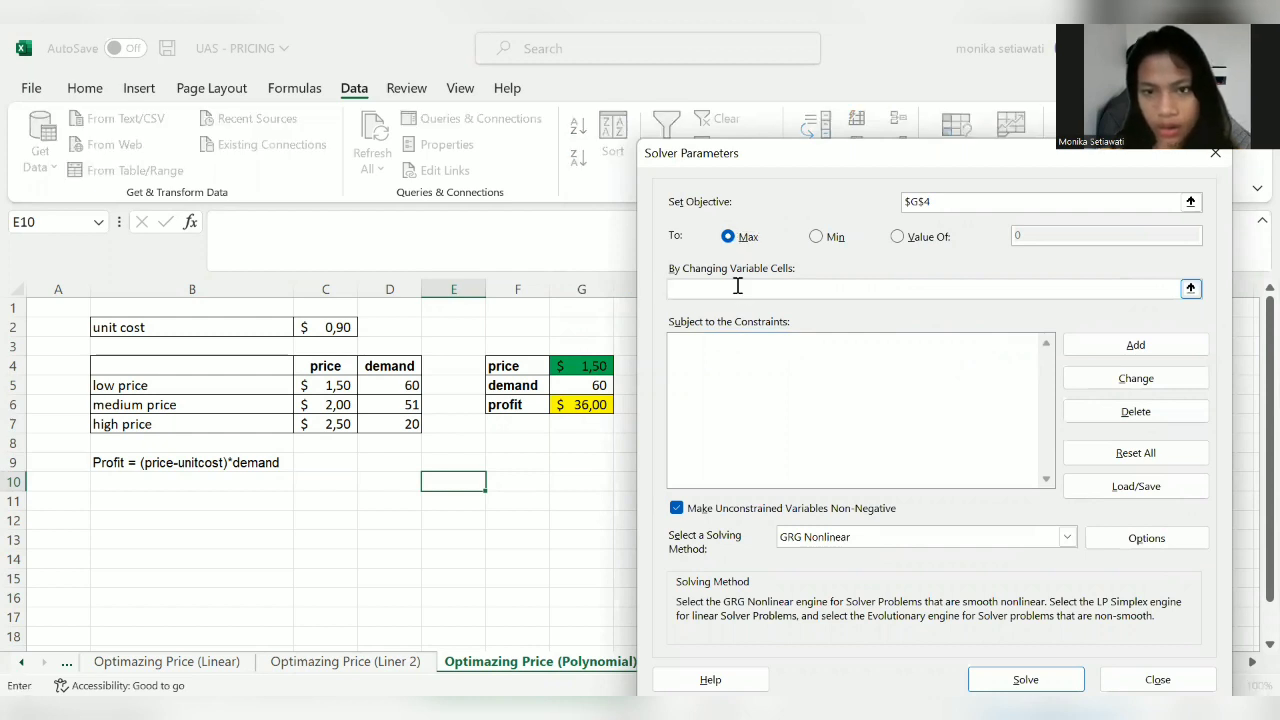
click(946, 200)
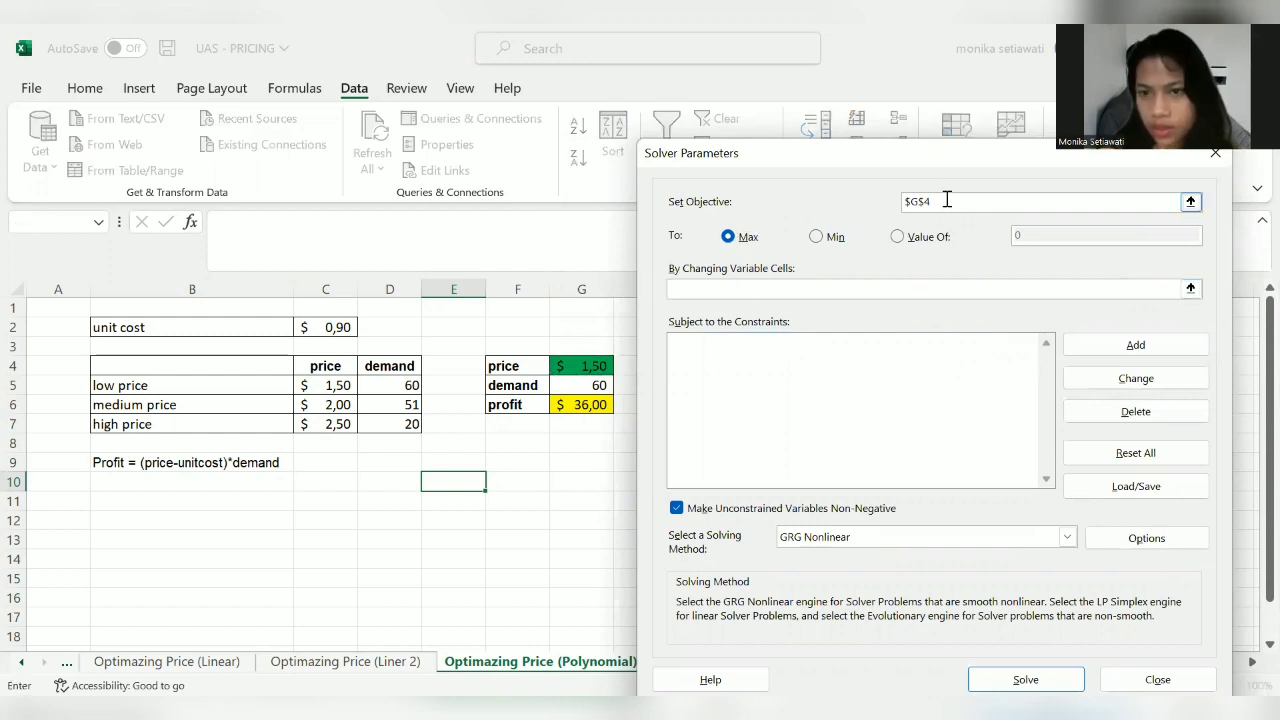
key(BackSpace)
key(BackSpace)
key(BackSpace)
key(BackSpace)
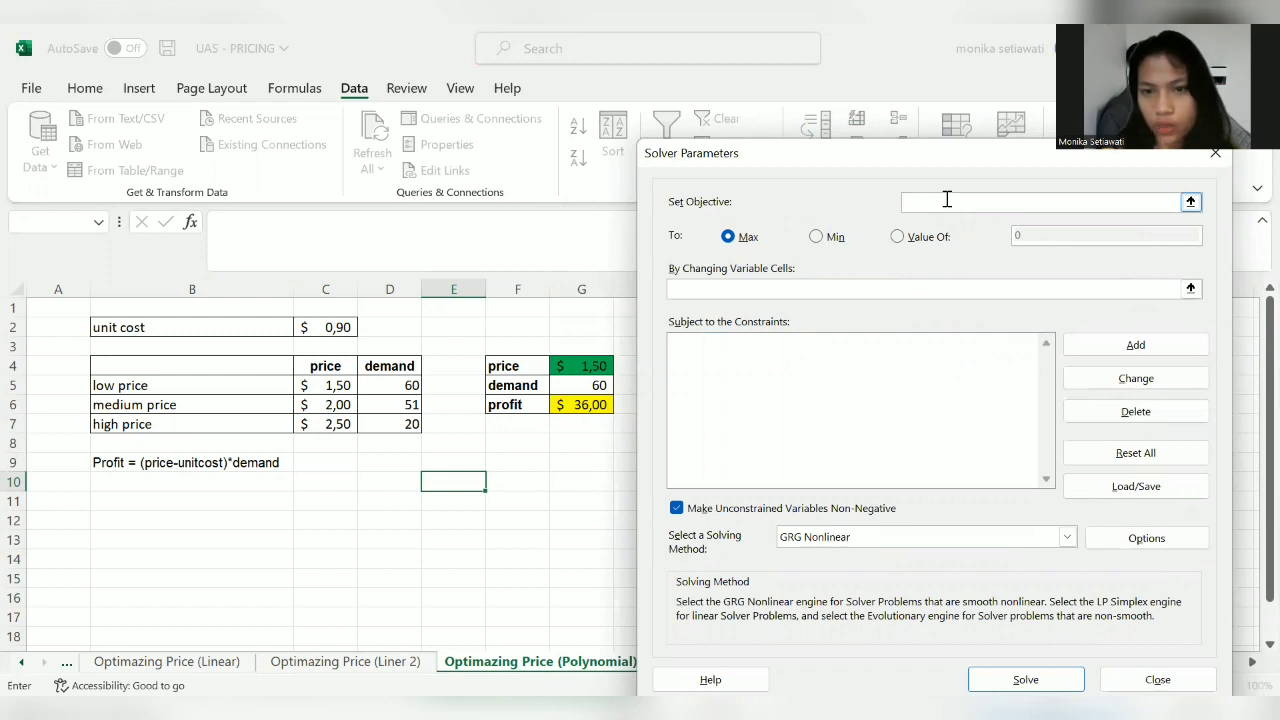
click(576, 404)
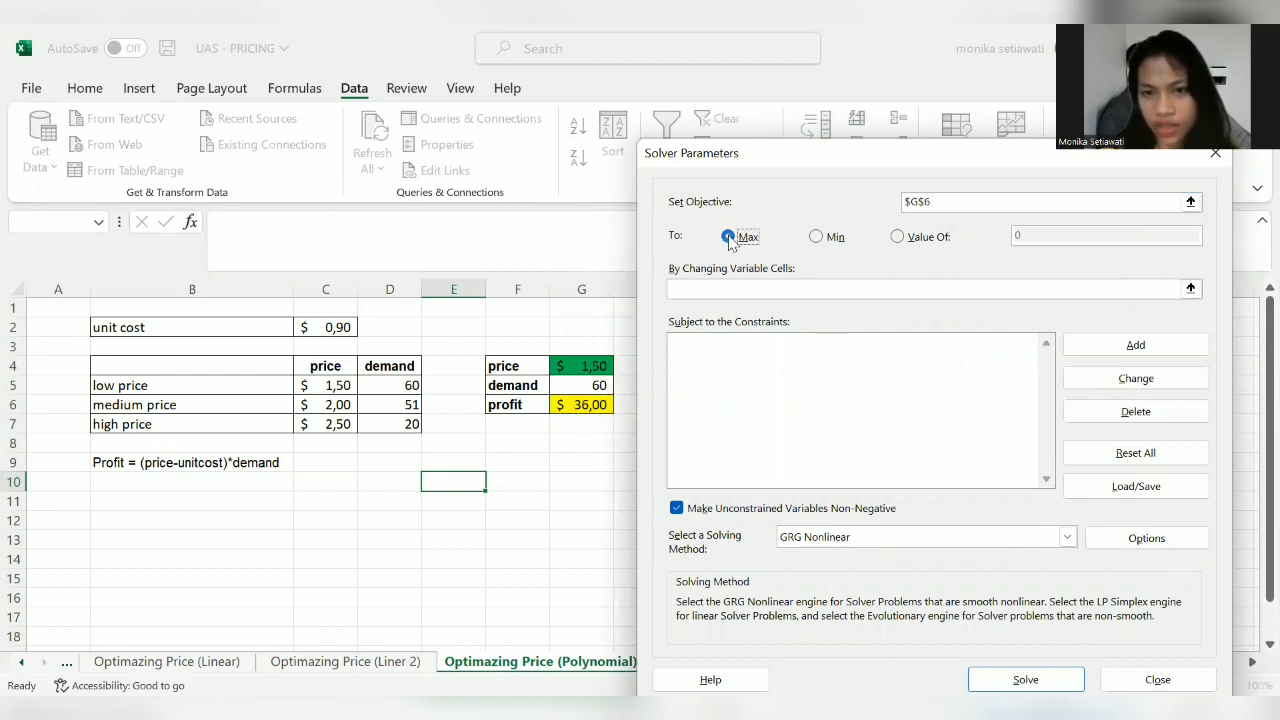
Step: Assign the price cell G4 as the Solver's changing variable cell
click(727, 288)
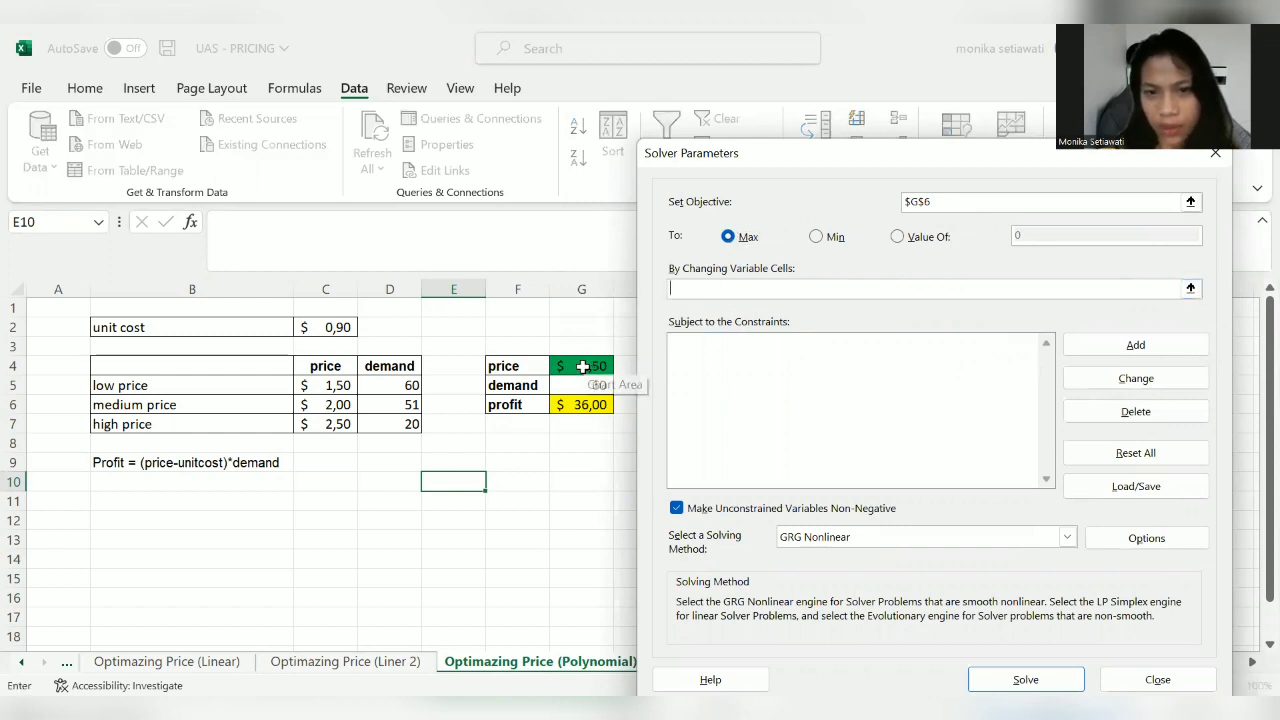
click(583, 367)
click(745, 363)
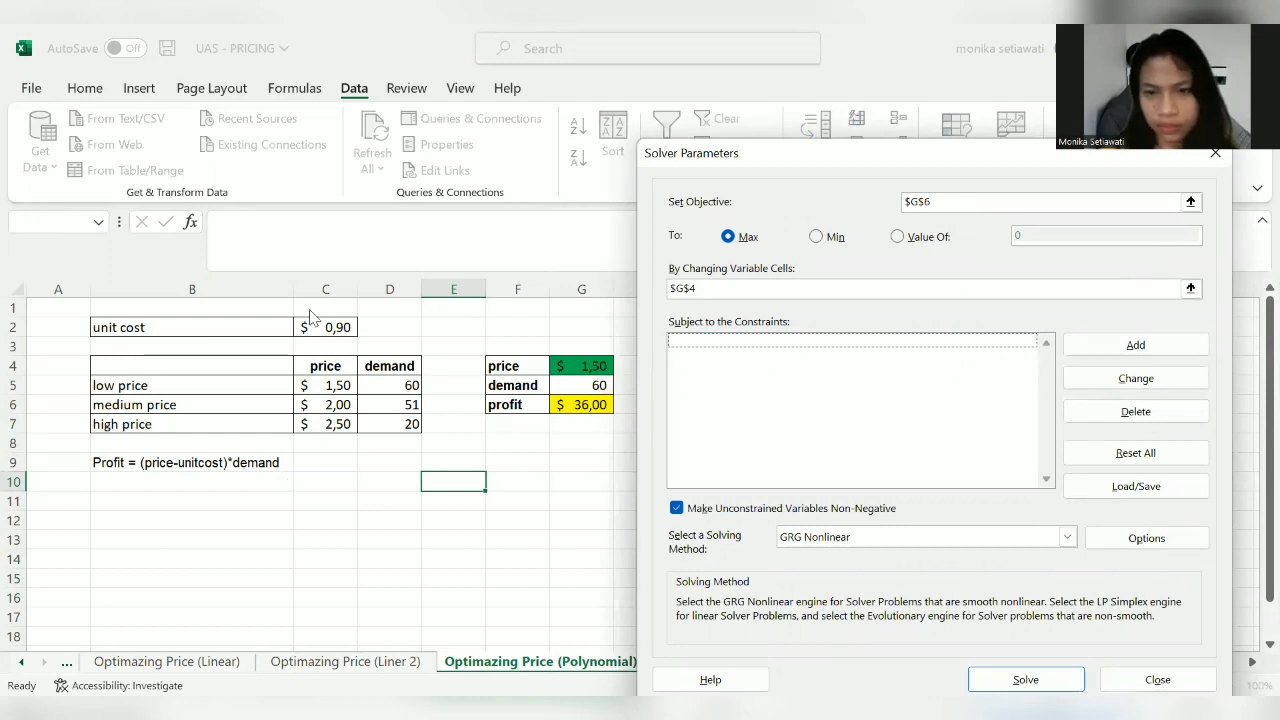
Step: Add a Solver constraint that the price in G4 is >= the low price in C5
click(1184, 346)
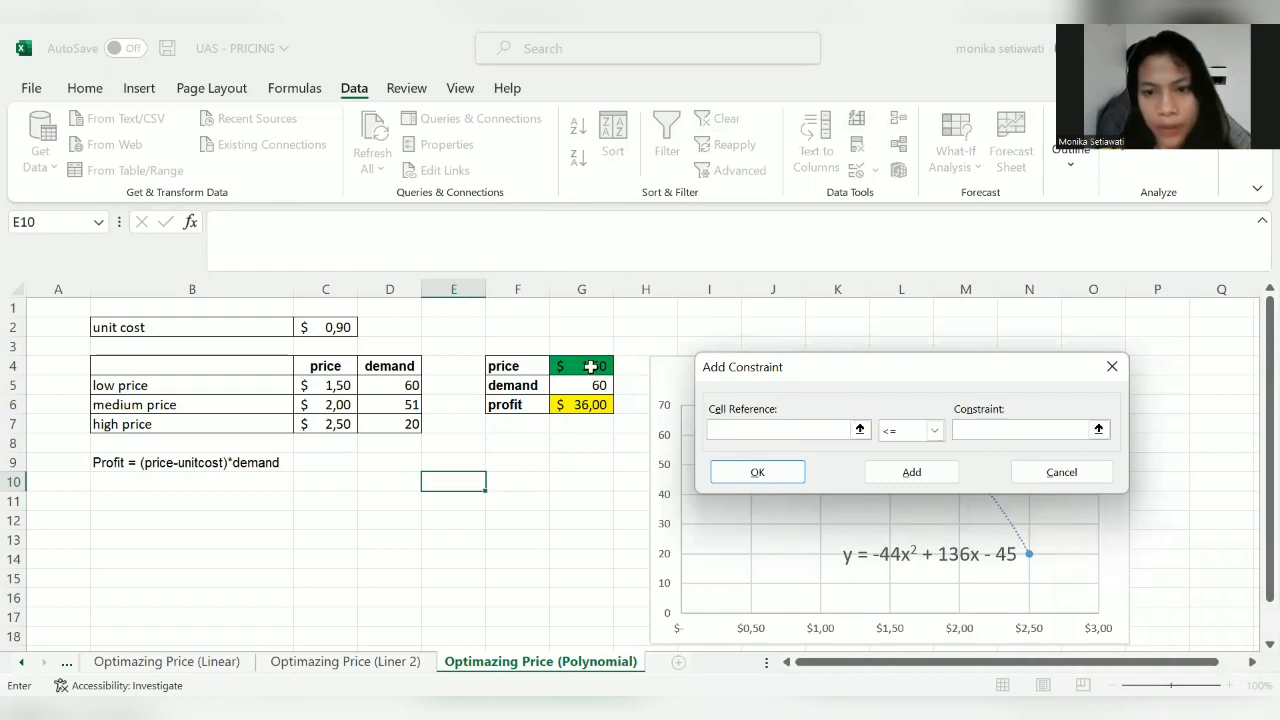
click(590, 367)
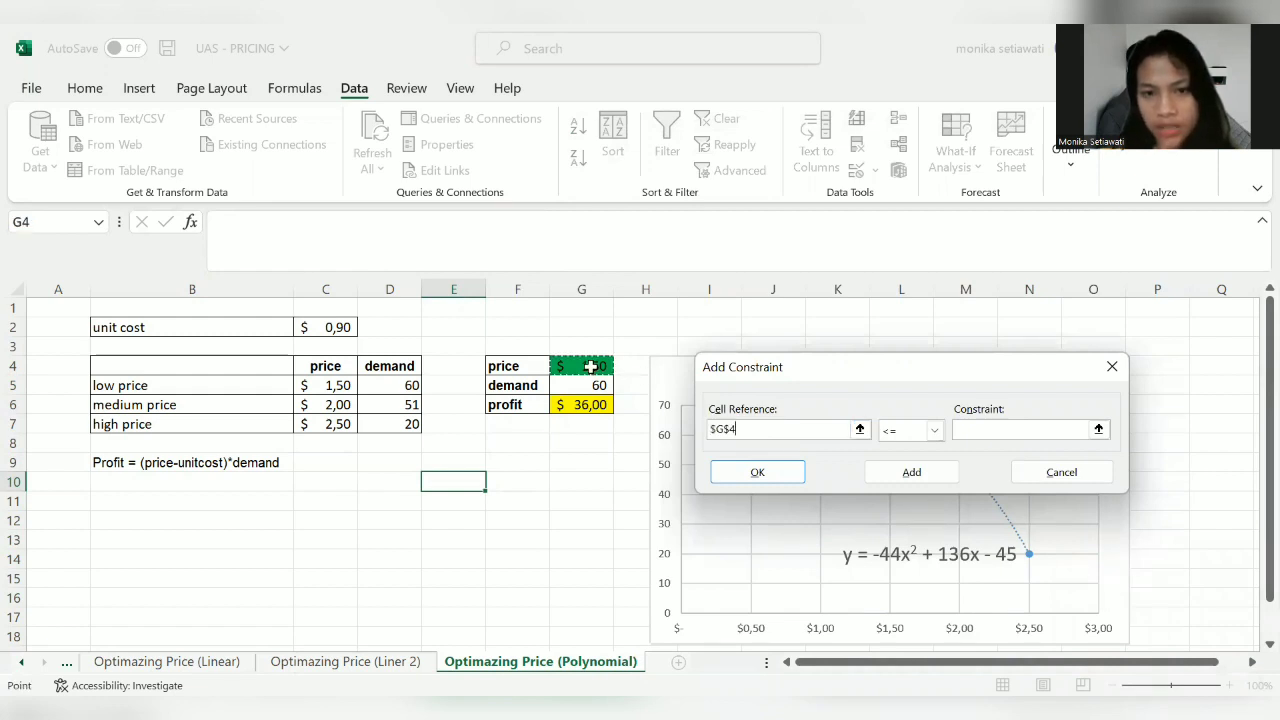
click(934, 431)
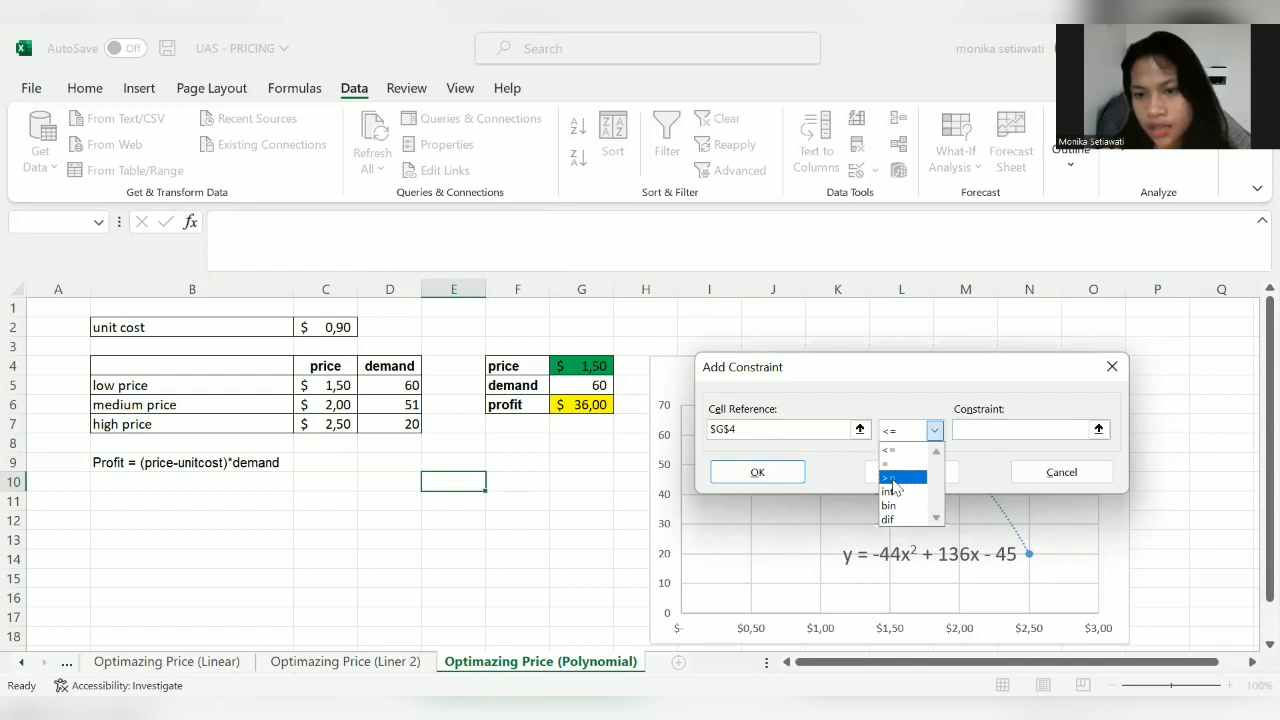
click(893, 478)
click(1007, 428)
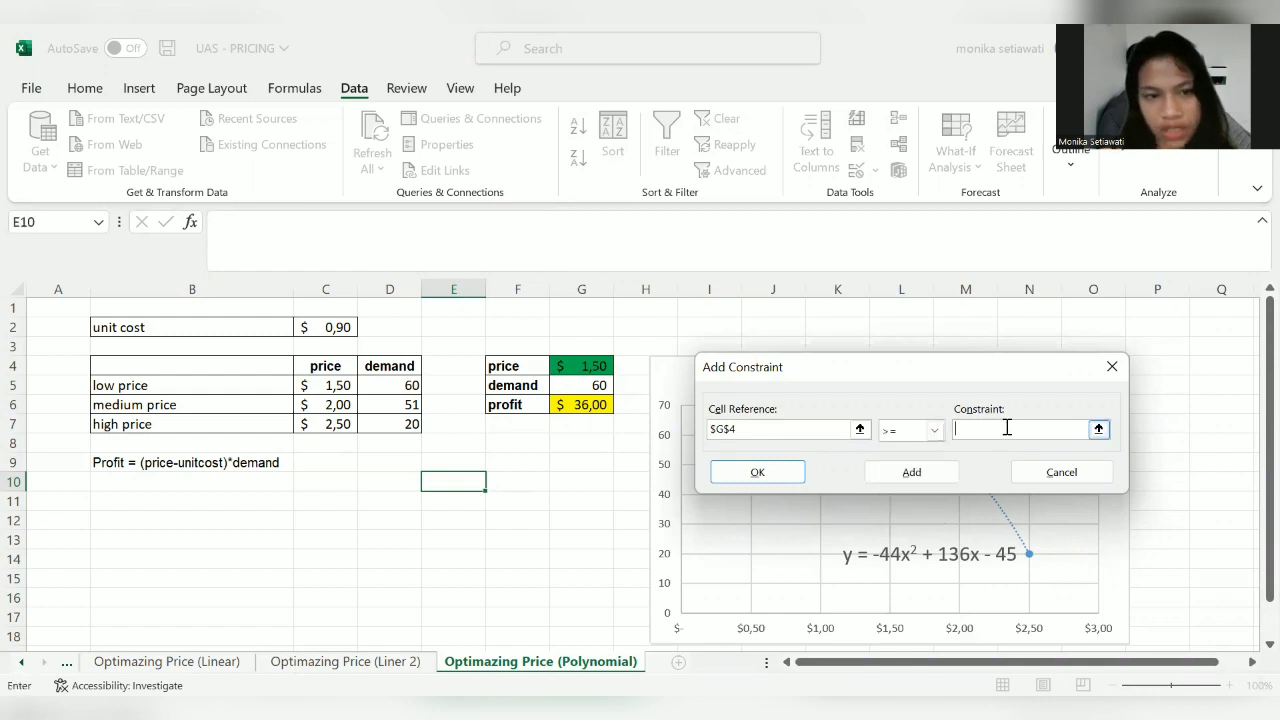
click(340, 386)
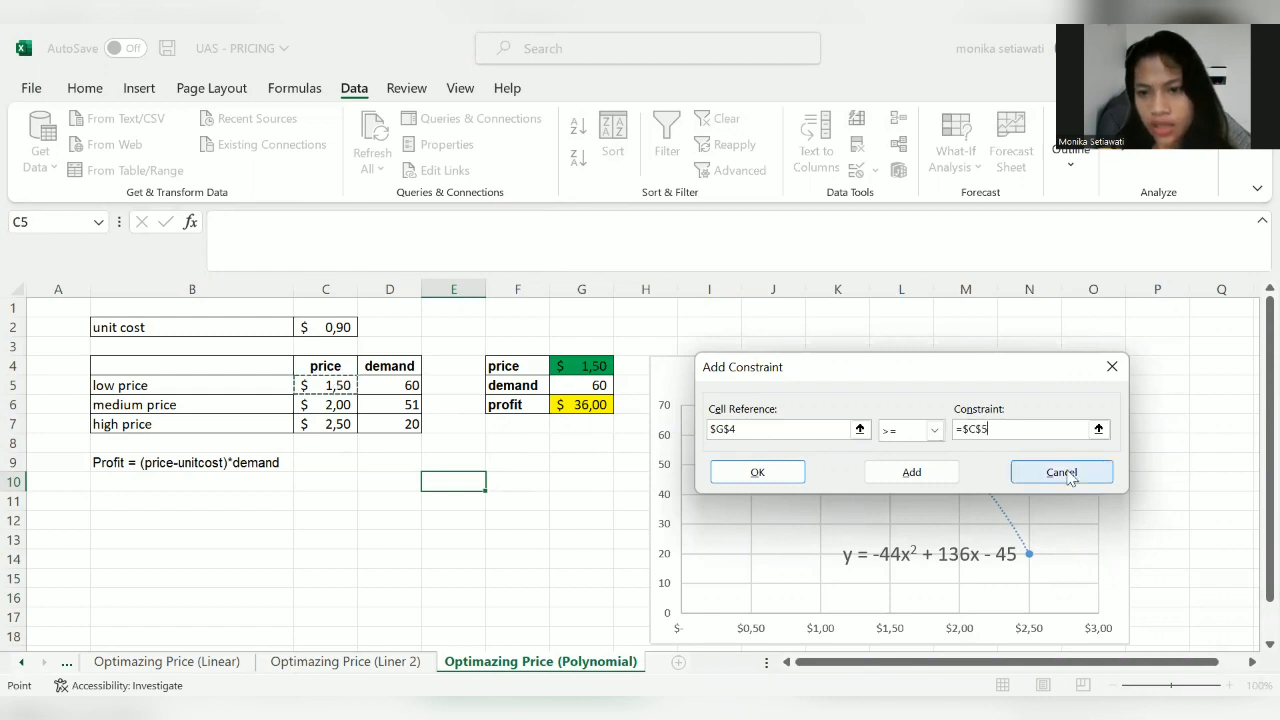
click(912, 473)
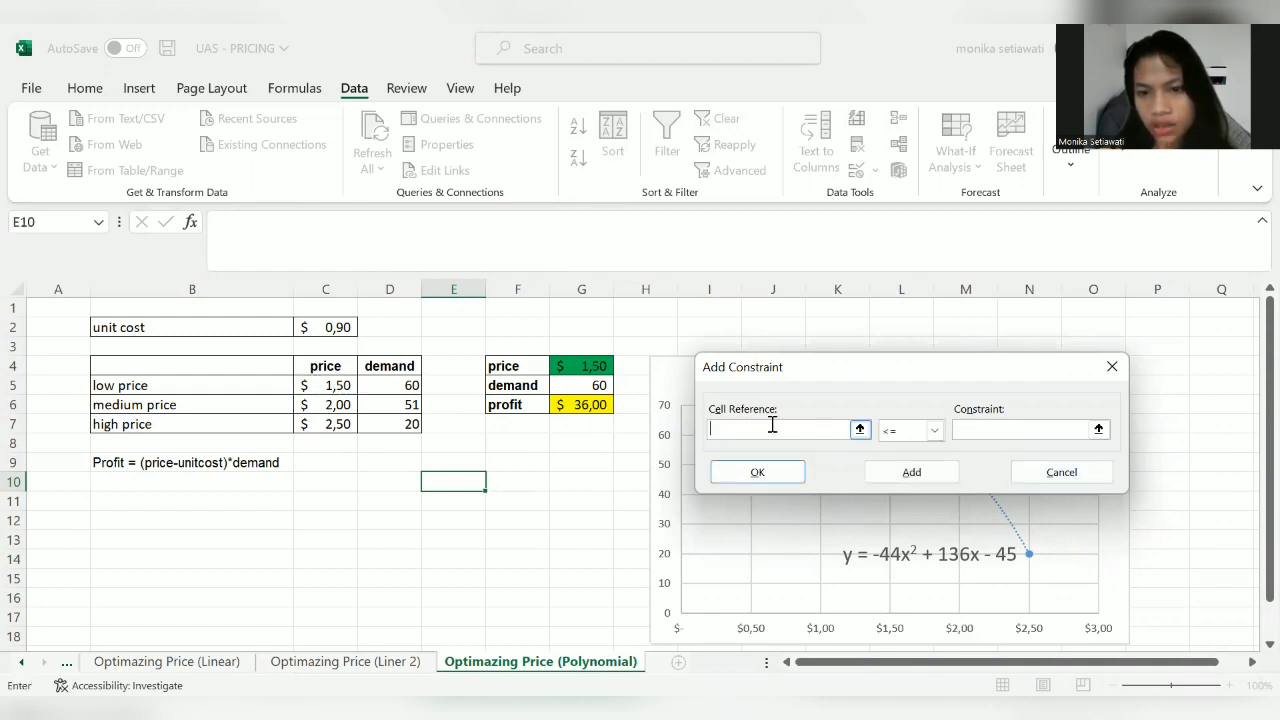
Step: Add a Solver constraint that the price in G4 is <= the high price in C7, and return to the Solver parameters
click(583, 366)
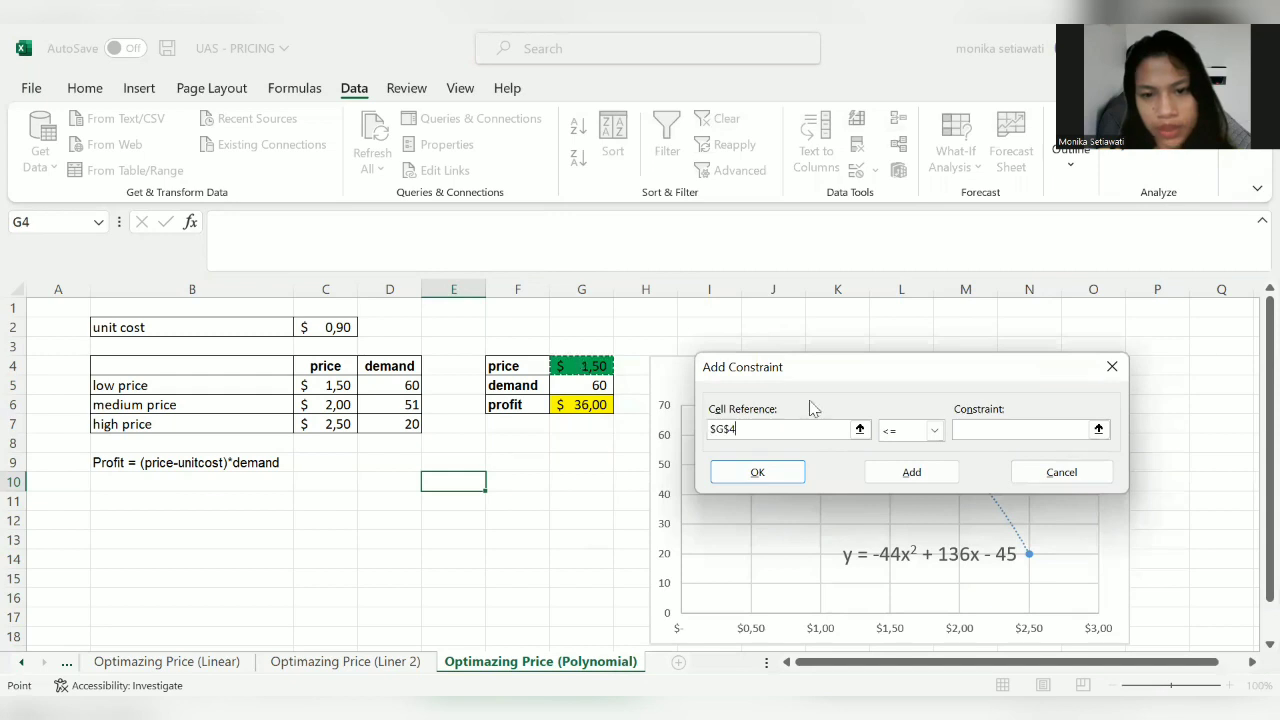
click(931, 433)
click(917, 452)
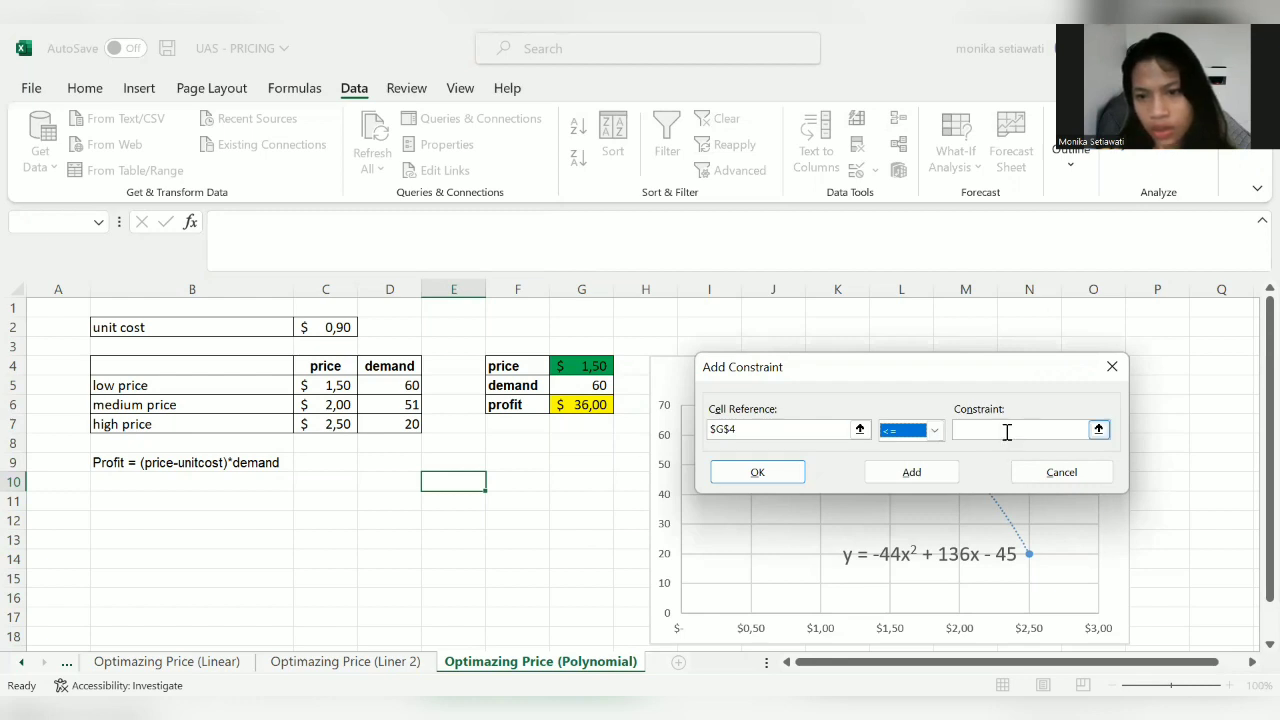
click(958, 433)
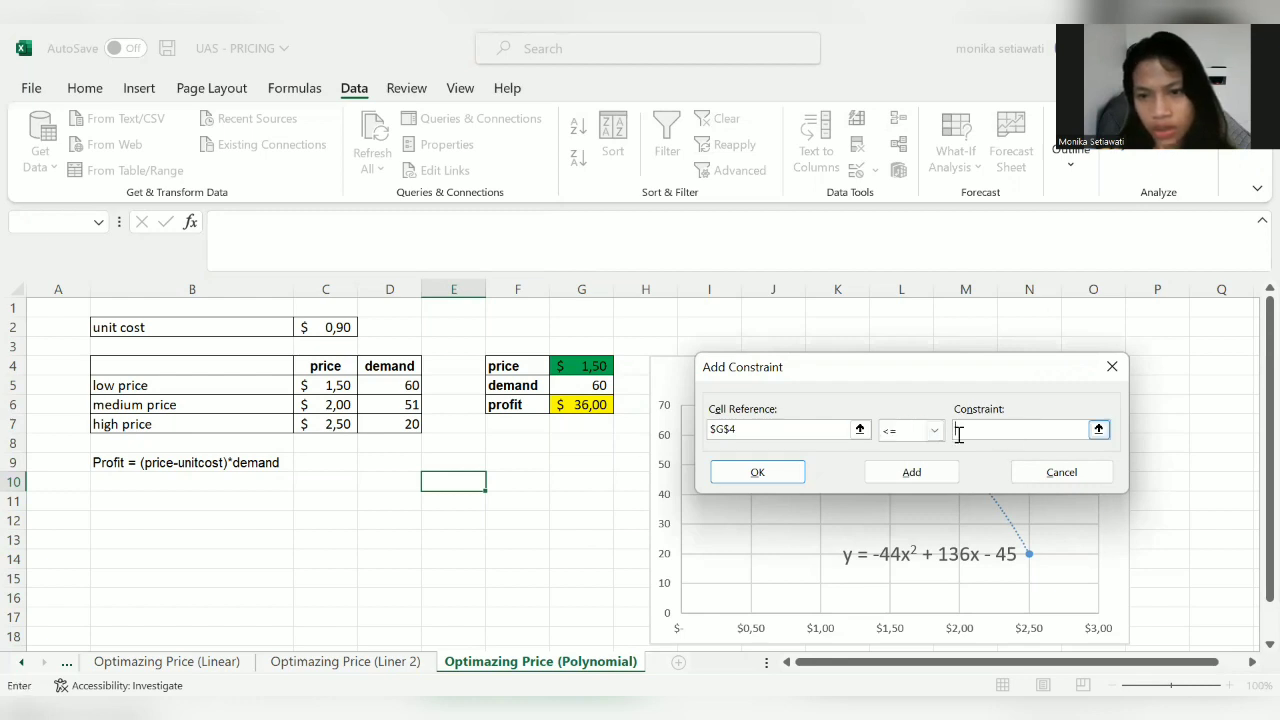
click(316, 428)
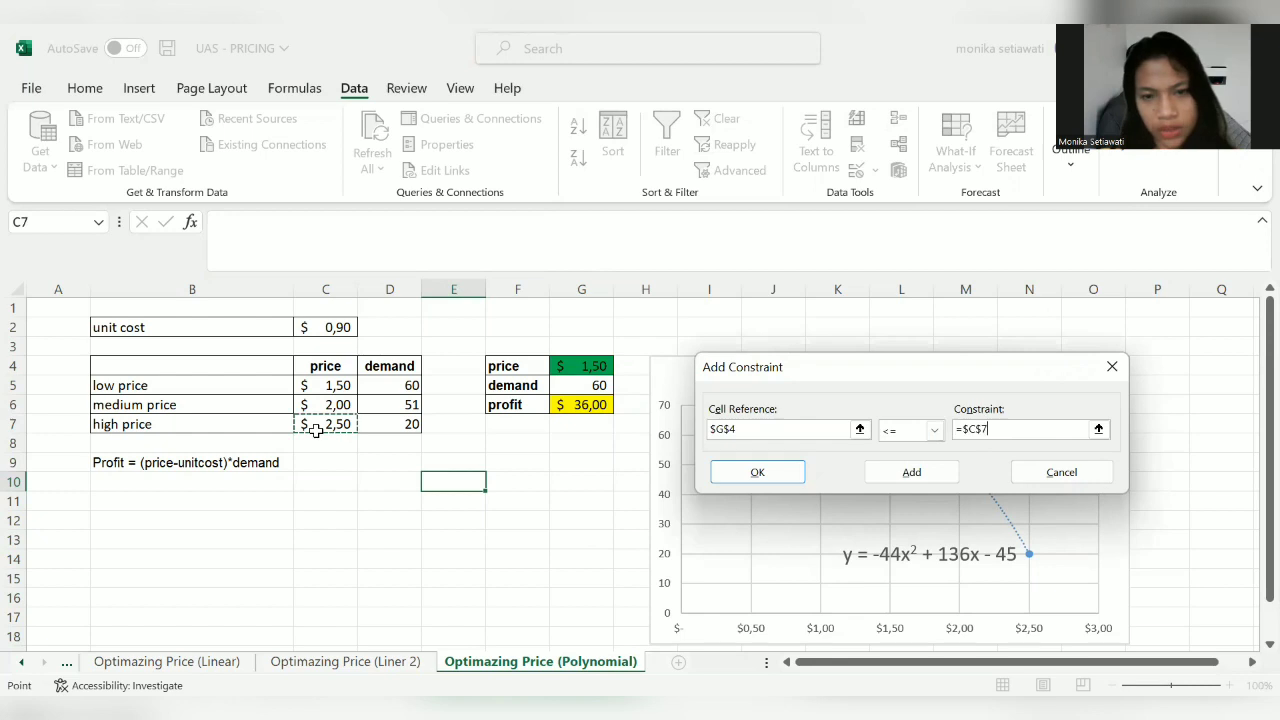
click(889, 475)
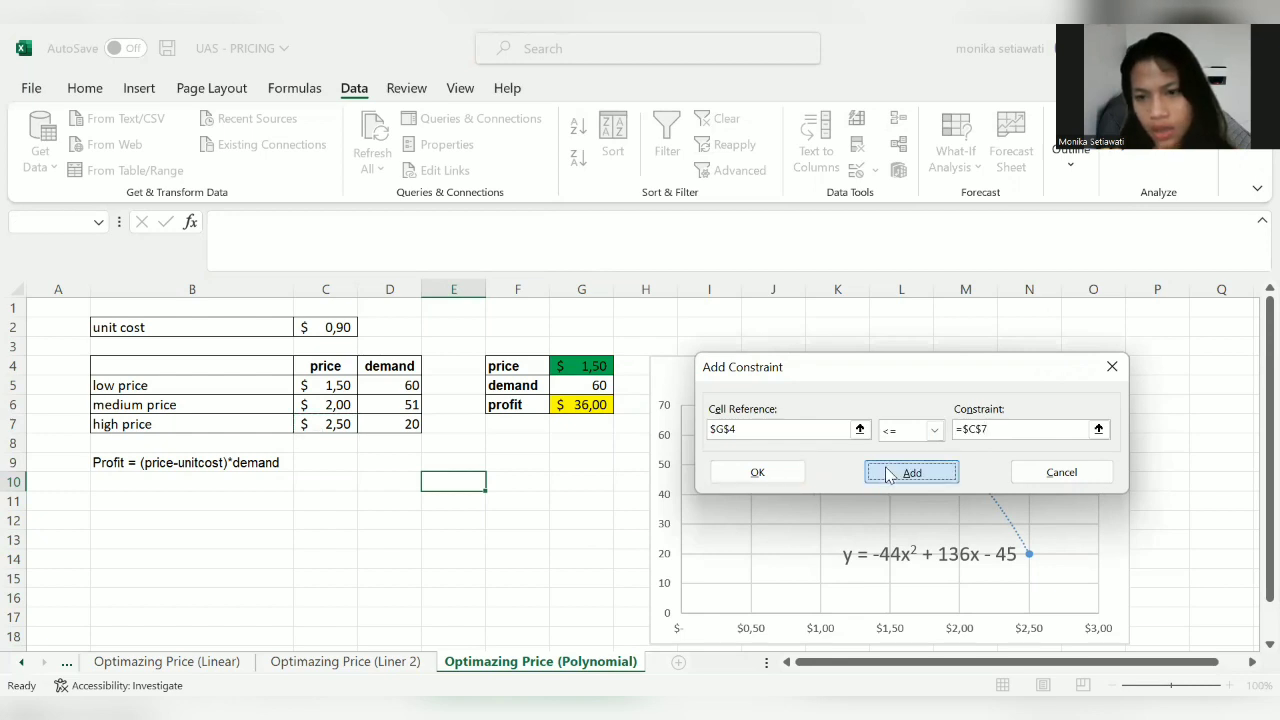
click(1114, 369)
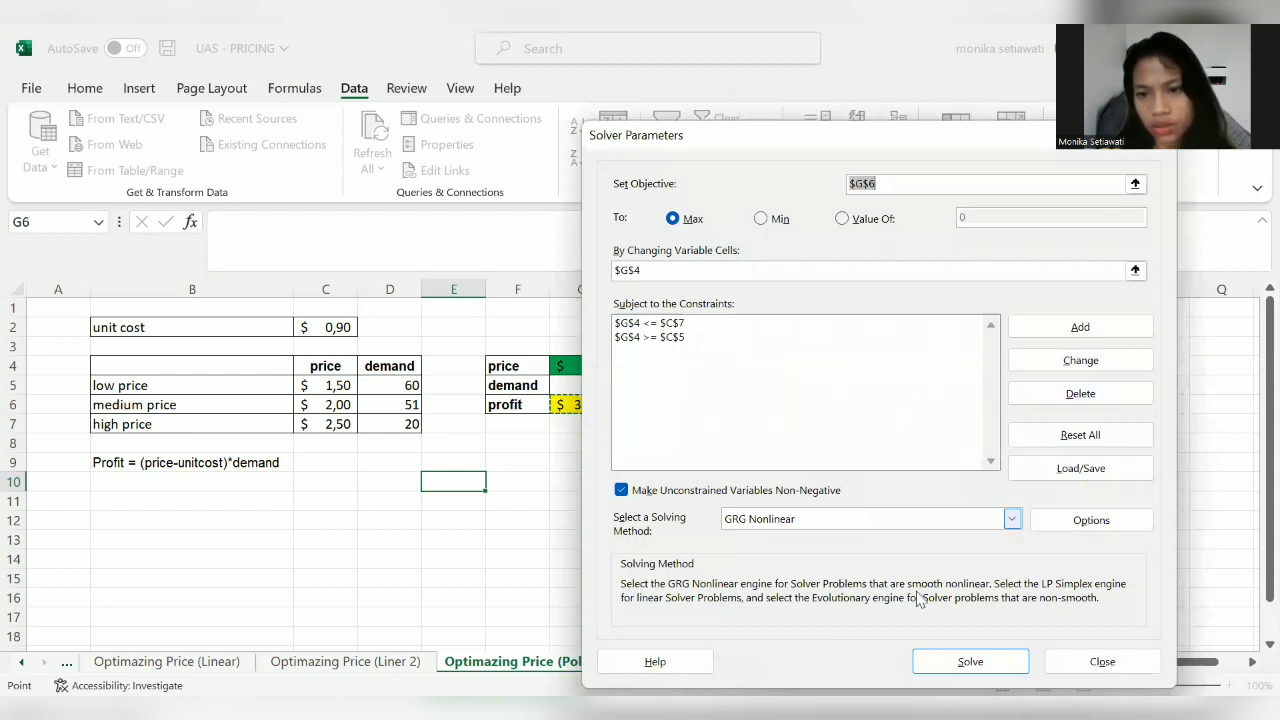
Step: Solve the pricing model, keep the Solver solution, and inspect the price and profit cells G4 and G6
click(970, 662)
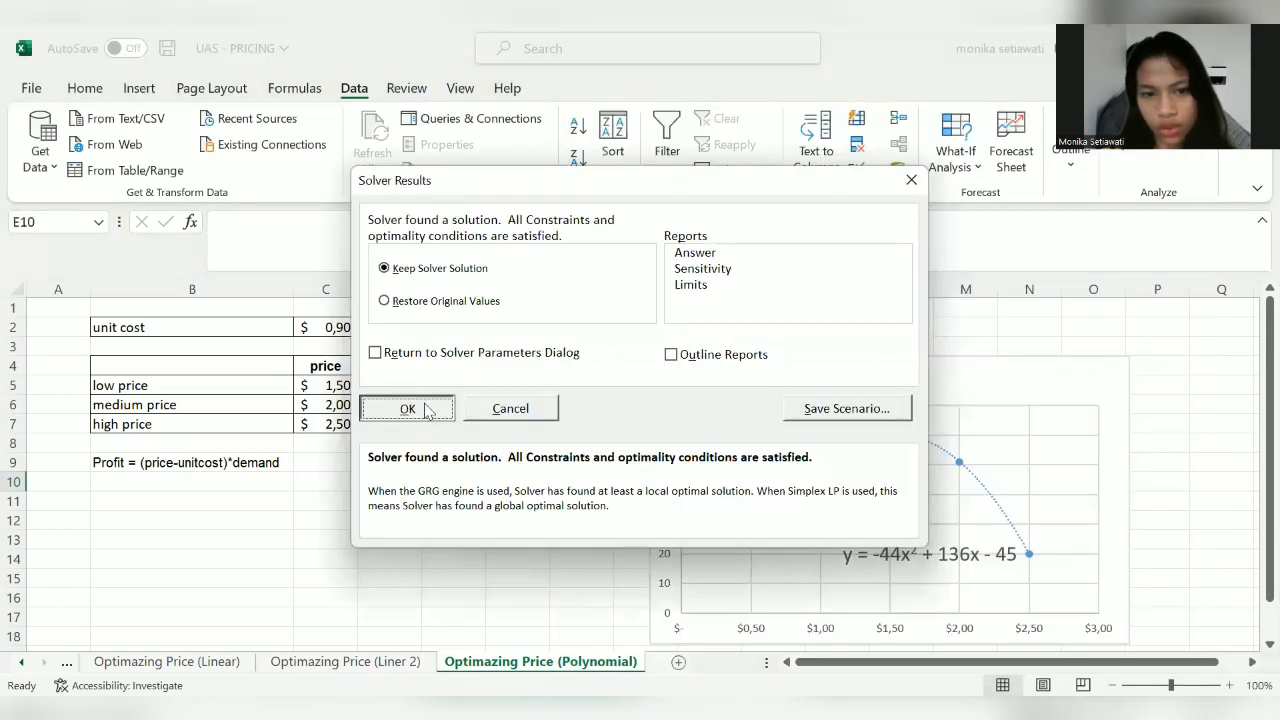
click(425, 410)
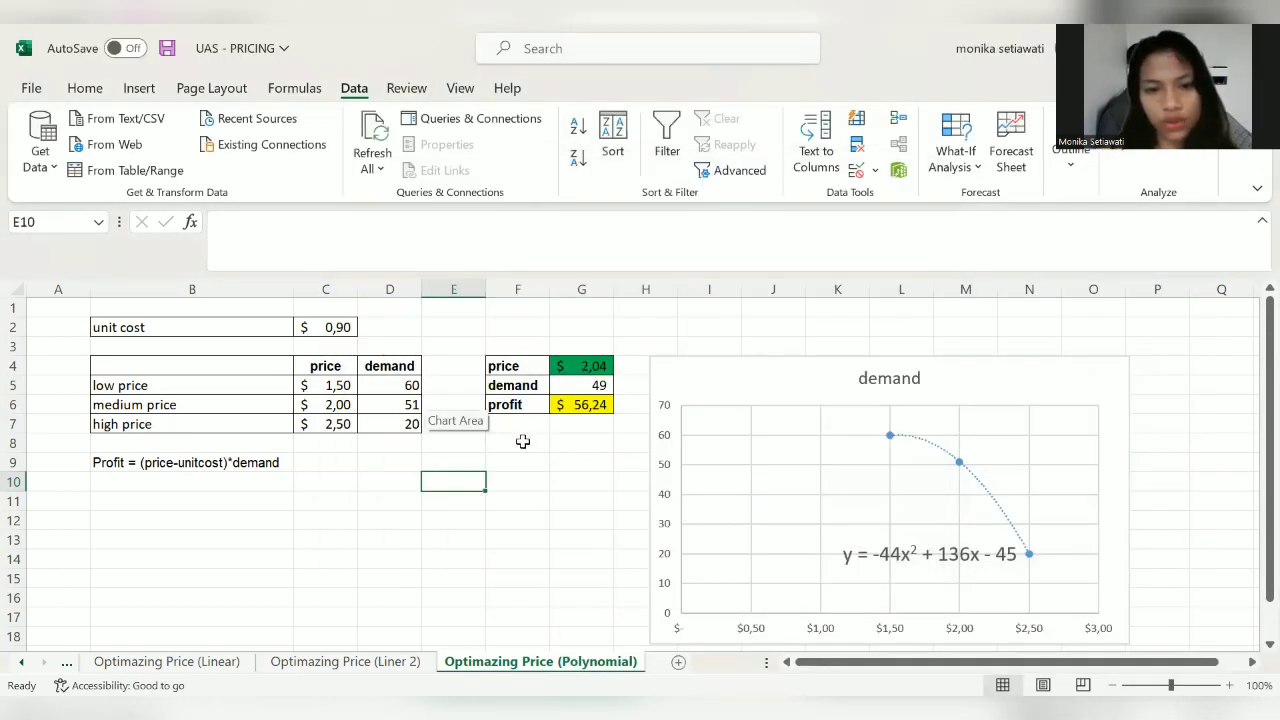
click(597, 458)
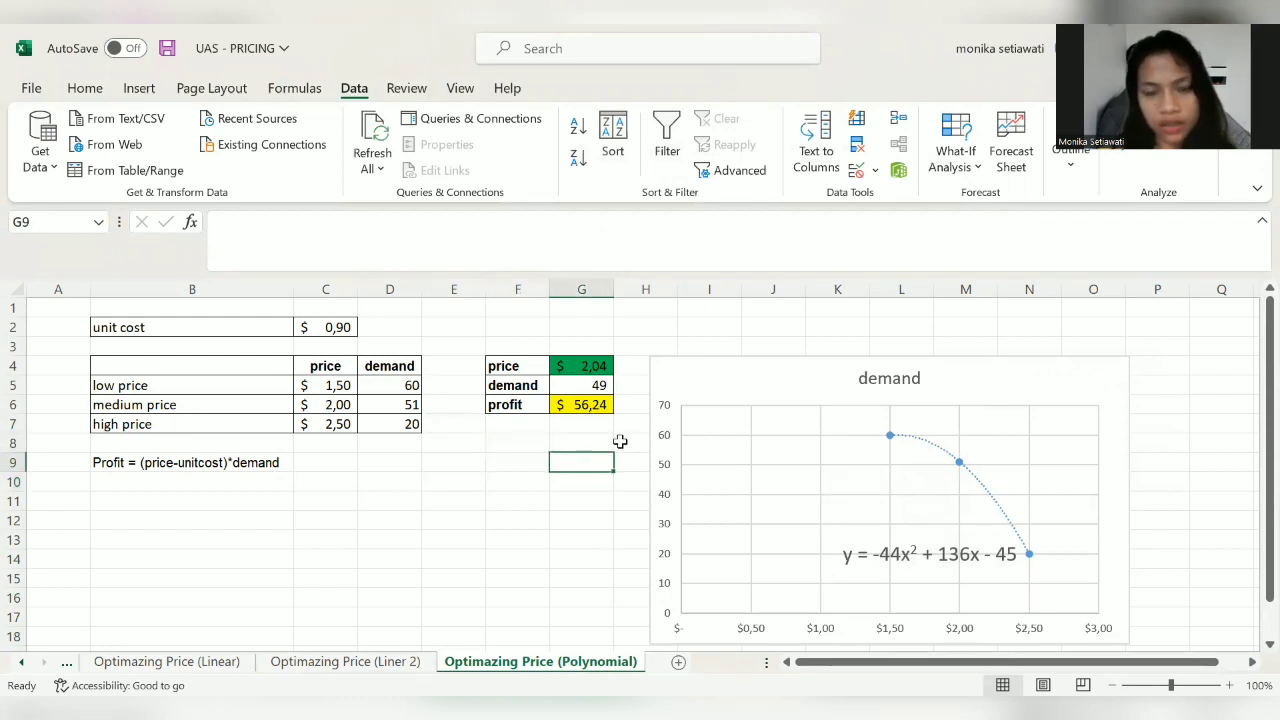
click(591, 367)
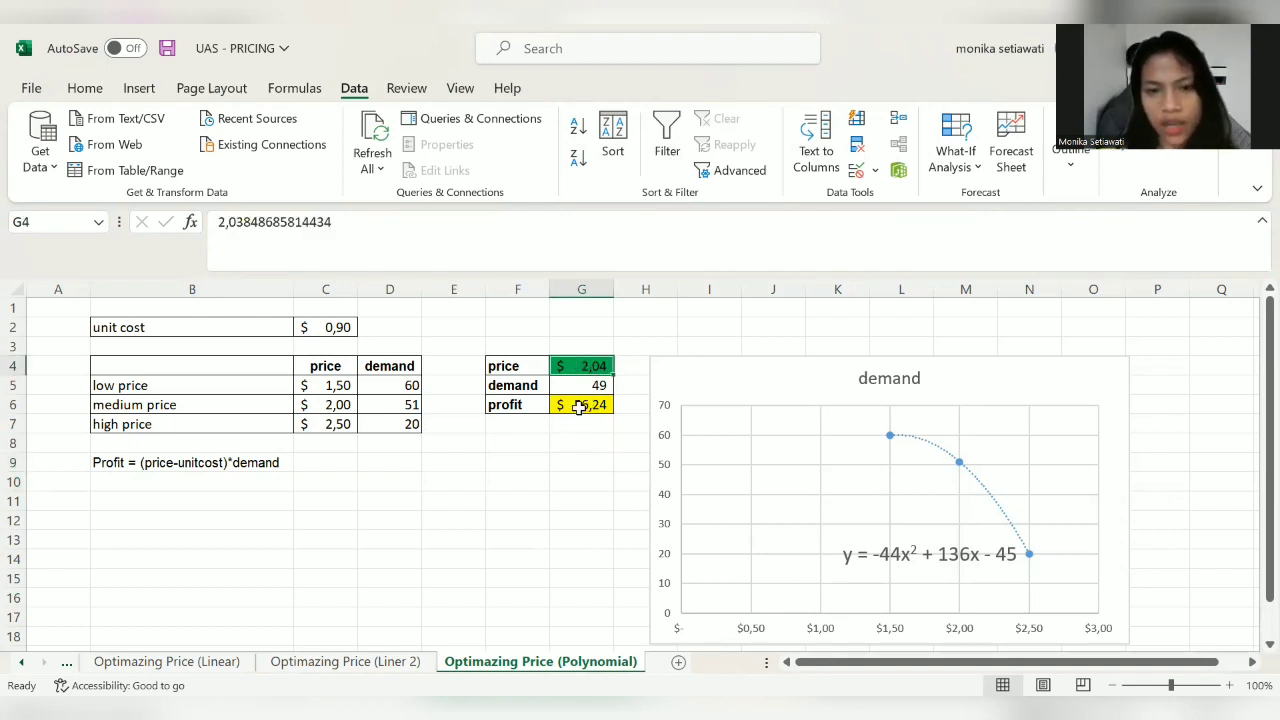
click(583, 405)
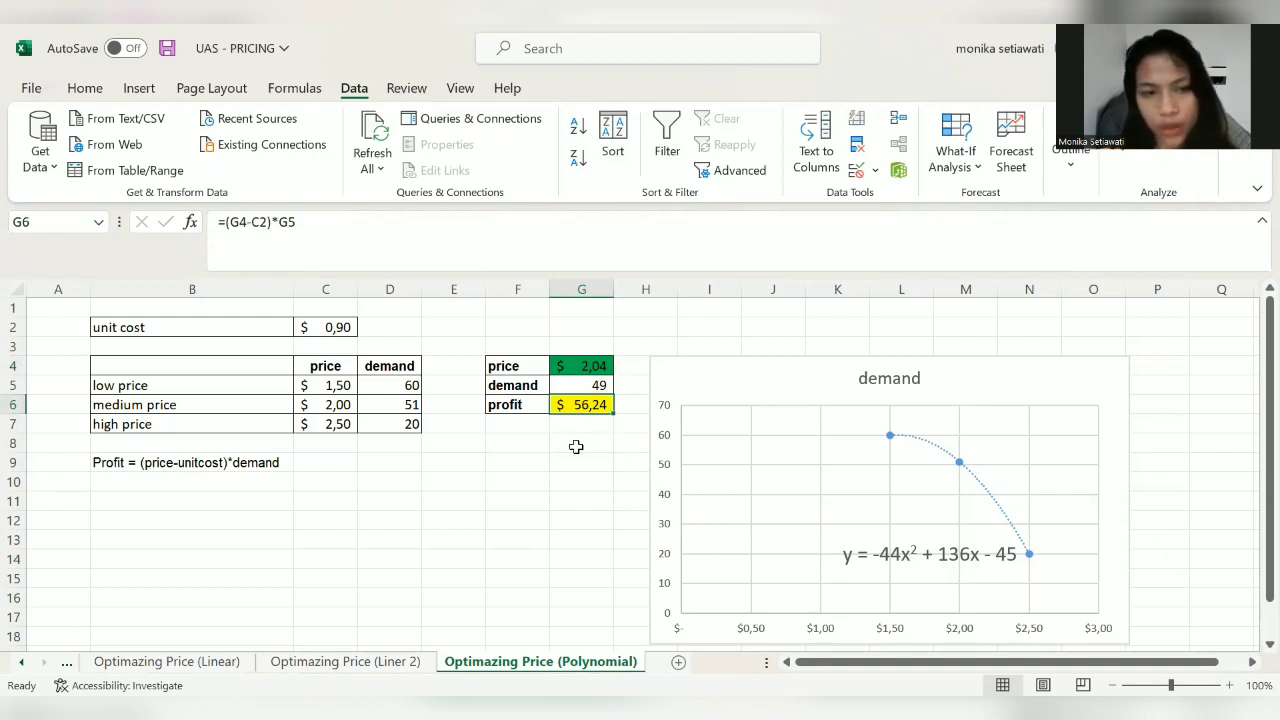
click(478, 486)
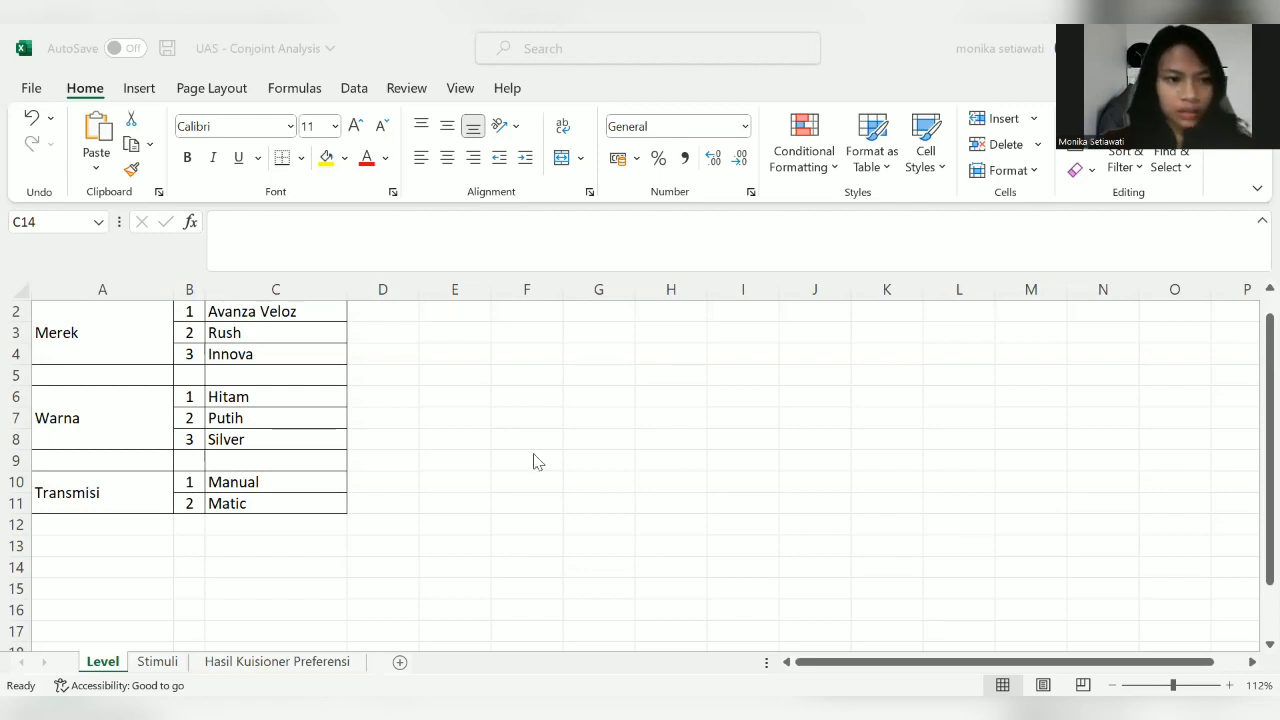
Step: Examine the Merek, Warna and Transmisi attribute levels on the Level sheet of the UAS - Conjoint Analysis workbook
click(118, 346)
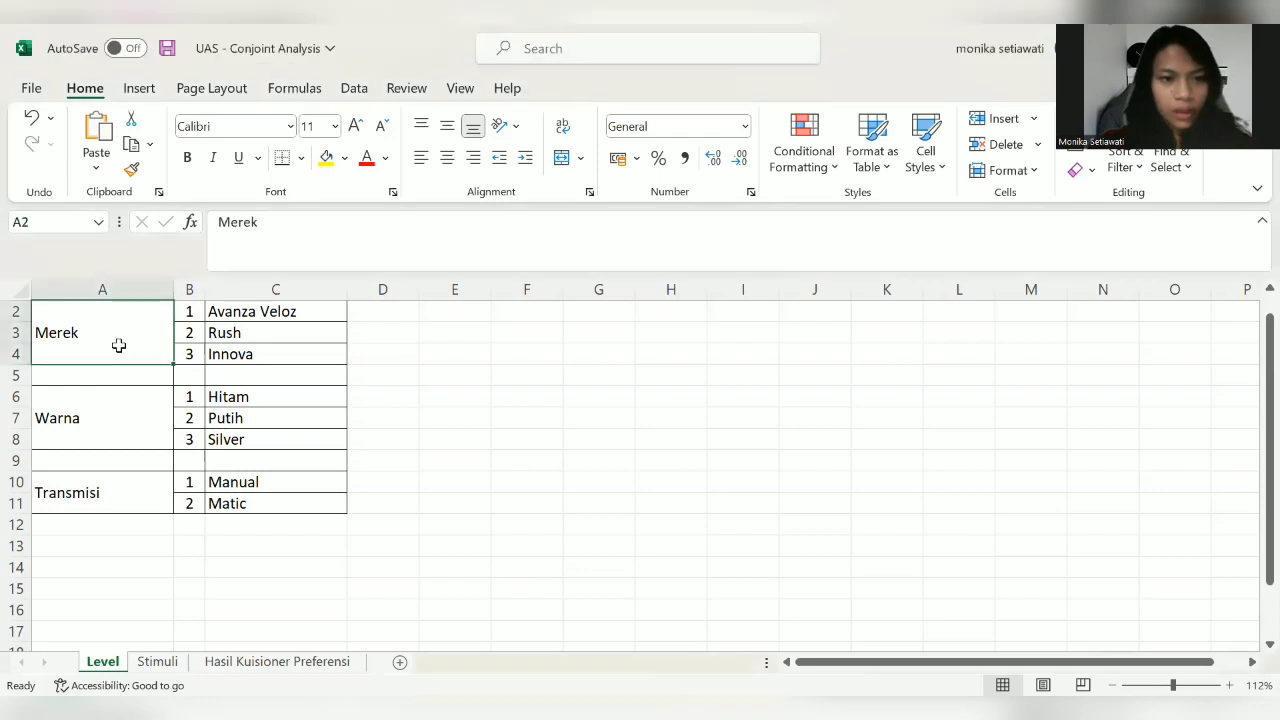
click(355, 350)
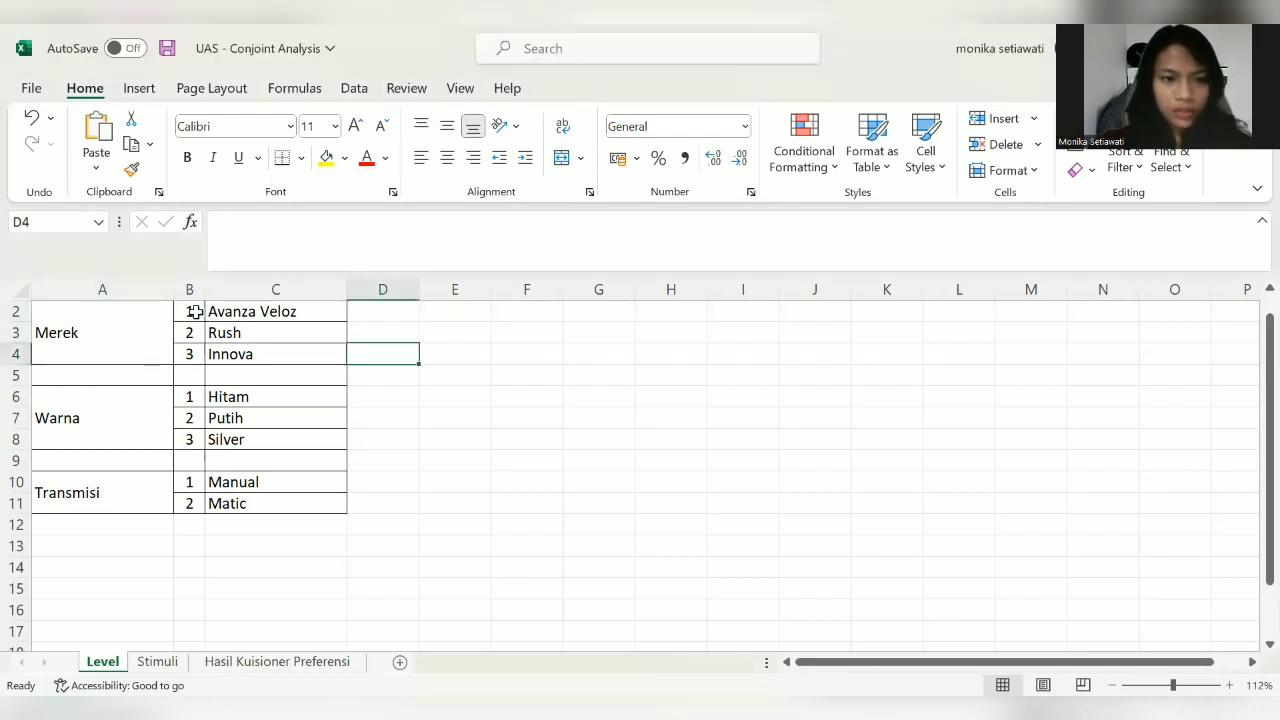
click(193, 311)
key(Right)
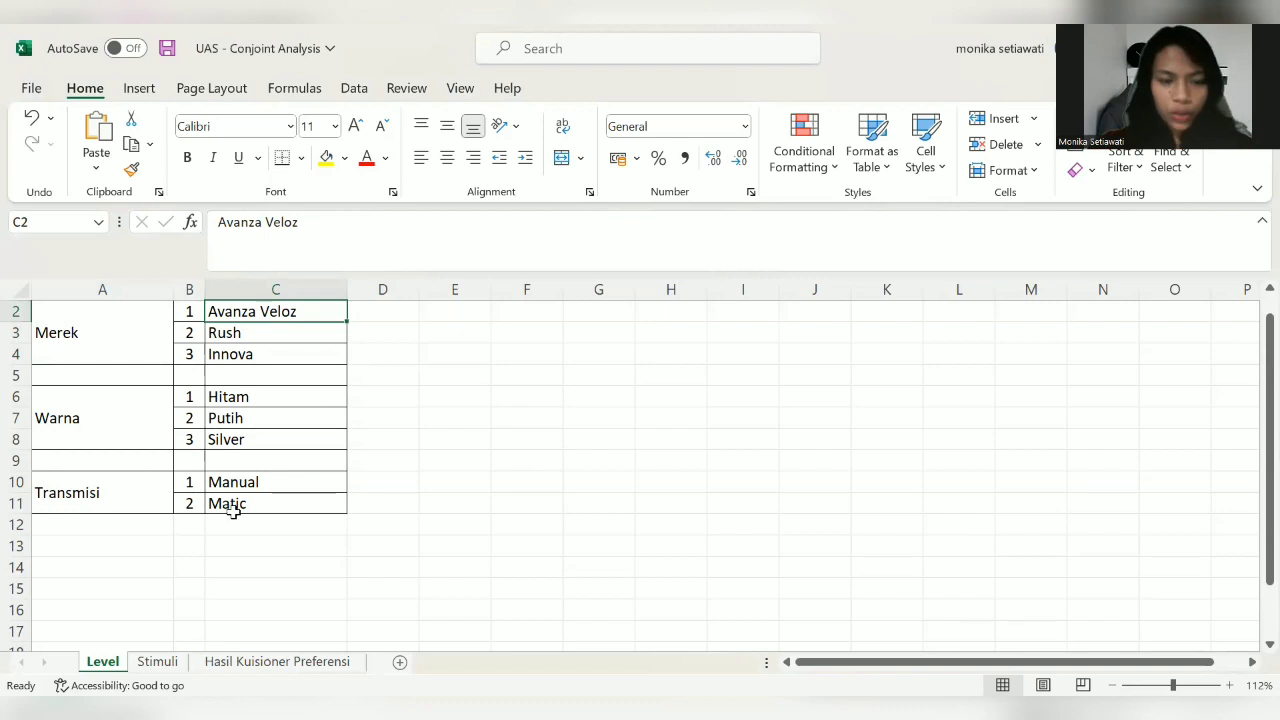
click(408, 504)
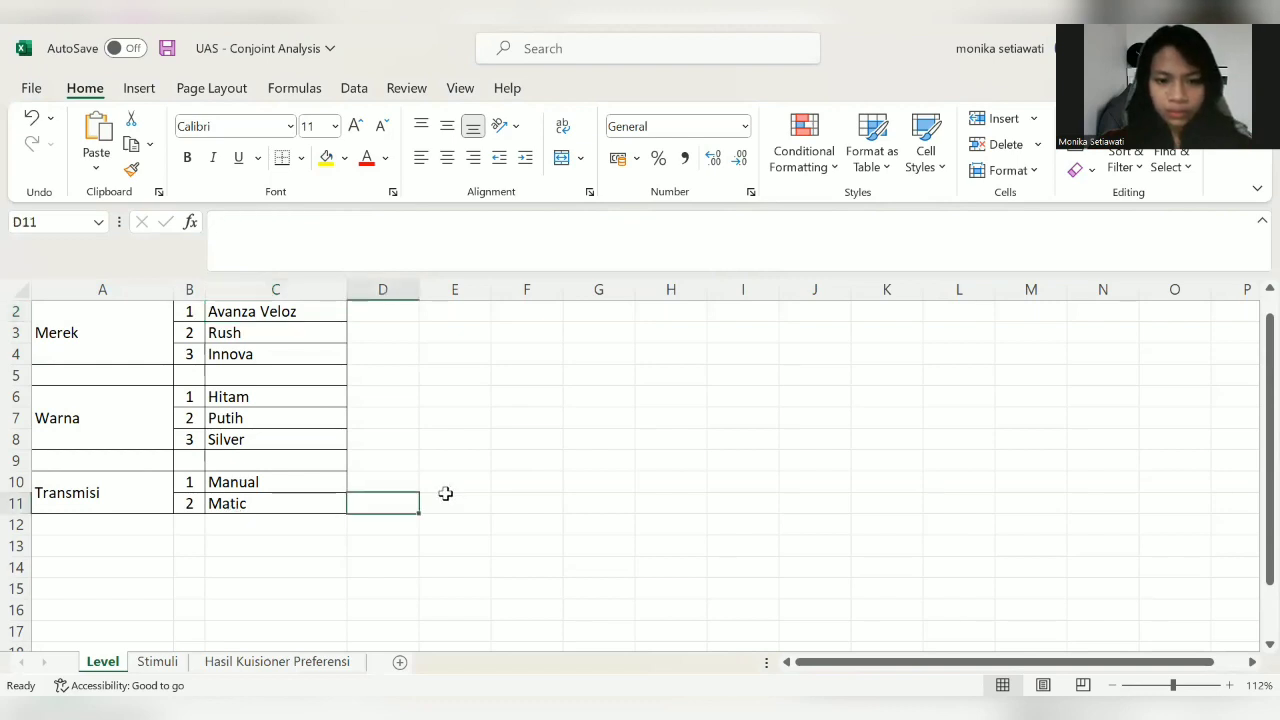
click(446, 501)
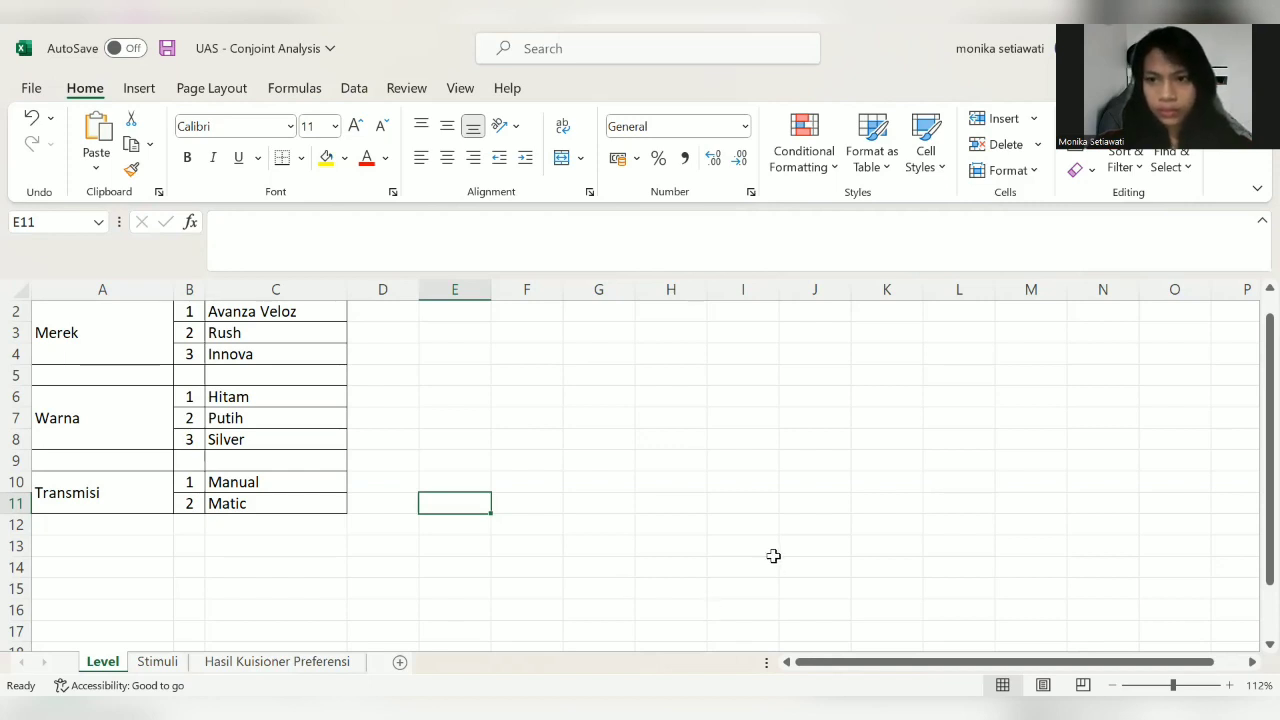
Step: Switch to File Explorer and create a folder named Conjoint_Analysis inside the UAS folder
key(alt+Tab)
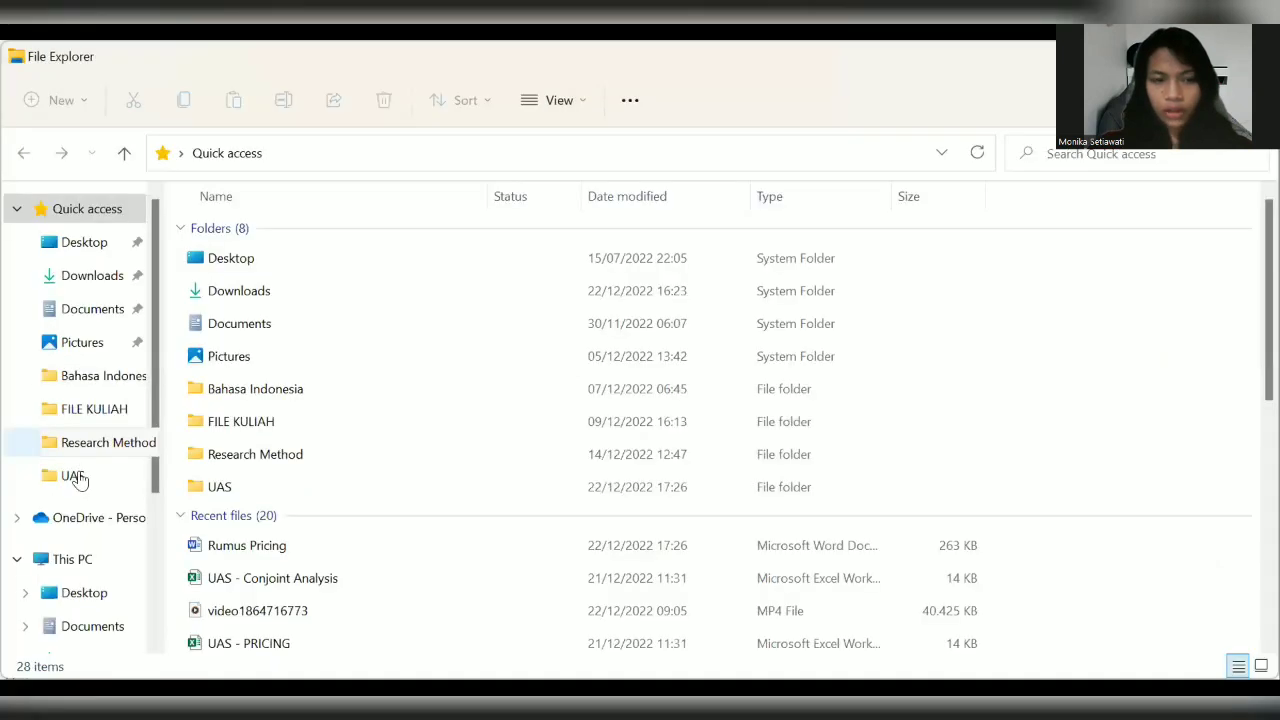
click(79, 479)
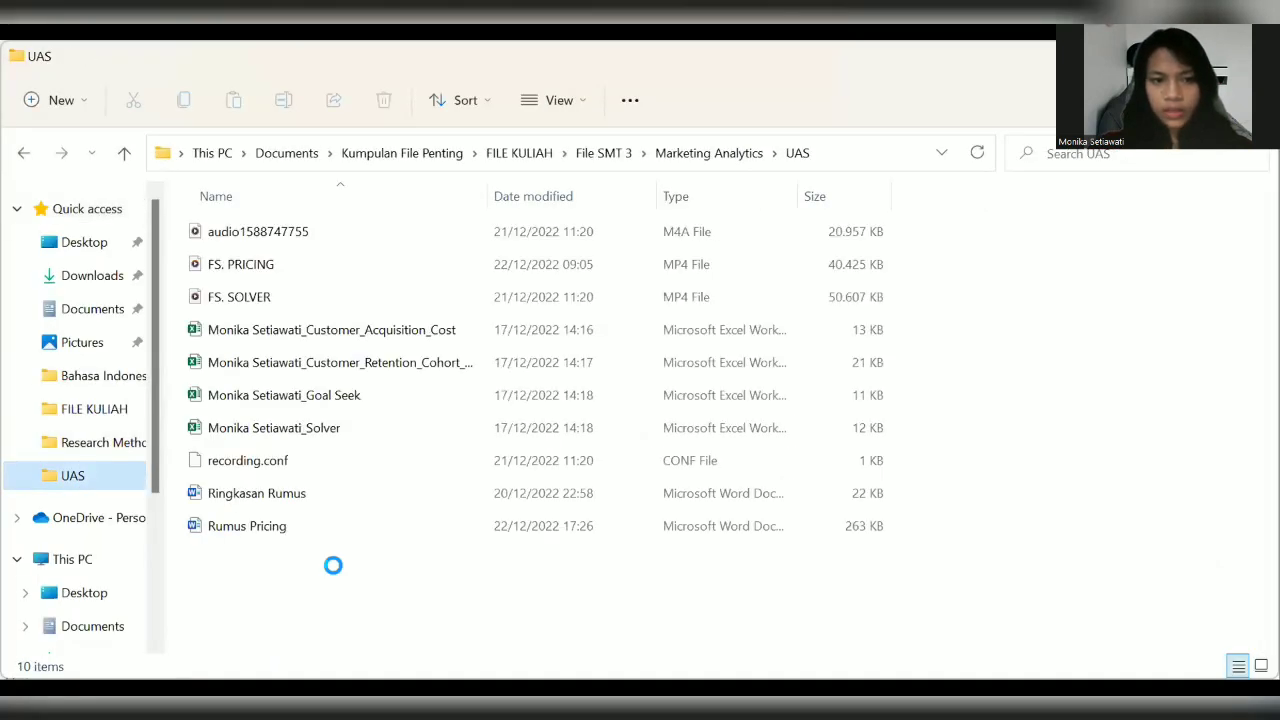
right_click(426, 480)
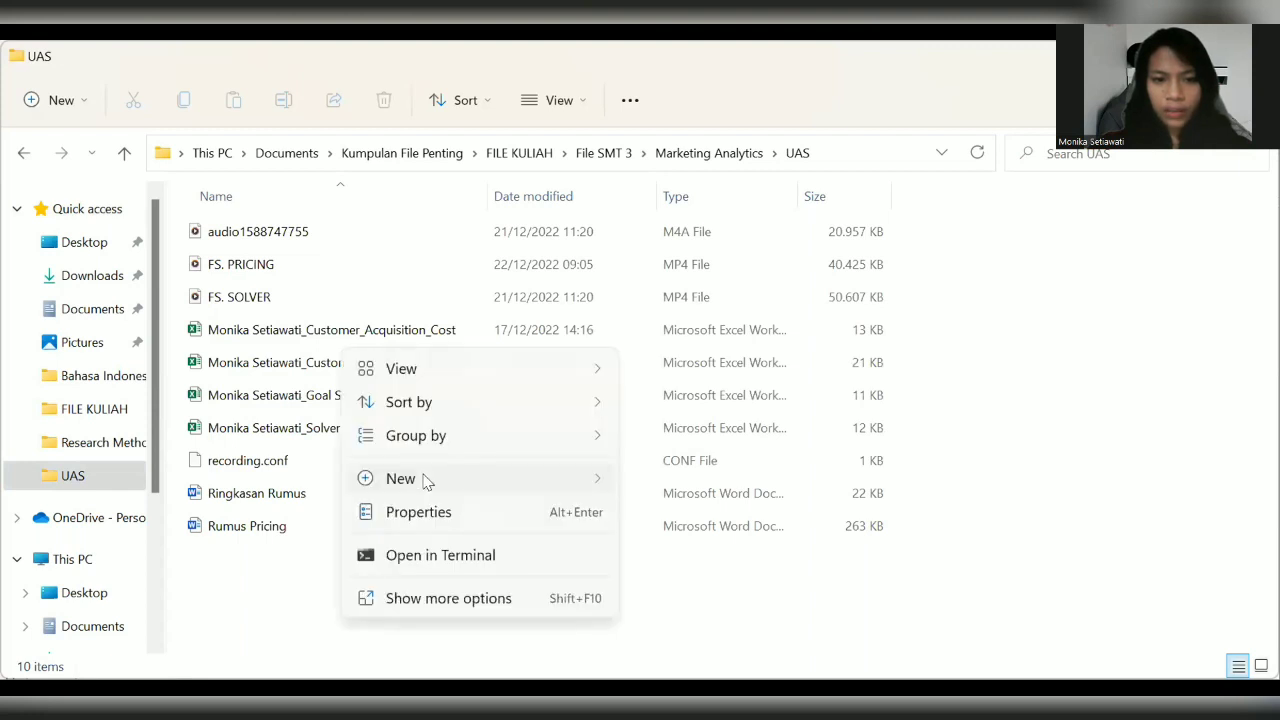
click(773, 219)
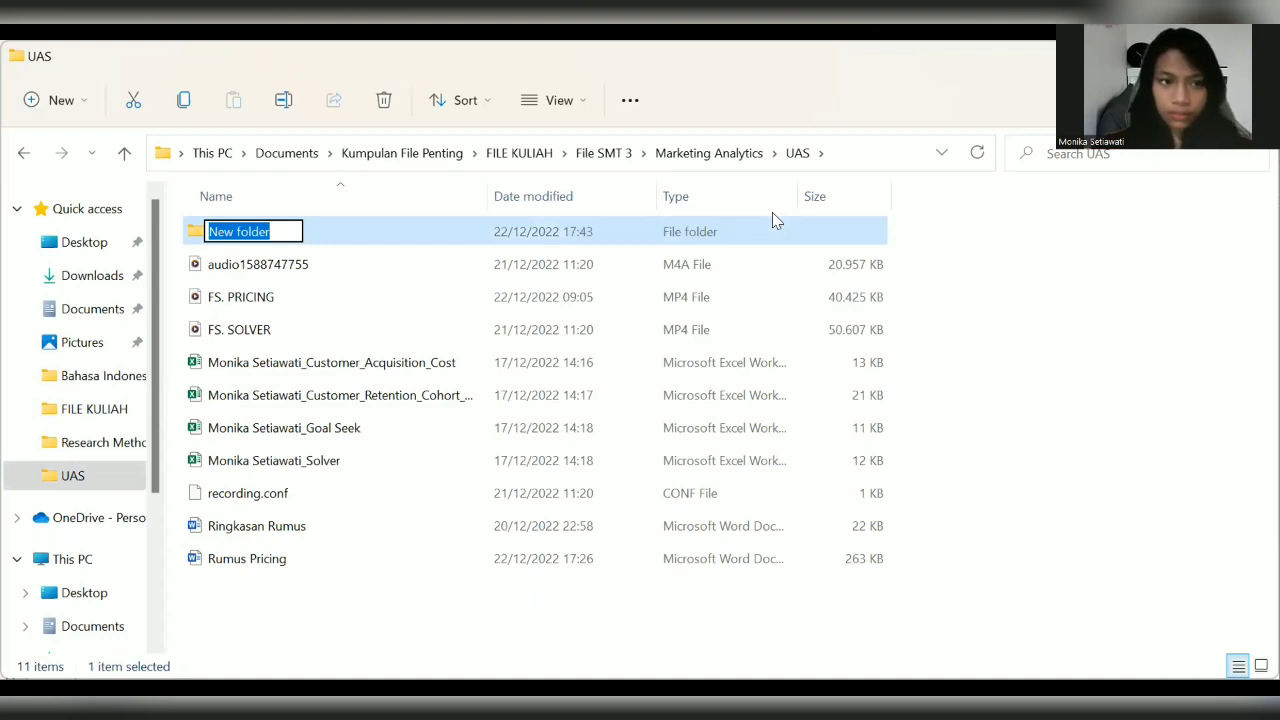
key(BackSpace)
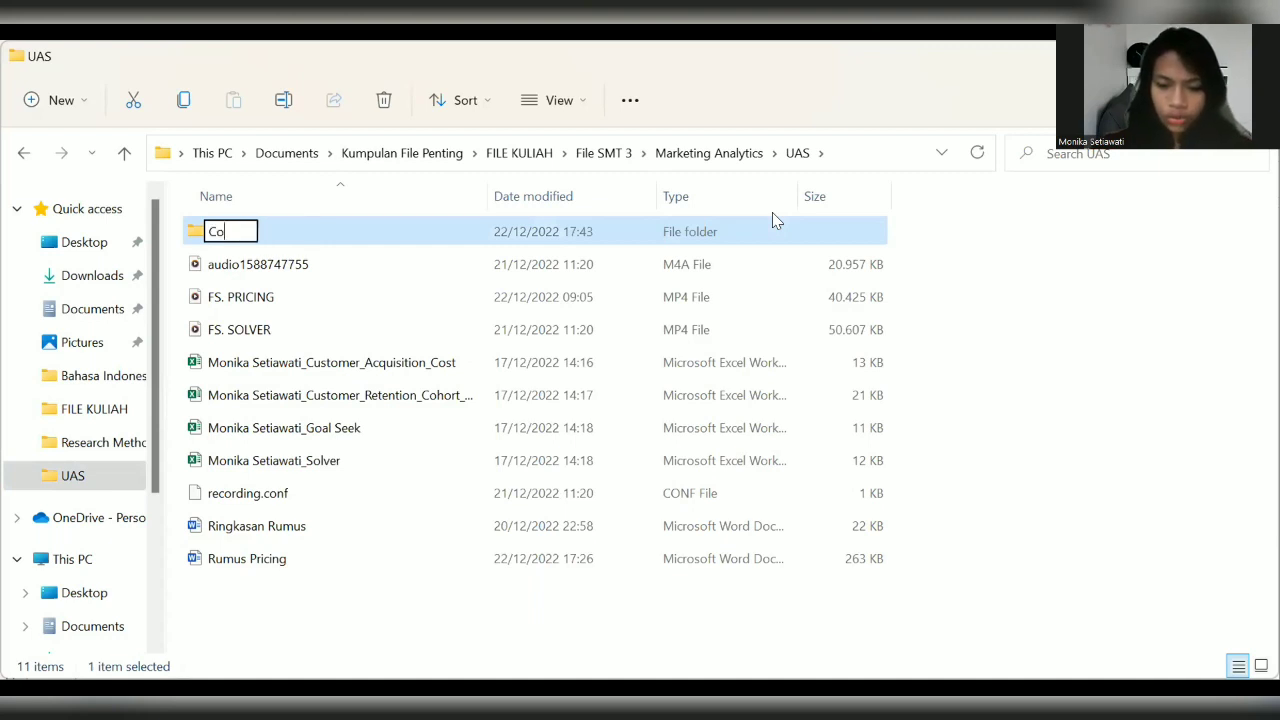
text(njoin)
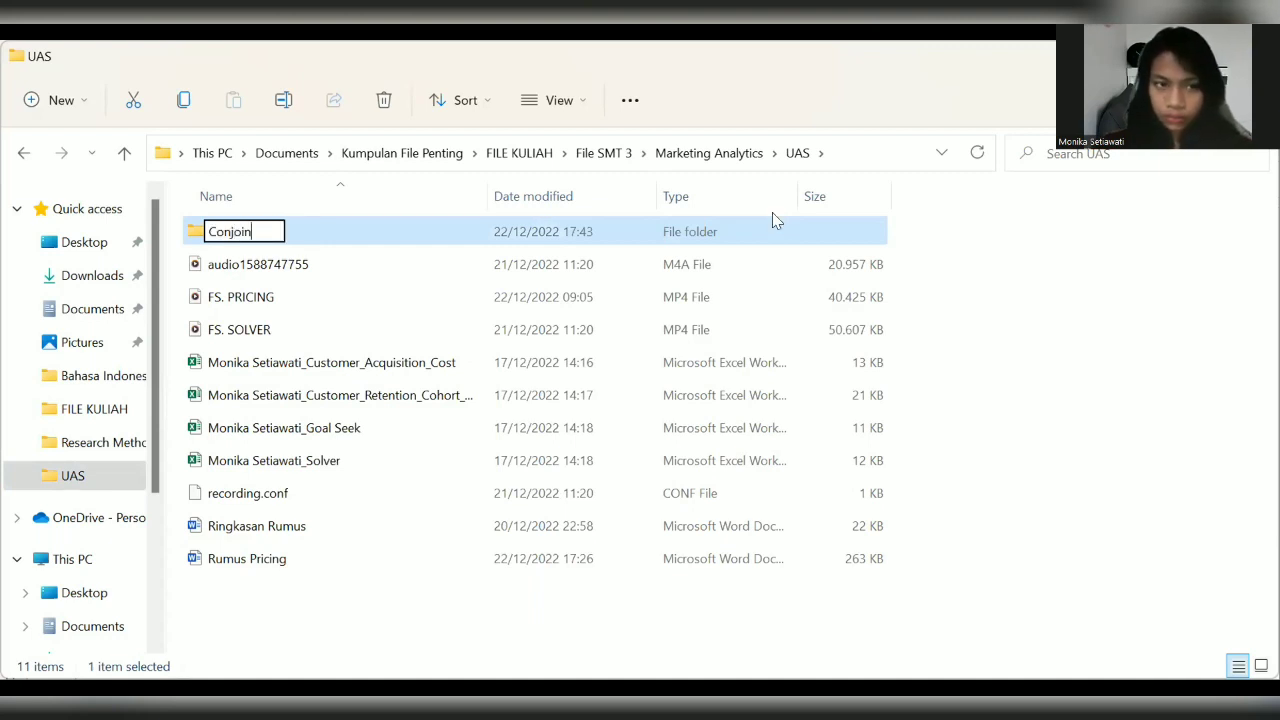
text(t_)
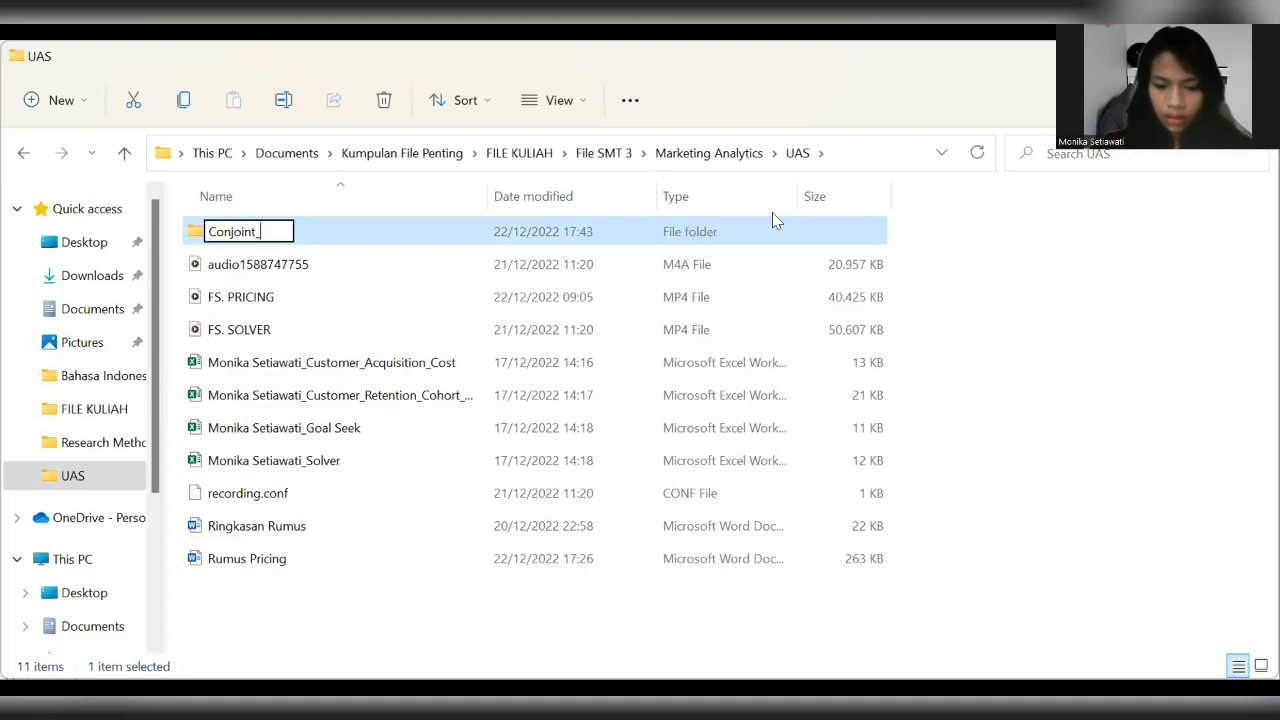
text(Anal)
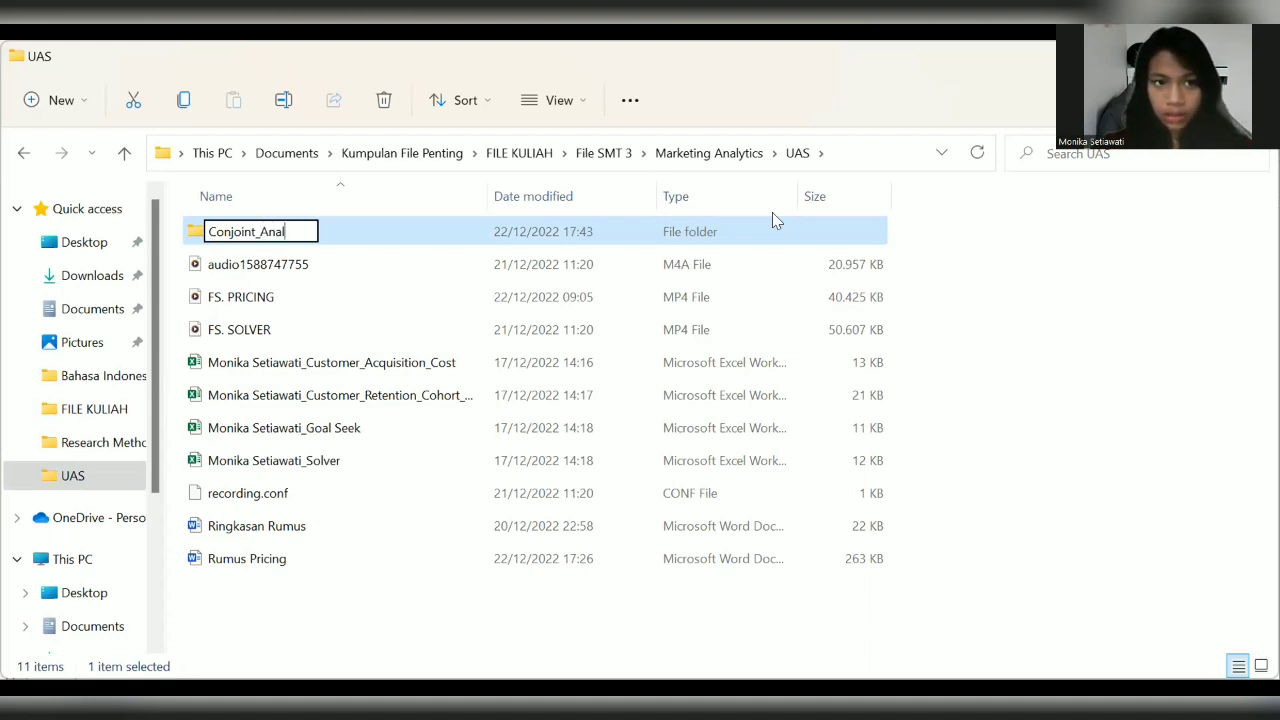
text(ysis)
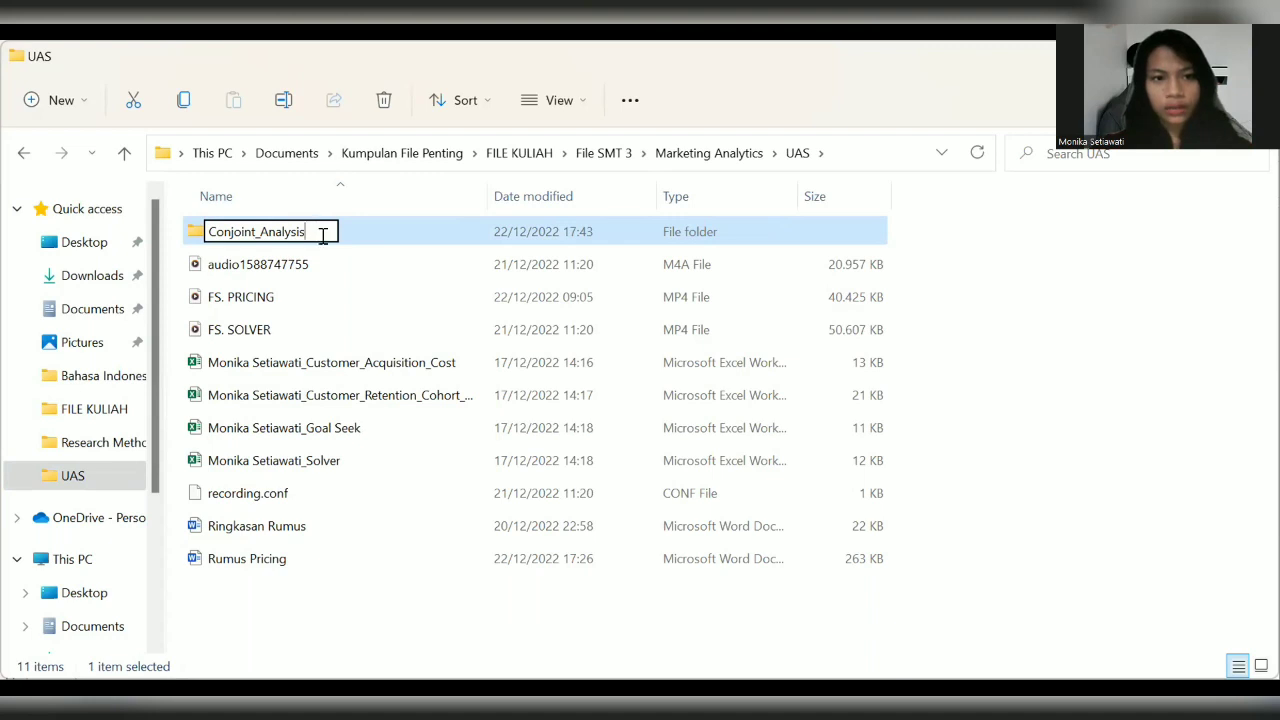
key(Return)
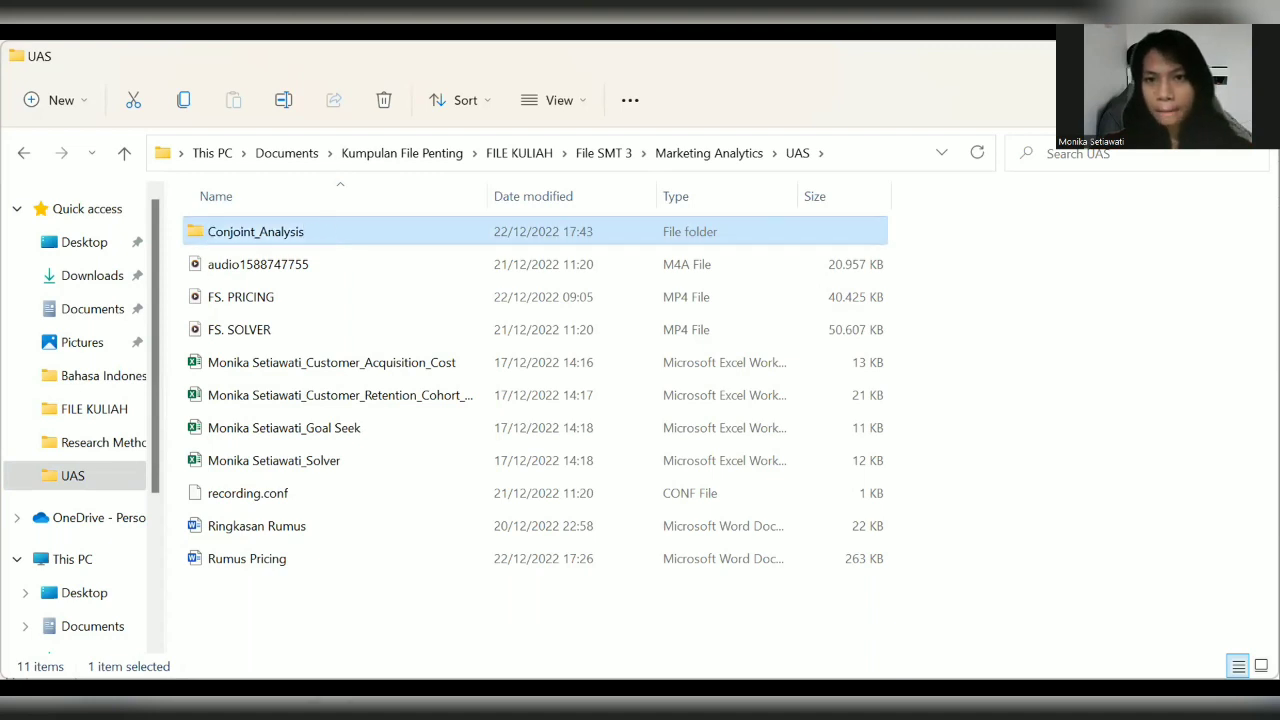
Step: Switch to the empty dataset in IBM SPSS Statistics and start generating an orthogonal design
click(781, 119)
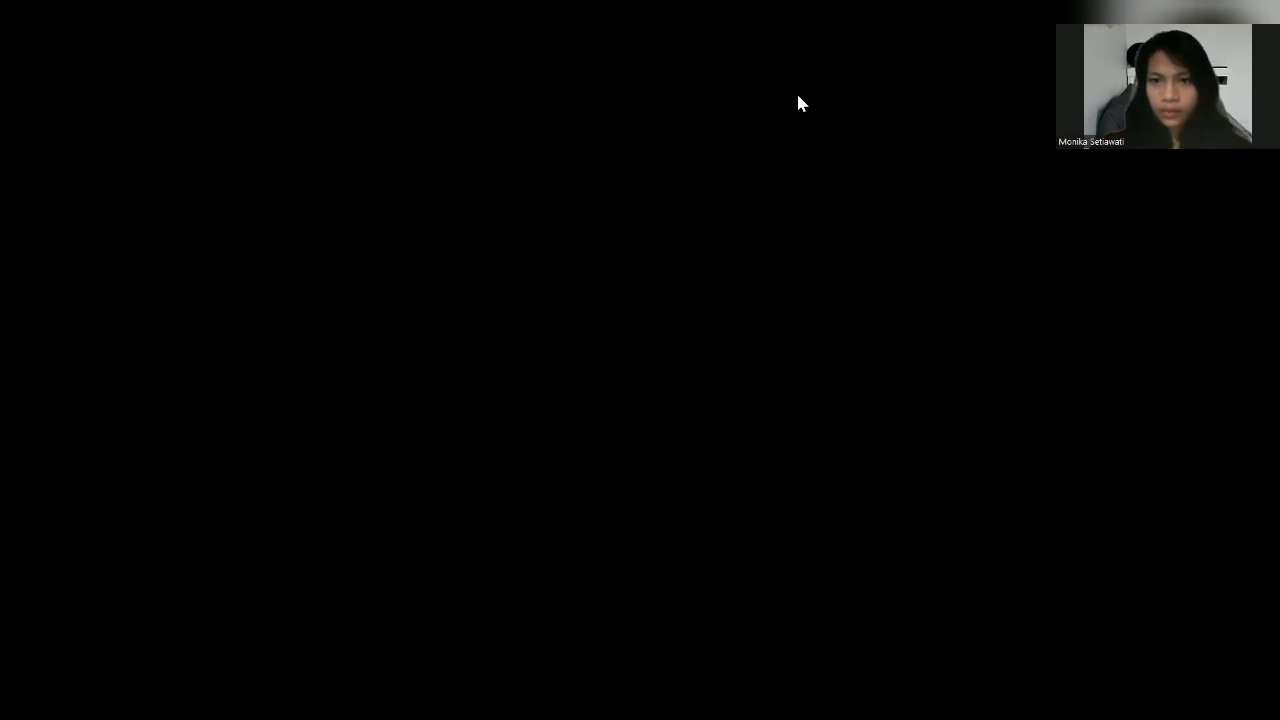
click(687, 292)
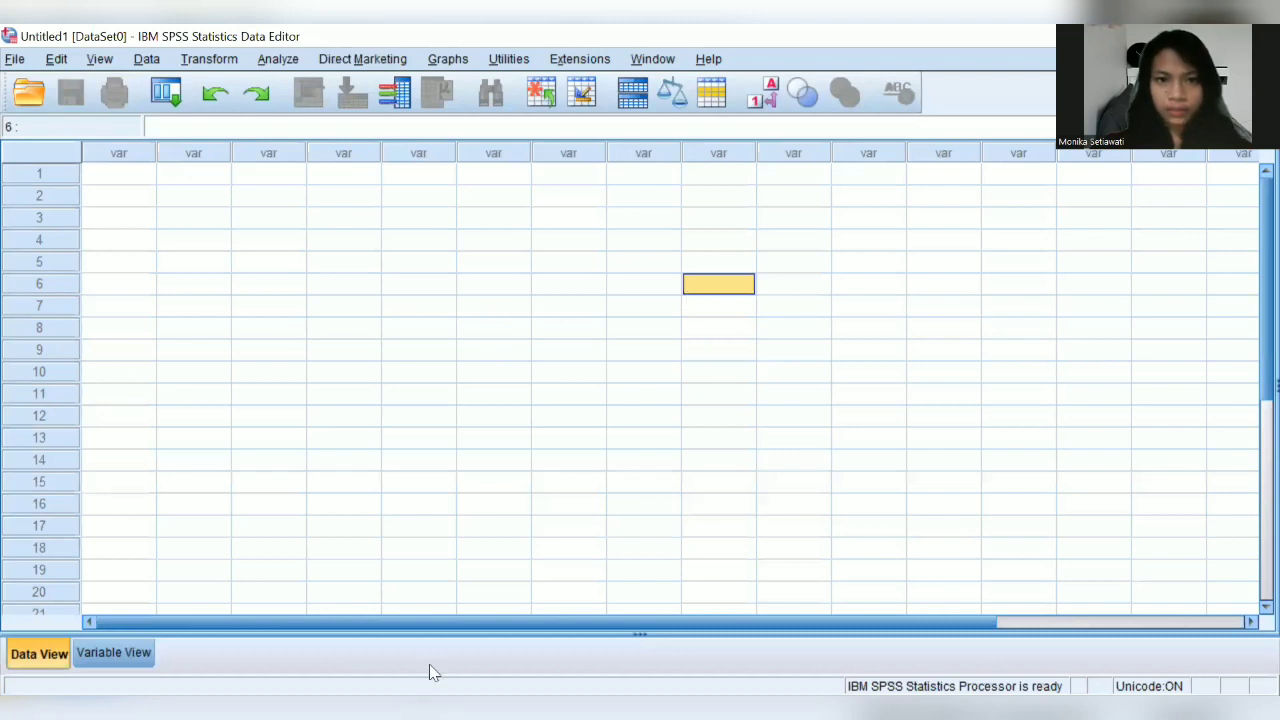
click(340, 378)
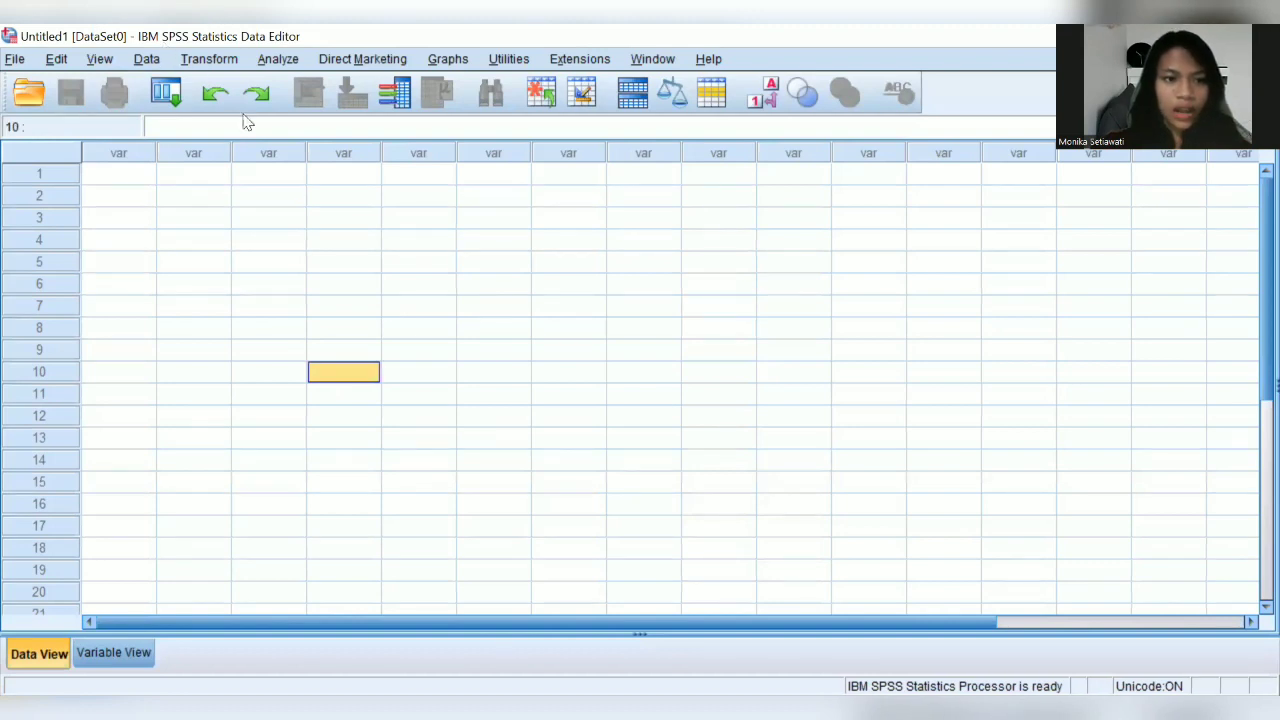
click(148, 60)
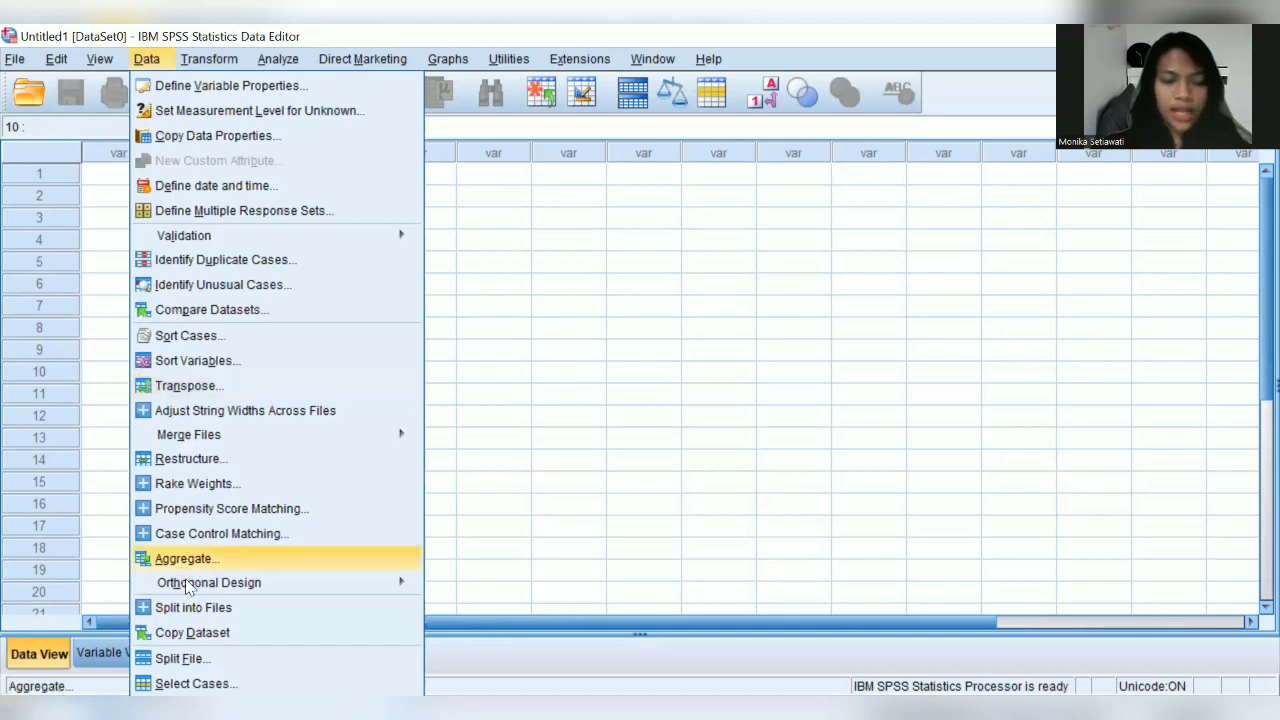
mouse_move(190, 584)
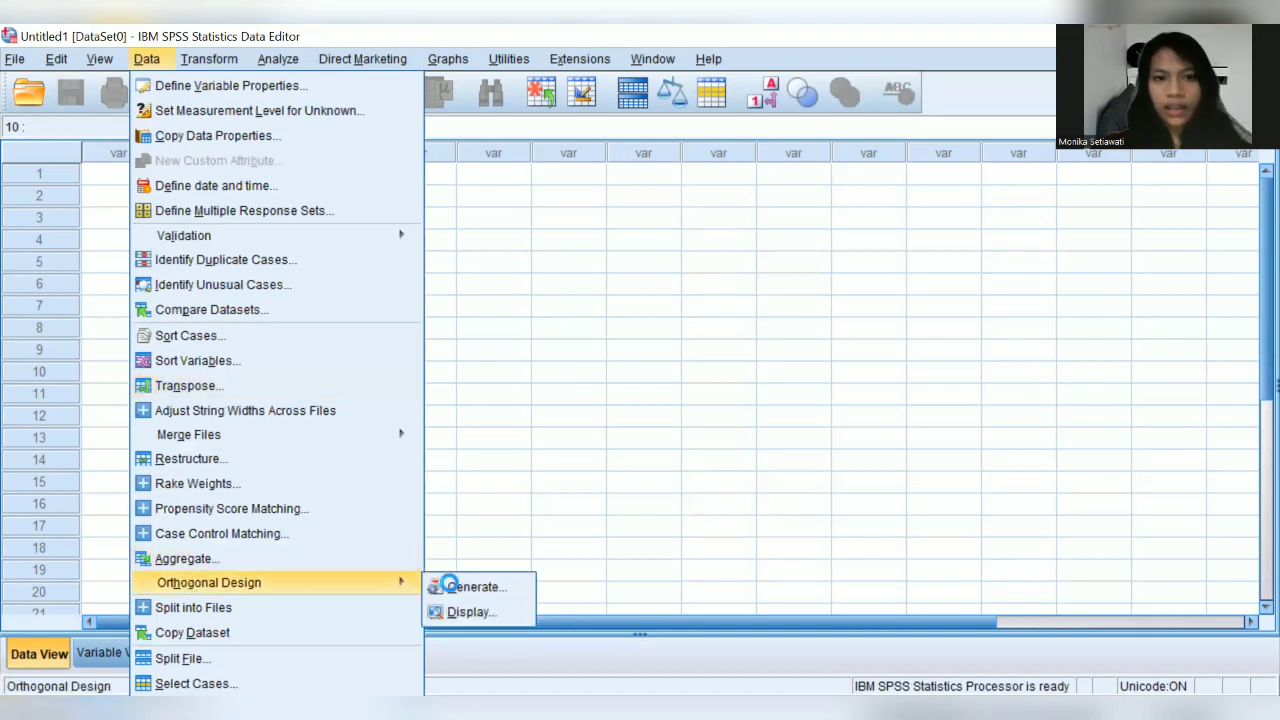
click(449, 586)
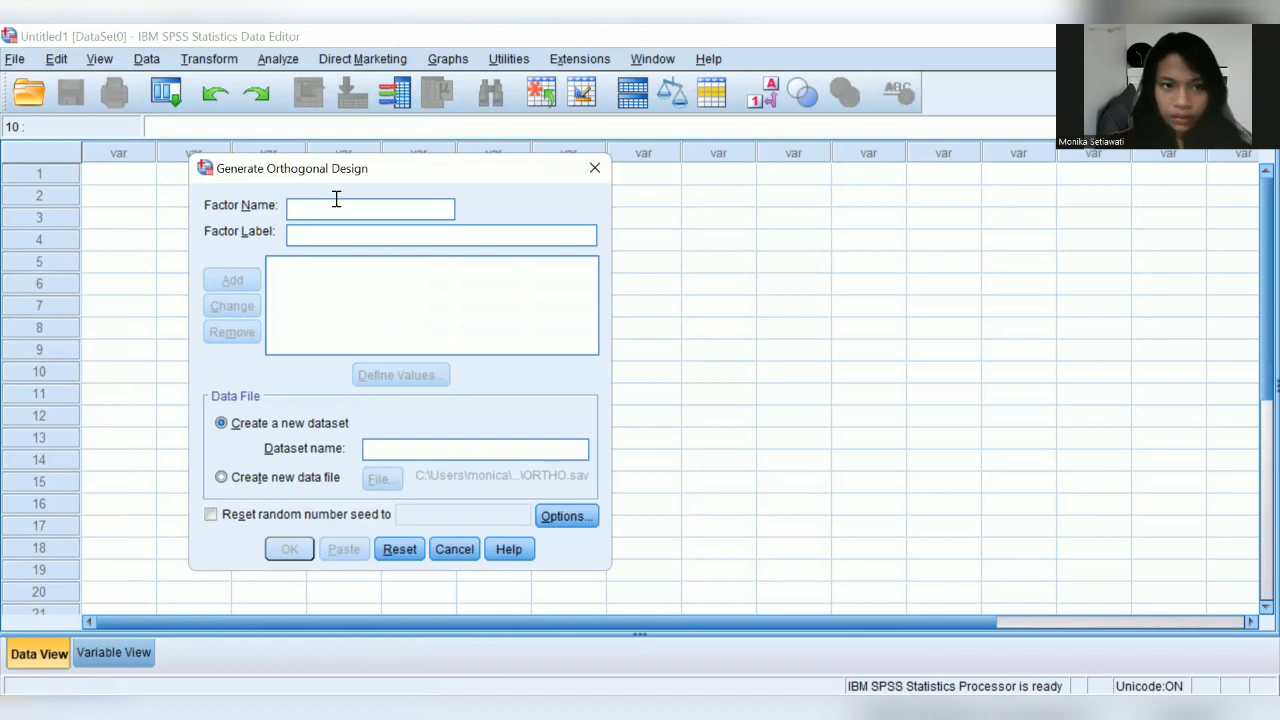
Step: Add a factor named Merek with the label Merek Mobil to the orthogonal design
text(Mer)
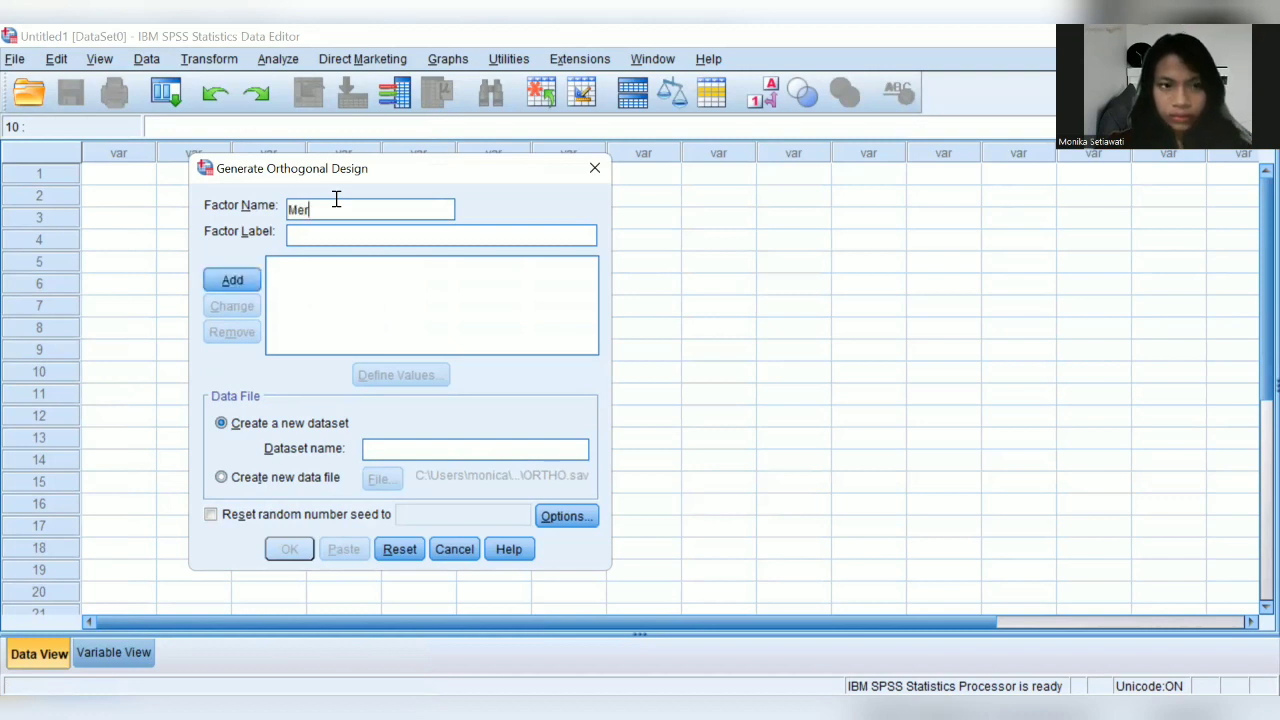
text(ek)
click(316, 233)
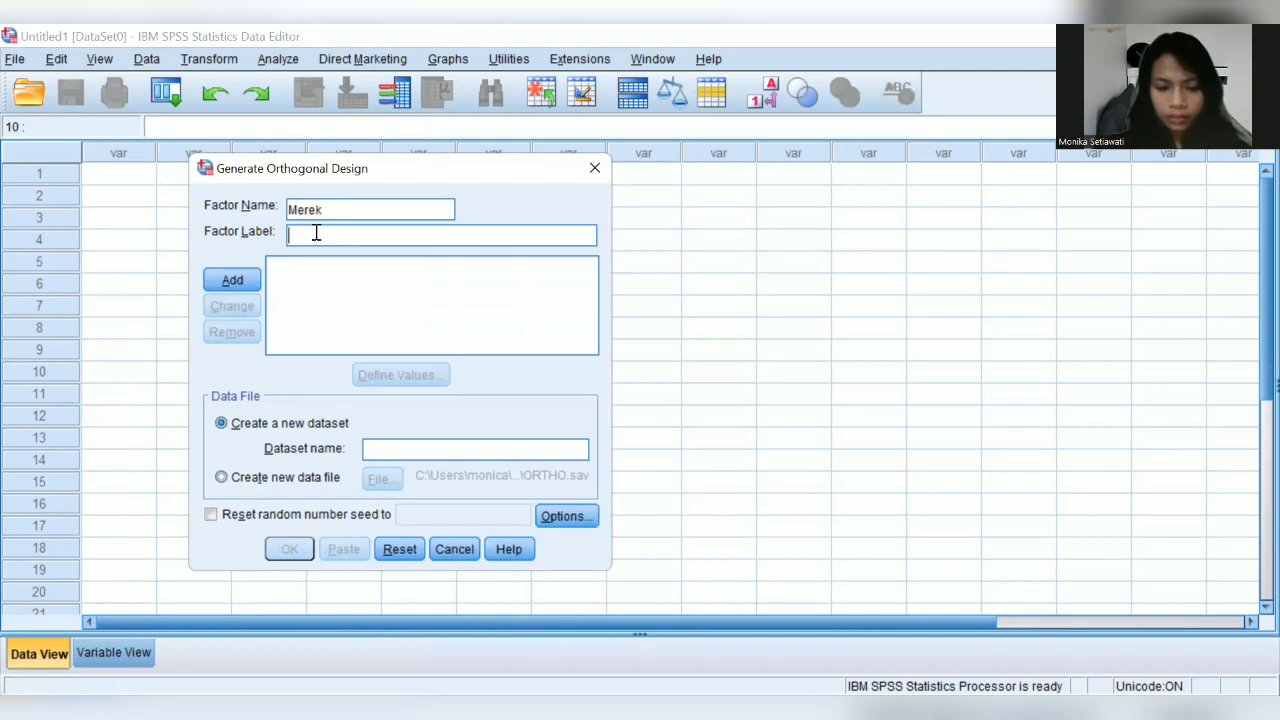
text(Merek)
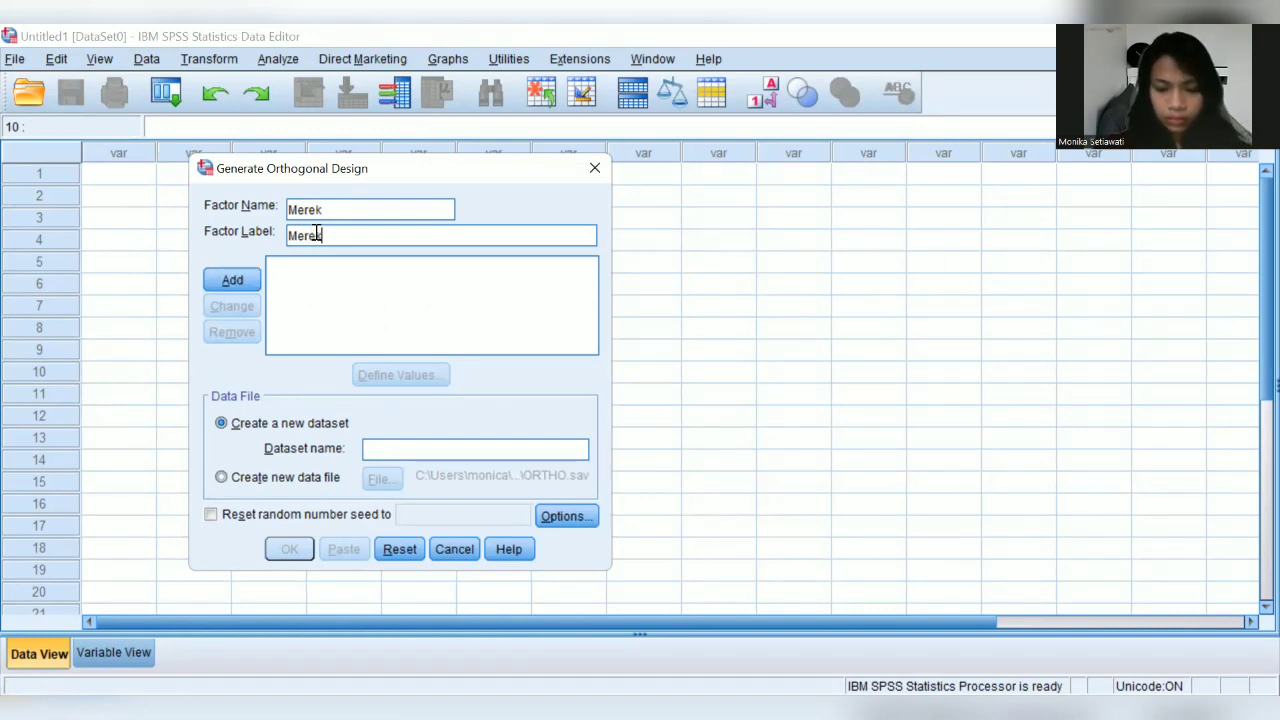
key(Caps_Lock)
text(Mo)
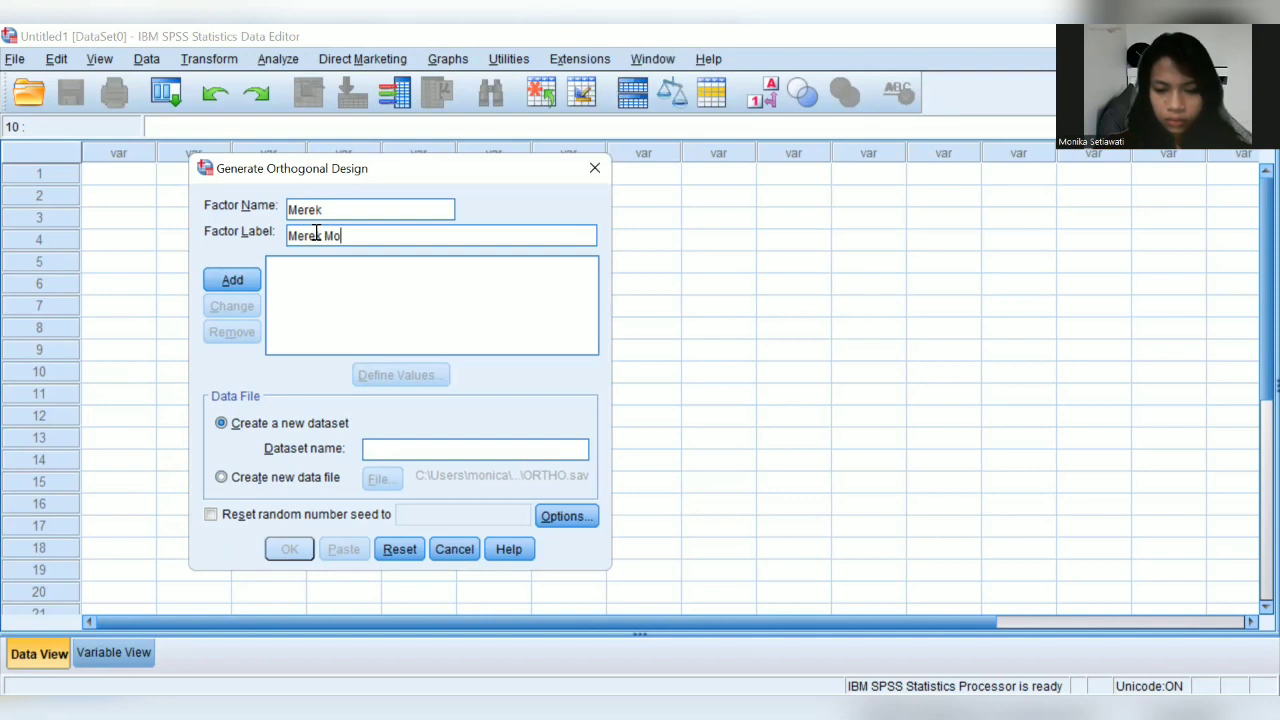
text(bil)
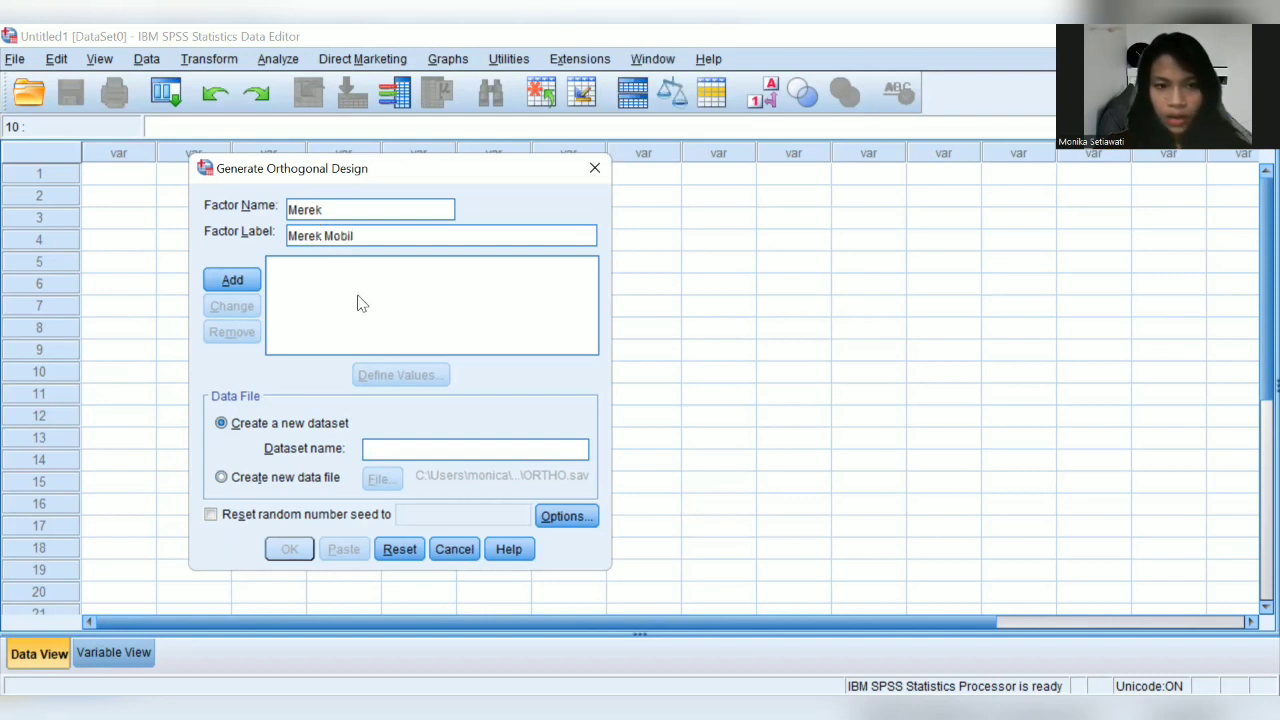
click(241, 281)
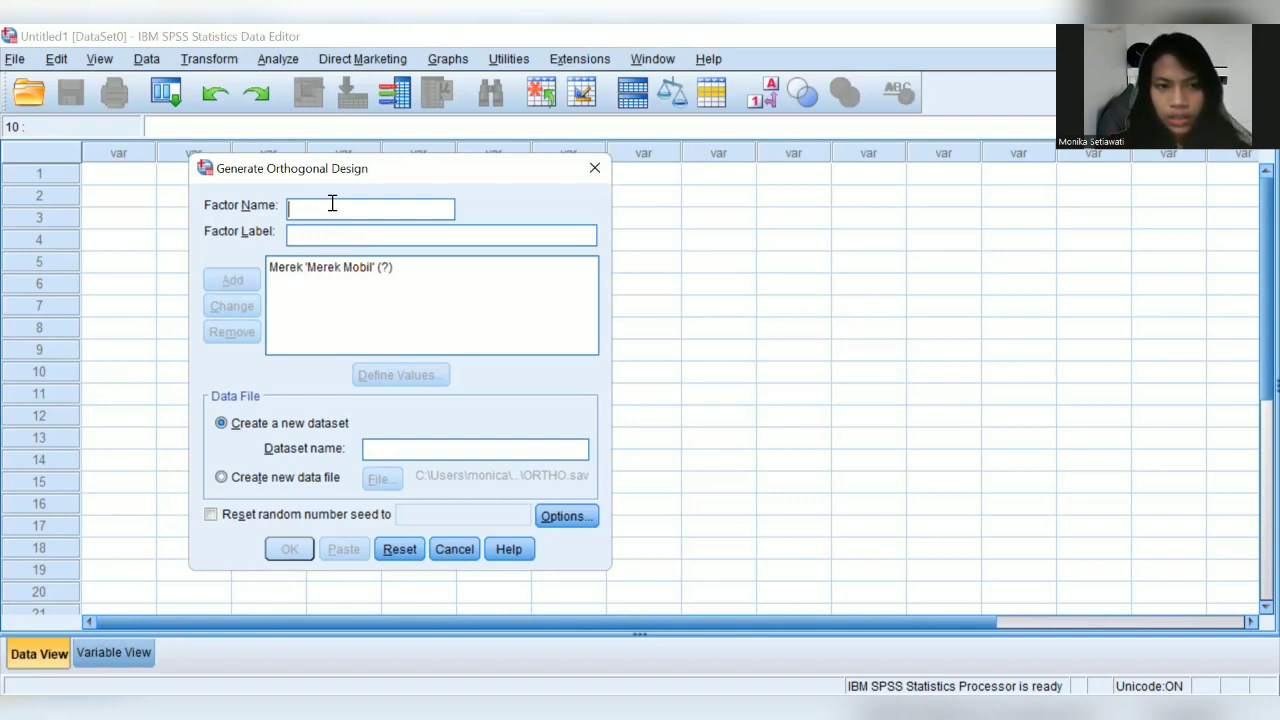
Step: Add a second factor named Warna with the label Warna Mobil to the orthogonal design
text(War)
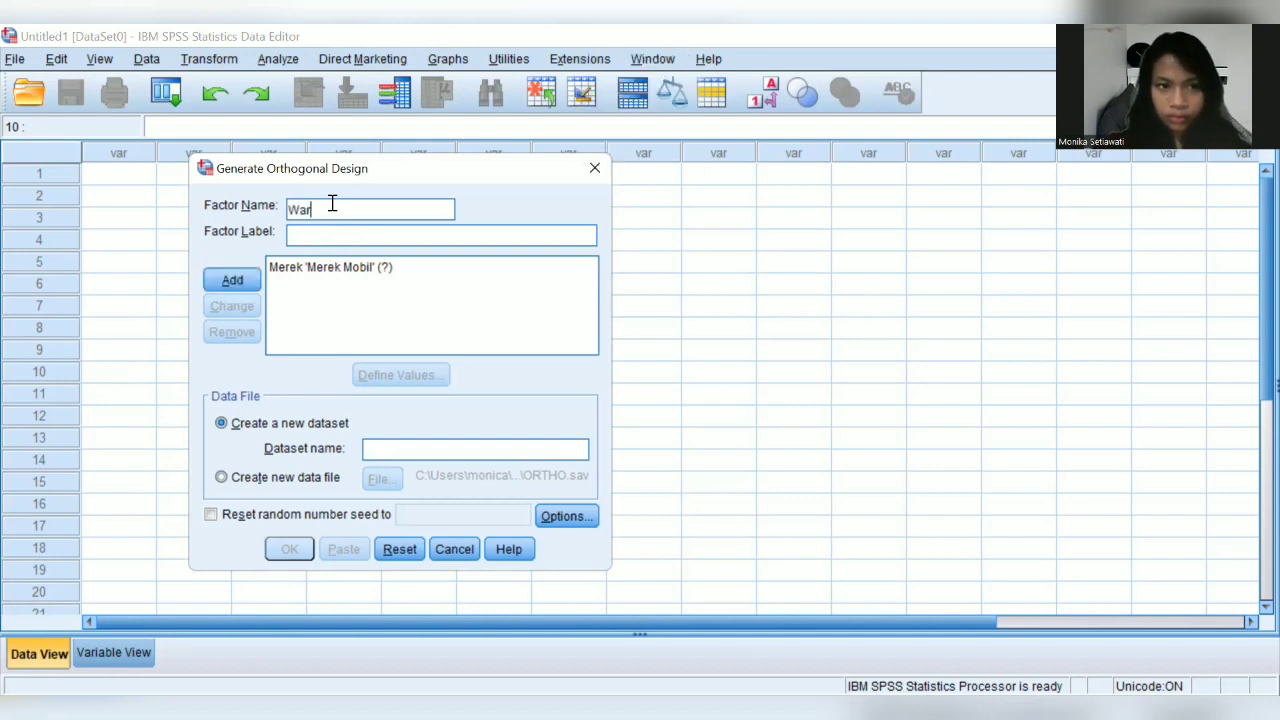
text(na)
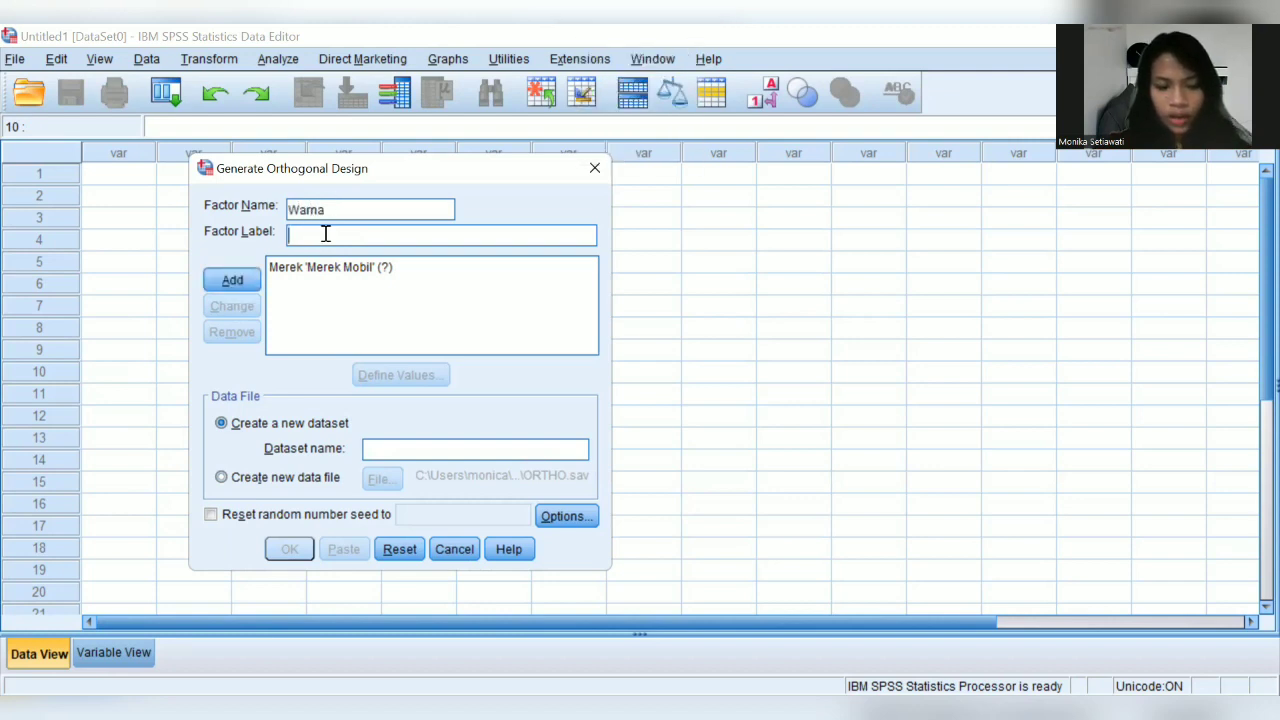
text(W)
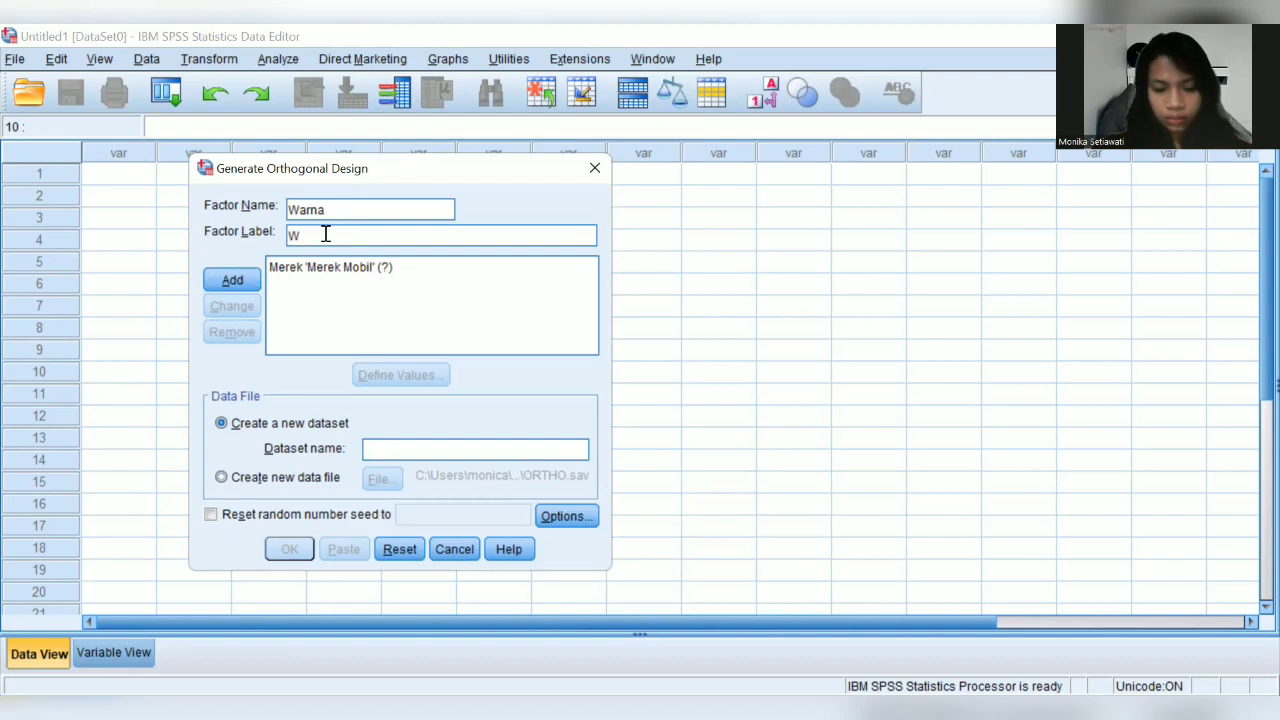
text(arna)
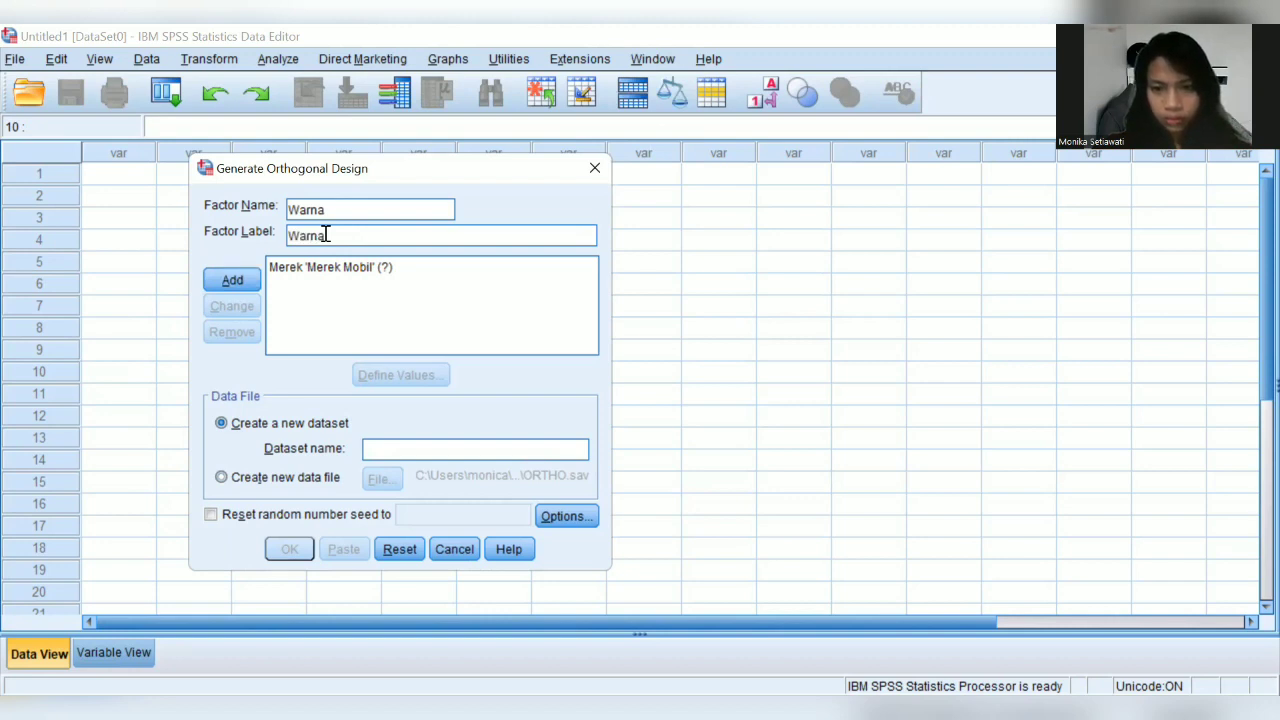
text( mo)
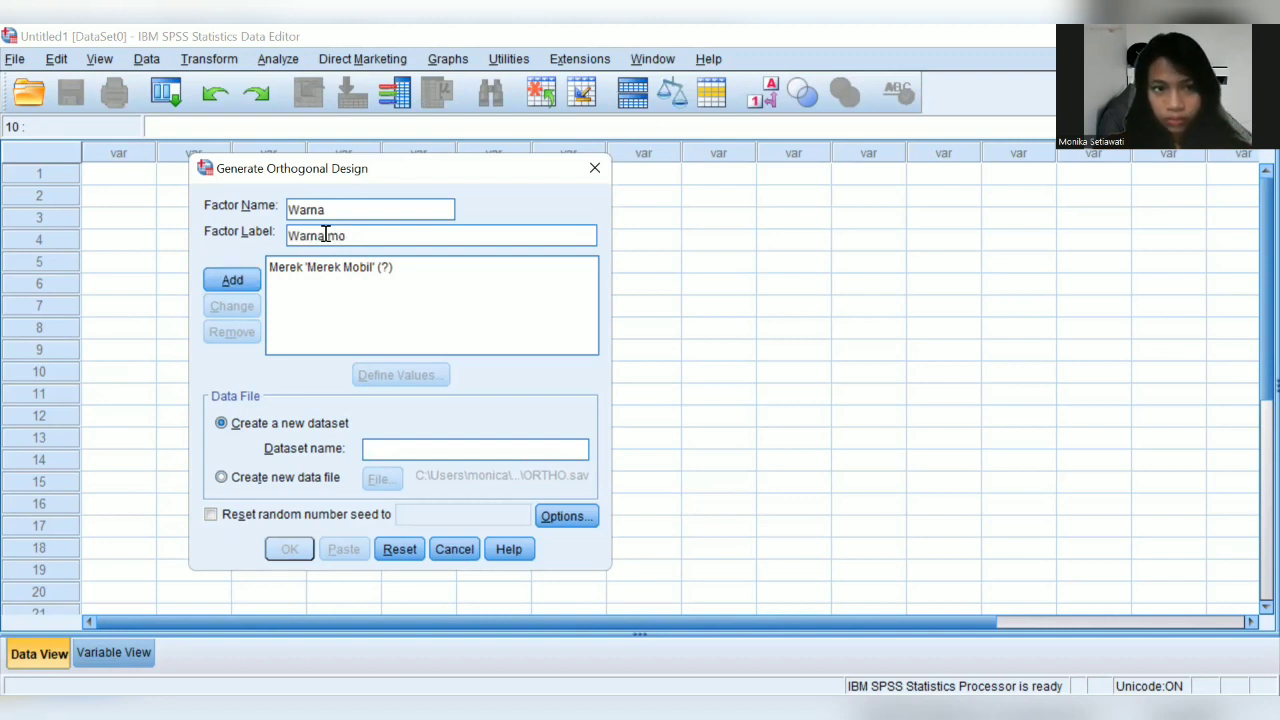
key(BackSpace)
key(BackSpace)
key(BackSpace)
text(Mo)
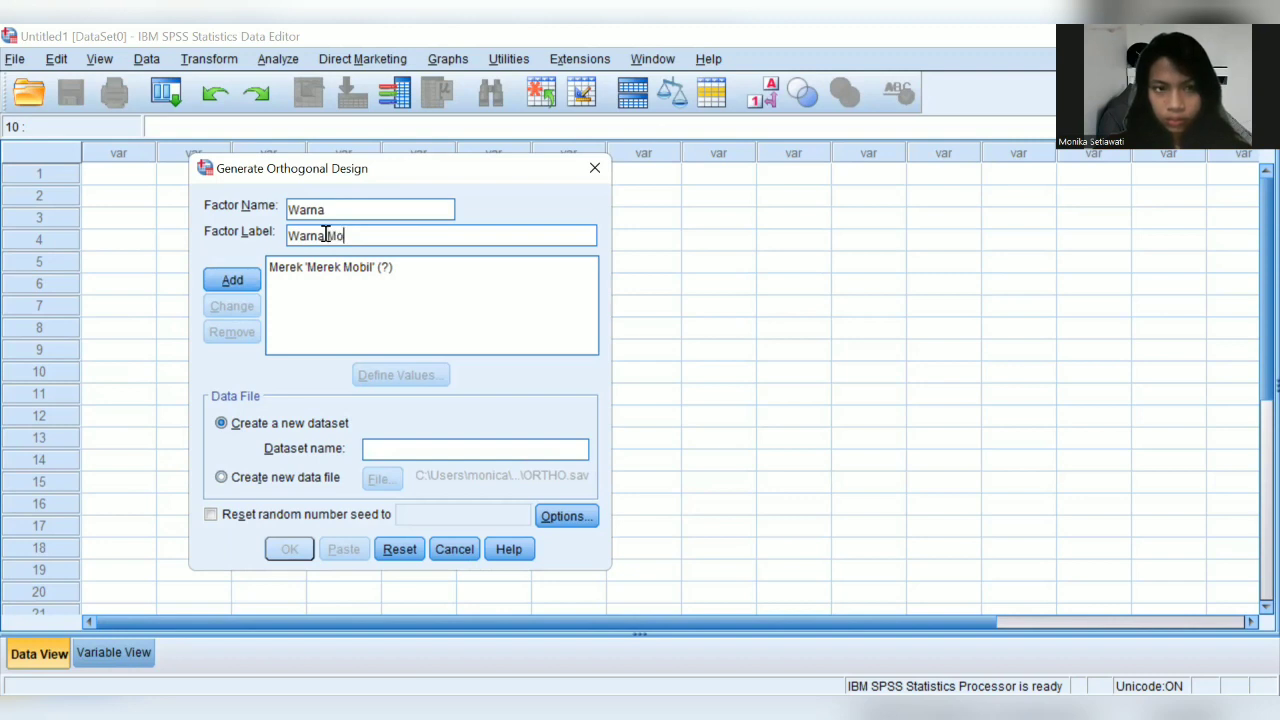
text(bil)
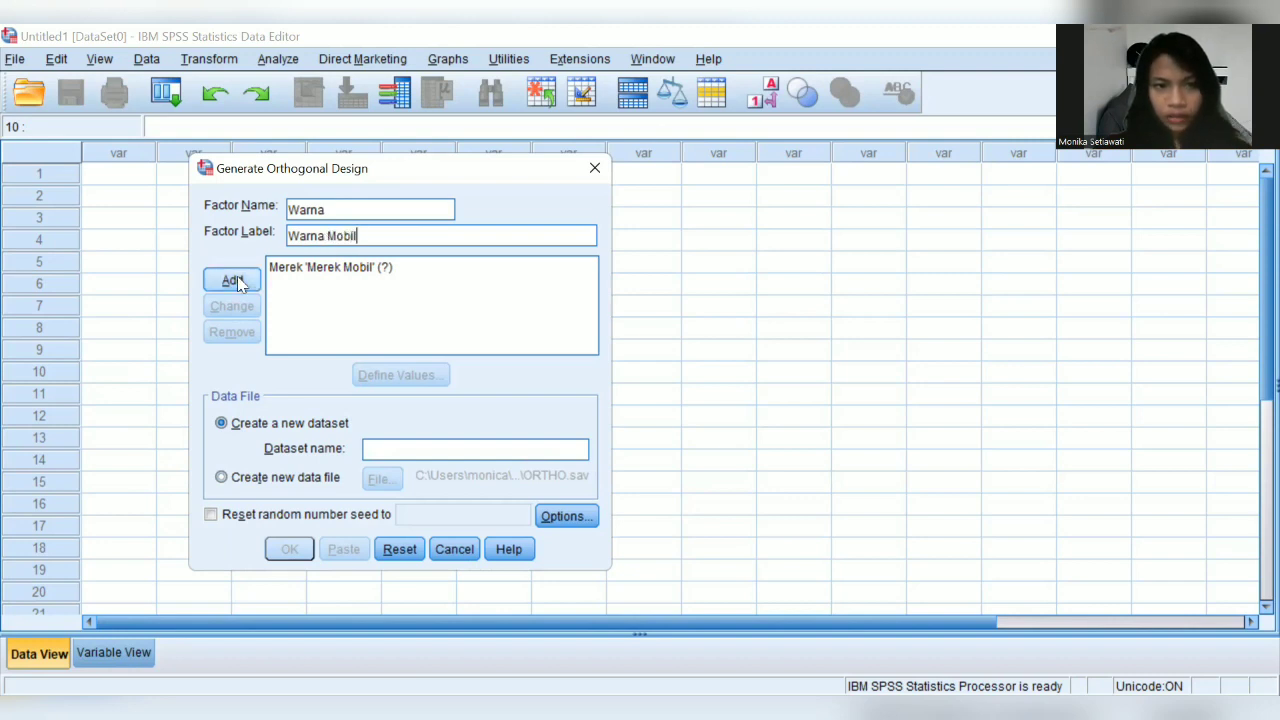
click(232, 281)
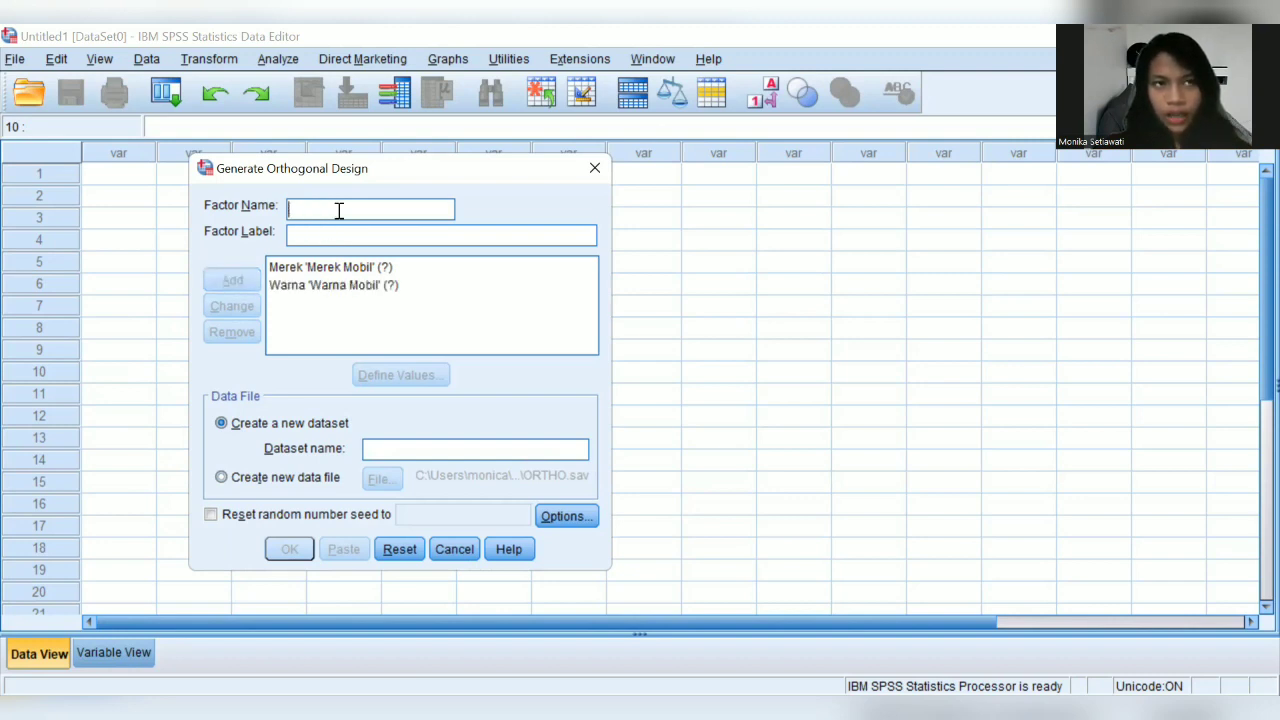
Step: Add a third factor named Transmisi with the label Transmisi Mobil to the orthogonal design
text(T)
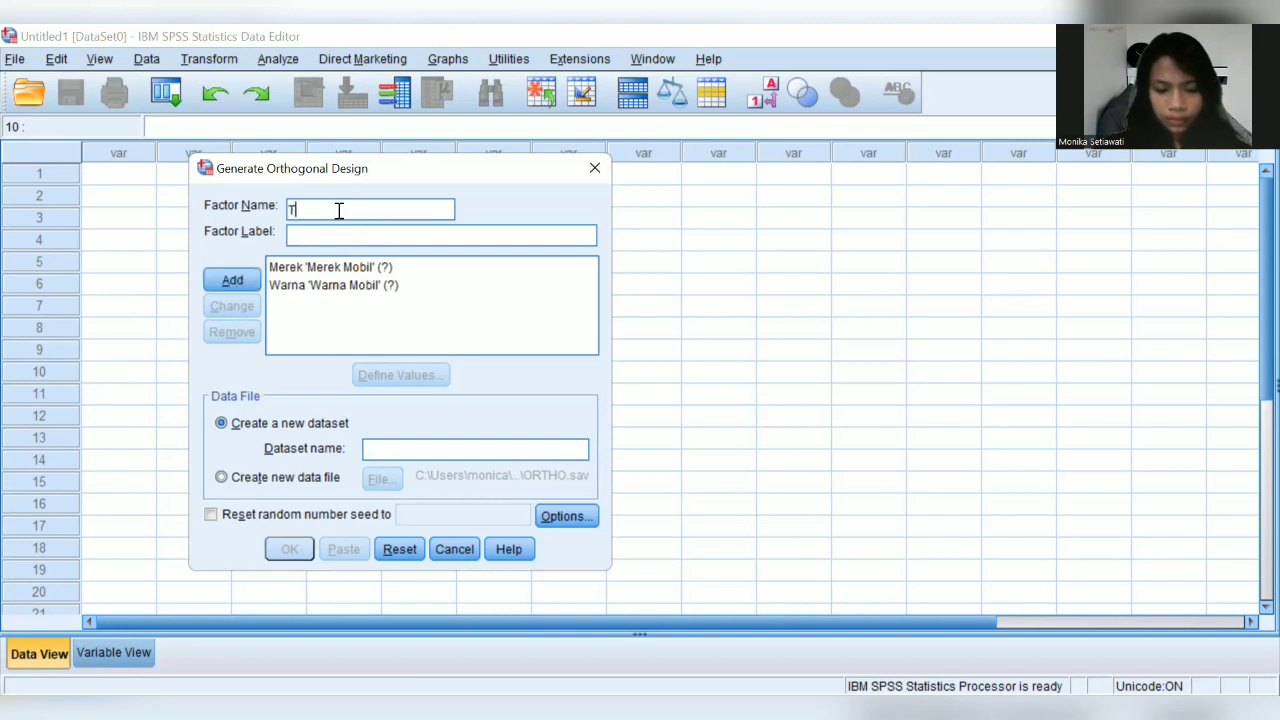
text(ransmisi)
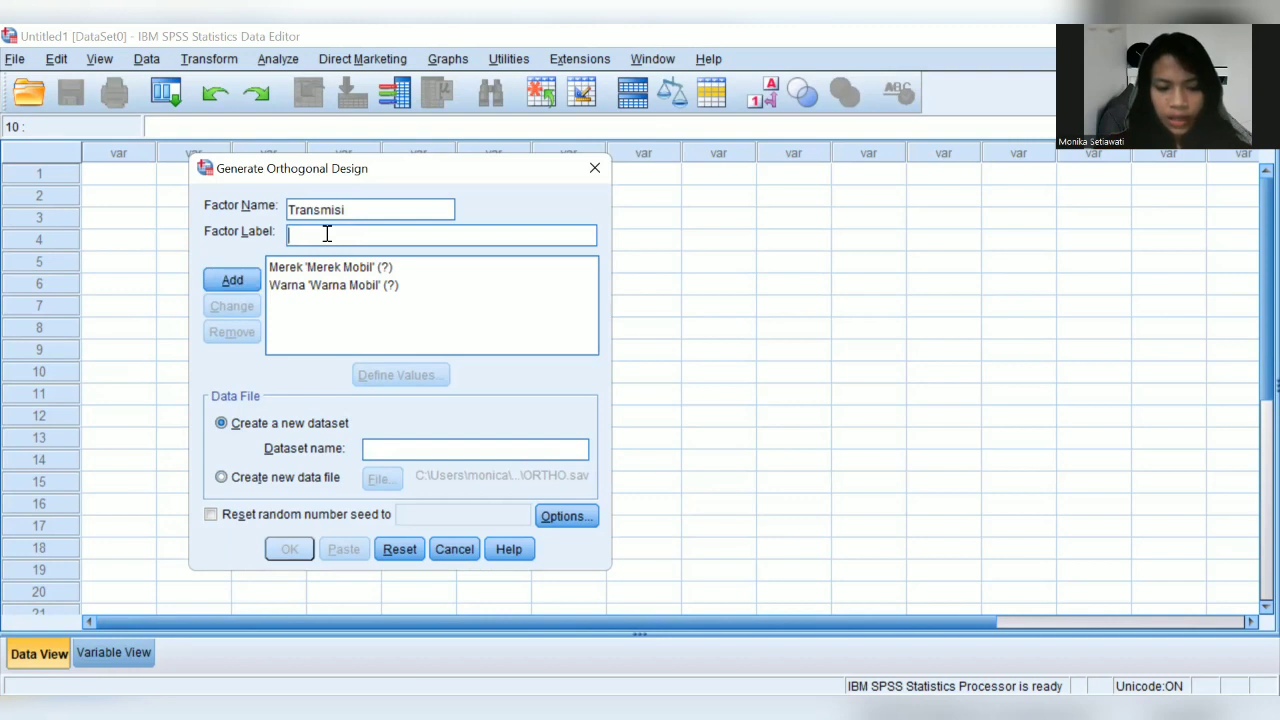
text(Tra)
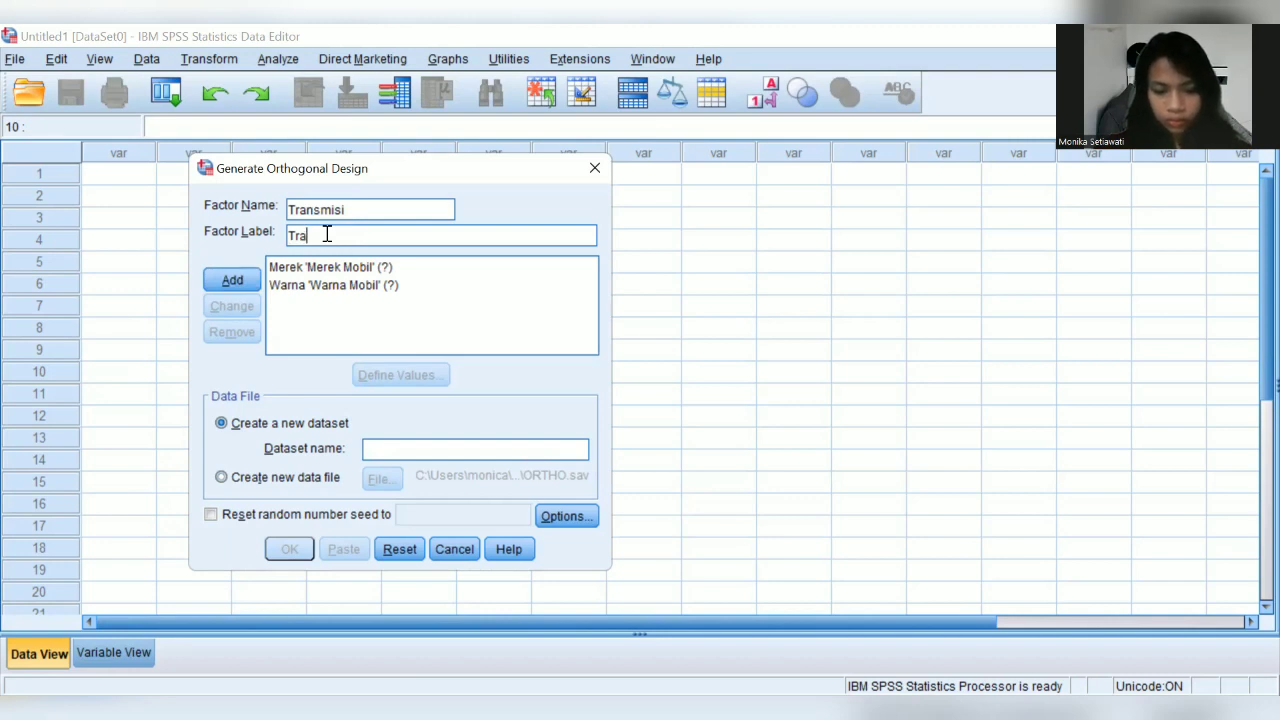
text(nsmisi)
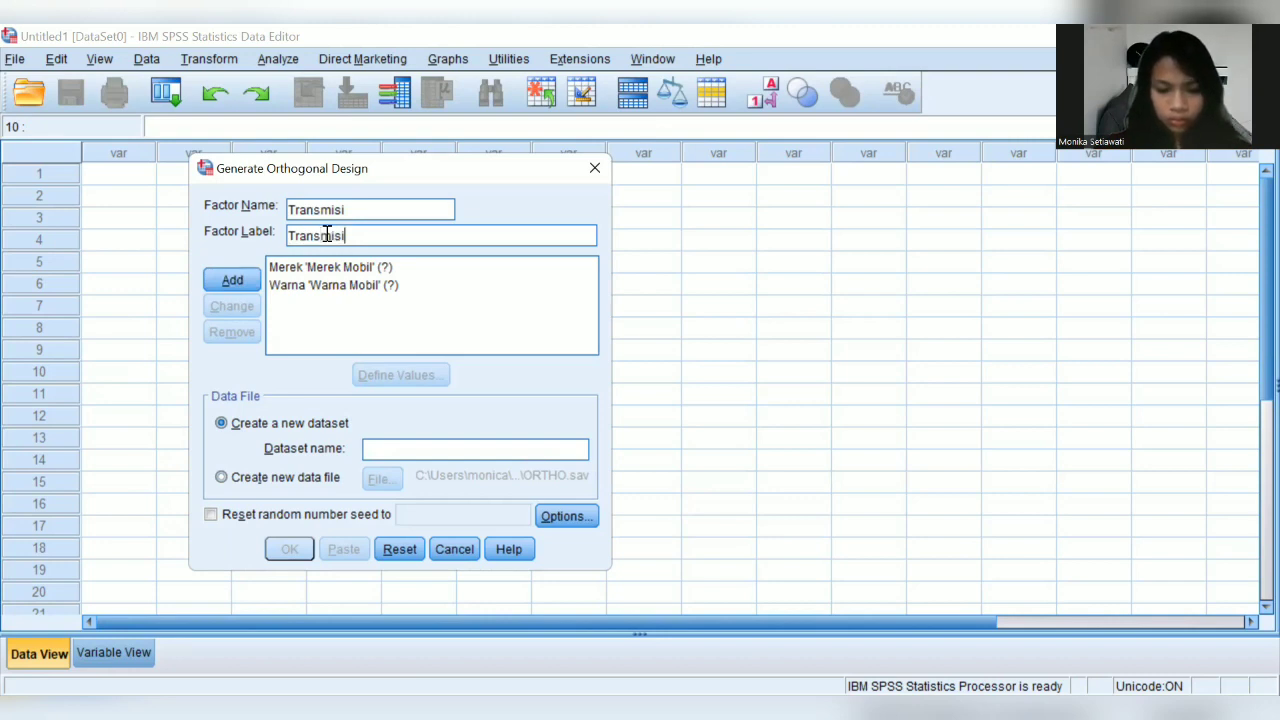
text( Mobil)
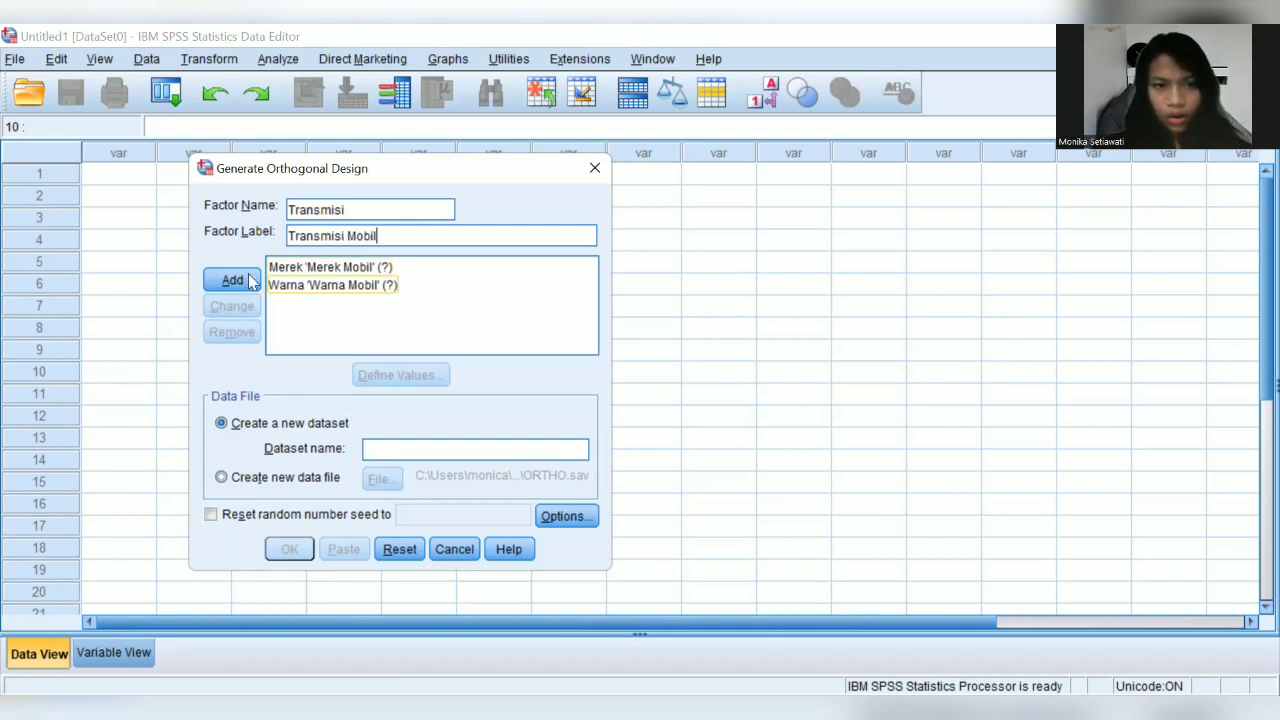
click(238, 283)
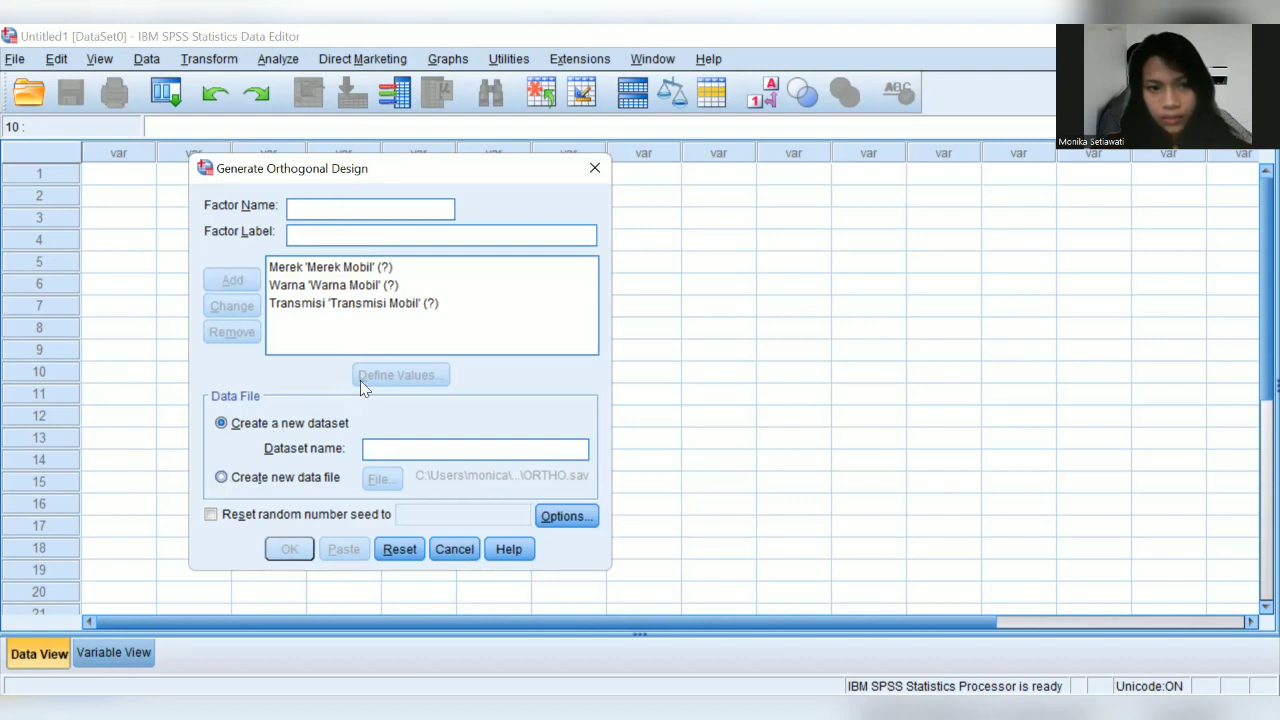
Step: Start defining the levels of the Merek factor, giving value 1 the label Avanza Veloz
click(335, 270)
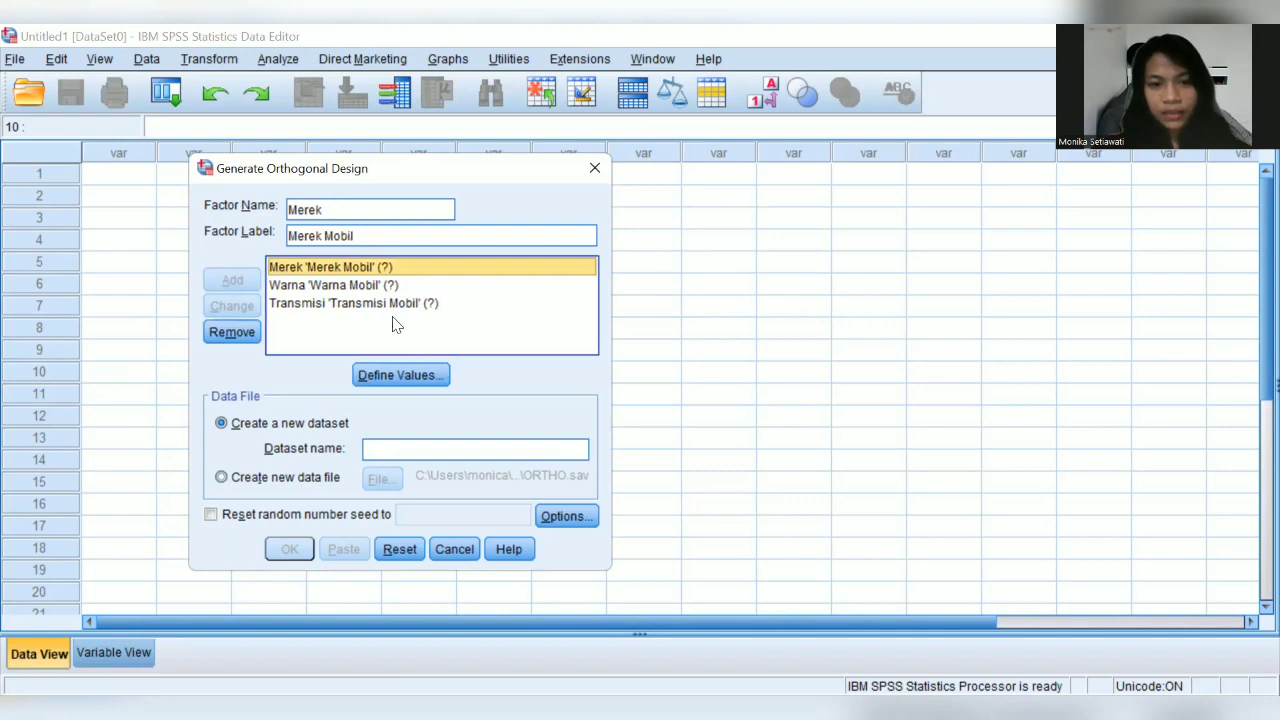
click(378, 380)
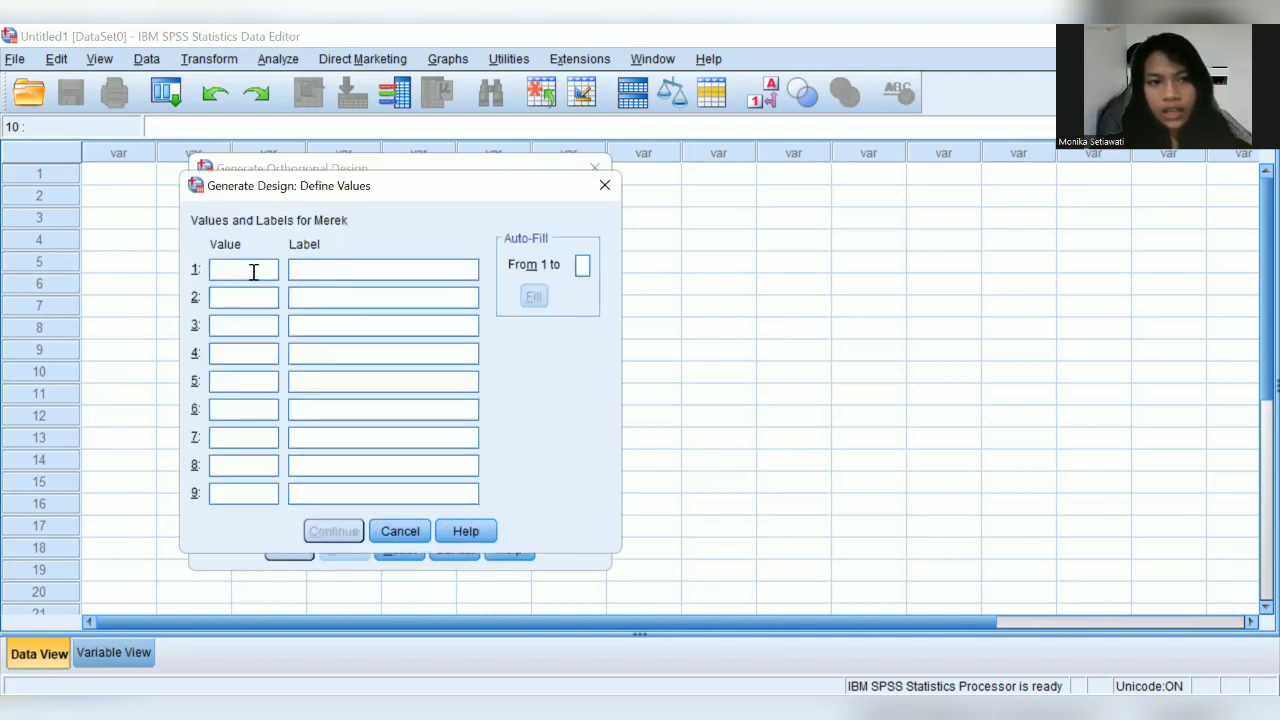
click(253, 271)
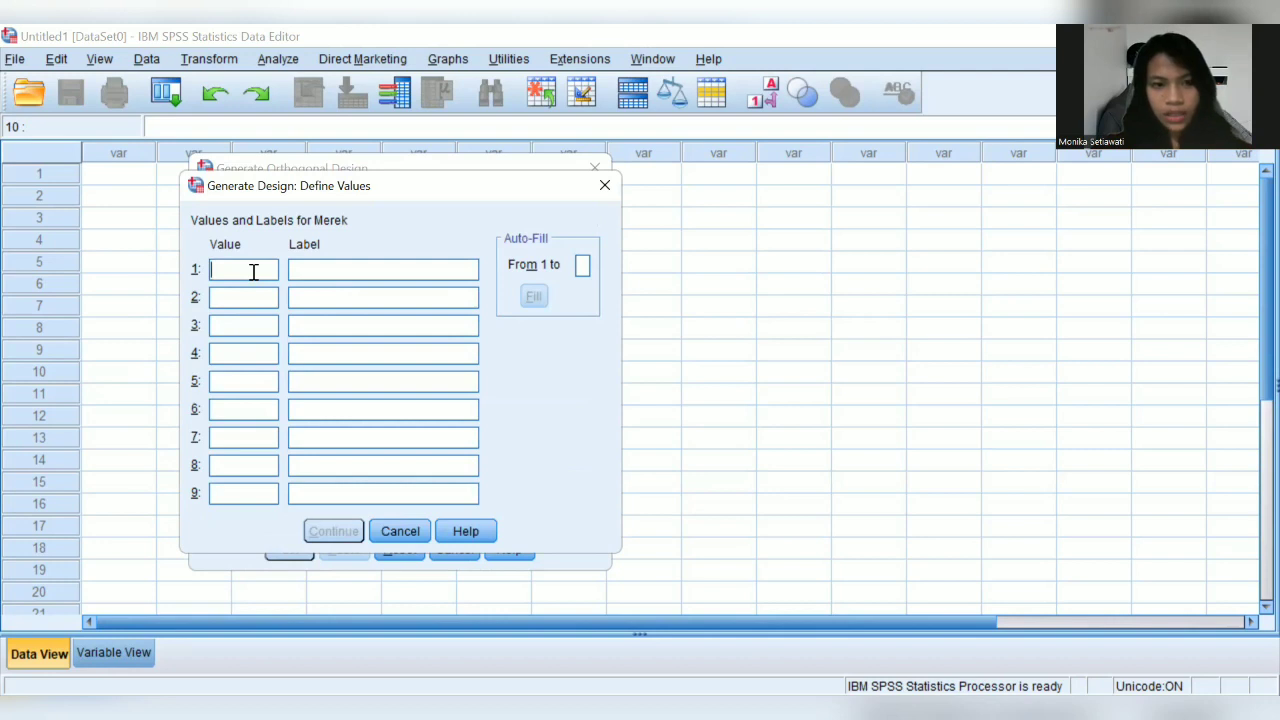
text(1)
click(318, 267)
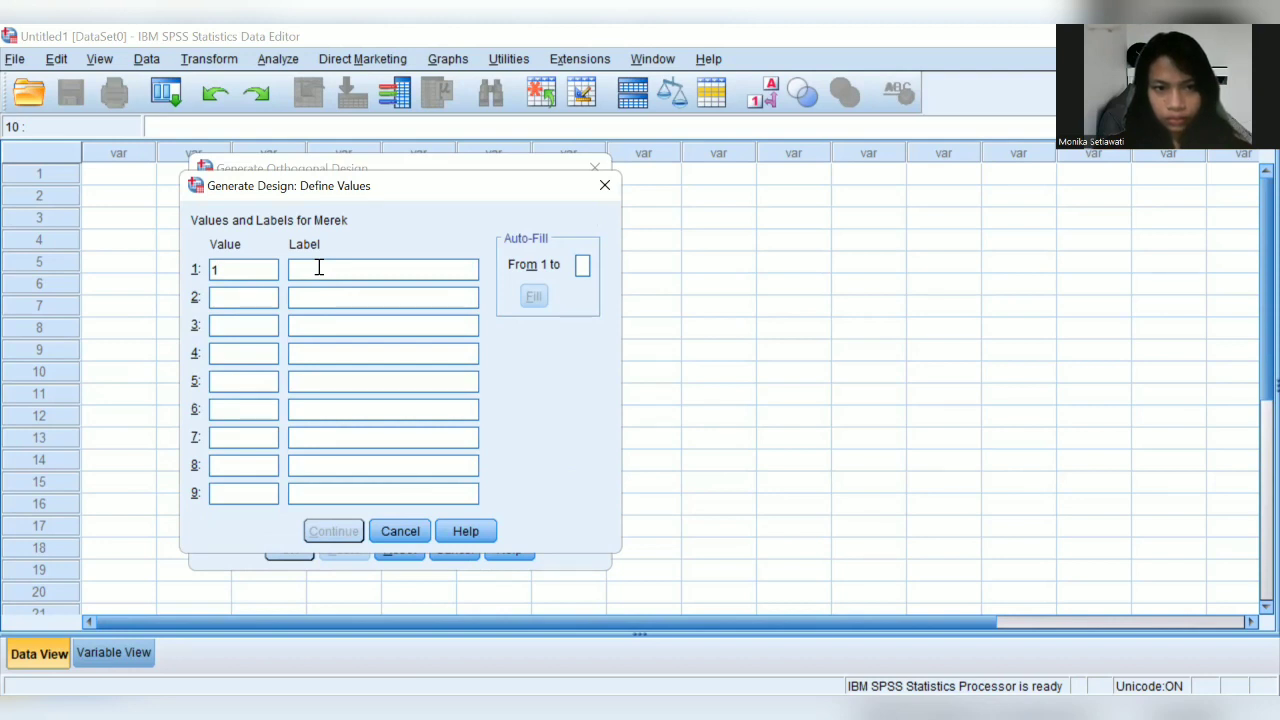
text(Avan)
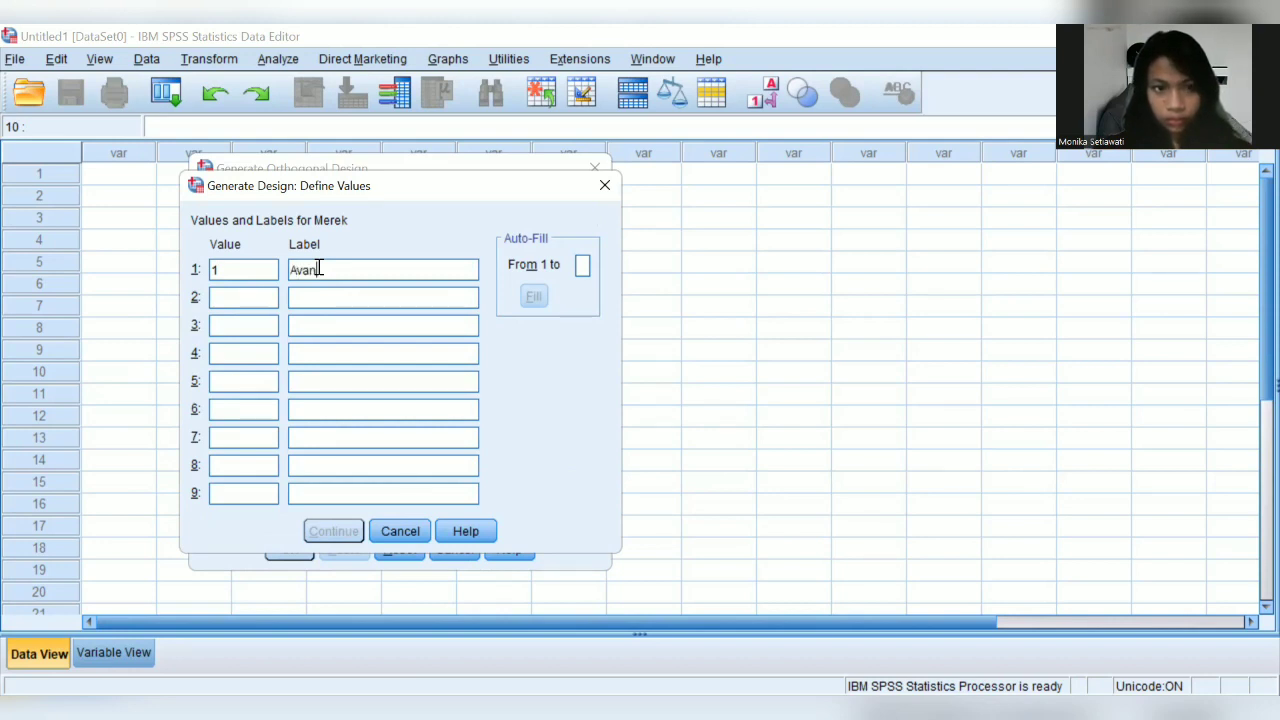
text(za Valo)
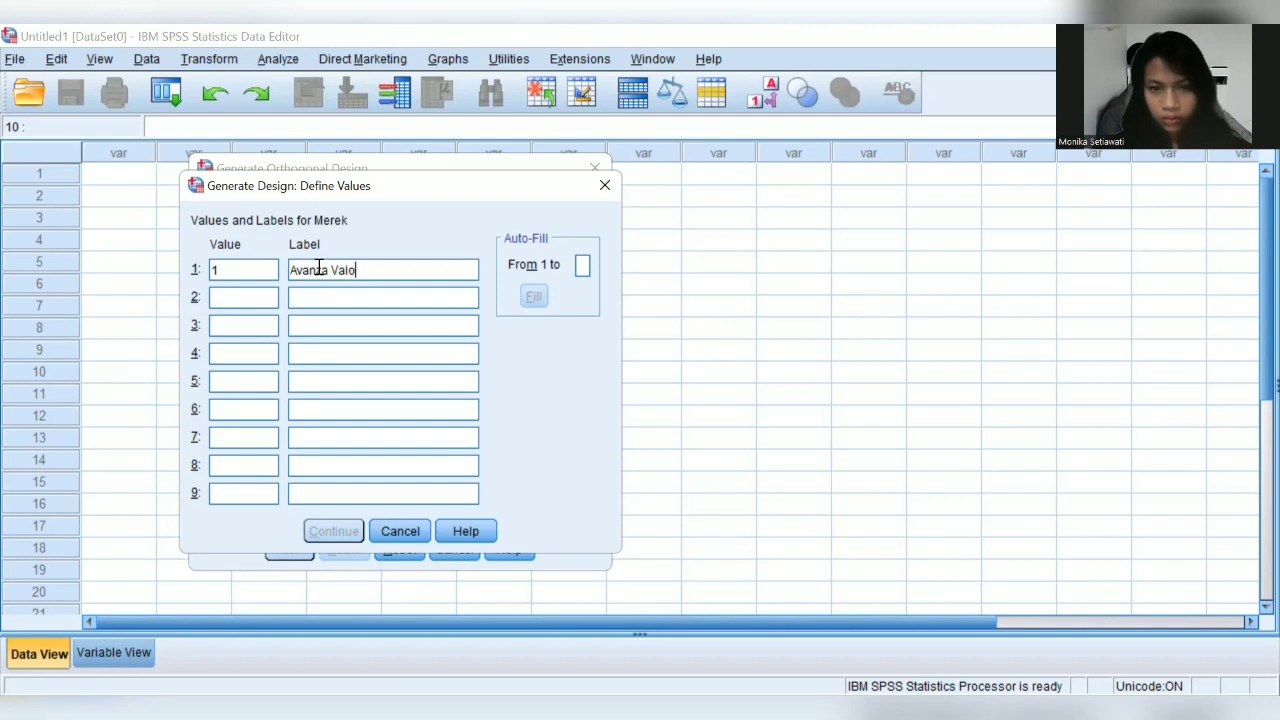
text(s)
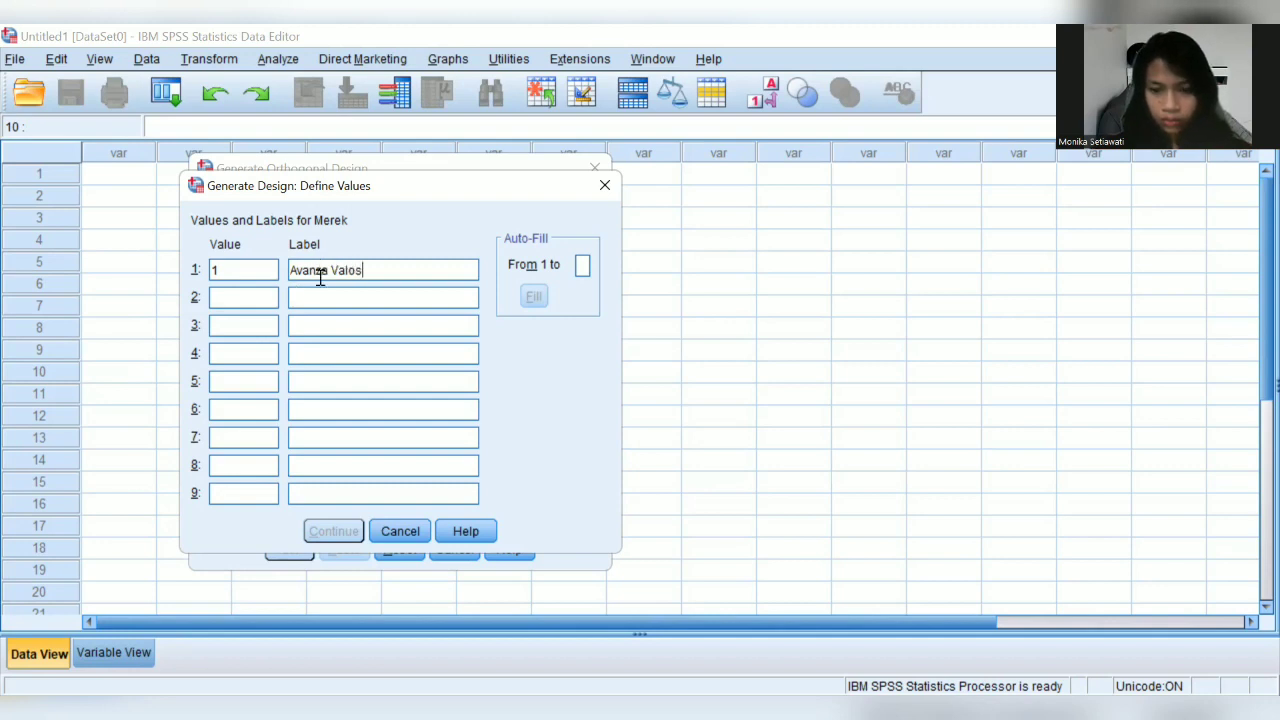
key(BackSpace)
key(BackSpace)
key(BackSpace)
key(BackSpace)
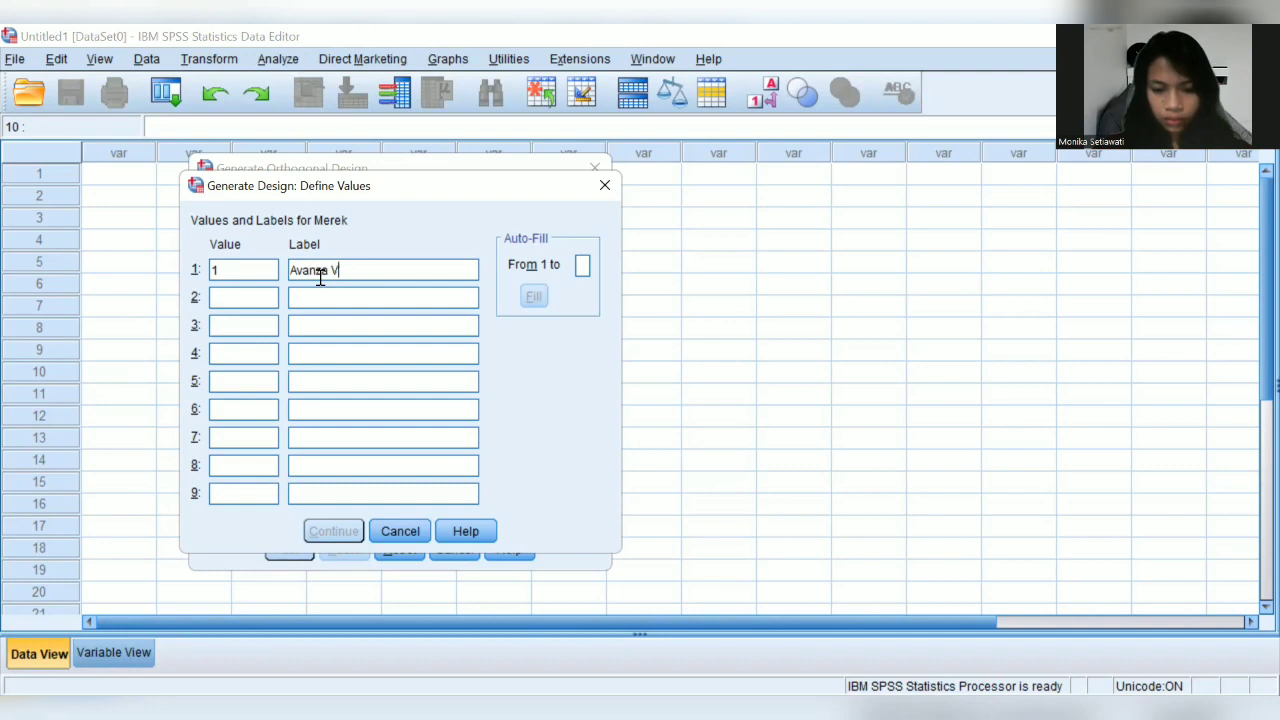
text(elp)
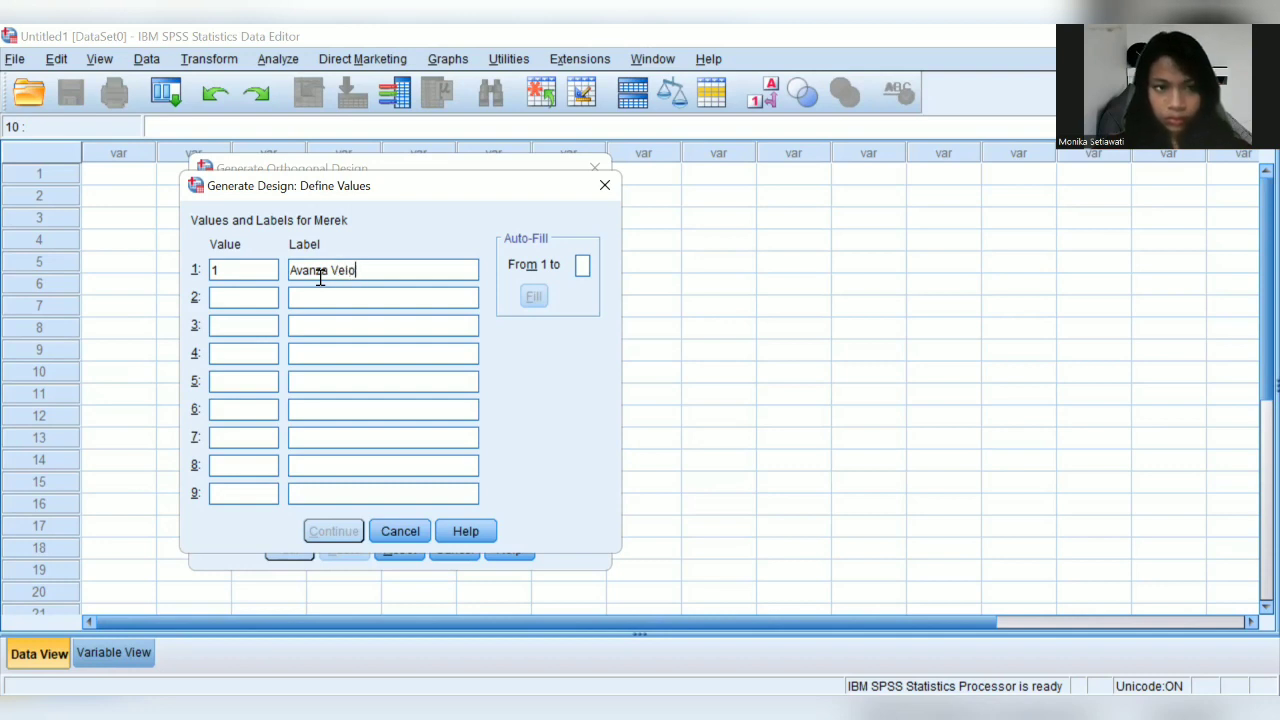
text(z)
Step: Complete the Merek levels with value 2 labelled Rush and value 3 labelled Innova
click(265, 292)
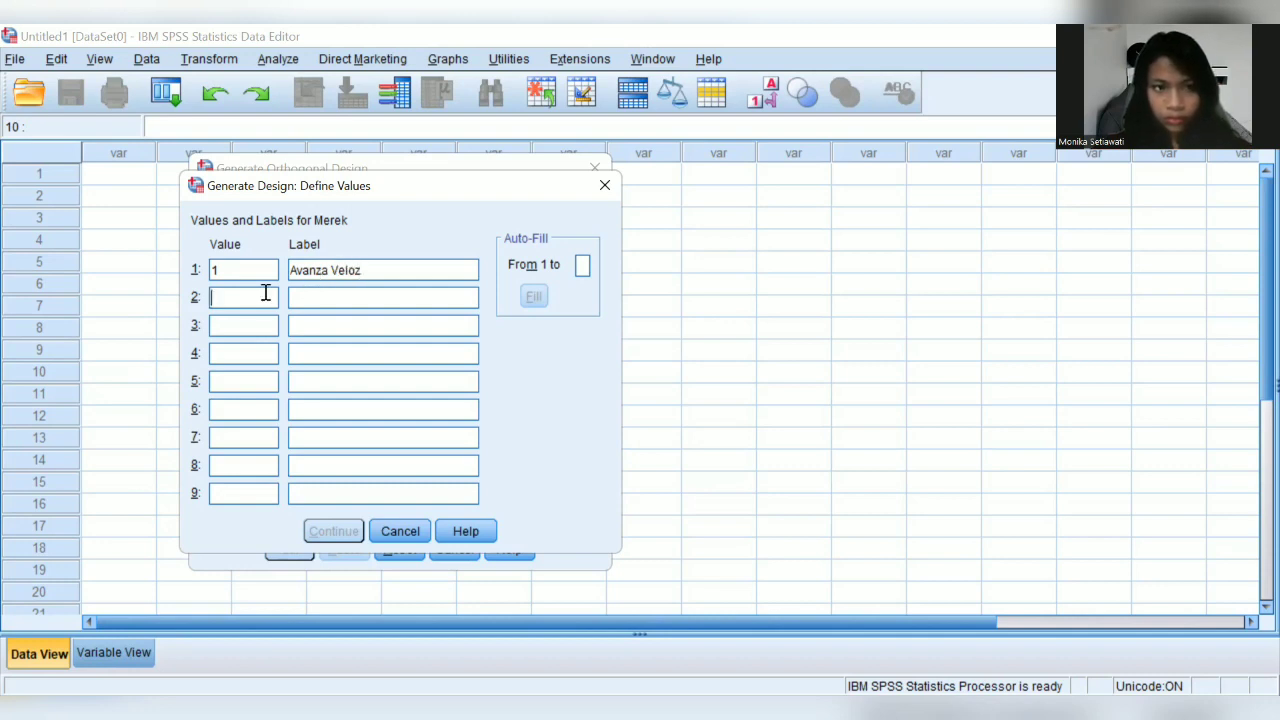
text(2)
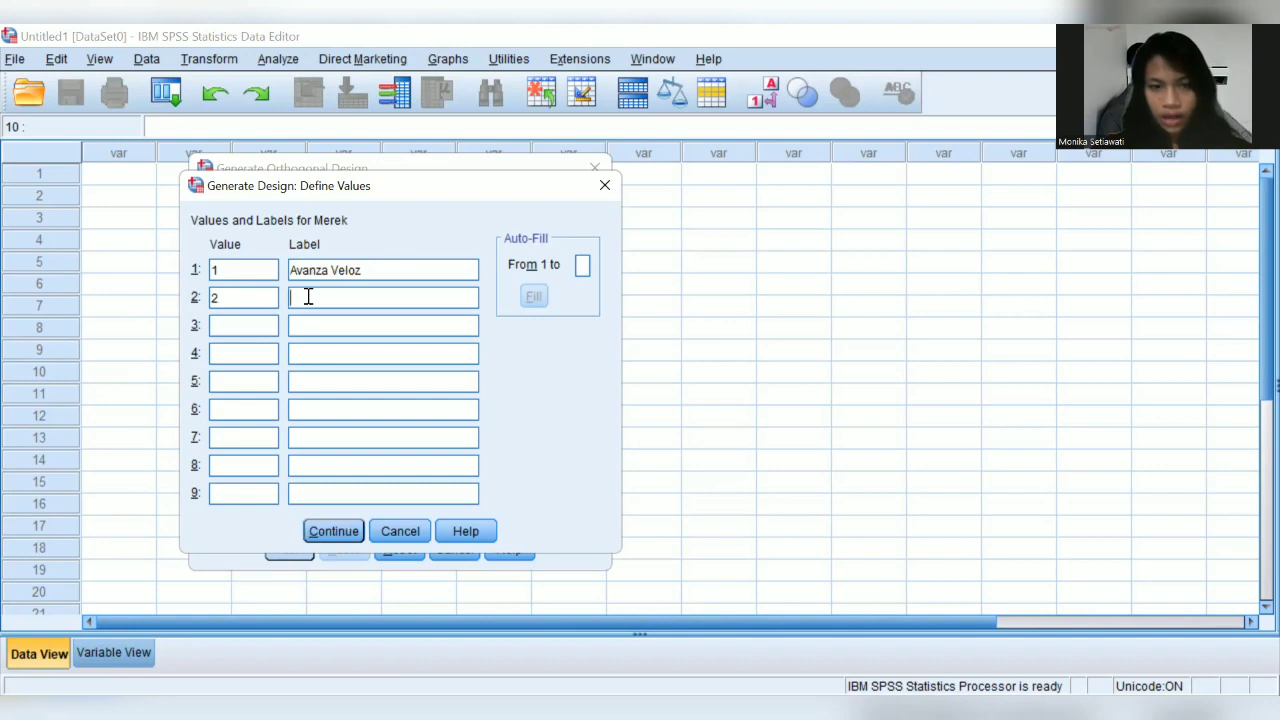
text(R)
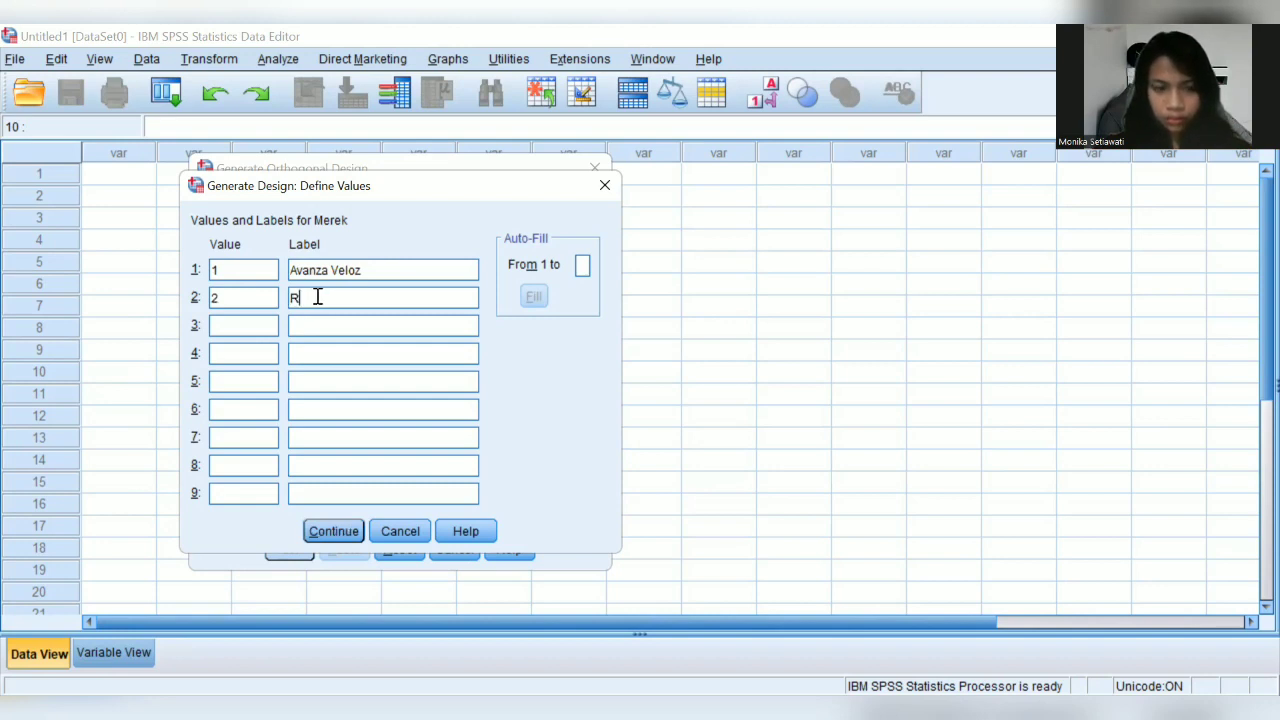
text(ush)
click(237, 320)
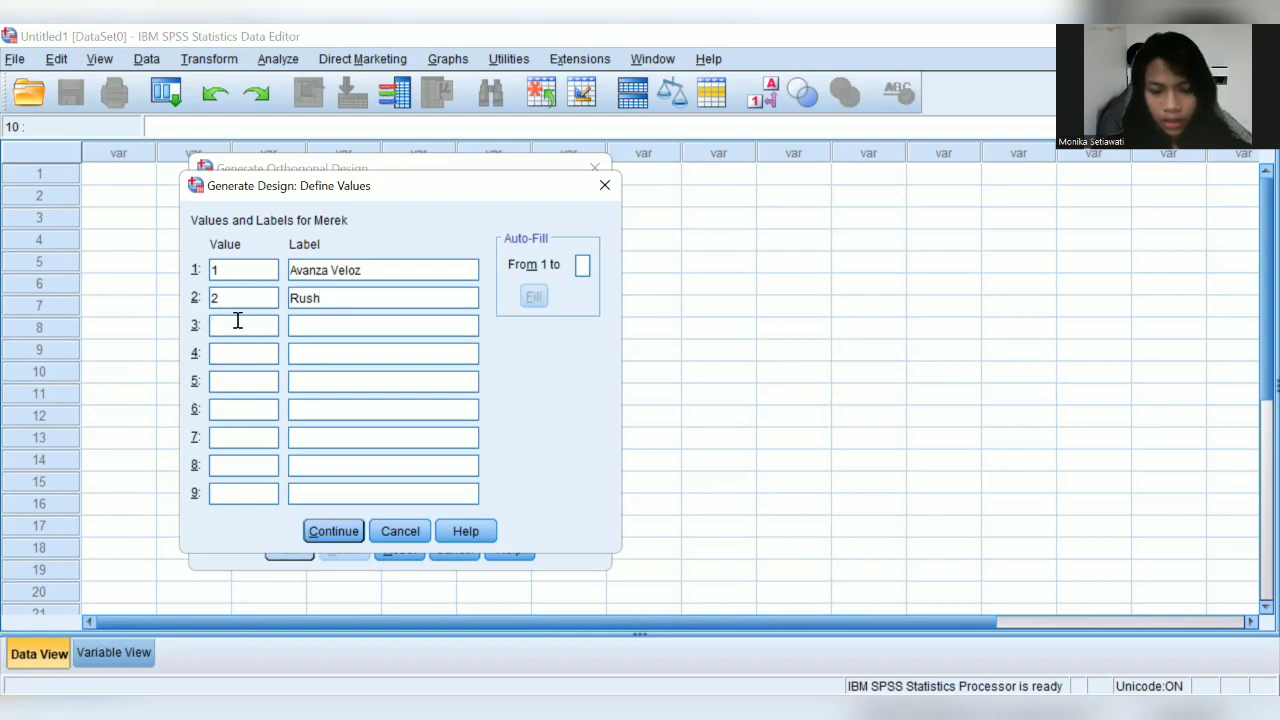
text(3)
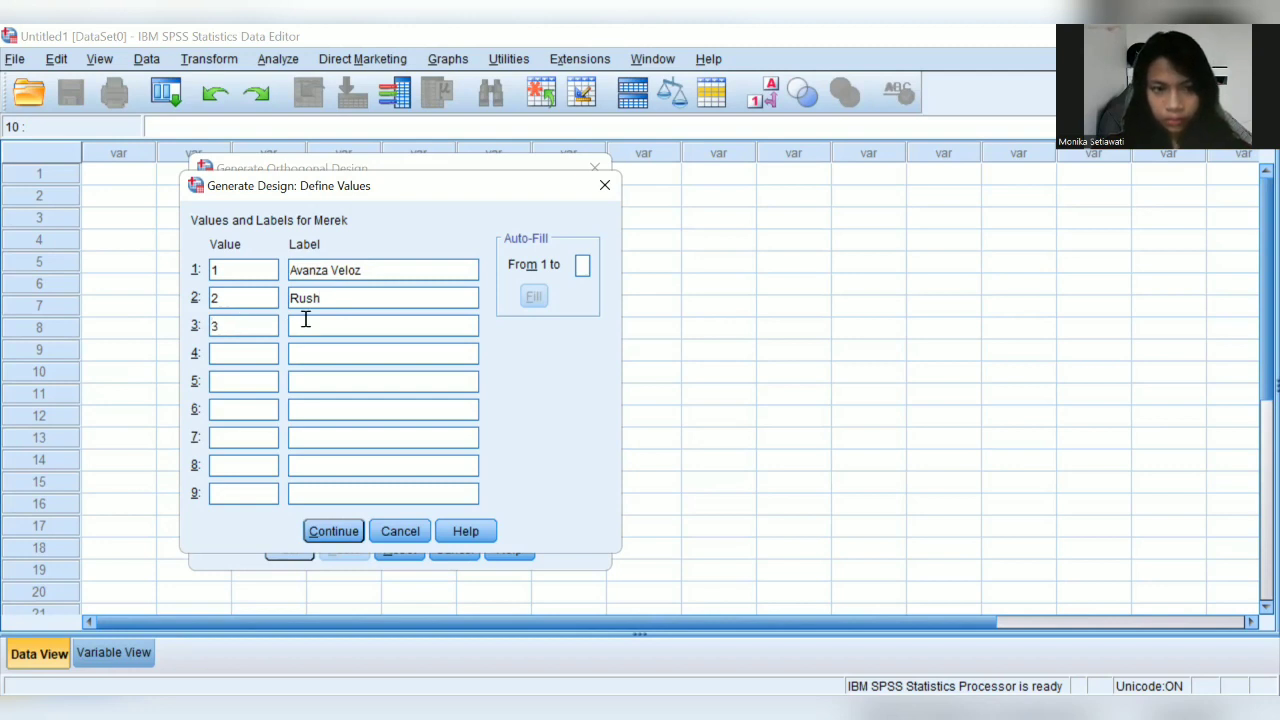
click(305, 320)
text(I)
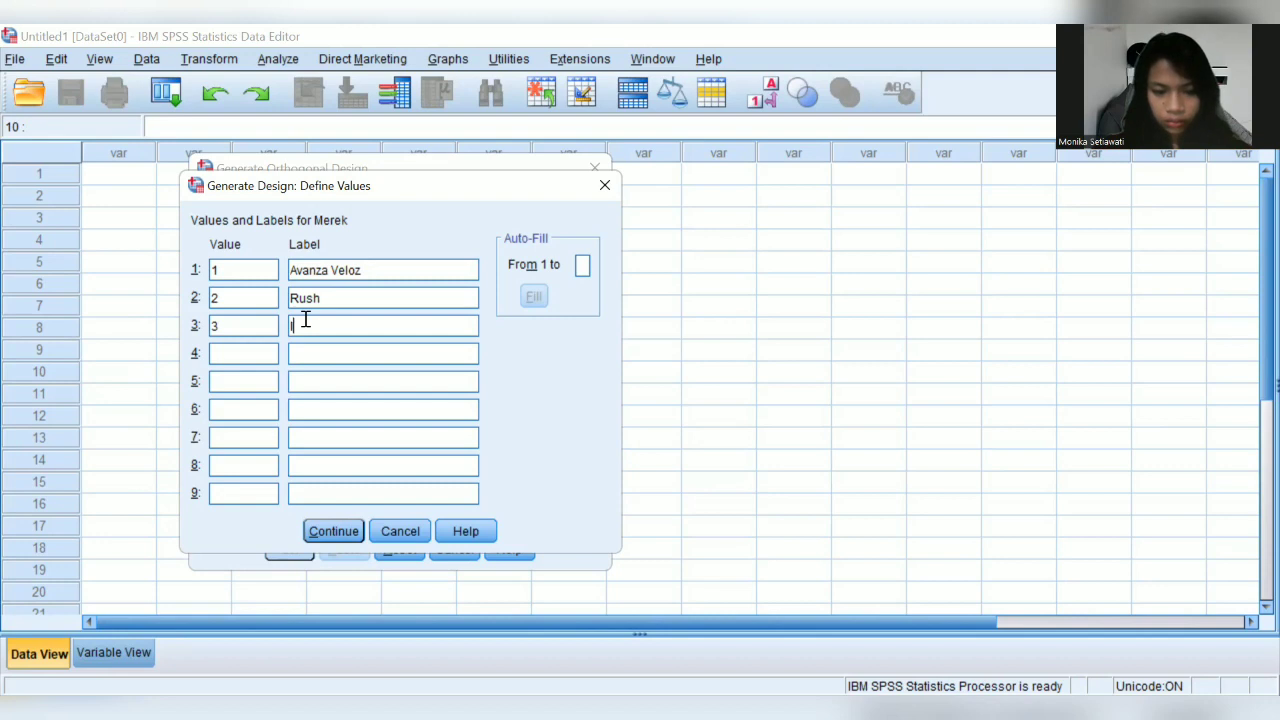
text(nnova)
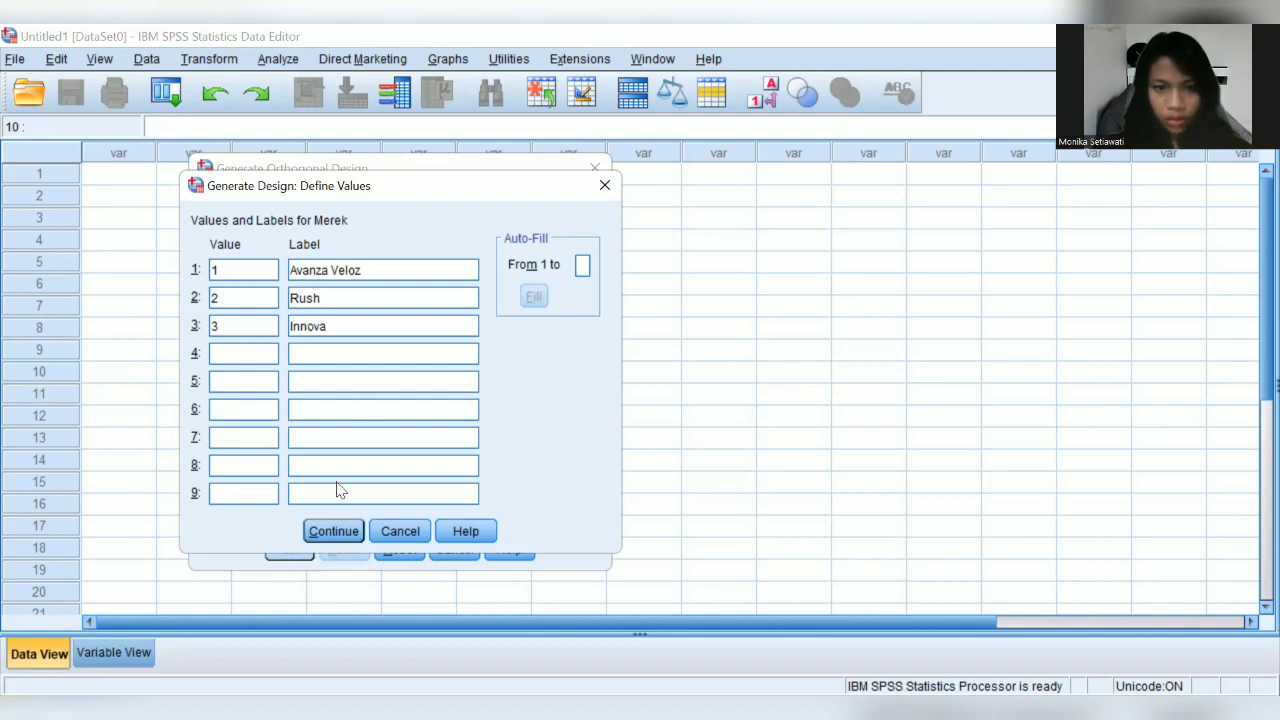
click(313, 538)
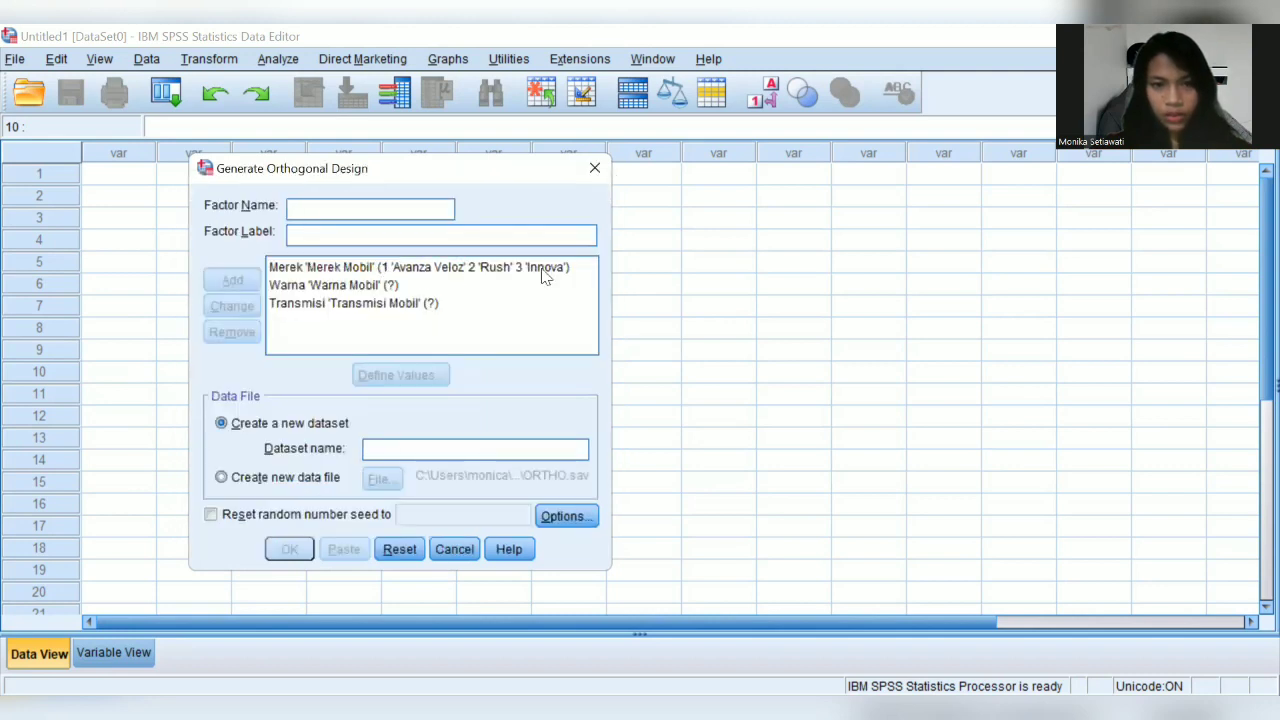
Step: Define the levels of the Warna factor as 1 Hitam, 2 Putih and 3 Silver
click(333, 286)
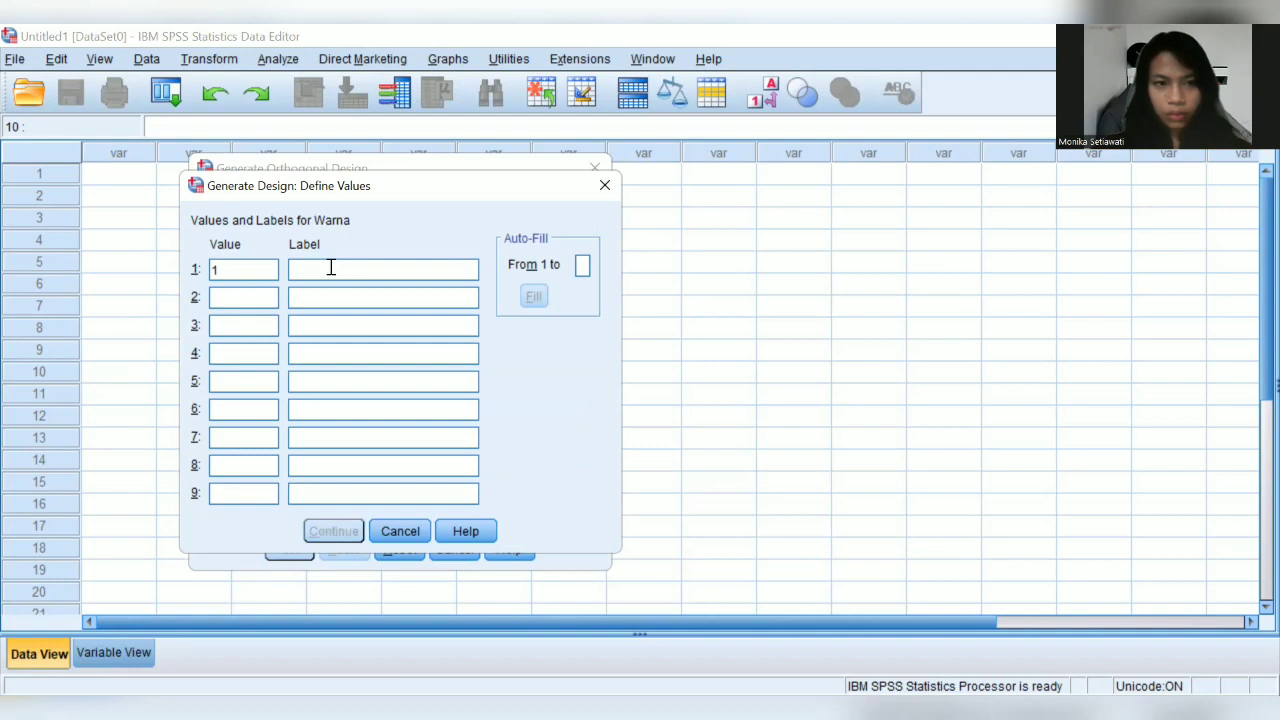
text(Hi)
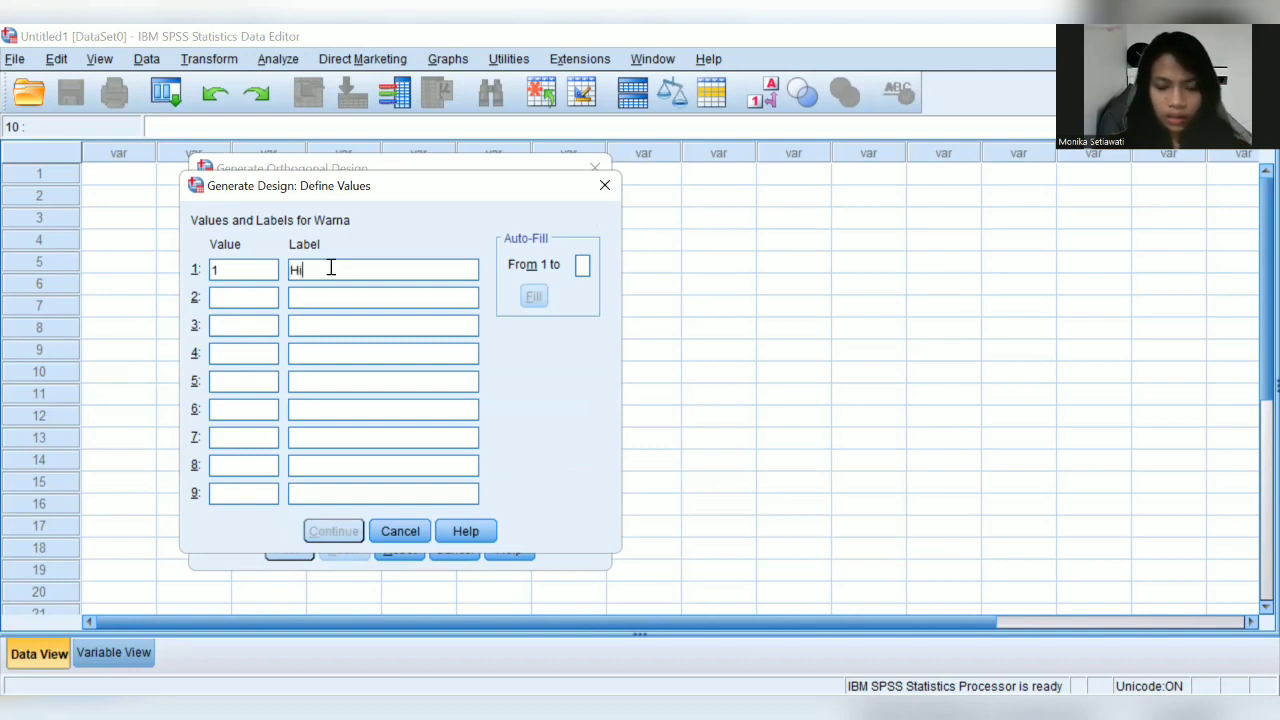
text(tam)
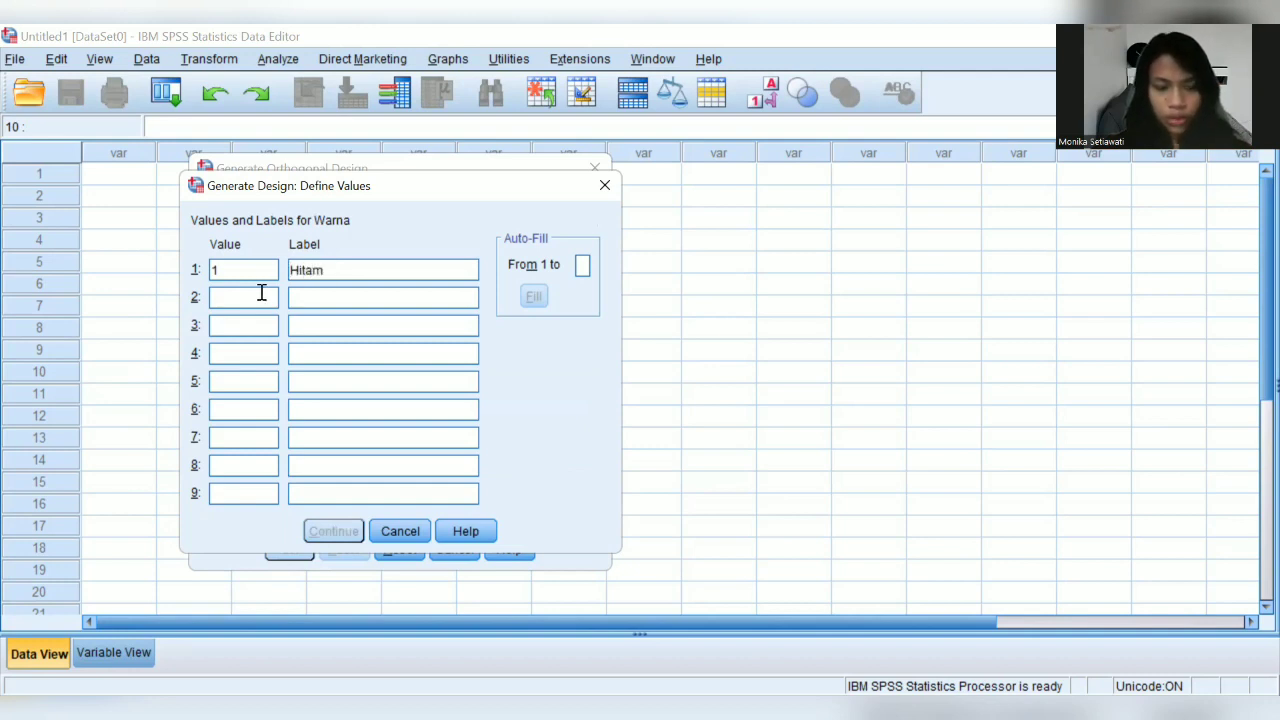
click(261, 296)
text(2)
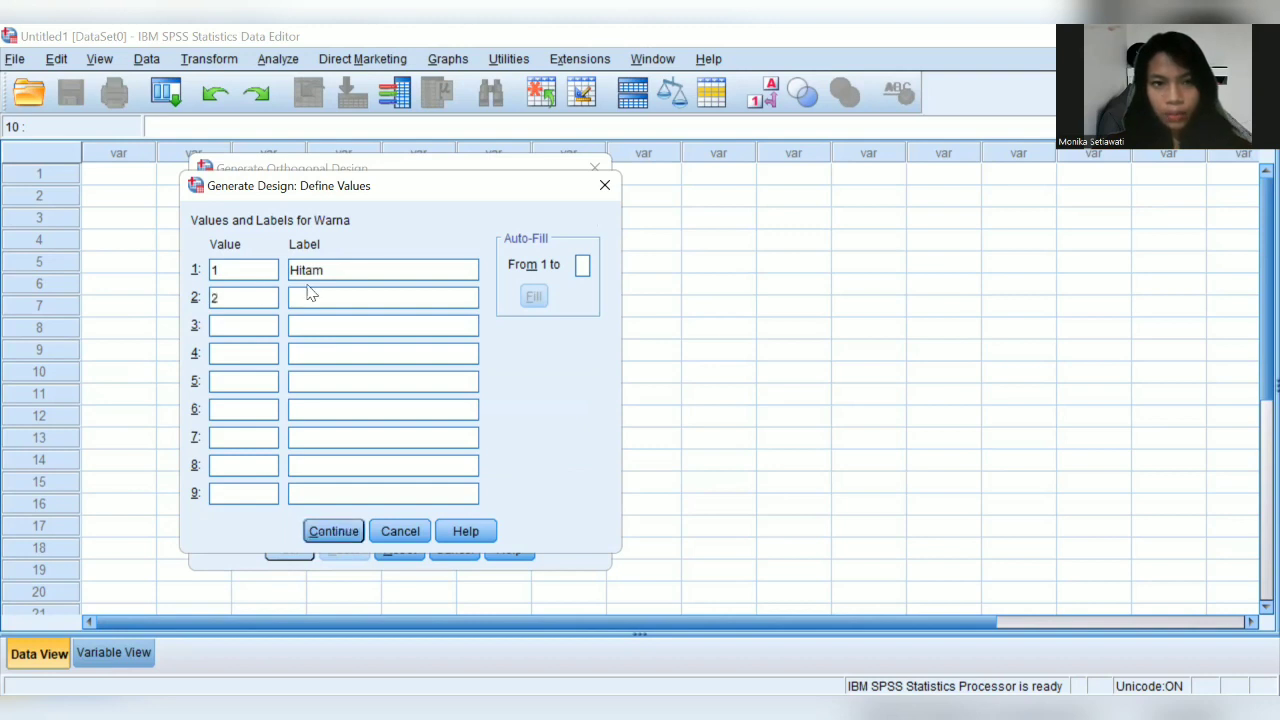
click(314, 290)
text(P)
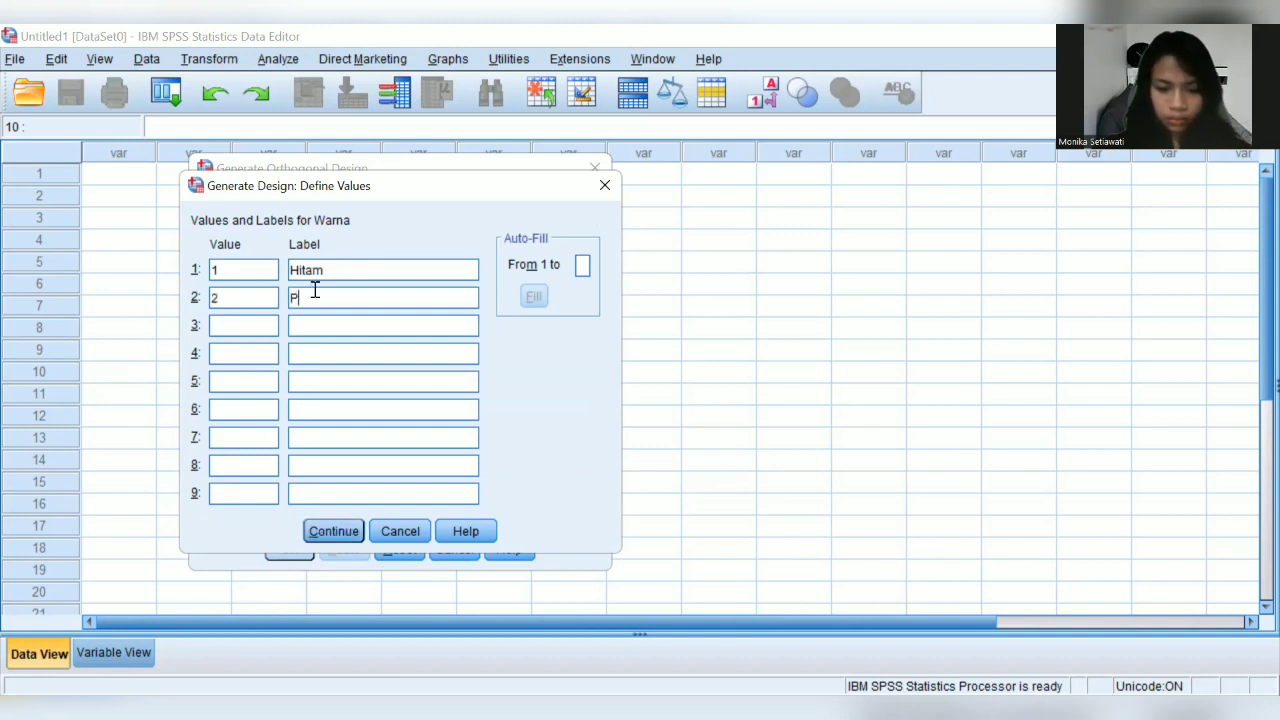
text(utih)
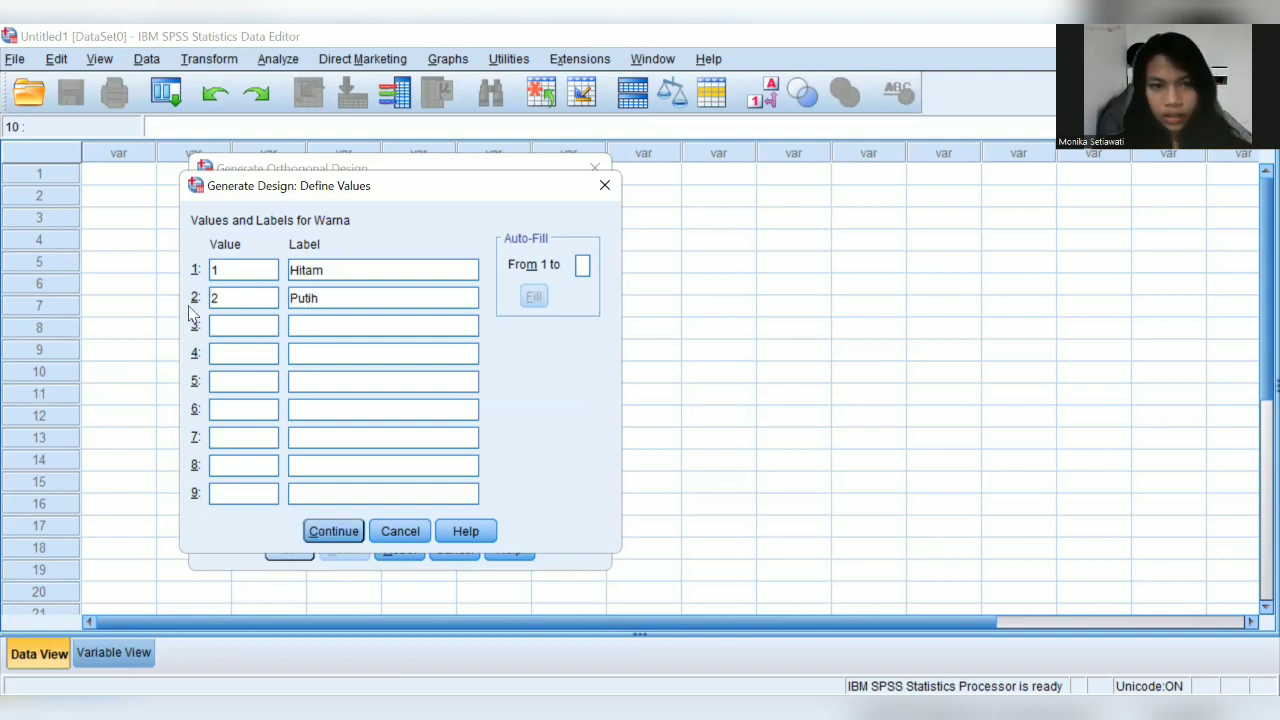
click(245, 325)
text(3)
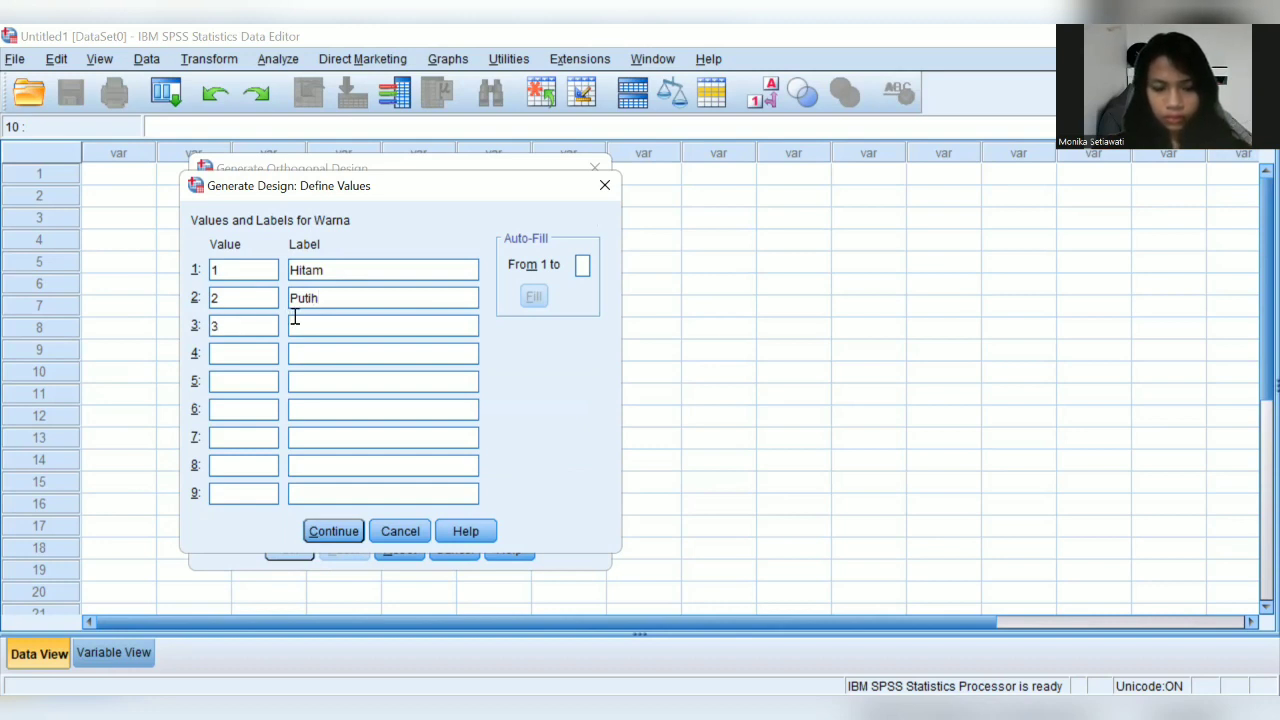
click(295, 318)
text(Silver)
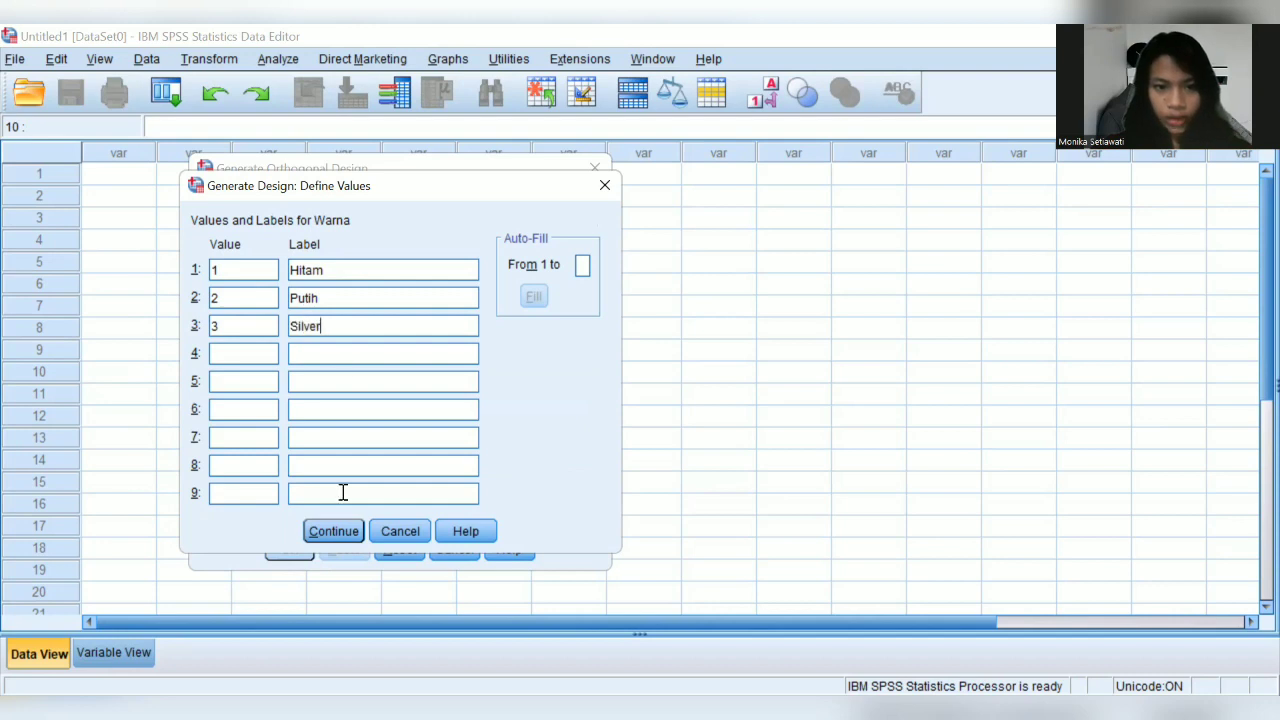
key(Return)
Step: Define the levels of the Transmisi factor as 1 Manual and 2 Matic
click(386, 308)
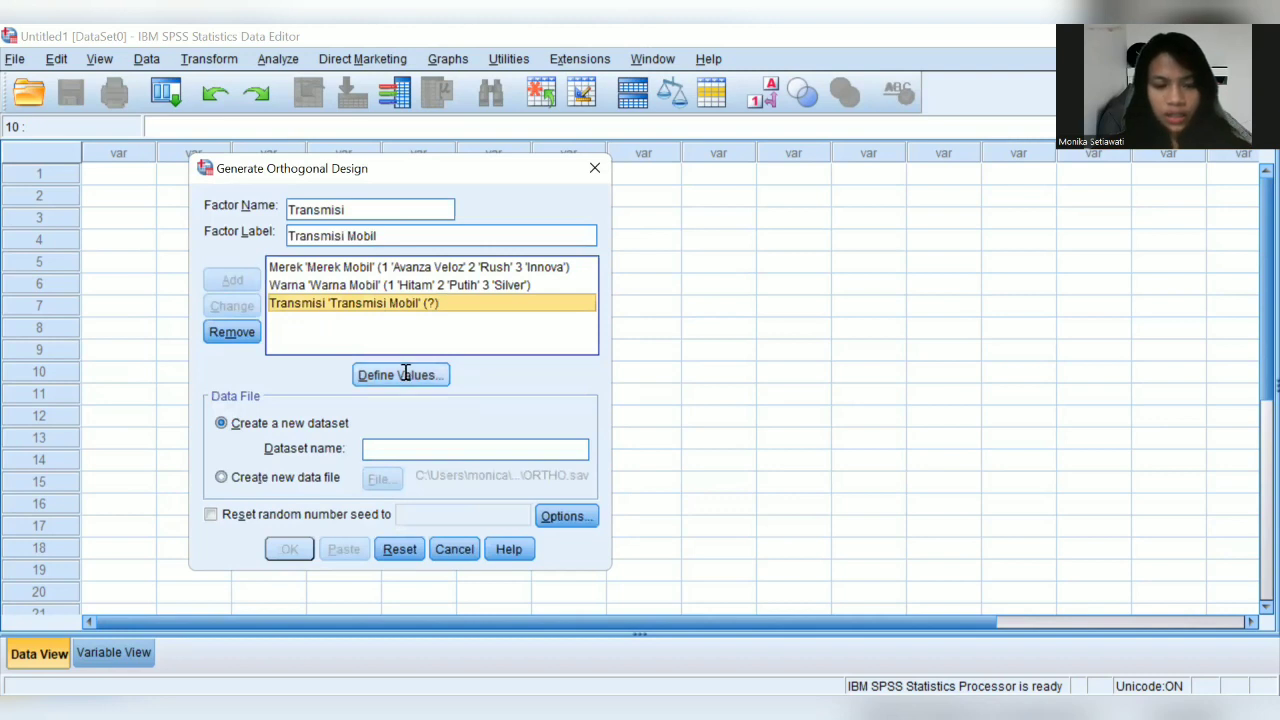
text(1)
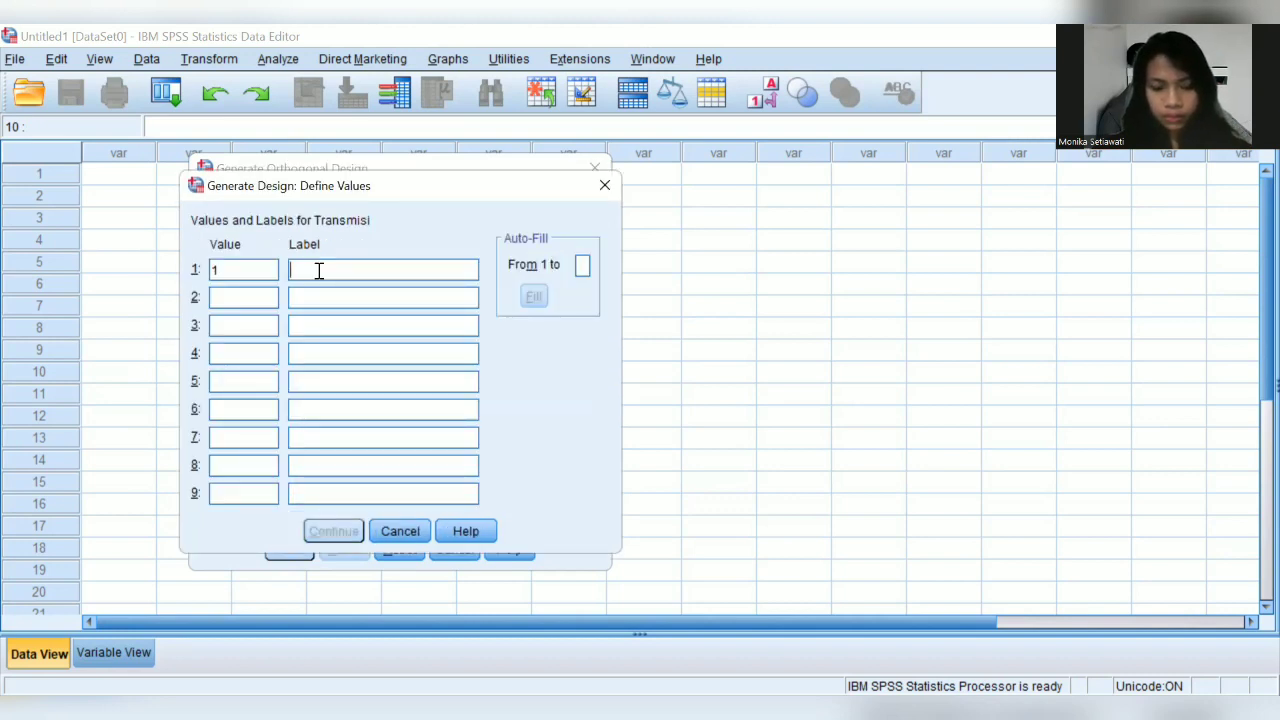
text(Manual)
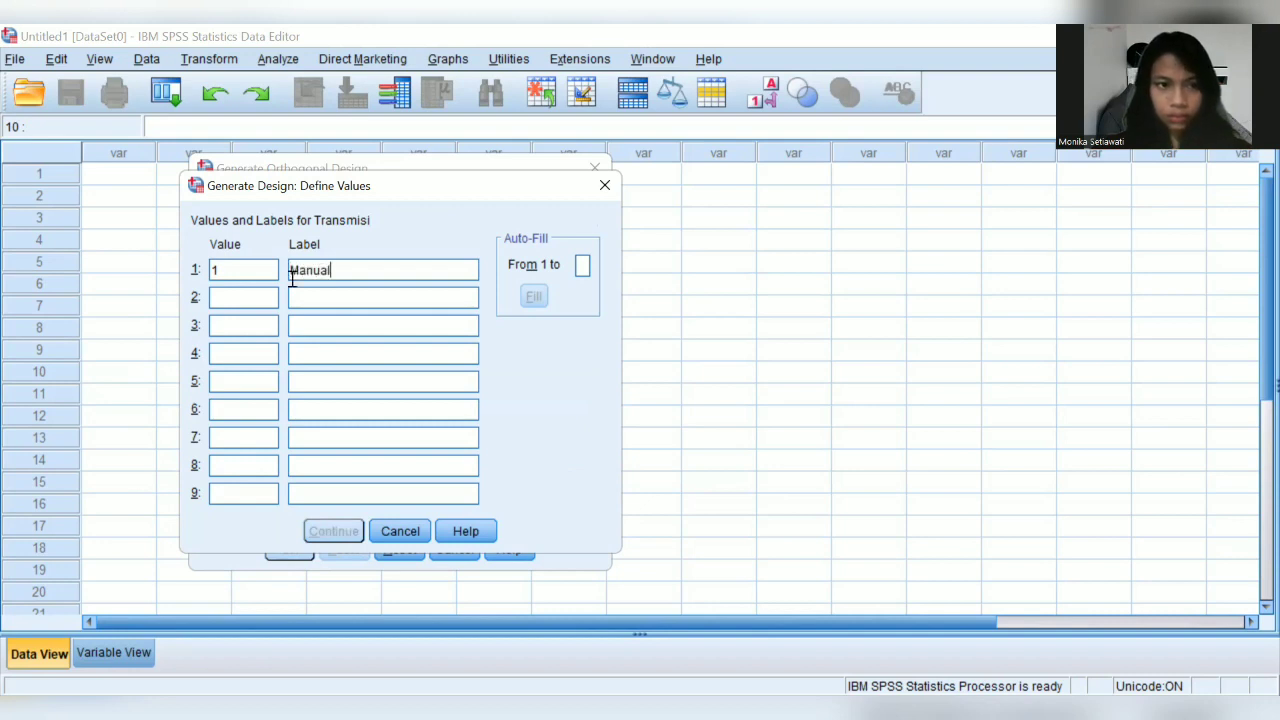
click(259, 300)
text(2)
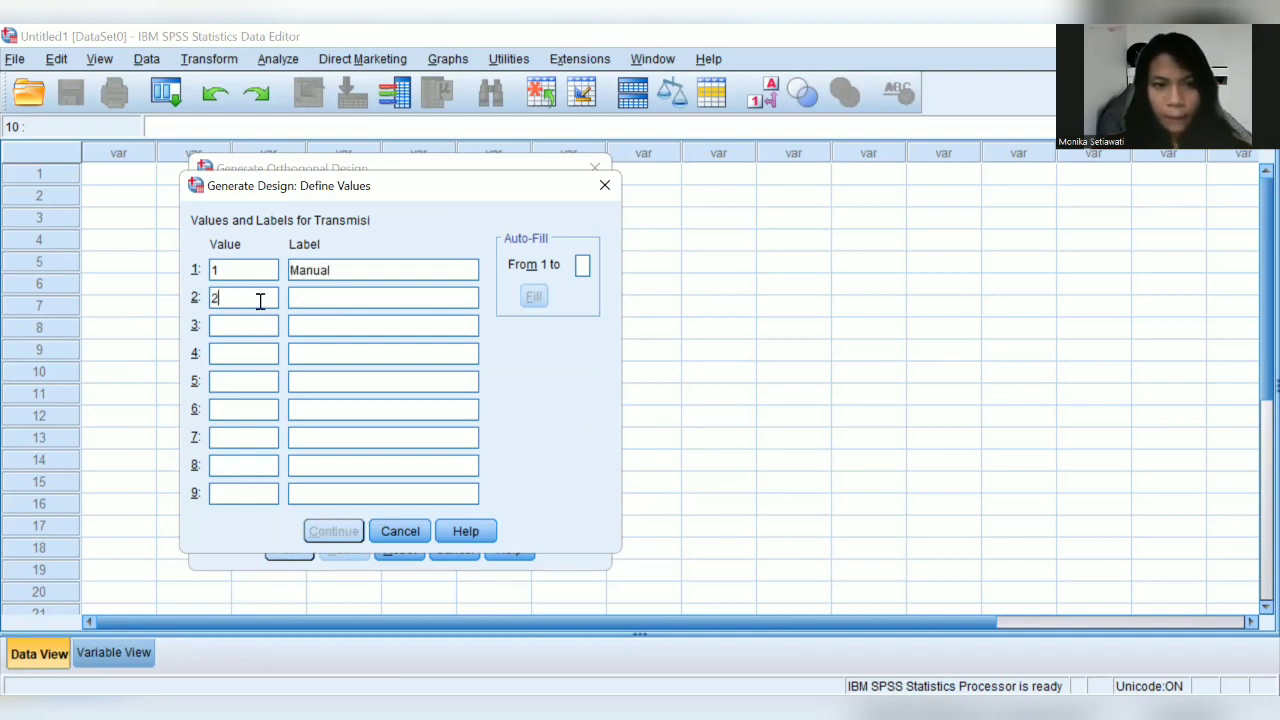
click(312, 298)
text(M)
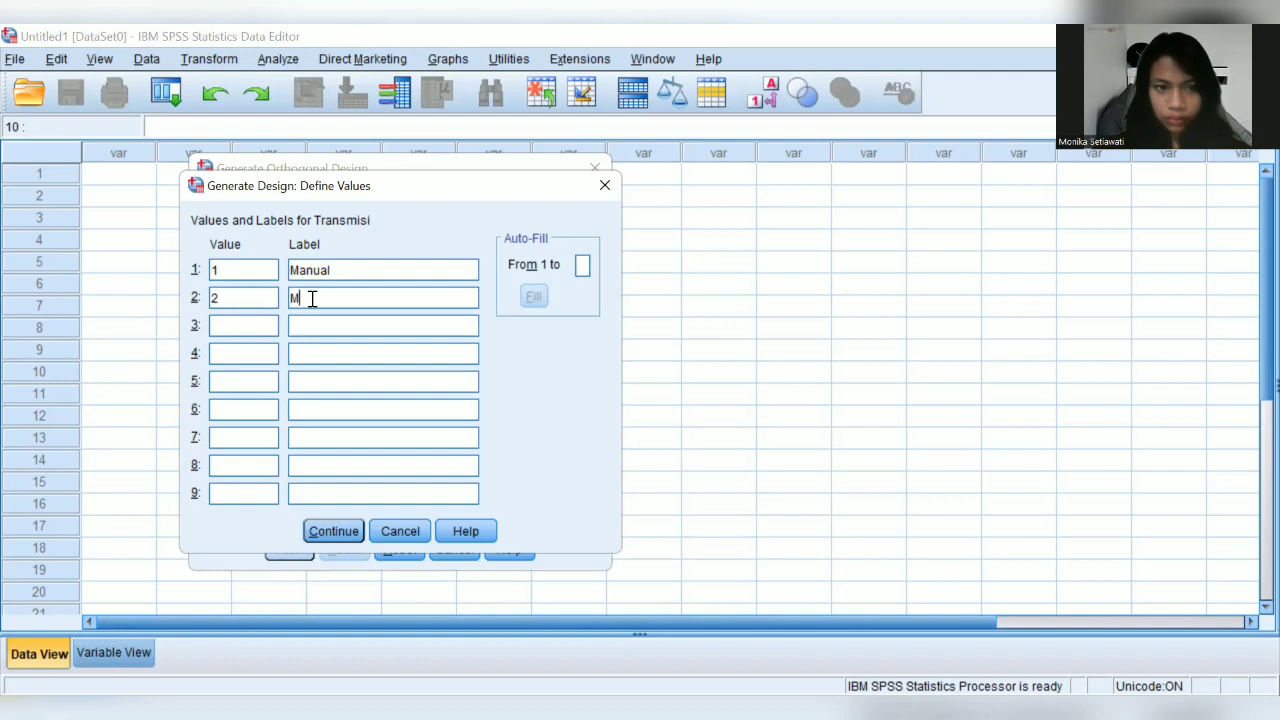
text(at)
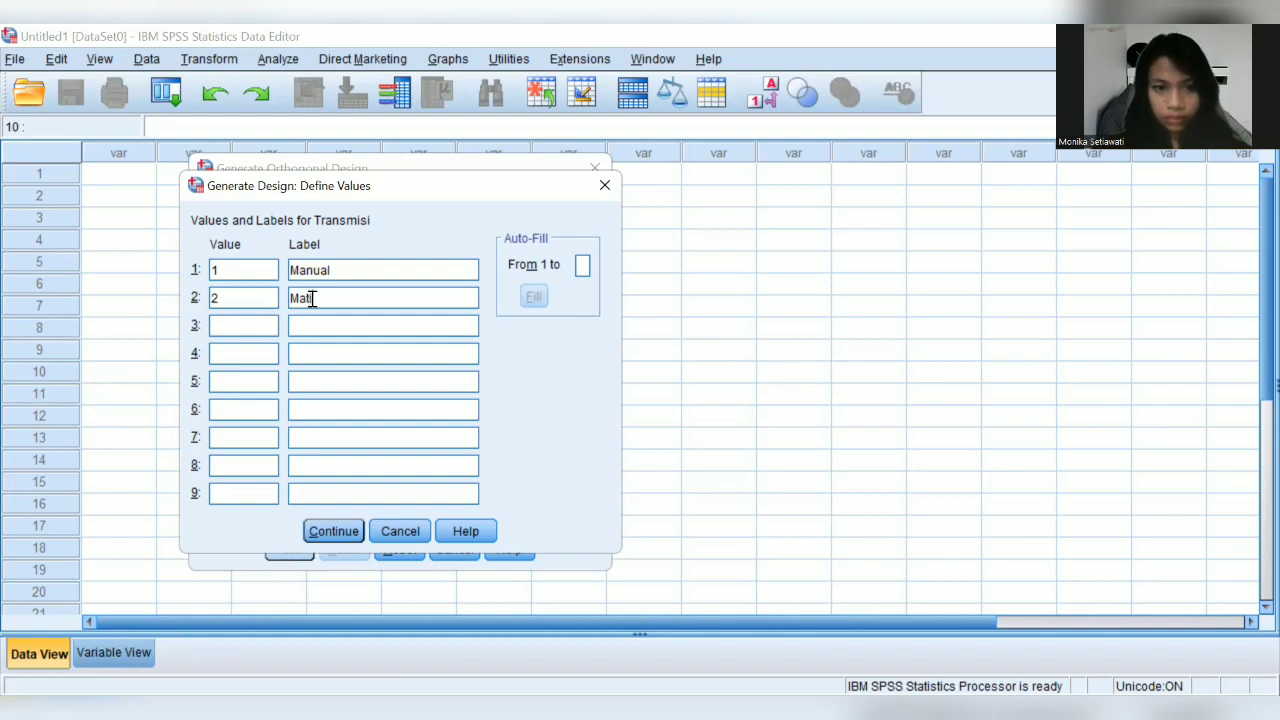
text(ic)
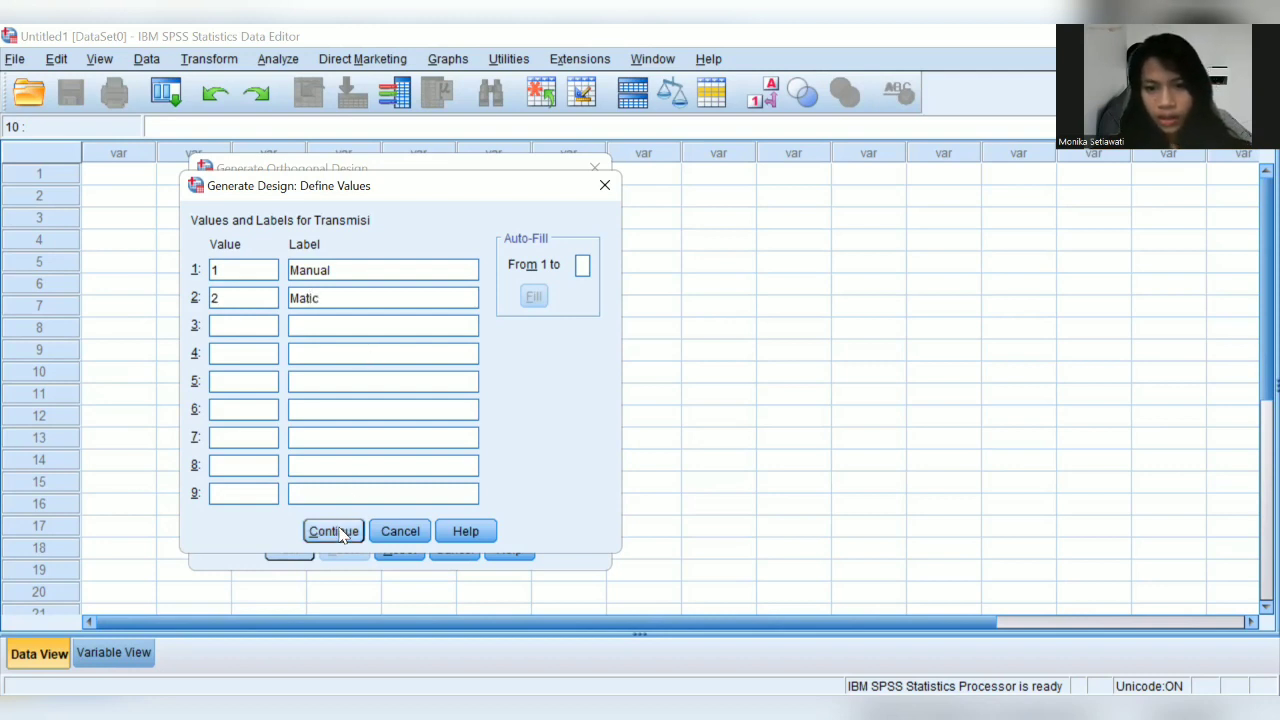
click(336, 531)
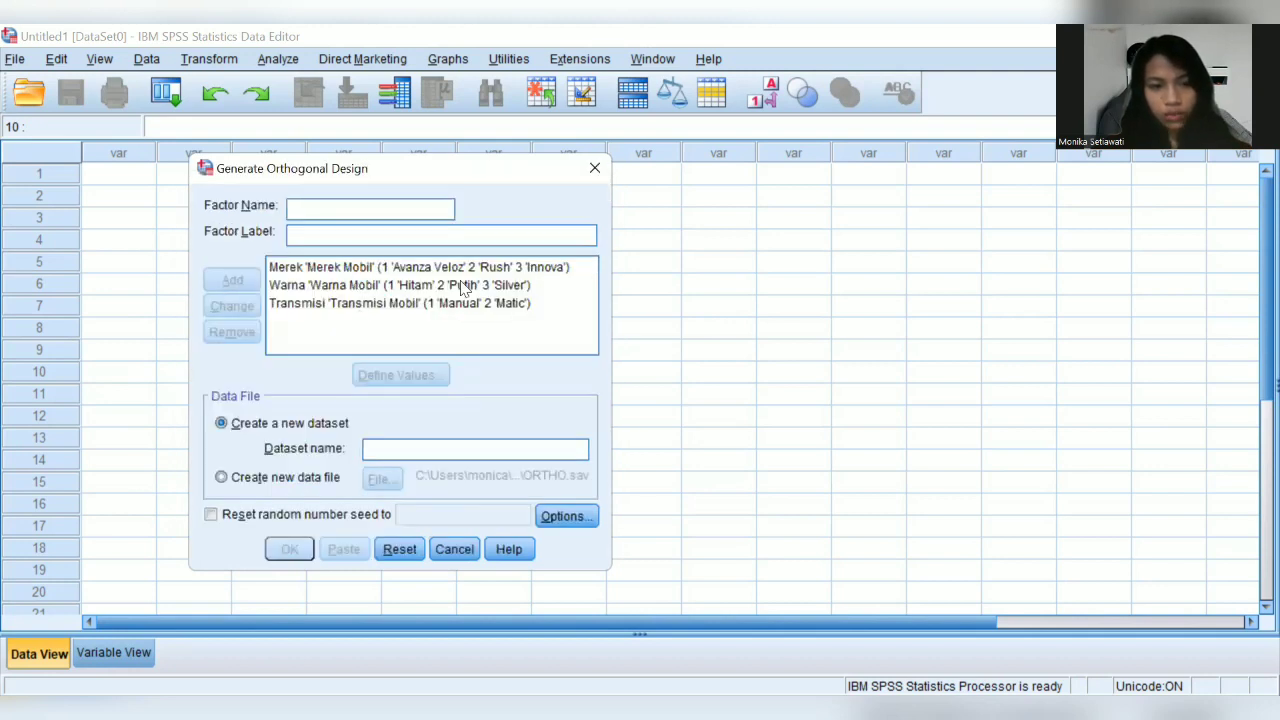
Step: Direct the design to a new data file and browse to FILE KULIAH/File SMT 3/Marketing Analytics/UAS/Conjoint_Analysis in Documents/Kumpulan File Penting
click(222, 478)
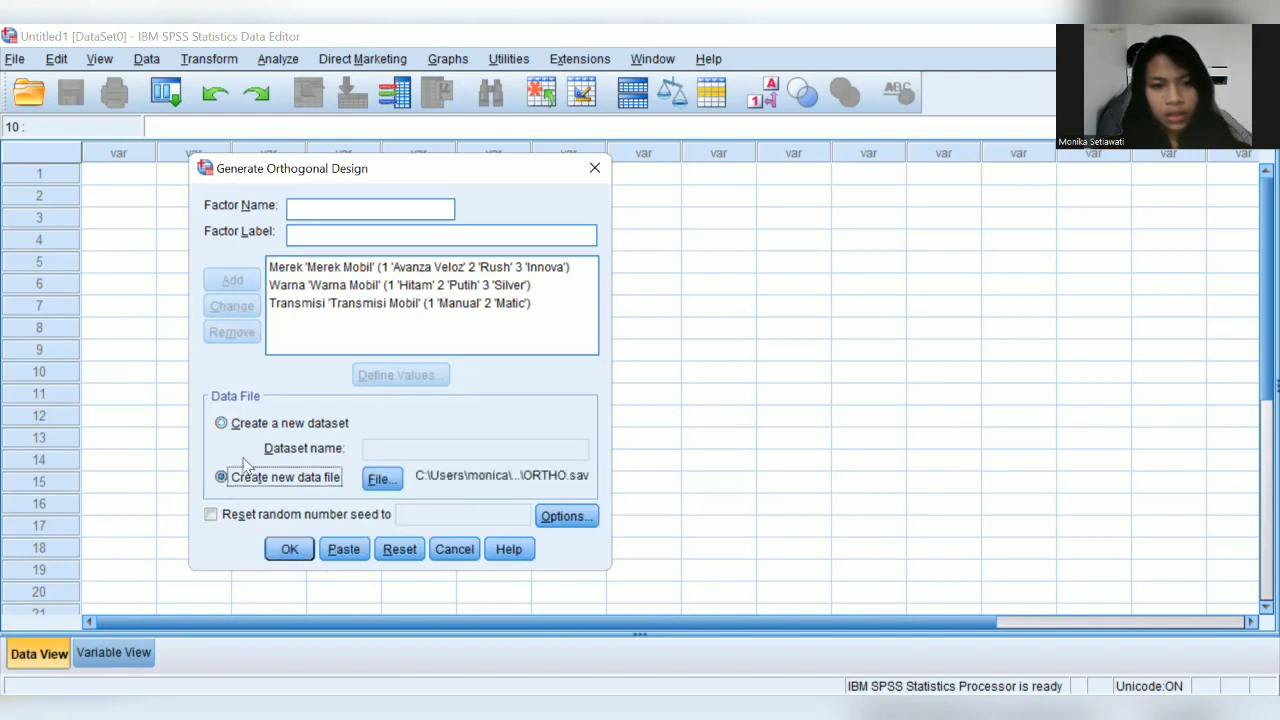
click(396, 478)
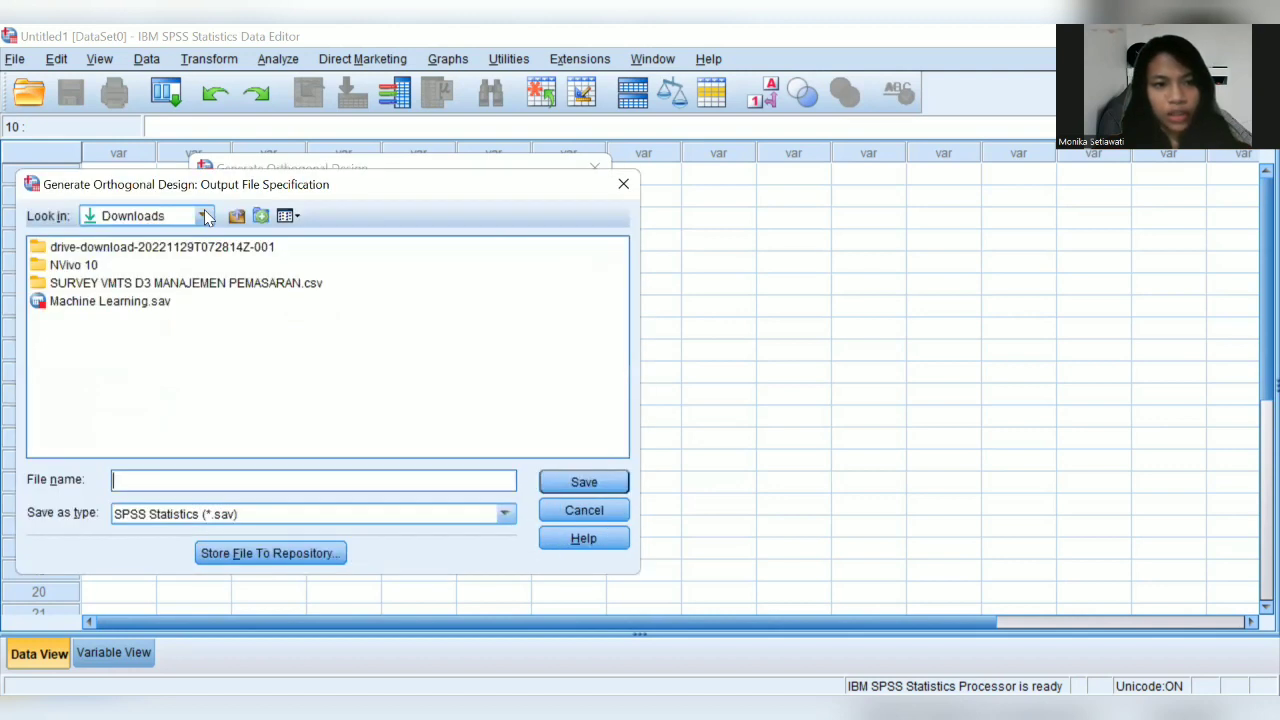
click(202, 215)
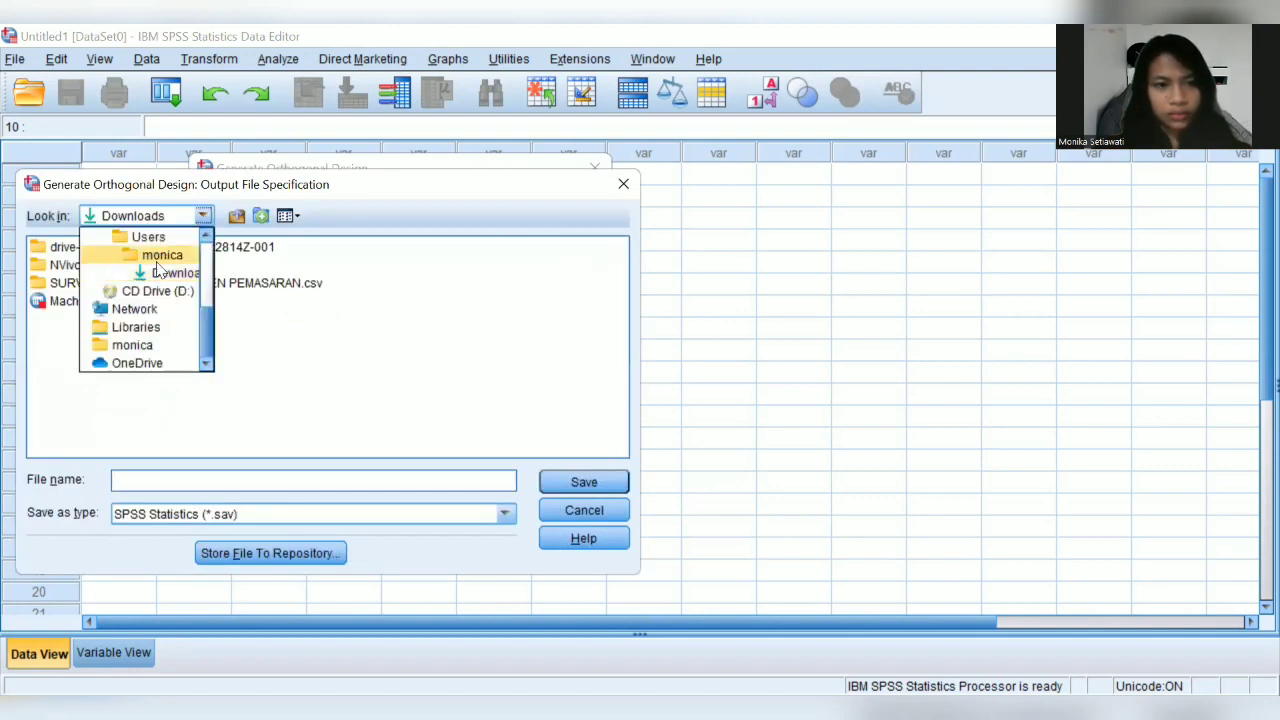
click(160, 256)
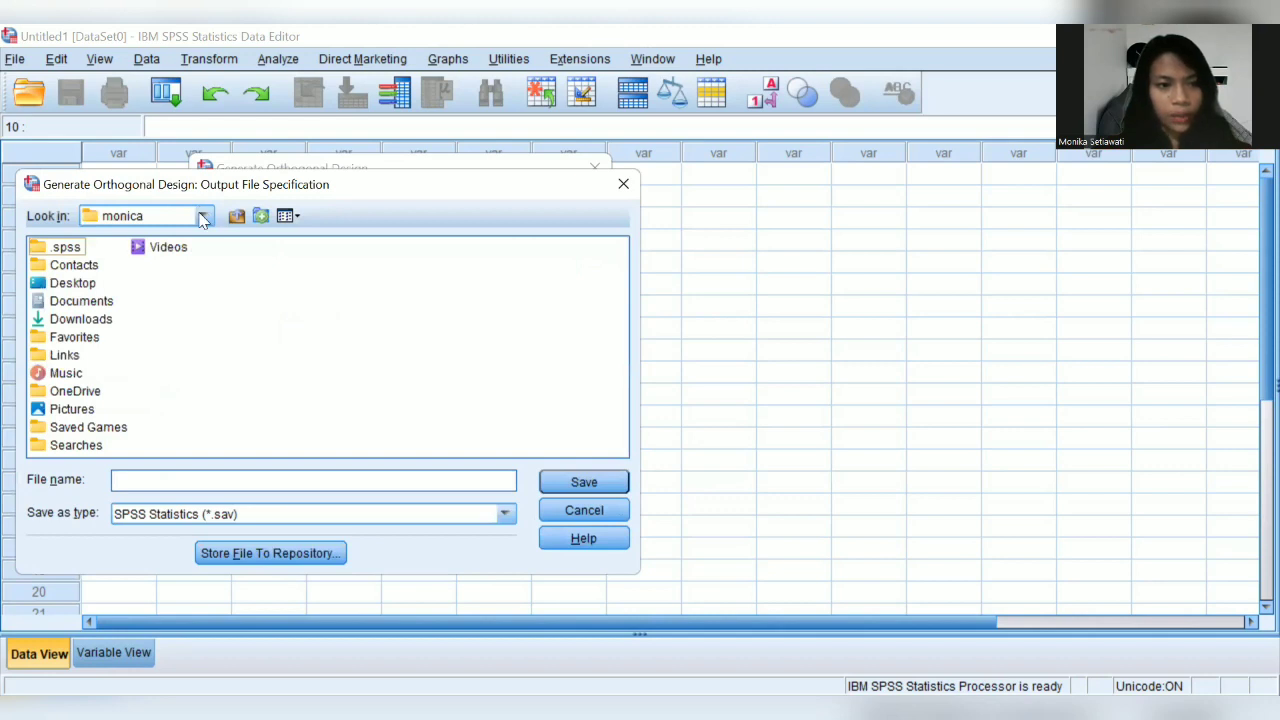
double_click(90, 301)
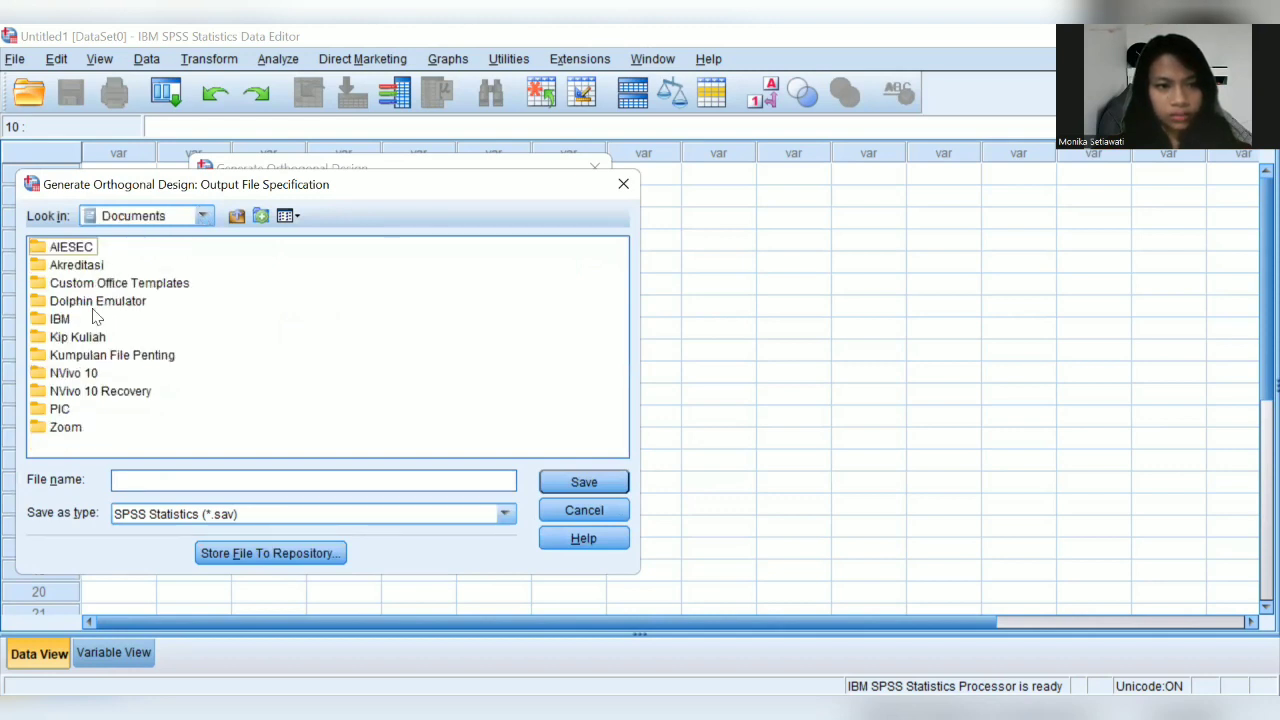
double_click(88, 358)
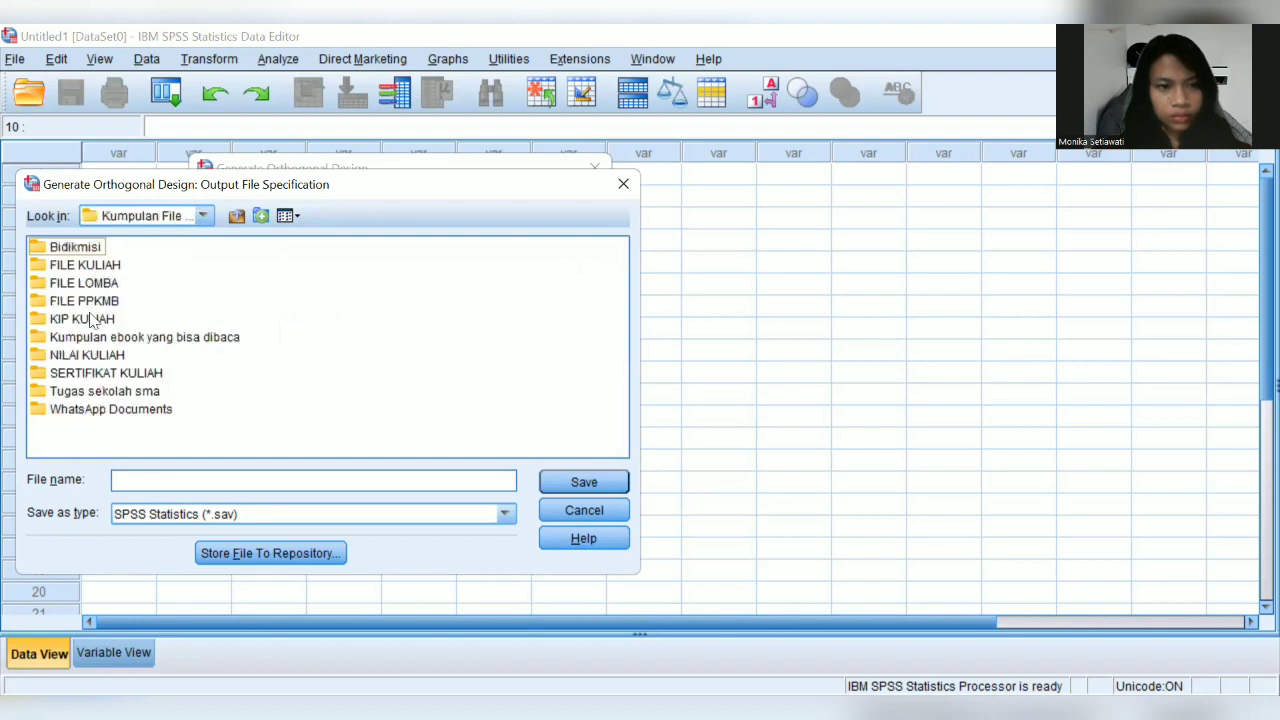
click(91, 320)
double_click(84, 266)
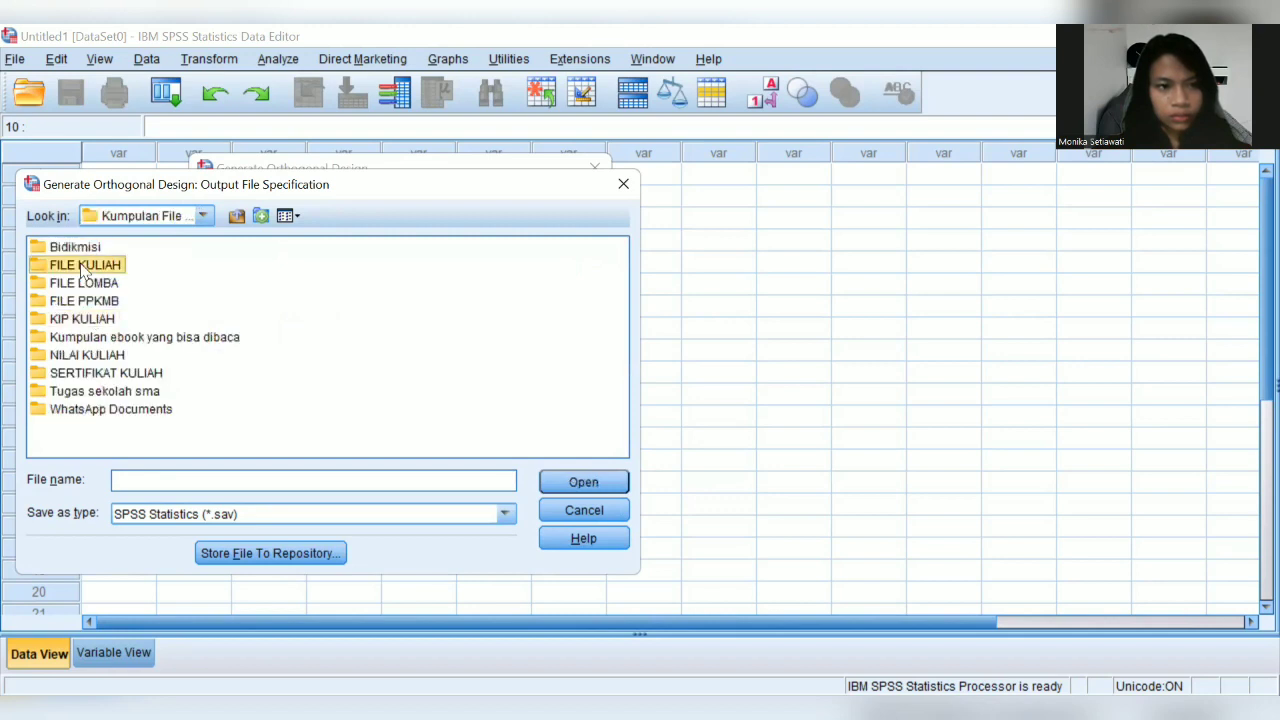
double_click(100, 284)
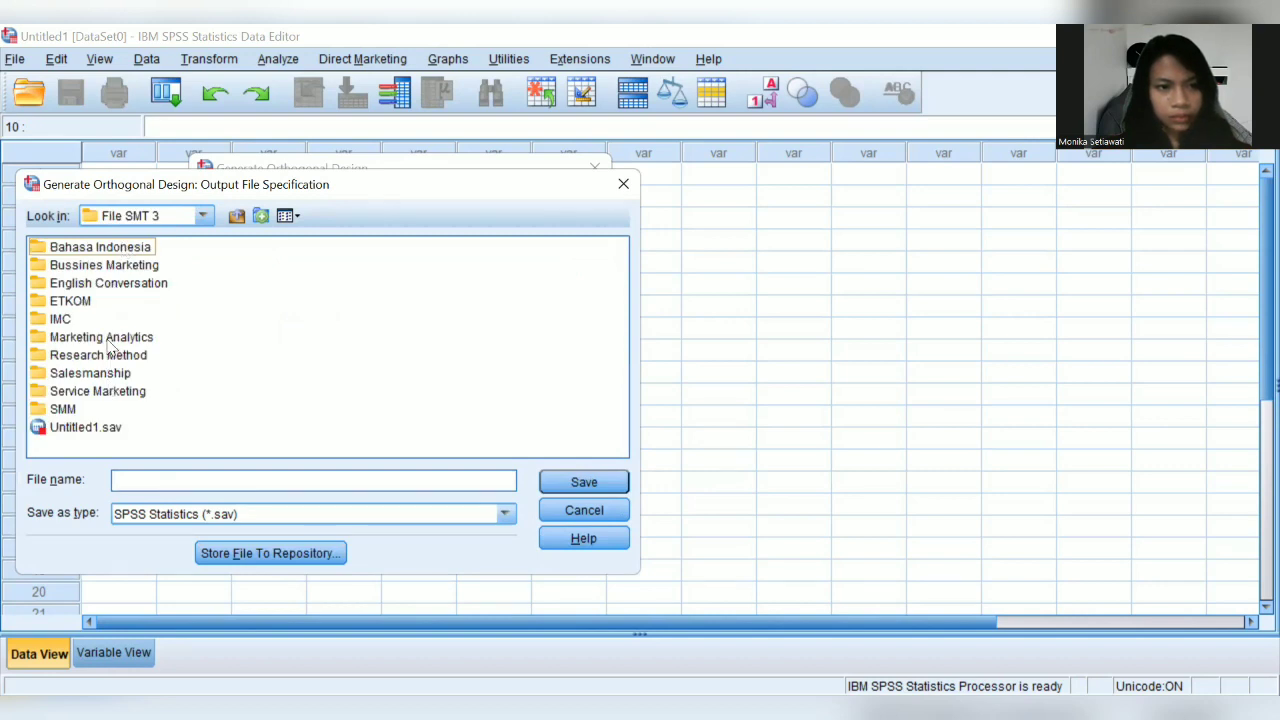
double_click(108, 340)
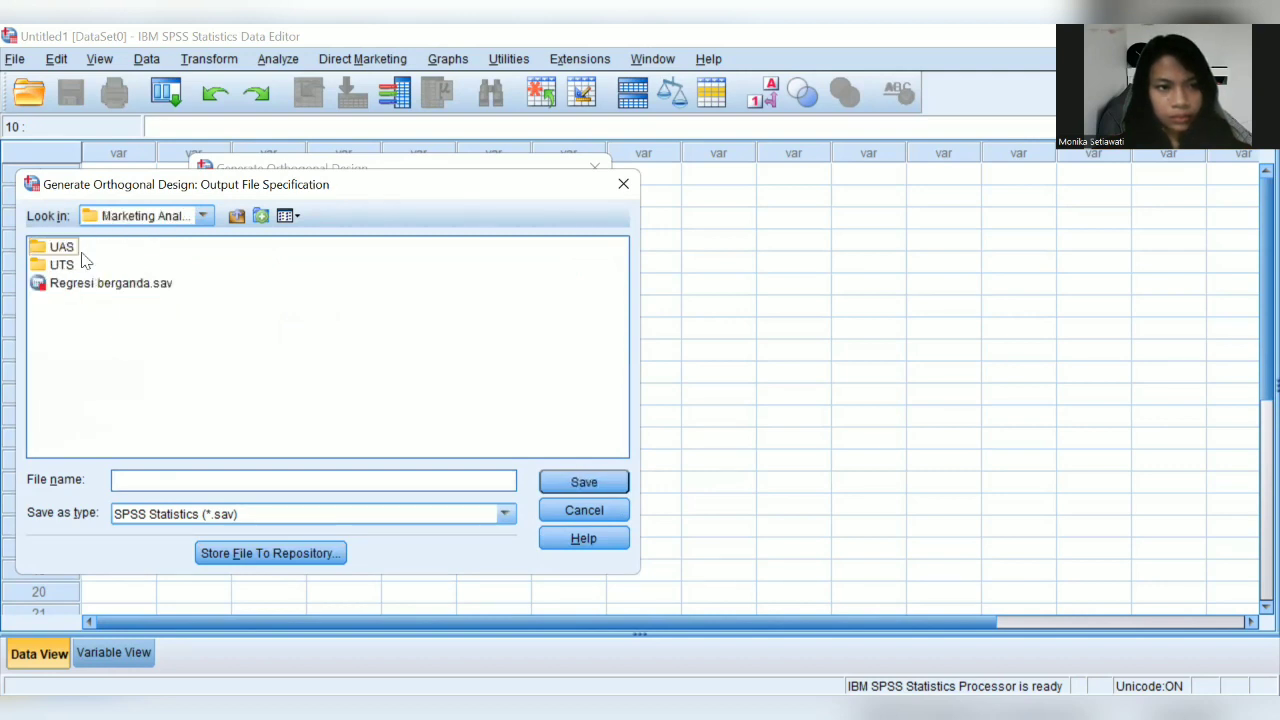
double_click(80, 251)
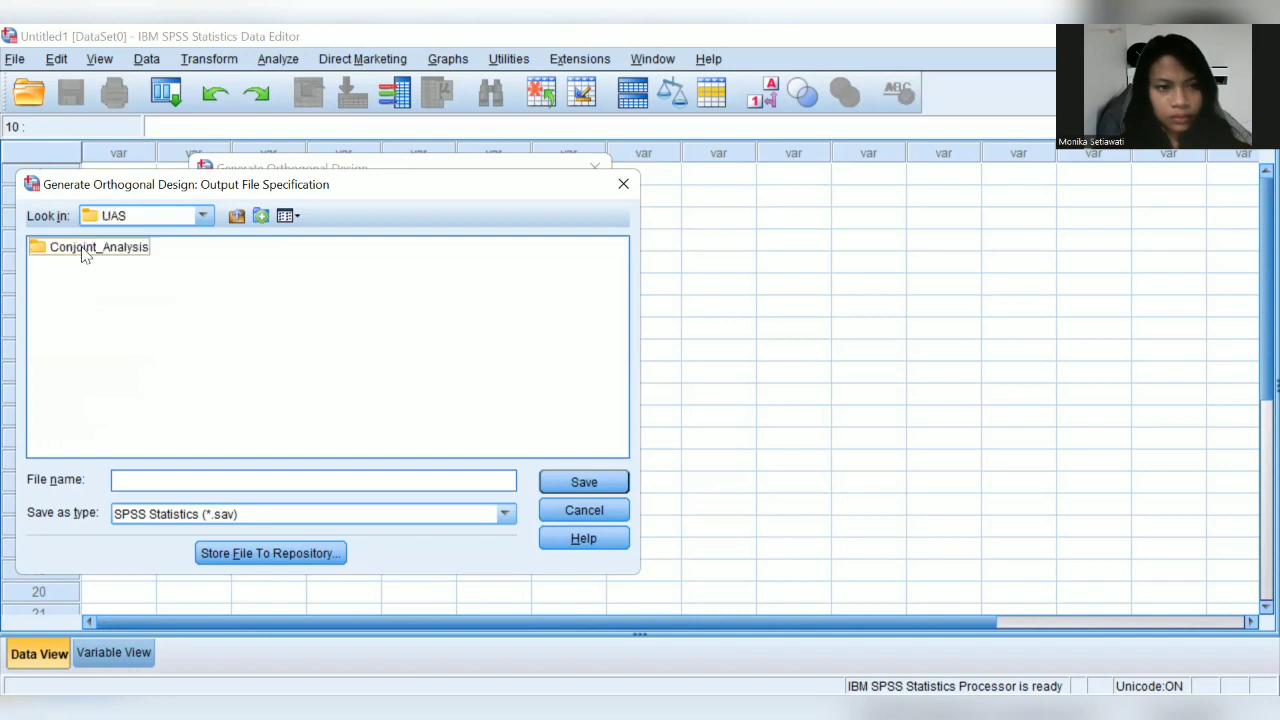
double_click(84, 254)
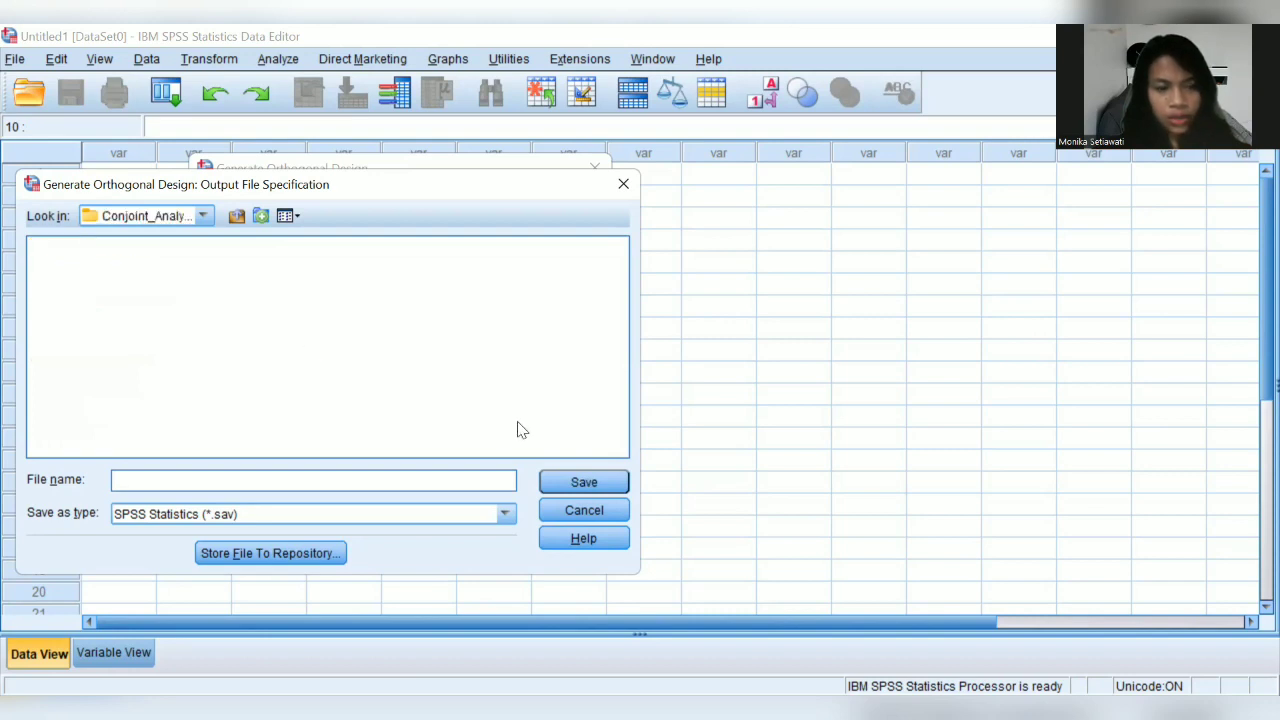
Step: Name the output data file Stimuli_mobil and save this file specification in the Conjoint_Analysis folder
click(384, 481)
text(S)
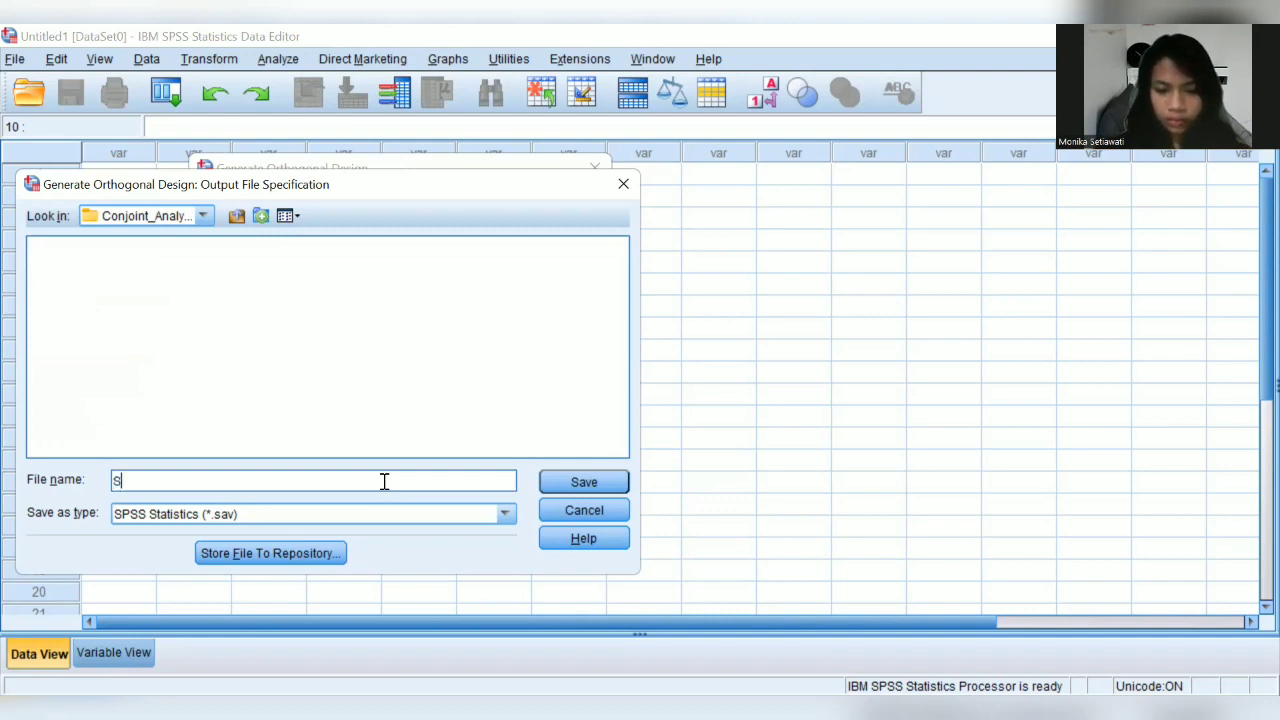
text(timuli)
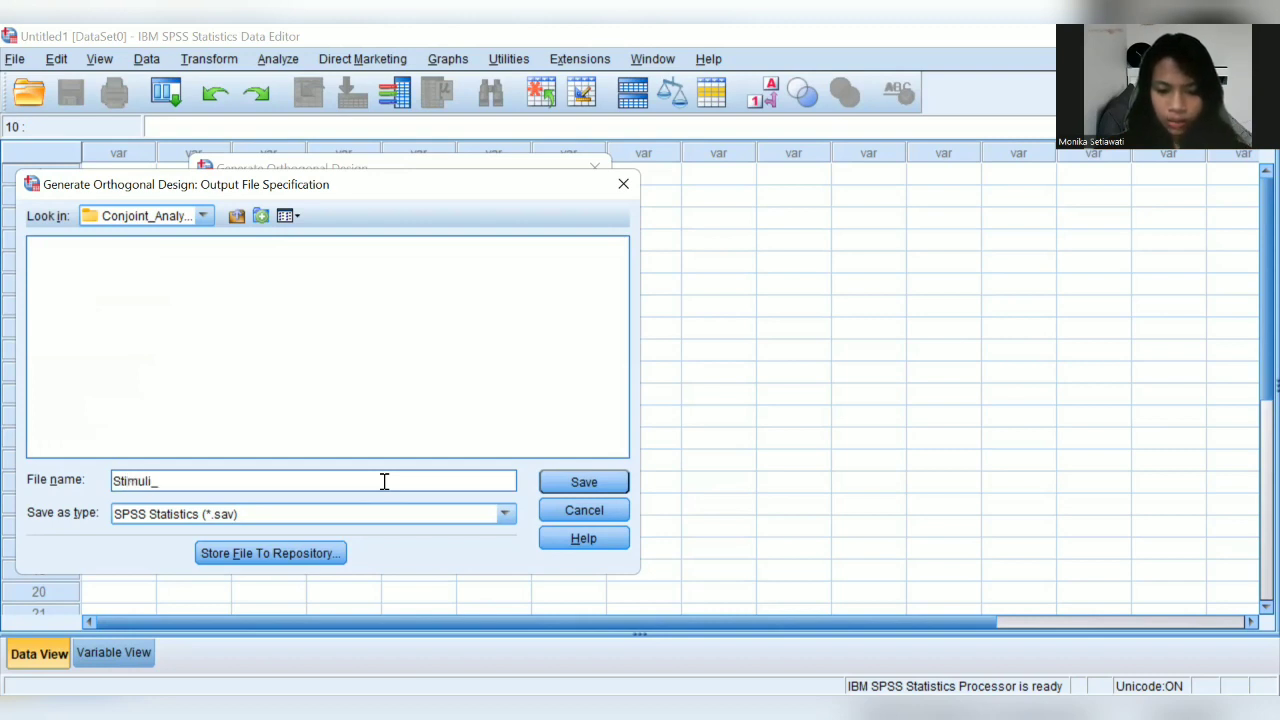
text(_Mobi)
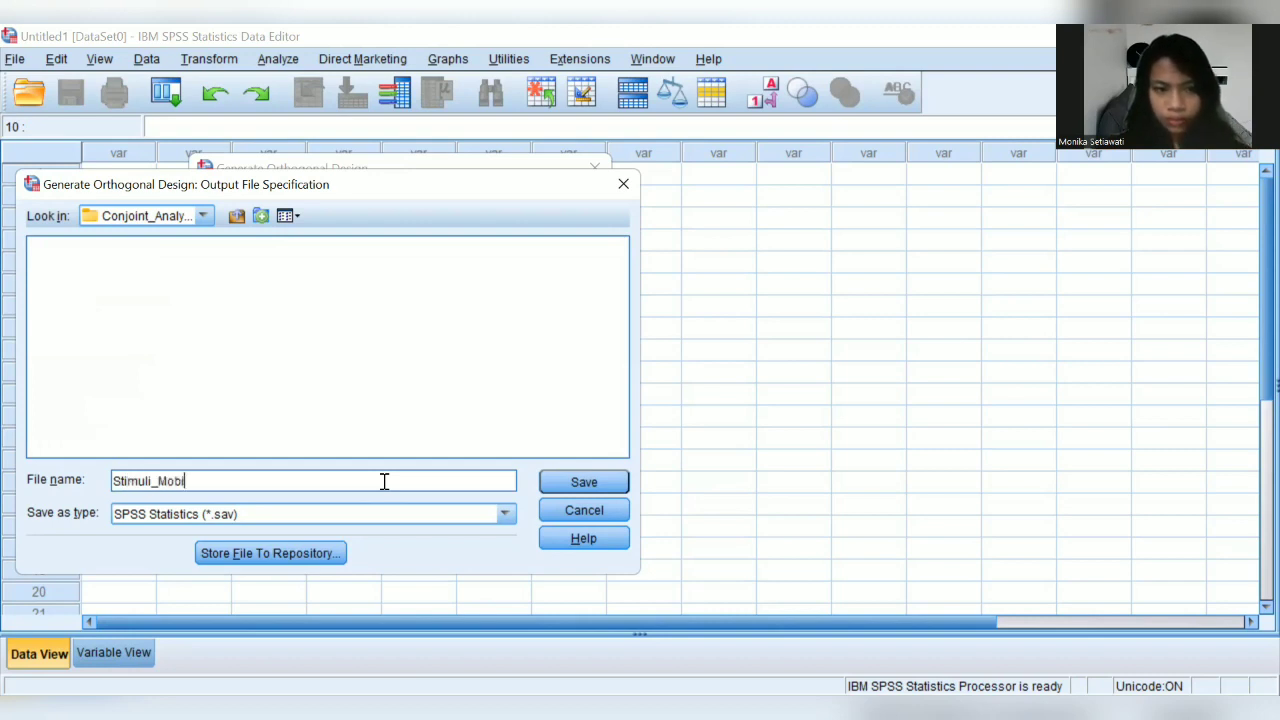
text(l)
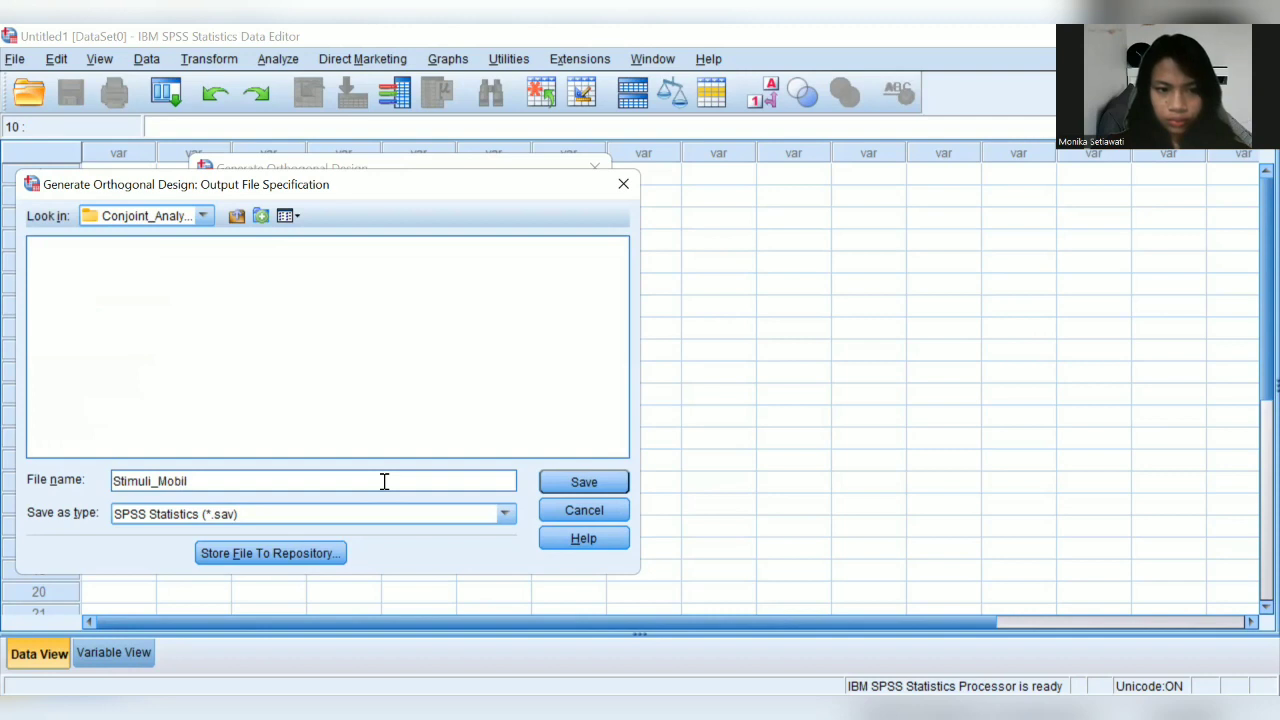
click(168, 480)
key(BackSpace)
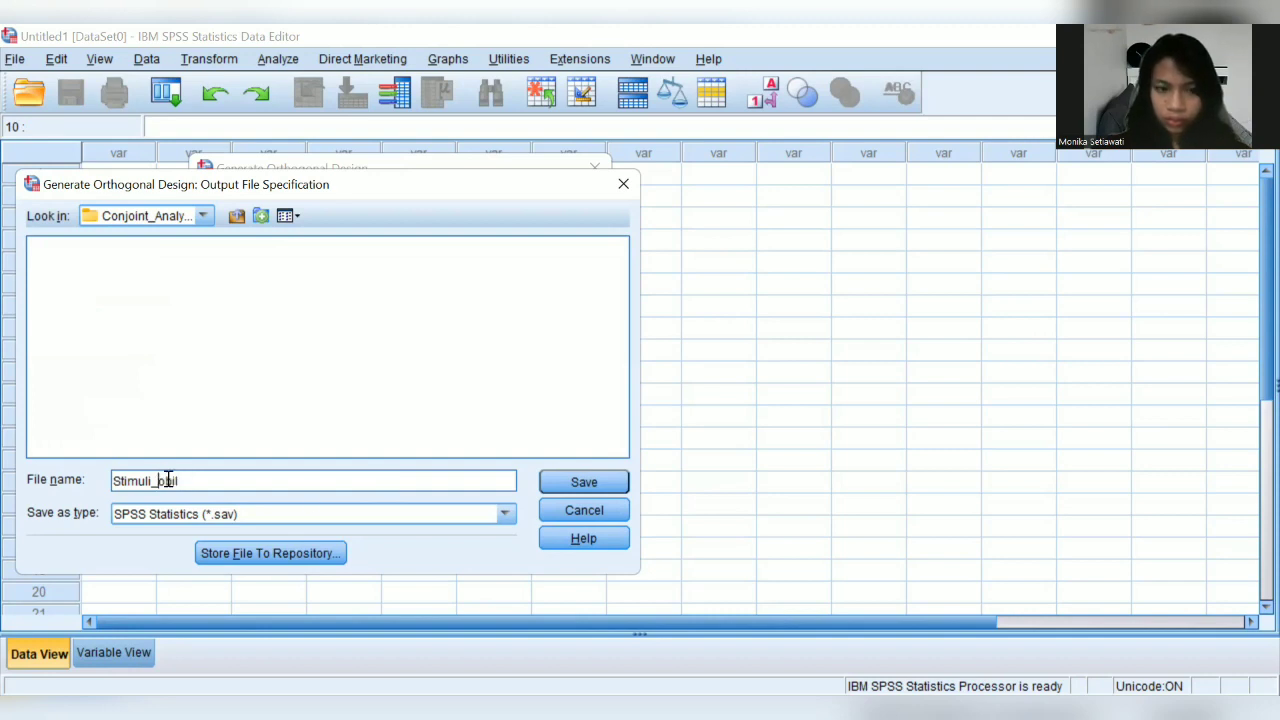
text(m)
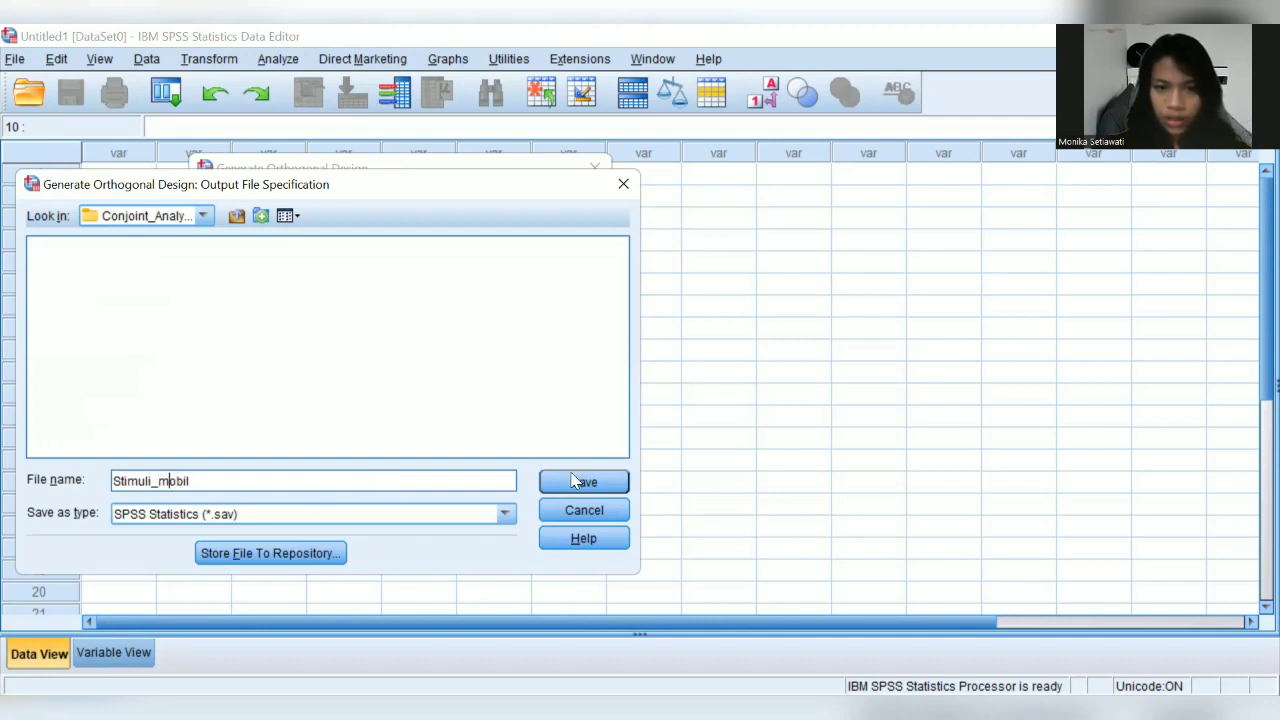
click(576, 482)
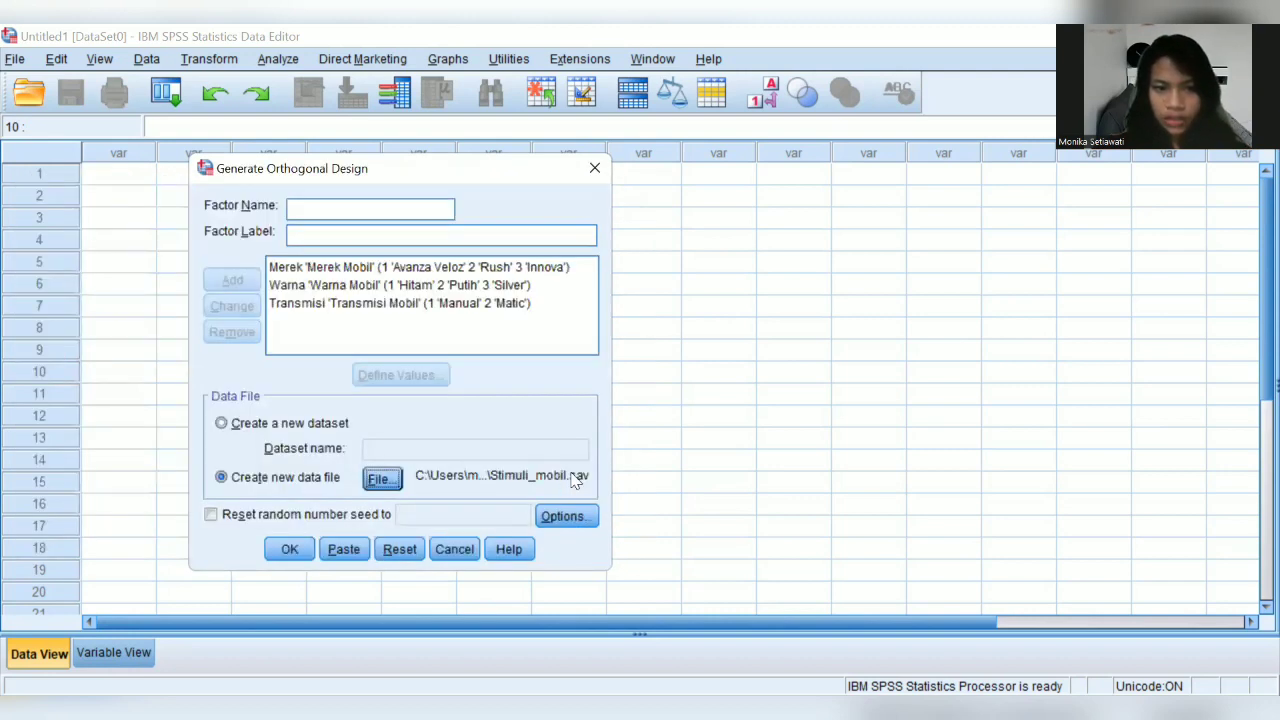
Step: Generate the orthogonal design and open the Stimuli_mobil data file from the Conjoint_Analysis folder in File Explorer
click(289, 551)
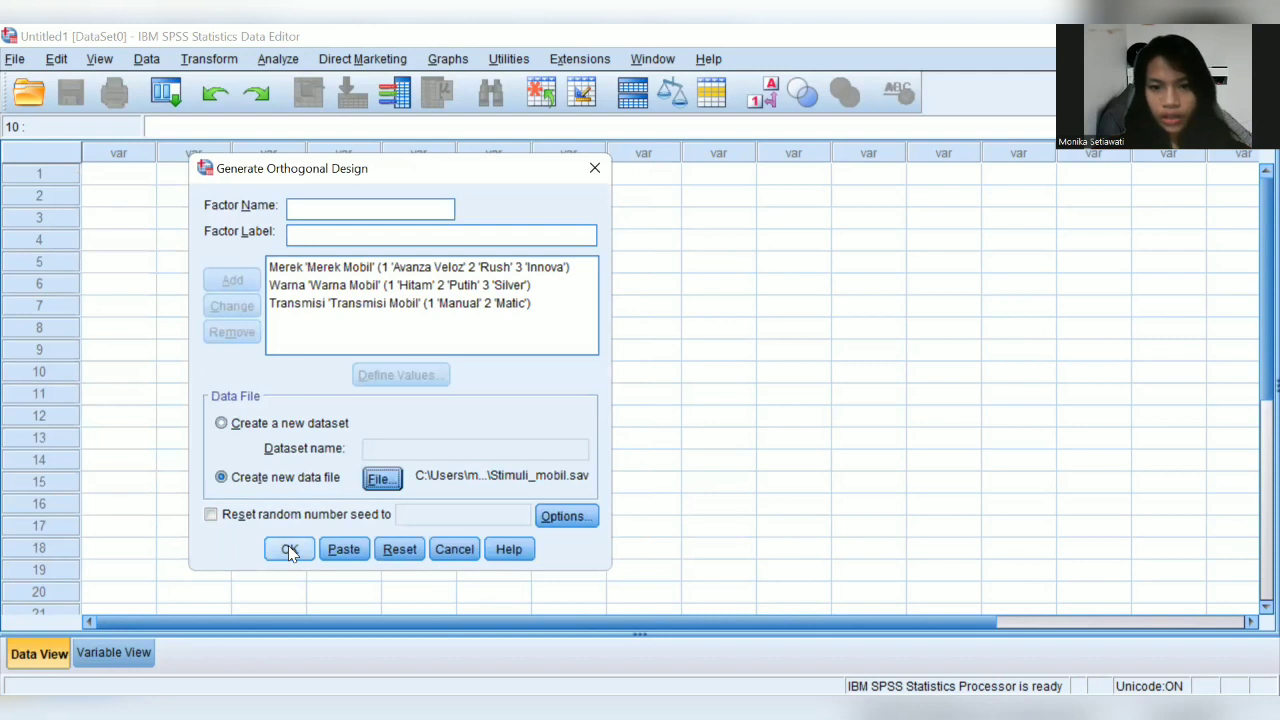
click(289, 551)
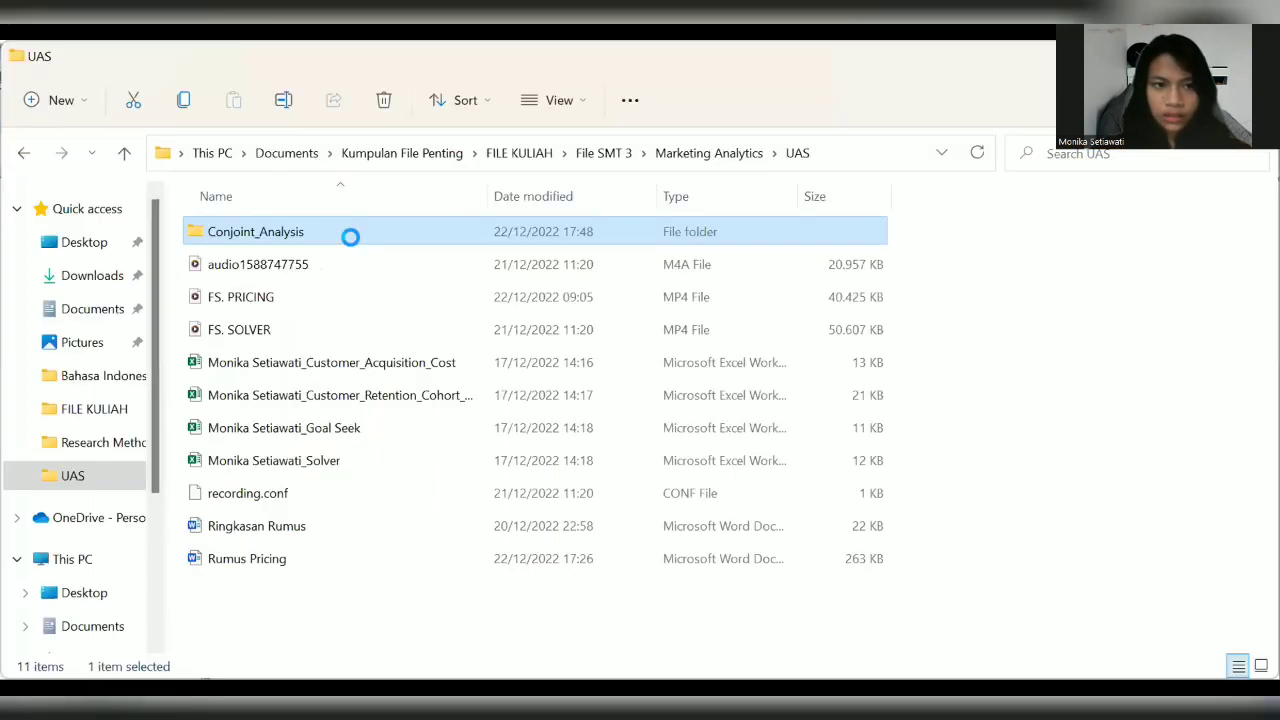
double_click(353, 240)
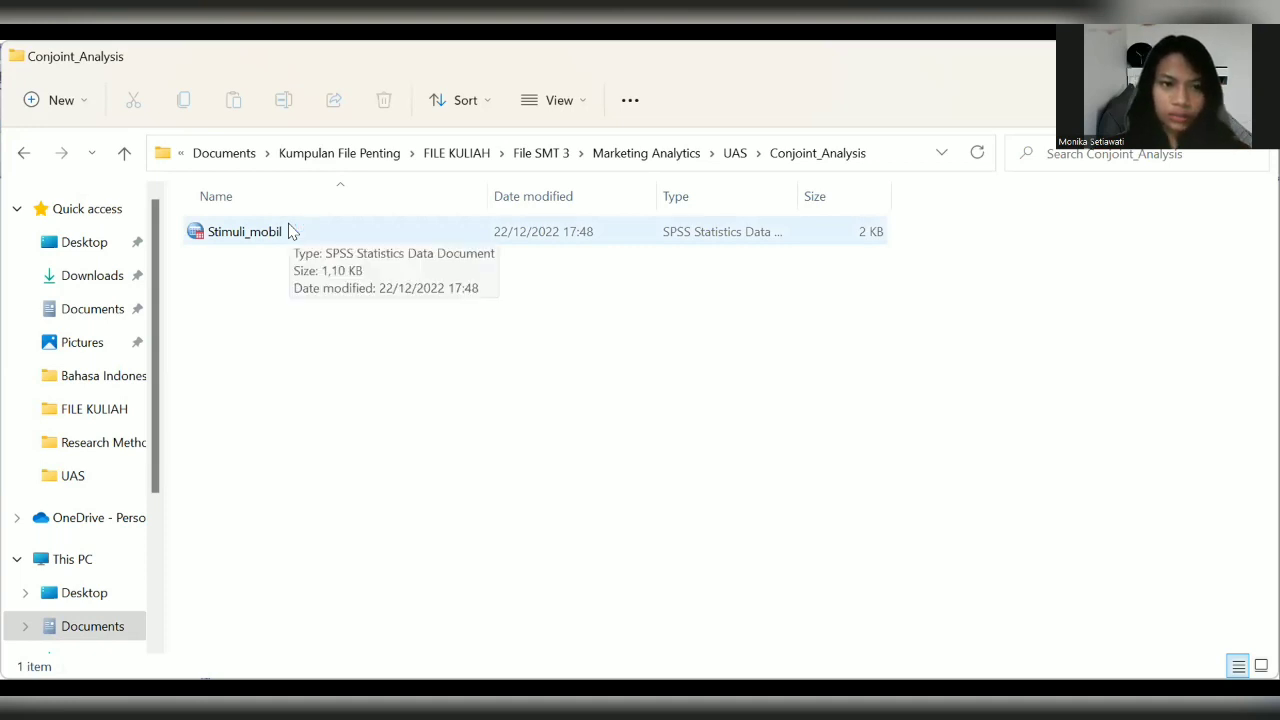
double_click(289, 231)
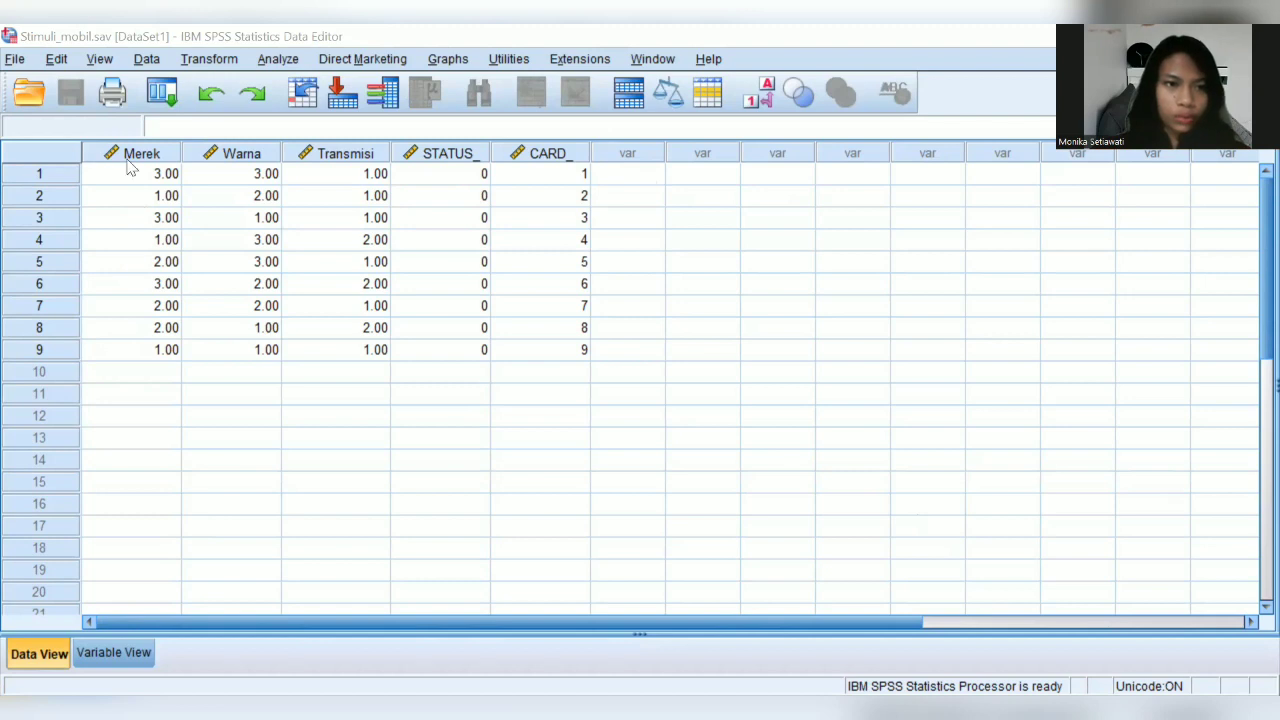
Step: Set the number of decimals to 0 for the Merek, Warna and Transmisi variables of the Stimuli_mobil dataset
click(106, 654)
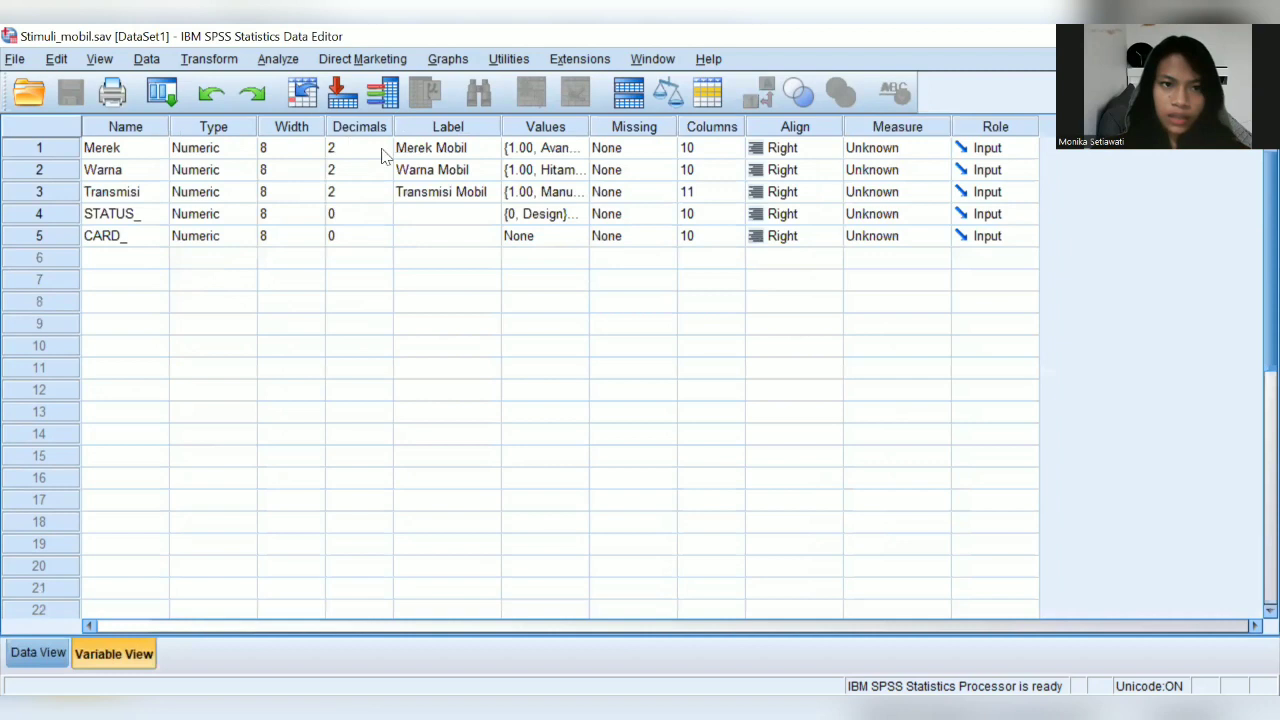
click(383, 154)
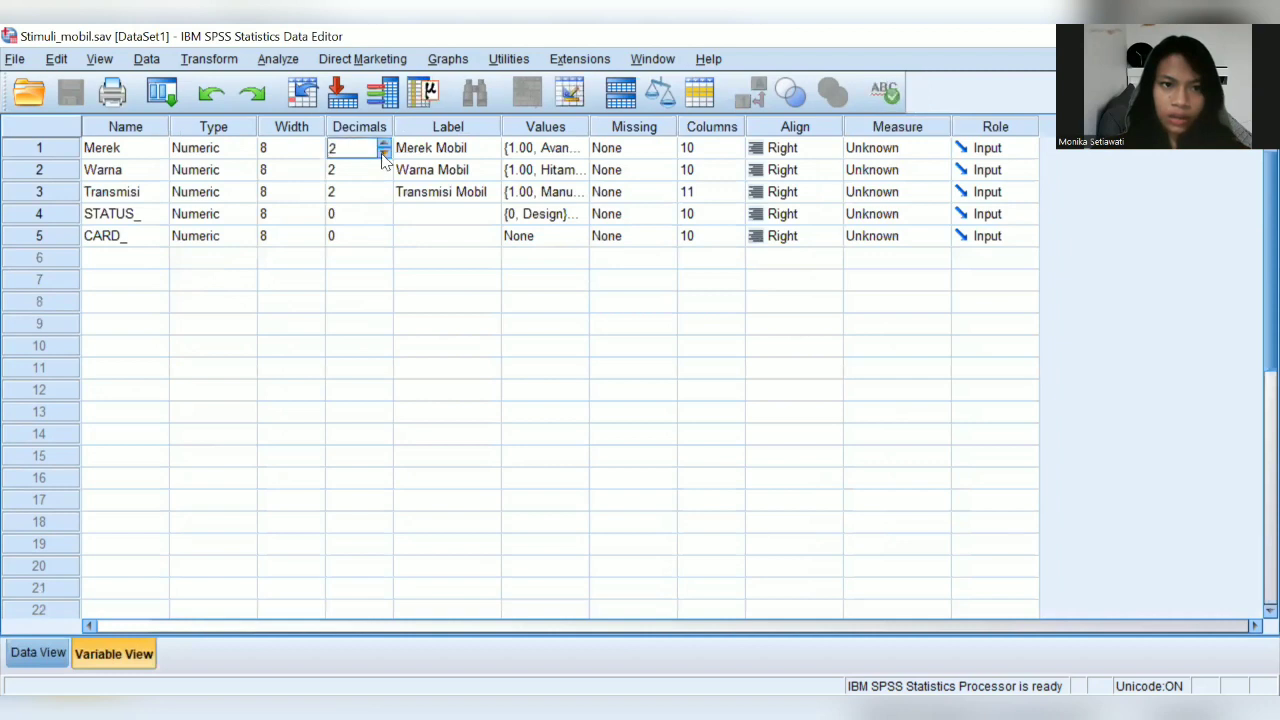
click(383, 153)
click(384, 173)
click(385, 174)
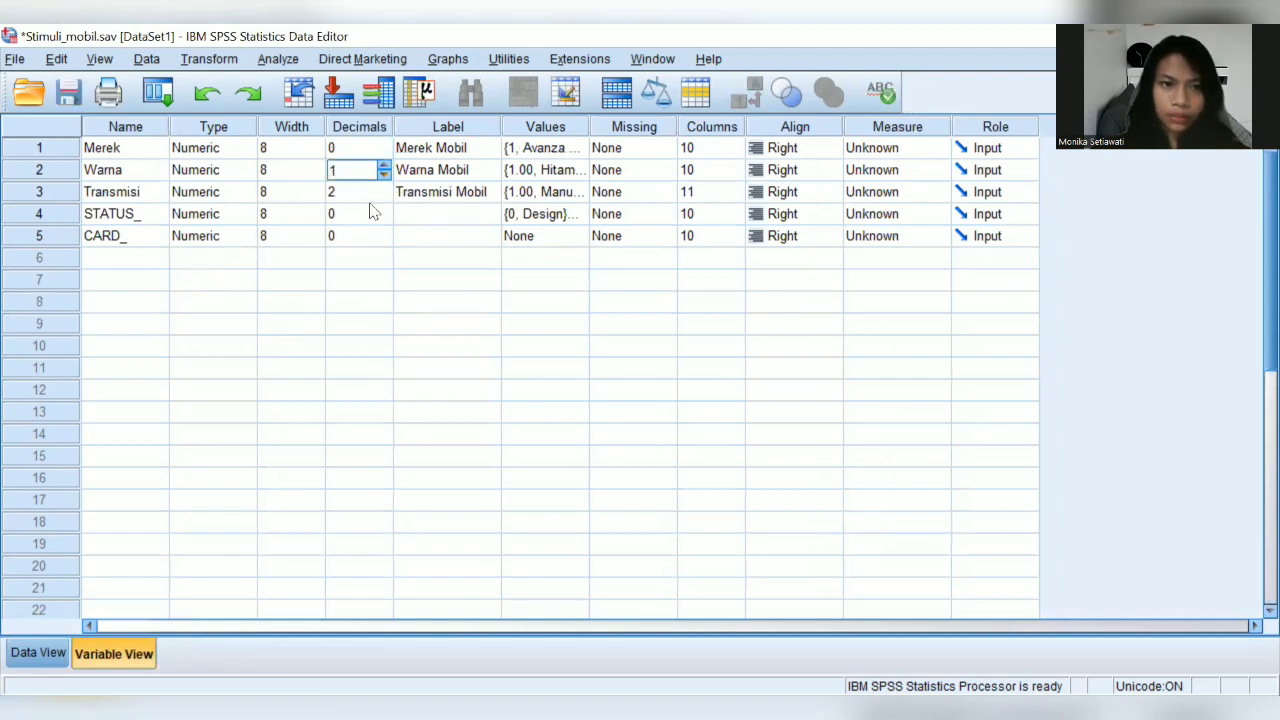
click(368, 196)
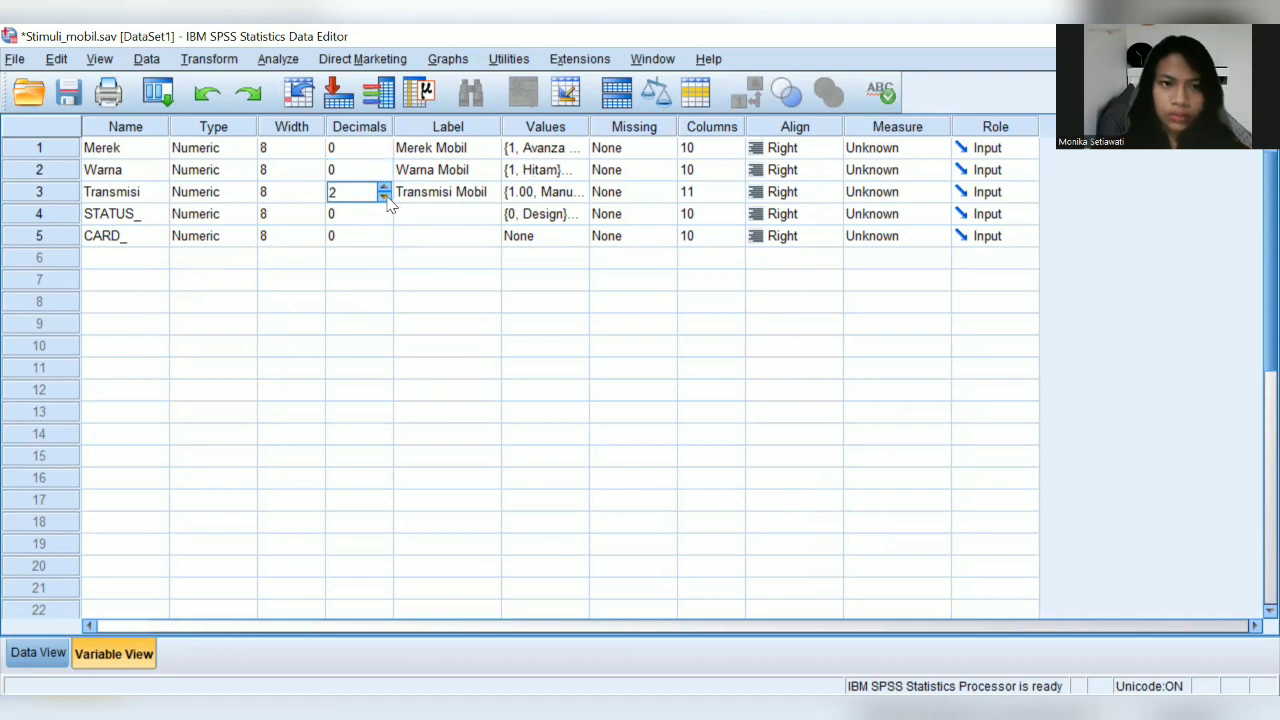
click(386, 197)
click(386, 197)
click(322, 372)
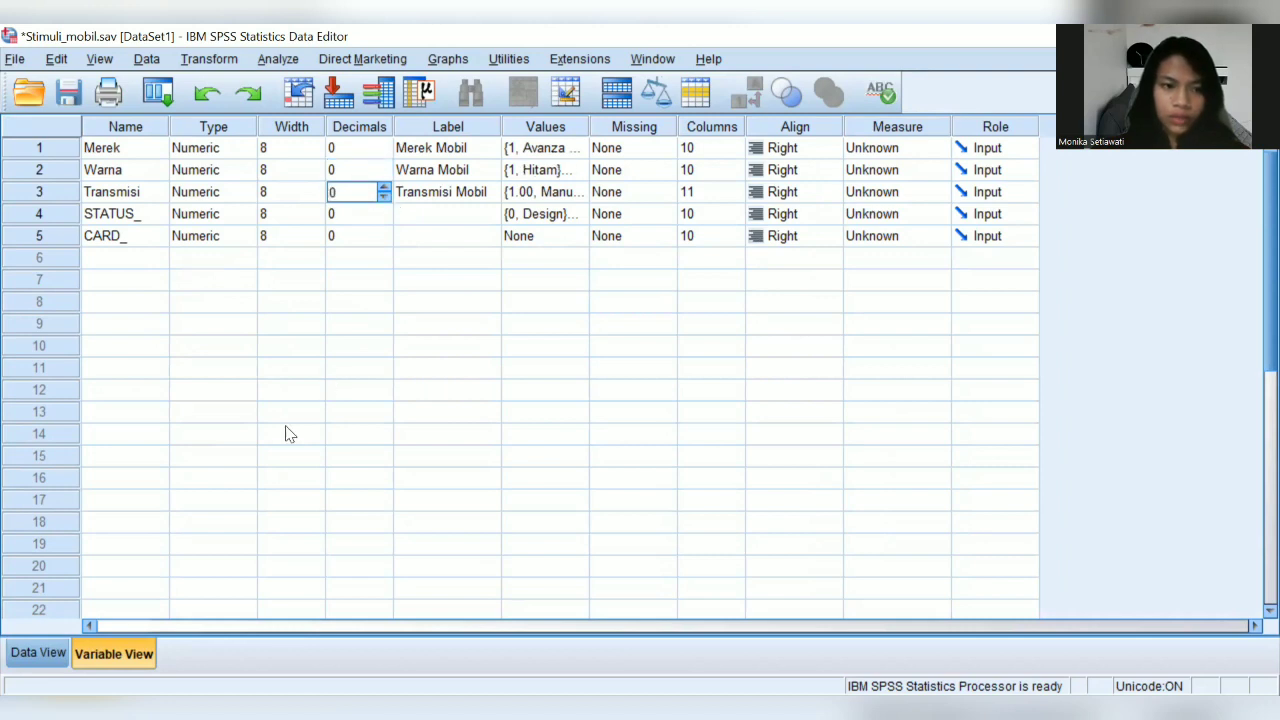
Step: Copy the Merek, Warna and Transmisi values of all nine stimuli and paste them at cell E2 of the Level sheet in Excel
click(37, 653)
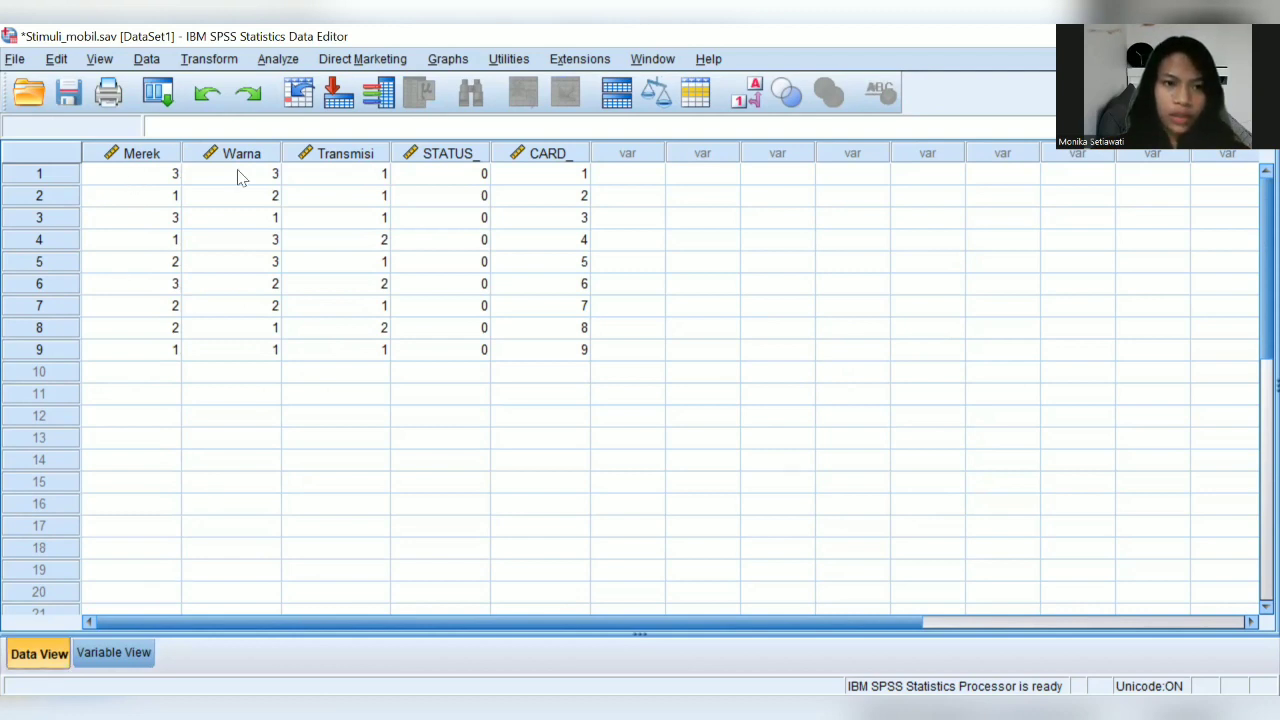
drag(238, 171, 315, 350)
right_click(310, 260)
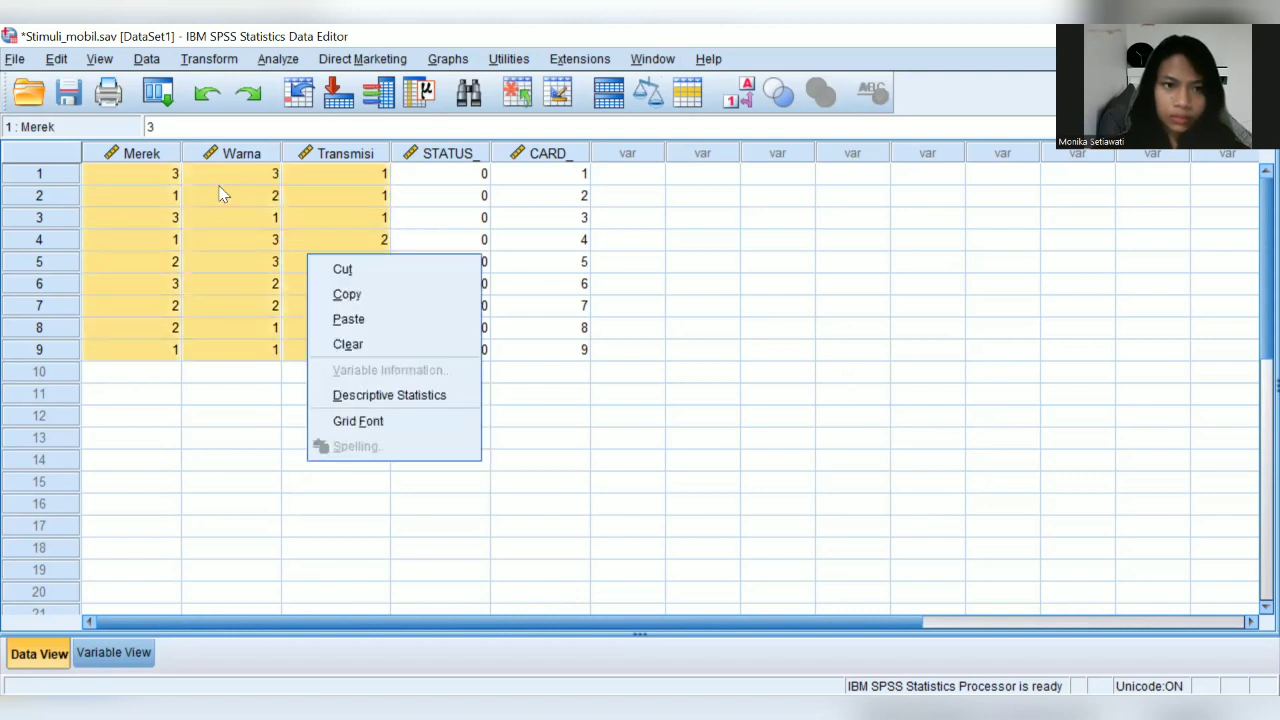
click(347, 296)
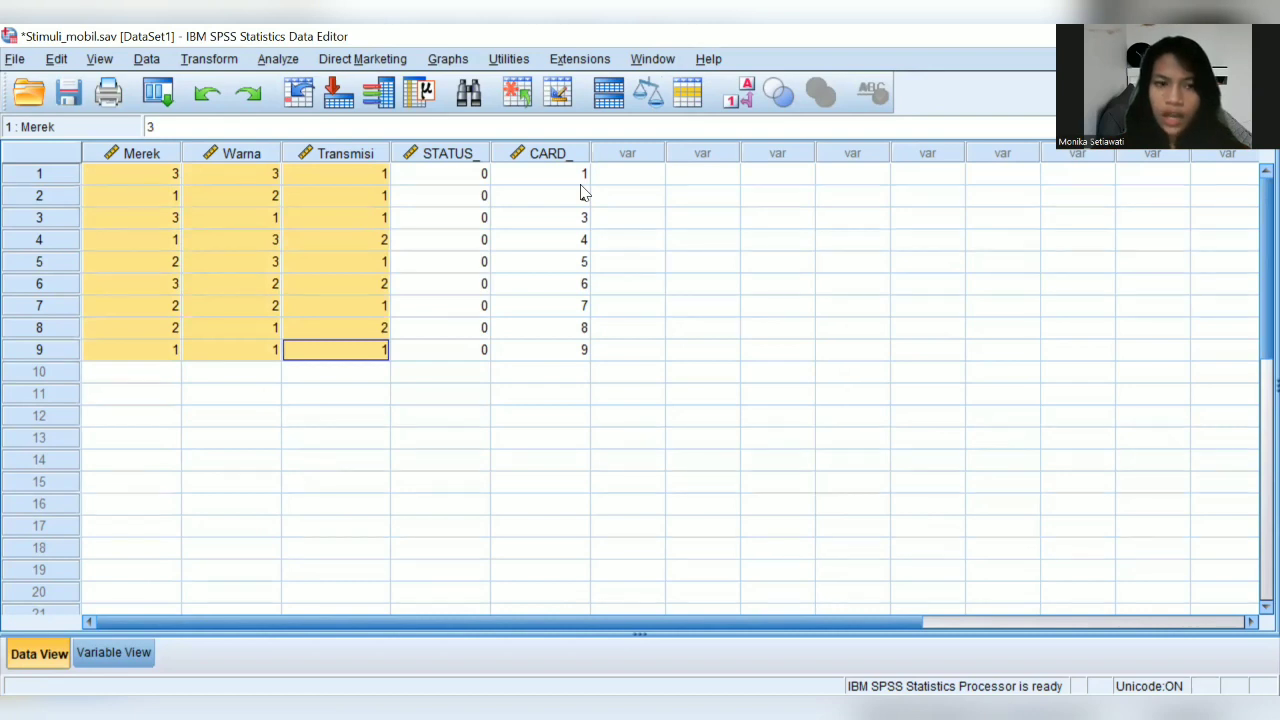
key(alt+Tab)
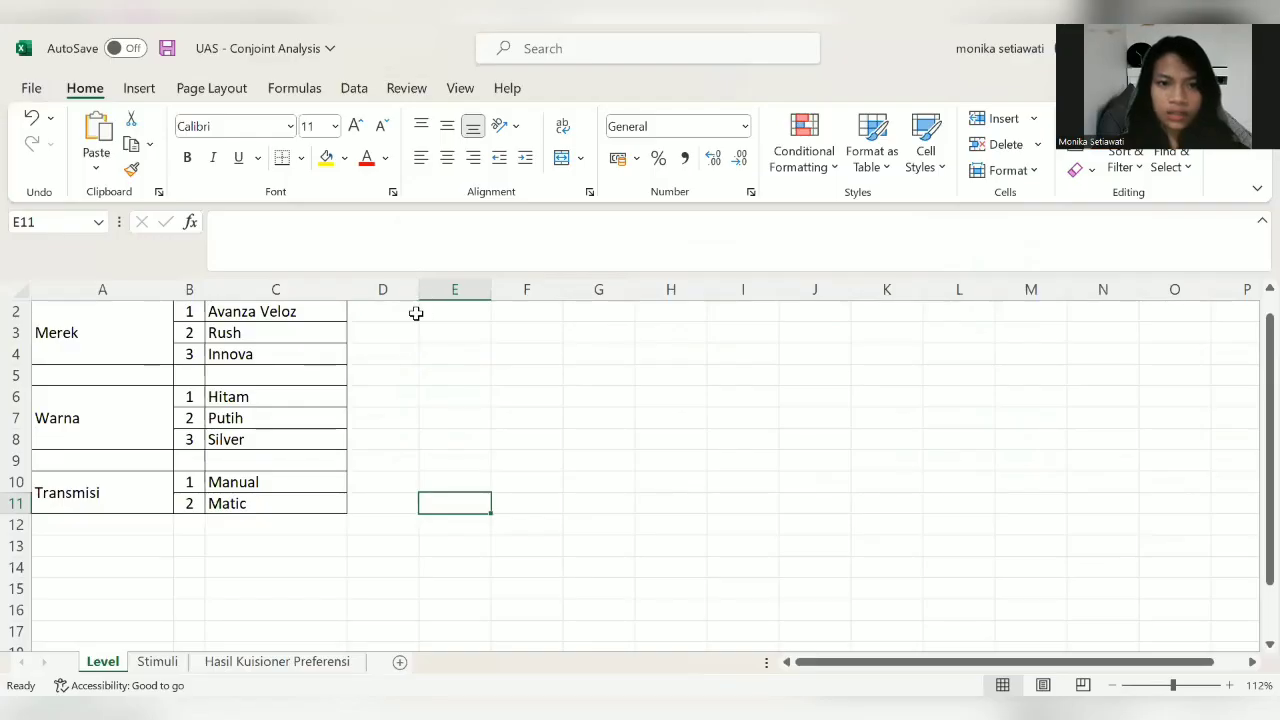
click(430, 309)
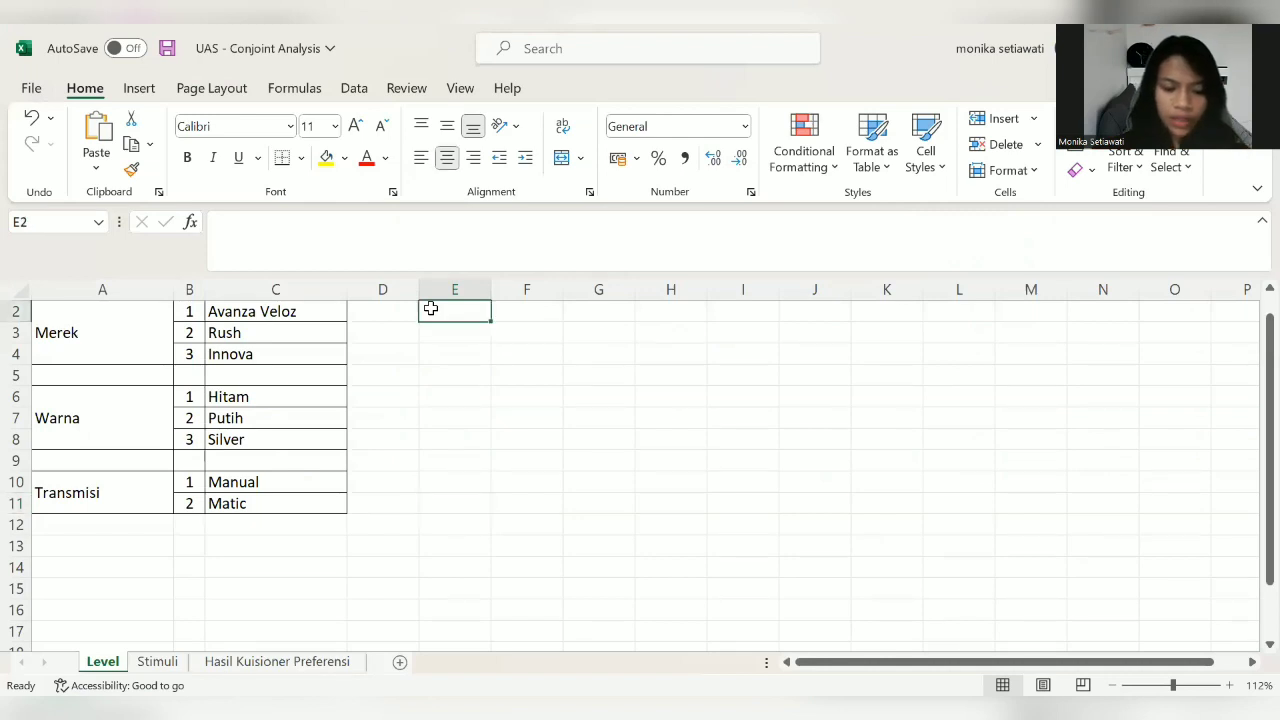
key(ctrl+v)
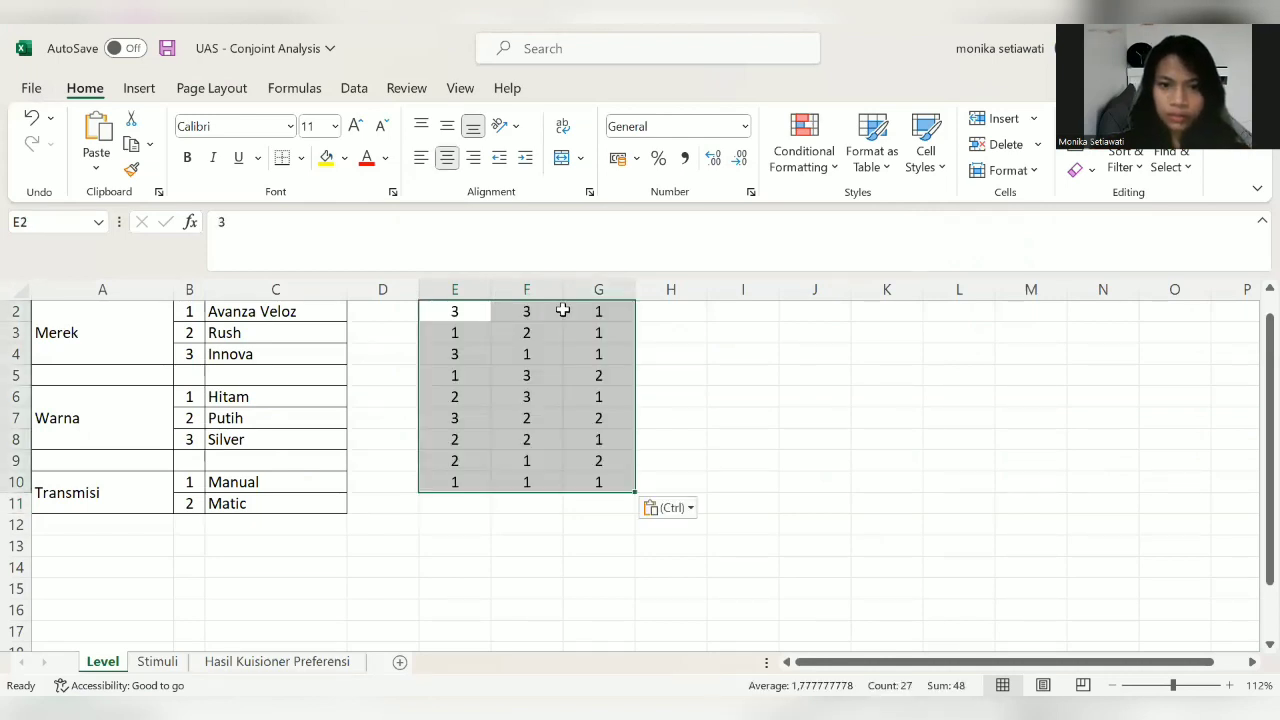
click(701, 351)
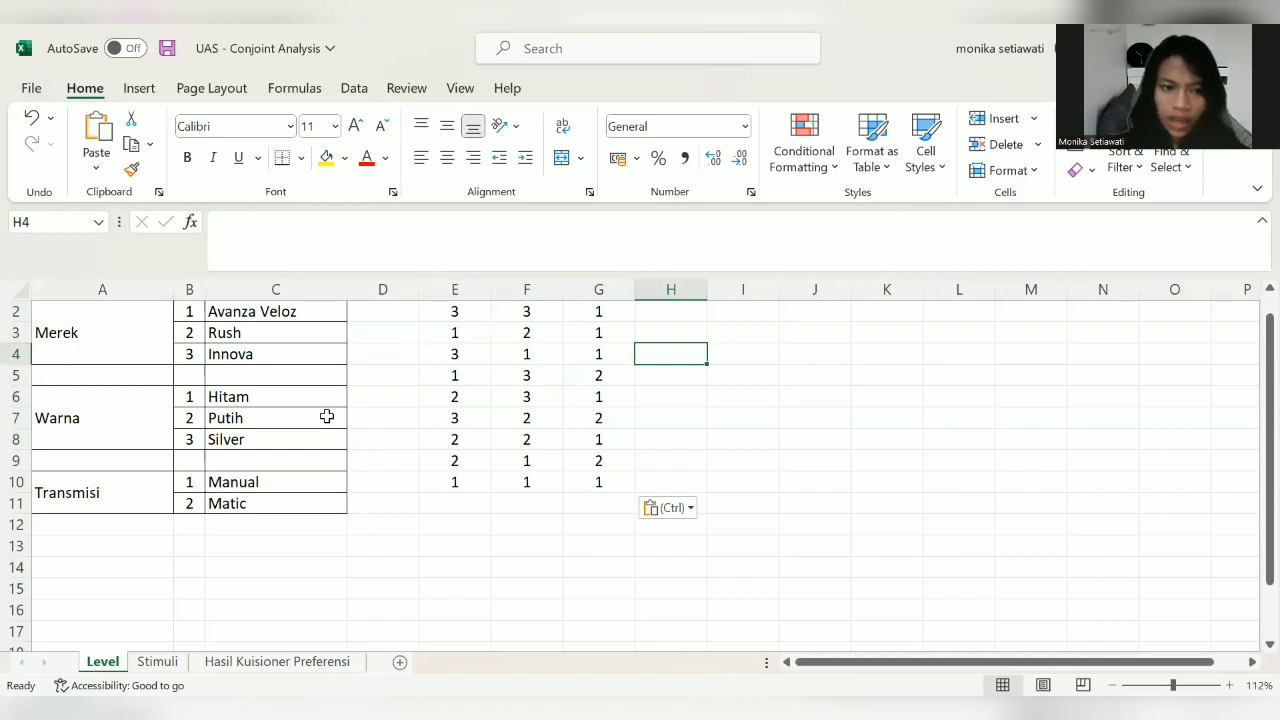
Step: Go to the Stimuli sheet and select cell B2, the first Deskripsi Stimuli cell of stimulus 1
click(160, 662)
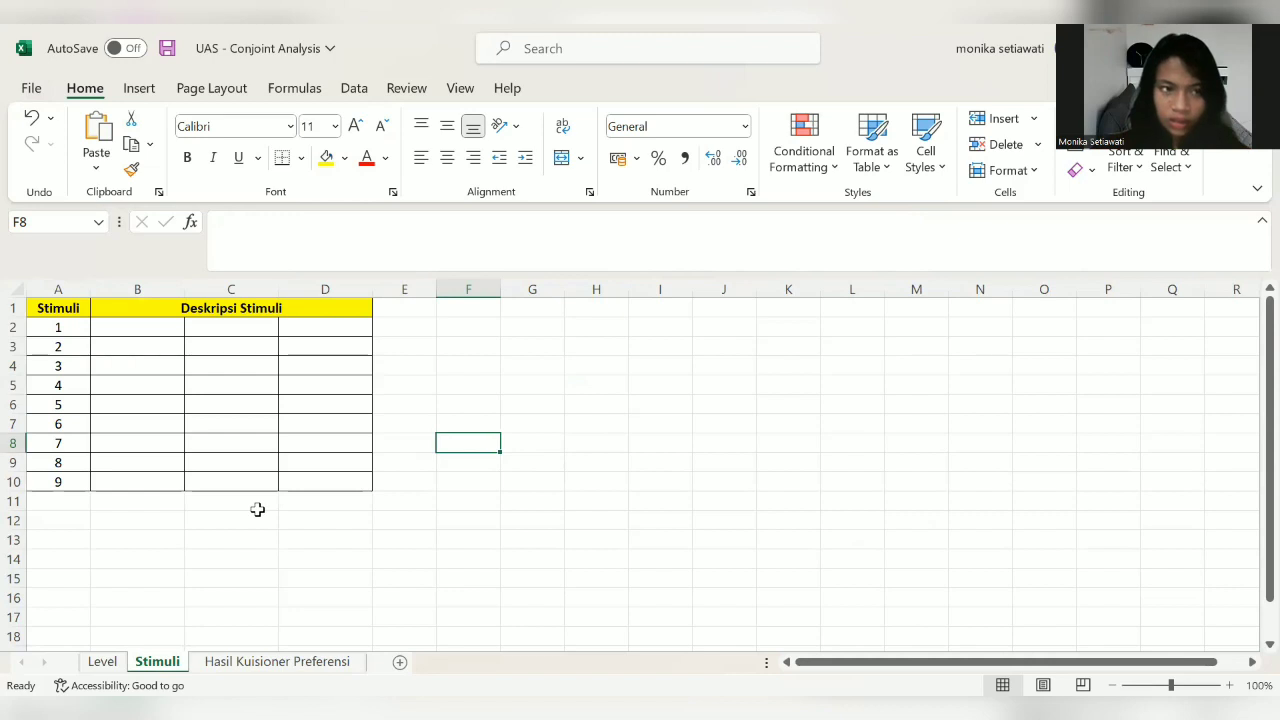
click(126, 331)
click(100, 662)
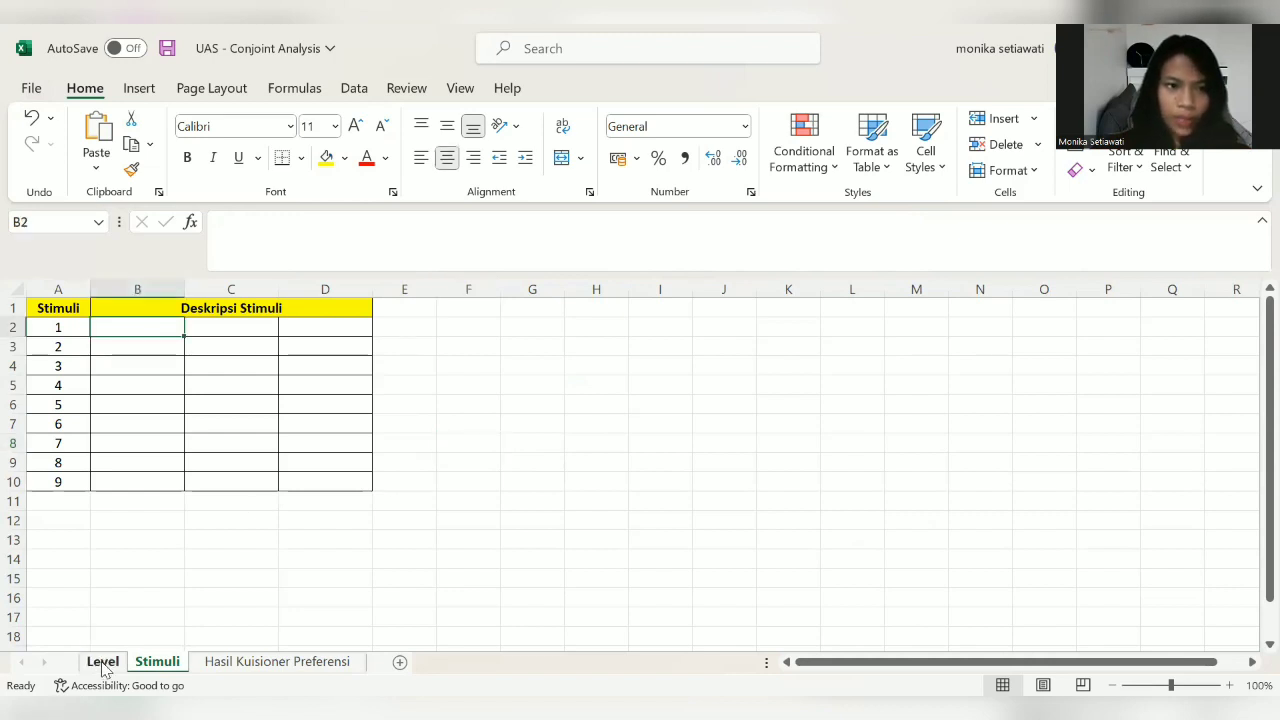
click(178, 662)
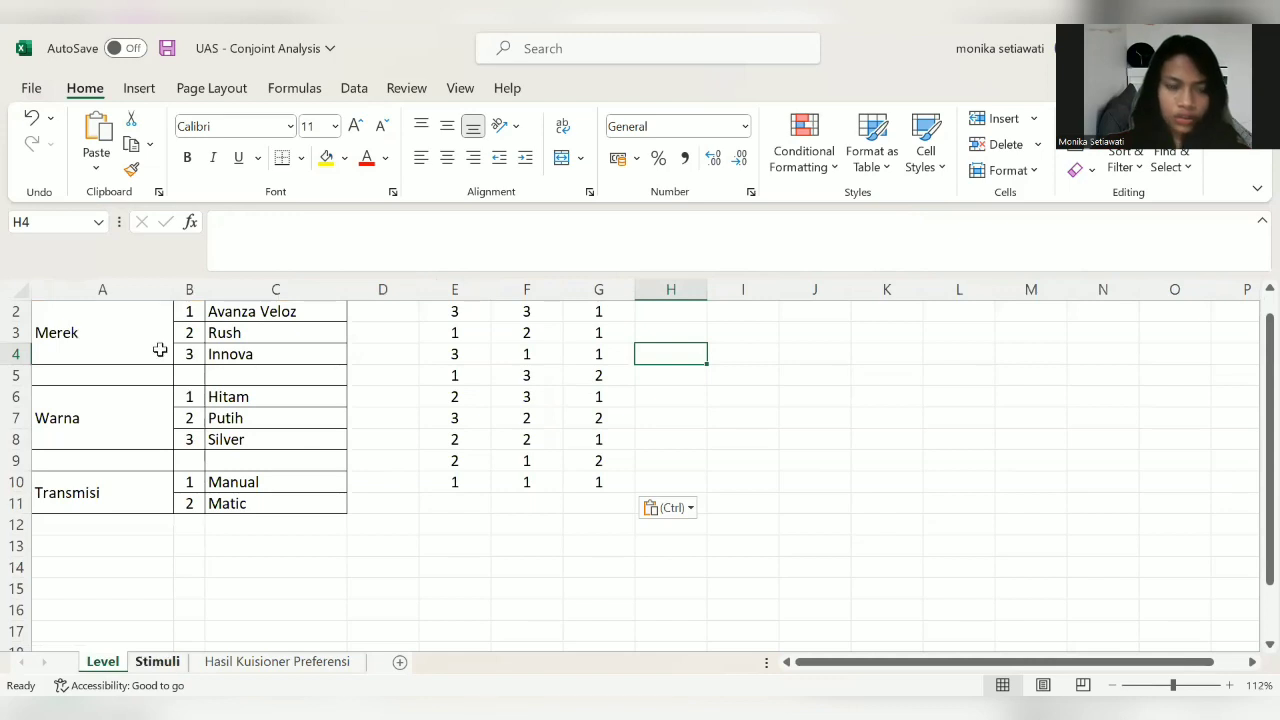
text(a)
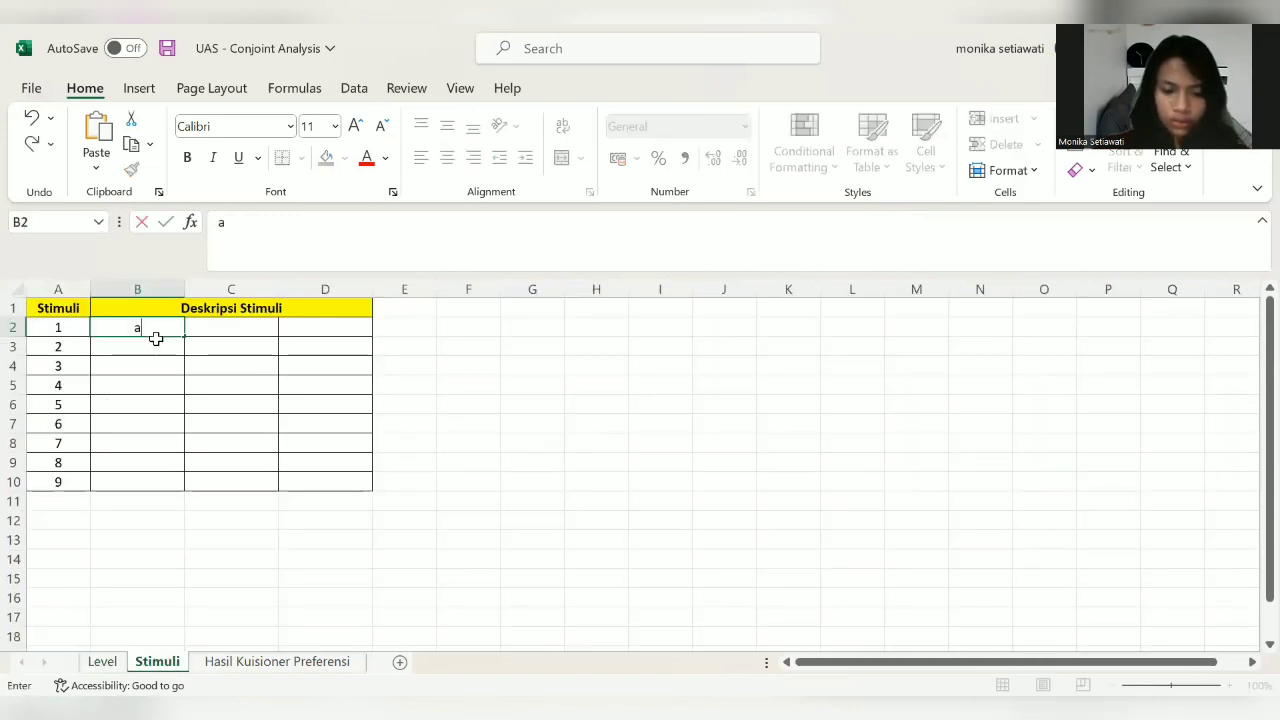
text(vanza)
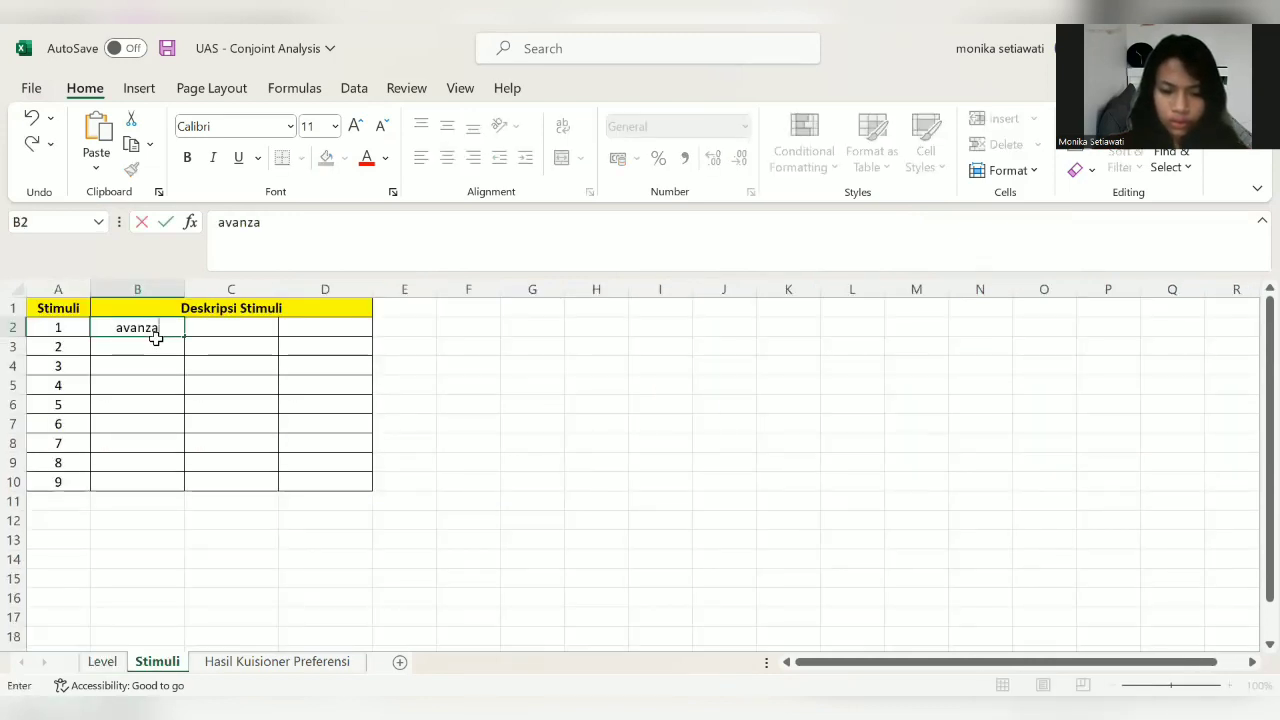
text( veloz)
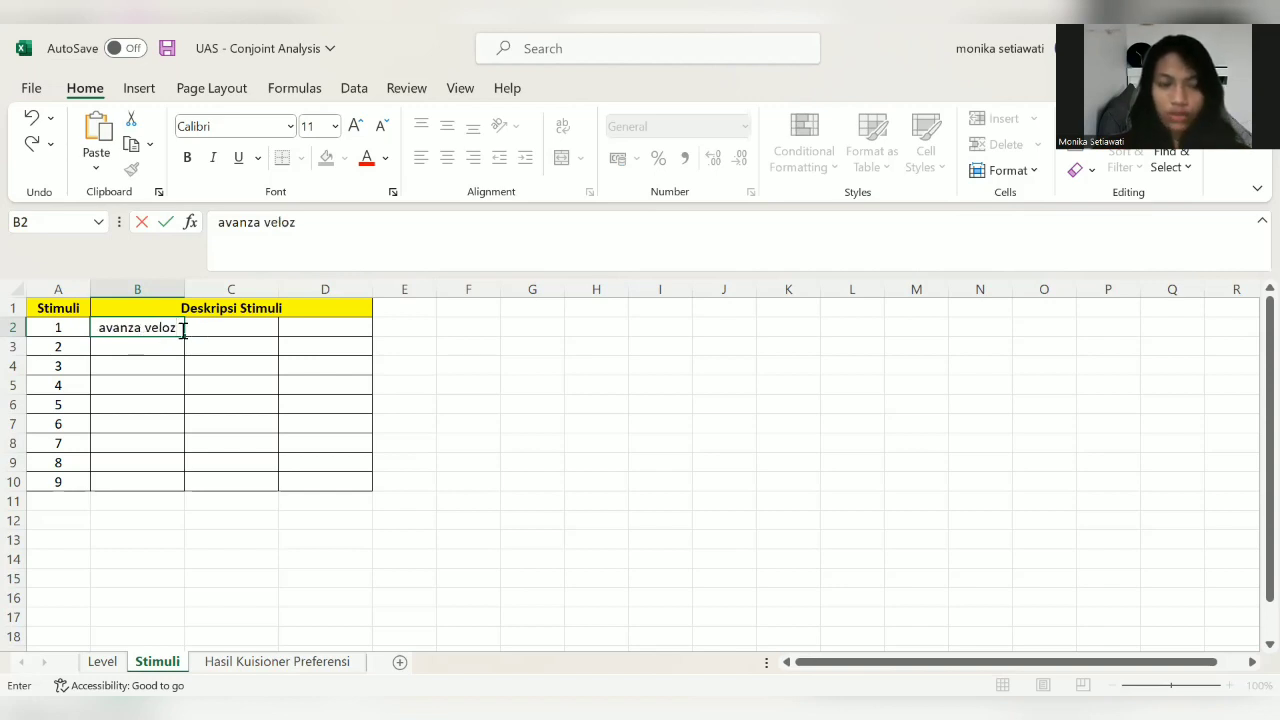
key(BackSpace)
key(BackSpace)
key(BackSpace)
key(BackSpace)
key(BackSpace)
key(BackSpace)
key(BackSpace)
key(BackSpace)
key(BackSpace)
key(BackSpace)
key(BackSpace)
key(BackSpace)
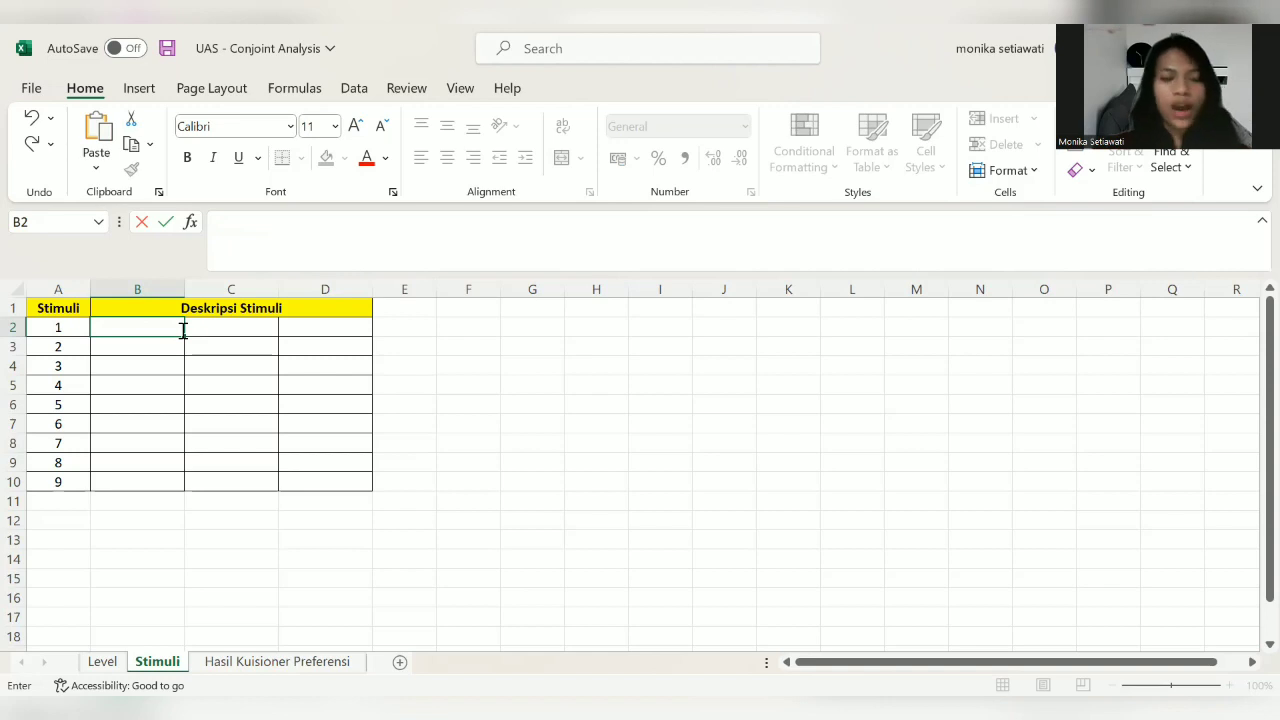
Step: Enter =VLOOKUP(Level!E2;merek;2;0) in cell B2 of the Stimuli sheet and fill the formula down to B10
click(247, 237)
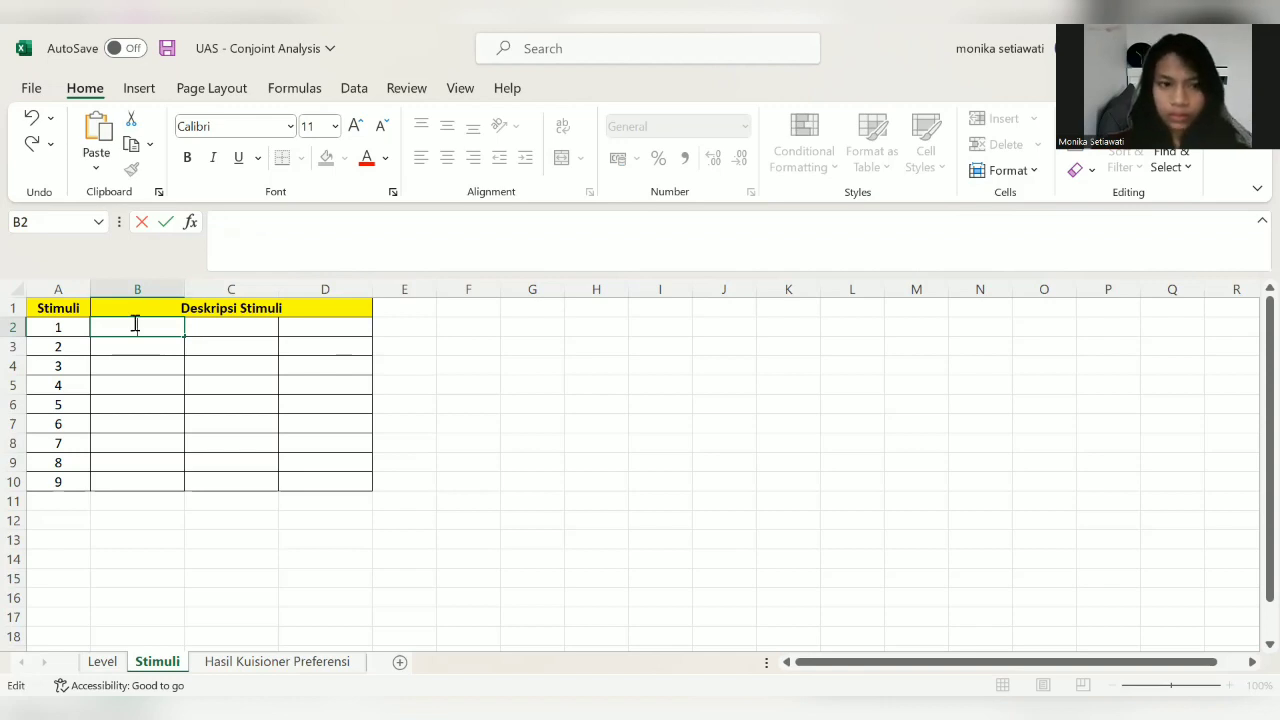
text(=)
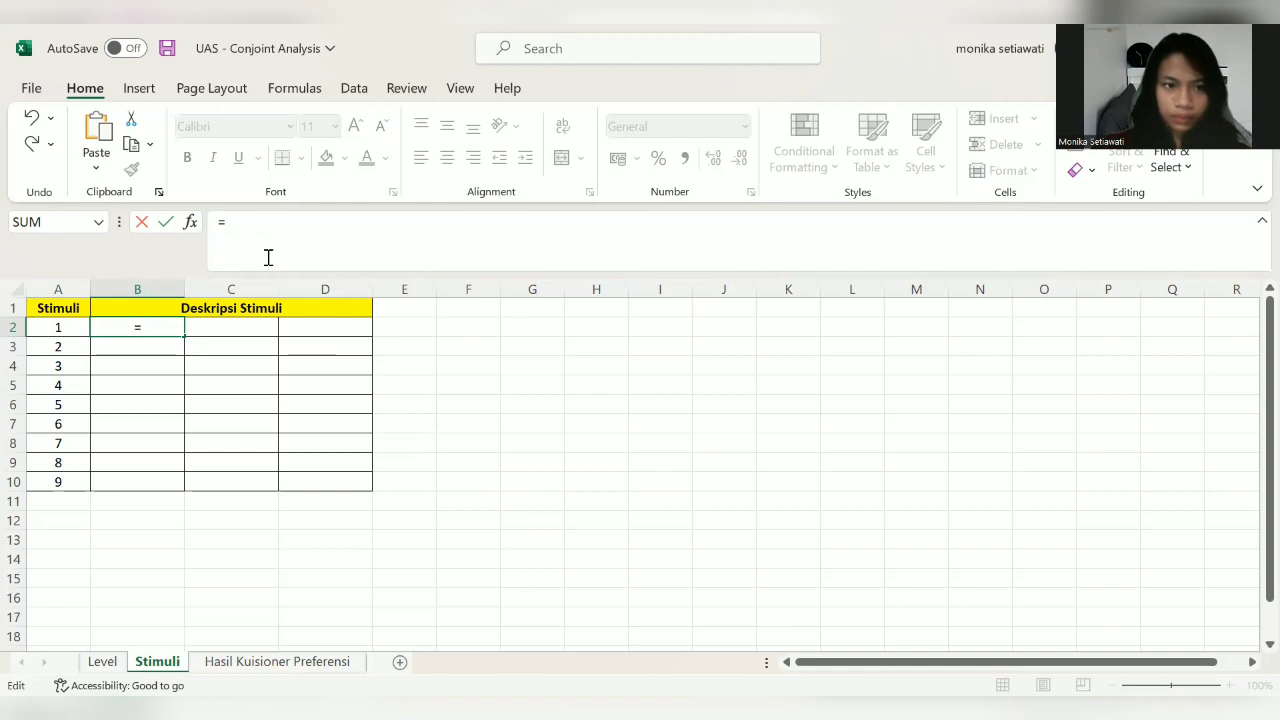
text(VLOOKUP()
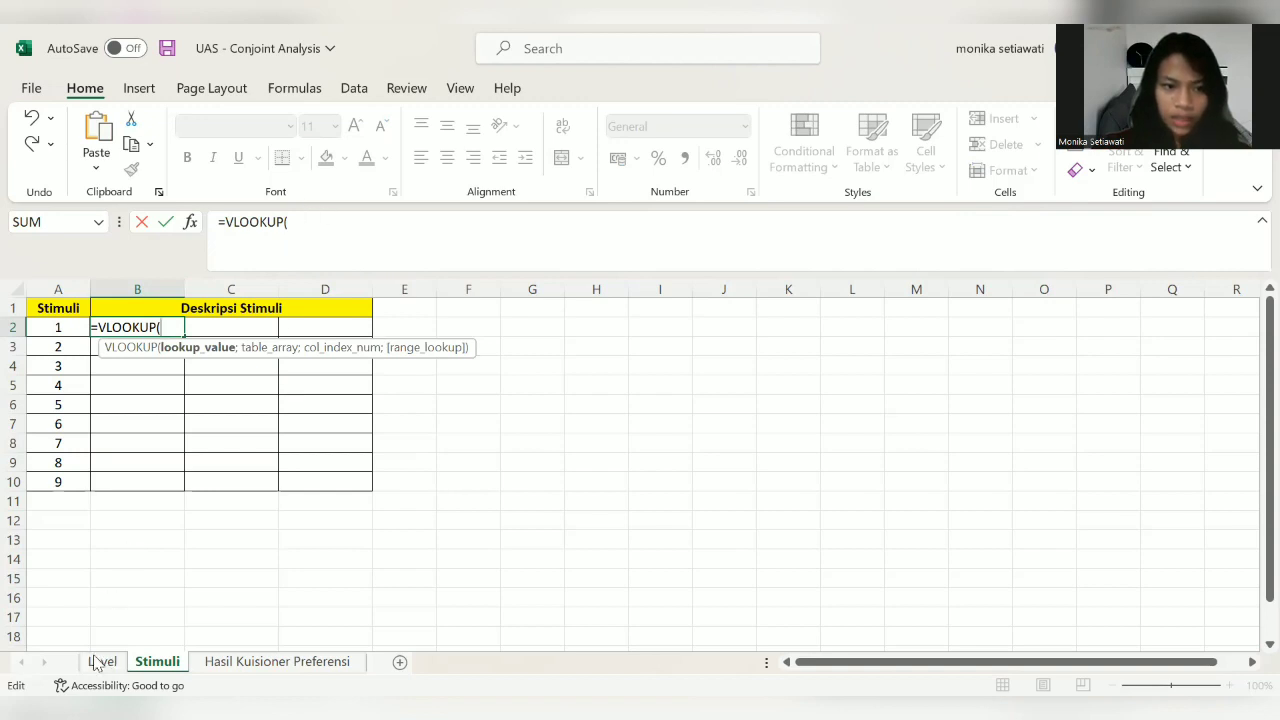
key(ctrl+Page_Up)
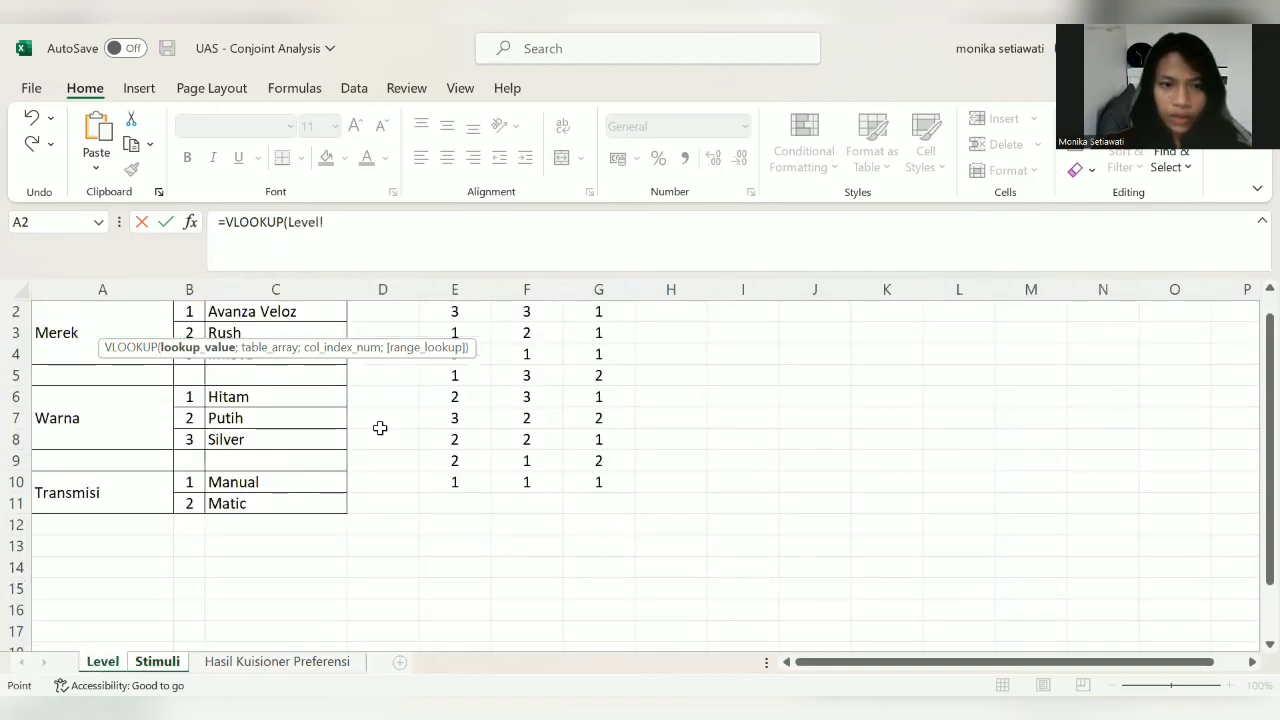
click(463, 314)
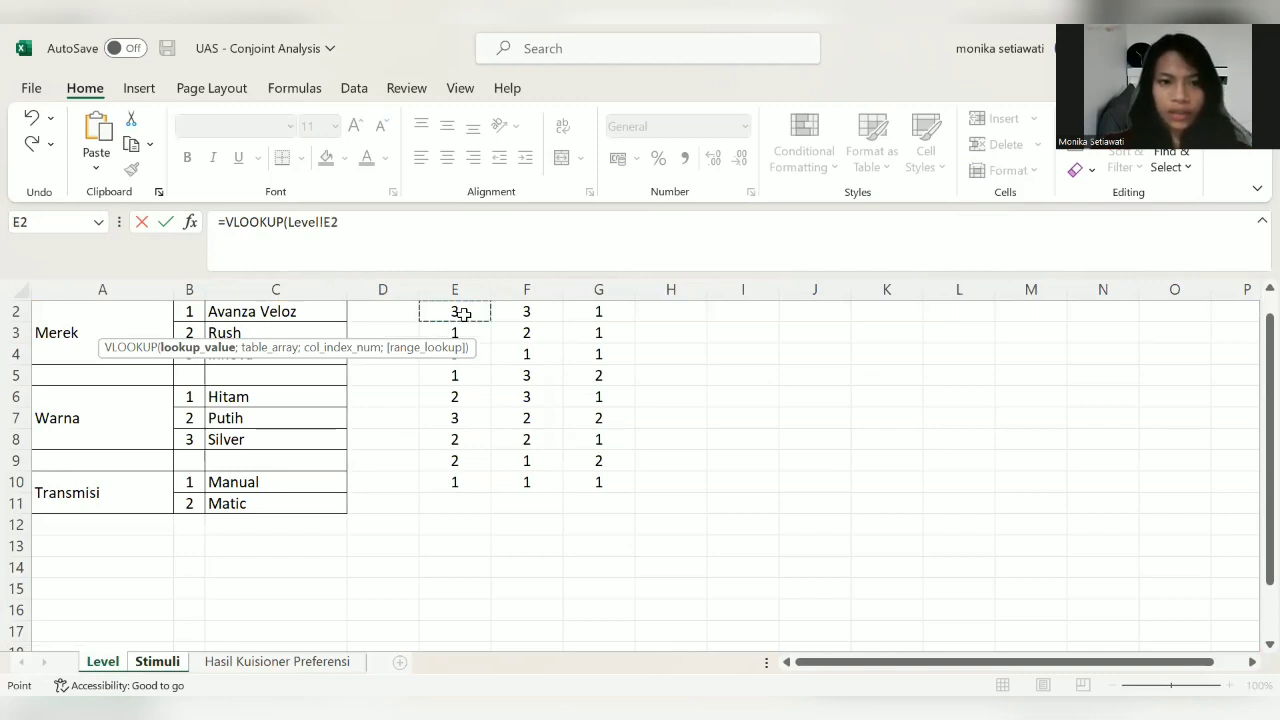
click(425, 227)
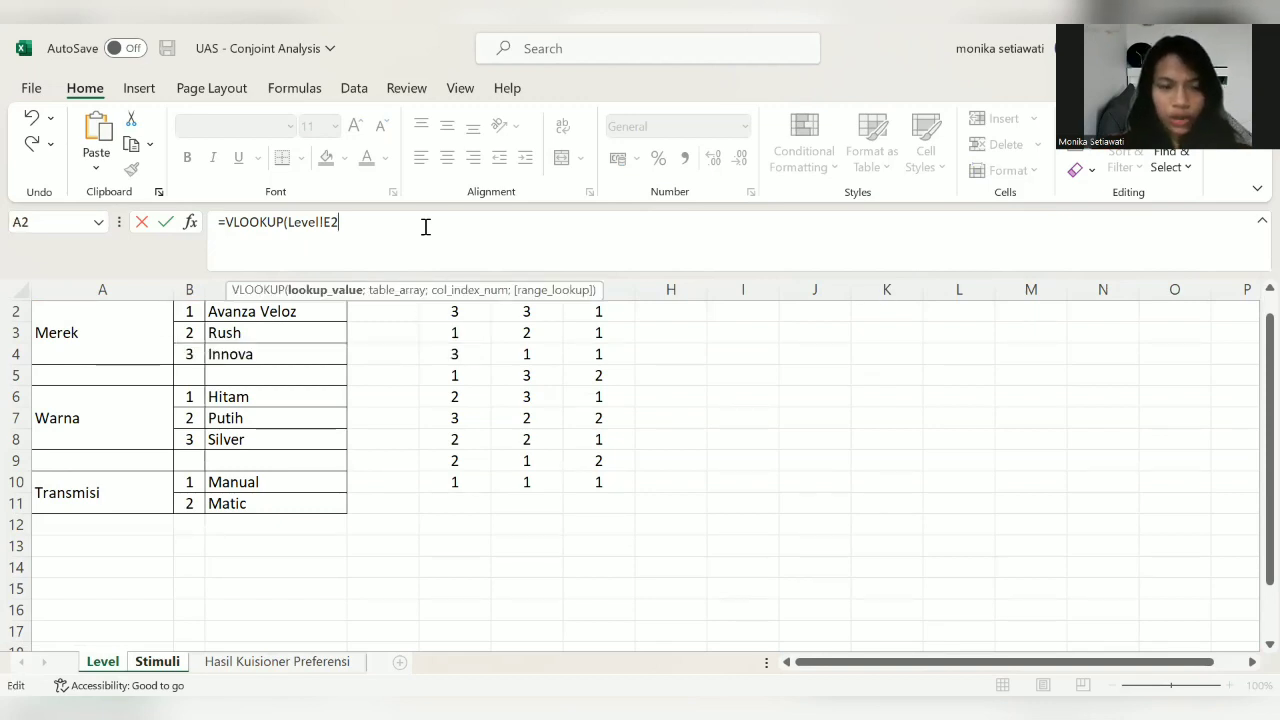
text(;)
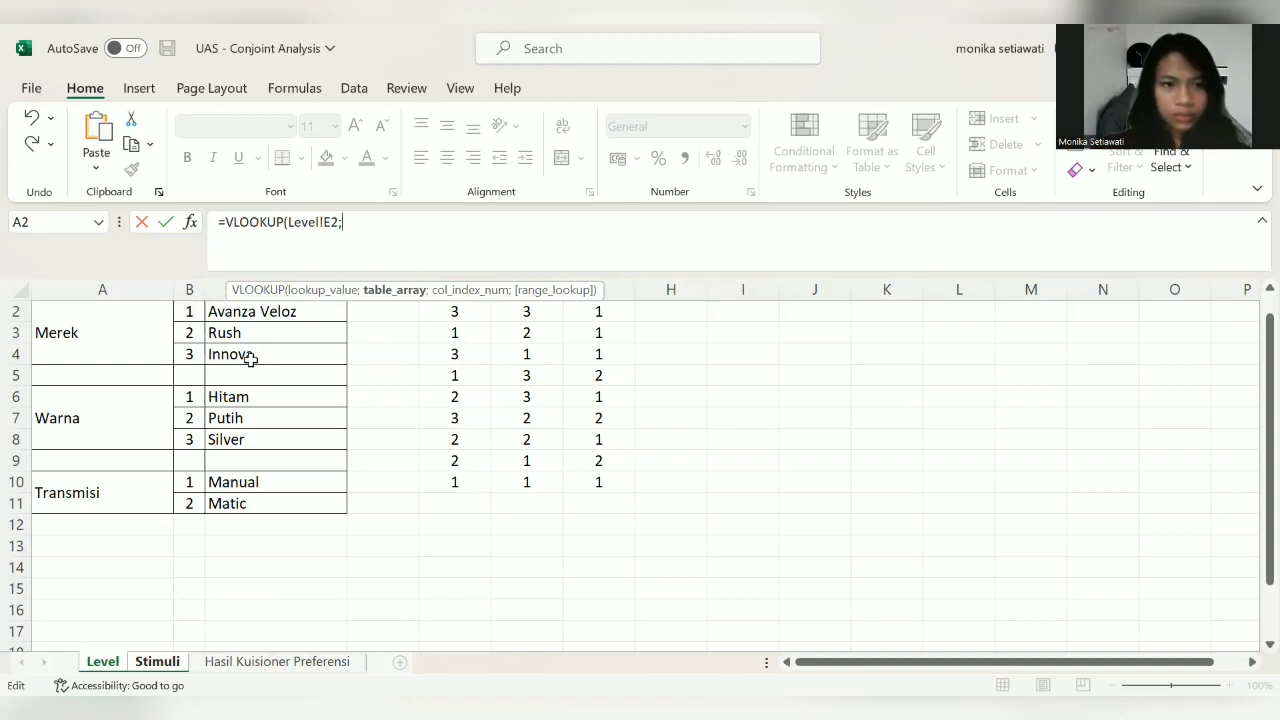
drag(189, 311, 250, 360)
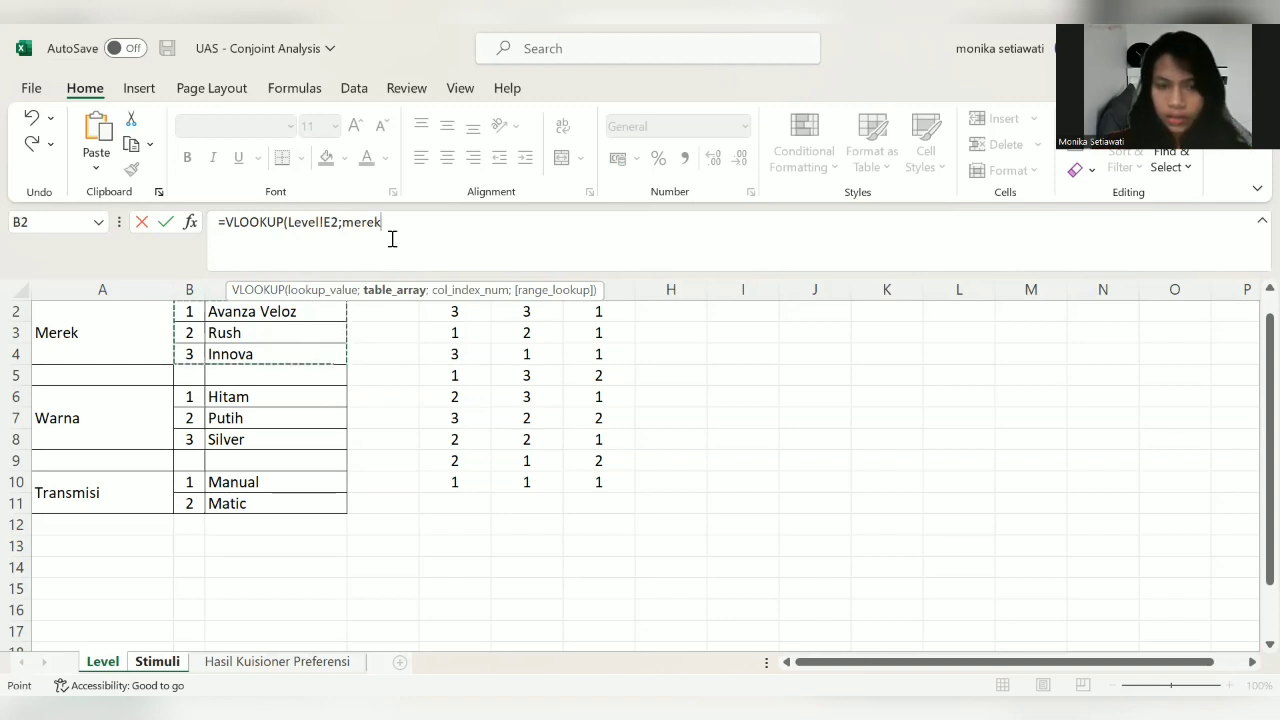
text(;)
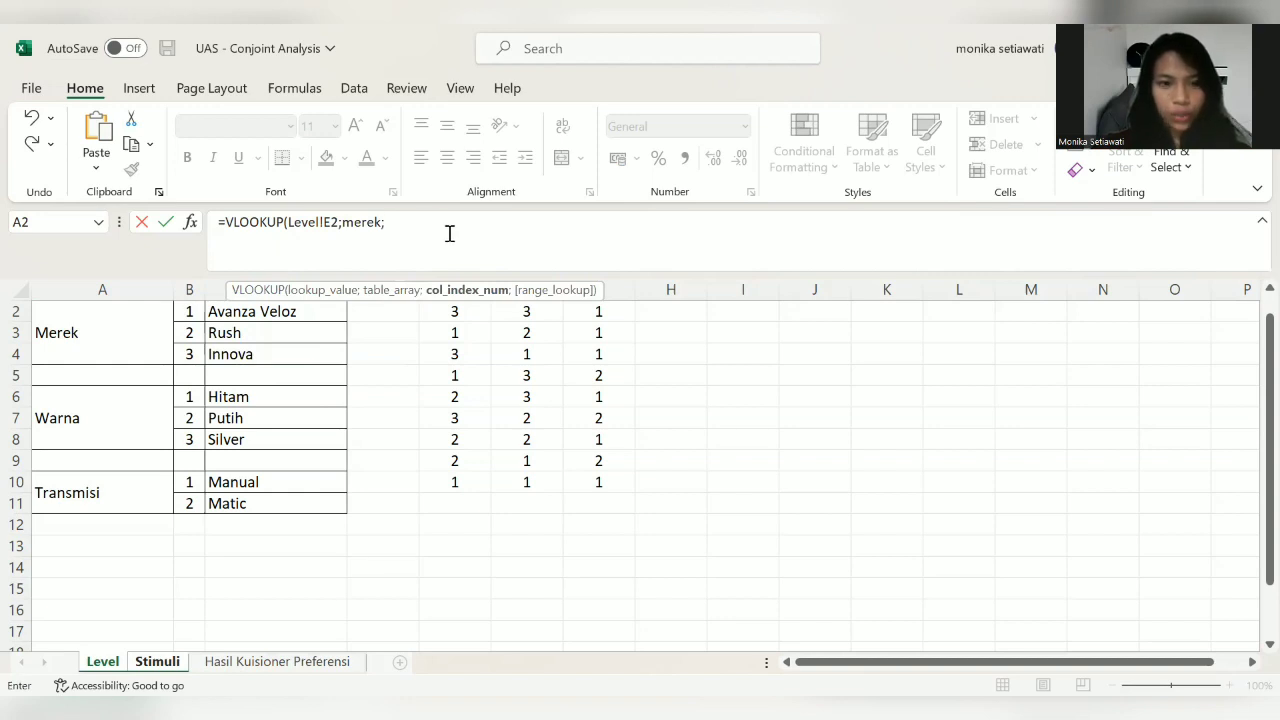
text(2)
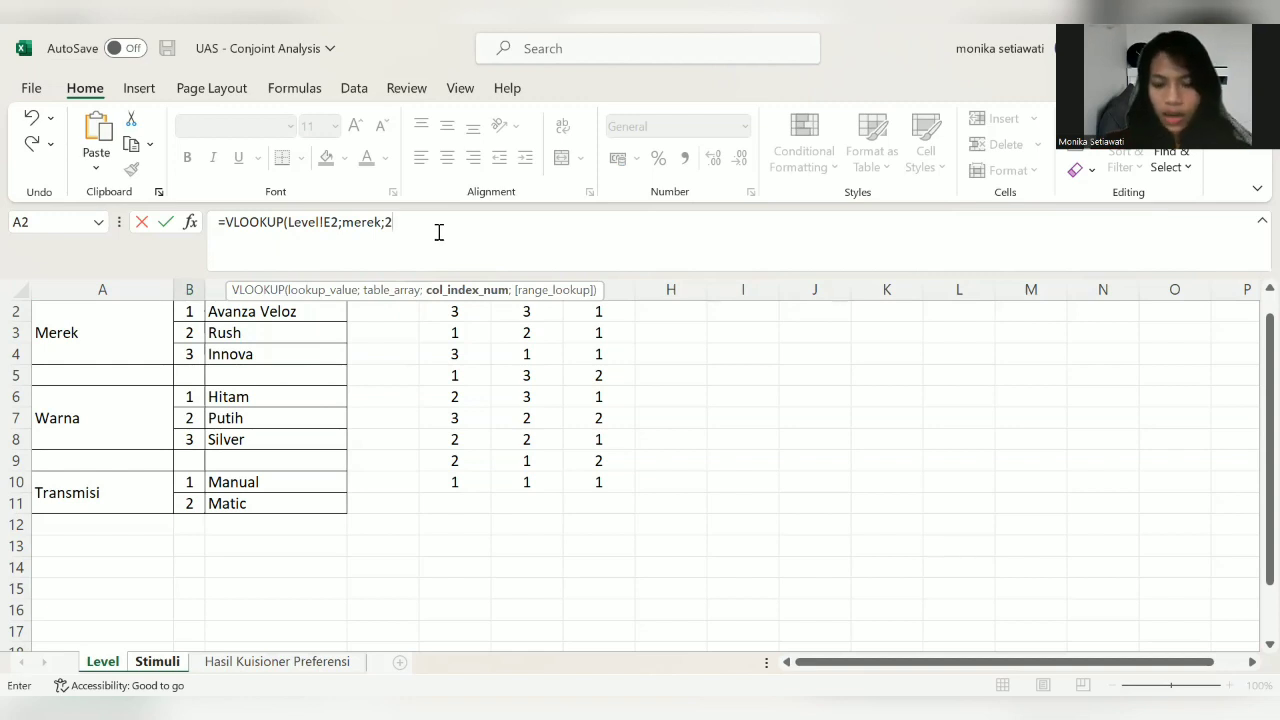
text(;0)
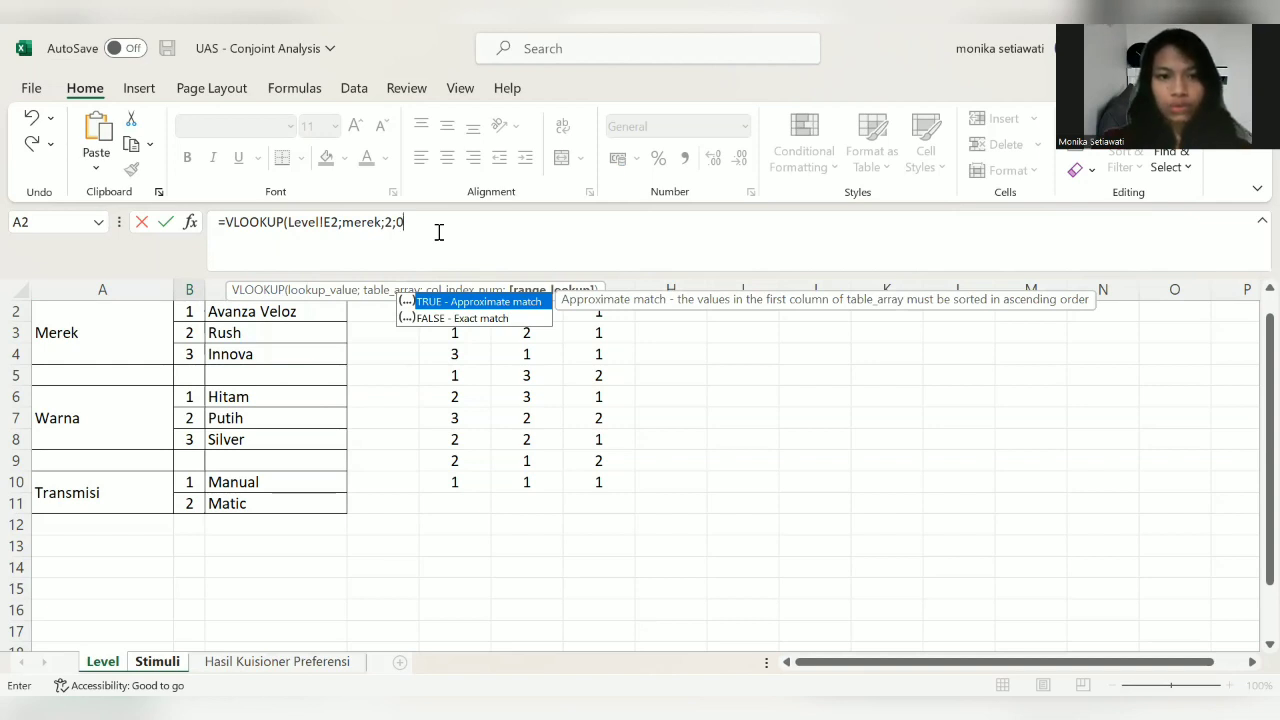
text())
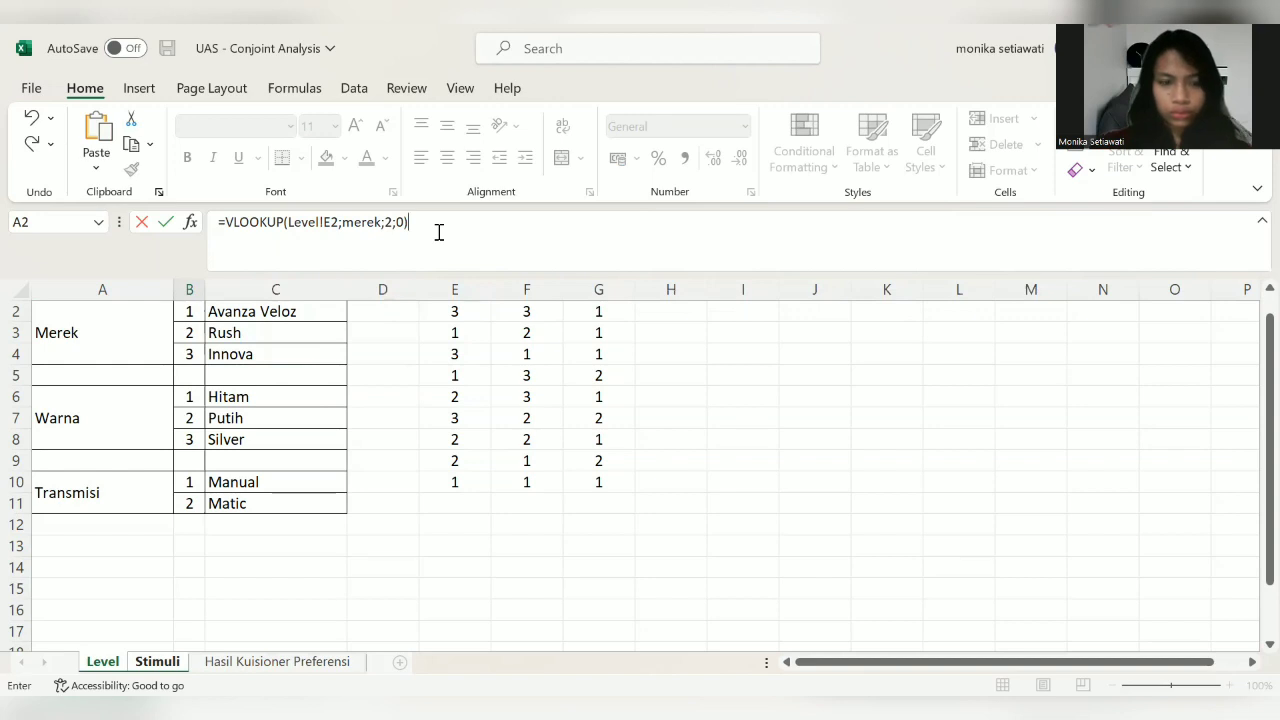
key(Return)
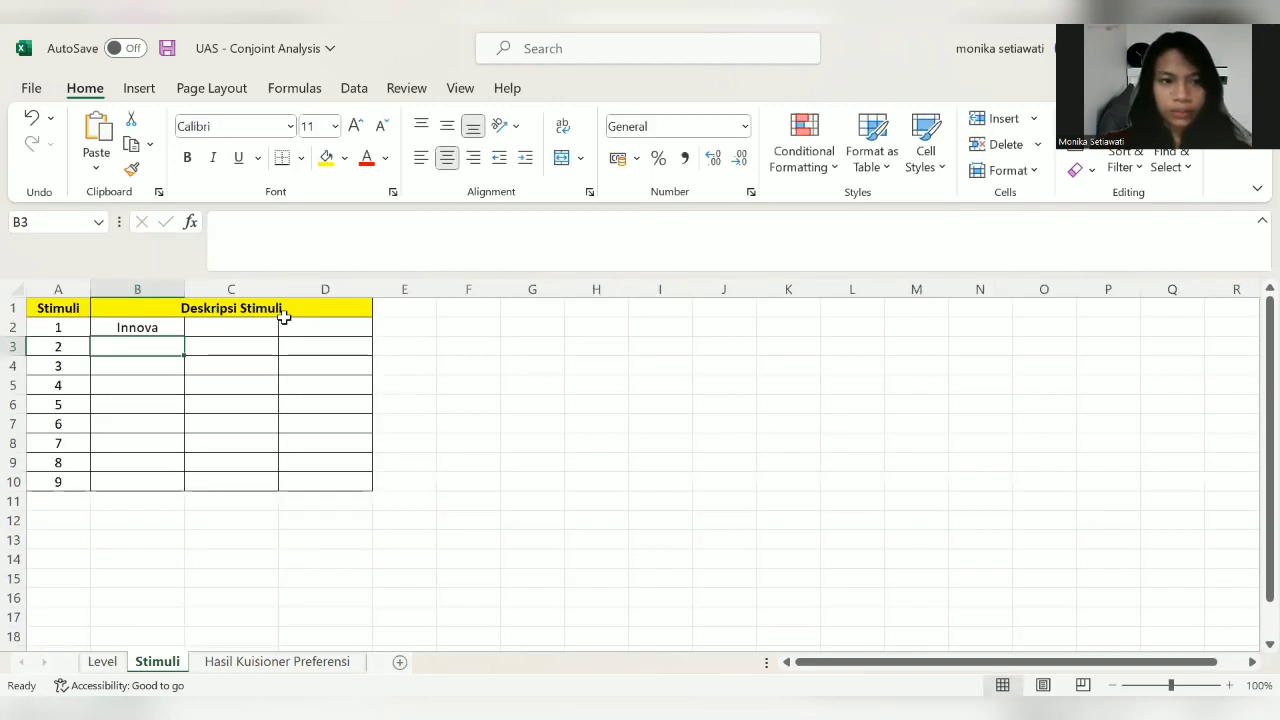
click(180, 333)
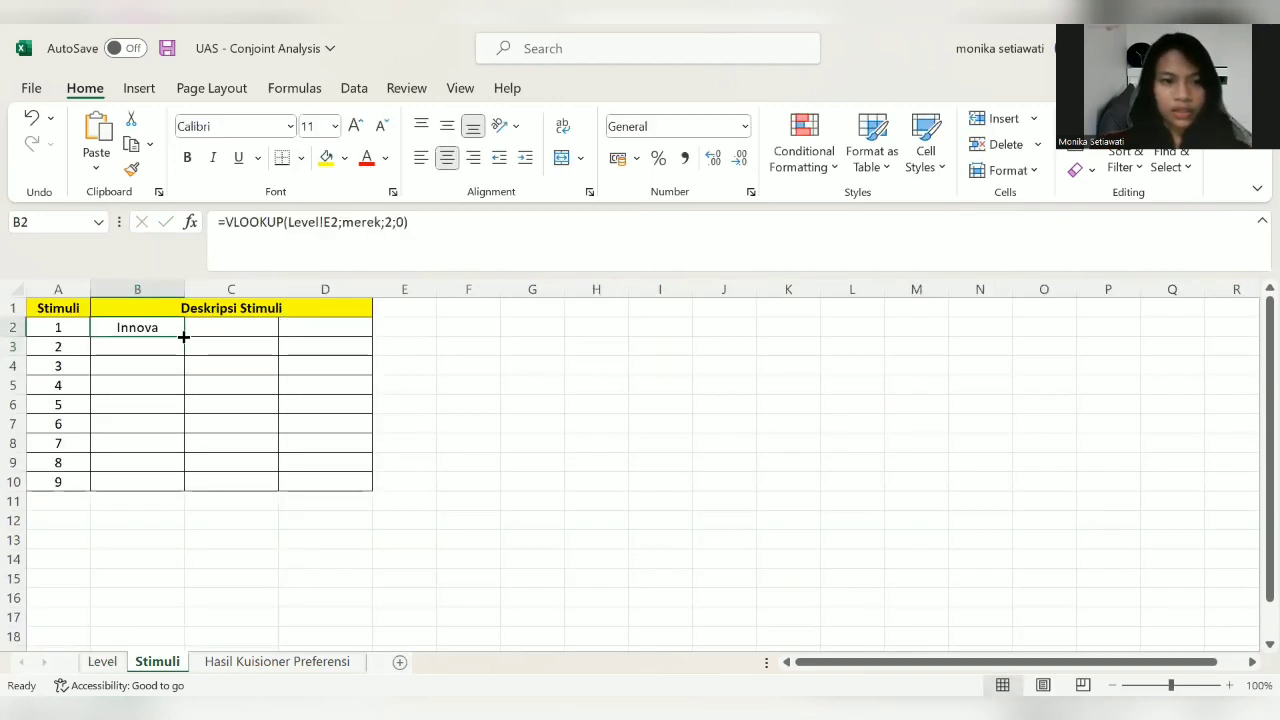
drag(184, 334, 187, 487)
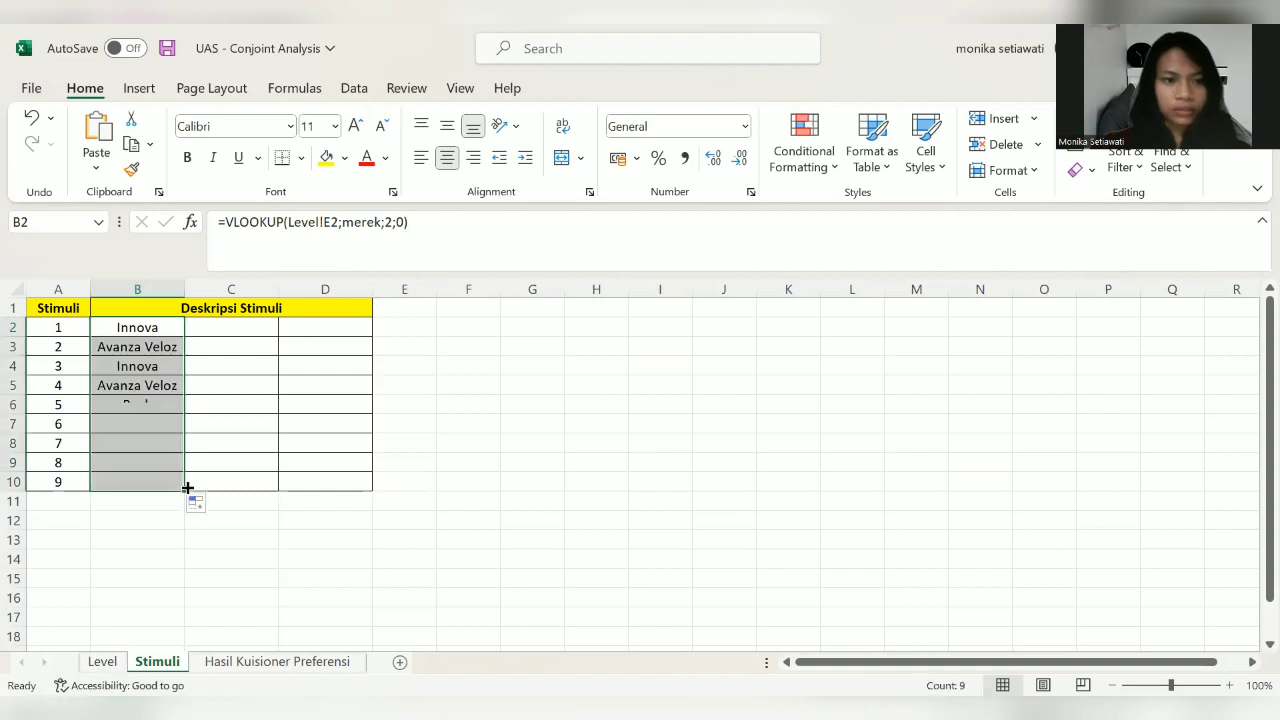
Step: Enter =VLOOKUP(Level!F2;warna;2;0) in cell C2 of the Stimuli sheet and fill the formula down to C10
click(239, 322)
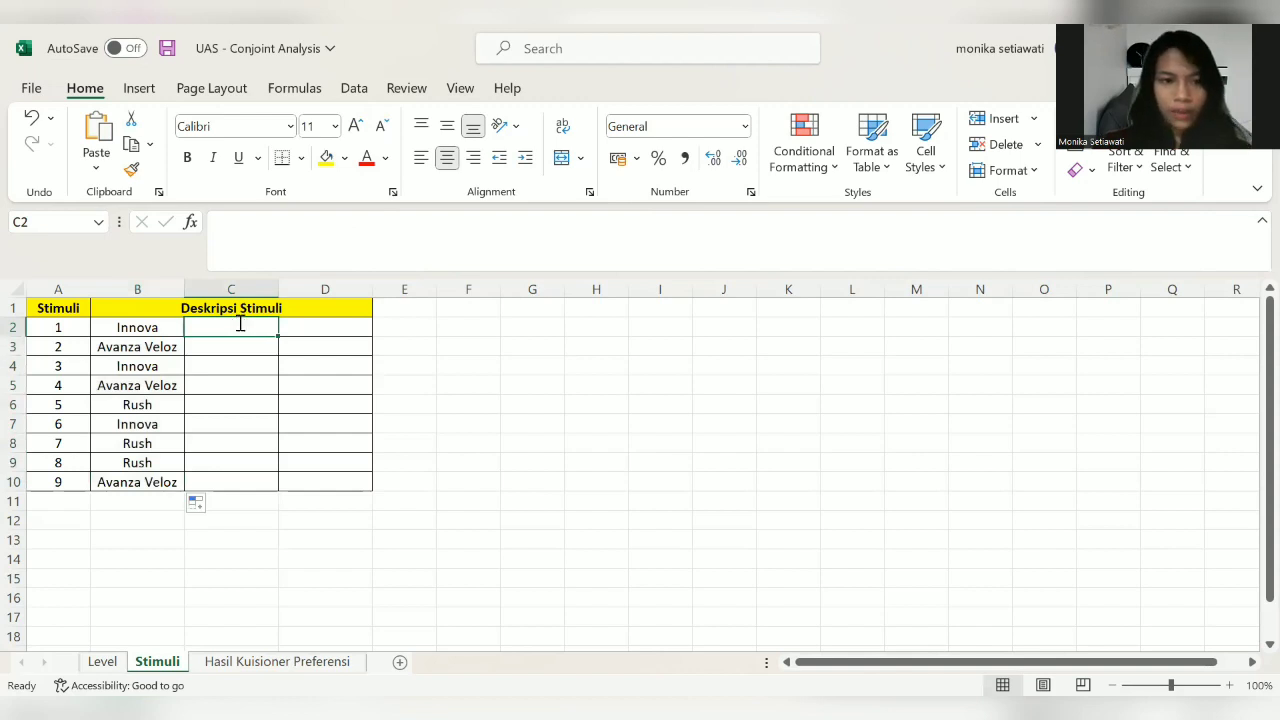
text(=)
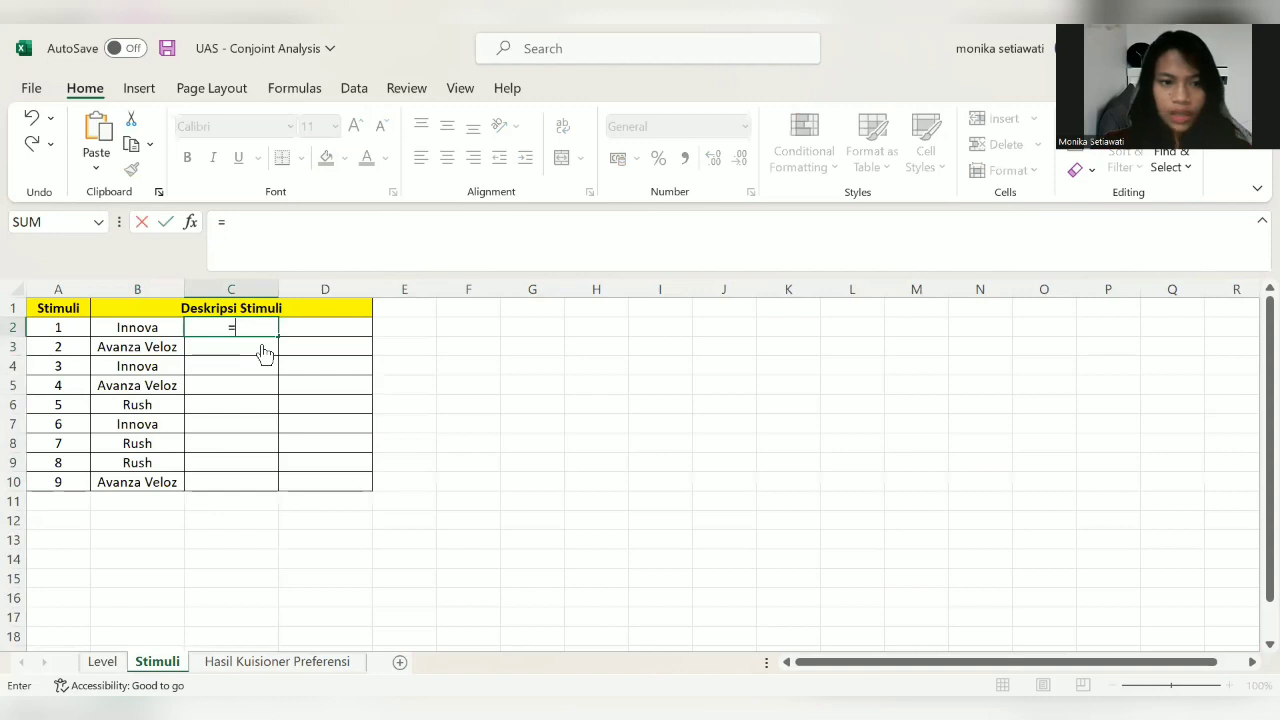
text(VLOOKUP()
click(102, 662)
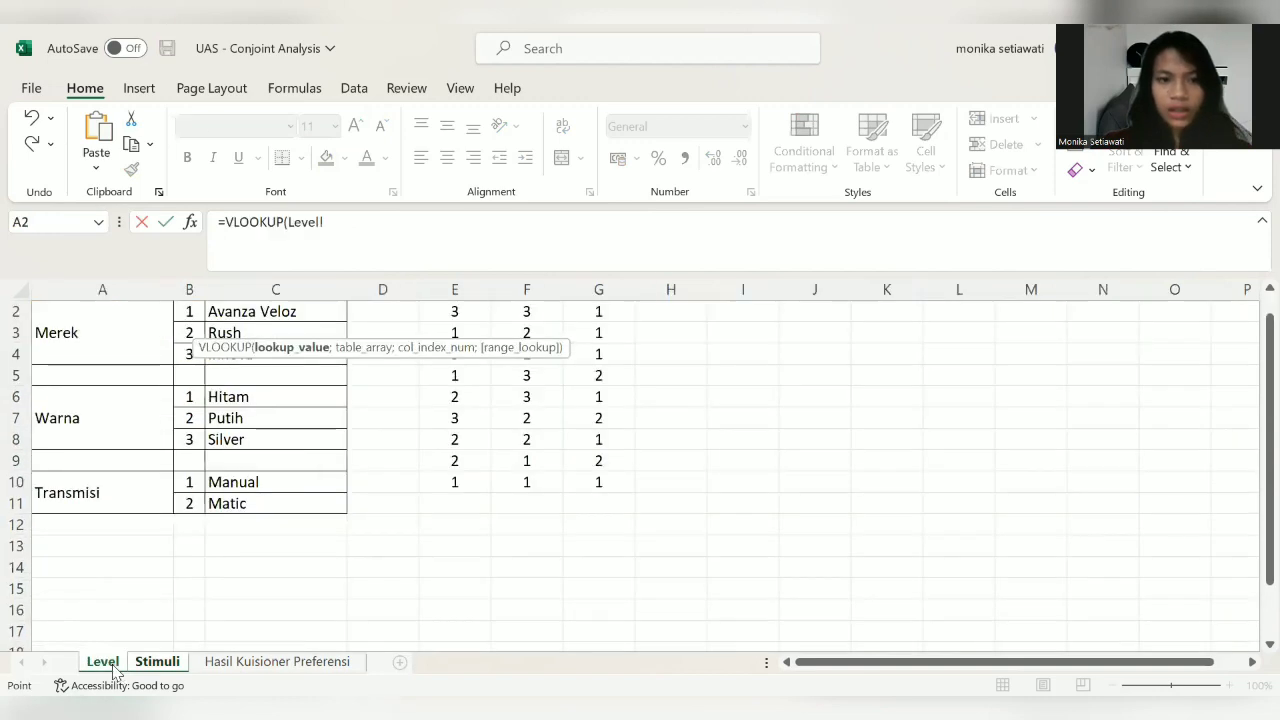
click(523, 311)
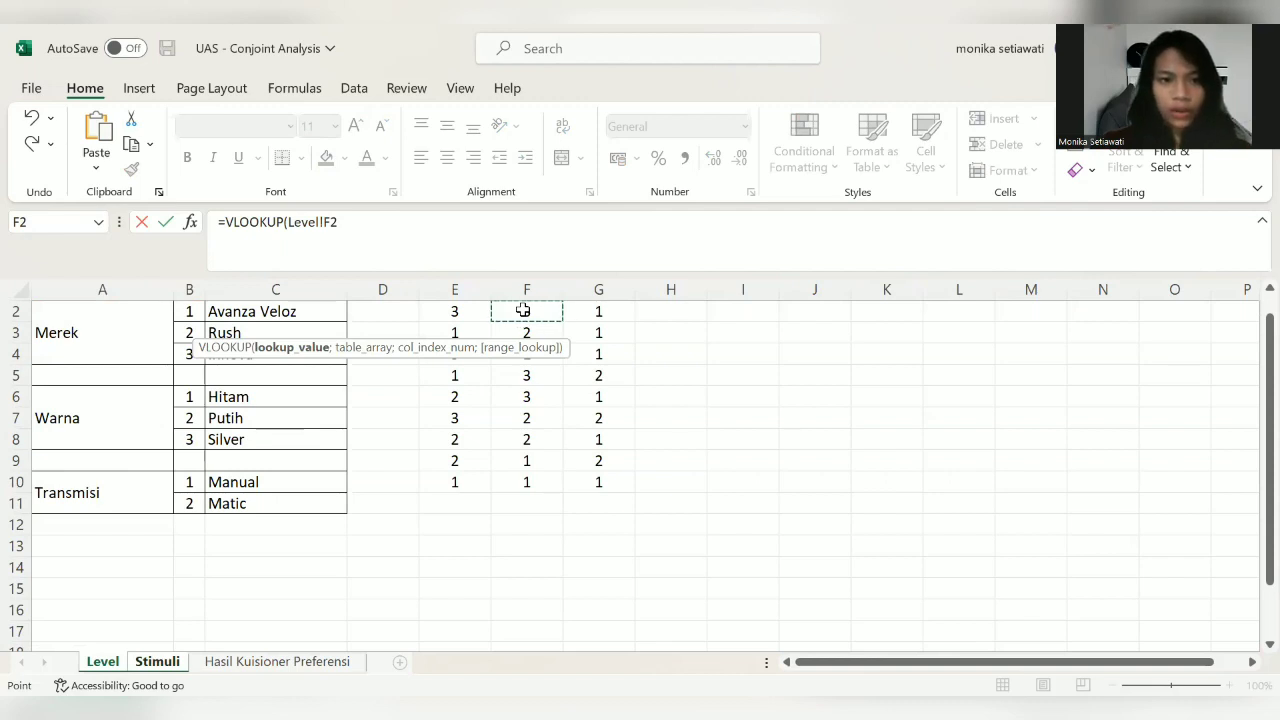
text(;)
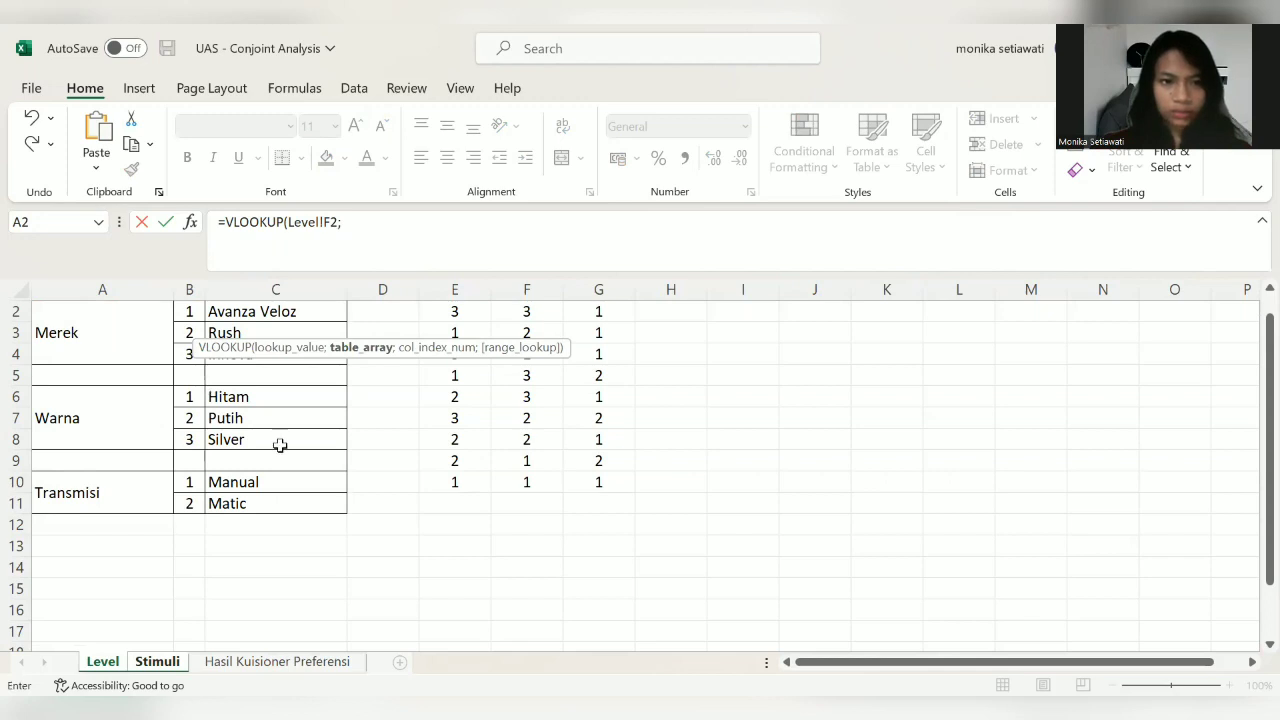
text(warna)
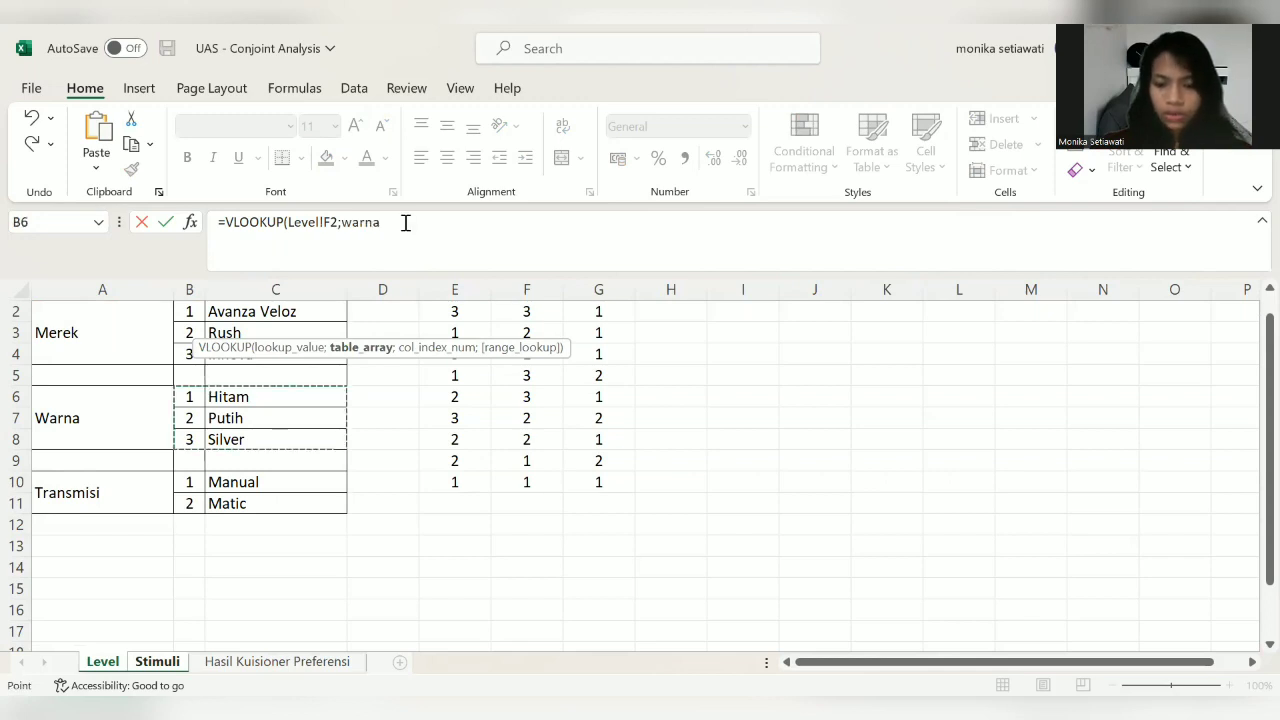
text(;2)
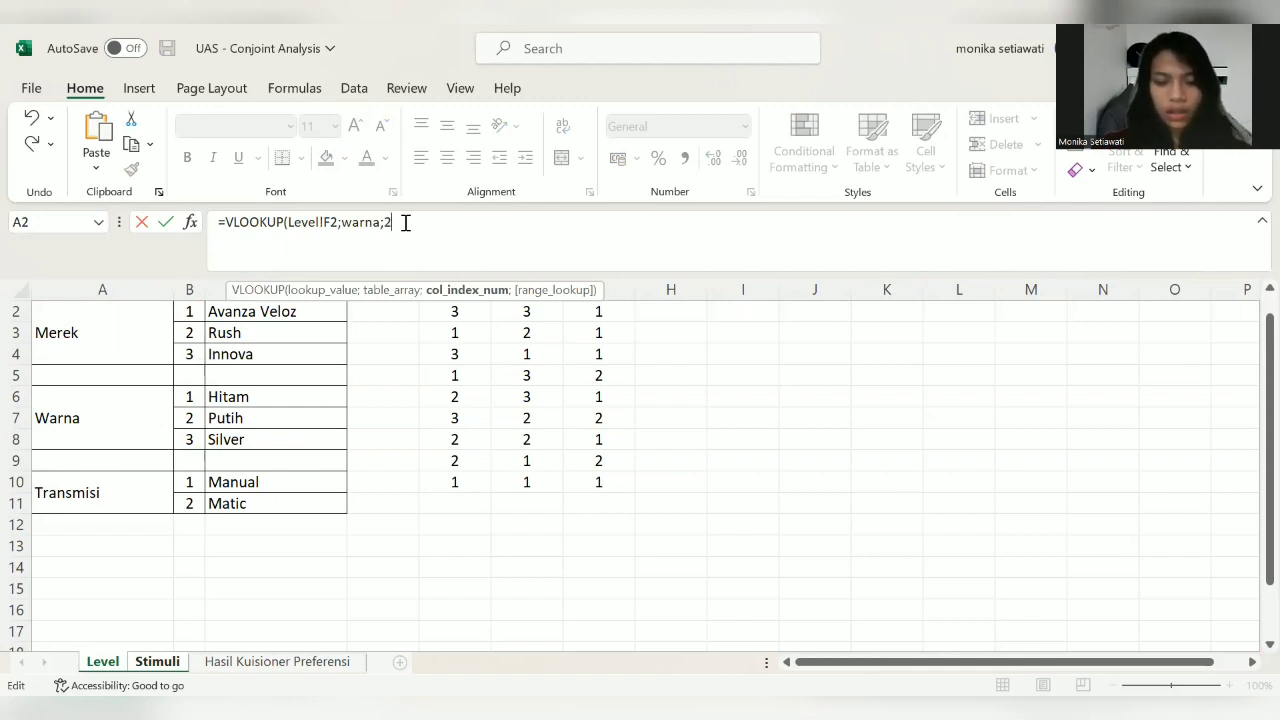
text(;0)
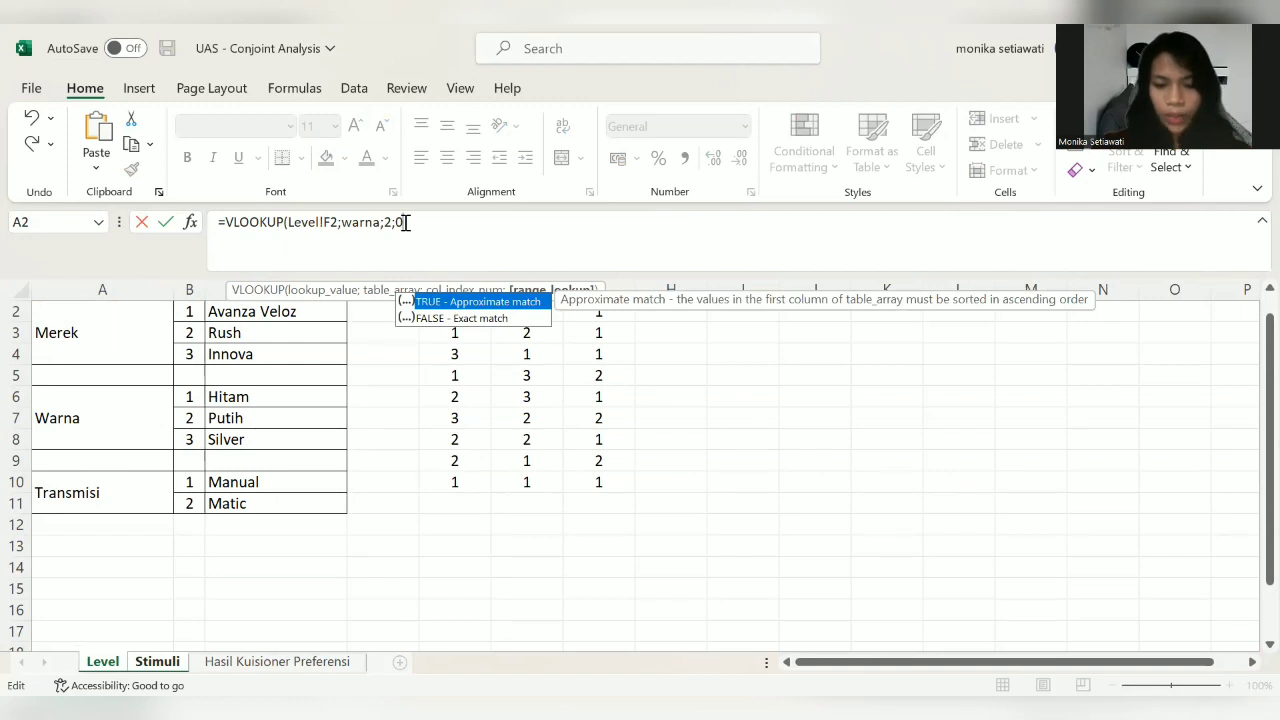
key(Return)
click(244, 328)
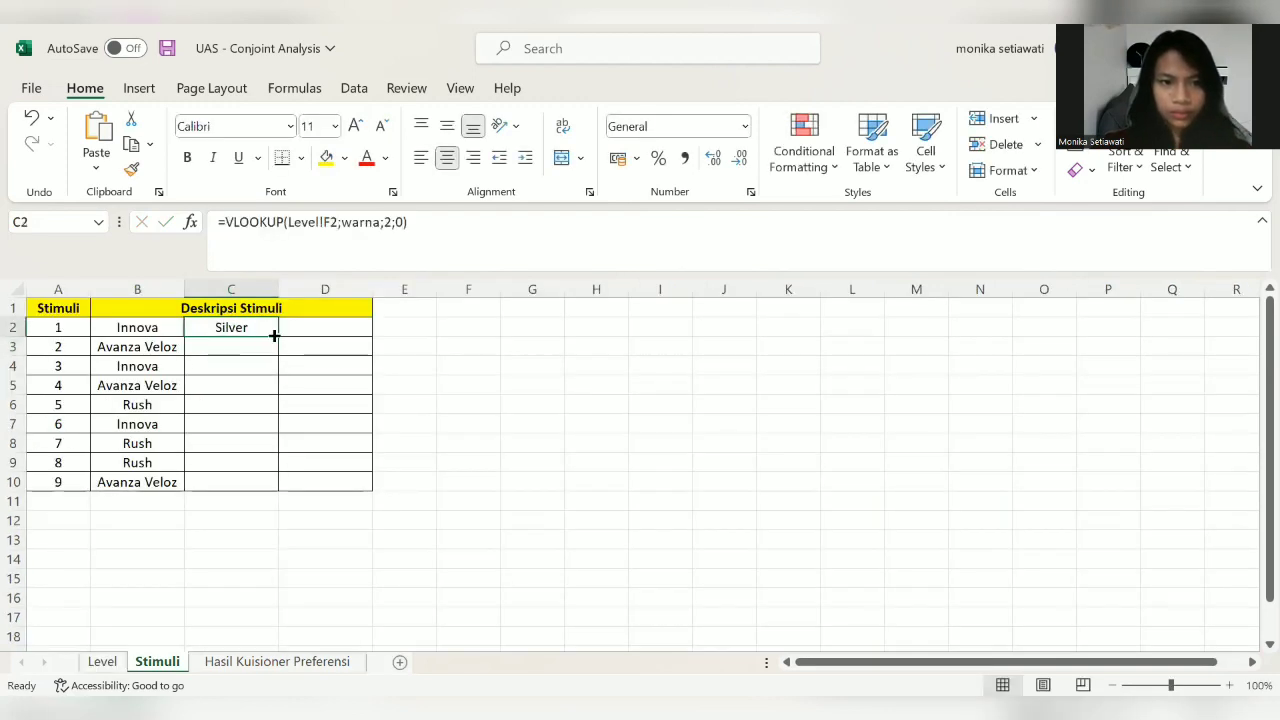
drag(275, 337, 281, 486)
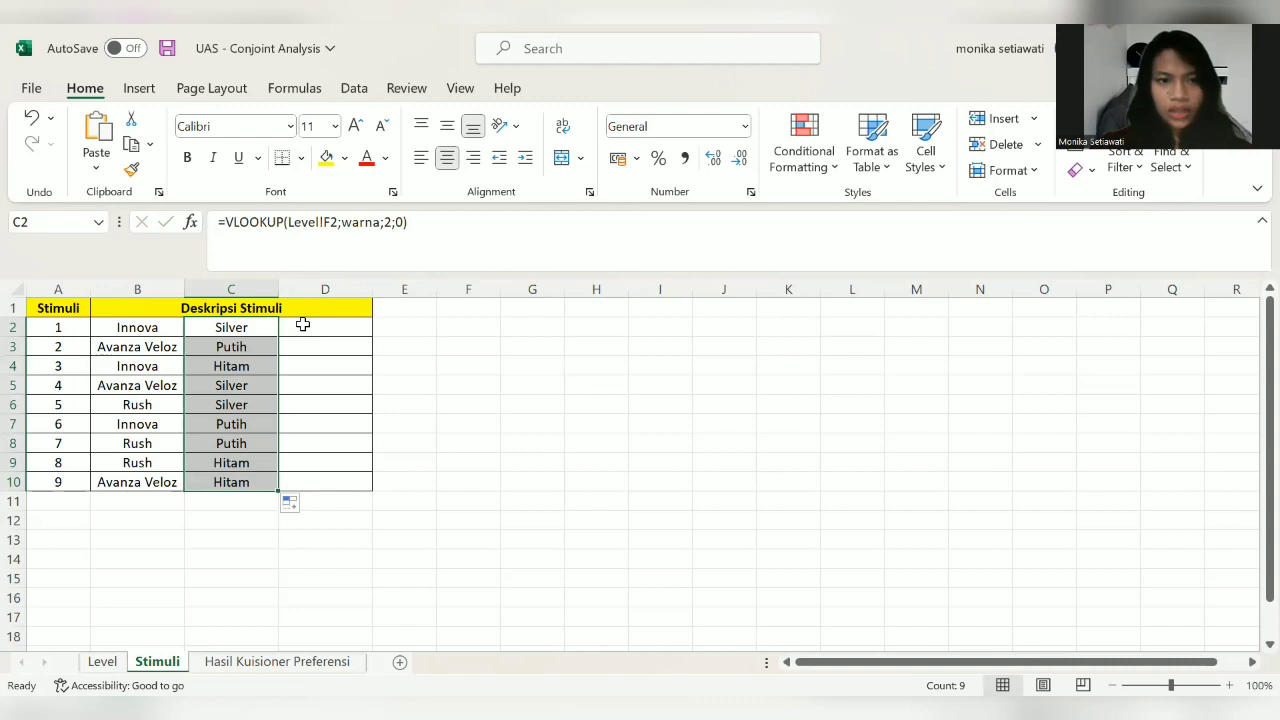
Step: Enter =VLOOKUP(Level!G2;transmisi;2;0) in cell D2 of the Stimuli sheet and fill the formula down to D10
click(319, 328)
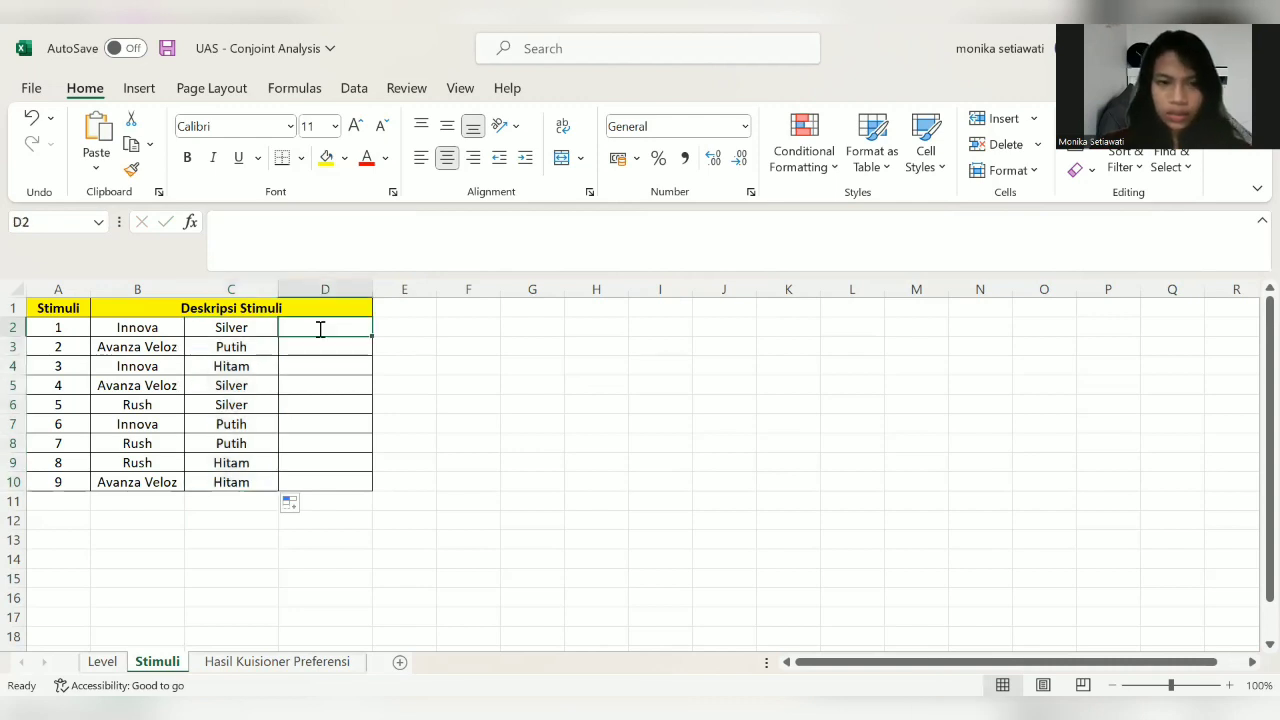
text(=)
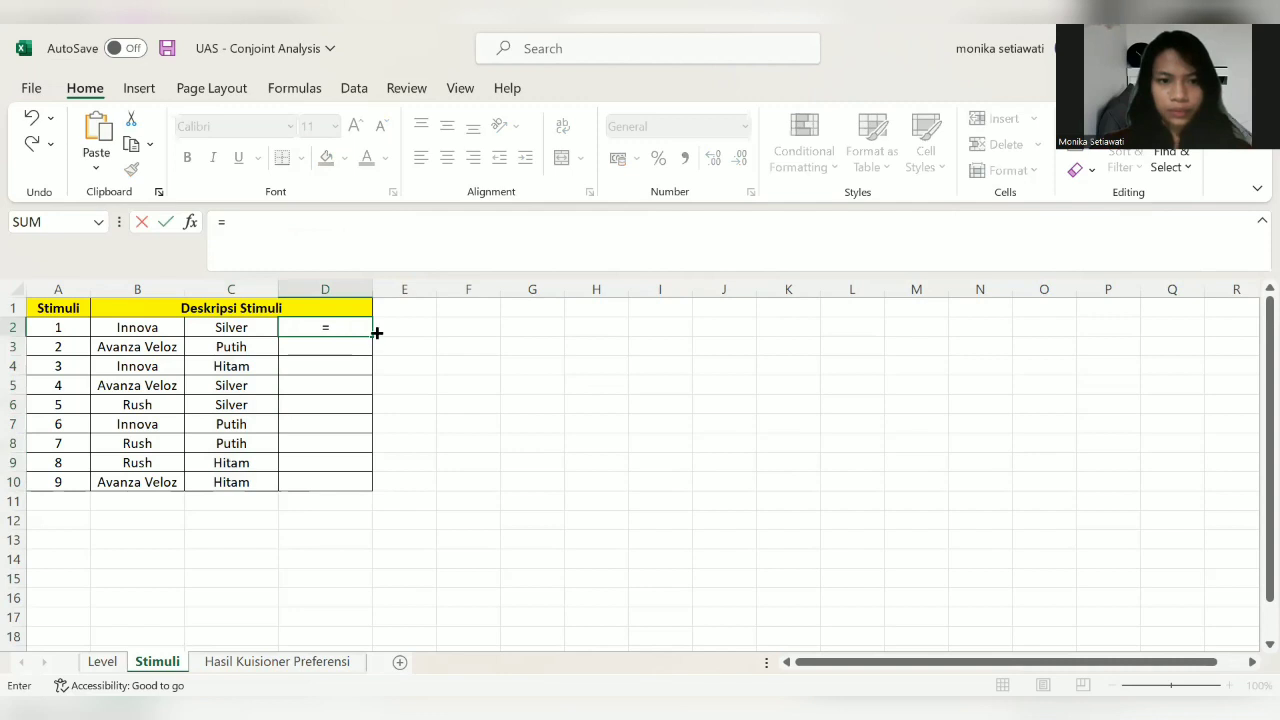
text(VLOOKUP()
click(102, 662)
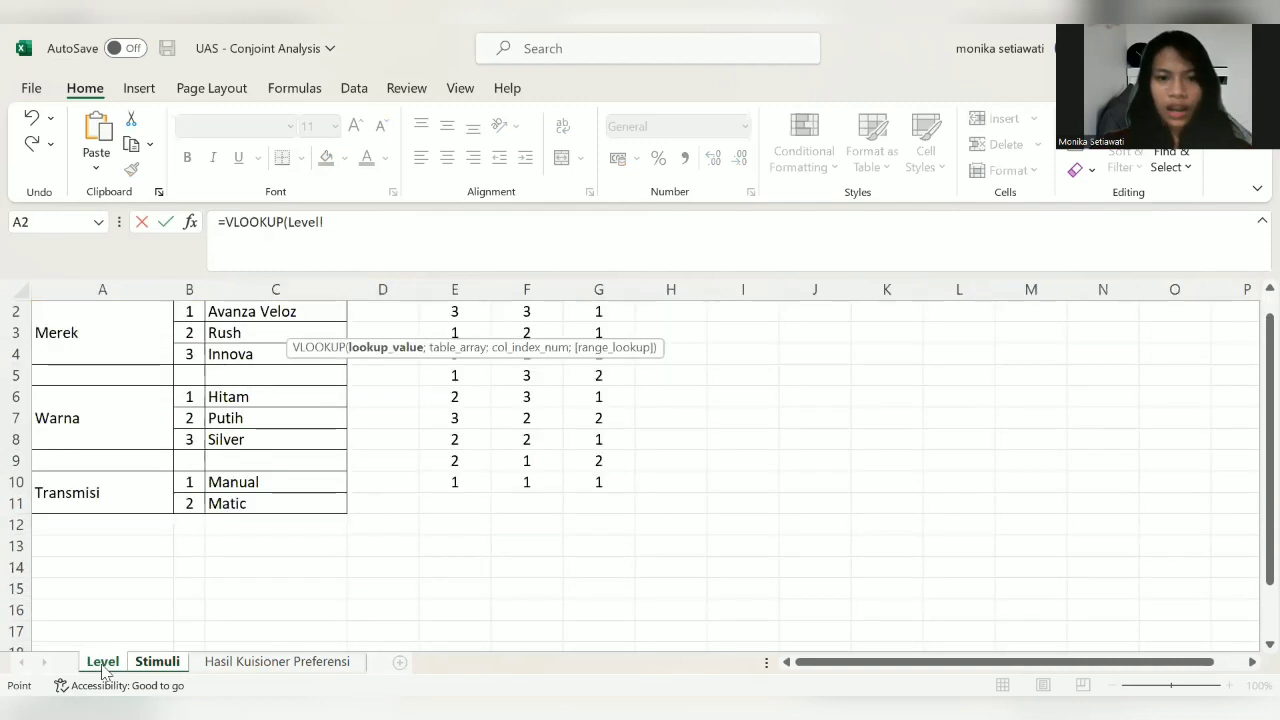
click(603, 311)
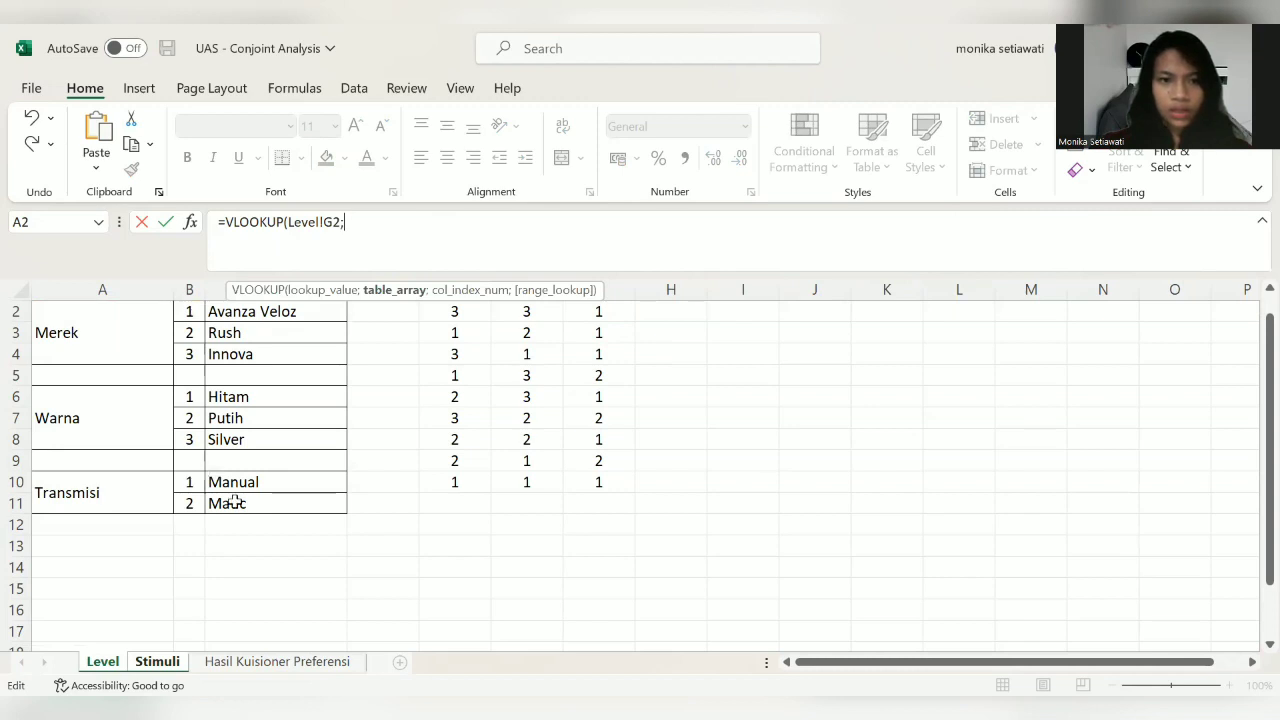
text(transmisi;)
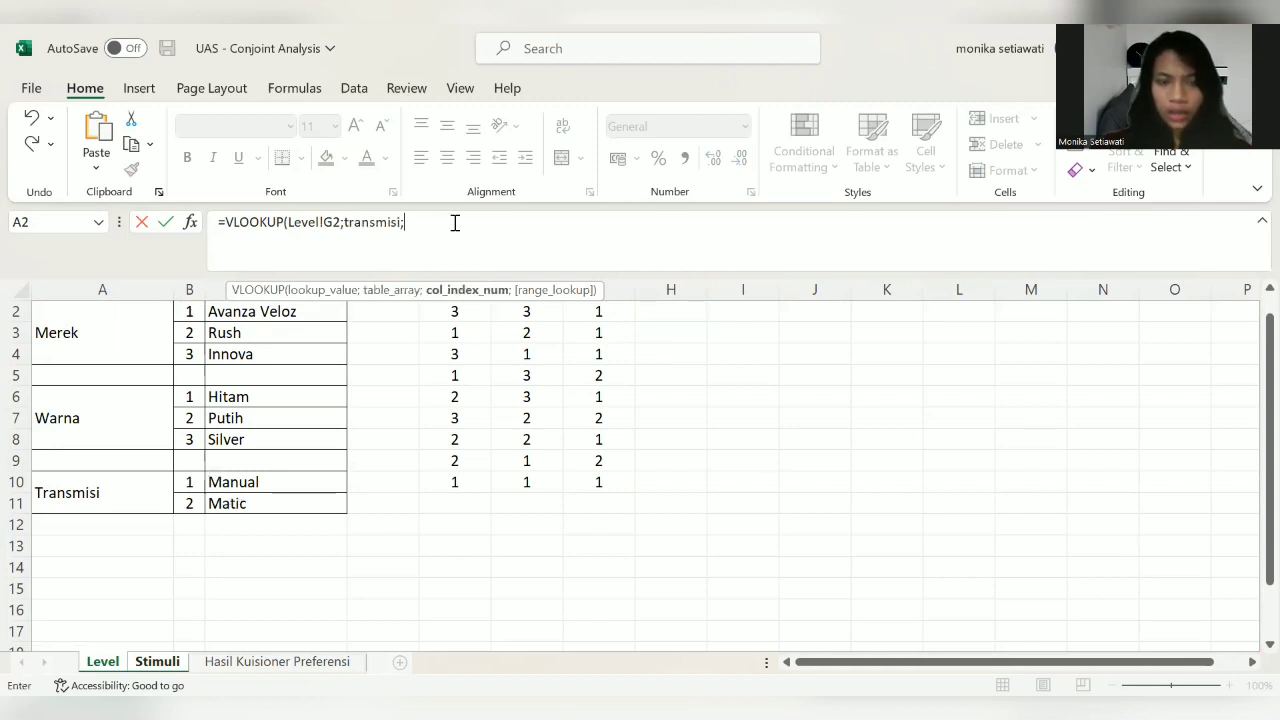
text(2)
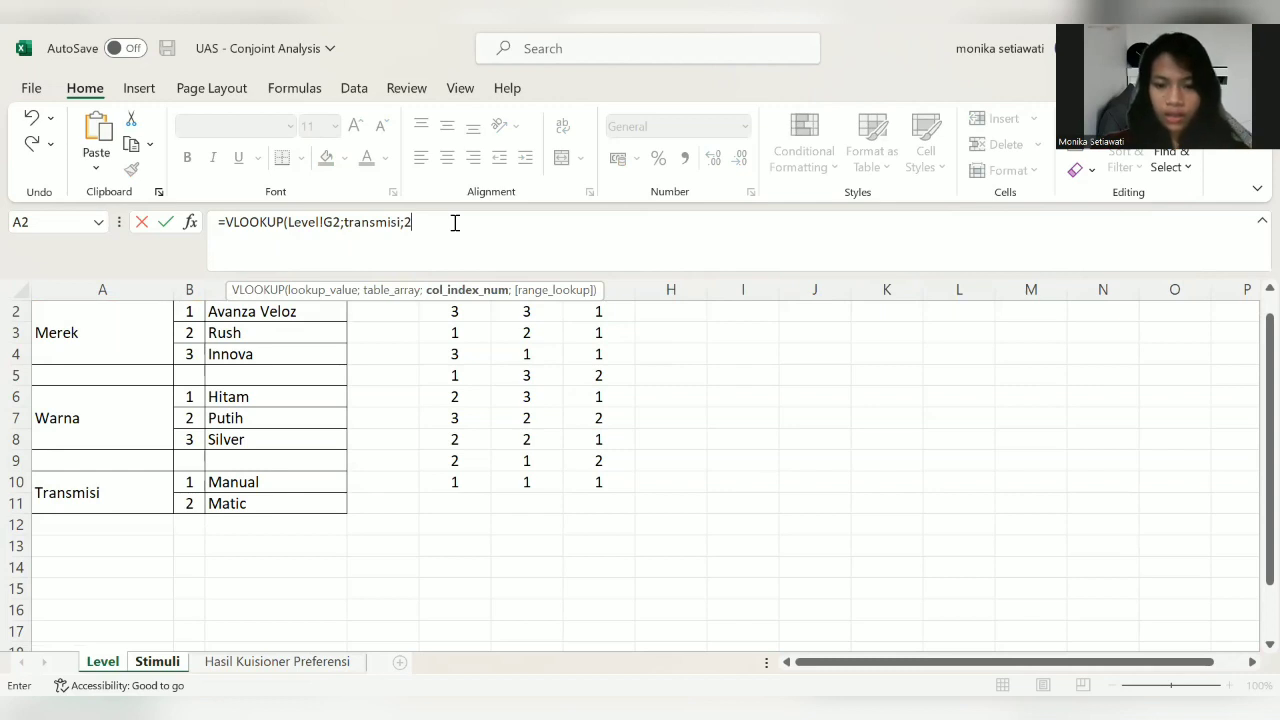
text(;0)
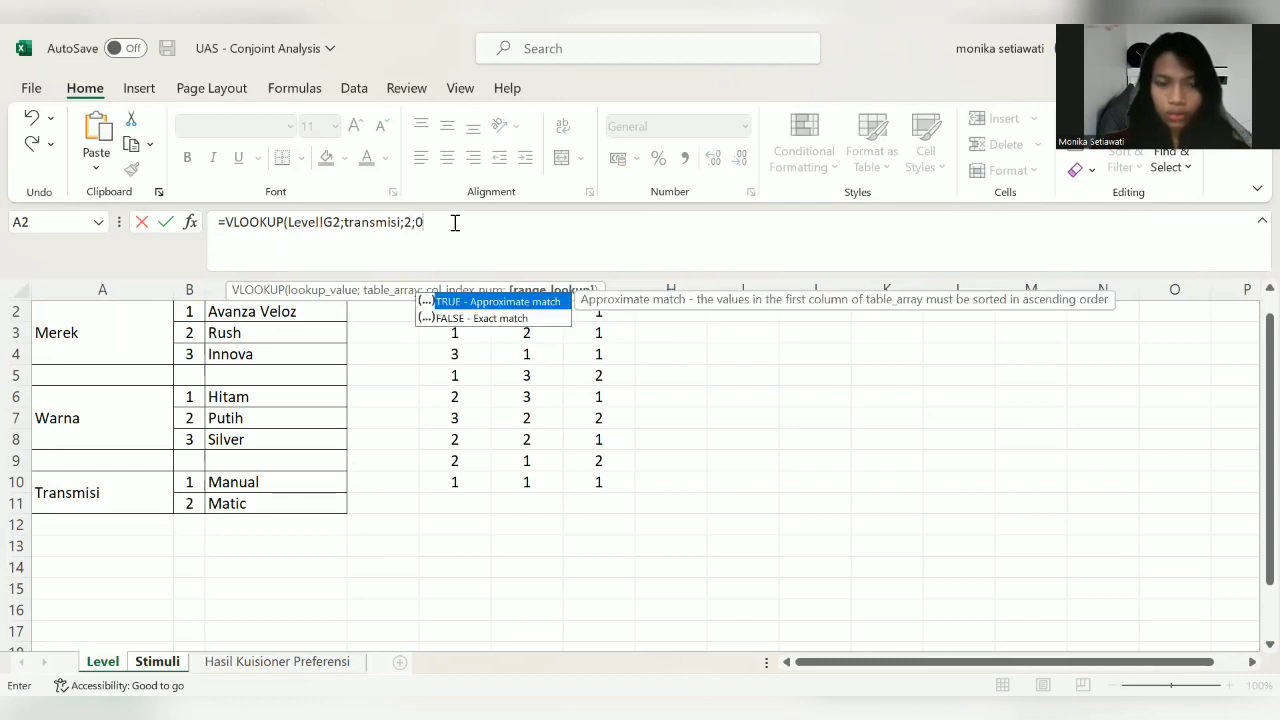
text())
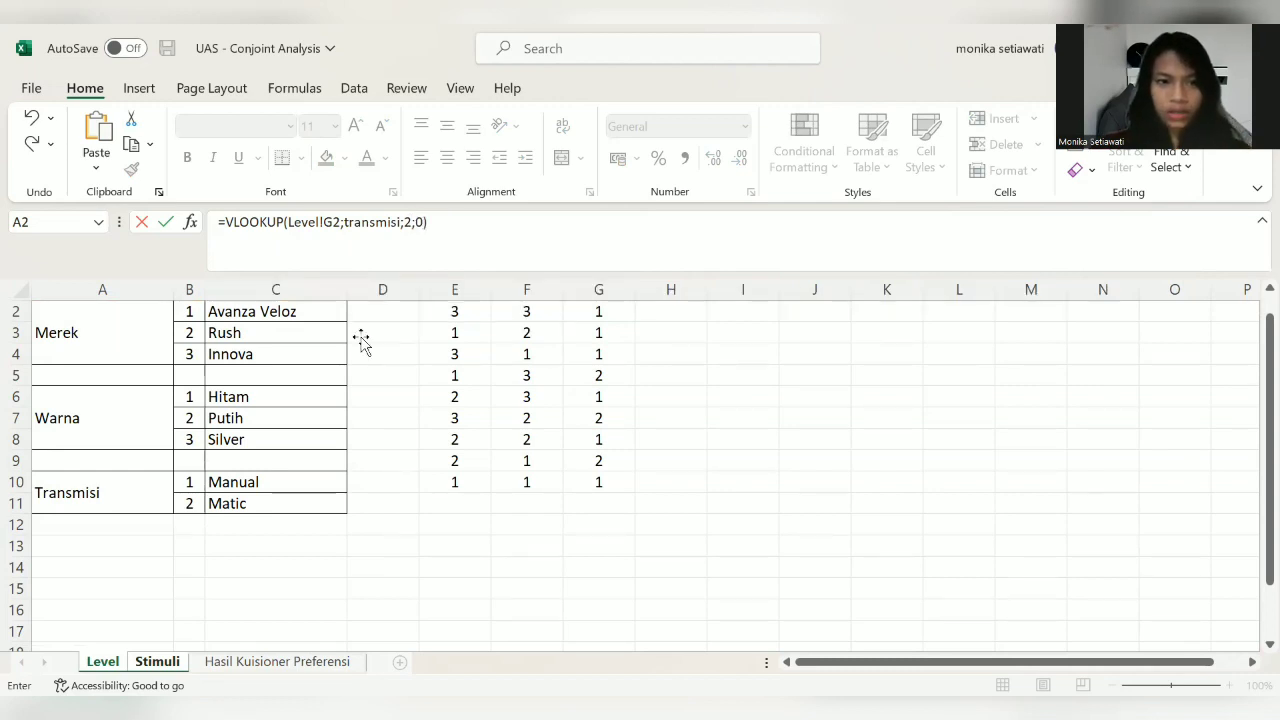
key(Return)
click(368, 334)
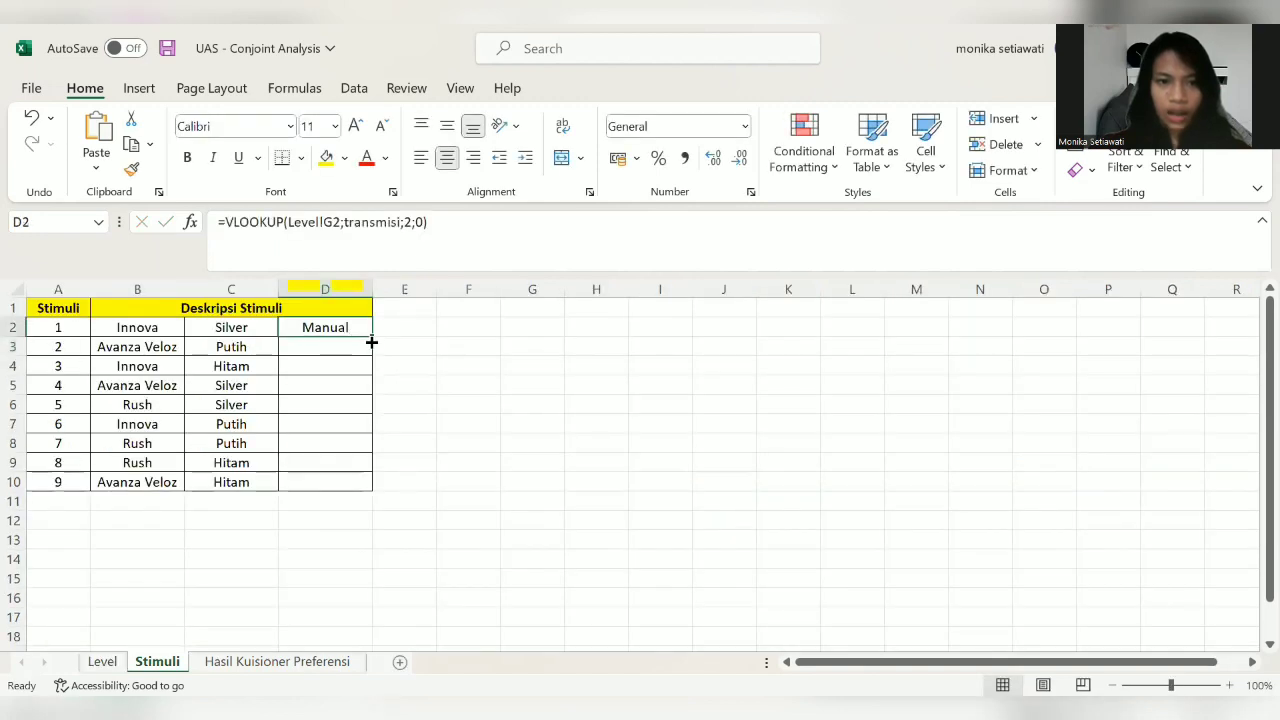
drag(371, 340, 374, 490)
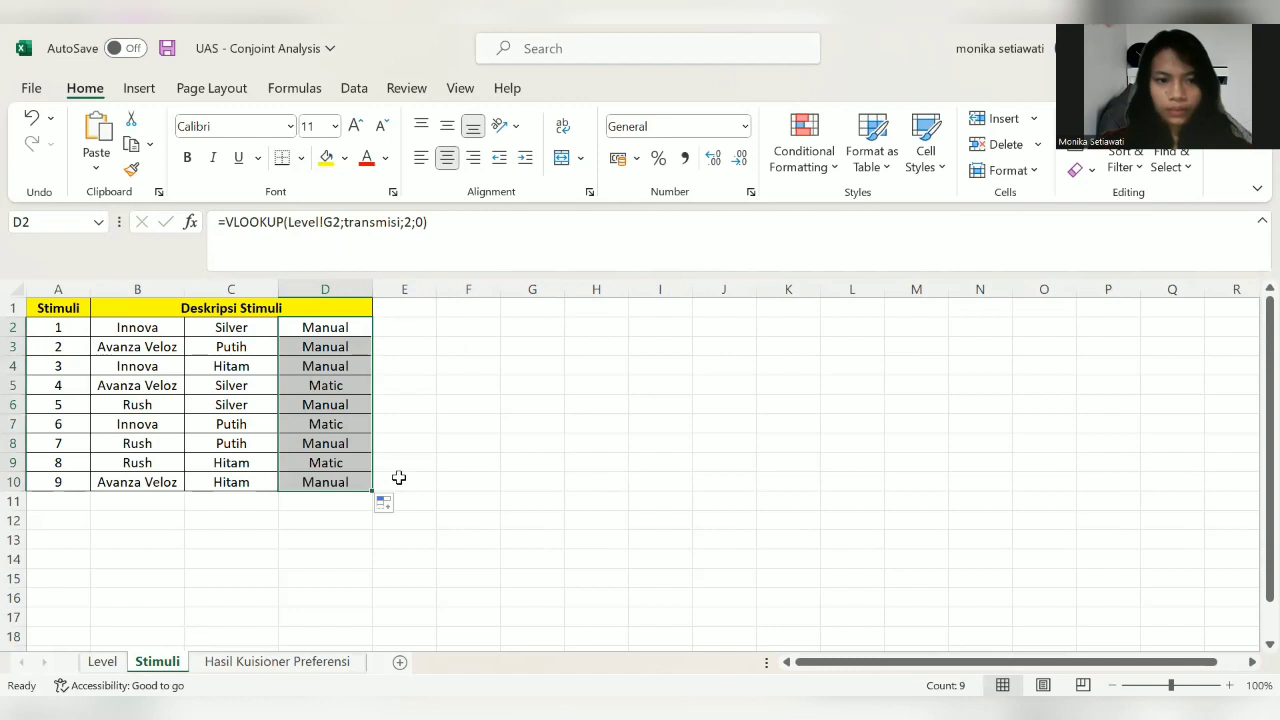
click(398, 480)
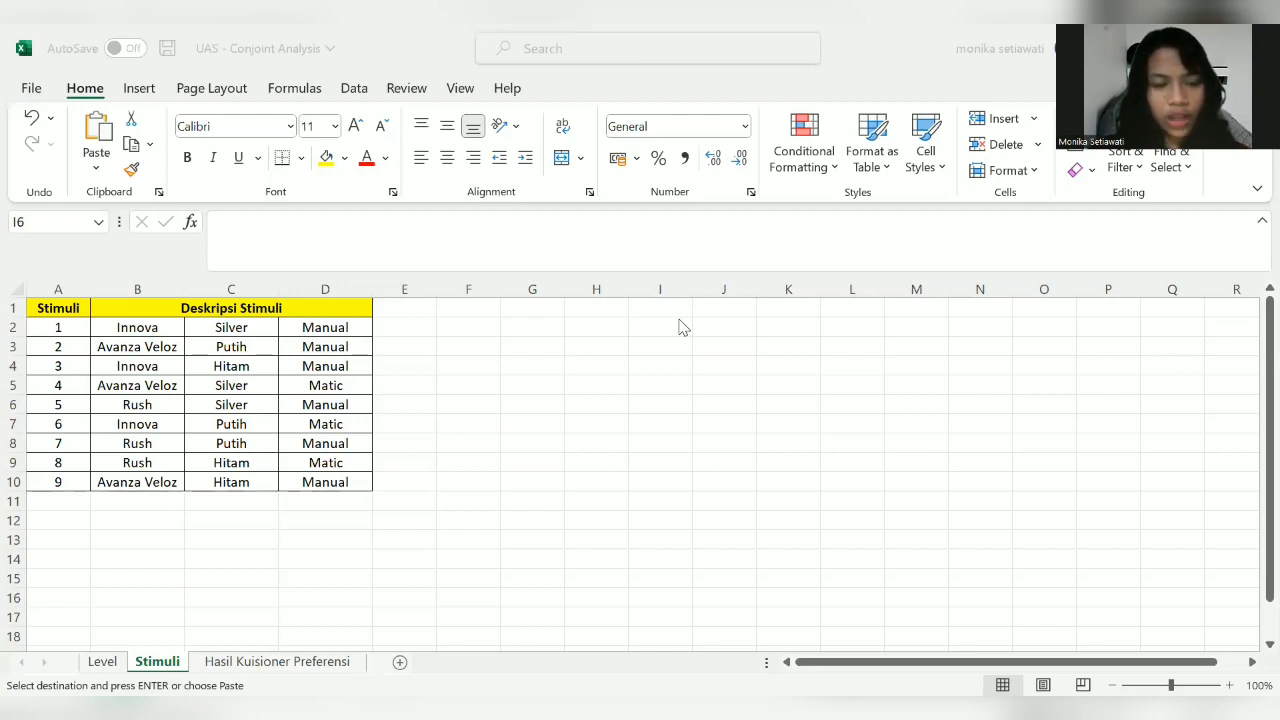
Step: Review the respondents' P1 to P9 ratings in the Hasil Kuisioner Preferensi sheet and switch to the SPSS Data Editor
click(233, 668)
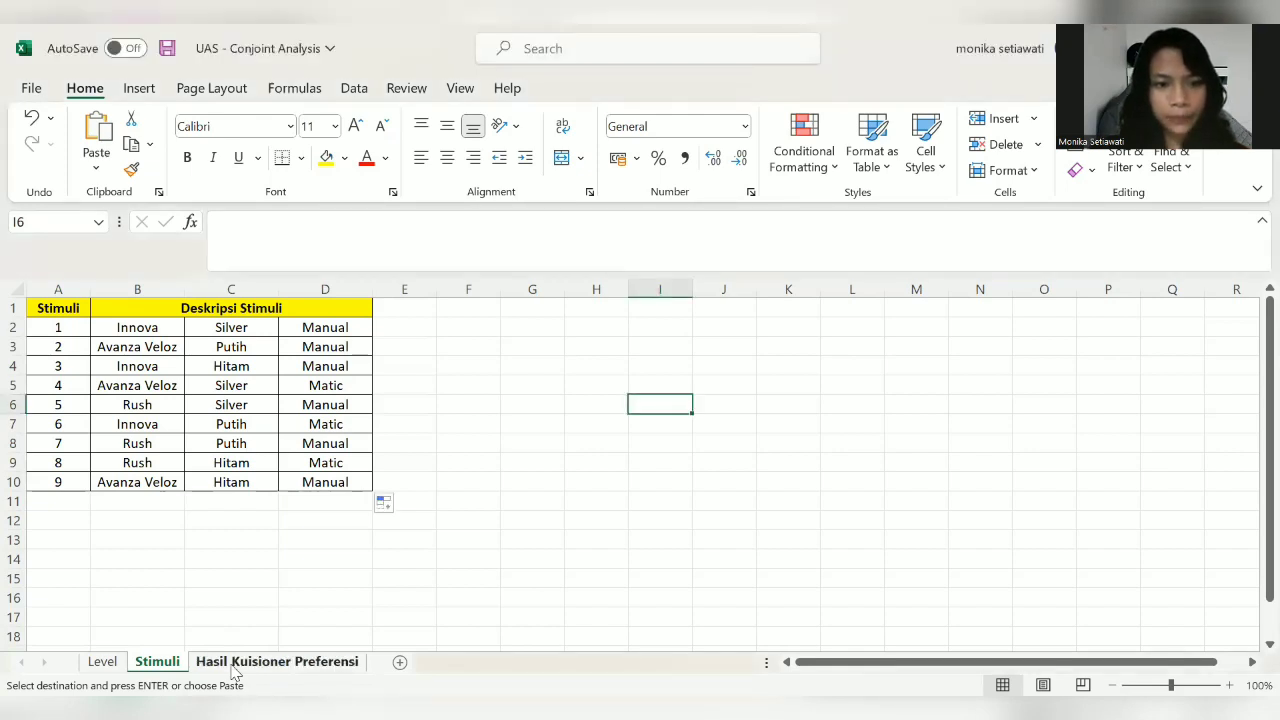
click(233, 668)
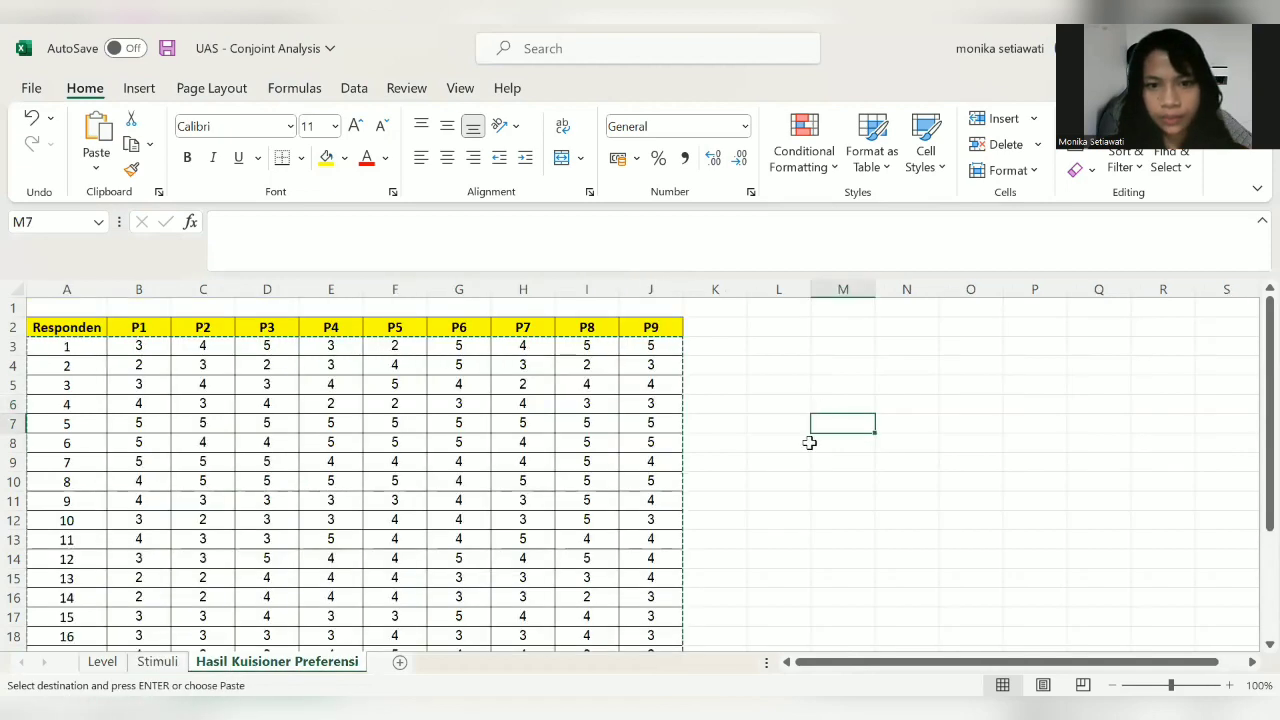
click(774, 443)
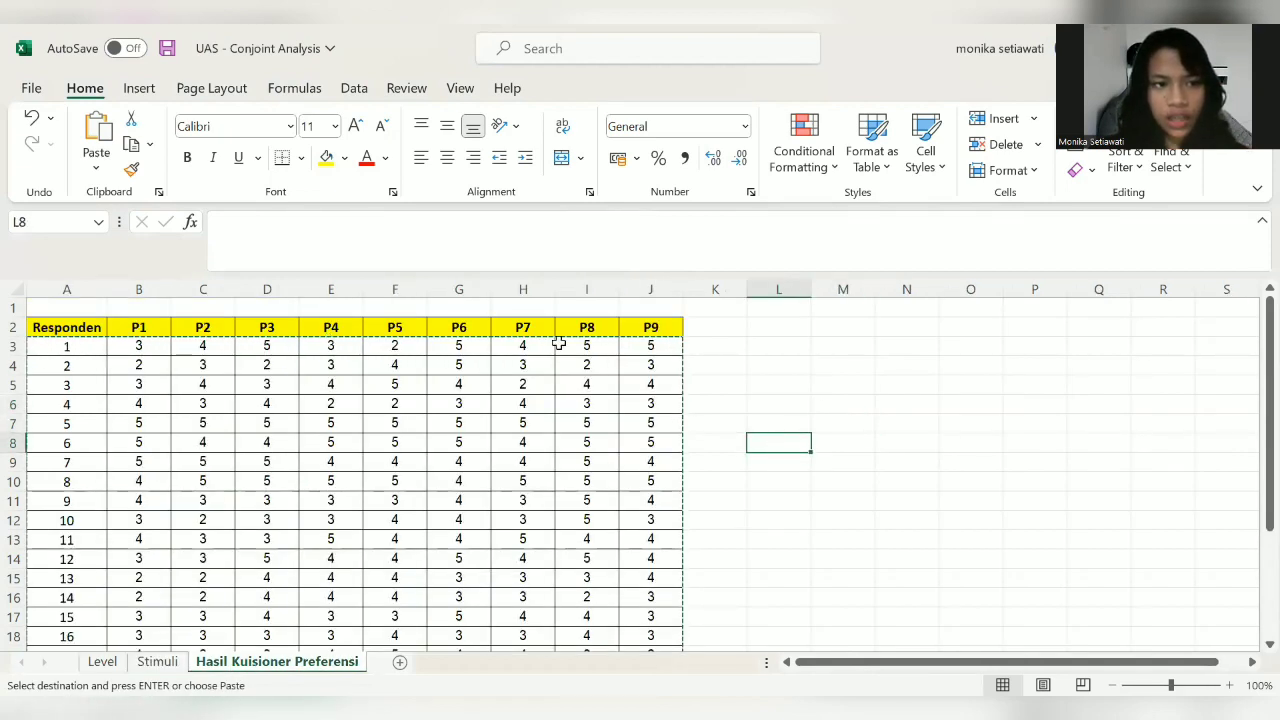
drag(558, 344, 566, 670)
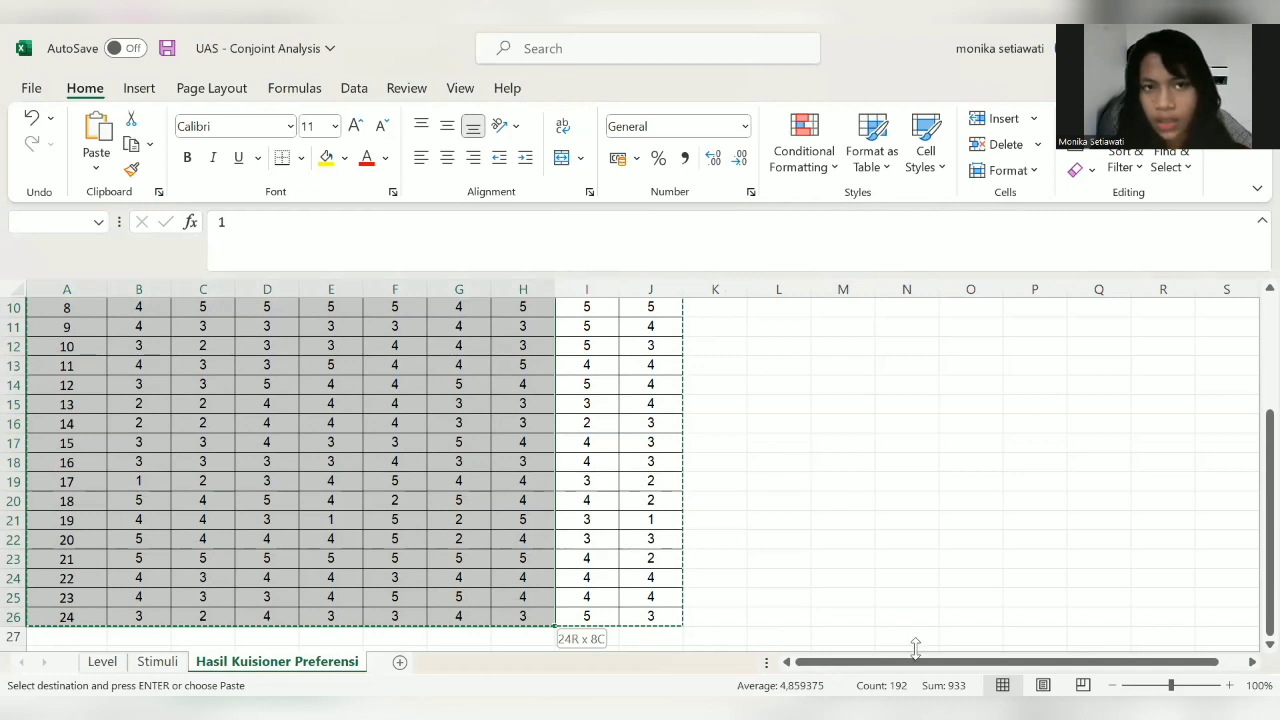
scroll(795, 464, up, 3)
click(795, 464)
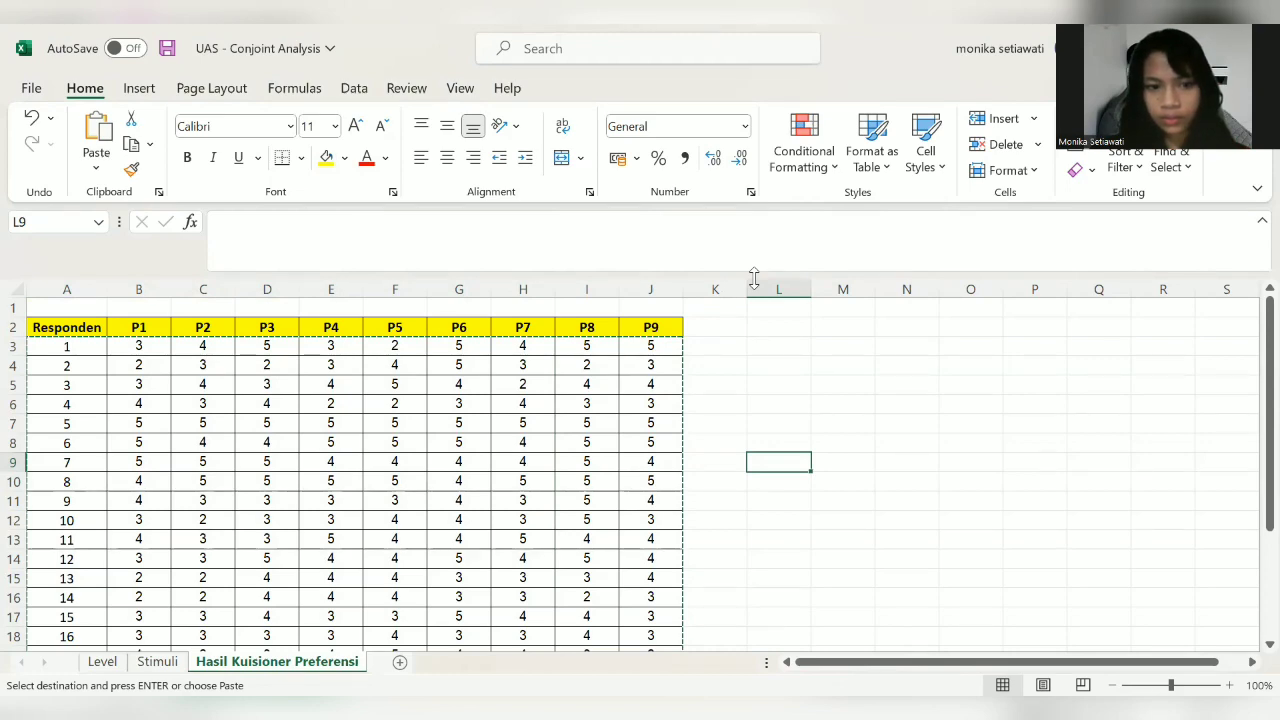
key(alt+Tab)
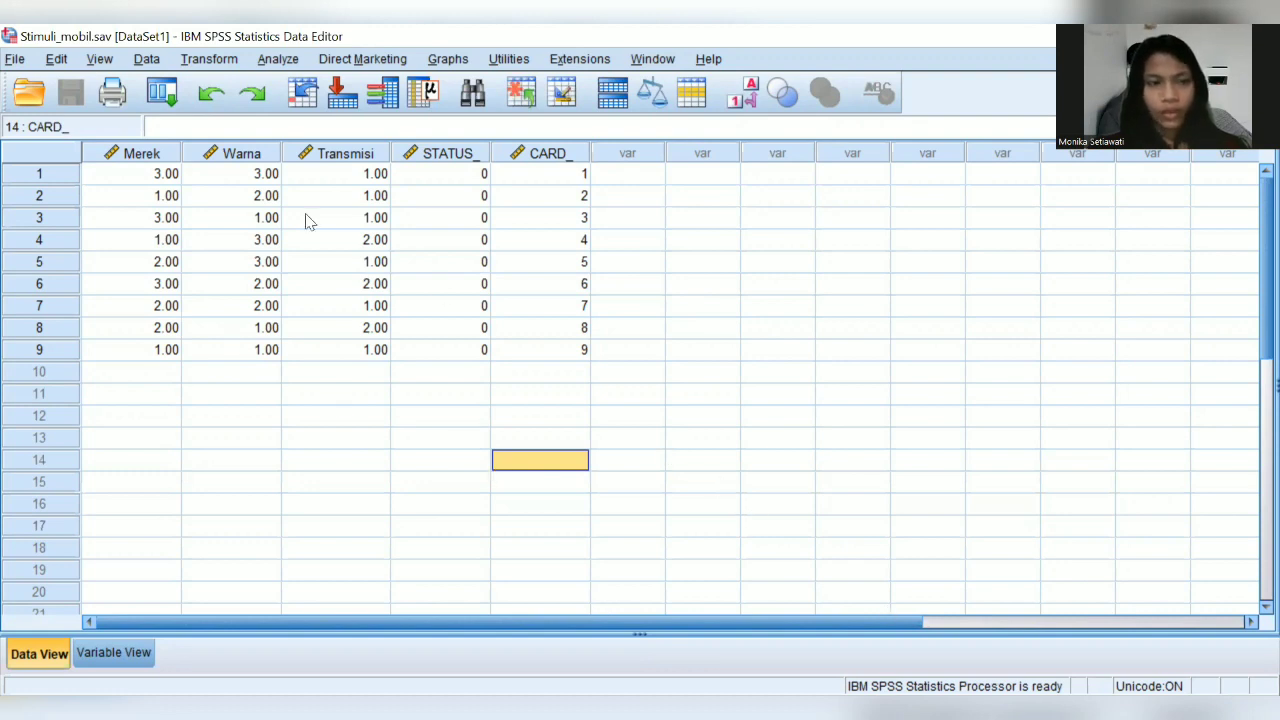
click(14, 60)
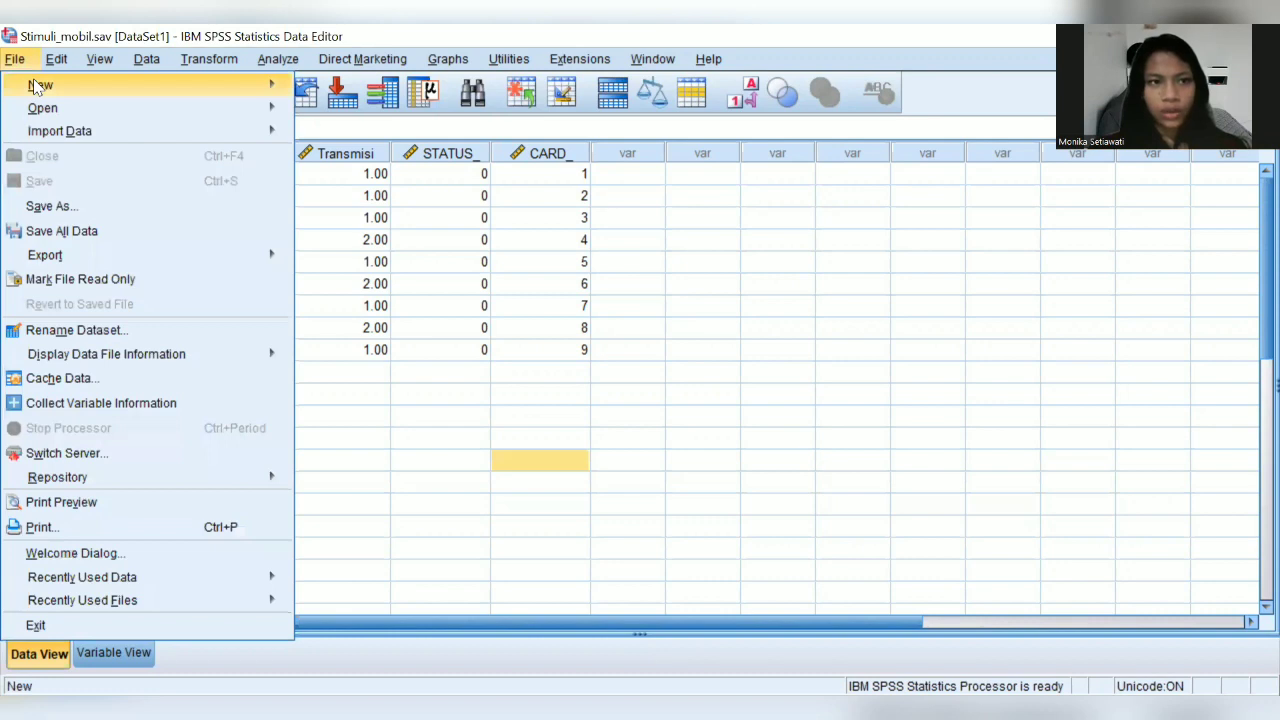
mouse_move(35, 87)
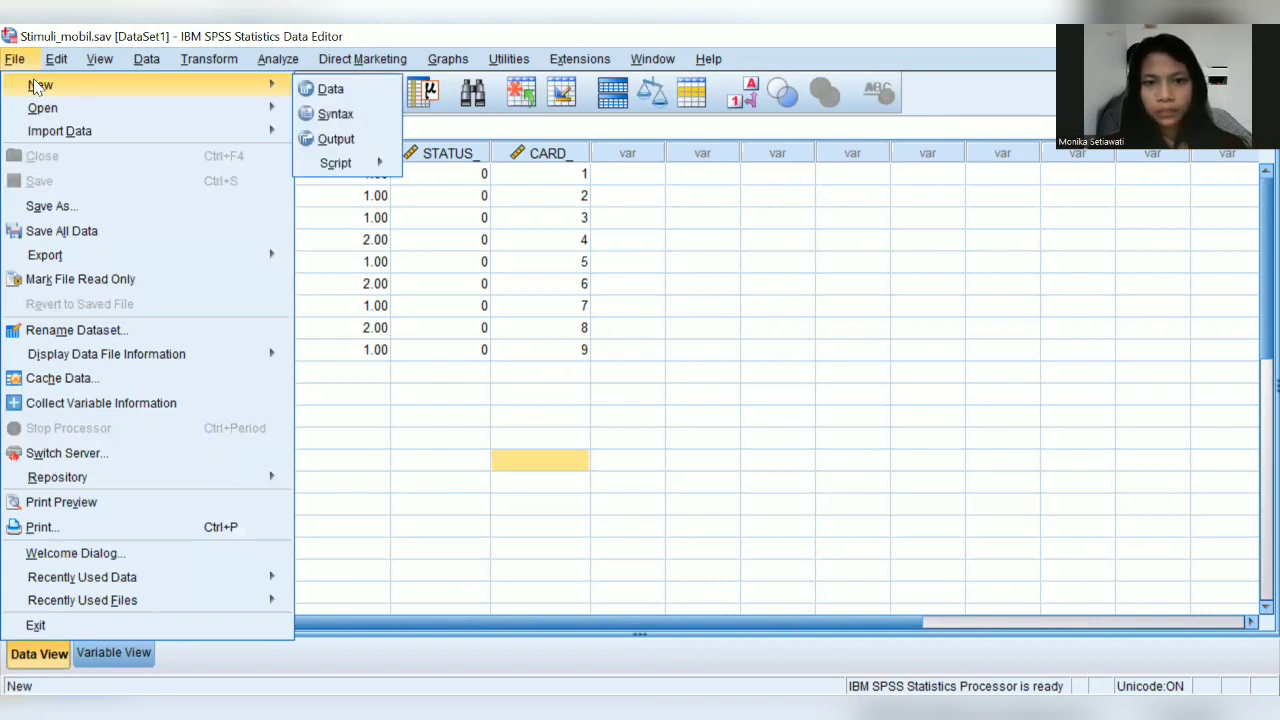
key(Escape)
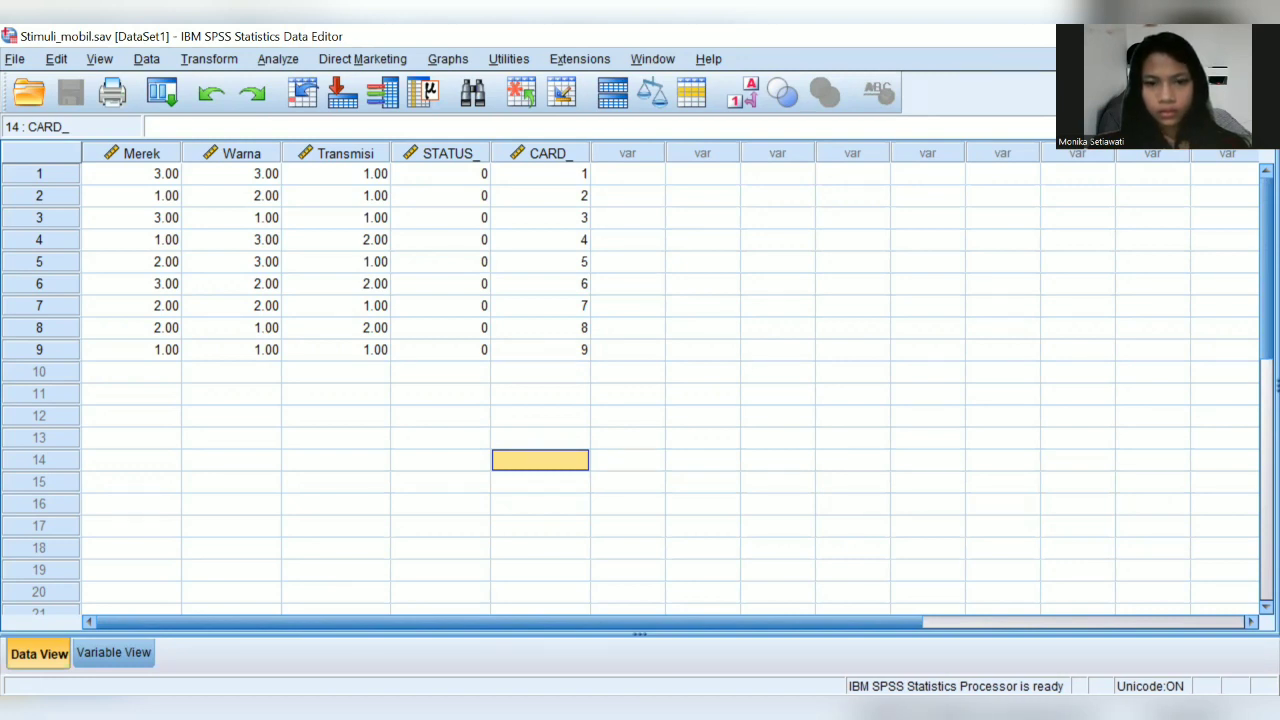
key(alt+Tab)
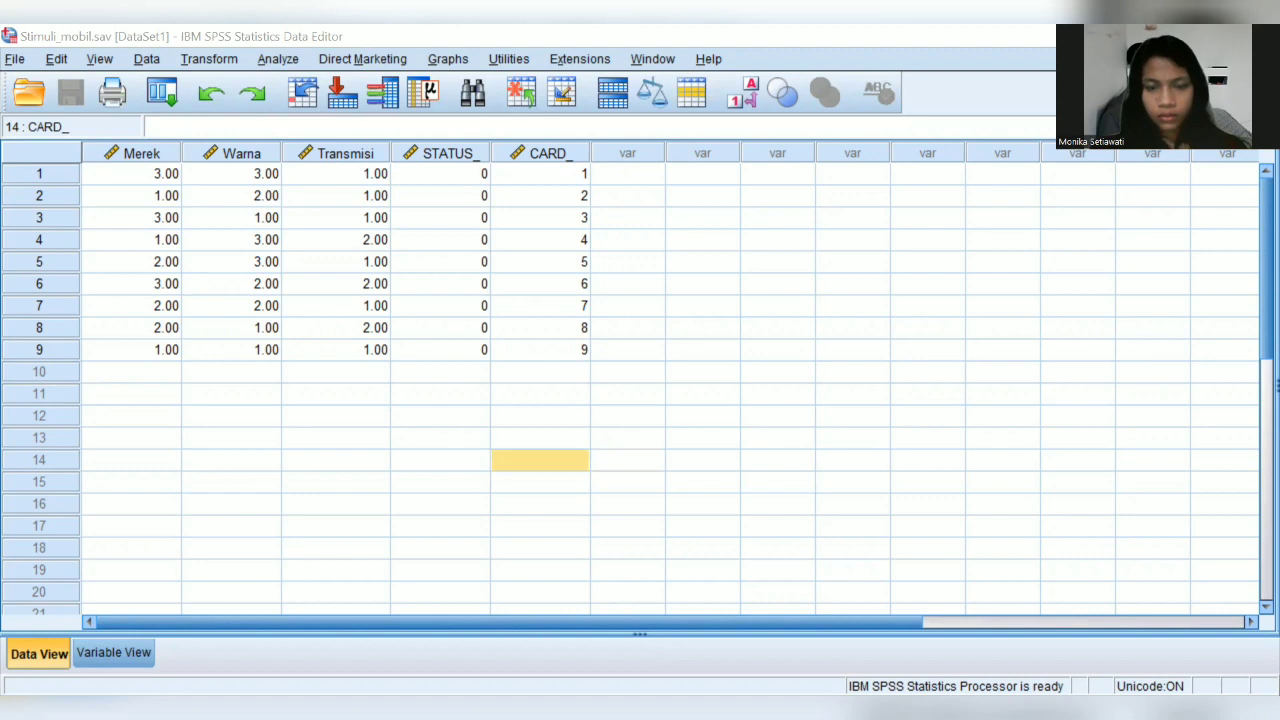
Step: Create a new empty SPSS dataset and select the row 1 cell of its first column
click(14, 60)
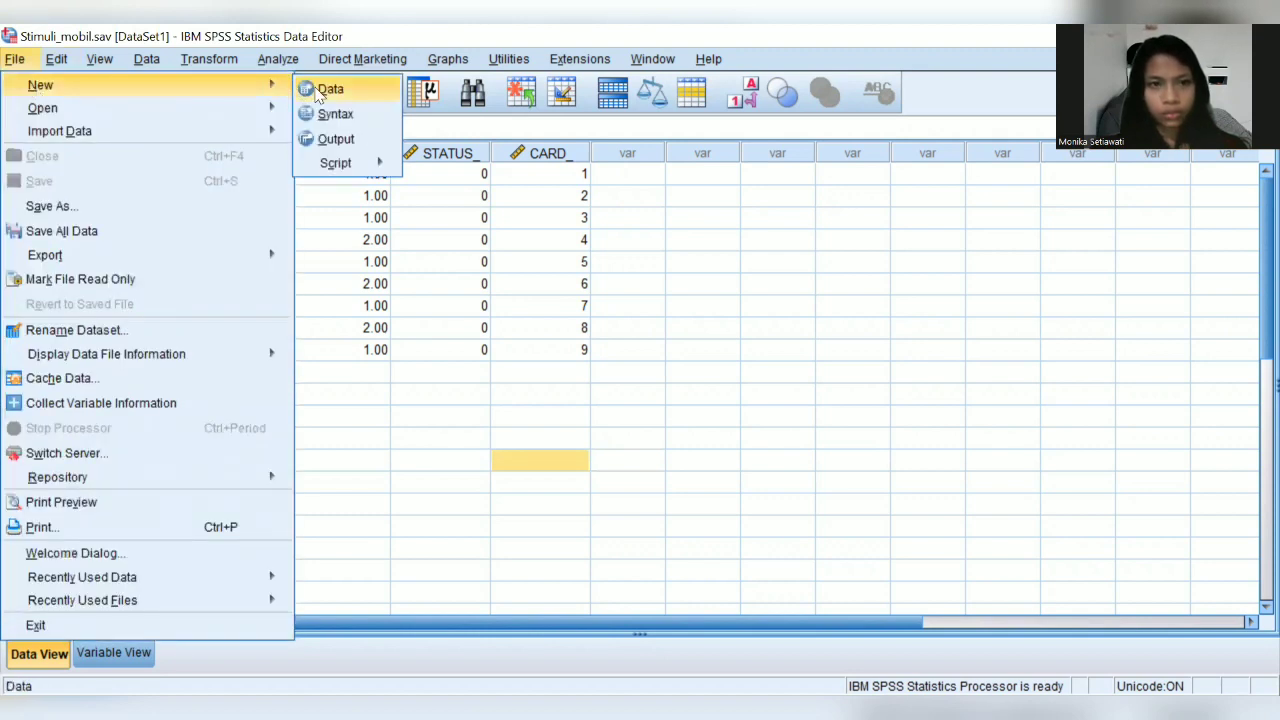
click(318, 92)
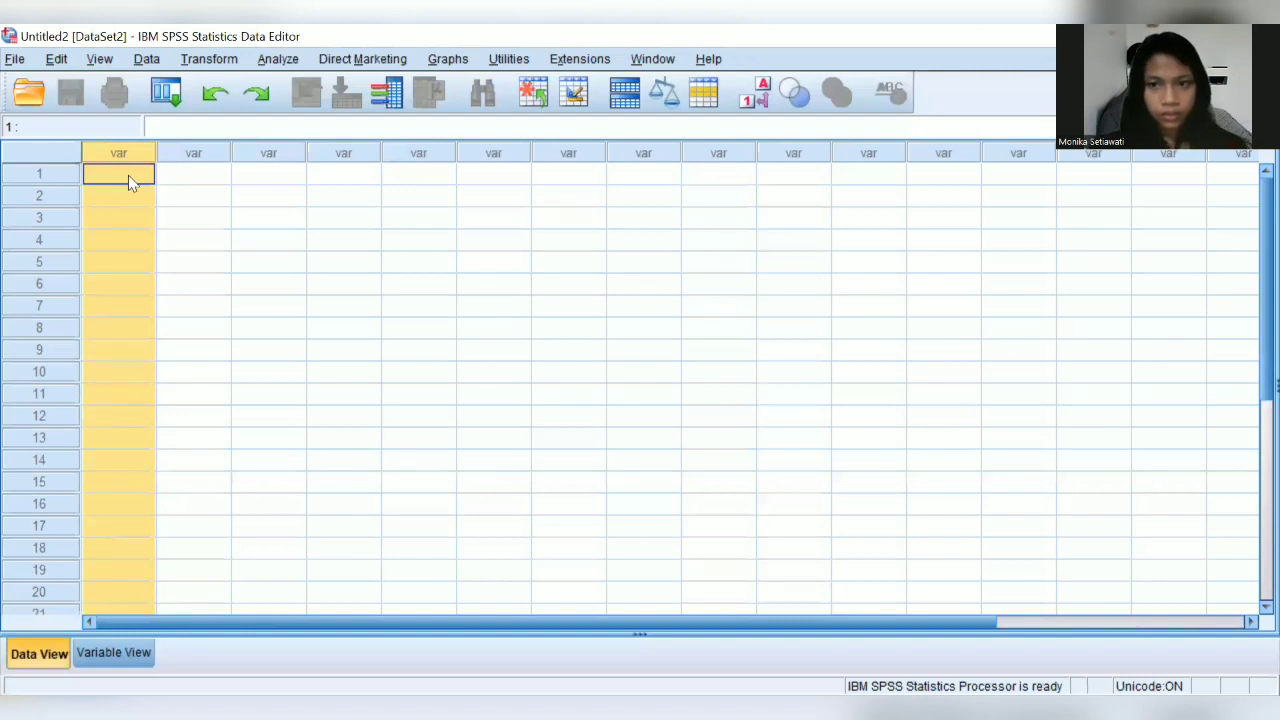
click(214, 204)
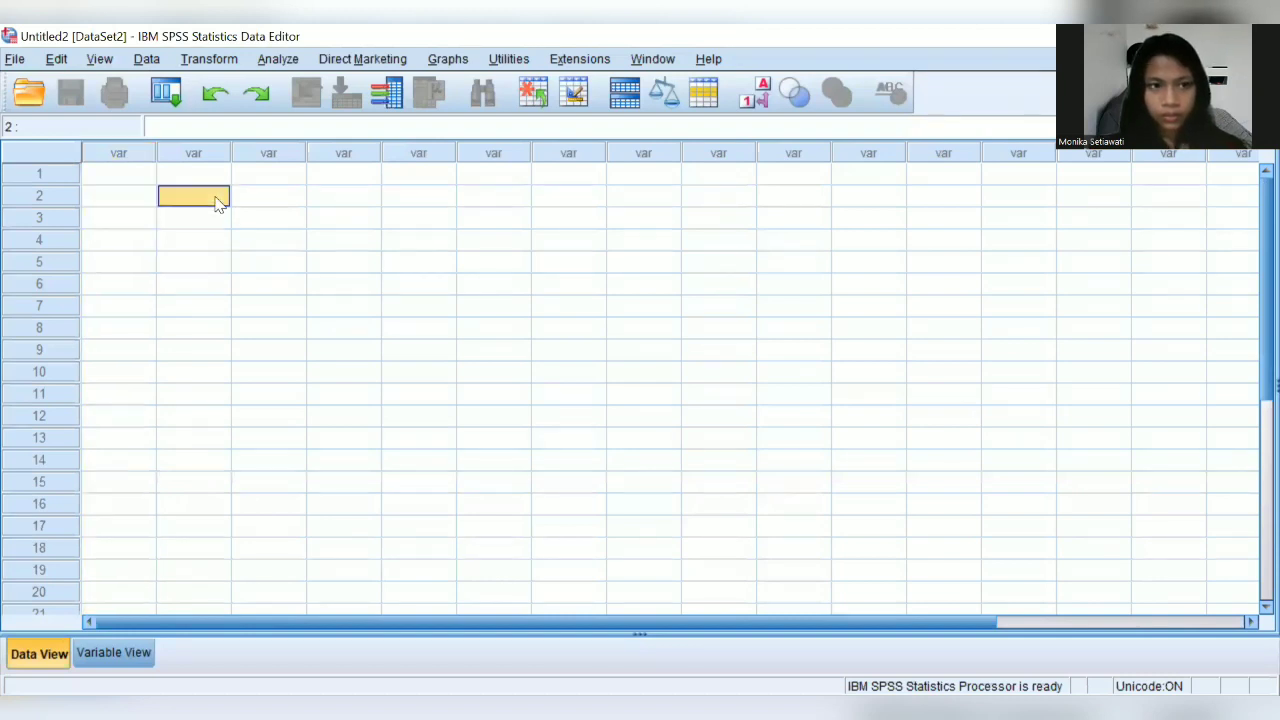
click(145, 177)
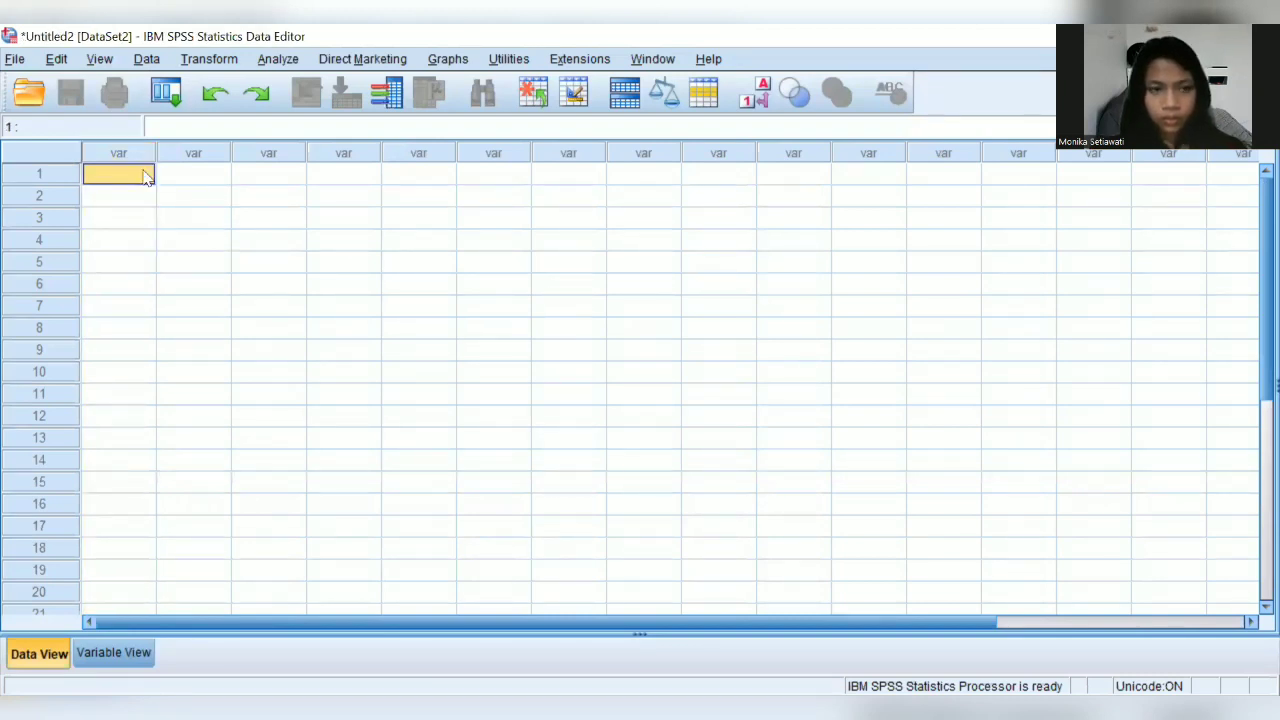
Step: Paste the copied respondent numbers and preference ratings into the empty dataset and display its variable definitions
key(ctrl+v)
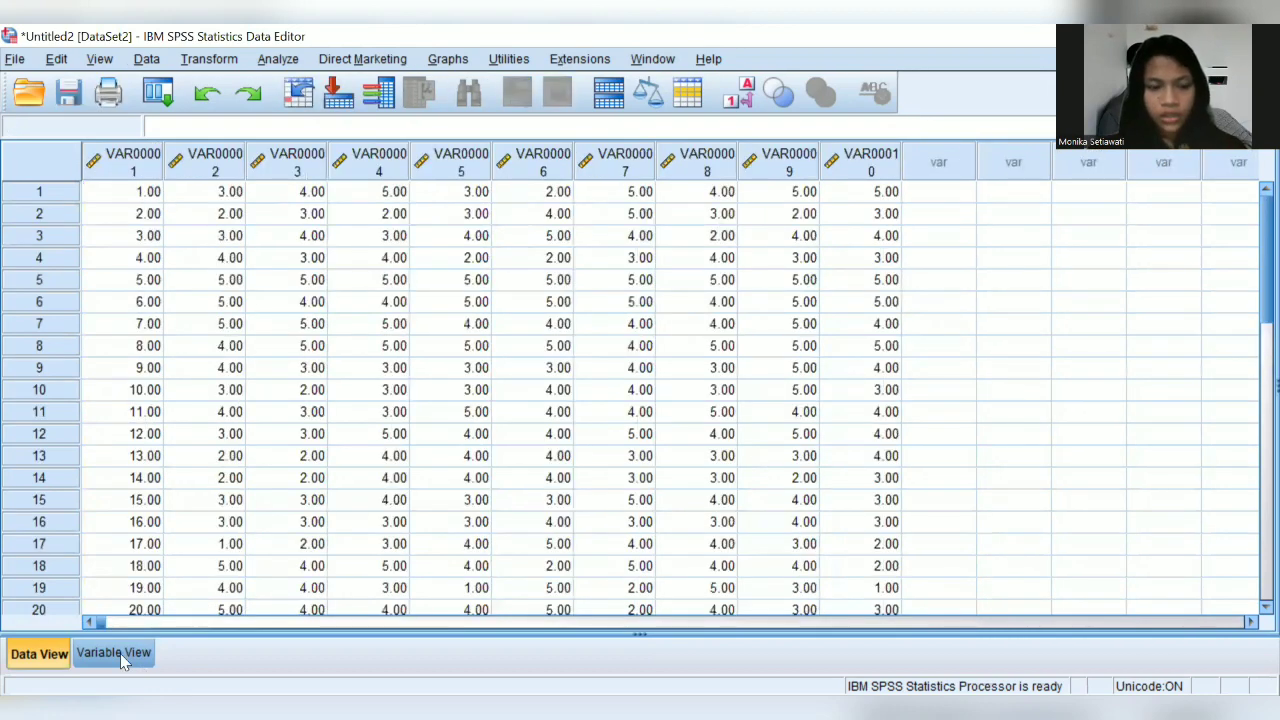
click(120, 653)
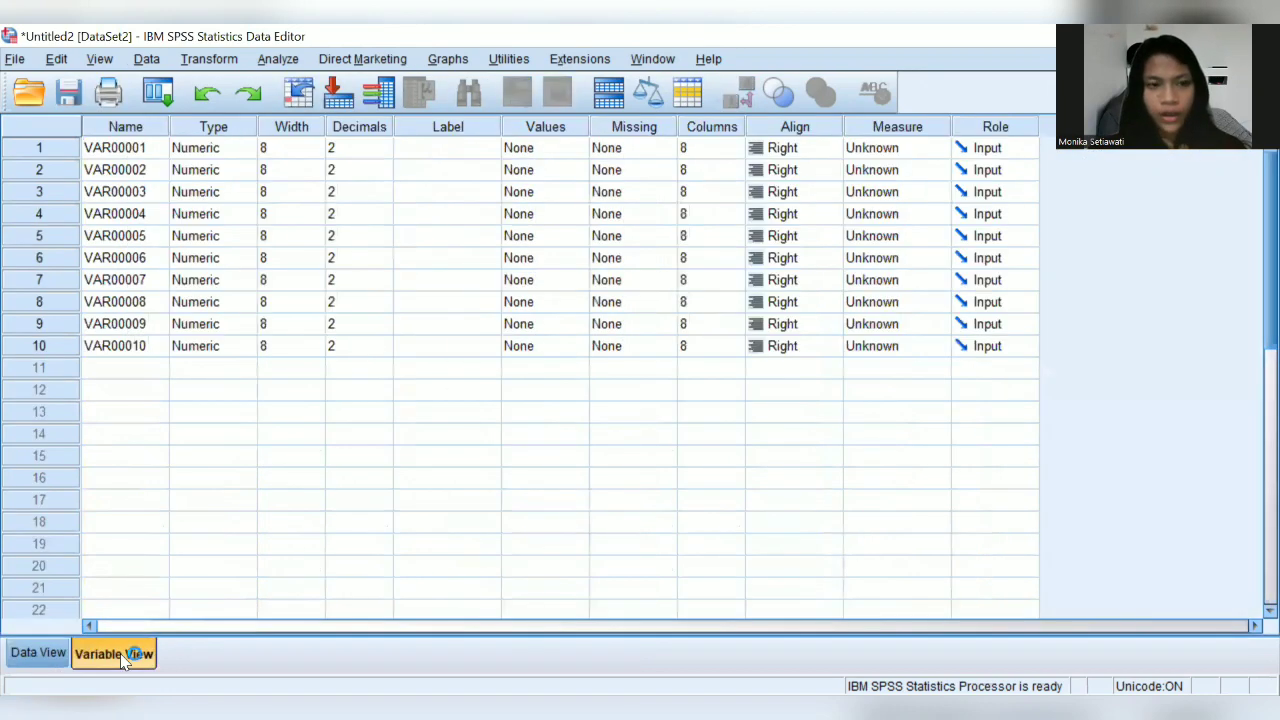
click(127, 147)
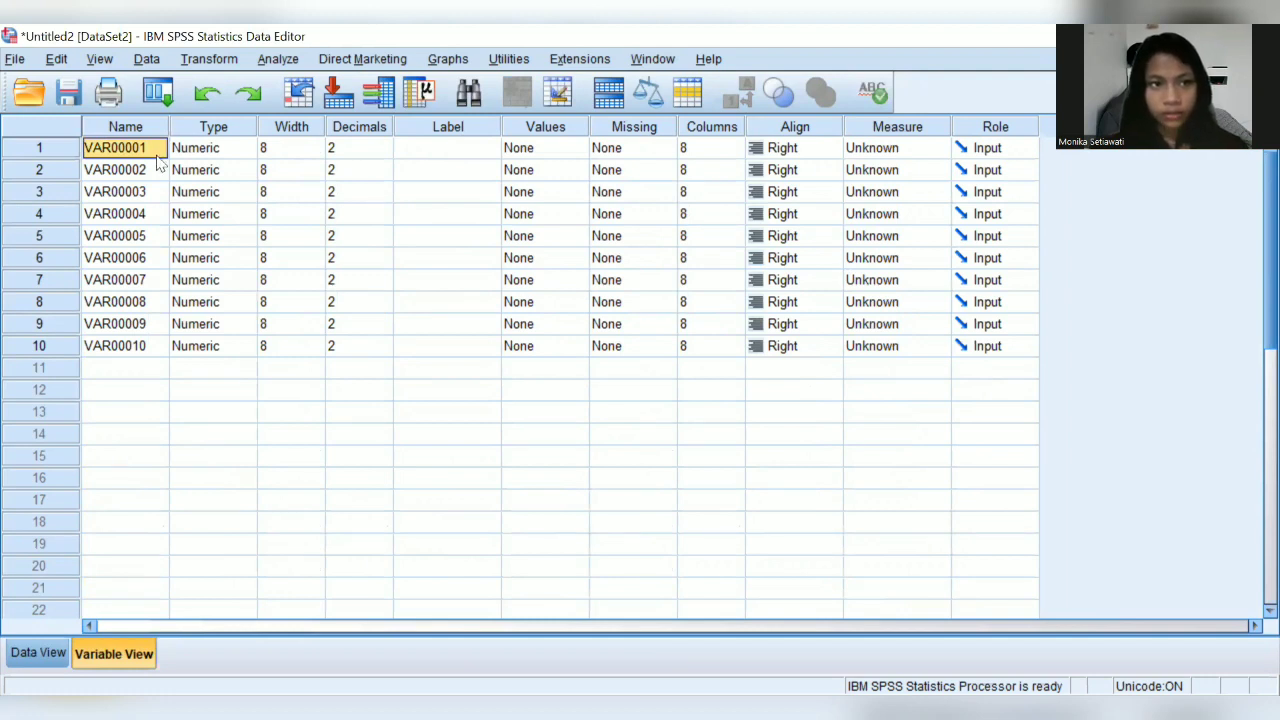
click(145, 170)
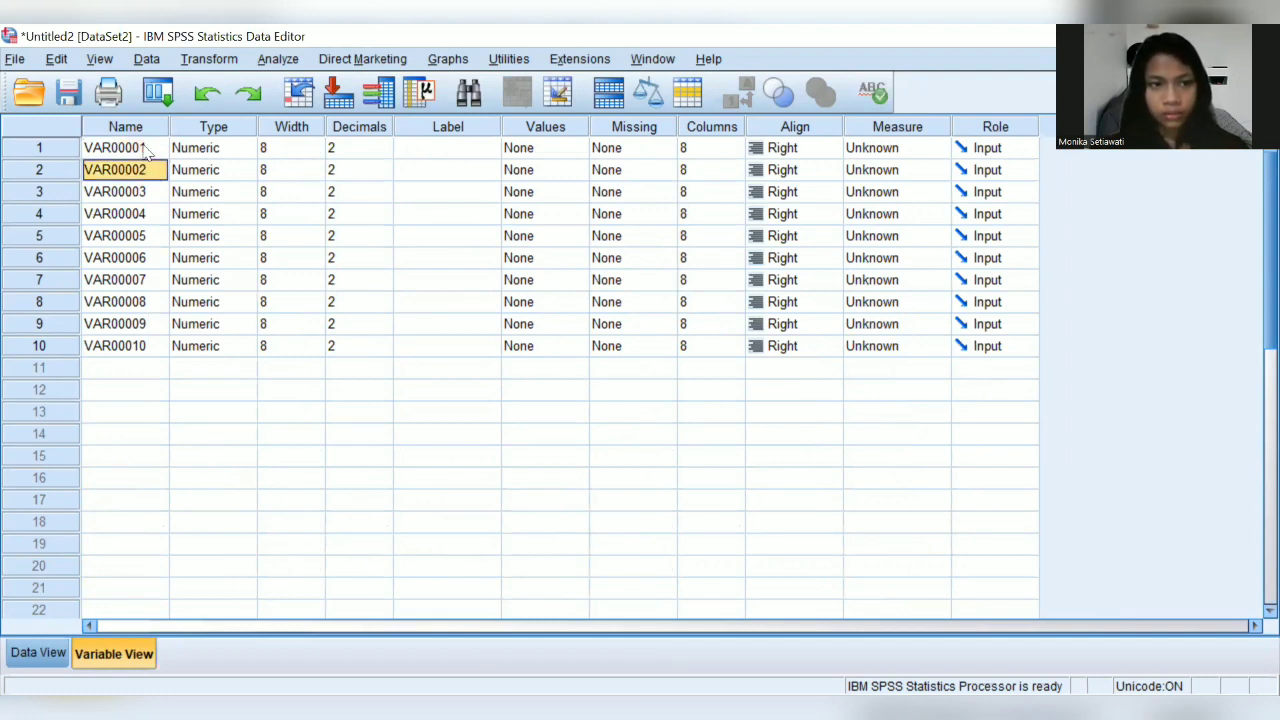
Step: Rename the first variable as Responden
click(152, 149)
double_click(153, 148)
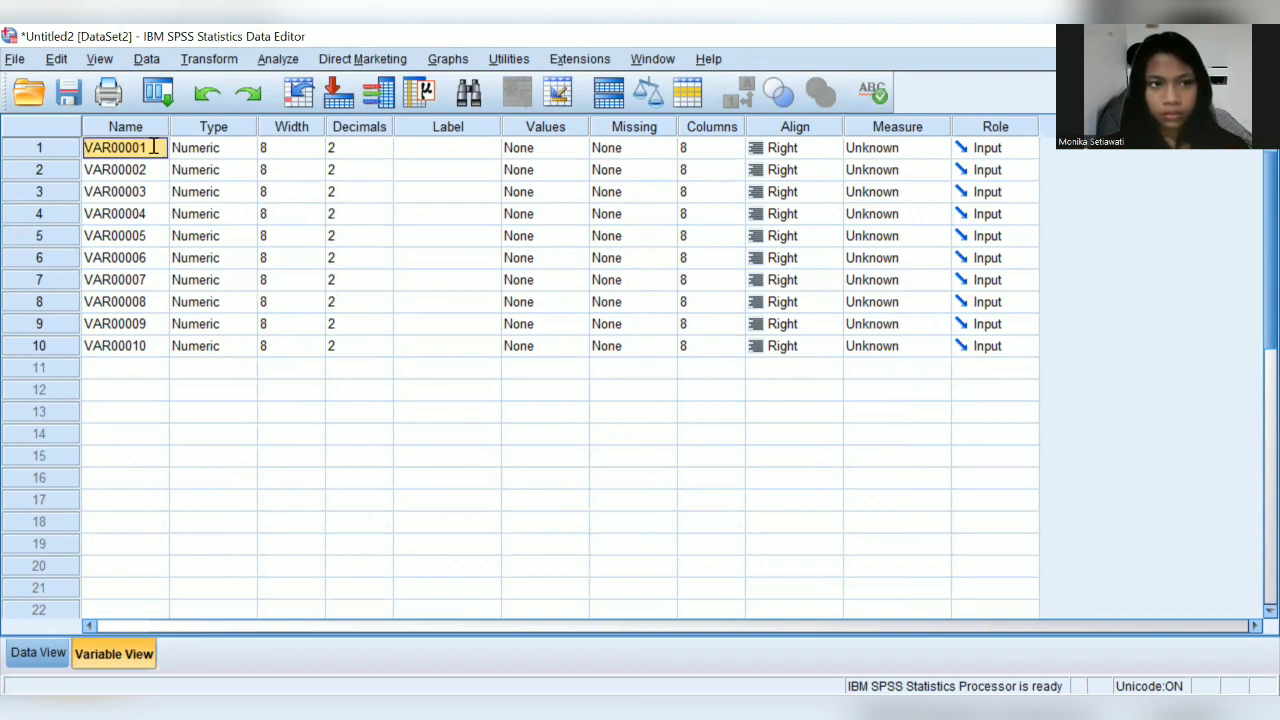
key(BackSpace)
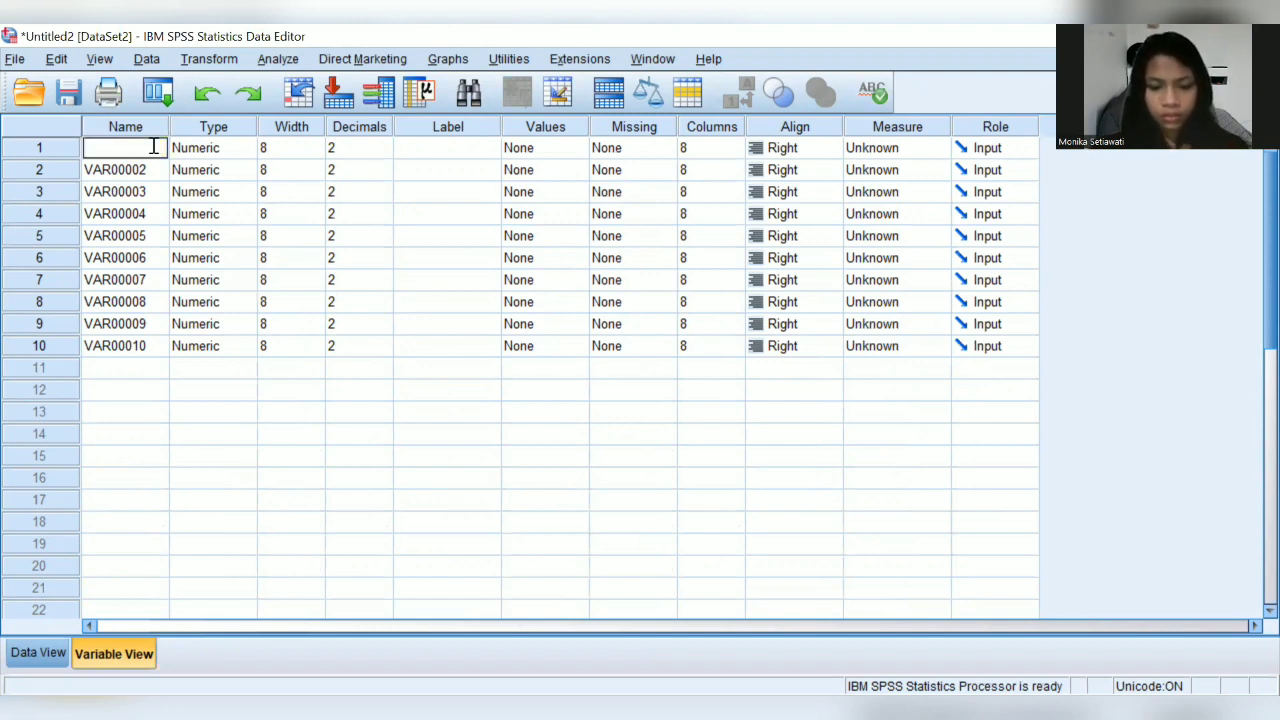
text(rESPOND)
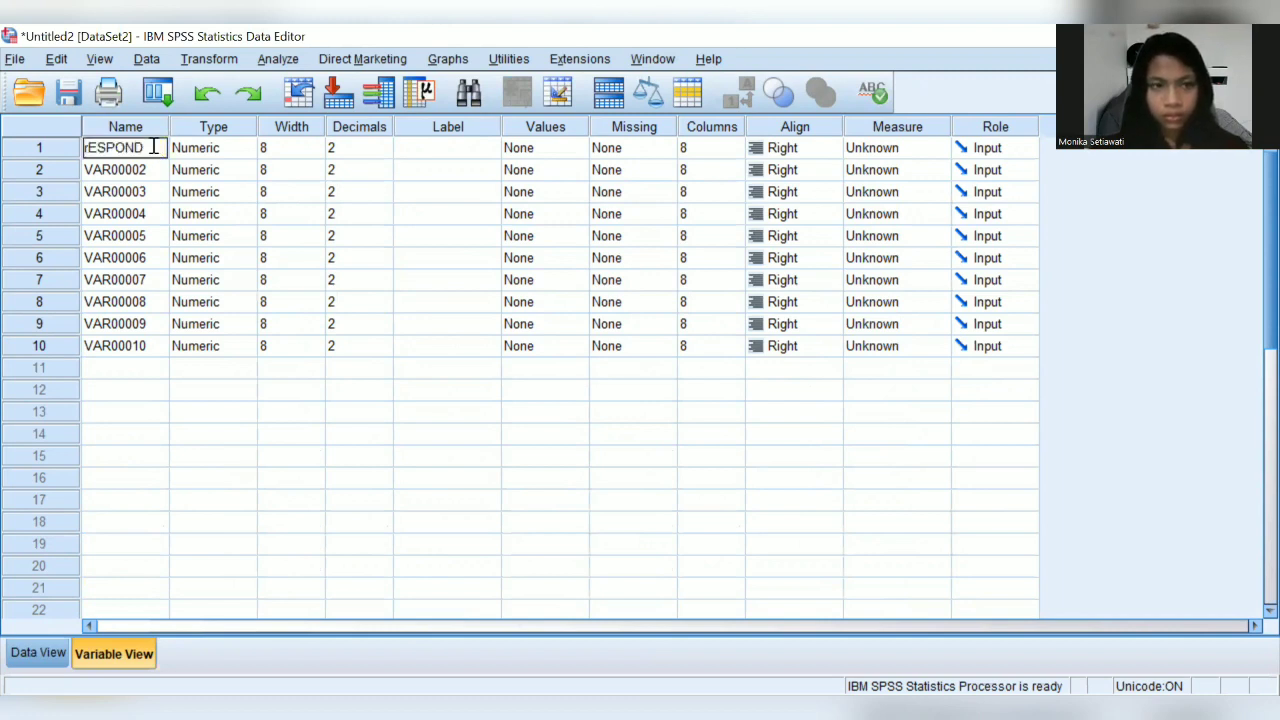
key(BackSpace)
key(BackSpace)
key(BackSpace)
key(BackSpace)
key(BackSpace)
key(BackSpace)
key(BackSpace)
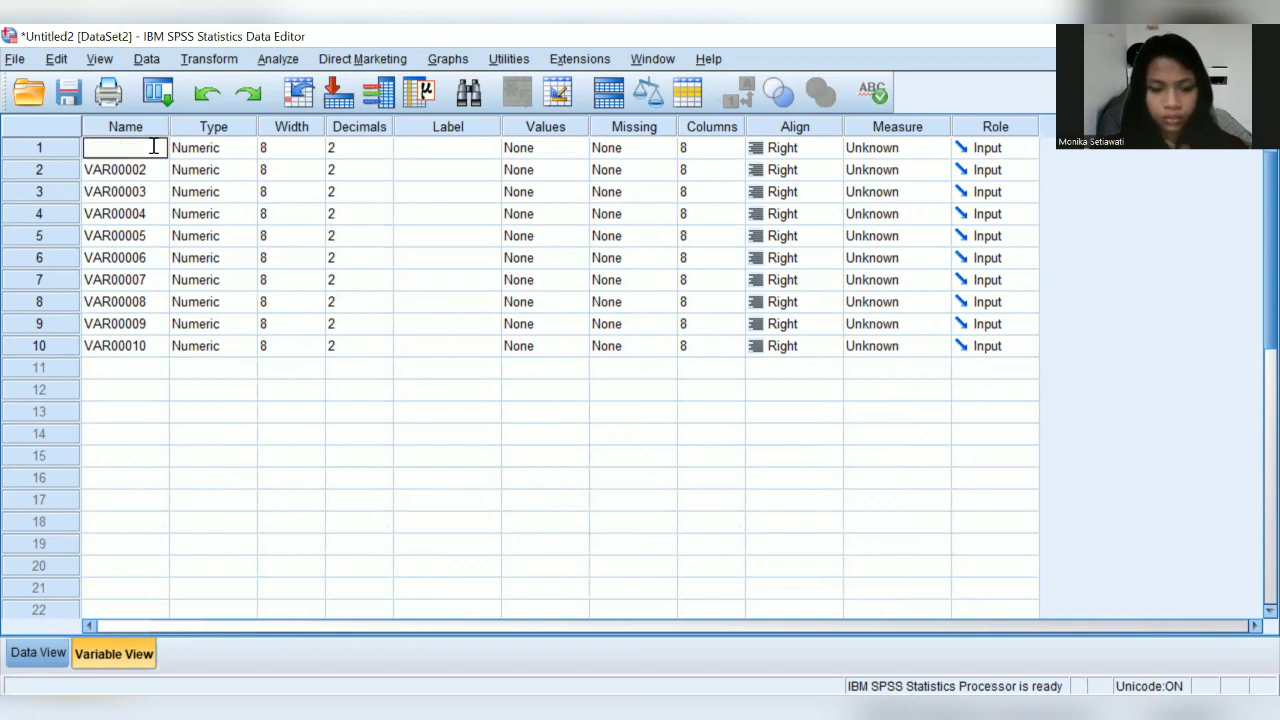
text(RE)
key(Caps_Lock)
key(BackSpace)
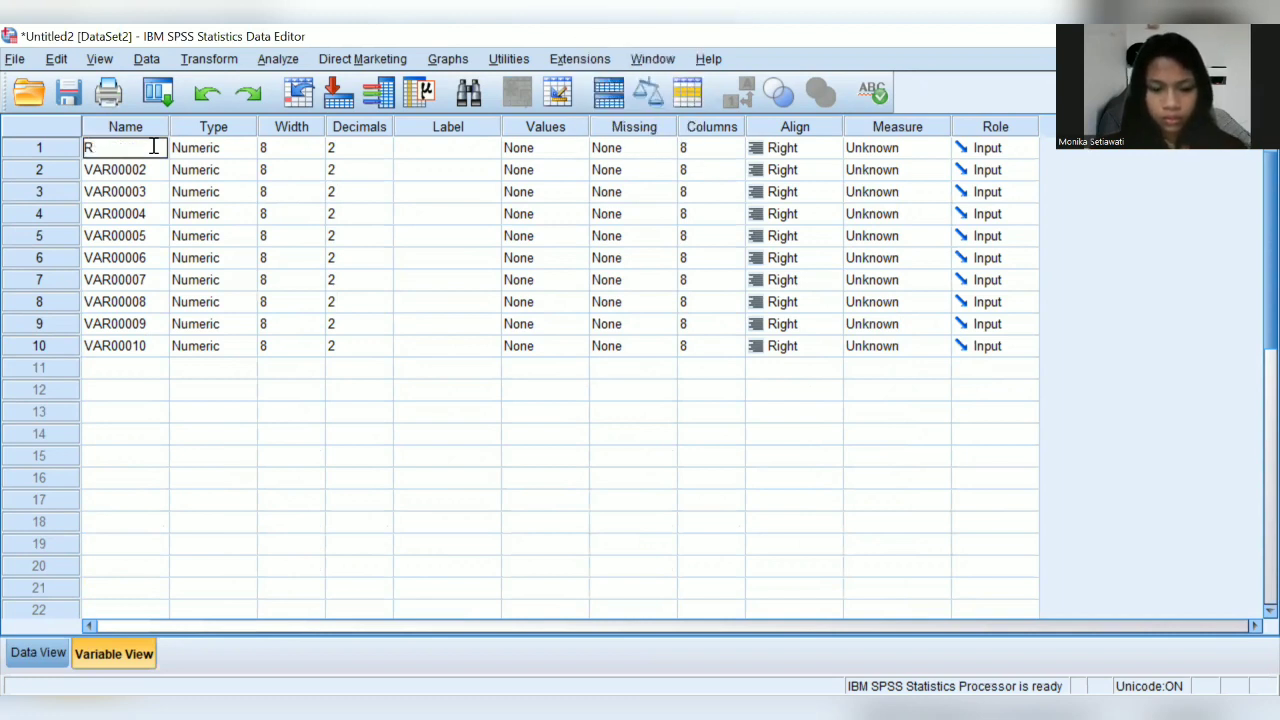
text(esponden)
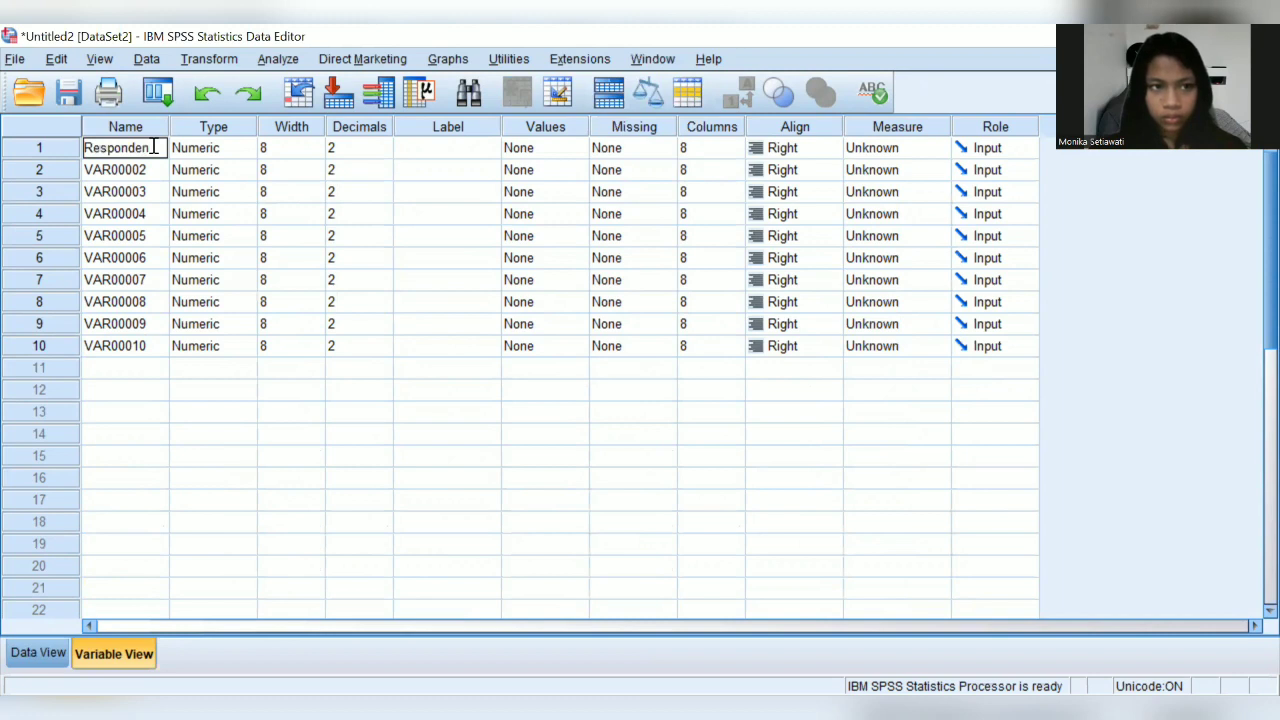
Step: Rename the nine rating variables in rows 2 to 10 as P1 through P9
click(137, 172)
click(136, 170)
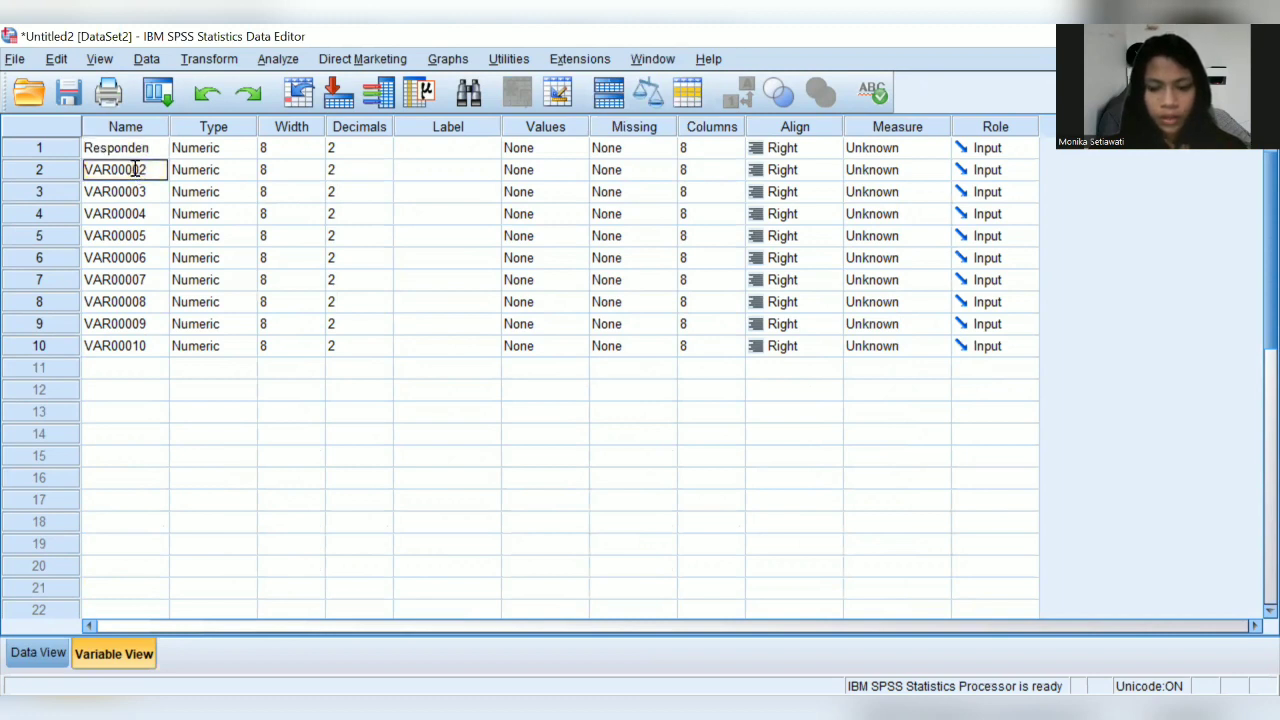
text(P1)
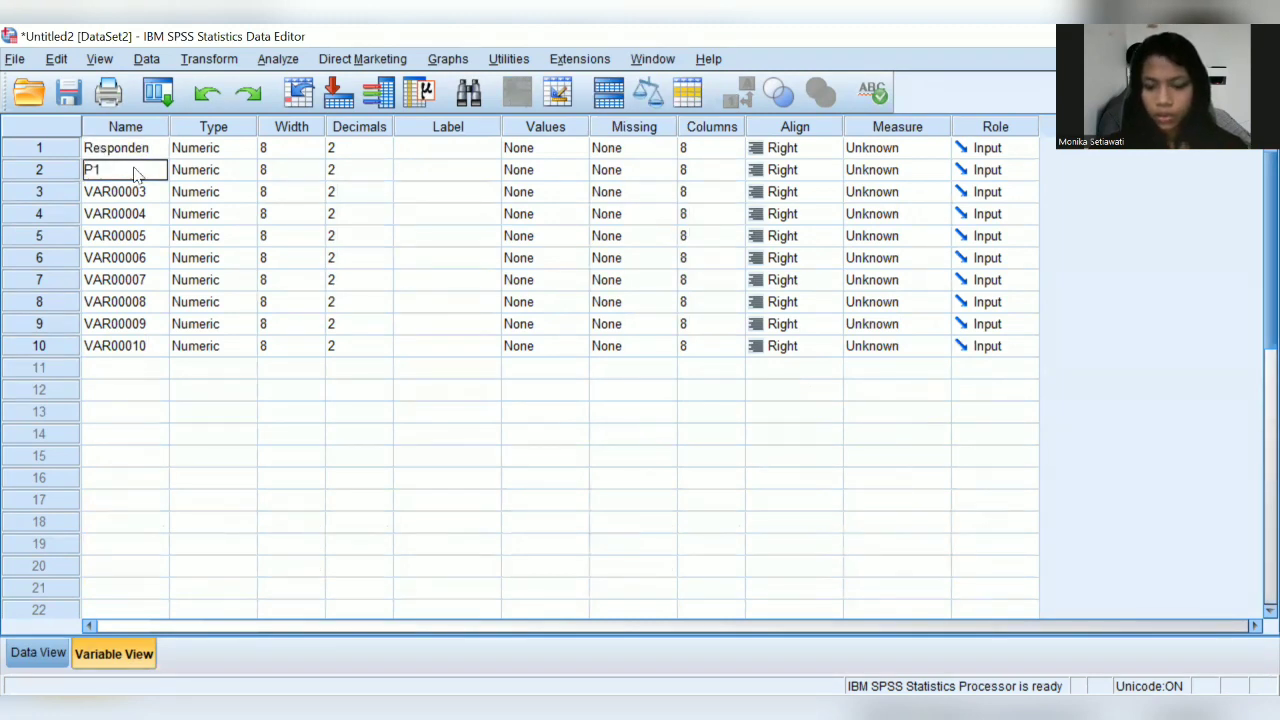
key(Return)
text(P2)
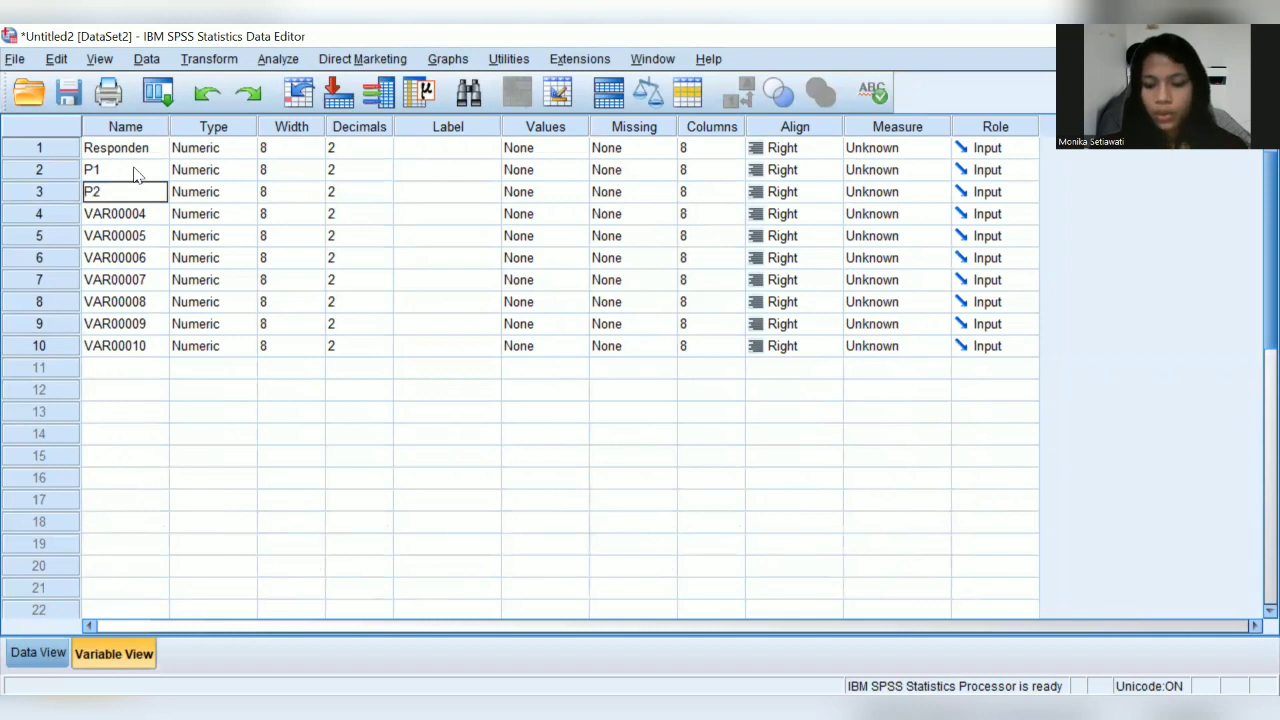
key(Return)
text(P)
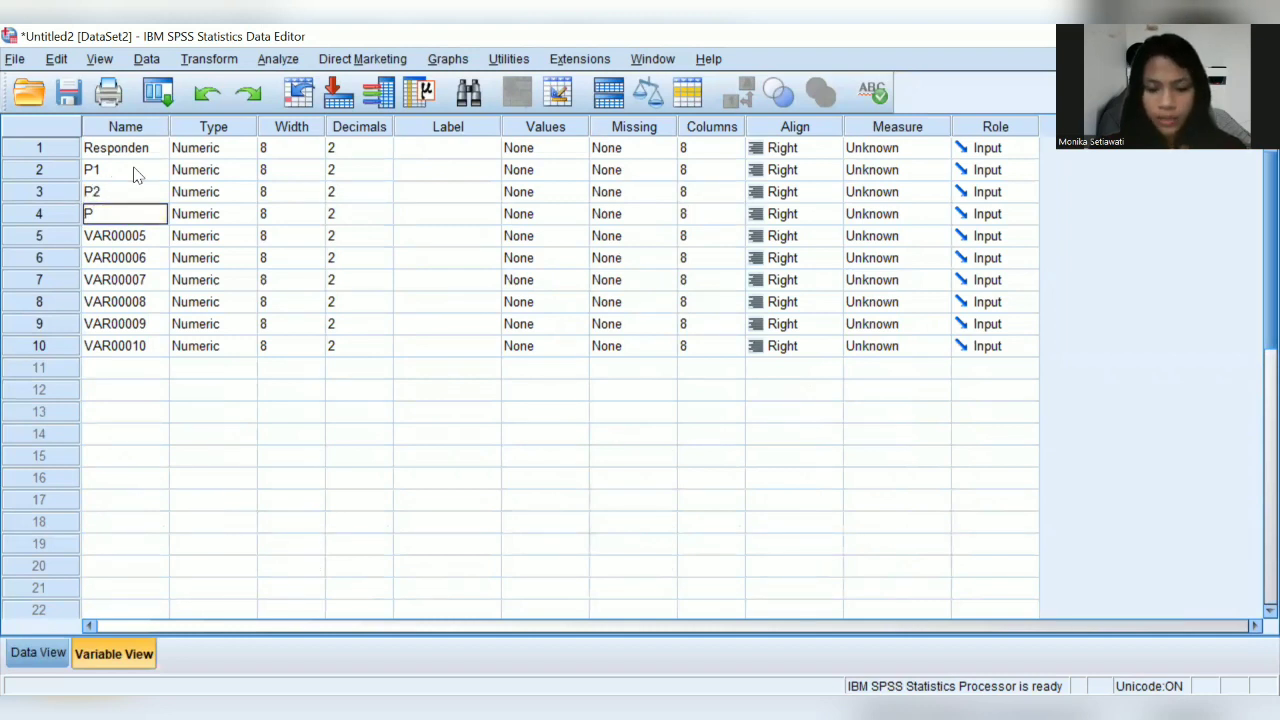
text(3)
key(Return)
text(P4)
key(Return)
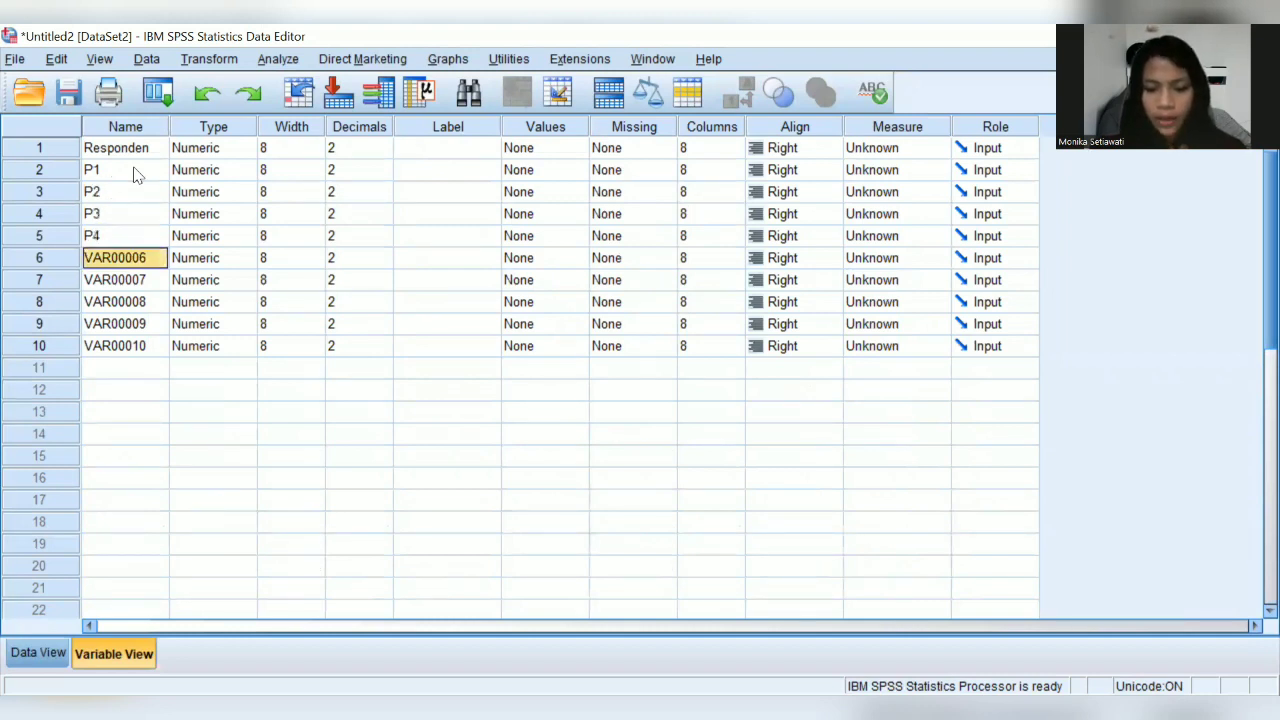
text(P5)
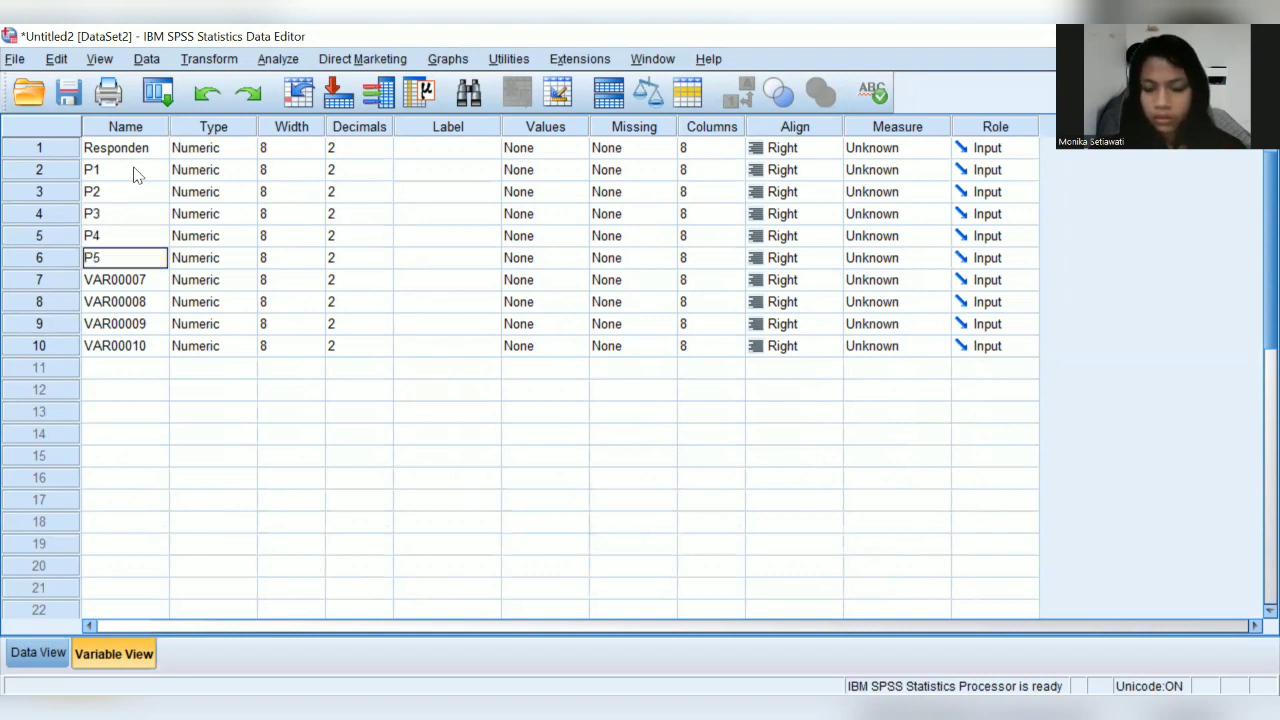
key(Return)
text(P6)
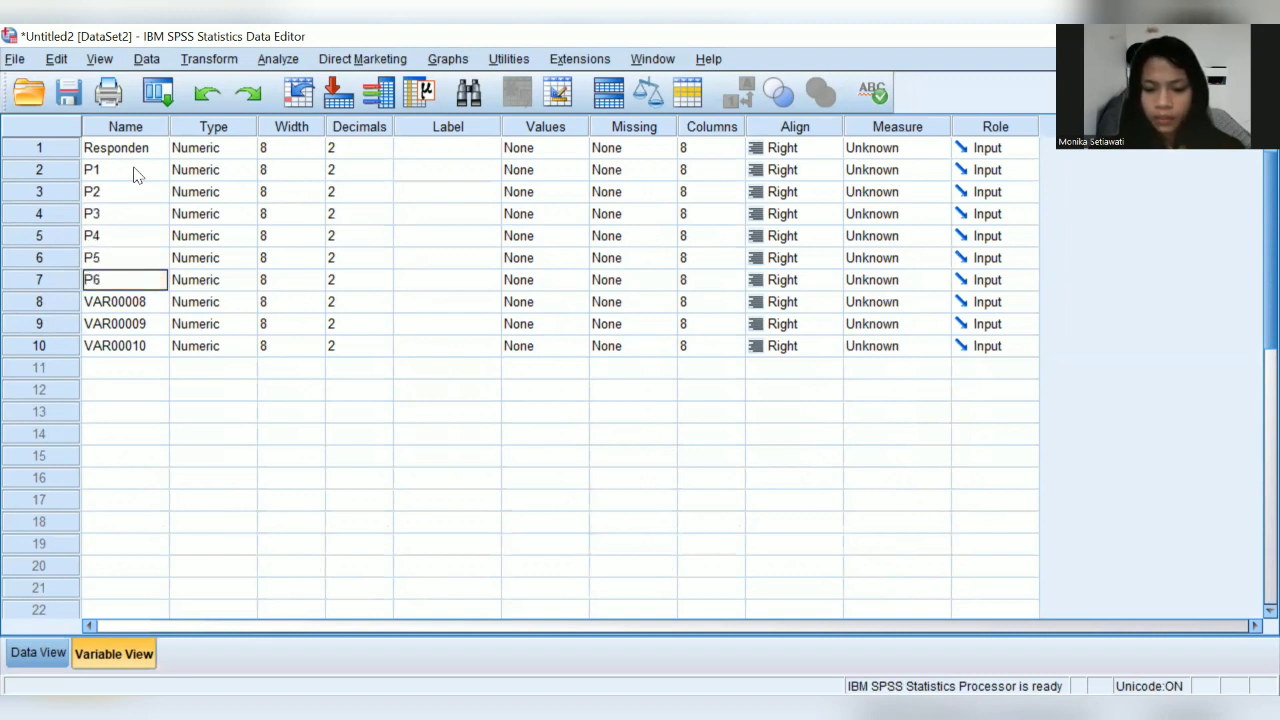
key(Return)
text(P7)
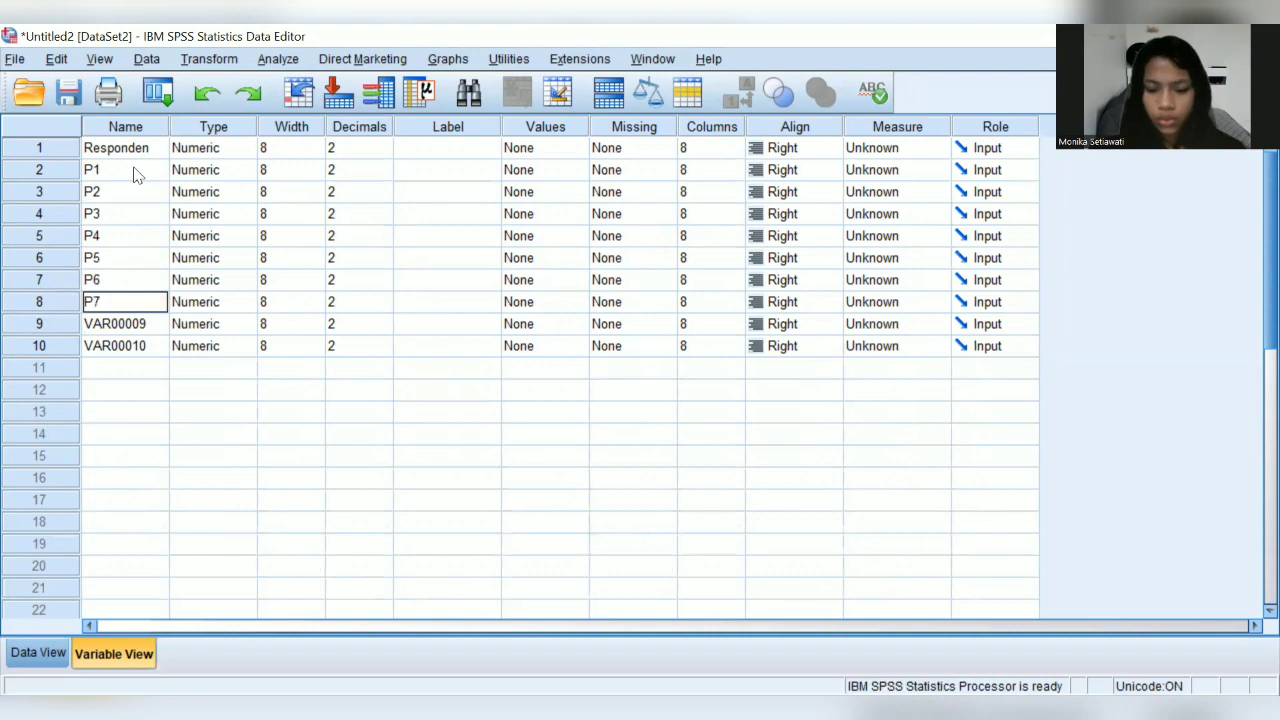
key(Return)
text(P8)
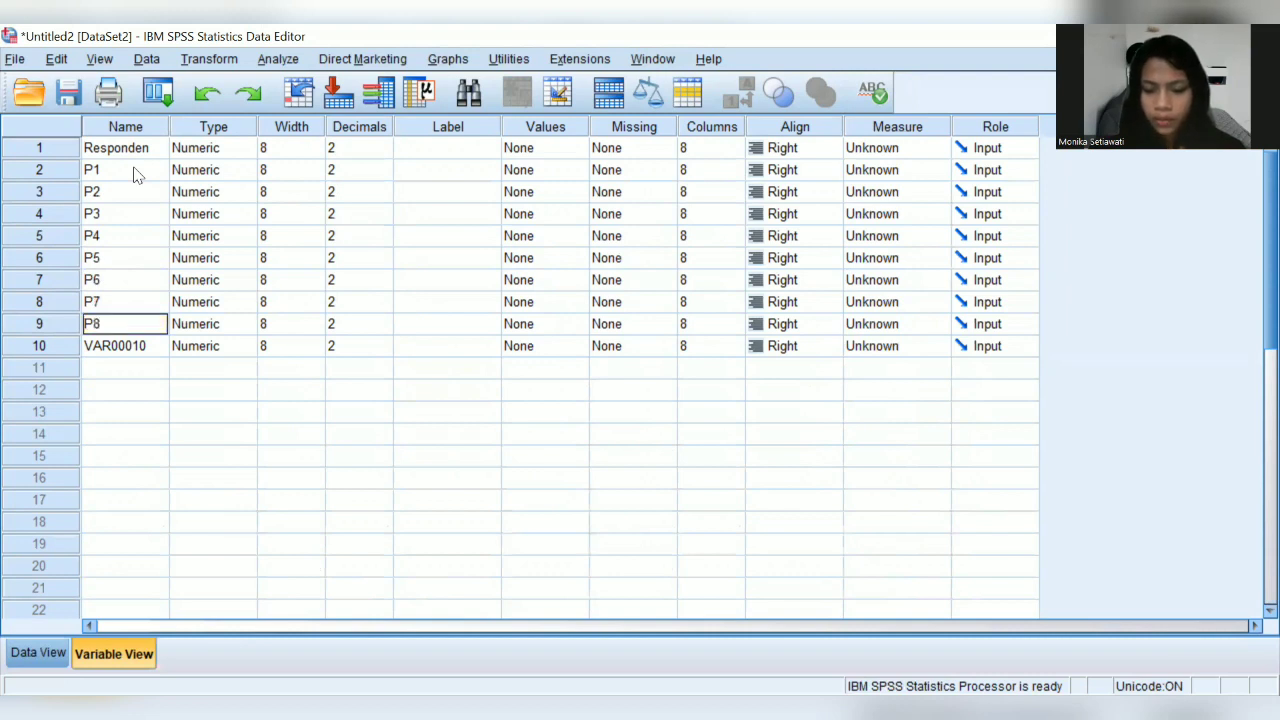
key(Return)
text(P9)
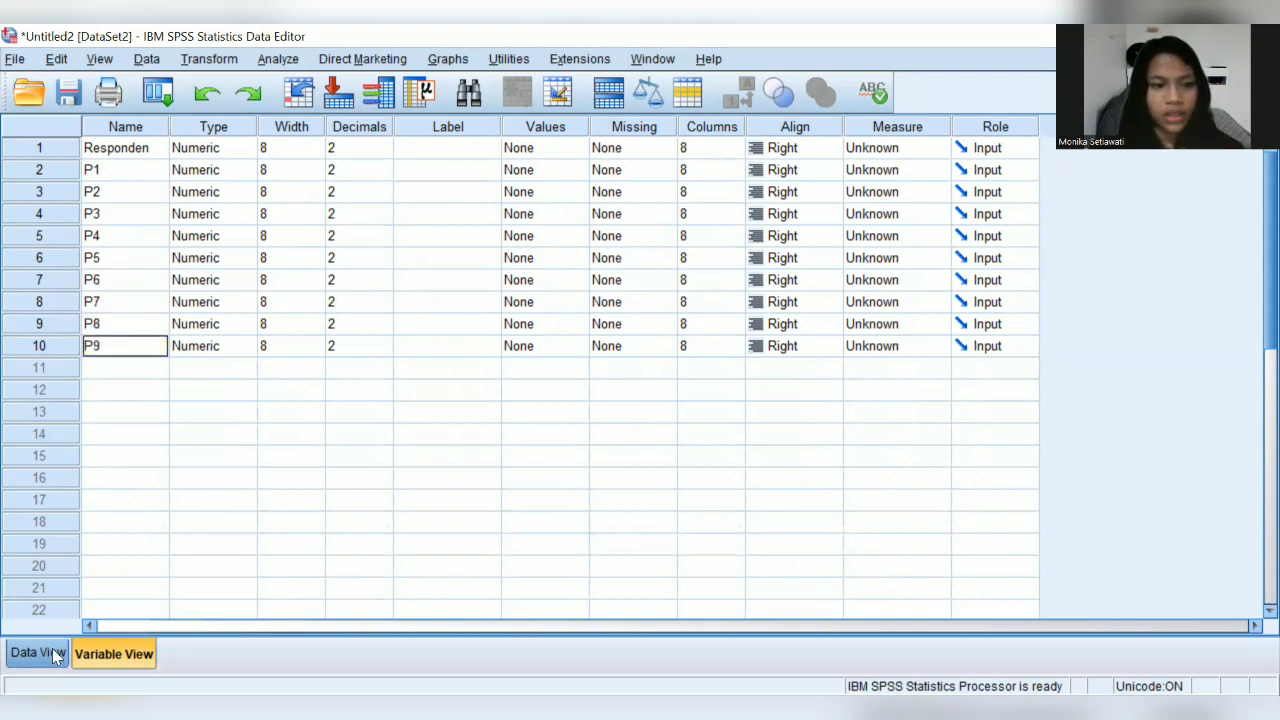
Step: Return to the data values and check the renamed Responden and P1 to P9 columns
click(52, 656)
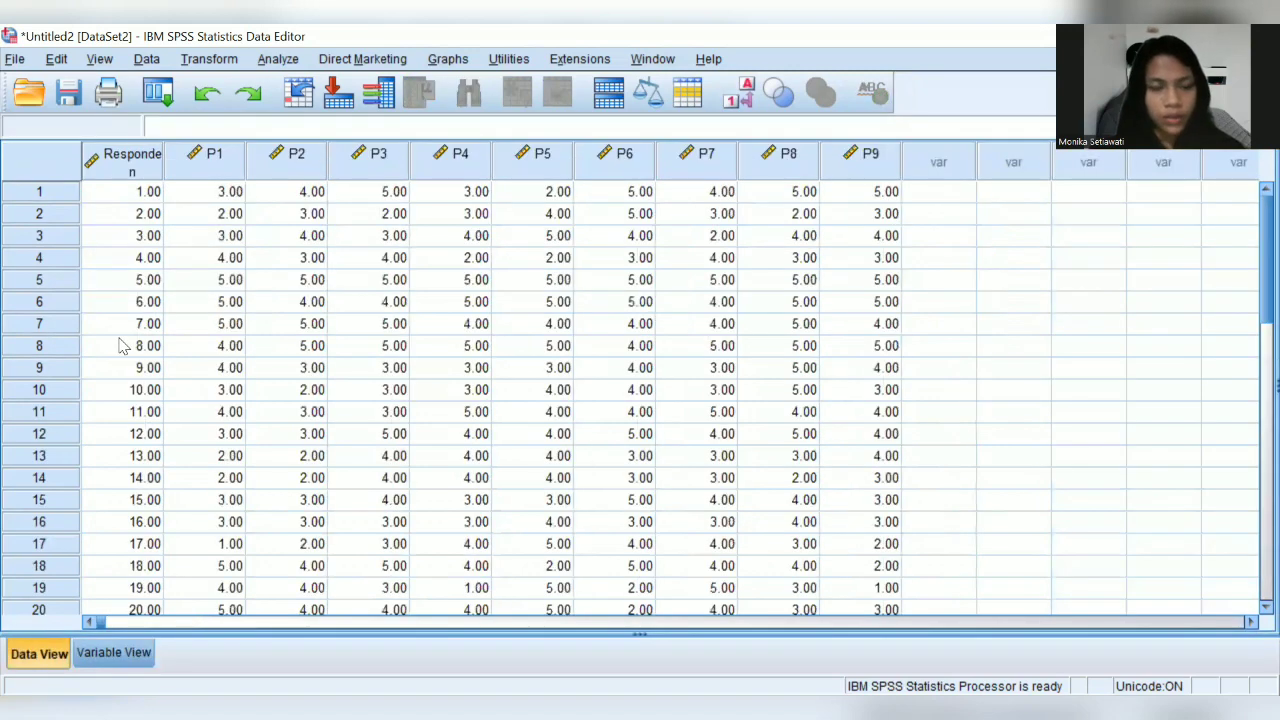
click(114, 176)
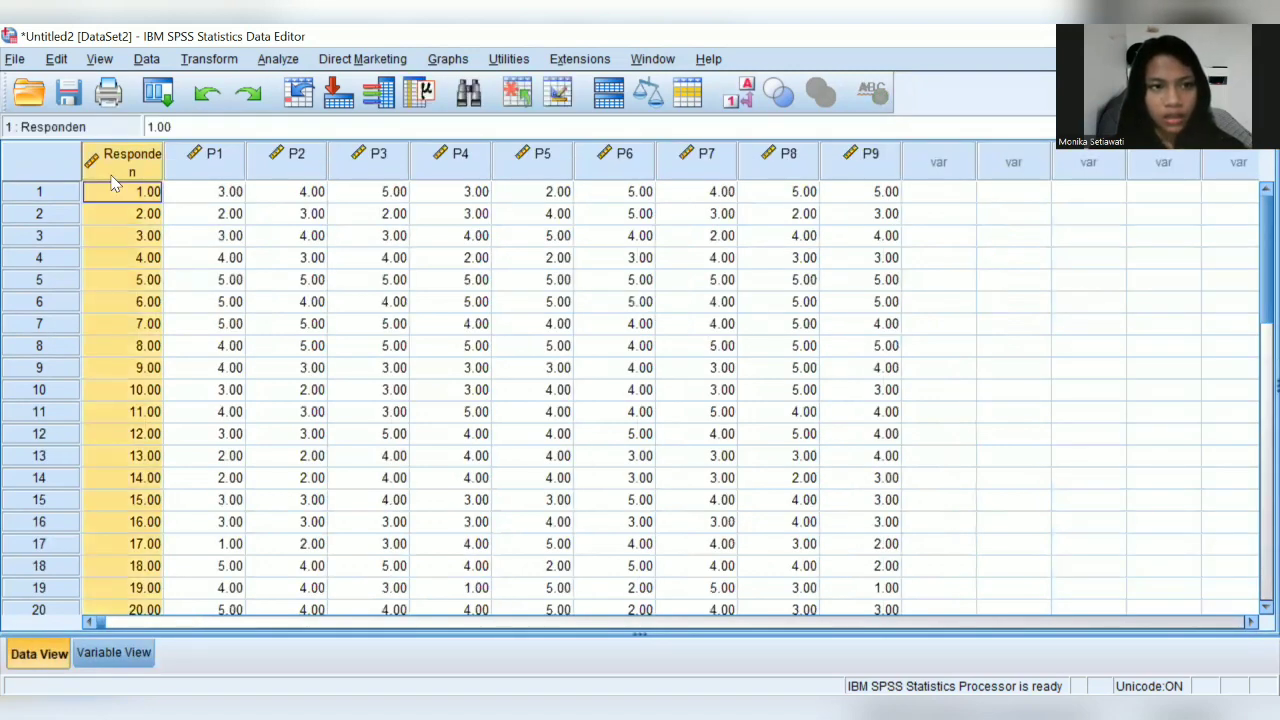
click(294, 160)
click(993, 325)
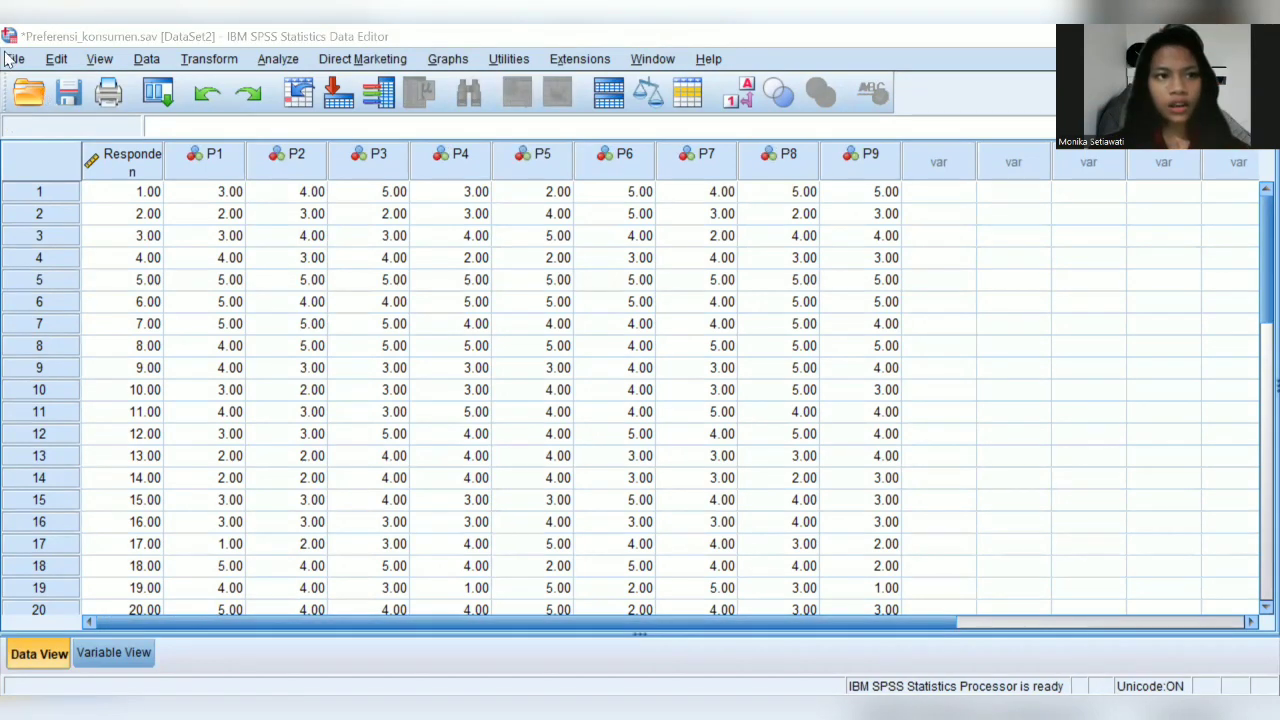
Step: Create a new syntax file from the Preferensi_konsumen dataset
click(10, 59)
mouse_move(78, 88)
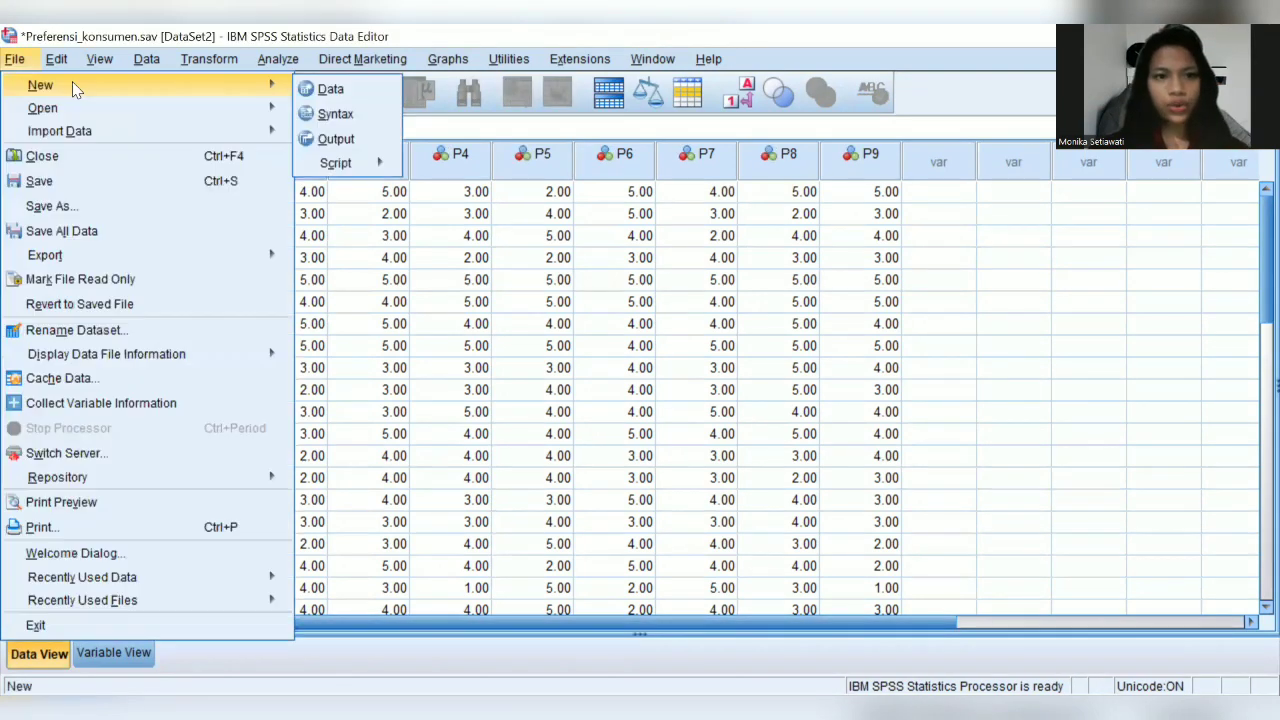
click(306, 116)
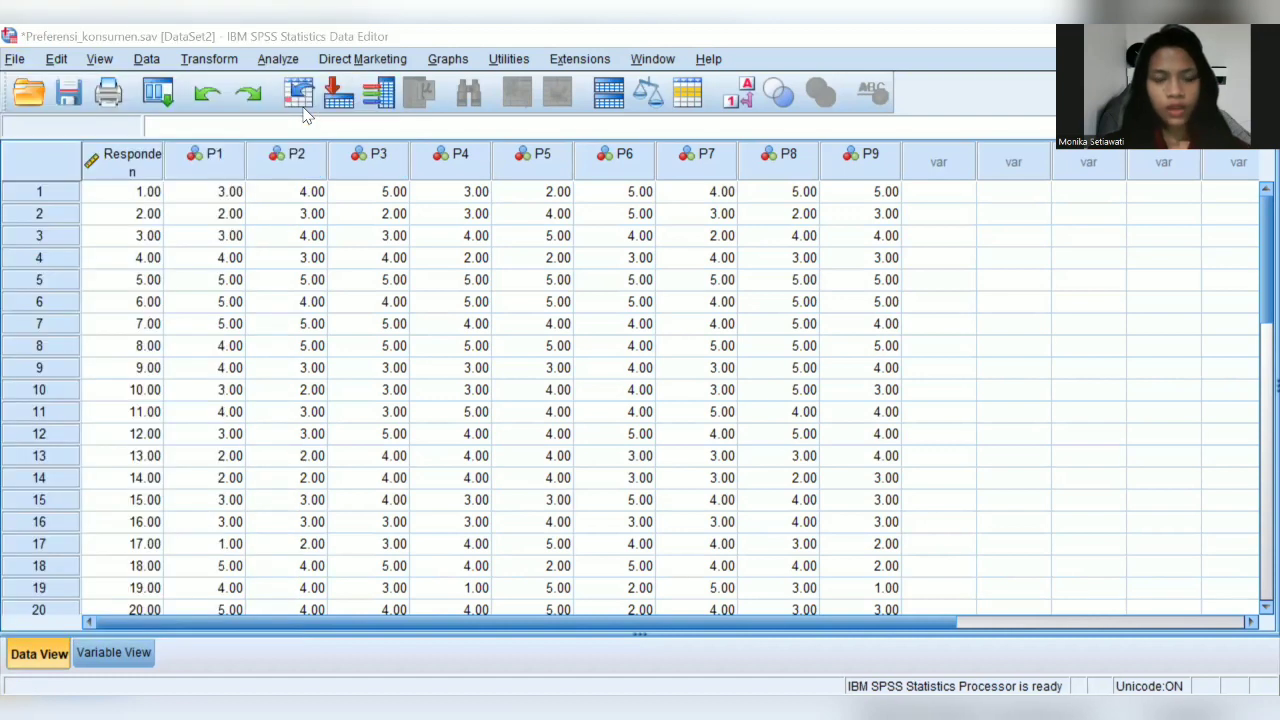
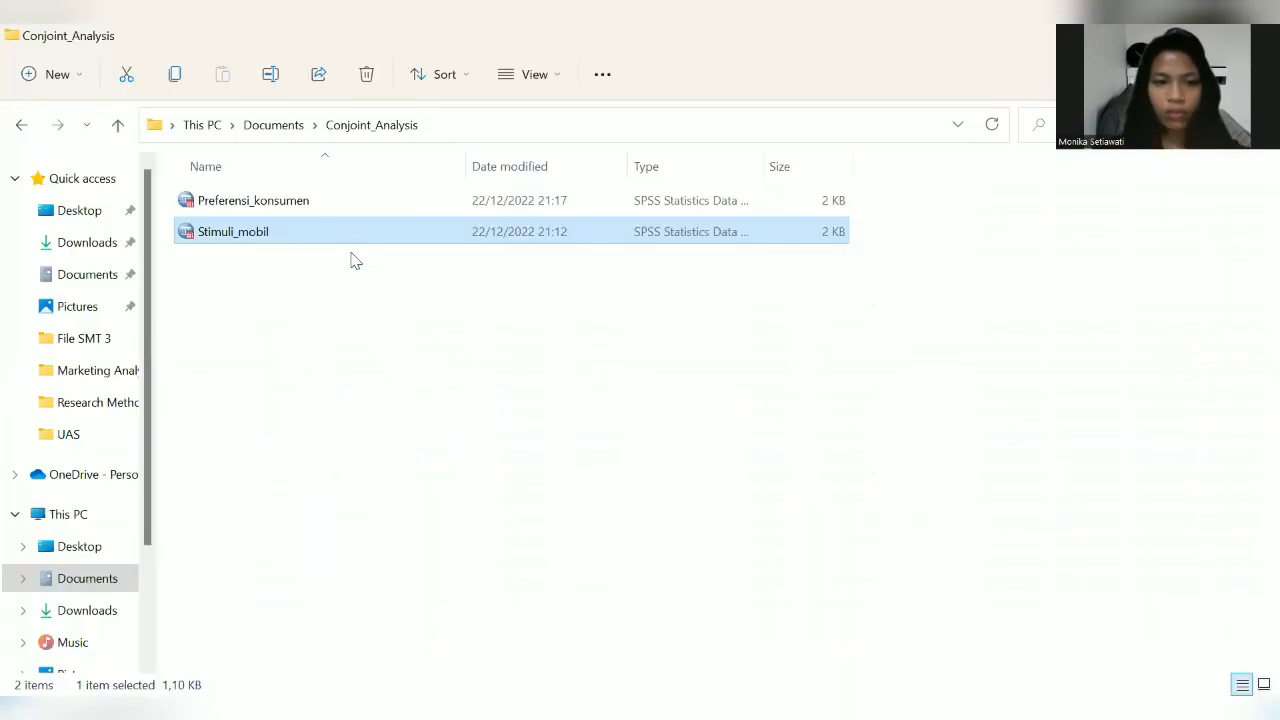
Step: Paste the path of the Conjoint_Analysis folder directly after the opening quote of CONJOINT PLAN= in the syntax
double_click(312, 231)
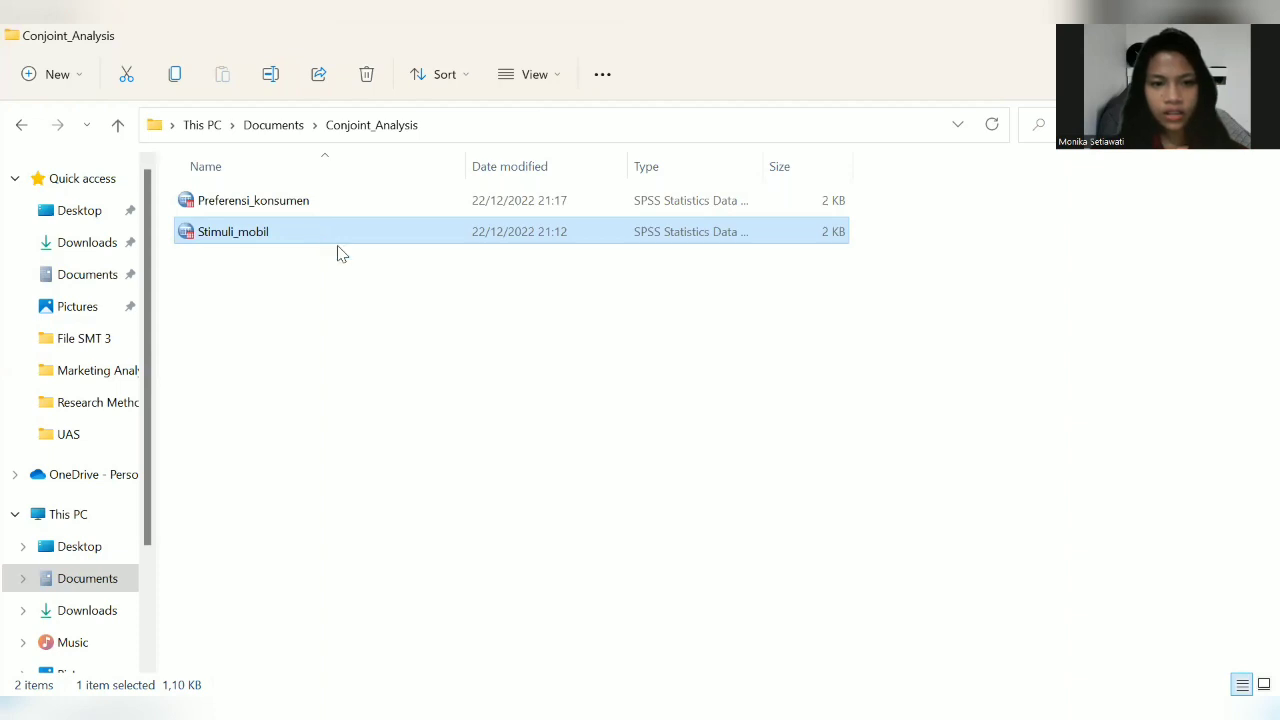
click(386, 431)
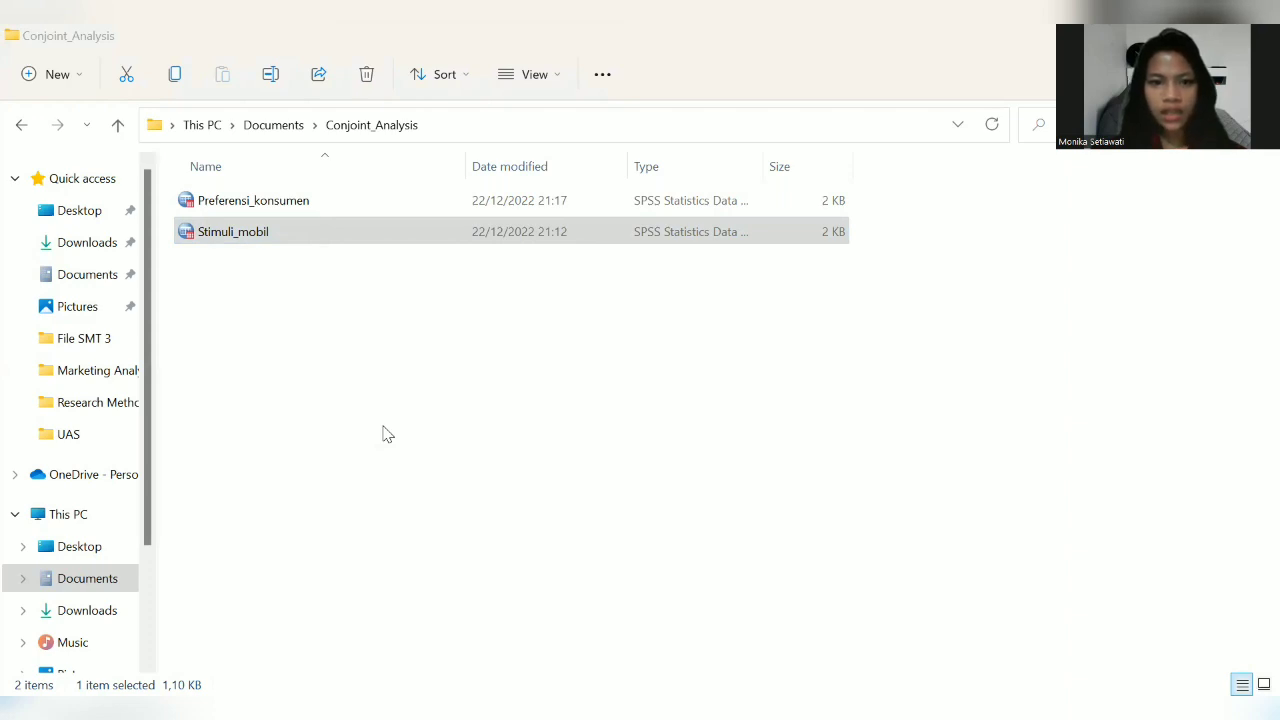
key(alt+Tab)
text(C:\Users\monica\Documents\Conjoint_Analysis)
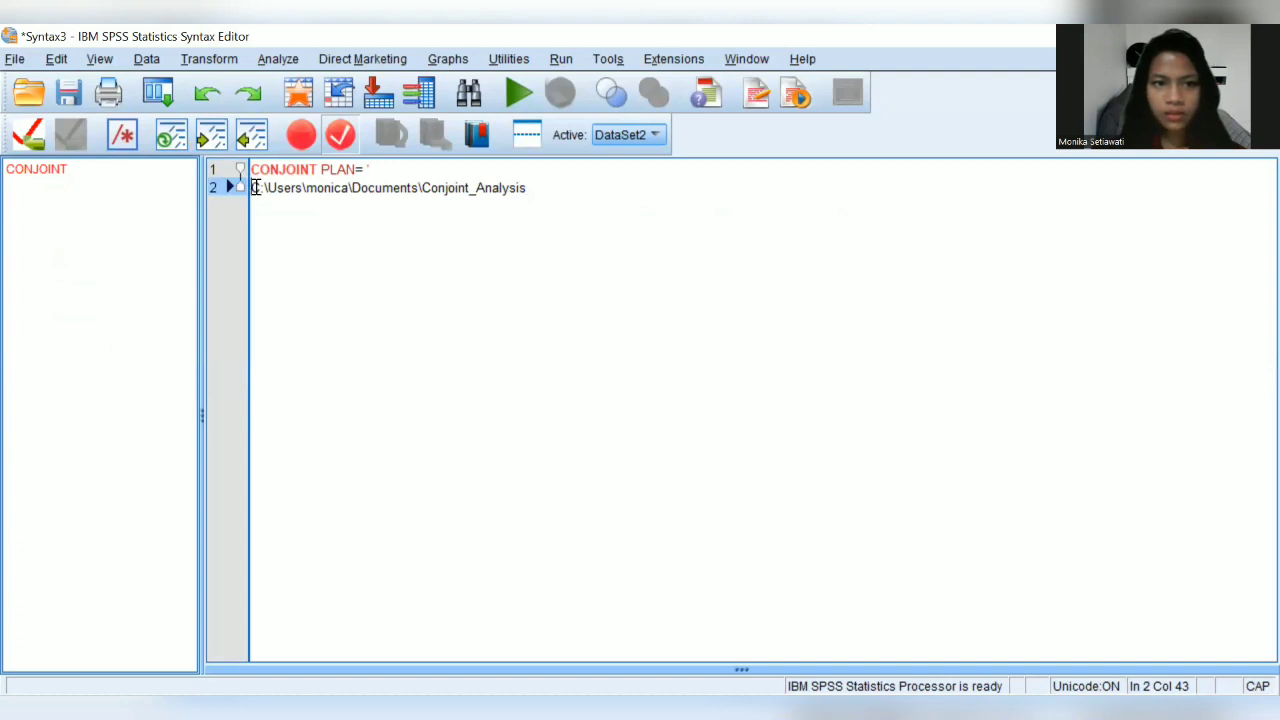
click(253, 187)
key(BackSpace)
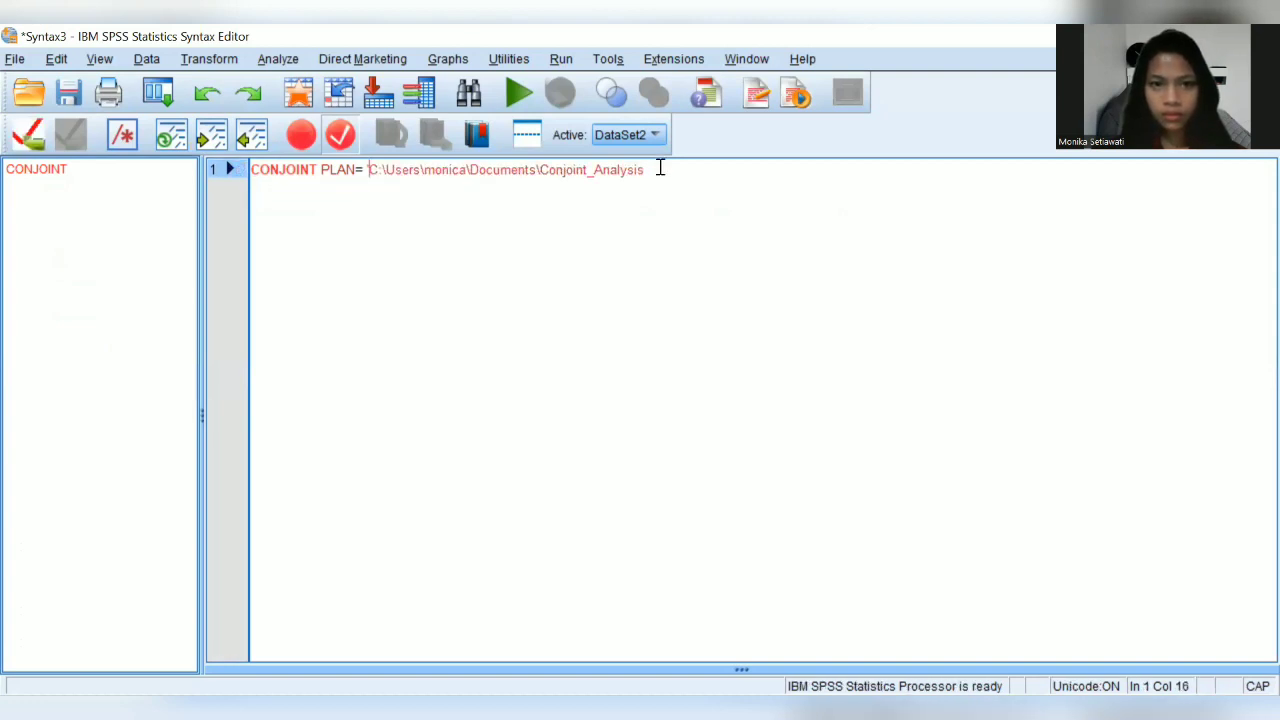
Step: Complete the PLAN path in the CONJOINT syntax with /Stimuli_mobil.sav and a closing quote, ending the first line
click(660, 169)
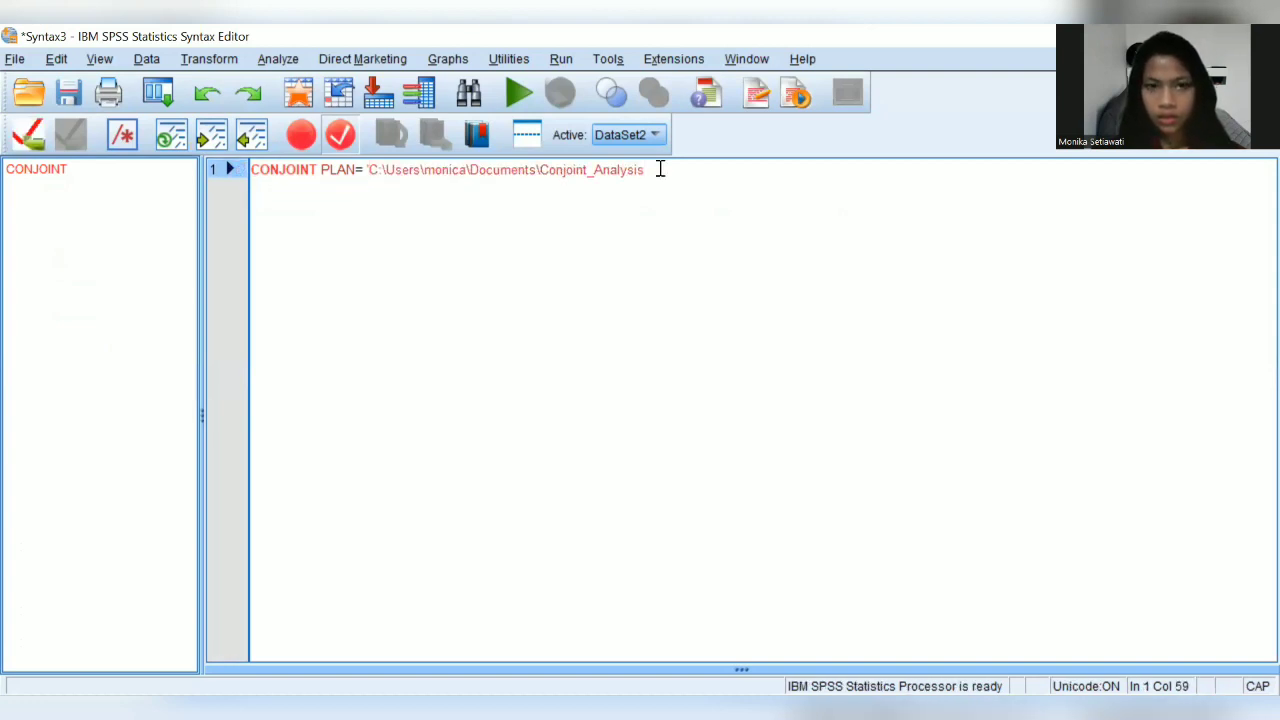
text(/sim)
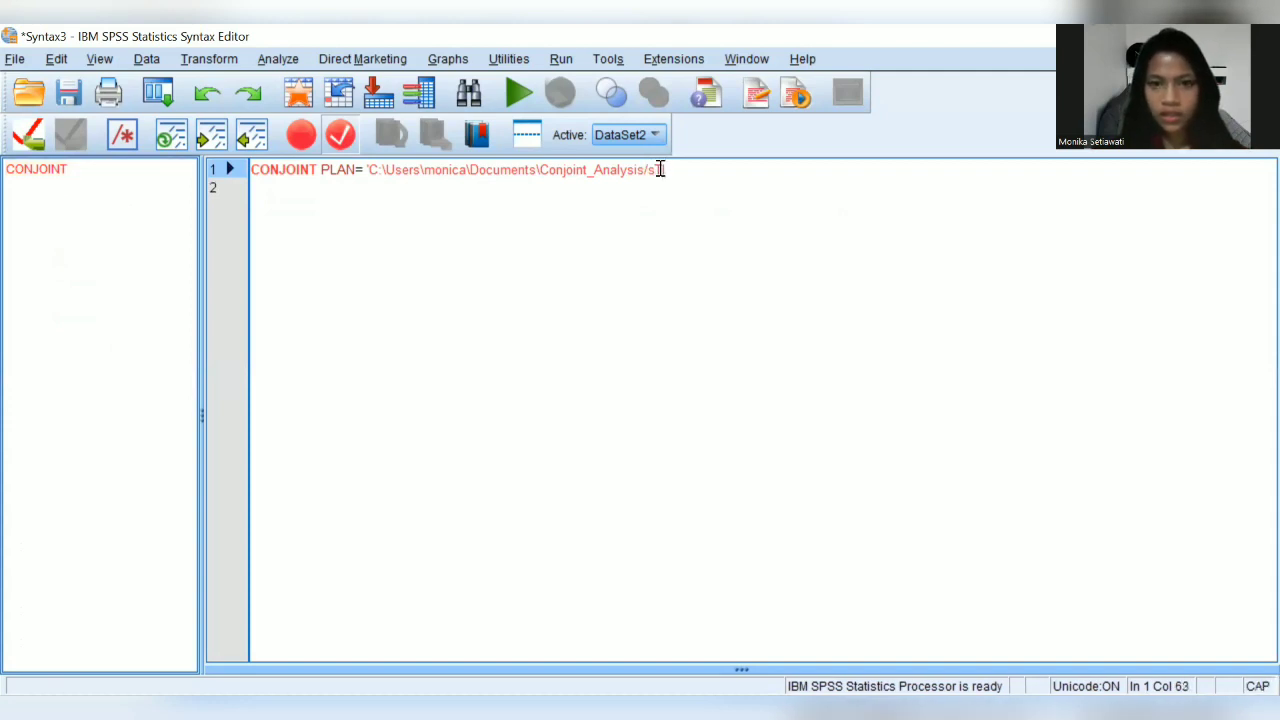
key(BackSpace)
key(BackSpace)
key(BackSpace)
text(S)
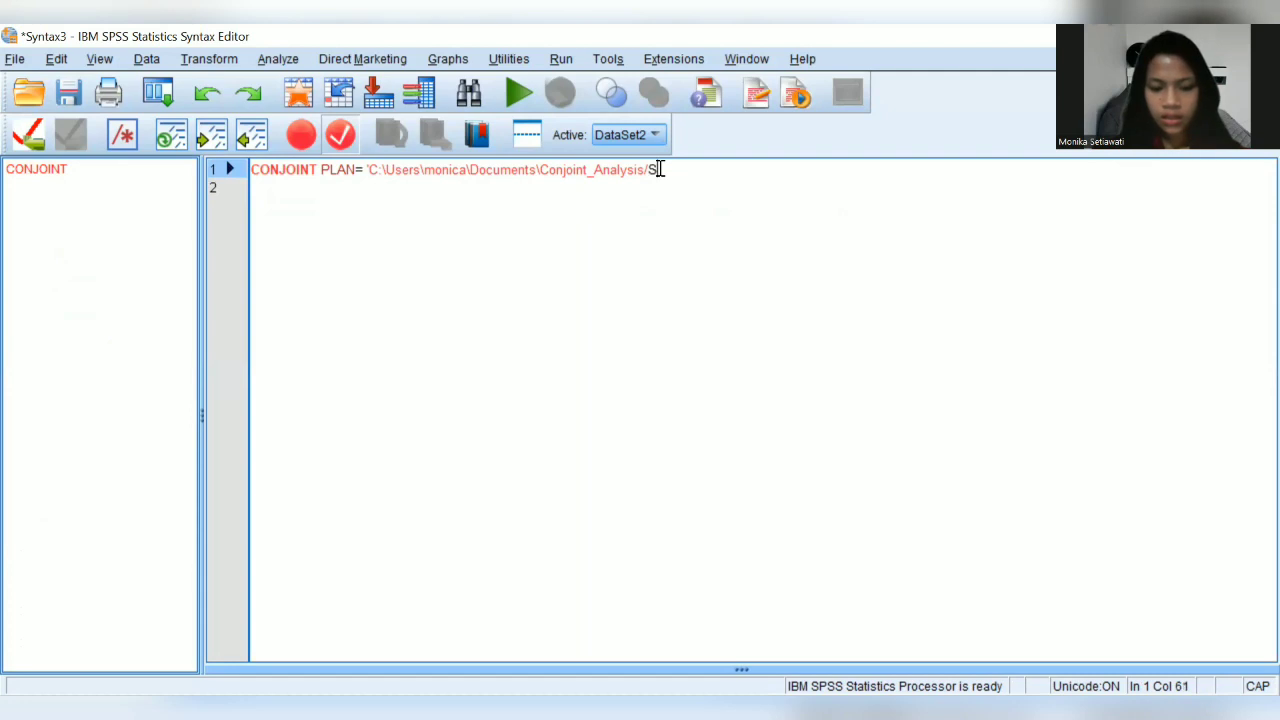
text(i)
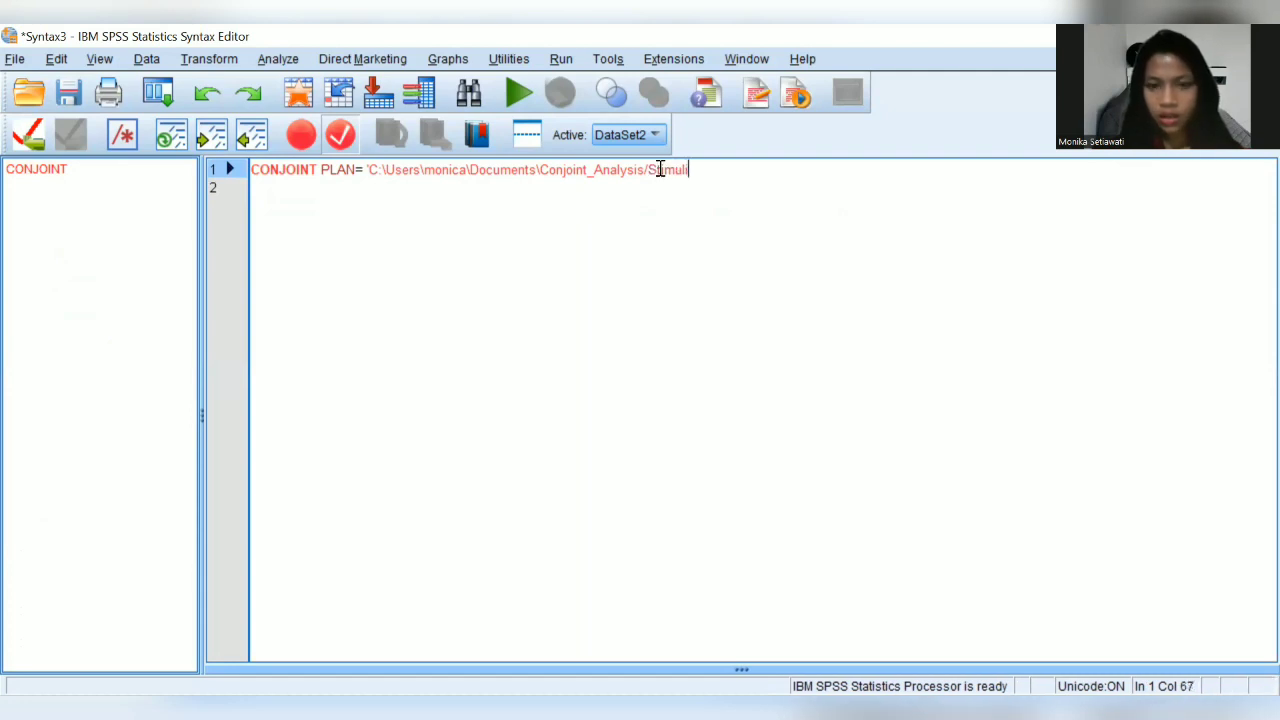
text(mulat_mobi)
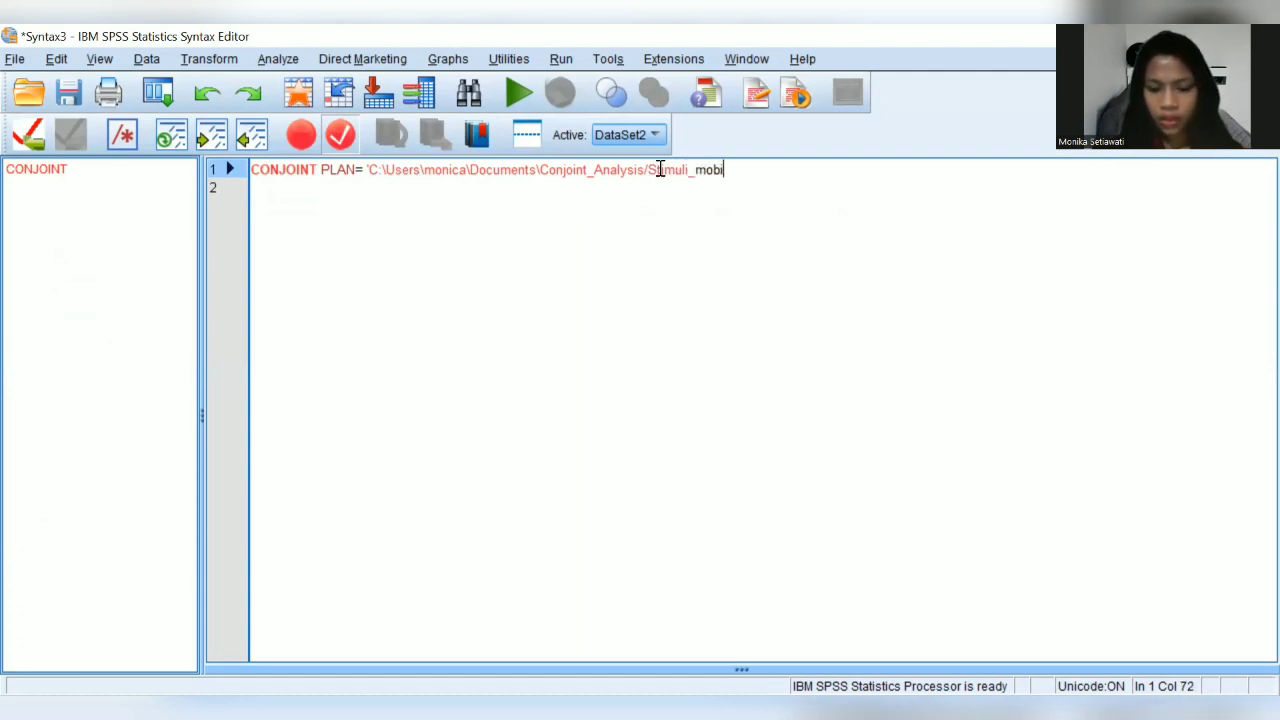
text(l.)
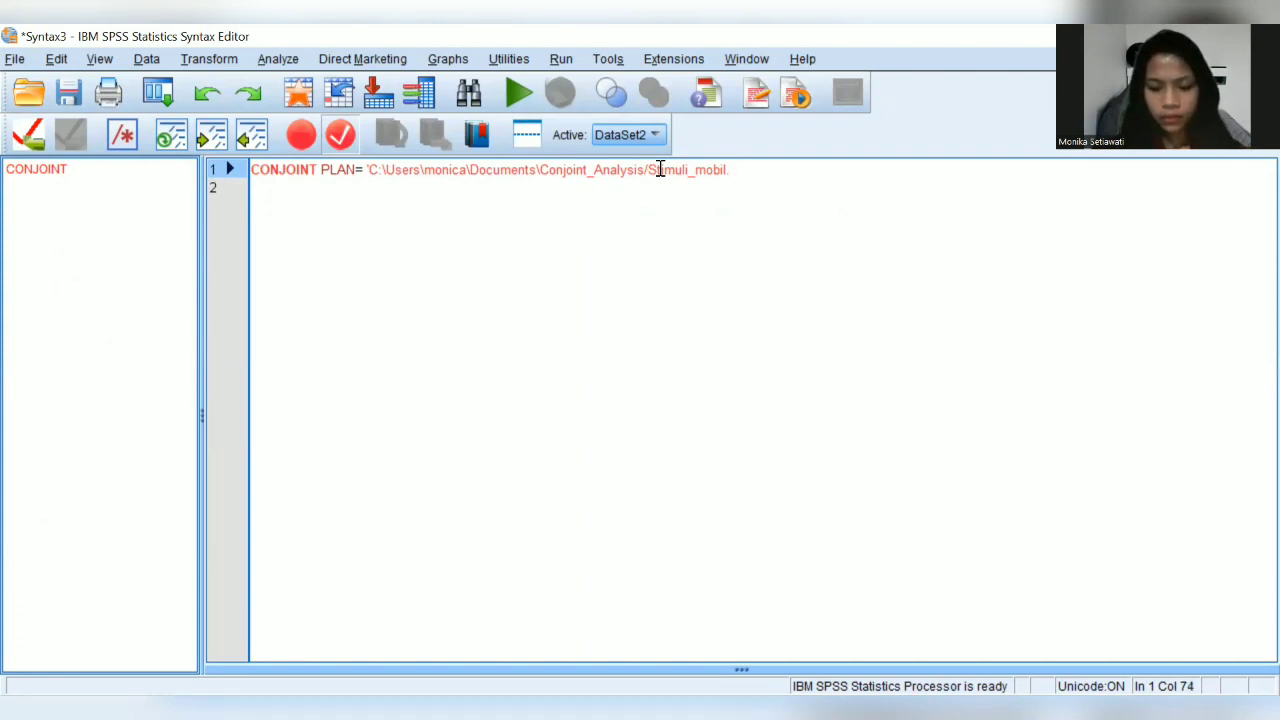
text(sav')
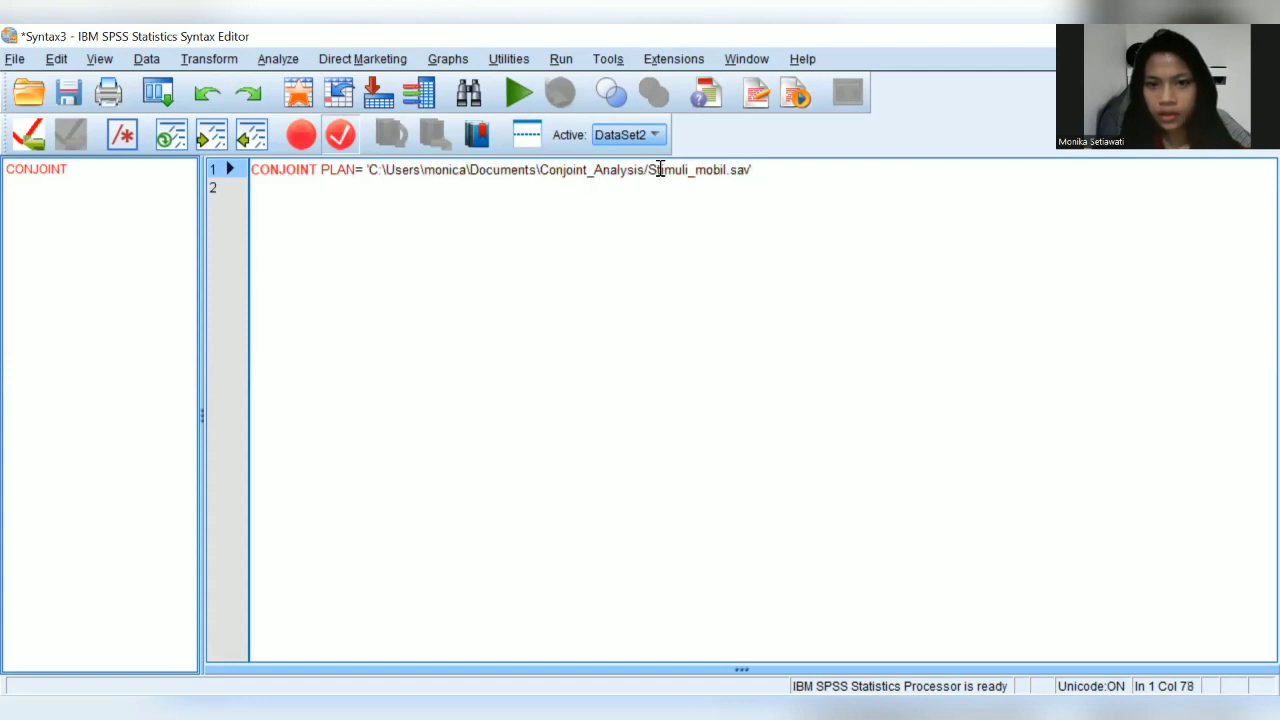
key(Return)
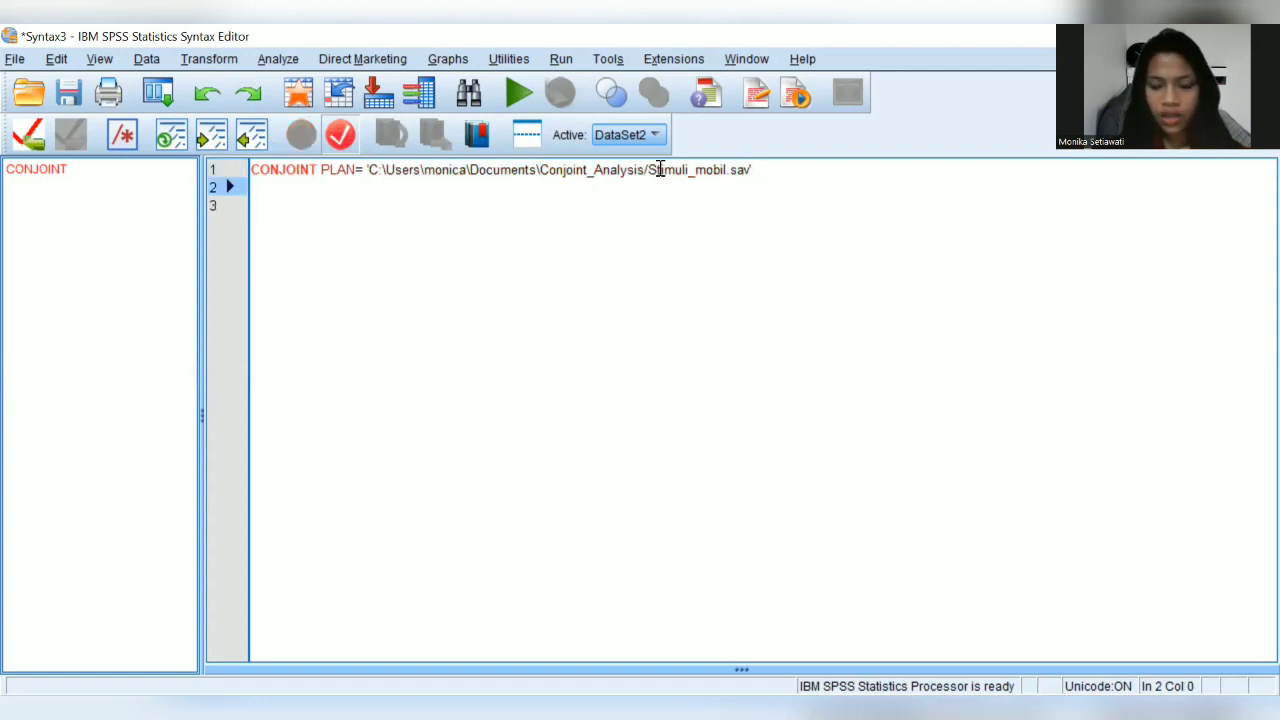
Step: Add a /DATA= subcommand on the second line with an opening quote and the Conjoint_Analysis folder path, followed by a slash
text(/)
key(Caps_Lock)
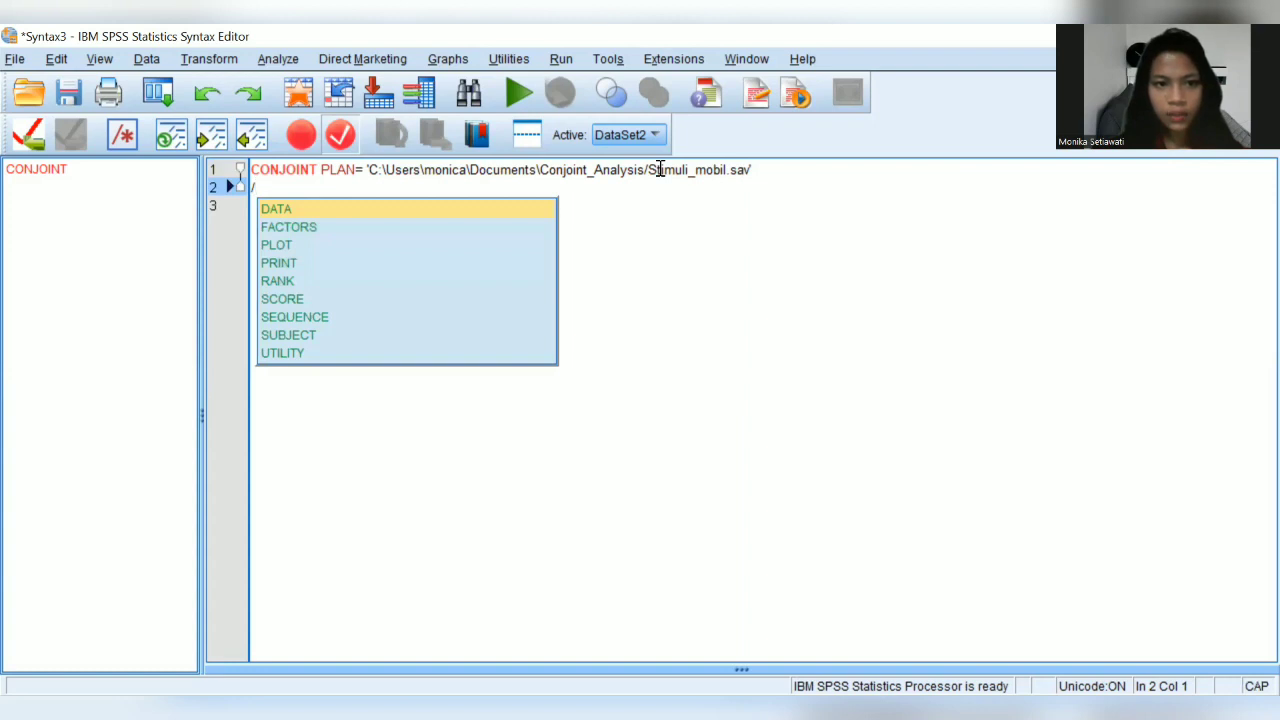
click(472, 208)
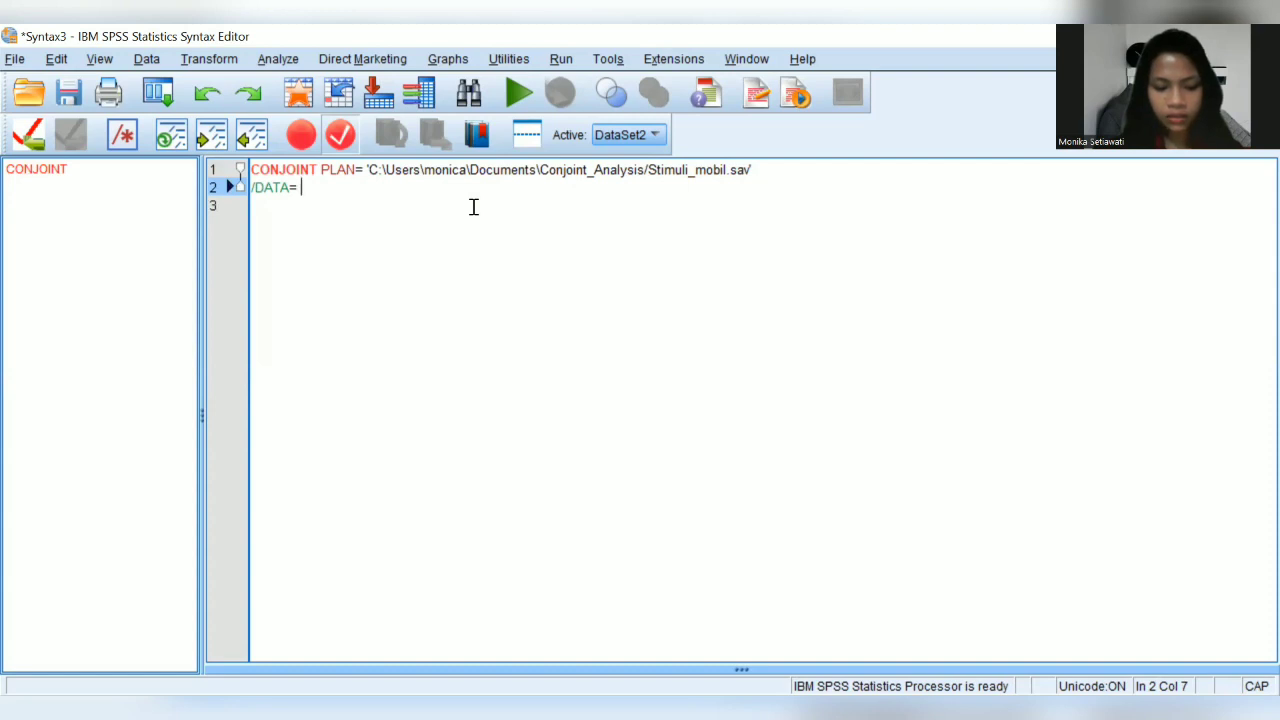
text(C:\Users\monica\Documents\Conjoint_Analysis)
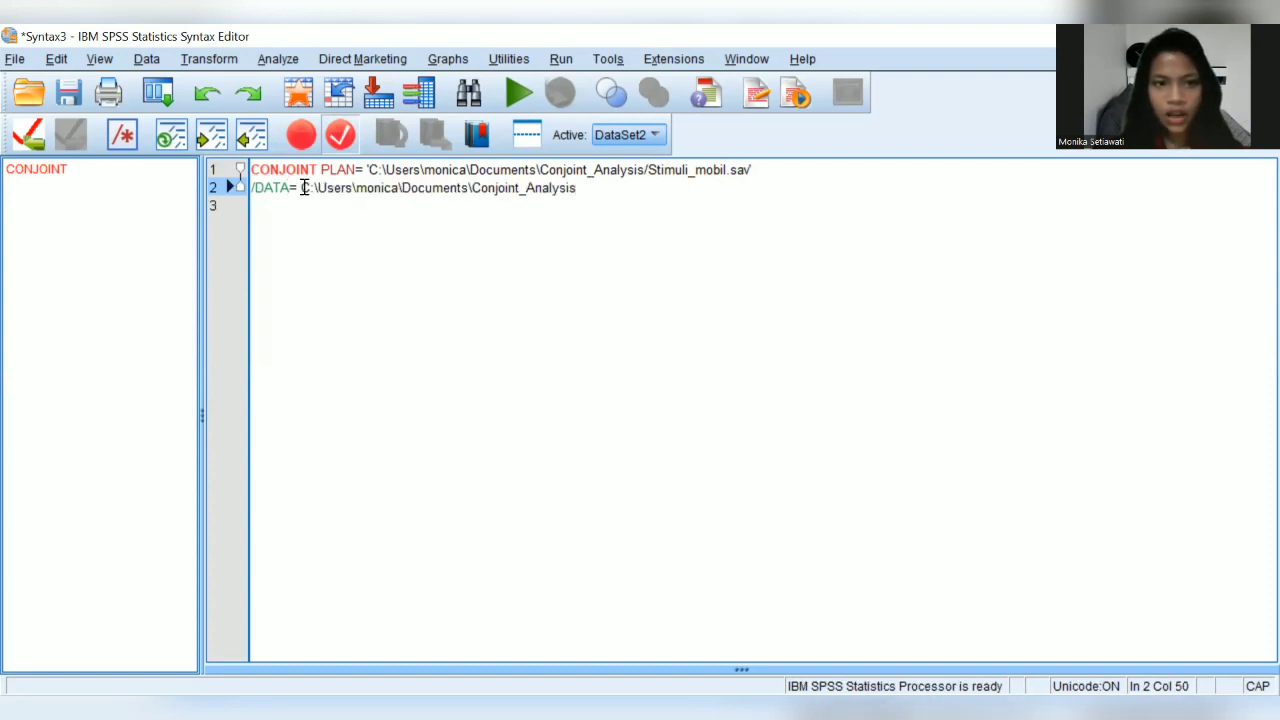
click(302, 187)
text(')
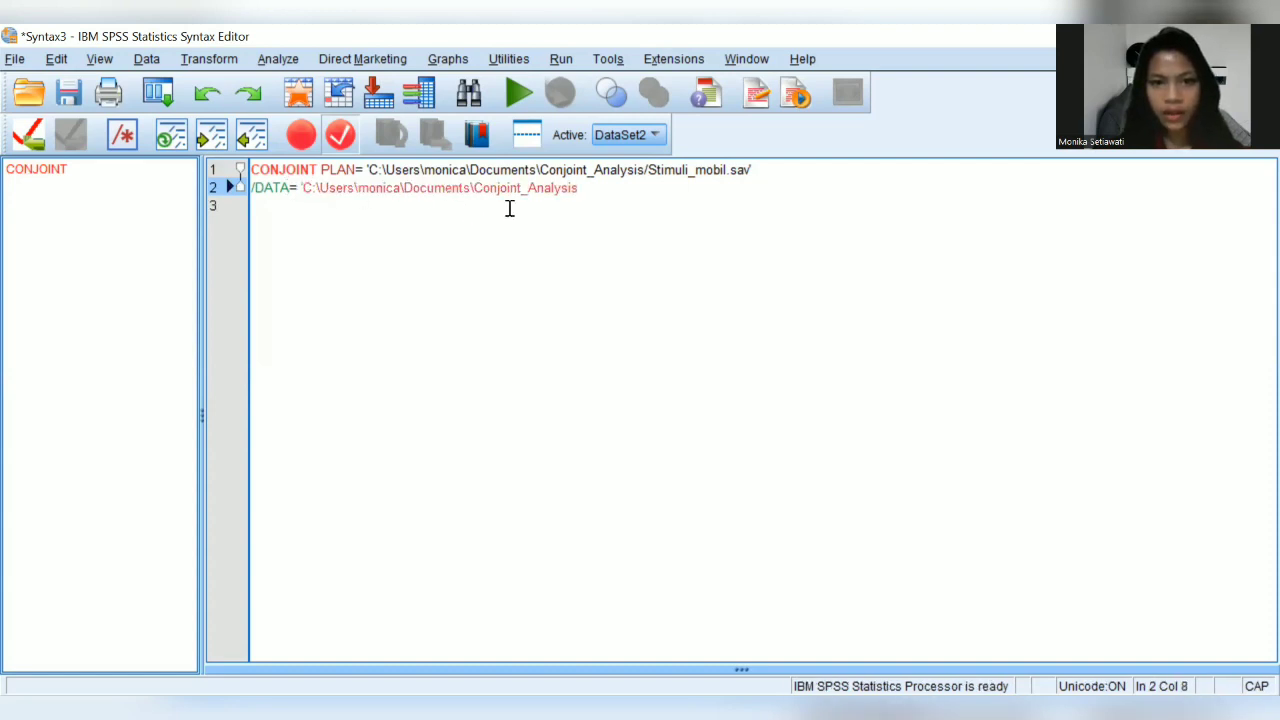
click(611, 189)
text(/p)
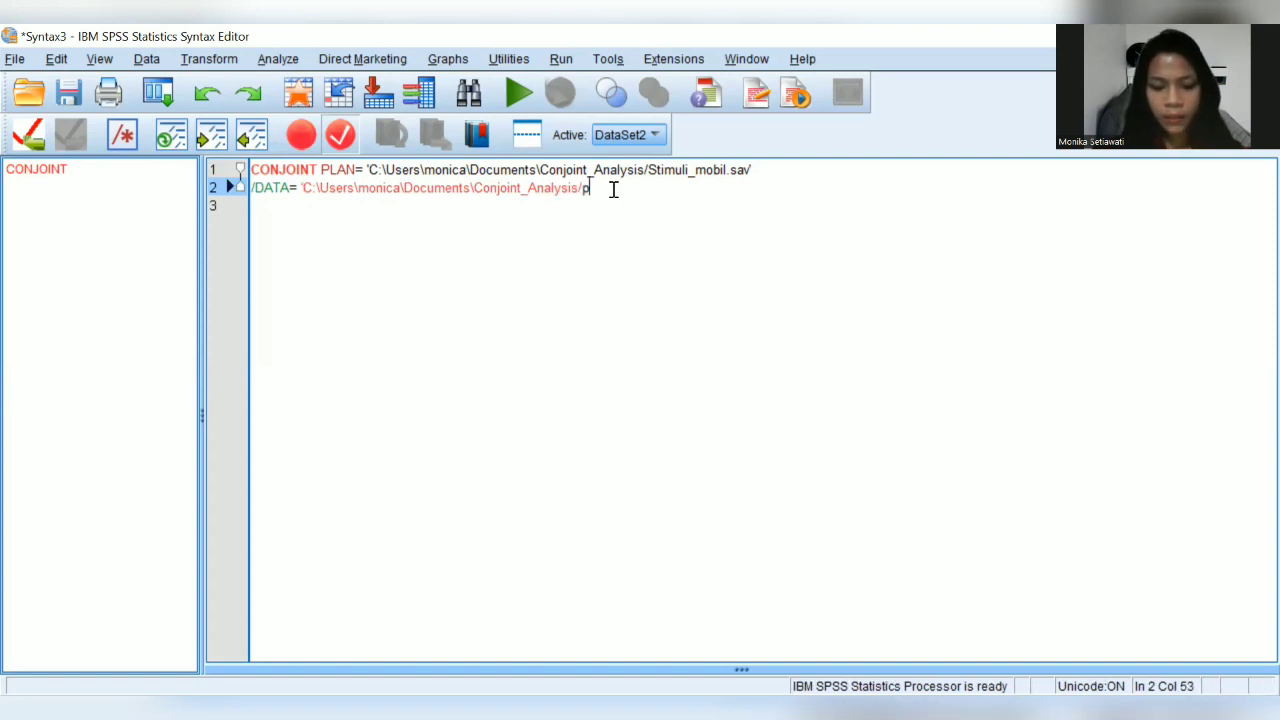
key(Caps_Lock)
text(R)
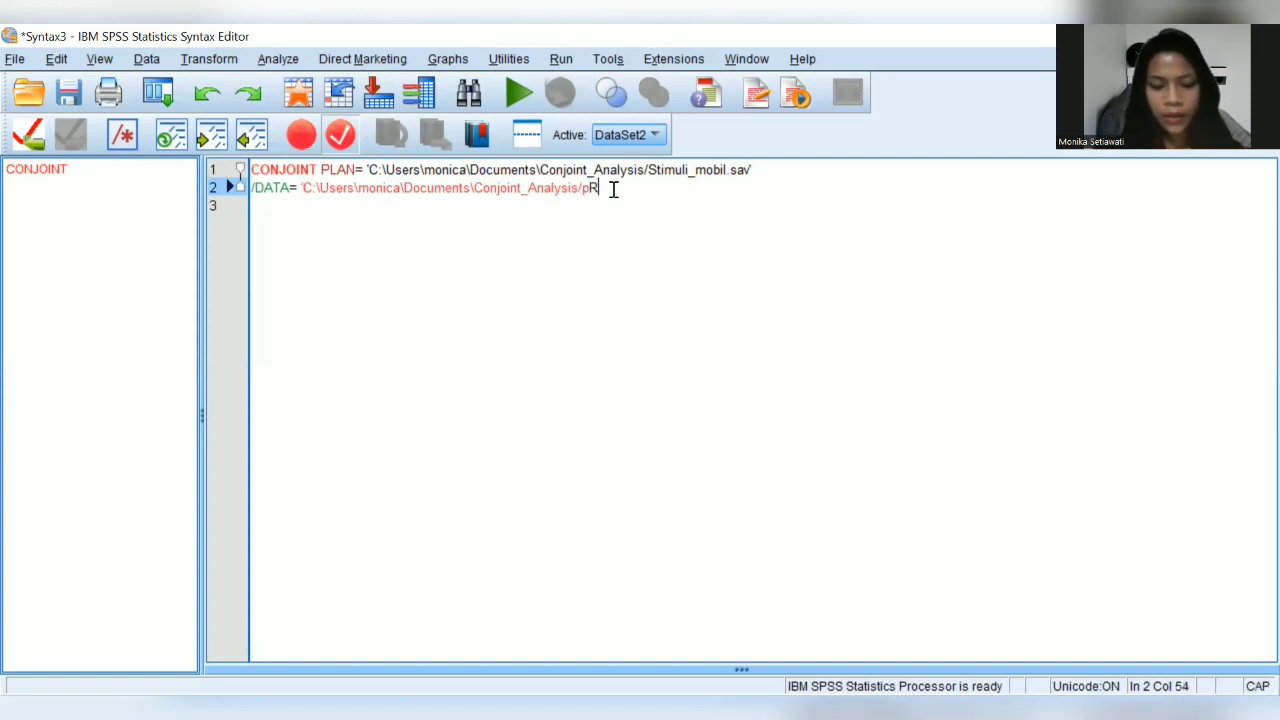
text(EFERENSI)
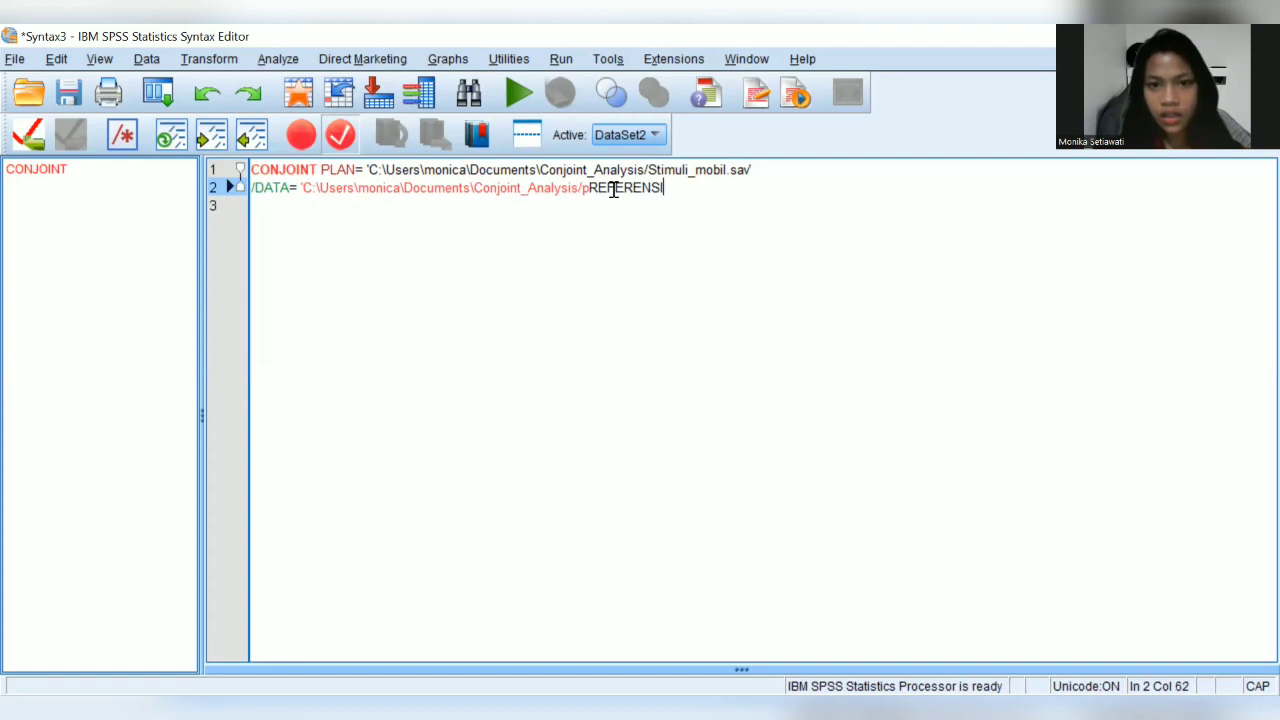
key(BackSpace)
key(BackSpace)
key(BackSpace)
key(BackSpace)
key(BackSpace)
key(BackSpace)
key(BackSpace)
key(BackSpace)
key(BackSpace)
key(BackSpace)
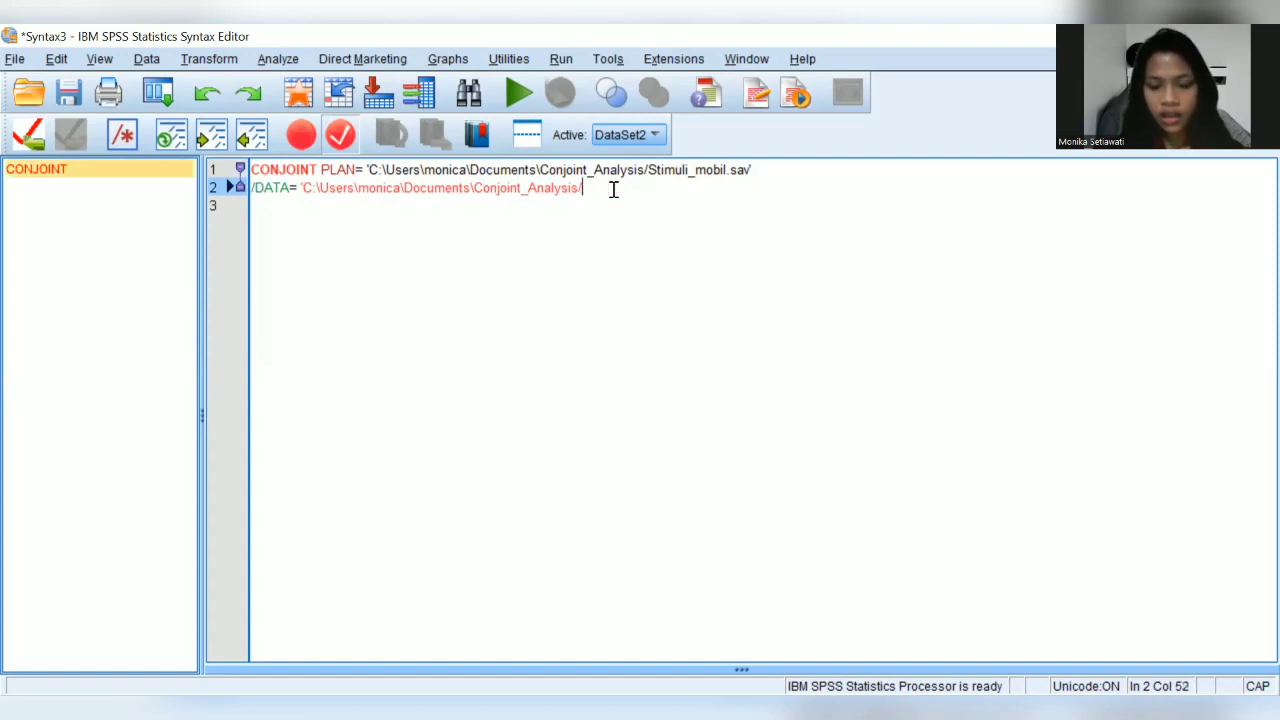
Step: Complete the /DATA= path with the file name Preferensi_konsumen.sav and a closing quote, ending the second line
key(Caps_Lock)
text(P)
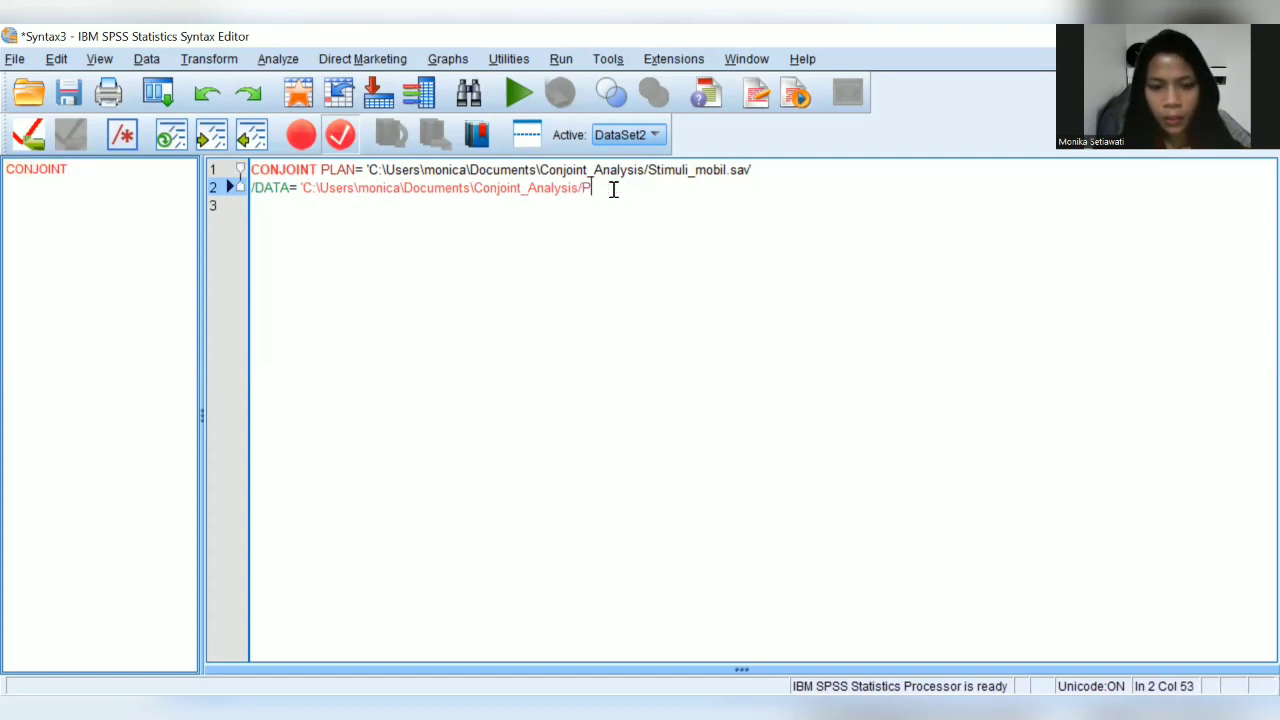
text(referensi_)
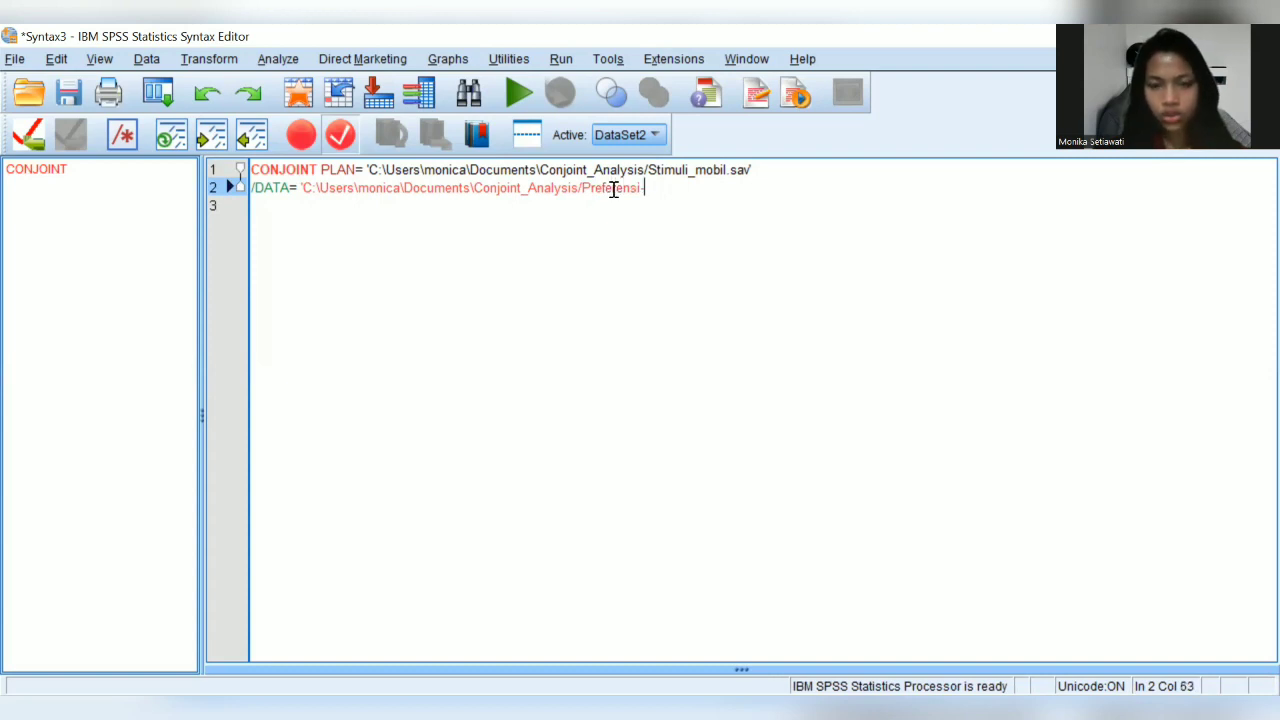
key(BackSpace)
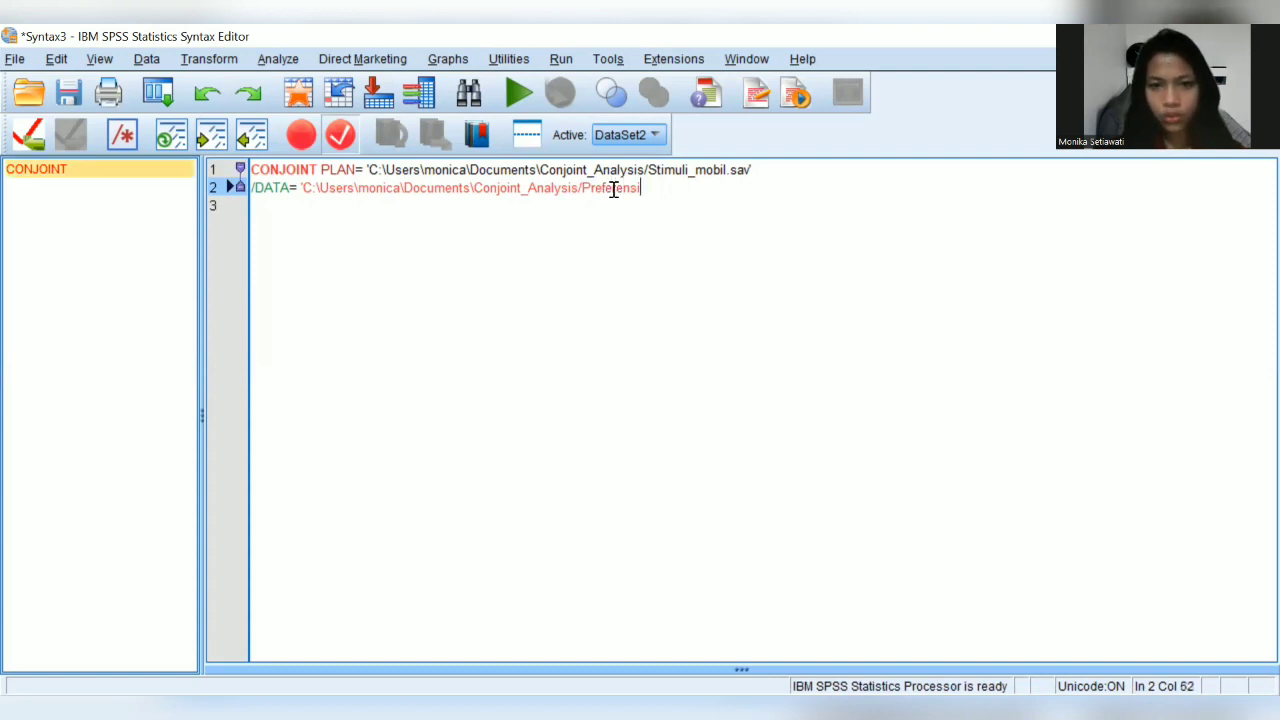
text(_)
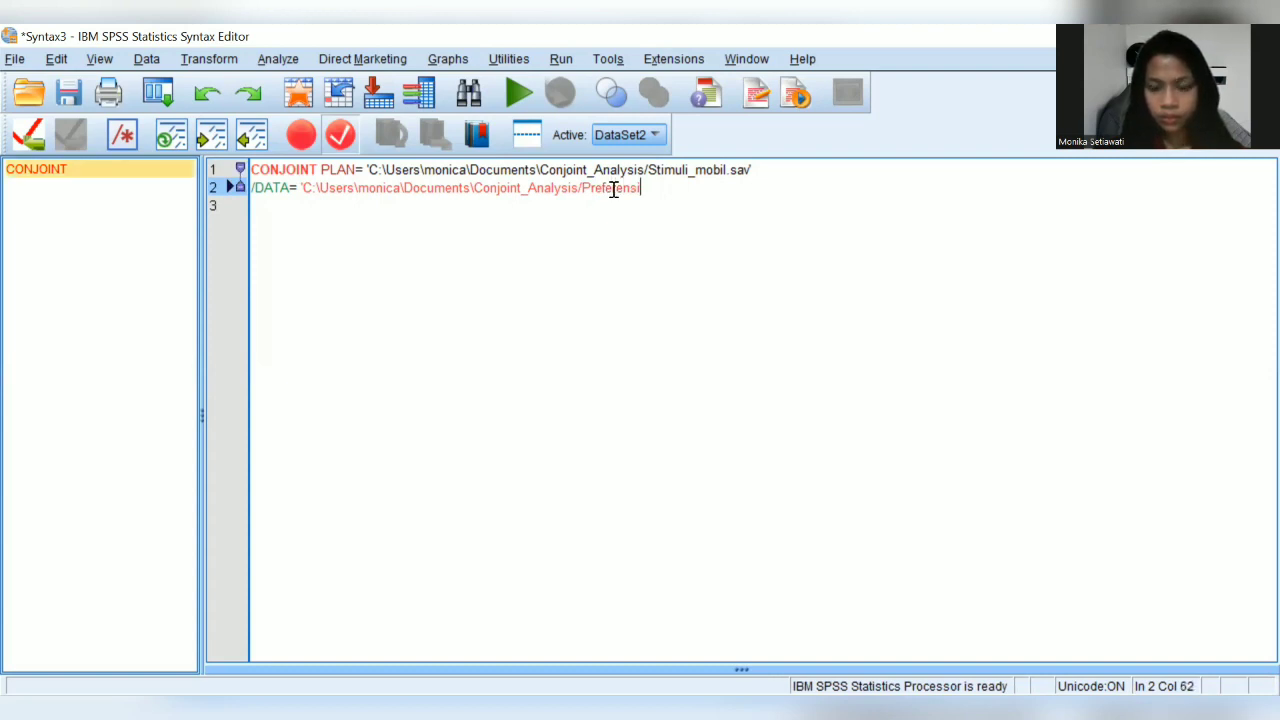
text(kon)
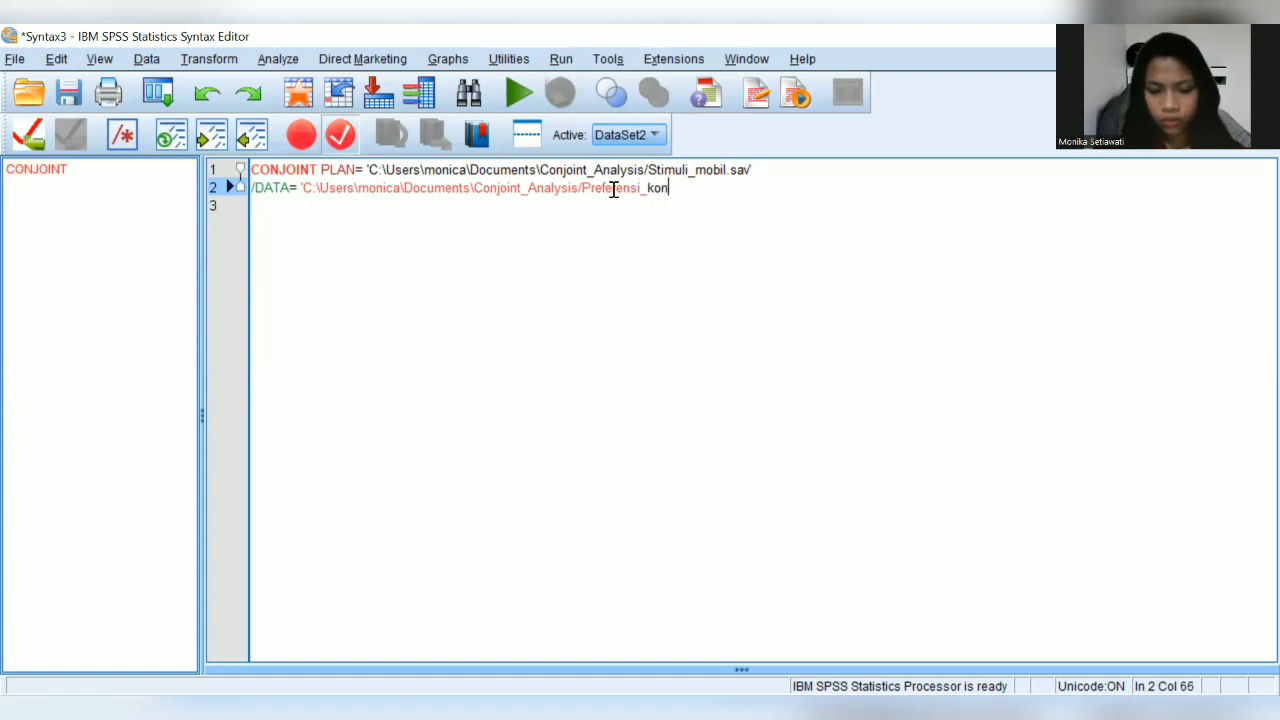
text(sumen)
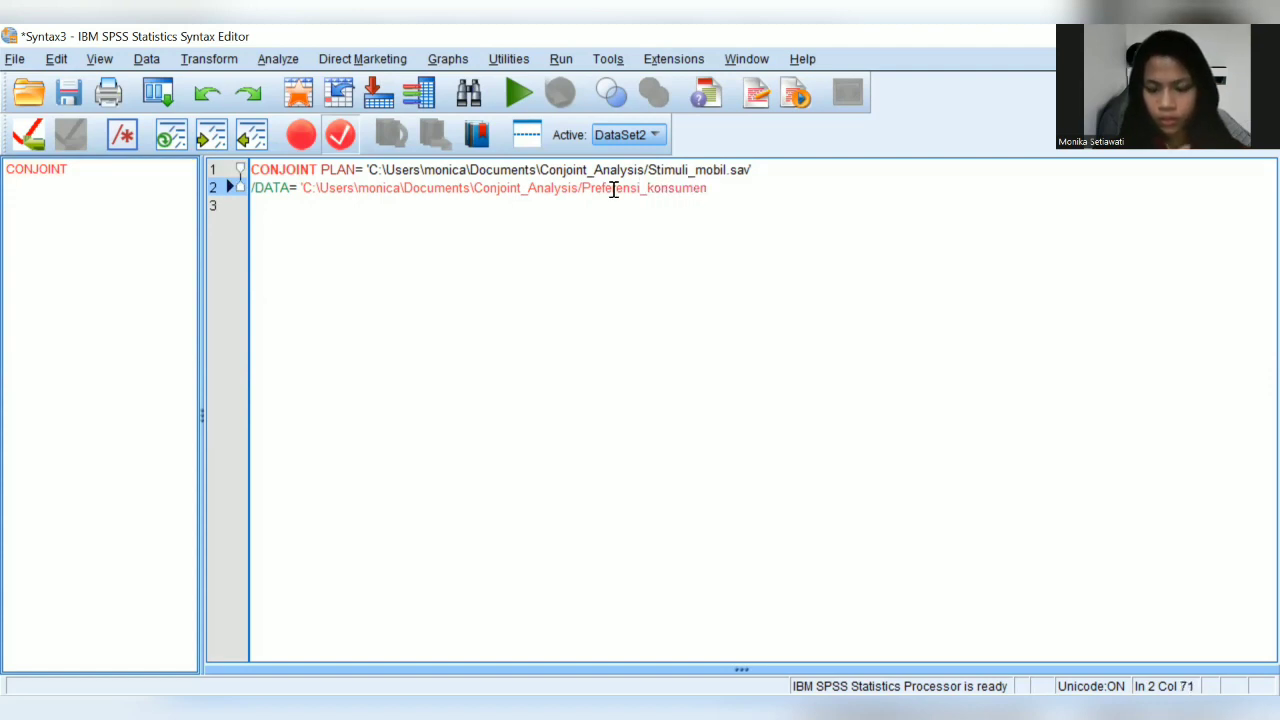
text(.sav')
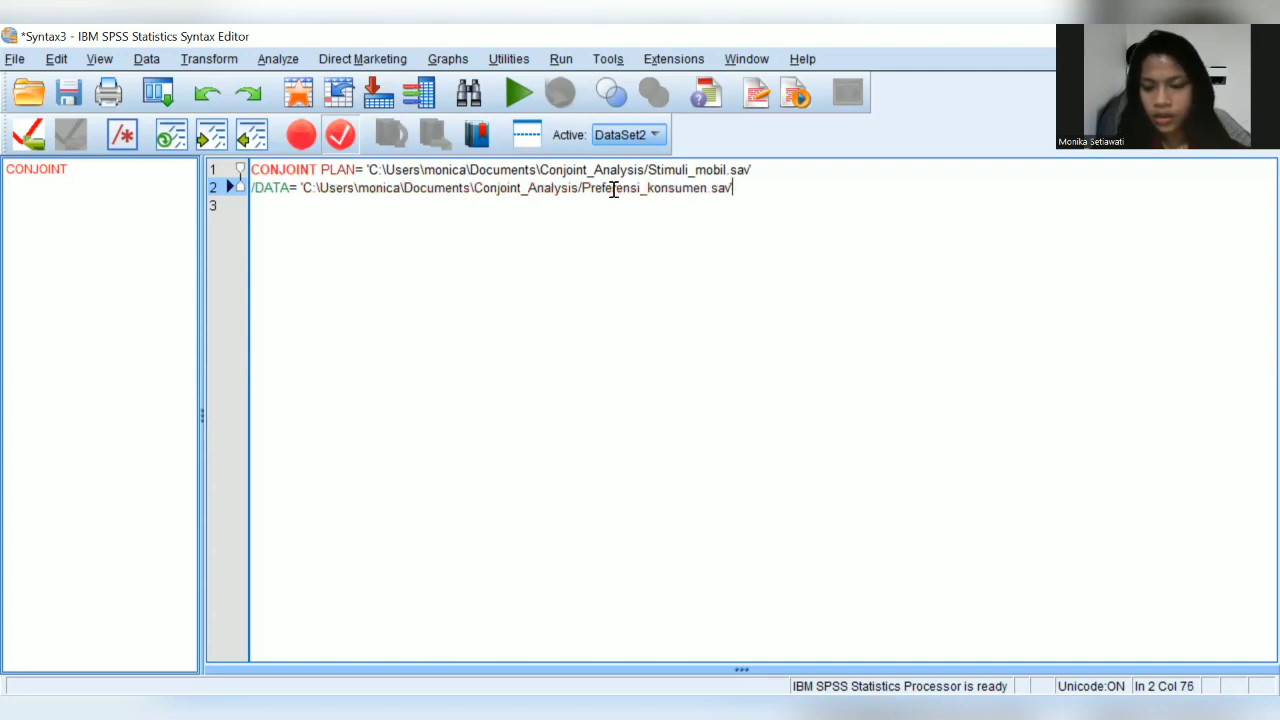
key(Return)
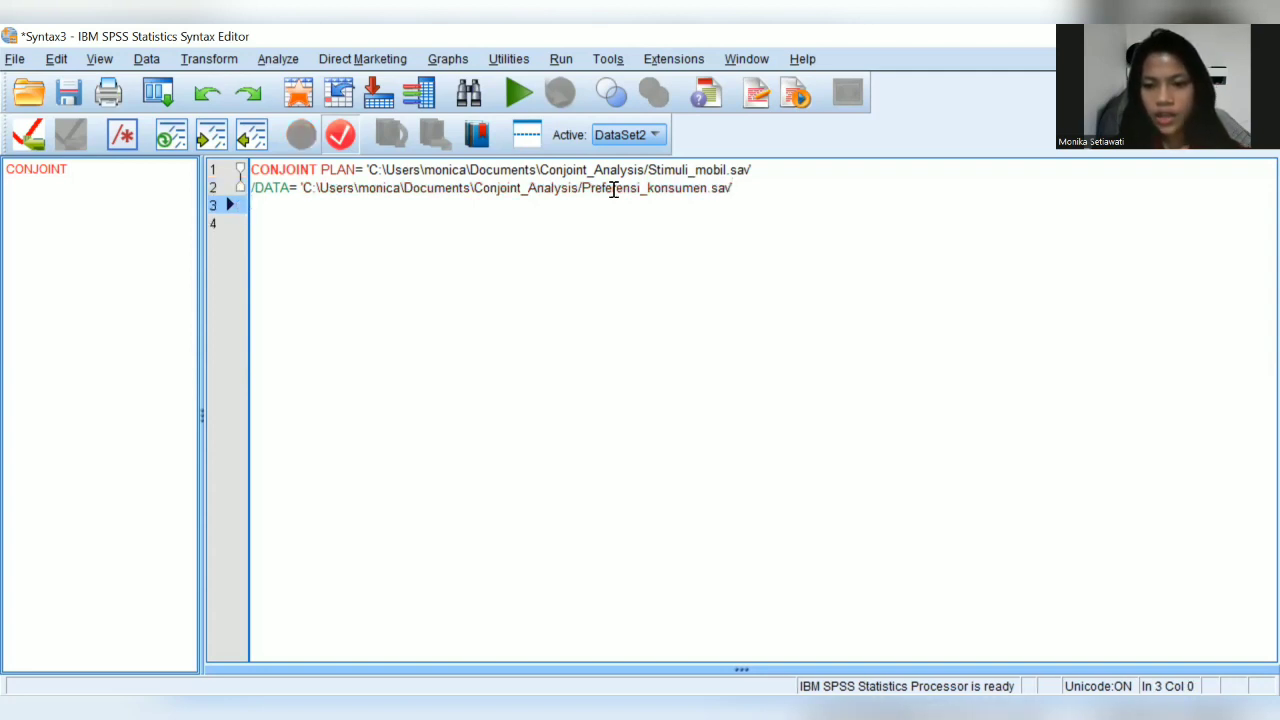
Step: Add the subcommand /SCORE= P1 TO P9 on the third line of the CONJOINT syntax
text(/)
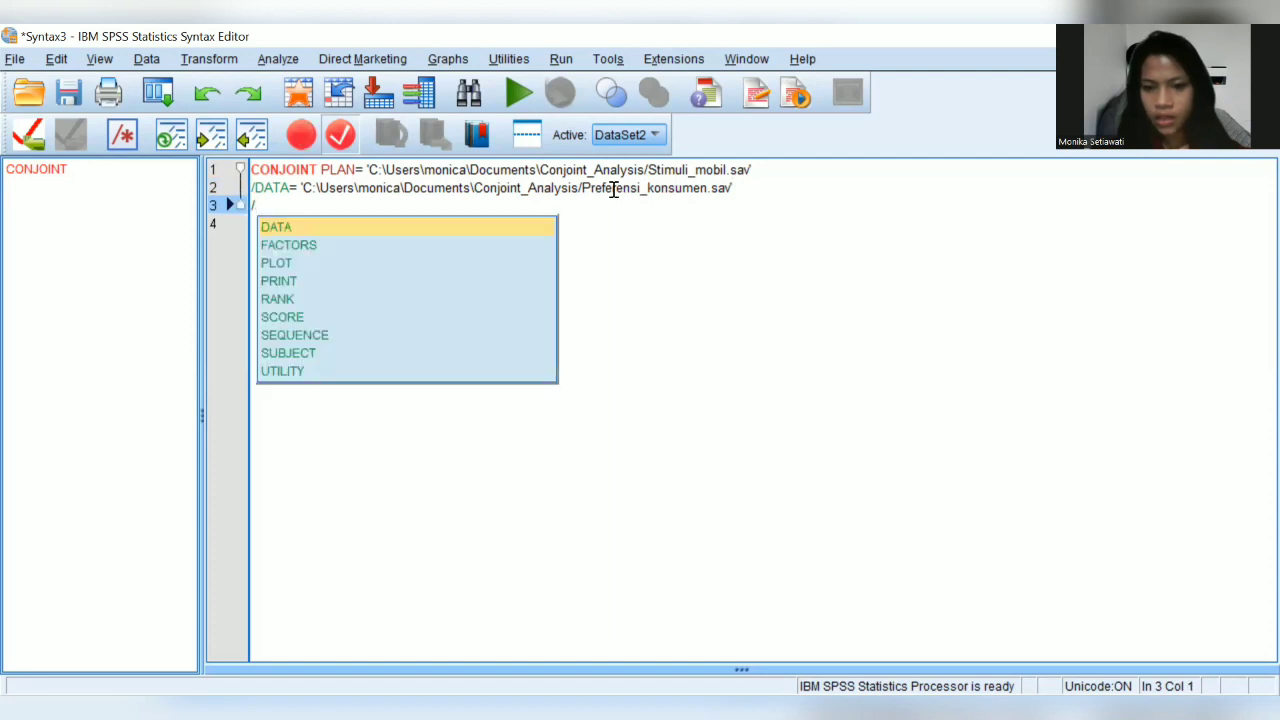
double_click(300, 316)
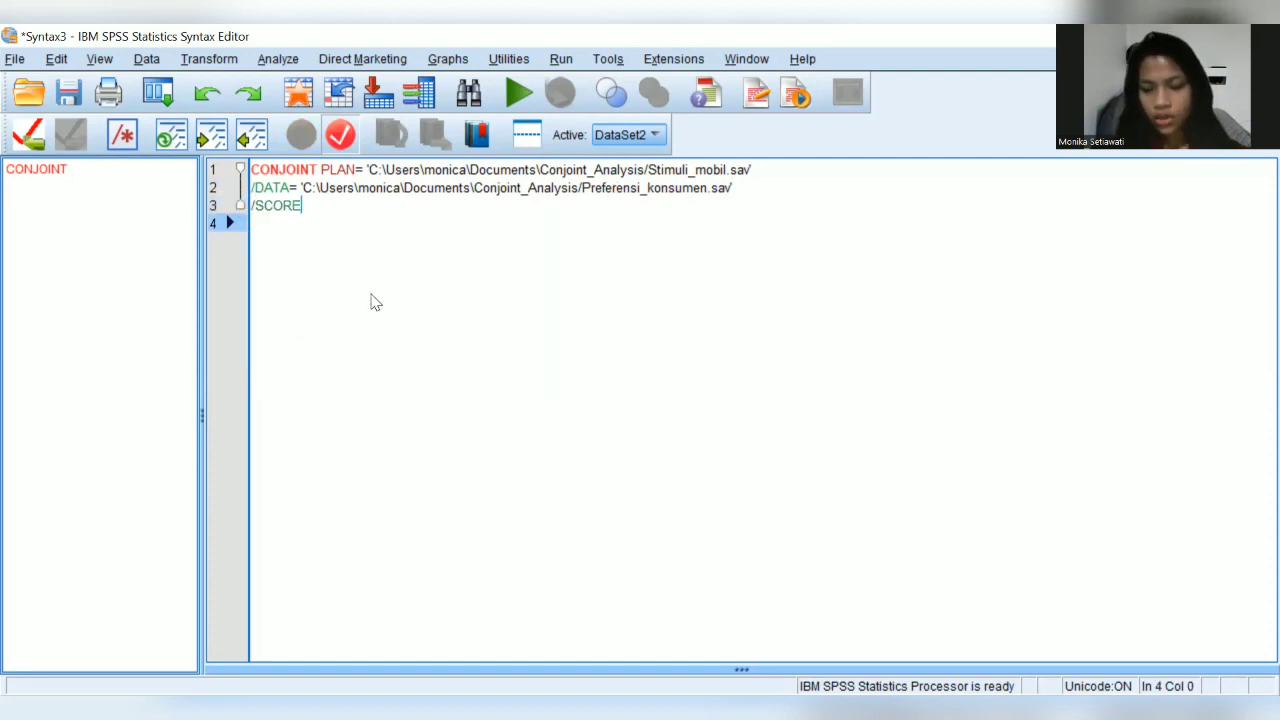
key(BackSpace)
text(=)
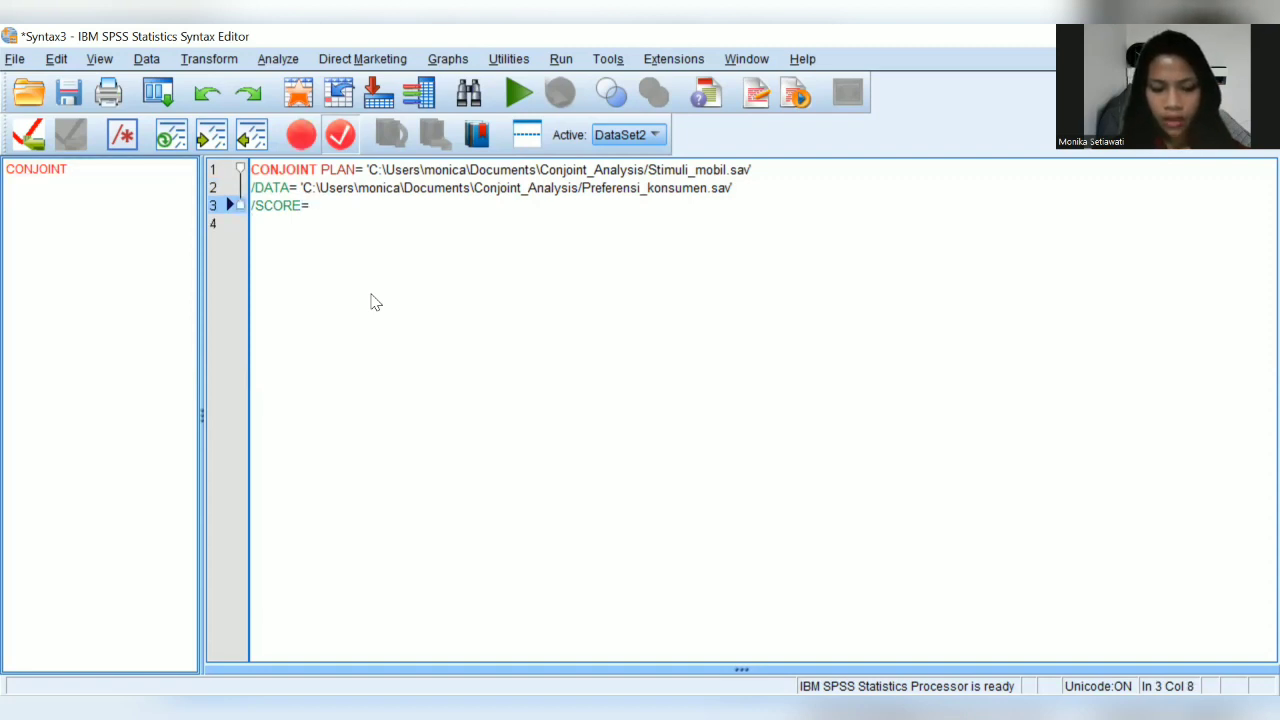
key(Caps_Lock)
text(P1)
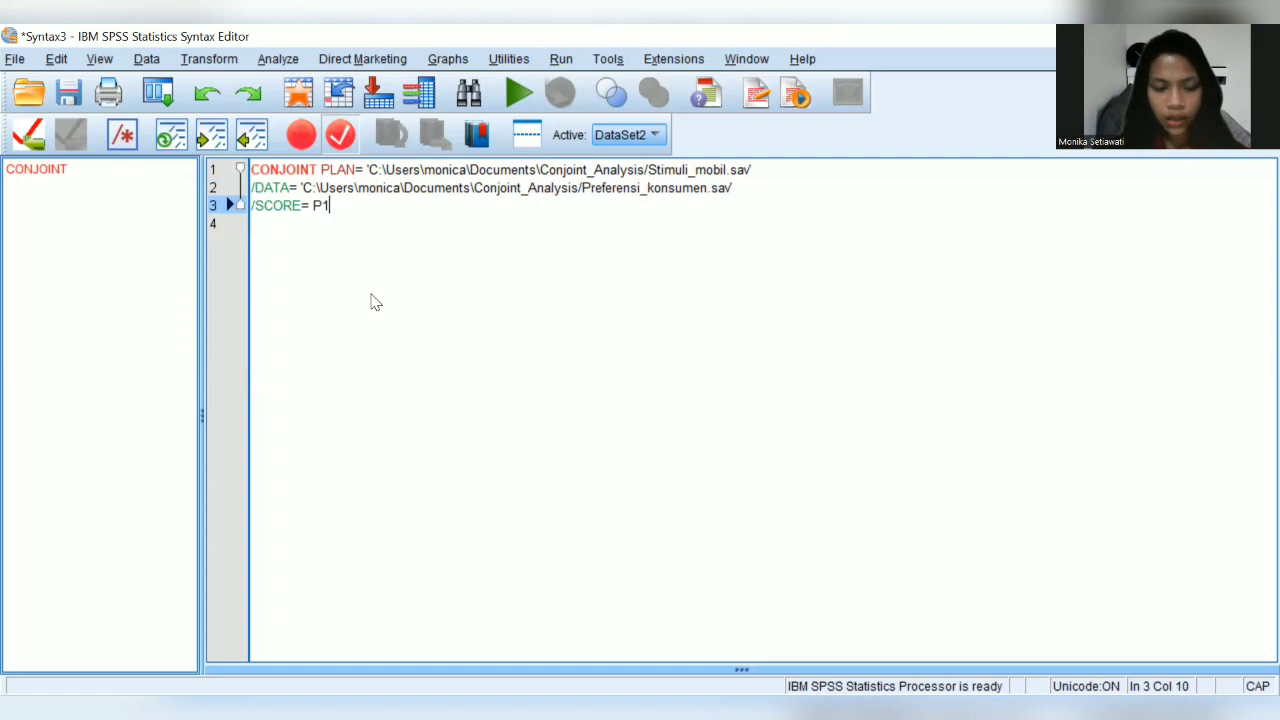
text( TO P9)
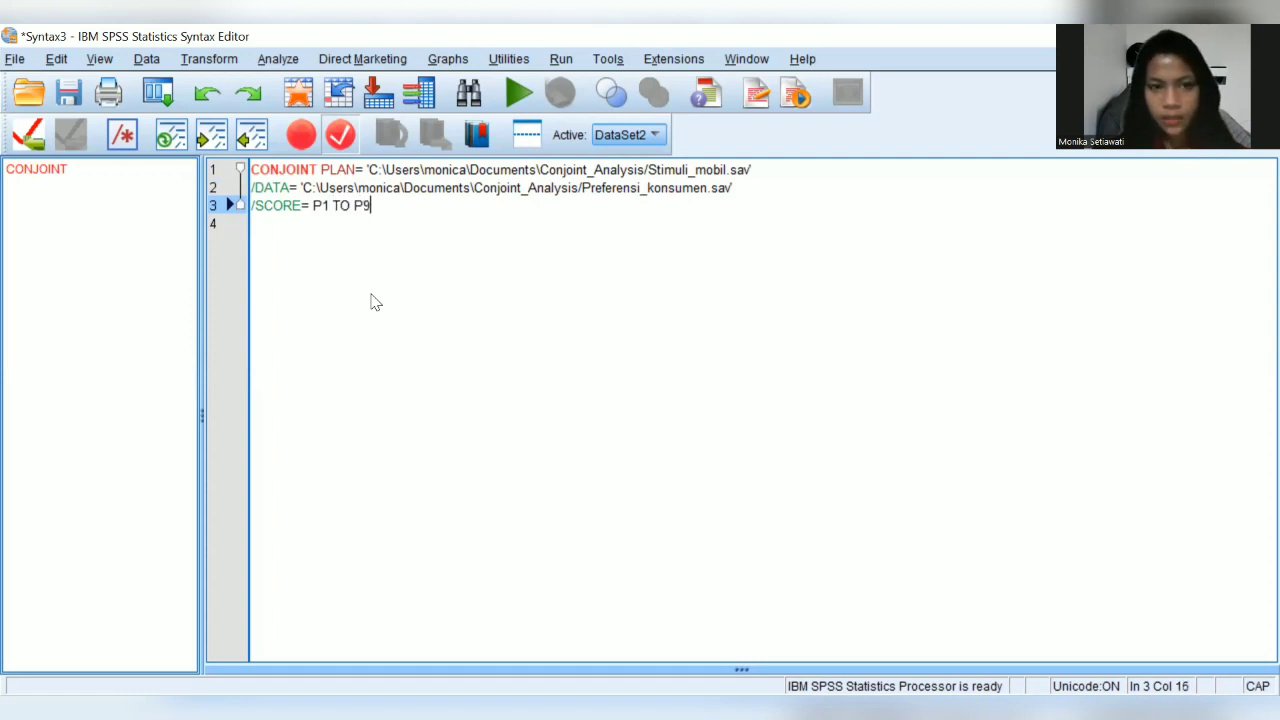
key(Return)
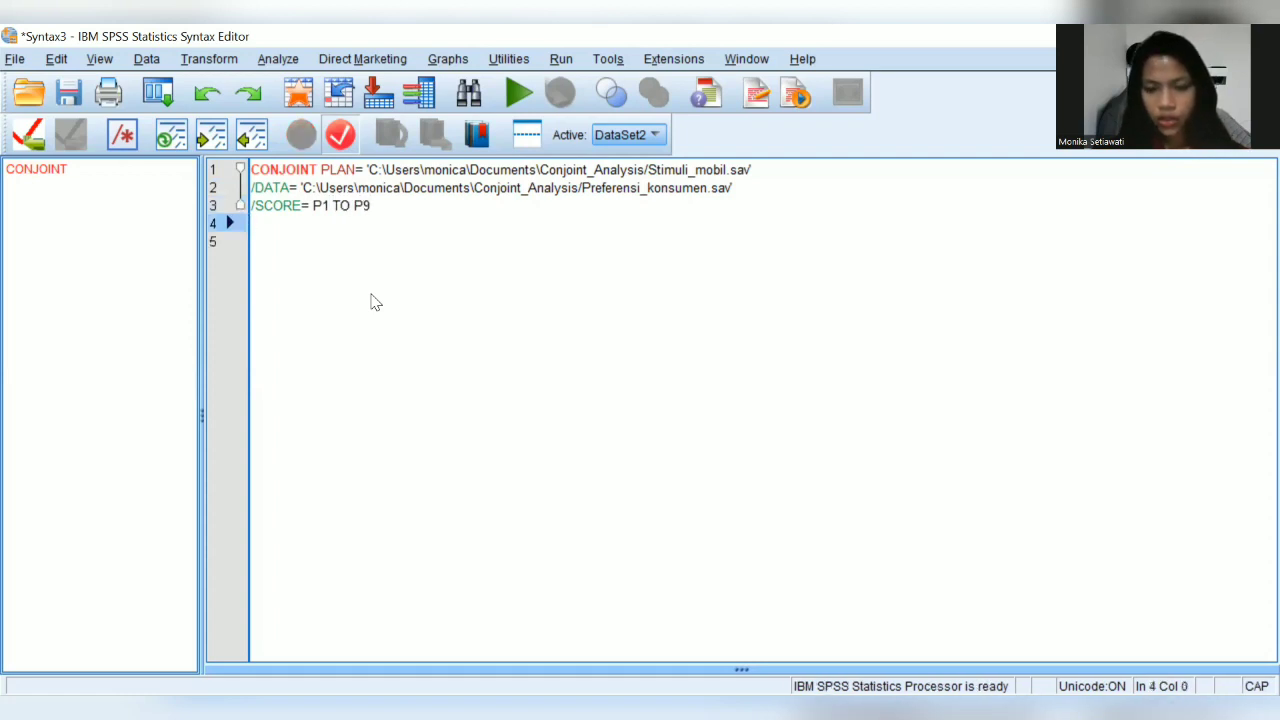
Step: Add the subcommand /SUBJECT= Responden on the fourth line of the CONJOINT syntax
text(/)
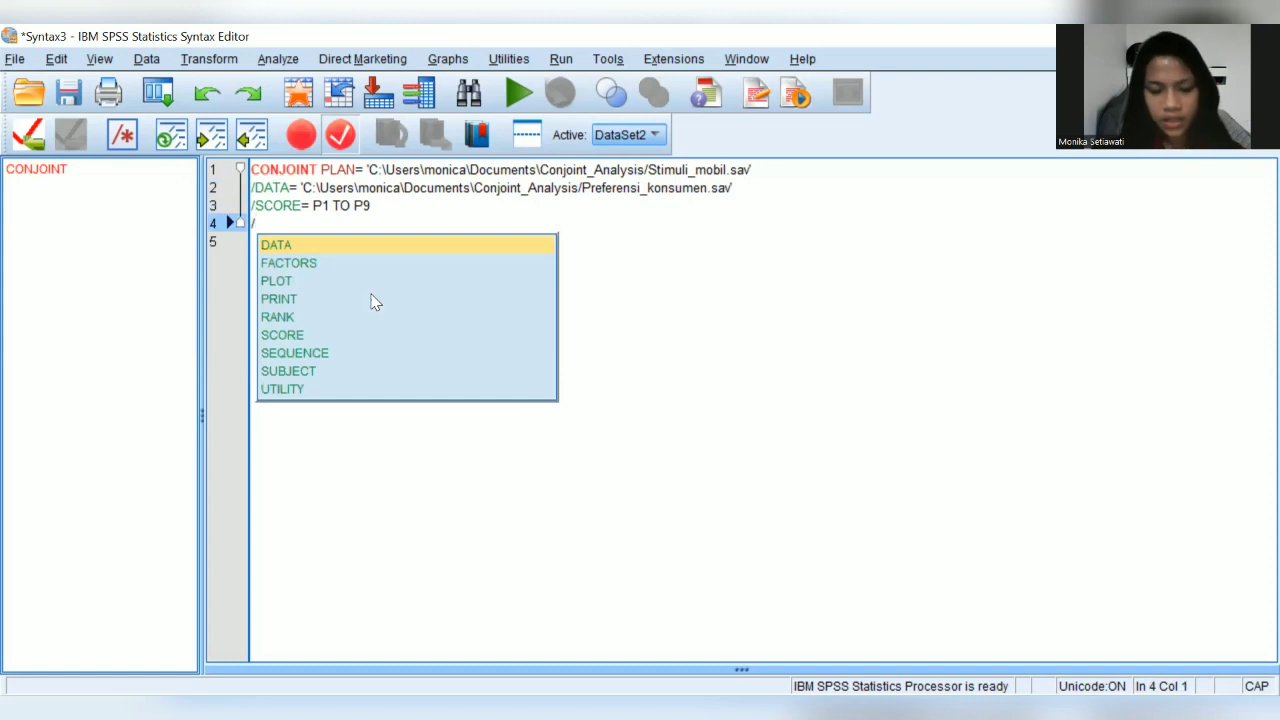
click(285, 368)
key(Return)
key(BackSpace)
text(=)
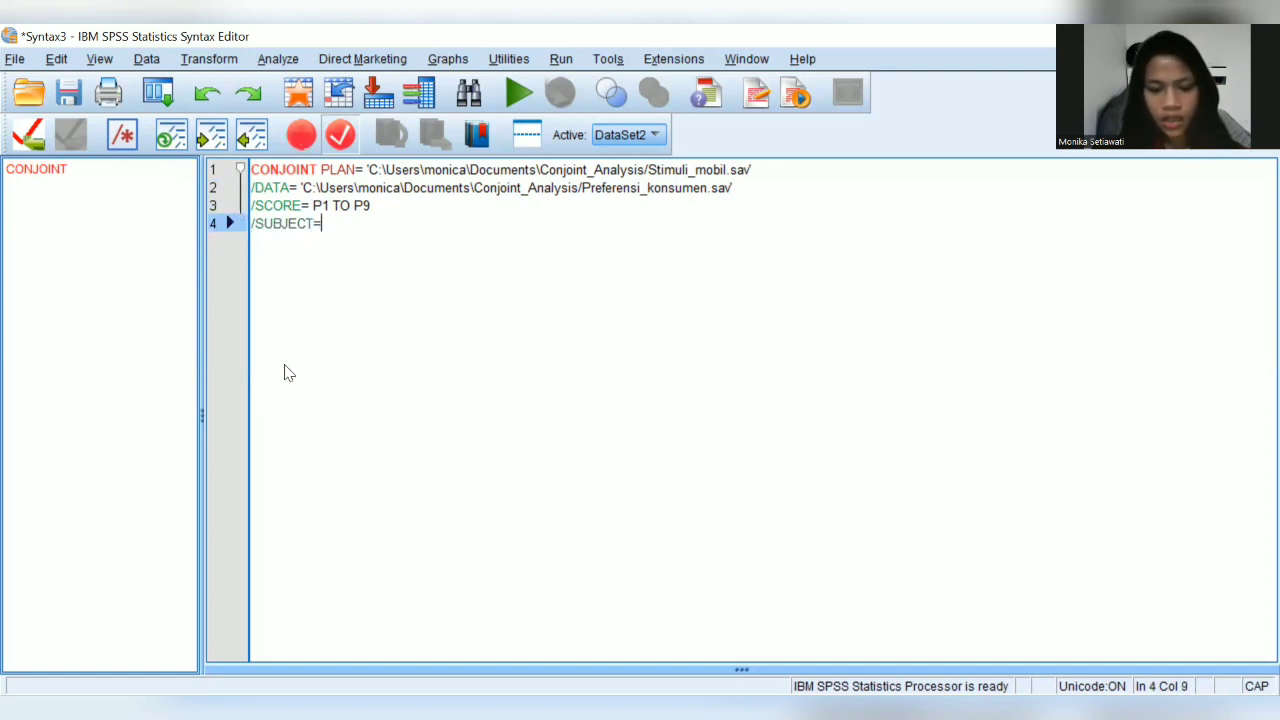
text( Resp)
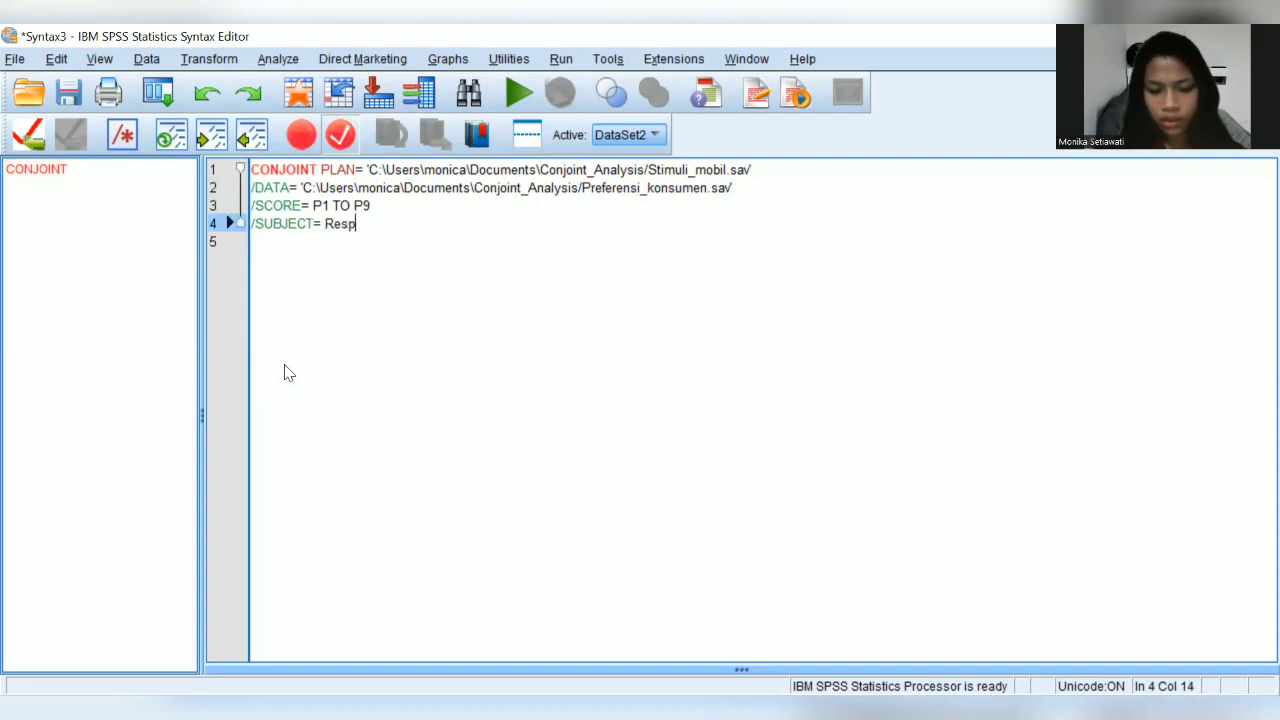
text(onden)
key(Return)
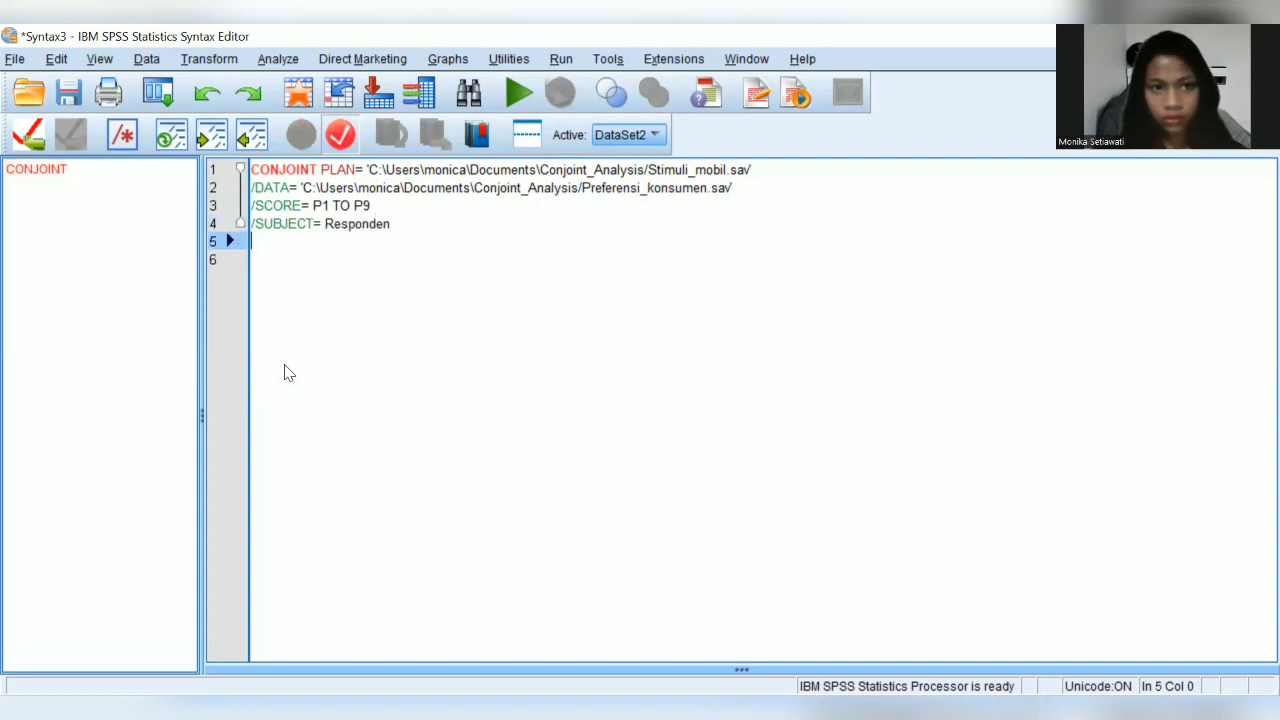
Step: Start a /FACTORS= subcommand on the fifth line of the CONJOINT syntax with Merek as the first factor
text(/)
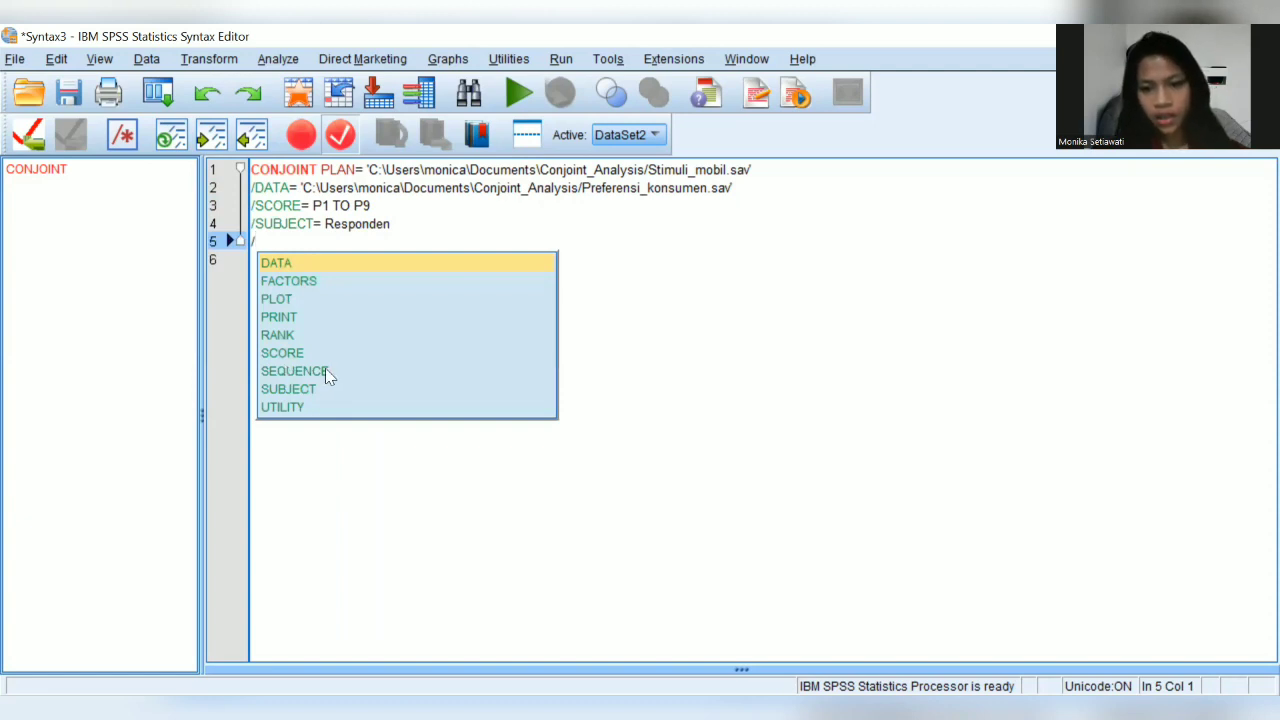
click(283, 289)
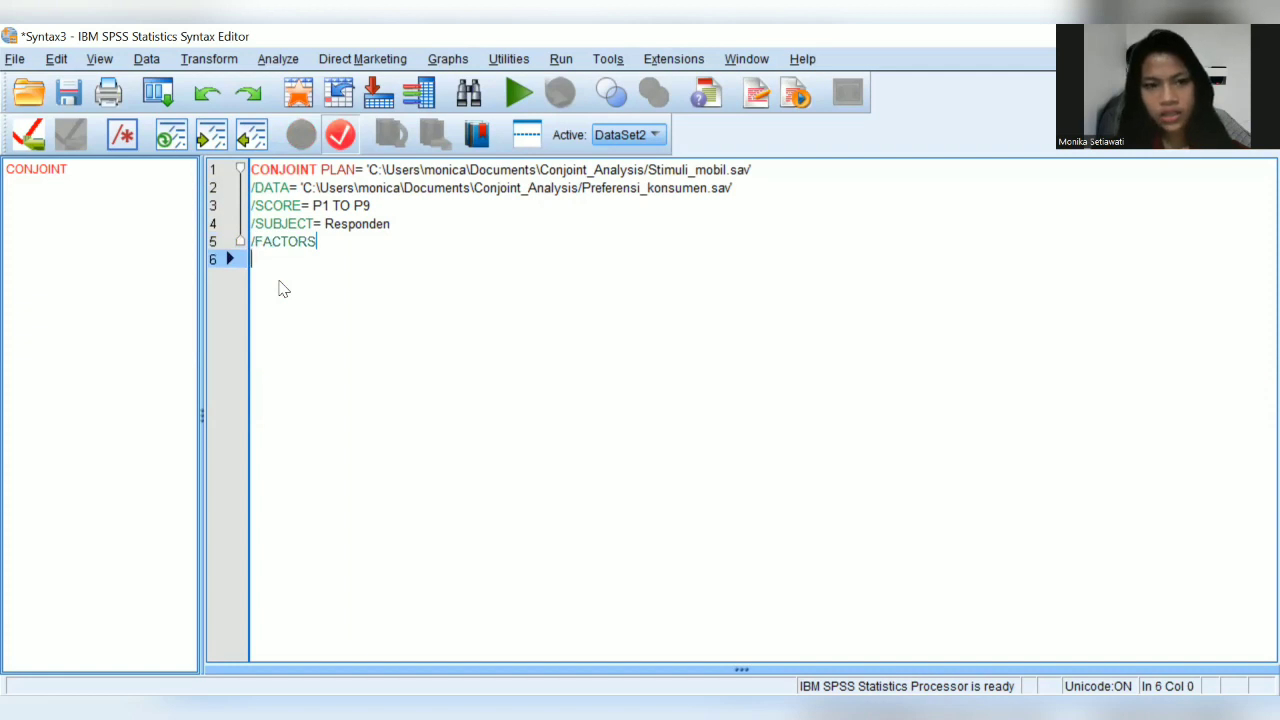
text(=)
key(Escape)
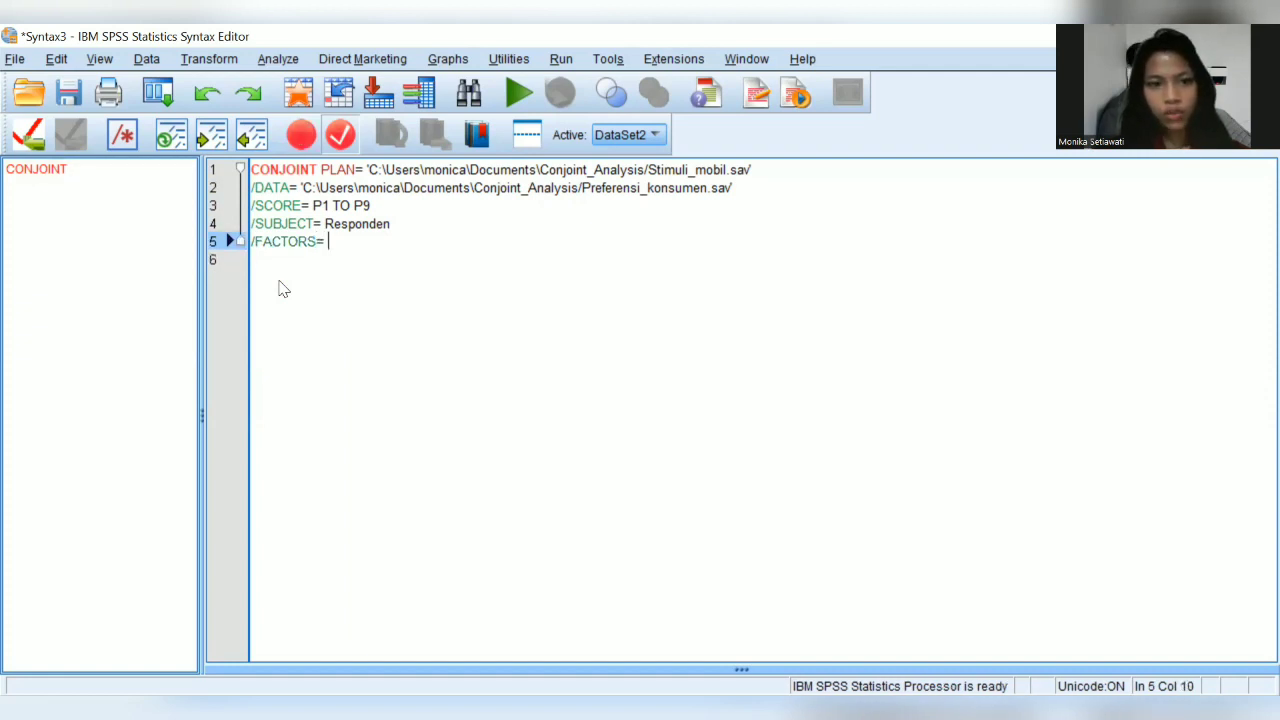
key(Caps_Lock)
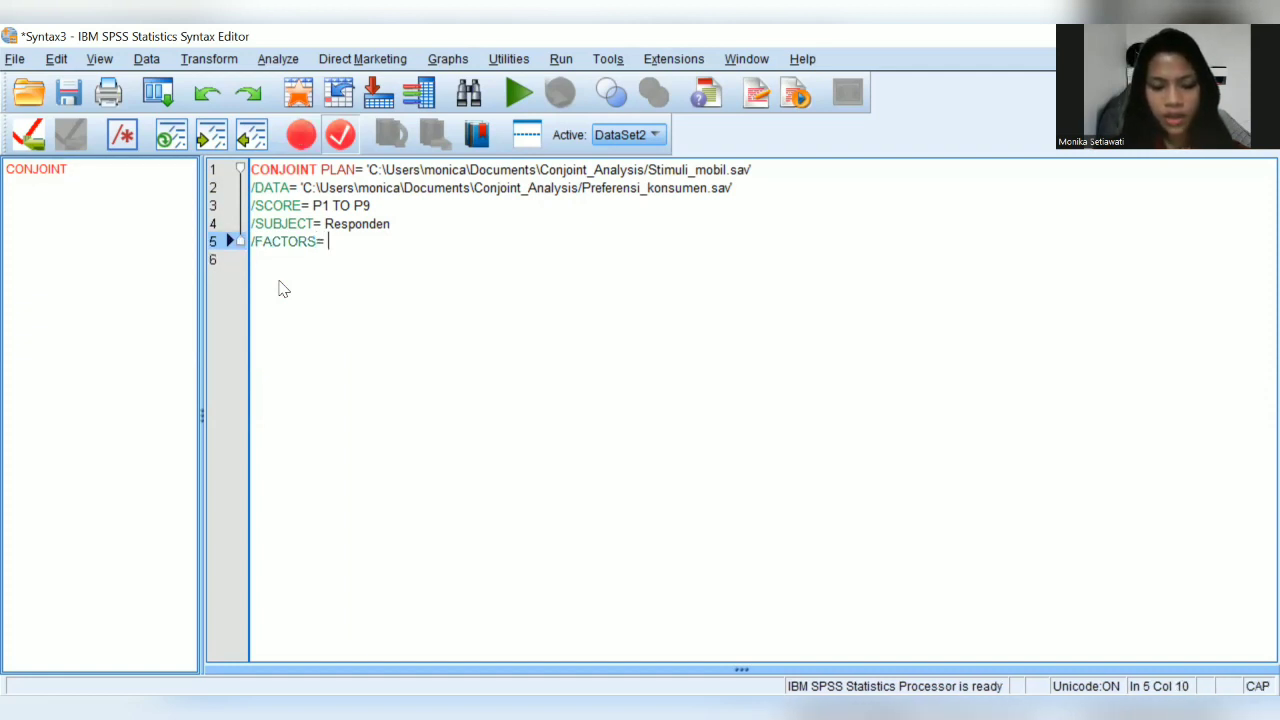
text(M)
key(Caps_Lock)
text(erek)
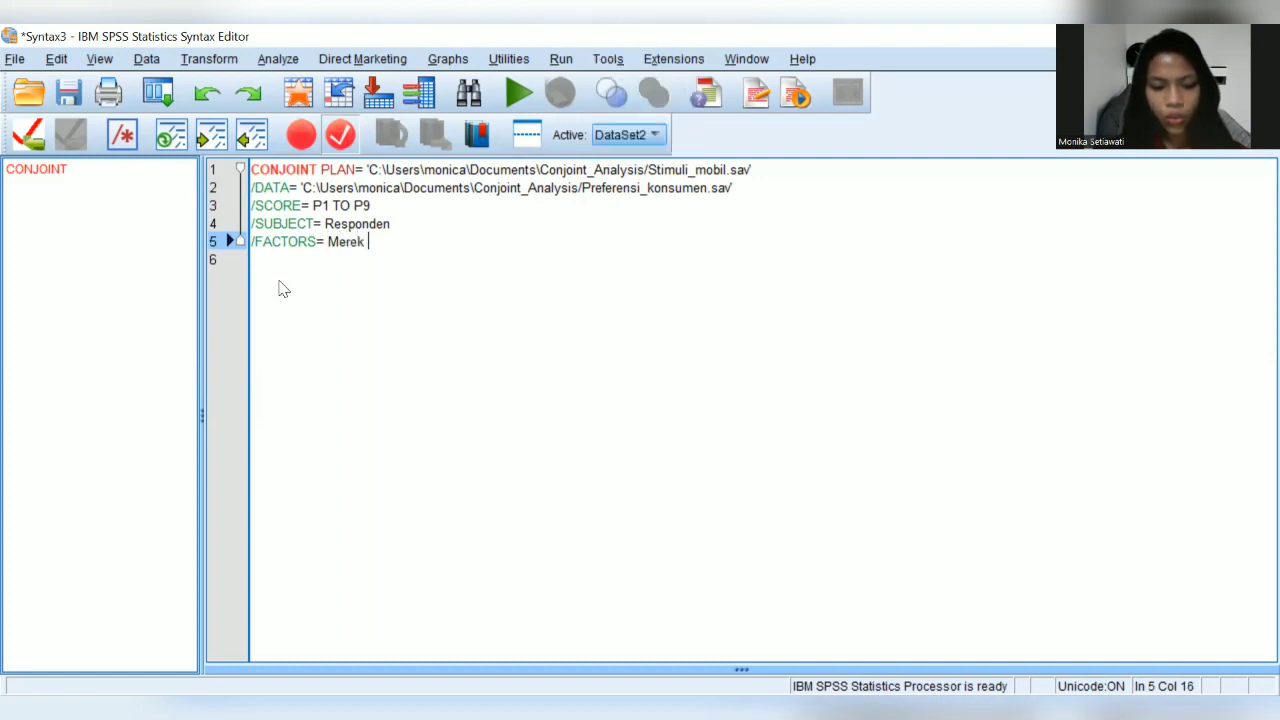
Step: Complete the /FACTORS= list with the factors Warna and Transmisi, and end the fifth line
key(Caps_Lock)
text(W)
key(Caps_Lock)
text(arn)
text(a)
key(Caps_Lock)
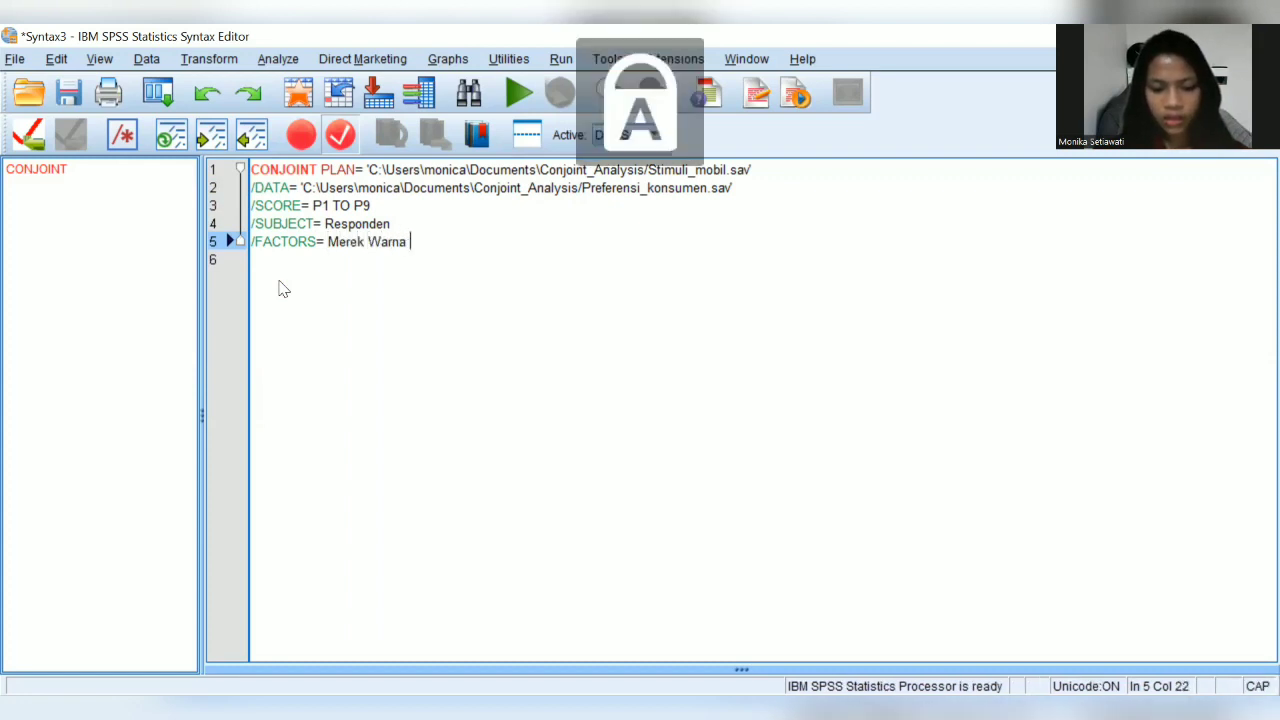
text(T)
key(Caps_Lock)
text(ras)
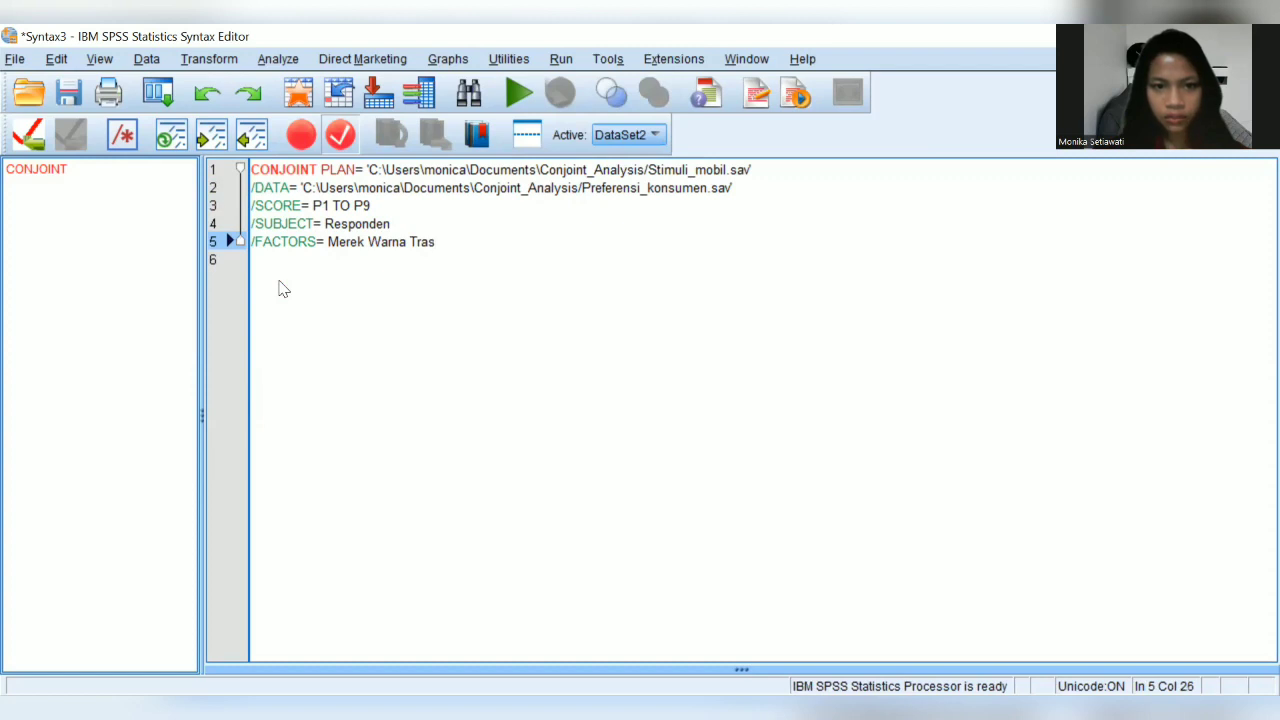
key(BackSpace)
text(nsmisi)
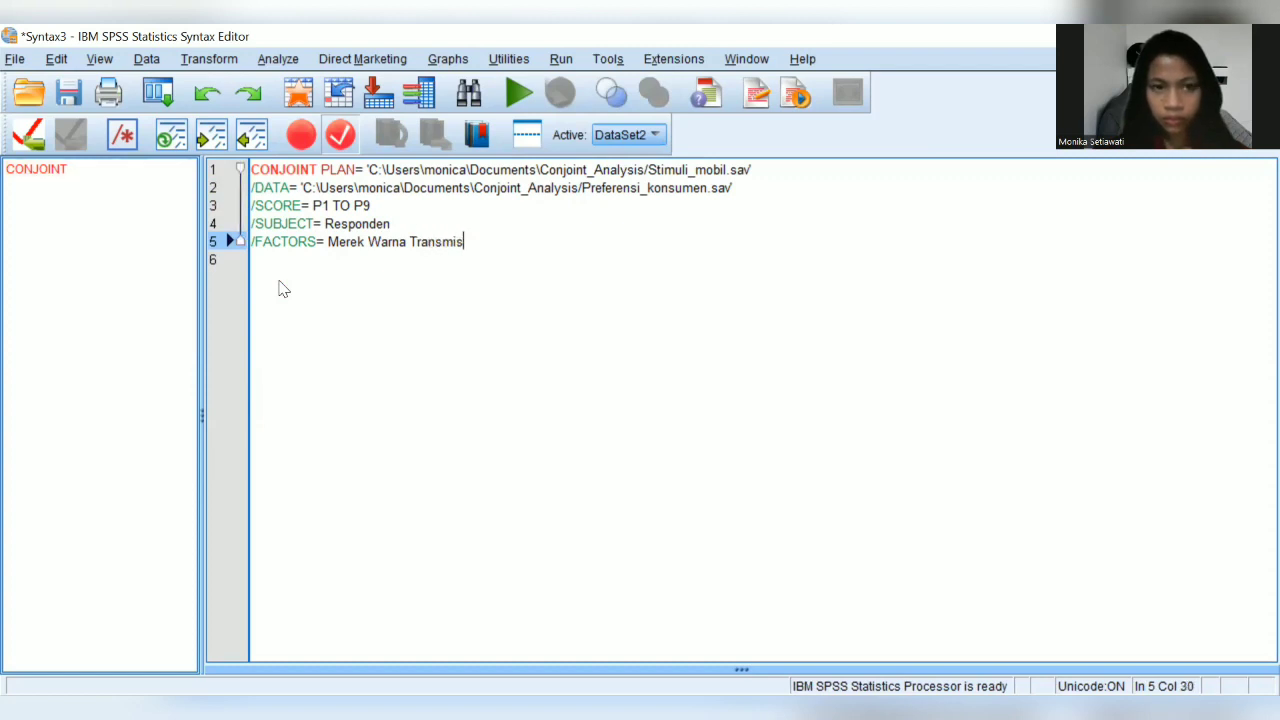
key(Return)
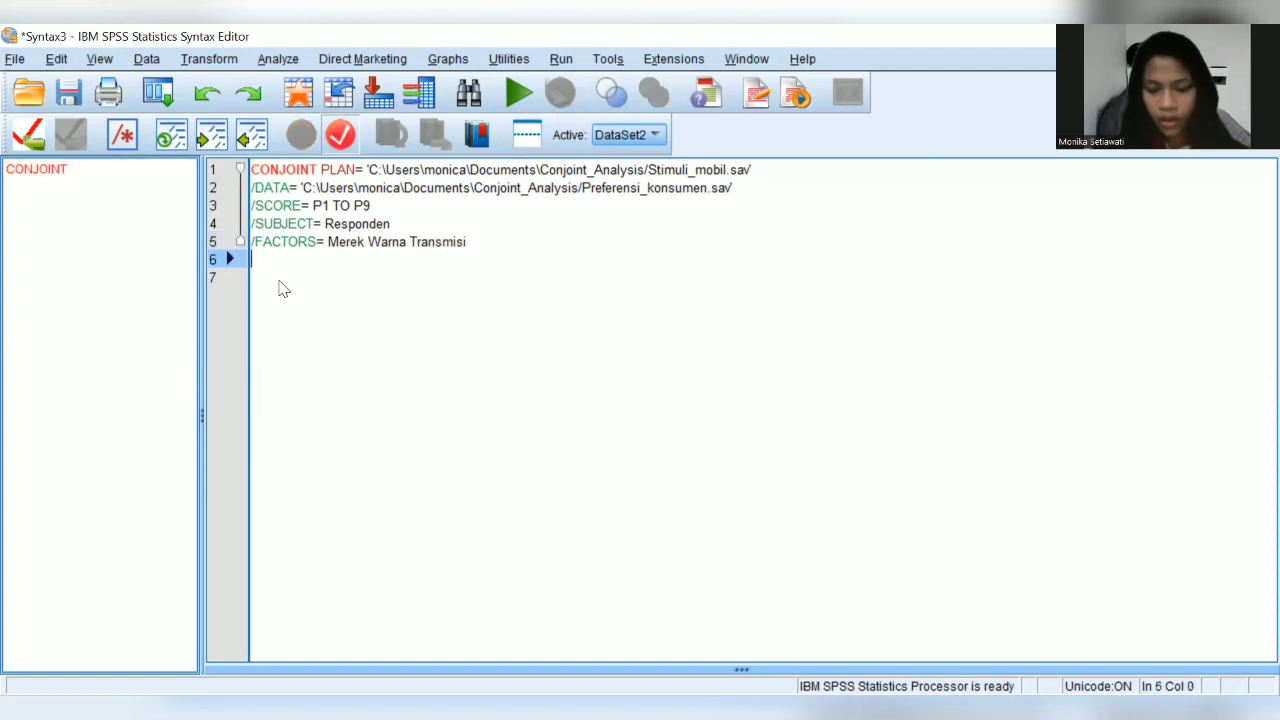
Step: Add the subcommand /PRINT= ALL on the sixth line of the CONJOINT syntax
text(/)
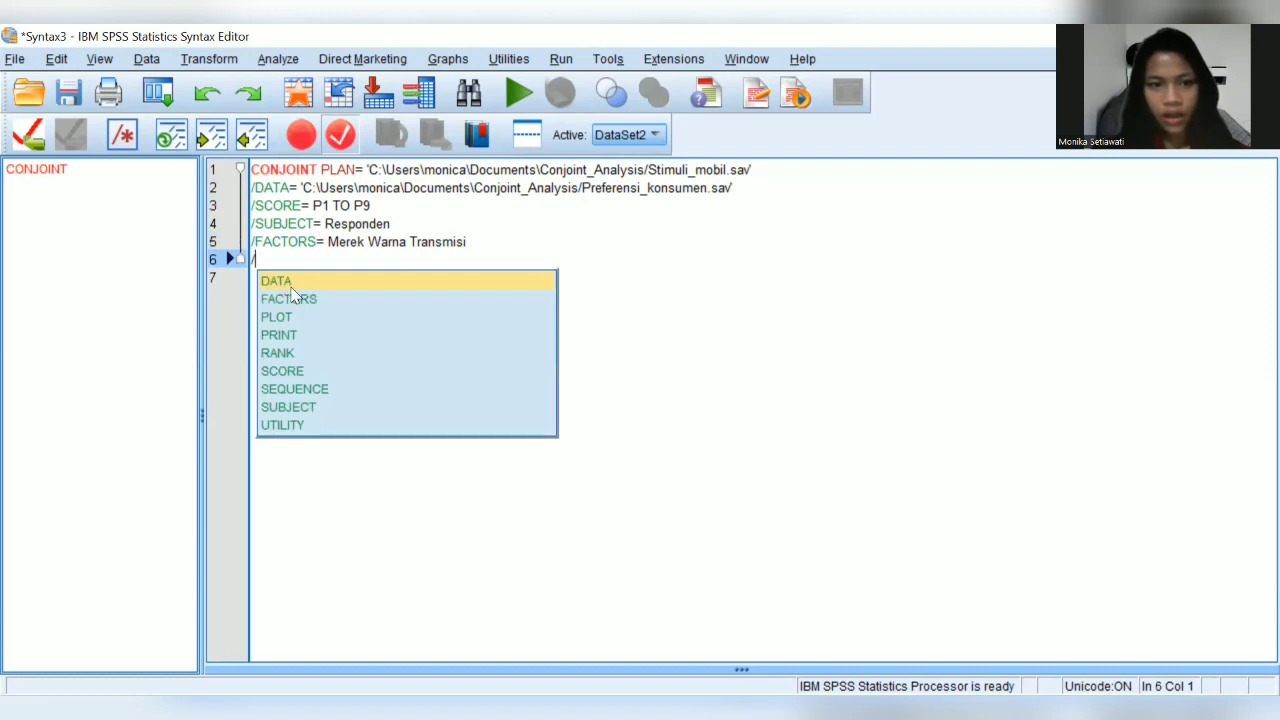
double_click(285, 337)
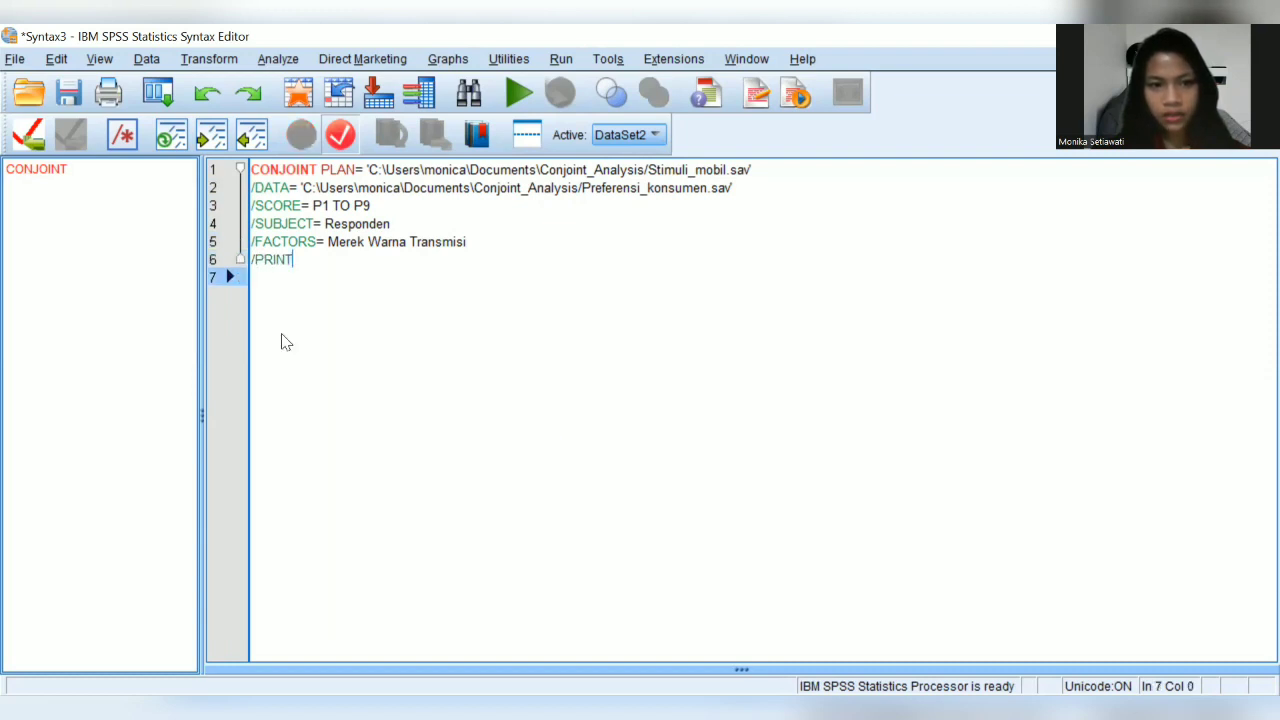
key(Left)
text(=)
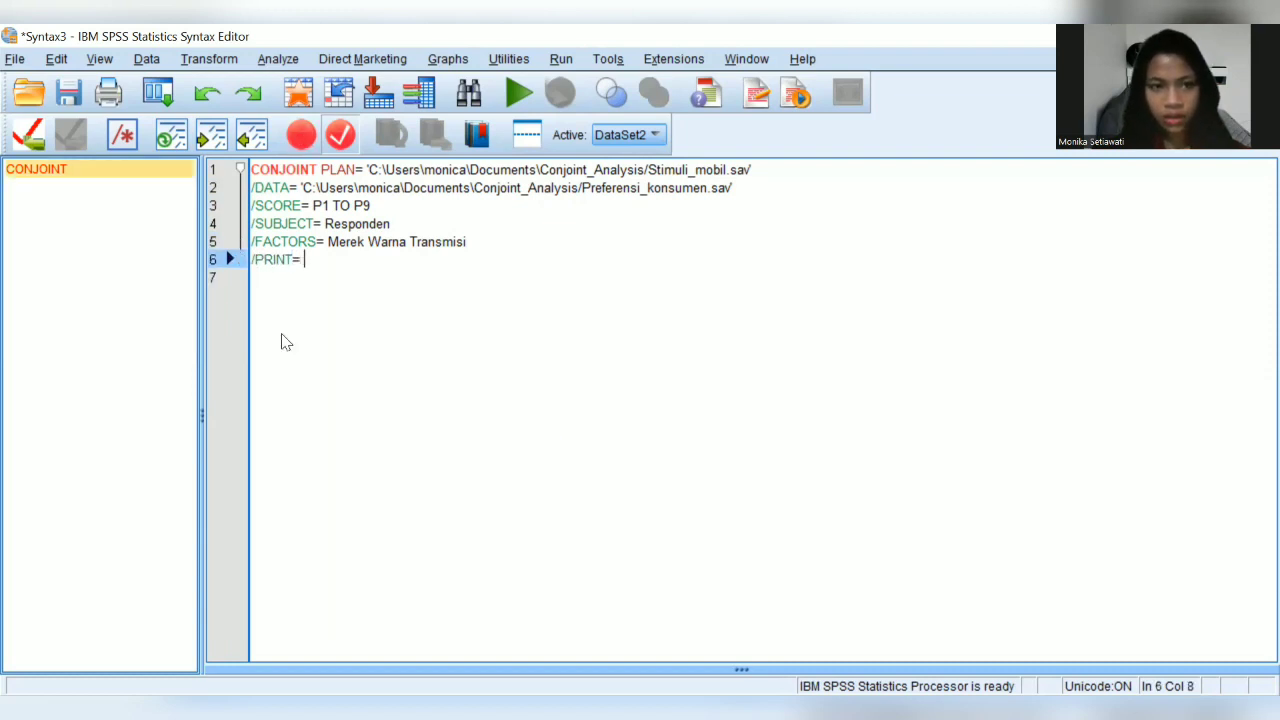
key(Caps_Lock)
text(ALL)
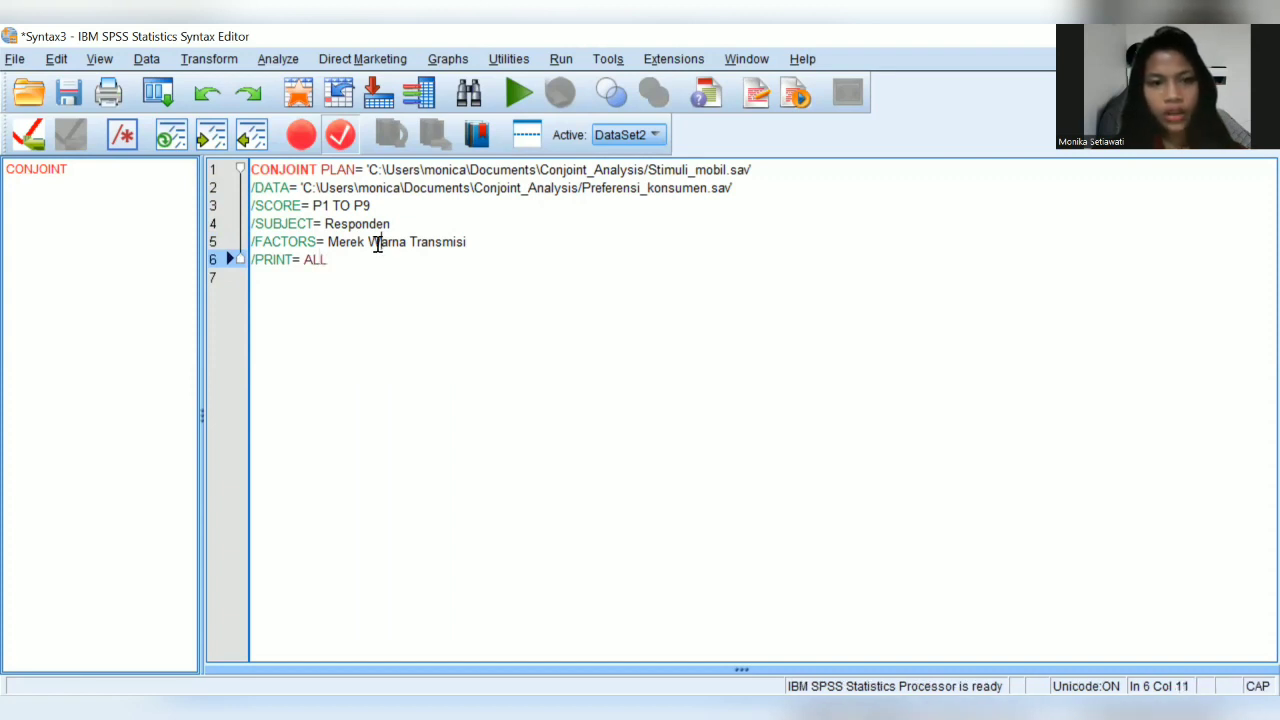
click(377, 245)
click(350, 261)
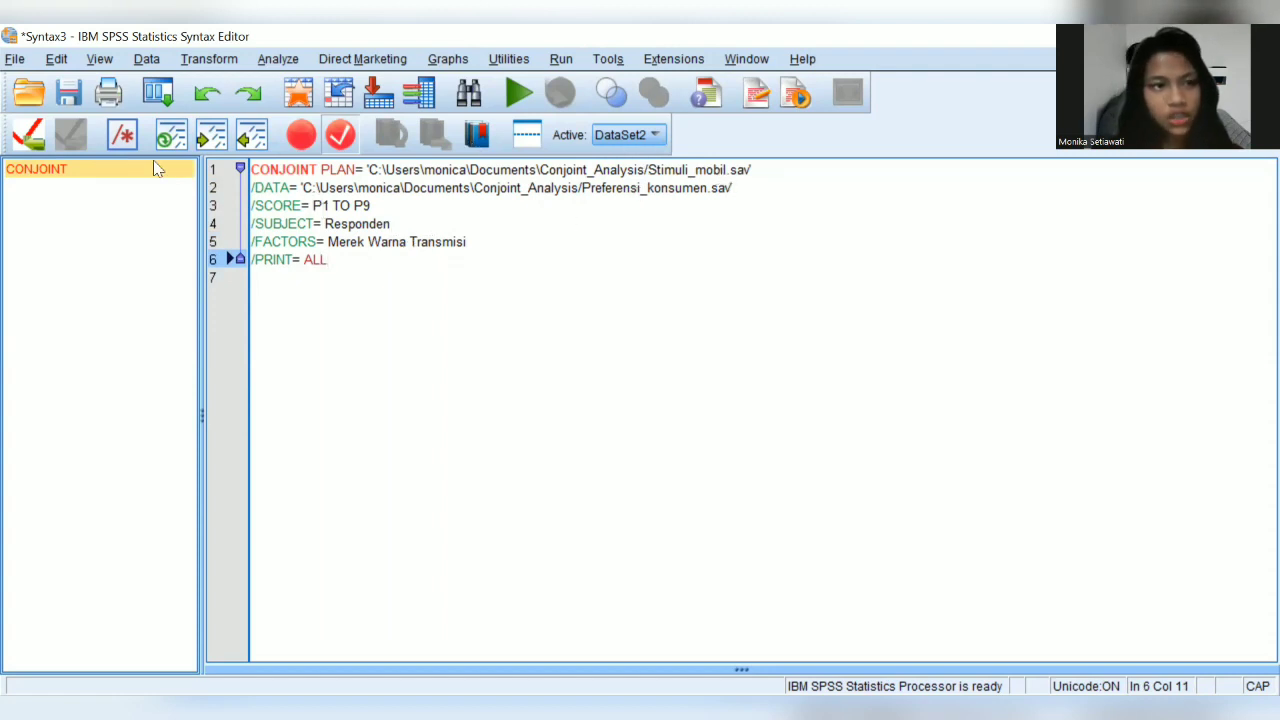
Step: Save the syntax as Kode_mobil in the Conjoint_Analysis folder, overwriting the existing file of that name
click(15, 59)
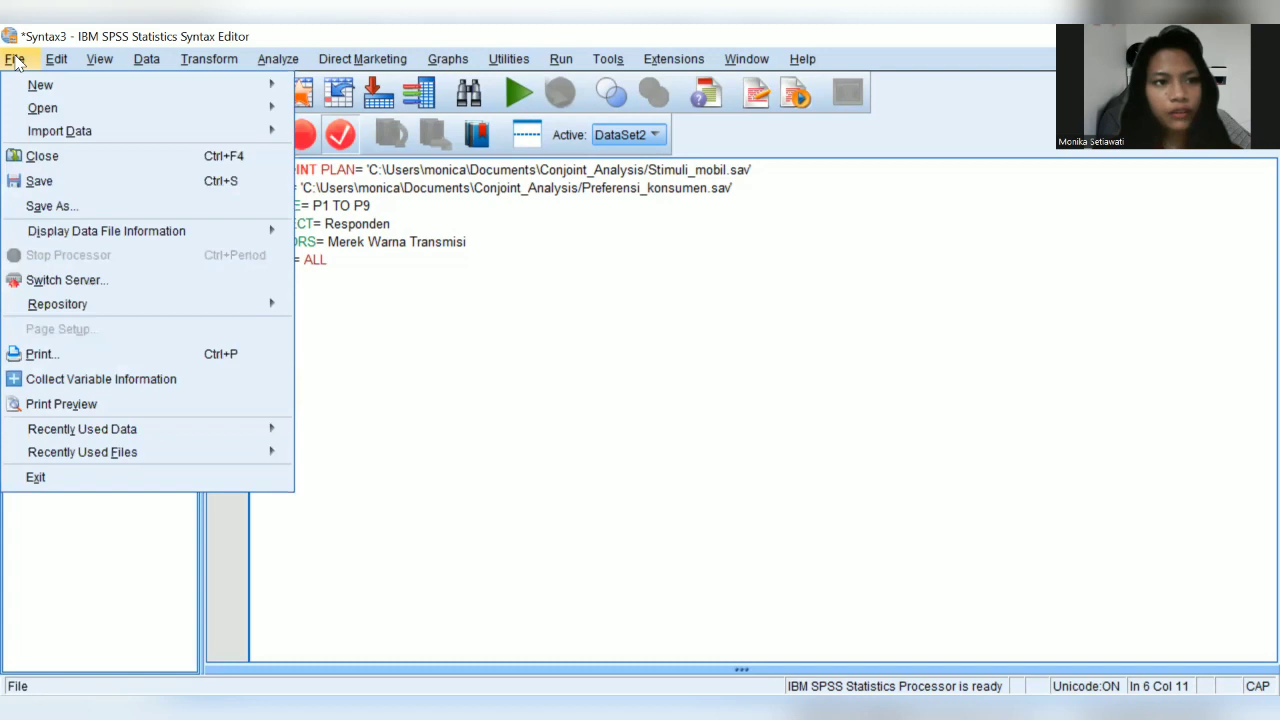
click(65, 205)
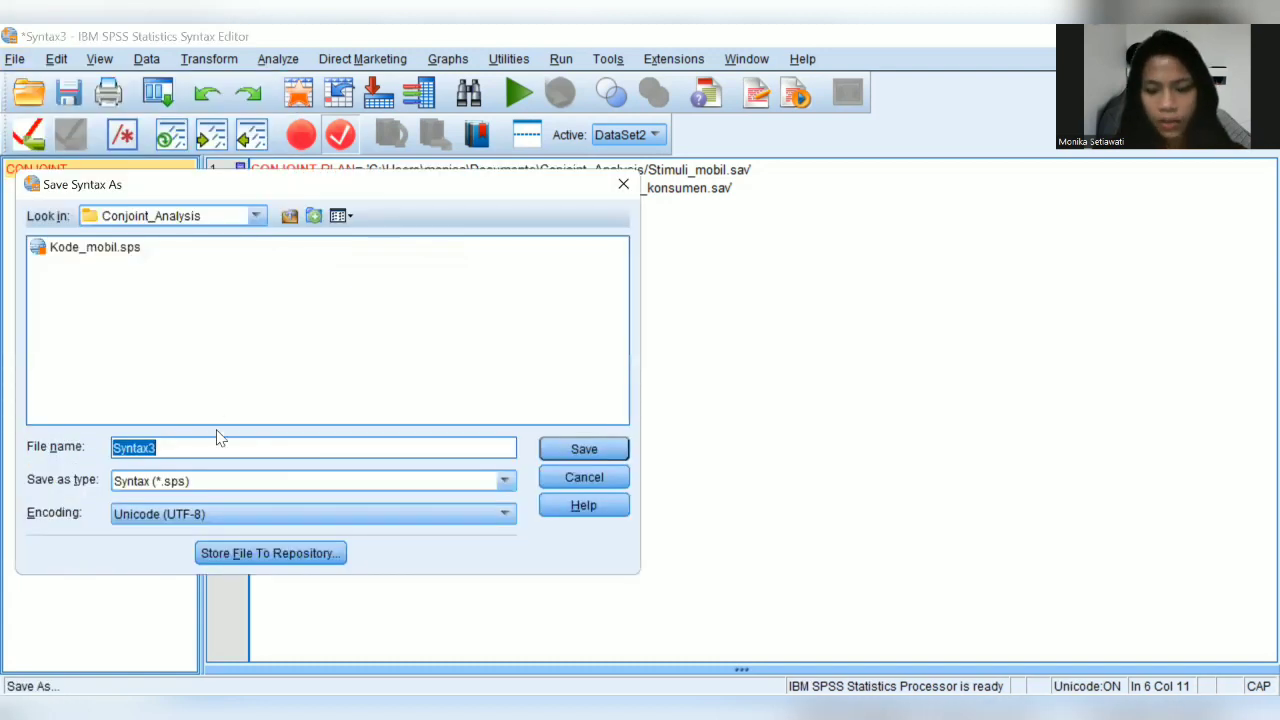
key(BackSpace)
text(kODE)
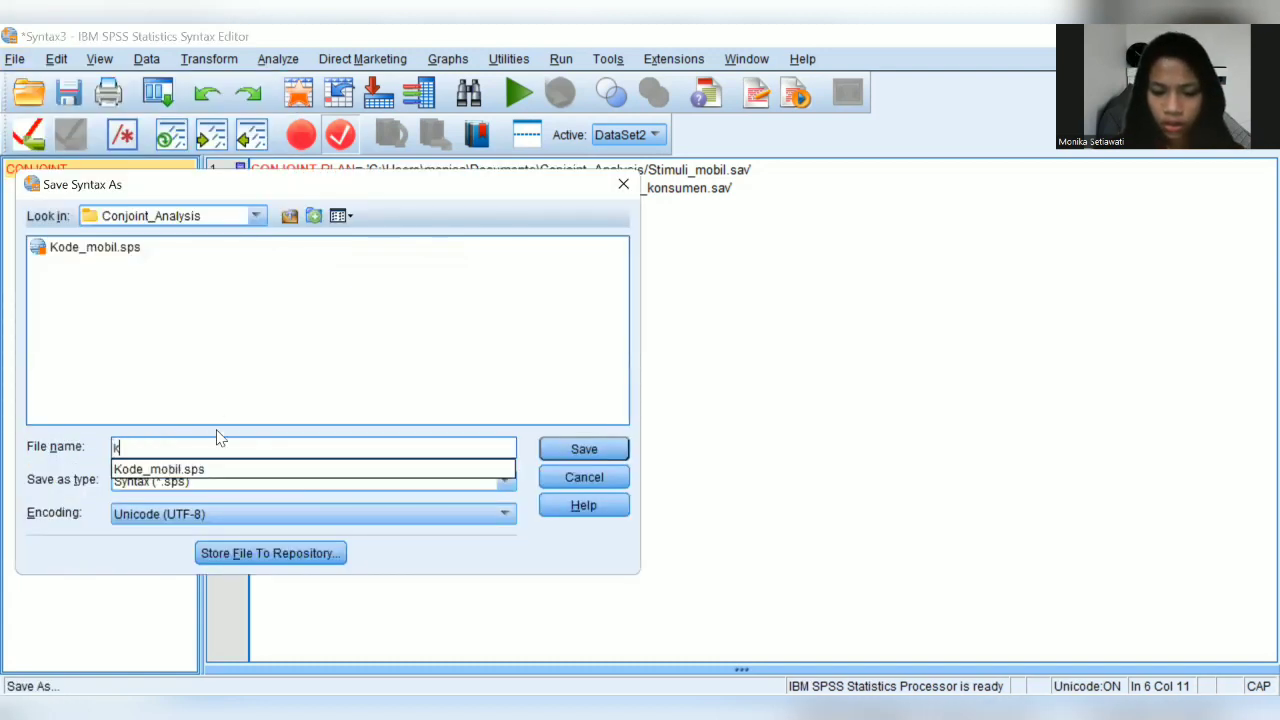
key(BackSpace)
key(BackSpace)
key(BackSpace)
key(BackSpace)
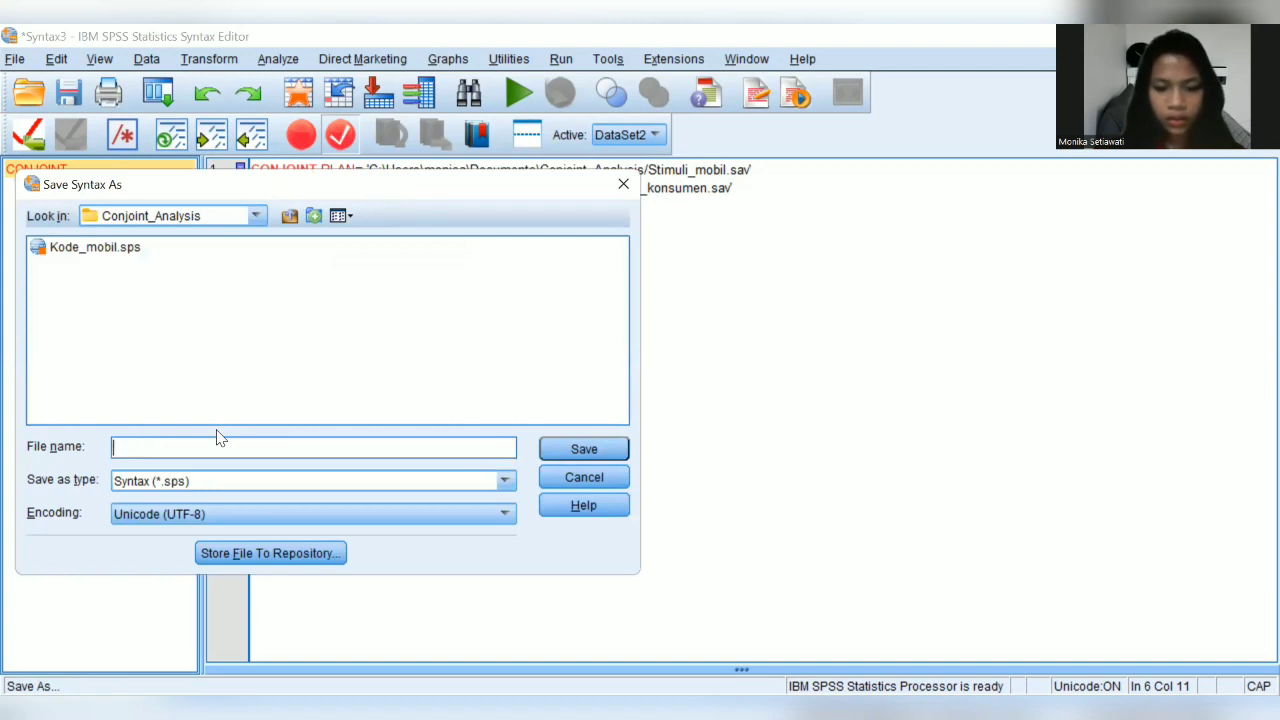
text(Kode)
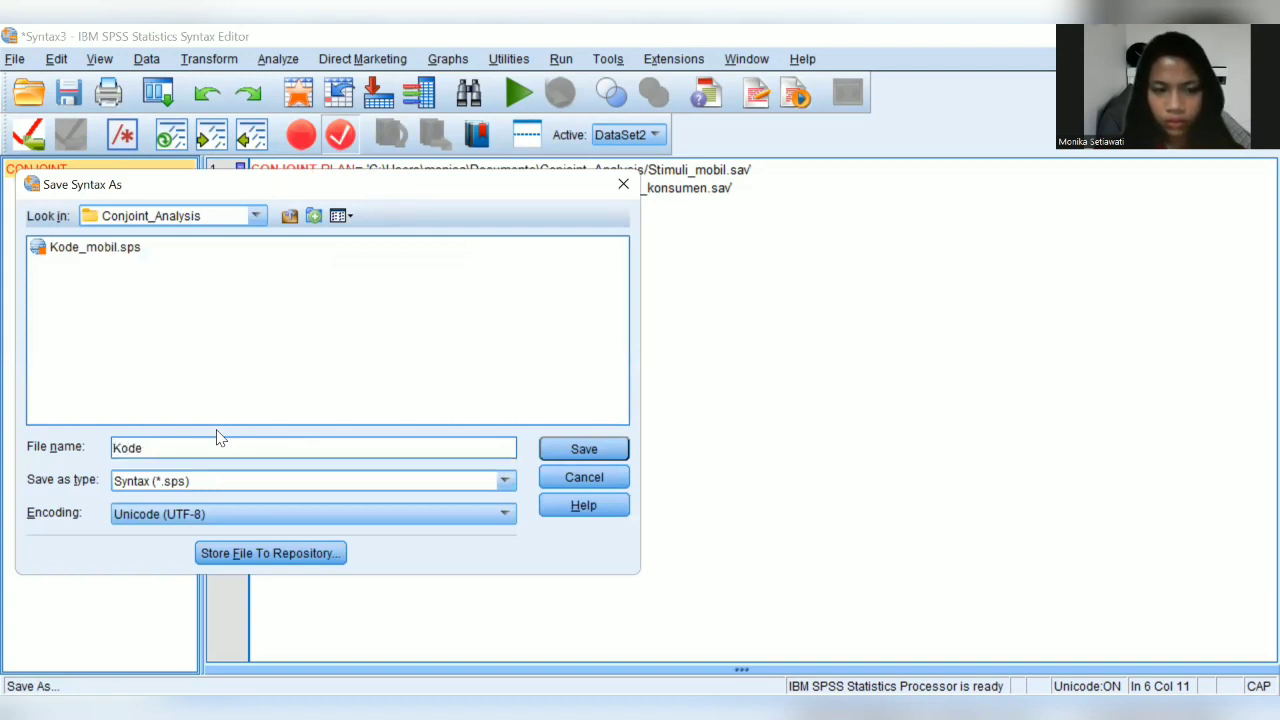
key(BackSpace)
text(_mobil)
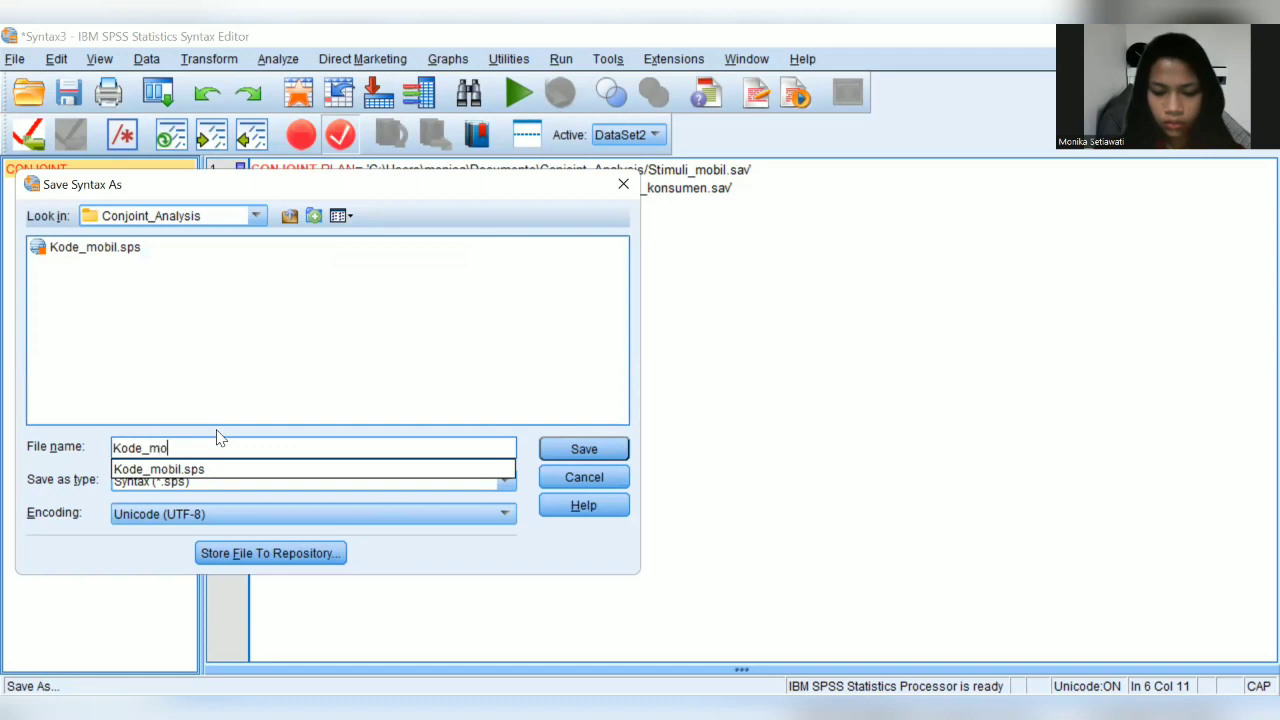
click(560, 449)
click(308, 430)
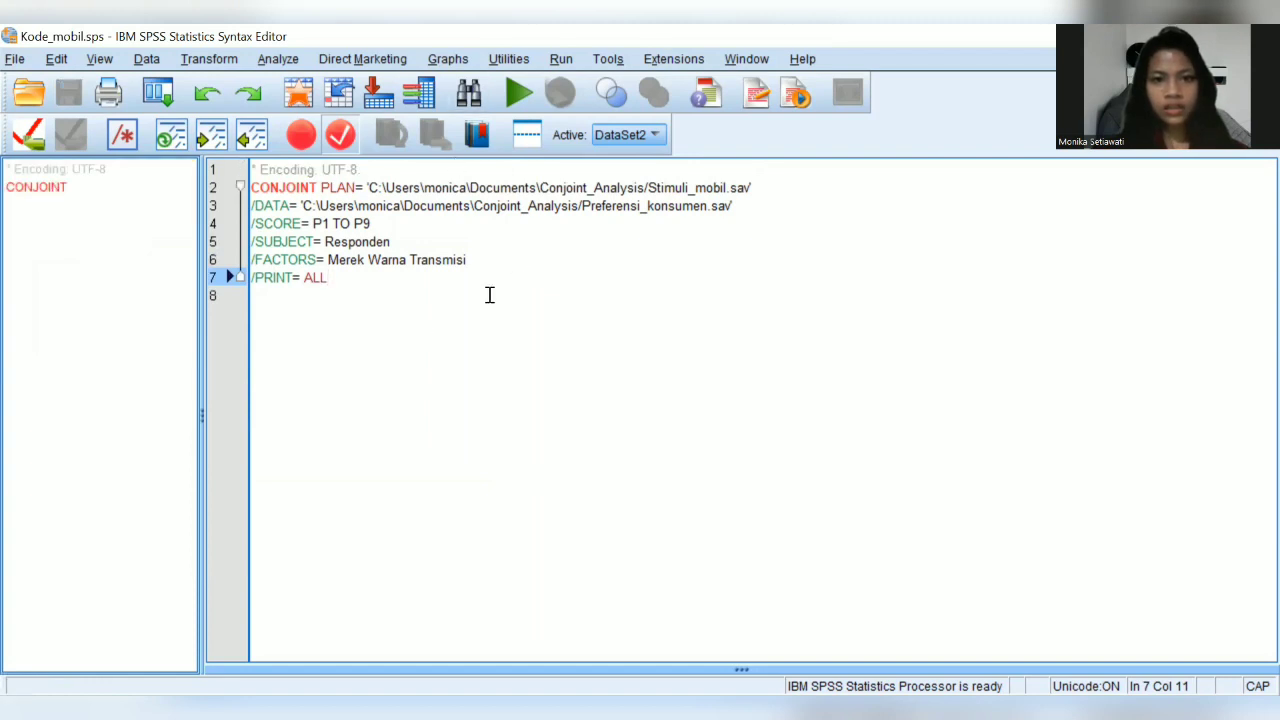
Step: Run all of the CONJOINT syntax
click(383, 330)
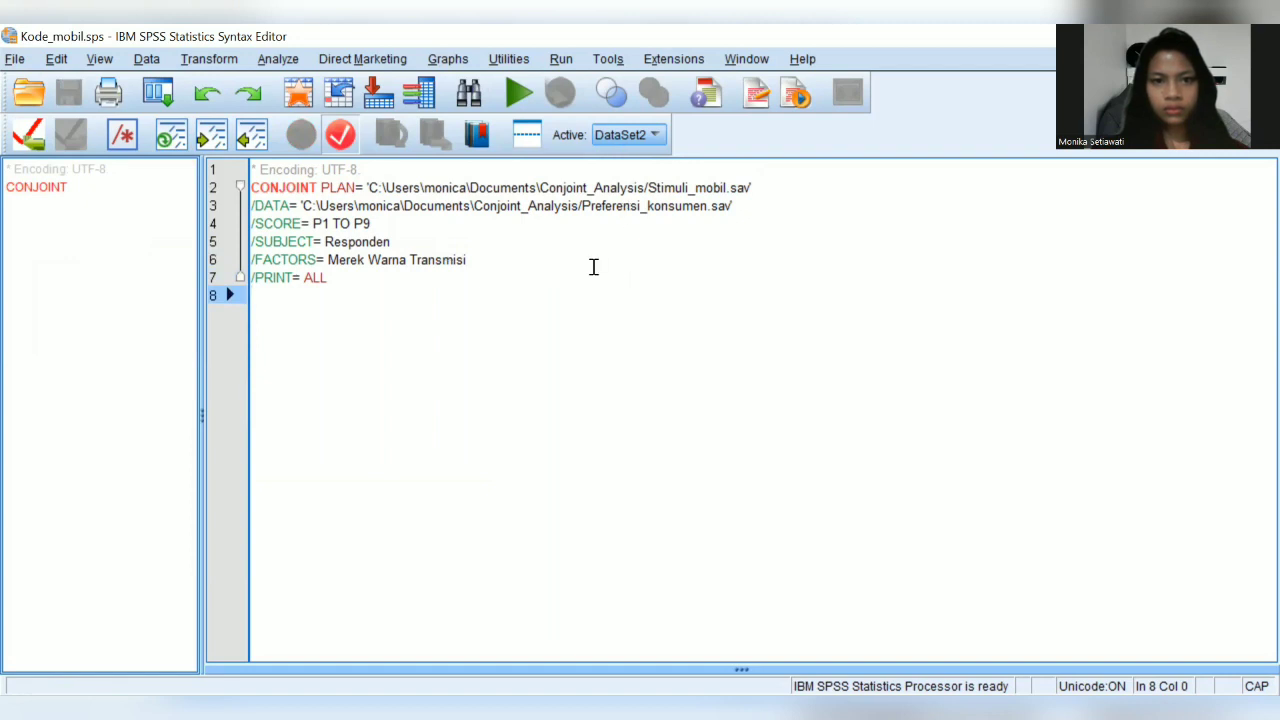
click(329, 277)
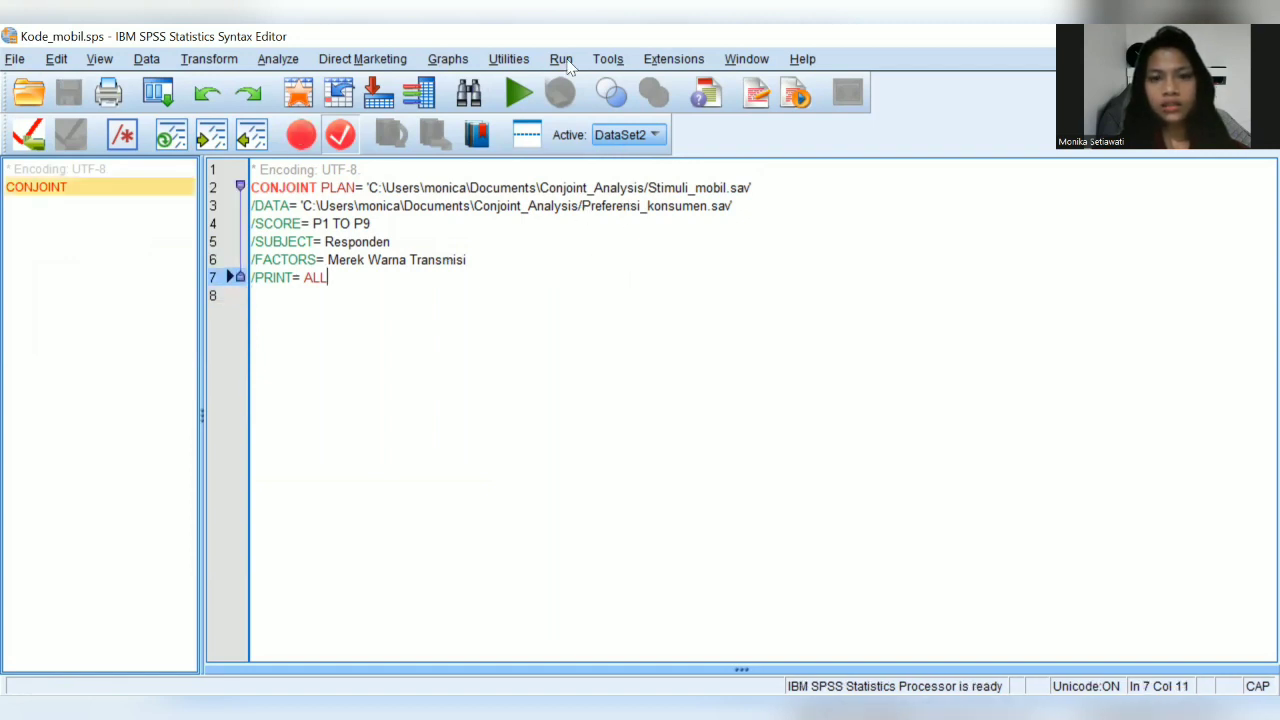
click(561, 59)
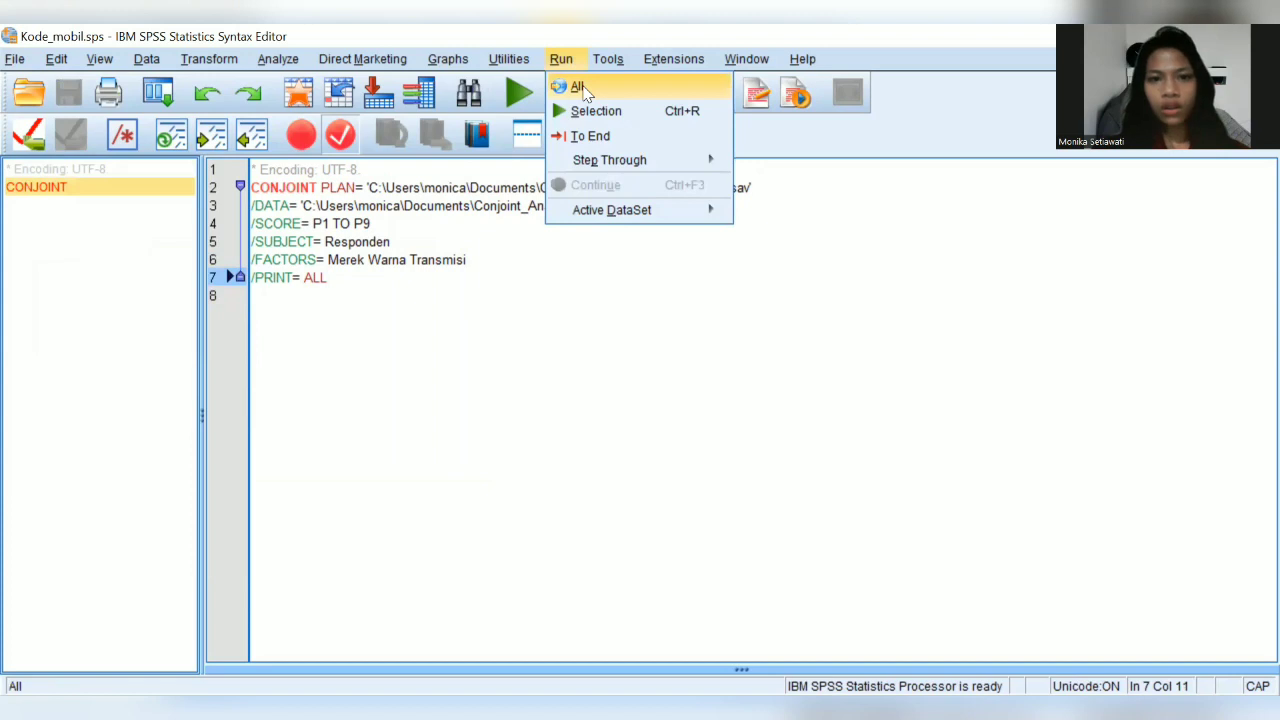
click(578, 87)
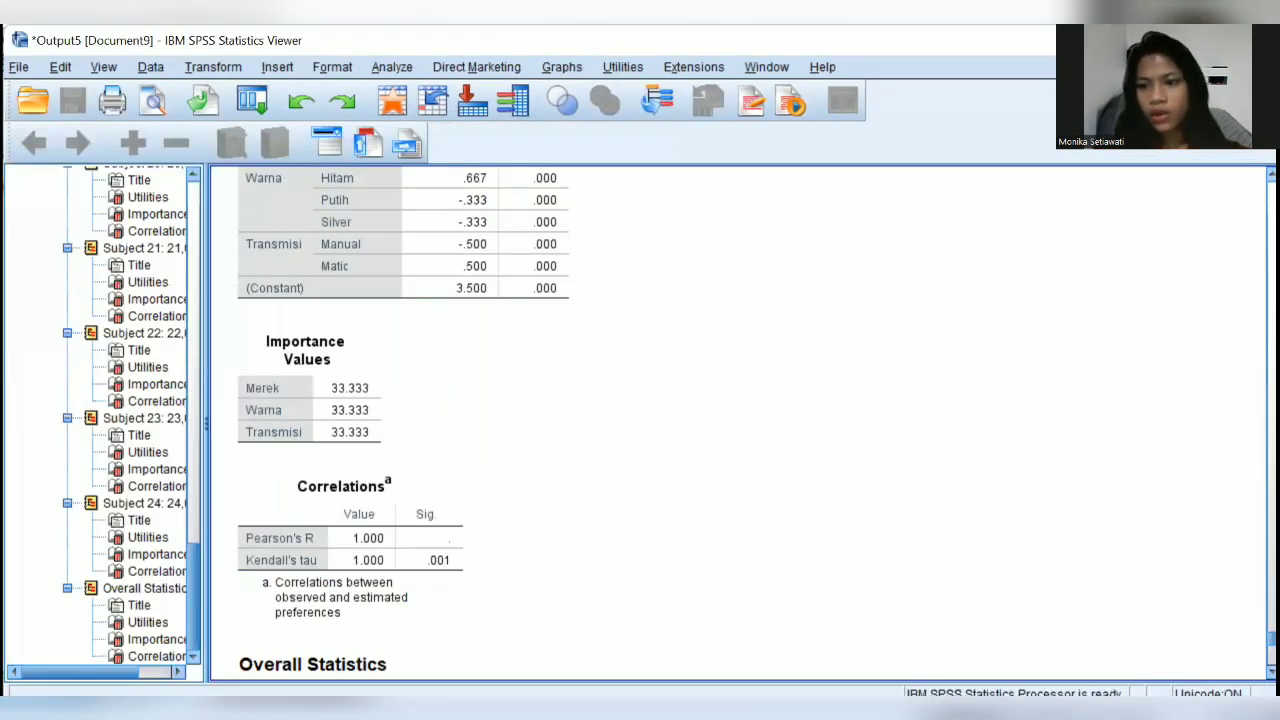
Step: Examine the conjoint output from the warnings, model description and Subject 1 tables through to the overall importance values and correlations
scroll(740, 420, up, 10)
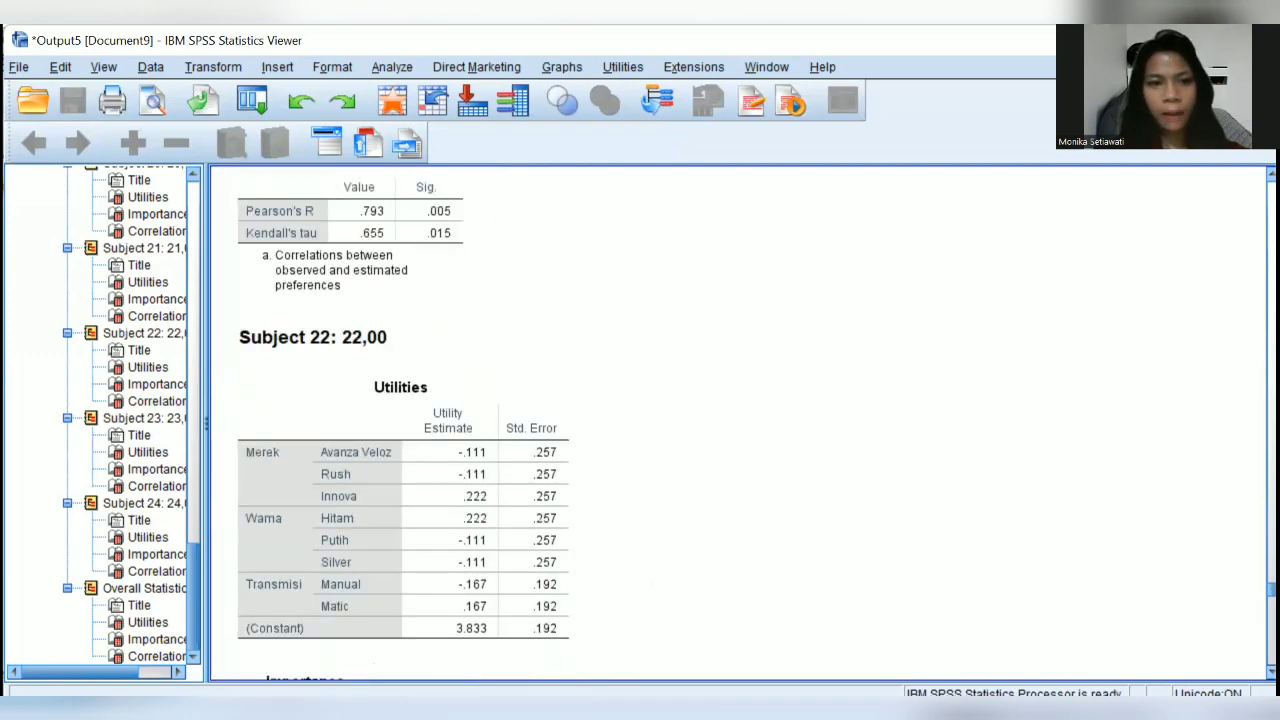
scroll(740, 420, up, 20)
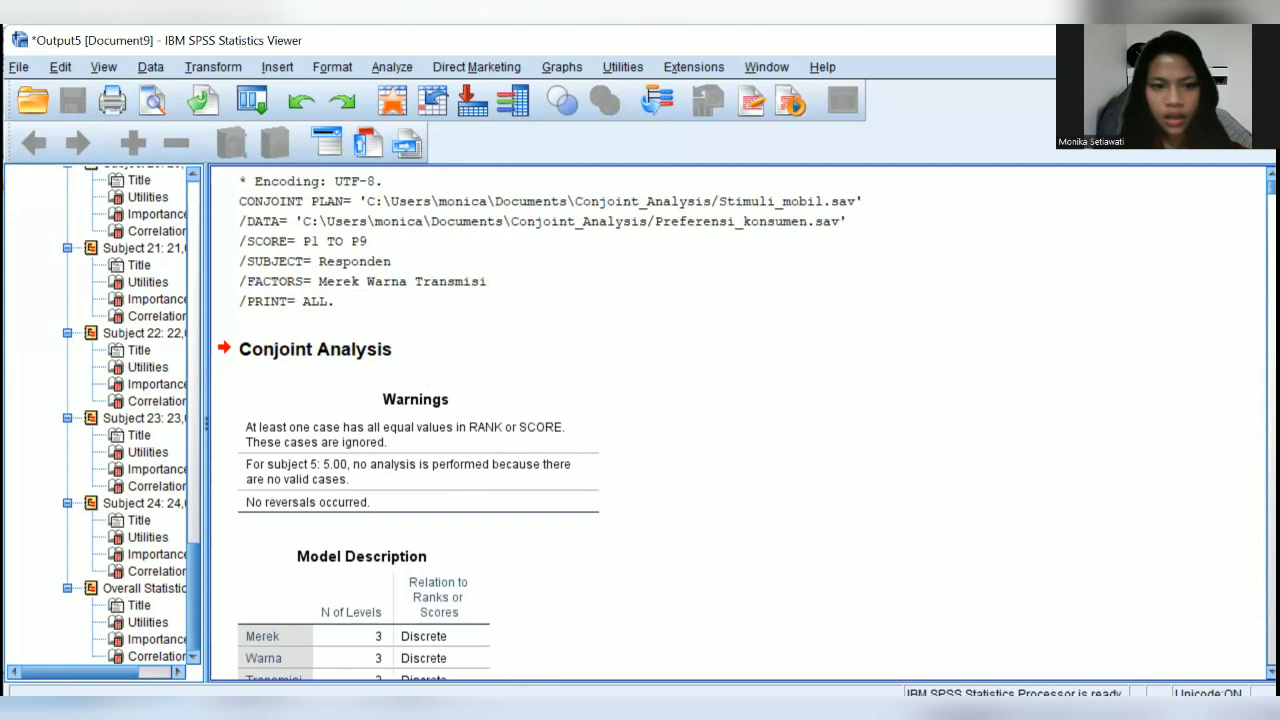
scroll(740, 420, down, 3)
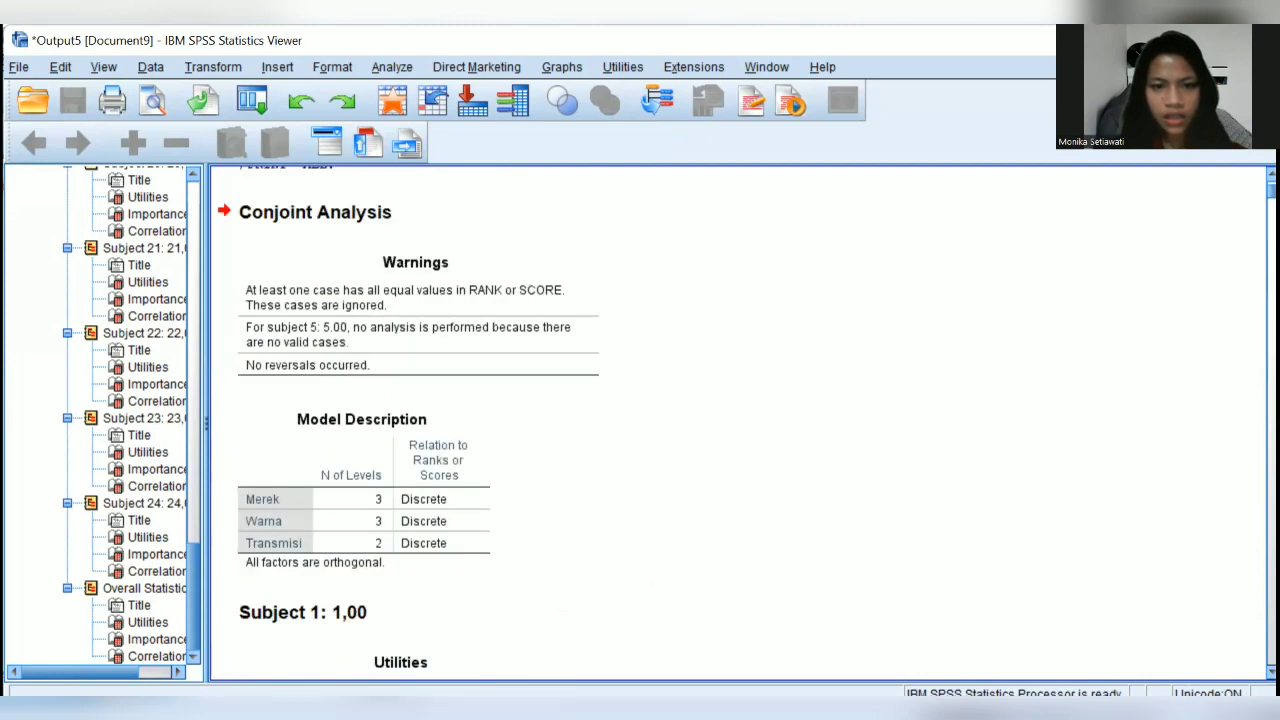
scroll(740, 420, down, 6)
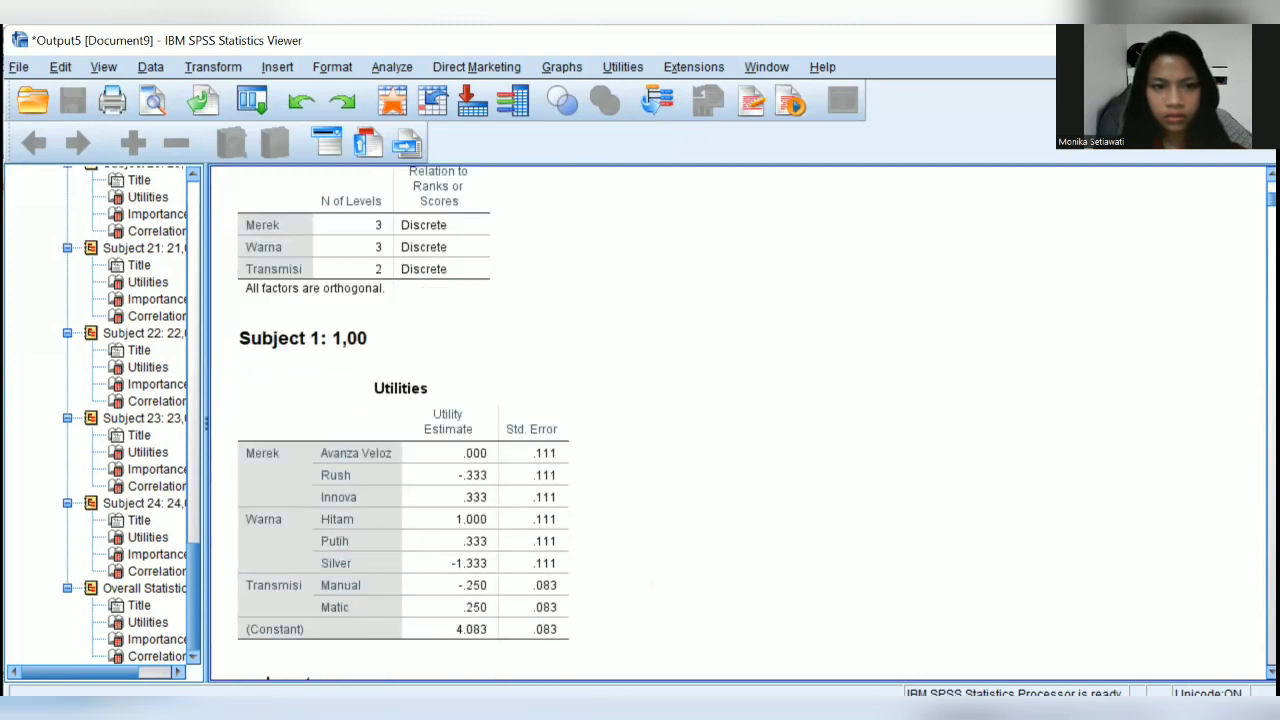
scroll(740, 420, down, 5)
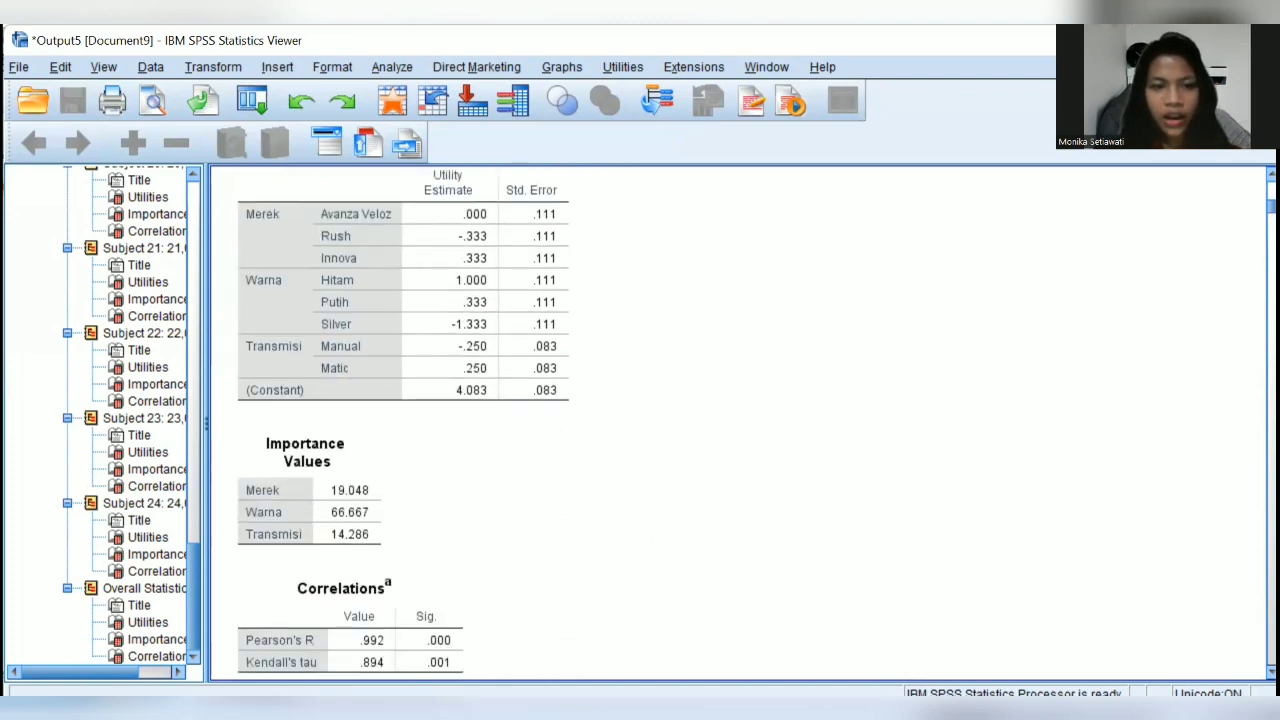
scroll(740, 420, up, 5)
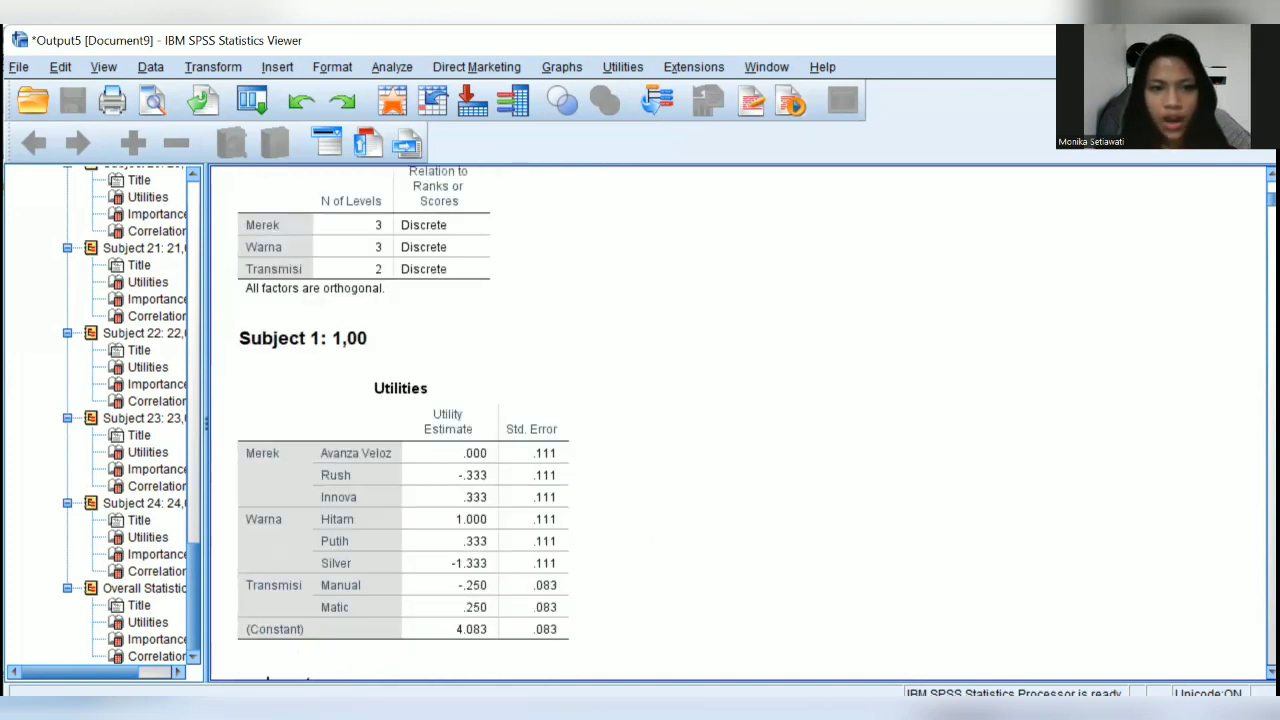
scroll(740, 420, down, 20)
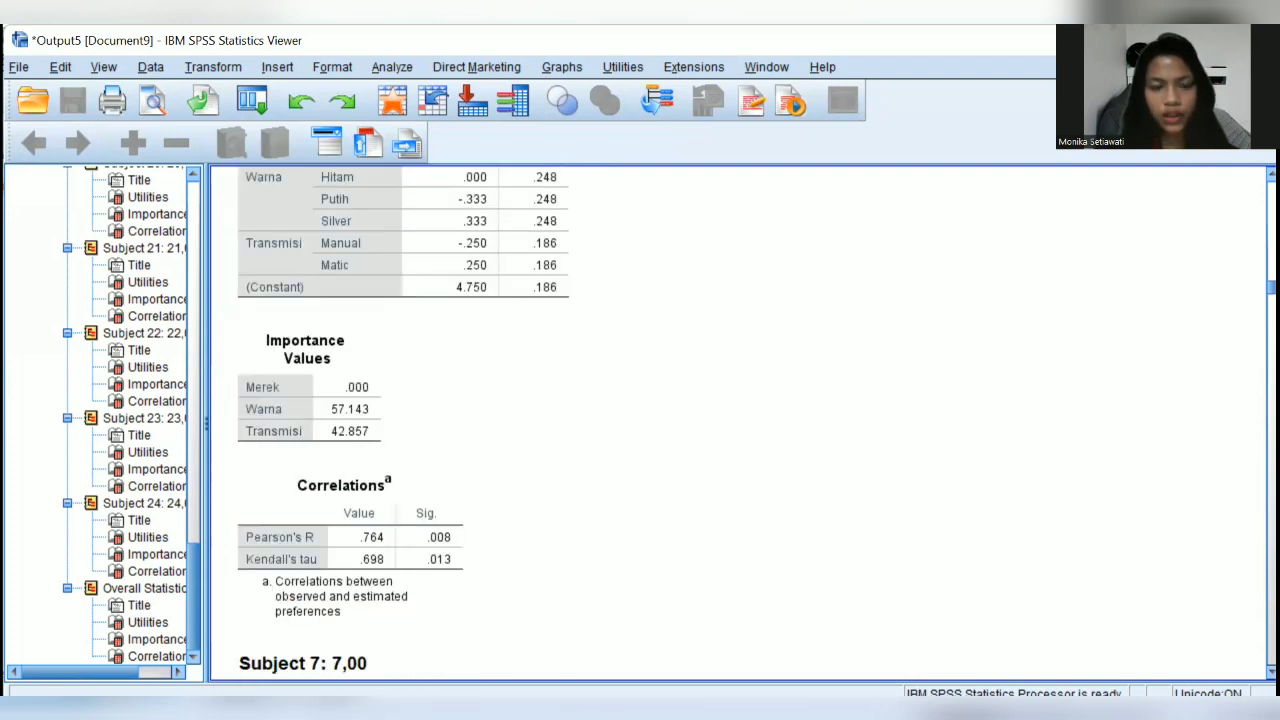
scroll(740, 420, down, 10)
drag(1271, 378, 1271, 660)
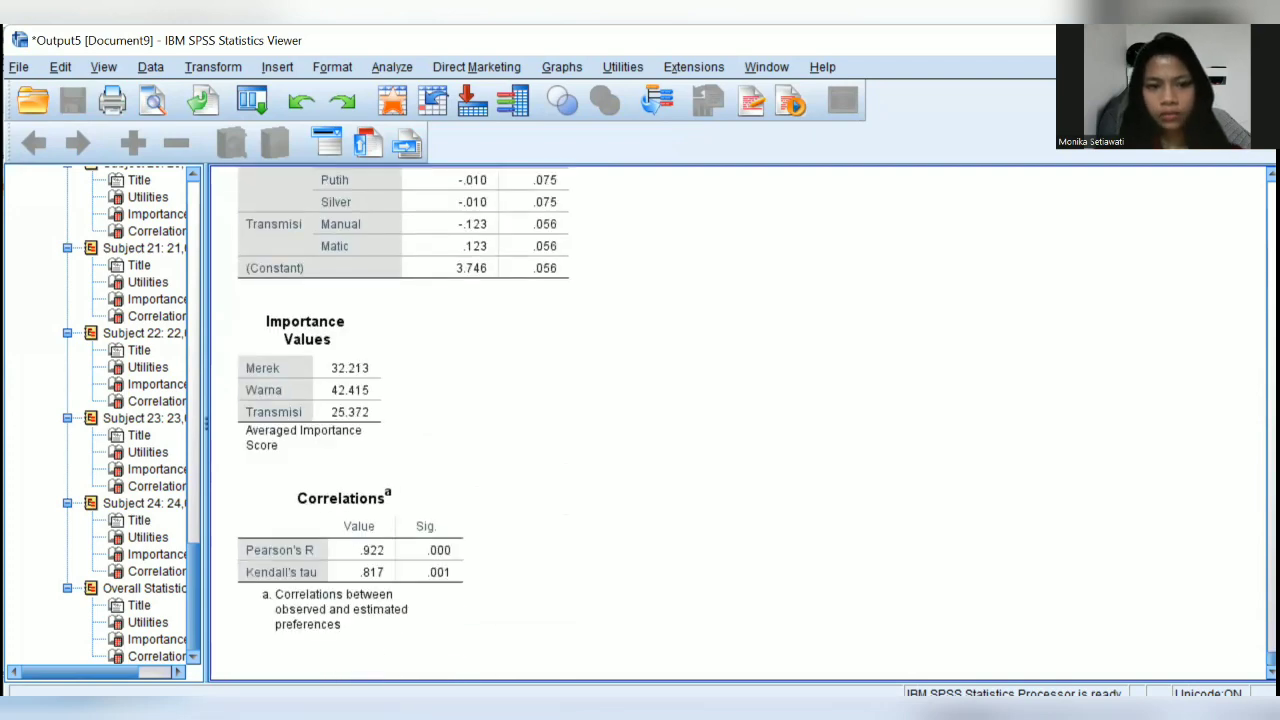